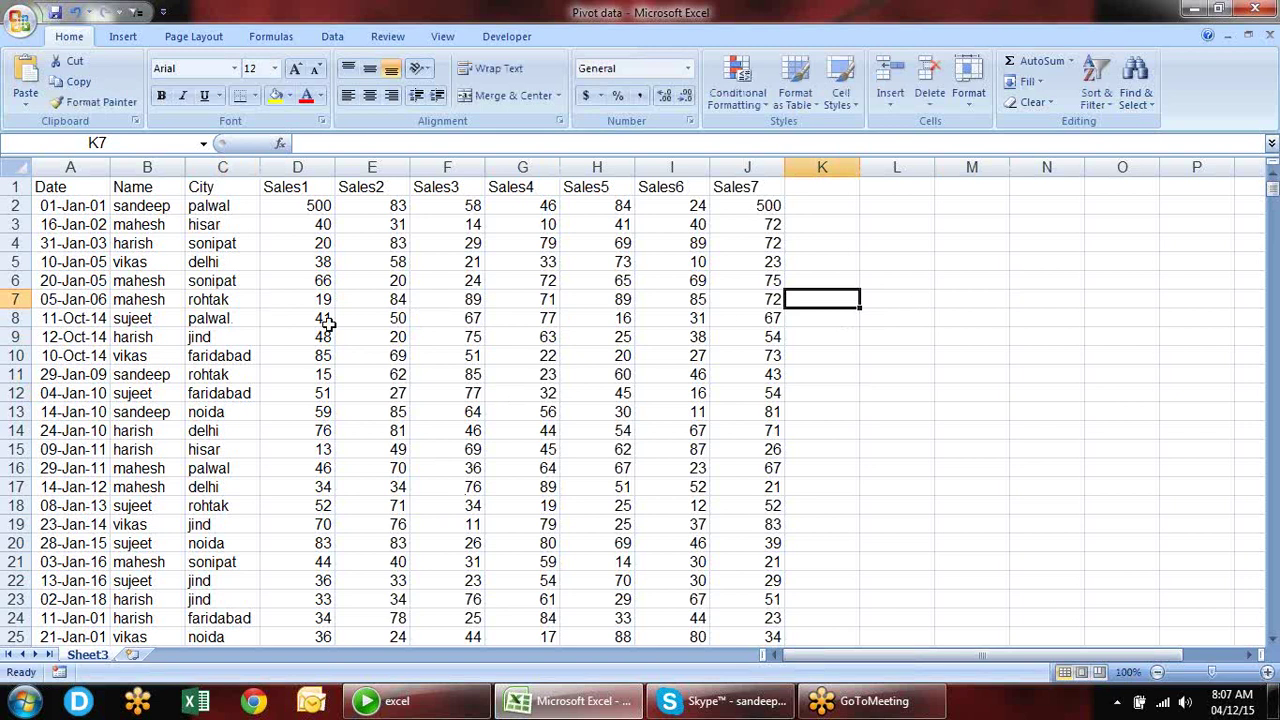
- Examine the Date, Name, City and Sales1 to Sales7 columns of the source data on Sheet3
left_click(284, 315)
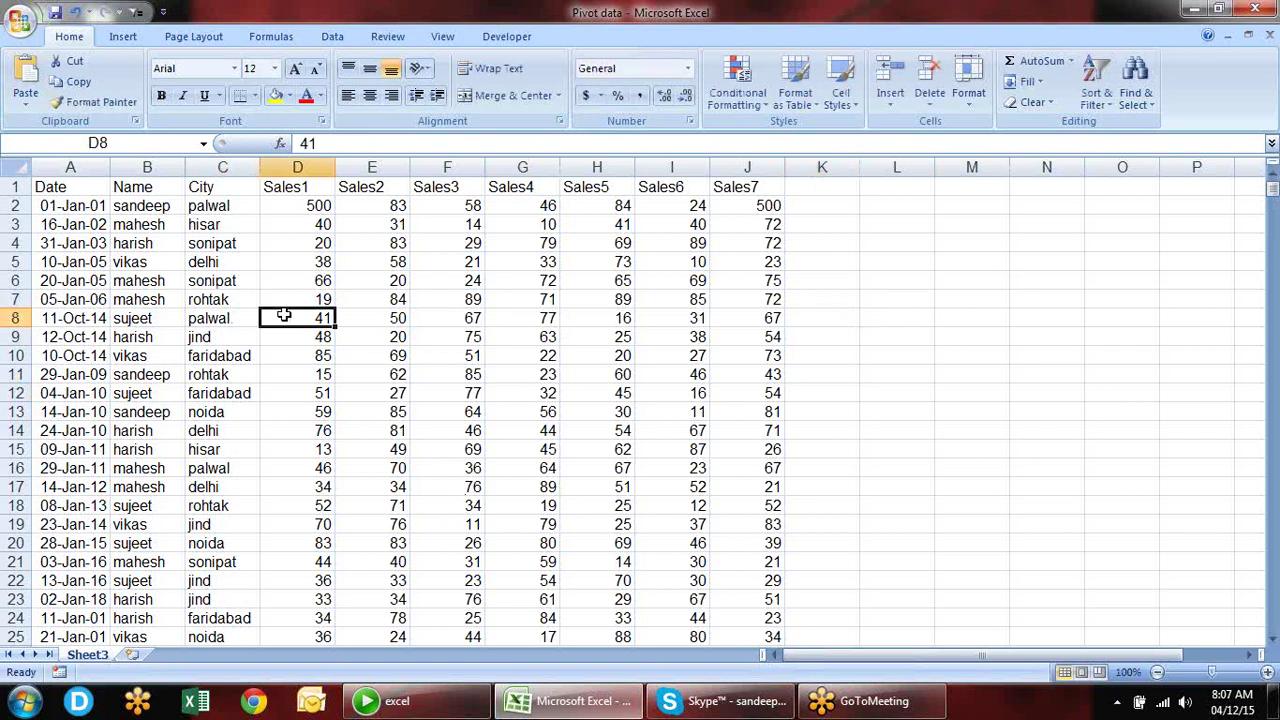
left_click(97, 244)
left_click(245, 278)
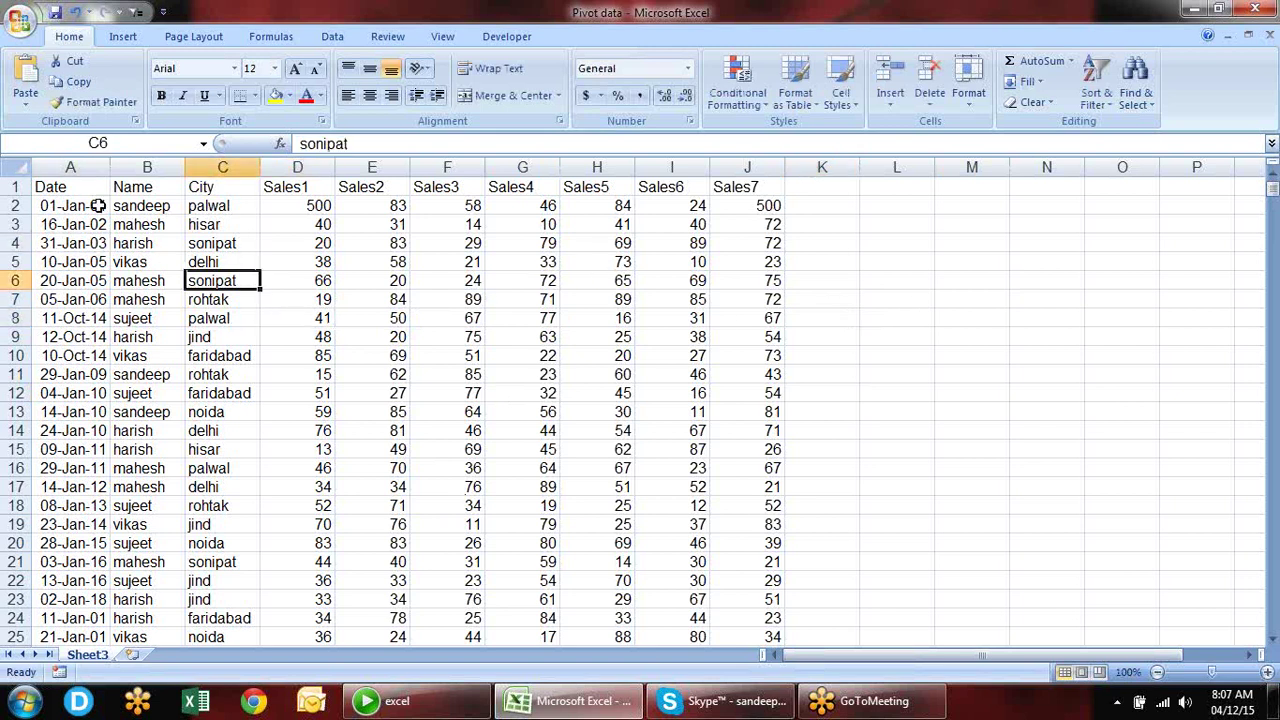
left_click_drag(97, 206, 98, 300)
left_click_drag(145, 212, 148, 285)
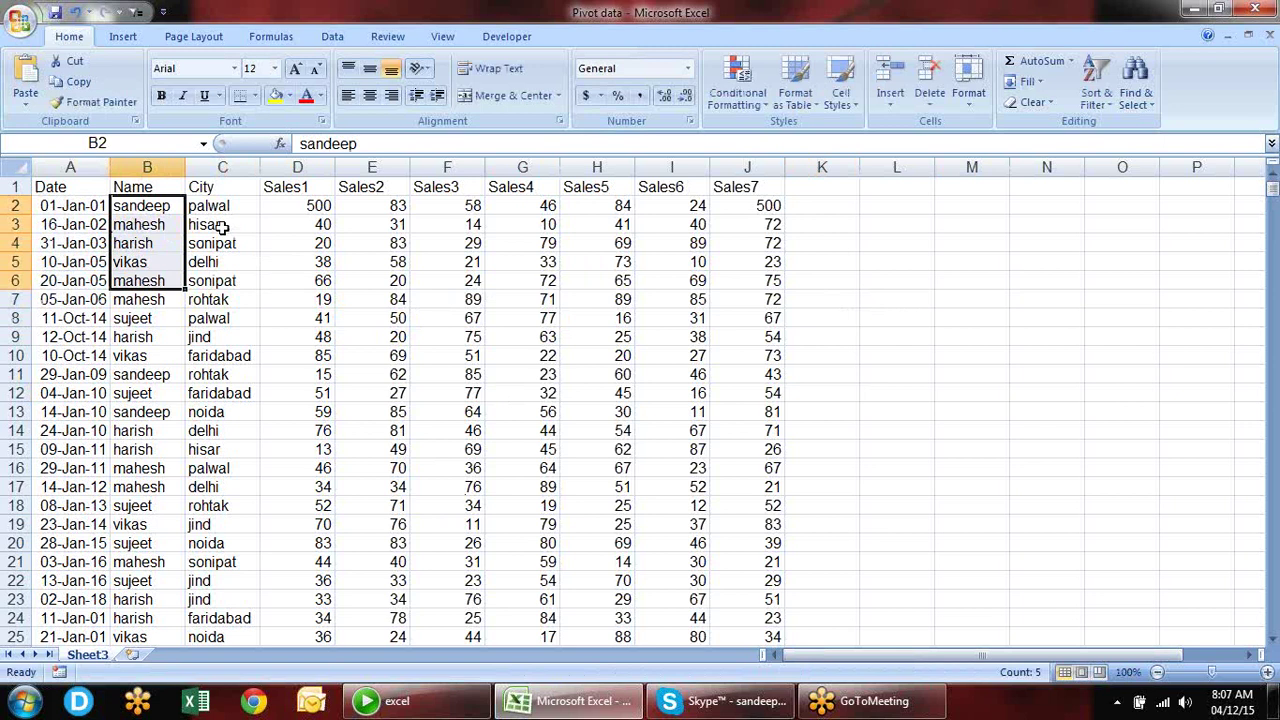
left_click_drag(222, 243, 220, 262)
left_click_drag(500, 281, 708, 380)
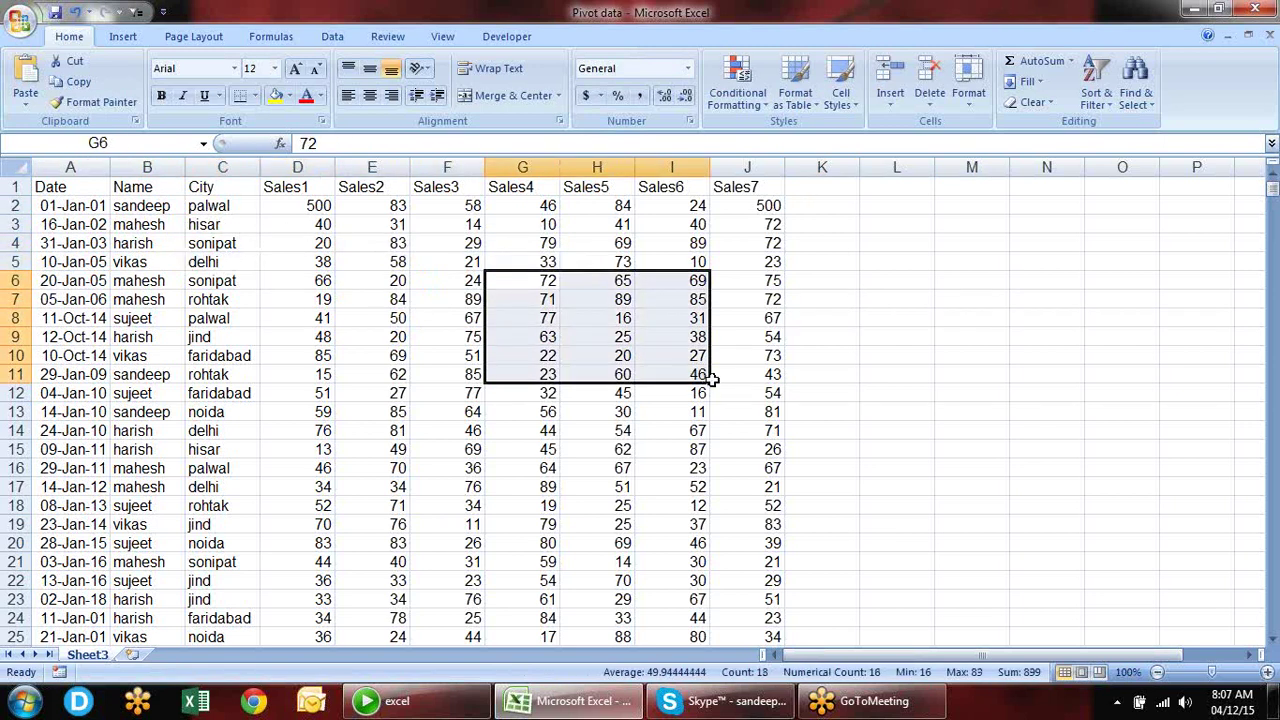
left_click(826, 371)
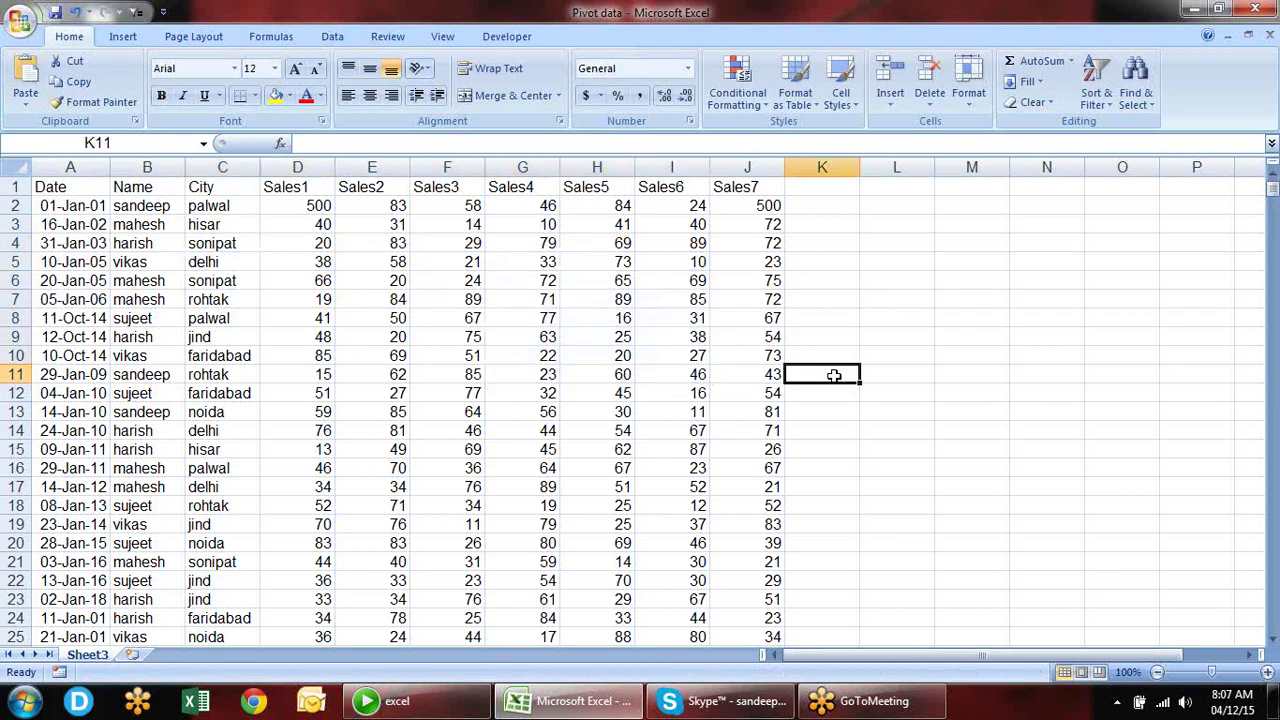
left_click(320, 243)
left_click(516, 222)
left_click(127, 263)
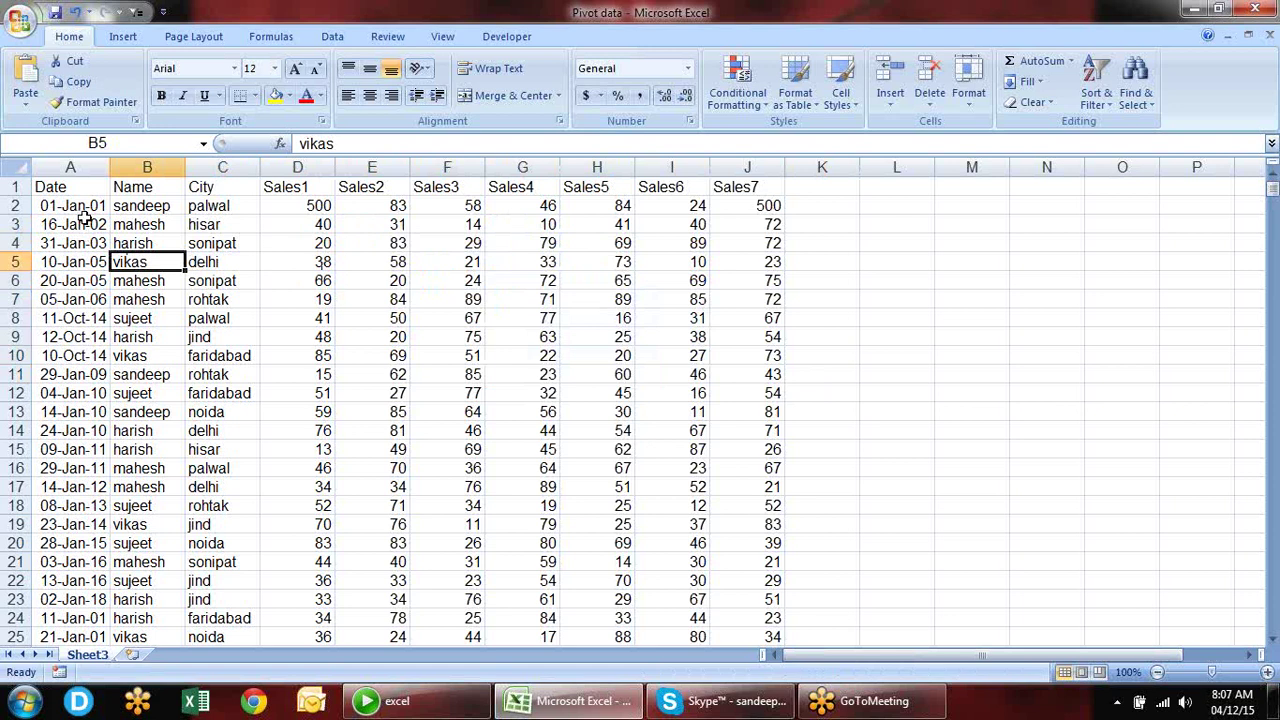
left_click_drag(80, 226, 76, 396)
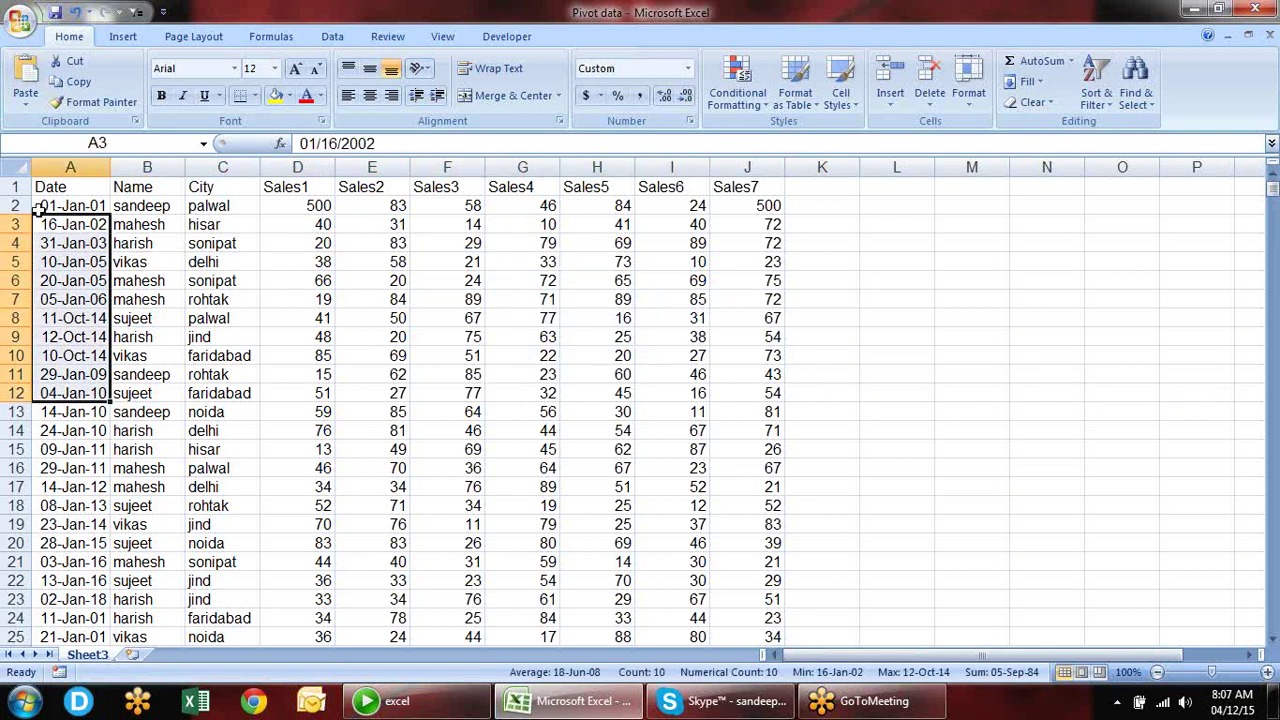
left_click(65, 256)
left_click(75, 305)
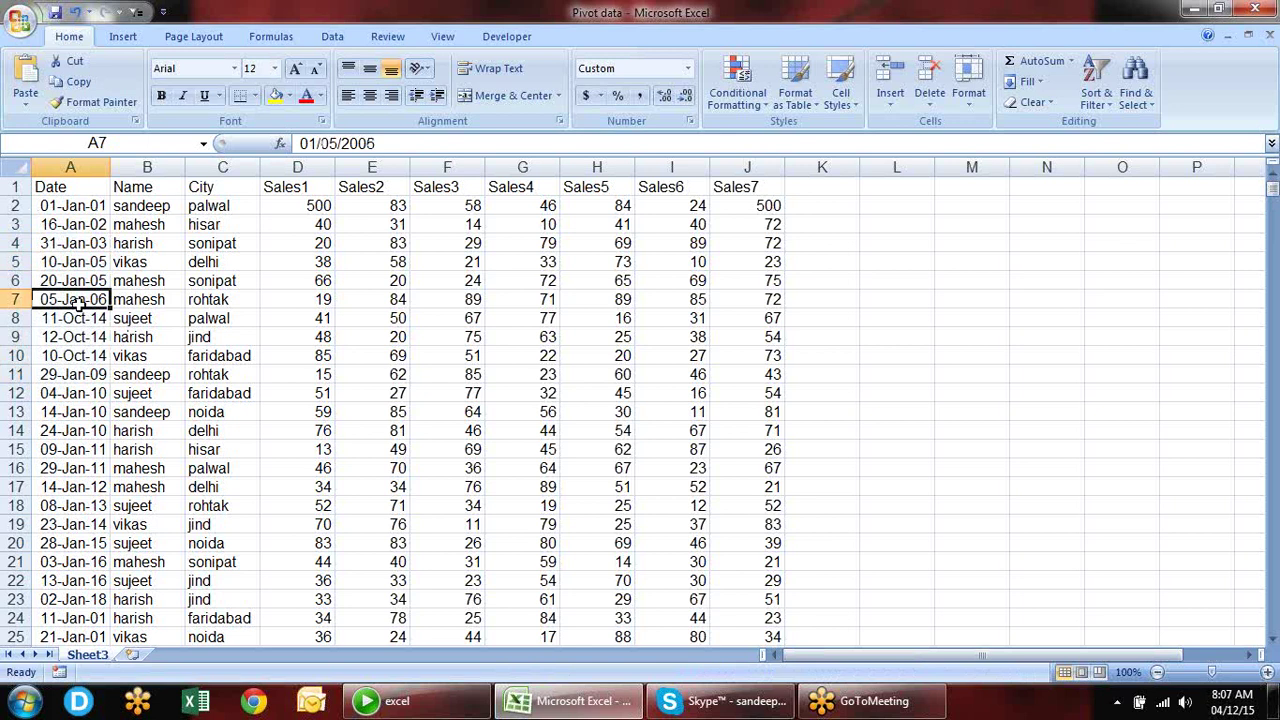
left_click(138, 207)
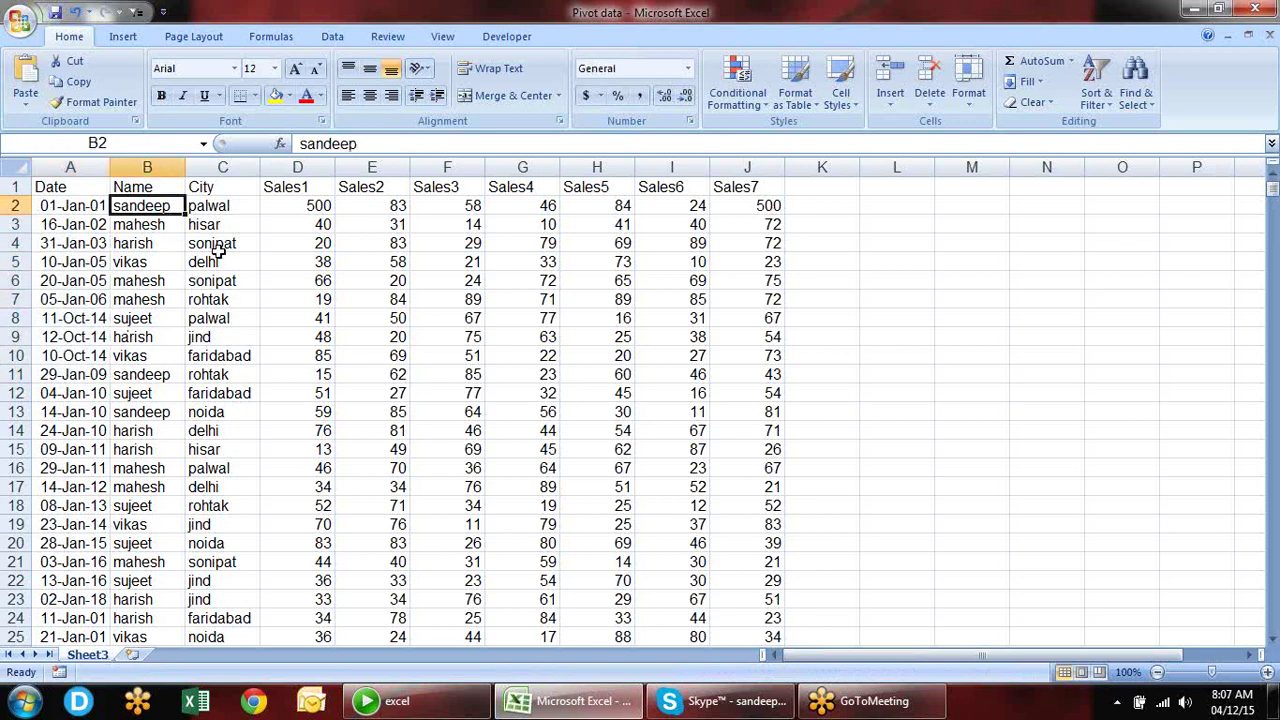
left_click(210, 208)
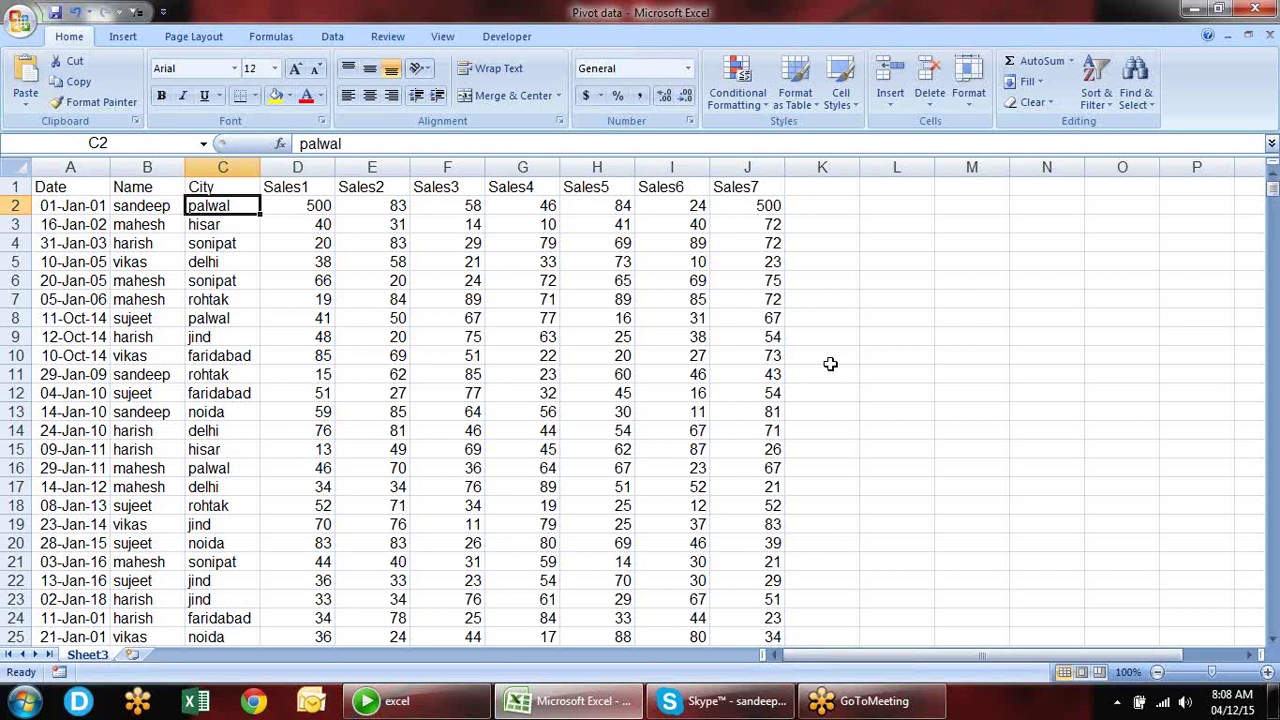
left_click(332, 36)
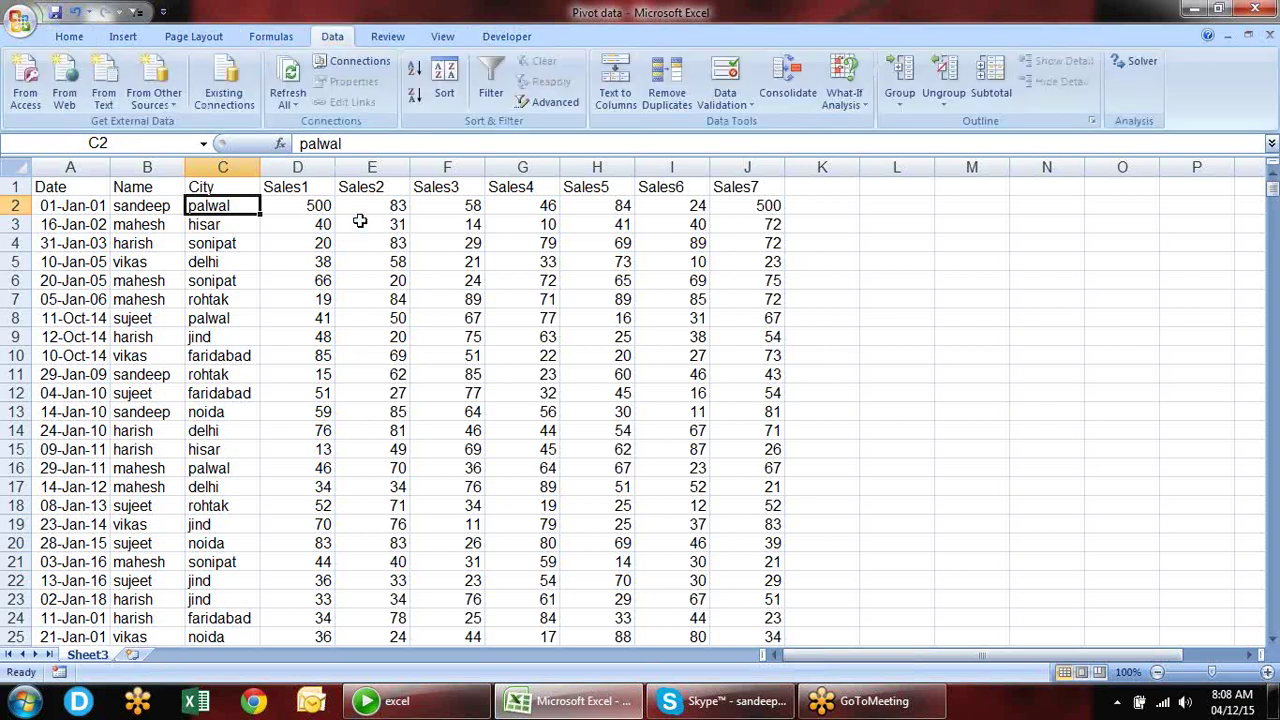
left_click(892, 304)
left_click(452, 295)
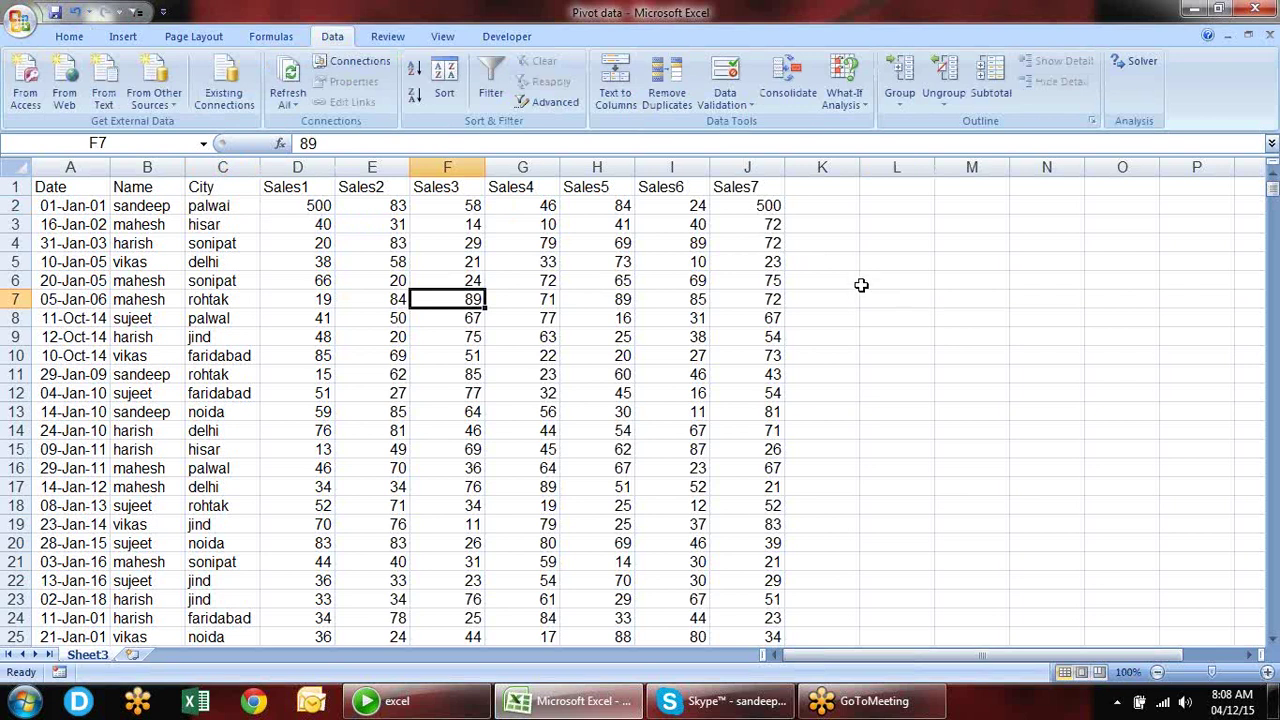
left_click(69, 38)
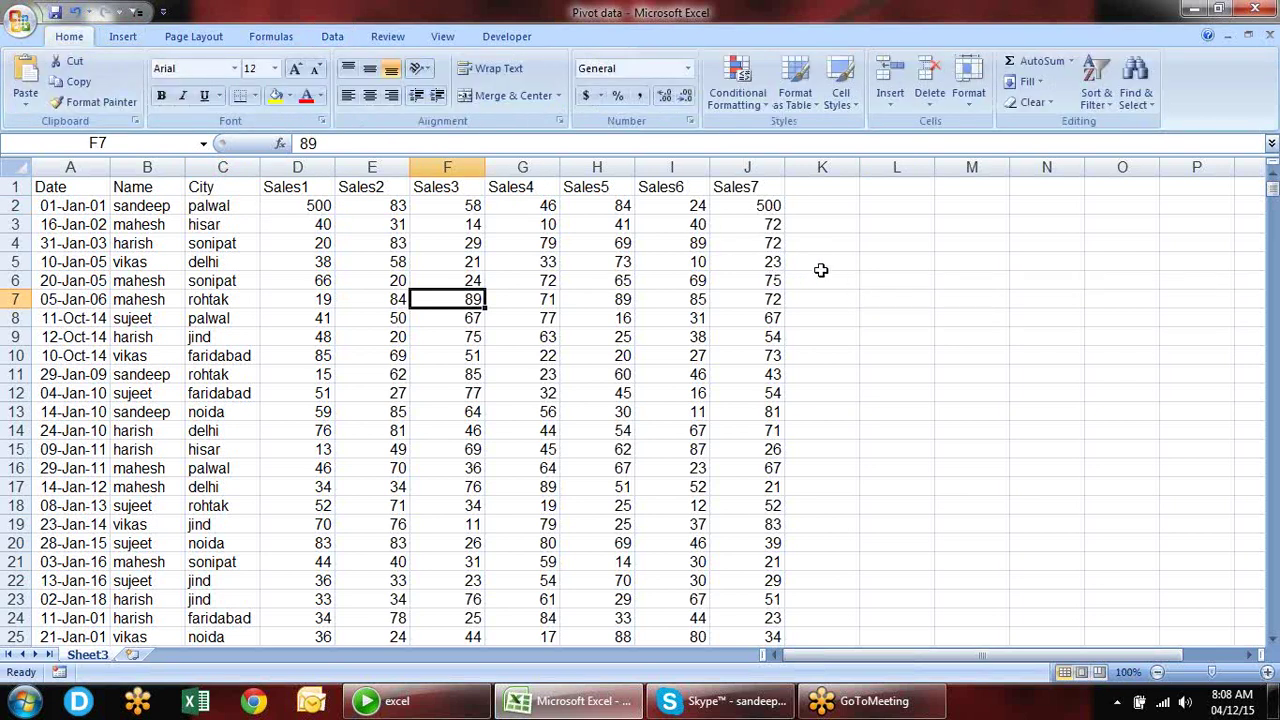
left_click(880, 307)
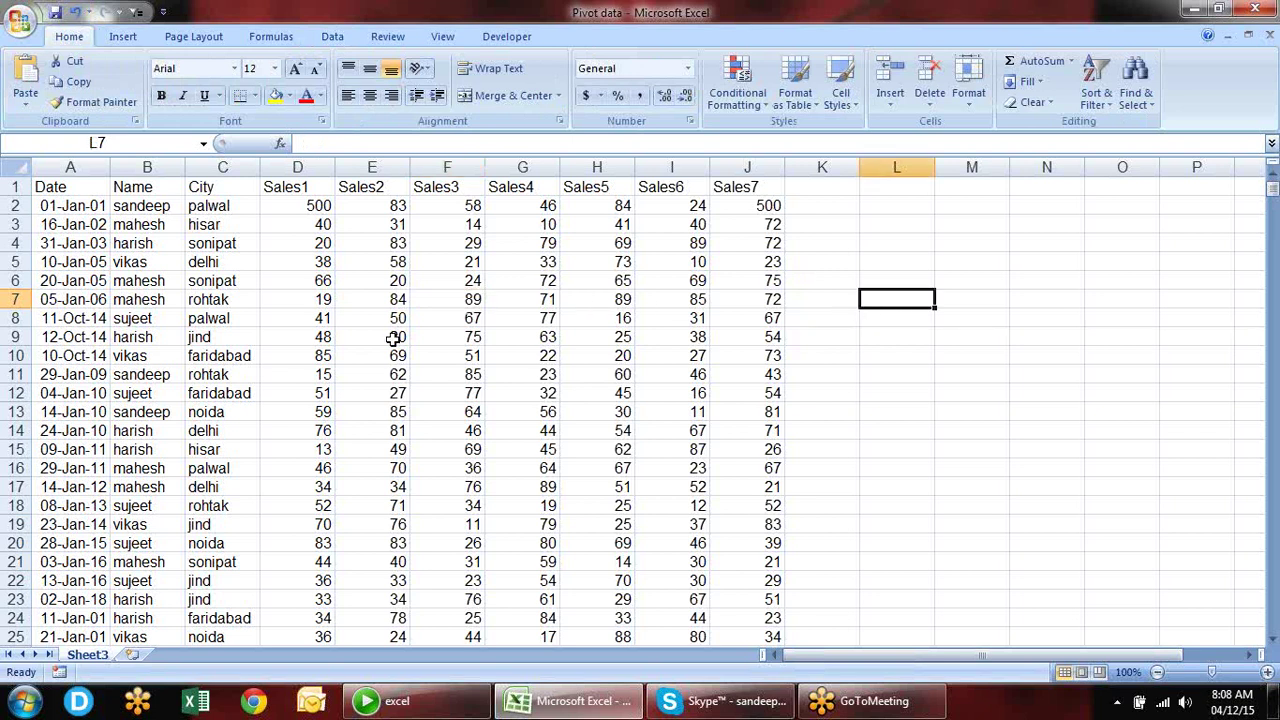
left_click(178, 281)
left_click(374, 263)
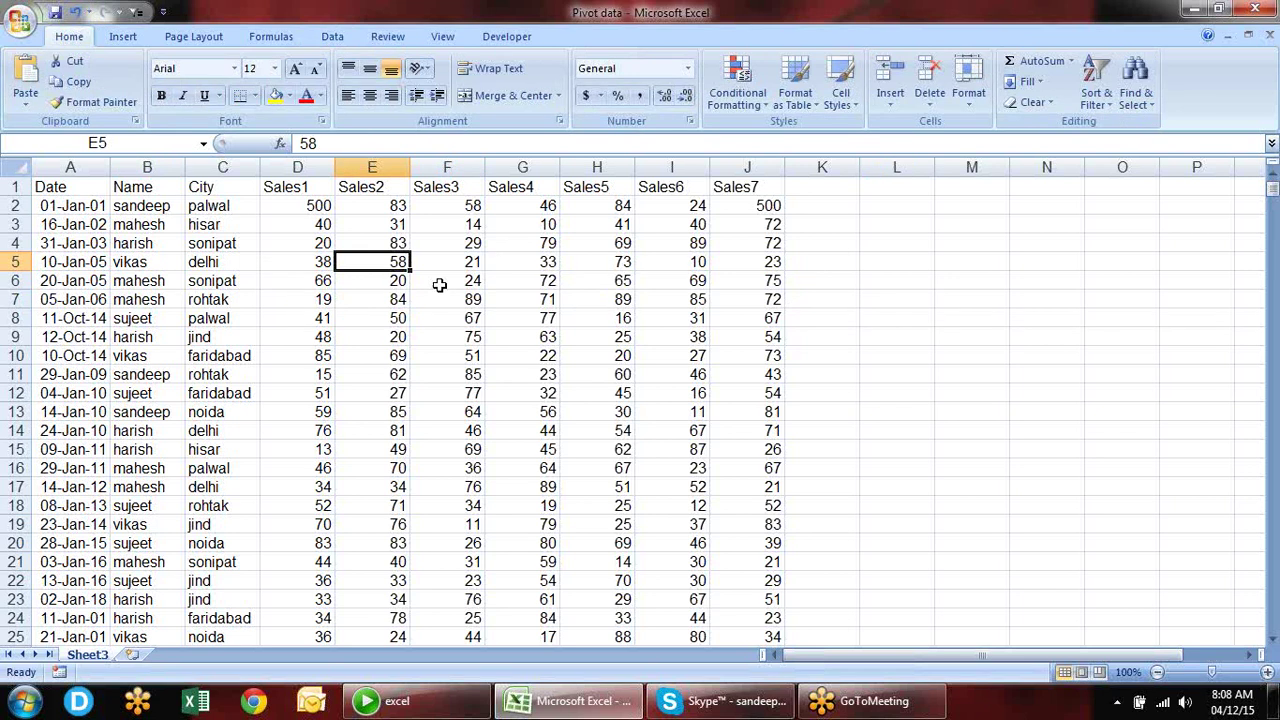
- Select the entire data table on Sheet3, including its header row, starting from a cell inside it
left_click(75, 186)
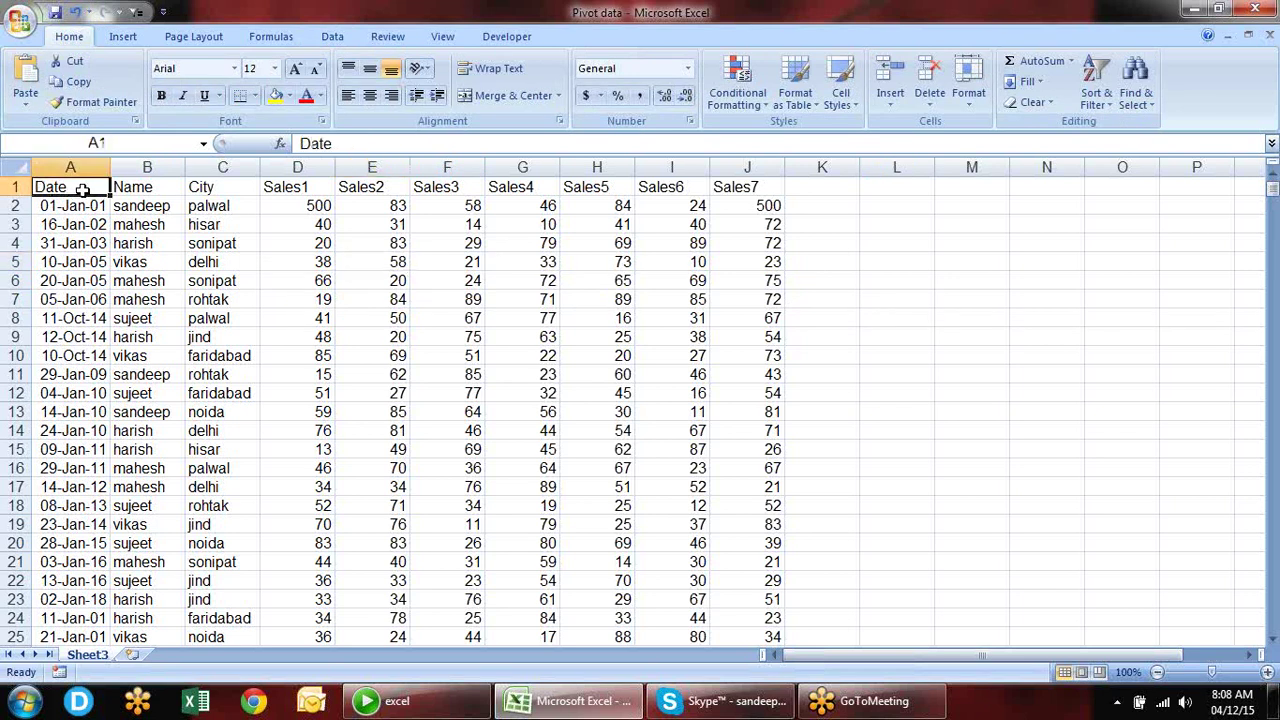
double_click(128, 42)
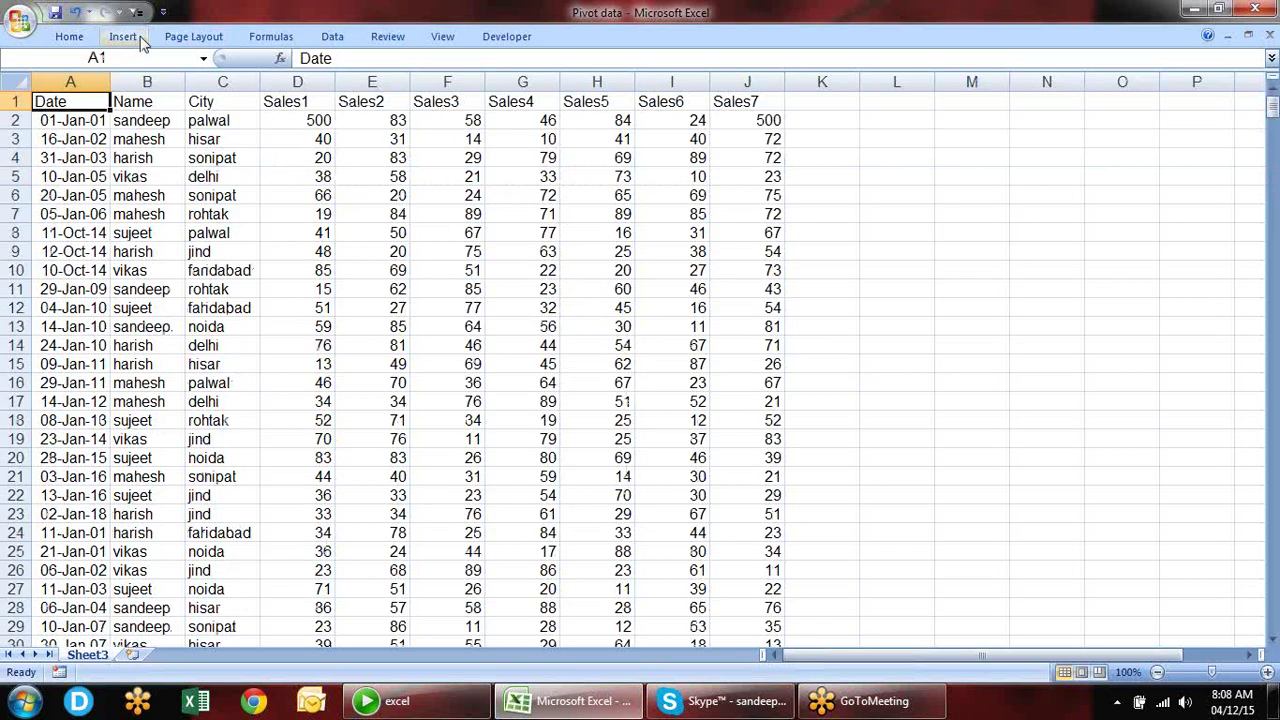
double_click(127, 44)
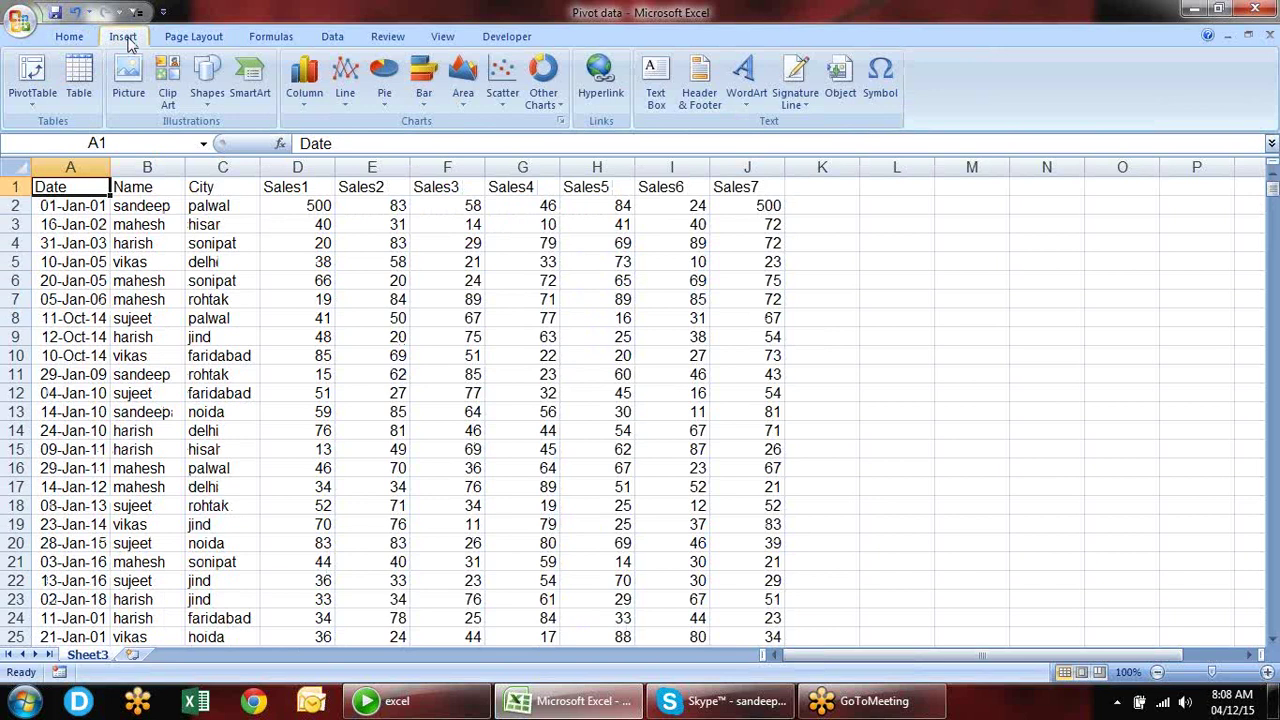
left_click(170, 322)
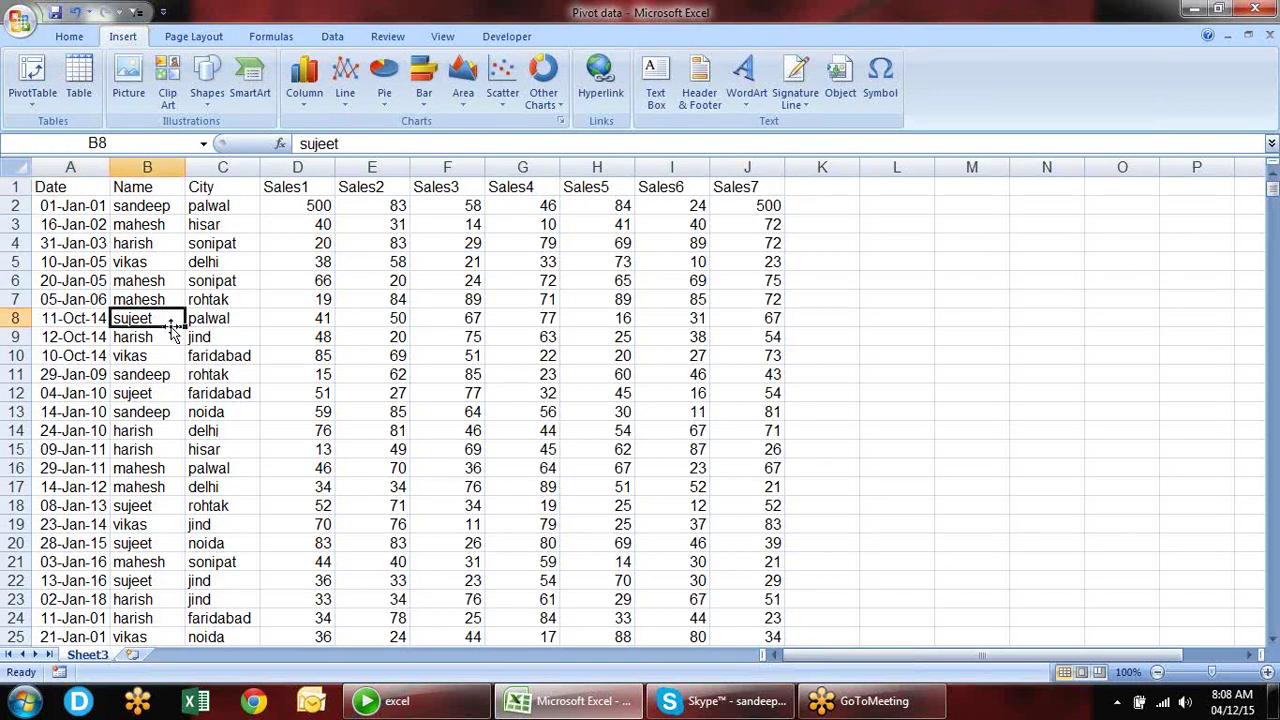
key("ctrl+a")
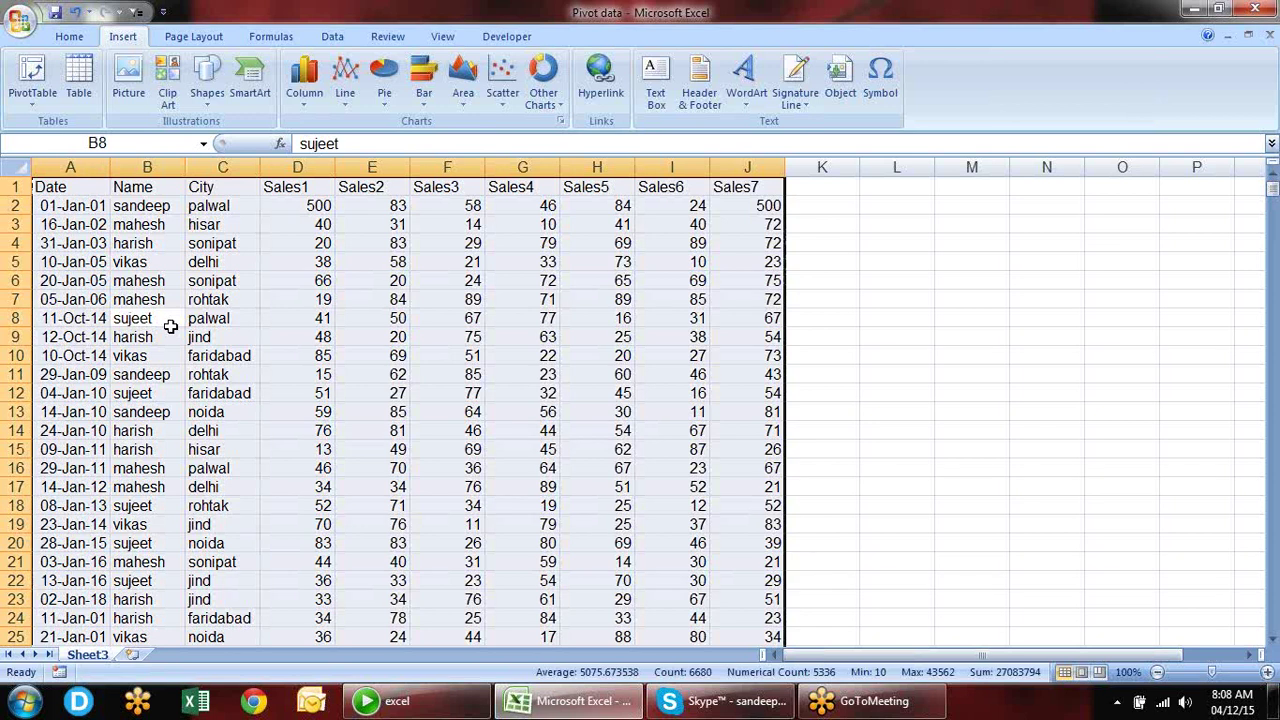
key("Up")
key("Up")
key("Up")
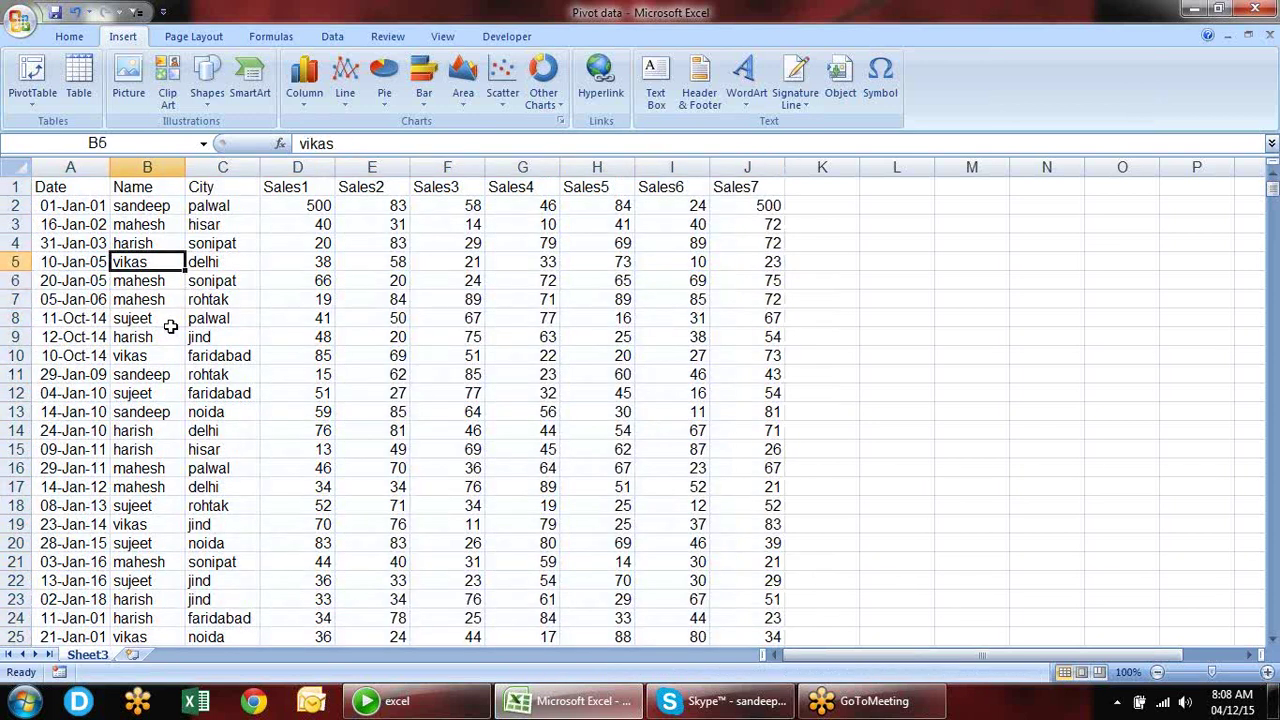
left_click(44, 101)
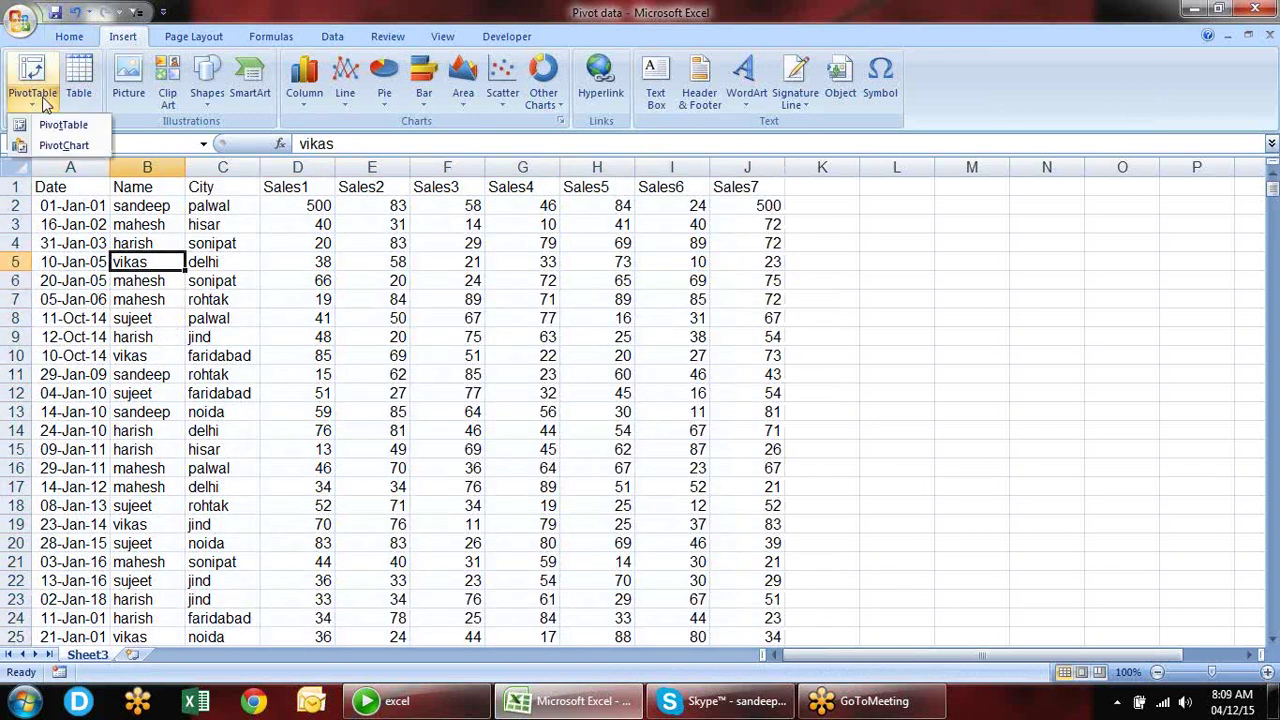
left_click(309, 222)
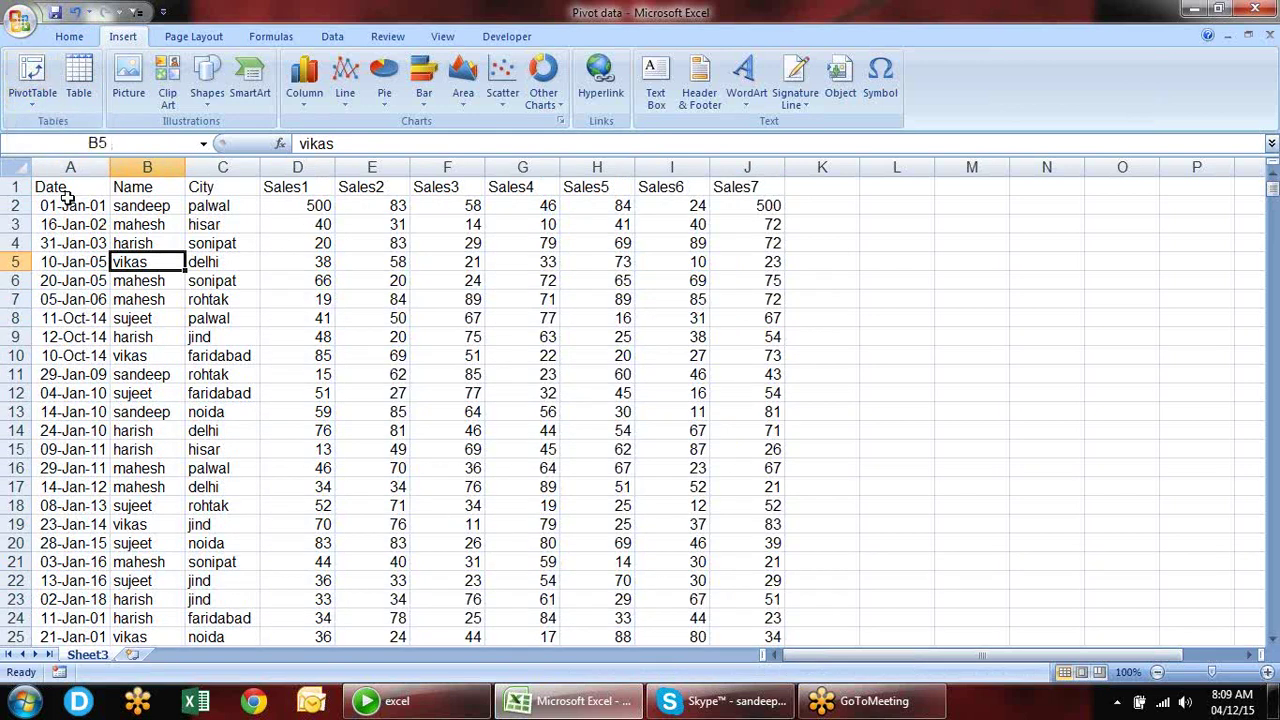
left_click_drag(68, 196, 550, 378)
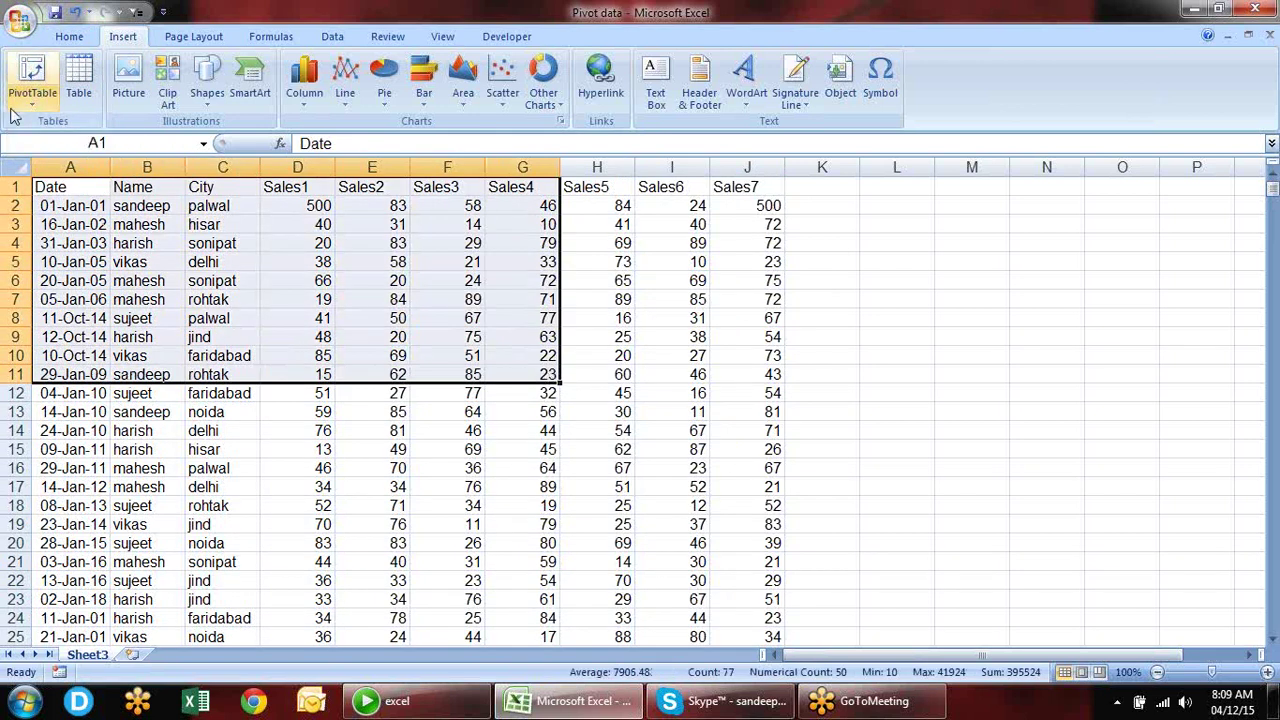
left_click(631, 240)
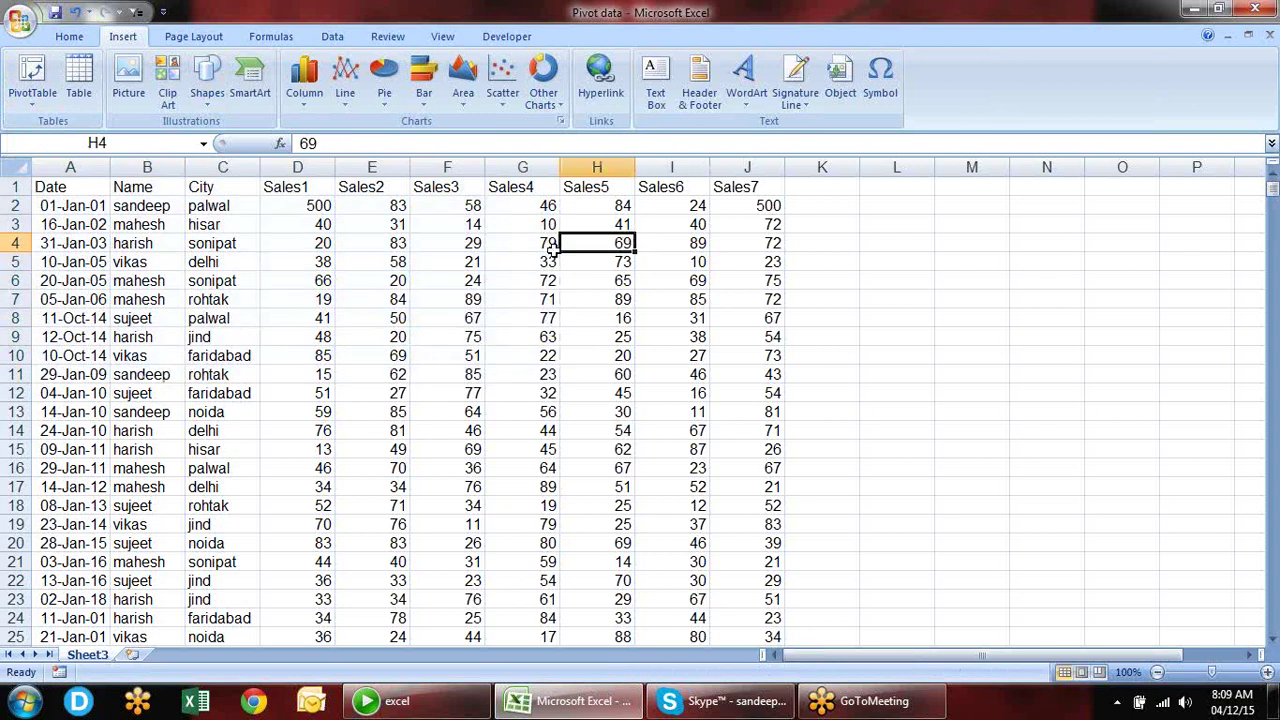
- Create a PivotTable on a new worksheet from the data range Sheet3!$A$1:$J$668
left_click(172, 261)
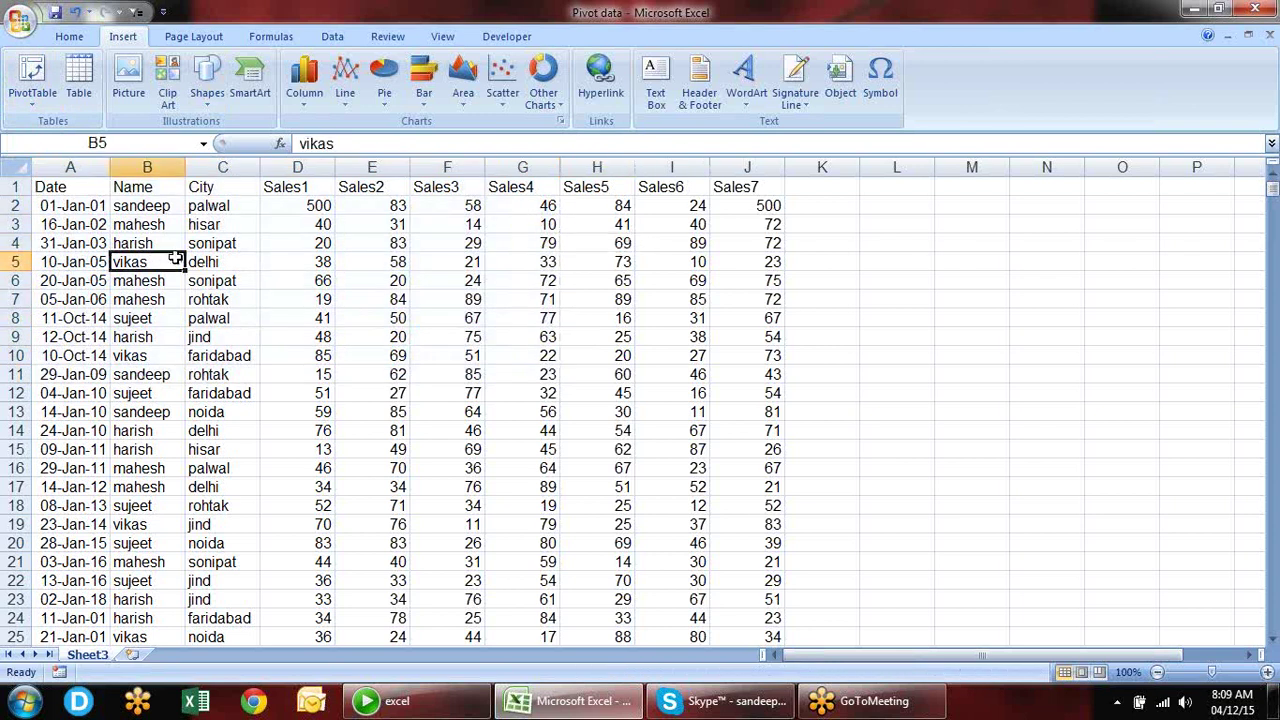
left_click(38, 100)
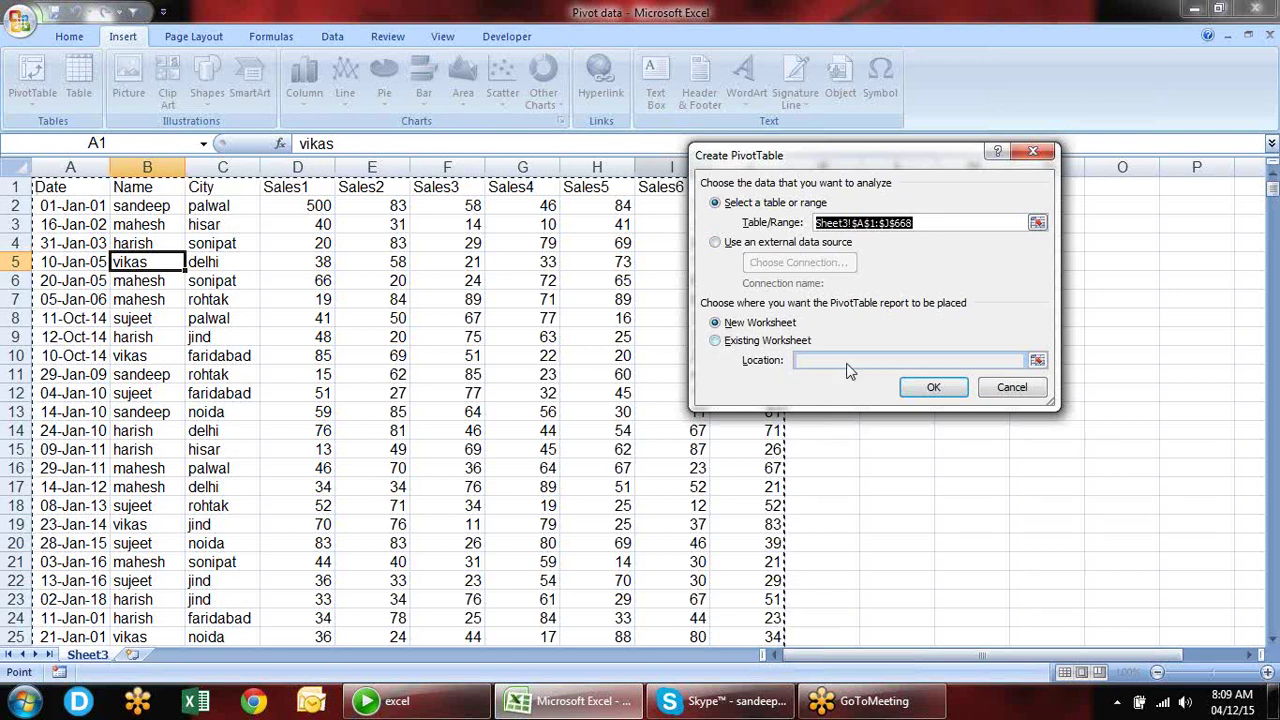
left_click(921, 388)
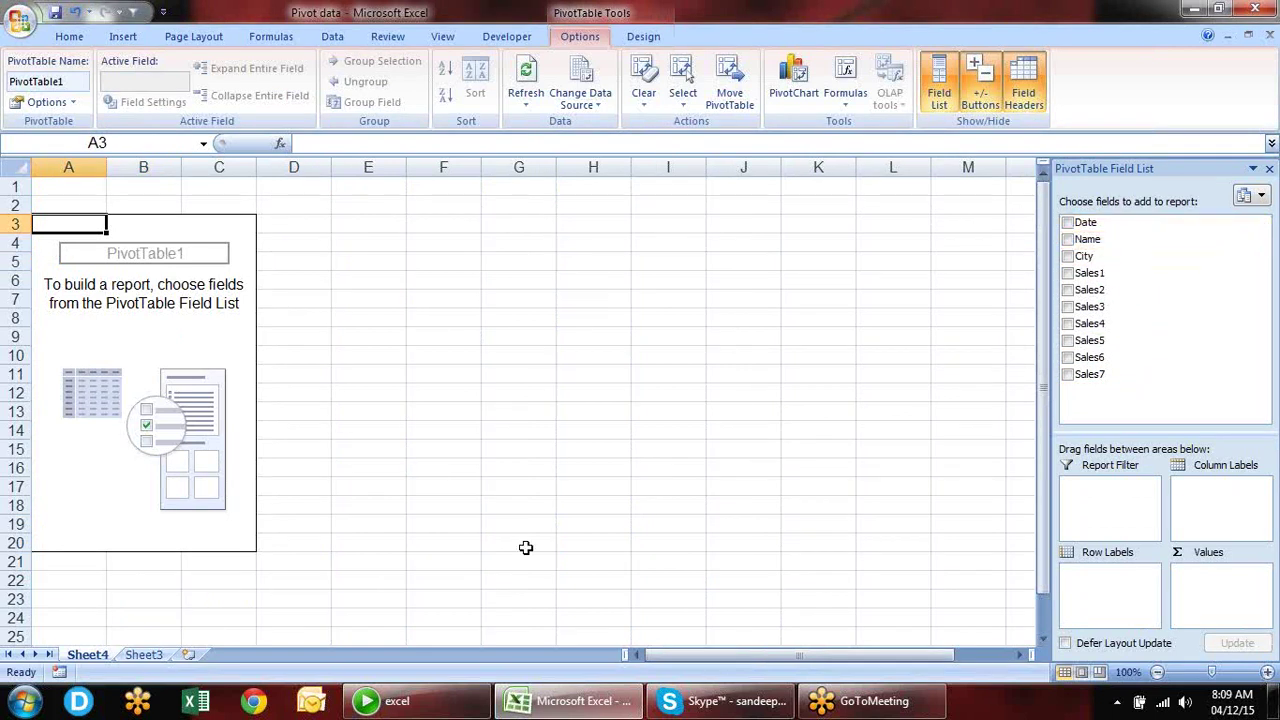
- Review the column headings and sales figures in the source data on Sheet3
left_click(143, 654)
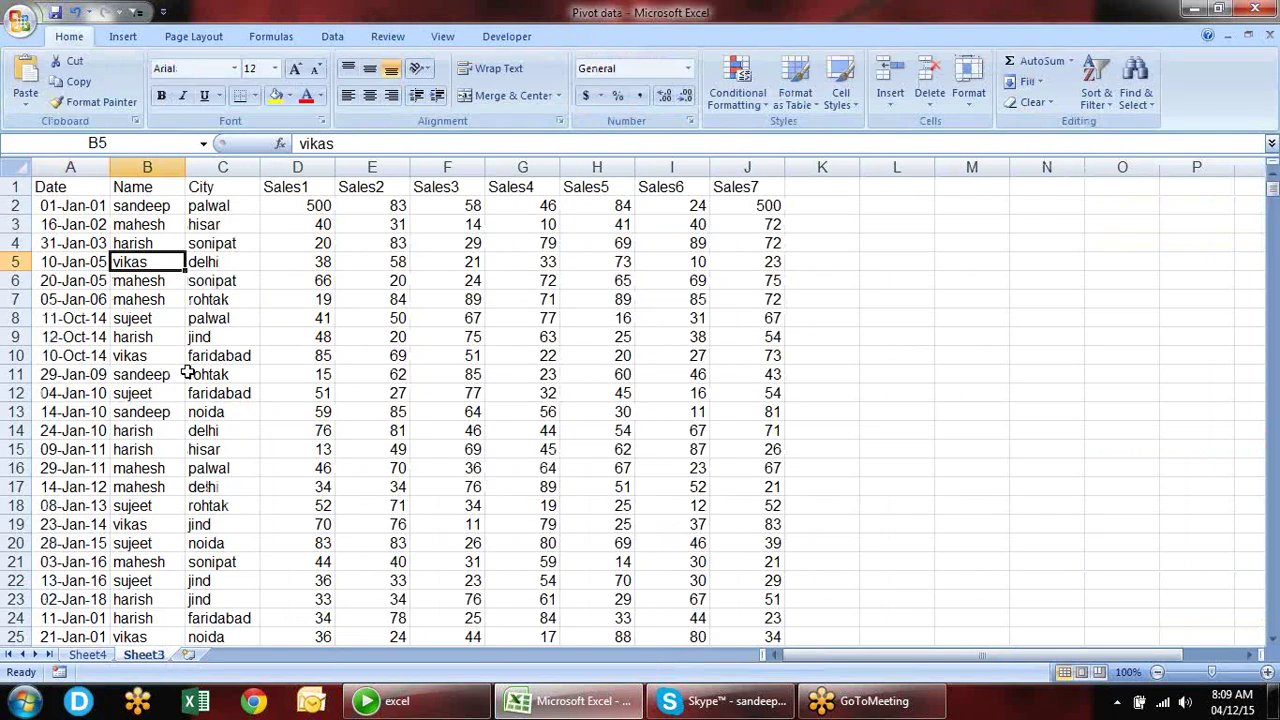
left_click(358, 186)
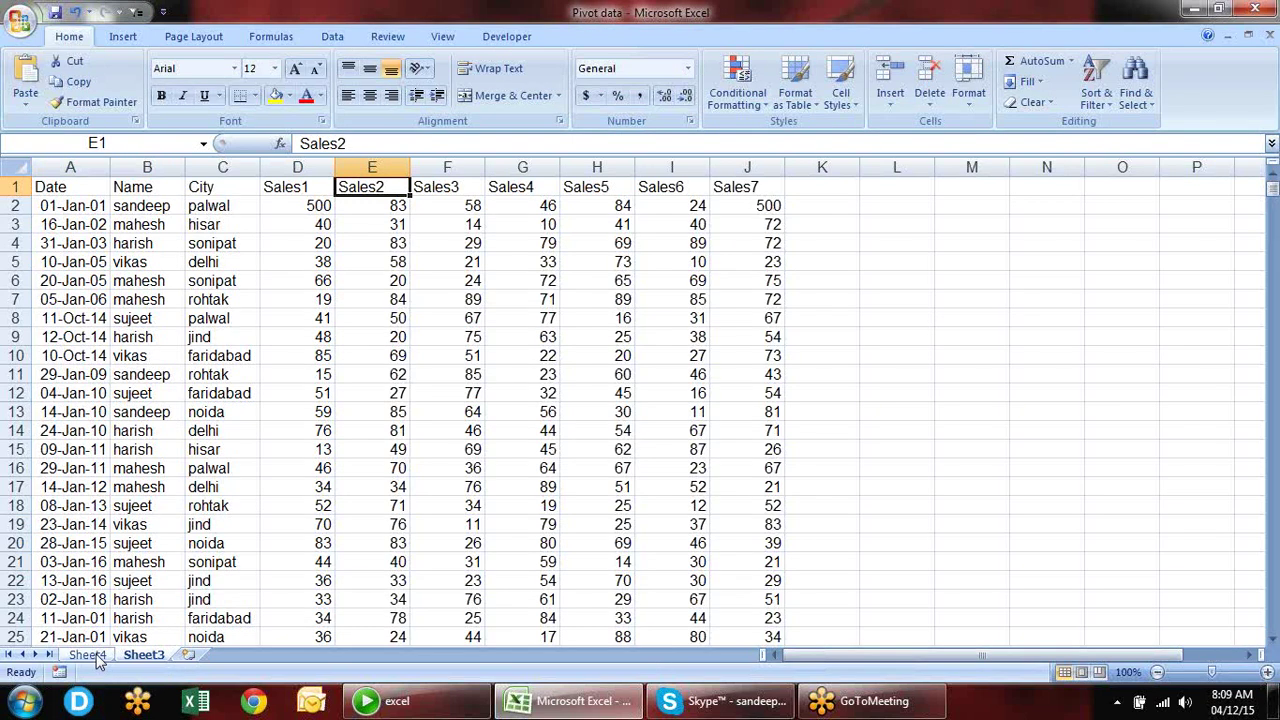
left_click_drag(340, 299, 583, 473)
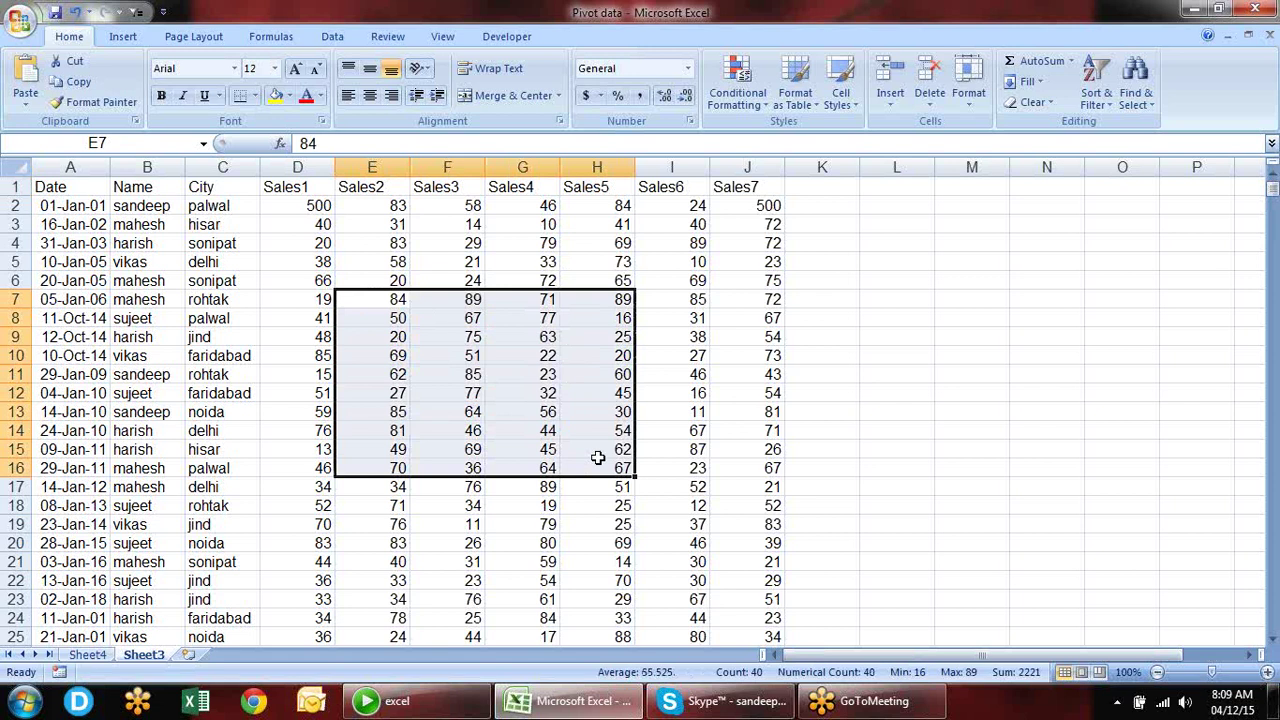
- Set up the PivotTable on Sheet4 with Name as row labels and the sum of Sales1 as values
left_click(87, 654)
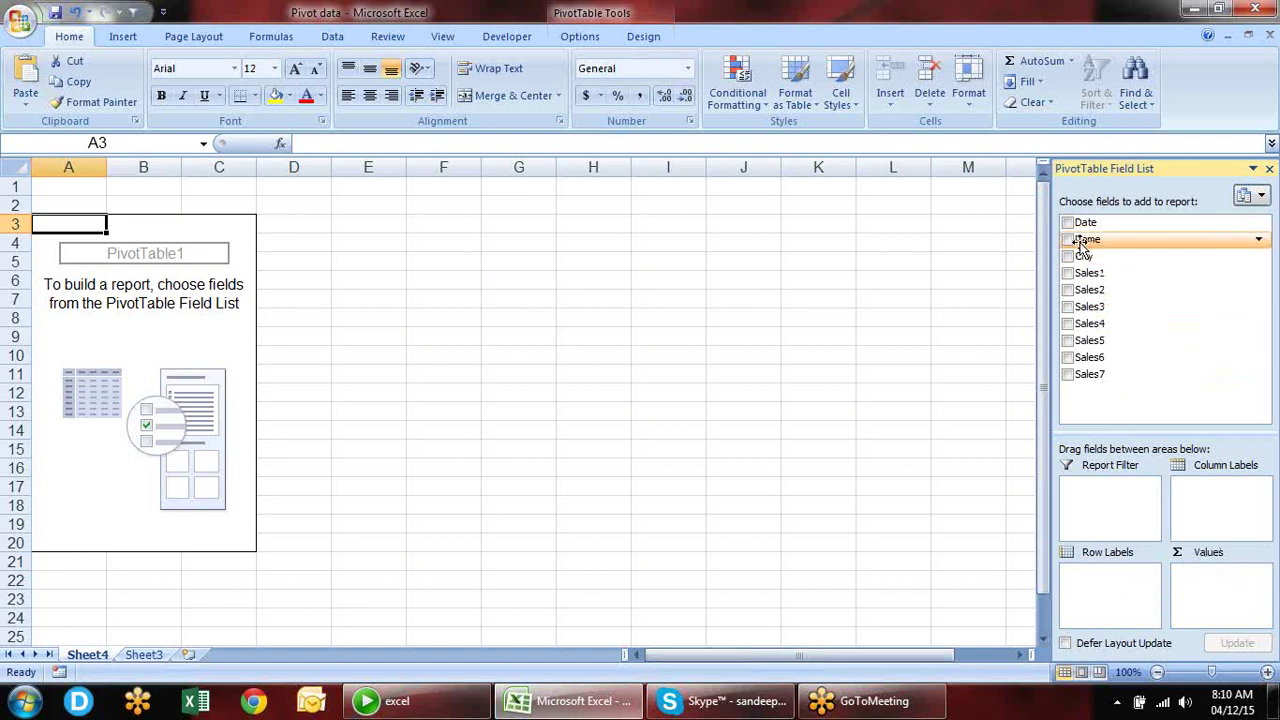
left_click_drag(1080, 245, 1099, 577)
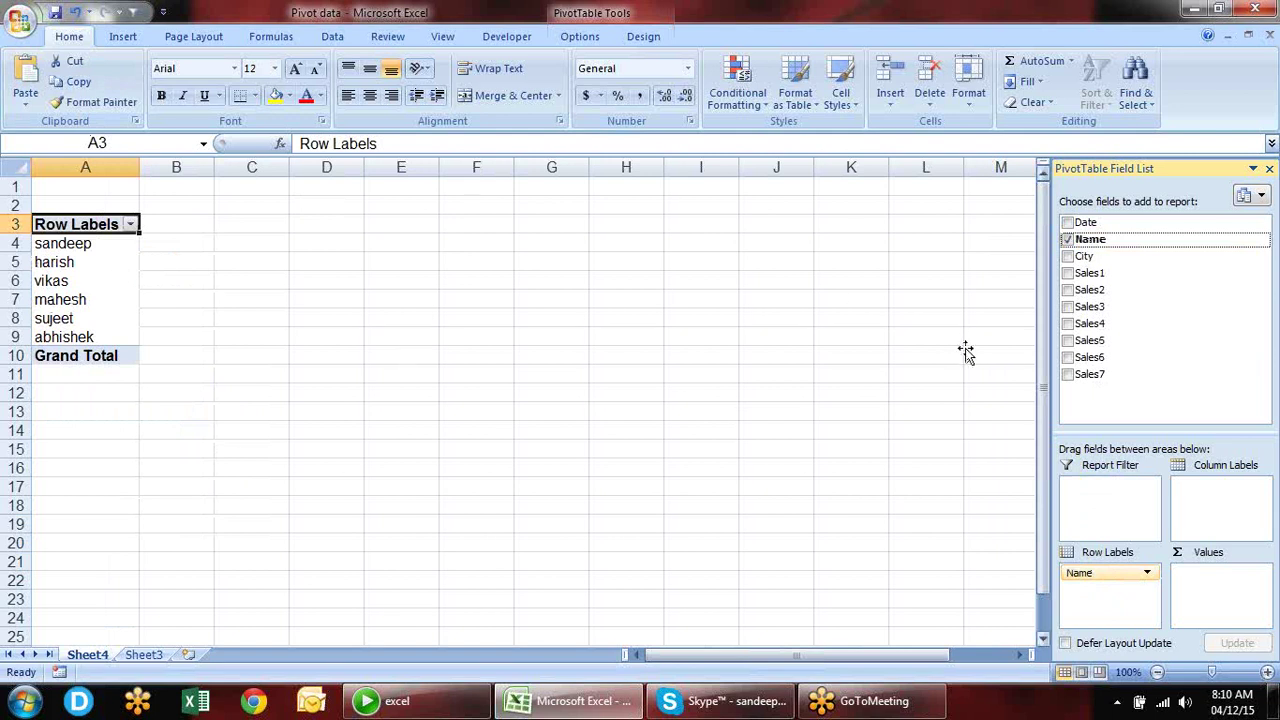
left_click(1068, 274)
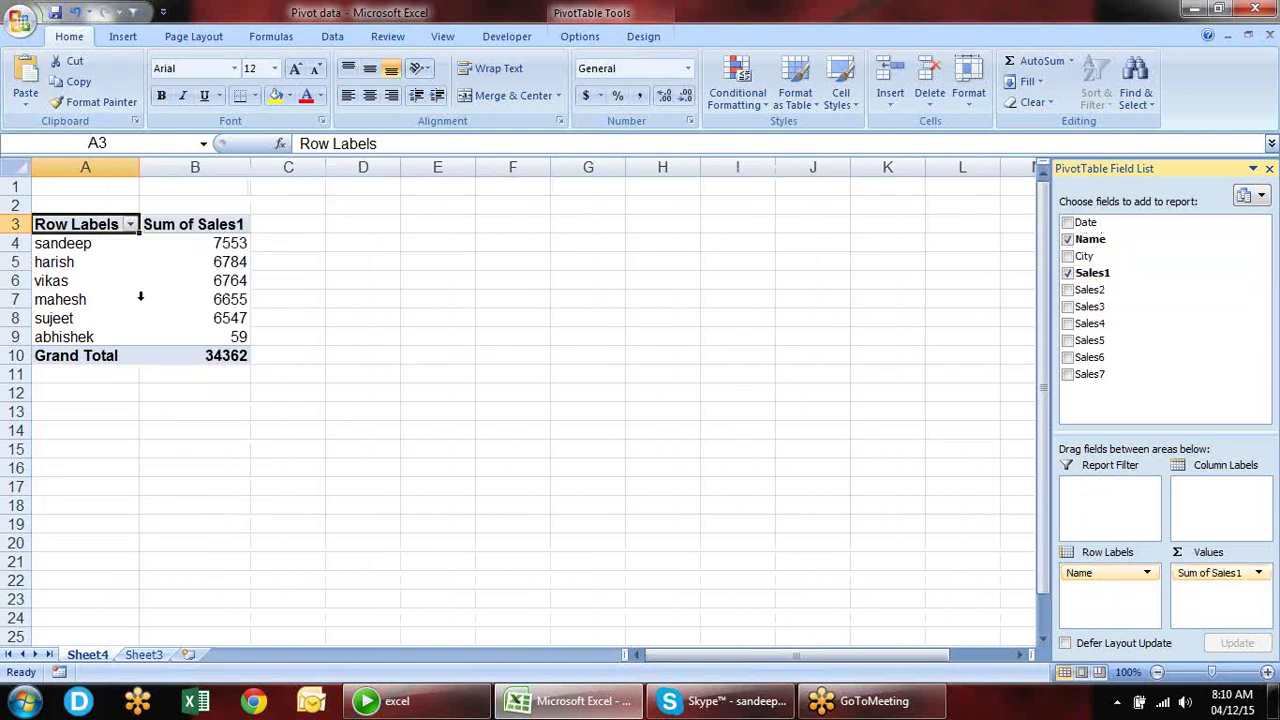
left_click(131, 250)
left_click(205, 244)
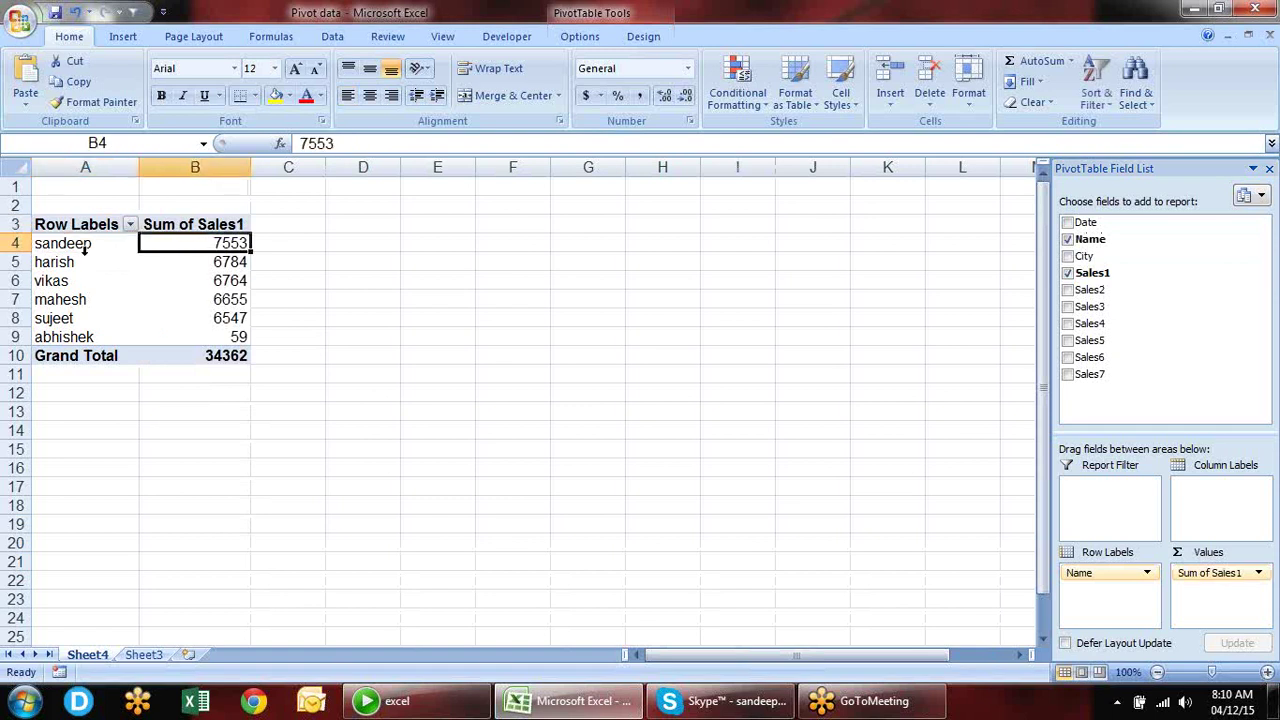
- Add the City field to the row labels beneath Name and select the cities listed under the first name
left_click(63, 262)
left_click(238, 263)
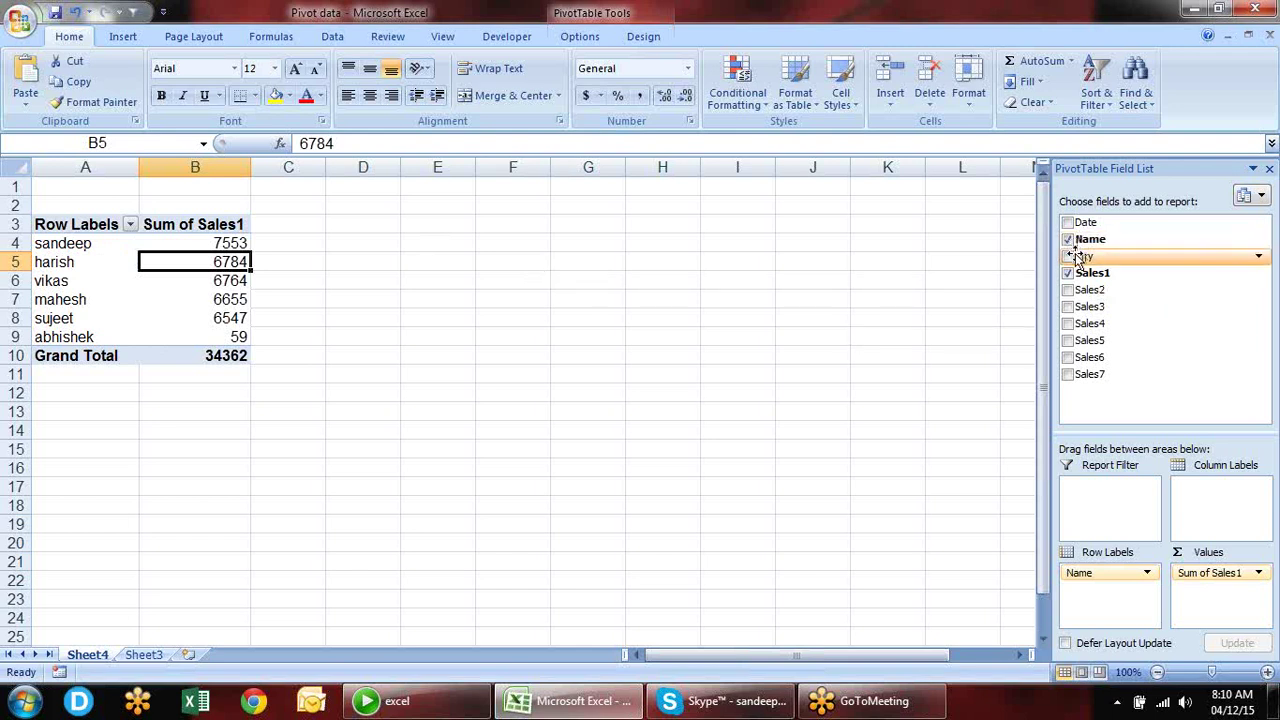
left_click_drag(1080, 257, 1144, 608)
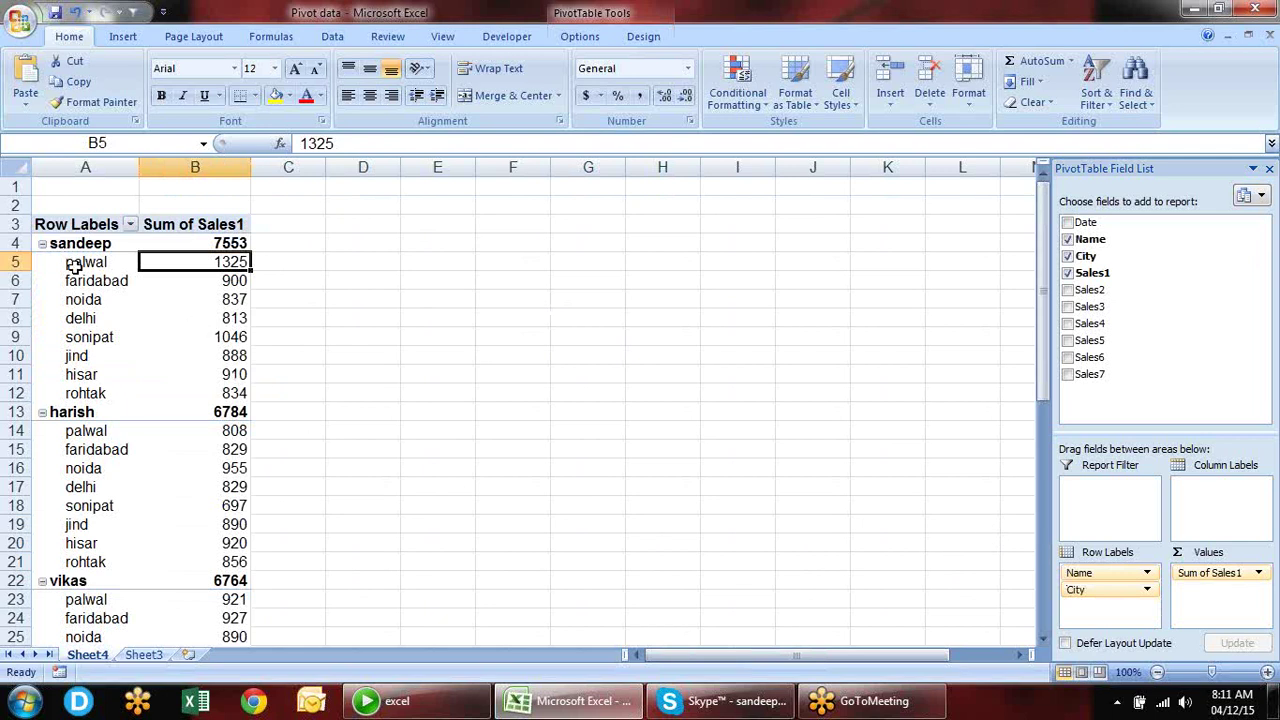
left_click_drag(74, 264, 112, 397)
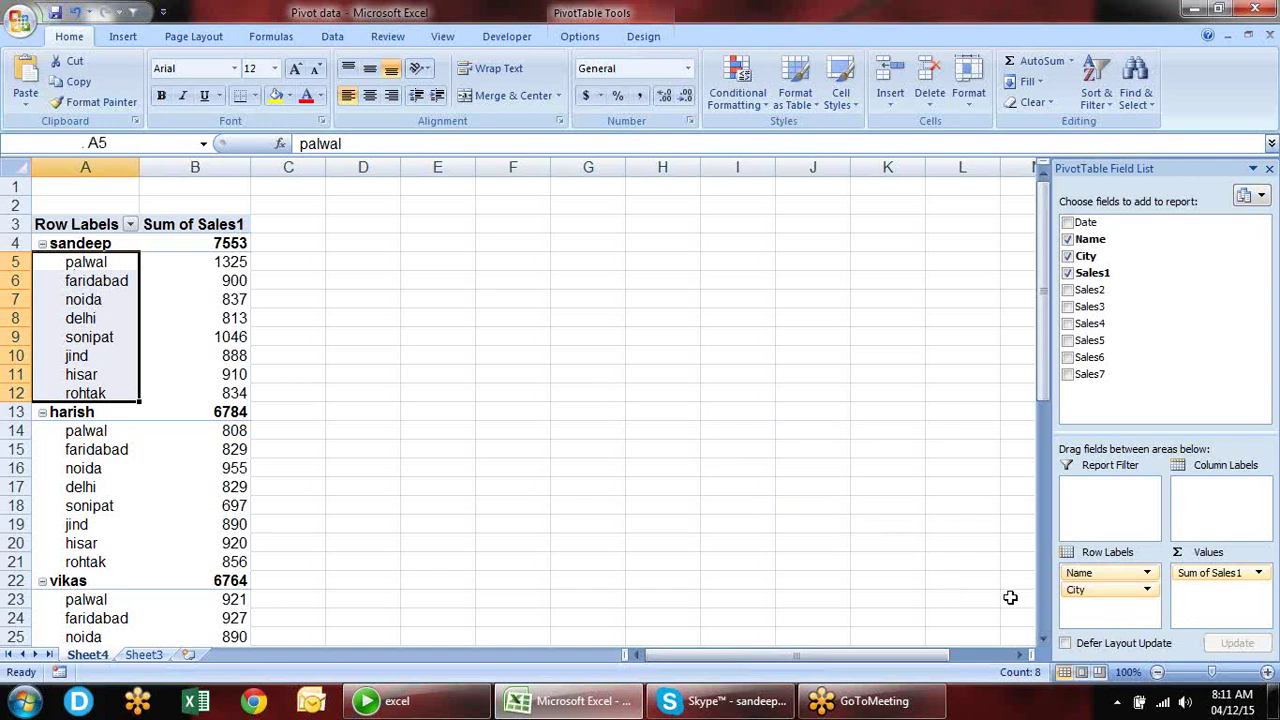
- Move the City field from the row labels to the column labels of the PivotTable
left_click_drag(1083, 593, 1232, 492)
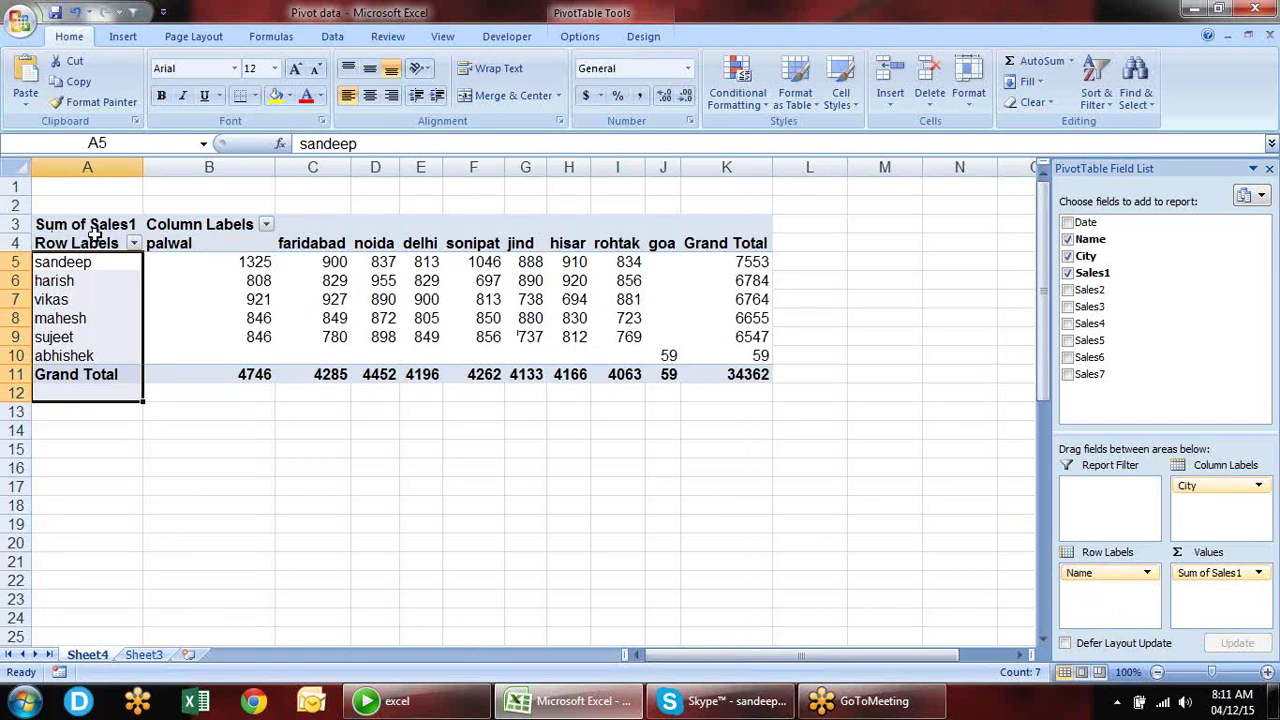
left_click_drag(97, 246, 742, 413)
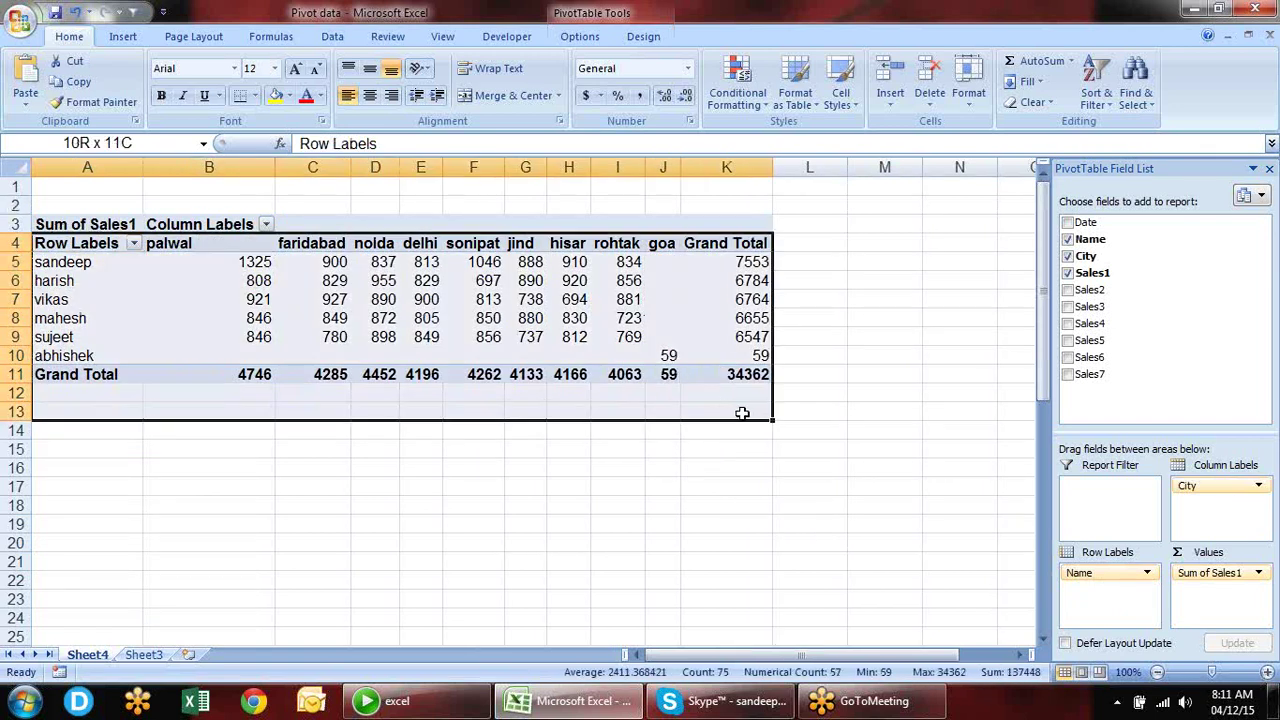
left_click(386, 509)
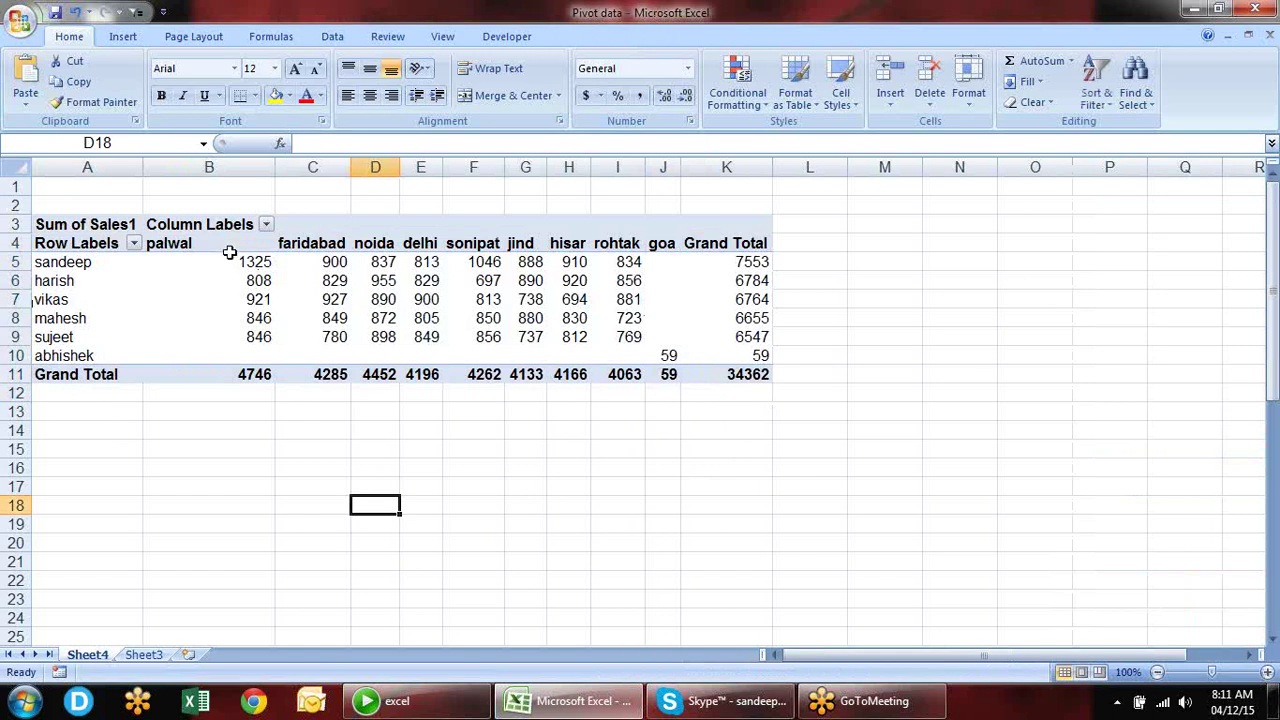
- Examine the city headings across the columns and the names down the rows of the PivotTable
left_click_drag(229, 250, 665, 245)
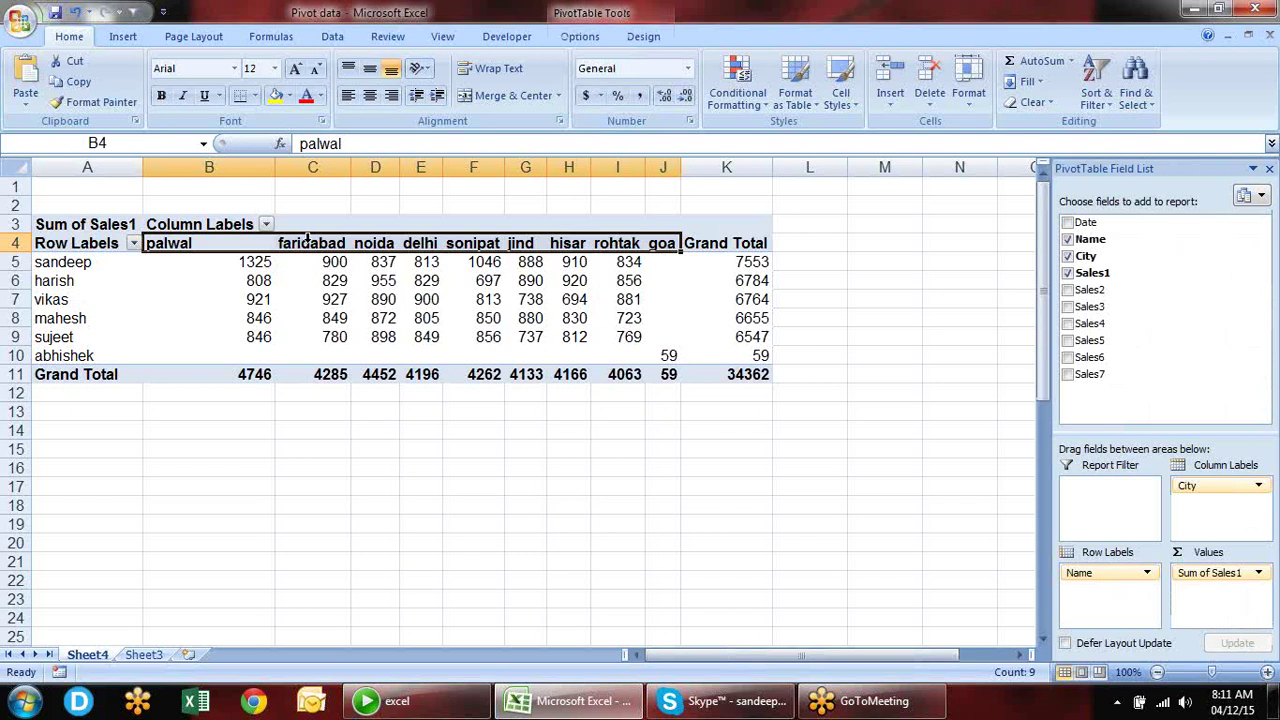
left_click_drag(88, 262, 103, 609)
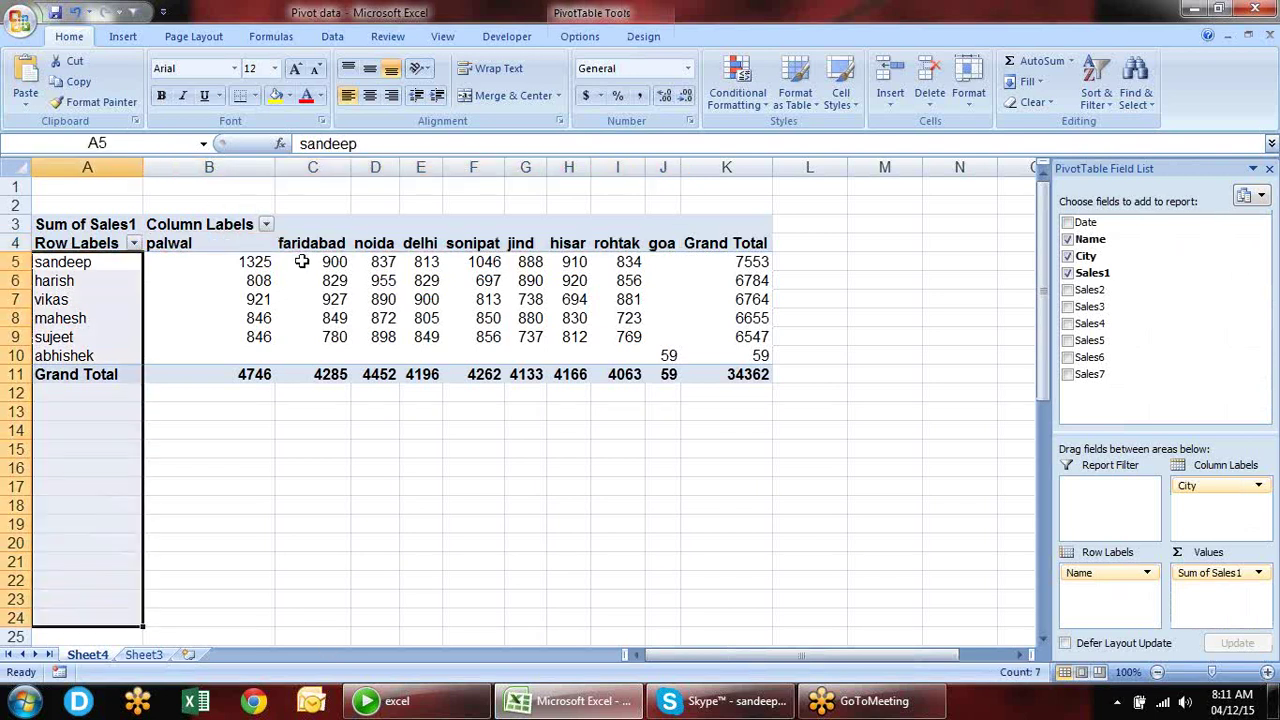
left_click_drag(250, 245, 677, 246)
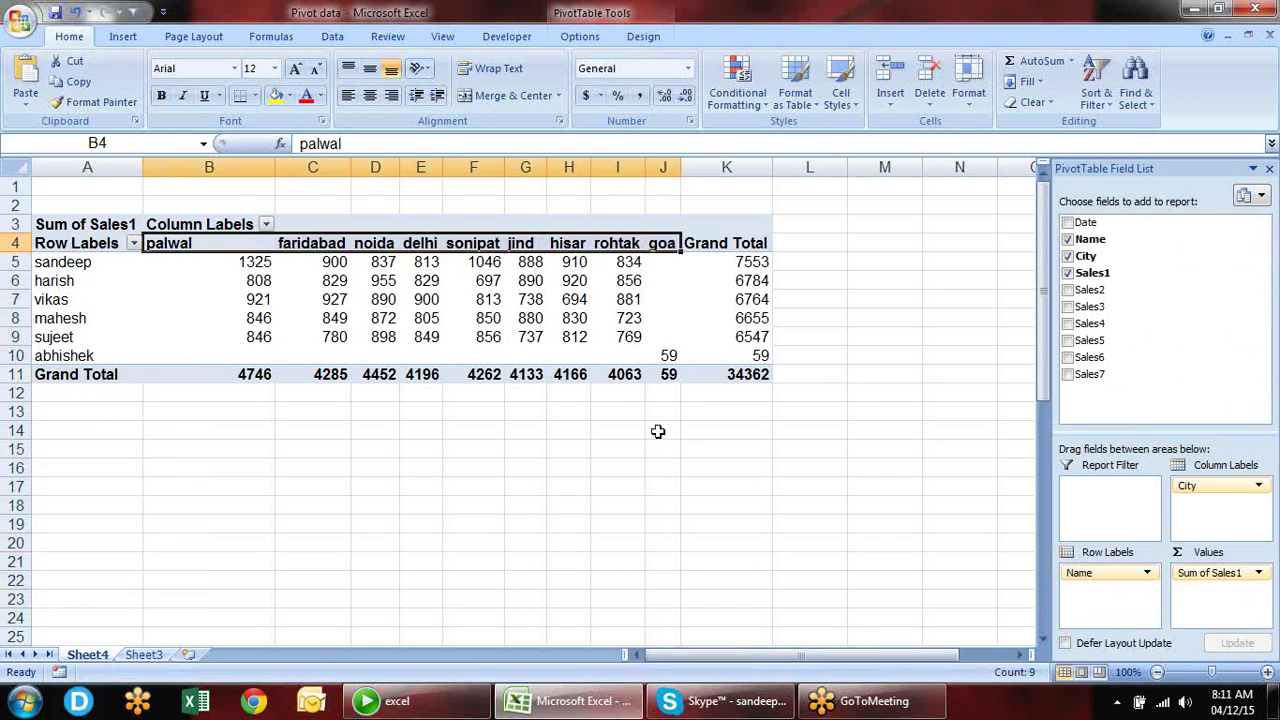
left_click(657, 431)
left_click(70, 266)
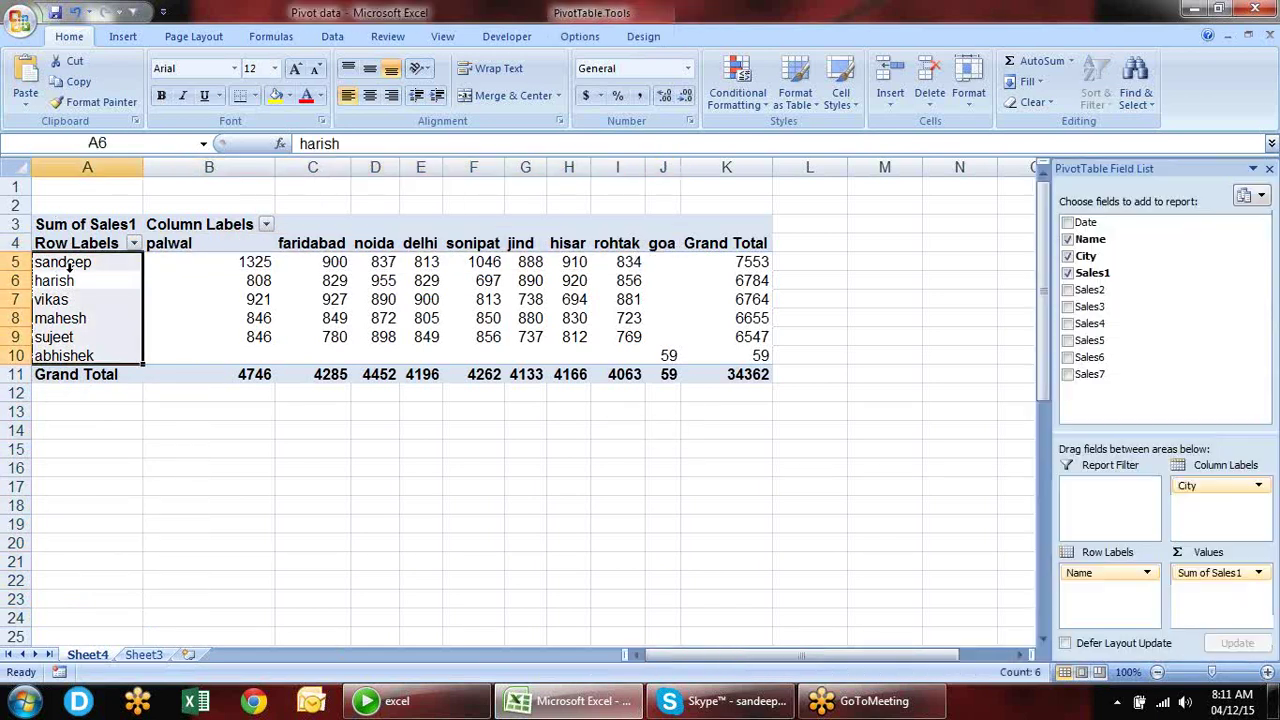
left_click(103, 262)
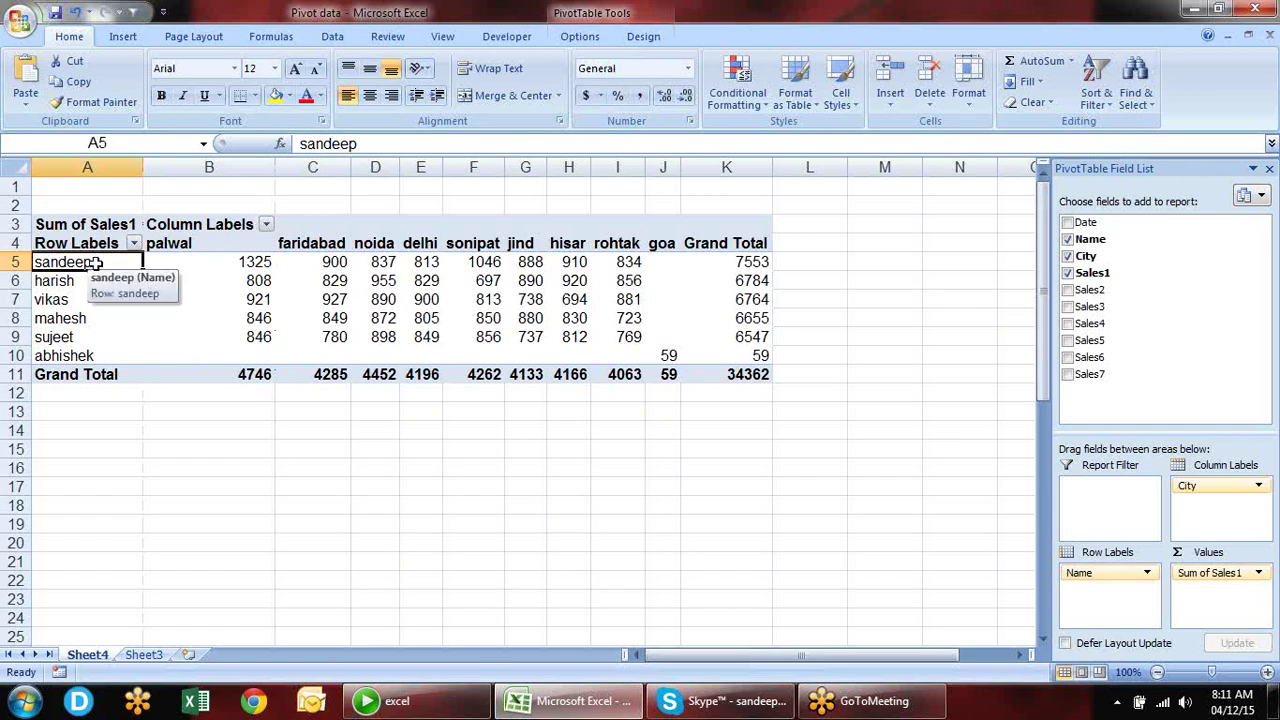
- Examine the first name's Sales1 figures city by city, through to the Grand Total column
key("Right")
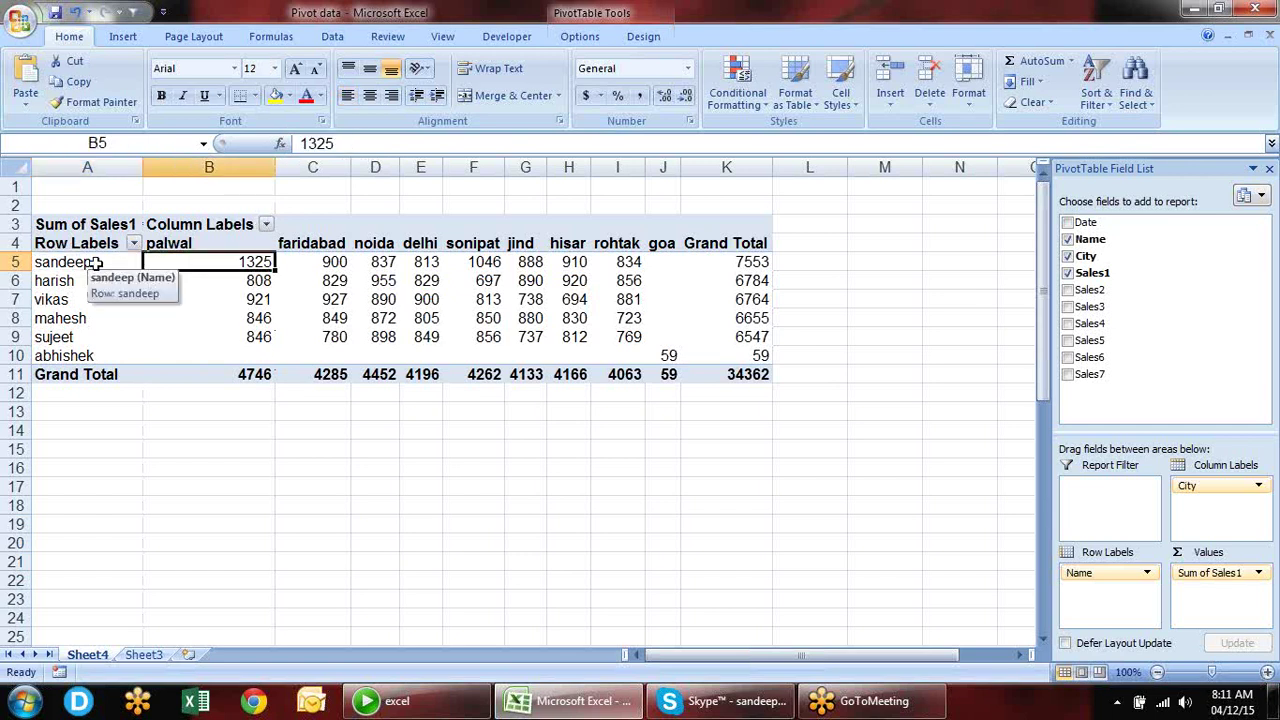
key("Up")
key("Down")
key("Right")
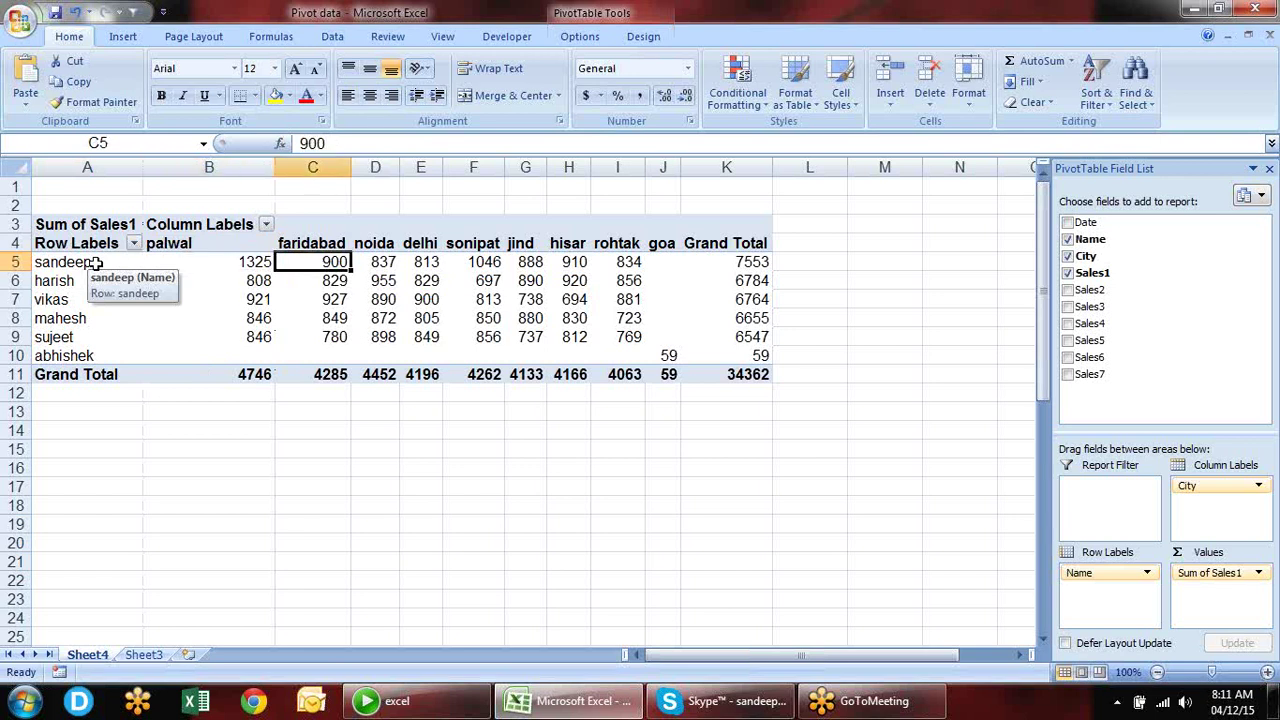
key("Right")
key("Right")
key("Right")
key("Right")
key("Right")
key("Right")
key("Right")
key("Right")
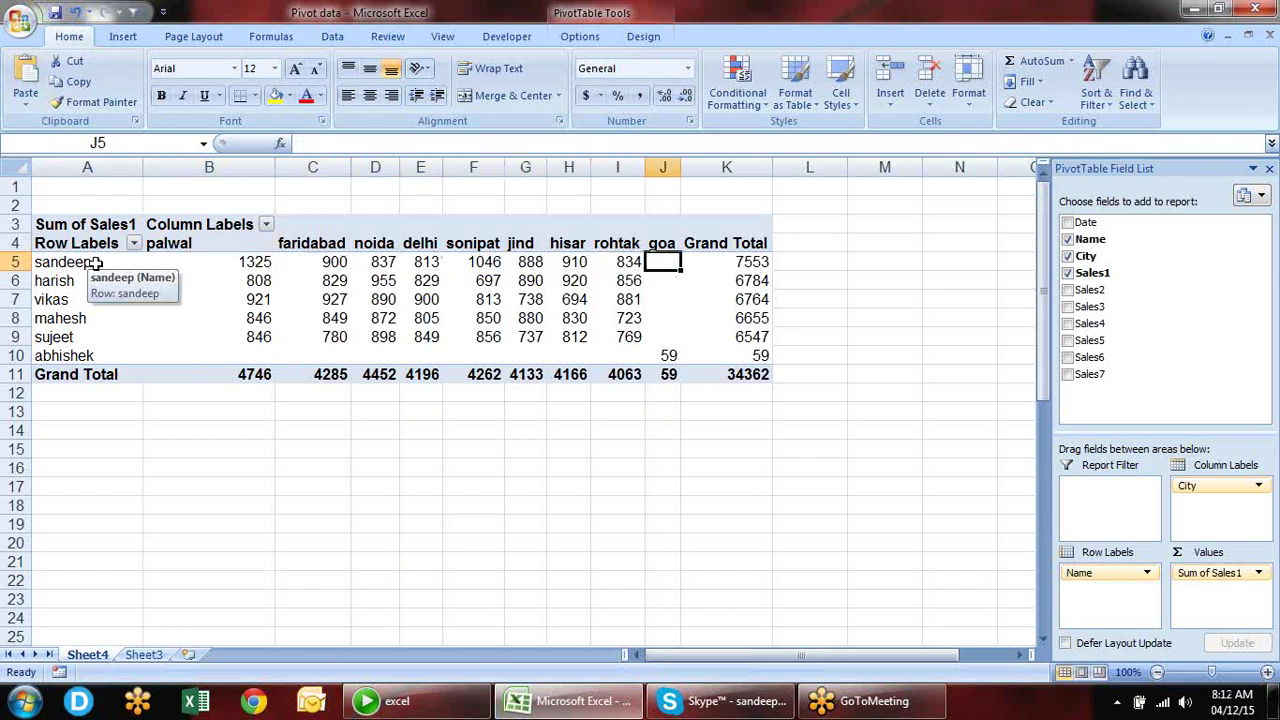
key("Down")
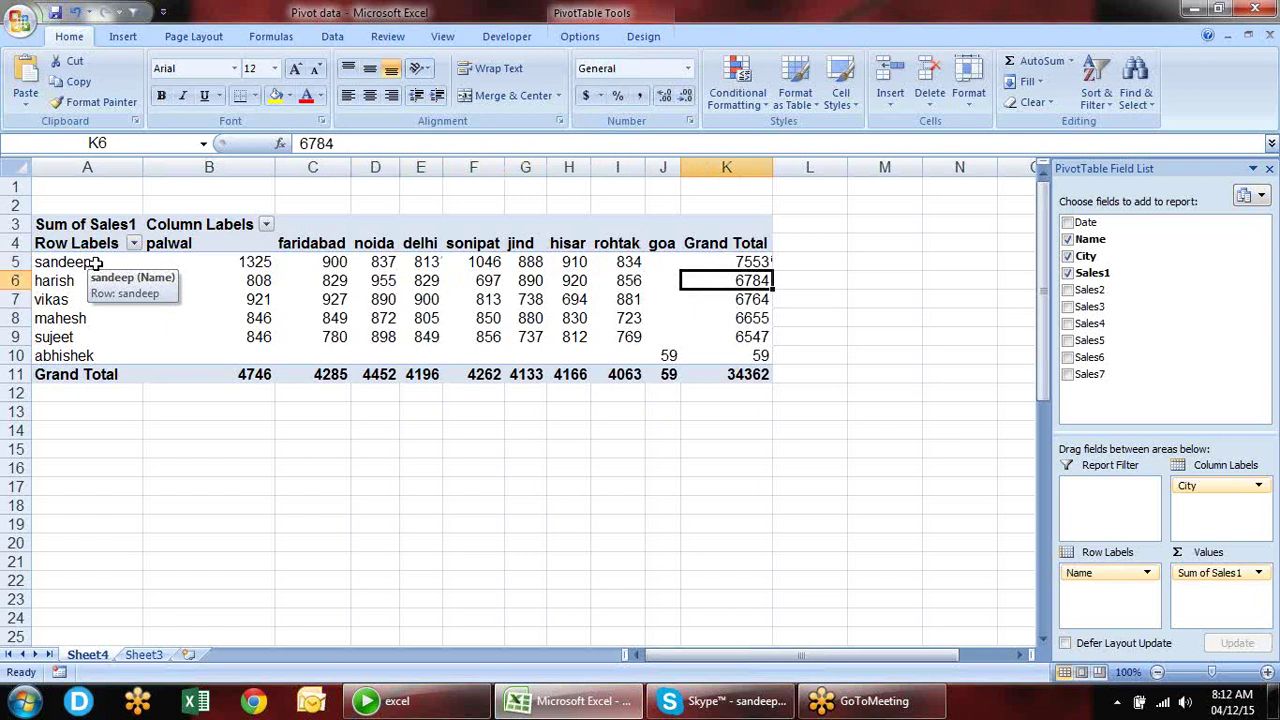
key("Up")
key("Up")
key("Down")
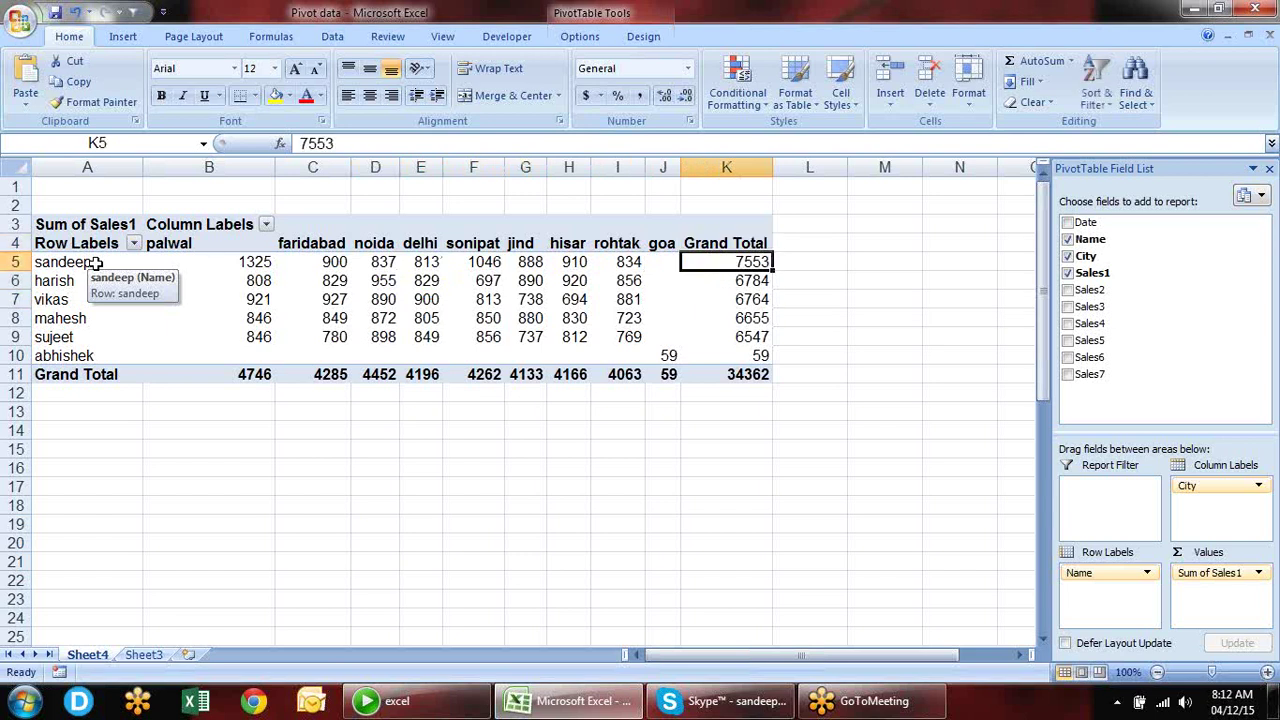
key("Left")
key("Left")
key("Right")
key("Right")
- Examine the Grand Total row across the city columns
key("Down")
key("Down")
key("Down")
key("Down")
key("Down")
key("Down")
key("Down")
key("Down")
key("Left")
key("Left")
key("Left")
key("Left")
key("Left")
key("Left")
key("Left")
key("Left")
key("Left")
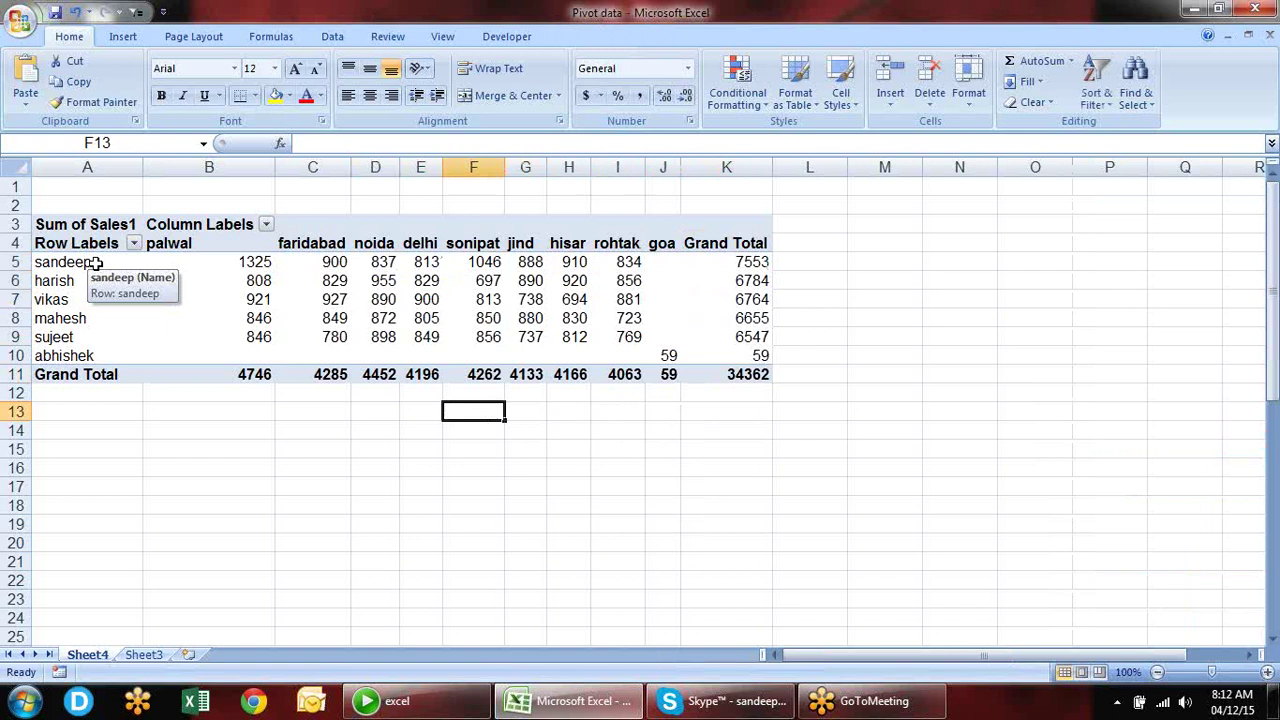
key("Right")
key("Left")
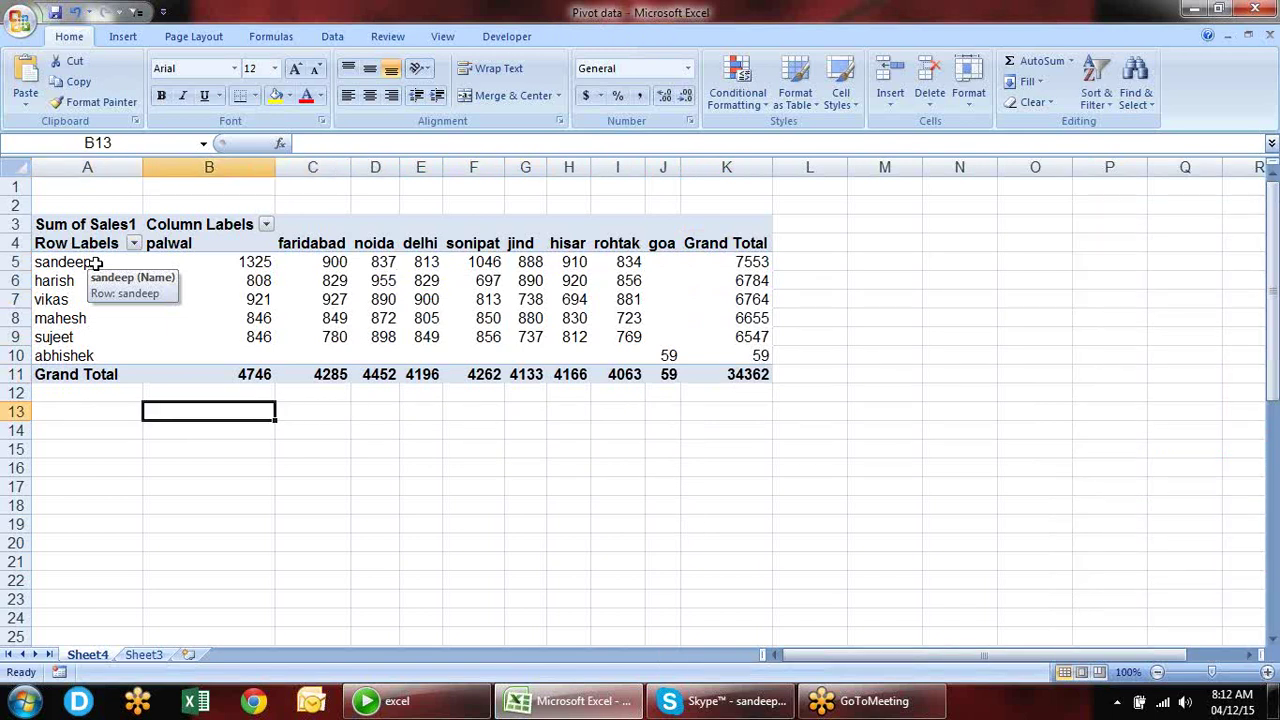
key("Up")
key("Up")
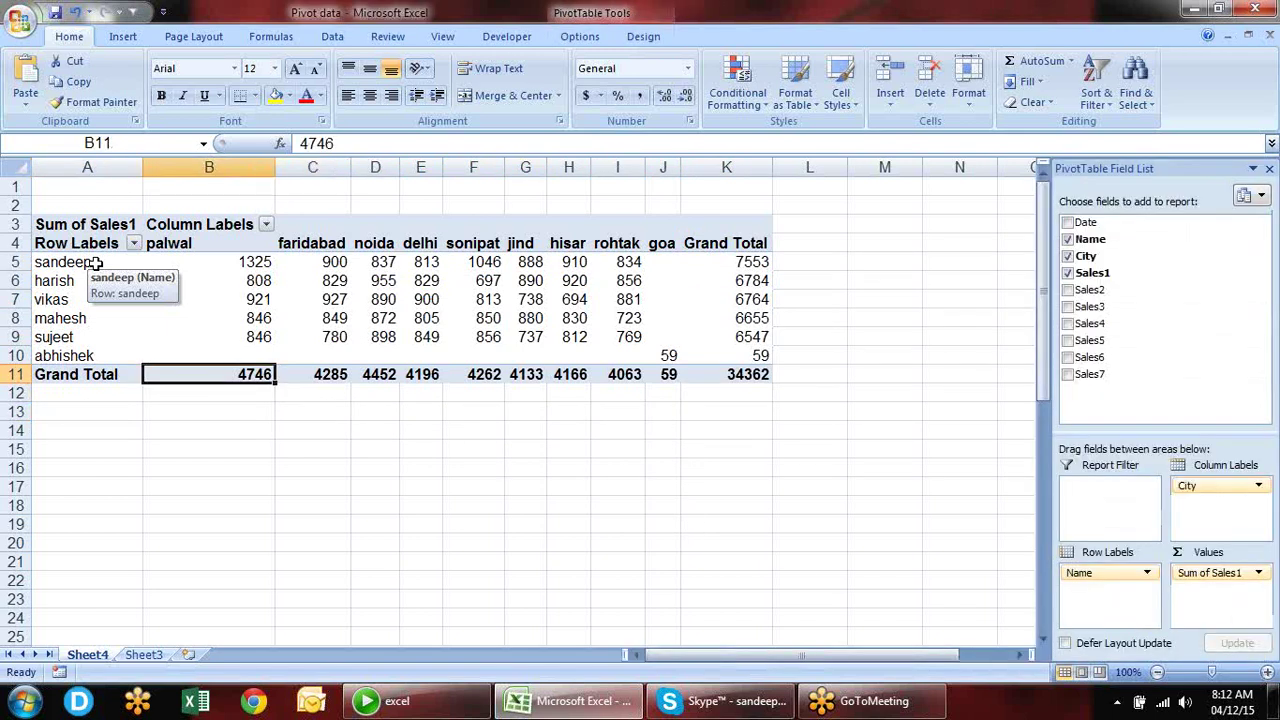
key("Right")
key("Right")
key("Right")
key("Right")
key("Right")
key("Right")
key("Right")
key("Right")
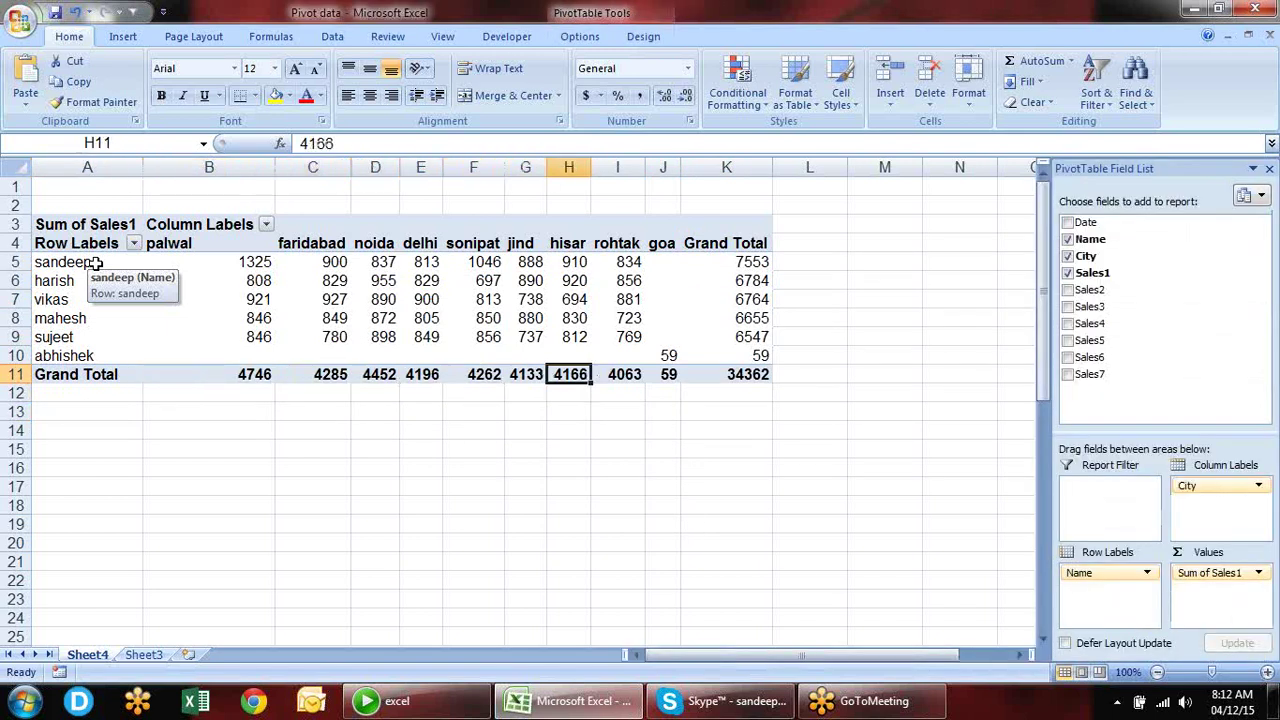
key("Right")
key("Right")
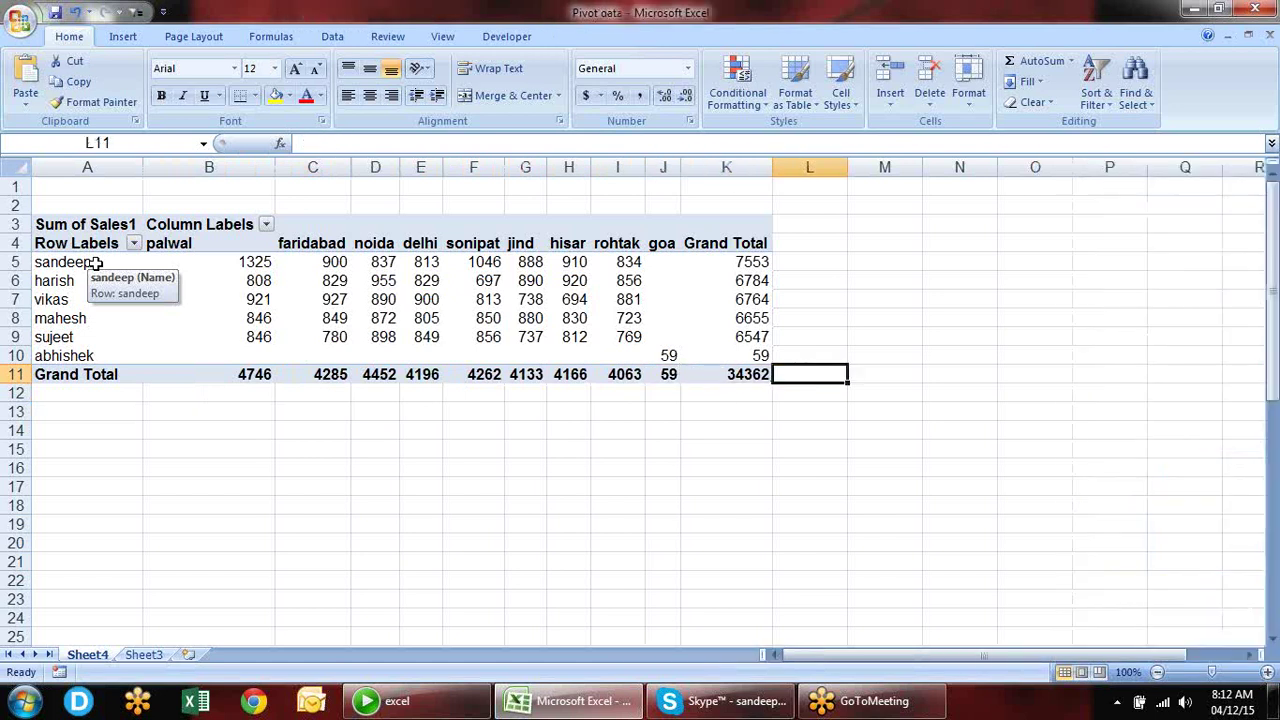
key("Left")
key("Left")
key("Left")
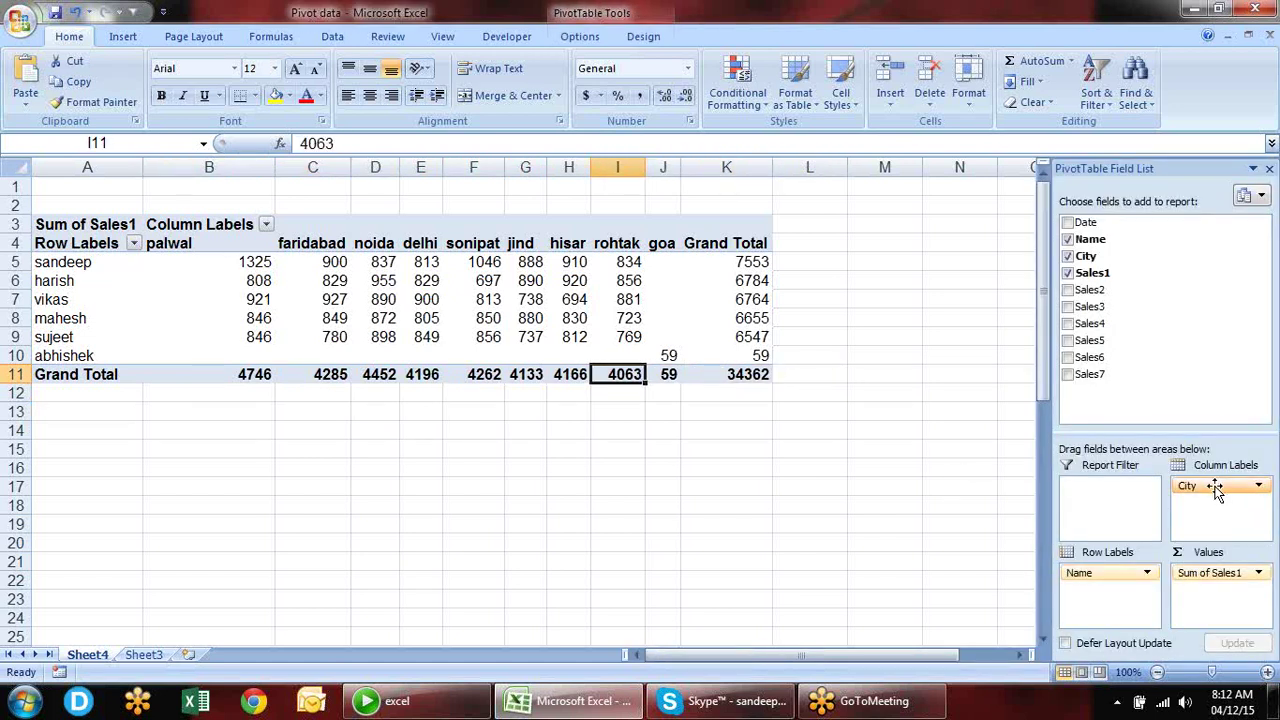
- Swap the PivotTable layout so that City supplies the row labels and Name the column labels
left_click_drag(1214, 487, 1113, 592)
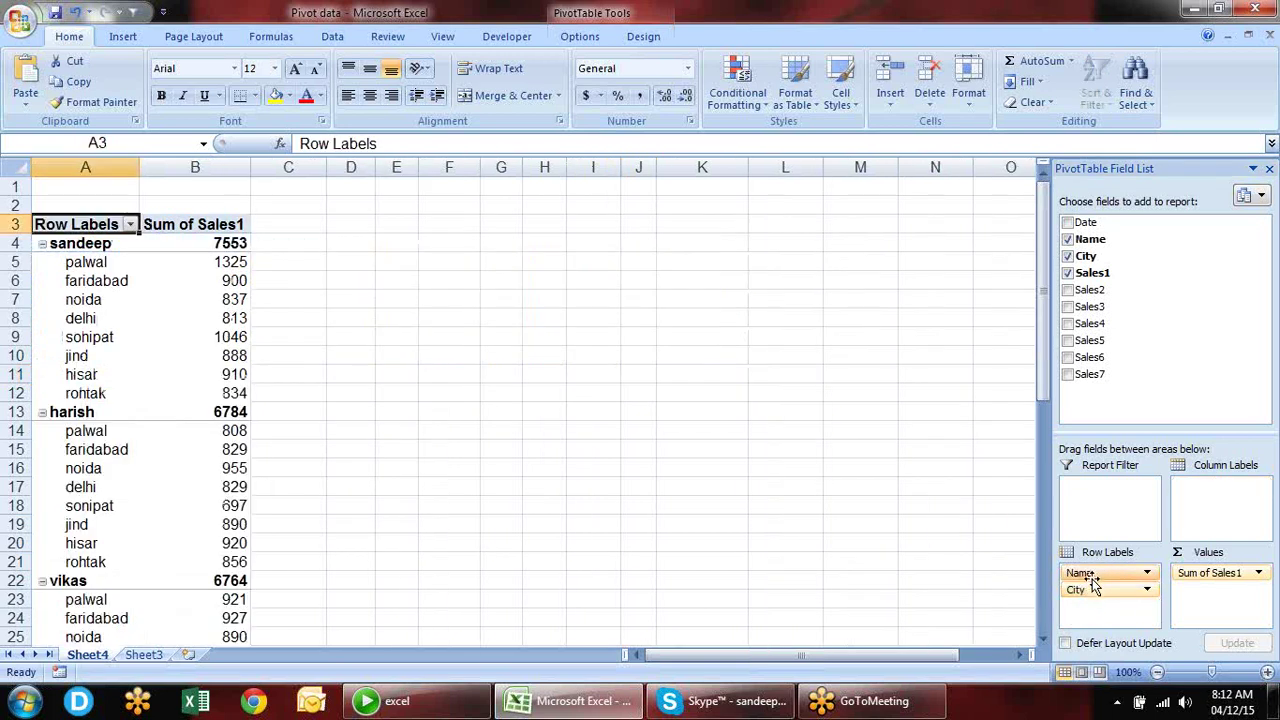
left_click_drag(1085, 574, 1242, 499)
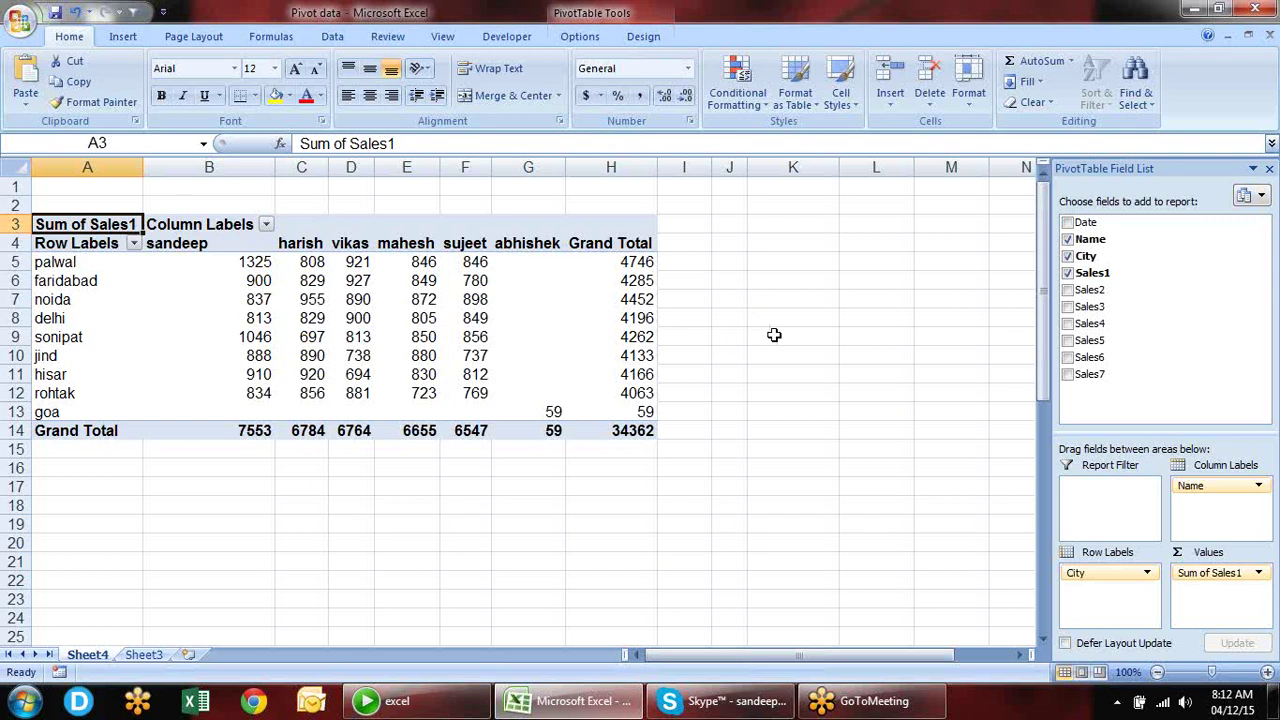
left_click(69, 262)
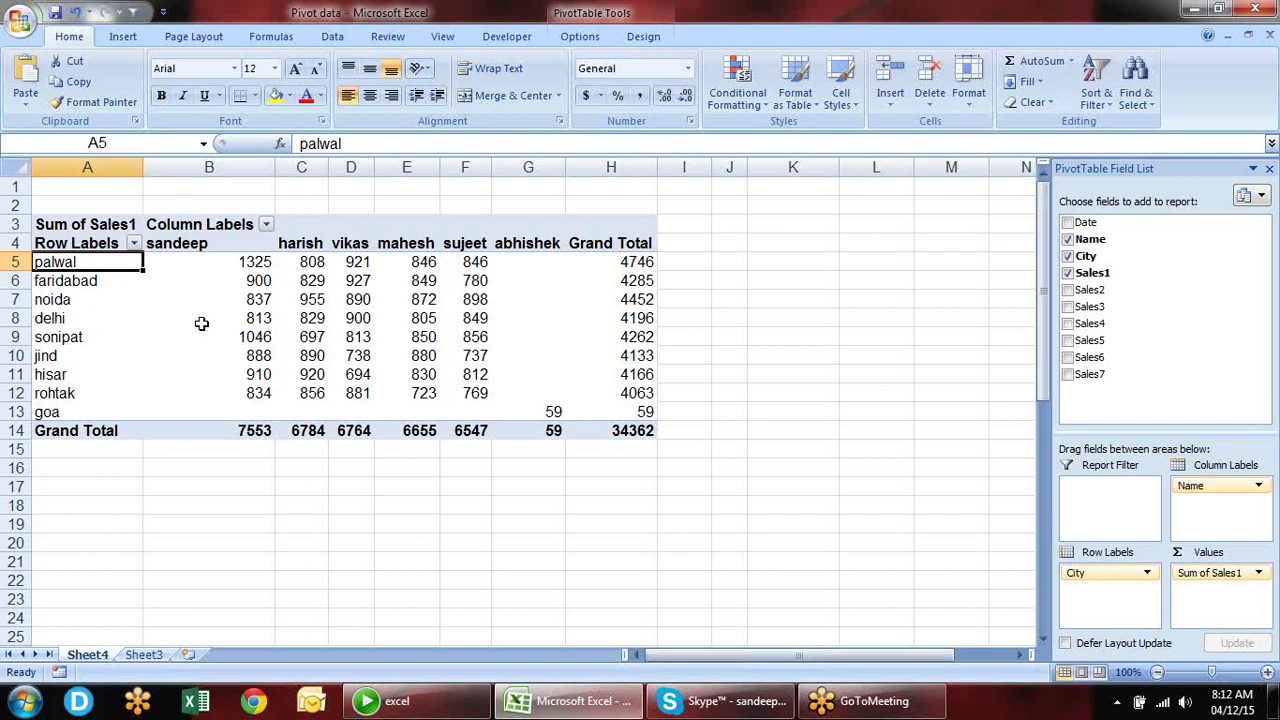
mouse_move(259, 381)
left_click_drag(79, 262, 83, 372)
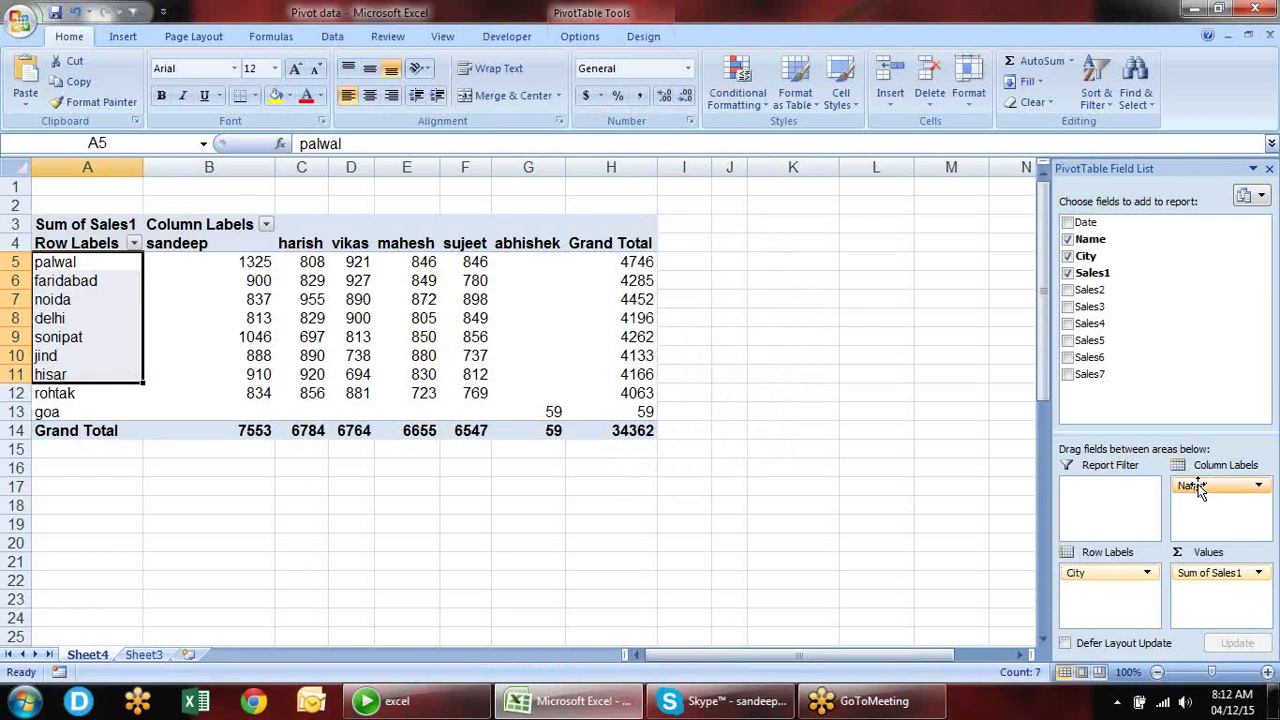
- Move the Name field from the column labels to the row labels, nested beneath City
left_click_drag(1195, 487, 1100, 592)
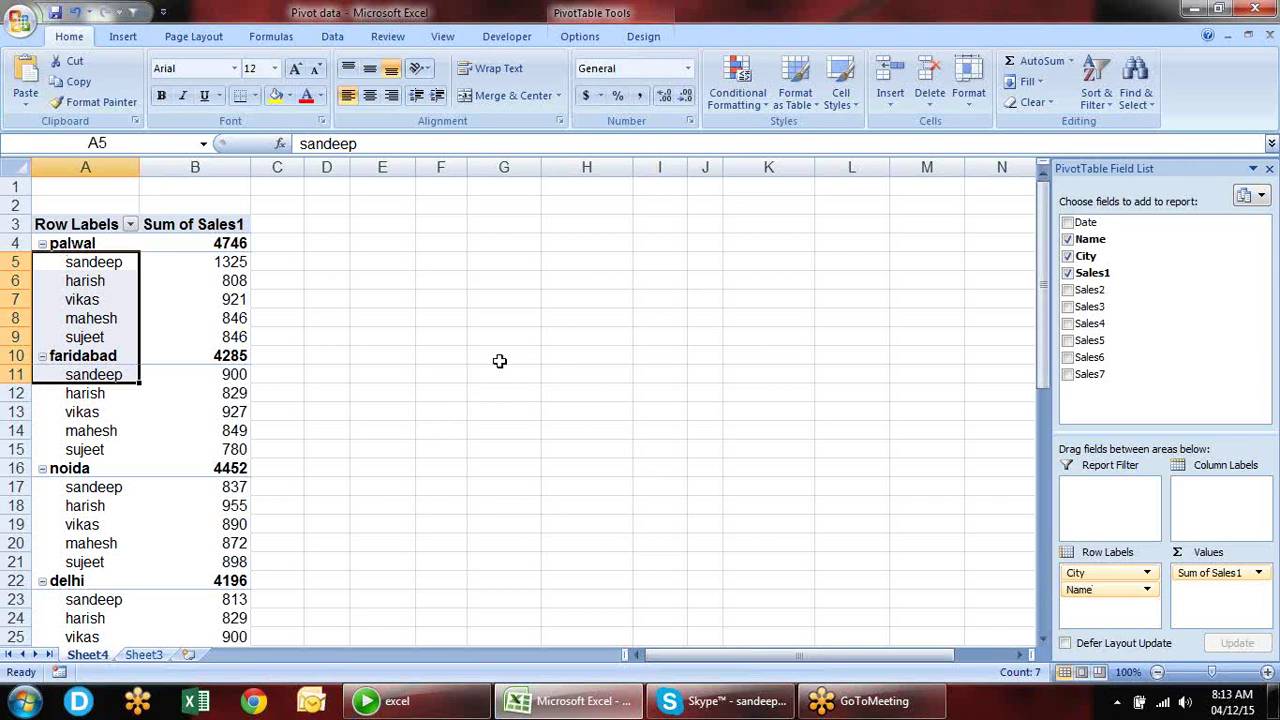
left_click(90, 241)
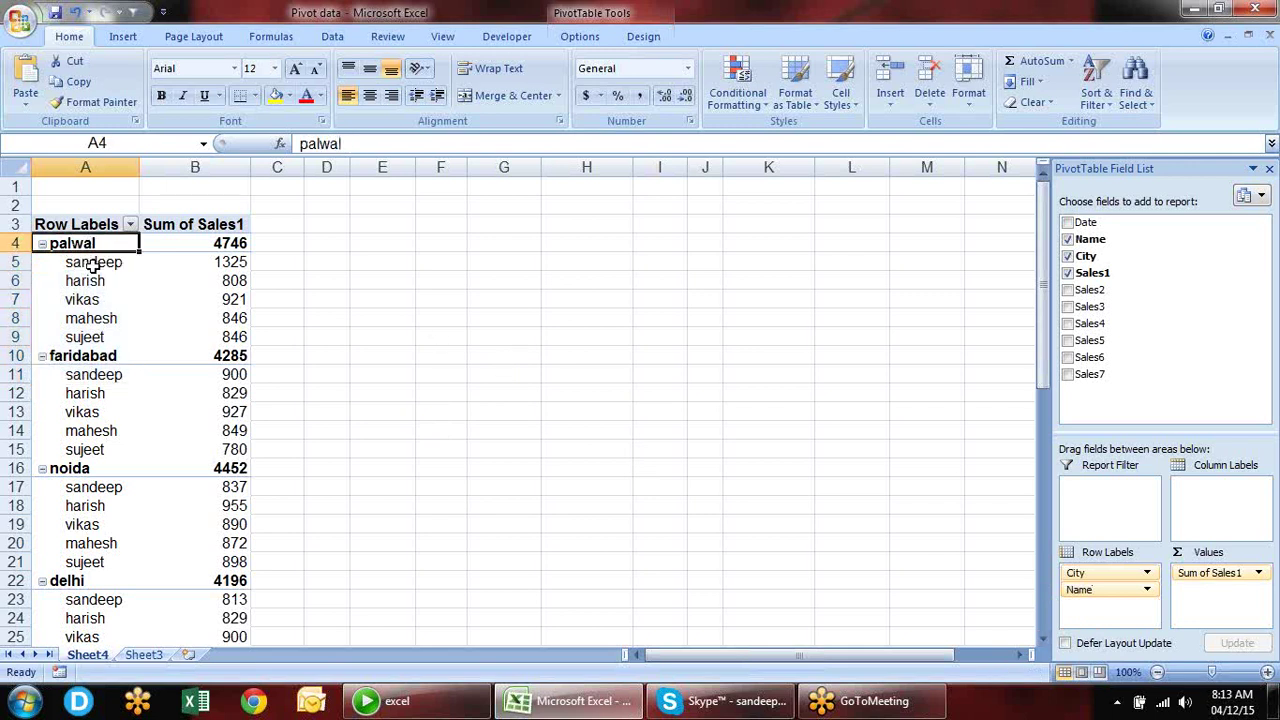
left_click(93, 264)
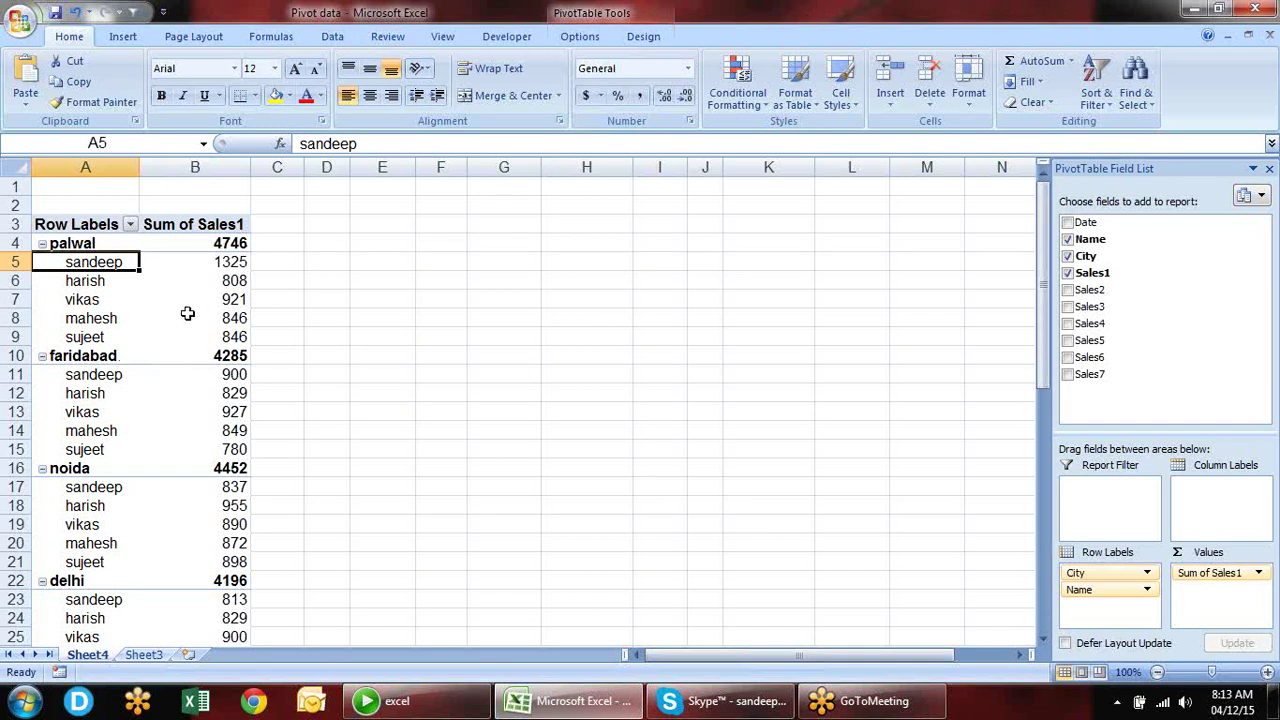
- Collapse the entire City field so the names nested under each city are hidden
left_click(593, 40)
left_click(643, 36)
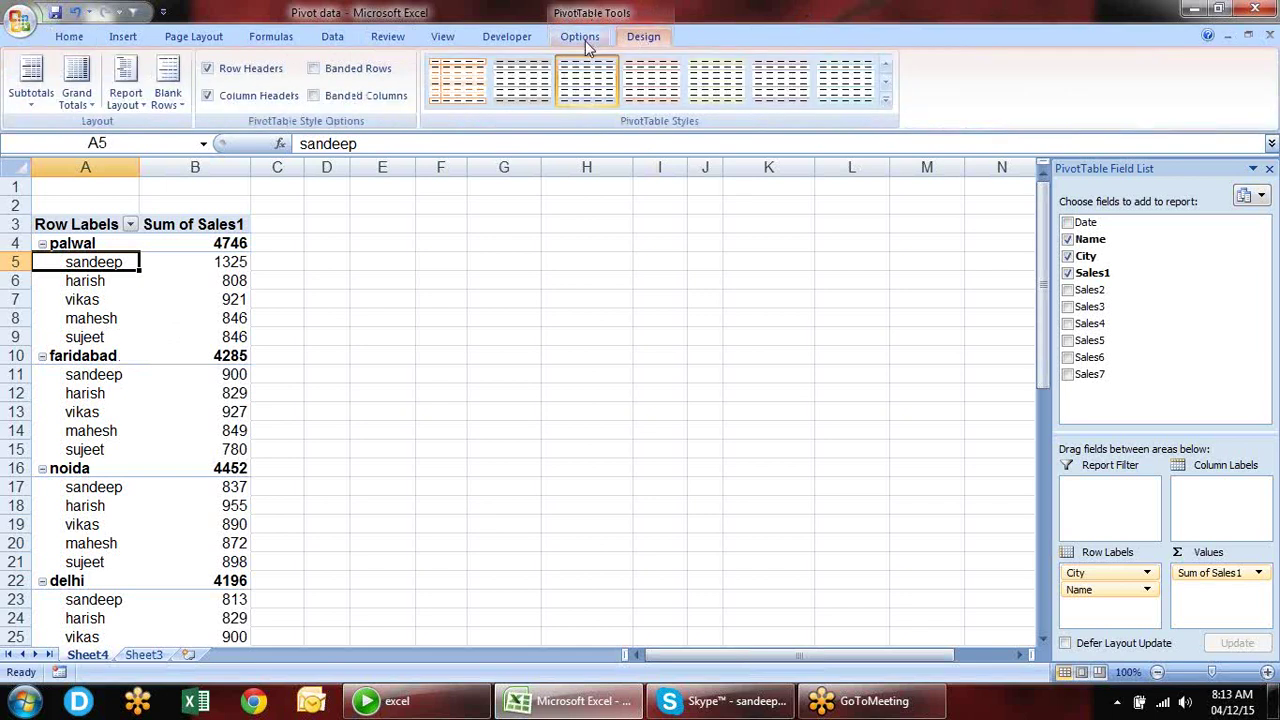
left_click(585, 40)
left_click(632, 38)
left_click(583, 45)
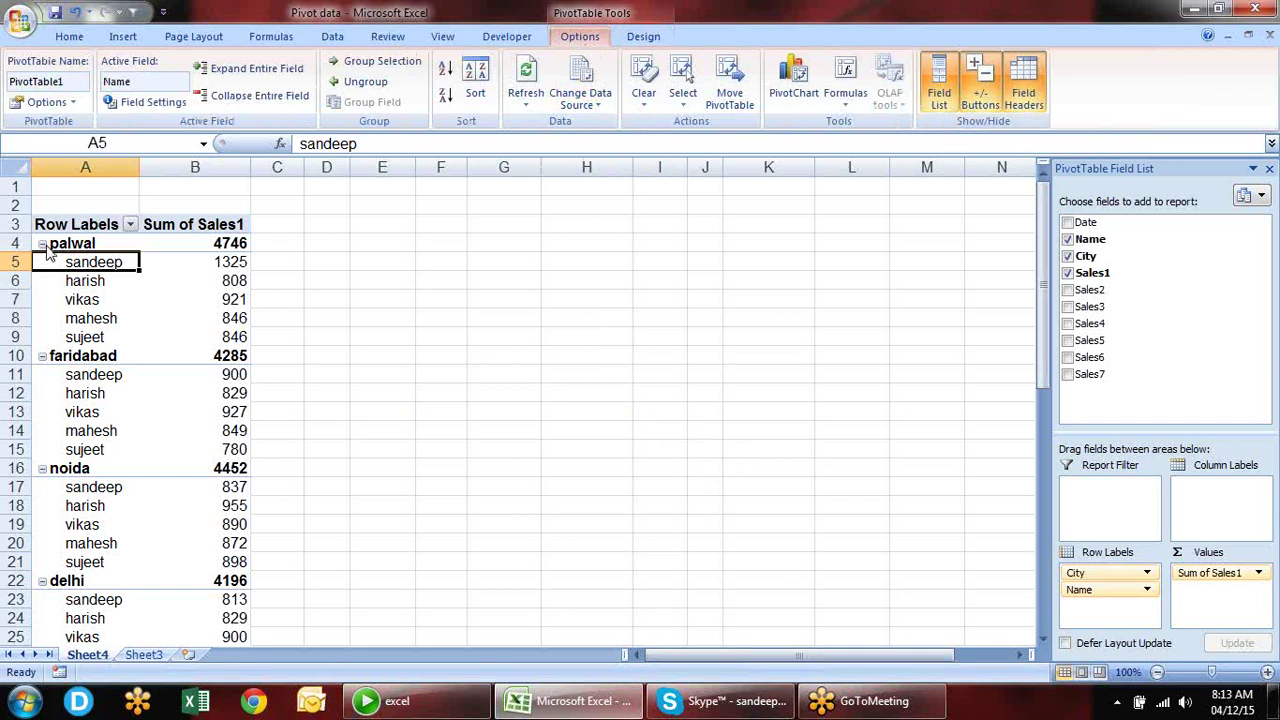
left_click(257, 97)
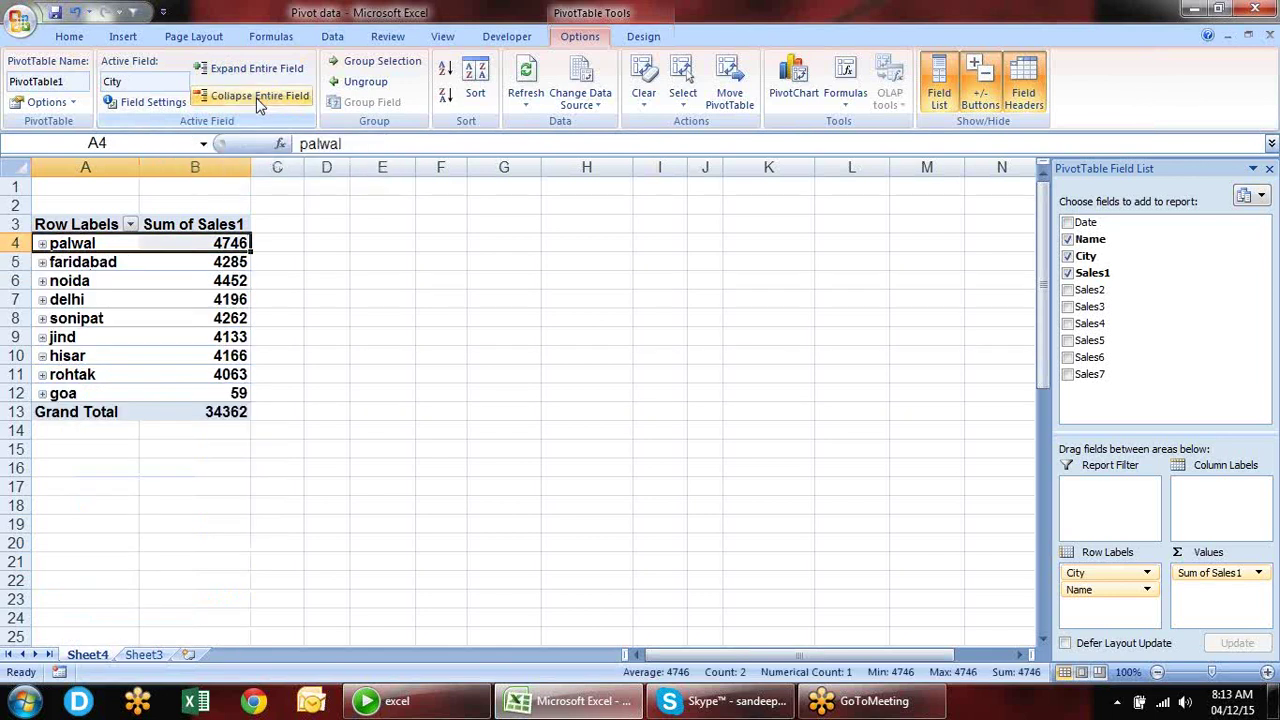
left_click(332, 282)
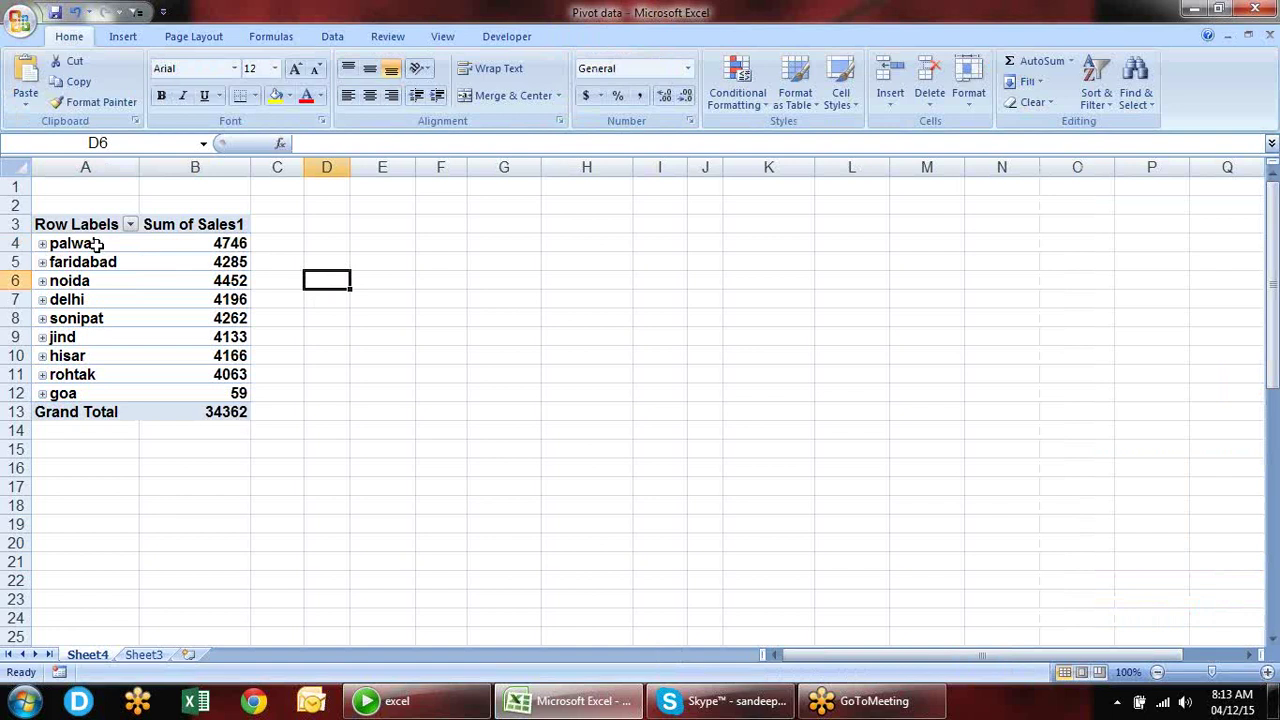
- Expand the entire City field, starting from the palwal row, to show the names under each city
left_click(90, 243)
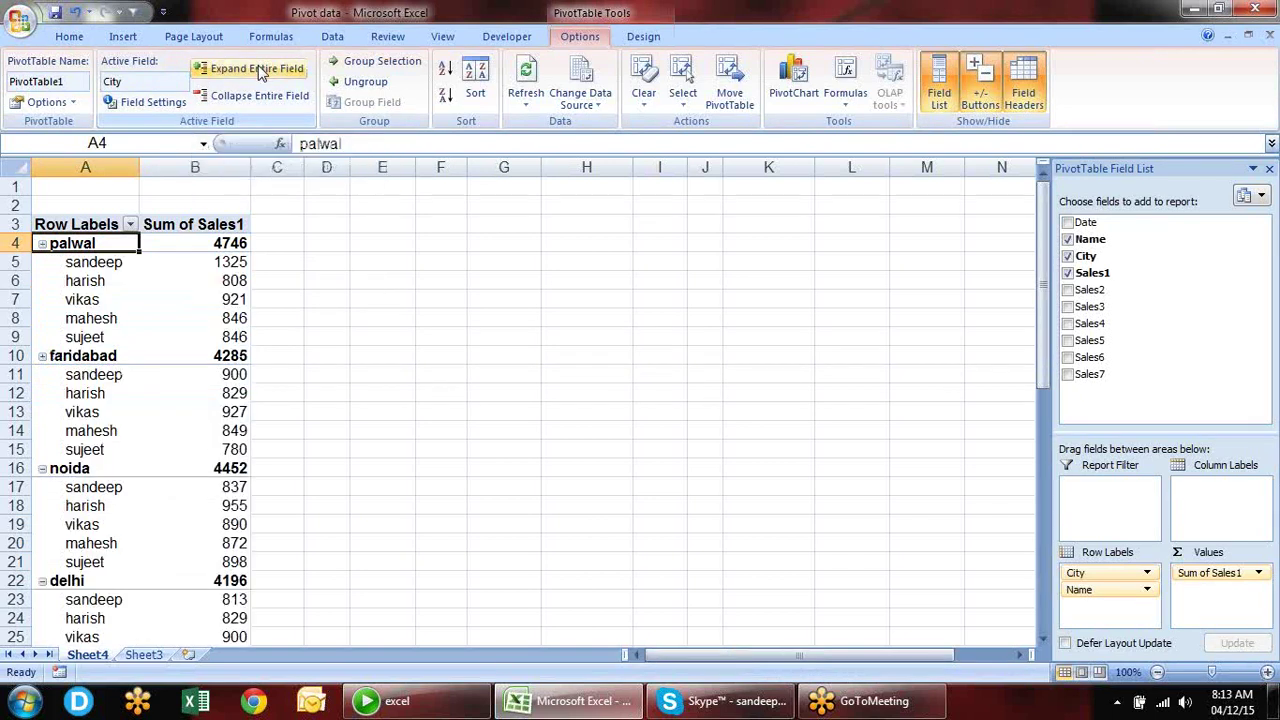
key("Down")
key("Down")
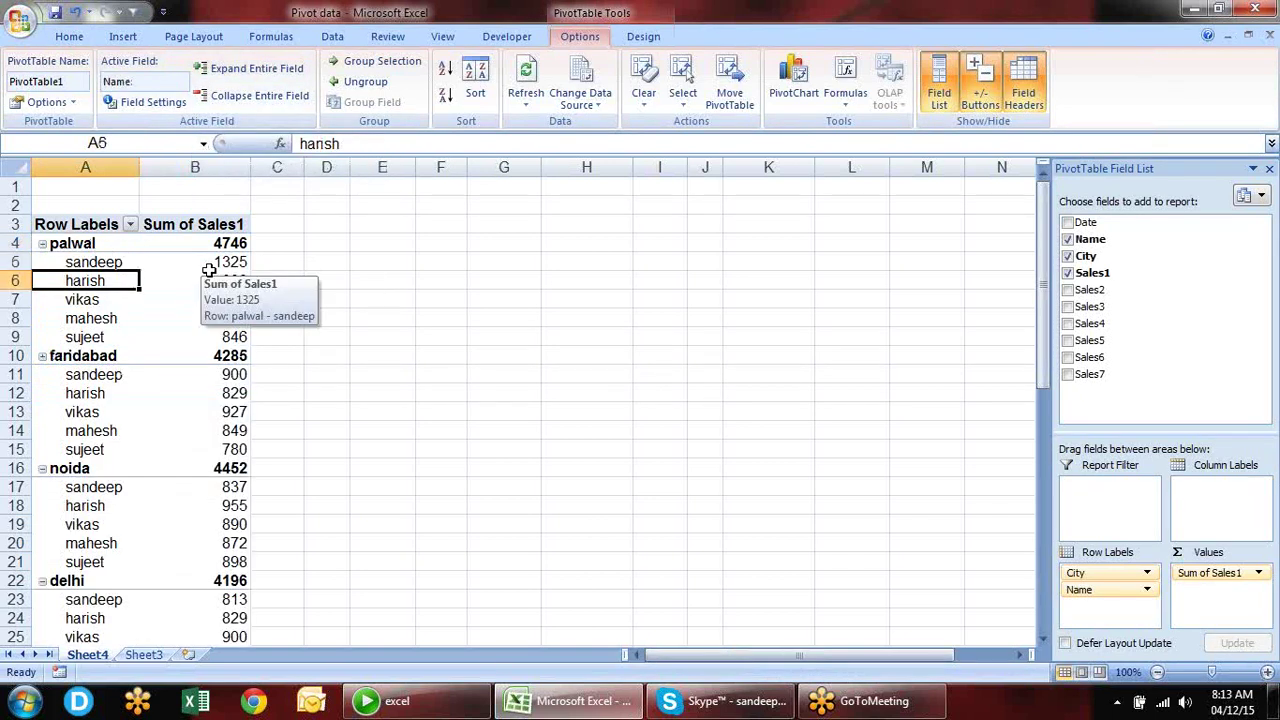
- Look through the expanded city groups in the PivotTable's row labels, from palwal down to rohtak and back
key("Down")
key("Down")
key("Down")
key("Down")
key("Down")
key("Down")
key("Down")
key("Down")
key("Down")
key("Down")
key("Down")
key("Down")
key("Down")
key("Down")
key("Down")
key("Down")
key("Down")
key("Down")
key("Down")
key("Down")
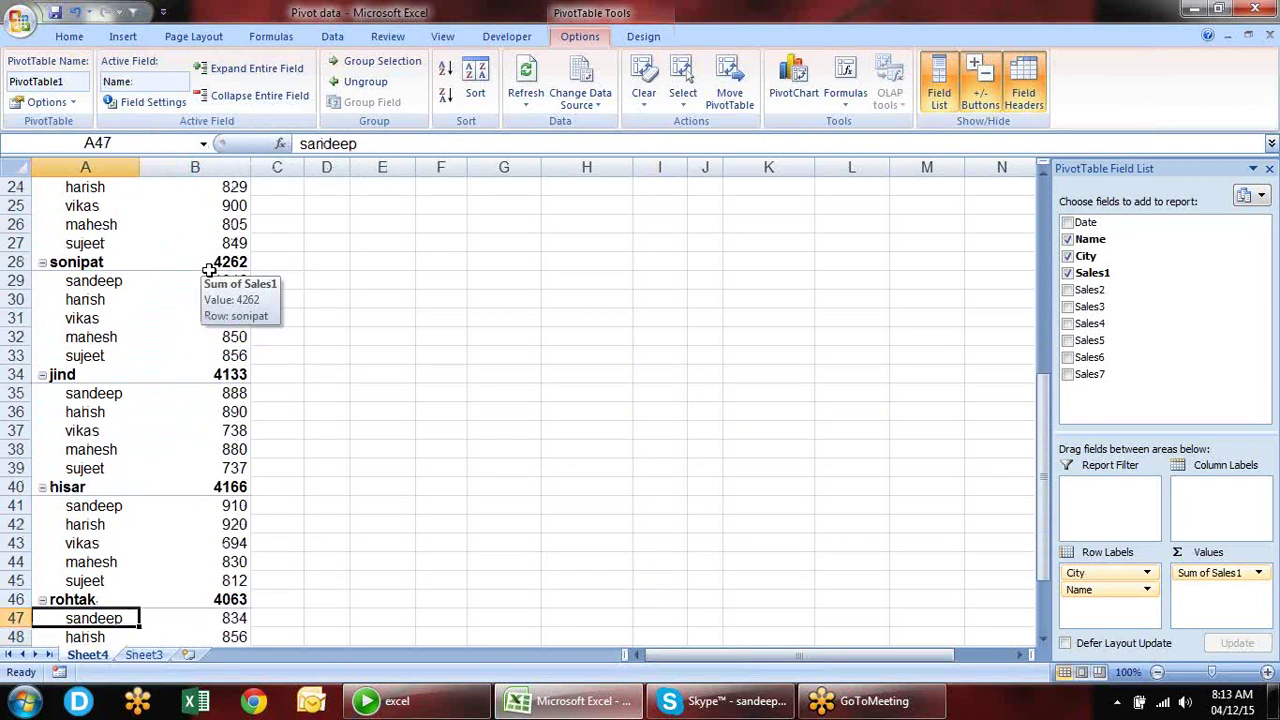
key("Up")
key("Up")
key("Up")
key("Up")
key("Up")
key("Up")
key("Up")
key("Up")
key("Up")
key("Up")
key("Up")
key("Up")
key("Up")
key("Up")
key("Up")
key("Up")
key("Up")
key("Up")
key("Up")
key("Up")
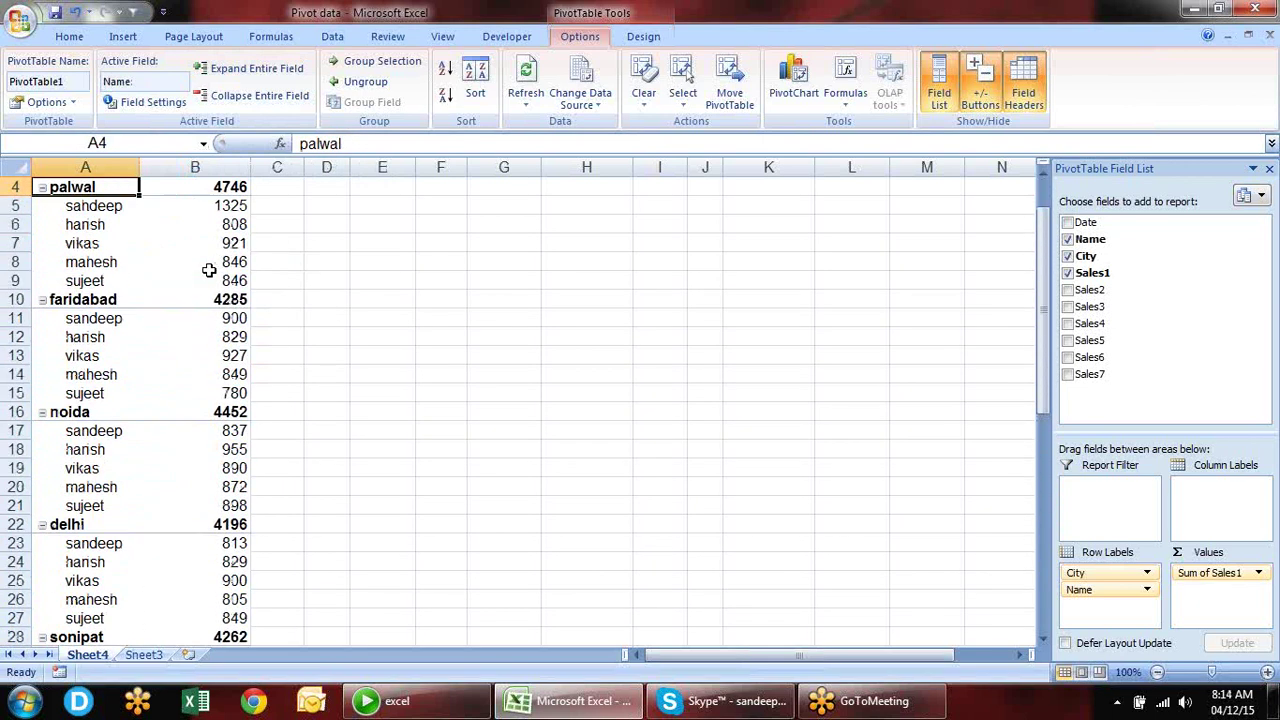
key("Up")
key("Up")
key("Up")
key("Down")
key("Down")
key("Down")
key("Down")
key("Down")
key("Down")
key("Down")
key("Down")
key("Down")
key("Down")
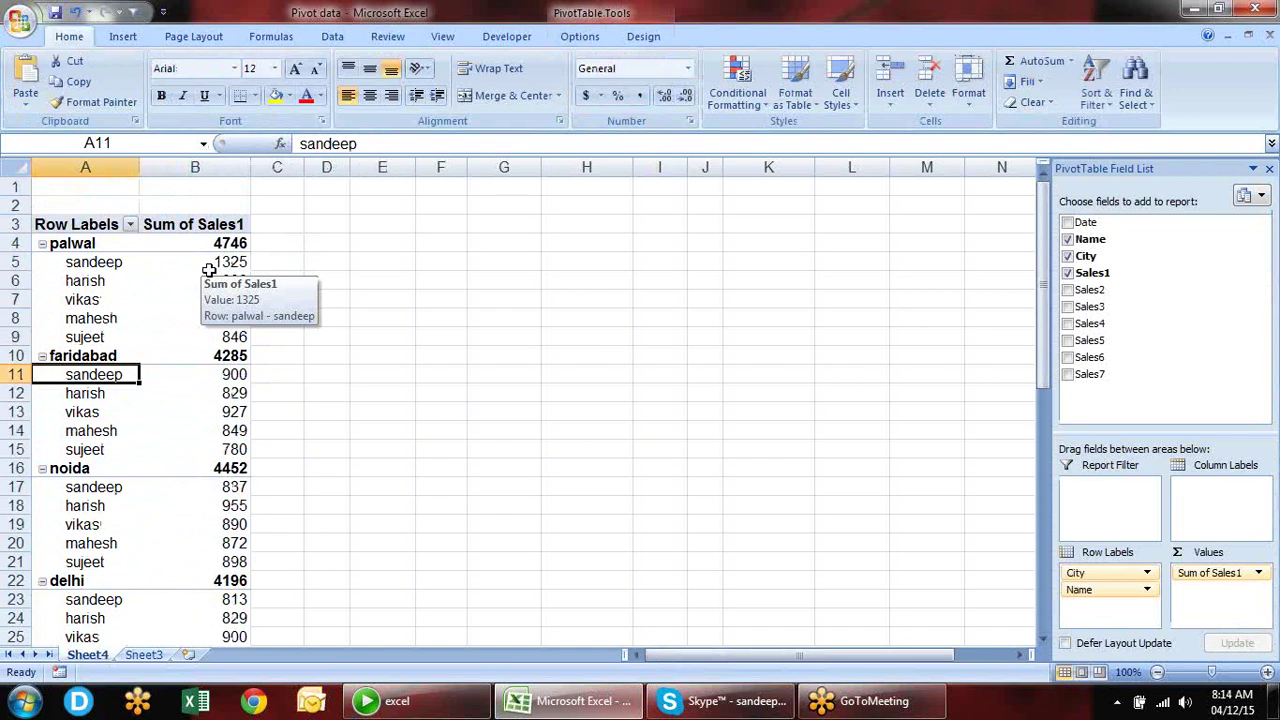
- Change the PivotTable's report layout to tabular form so City and Name have separate columns
left_click(582, 38)
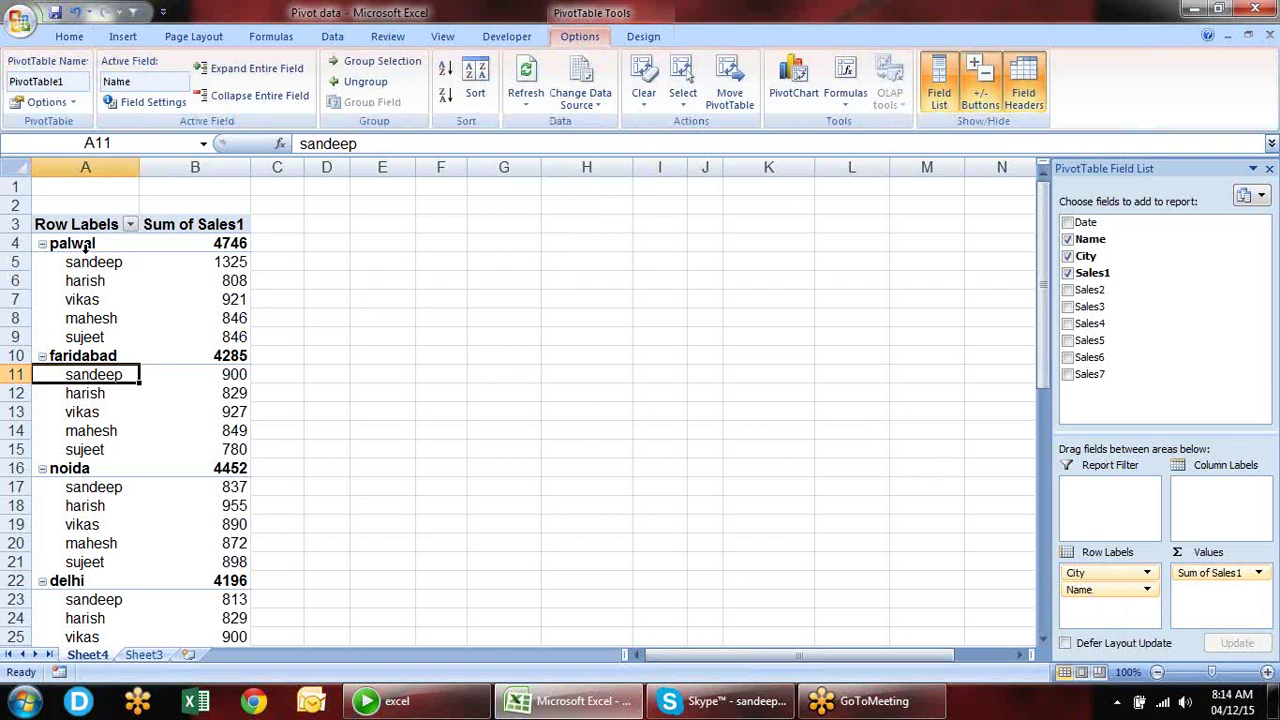
left_click(644, 40)
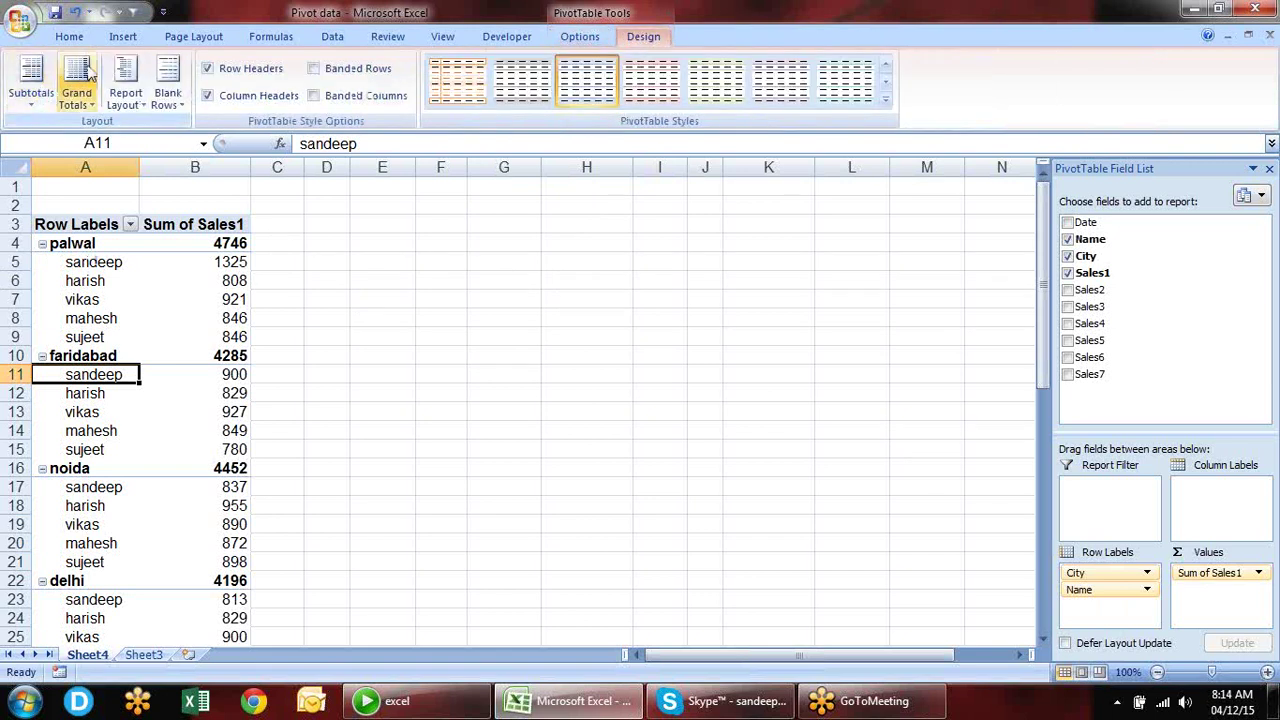
left_click(130, 100)
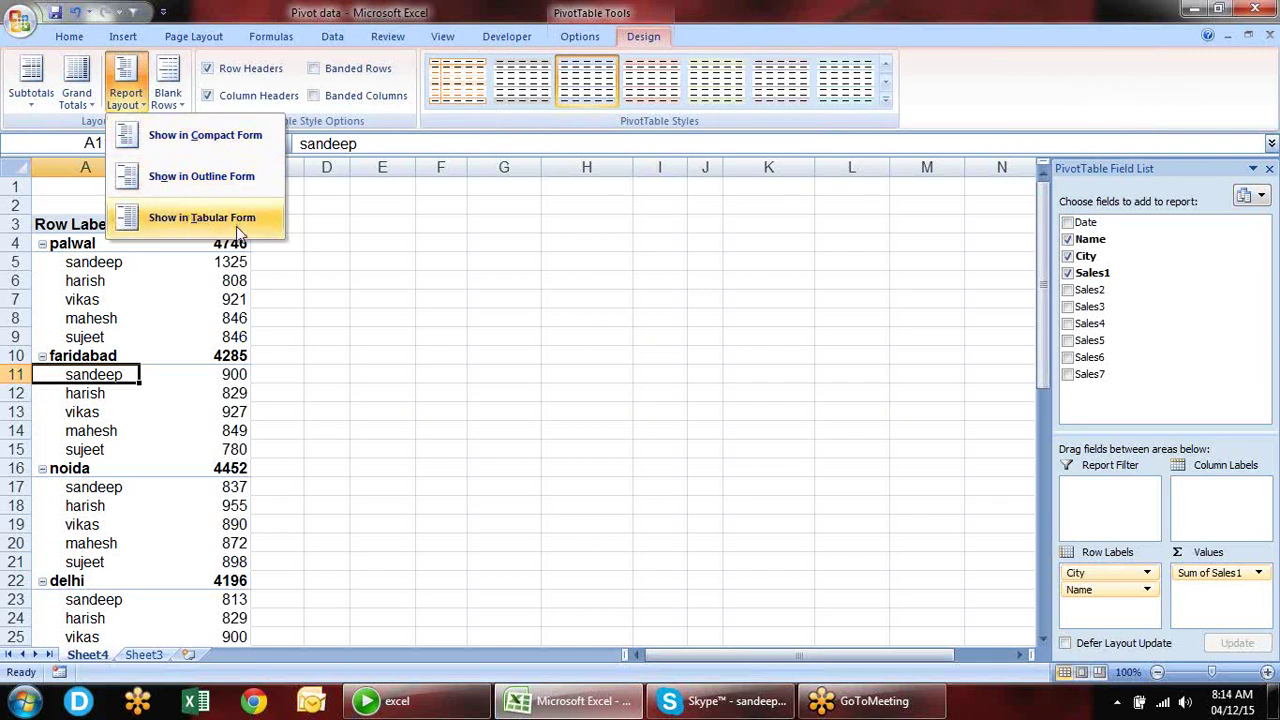
left_click(314, 227)
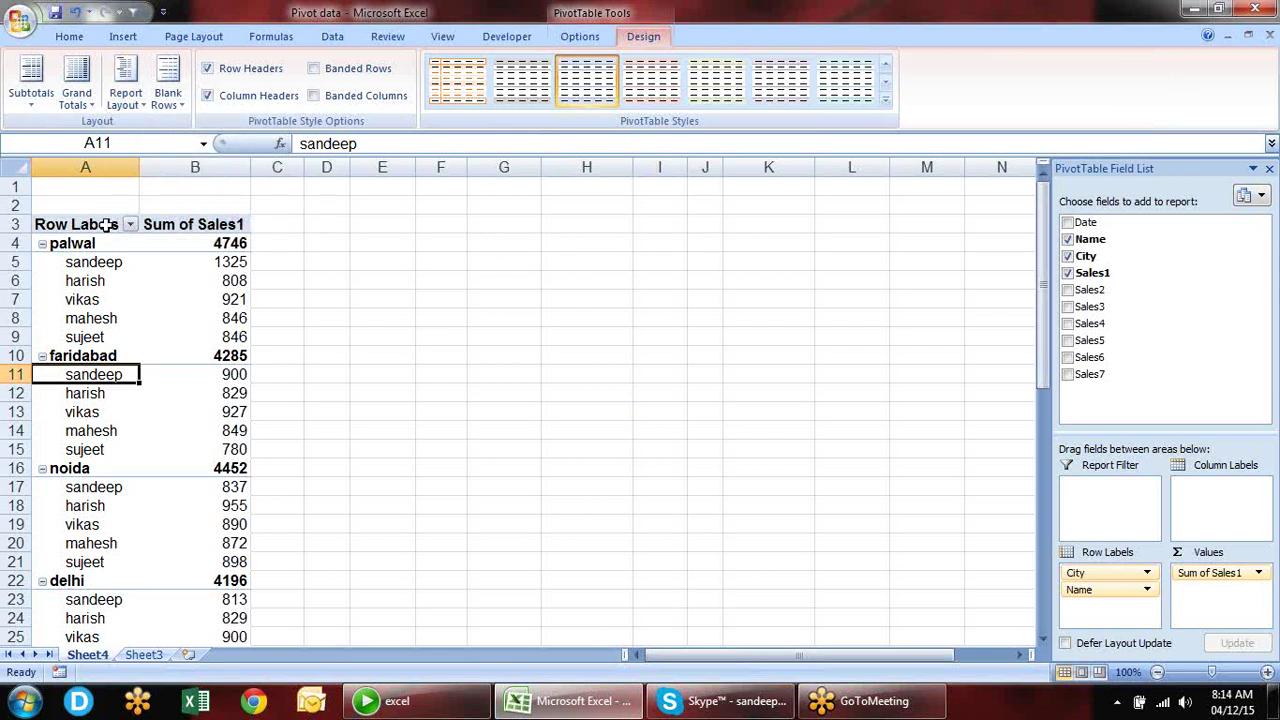
left_click_drag(105, 245, 120, 342)
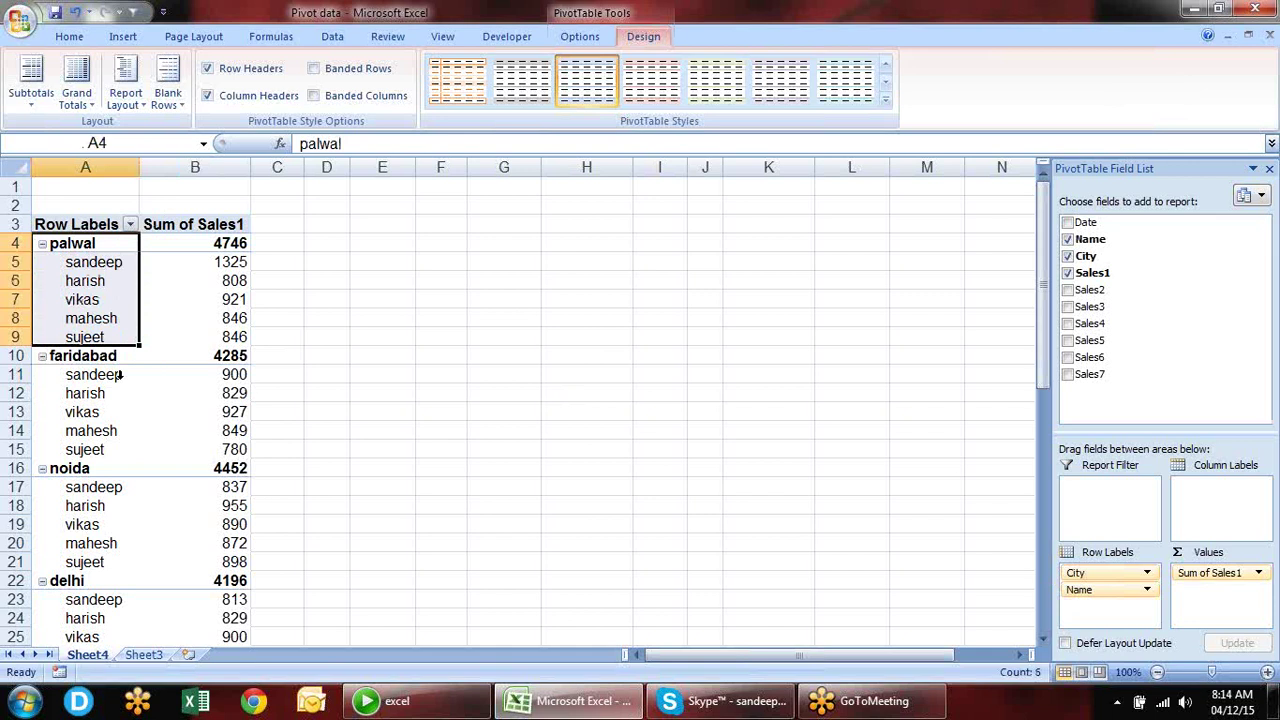
left_click(145, 100)
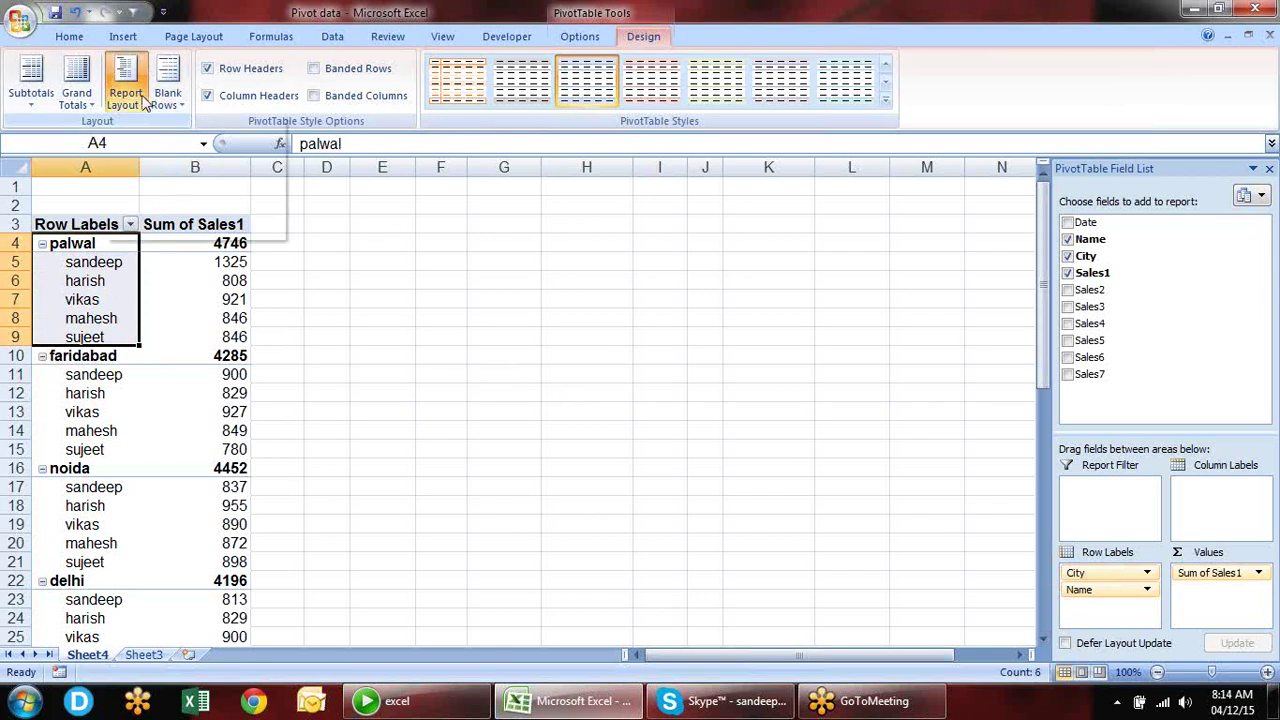
left_click(193, 219)
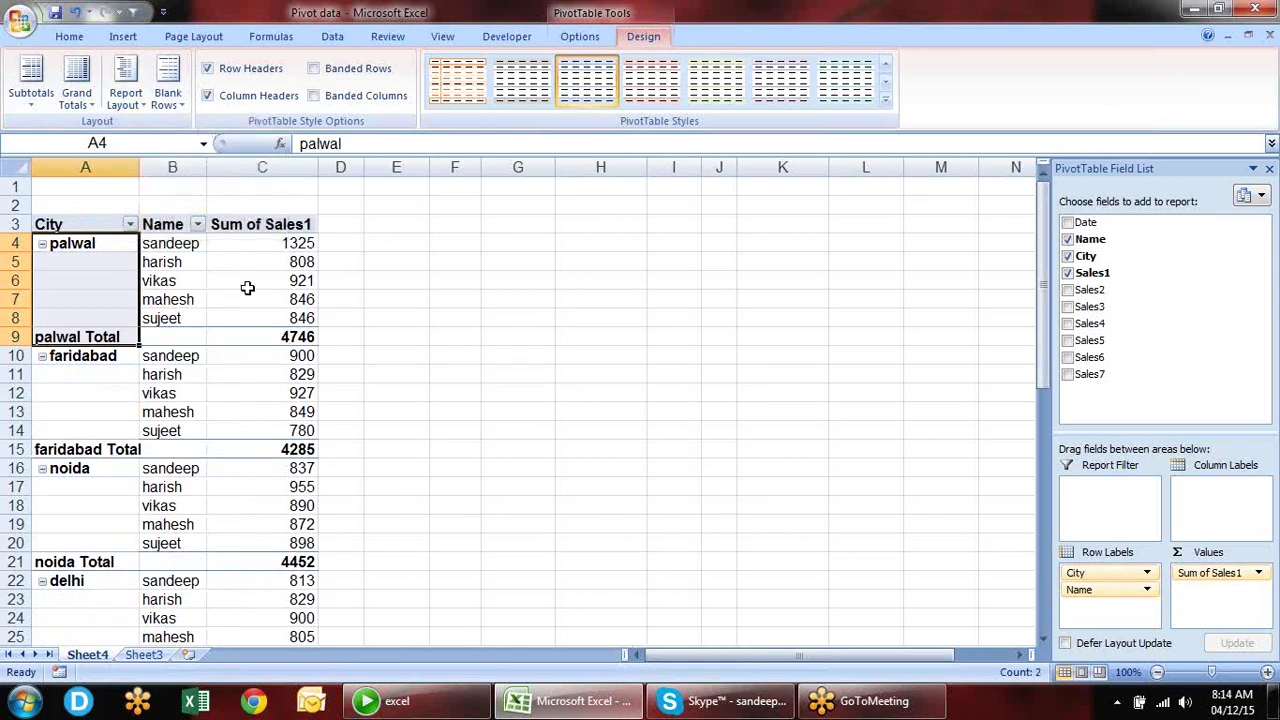
- Check the Name column and the palwal Total row, and set the PivotTable to show no subtotals
left_click(158, 257)
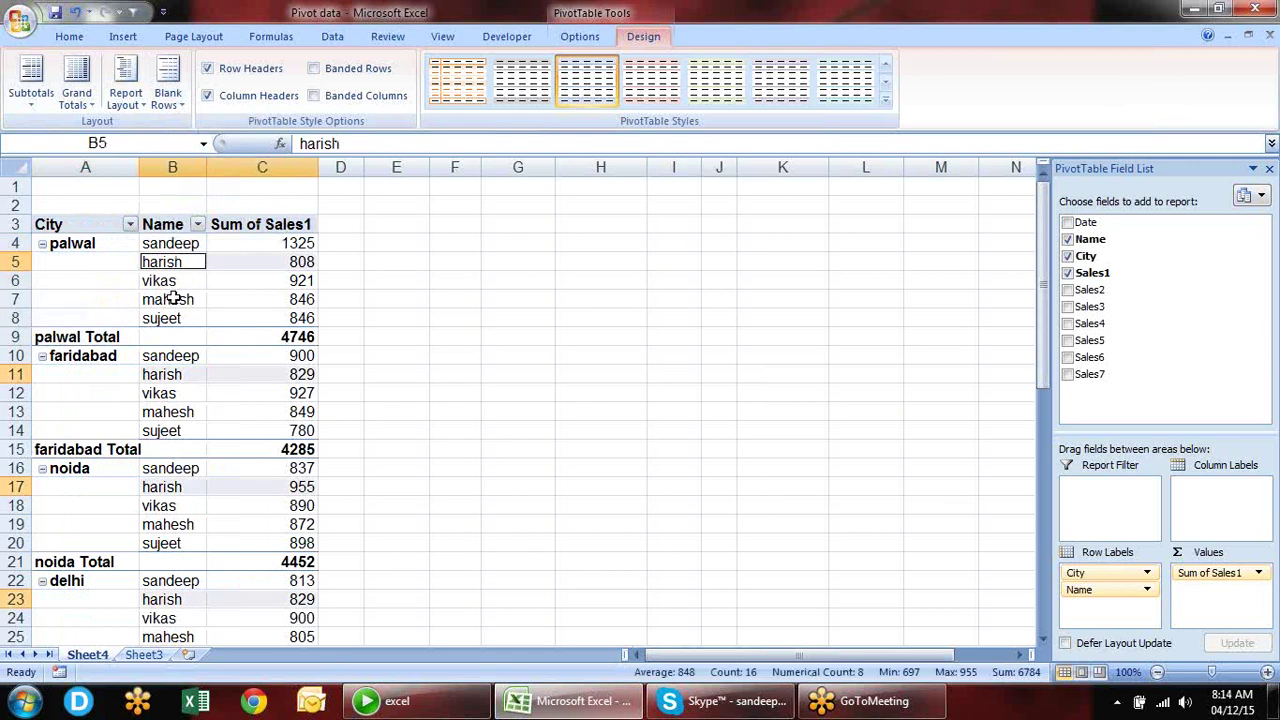
left_click(176, 166)
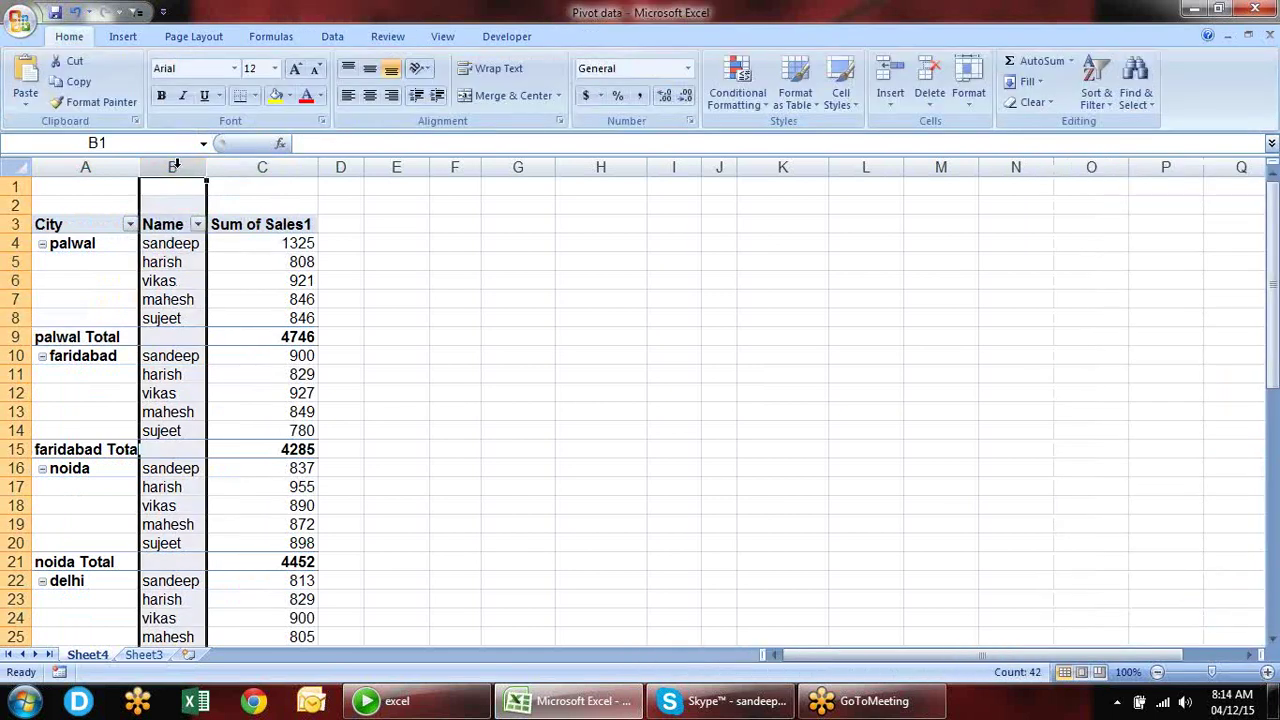
left_click(474, 316)
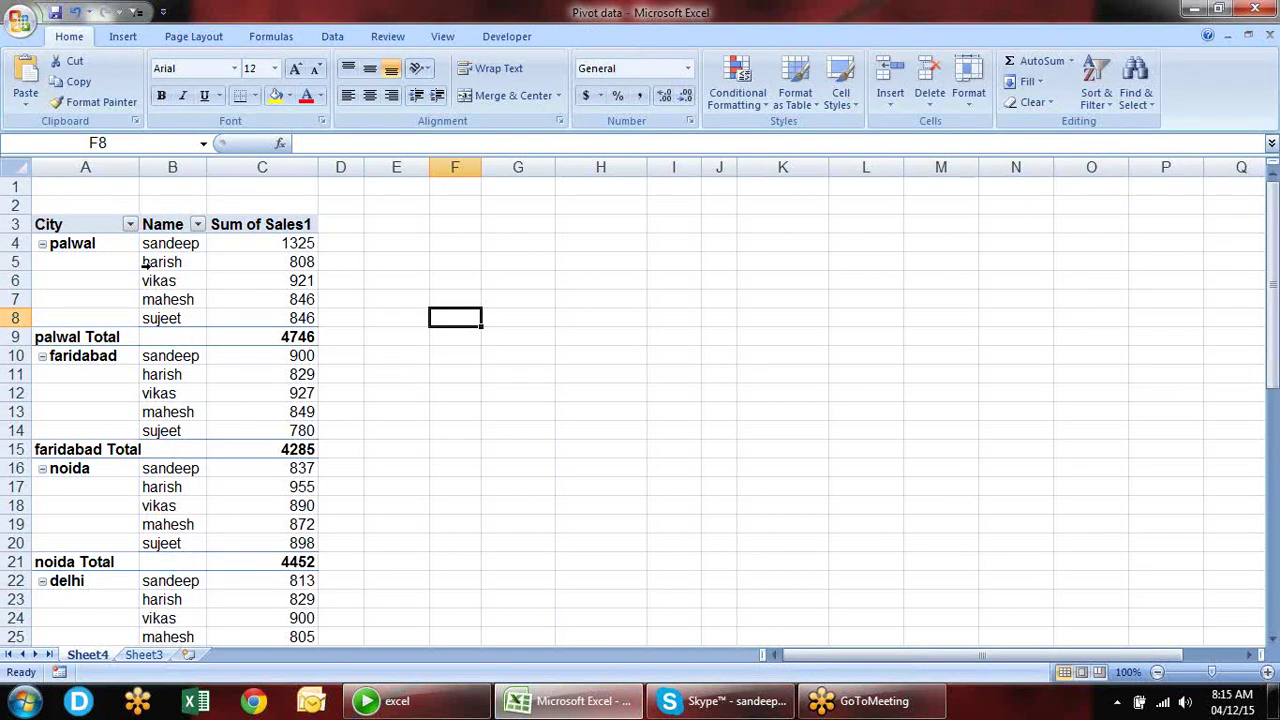
left_click(190, 267)
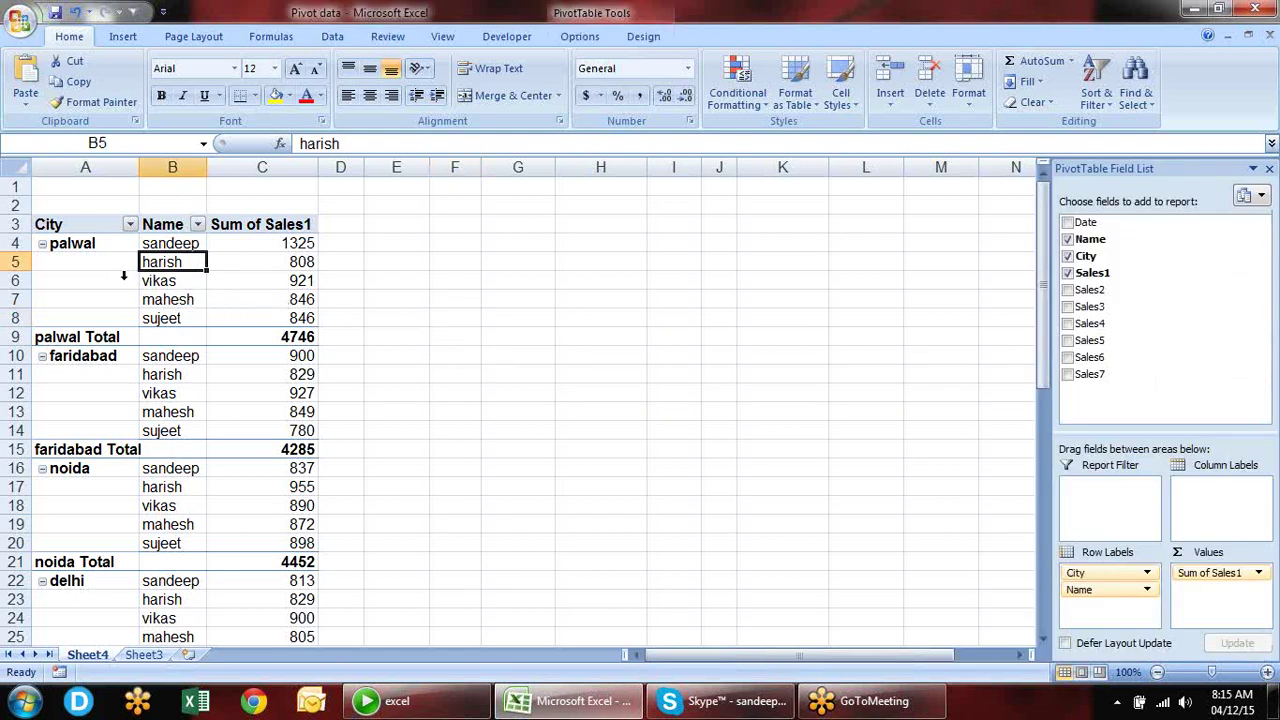
left_click(124, 338)
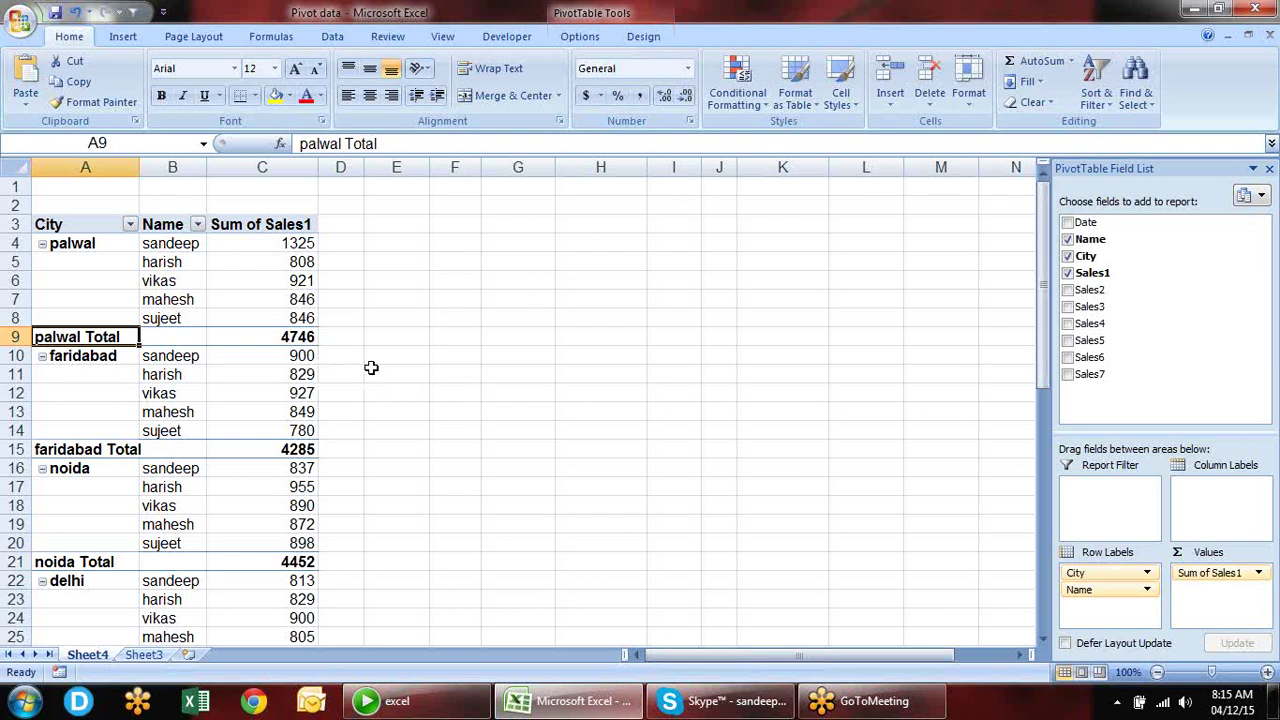
left_click(643, 36)
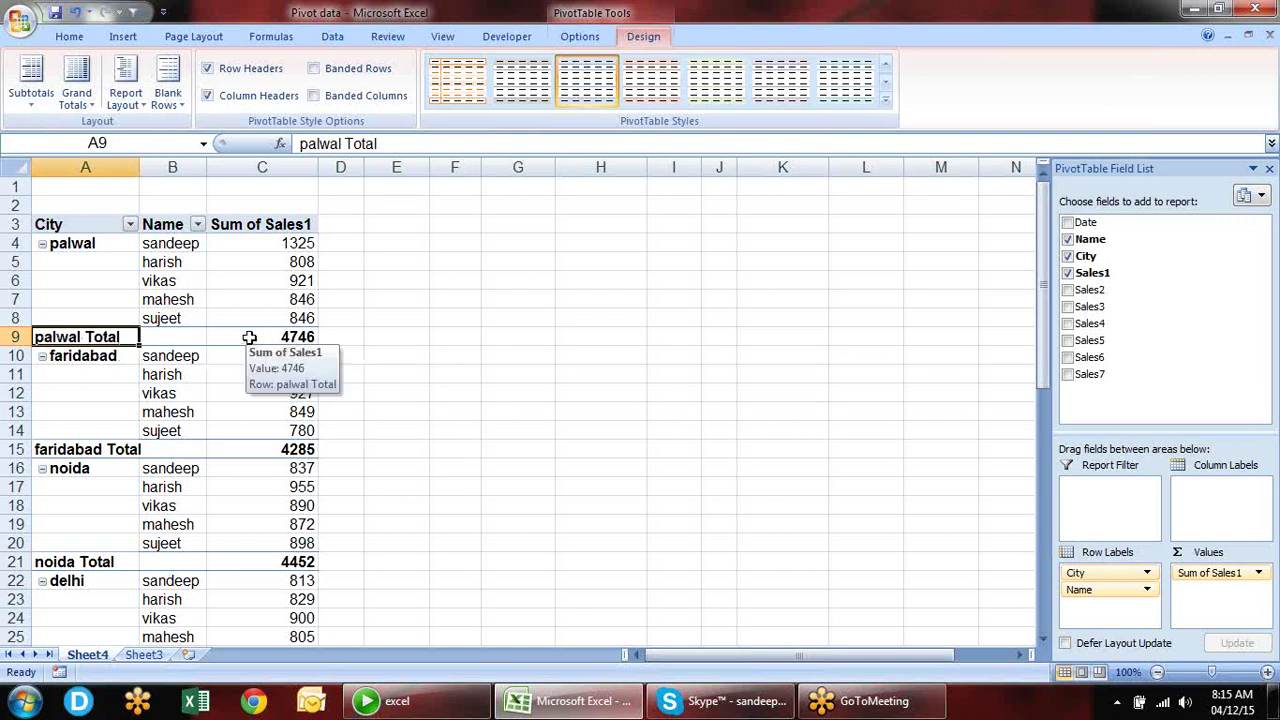
left_click(27, 100)
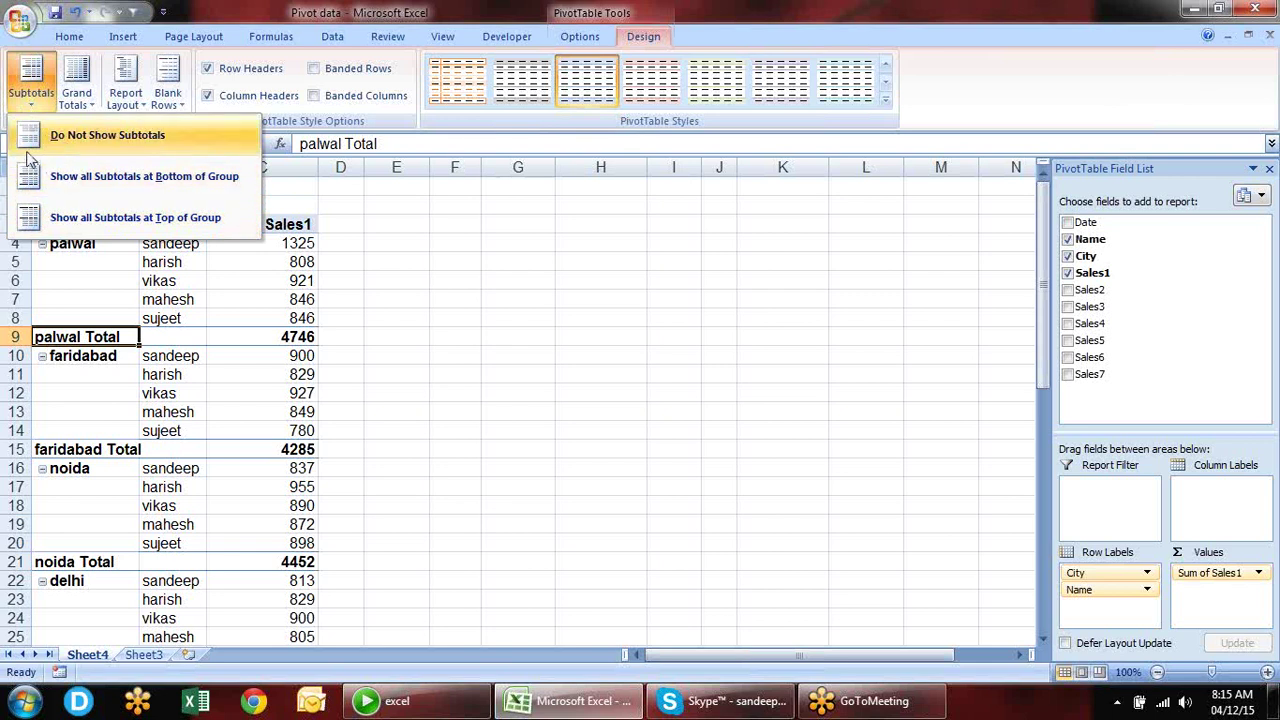
left_click(105, 136)
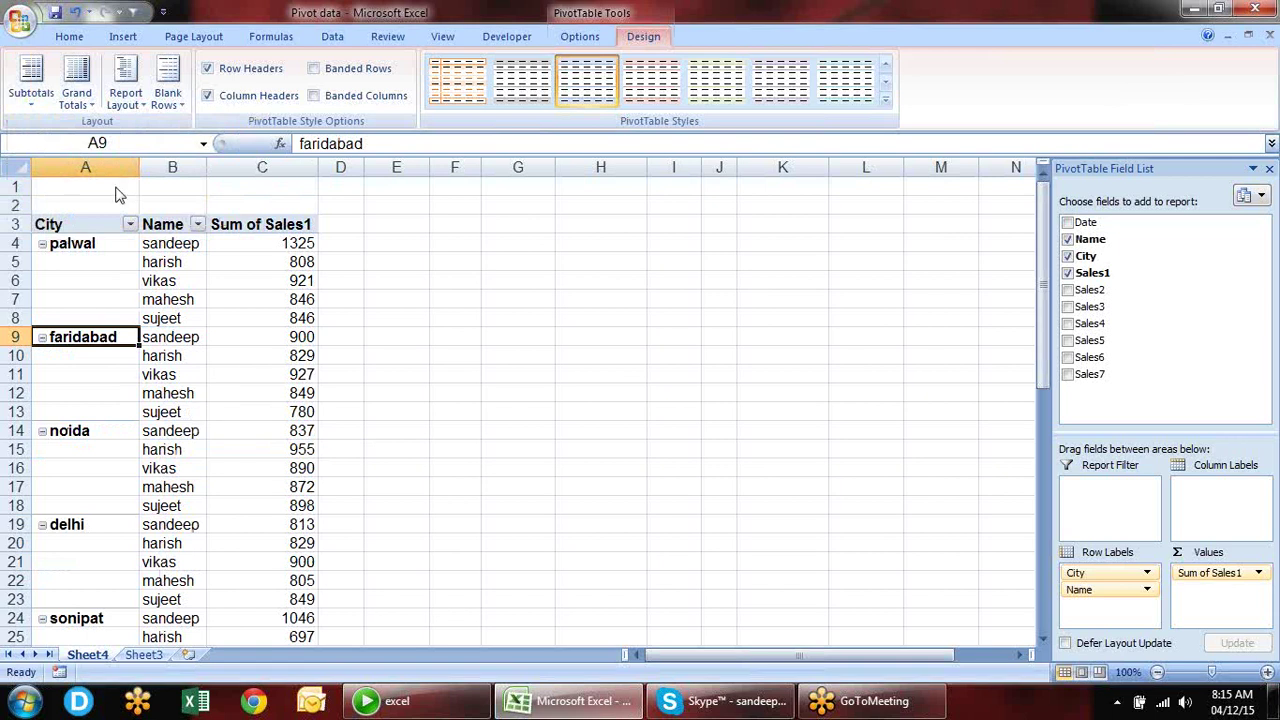
- Turn the city subtotals back on, trying the top-of-group option and choosing the bottom-of-group option
left_click(31, 105)
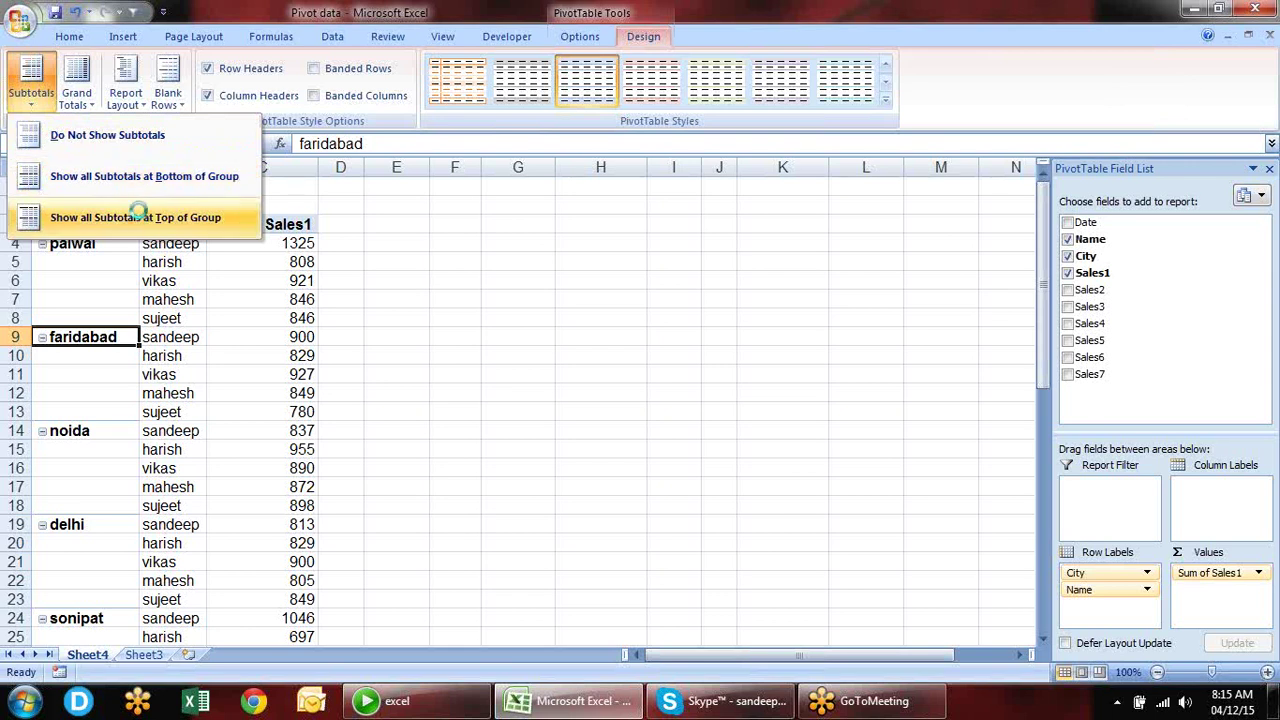
left_click(143, 218)
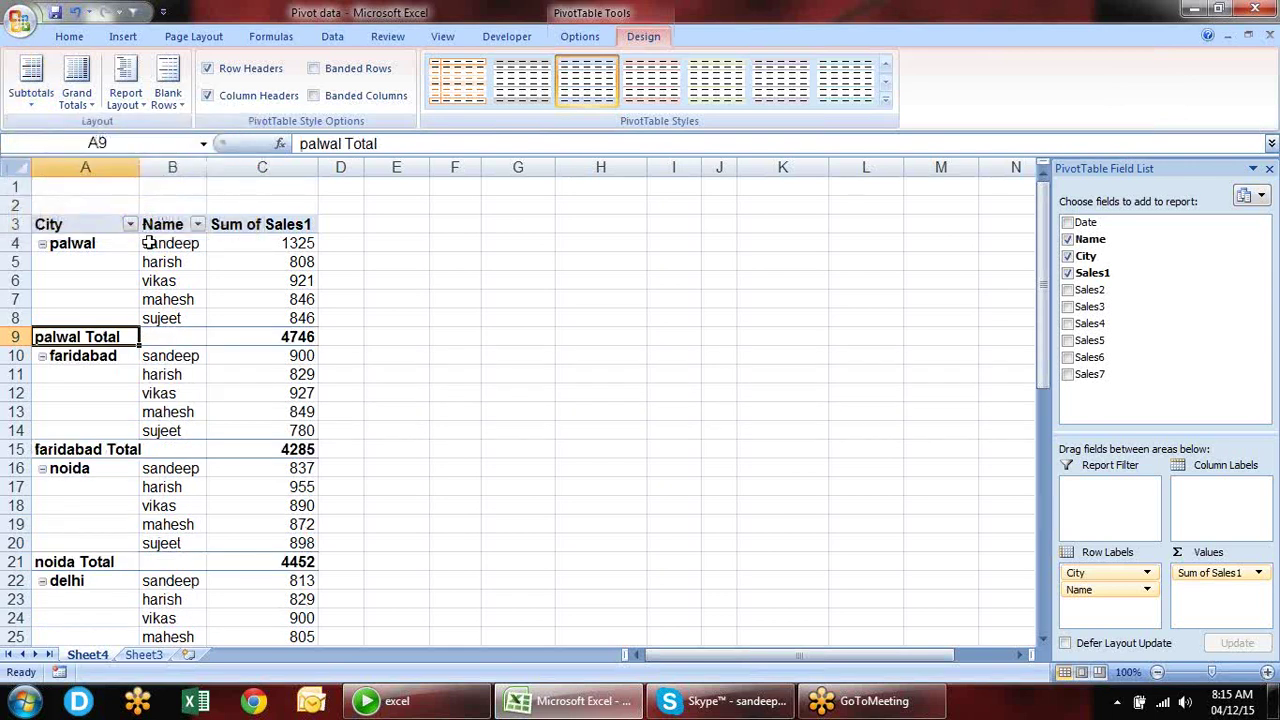
left_click(84, 93)
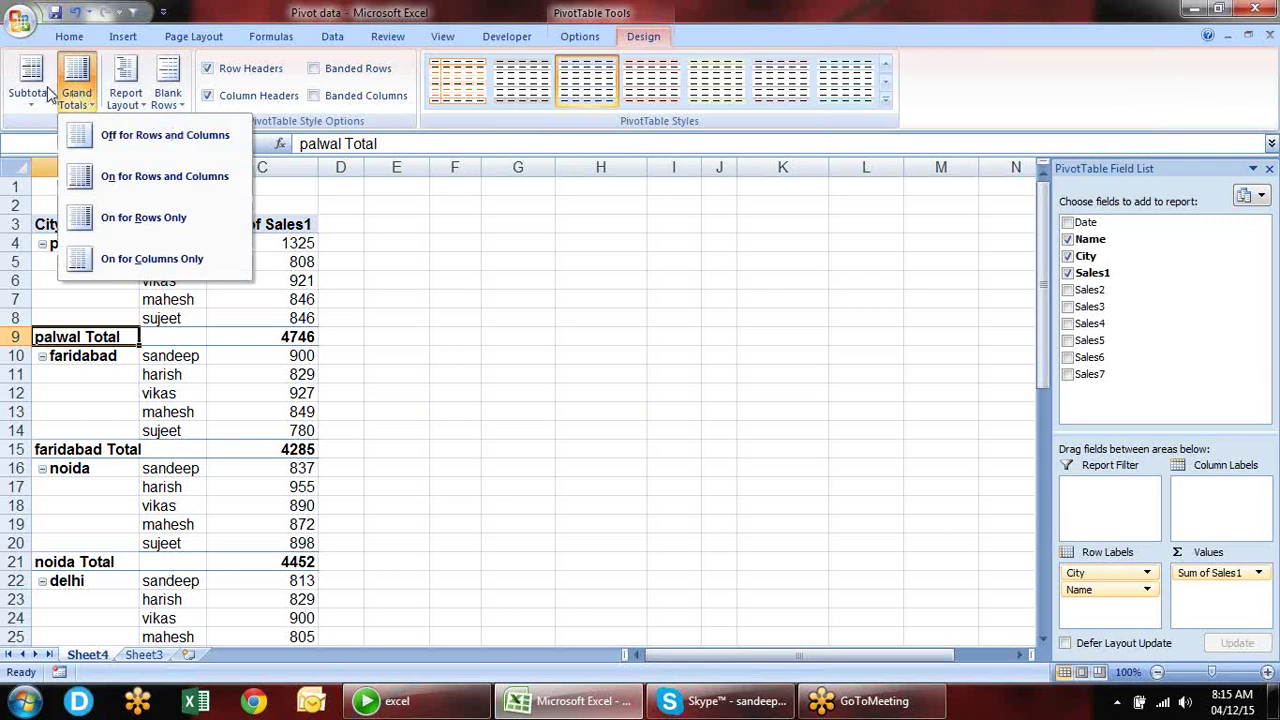
left_click(32, 92)
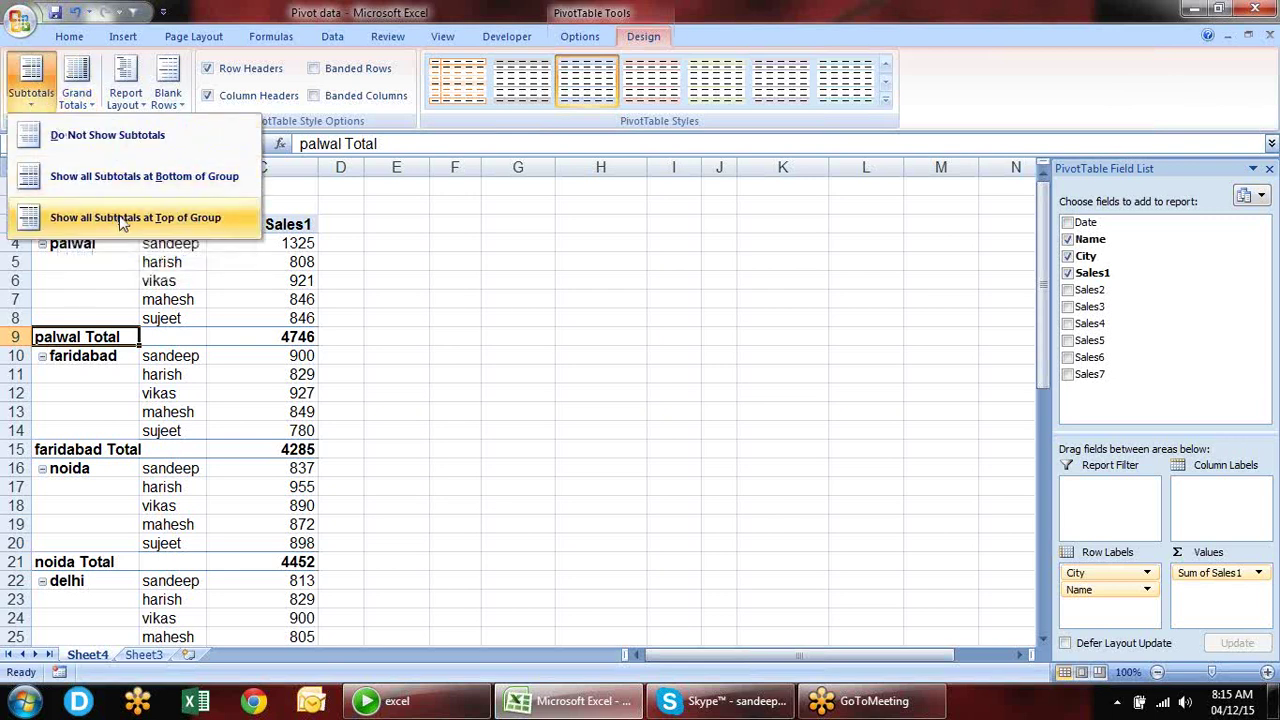
left_click(124, 177)
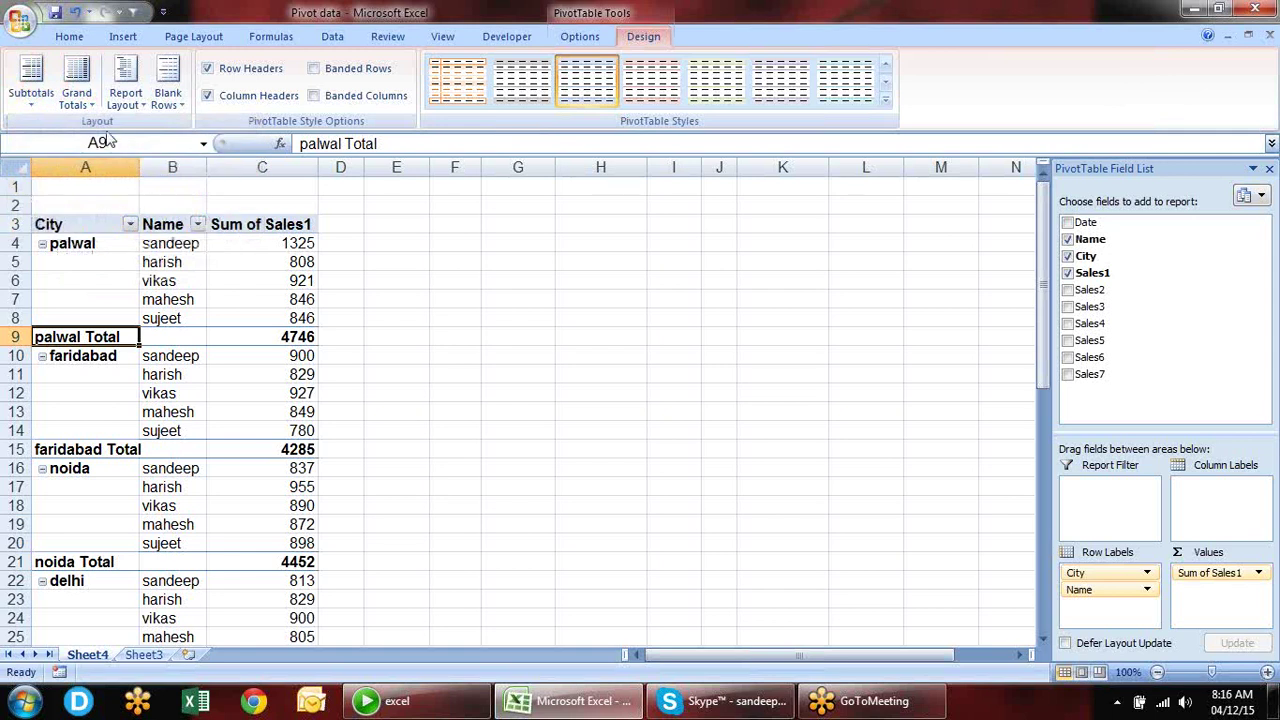
- Switch the PivotTable's report layout back to compact form
left_click(127, 112)
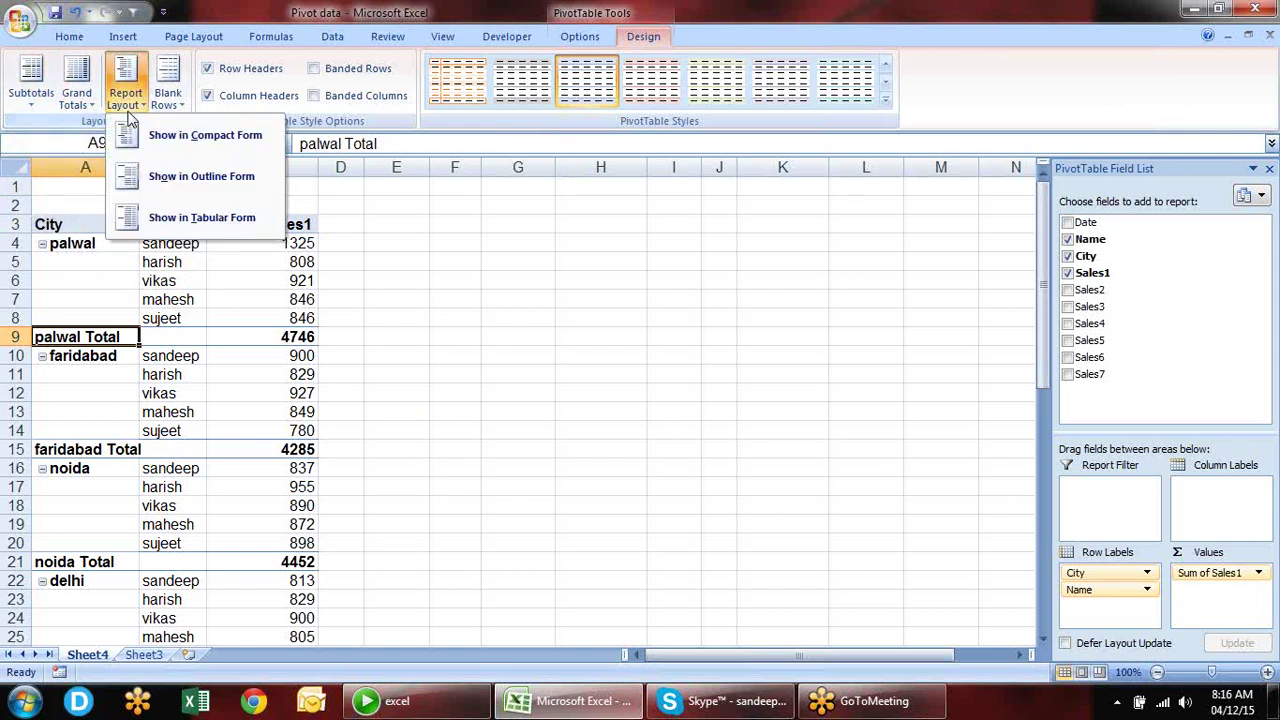
left_click(158, 138)
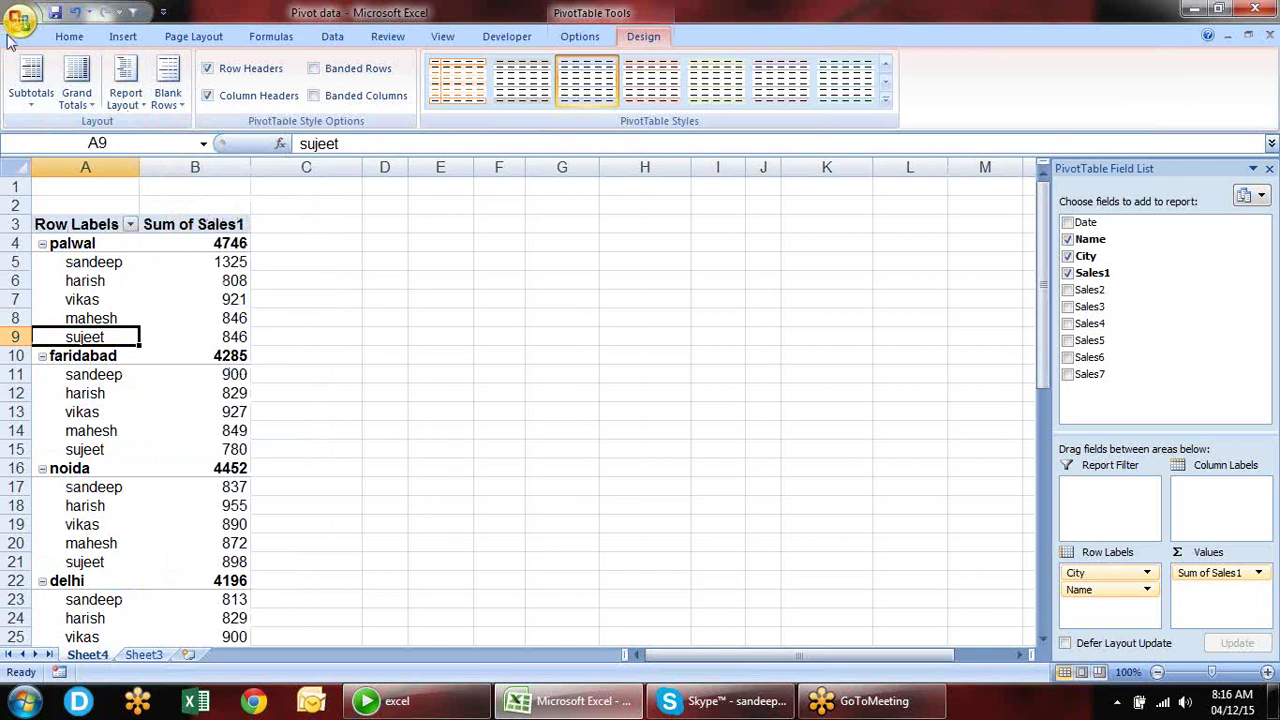
left_click(40, 110)
left_click(100, 196)
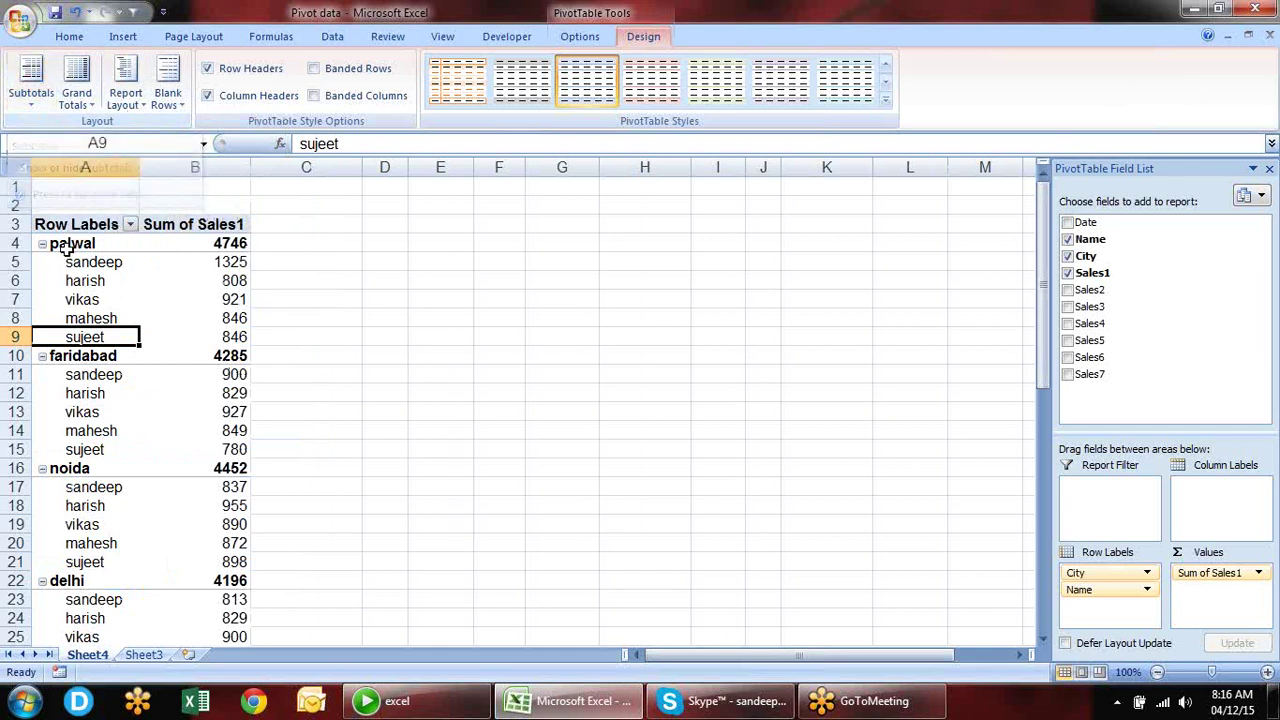
- Try showing all subtotals at the bottom of each group in the compact layout, and turn the subtotals off
left_click(40, 100)
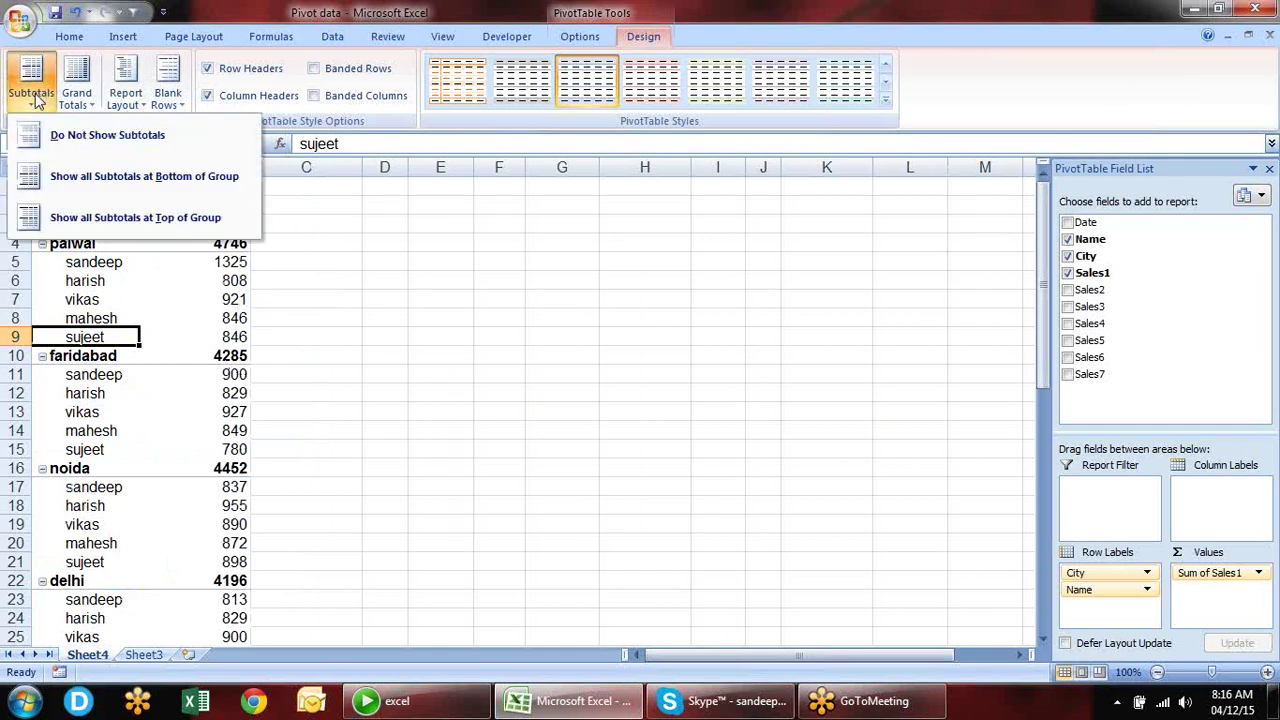
left_click(134, 175)
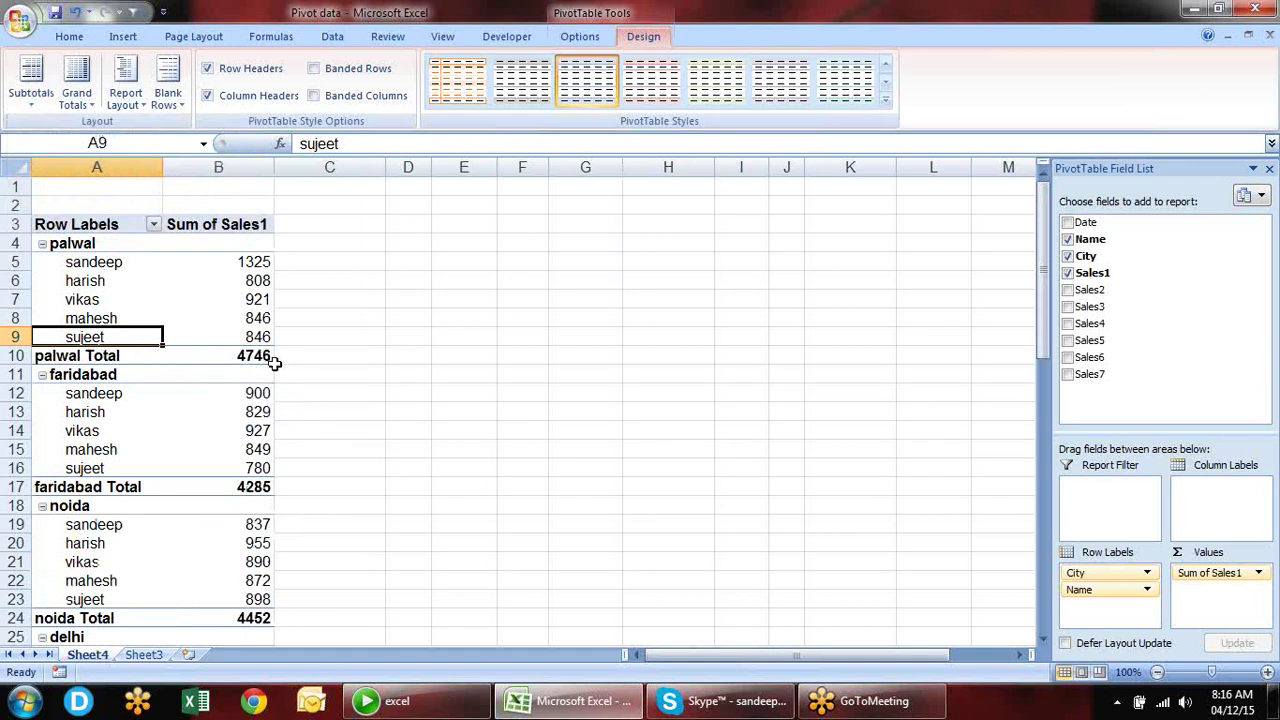
left_click(31, 95)
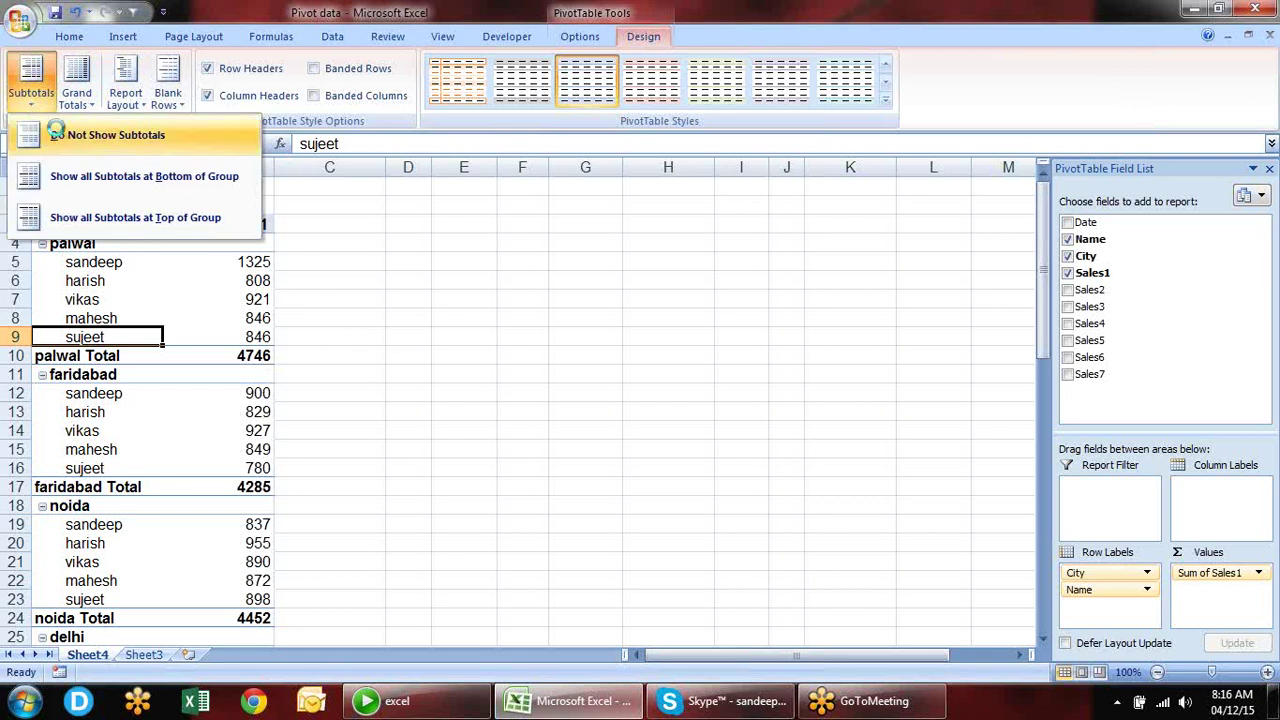
left_click(56, 131)
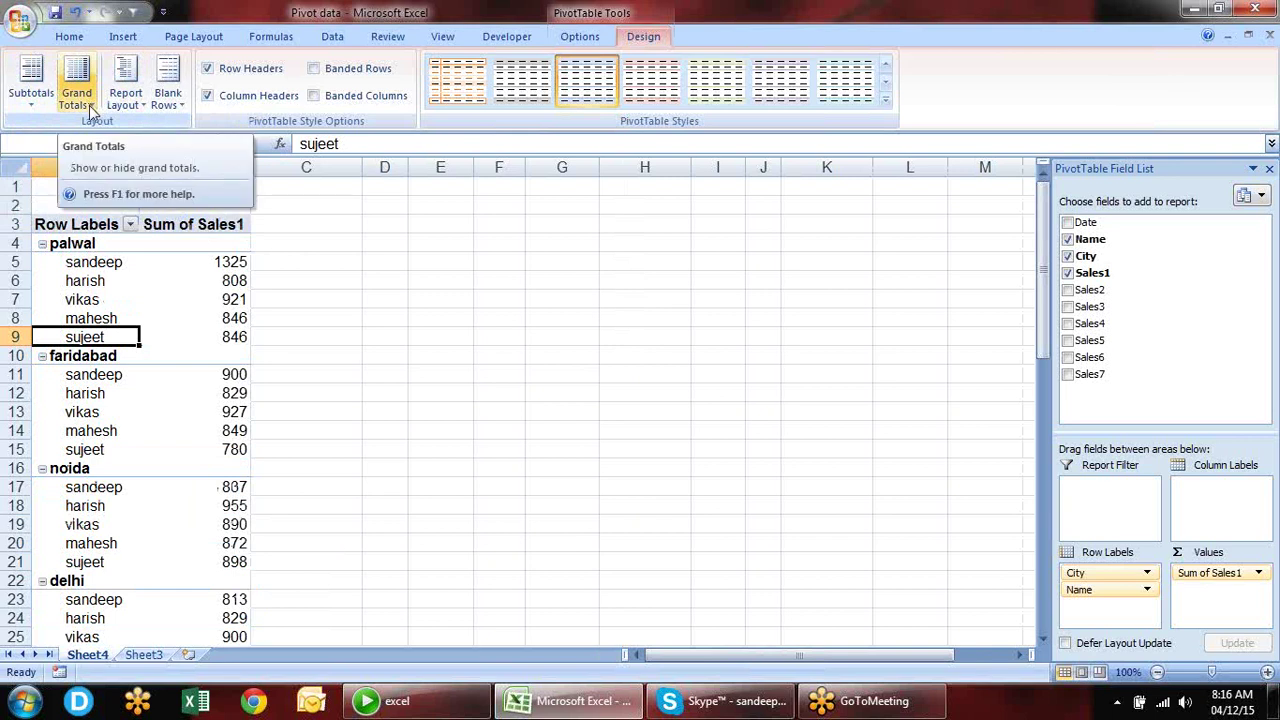
- Move the Name field from the row labels to the column labels, and highlight the Grand Total column and row
left_click_drag(1118, 590, 1222, 494)
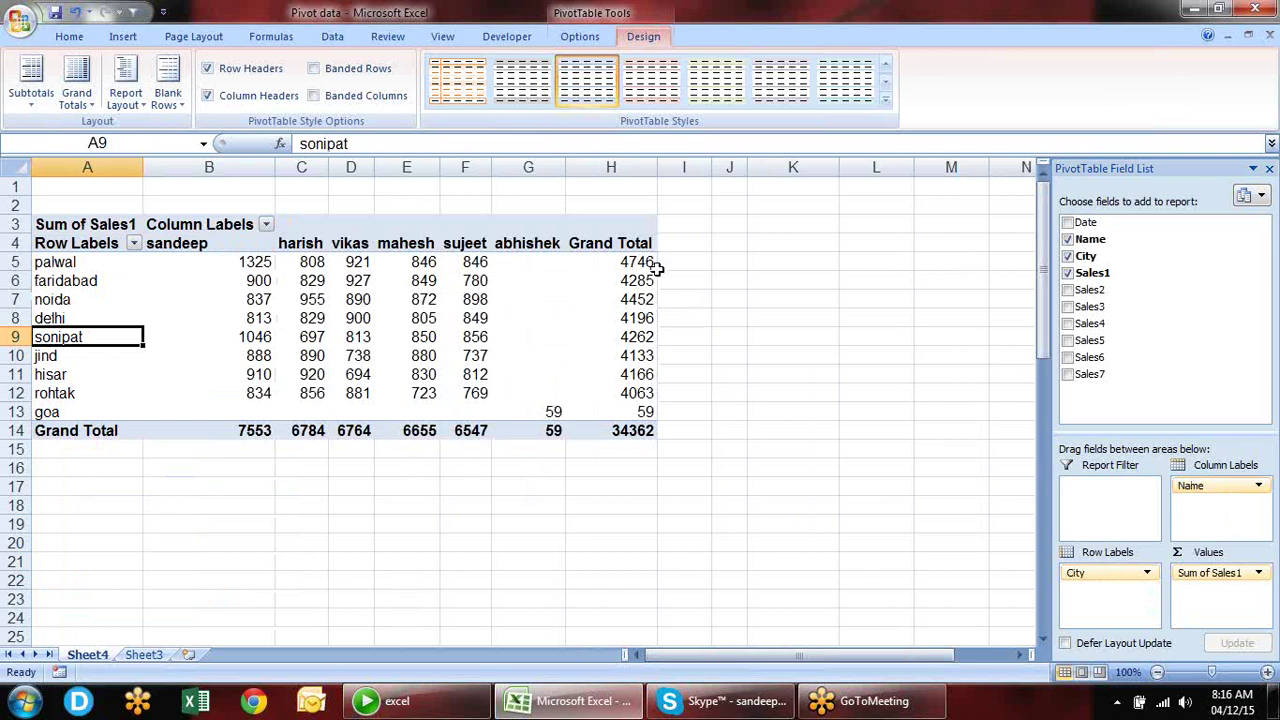
left_click_drag(632, 243, 636, 430)
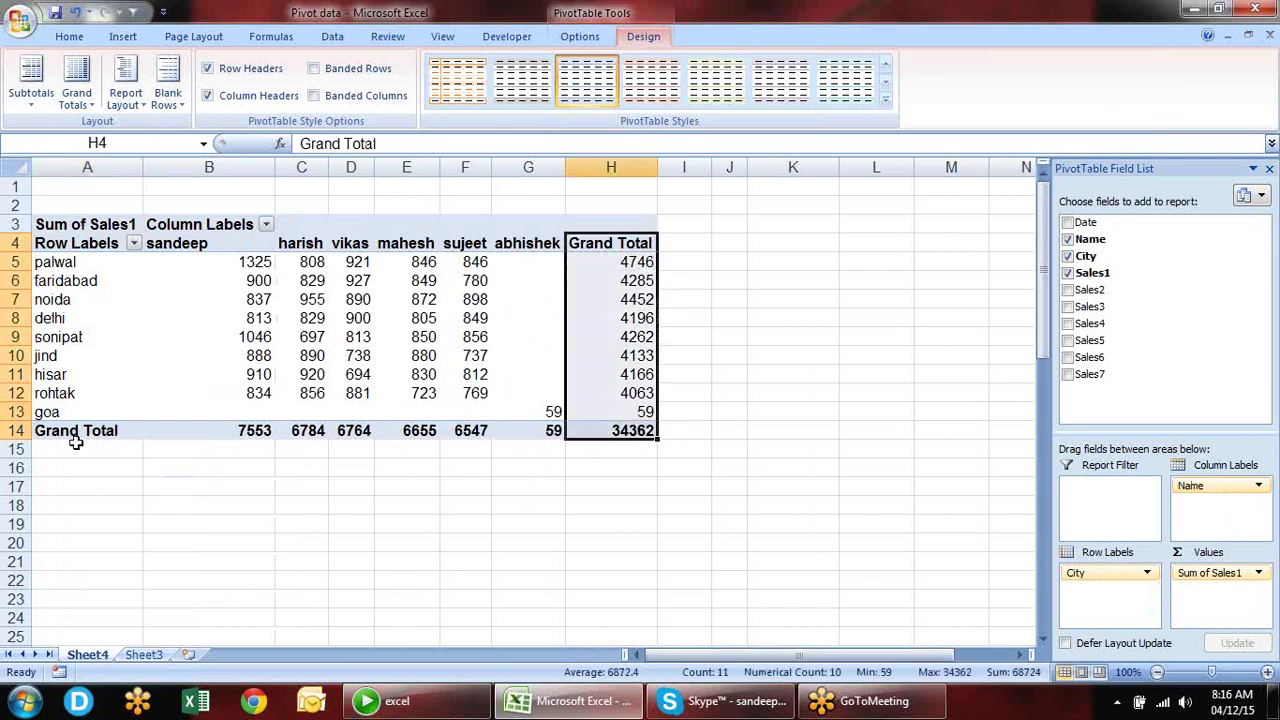
left_click_drag(75, 432, 640, 432)
left_click(694, 371)
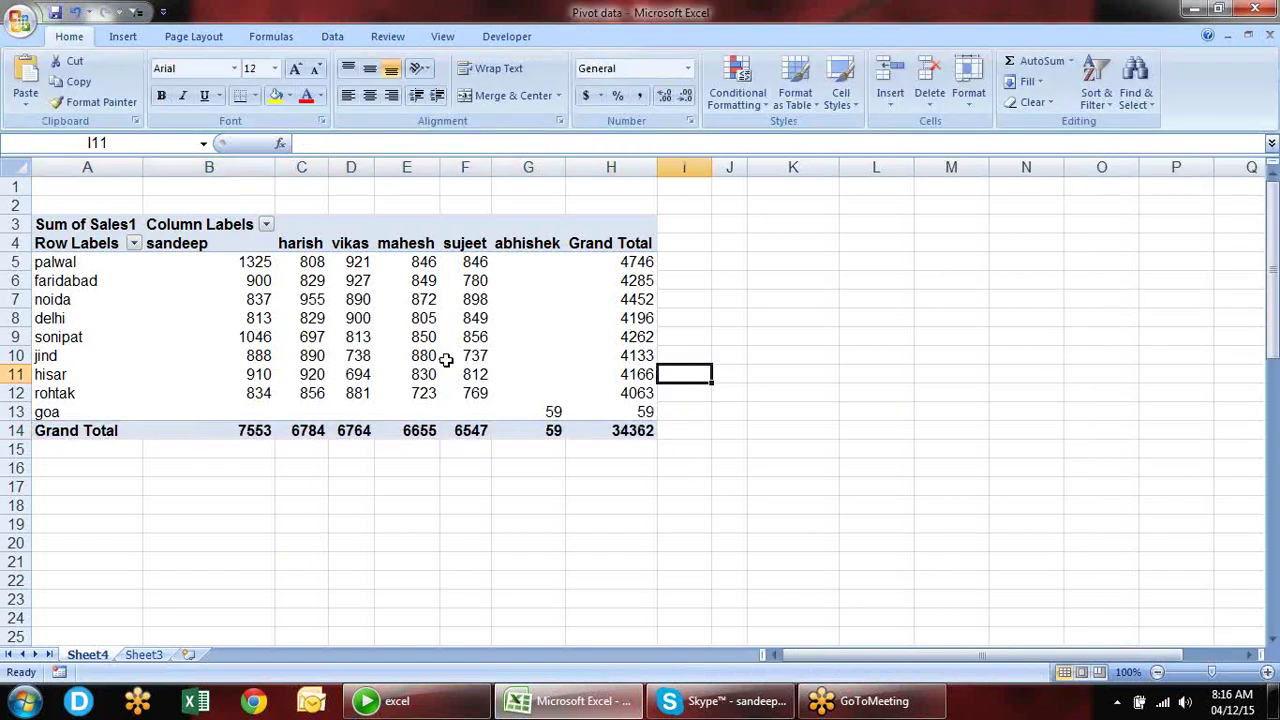
- Try showing the PivotTable's grand totals for columns only
left_click(645, 336)
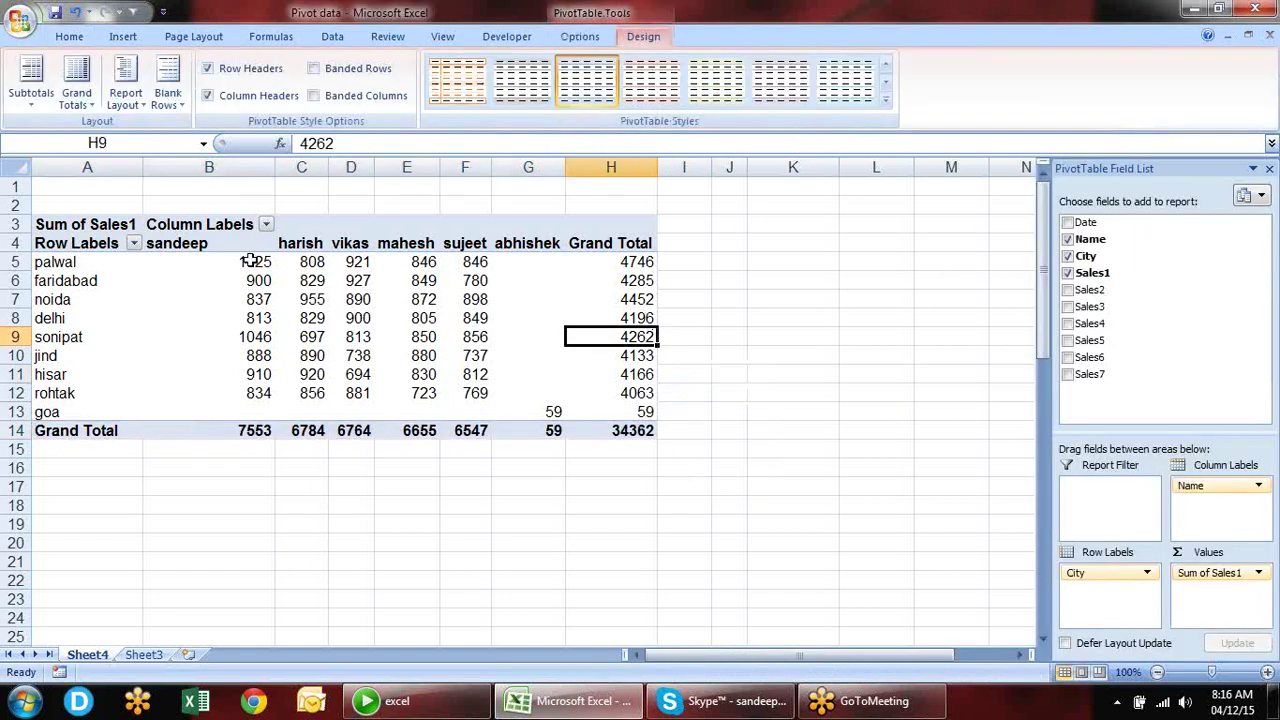
left_click(86, 104)
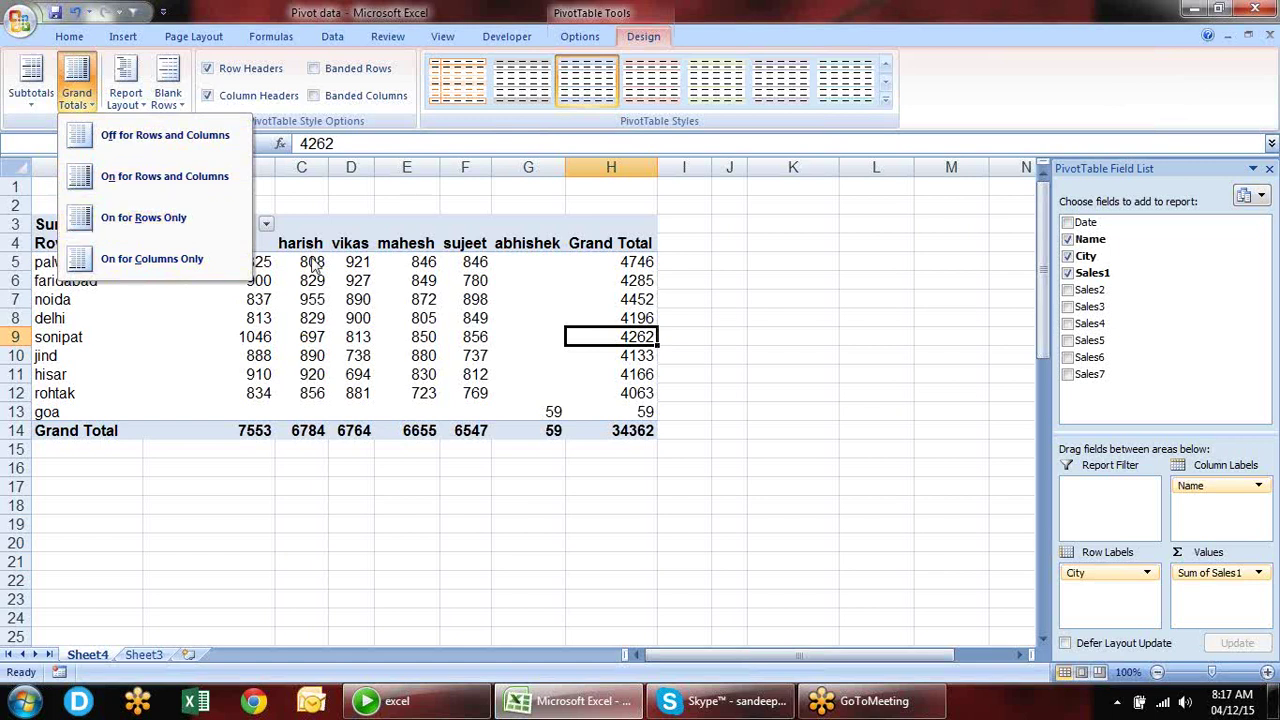
left_click(880, 712)
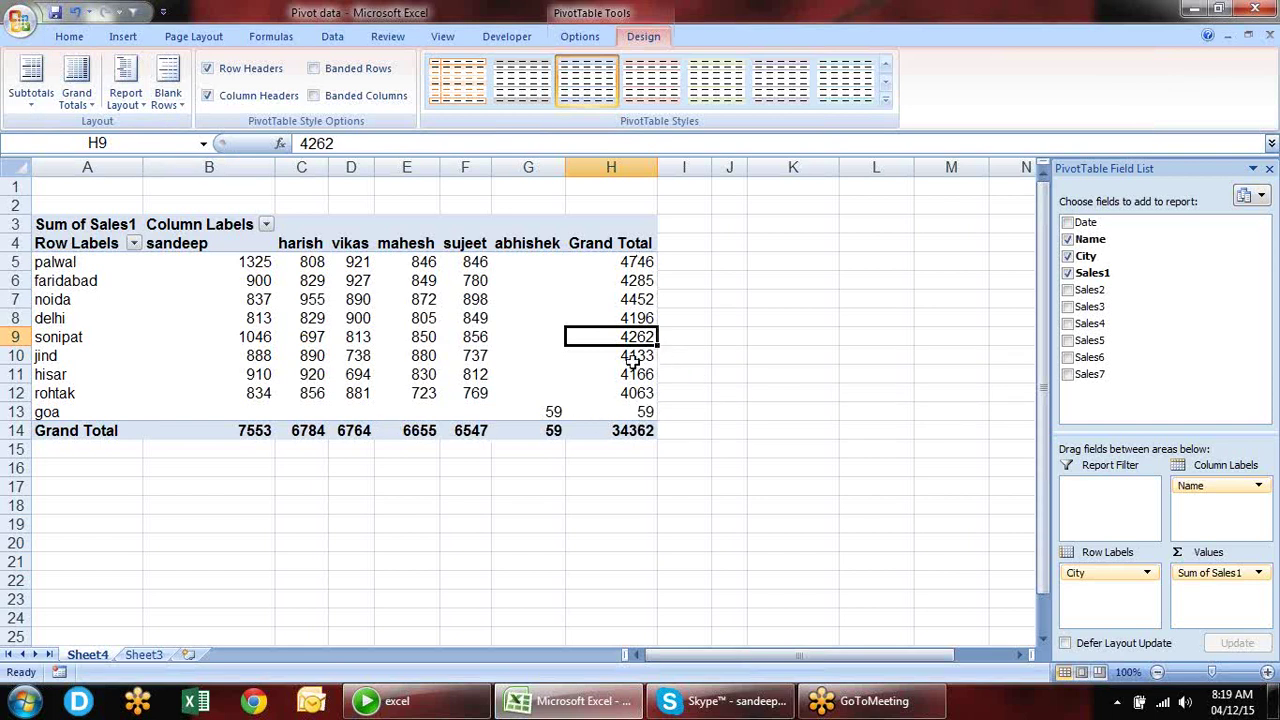
left_click(86, 92)
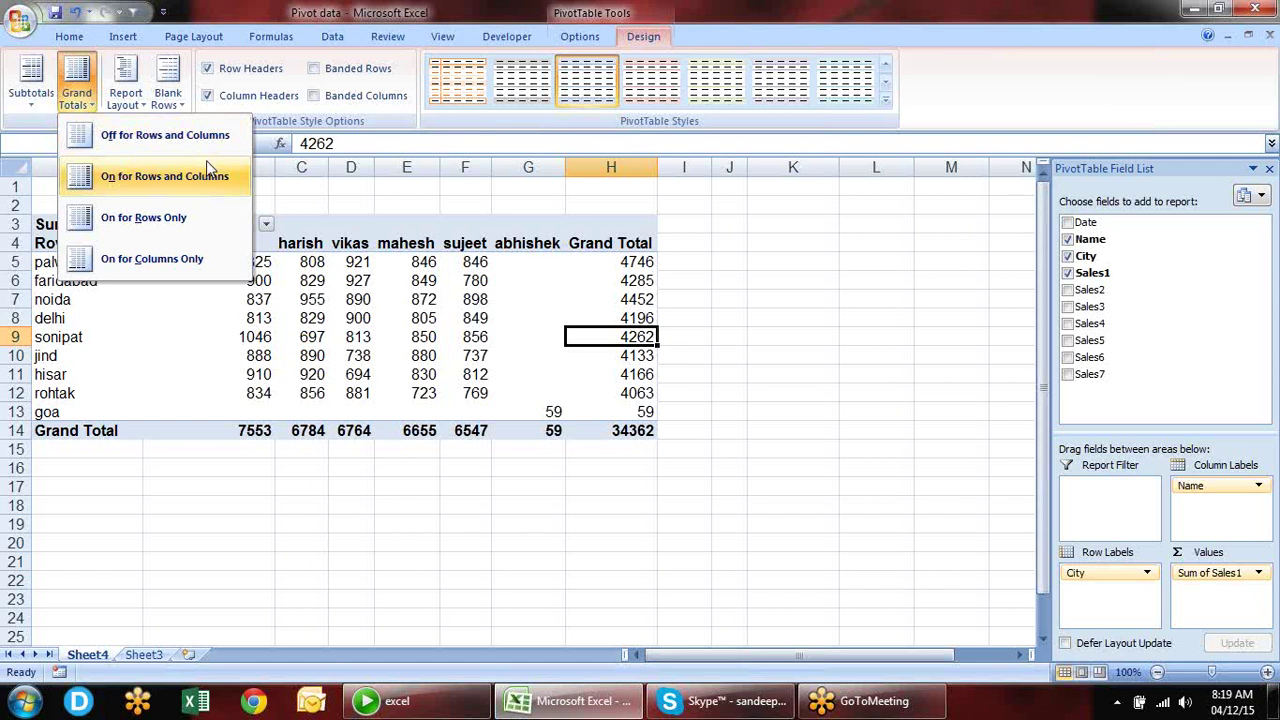
left_click(200, 256)
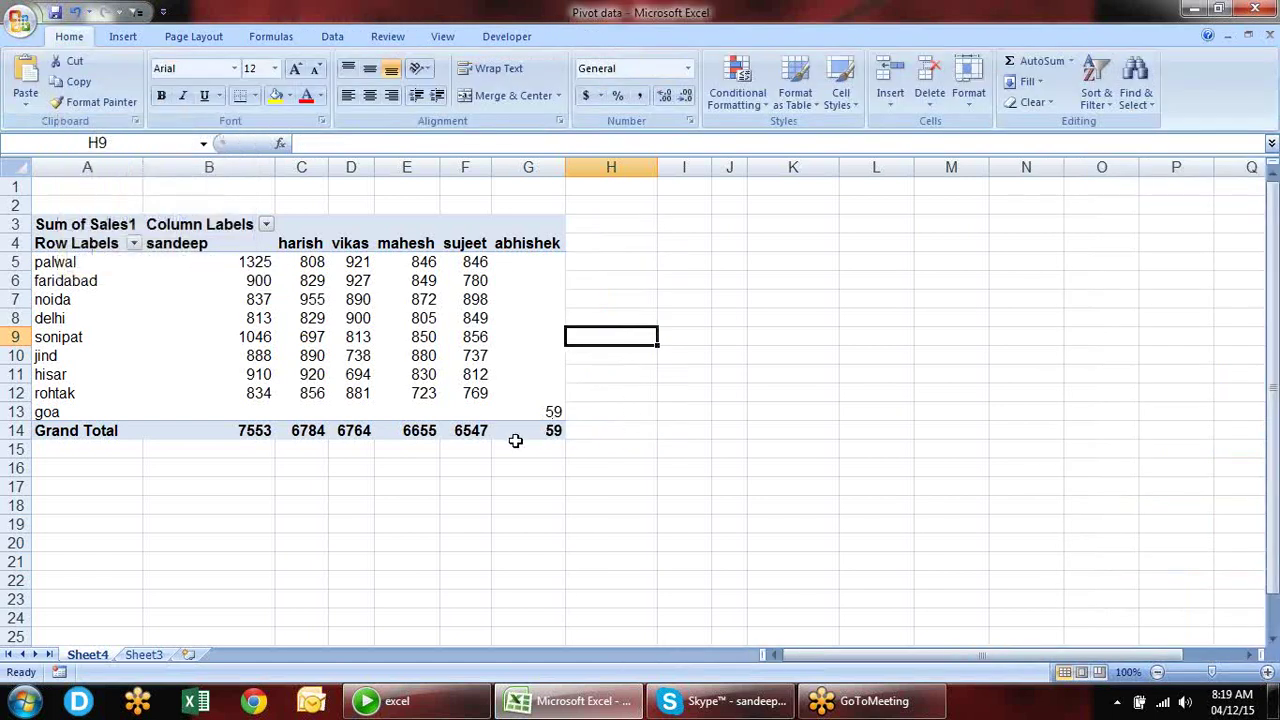
left_click(480, 434)
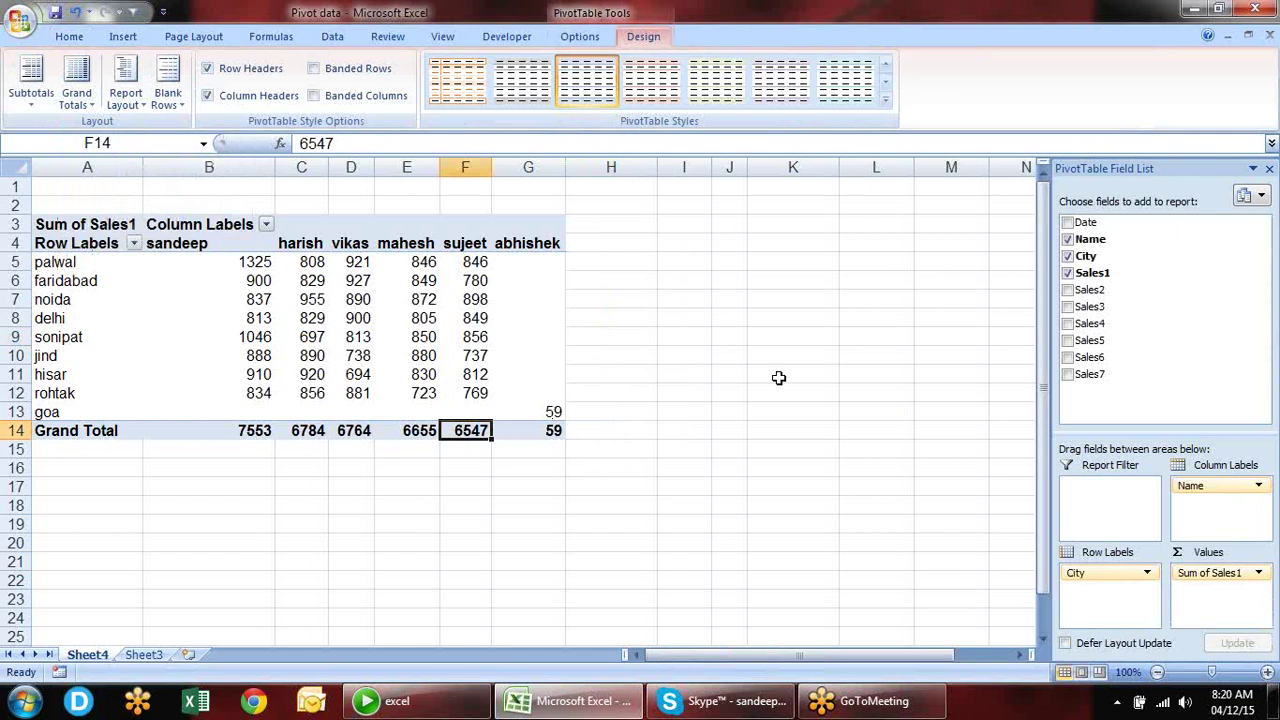
- Try showing the PivotTable's grand totals for rows only
left_click(140, 95)
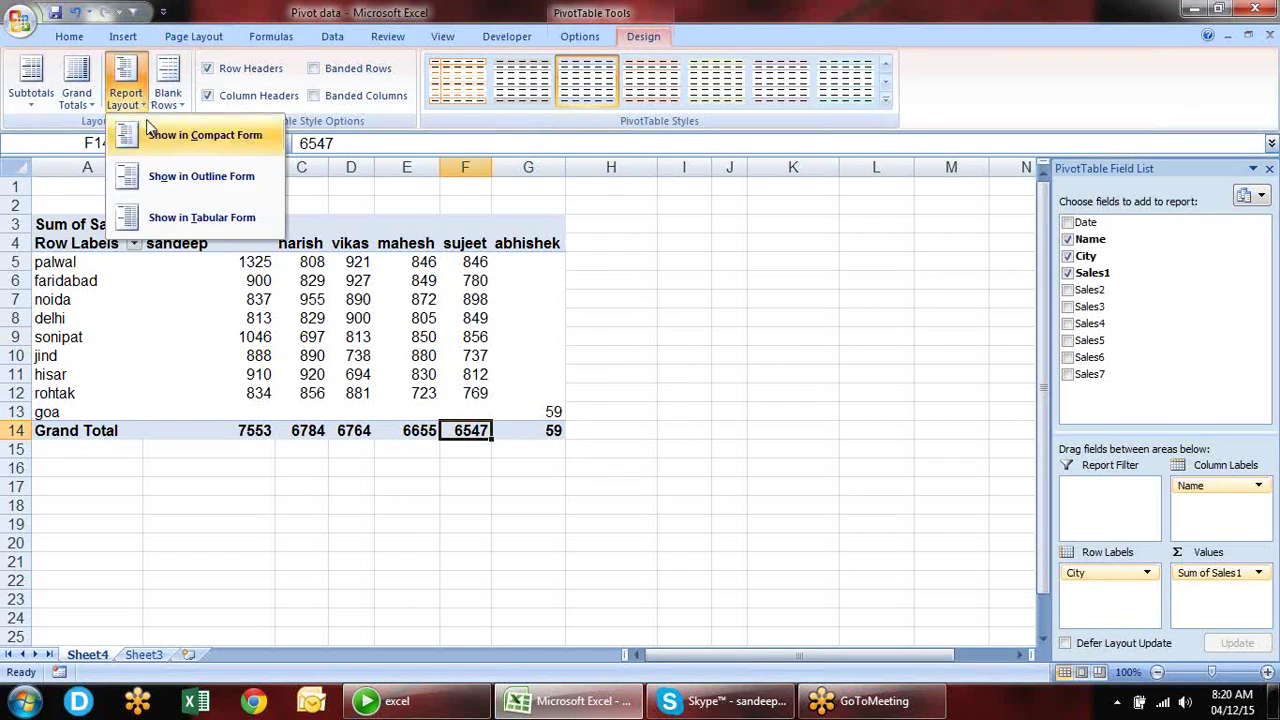
left_click(80, 95)
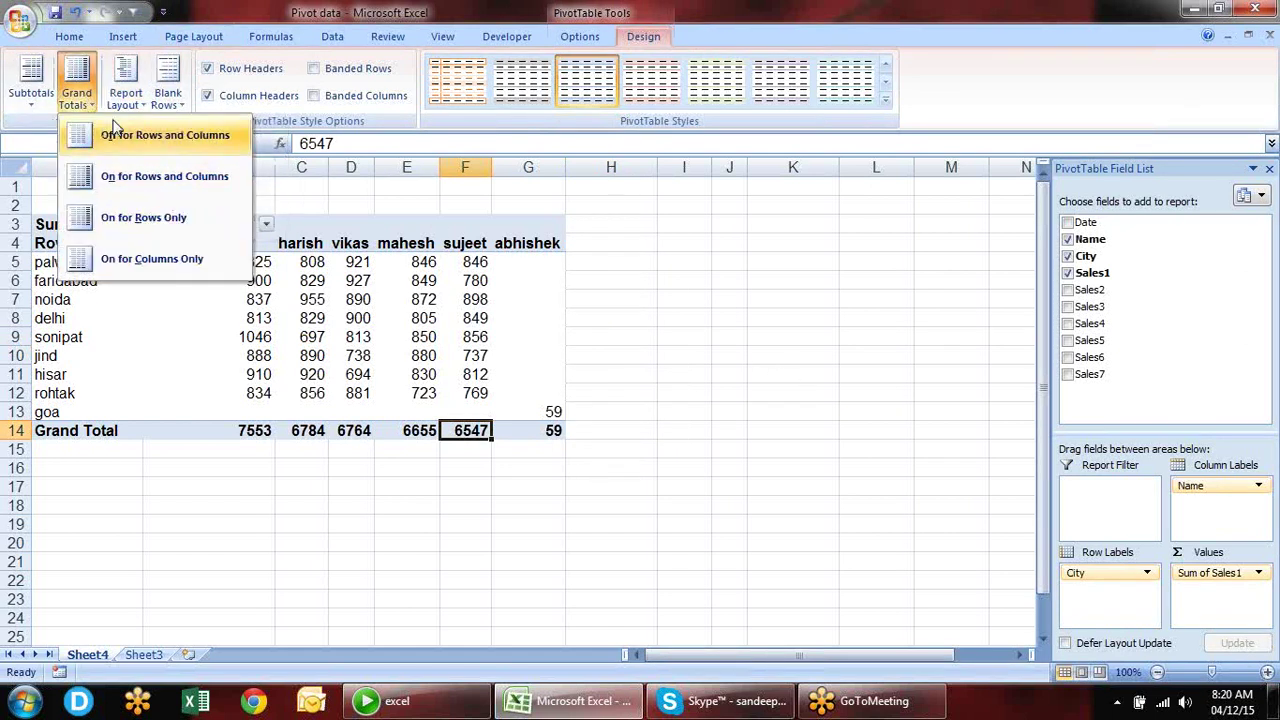
left_click(196, 260)
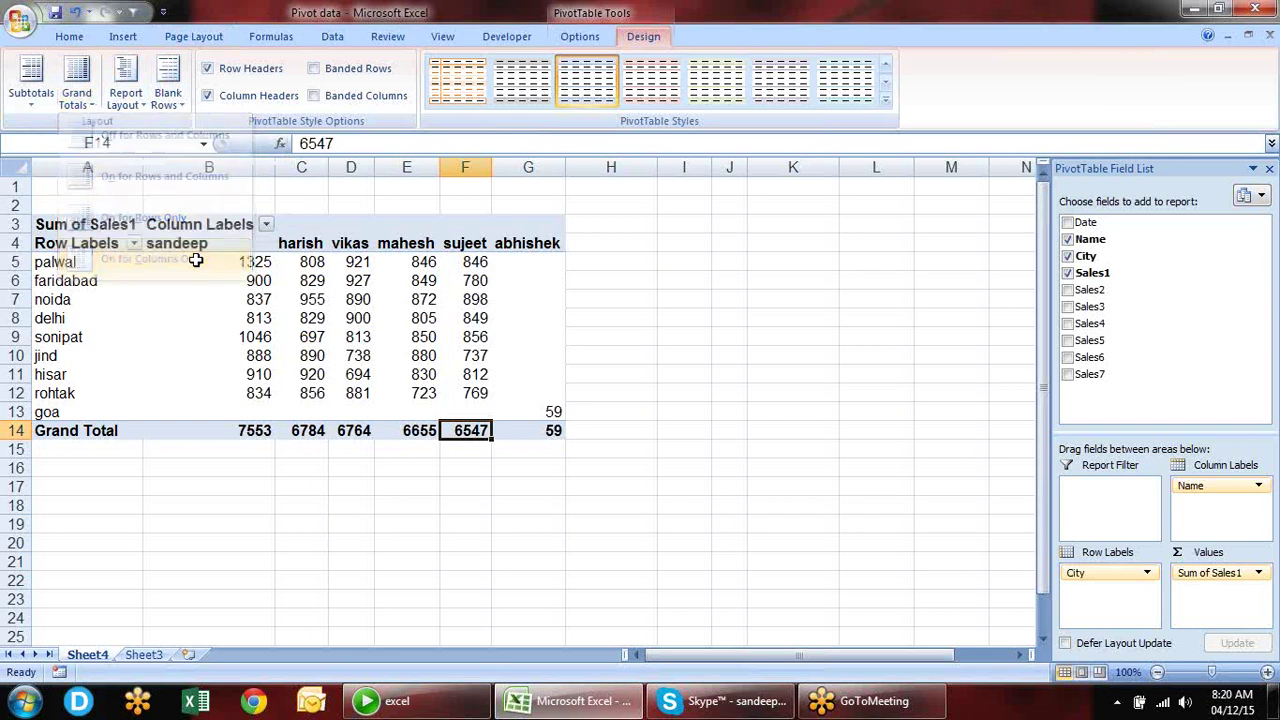
left_click(86, 98)
left_click(122, 219)
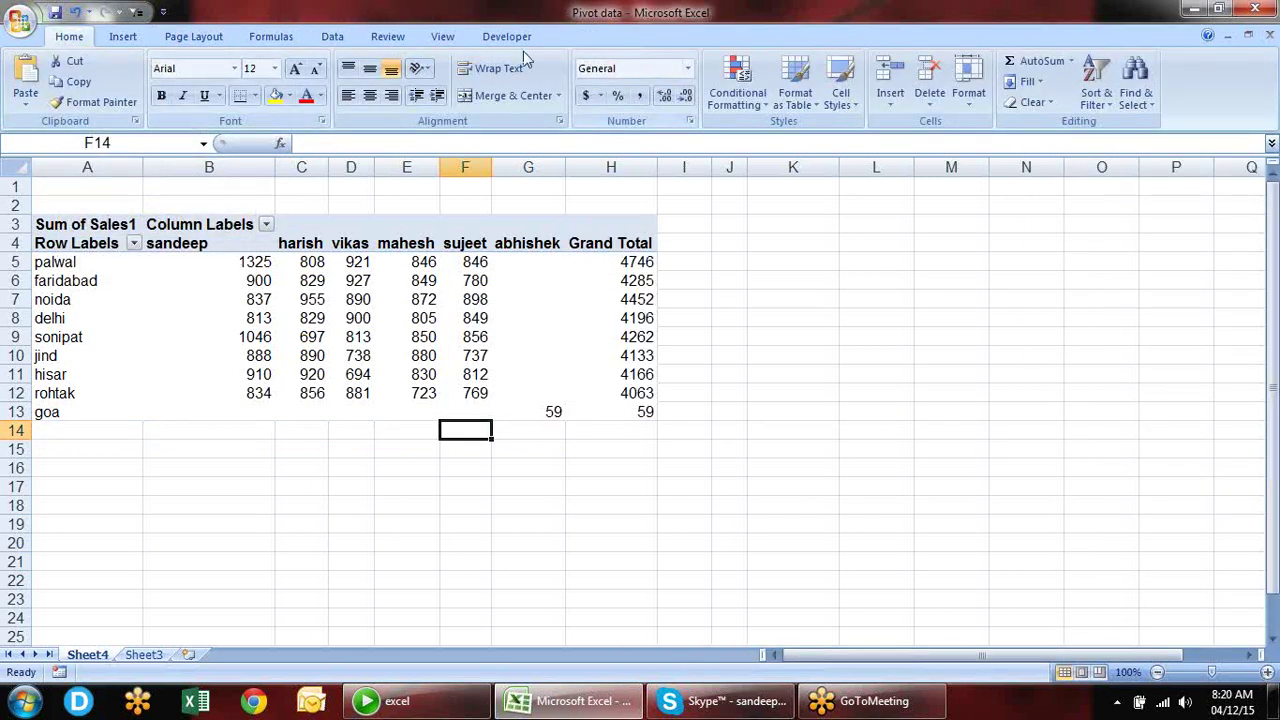
- Turn the PivotTable's grand totals on for both rows and columns
left_click(411, 363)
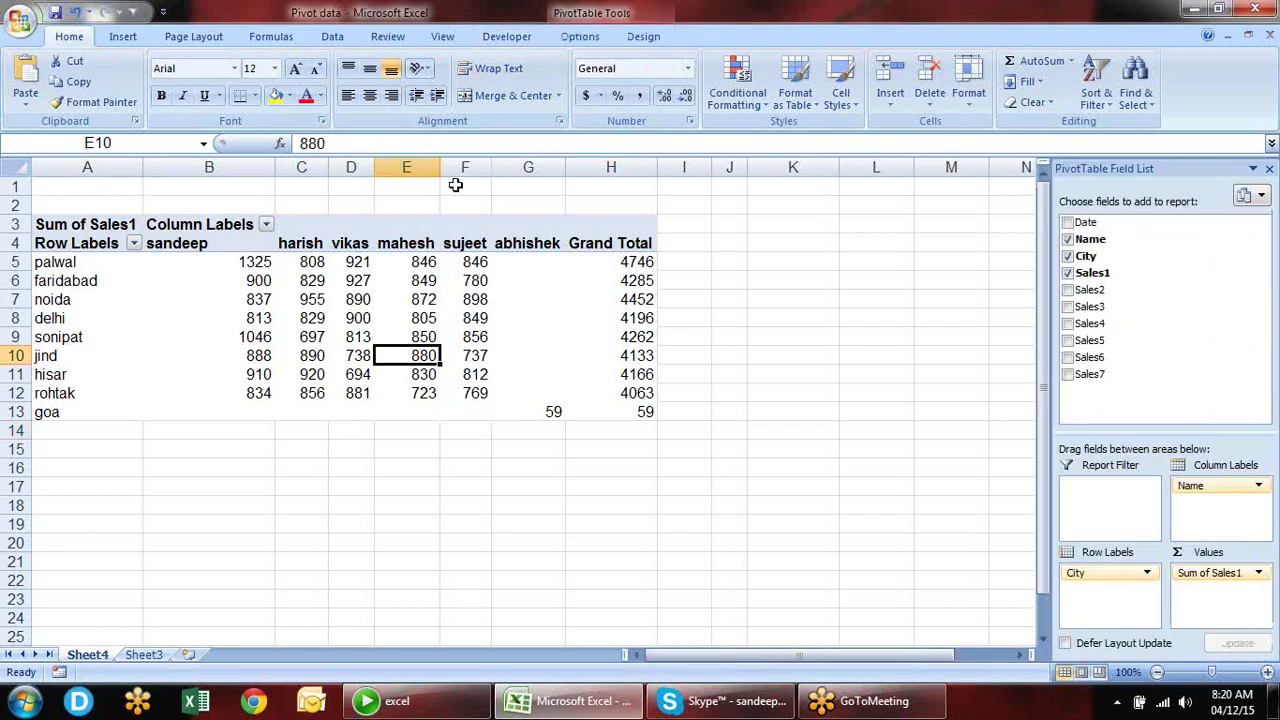
left_click(507, 38)
left_click(641, 36)
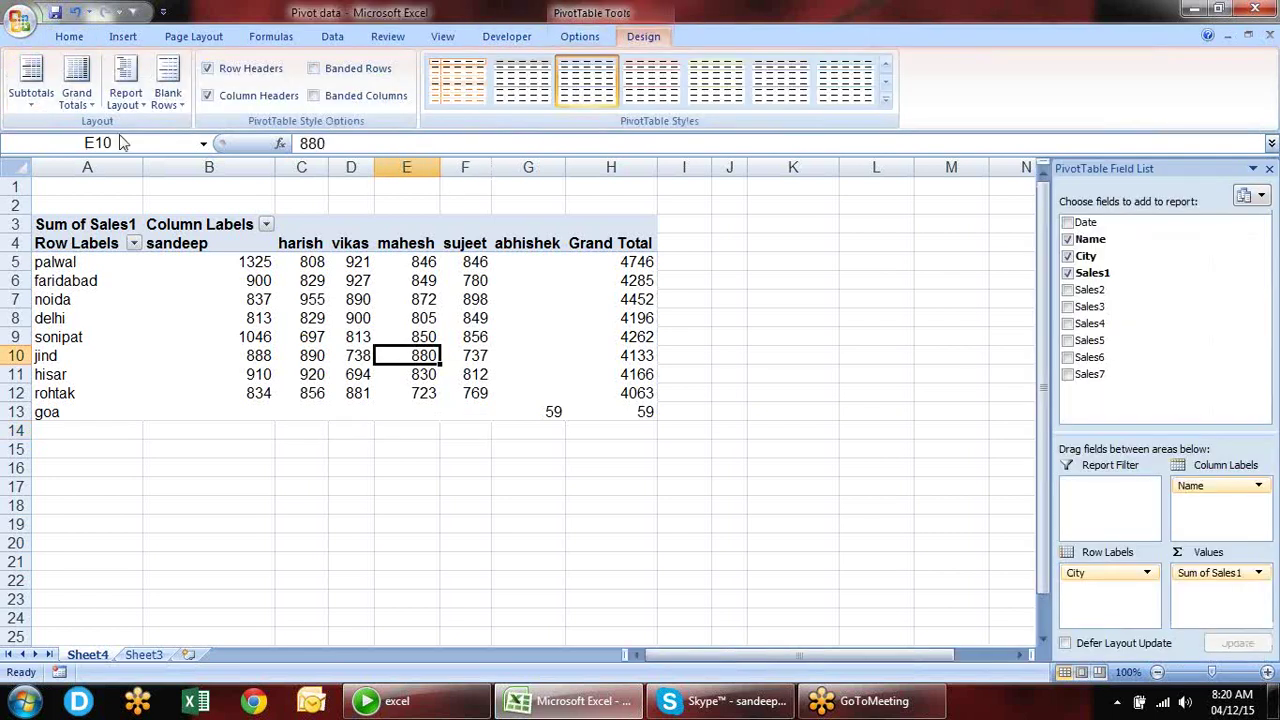
left_click(127, 100)
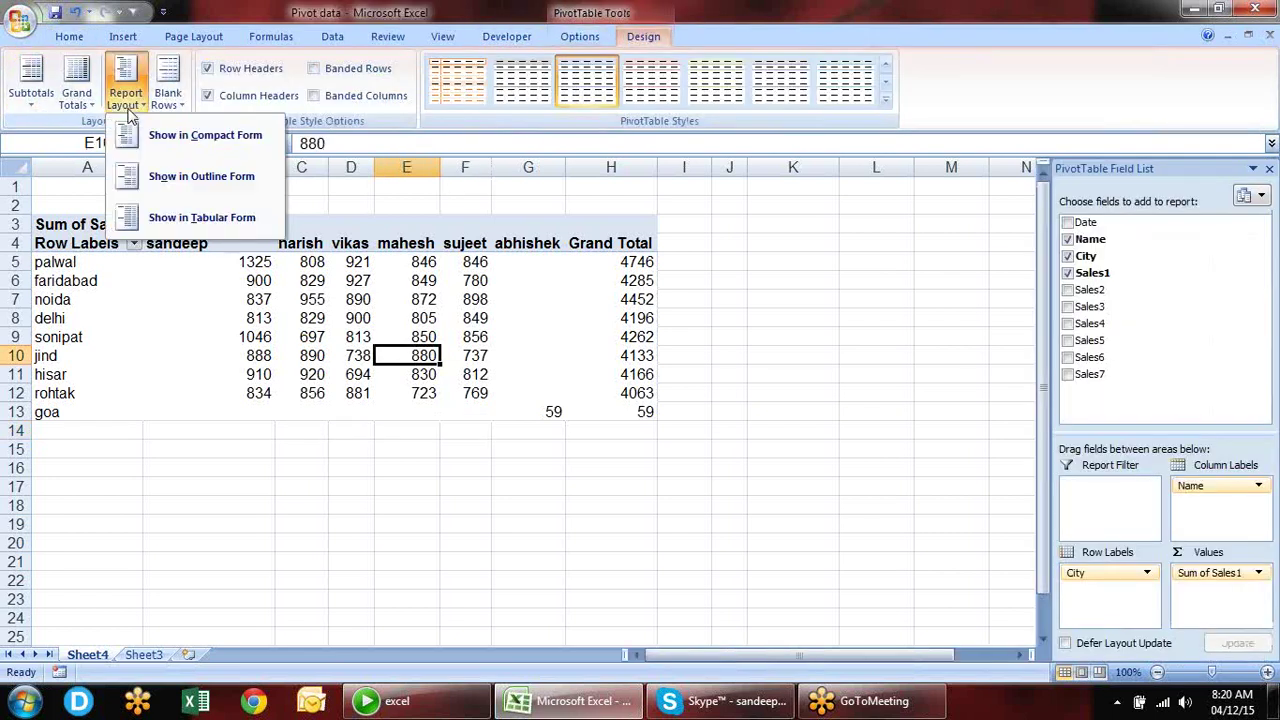
left_click(78, 95)
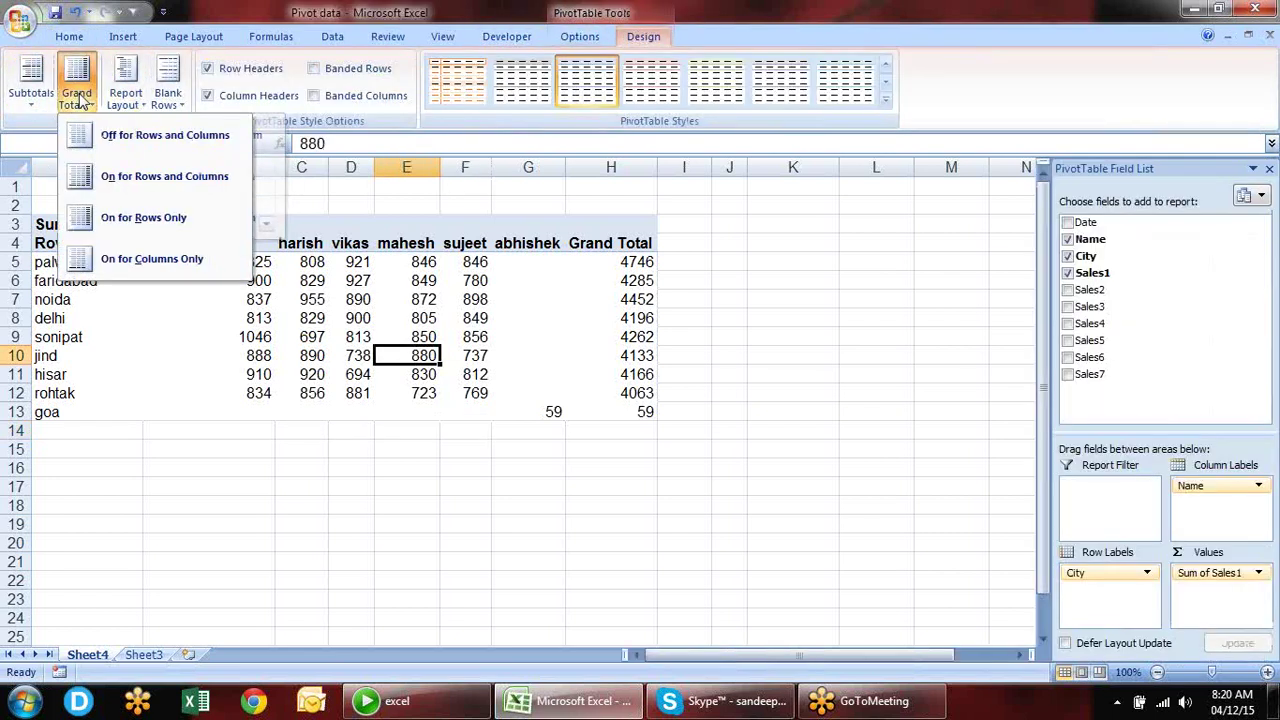
left_click(163, 178)
left_click(795, 397)
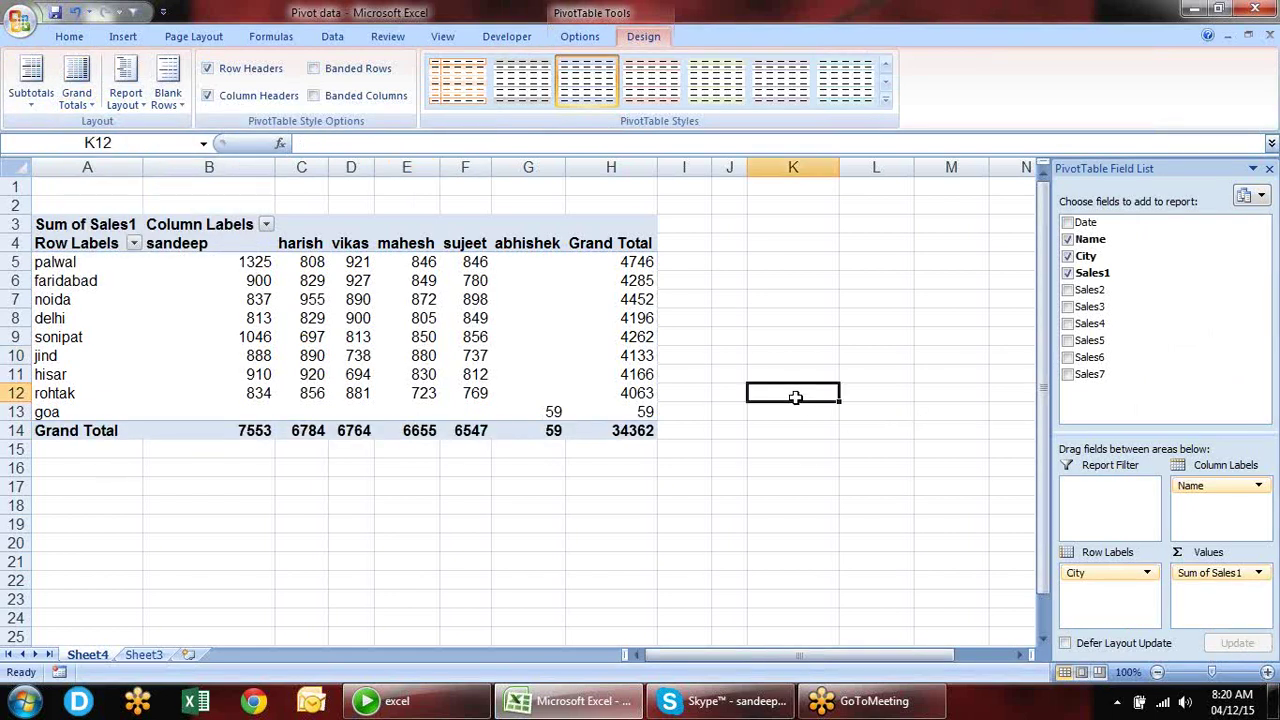
- Remove the City field from the PivotTable and set the row labels to Date with Name nested beneath it
left_click(526, 298)
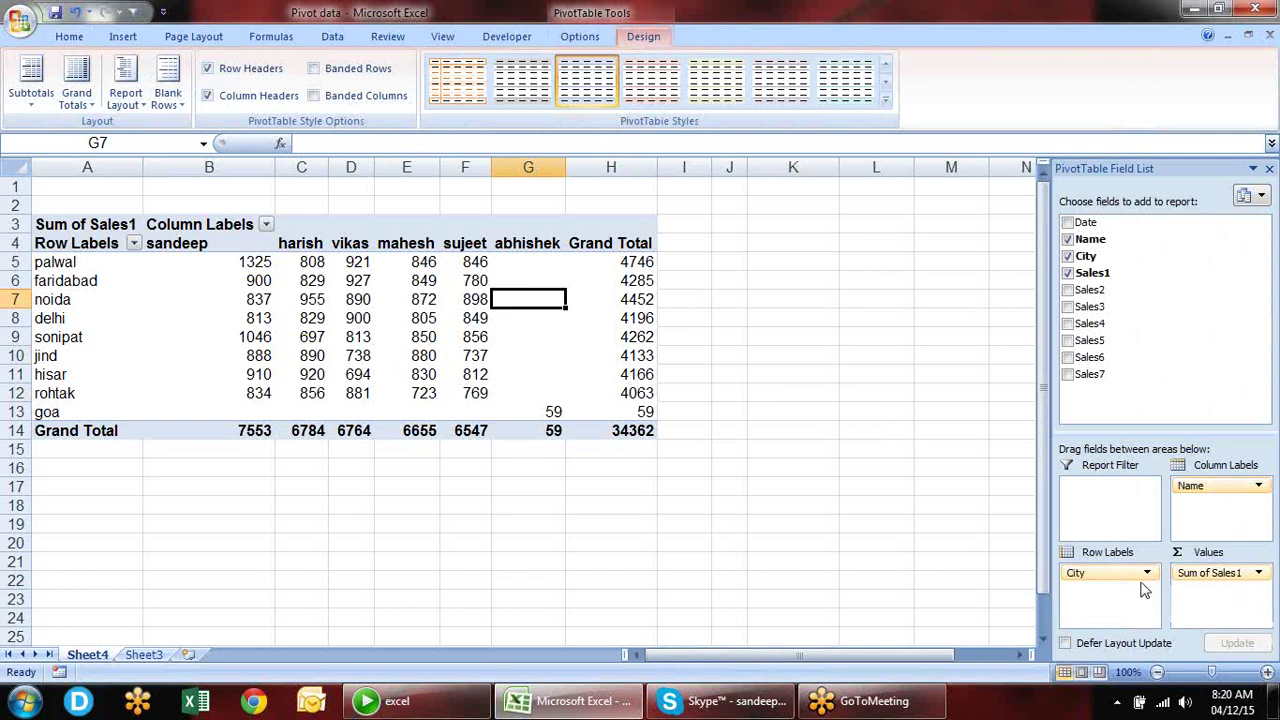
left_click_drag(1085, 572, 1030, 530)
left_click_drag(1192, 486, 1080, 595)
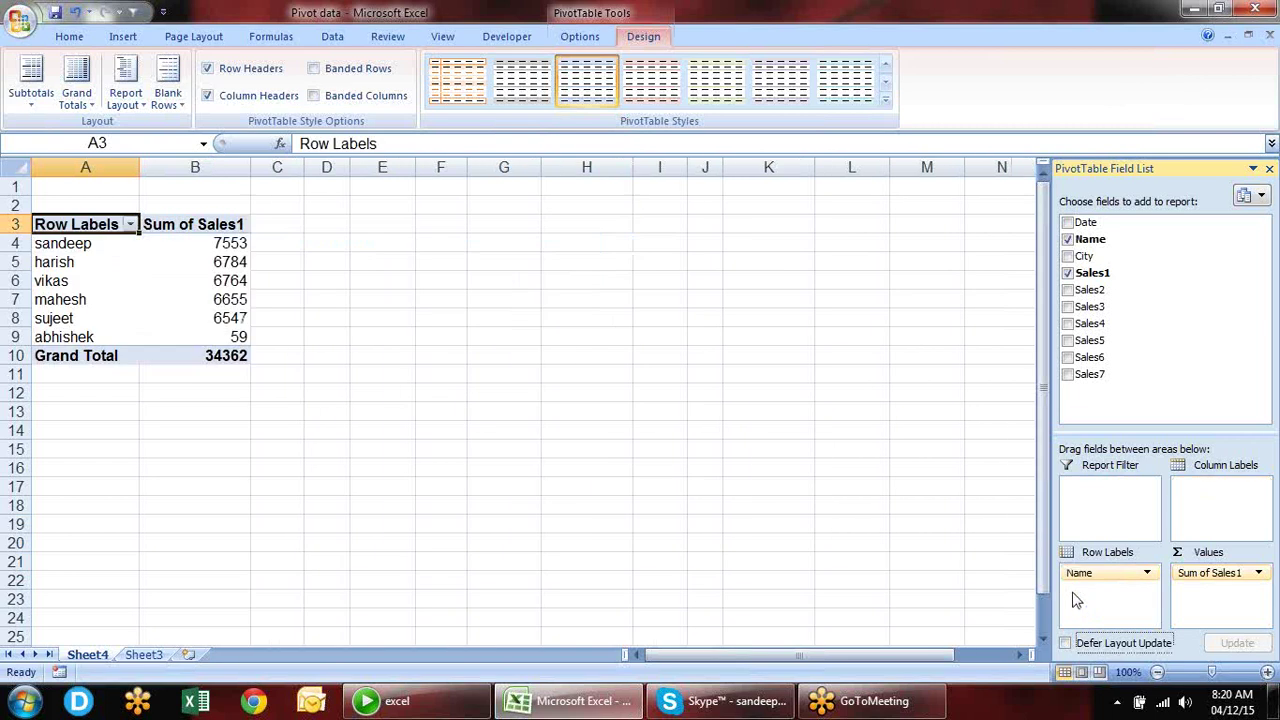
left_click(1068, 222)
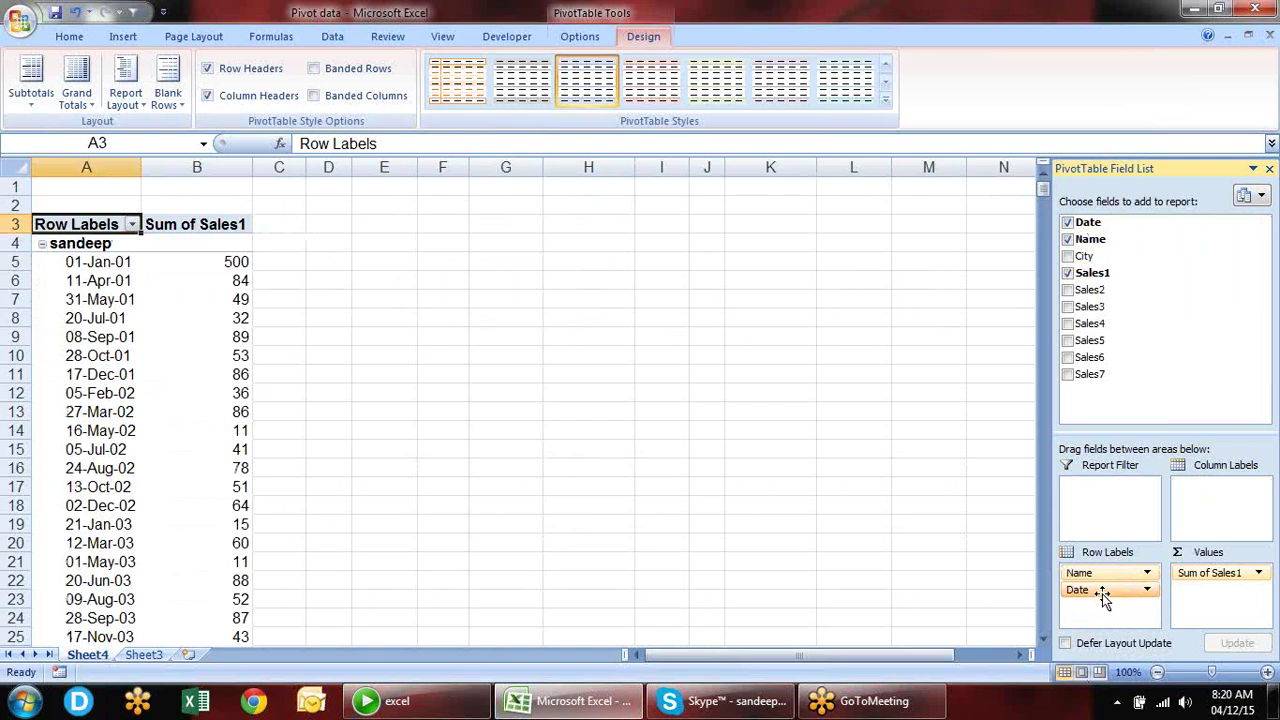
left_click_drag(1103, 597, 1098, 564)
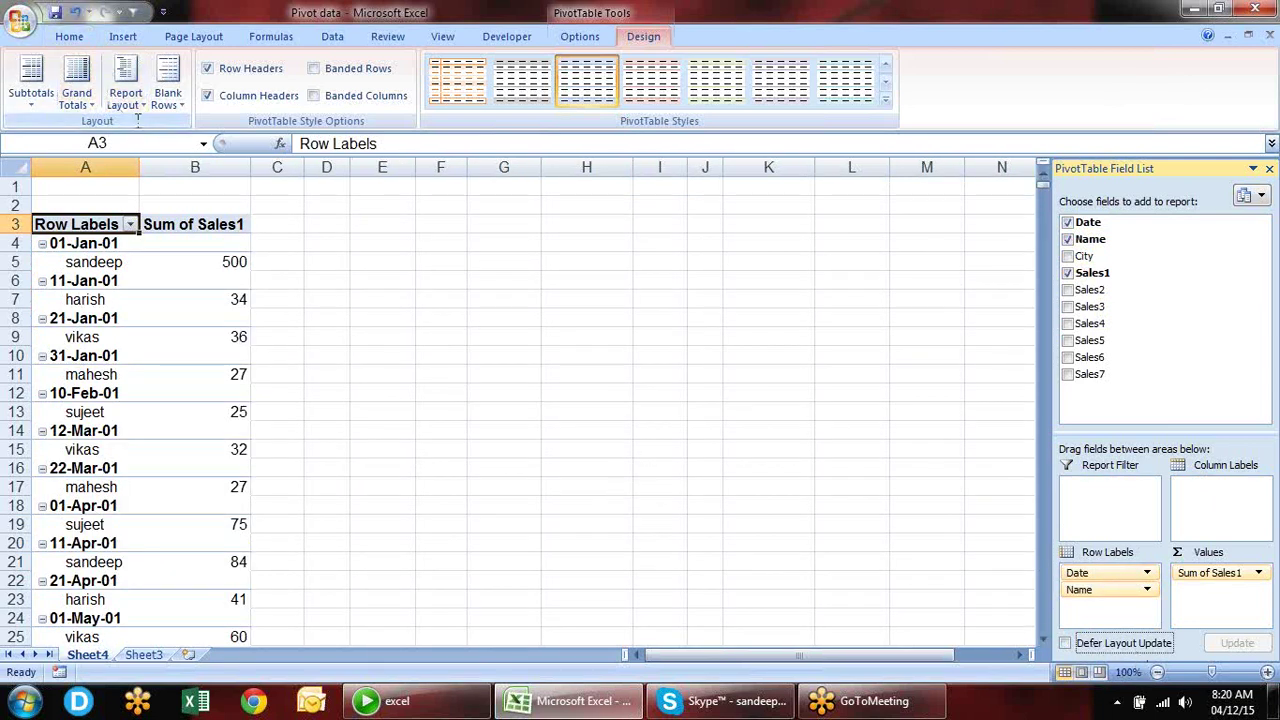
- Group the PivotTable's Date field by months
left_click(92, 245)
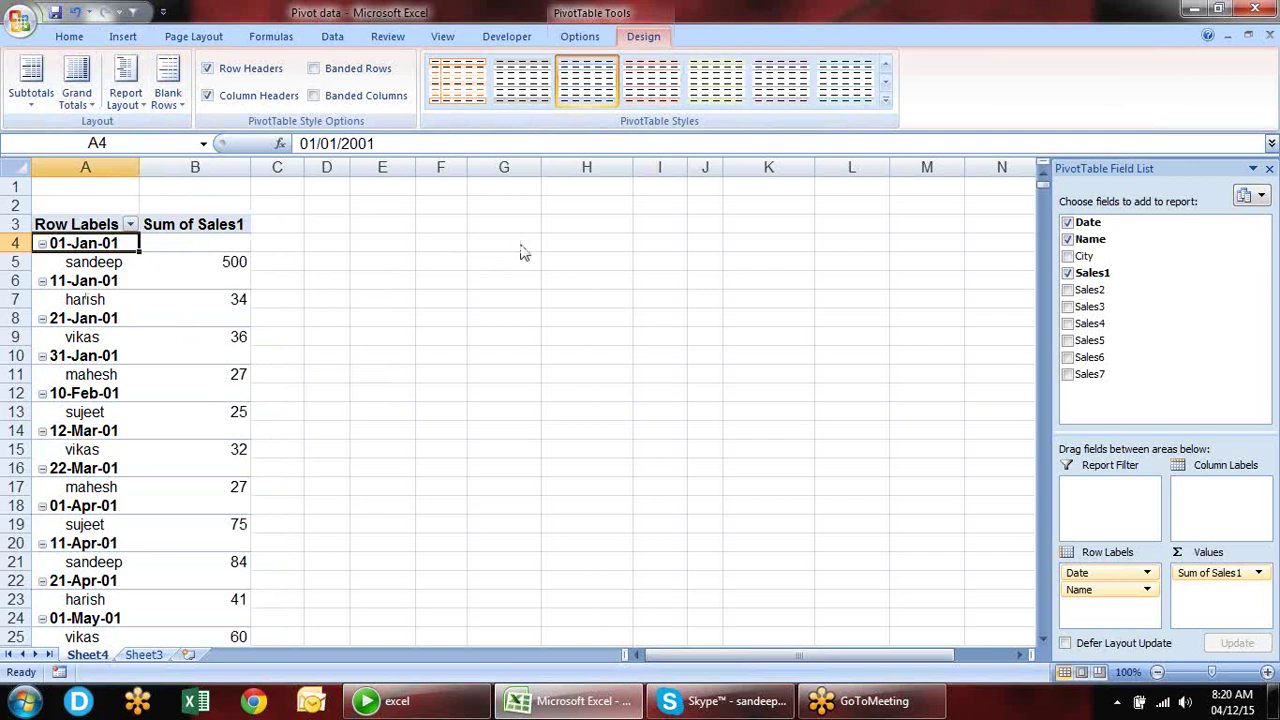
left_click(565, 38)
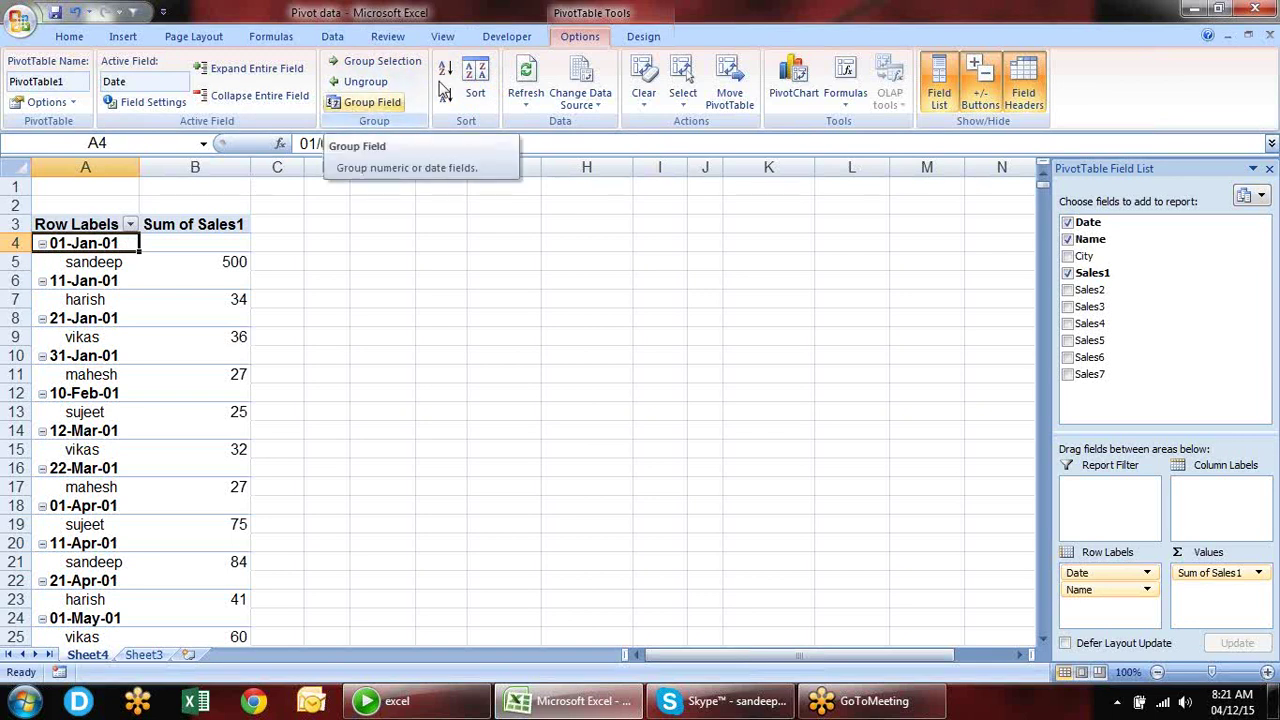
left_click(391, 101)
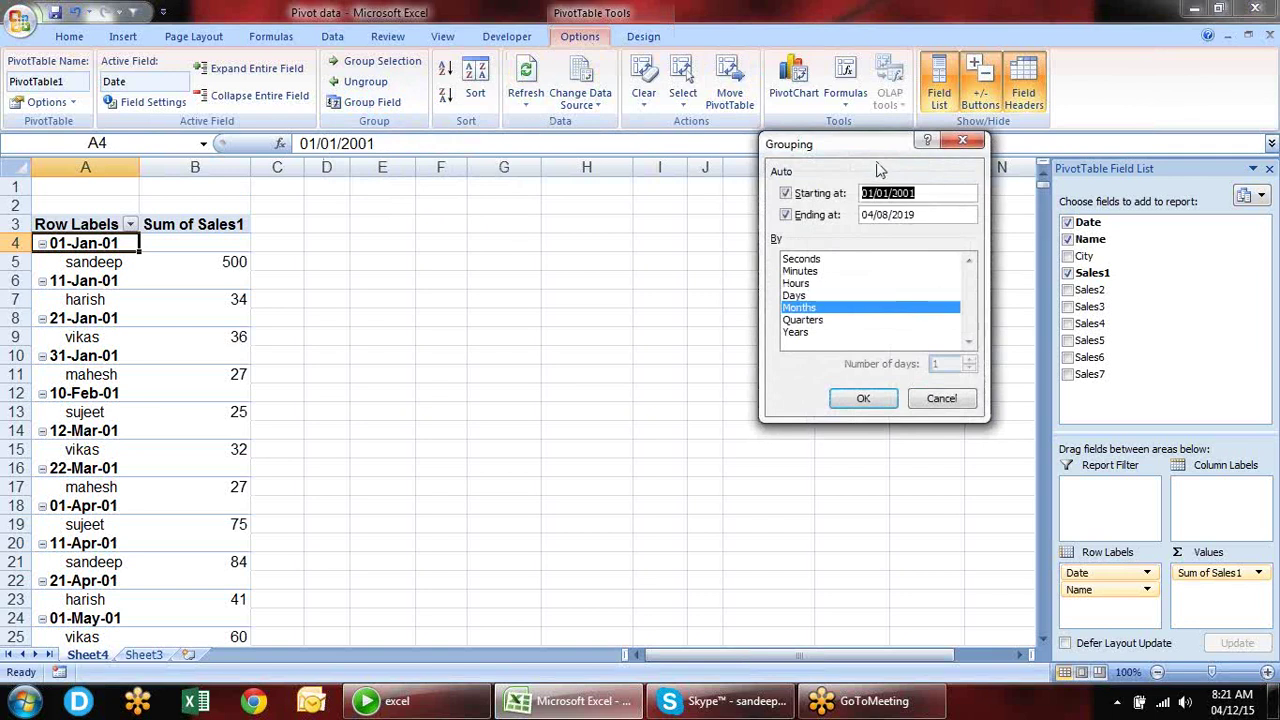
left_click_drag(878, 158, 623, 177)
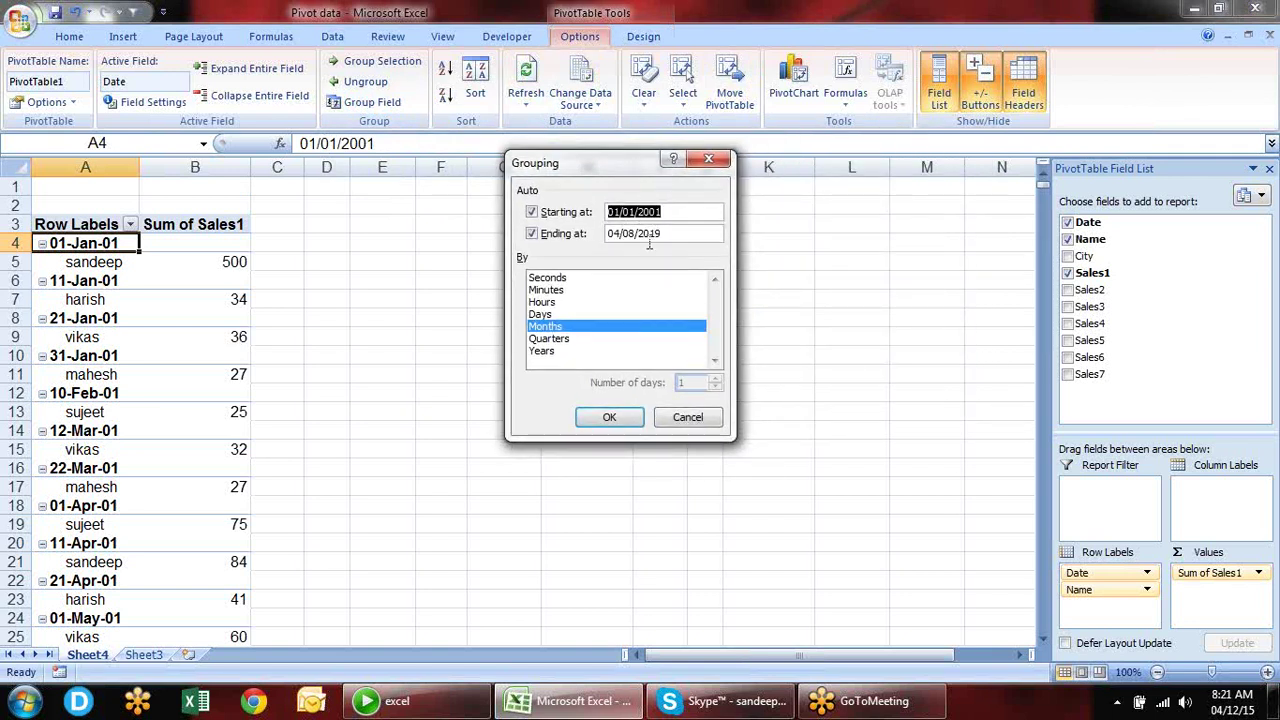
double_click(579, 330)
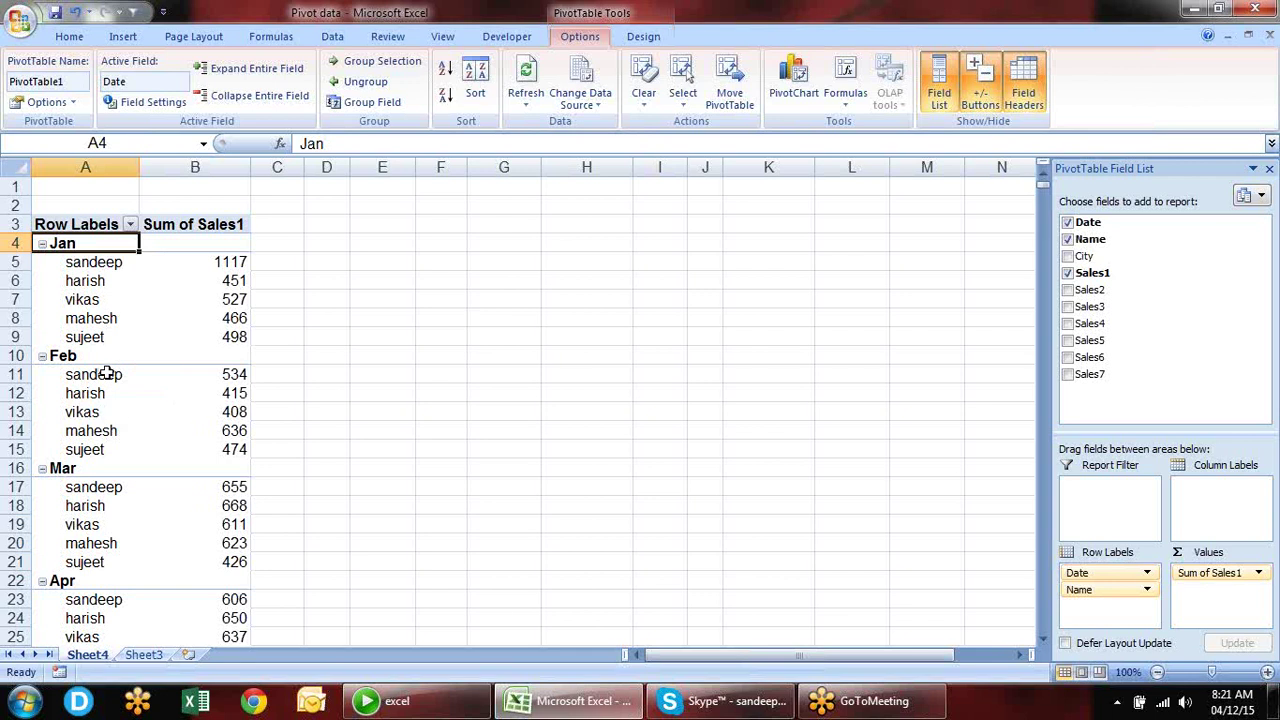
- Show all subtotals at the top of each month group in the PivotTable
left_click(507, 37)
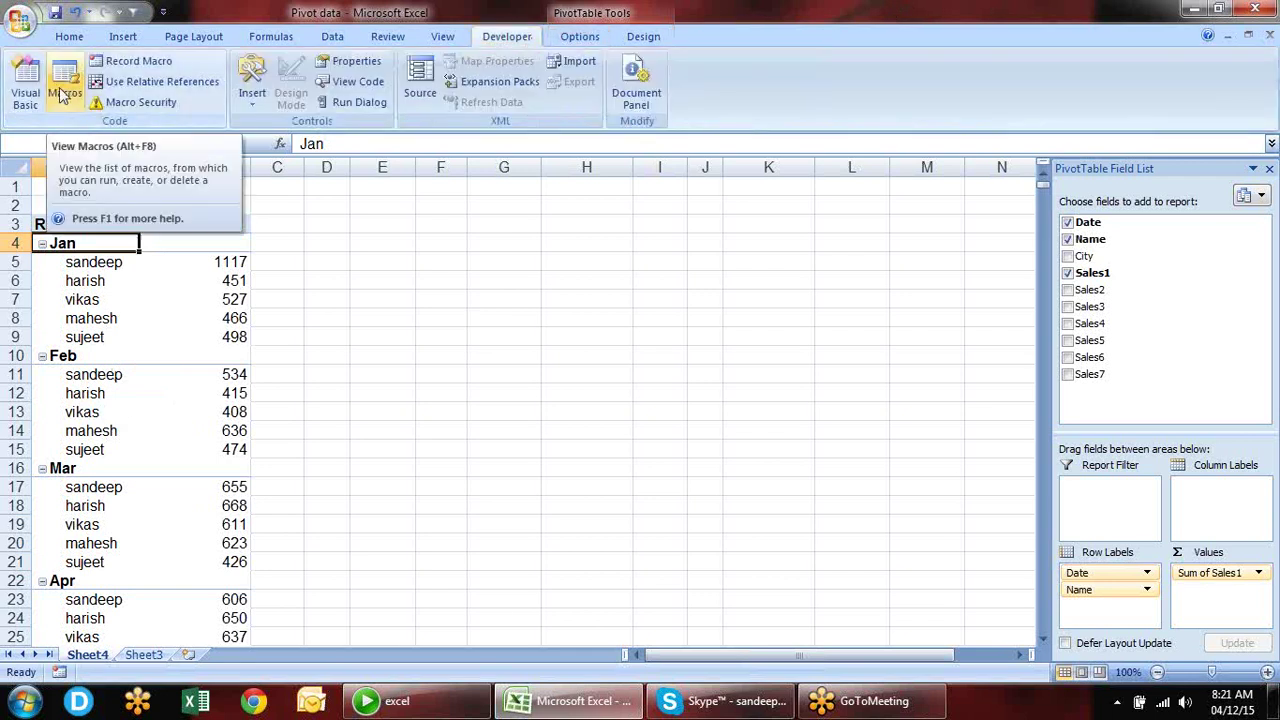
left_click(580, 37)
left_click(643, 37)
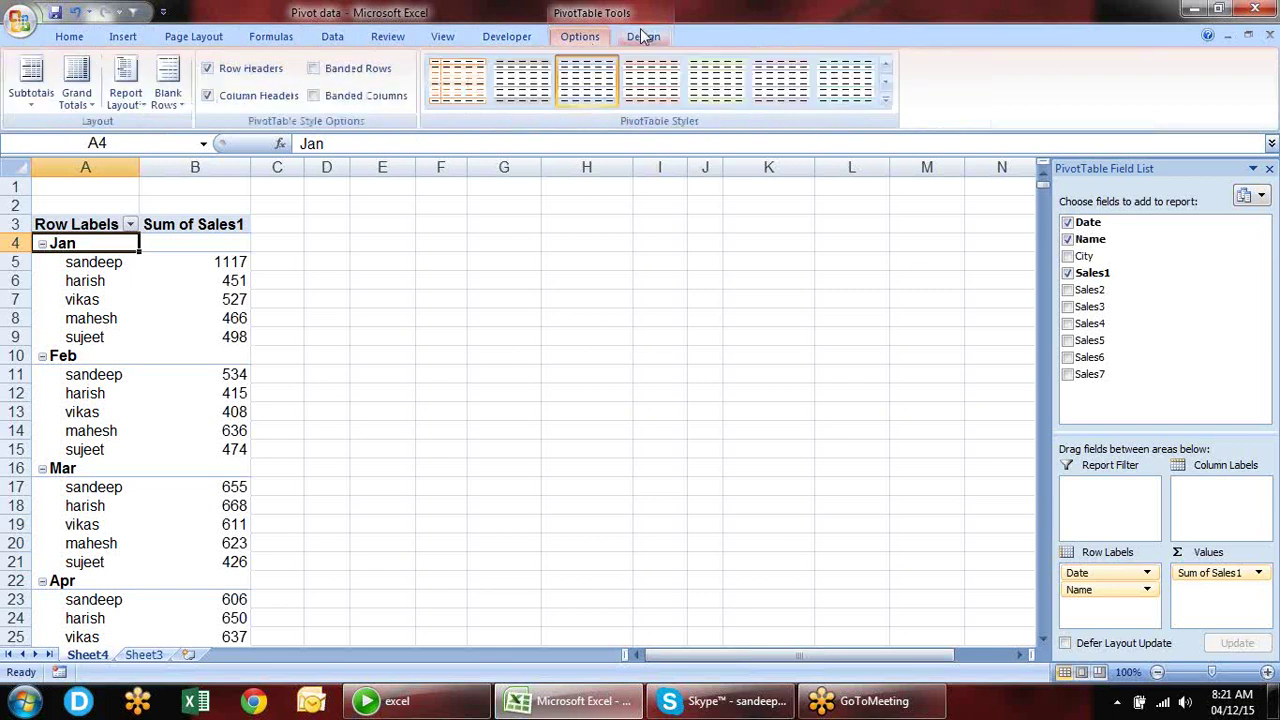
left_click(31, 92)
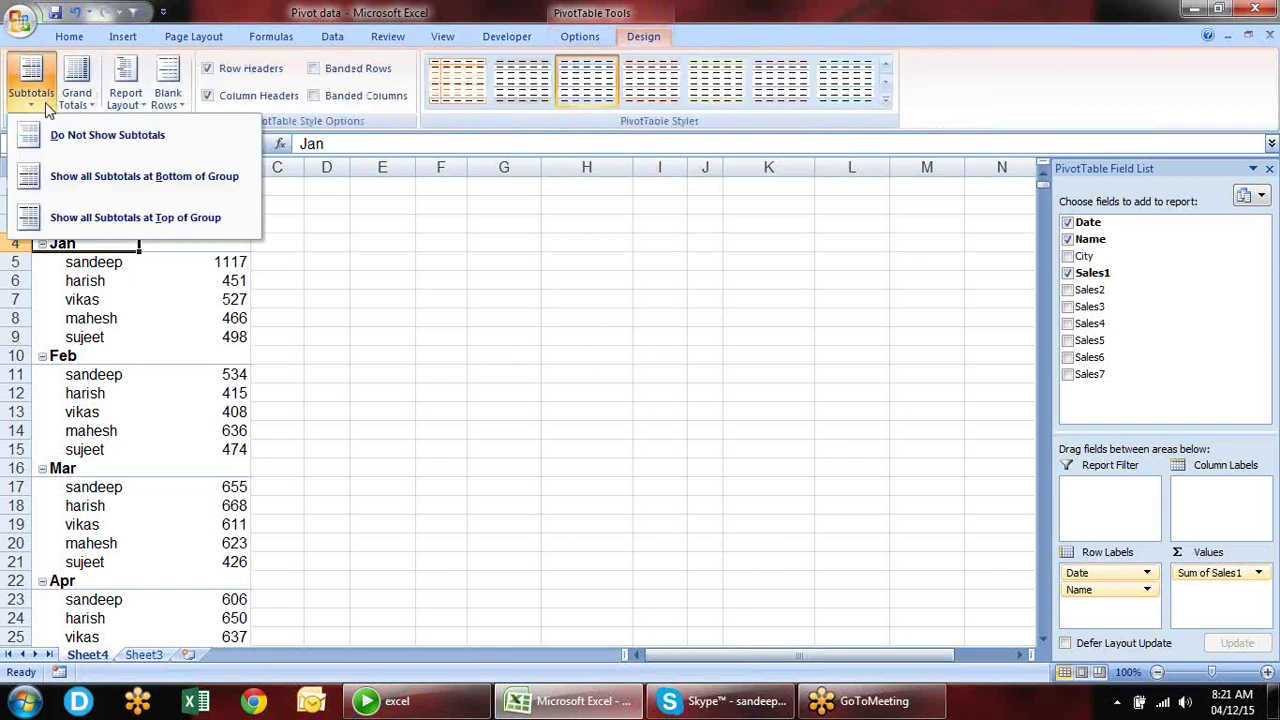
left_click(118, 214)
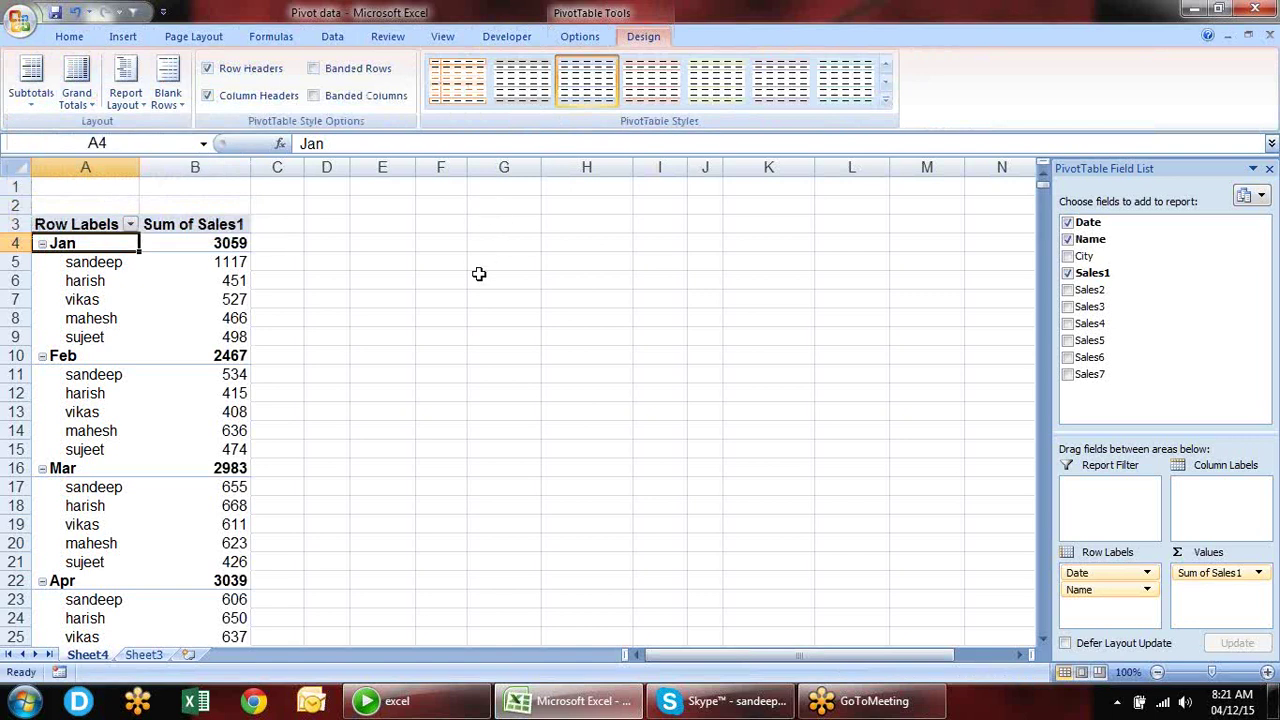
left_click(230, 246)
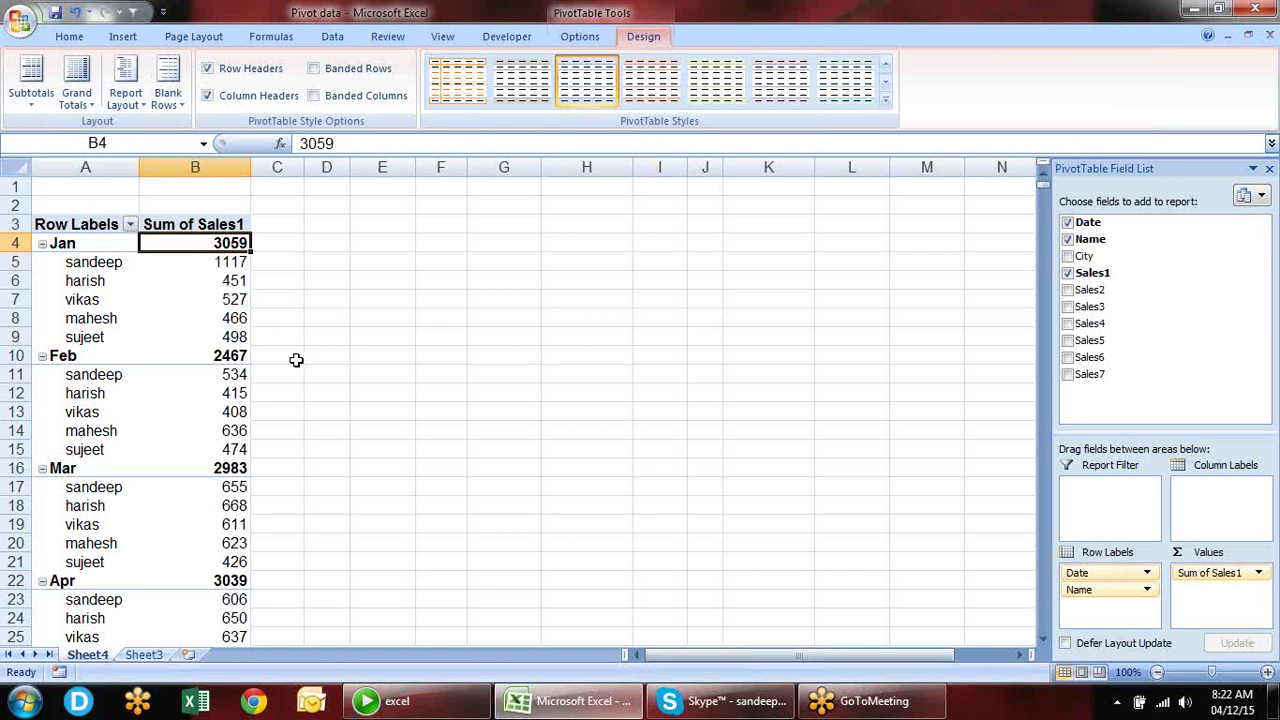
- Check the grouping settings of the Date field without changing them
left_click(60, 247)
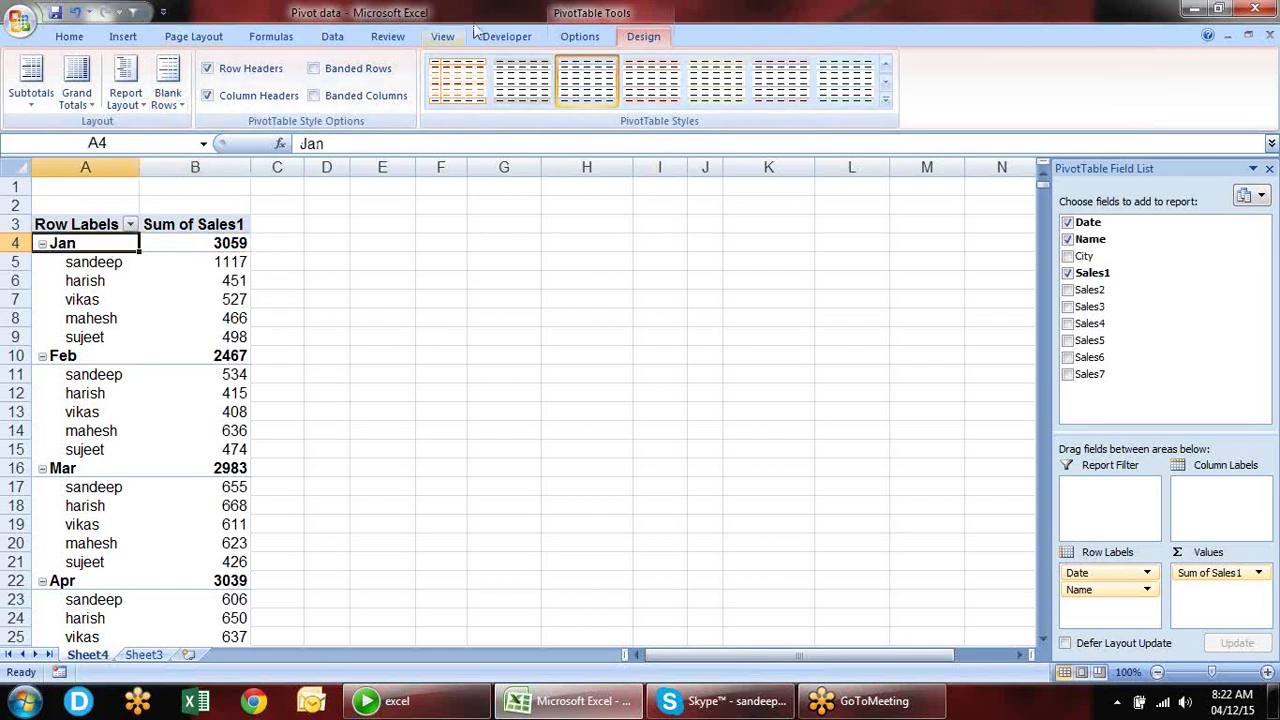
left_click(565, 37)
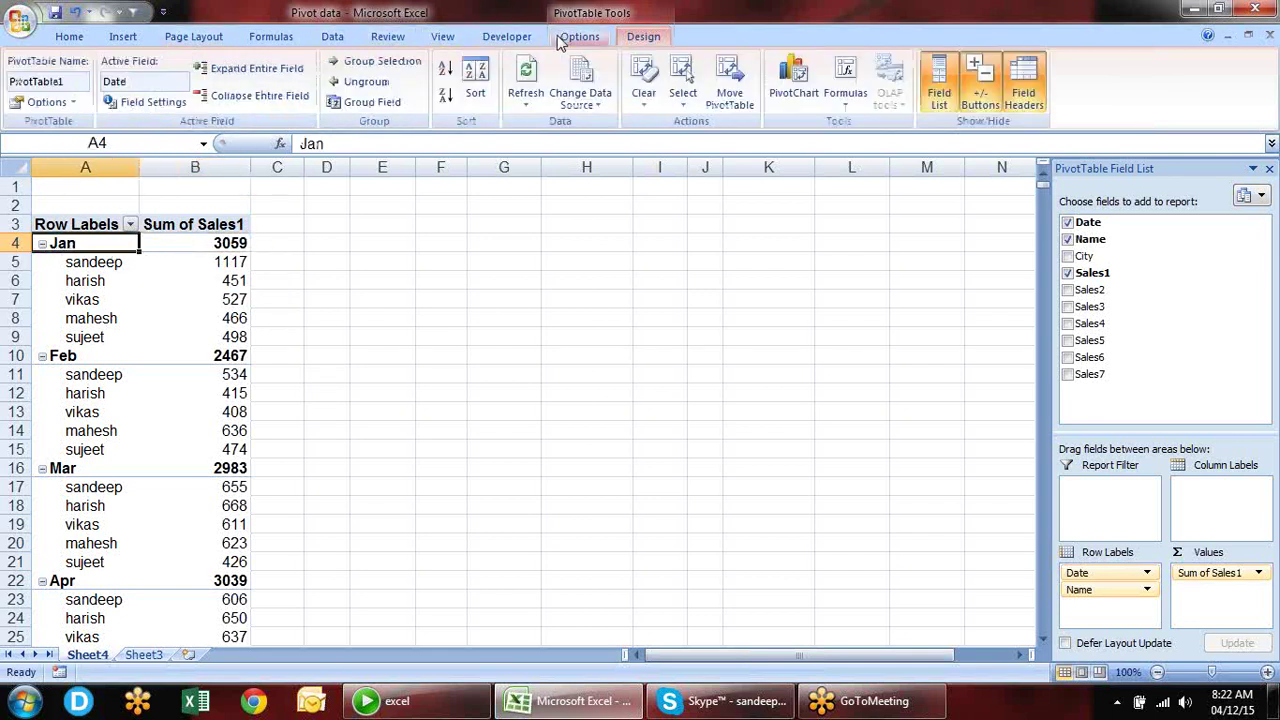
left_click(396, 106)
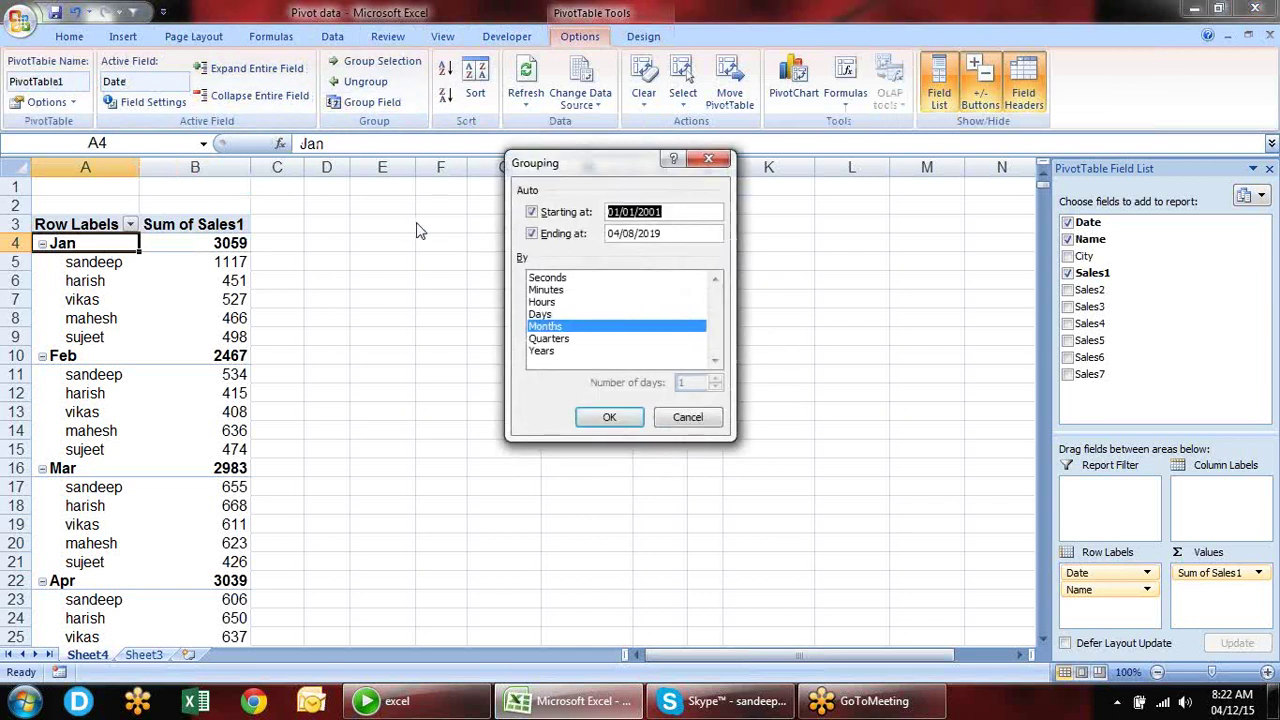
key("Escape")
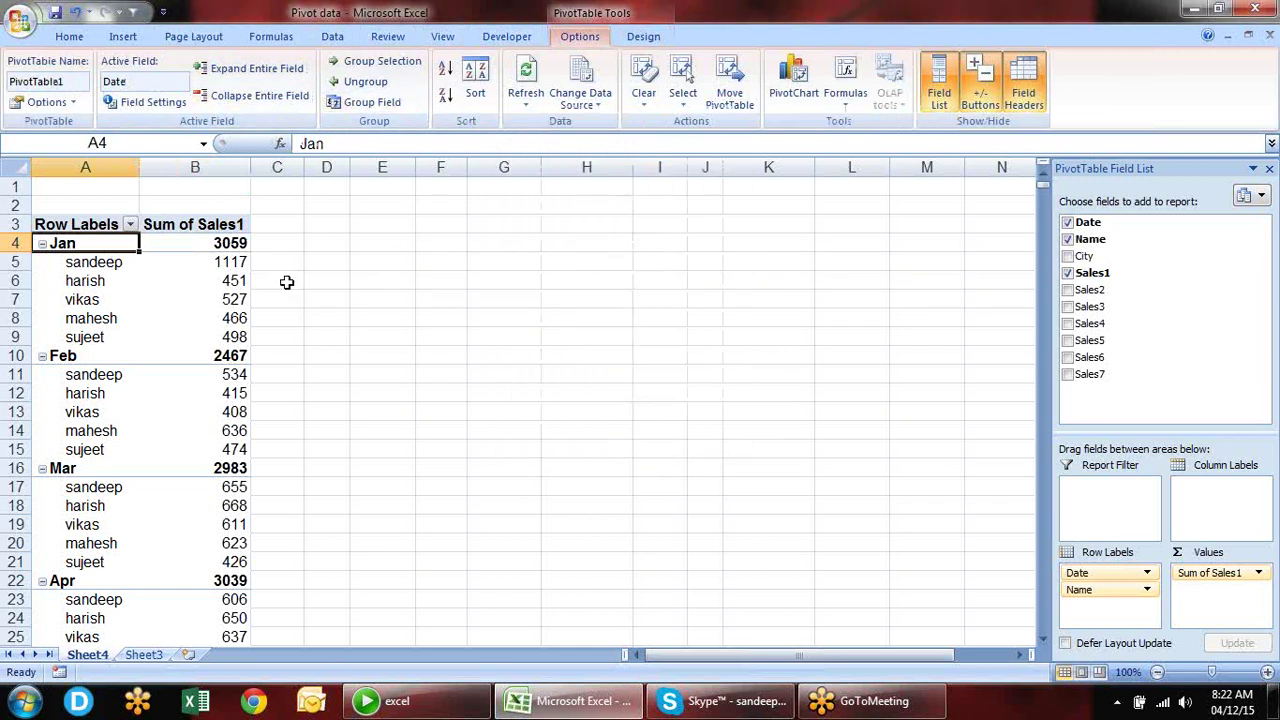
- Review the month groups and their subtotals from January down to the Grand Total row
key("Down")
key("Down")
key("Down")
key("Down")
key("Down")
key("Down")
key("Down")
key("Down")
key("Down")
key("Down")
key("Down")
key("Down")
key("Down")
key("Down")
key("Down")
key("Down")
key("Down")
key("Down")
key("Down")
key("Down")
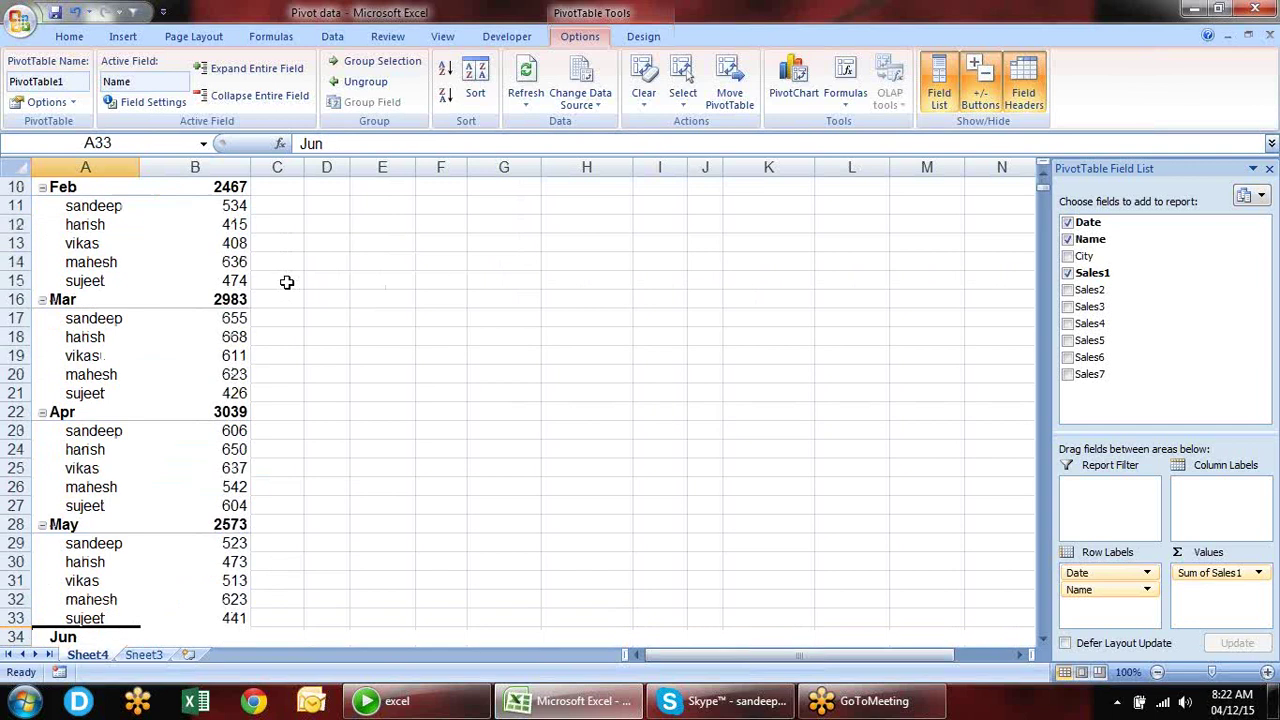
key("Down")
key("Down")
key("Down")
key("Down")
key("Down")
key("Down")
key("Down")
key("Down")
key("Down")
key("Down")
key("Down")
key("Down")
key("Down")
key("Down")
key("Down")
key("Down")
key("Down")
key("Down")
key("Down")
key("Down")
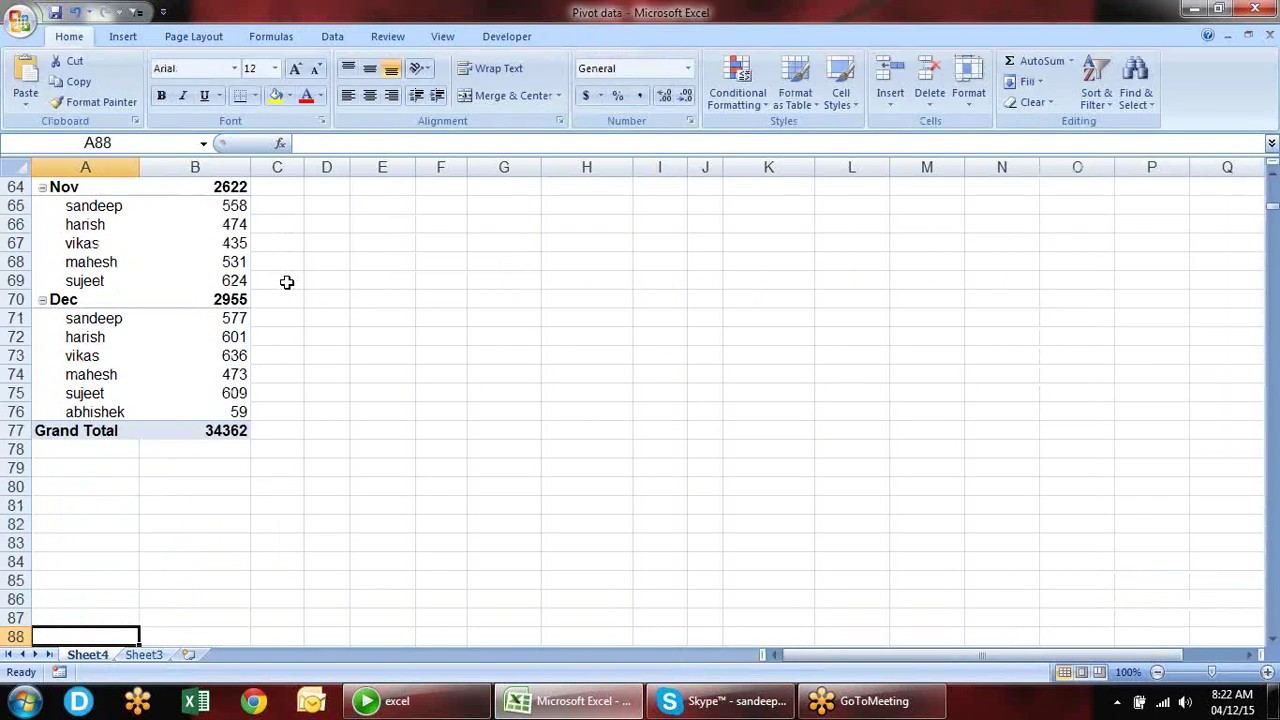
- Review the PivotTable's month groups from the Grand Total row back up to January
key("Up")
key("Up")
key("Up")
key("Up")
key("Up")
key("Up")
key("Up")
key("Up")
key("Up")
key("Up")
key("Up")
key("Up")
key("Up")
key("Up")
key("Up")
key("Up")
key("Up")
key("Up")
key("Up")
key("Up")
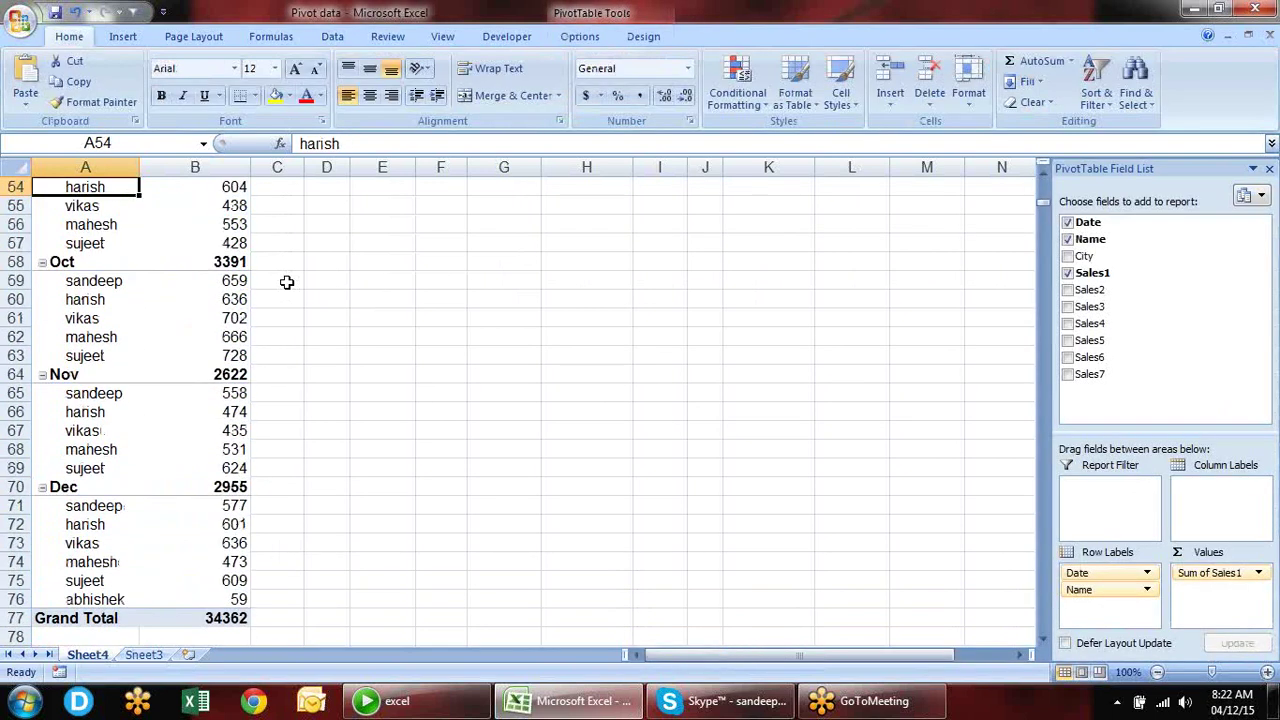
key("Up")
key("Up")
key("Up")
key("Up")
key("Up")
key("Up")
key("Up")
key("Up")
key("Up")
key("Up")
key("Up")
key("Up")
key("Up")
key("Up")
key("Up")
key("Up")
key("Up")
key("Up")
key("Up")
key("Up")
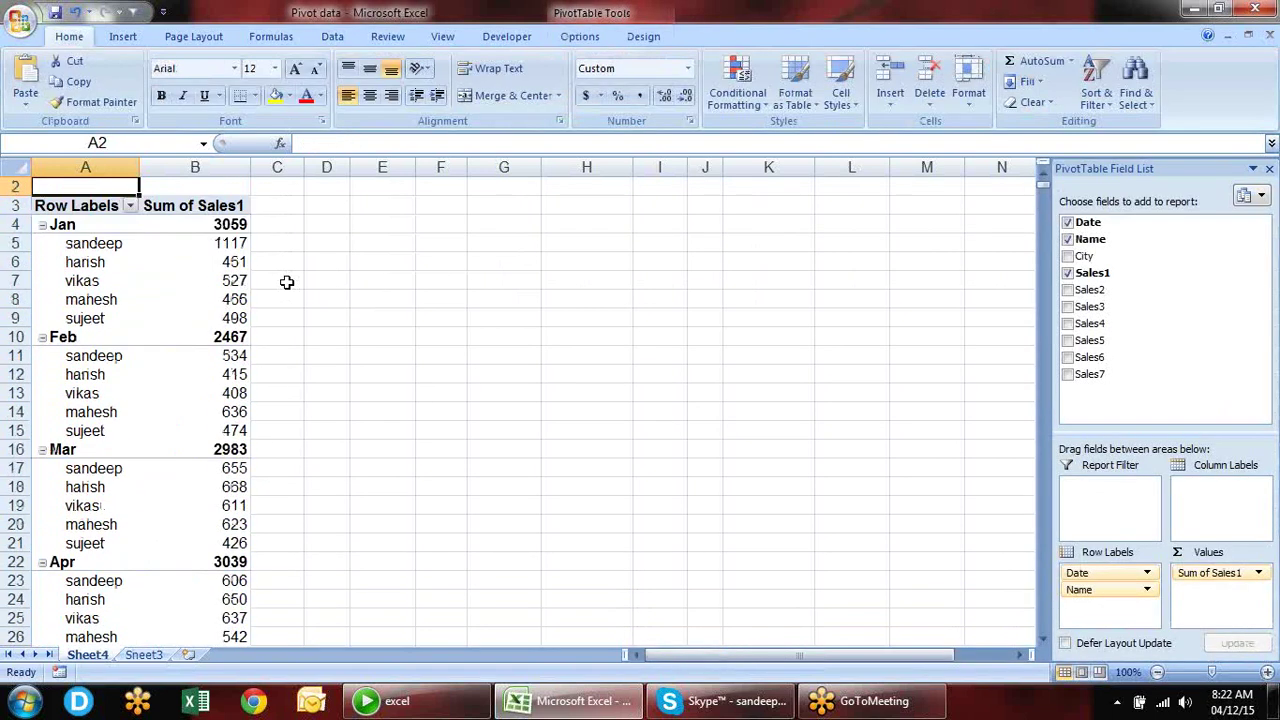
key("Up")
key("Down")
key("Down")
key("Down")
key("Down")
key("Down")
key("Down")
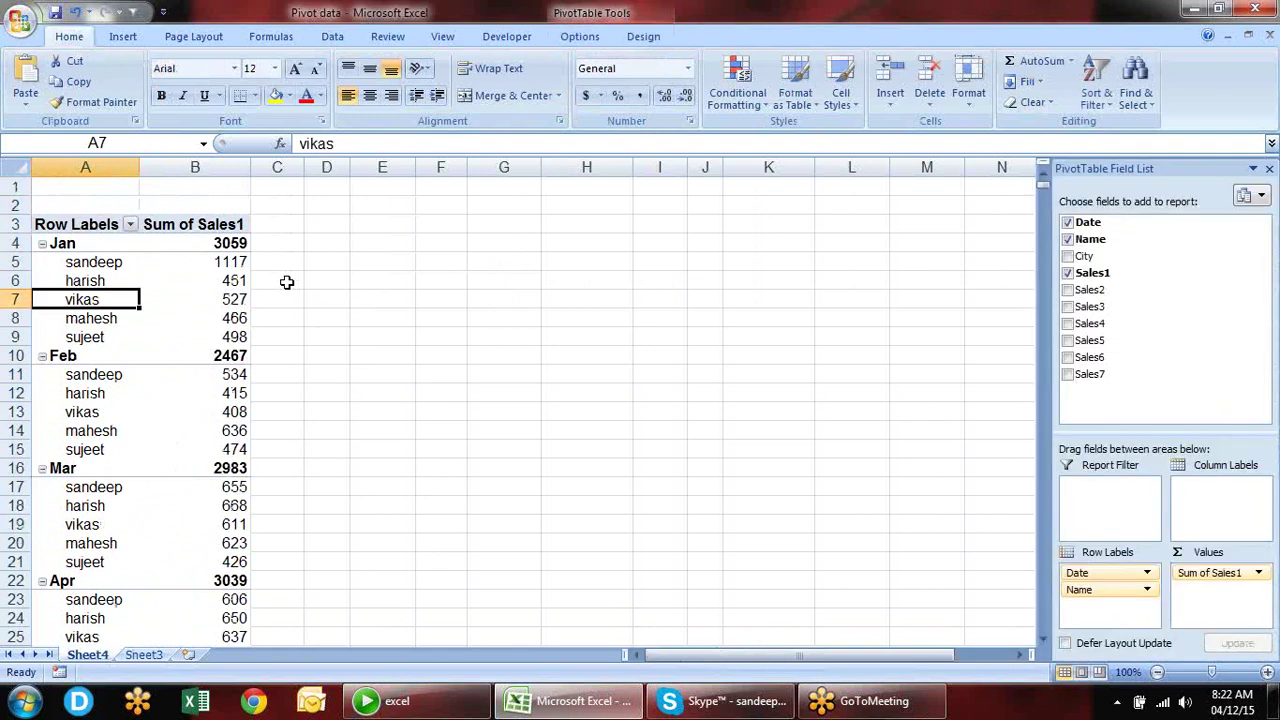
key("Up")
key("Up")
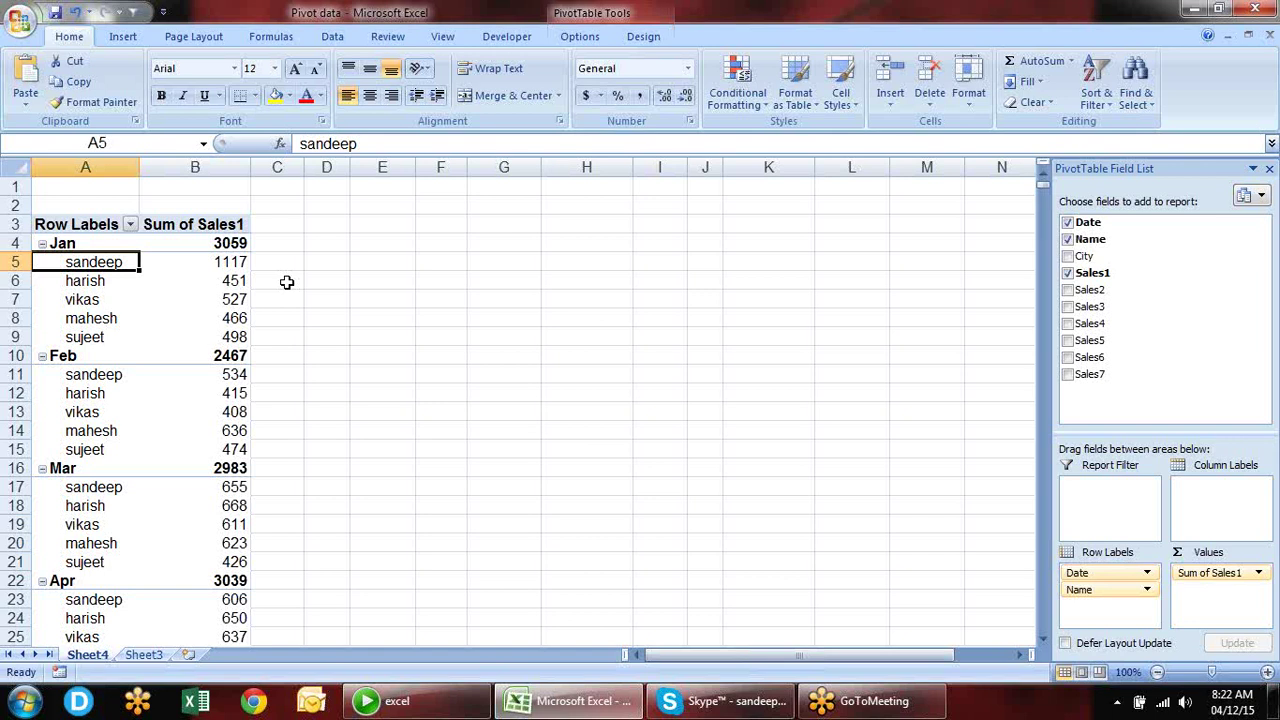
- Group the PivotTable's Date field by both months and years
left_click(498, 36)
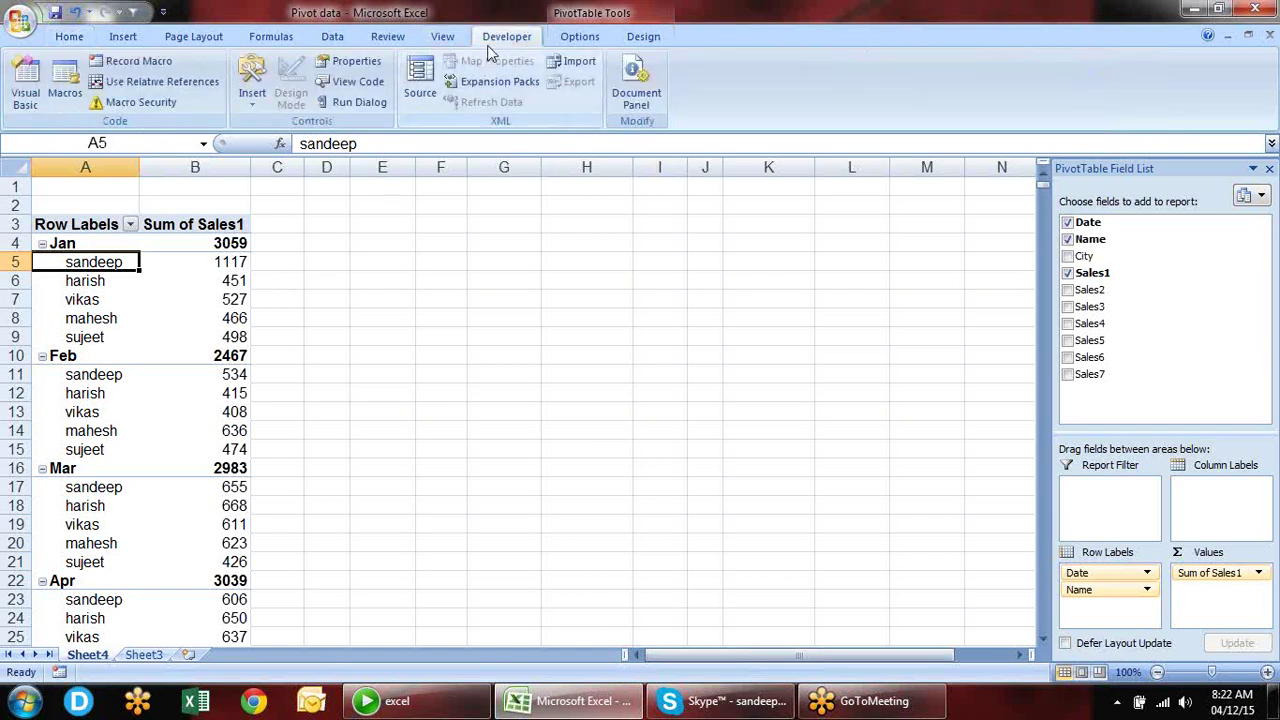
left_click(580, 37)
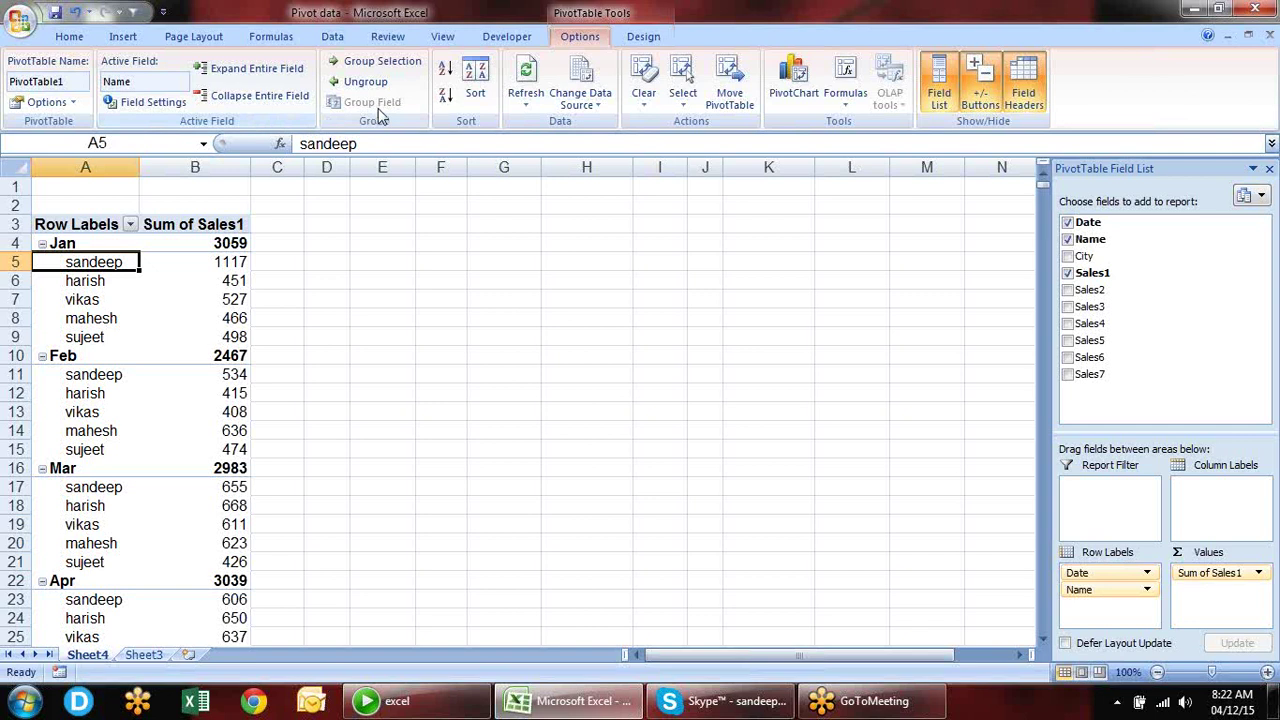
left_click(60, 244)
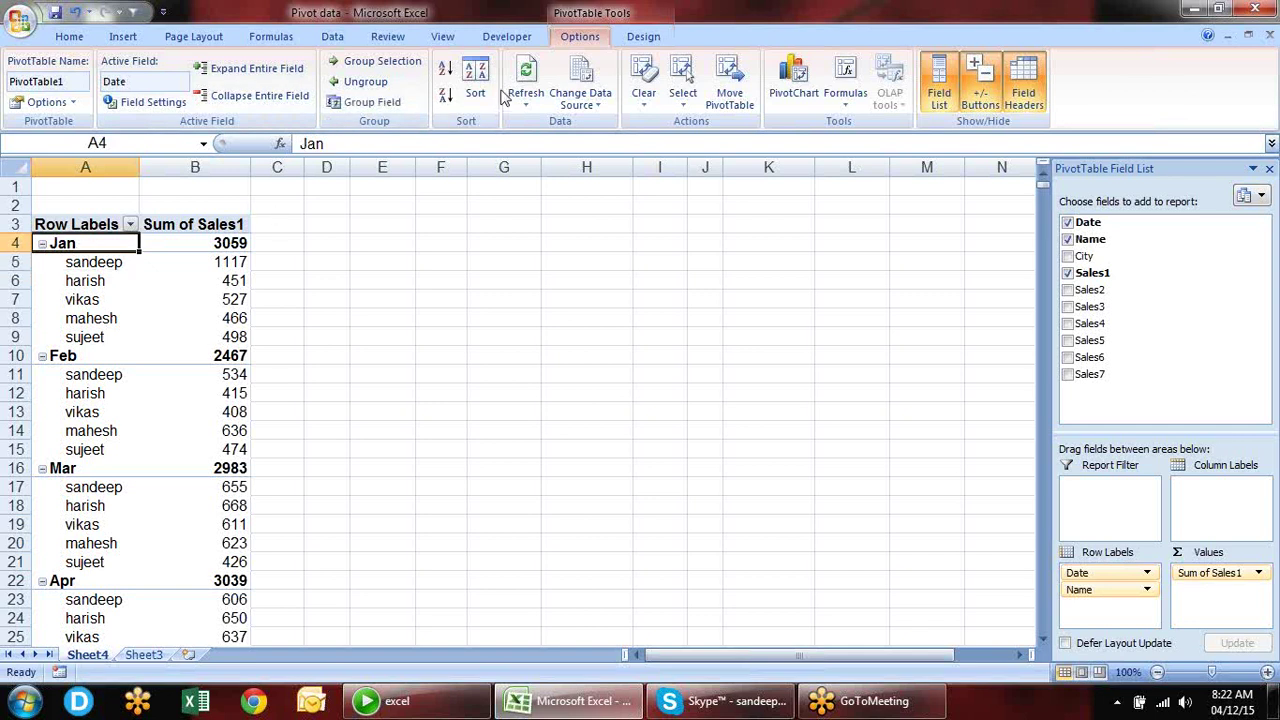
left_click(373, 103)
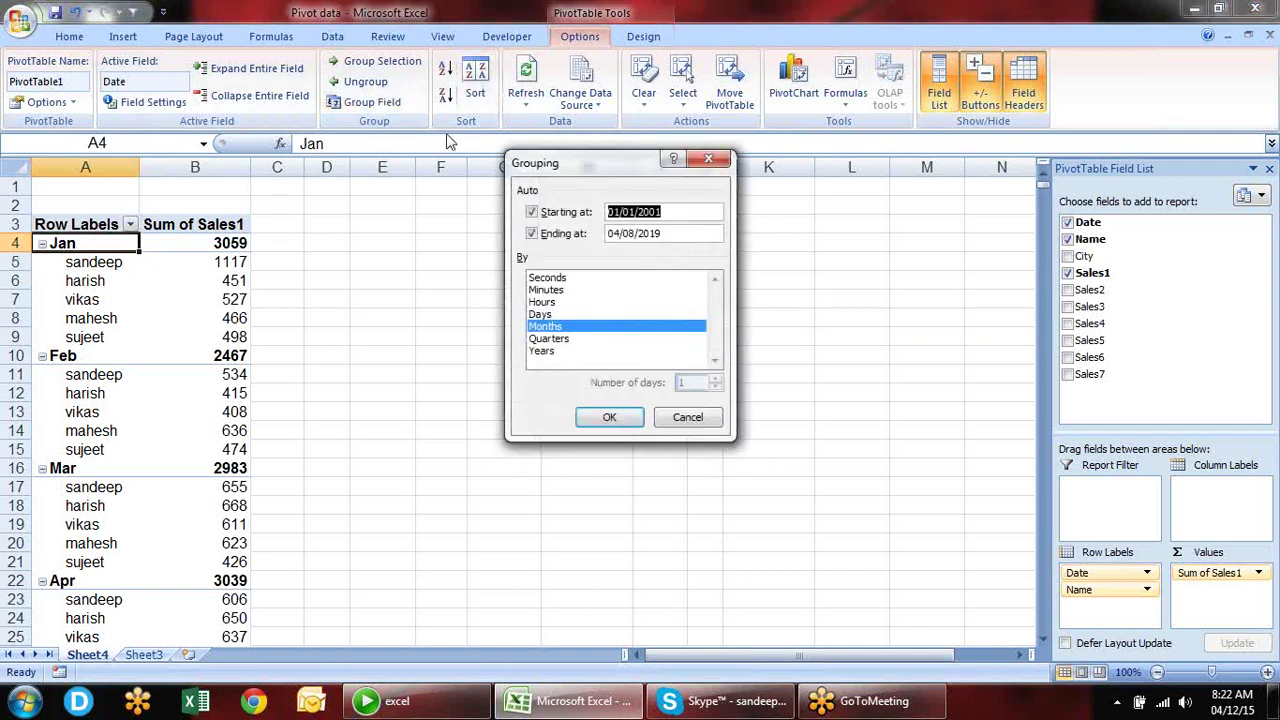
left_click(542, 351)
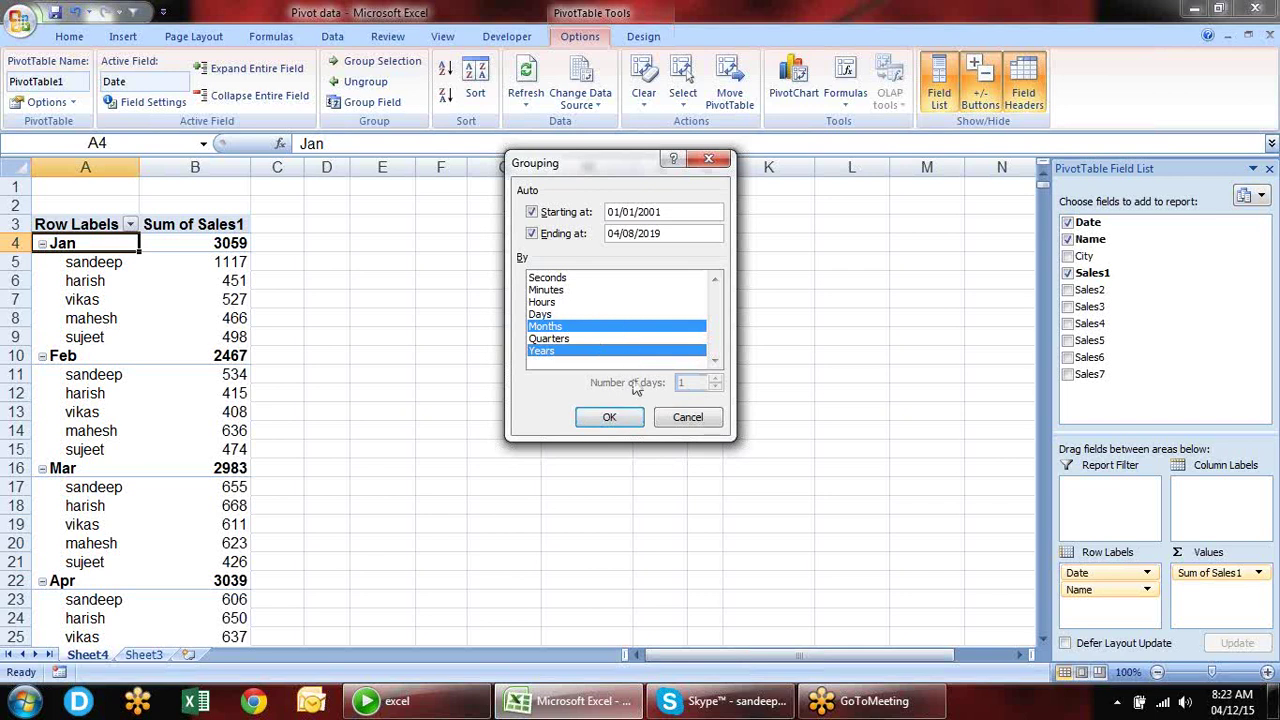
left_click(609, 417)
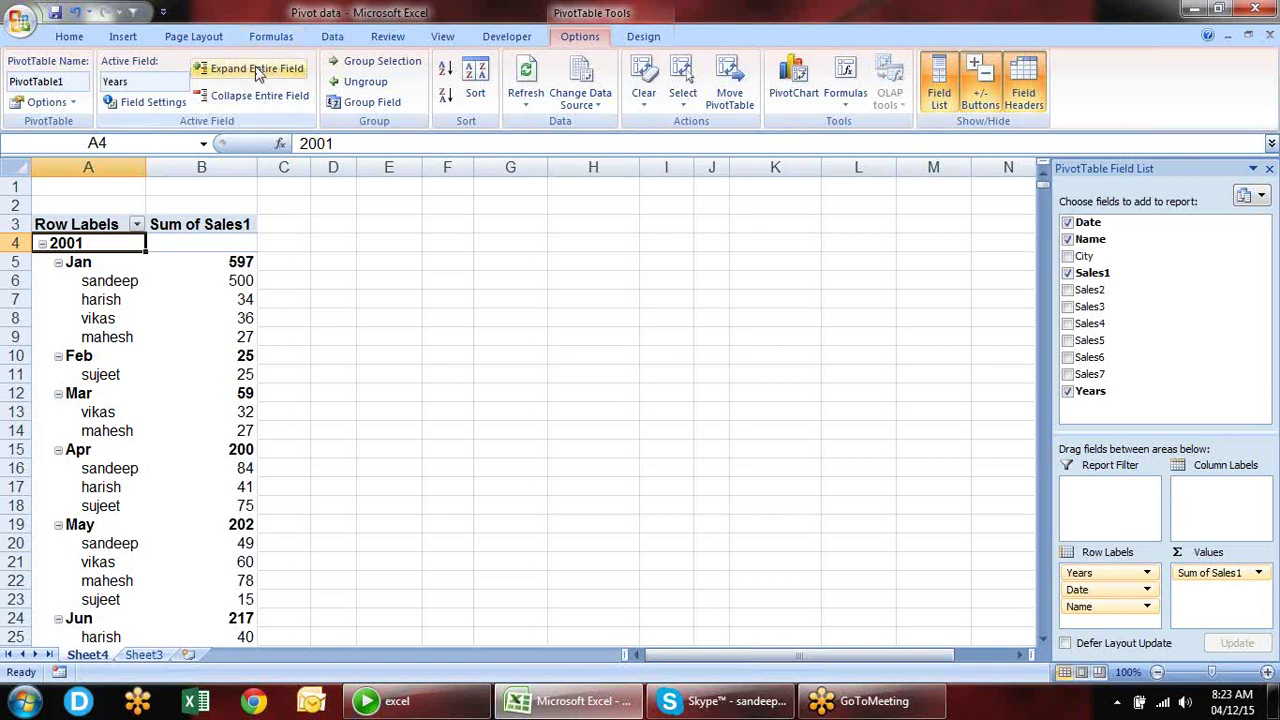
- Collapse the PivotTable to years, and expand 2001 and 2002 to show their months with the names hidden
left_click(240, 96)
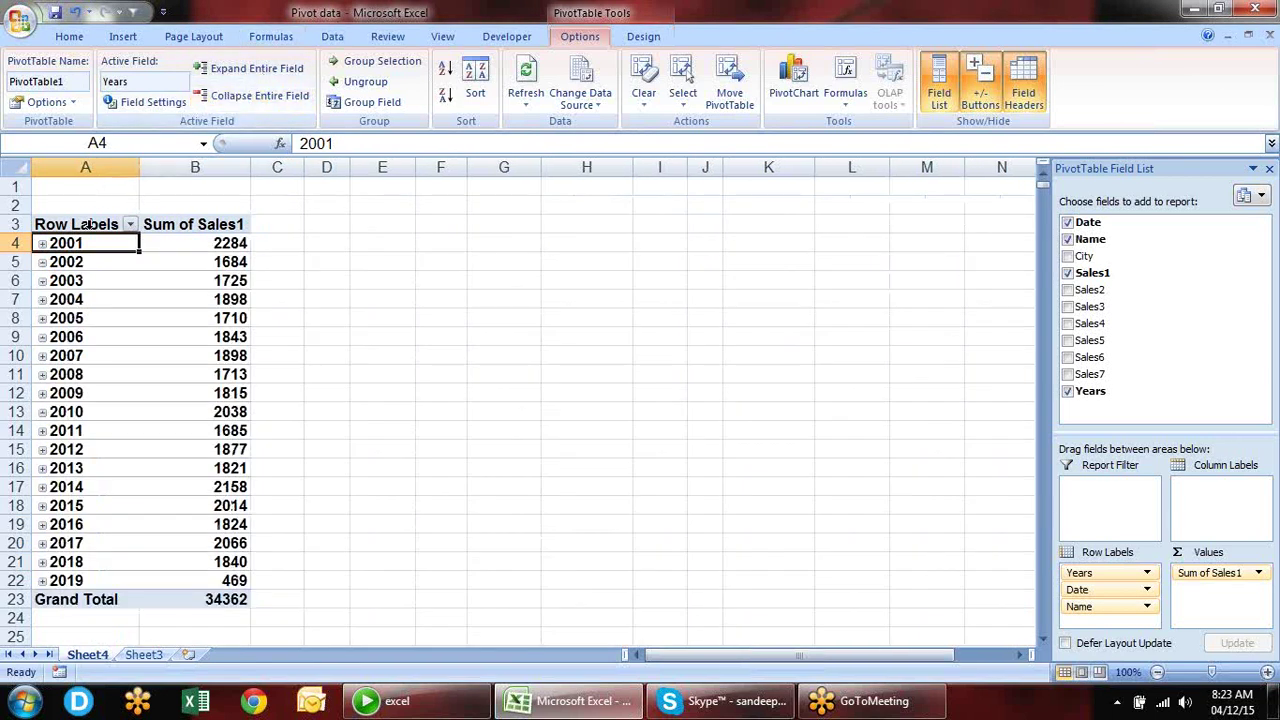
left_click(42, 244)
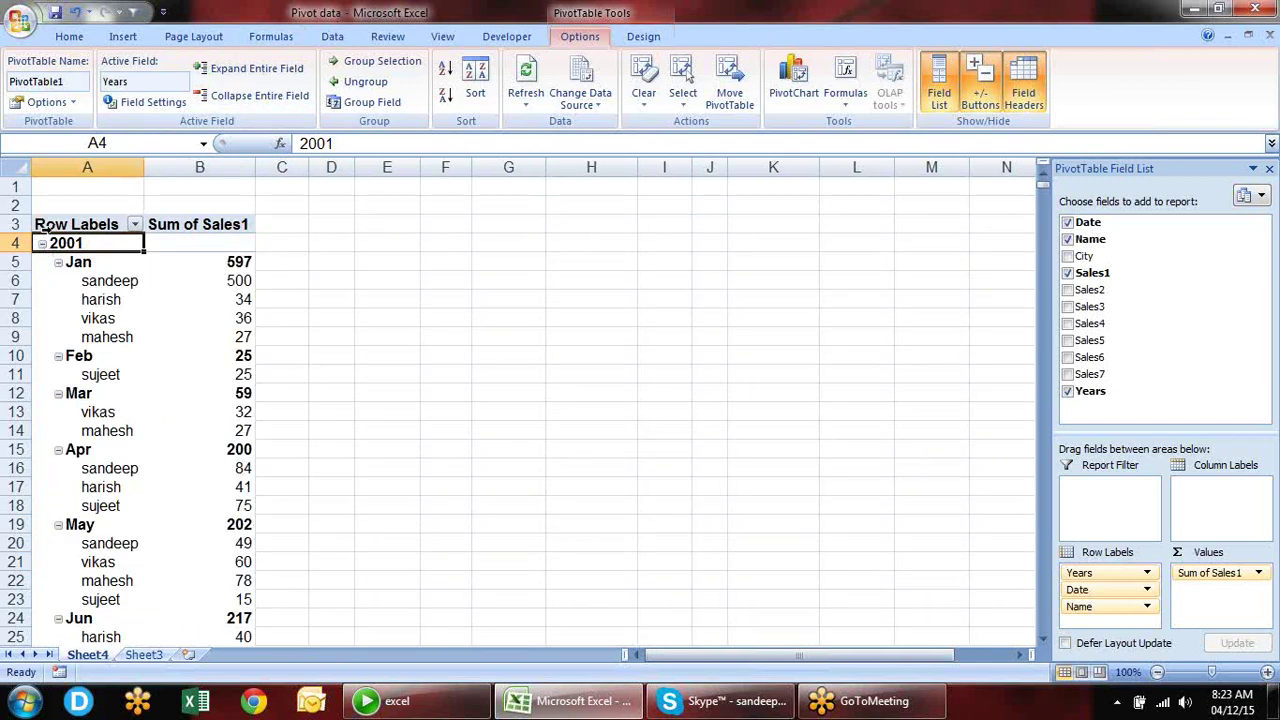
left_click(72, 266)
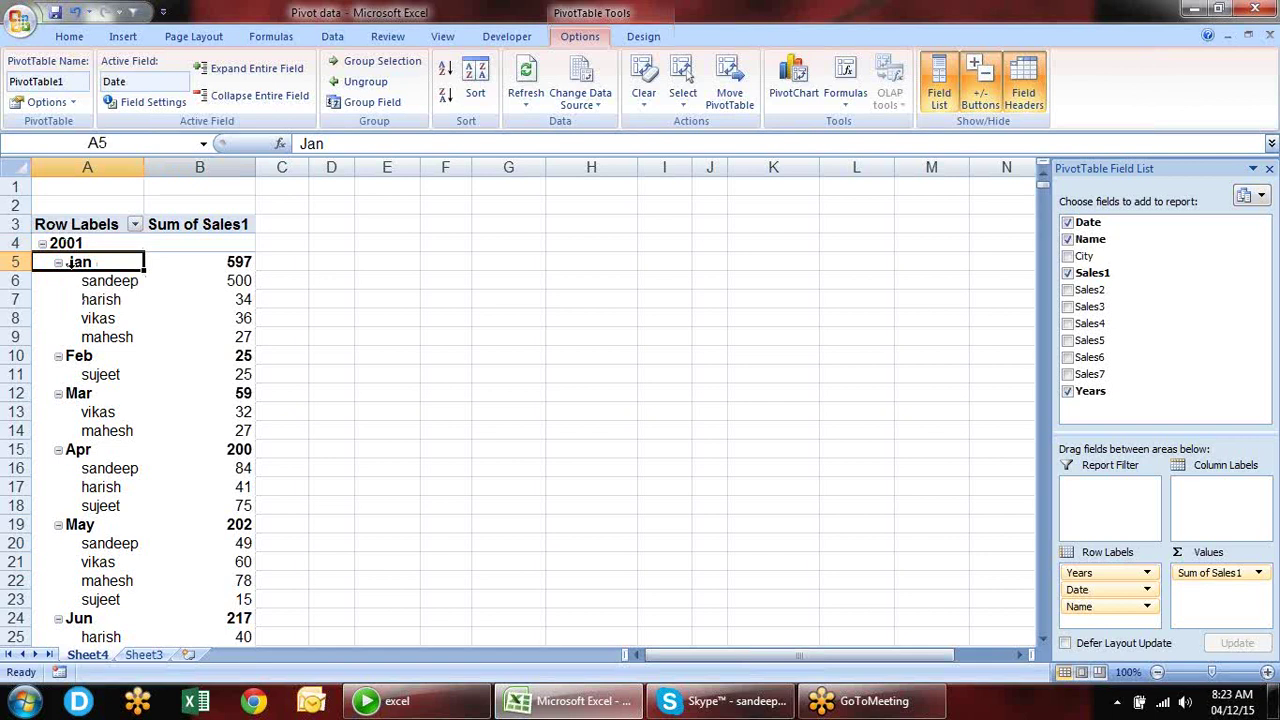
right_click(210, 100)
left_click(212, 96)
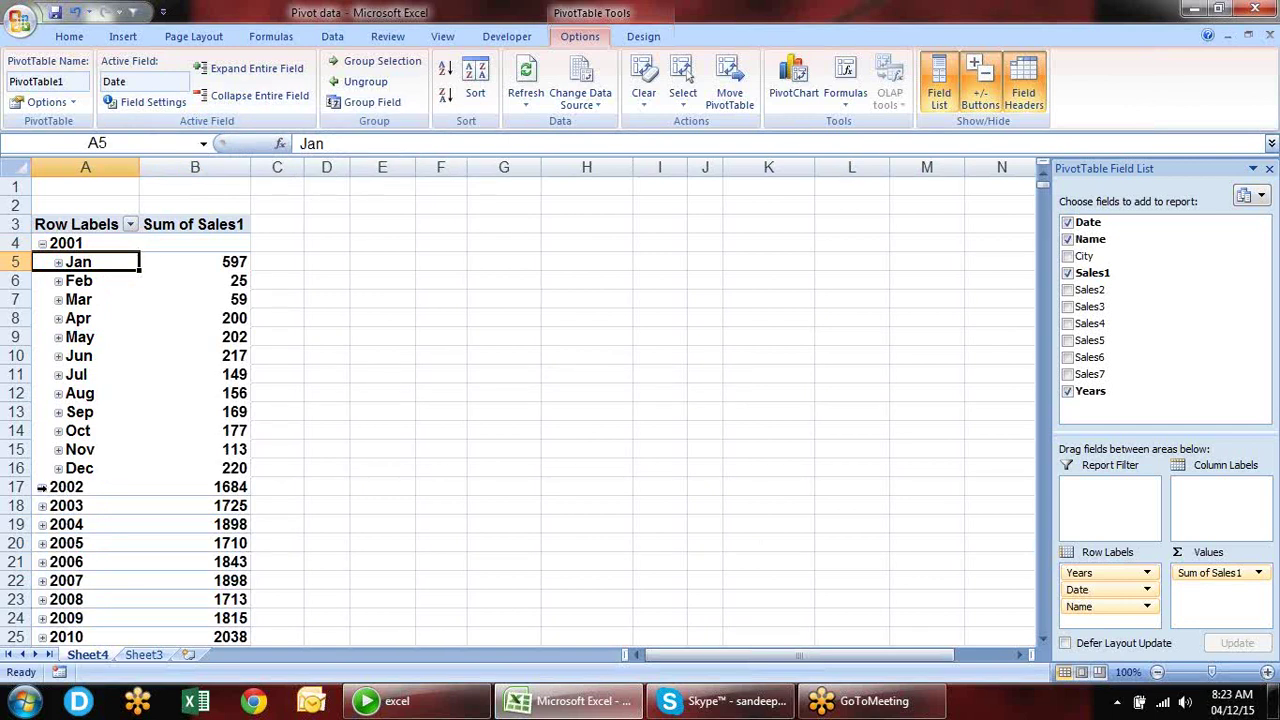
left_click(42, 487)
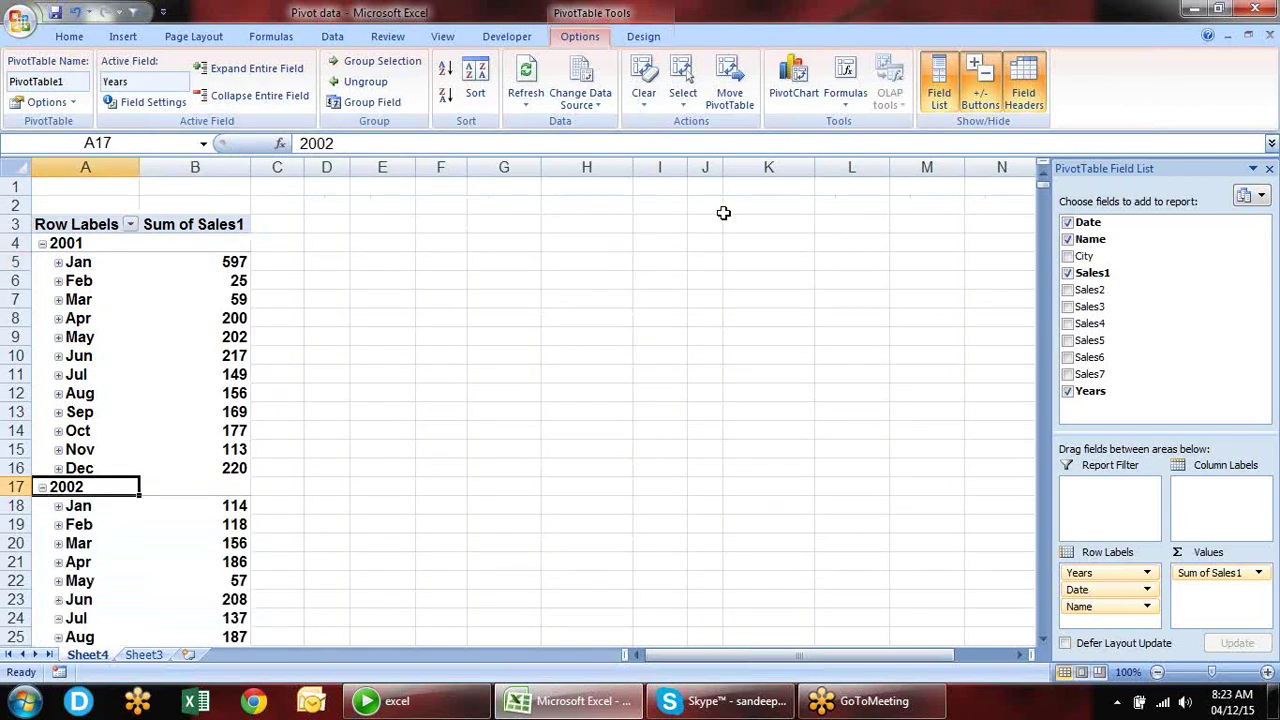
- Review the monthly Sales1 figures for 2001 and 2002 and the collapsed years below them
key("Down")
key("Down")
key("Down")
key("Down")
key("Down")
key("Down")
key("Down")
key("Down")
key("Down")
key("Down")
key("Down")
key("Down")
key("Down")
key("Down")
key("Down")
key("Down")
key("Down")
key("Down")
key("Down")
key("Down")
key("Down")
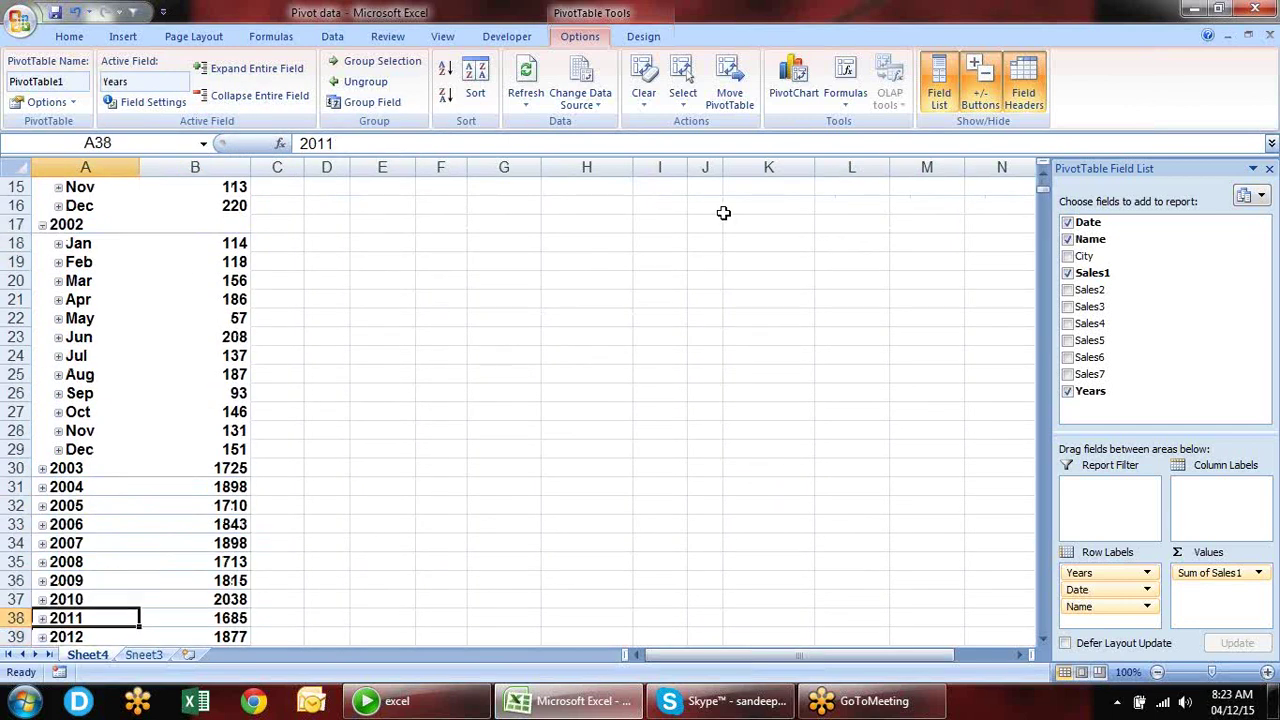
key("Up")
key("Up")
key("Up")
key("Up")
key("Up")
key("Up")
key("Up")
key("Up")
key("Up")
key("Up")
key("Up")
key("Up")
key("Up")
key("Up")
key("Up")
key("Up")
key("Up")
key("Up")
key("Up")
key("Up")
key("Up")
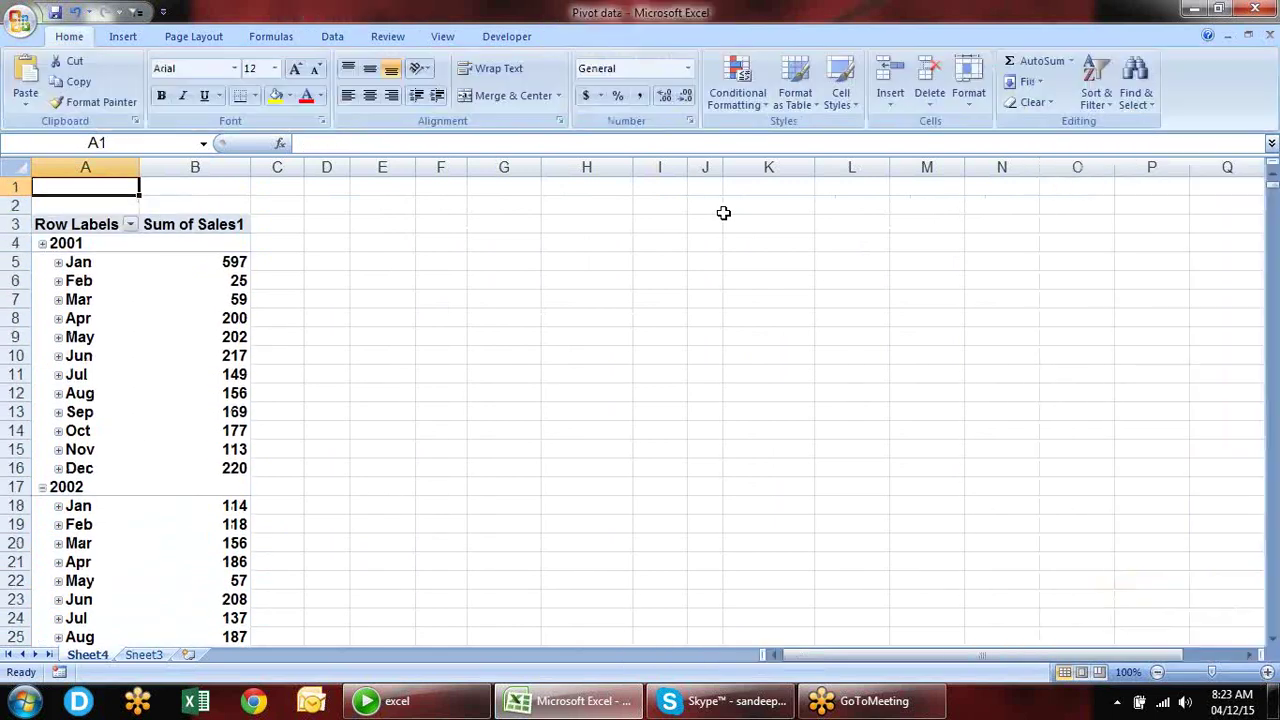
key("Down")
key("Down")
key("Down")
key("Down")
key("Down")
key("Down")
key("Down")
key("Down")
key("Down")
key("Down")
key("Down")
key("Down")
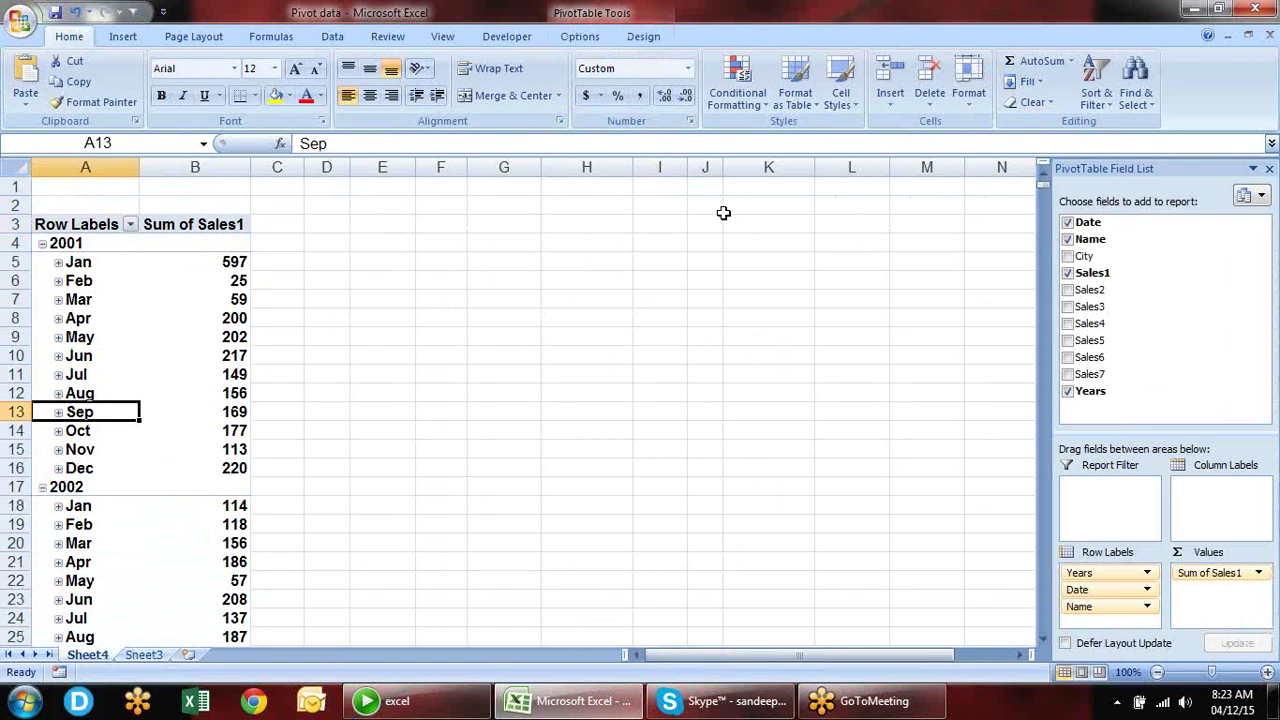
key("Up")
key("Up")
key("Up")
key("Up")
key("Up")
key("Up")
key("Up")
key("Up")
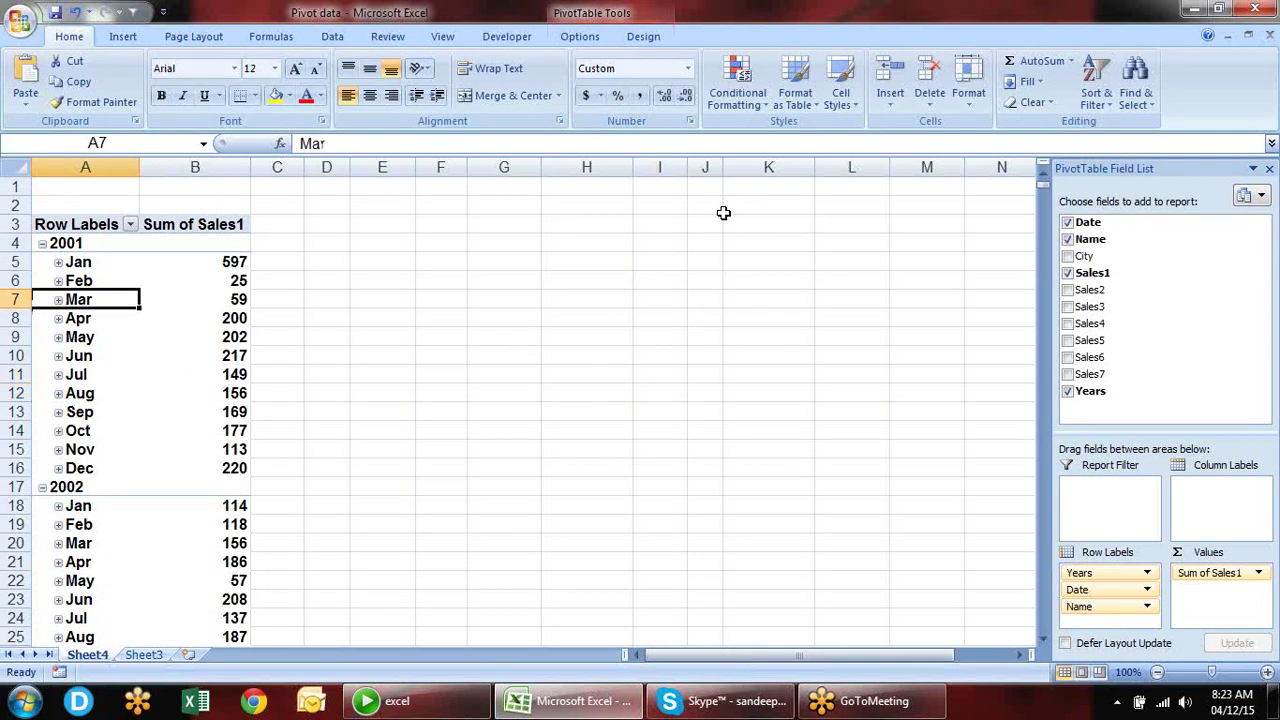
- Regroup the Date field by quarters and years instead of months, and collapse all quarters to hide the names
left_click(638, 44)
left_click(582, 37)
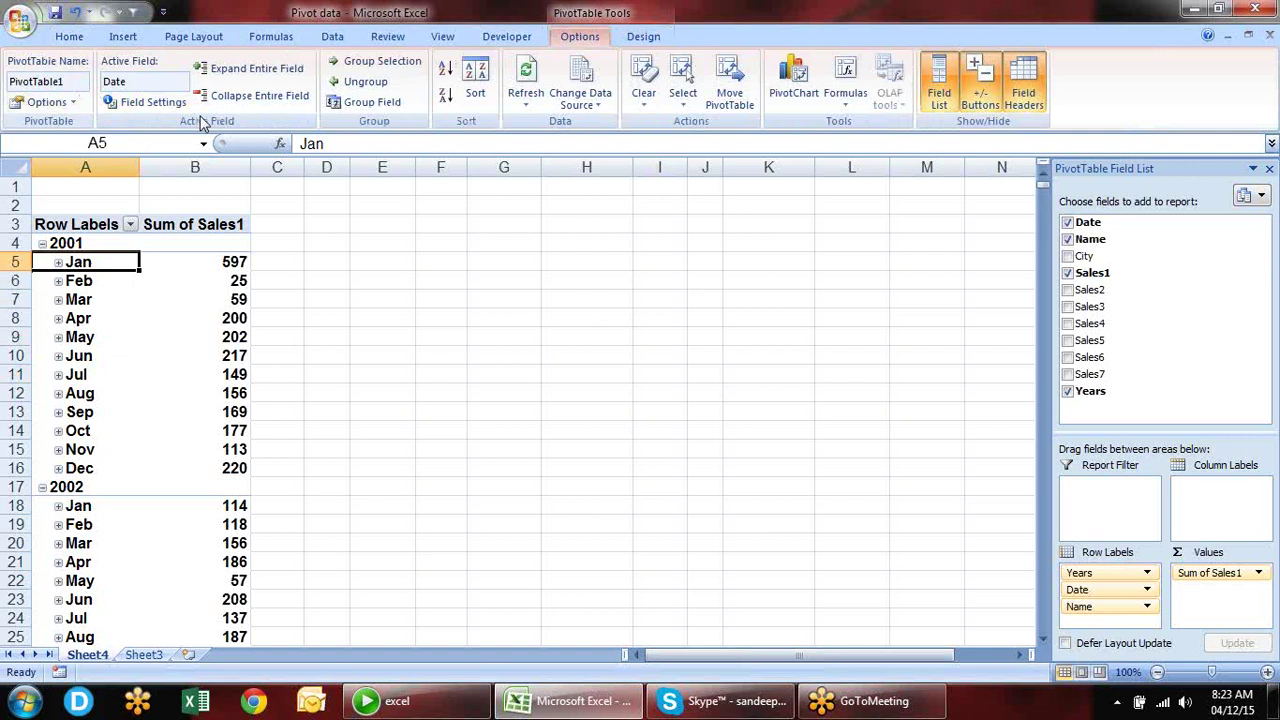
left_click(368, 102)
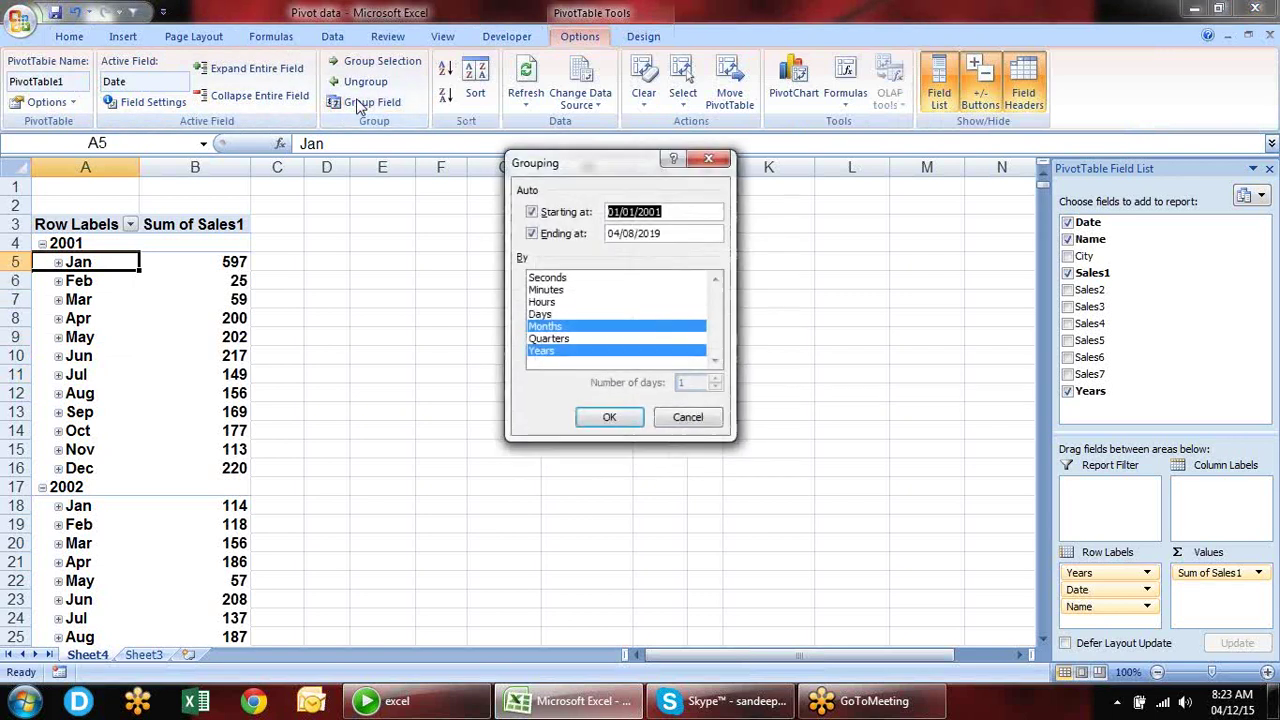
left_click(577, 329)
left_click(568, 338)
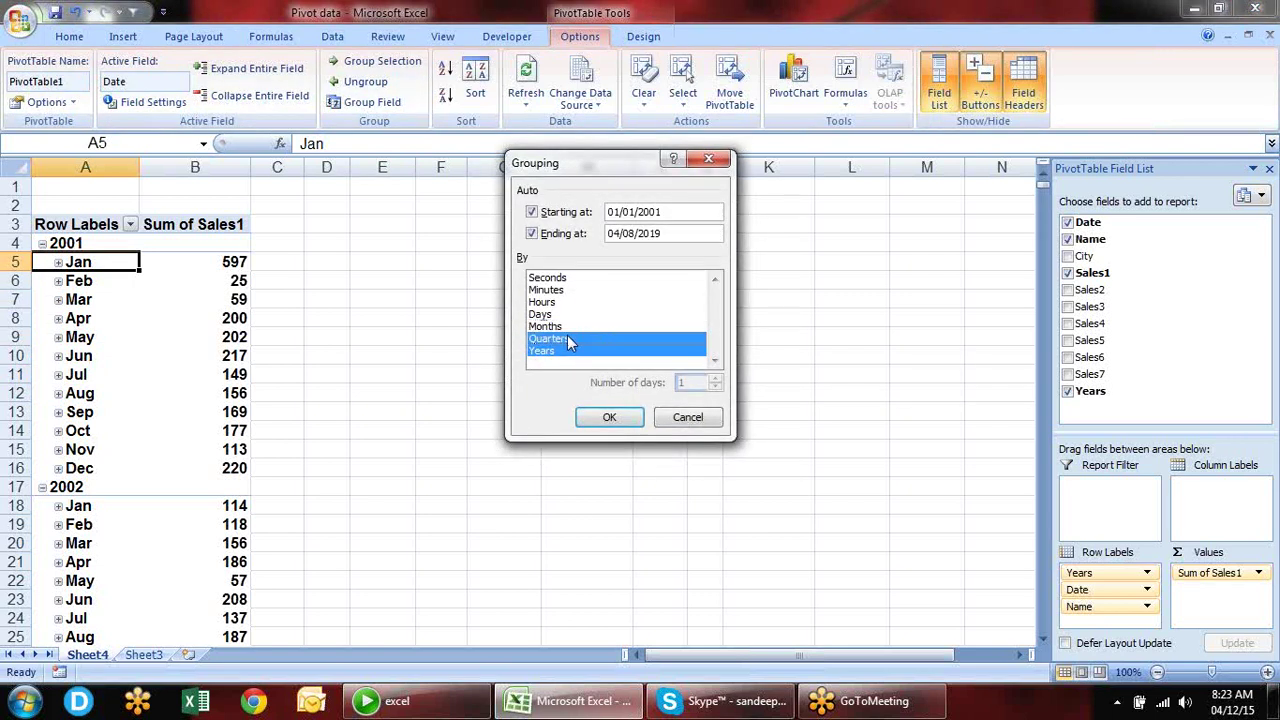
left_click(610, 418)
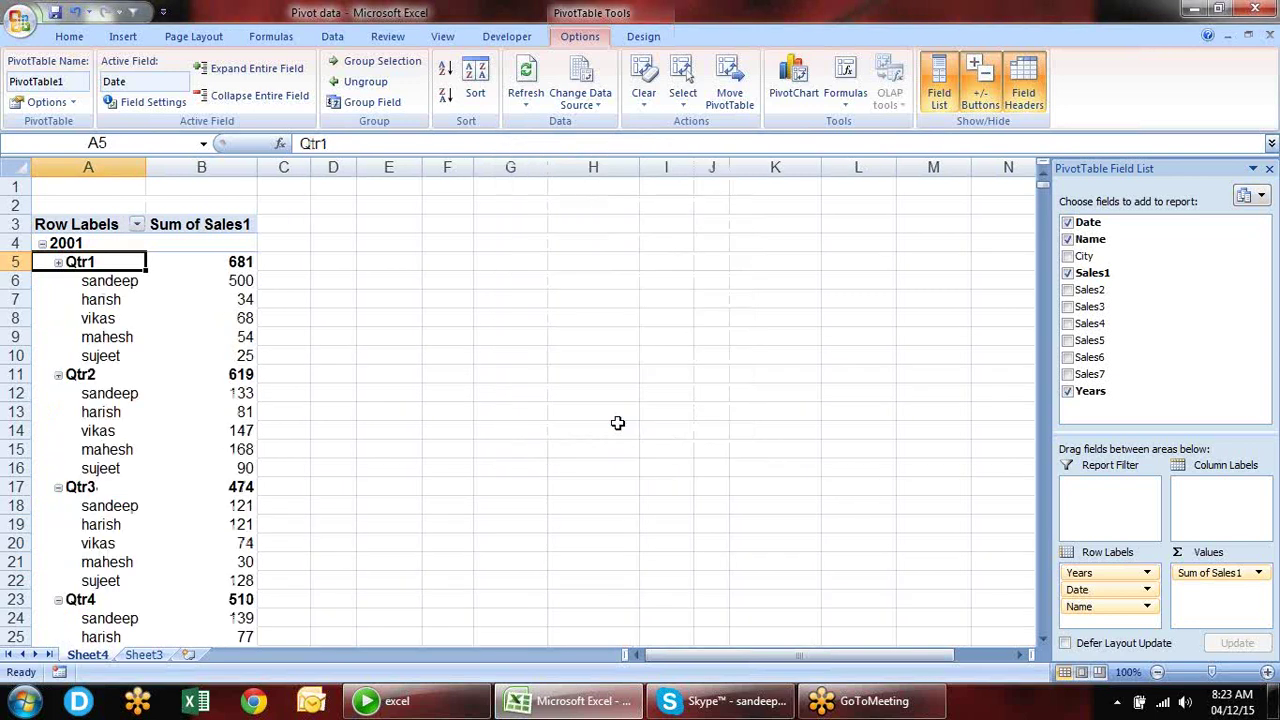
left_click(201, 95)
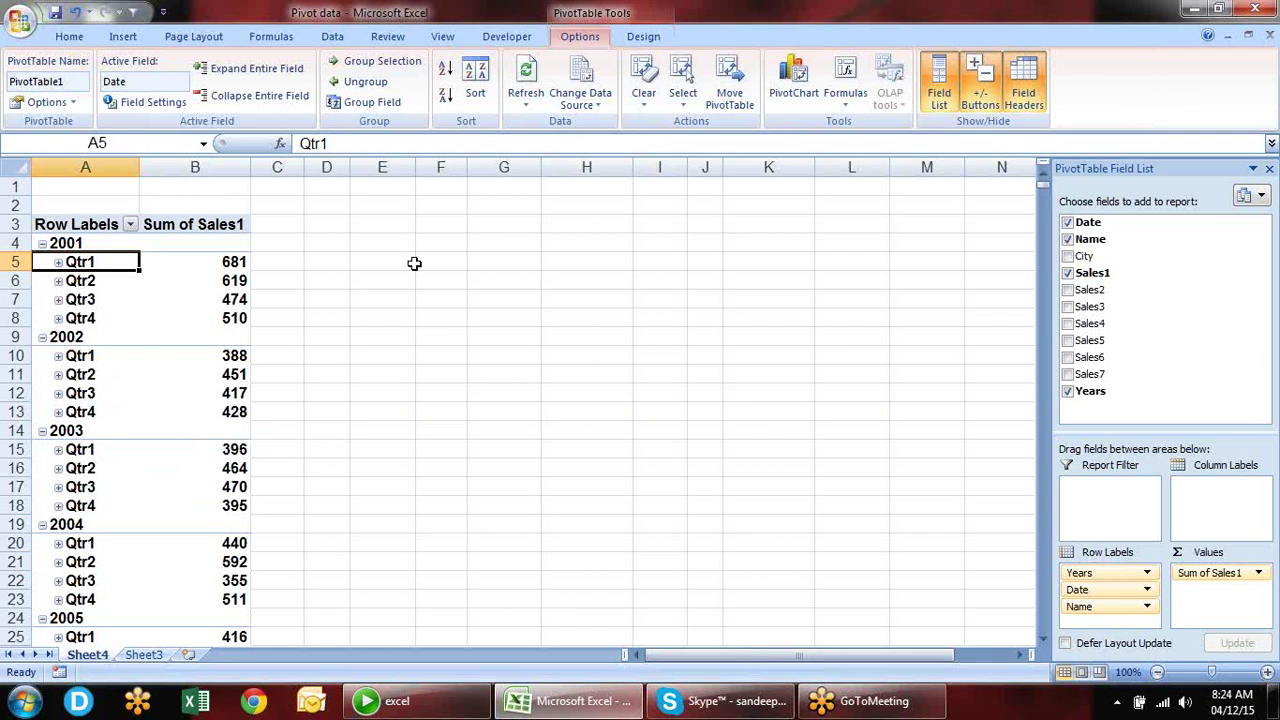
- Check the Date field's grouping settings without changing them, and remove Date from the PivotTable's row labels
left_click(342, 108)
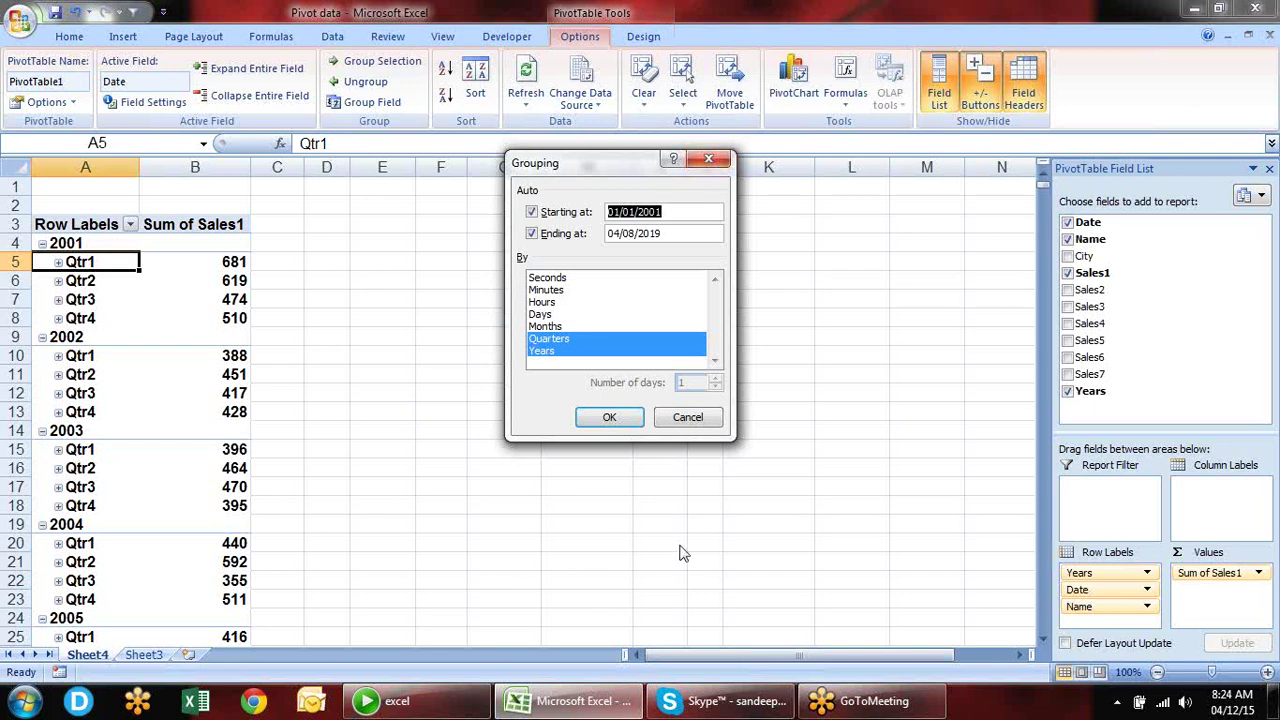
left_click(706, 418)
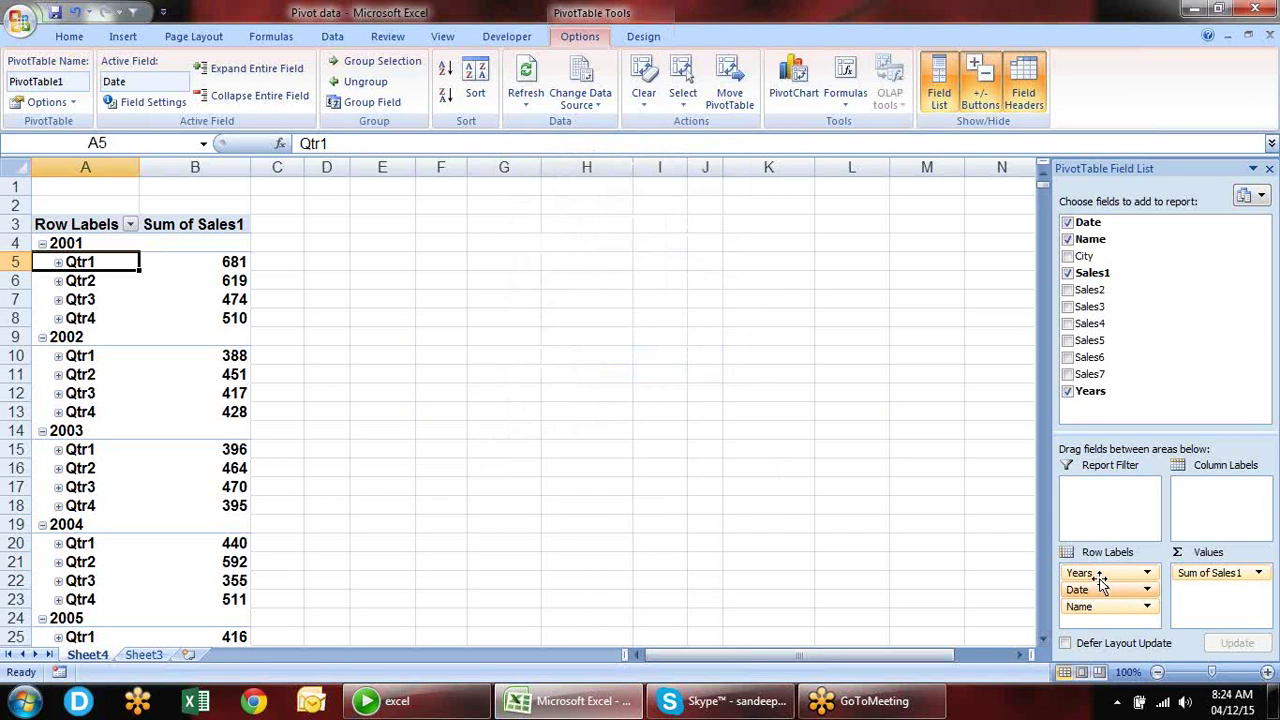
left_click_drag(1110, 590, 966, 580)
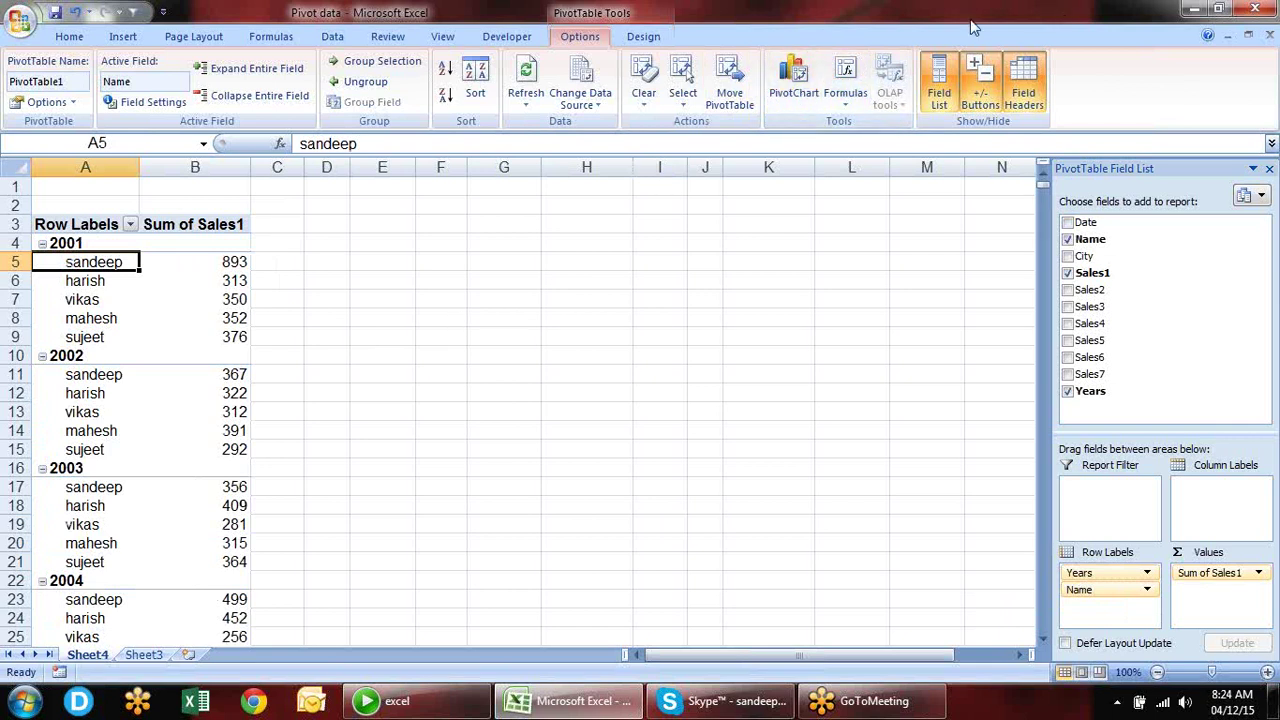
- Insert a clustered column PivotChart of Sales1 by year and name, and widen it slightly
left_click(800, 80)
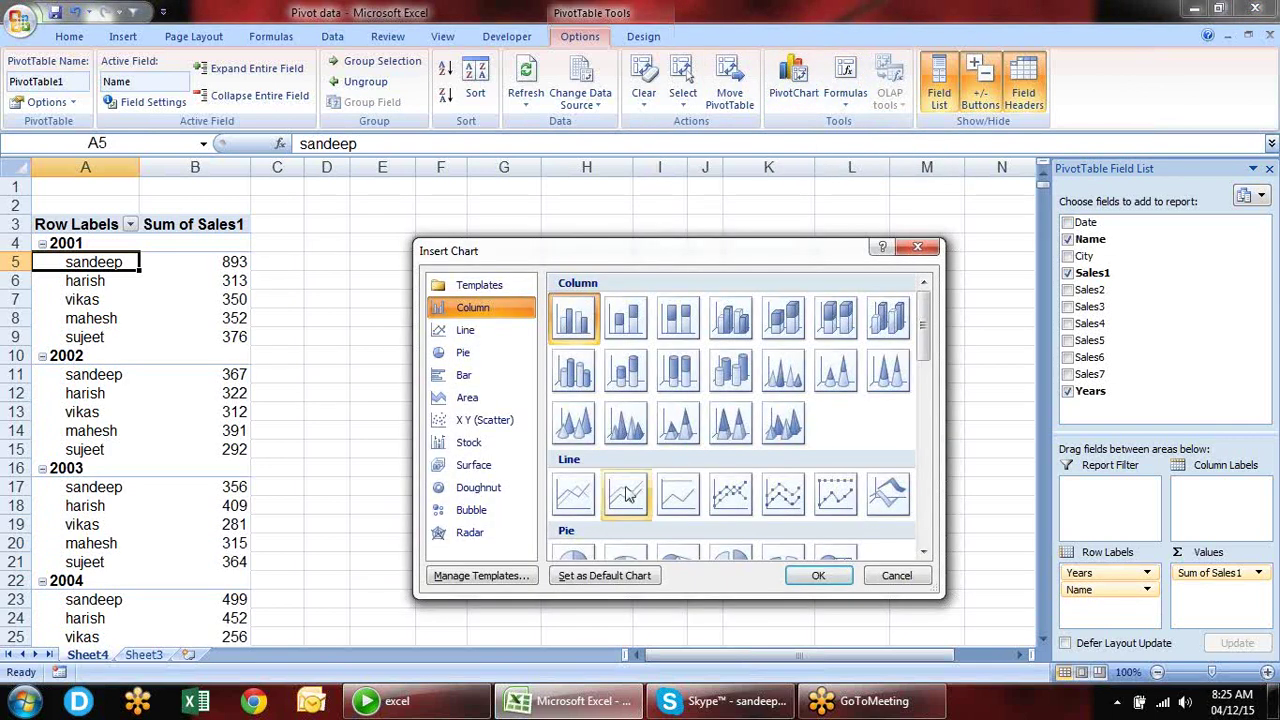
left_click(814, 577)
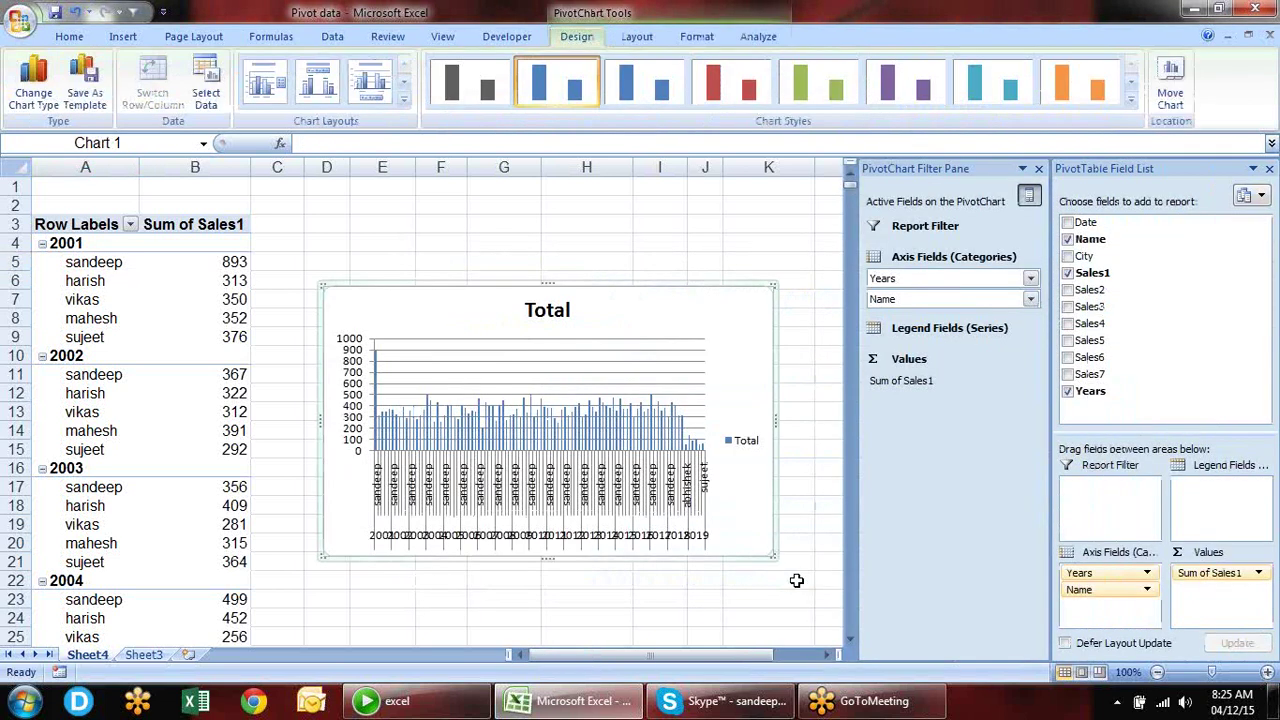
left_click_drag(776, 419, 829, 419)
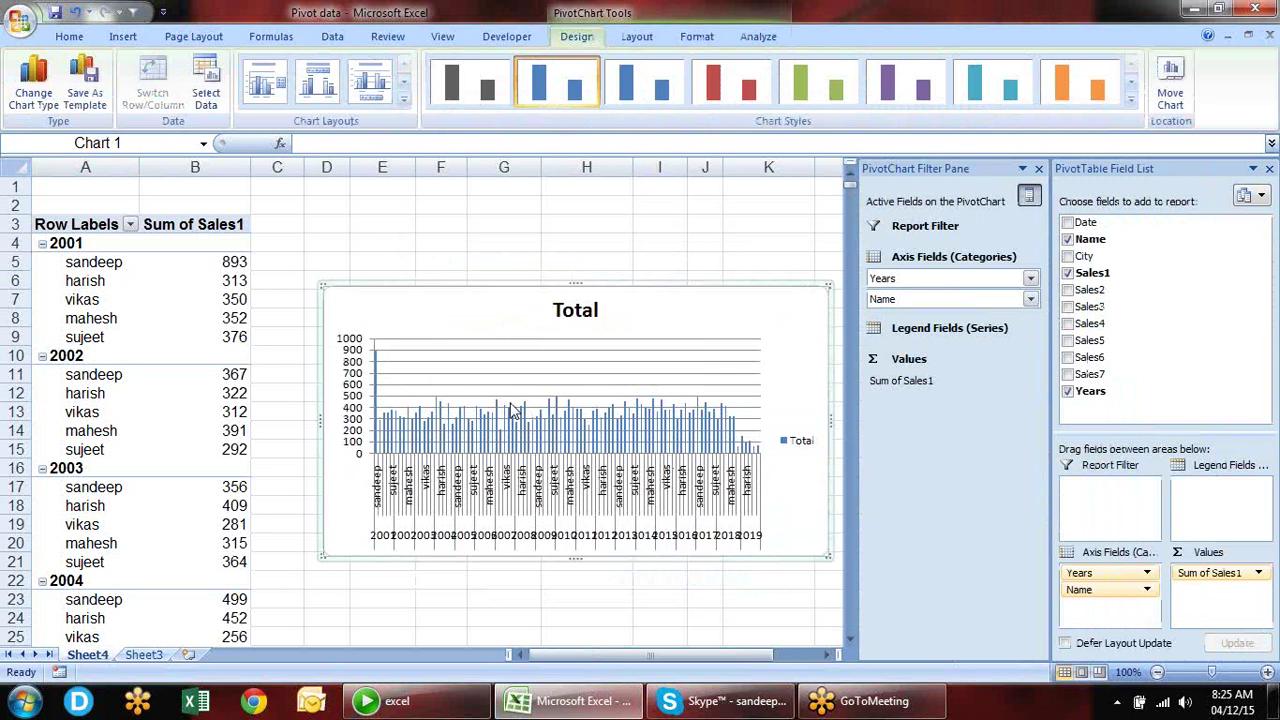
- Remove the Name field from the row labels to chart Sales1 by year only, and delete the PivotChart
left_click(86, 282)
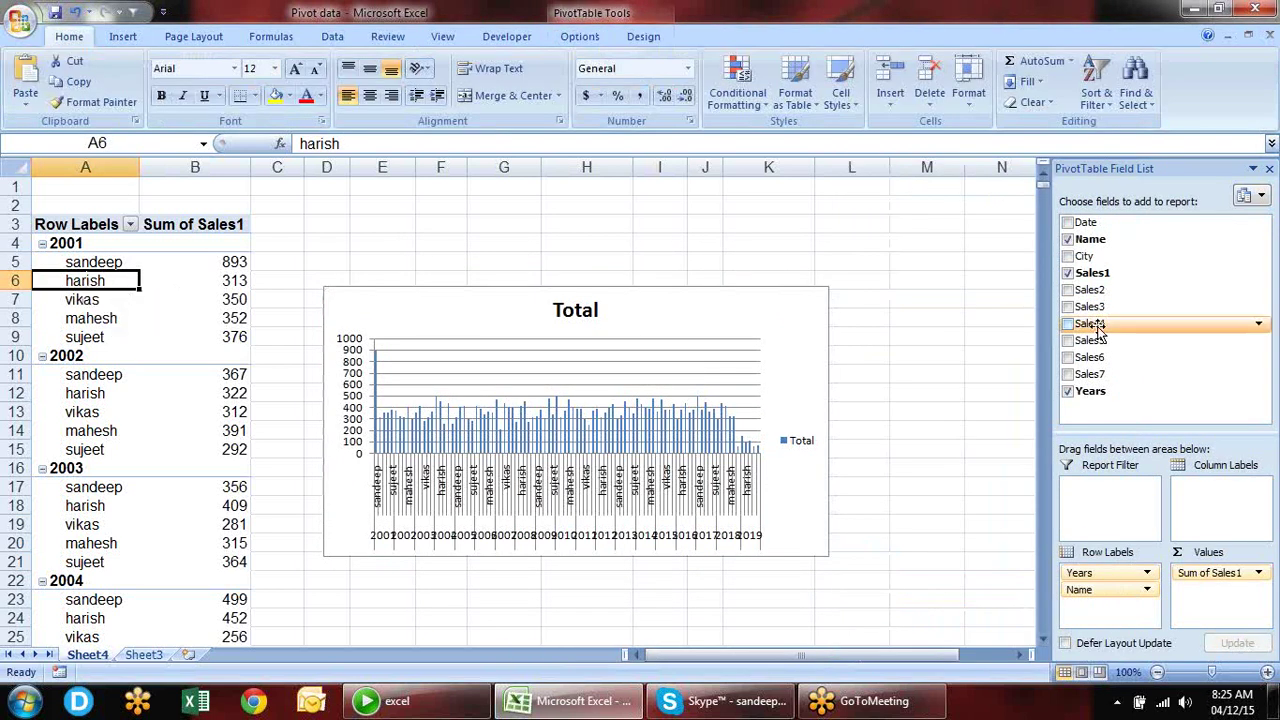
left_click_drag(1080, 590, 954, 430)
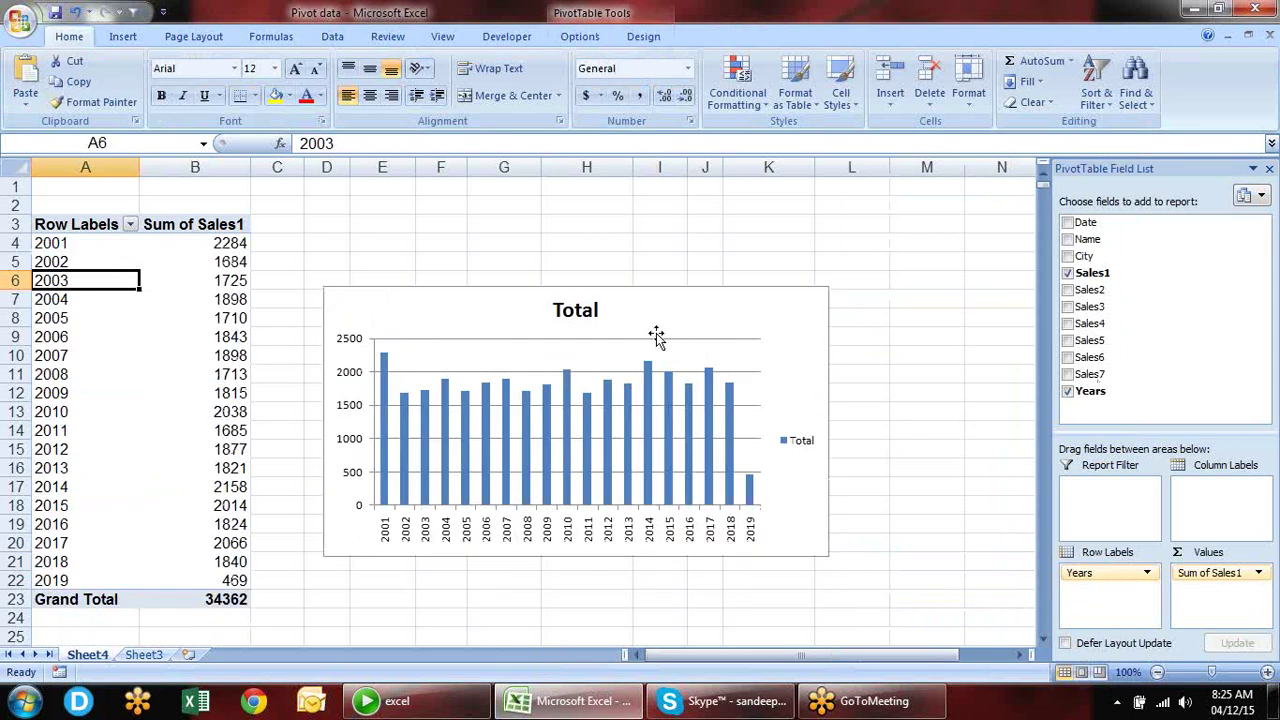
left_click(792, 300)
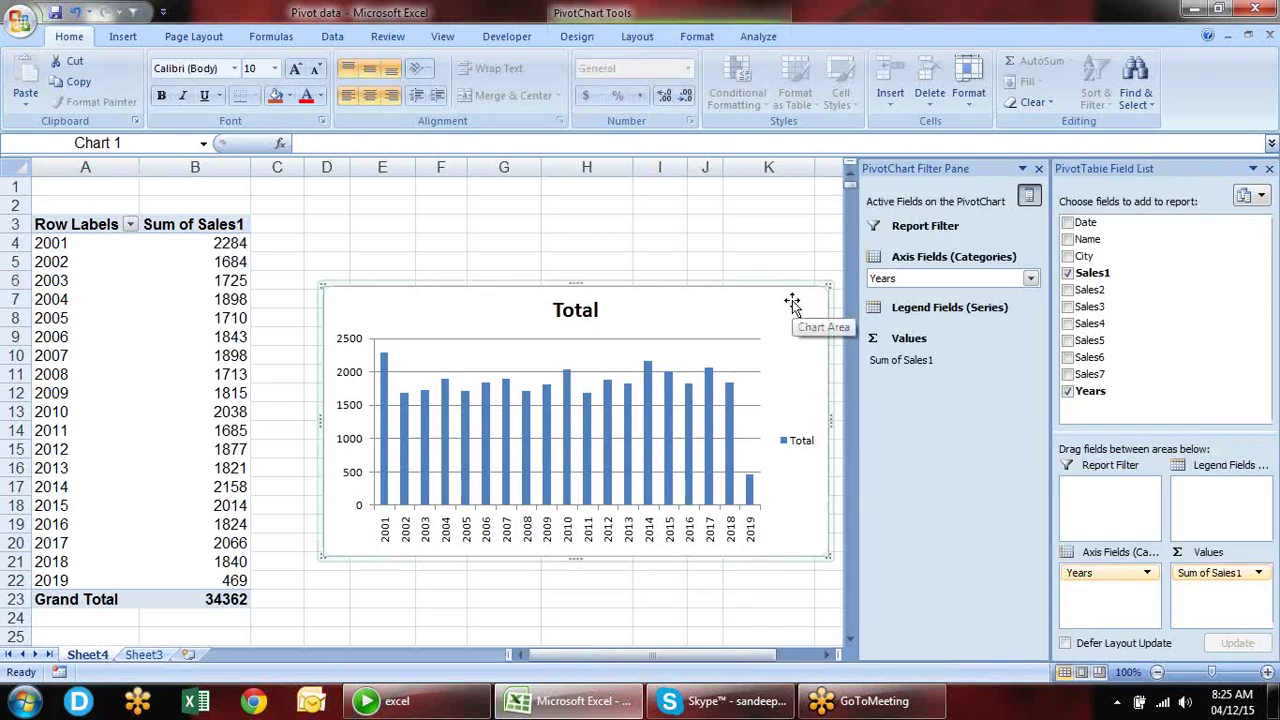
key("Delete")
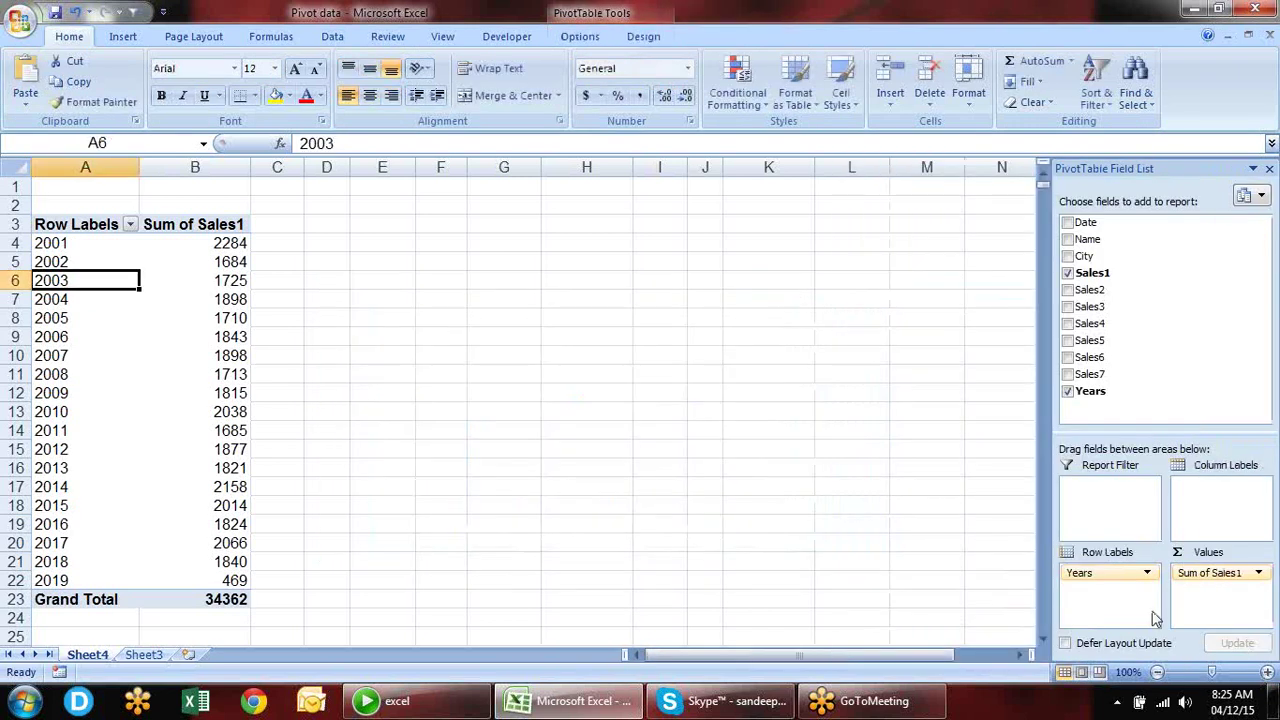
- Replace the Years field with Name in the PivotTable's row labels
left_click_drag(1126, 574, 758, 434)
left_click_drag(1087, 239, 1100, 582)
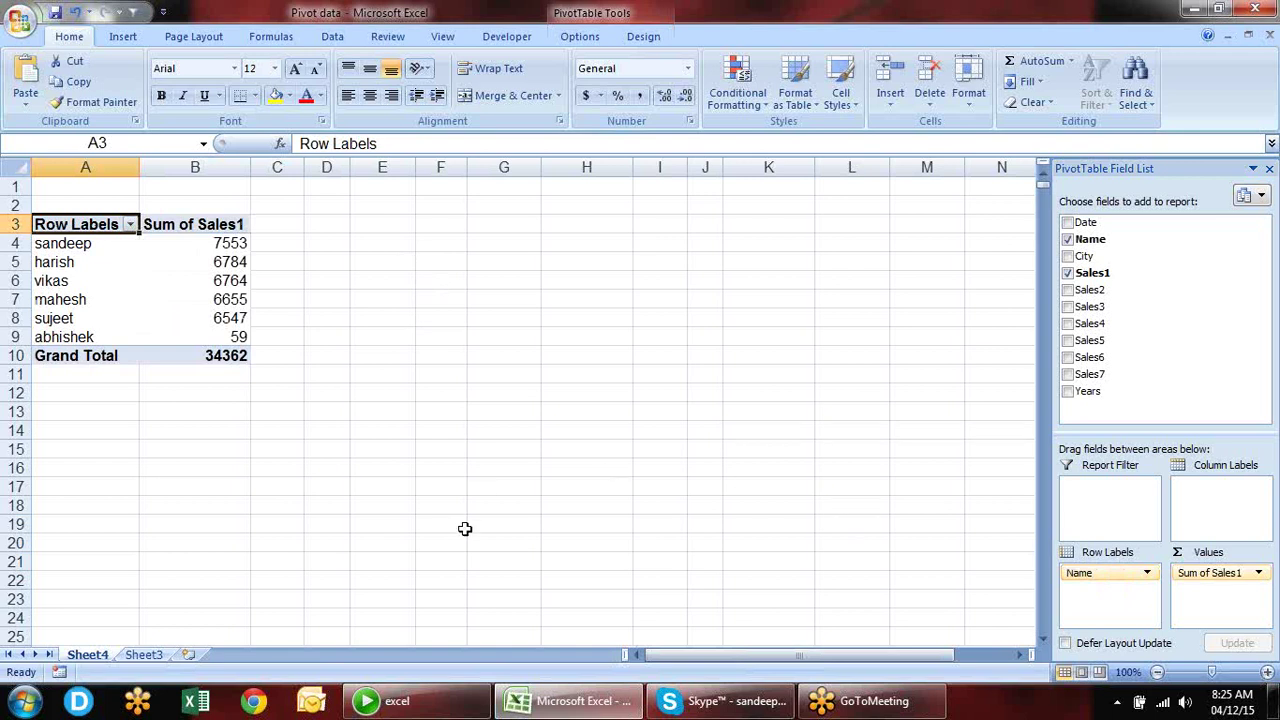
- On Sheet3, rename the Sales1 header in D1 to qty and the Sales2 header in E1 to Sales
left_click(150, 658)
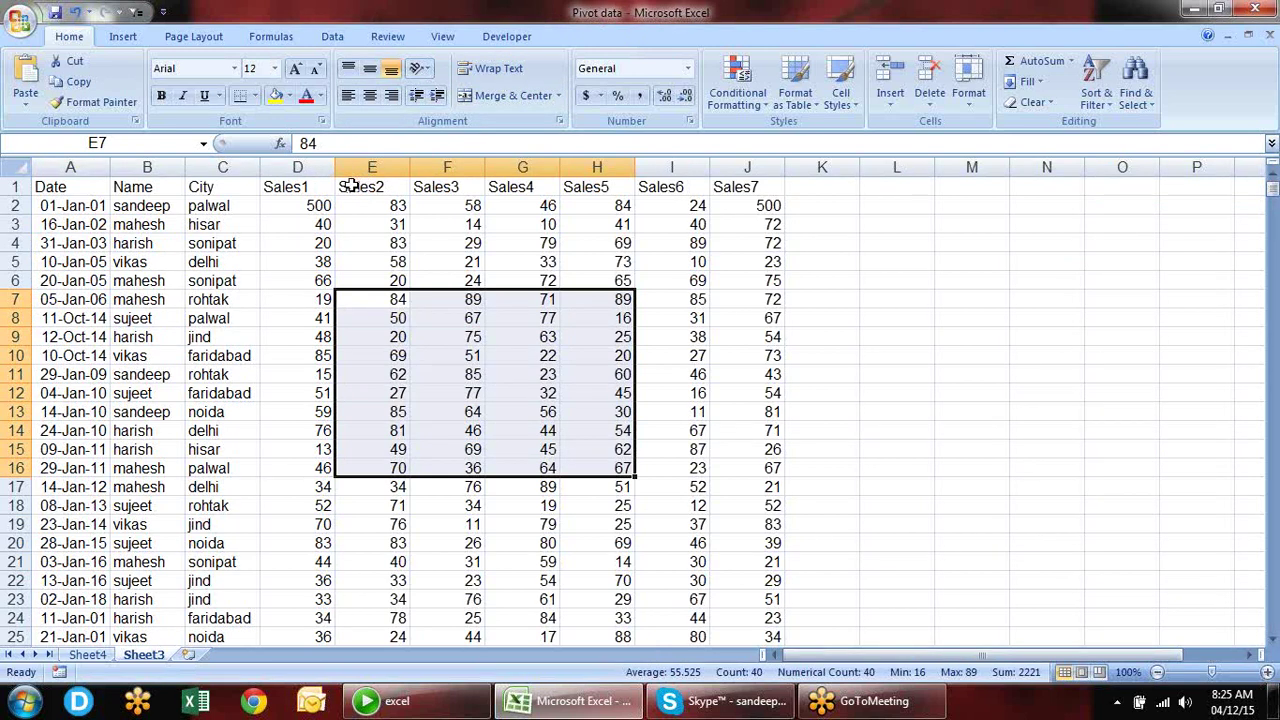
left_click(314, 187)
type("qt")
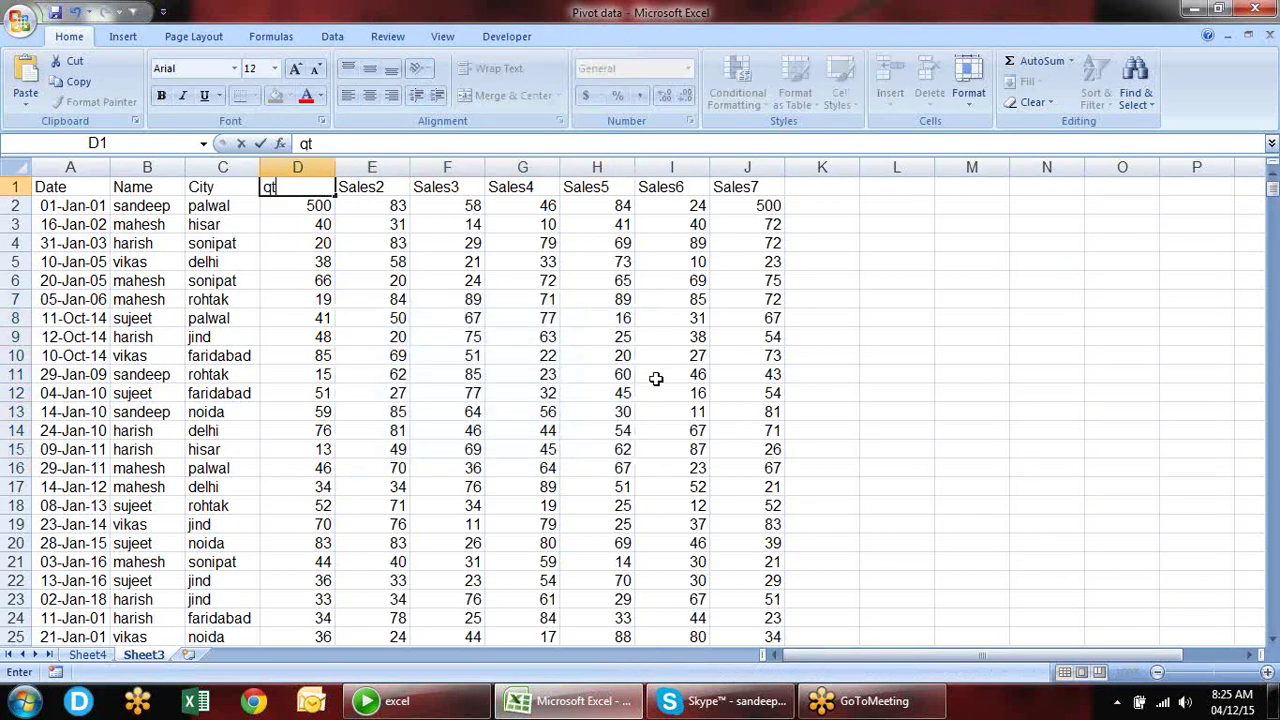
type("y")
key("Return")
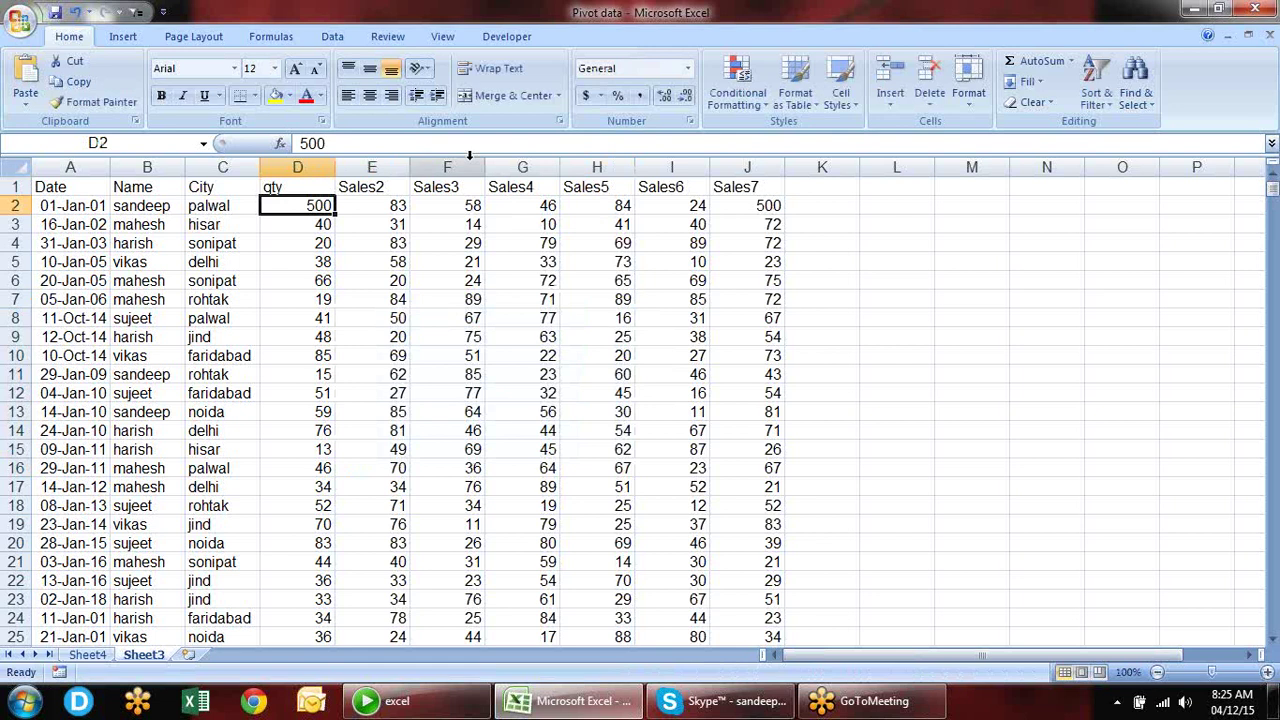
left_click(377, 187)
type("SAles")
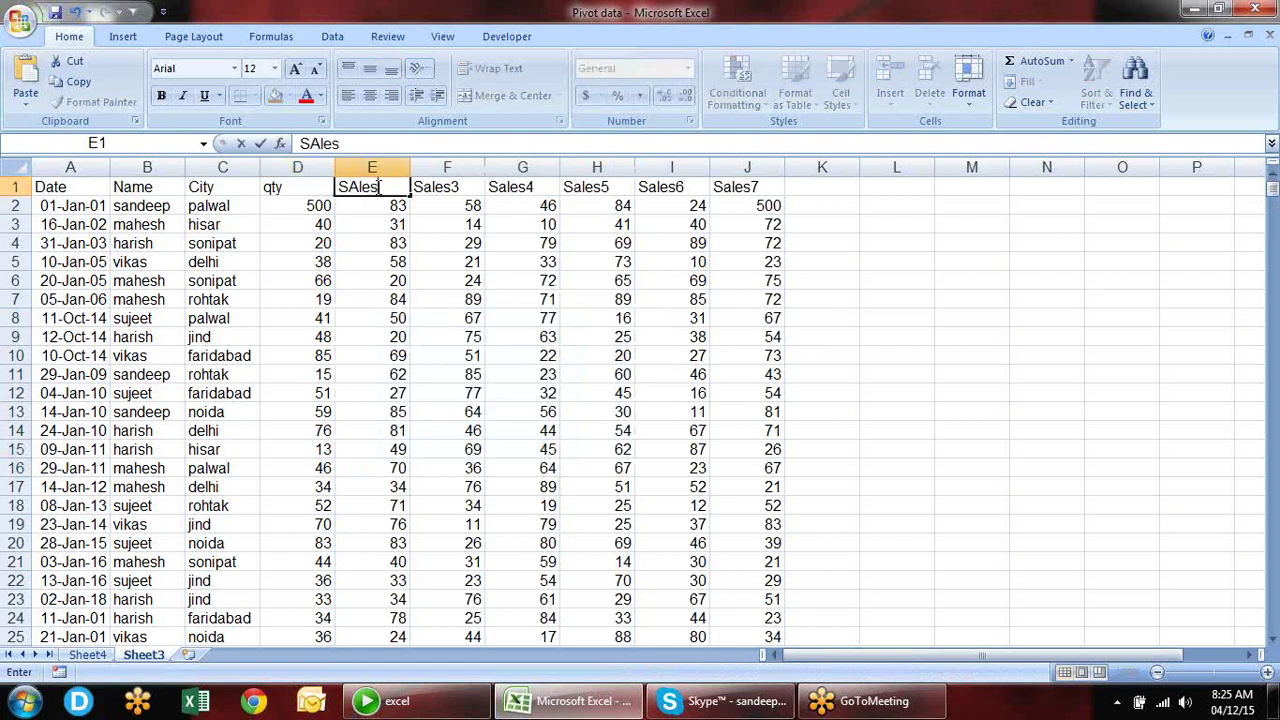
key("Return")
left_click(377, 187)
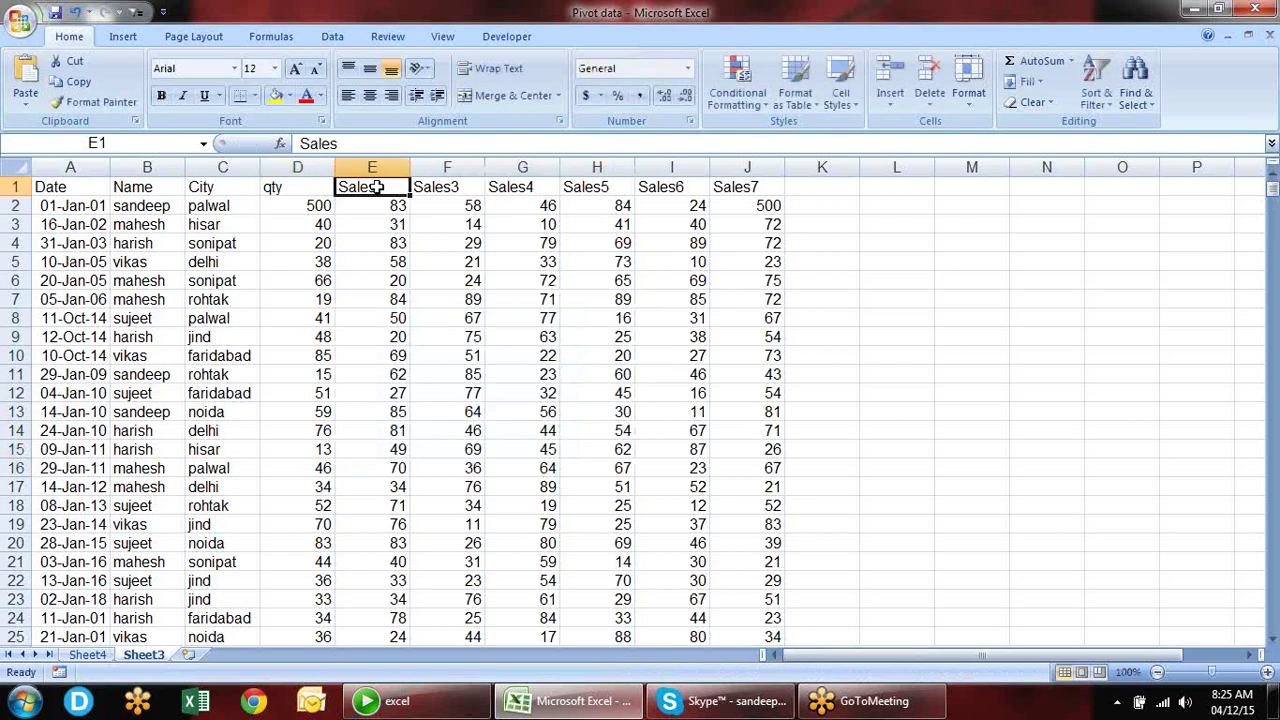
- Clear the contents of columns F to J, which hold Sales3 to Sales7
left_click_drag(441, 163, 736, 152)
key("Delete")
left_click(739, 288)
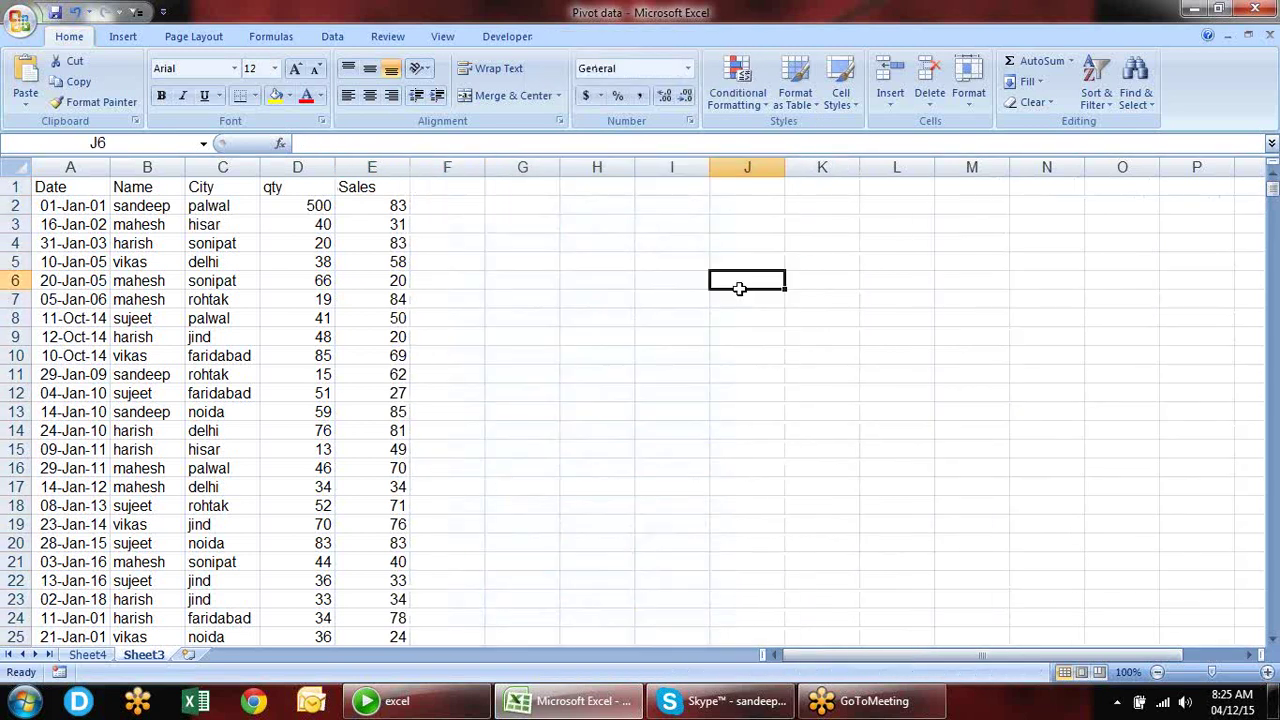
- Copy the first Sales value from E2 into the qty cell D2 on Sheet3
left_click(290, 191)
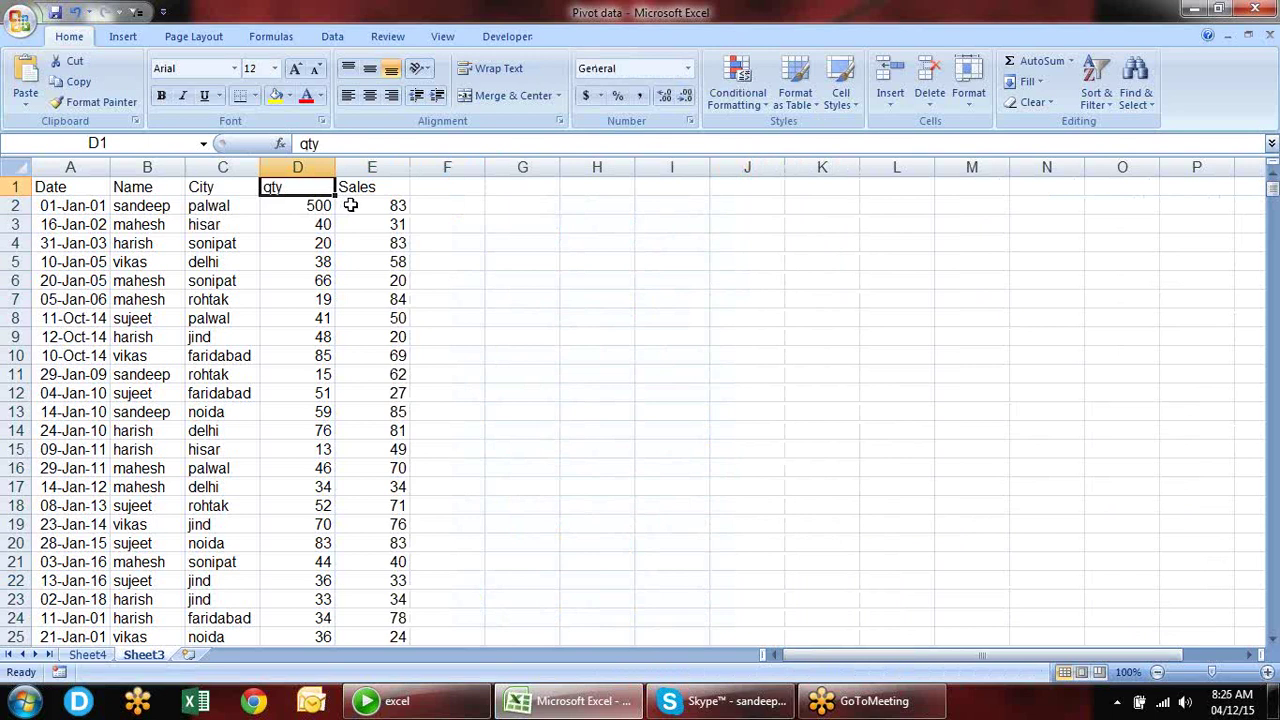
left_click(350, 205)
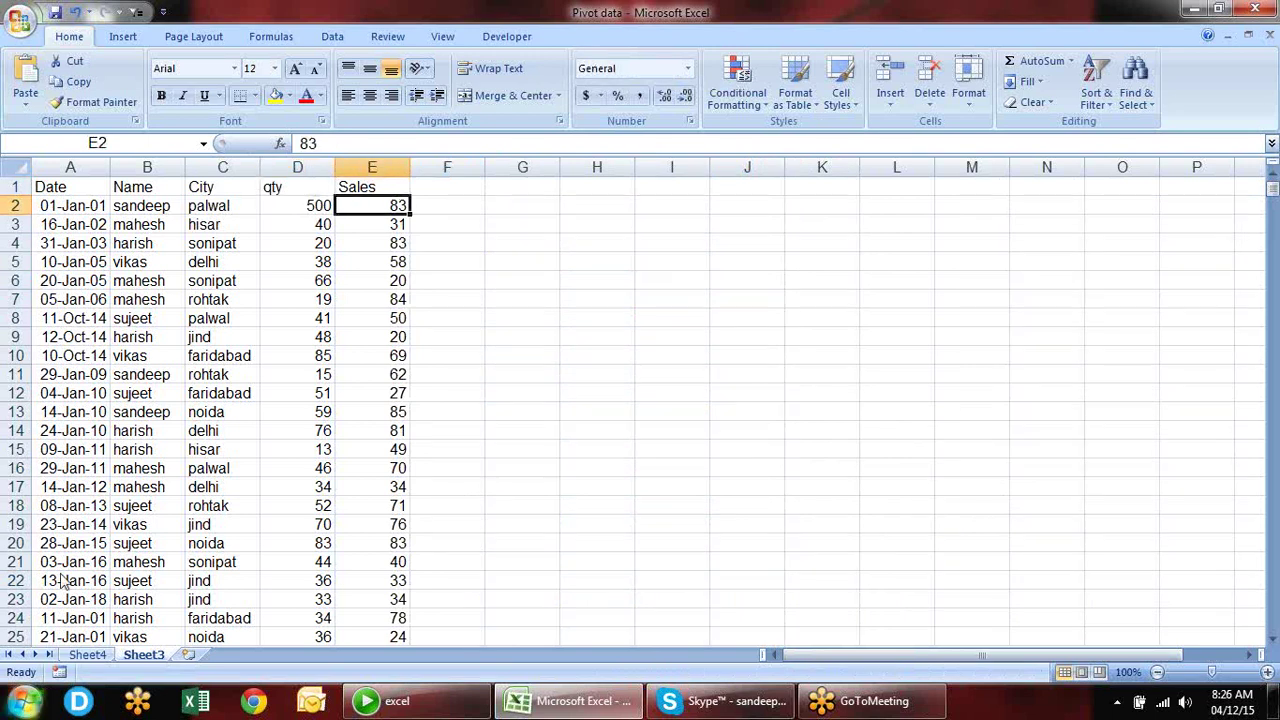
left_click(88, 655)
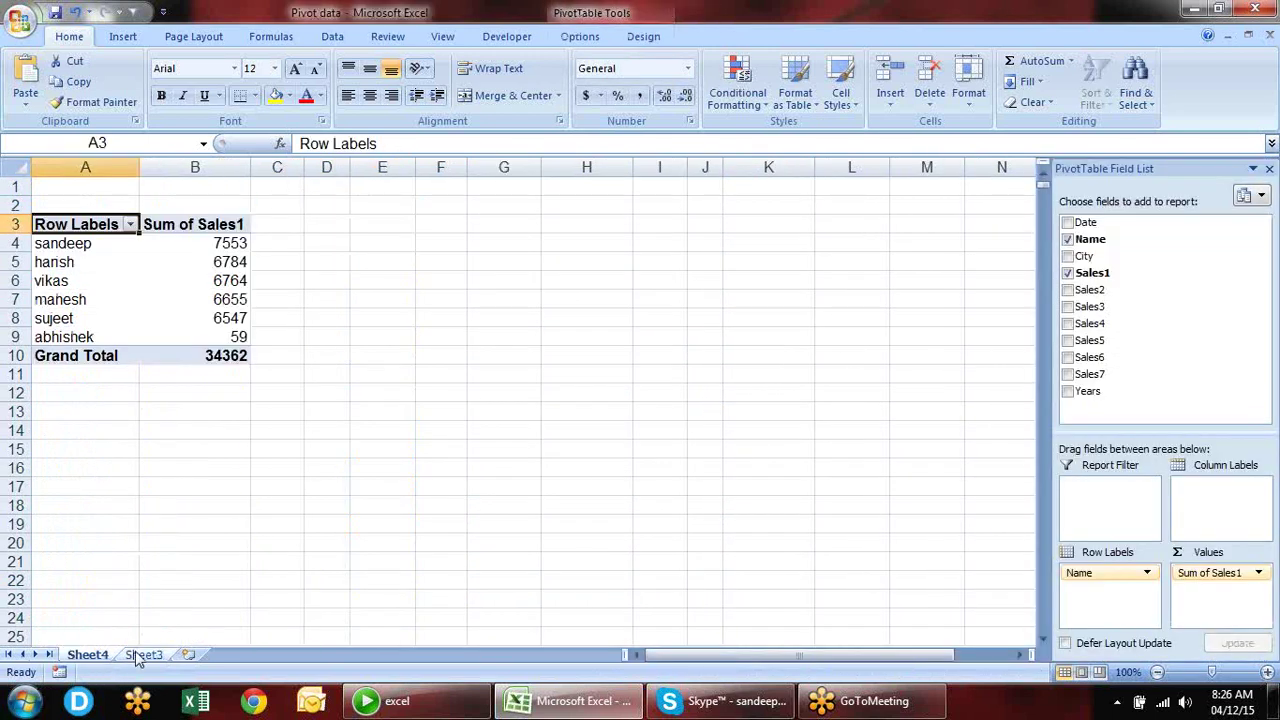
left_click(143, 655)
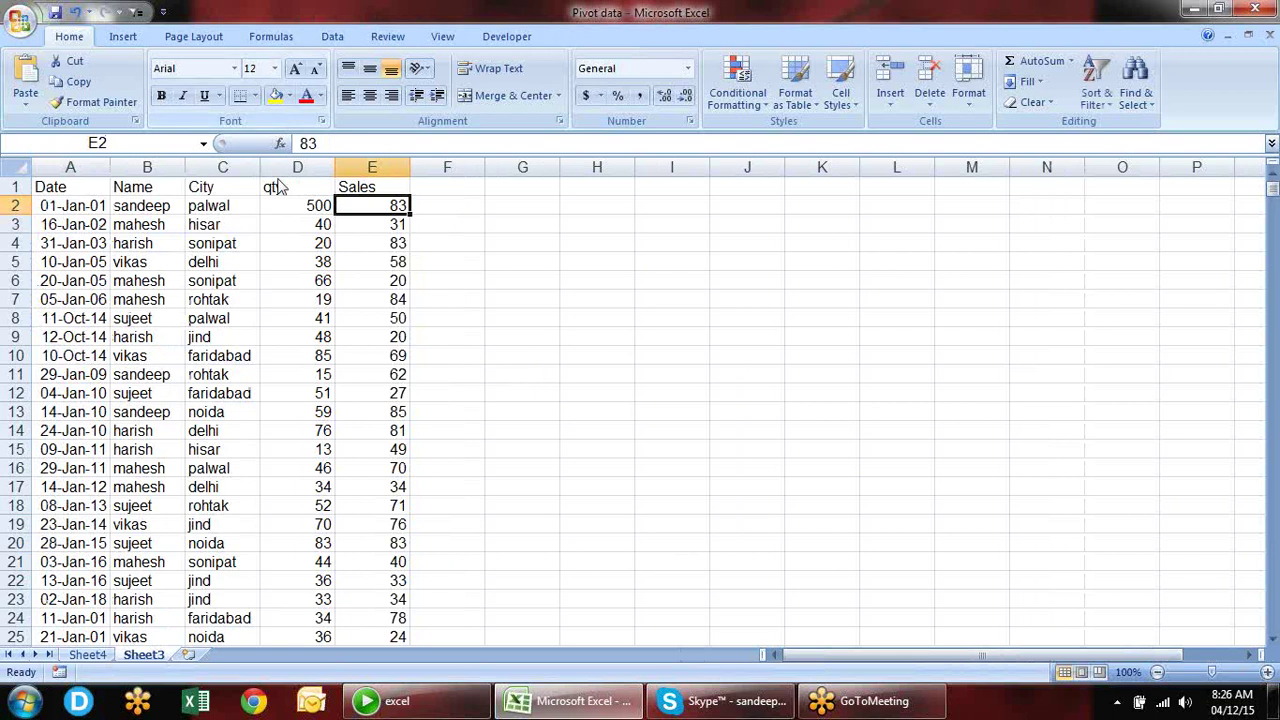
key("ctrl+c")
key("Left")
key("Return")
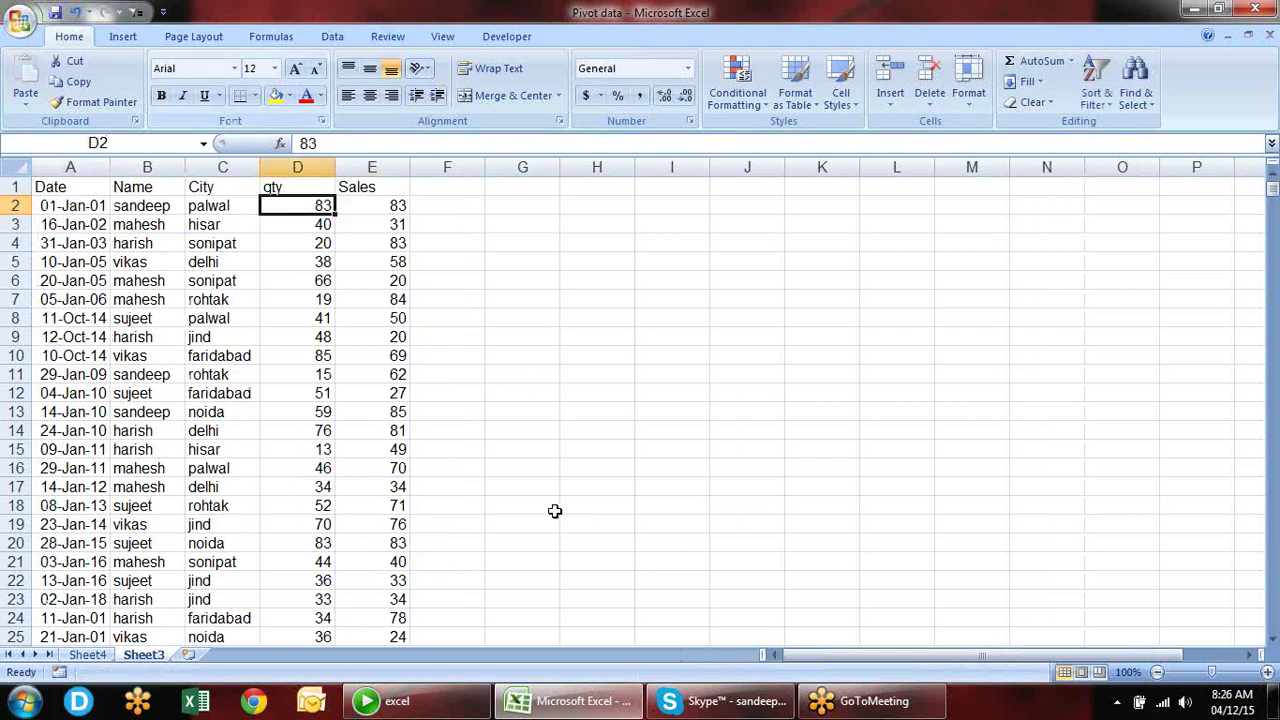
- Refresh the PivotTable on Sheet4 so it picks up the changed source data
left_click(88, 655)
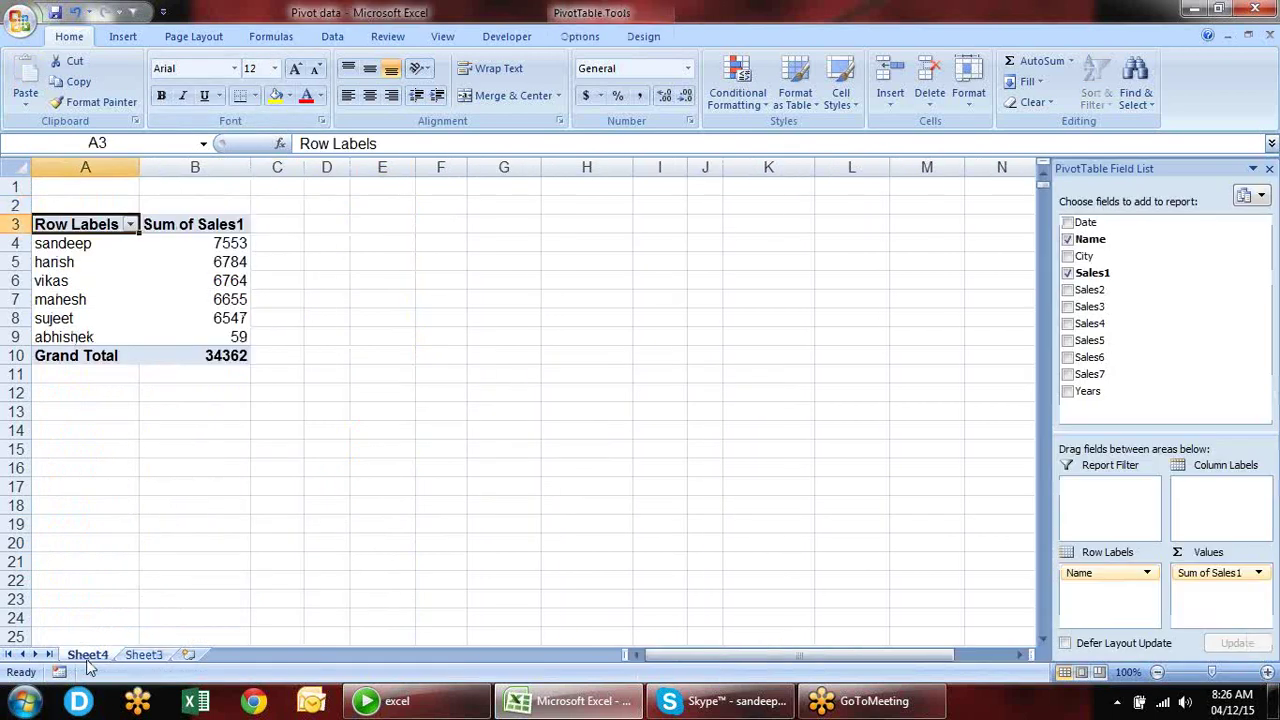
left_click(218, 281)
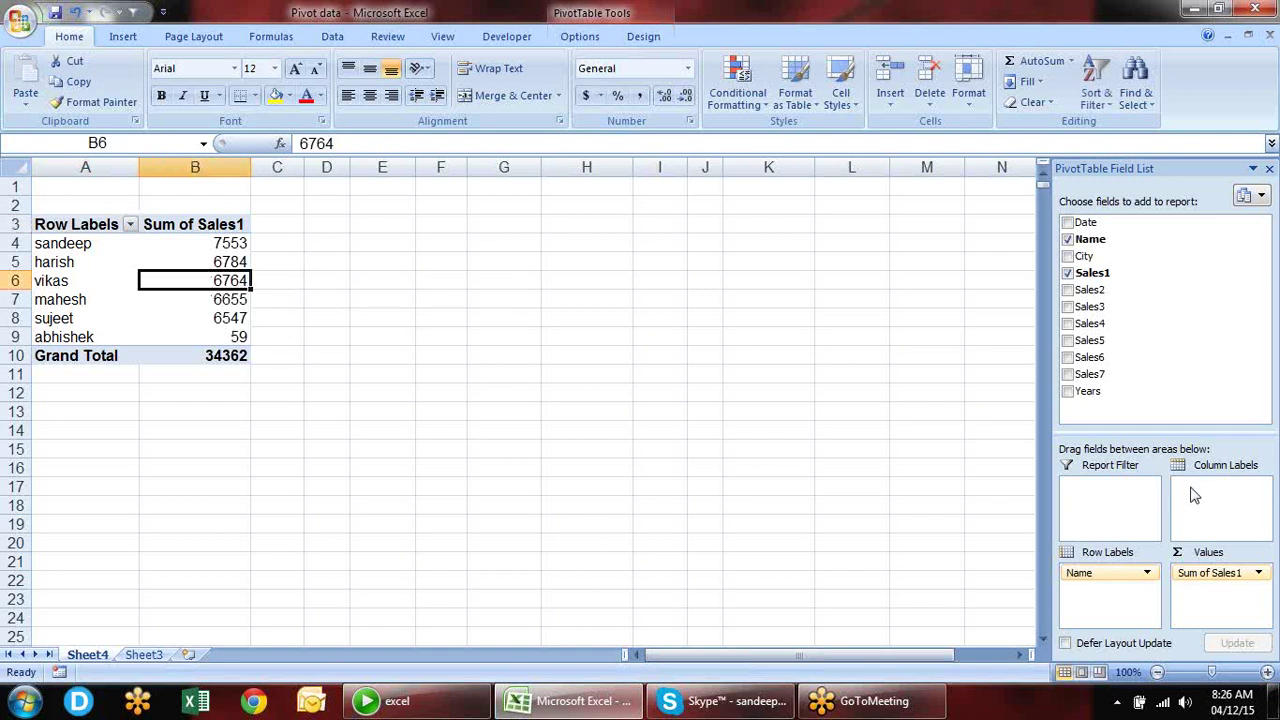
left_click(1160, 310)
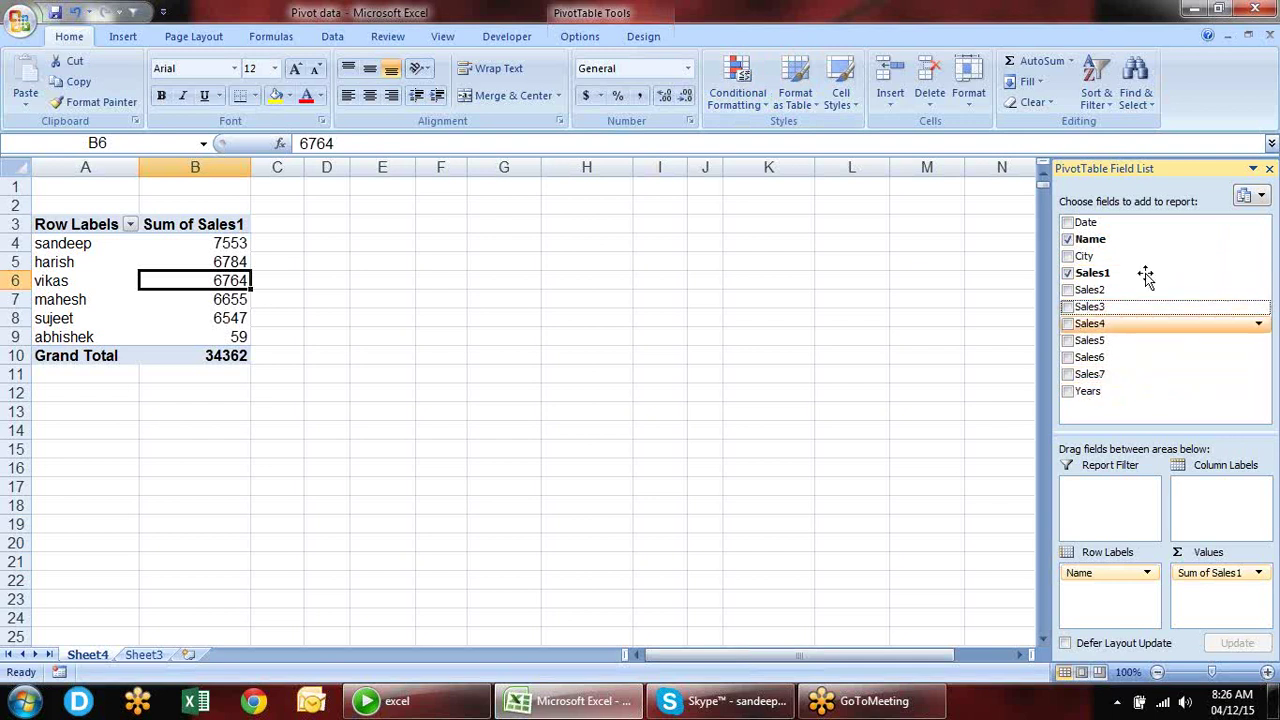
left_click(578, 38)
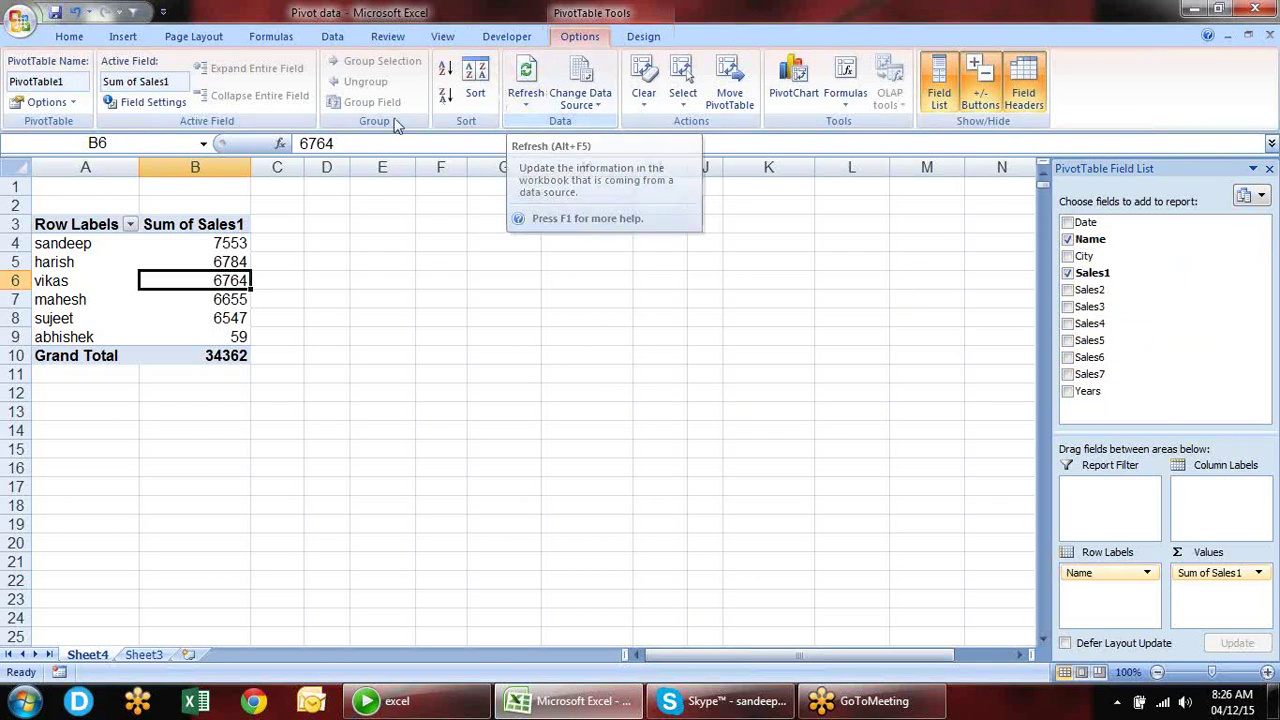
left_click(91, 258)
right_click(125, 265)
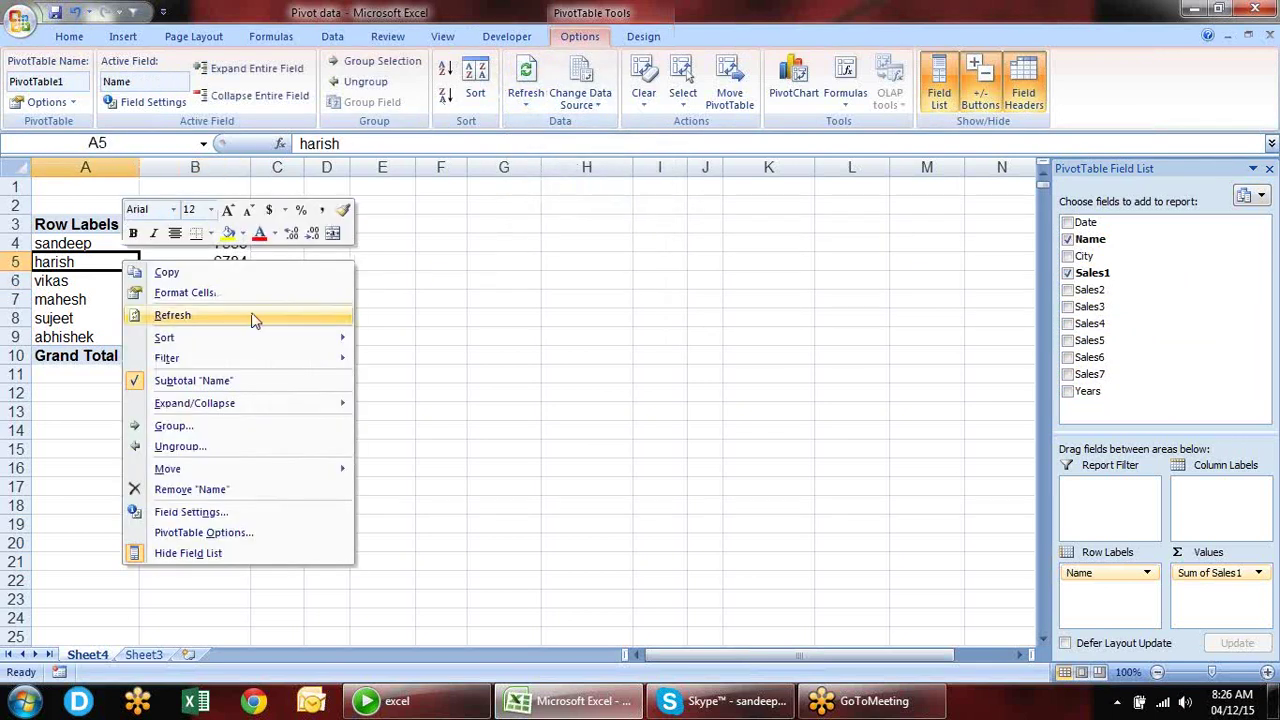
left_click(403, 311)
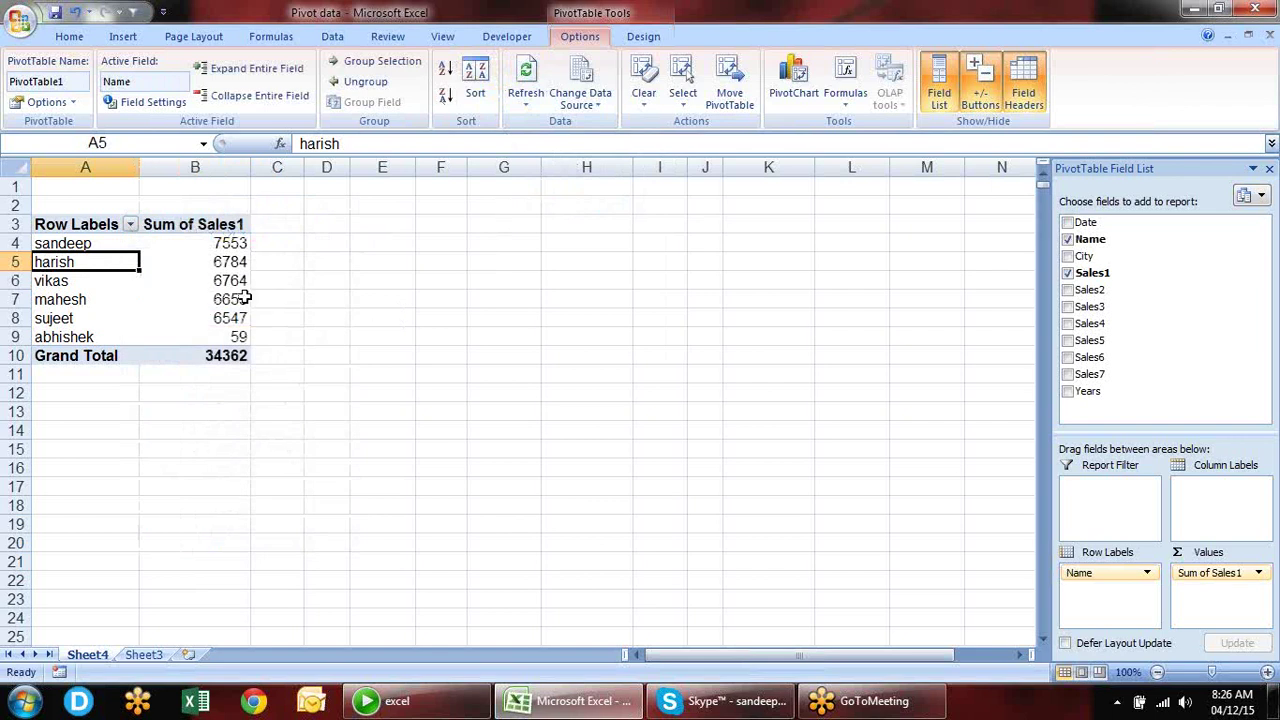
key("alt+F5")
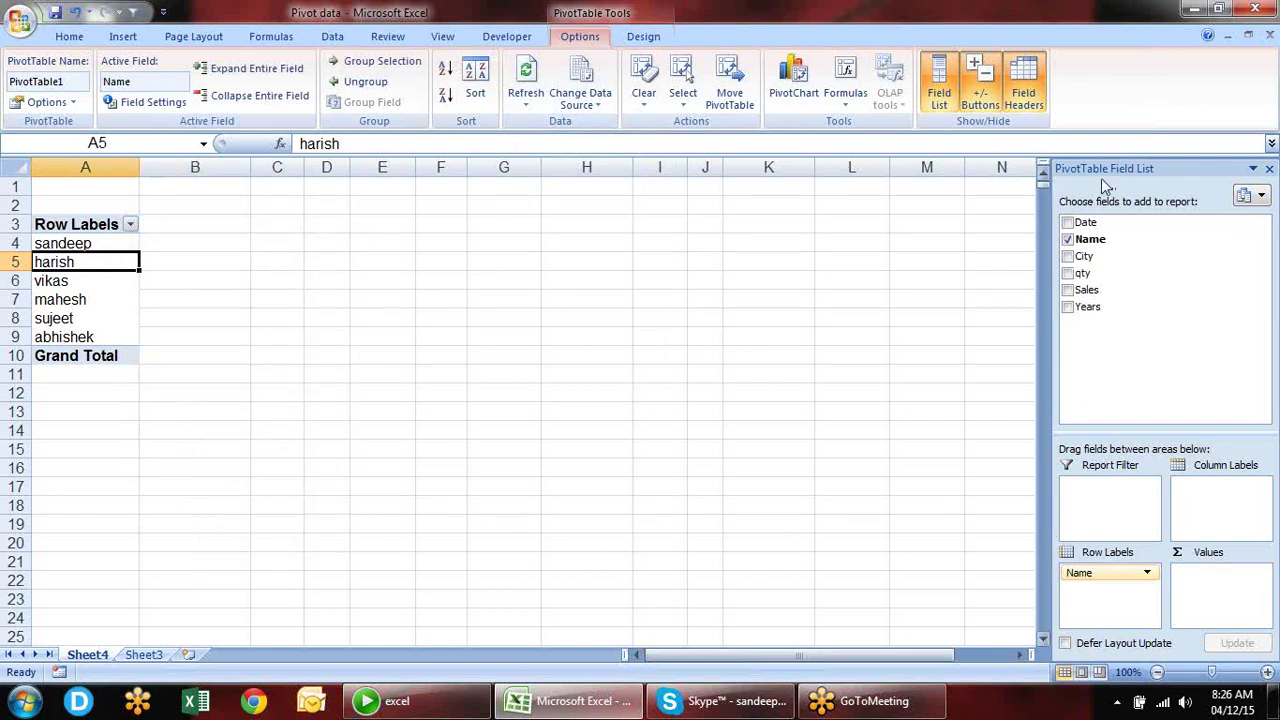
- Add qty and Sales to the PivotTable's values, and move qty to the column labels
left_click(1067, 273)
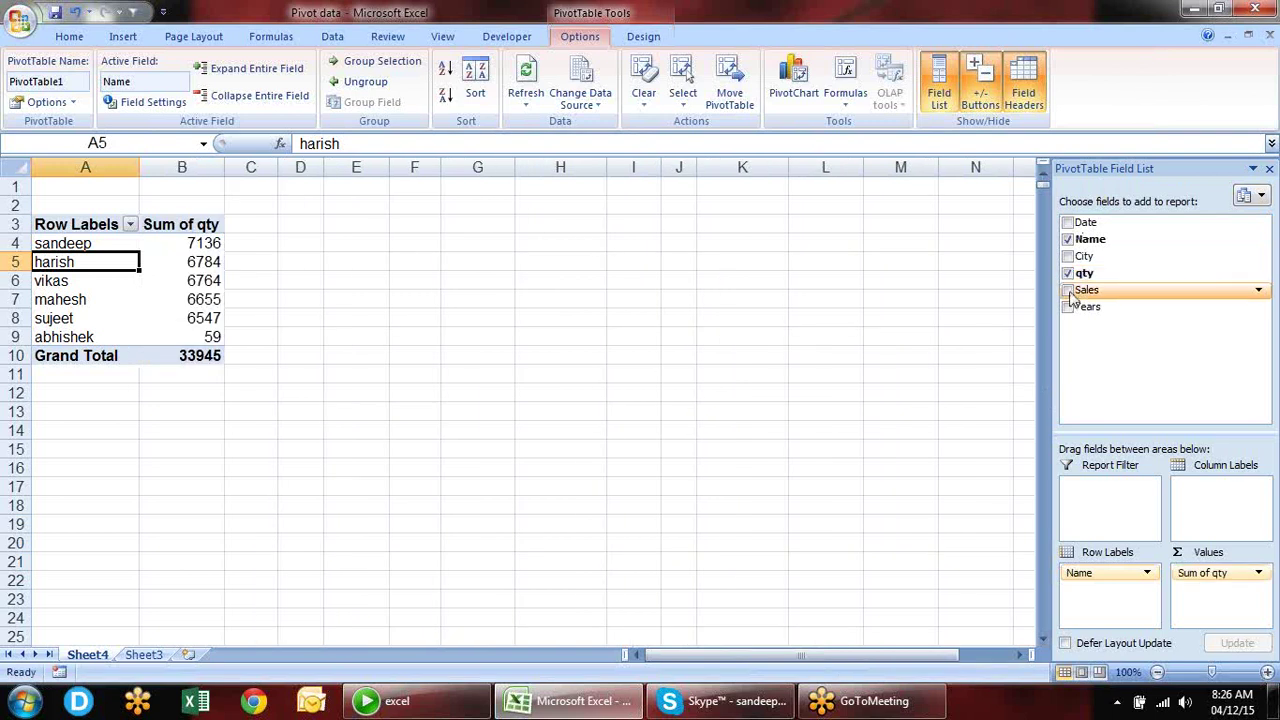
left_click(1067, 290)
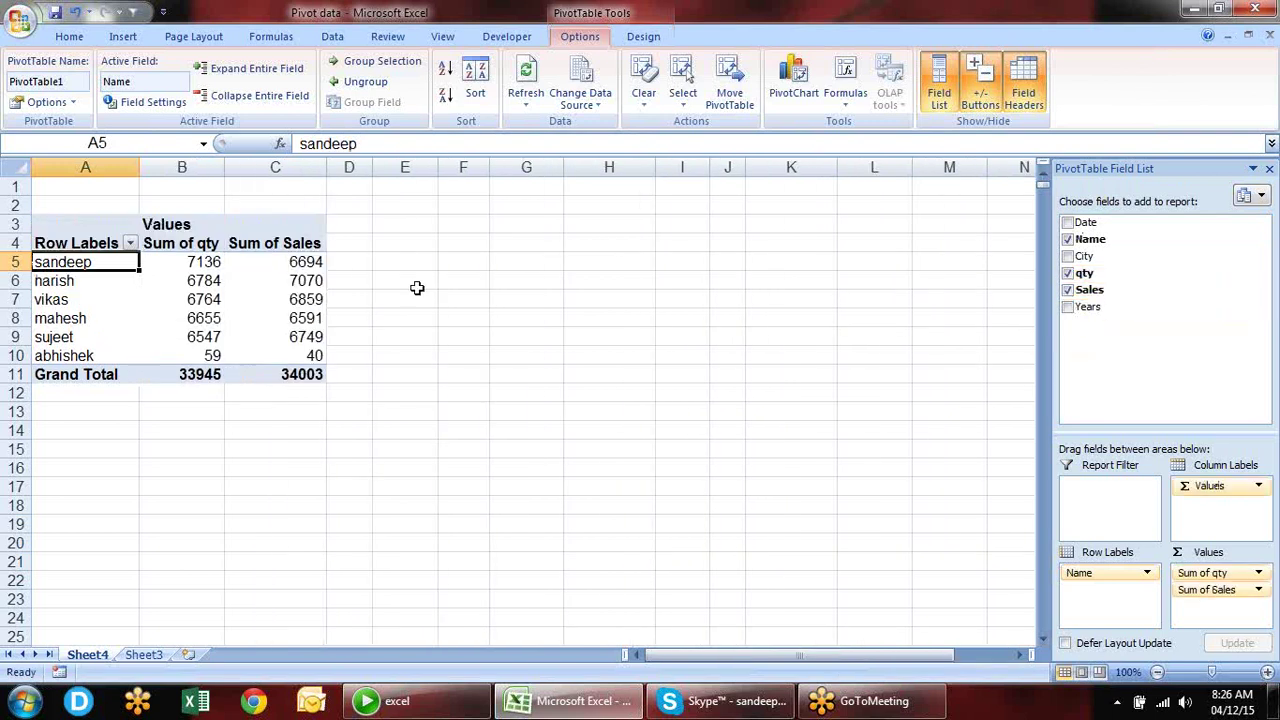
left_click(184, 279)
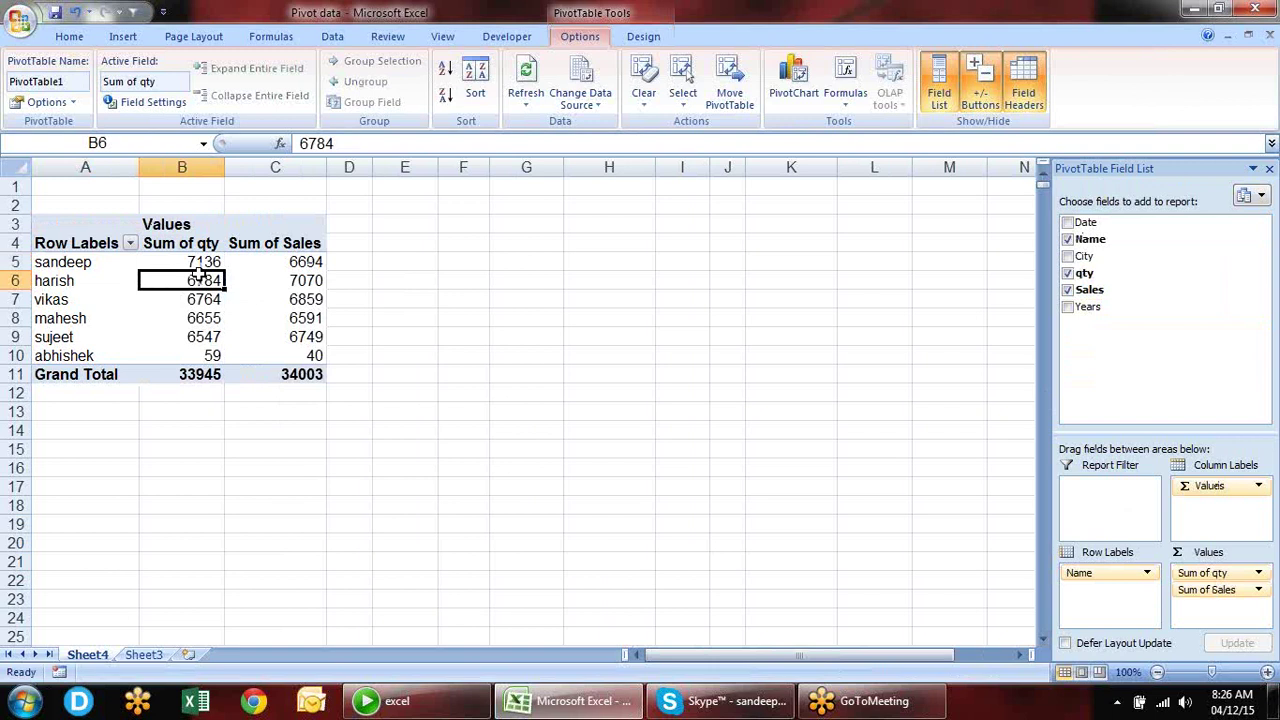
left_click(280, 283)
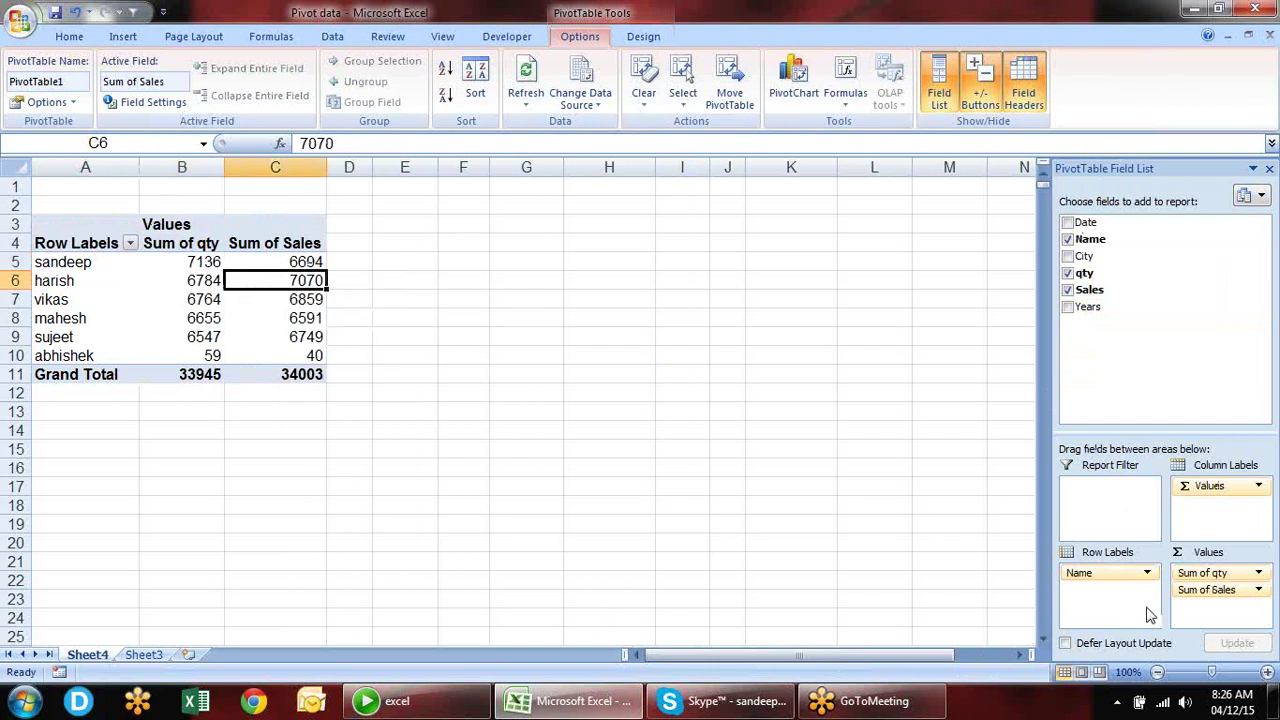
left_click_drag(1218, 573, 1228, 533)
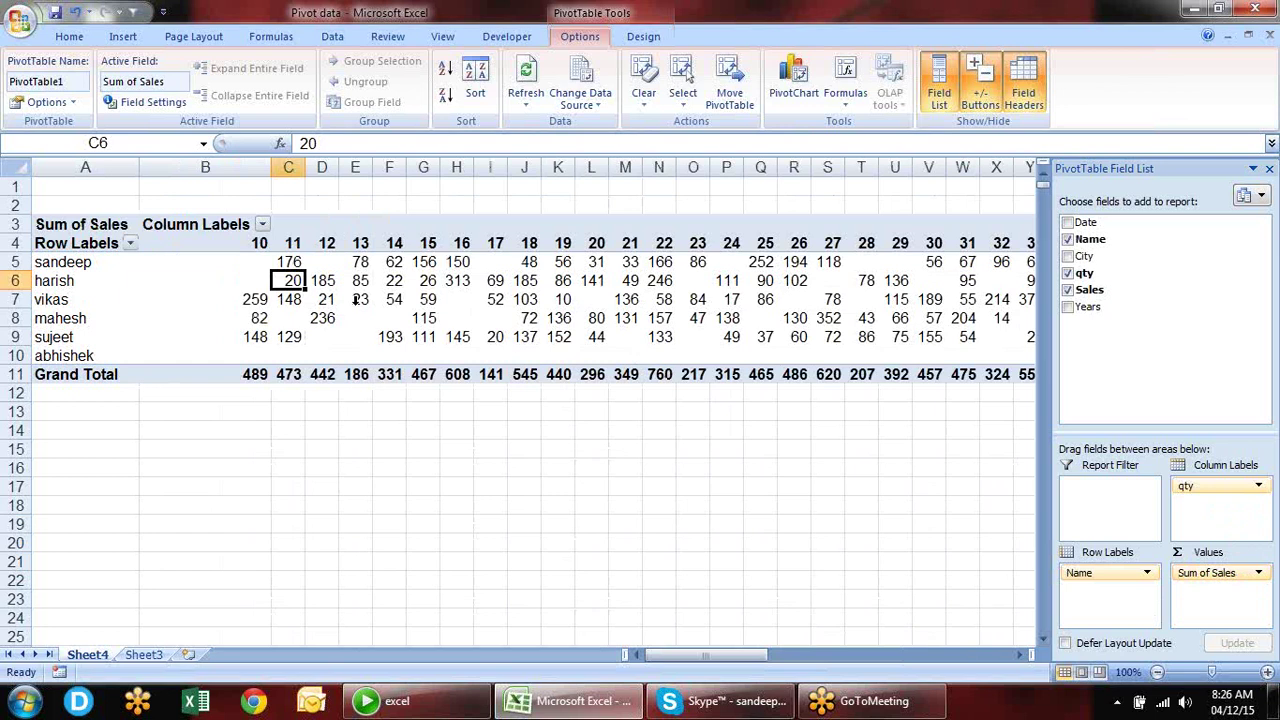
- Examine the individual qty values running across the PivotTable's column labels in row 4
left_click(259, 244)
left_click_drag(259, 244, 490, 244)
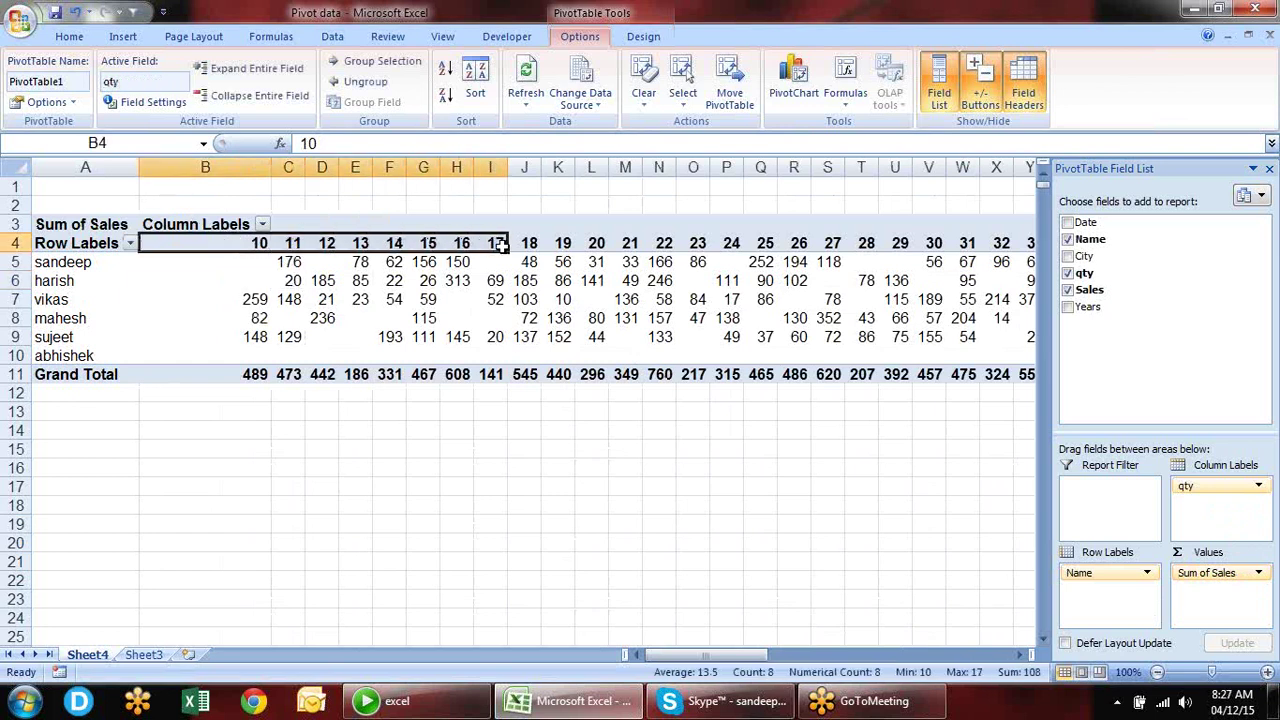
key("Right")
key("Right")
key("Right")
key("Right")
key("Right")
key("Right")
key("Right")
key("Right")
key("Right")
key("Right")
key("Right")
key("Right")
key("Right")
key("Right")
key("Right")
key("Right")
key("Right")
key("Right")
key("Right")
key("Right")
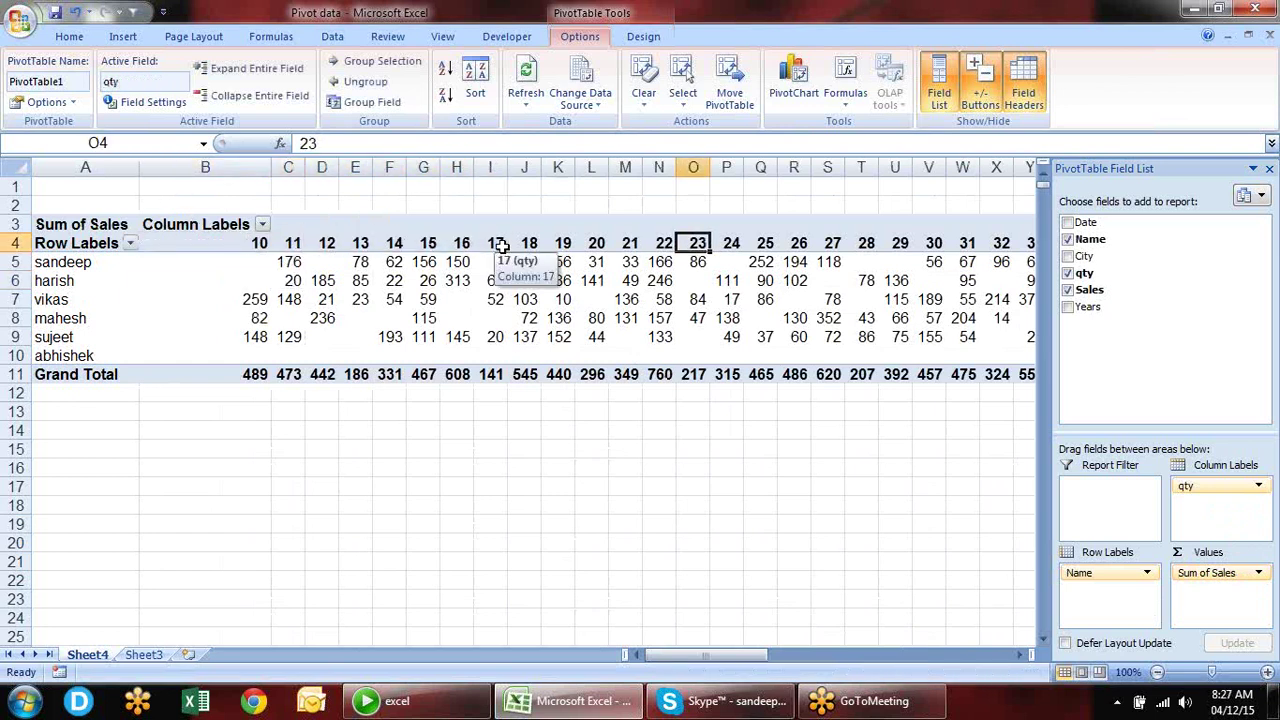
key("Right")
key("Right")
key("Right")
key("Right")
key("Right")
key("Right")
key("Right")
key("Right")
key("Right")
key("Right")
key("Right")
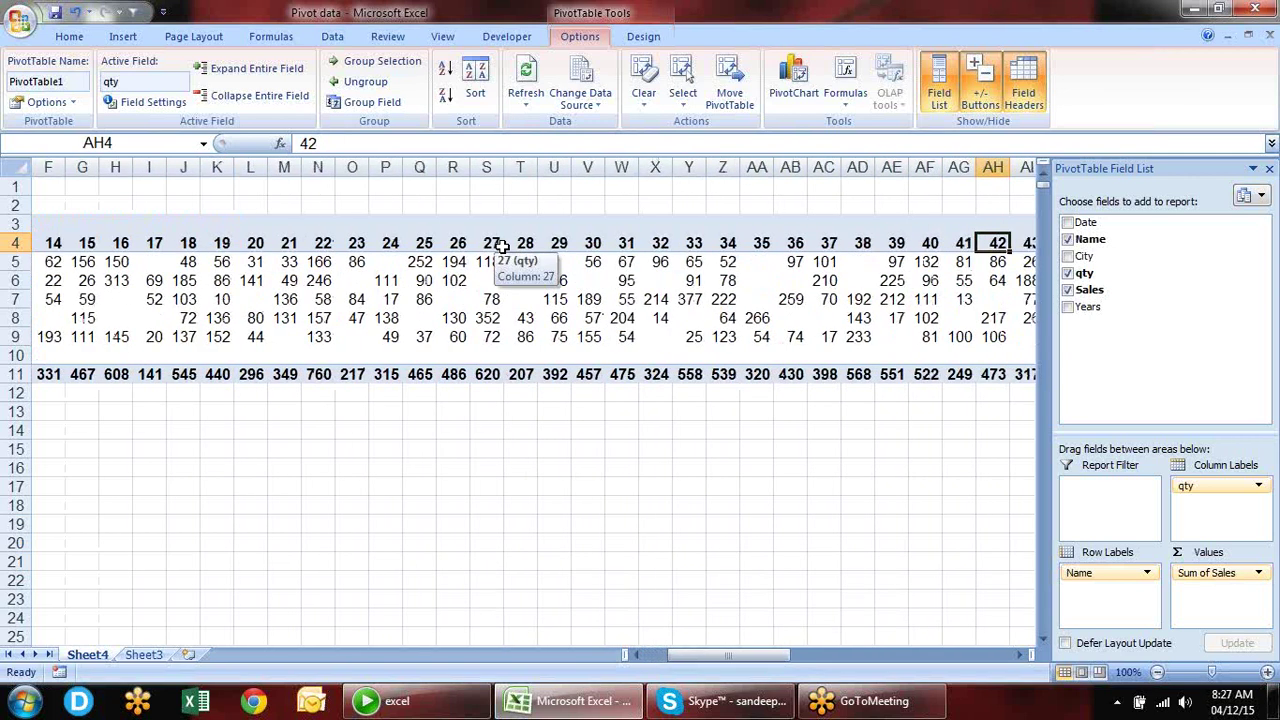
key("Right")
key("Right")
key("Right")
key("Left")
key("Left")
key("Left")
key("Left")
key("Left")
key("Left")
key("Left")
key("Left")
key("Left")
key("Left")
key("Left")
key("Left")
key("Left")
key("Left")
key("Left")
key("Left")
key("Left")
key("Left")
key("Left")
key("Left")
key("Left")
key("Left")
key("Left")
key("Left")
key("Left")
key("Left")
key("Left")
key("Left")
key("Left")
key("Left")
key("Left")
key("Left")
key("Left")
key("Left")
key("Left")
key("Left")
key("Left")
key("Left")
key("Left")
key("Left")
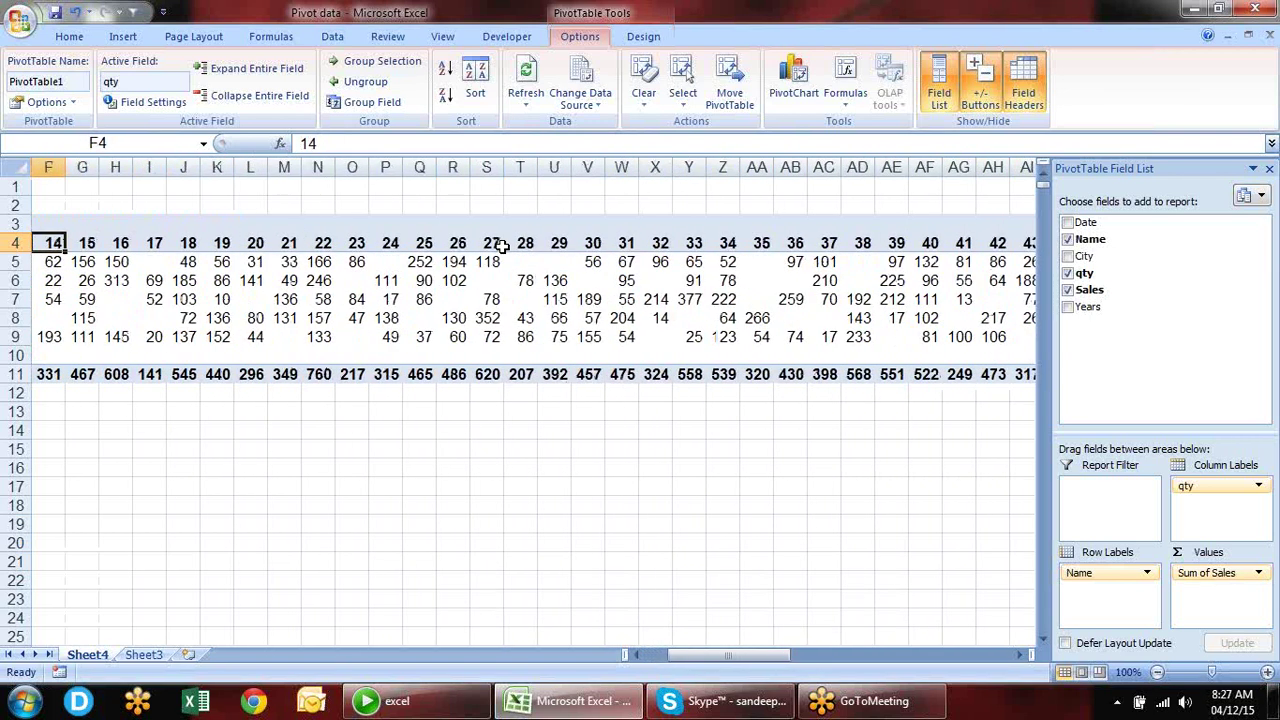
key("Right")
key("Right")
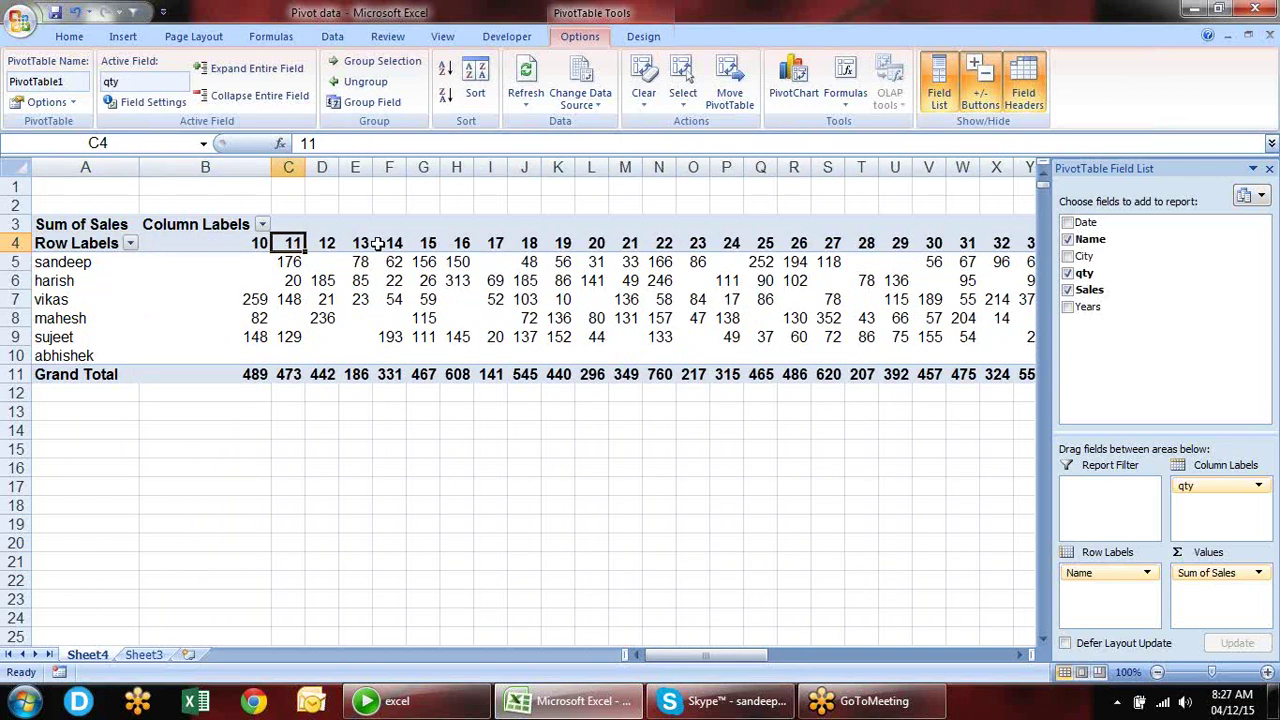
- Group the qty column labels into intervals of 20 from 10 to 90, and narrow column B
left_click(363, 106)
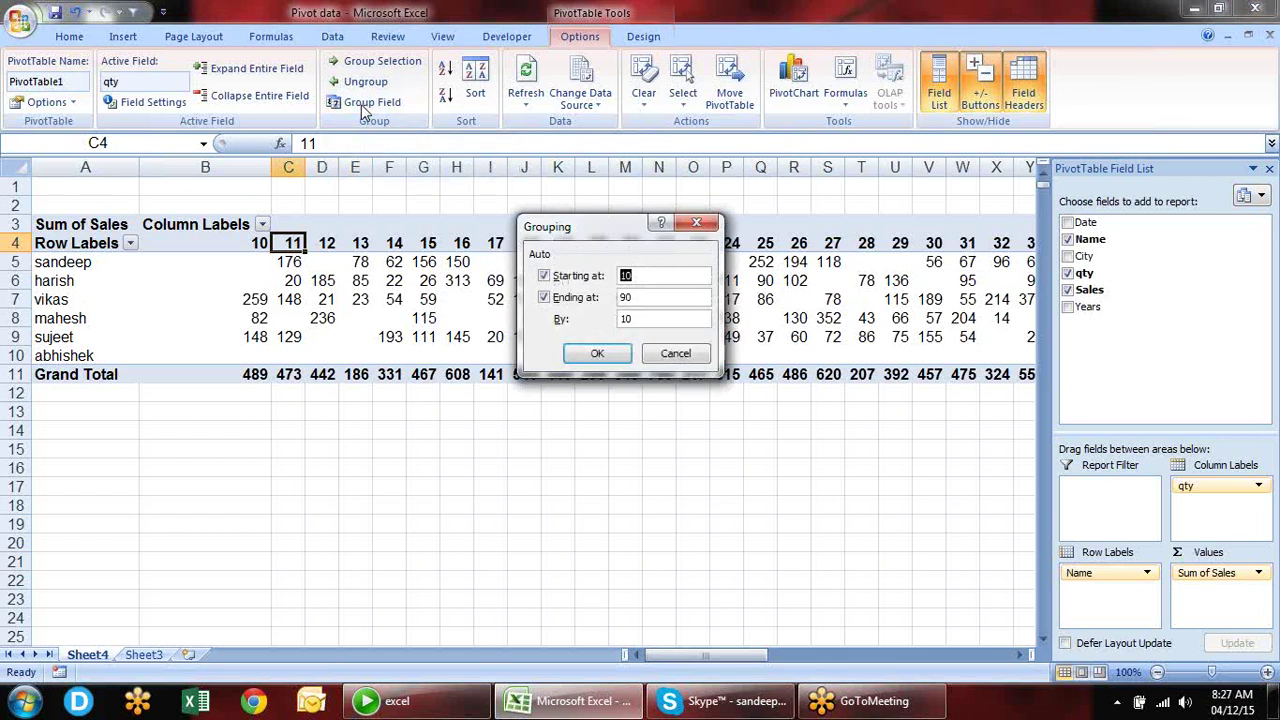
left_click_drag(620, 228, 579, 172)
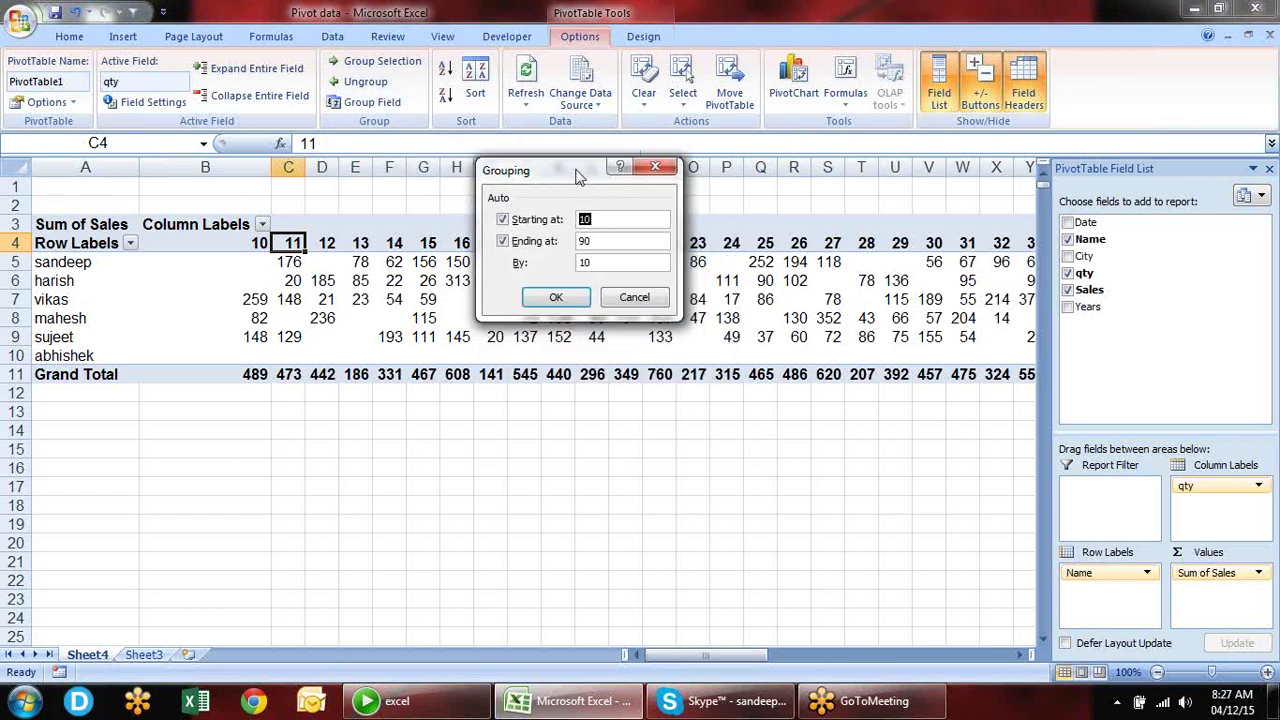
double_click(602, 262)
left_click(556, 298)
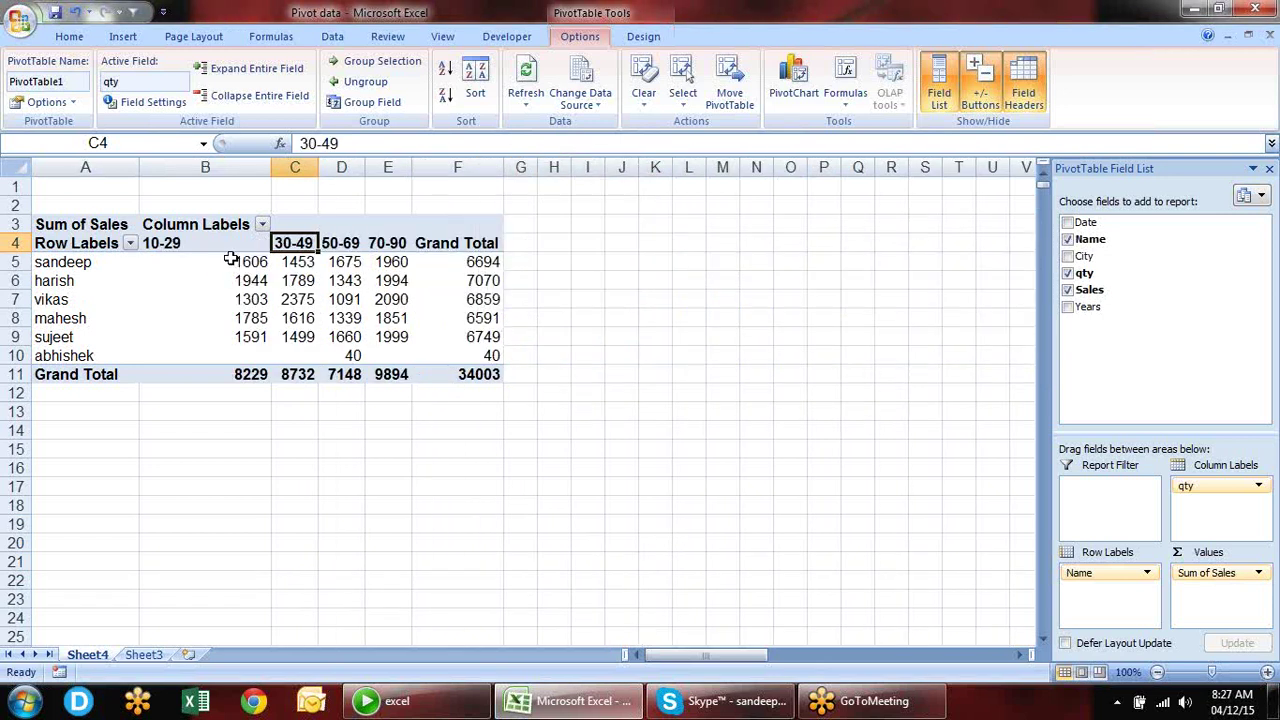
left_click_drag(270, 167, 203, 172)
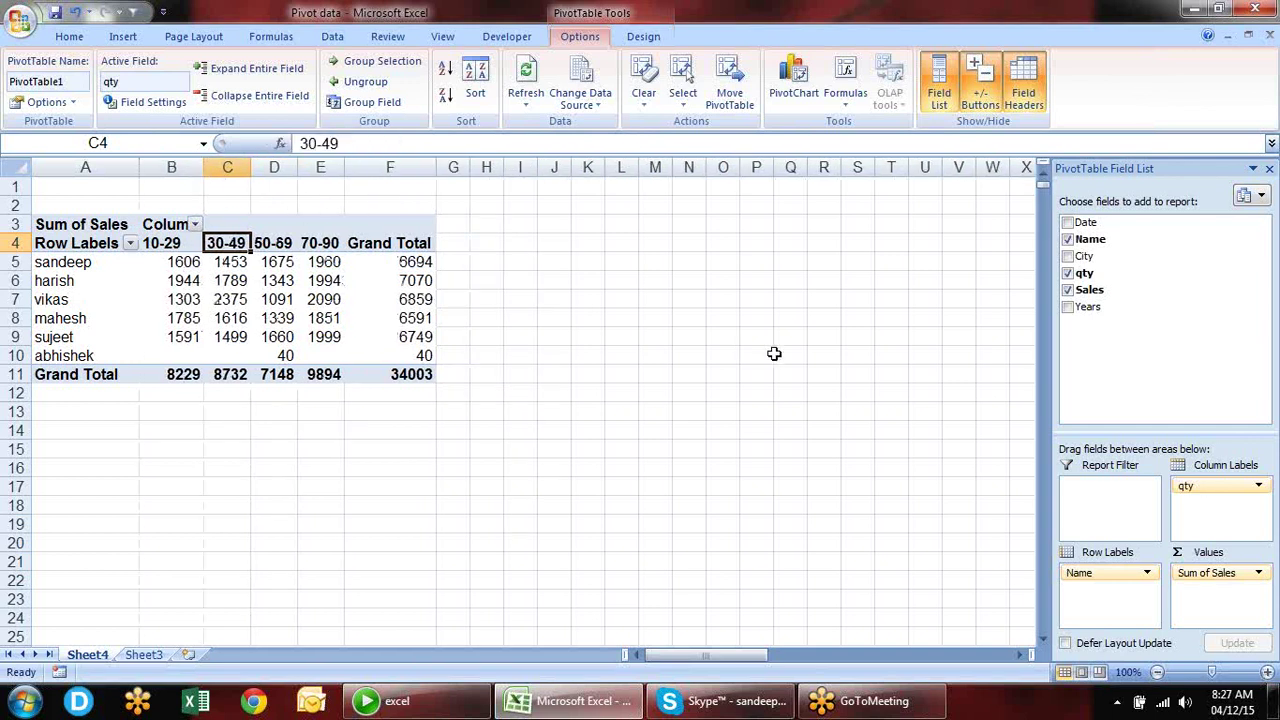
key("Left")
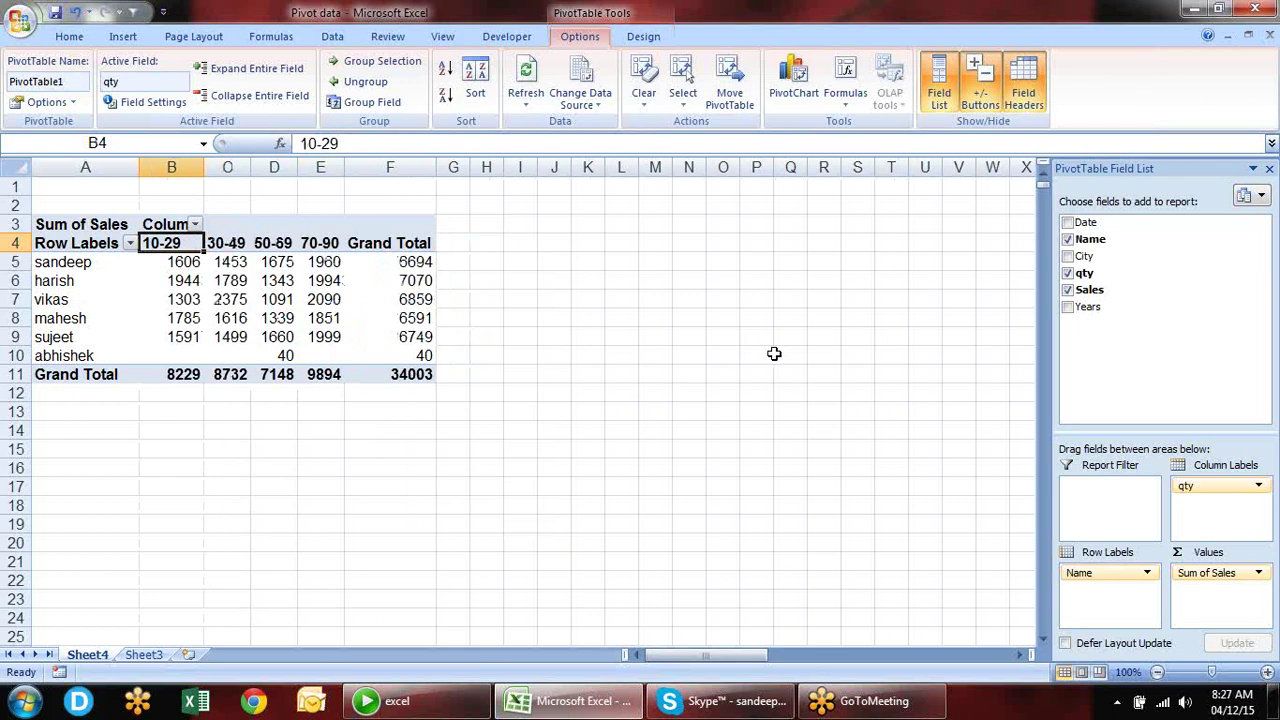
key("Down")
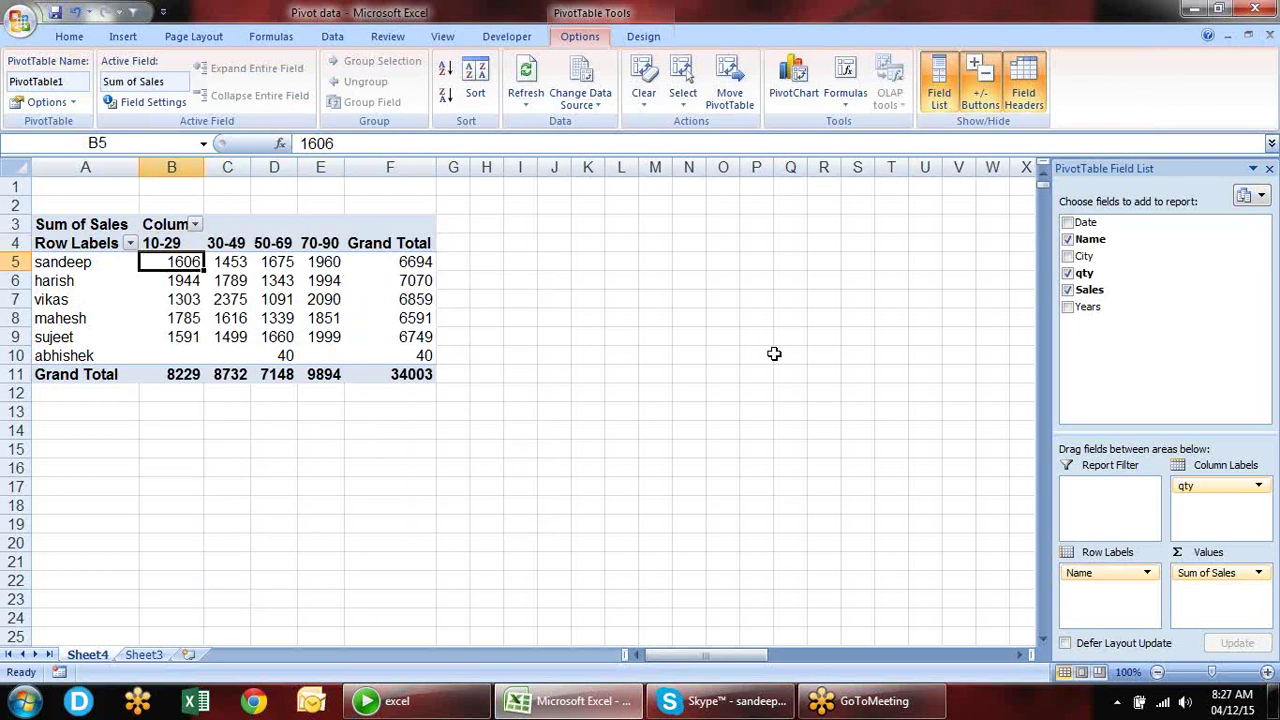
key("Right")
key("Up")
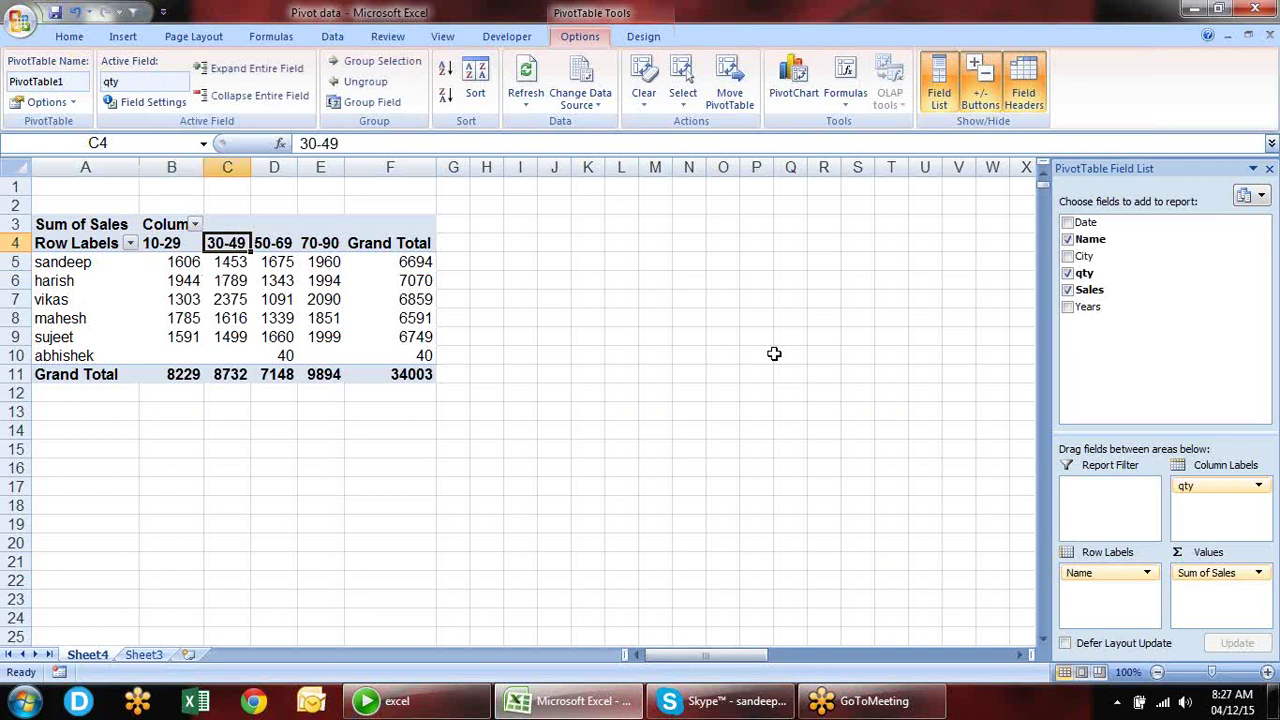
- Examine the grouped qty ranges running across the PivotTable's column labels in row 4
key("Down")
key("Right")
key("Up")
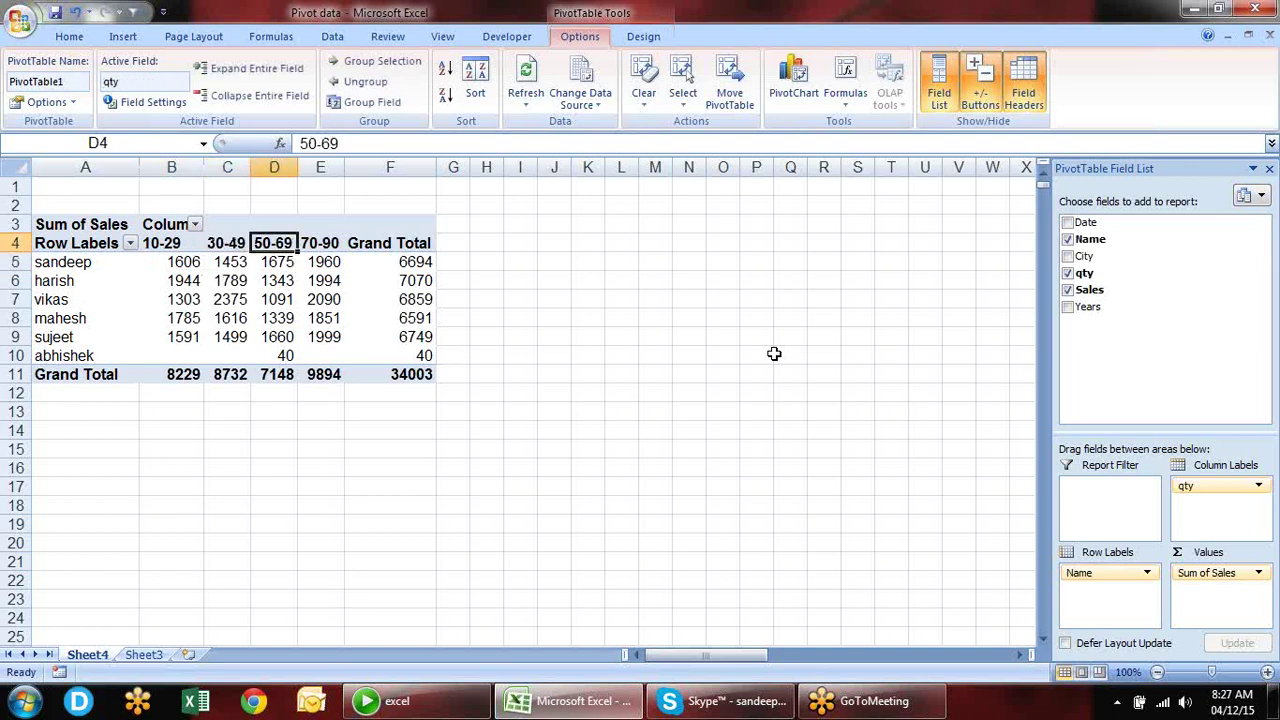
key("Down")
key("Right")
key("Up")
key("Down")
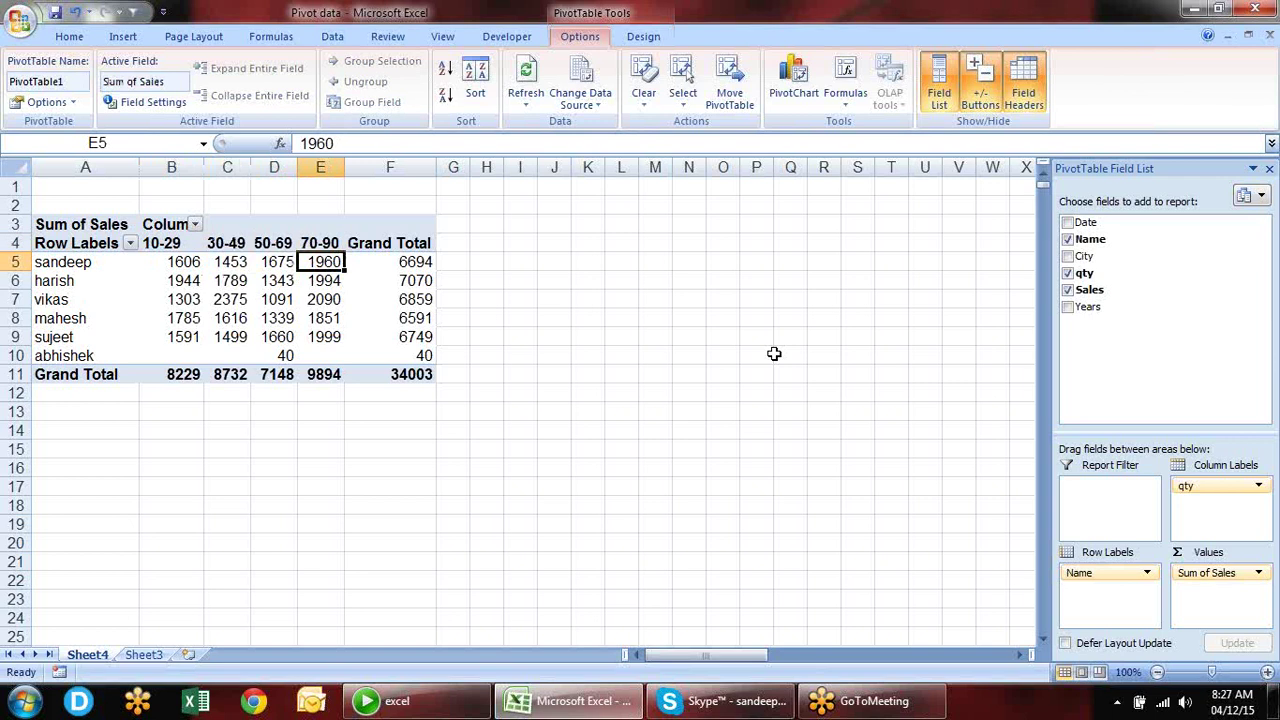
key("Up")
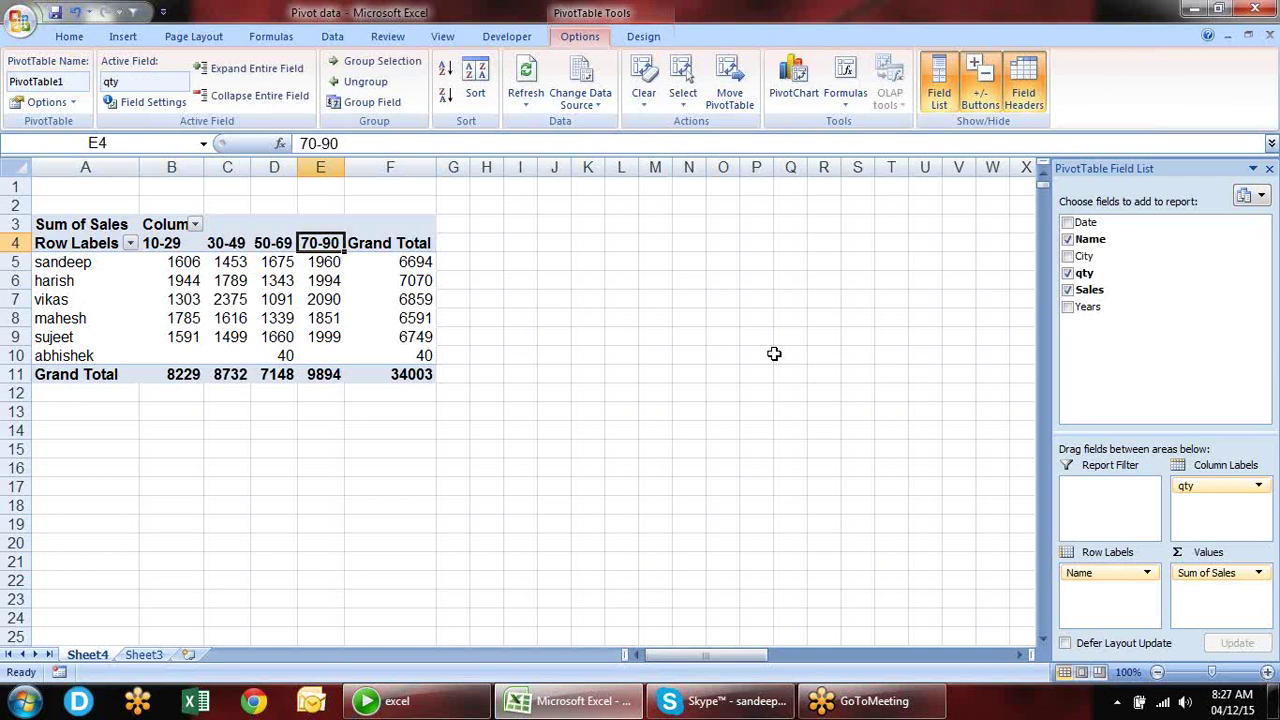
key("shift+Left")
key("shift+Left")
key("shift+Left")
key("shift+Left")
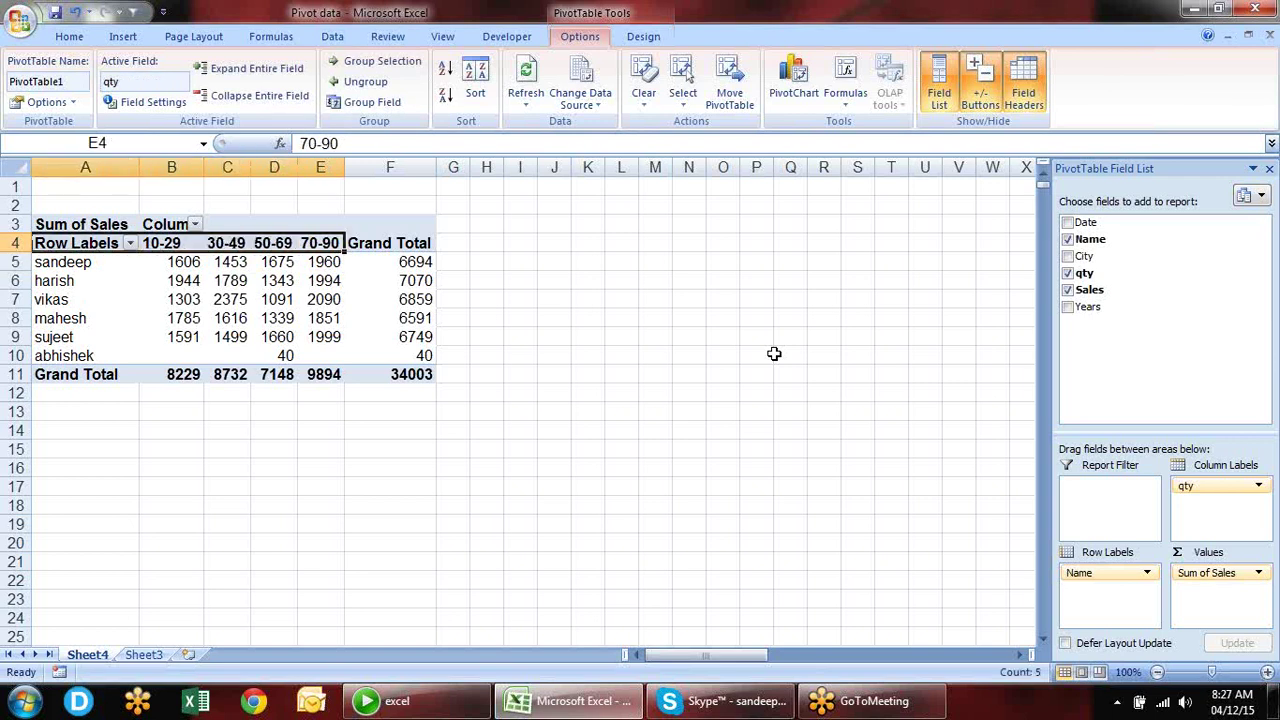
key("Right")
key("Left")
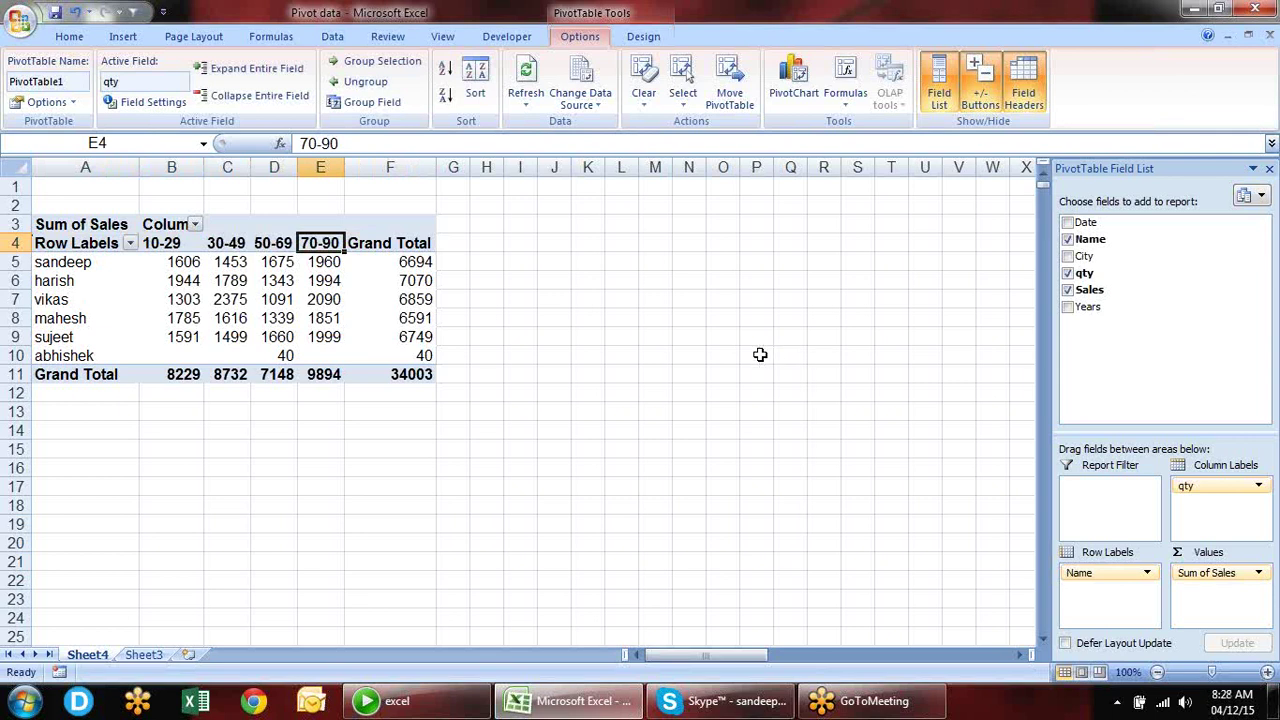
- Ungroup the qty column labels and clear all fields from the PivotTable
left_click(379, 104)
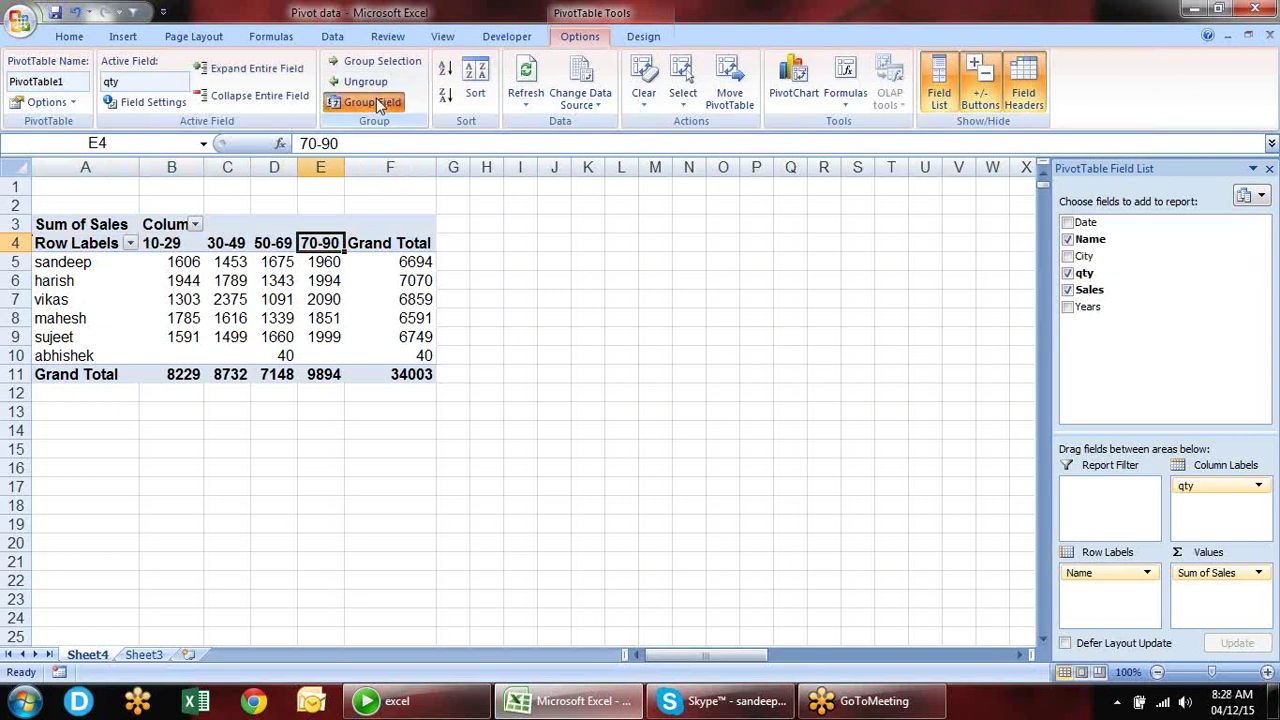
key("Escape")
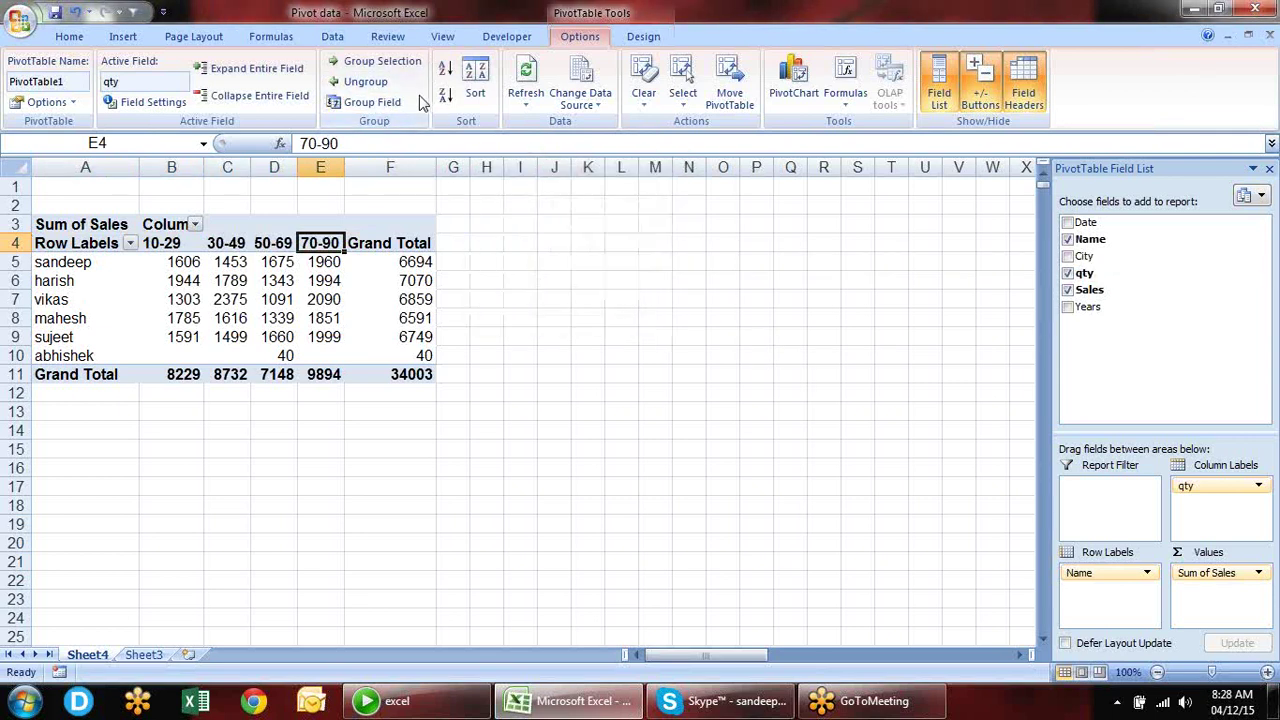
left_click(366, 82)
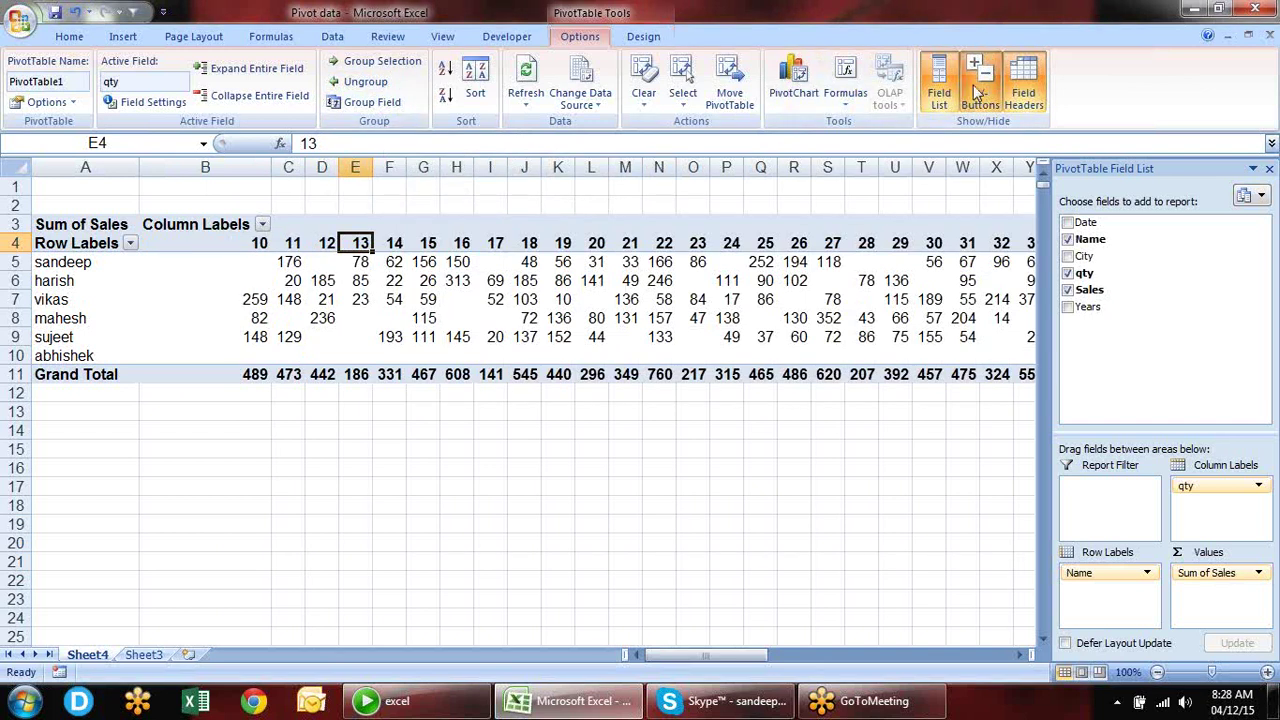
left_click(645, 108)
left_click(672, 126)
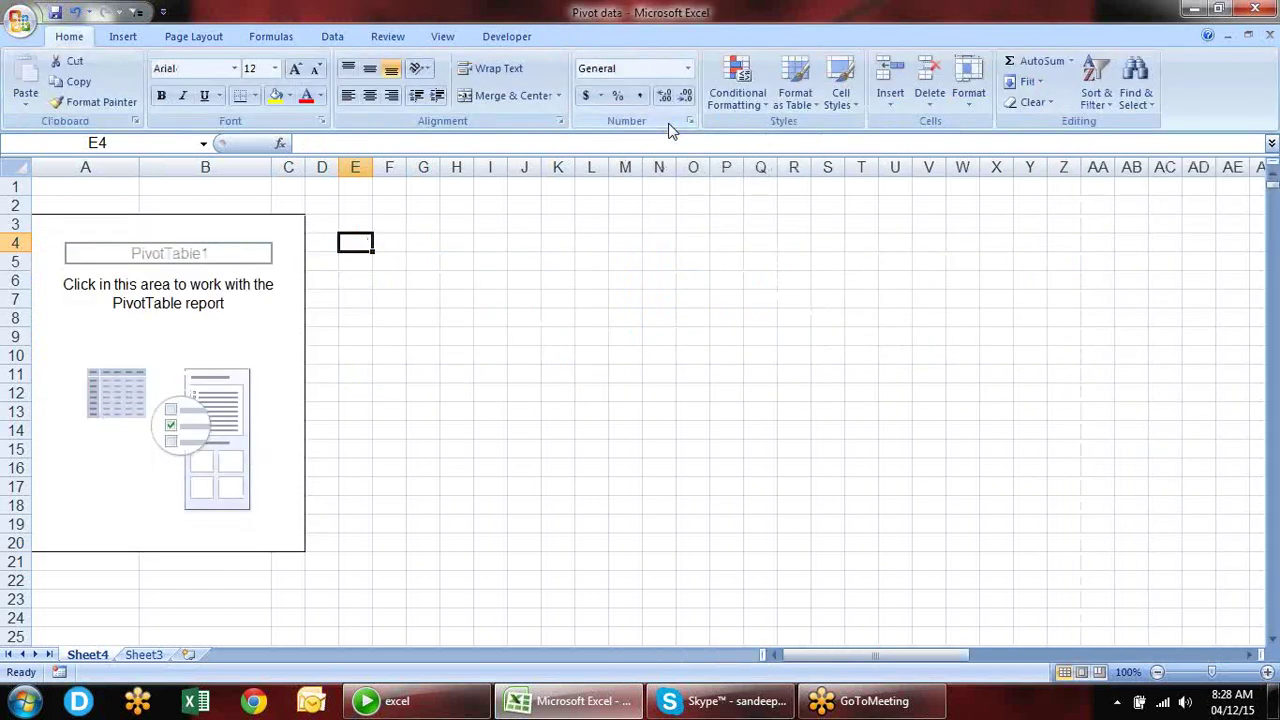
- Rebuild the empty PivotTable with Name and City as row labels and Sales as the summed values
left_click(205, 316)
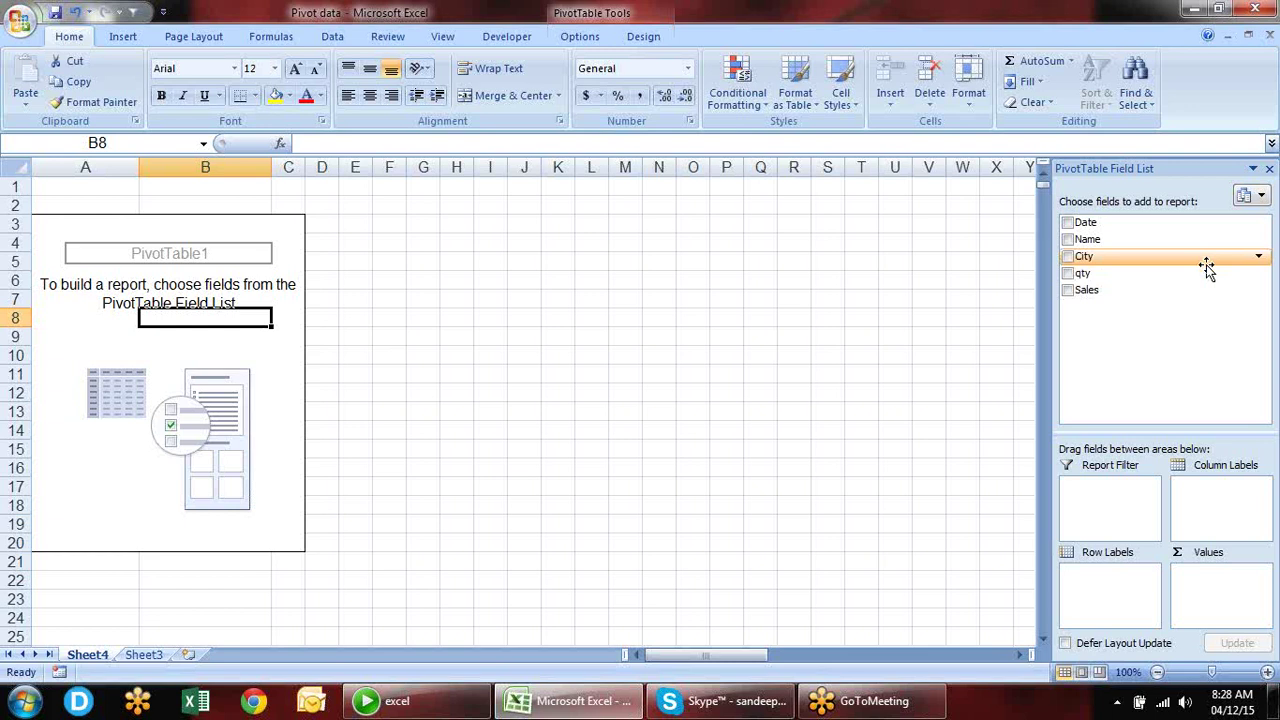
left_click(1067, 223)
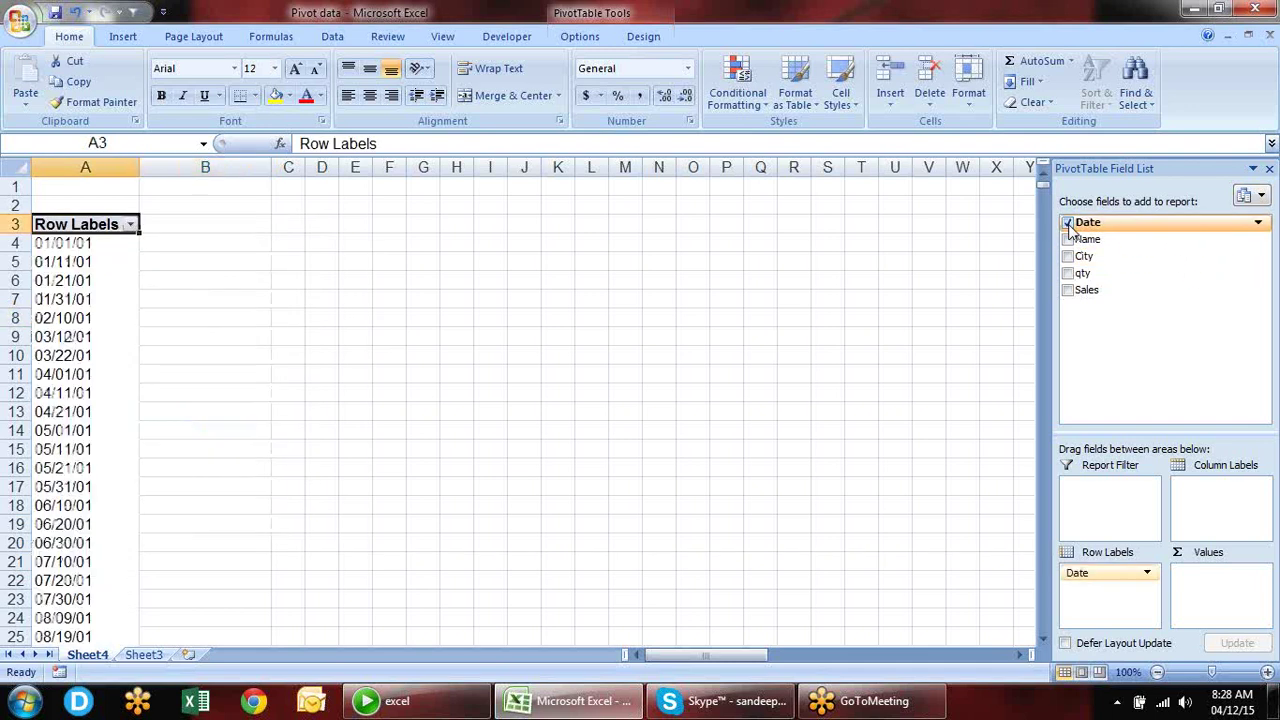
left_click(1067, 223)
left_click(1067, 240)
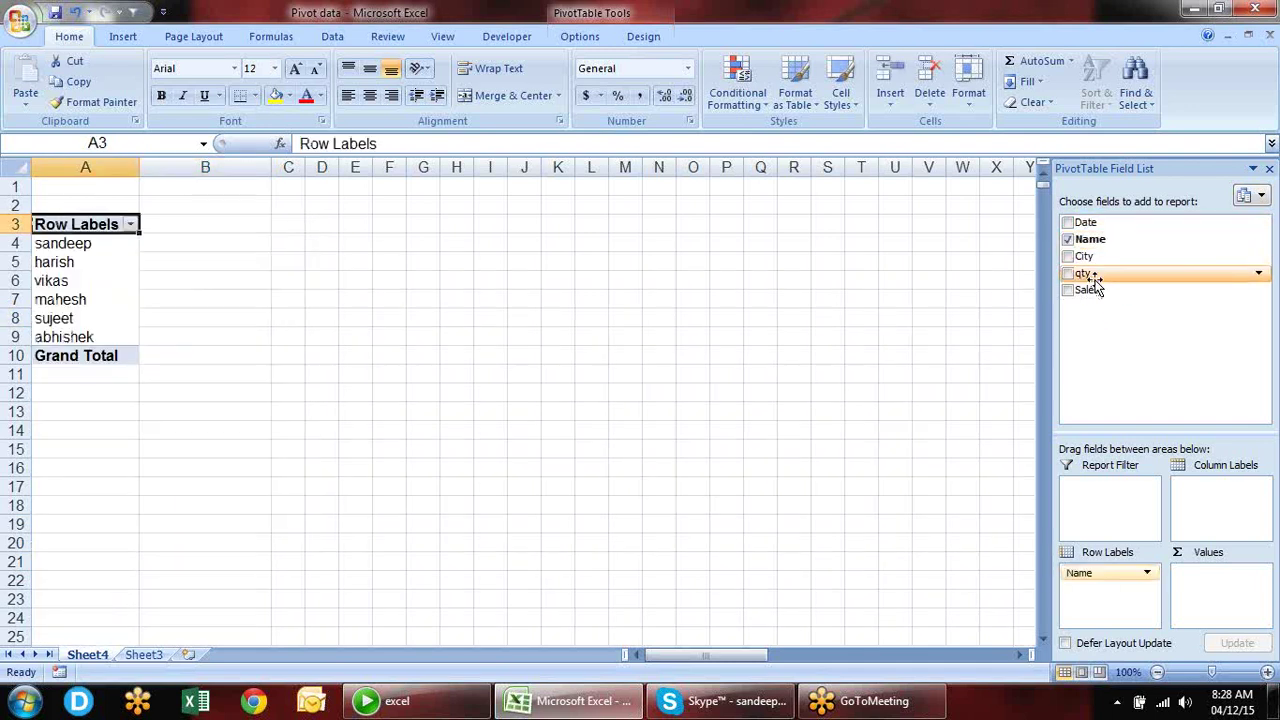
left_click(1067, 257)
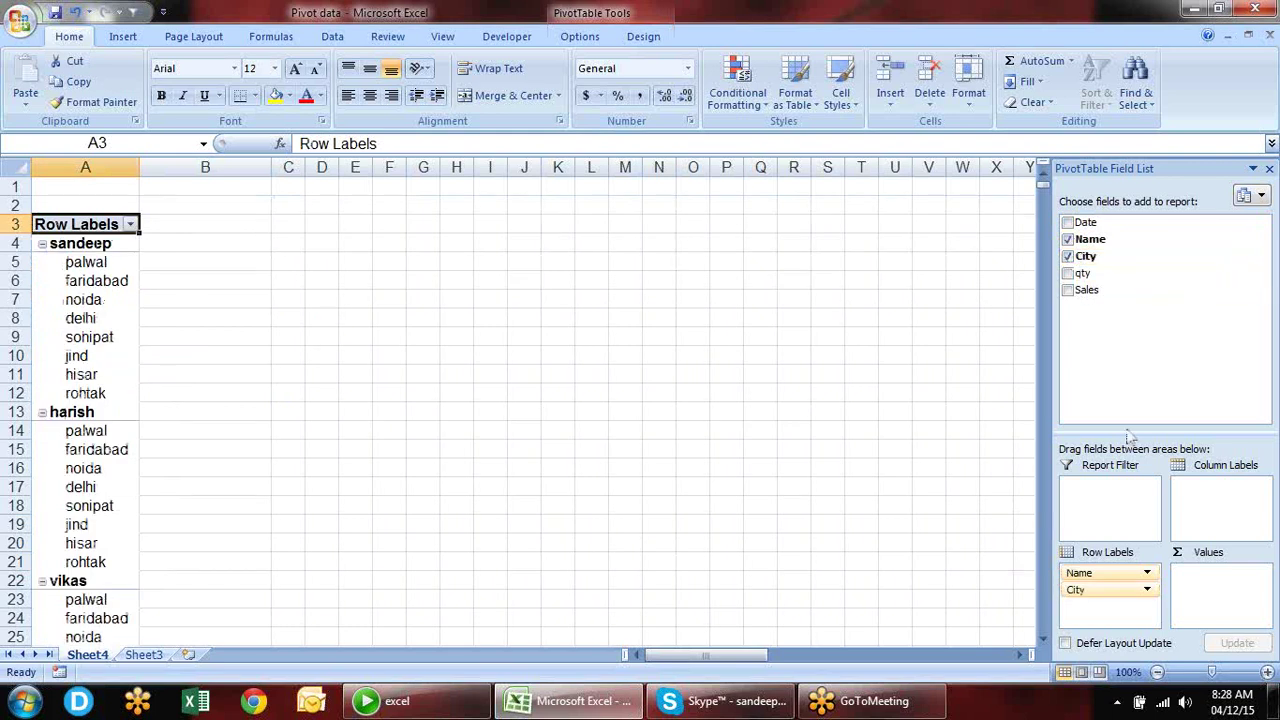
left_click_drag(1082, 303, 1240, 614)
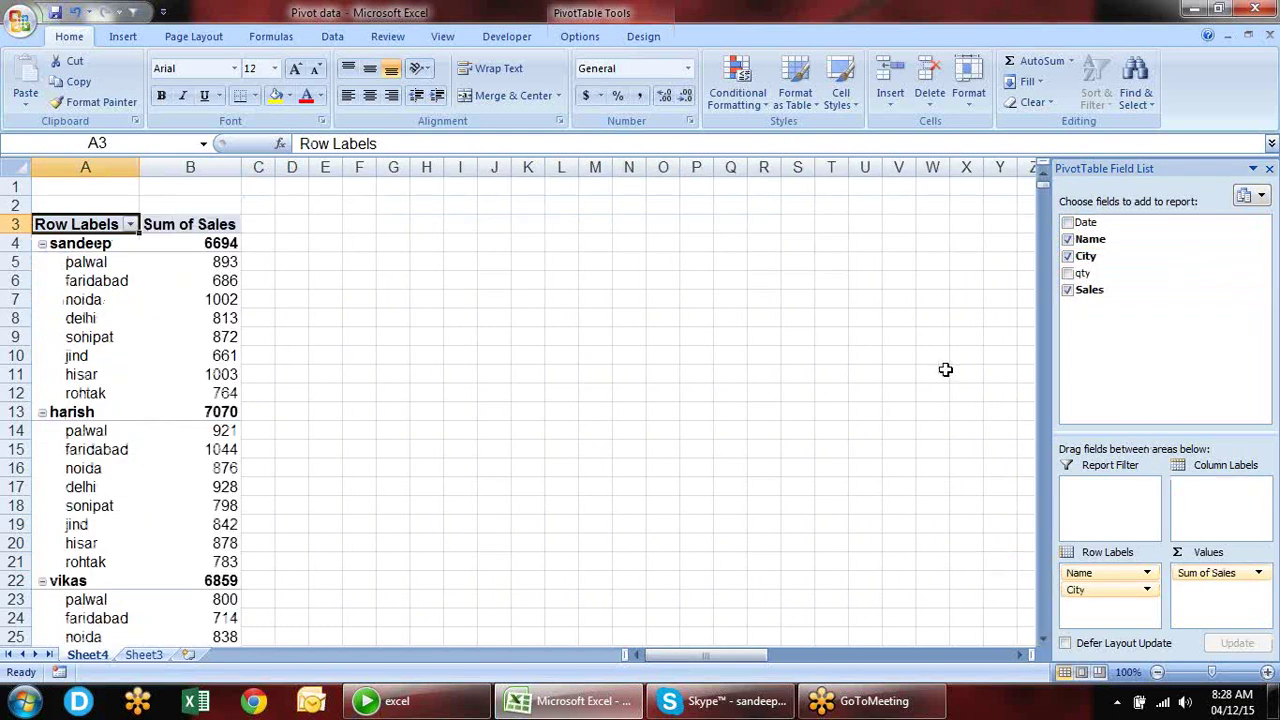
- Change the PivotTable's report layout to tabular form and check how the Name and City columns are arranged
left_click(108, 282)
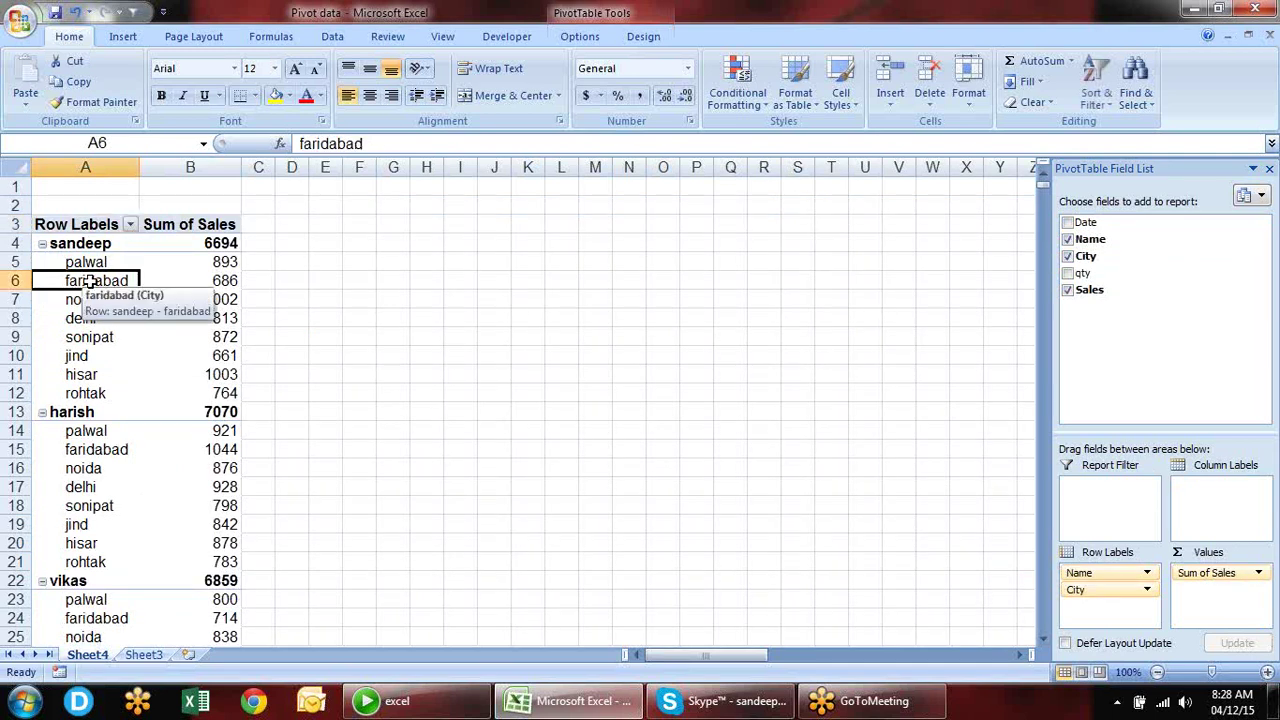
left_click(588, 38)
left_click(645, 40)
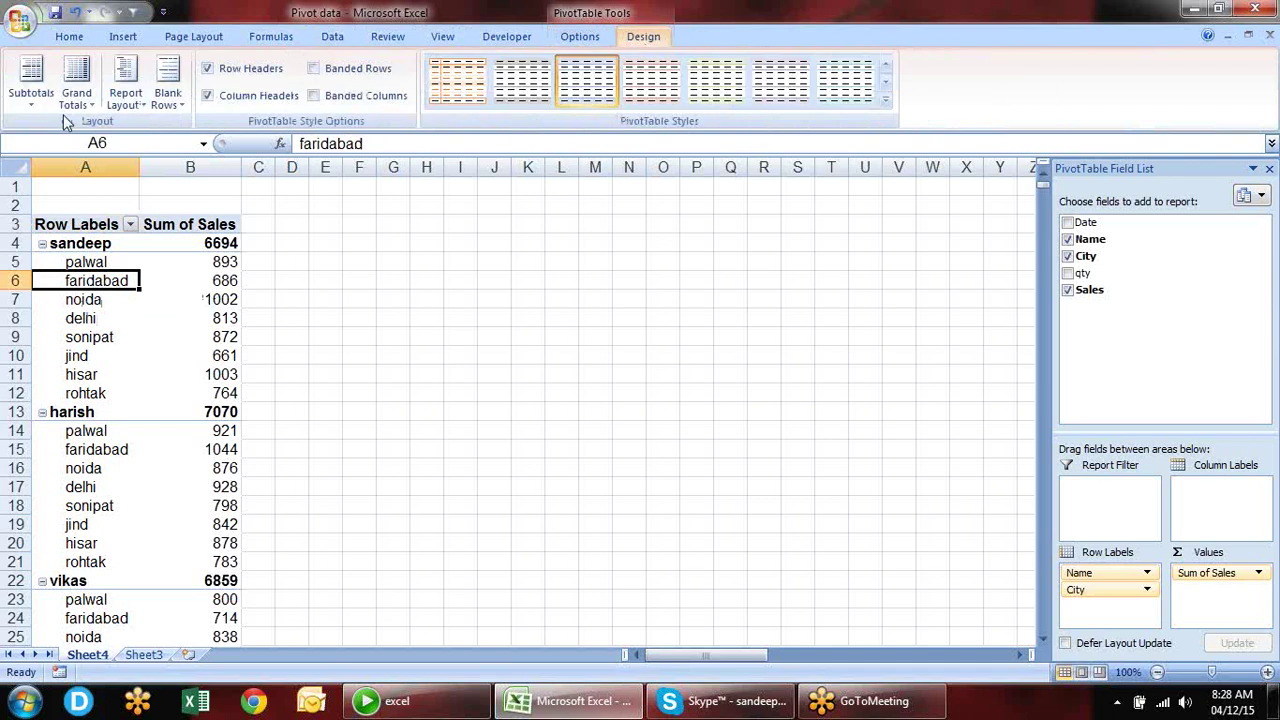
left_click(152, 106)
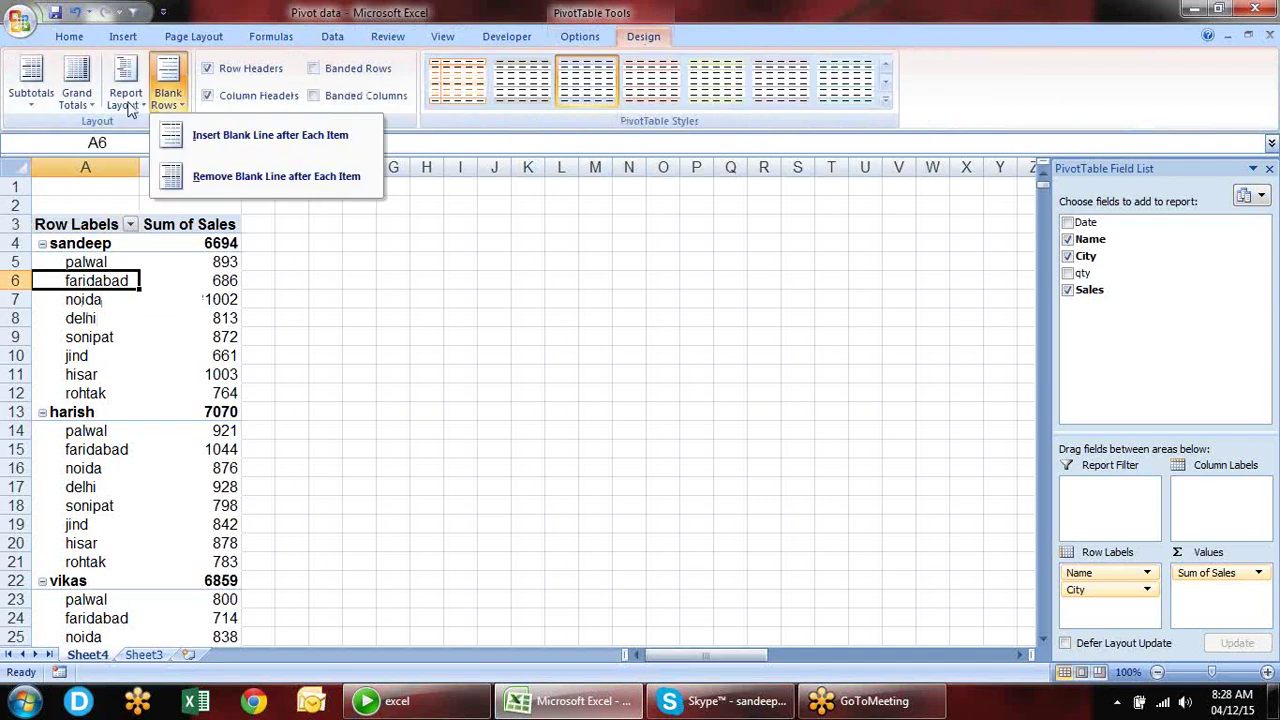
left_click(122, 104)
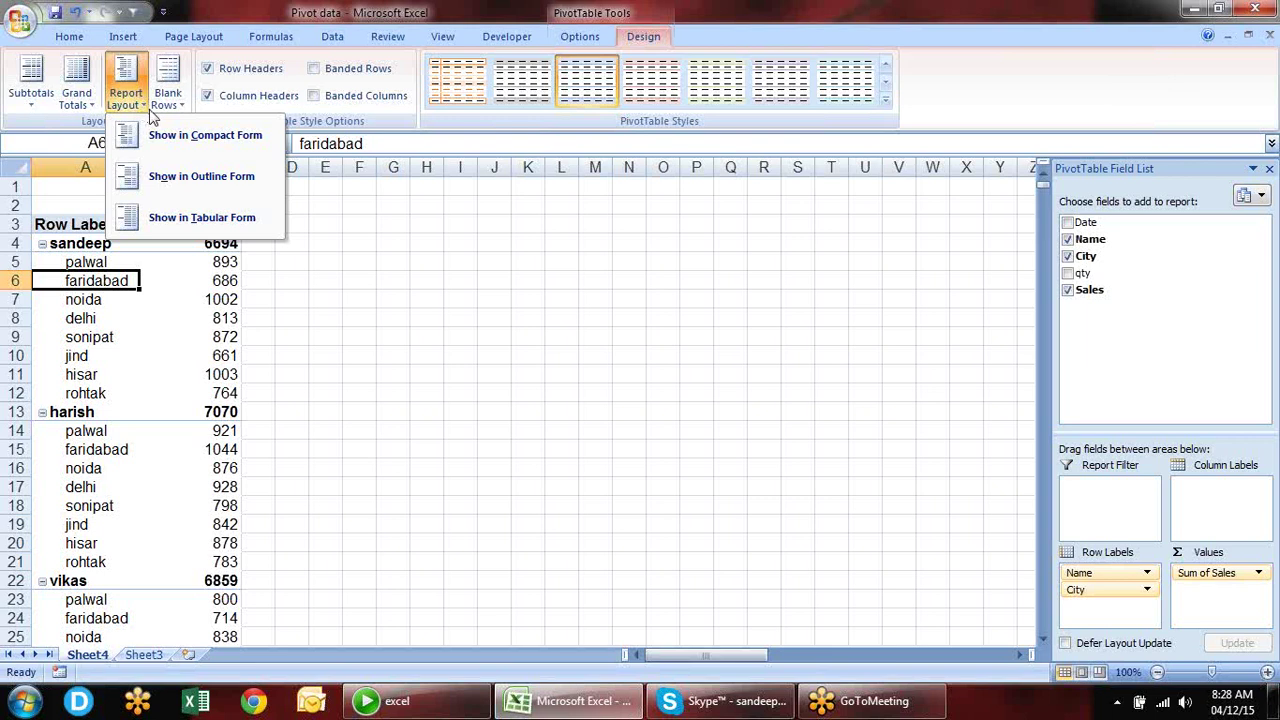
left_click(205, 224)
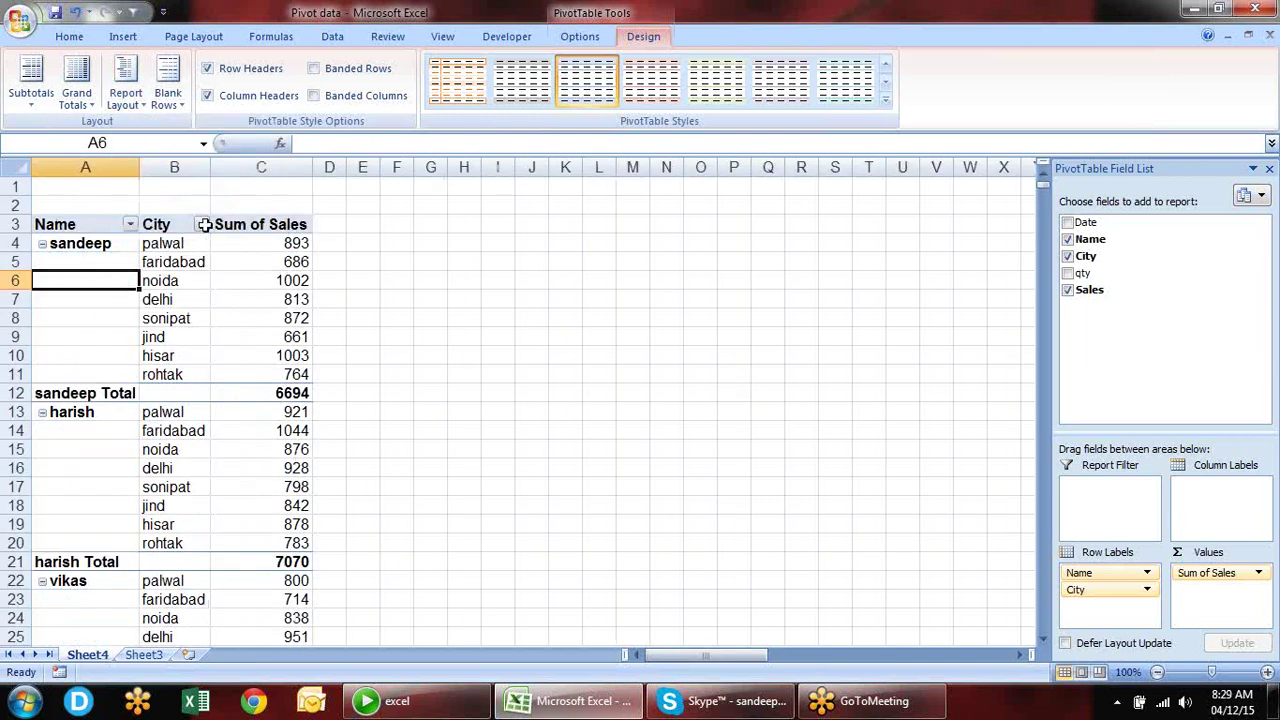
left_click(472, 357)
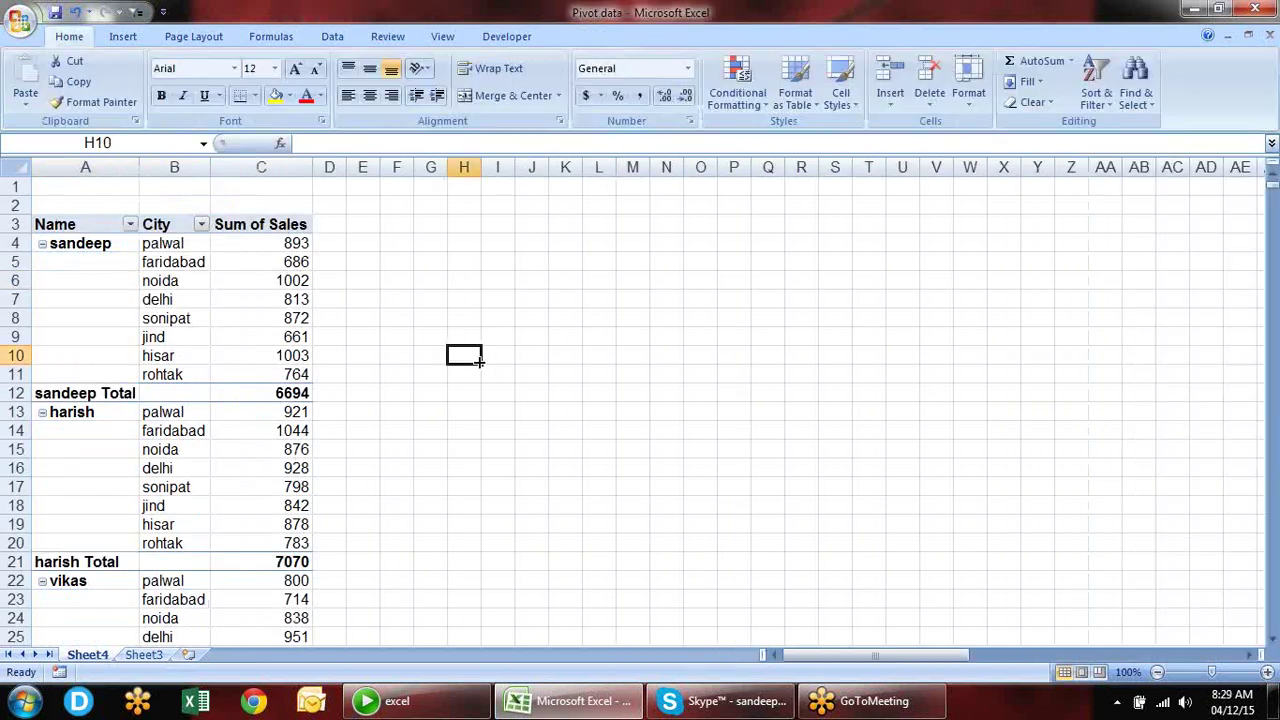
left_click(140, 300)
left_click_drag(103, 244, 98, 375)
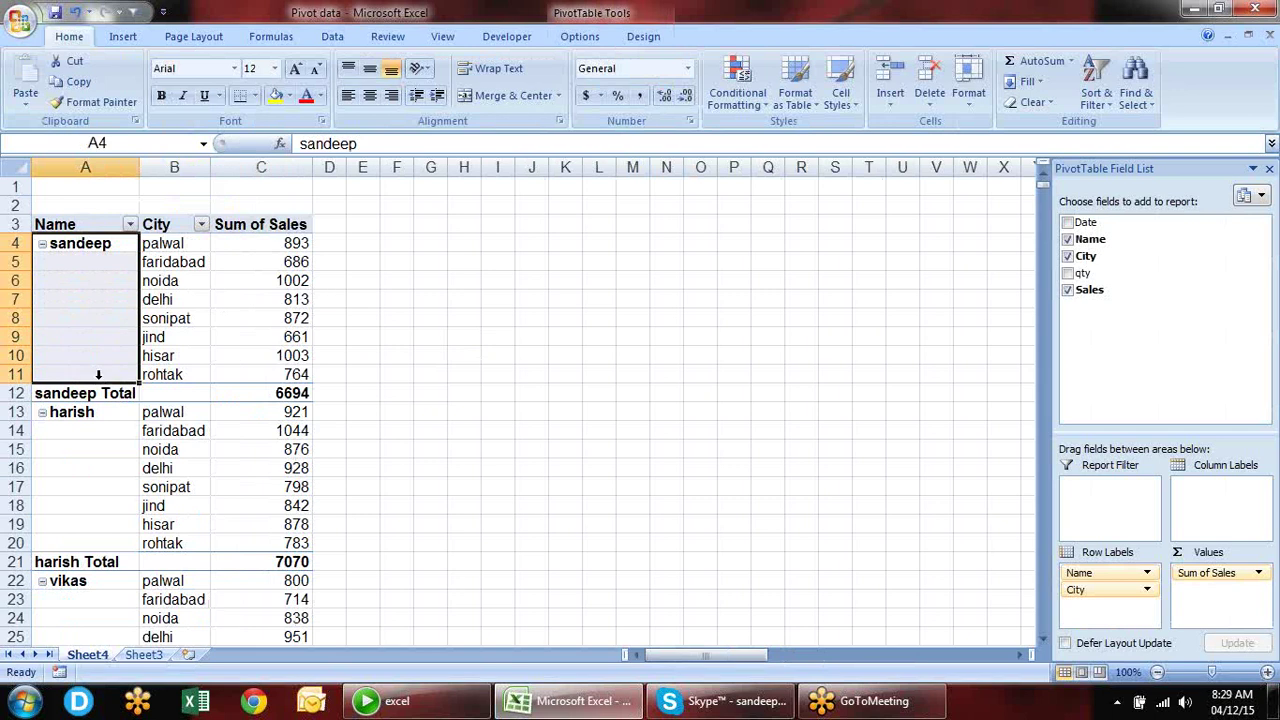
left_click(15, 411)
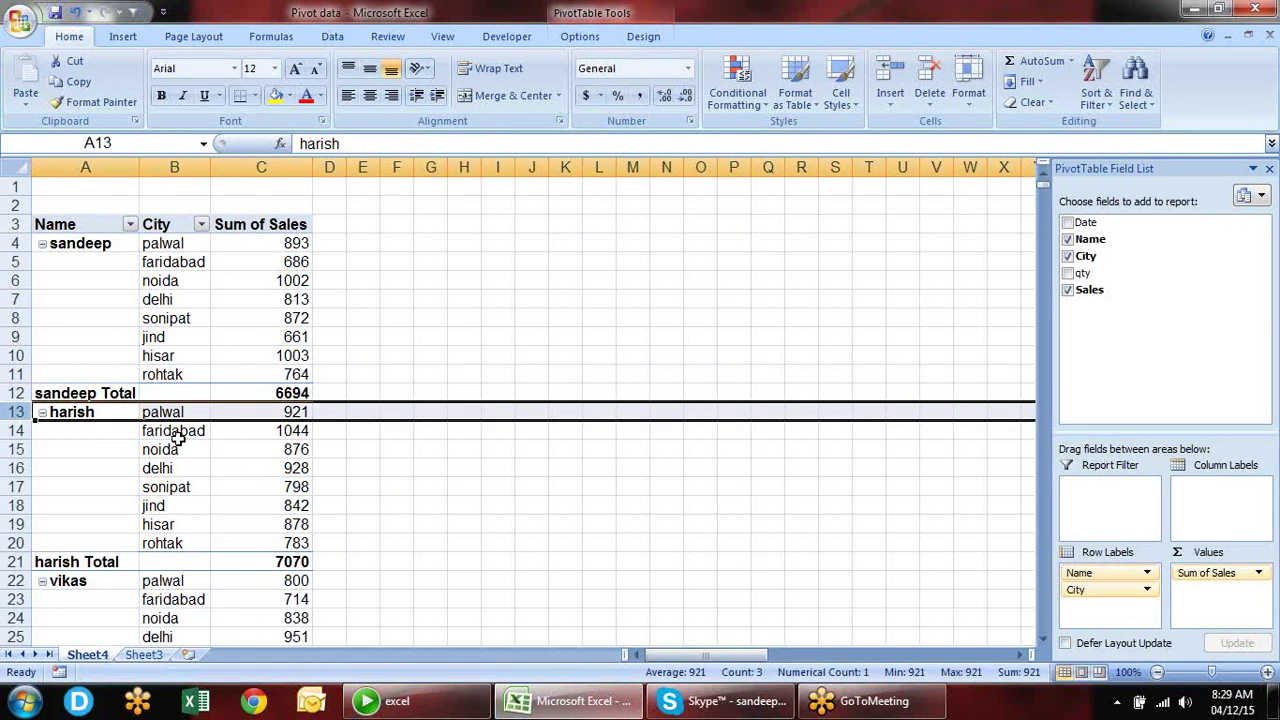
left_click(224, 282)
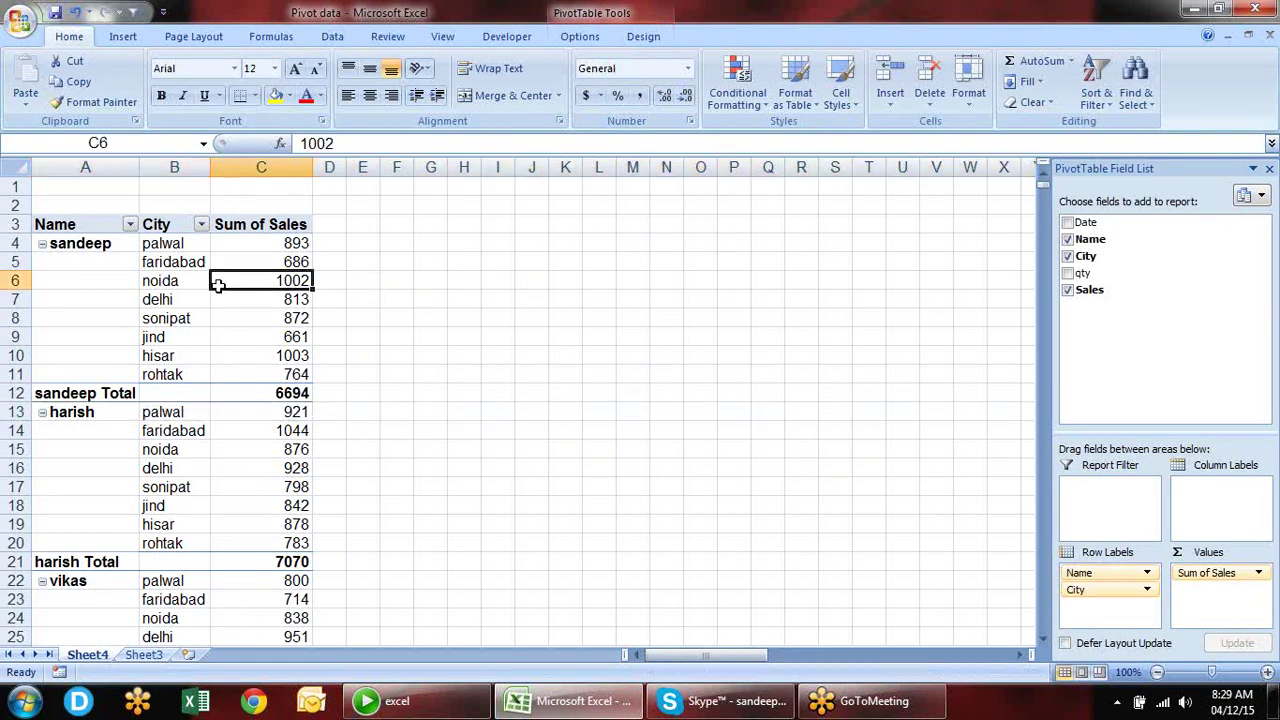
- Insert a blank line after each item in the PivotTable and check the row below the first subtotal
left_click(603, 36)
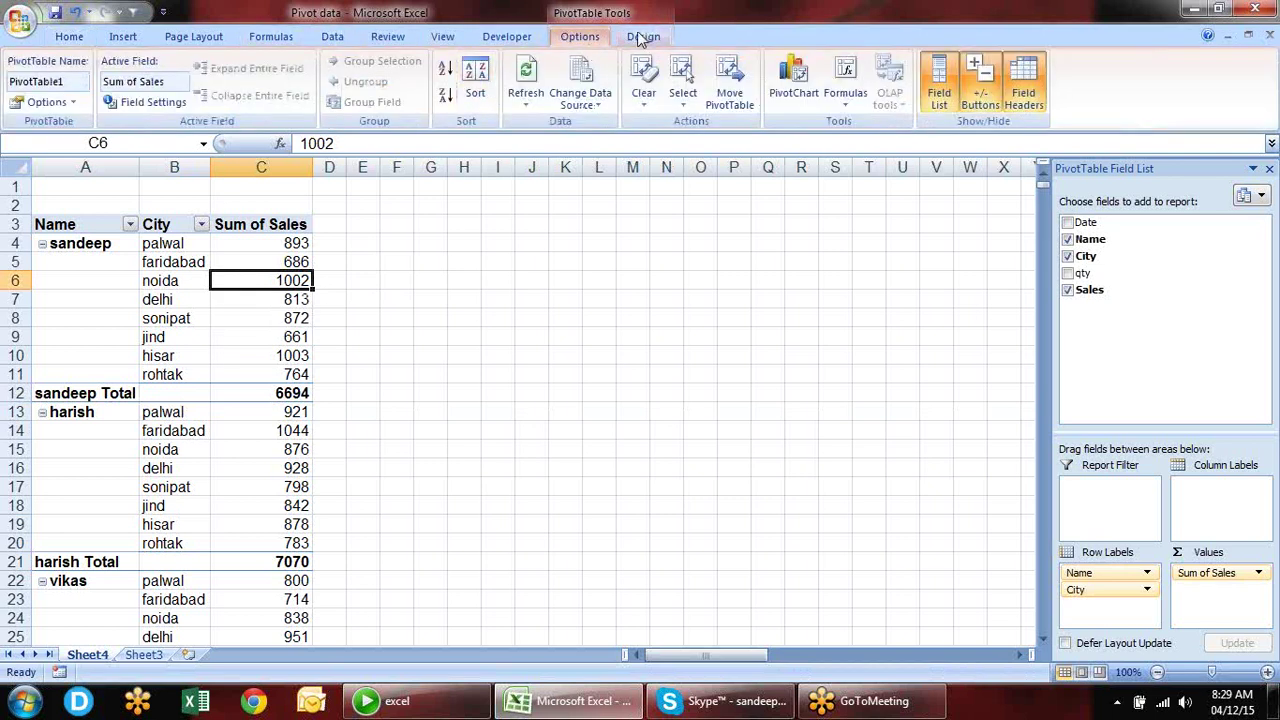
left_click(643, 36)
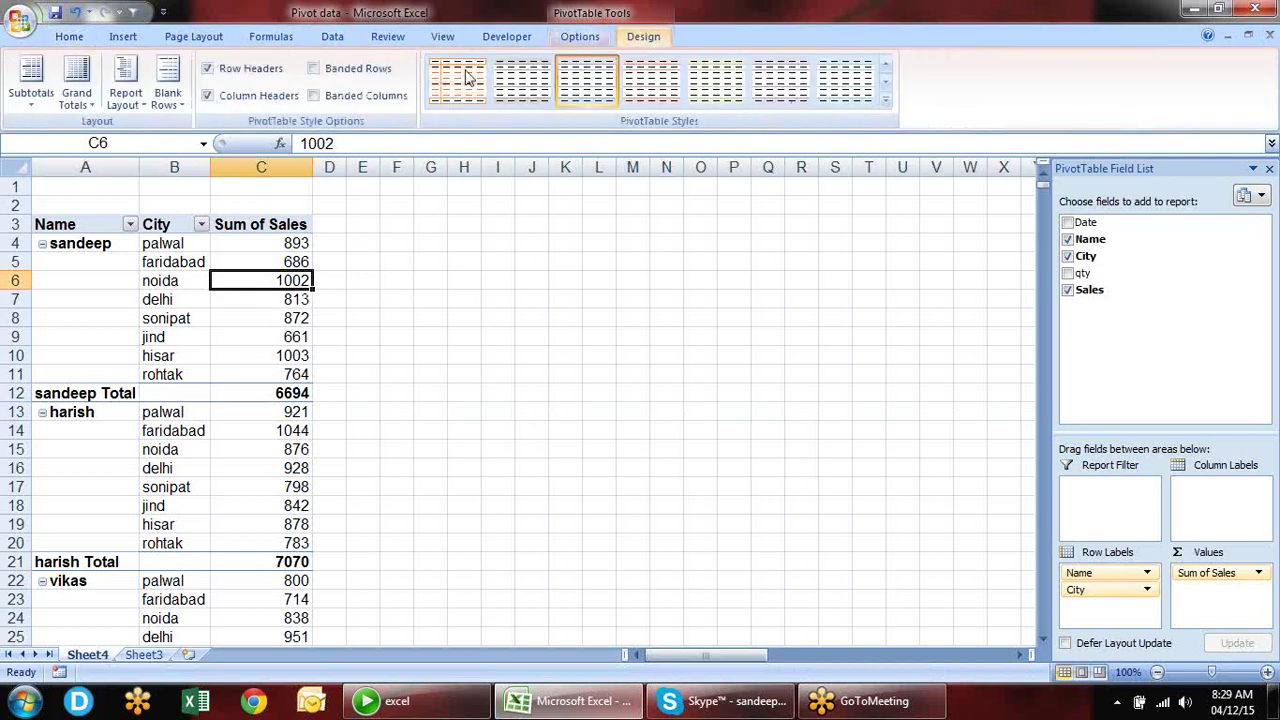
left_click(184, 106)
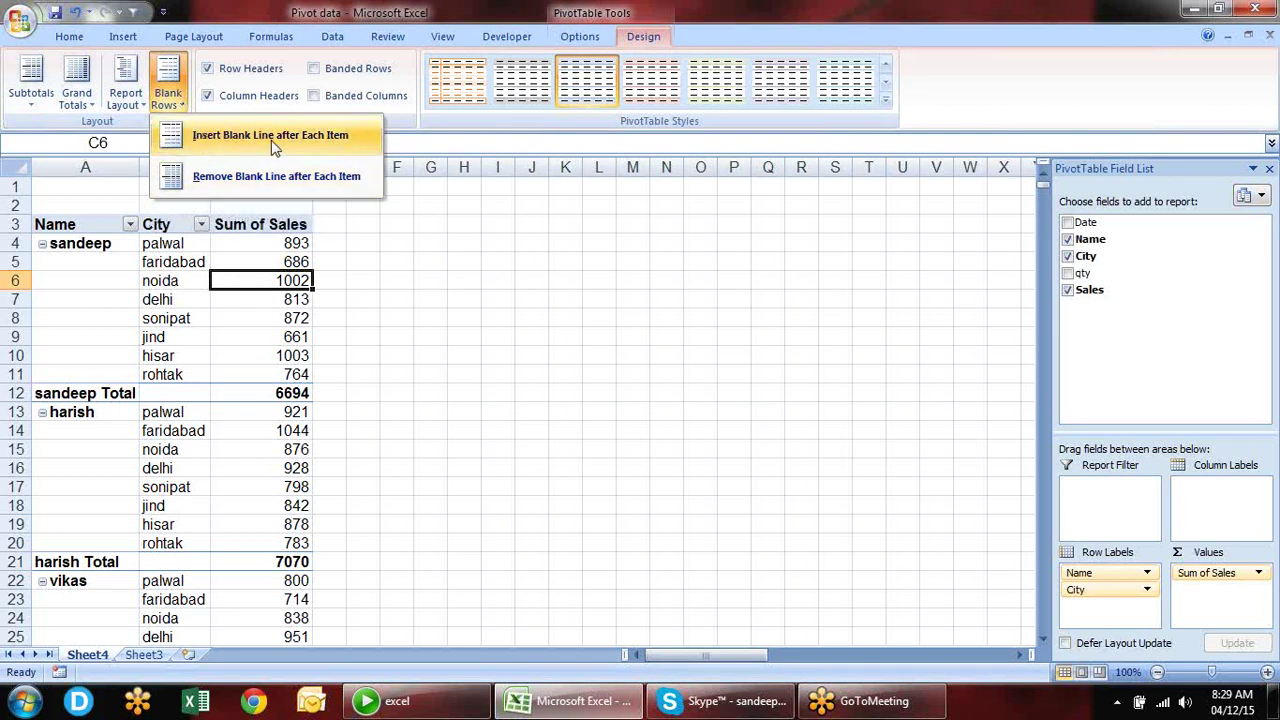
left_click(329, 147)
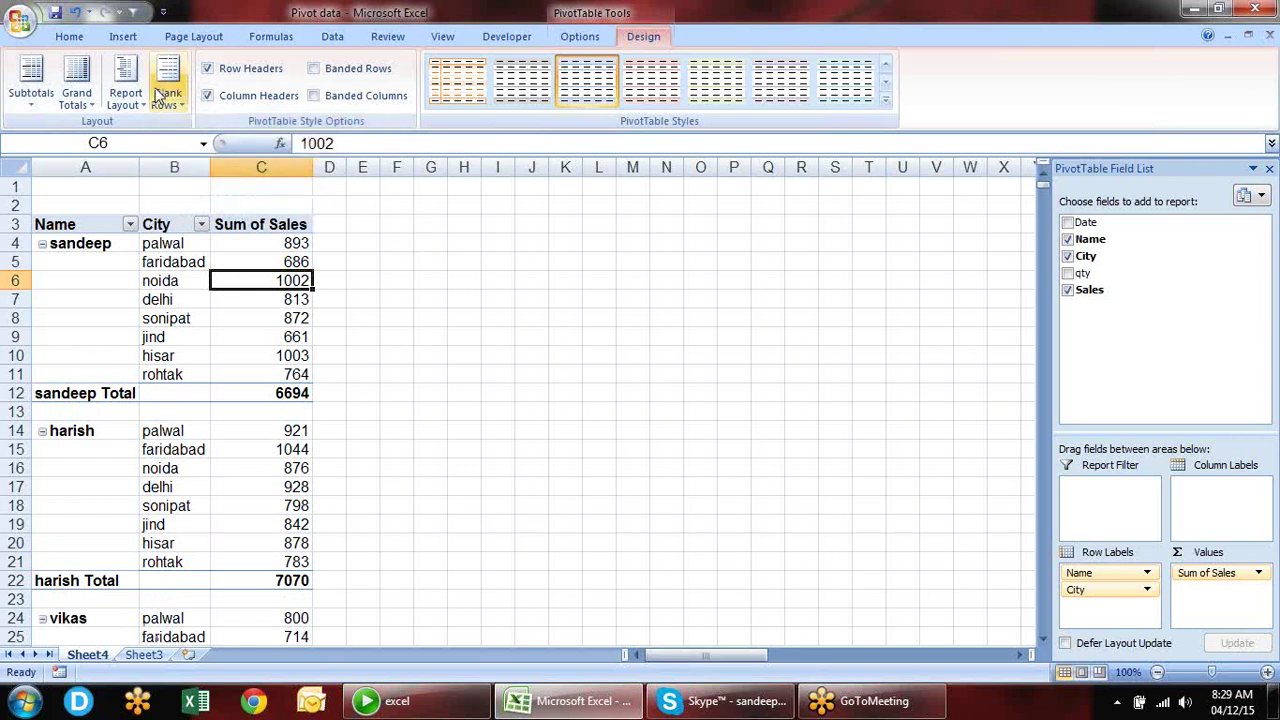
left_click_drag(67, 415, 272, 416)
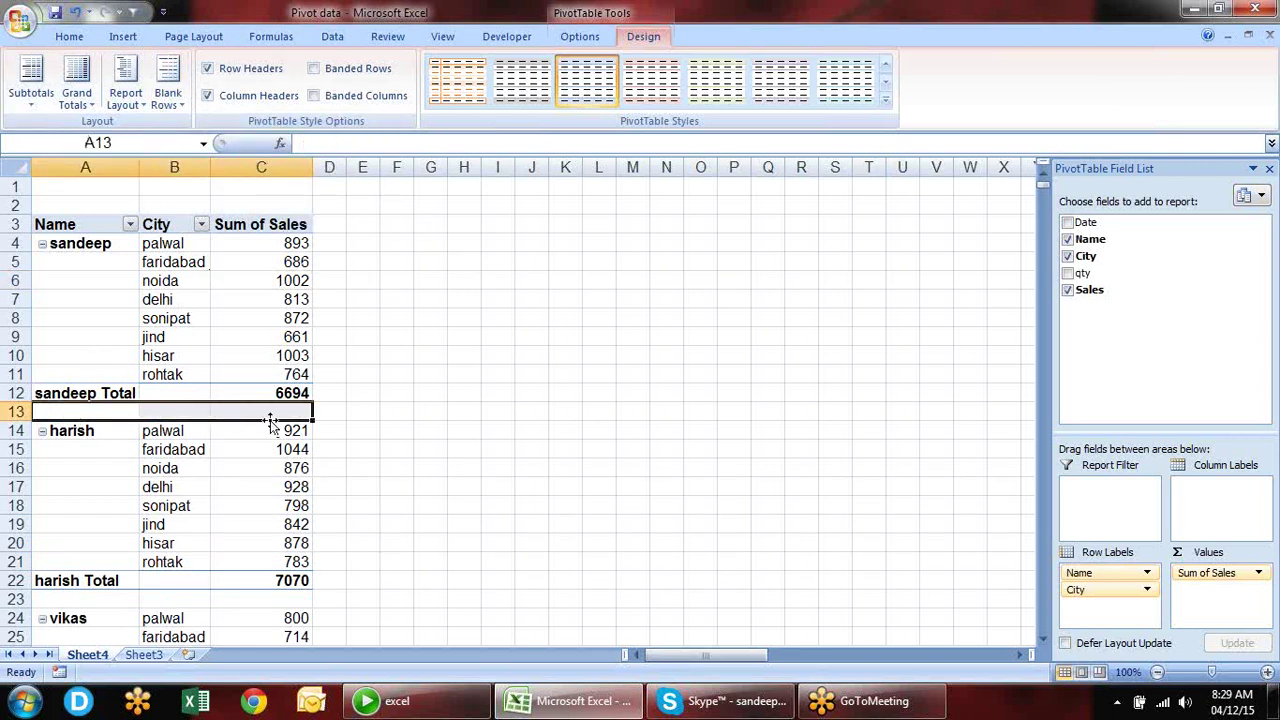
left_click(73, 316)
left_click(126, 96)
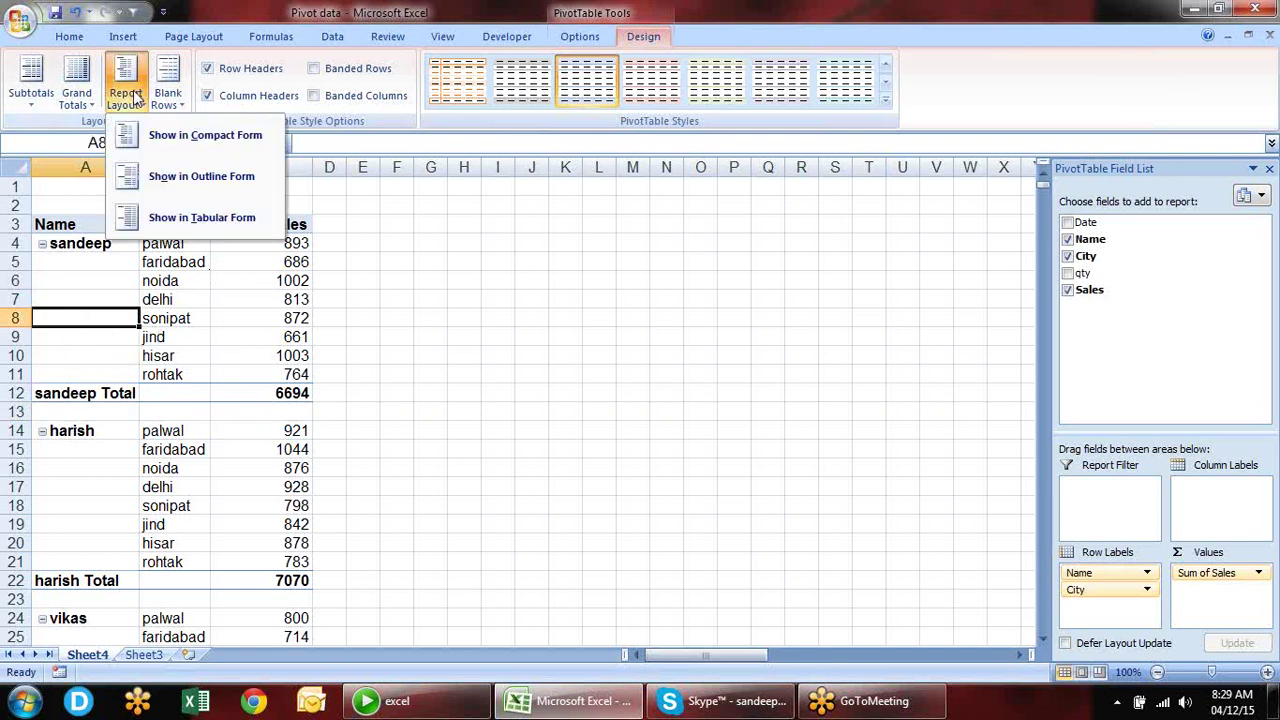
left_click(477, 346)
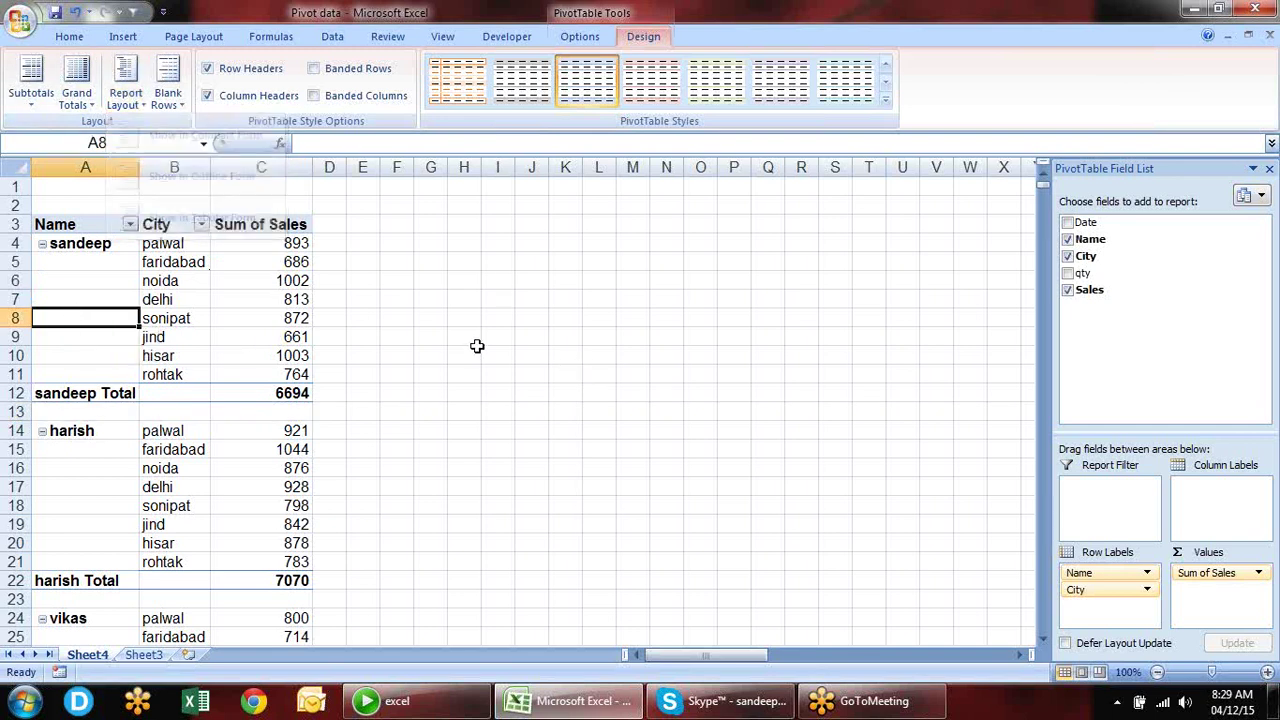
right_click(120, 282)
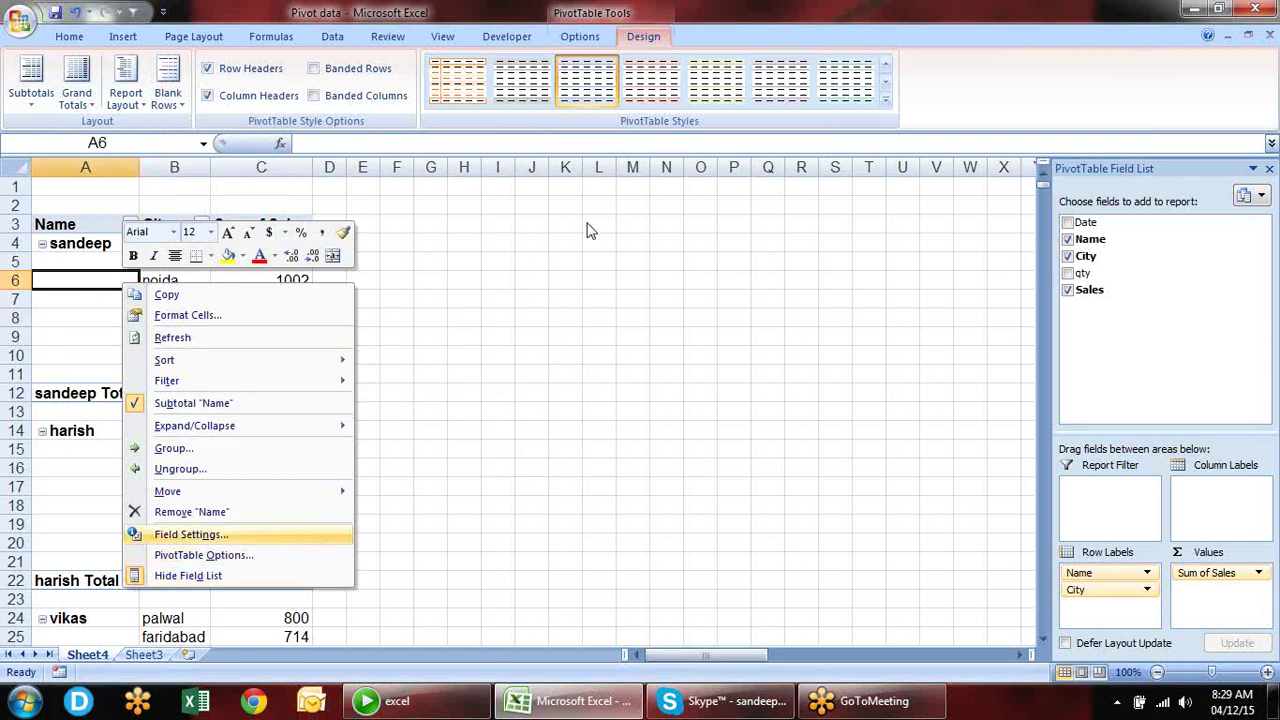
- Turn on merging and centering of cells with labels in the PivotTable's layout and format options
left_click(582, 36)
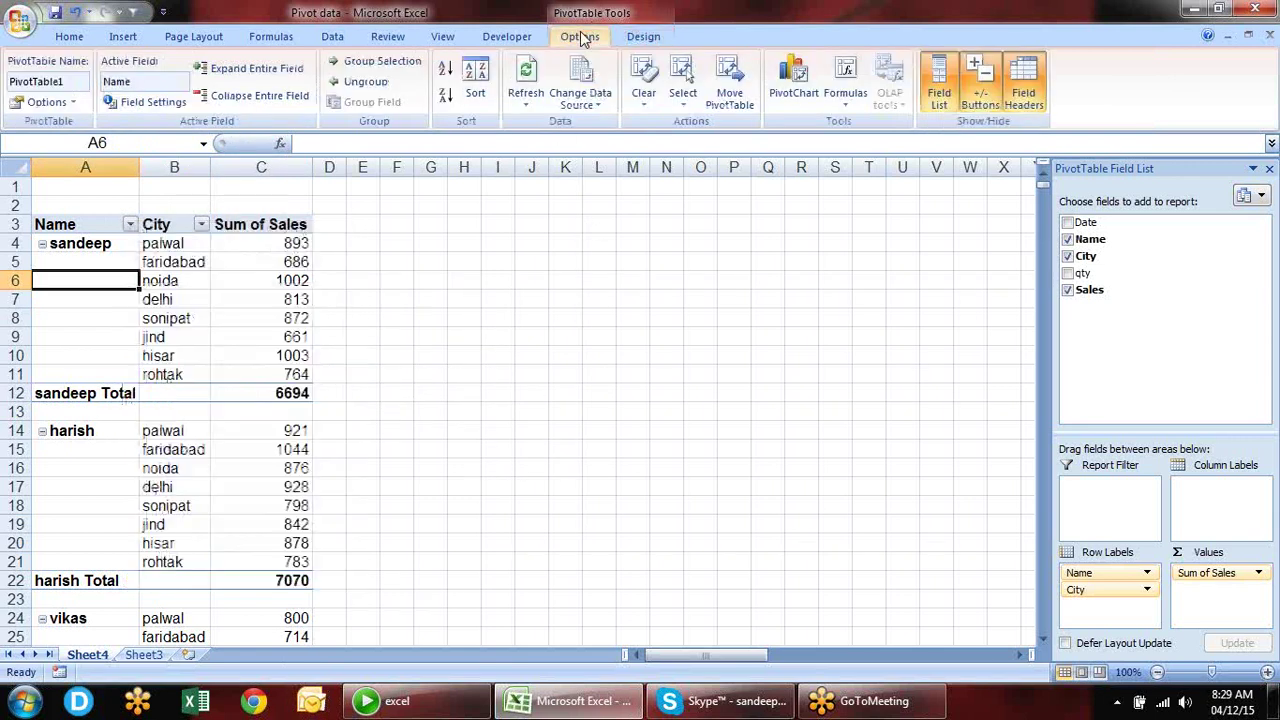
left_click(73, 103)
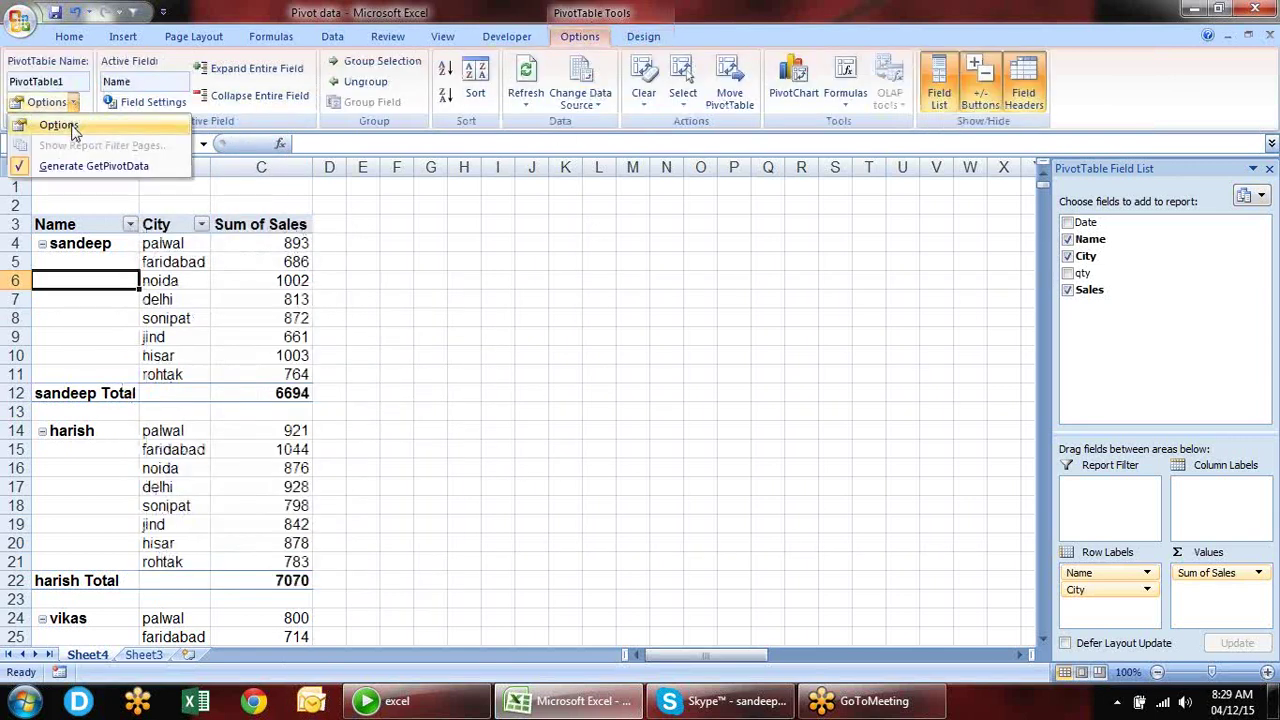
left_click(72, 128)
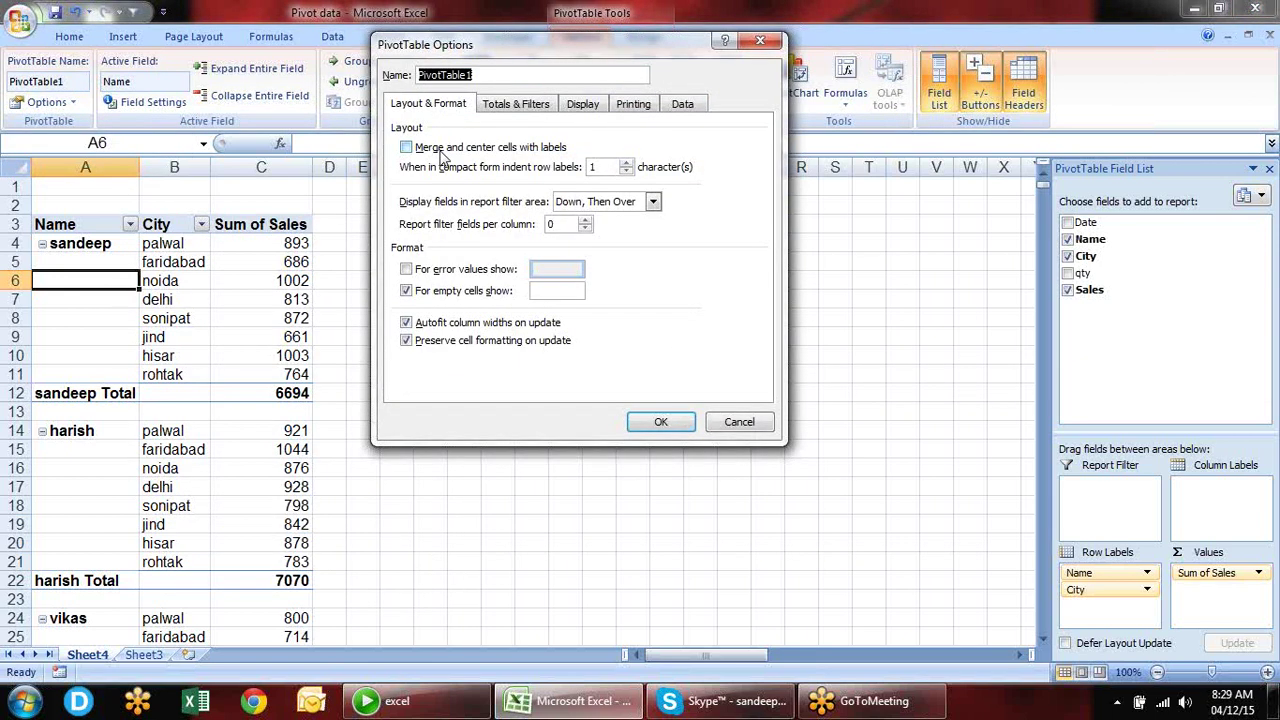
left_click(441, 151)
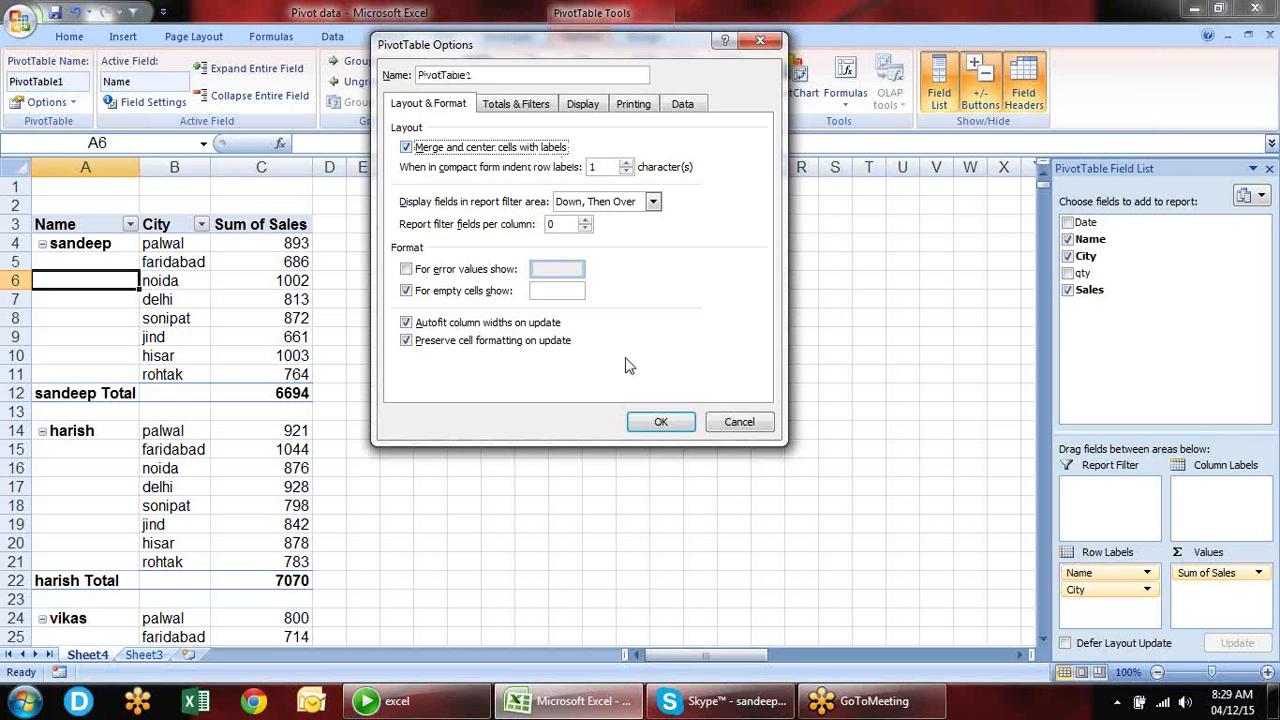
left_click(657, 424)
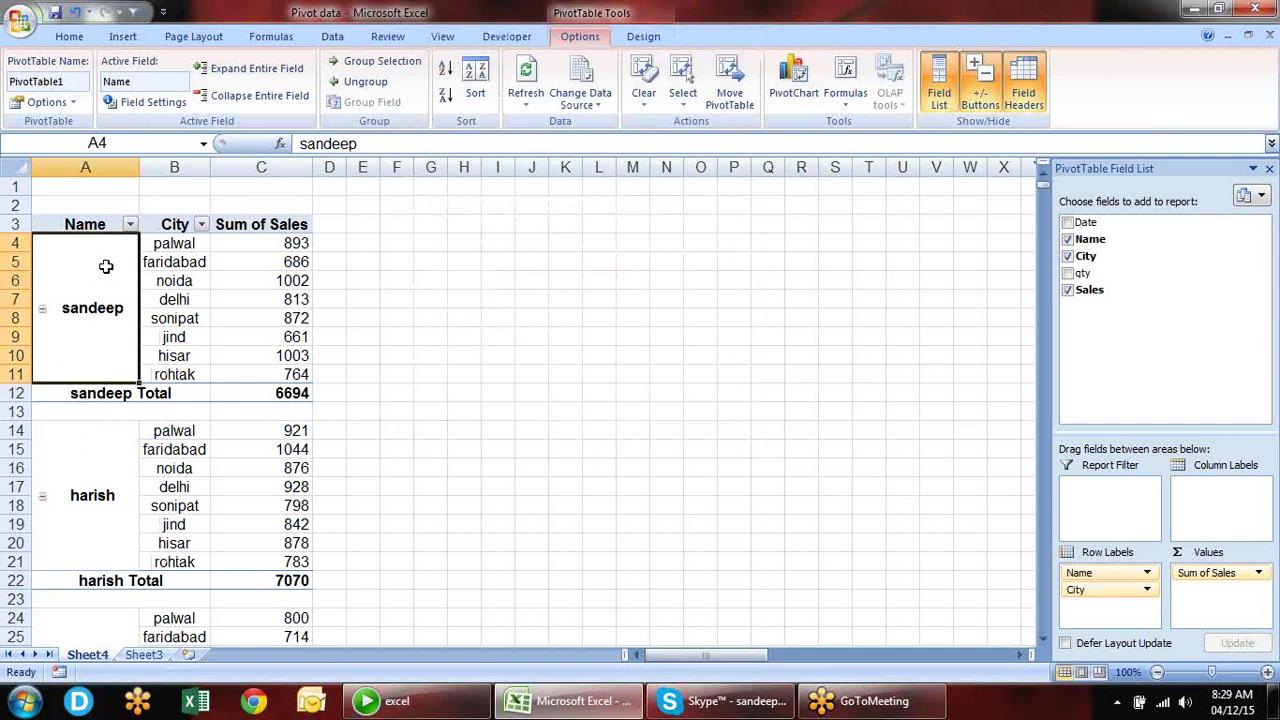
- Examine the merged Name label cells and the blank rows between the groups down column A
left_click(104, 446)
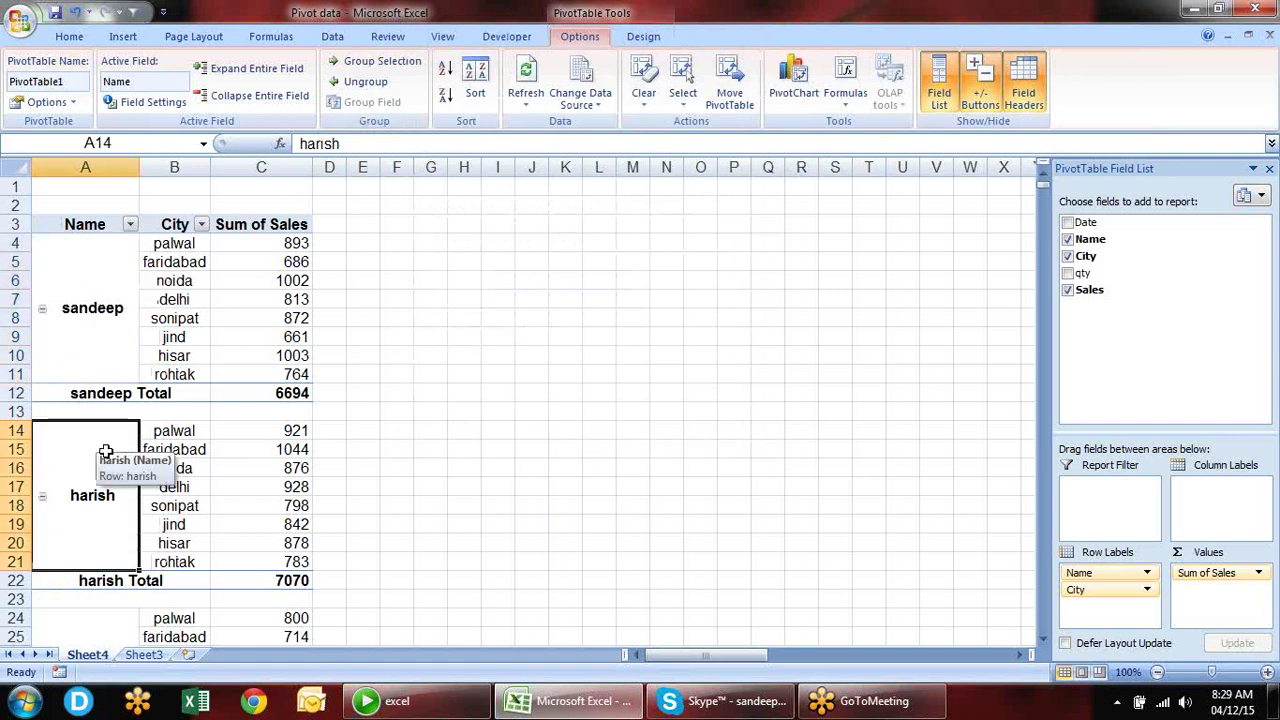
left_click(106, 622)
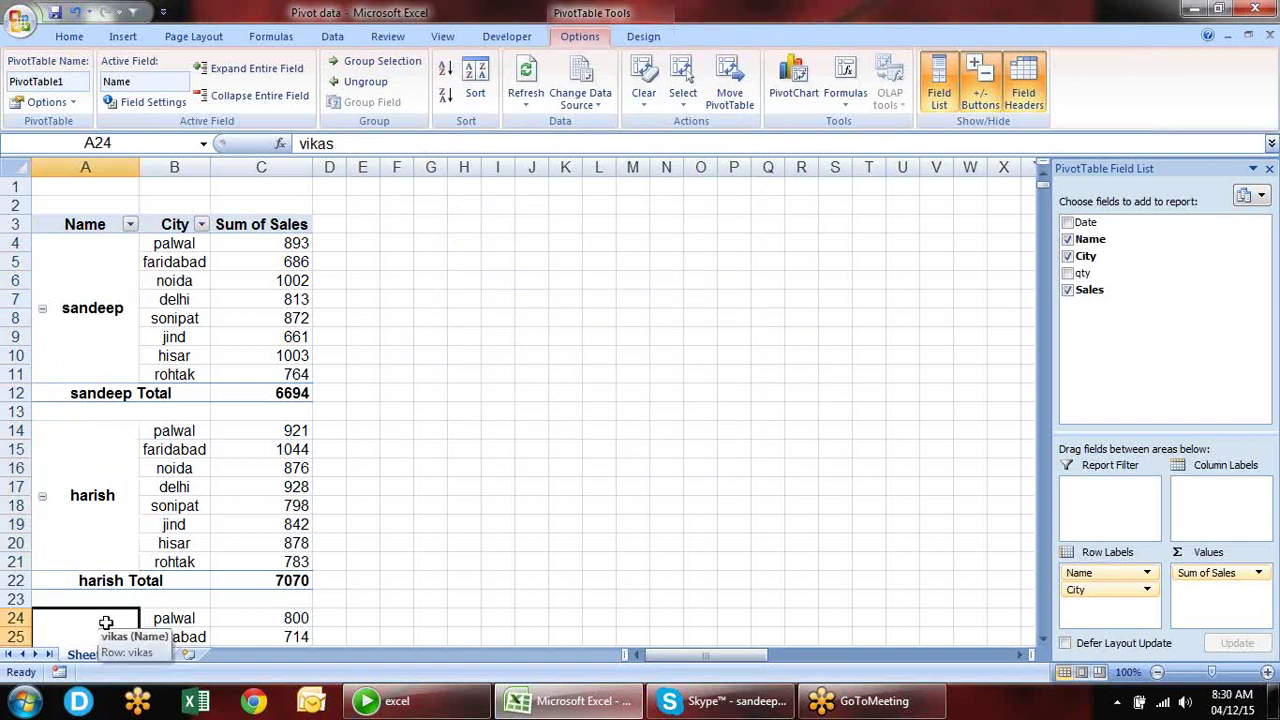
key("Down")
key("Down")
key("Down")
key("Up")
key("Up")
key("Up")
key("Up")
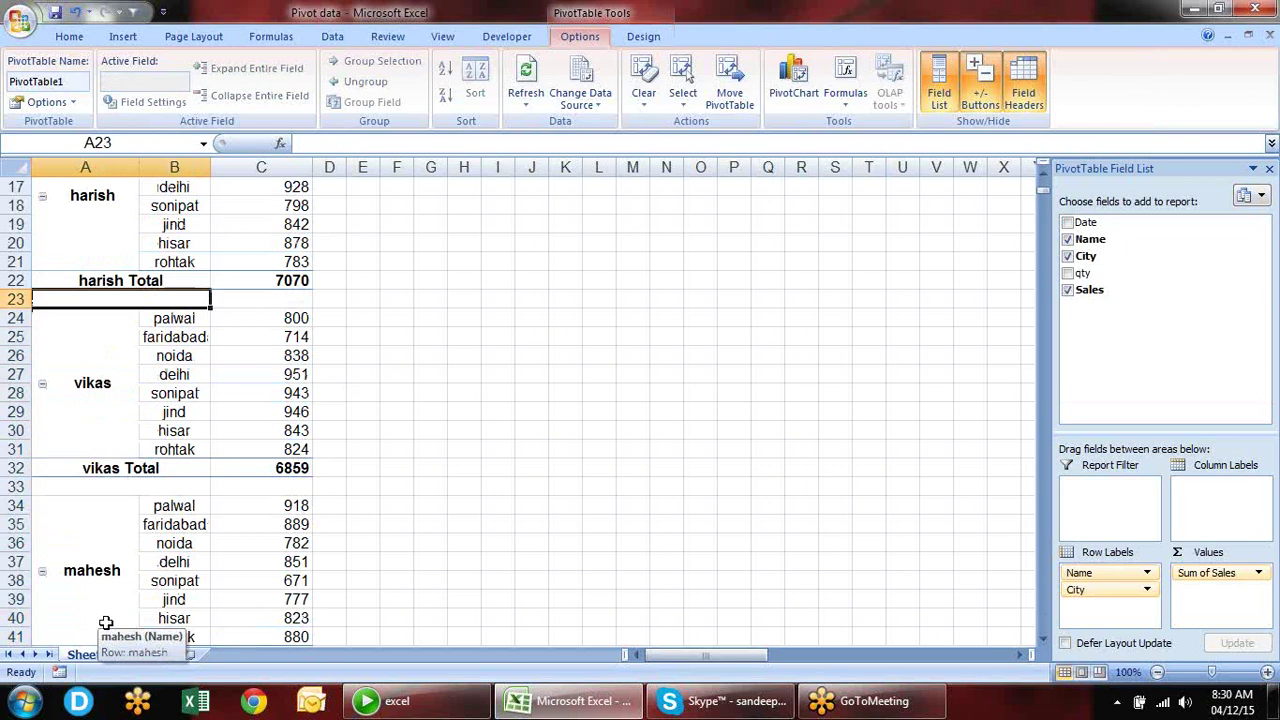
key("Down")
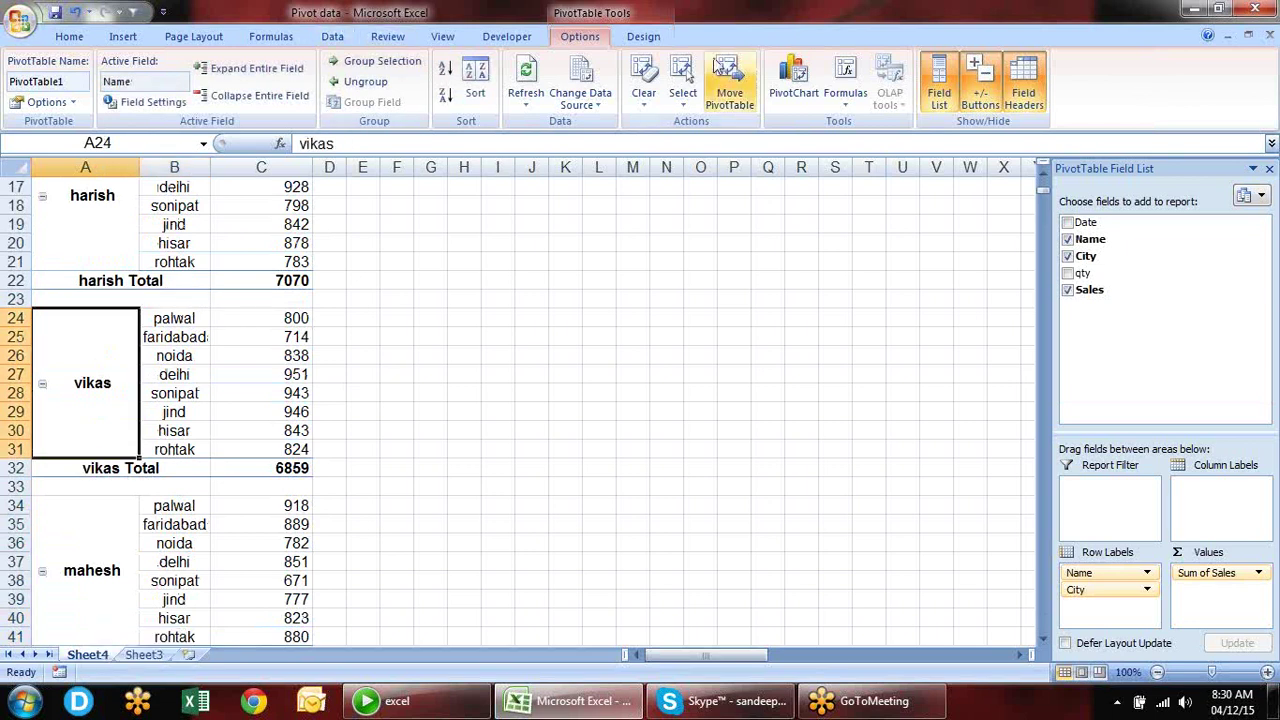
- Remove the blank line after each item in the PivotTable
left_click(646, 40)
left_click(184, 96)
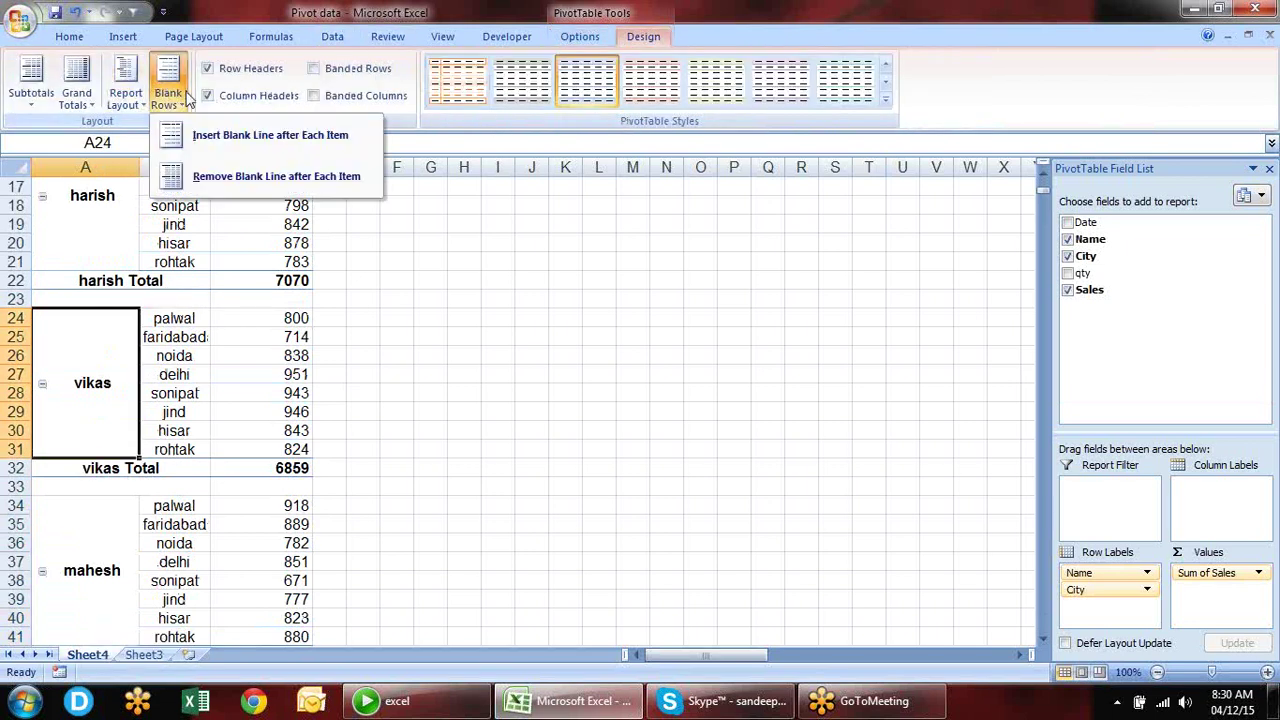
left_click(210, 183)
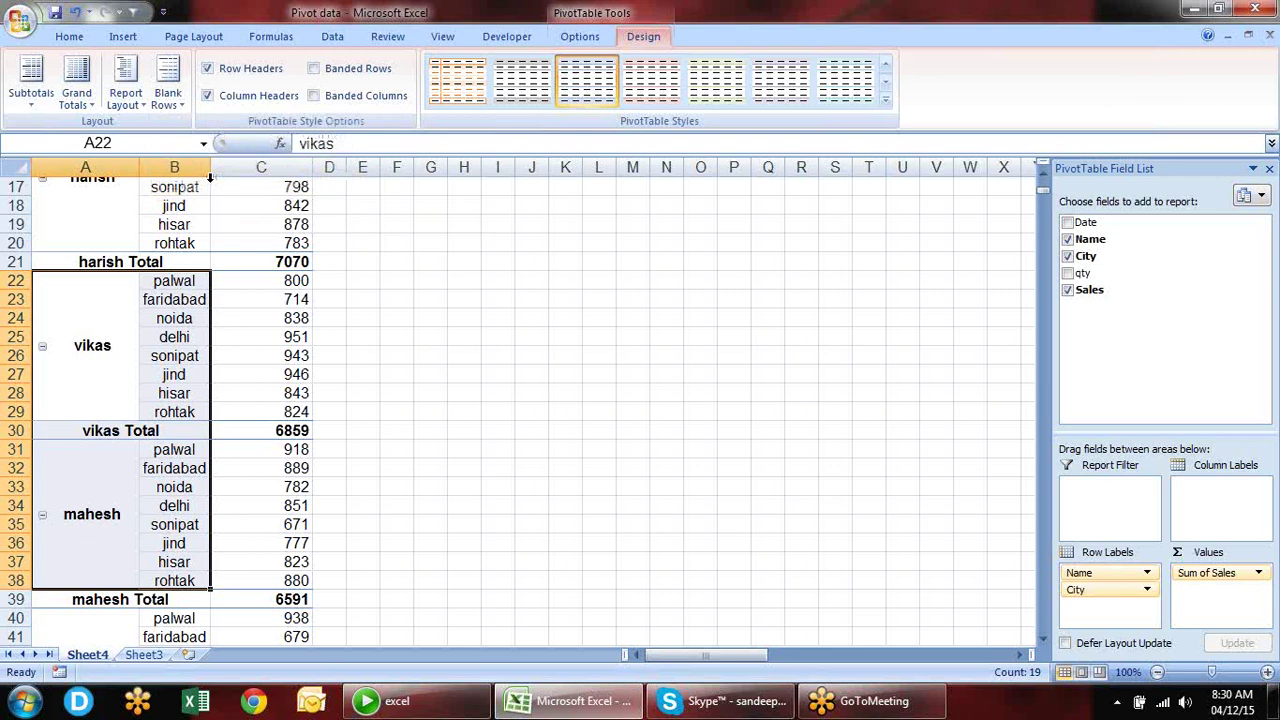
left_click(479, 351)
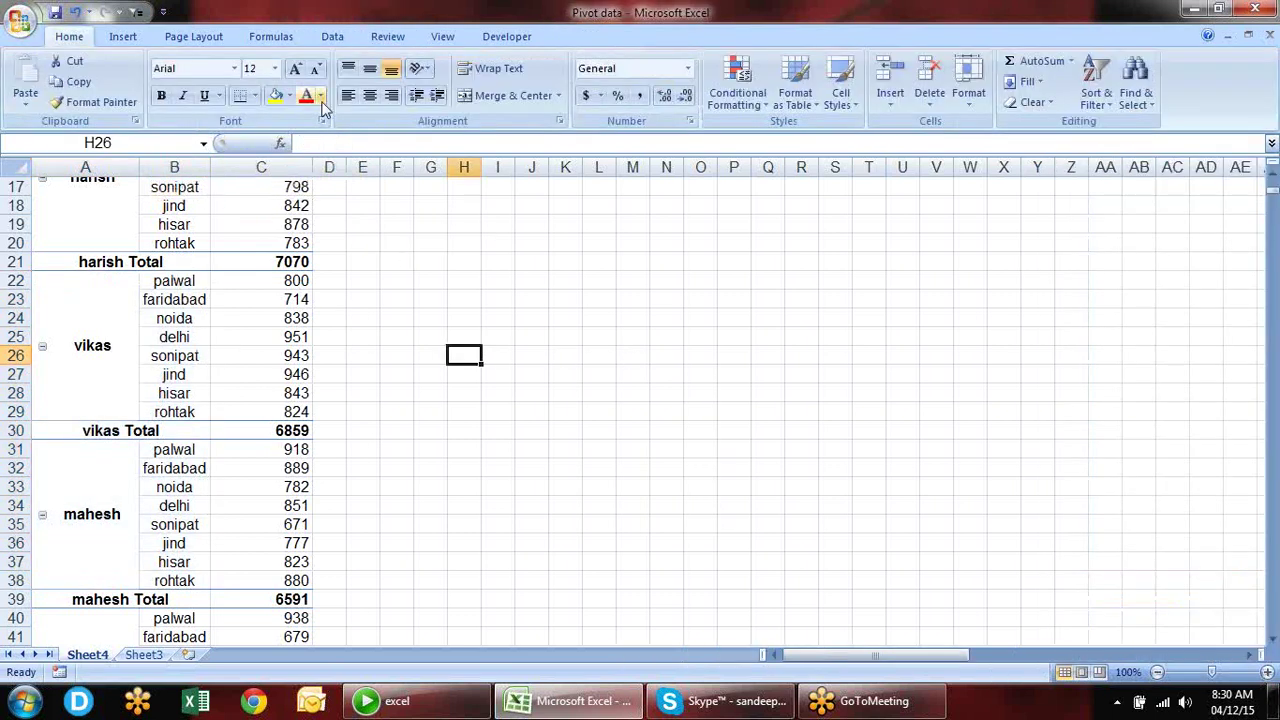
- Turn off the subtotals for the Name groups in the PivotTable
right_click(186, 257)
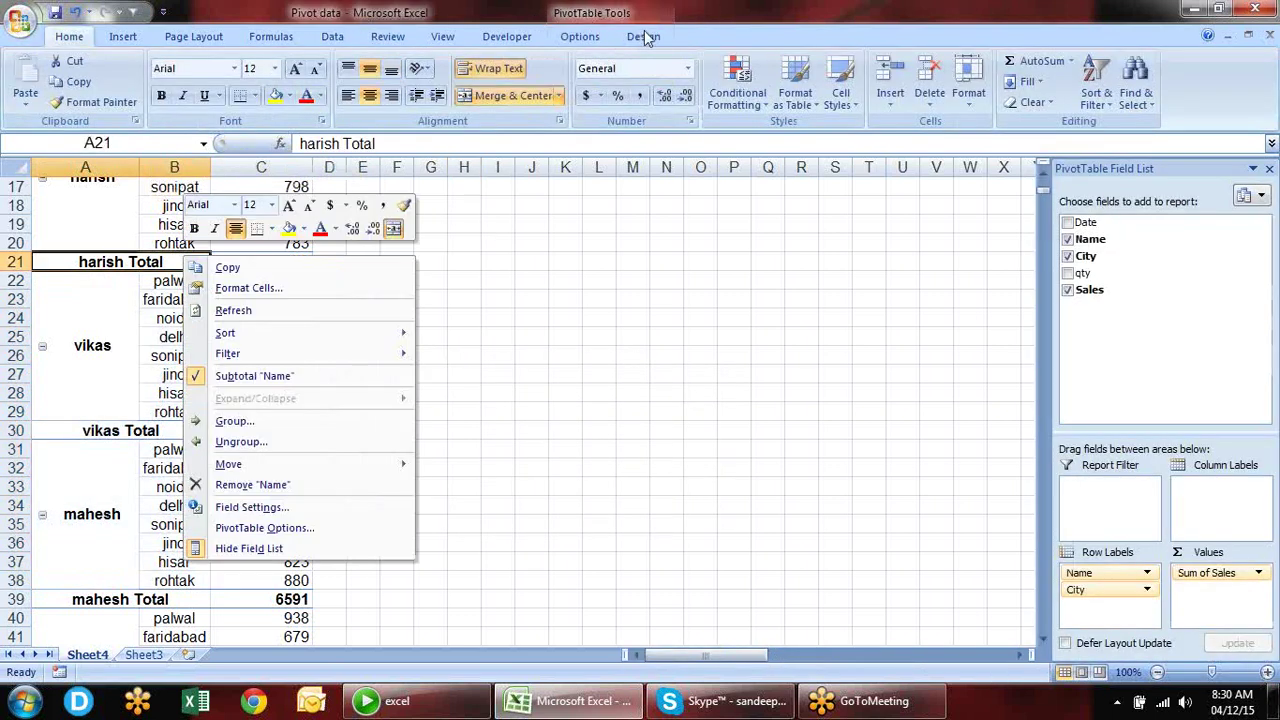
left_click(644, 34)
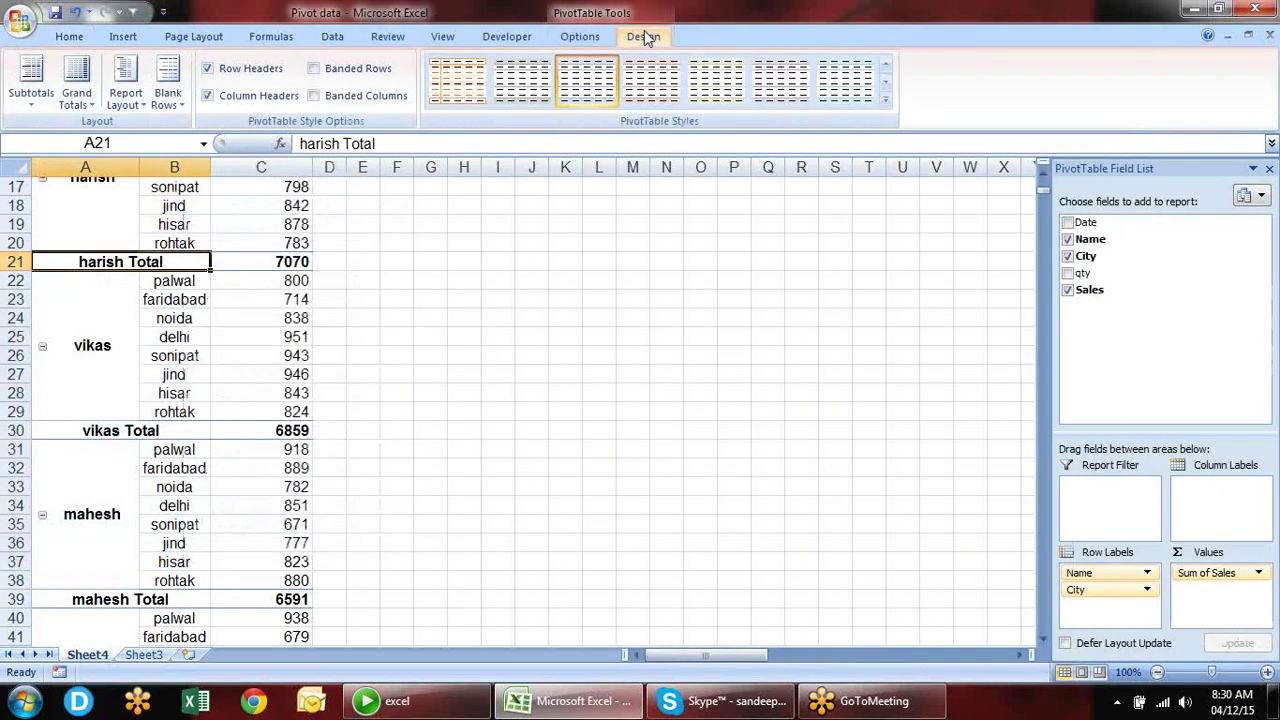
left_click(32, 96)
left_click(71, 145)
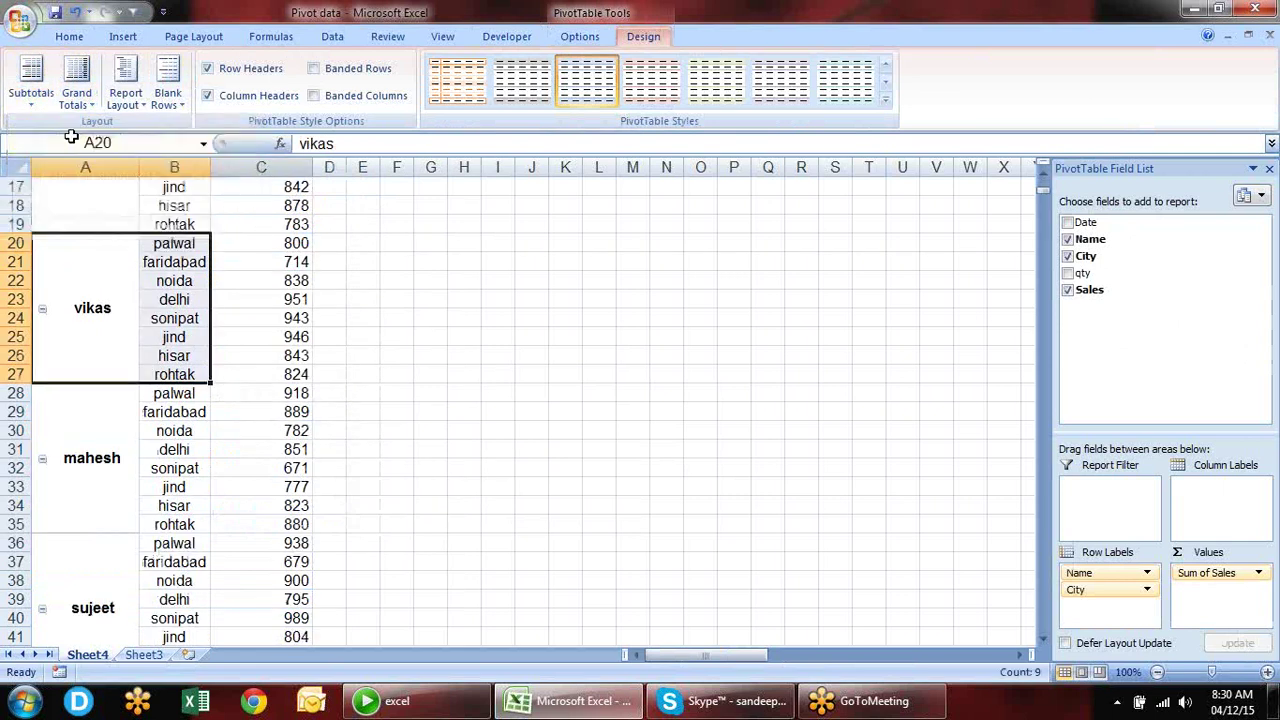
- Apply all borders to the entire PivotTable, from the header row in row 3 down to the Grand Total row
key("ctrl+Up")
key("ctrl+Up")
key("ctrl+Up")
key("ctrl+Up")
key("ctrl+Down")
key("Right")
key("Right")
key("shift+Left")
key("shift+Left")
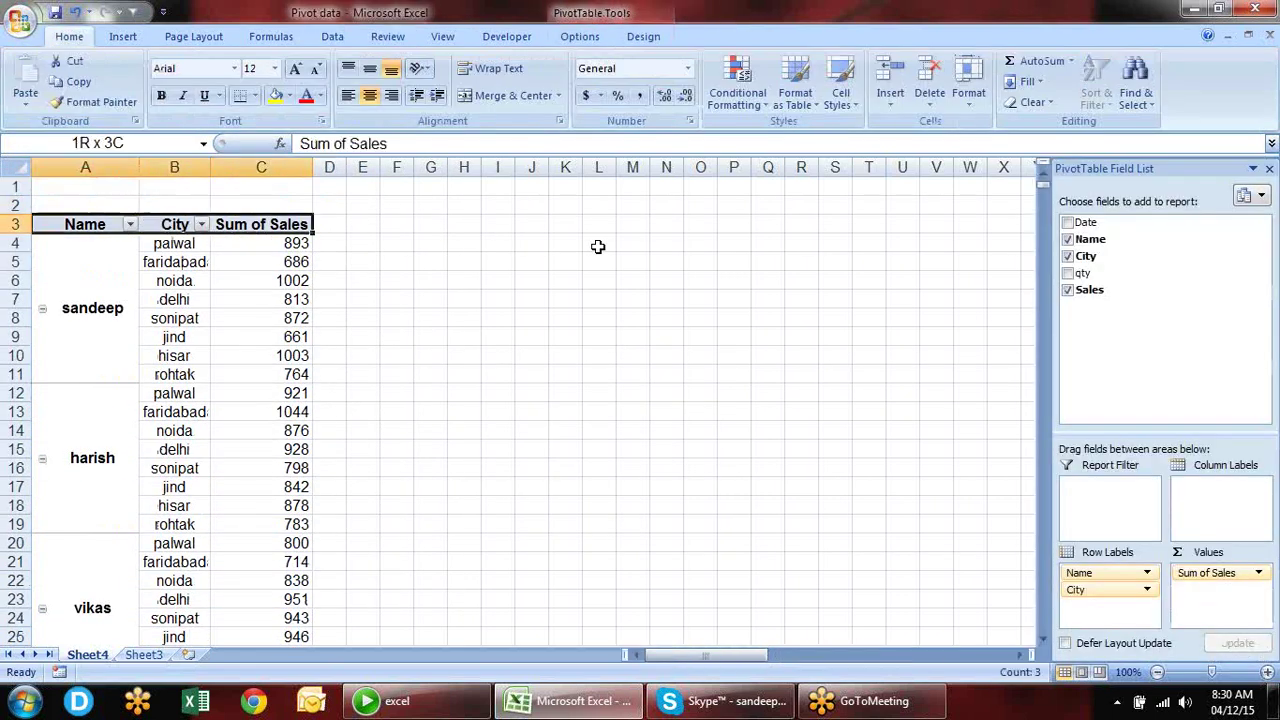
key("ctrl+shift+Down")
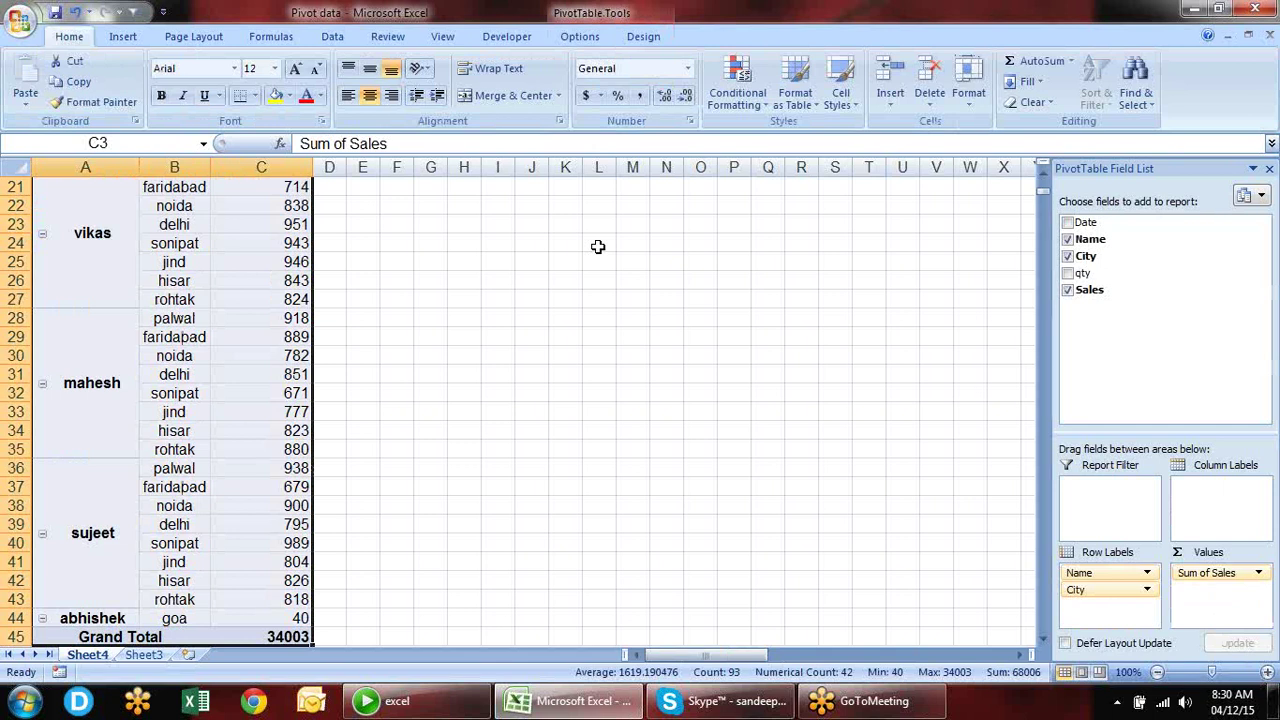
key("ctrl+BackSpace")
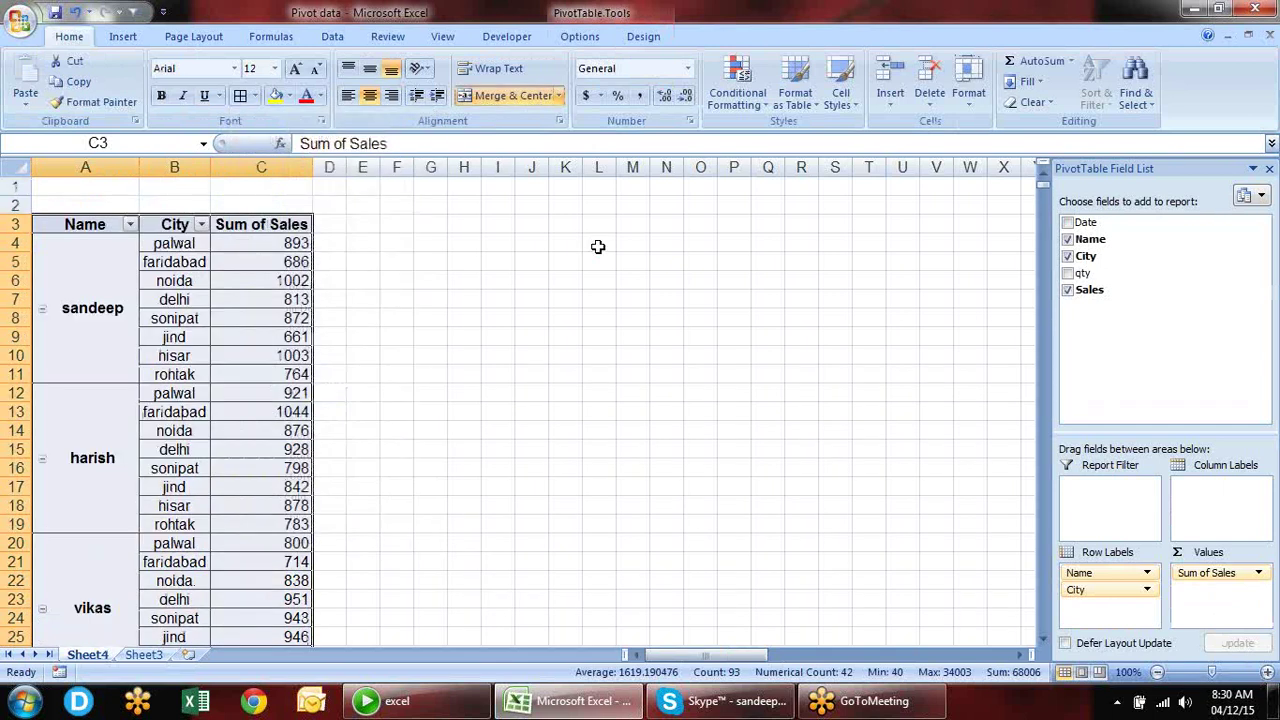
- Review the bordered PivotTable from the header row to the Grand Total, checking the merged names, cities and sales values
key("Up")
key("Down")
key("Down")
key("Down")
key("Down")
key("Down")
key("Down")
key("Down")
key("Down")
key("Down")
key("Down")
key("Down")
key("Down")
key("Down")
key("Down")
key("Down")
key("Down")
key("Down")
key("Down")
key("Down")
key("Down")
key("Down")
key("Down")
key("Down")
key("Down")
key("Up")
key("Up")
key("Up")
key("Up")
key("Up")
key("Up")
key("Up")
key("Up")
key("Up")
key("Up")
key("Up")
key("Up")
key("Up")
key("Up")
key("Up")
key("Up")
key("Up")
key("Up")
key("Up")
key("Up")
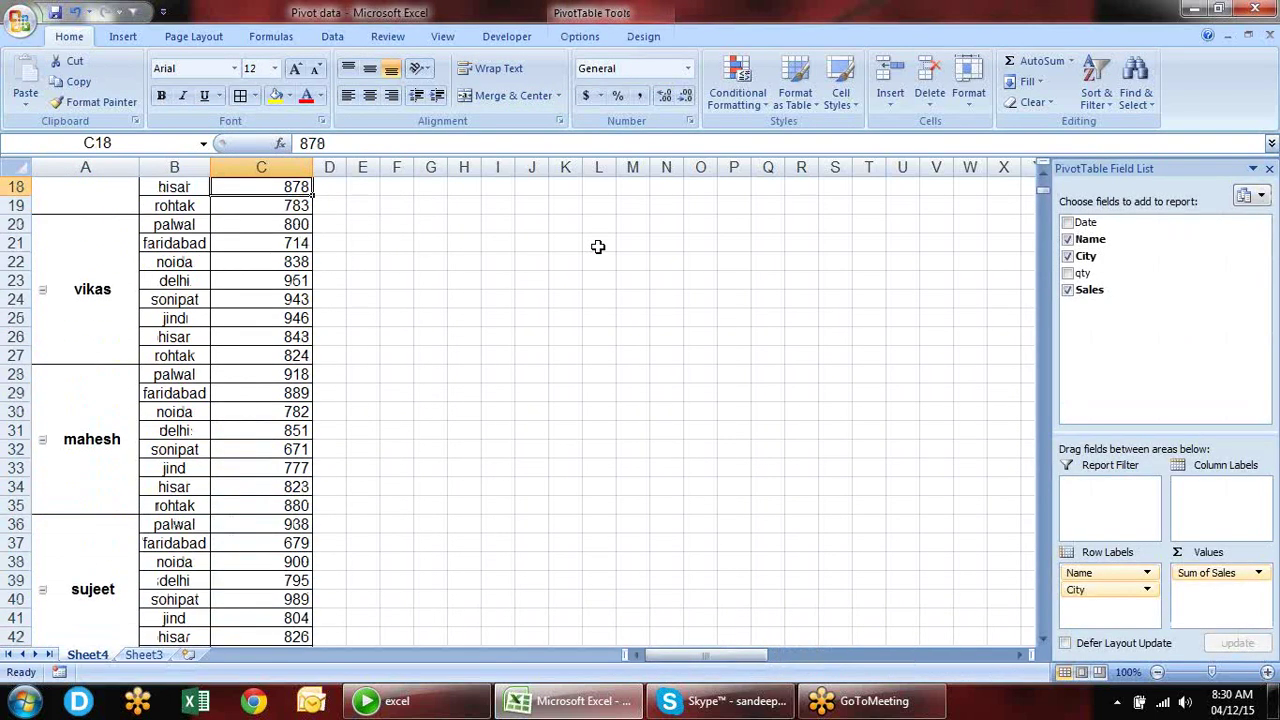
key("Up")
key("Up")
key("Up")
key("Up")
key("Up")
key("Up")
key("Up")
key("Up")
key("Up")
key("Up")
key("Up")
key("Up")
key("Up")
key("Up")
key("Up")
key("Up")
key("Up")
key("Down")
key("Down")
key("Down")
key("Down")
key("Down")
key("Down")
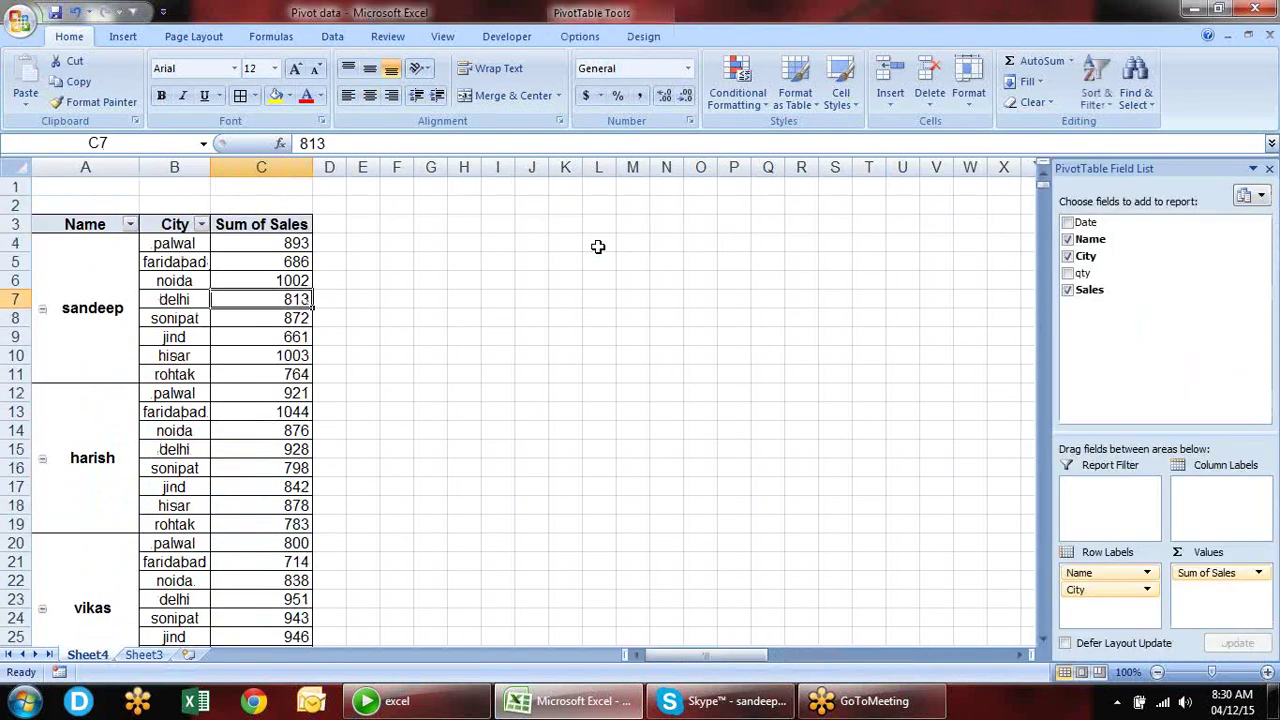
key("Down")
key("Down")
key("Down")
key("Down")
key("Down")
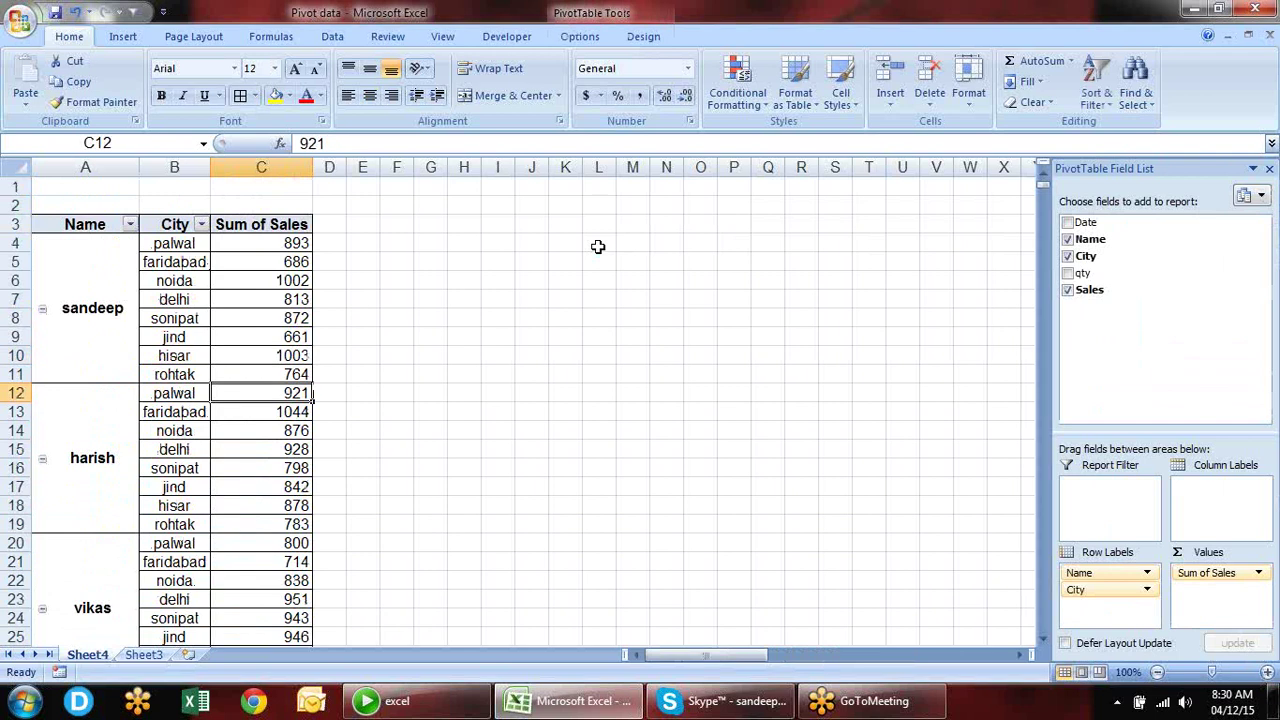
key("ctrl+Down")
key("Up")
key("Up")
key("Up")
key("Up")
key("Up")
key("Up")
key("Up")
key("Up")
key("Up")
key("Up")
key("Up")
key("Up")
key("Up")
key("Up")
key("Up")
key("Up")
key("Up")
key("Up")
key("Up")
key("Up")
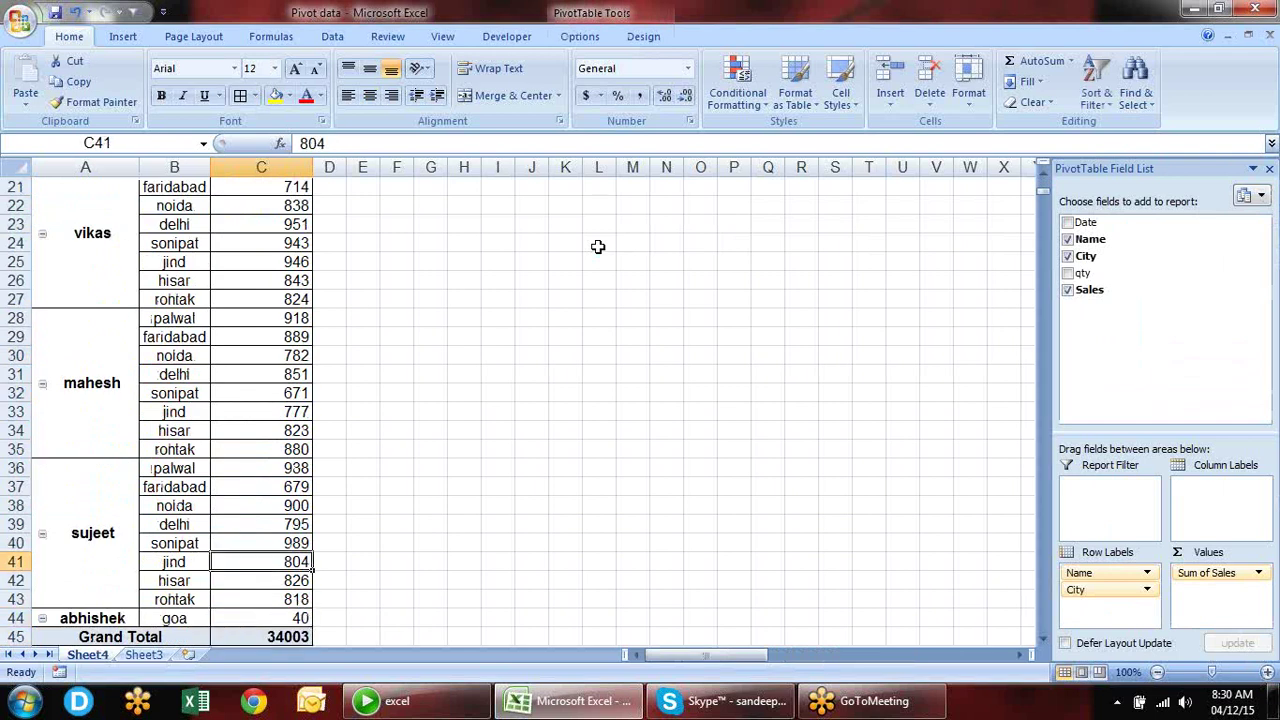
key("Up")
key("Up")
key("Up")
key("Up")
key("Up")
key("Up")
key("Up")
key("Up")
key("Up")
key("Up")
key("Up")
key("Up")
key("Up")
key("Down")
key("Down")
key("Down")
key("Down")
key("Down")
key("Left")
key("Left")
key("Right")
key("Right")
key("Right")
key("Left")
key("Left")
key("Left")
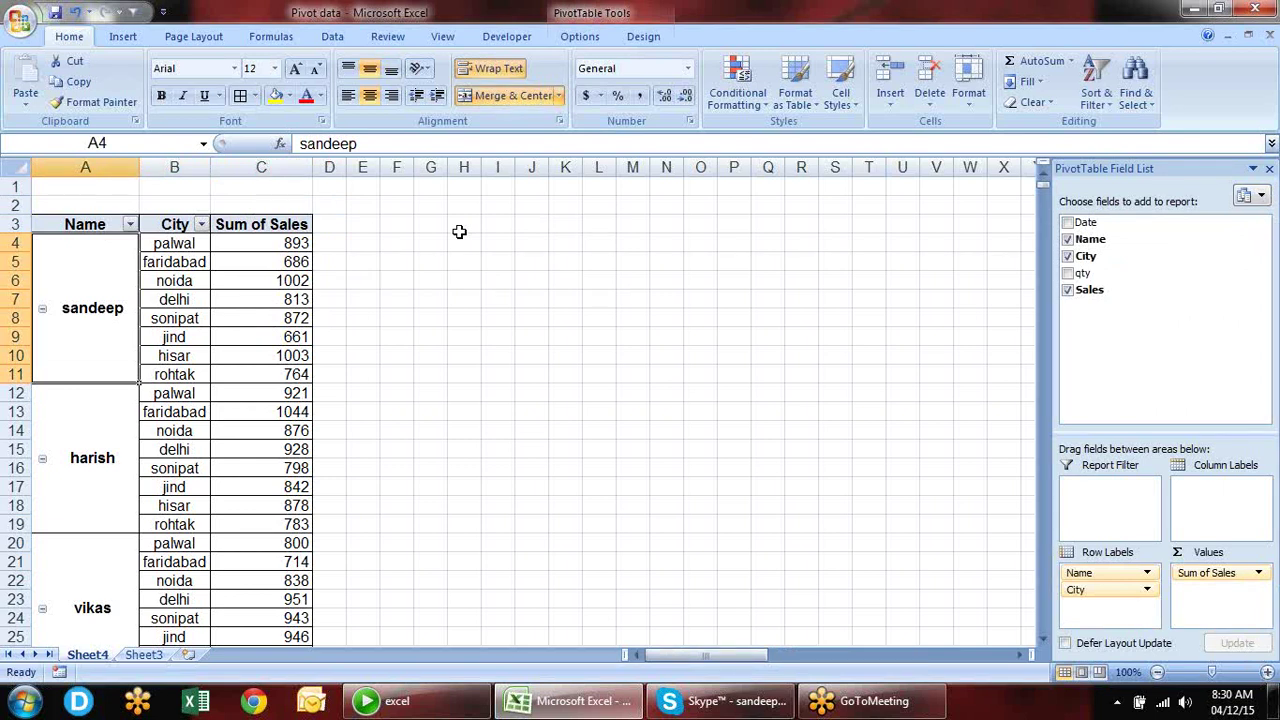
- Sort the cities within each Name group by Sum of Sales from largest to smallest
right_click(297, 251)
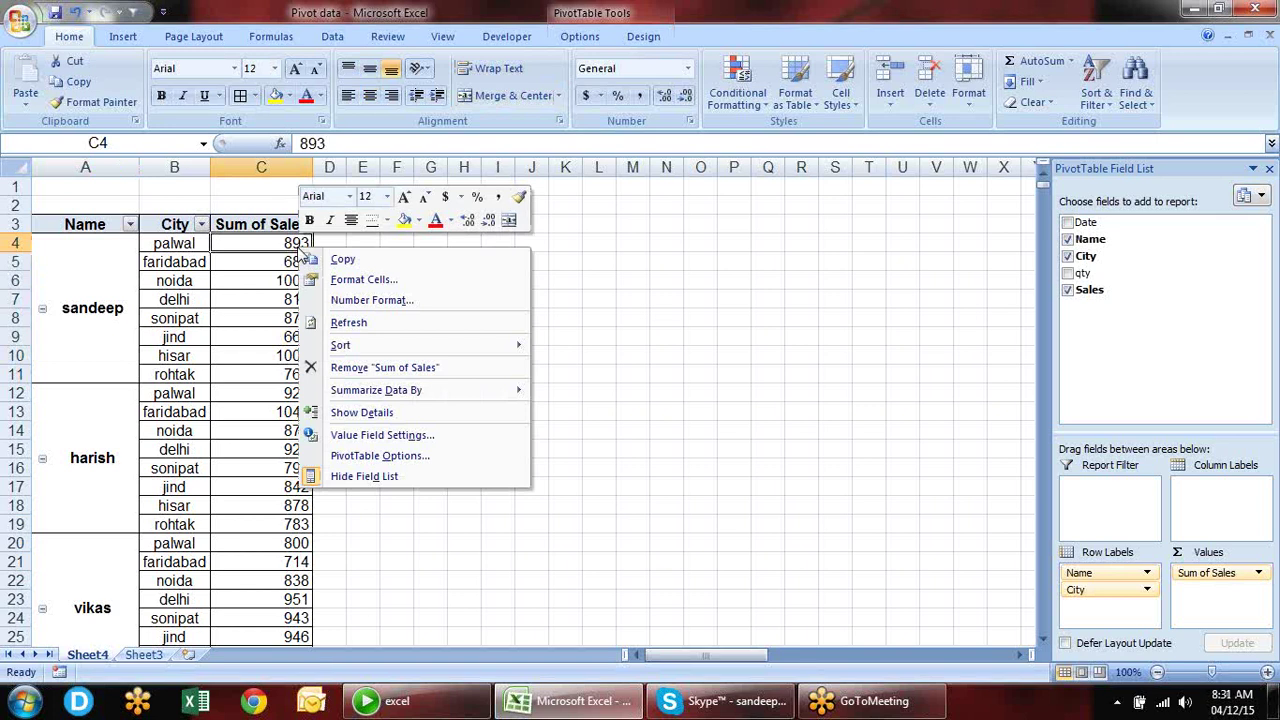
mouse_move(386, 347)
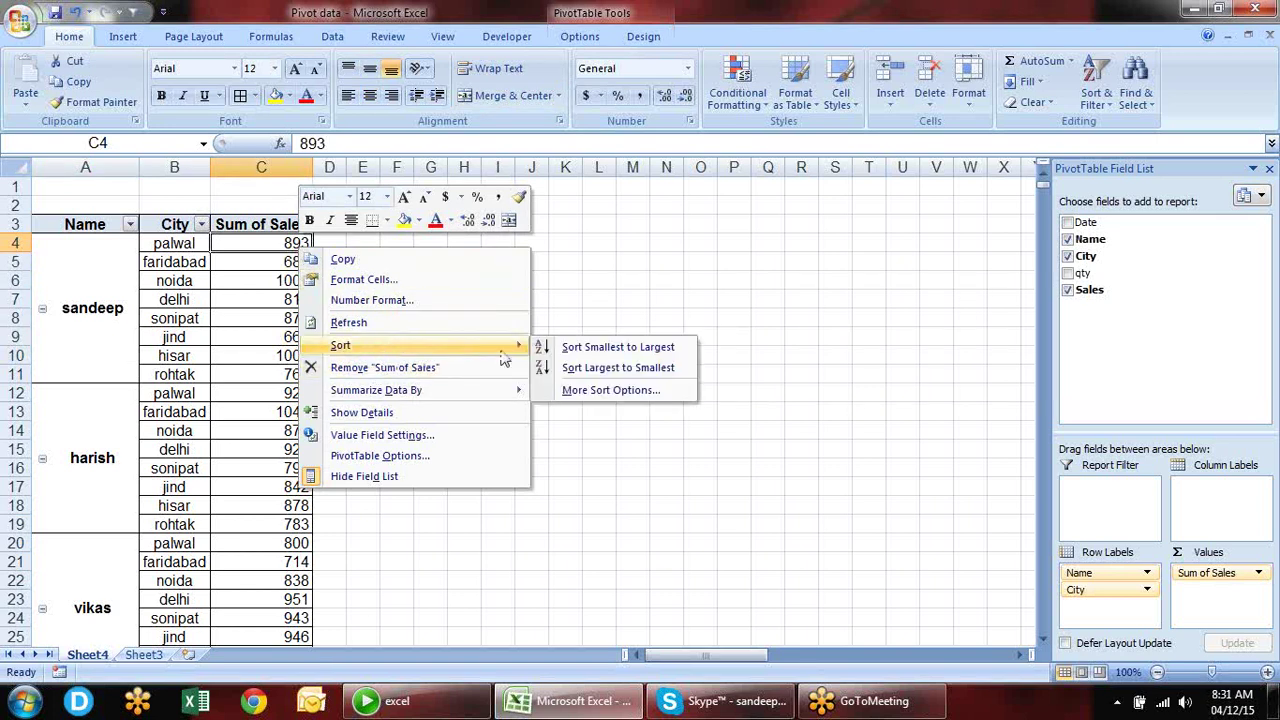
left_click(582, 370)
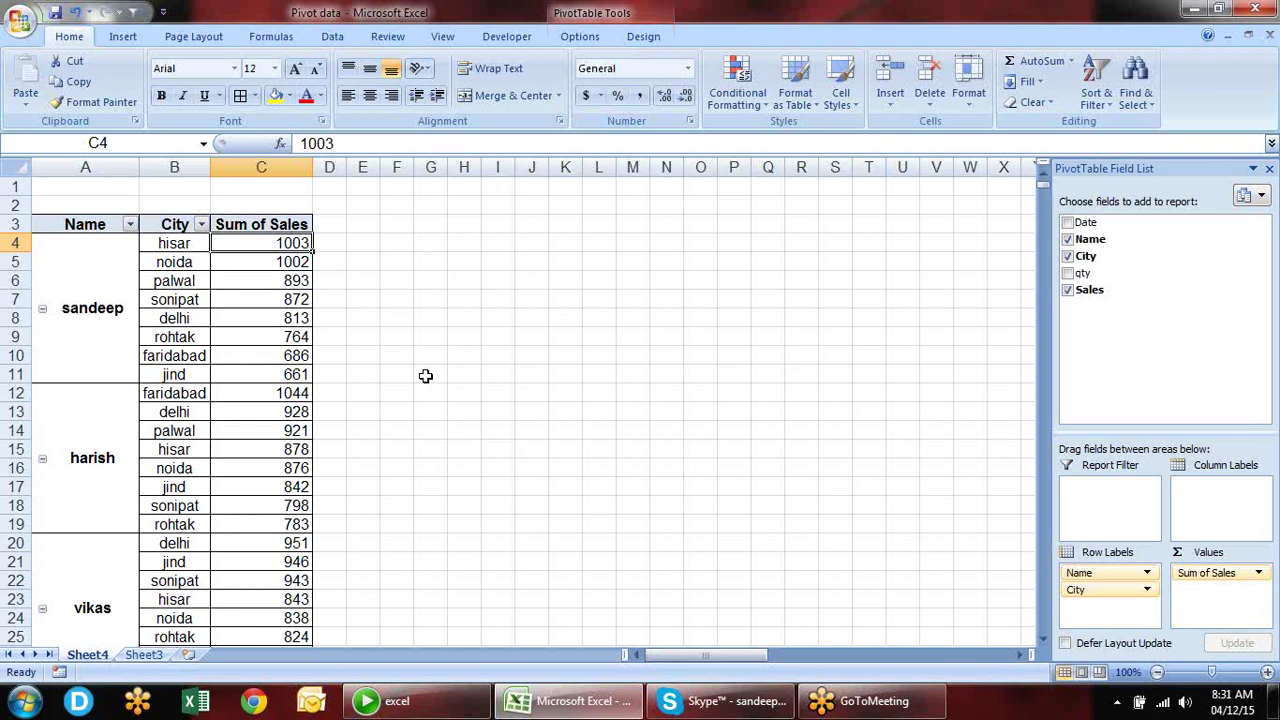
left_click_drag(297, 374, 68, 258)
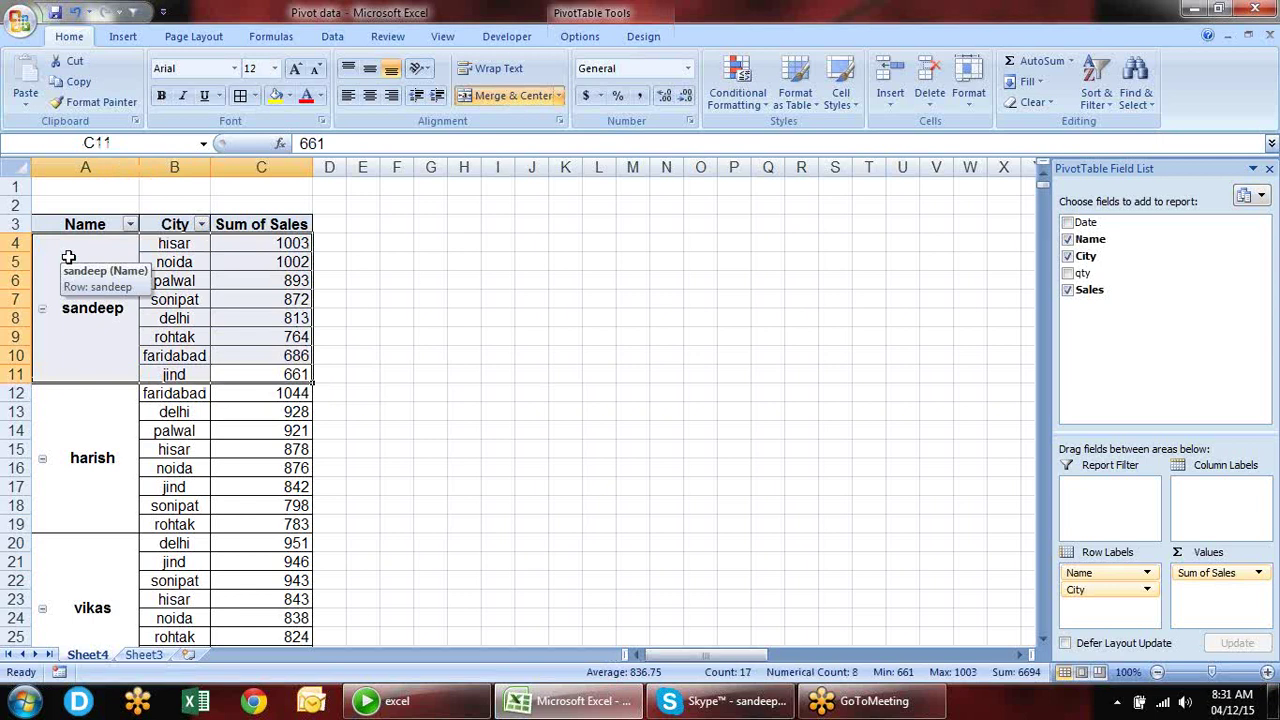
left_click(343, 320)
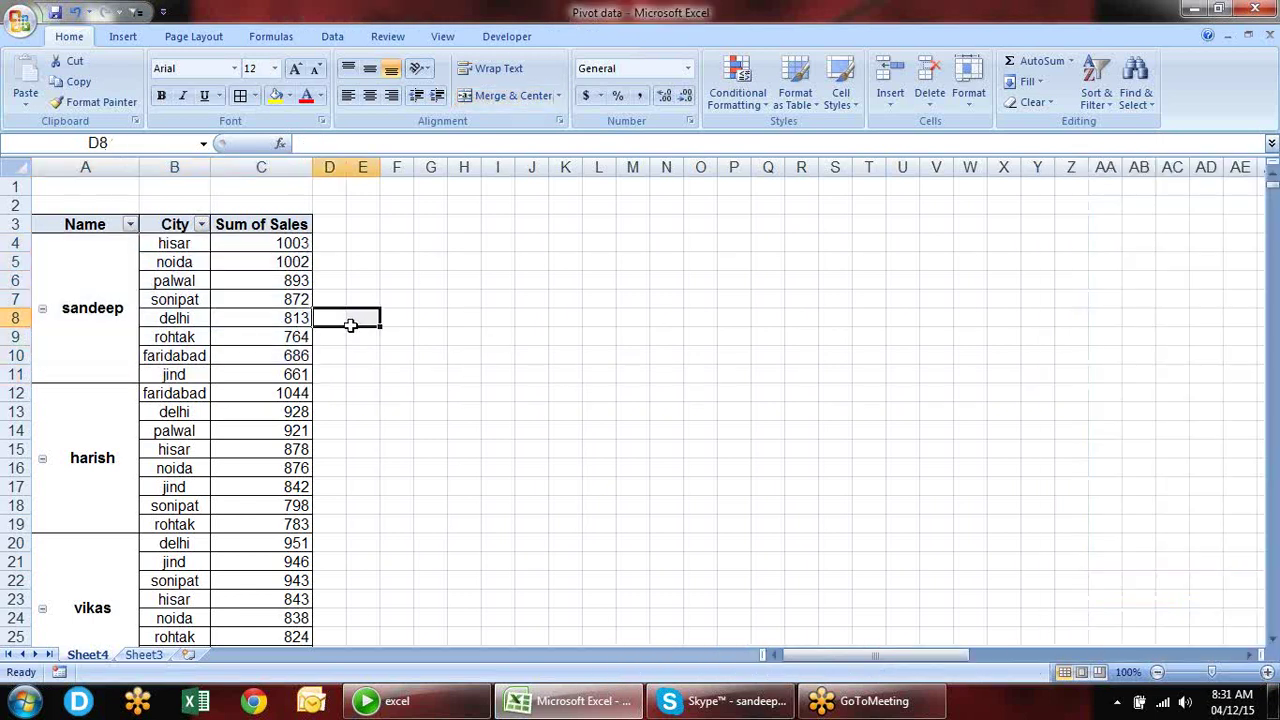
- Move the first Name group, with its cities and sales, below the second Name group in the PivotTable
left_click(176, 283)
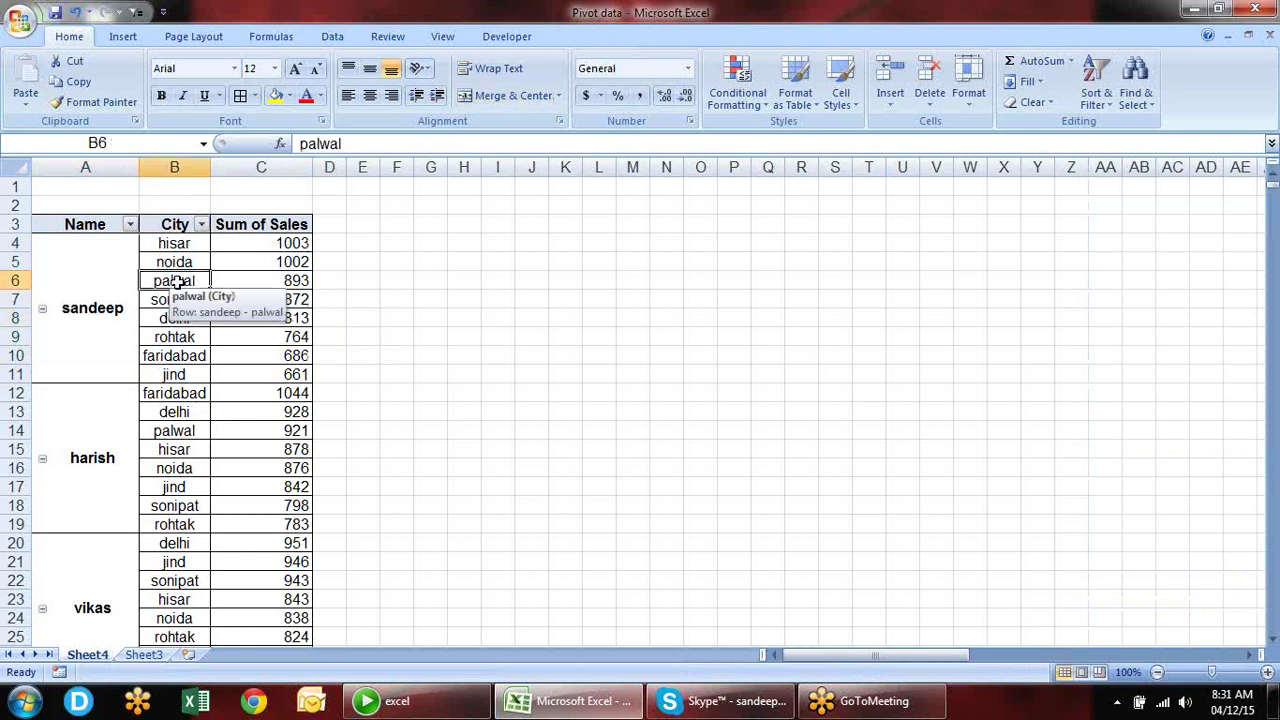
left_click(108, 308)
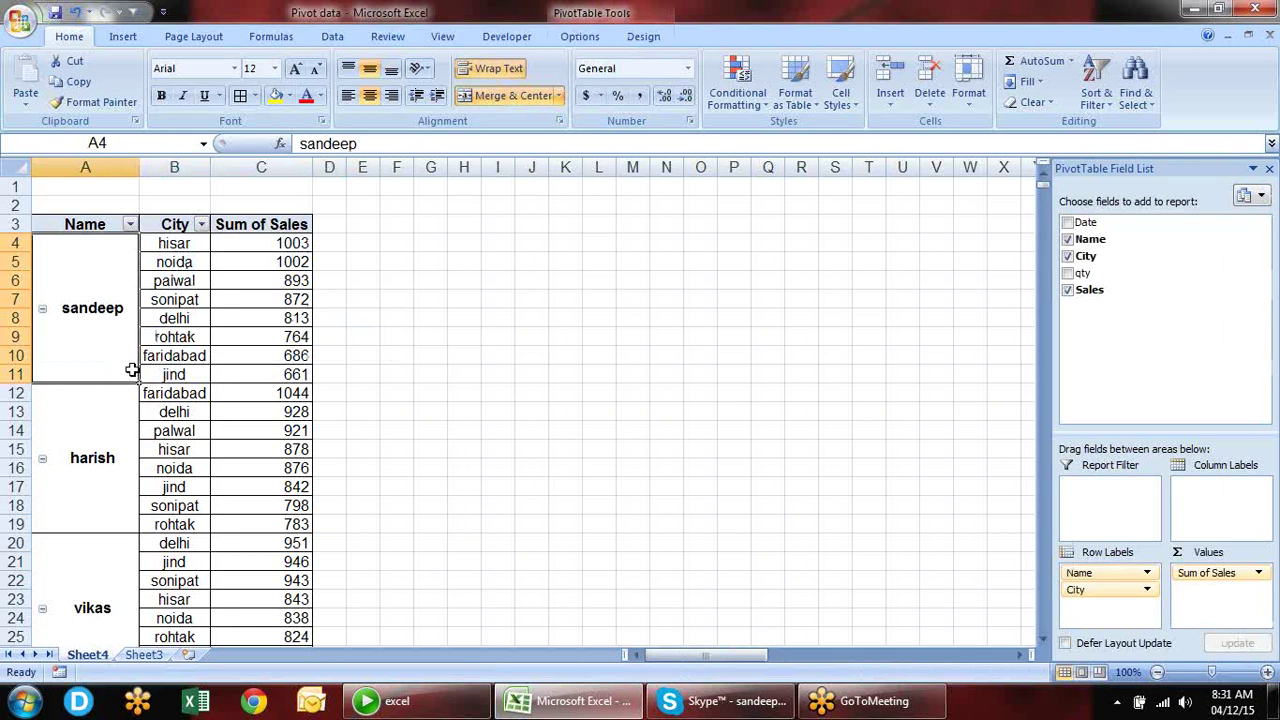
left_click_drag(140, 358, 138, 512)
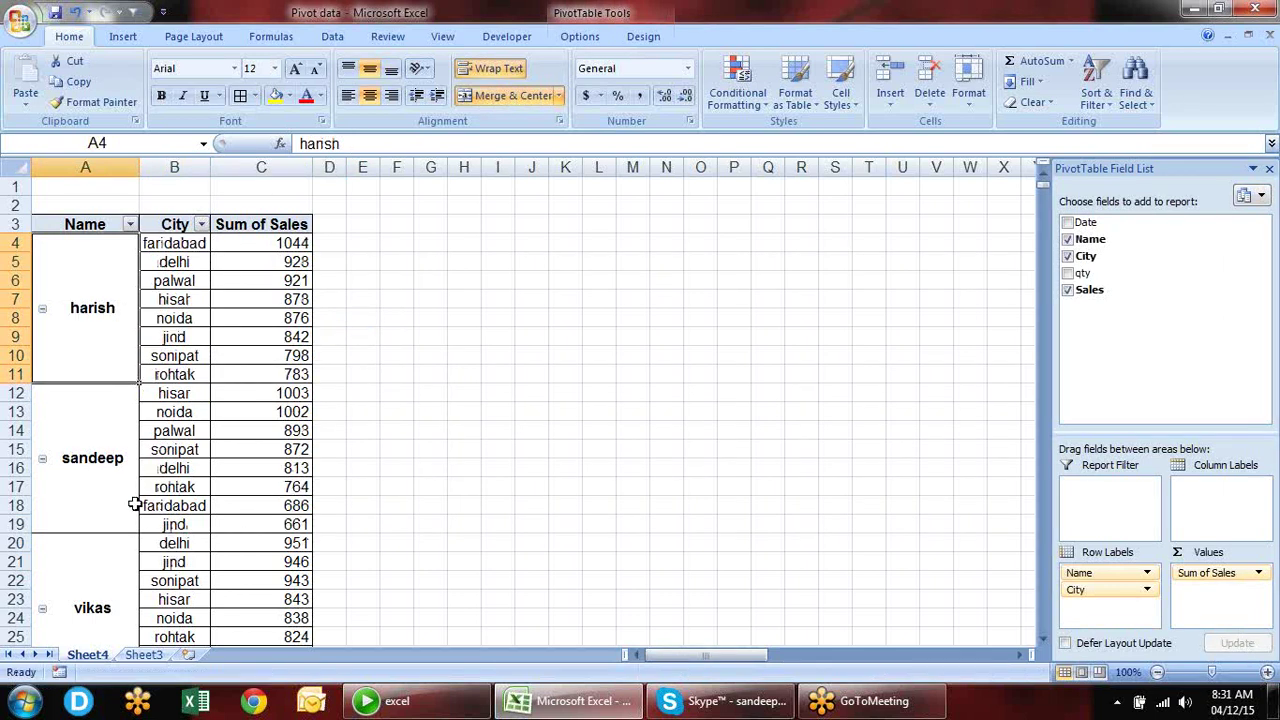
left_click_drag(96, 421, 265, 449)
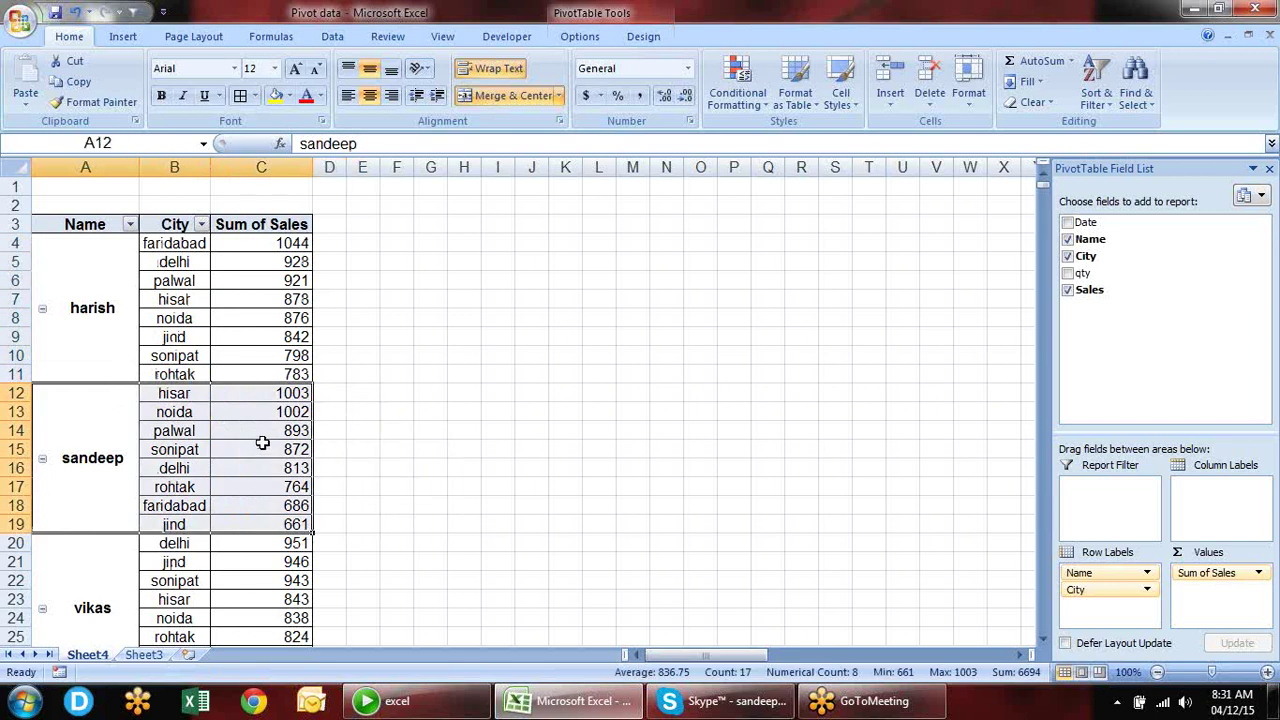
left_click(134, 300)
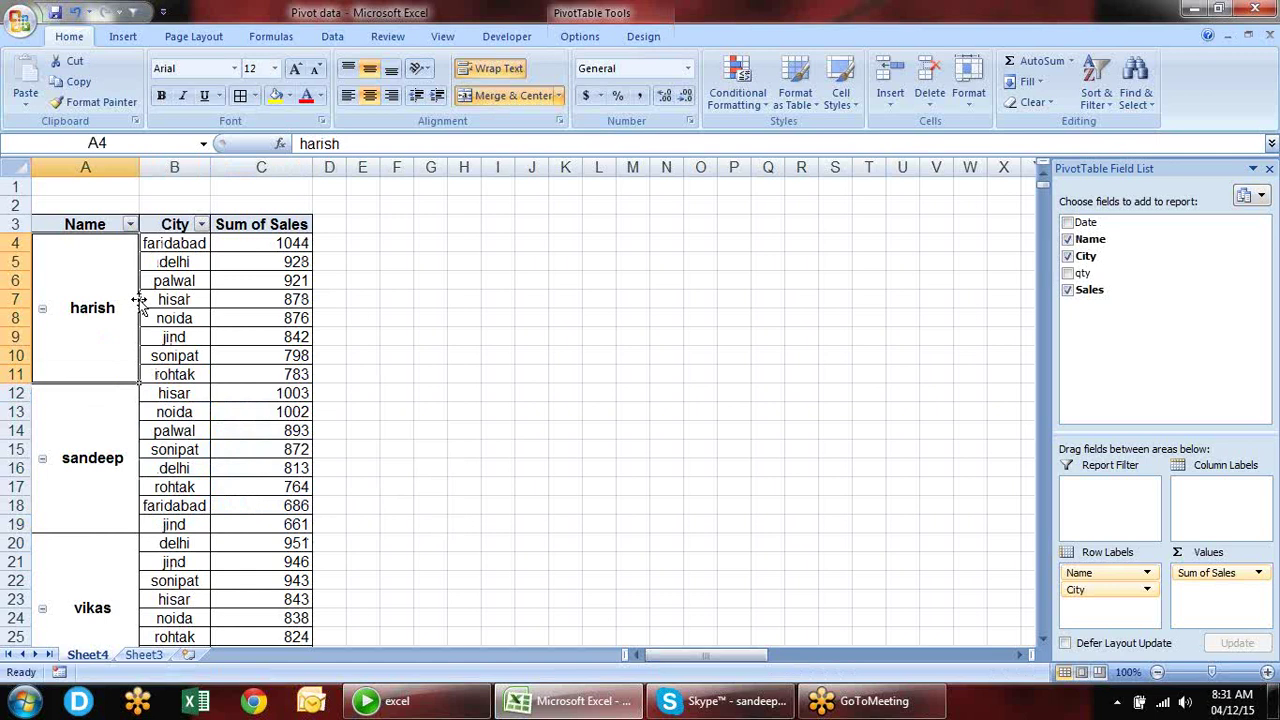
- Move the first Name group below the second and reorder the cities as palwal, faridabad, noida, sonipat, jind, delhi, hisar, rohtak
left_click_drag(138, 300, 138, 558)
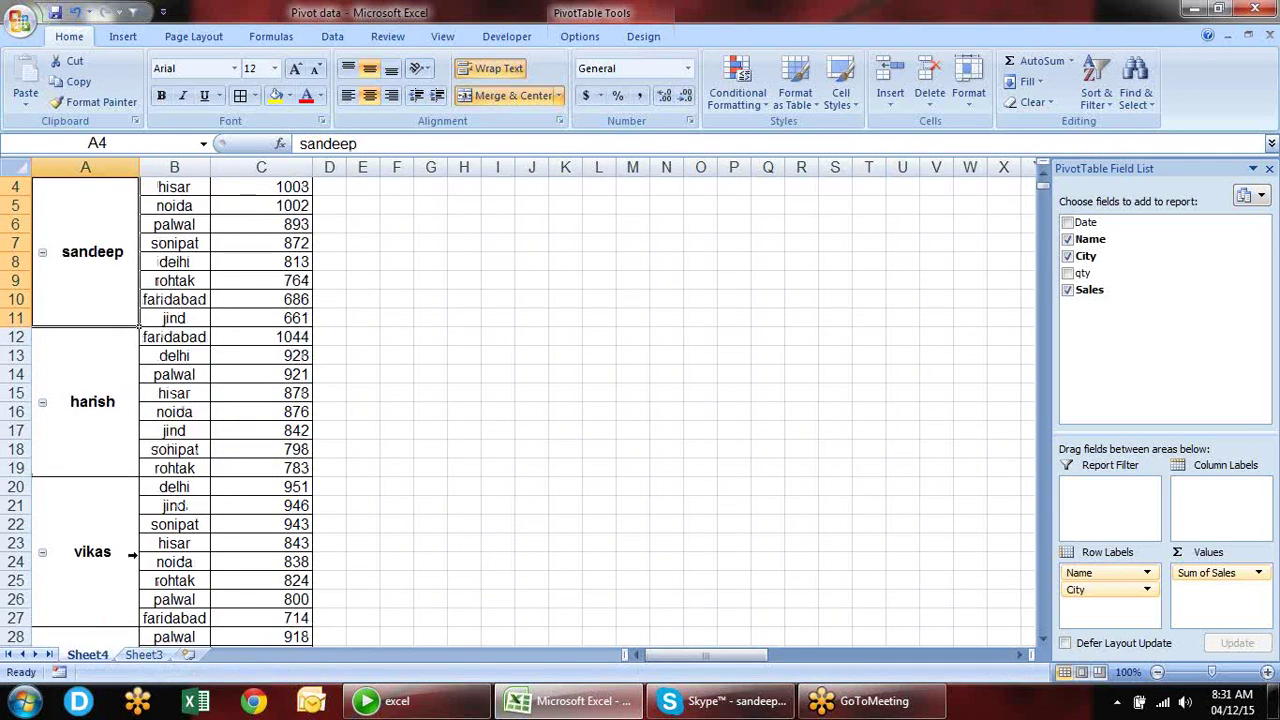
left_click(101, 425)
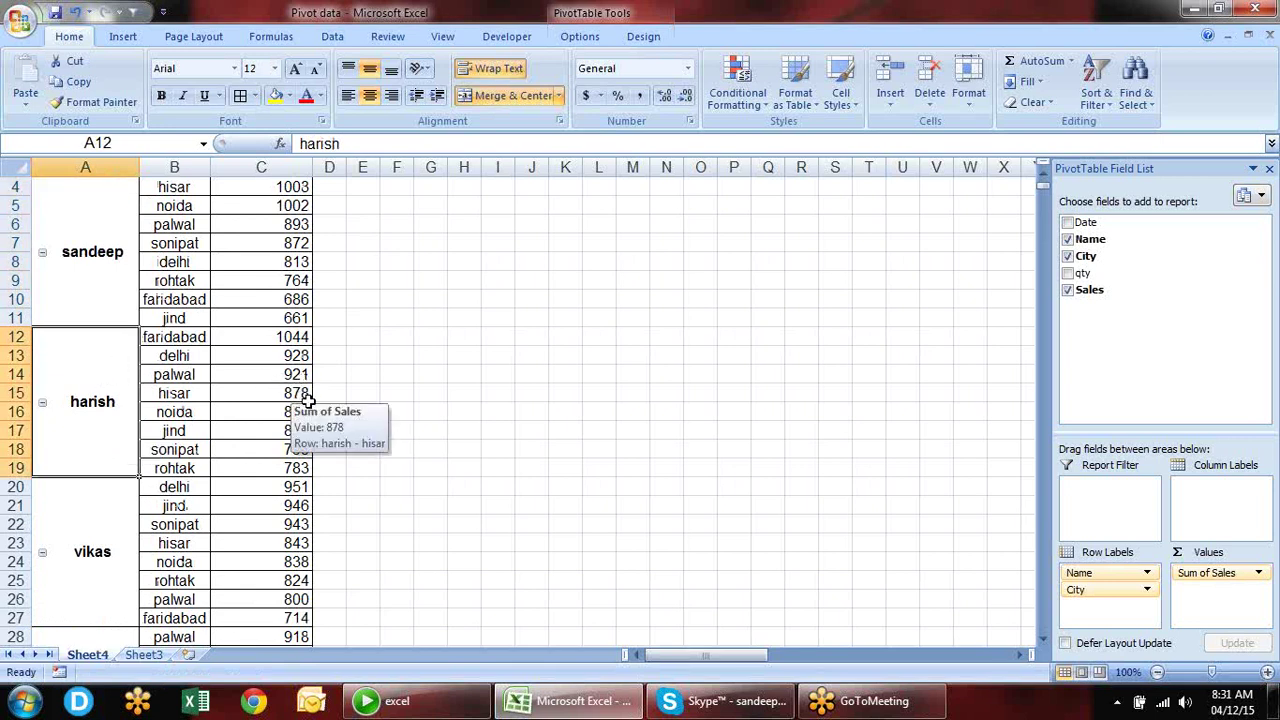
left_click(186, 356)
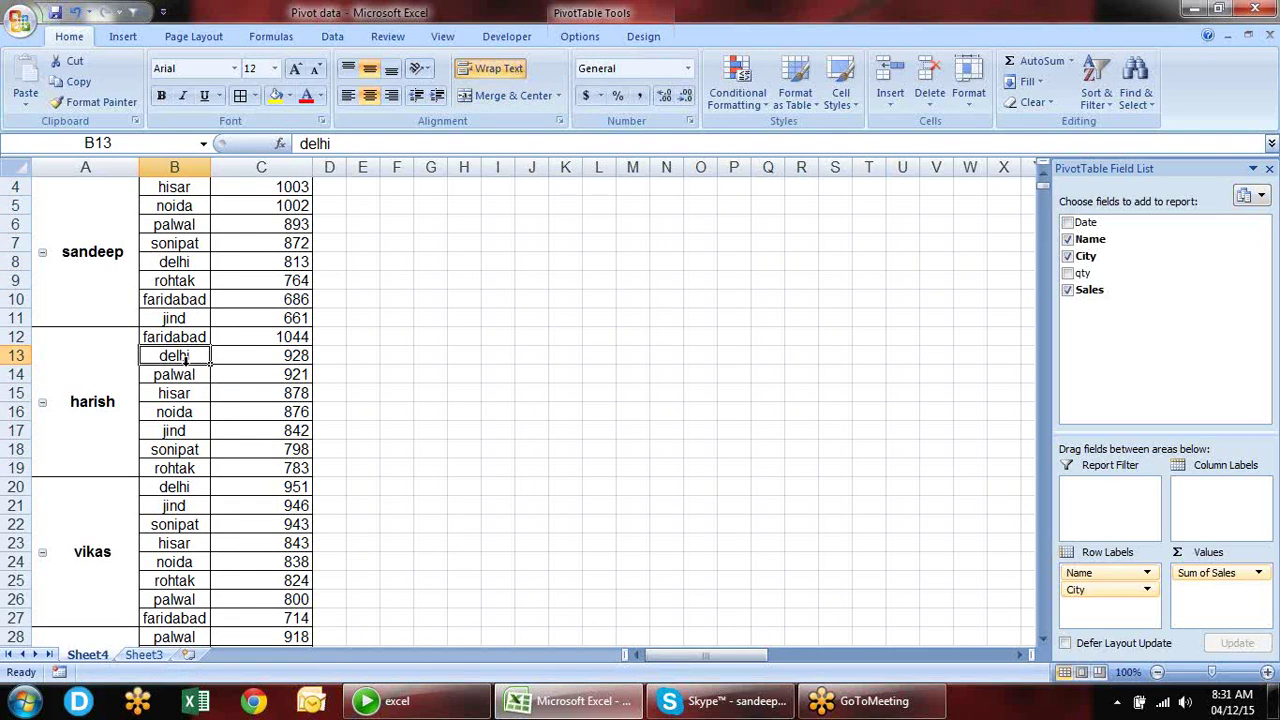
left_click_drag(213, 357, 216, 384)
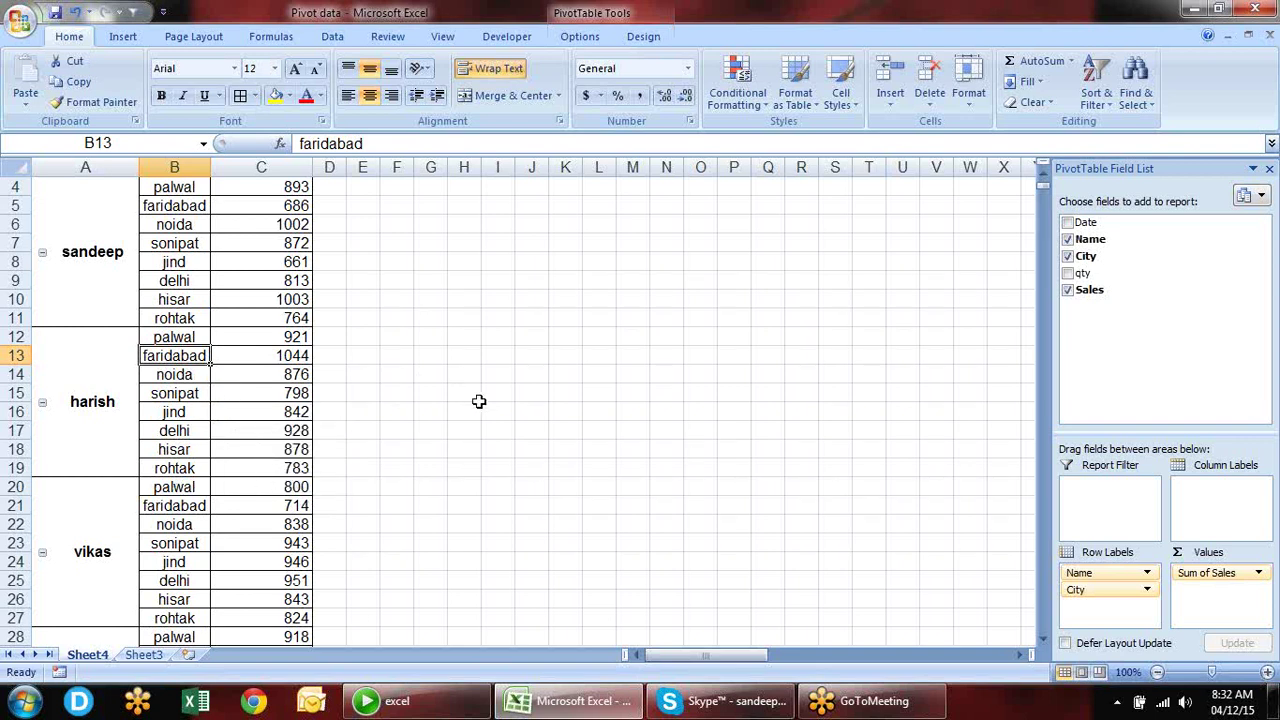
- Look through the City rows up to the top of the pivot table to examine the new order of names and cities
key("Up")
key("Up")
key("Up")
key("Up")
key("Up")
key("Up")
key("Up")
key("Up")
key("Up")
key("Up")
key("Down")
key("Down")
key("Down")
key("Down")
key("Down")
key("Down")
key("Up")
key("Up")
key("Up")
key("Up")
key("Up")
key("Up")
key("Up")
key("Up")
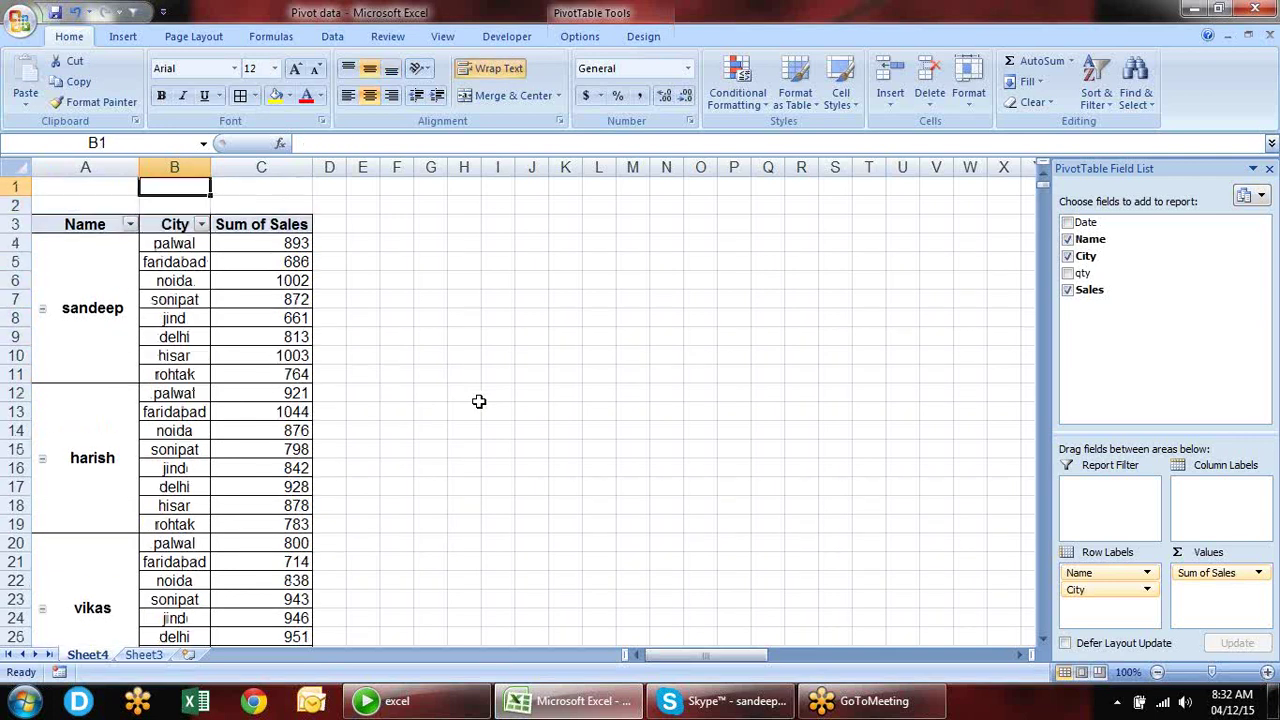
key("Down")
key("Down")
key("Down")
key("Down")
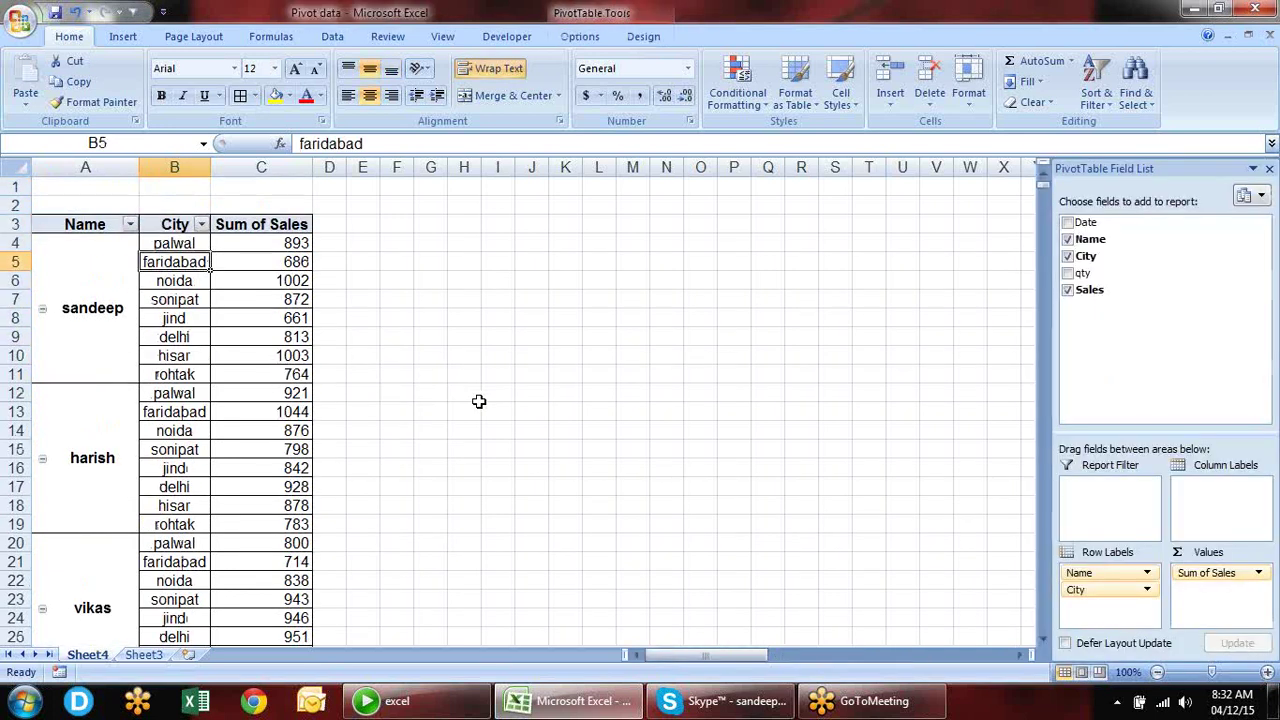
- Review the PivotTable options for layout and format, totals and filters, and display without changing them
left_click(645, 38)
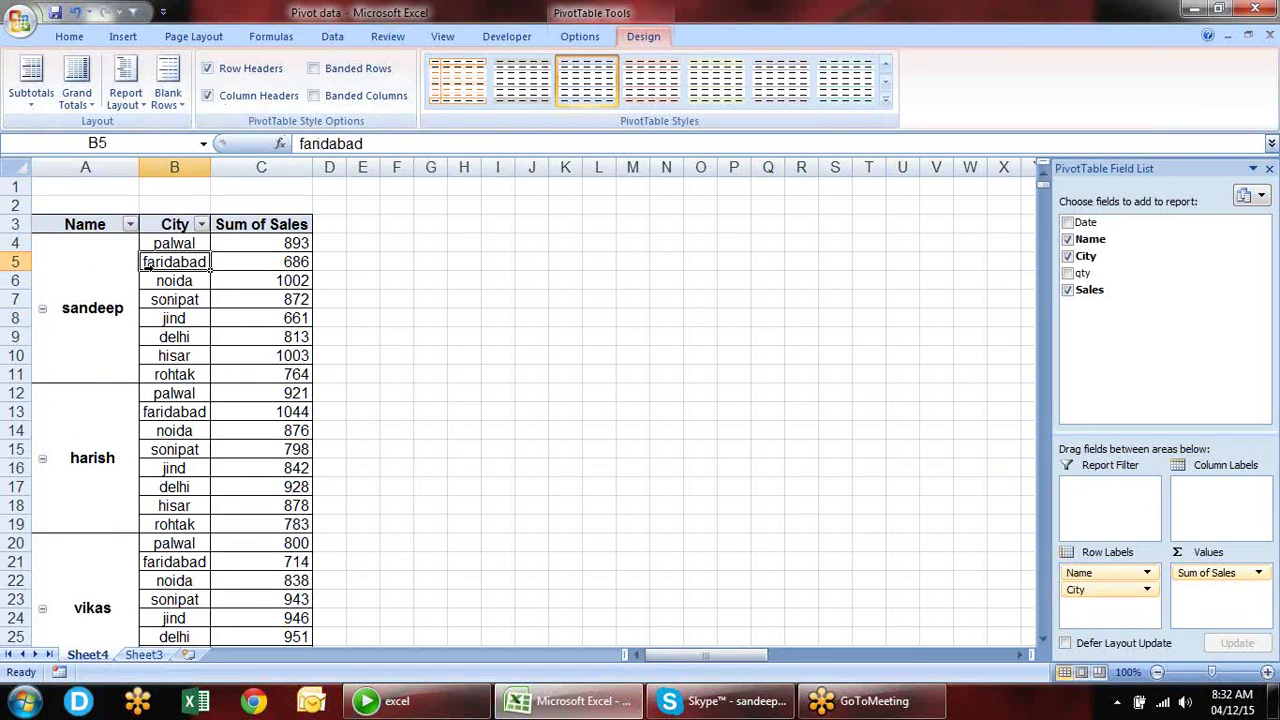
right_click(179, 282)
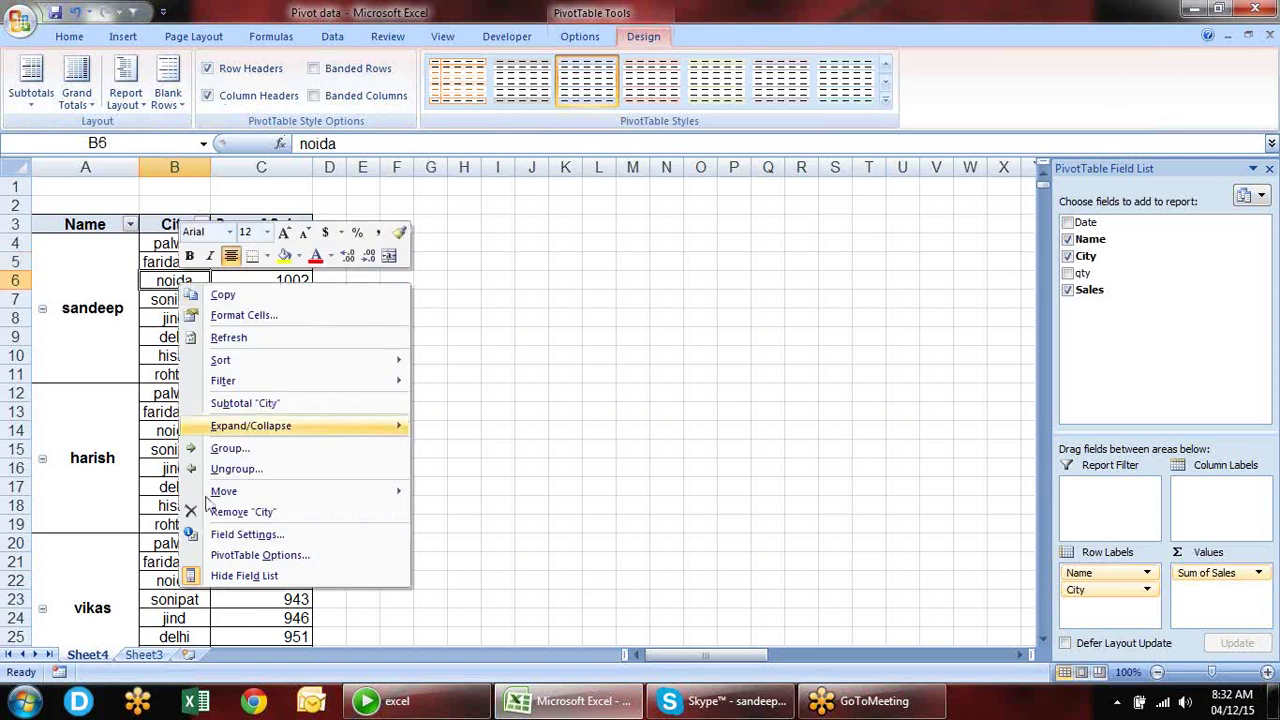
left_click(272, 560)
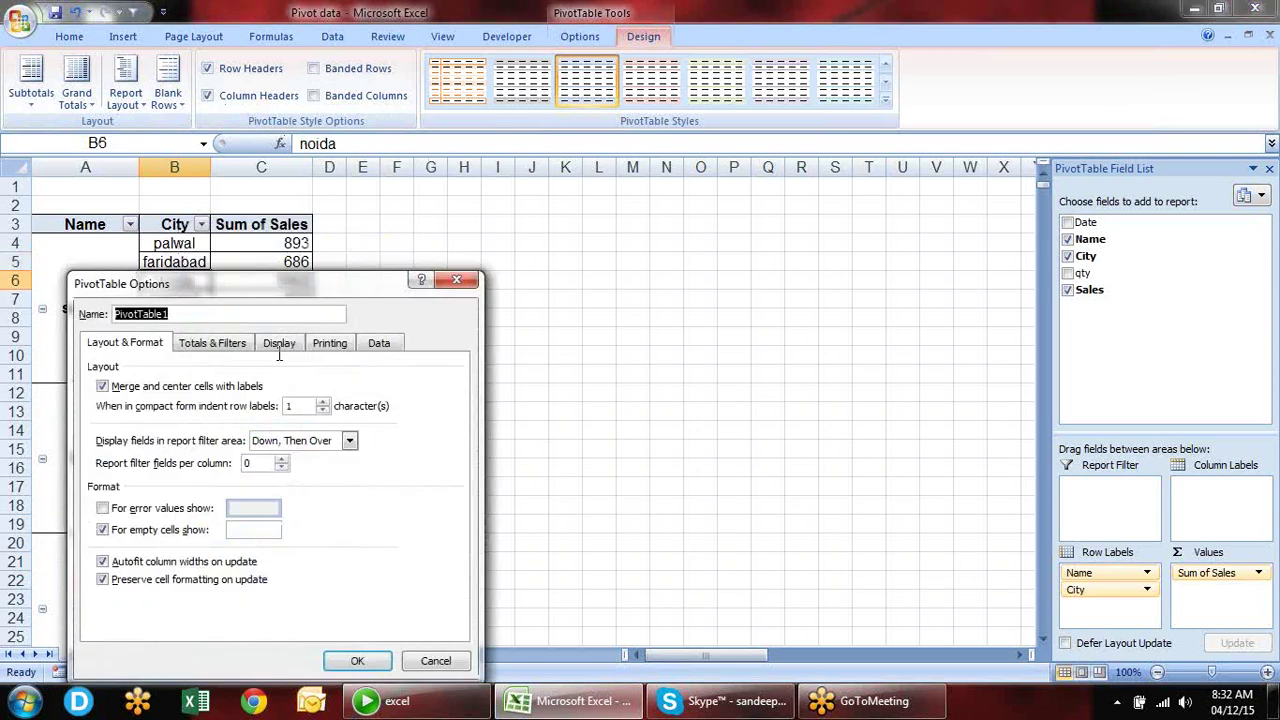
left_click_drag(304, 293, 620, 202)
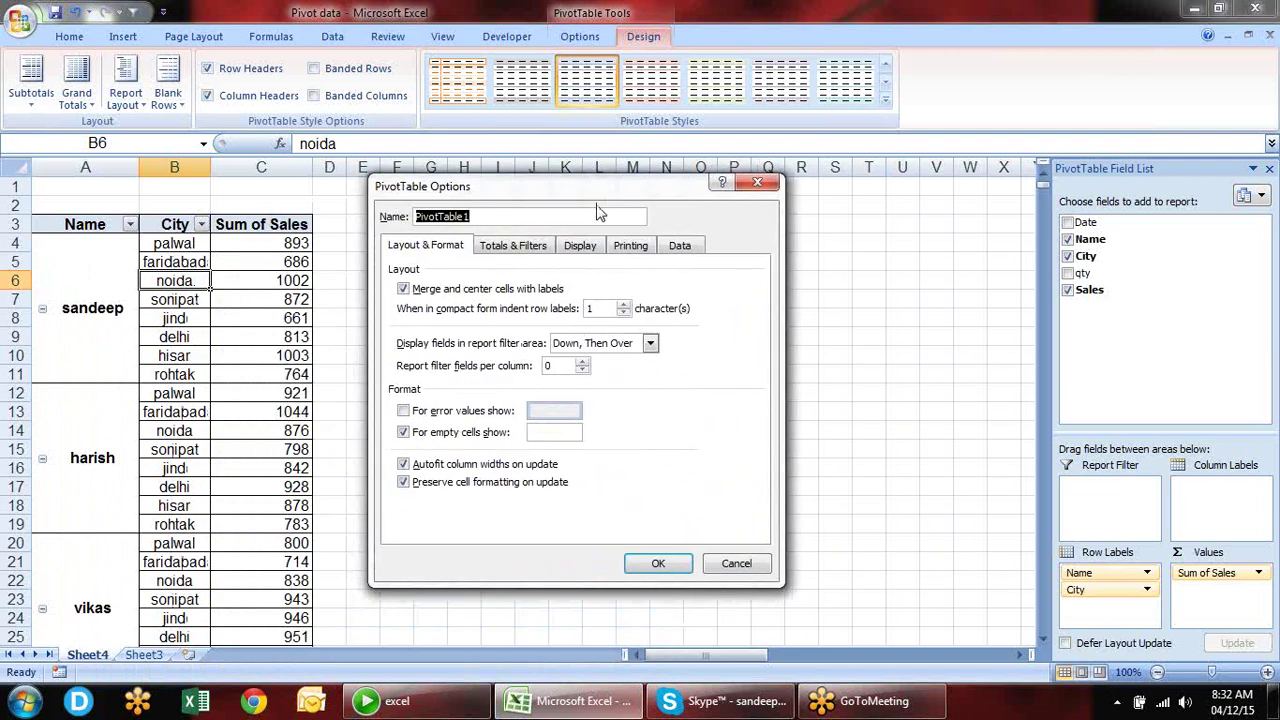
left_click(541, 249)
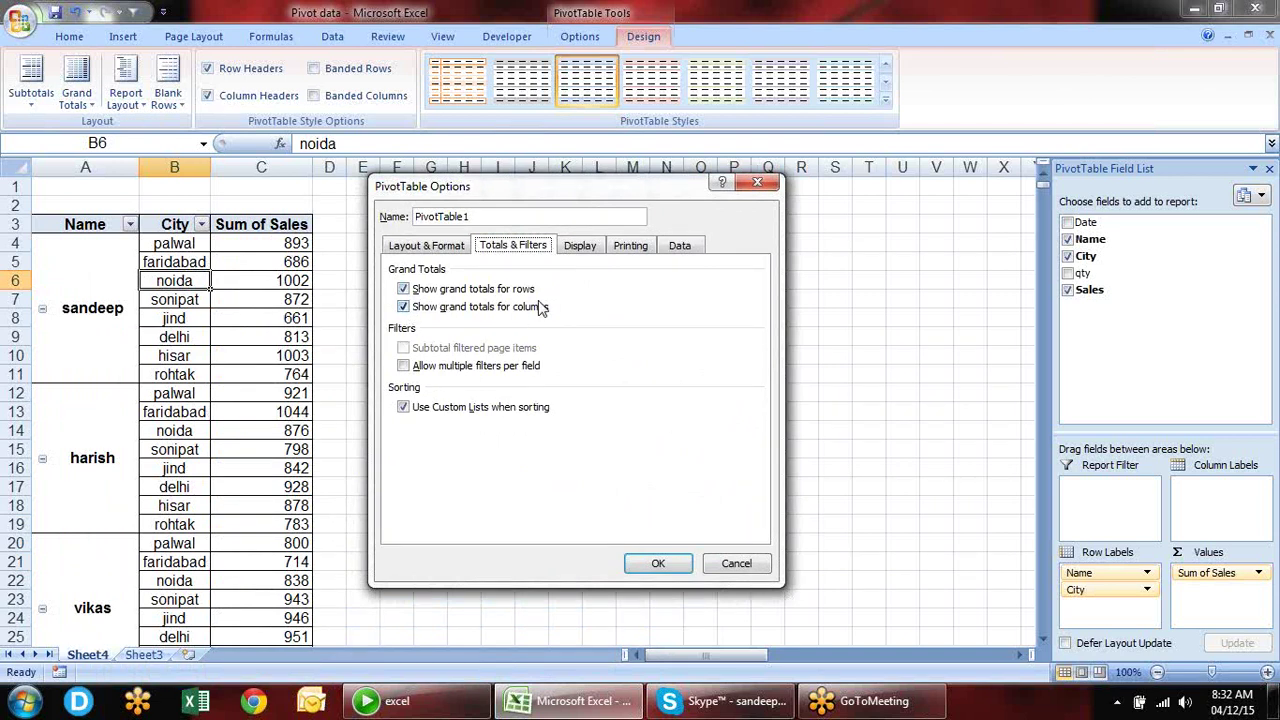
left_click(578, 250)
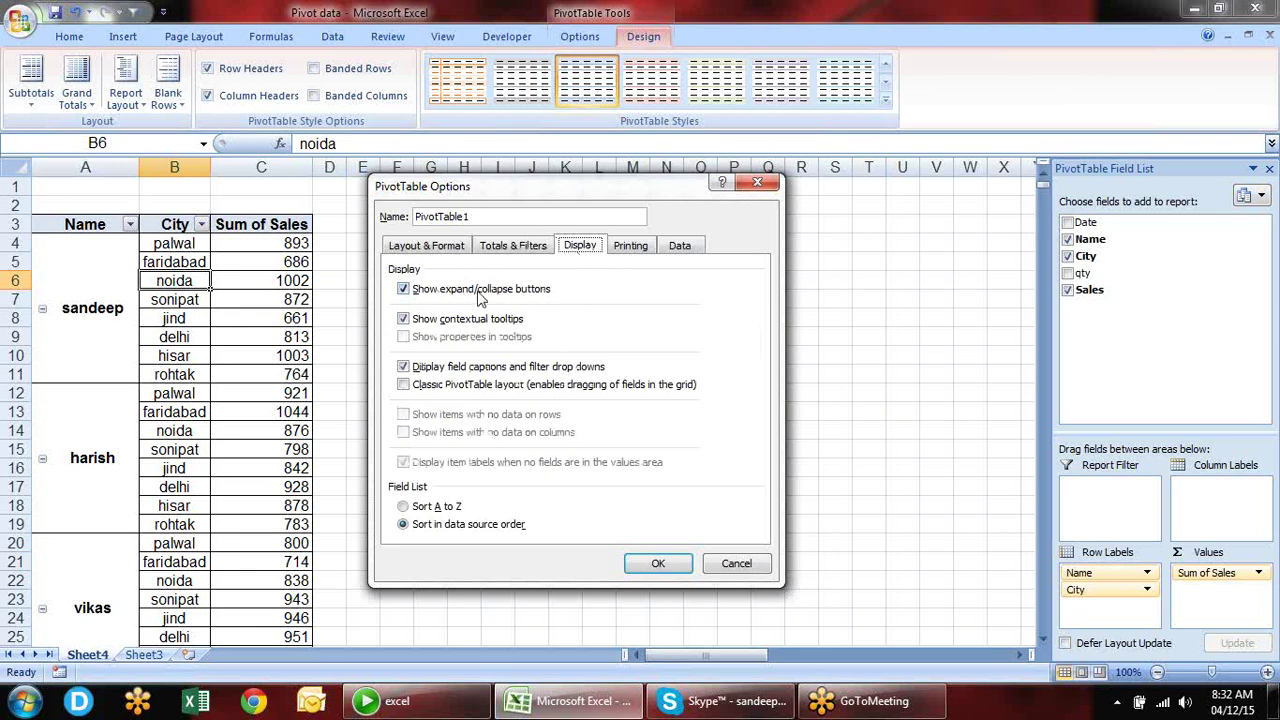
left_click(763, 181)
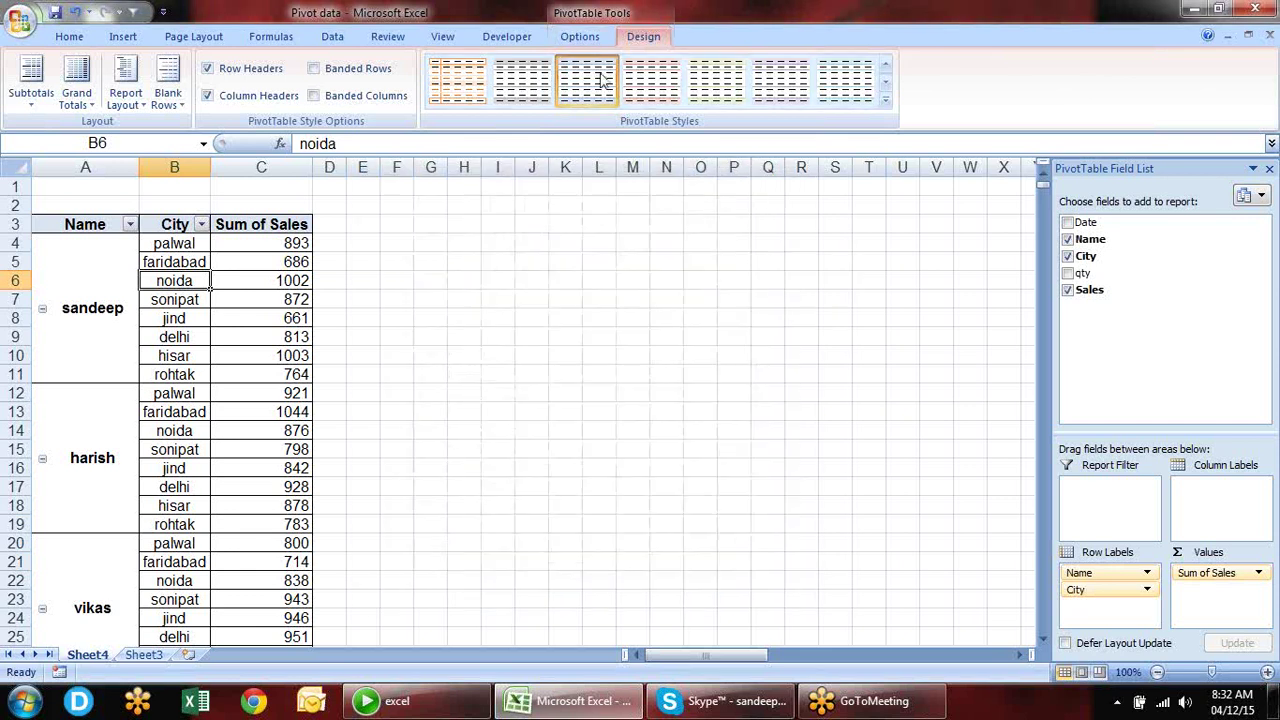
- Hide and show again the PivotTable field list and the expand/collapse (+/-) buttons beside the name groups
left_click(572, 37)
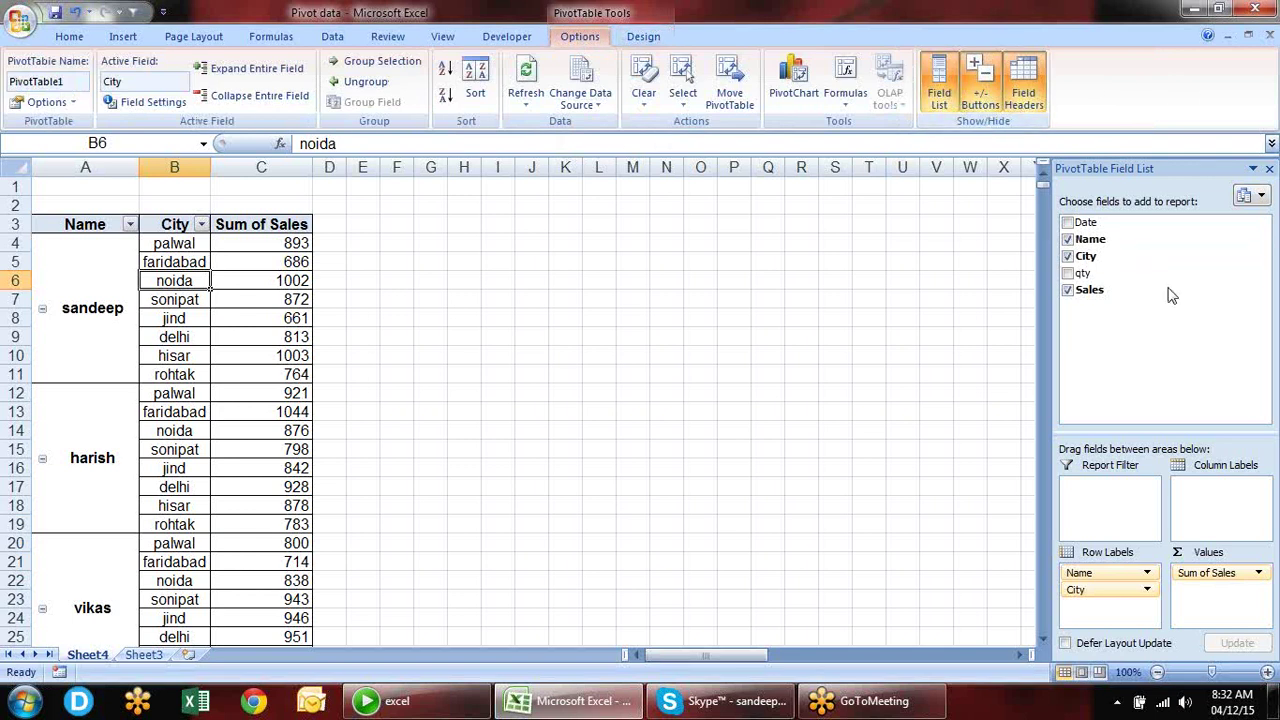
left_click(940, 100)
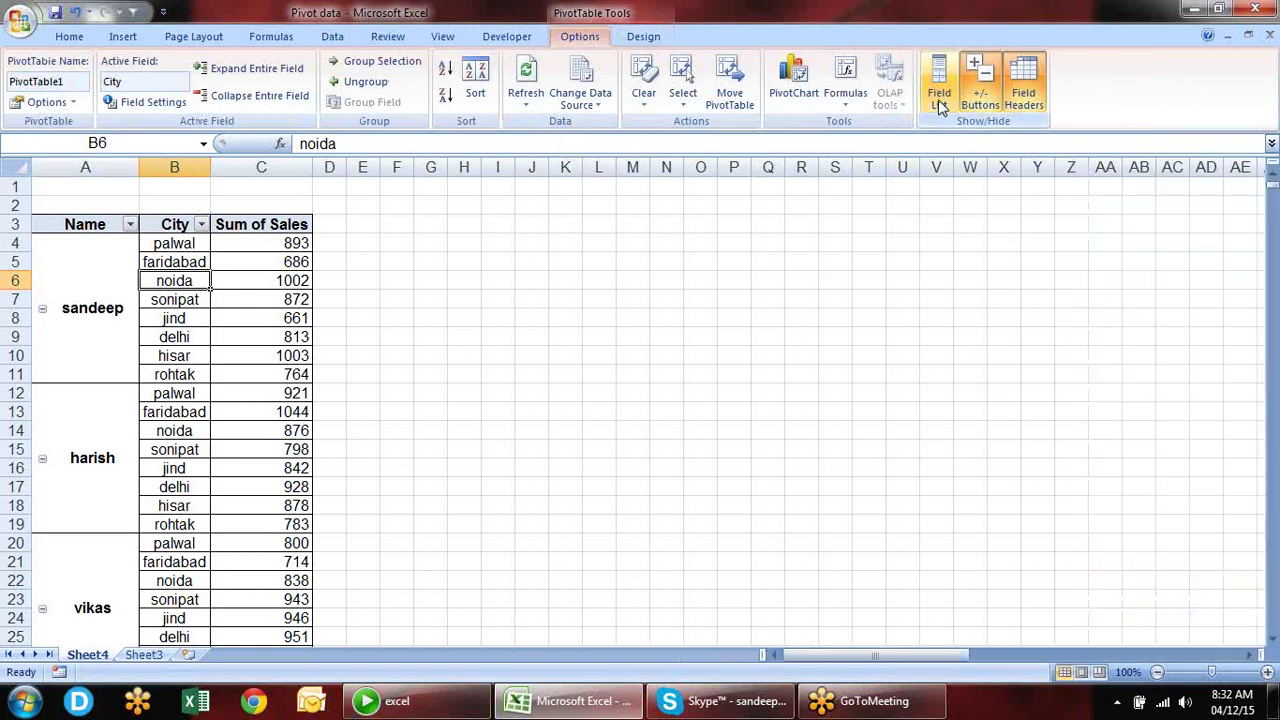
left_click(940, 100)
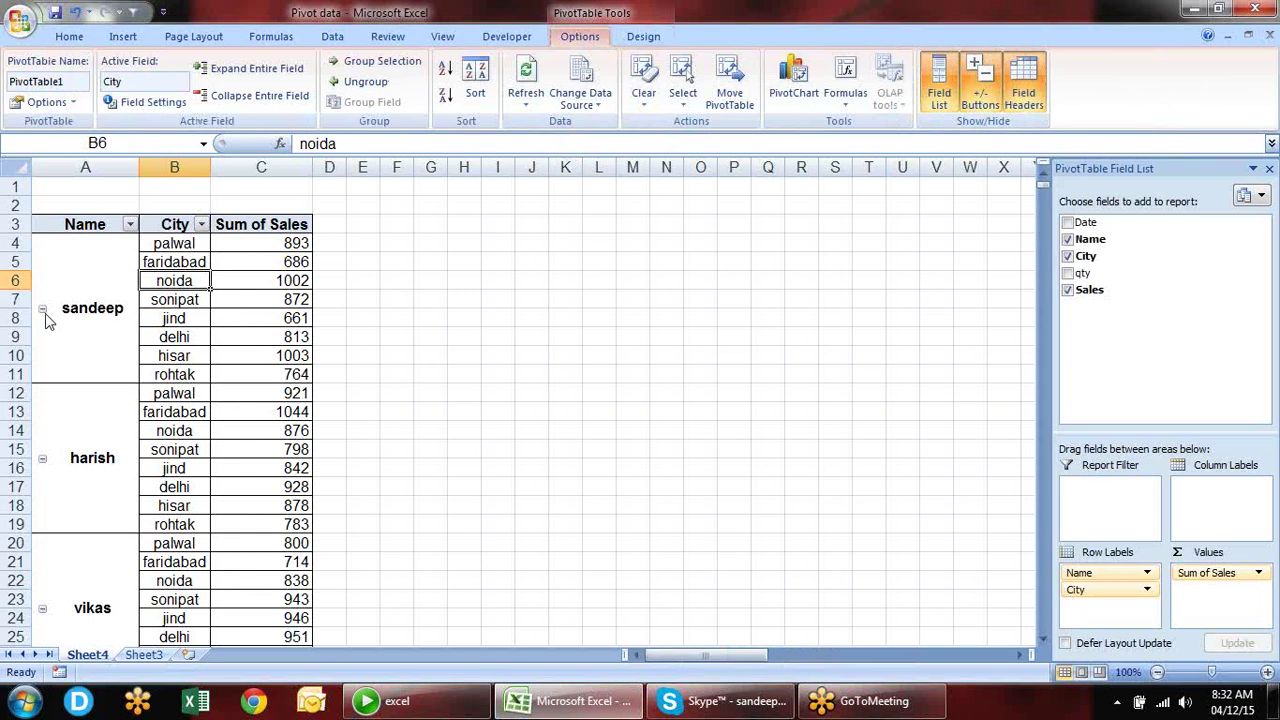
left_click(981, 100)
left_click(980, 105)
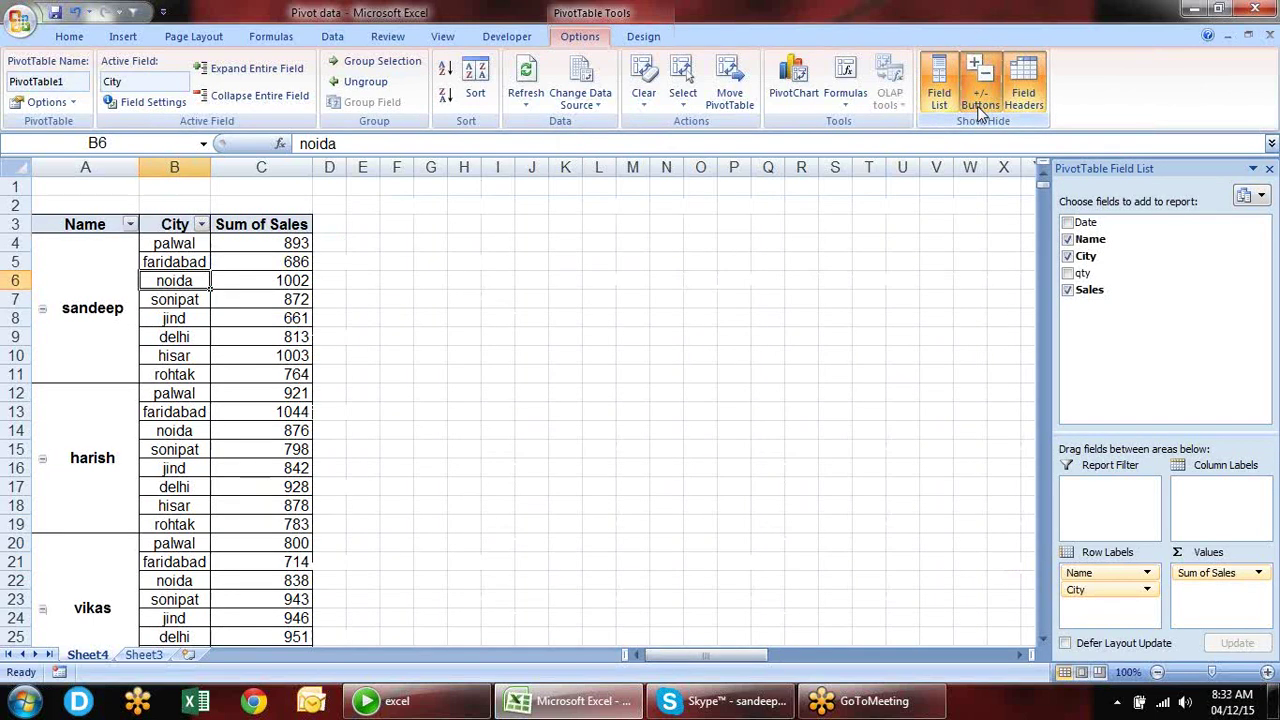
left_click(981, 110)
left_click(981, 110)
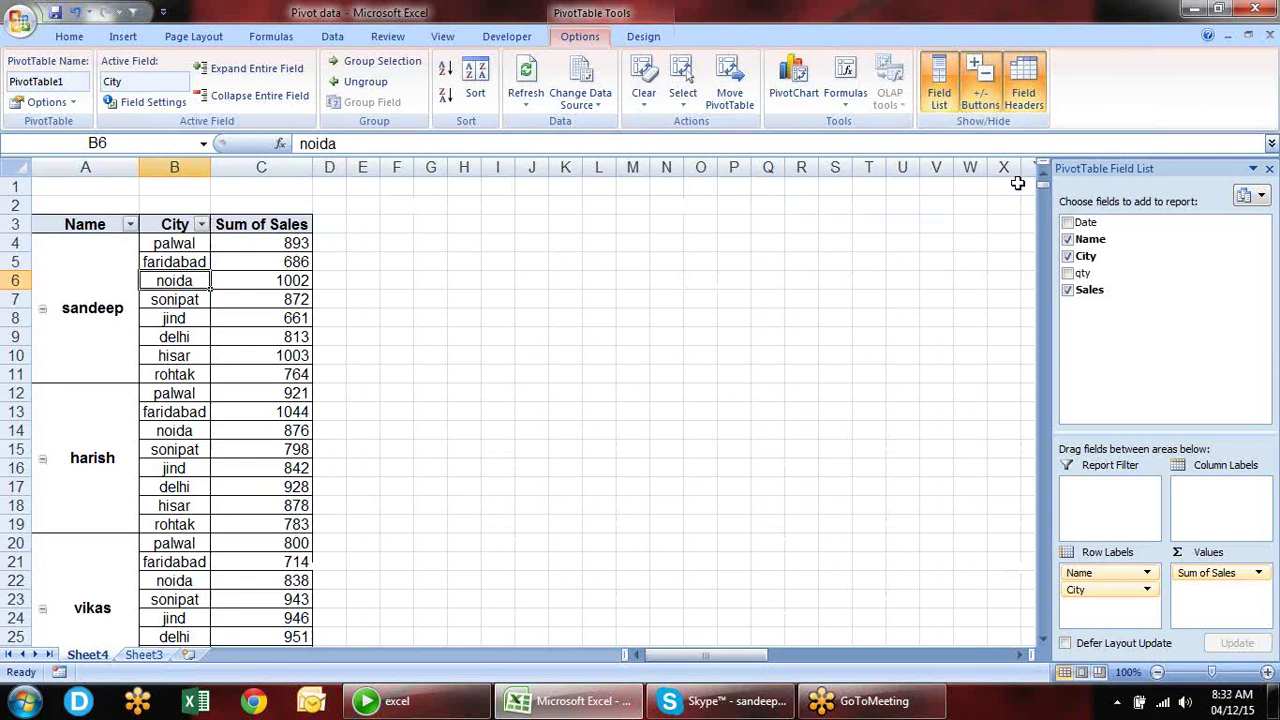
- Toggle the pivot table's field headers off and on again
left_click(1022, 100)
left_click(1022, 100)
left_click(1022, 100)
left_click(1022, 100)
- Add the qty field to the pivot table's values beside Sum of Sales and select cells C3:D9
left_click(288, 283)
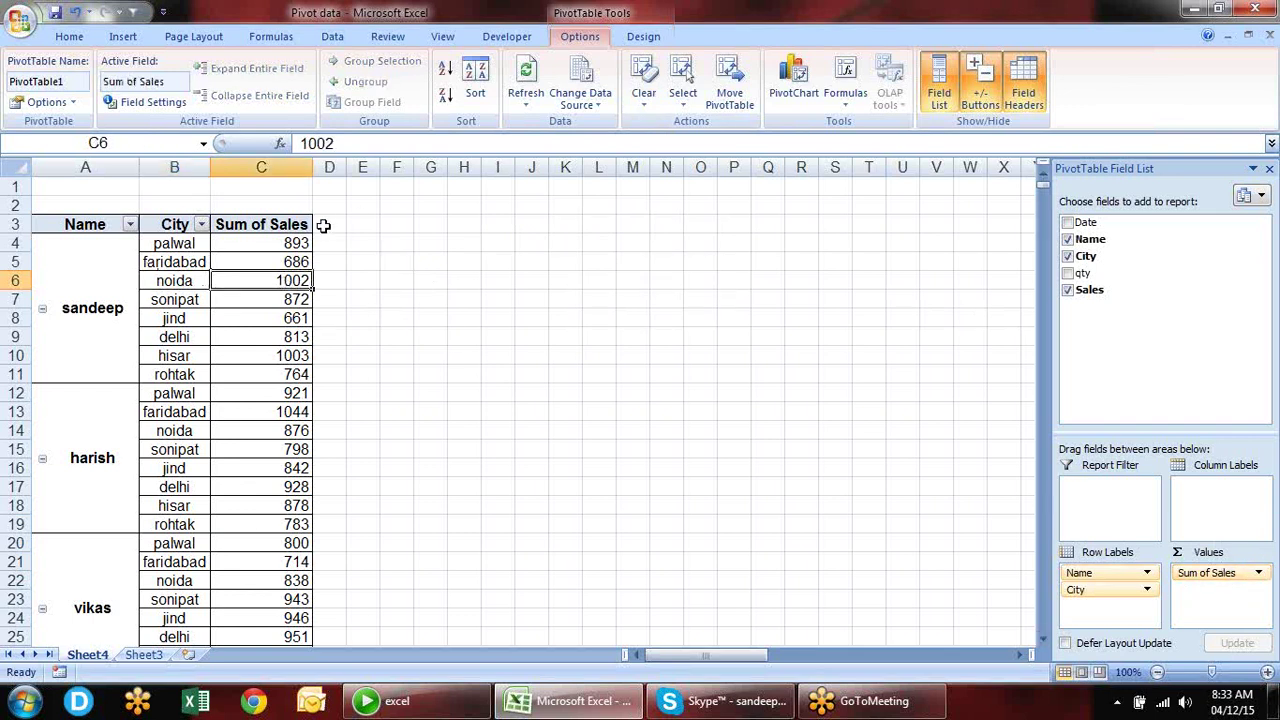
left_click_drag(1088, 290, 1230, 585)
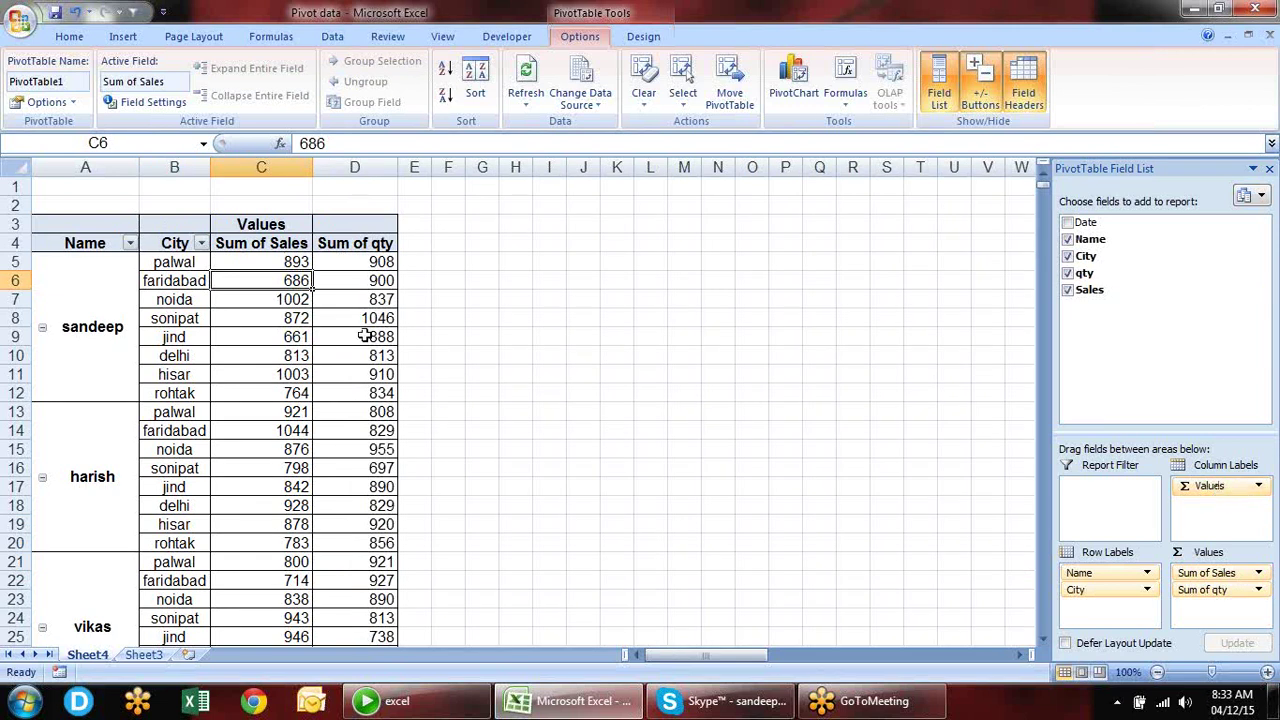
left_click_drag(266, 223, 363, 343)
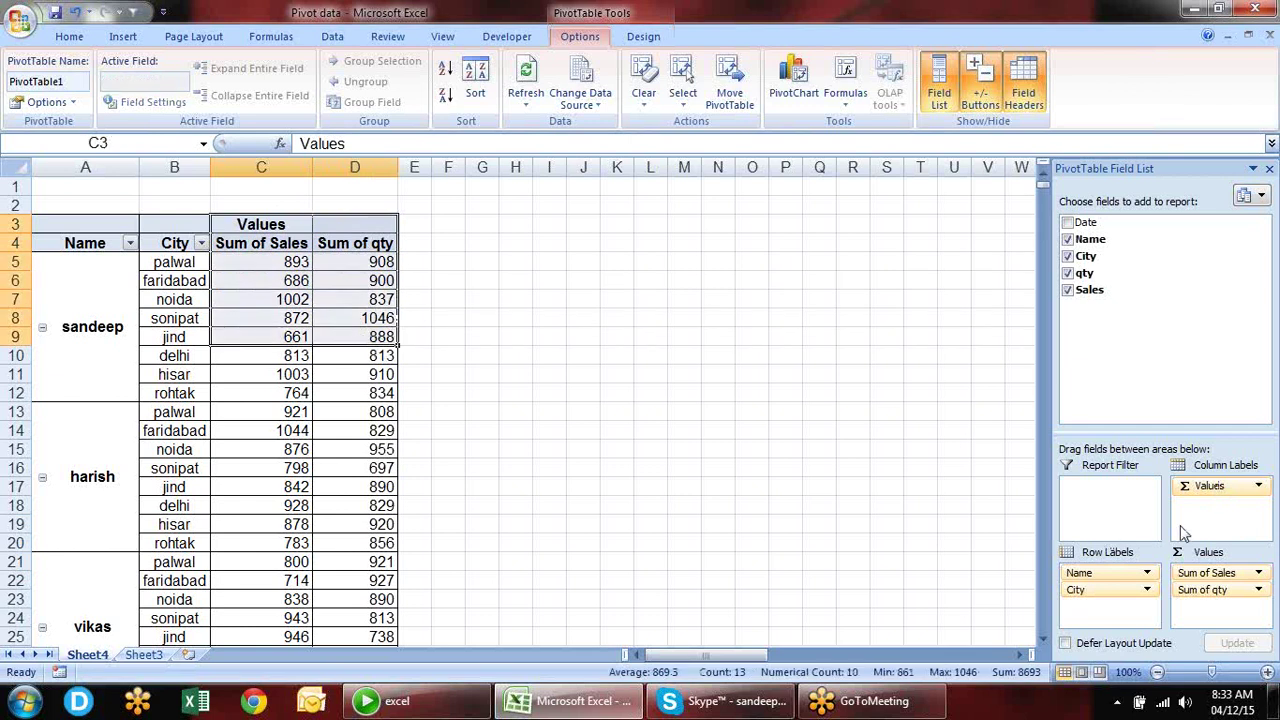
- Move the Values field from the column labels to the row labels below City and inspect the stacked value rows
left_click_drag(1225, 487, 1121, 613)
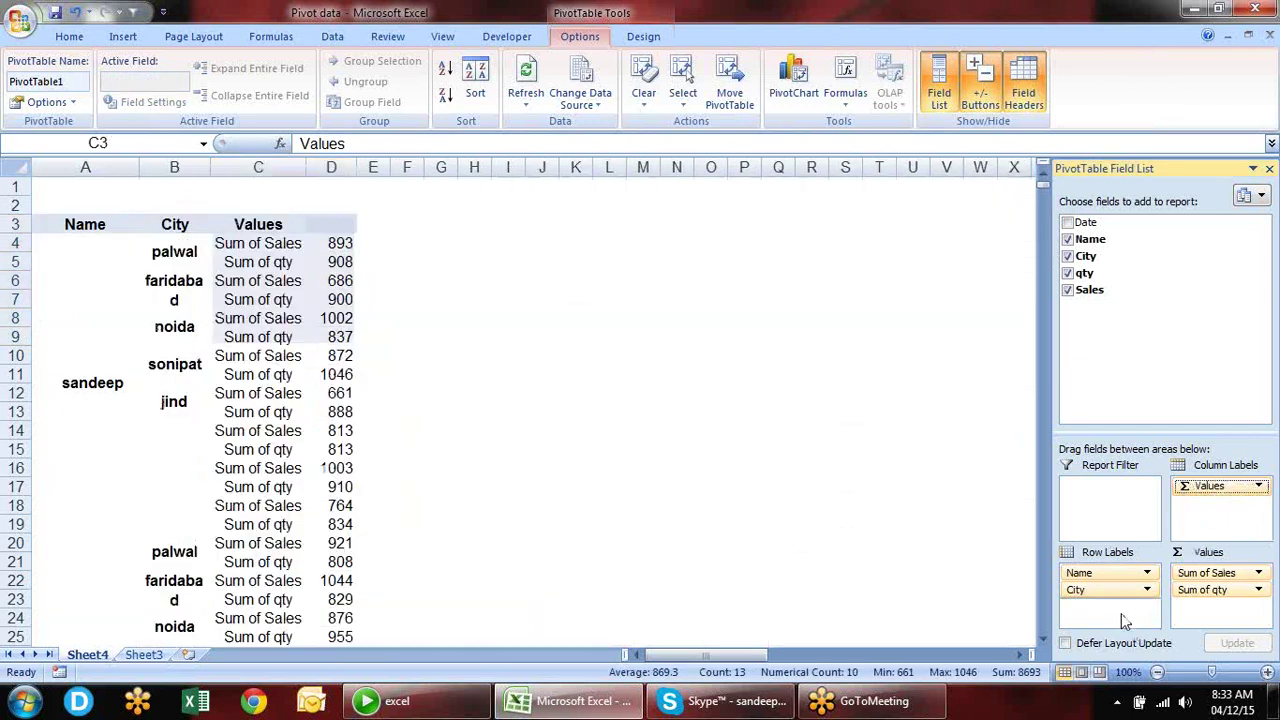
left_click(598, 360)
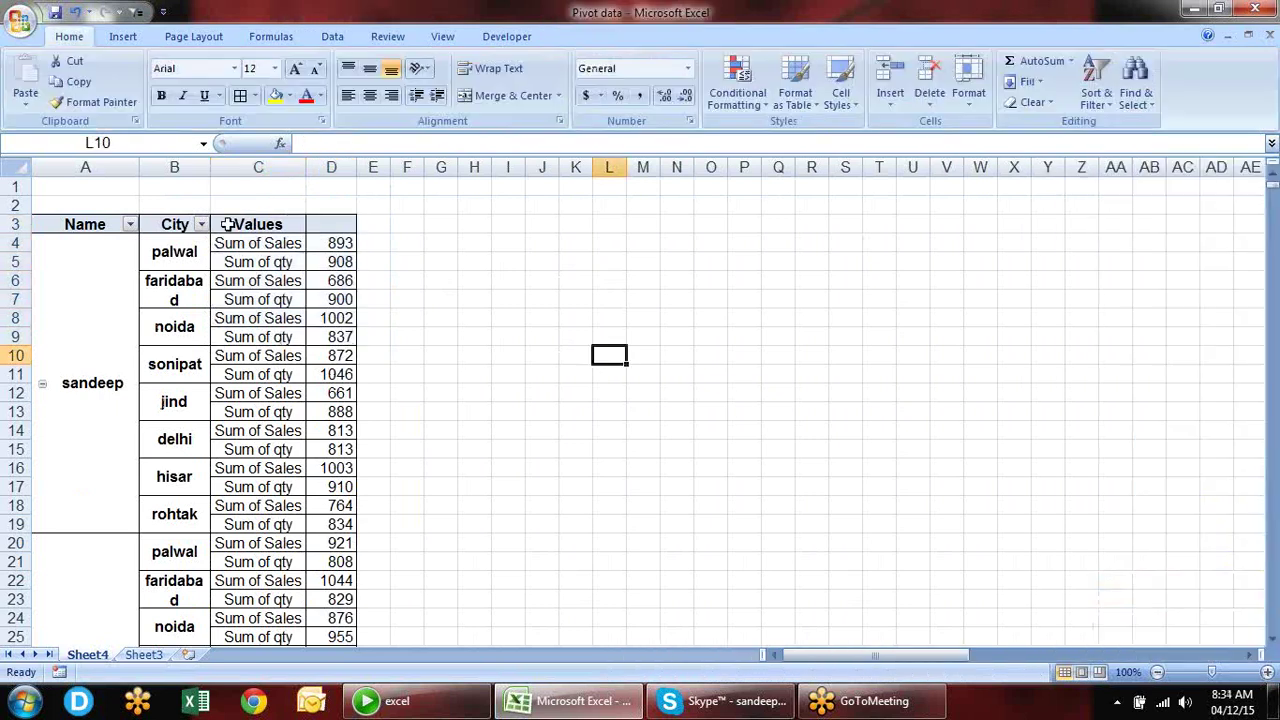
left_click(270, 250)
left_click(268, 262)
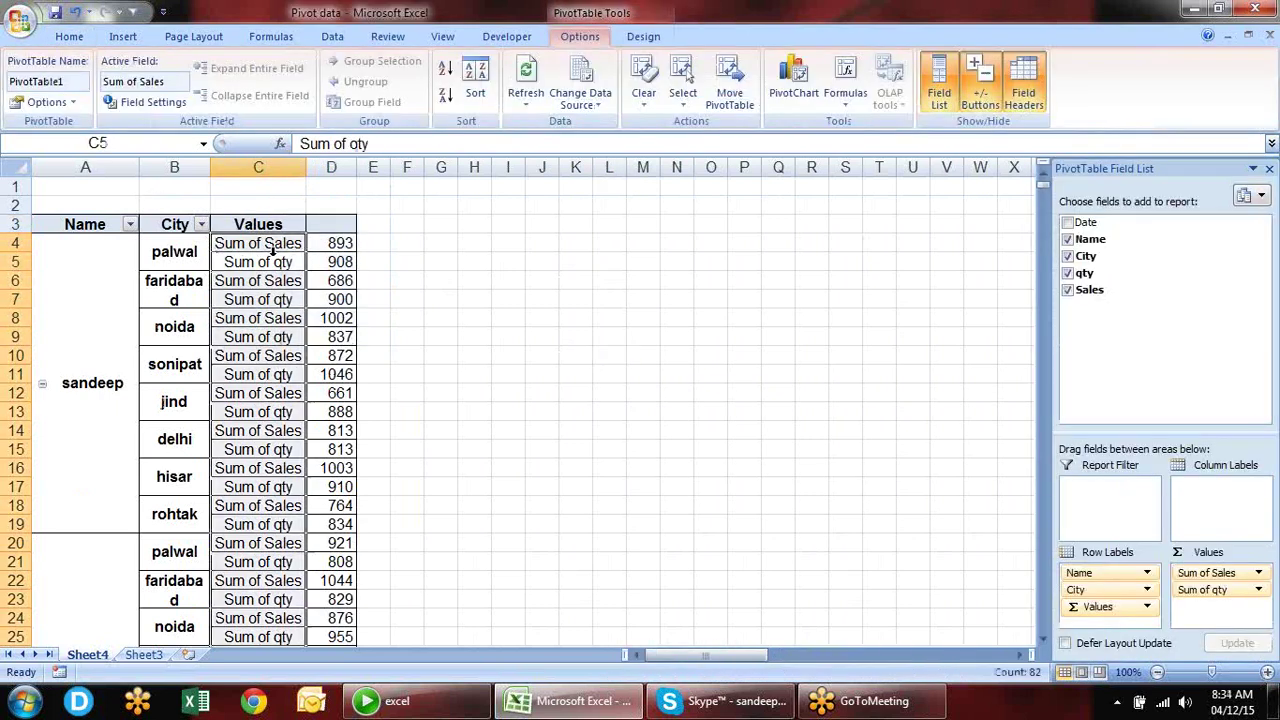
left_click(274, 282)
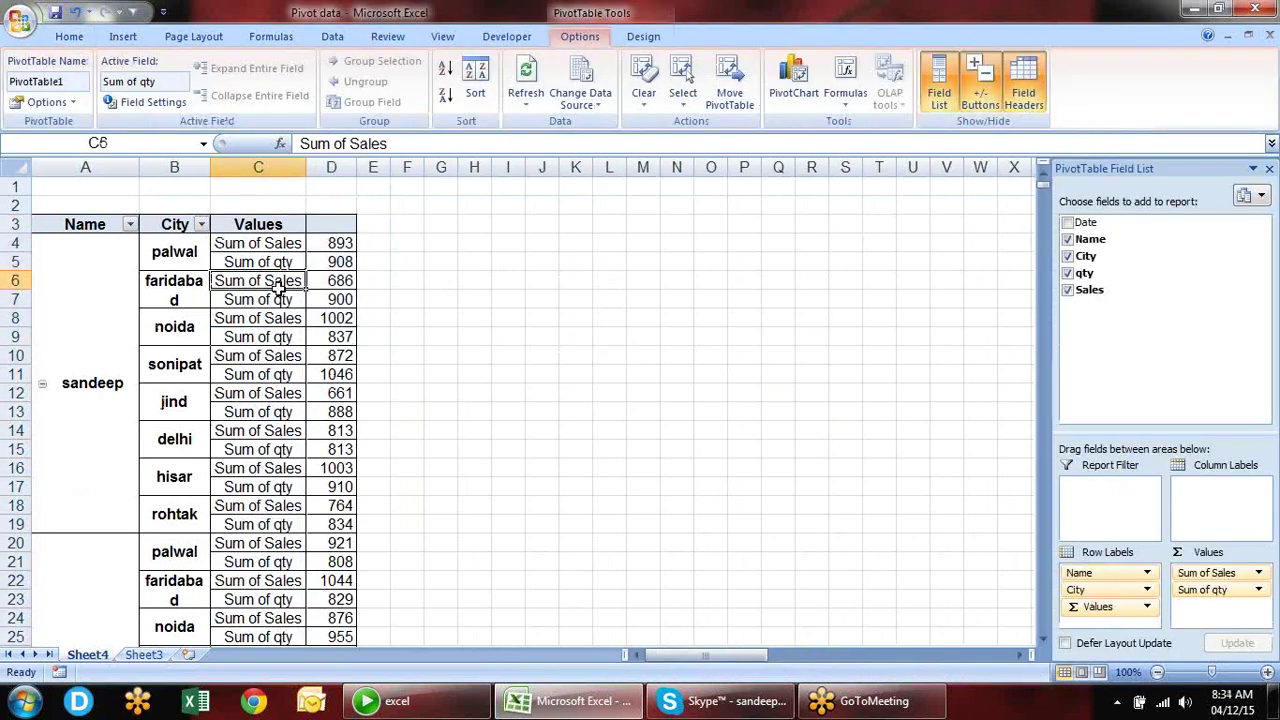
left_click(276, 300)
left_click(274, 333)
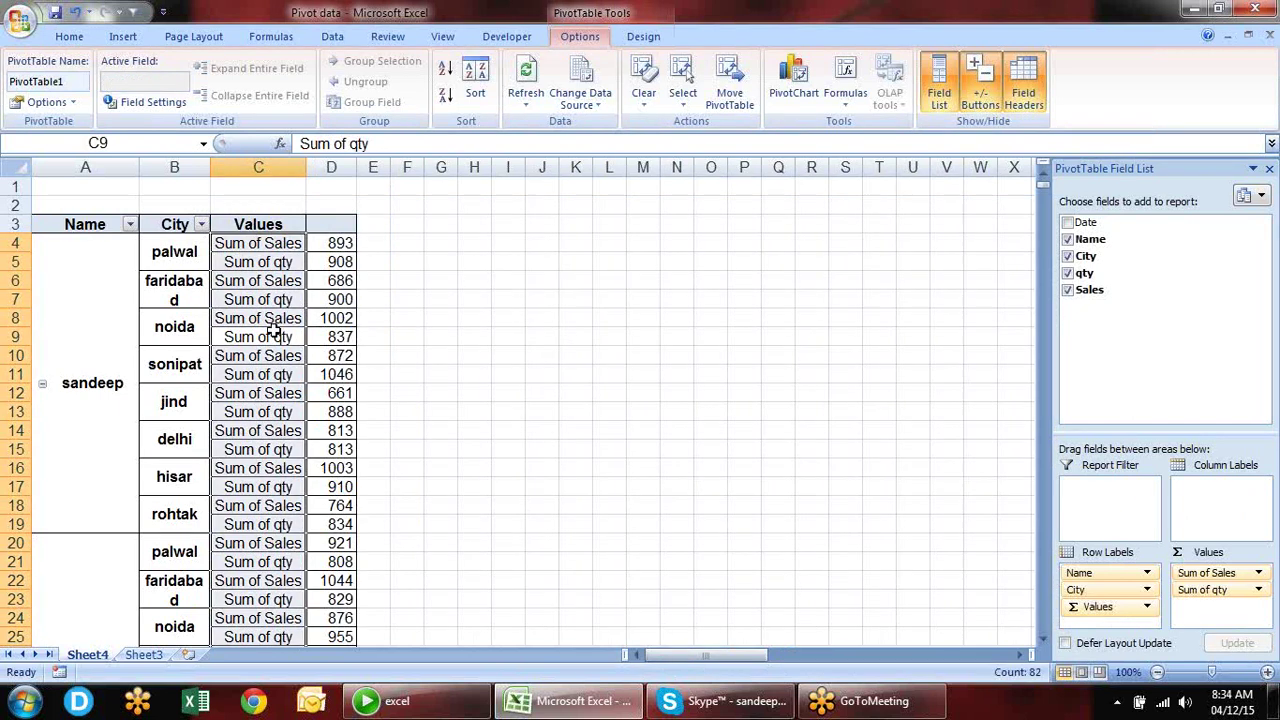
- Remove the City field from the pivot table's row labels
left_click_drag(1120, 591, 818, 377)
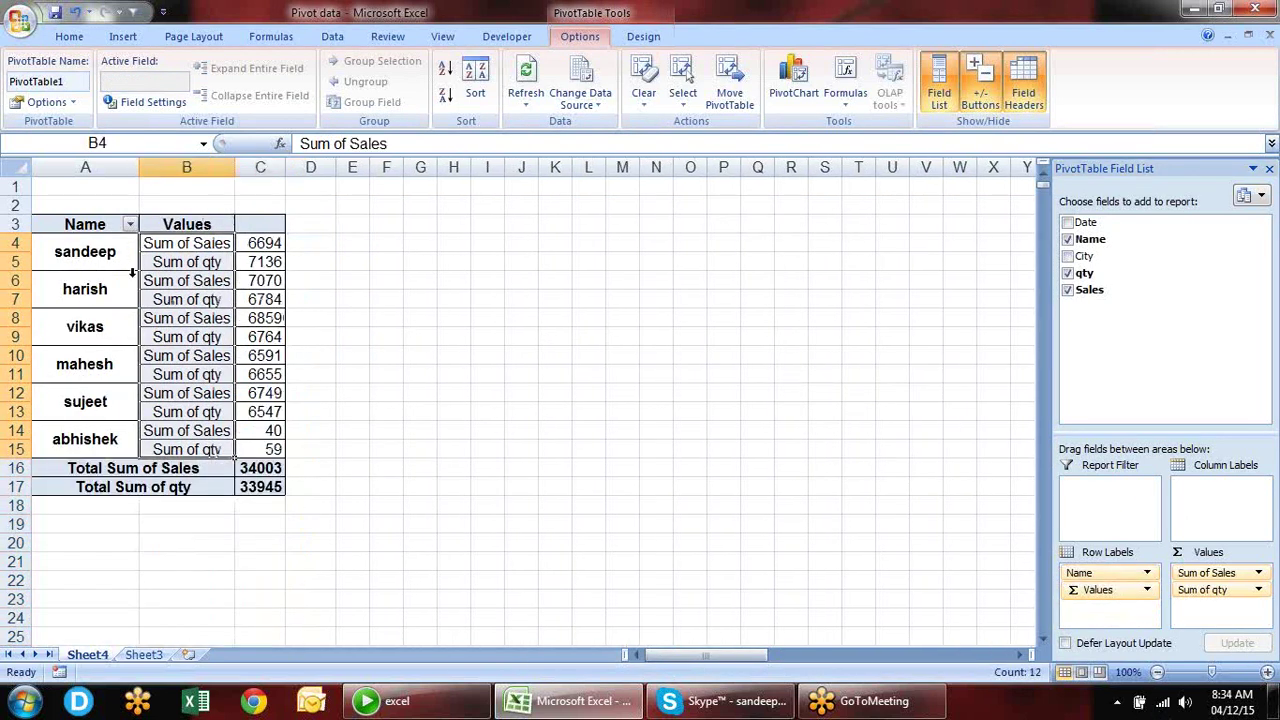
left_click(210, 300)
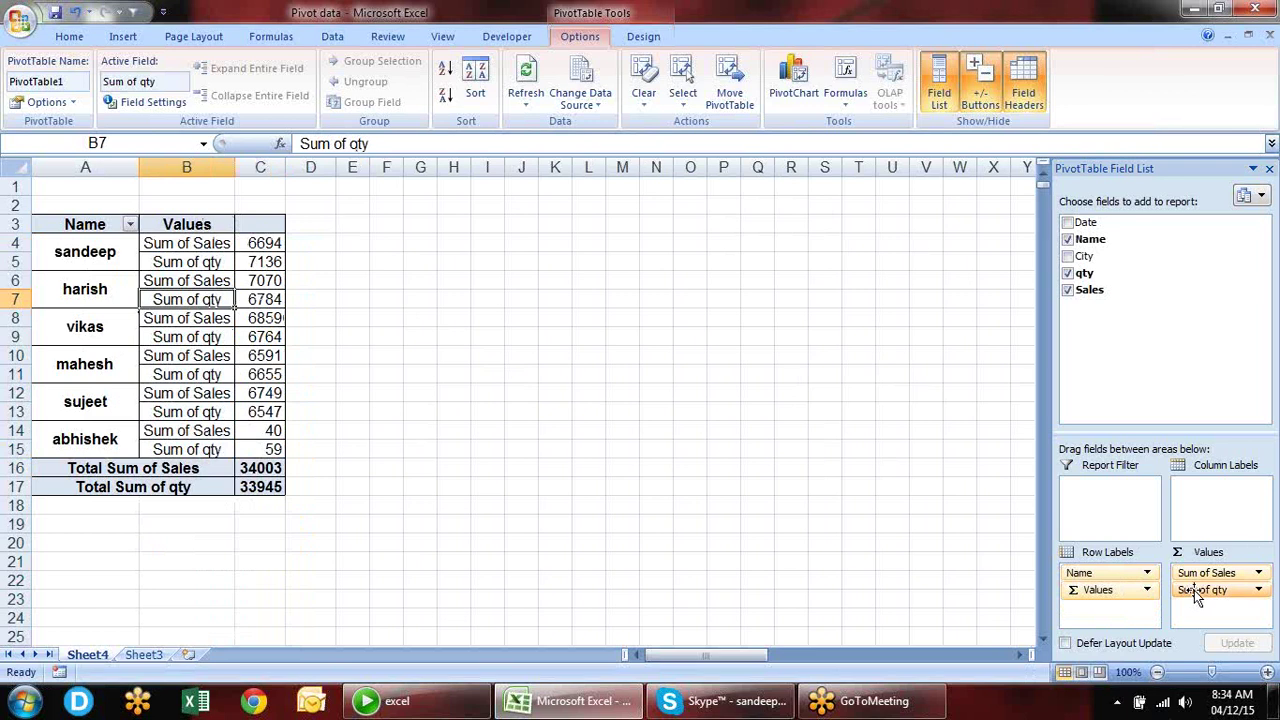
- Move the Values field back to the column labels and remove Sum of qty from the pivot table
left_click_drag(1118, 590, 1215, 490)
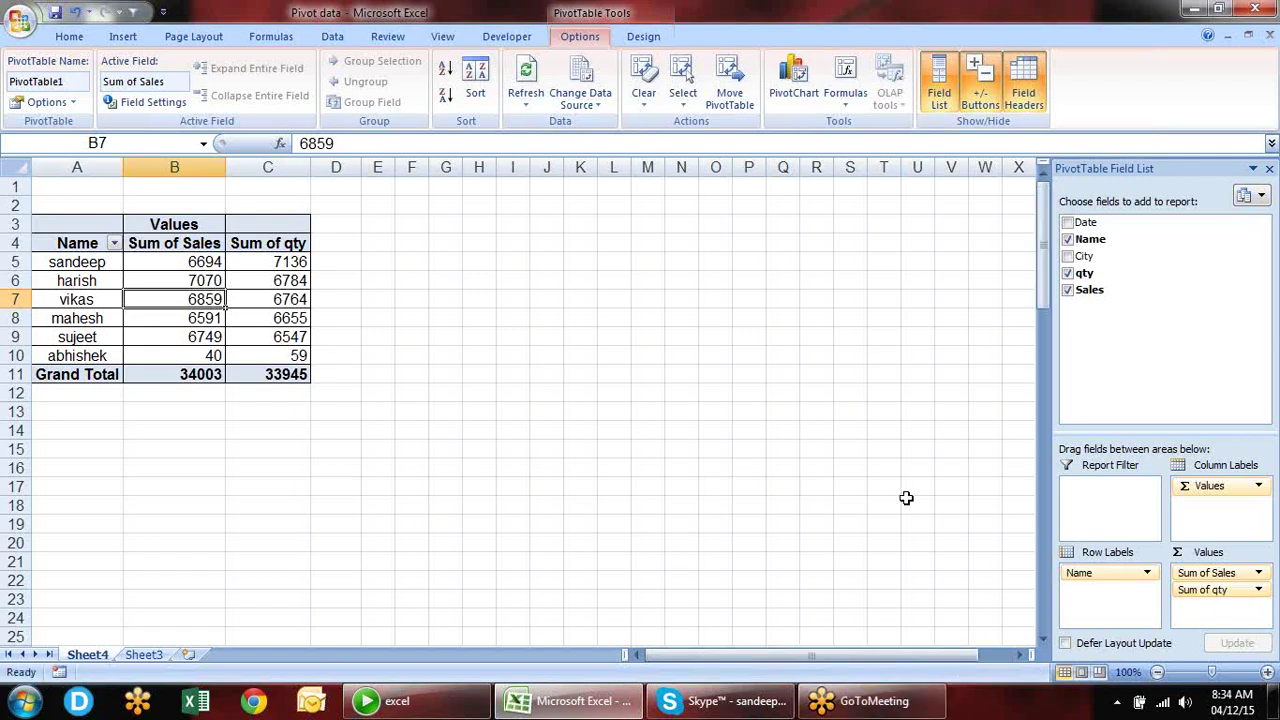
left_click_drag(1205, 590, 904, 476)
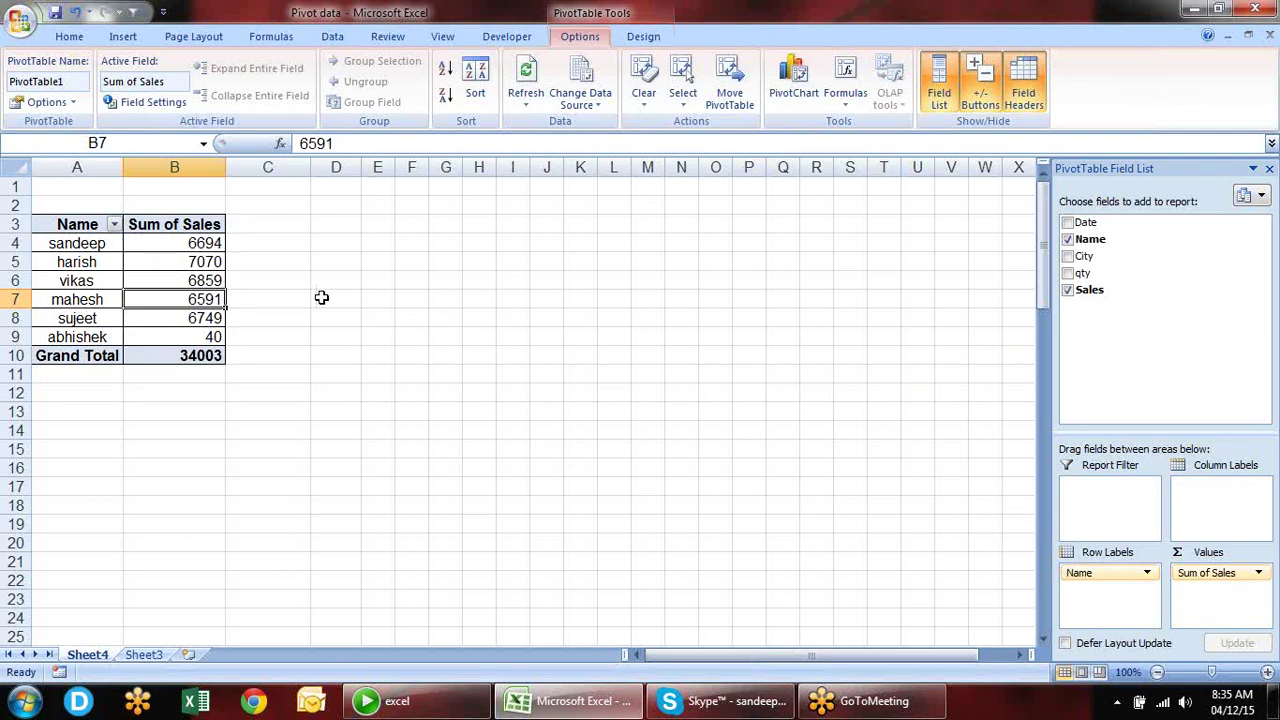
- Copy the whole pivot table in A3:B10 and paste the copy at cell E3
left_click(158, 244)
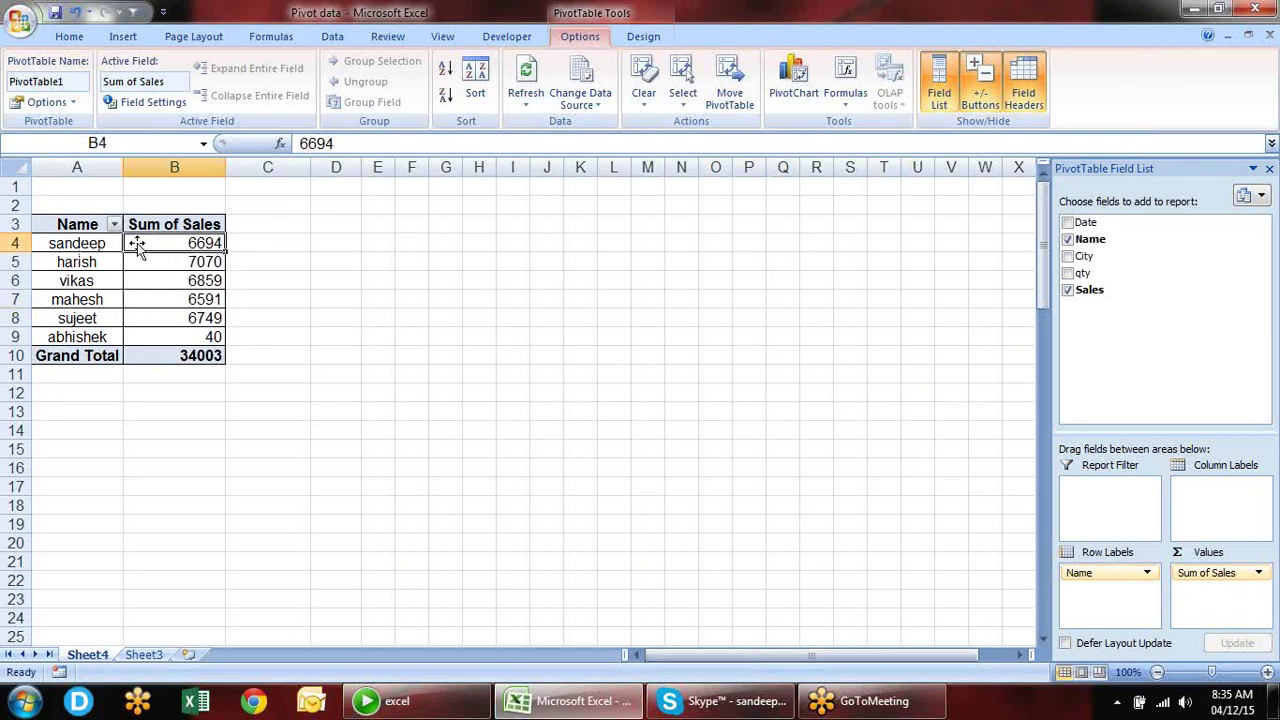
left_click_drag(48, 226, 167, 355)
key("ctrl+c")
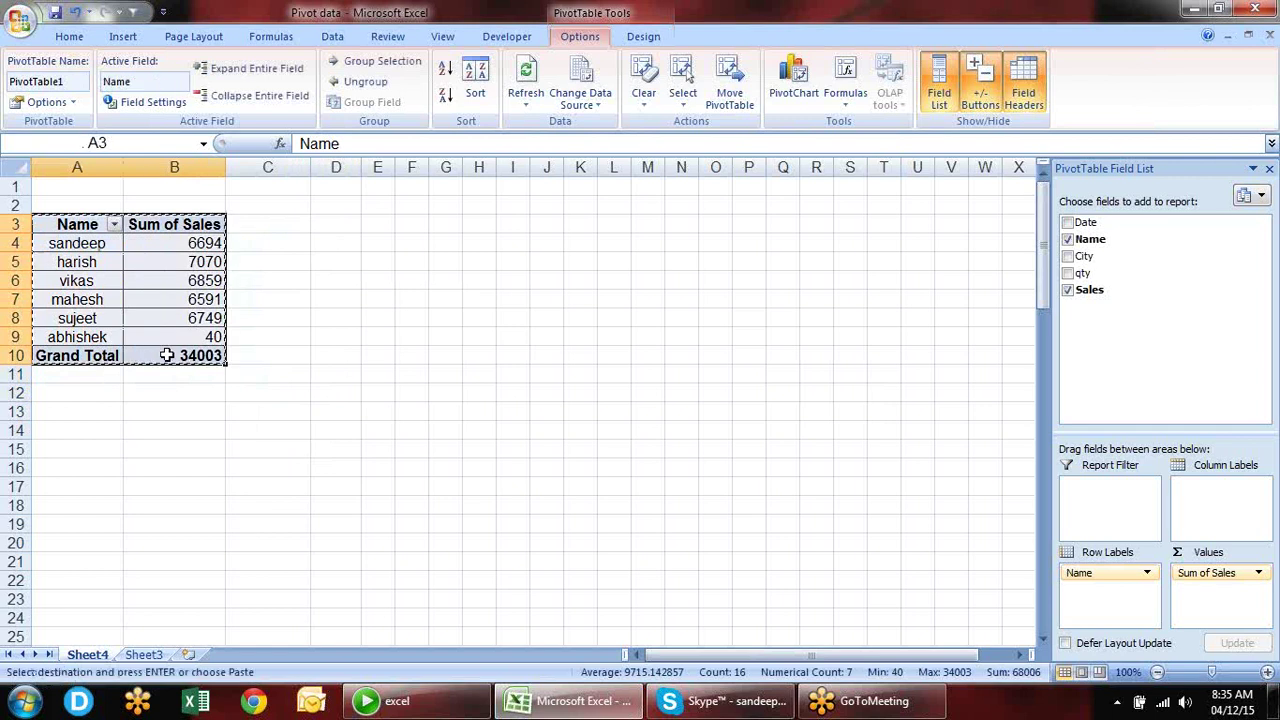
left_click(369, 224)
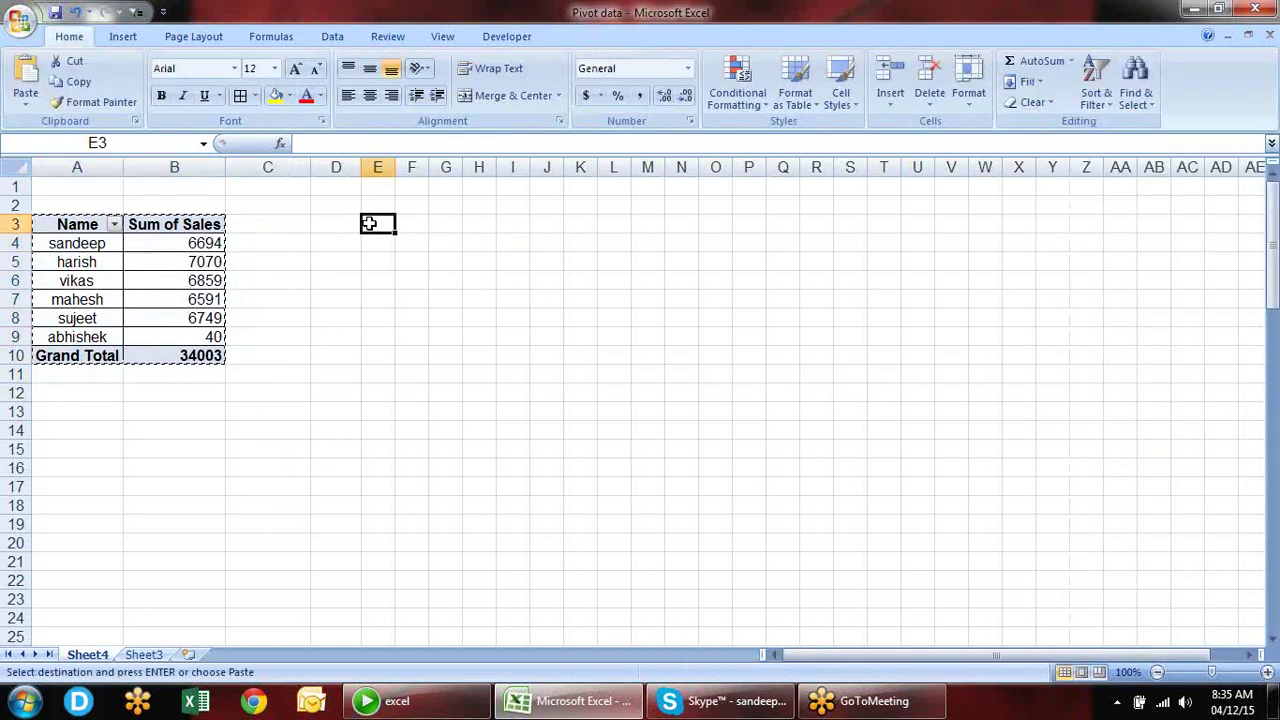
key("ctrl+v")
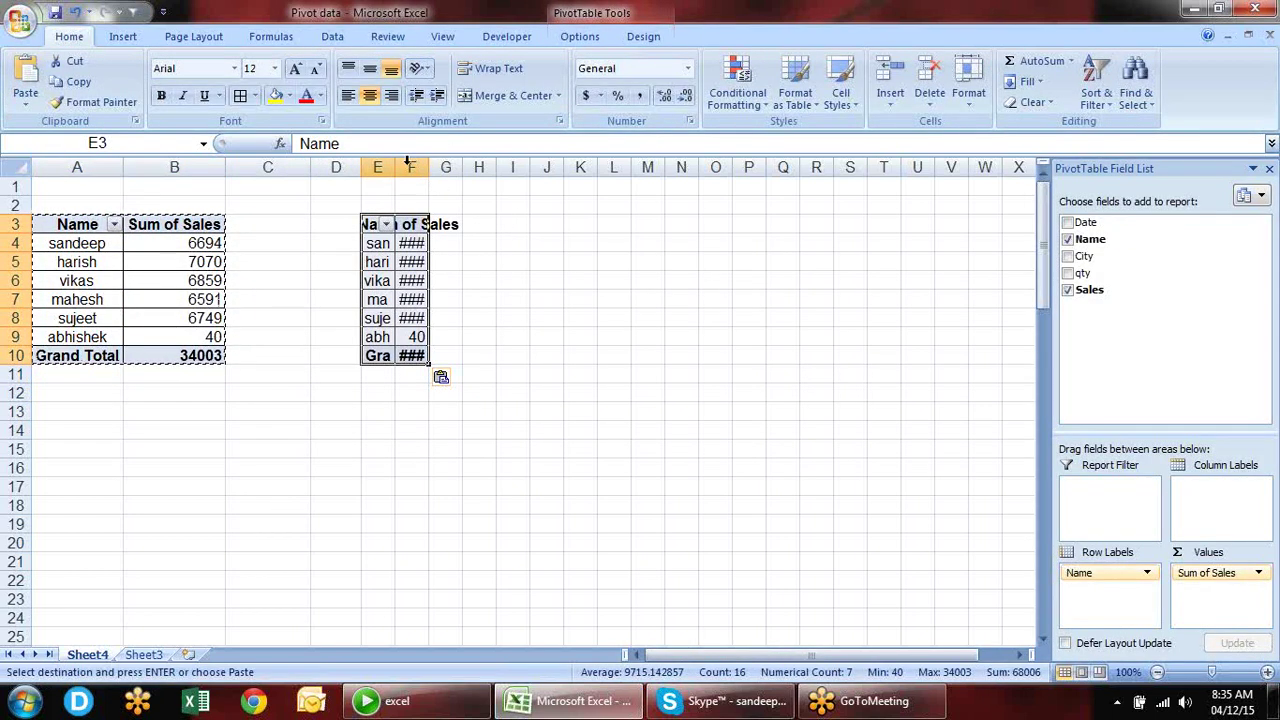
- Autofit columns E and F to the pasted pivot table's contents and end copy mode
left_click_drag(387, 160, 411, 163)
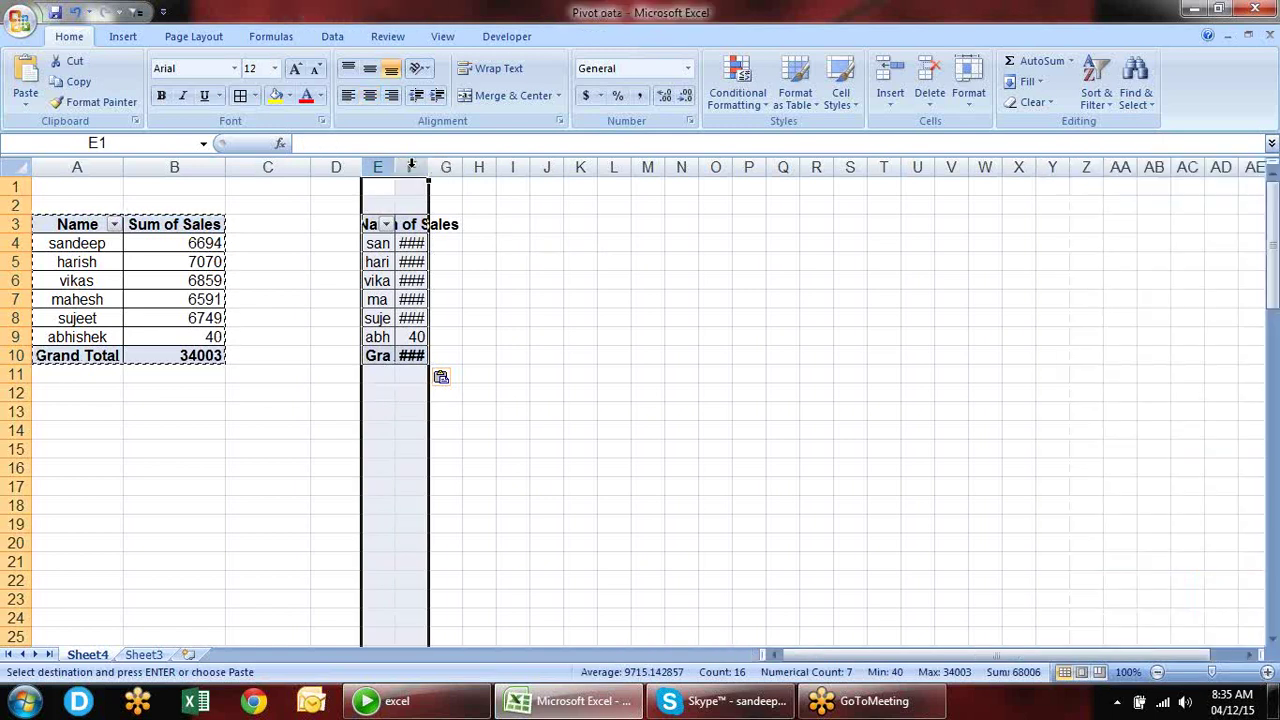
double_click(429, 167)
left_click(416, 245)
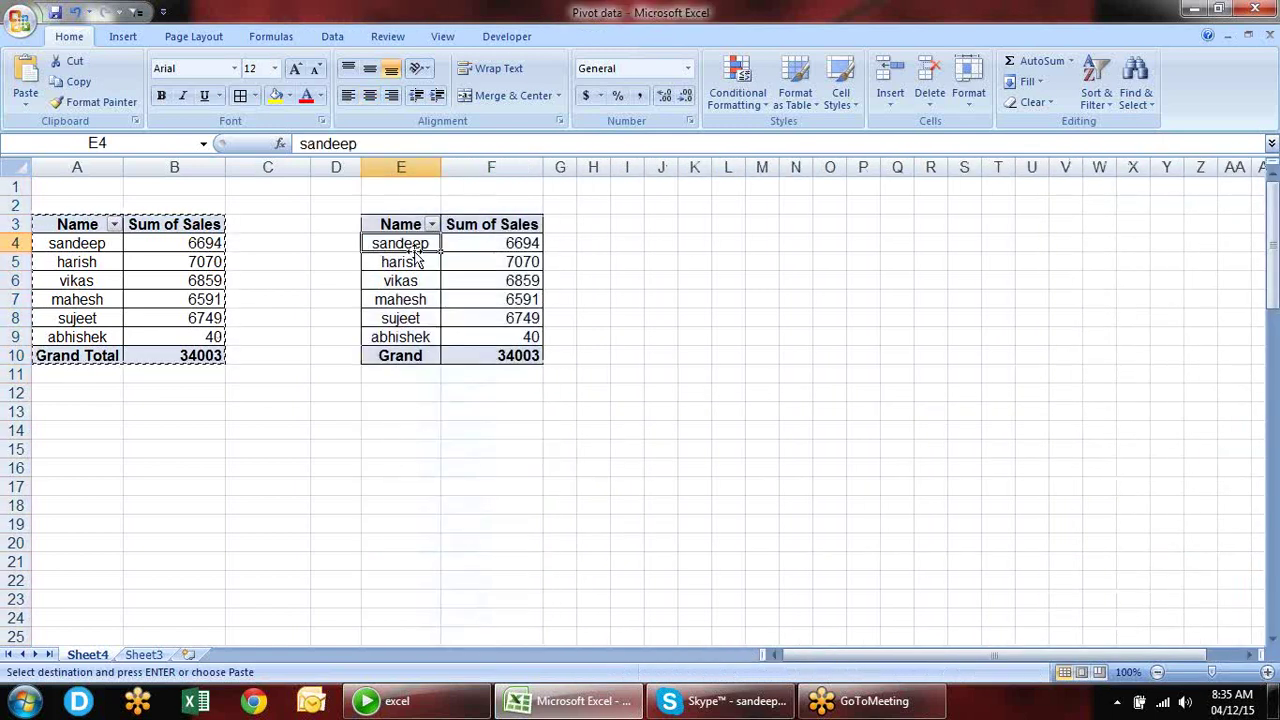
key("Escape")
left_click(120, 263)
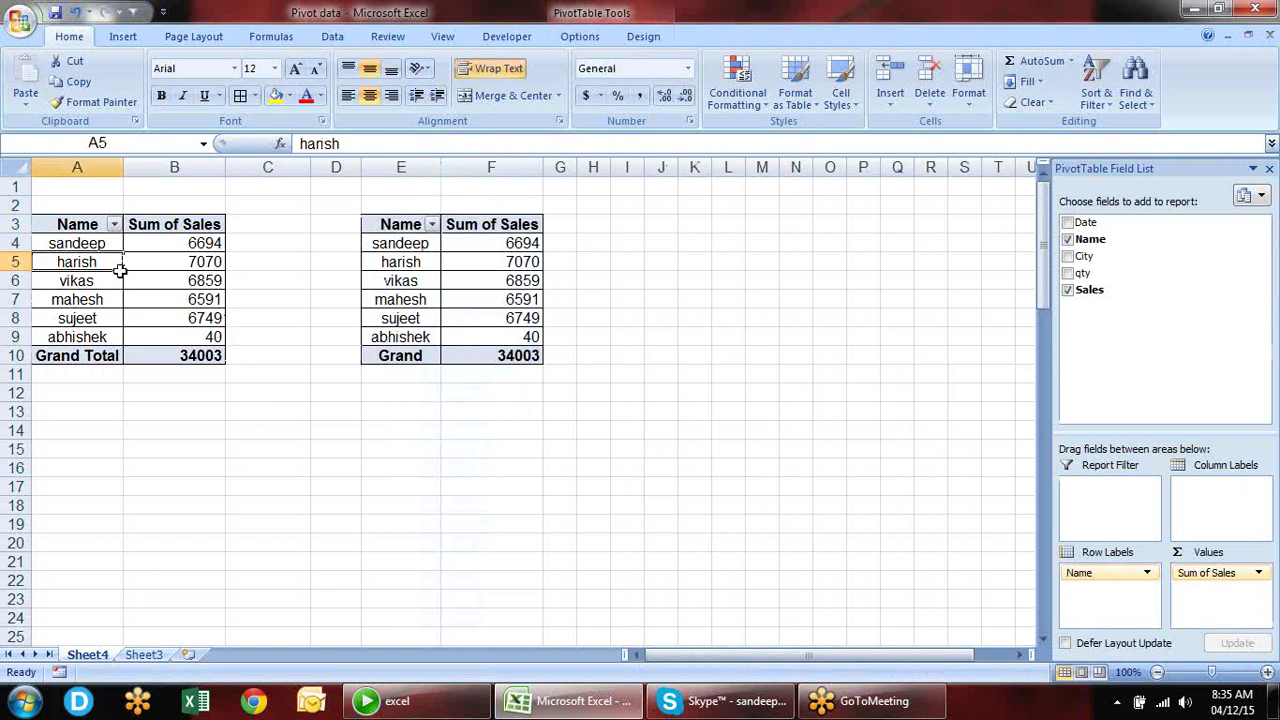
- Replace the Name field with City in the row labels of the copied pivot table at E3
left_click(495, 280)
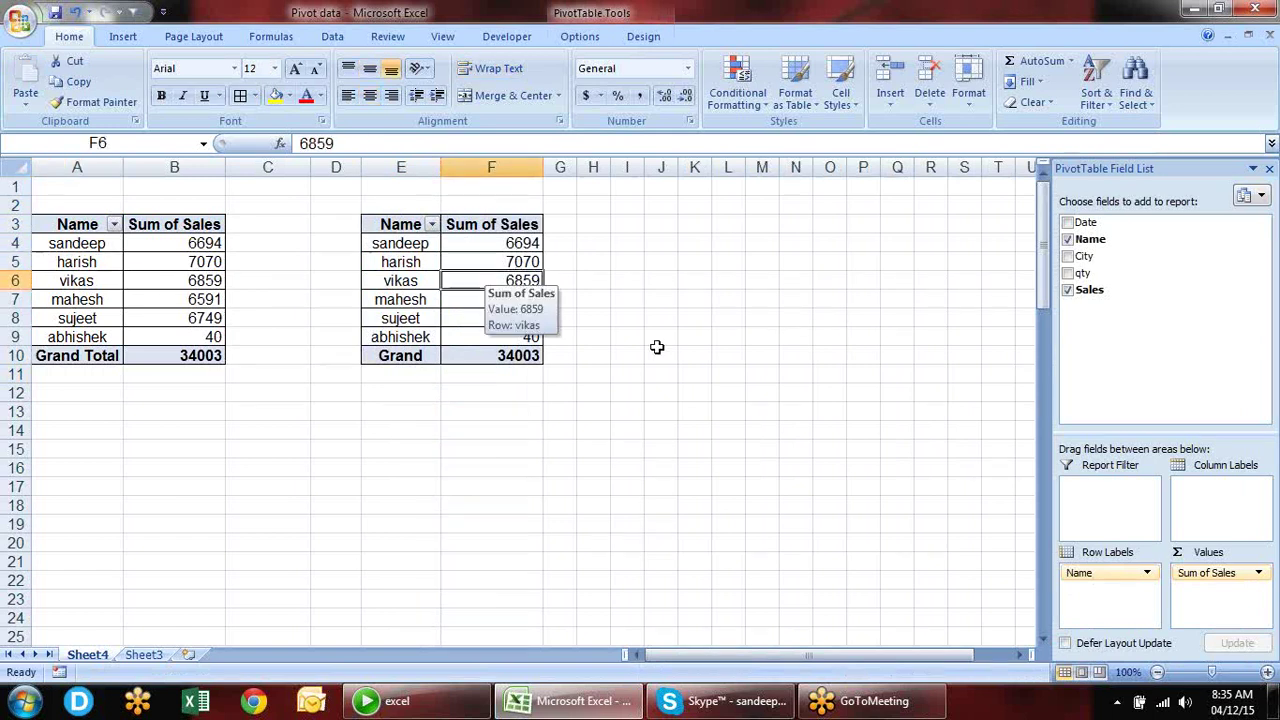
left_click_drag(1086, 574, 957, 371)
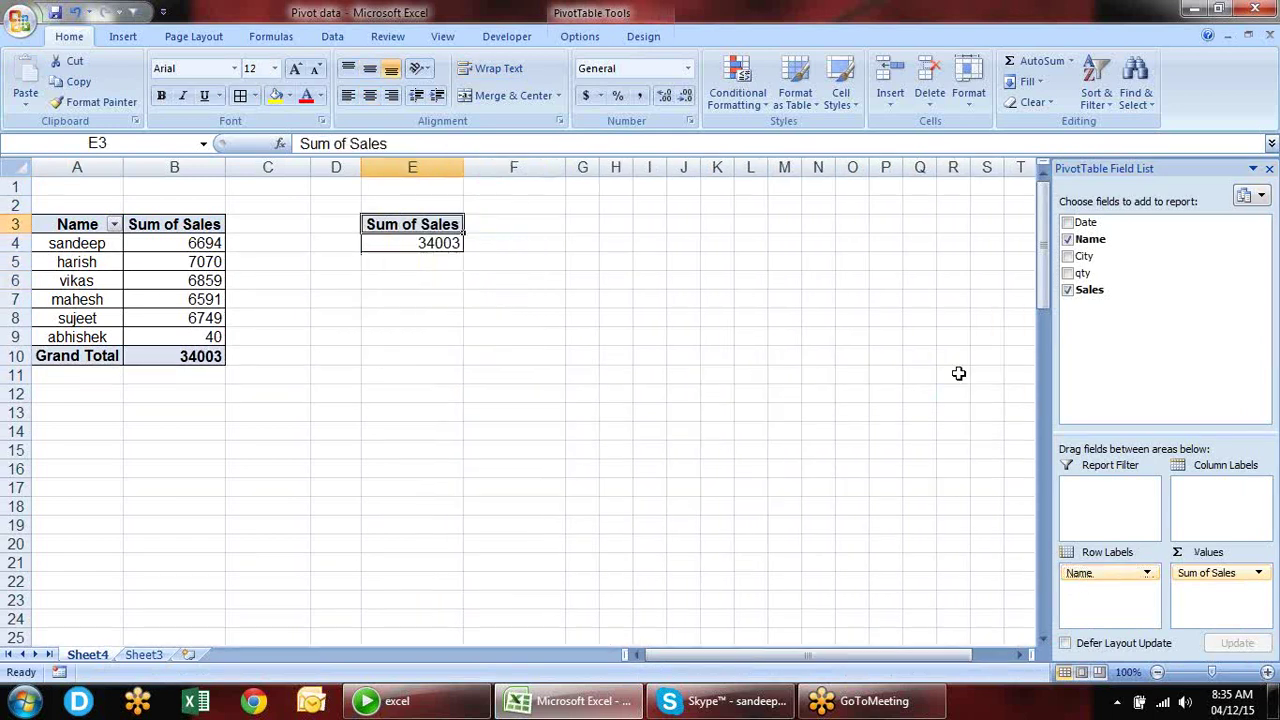
left_click(1067, 257)
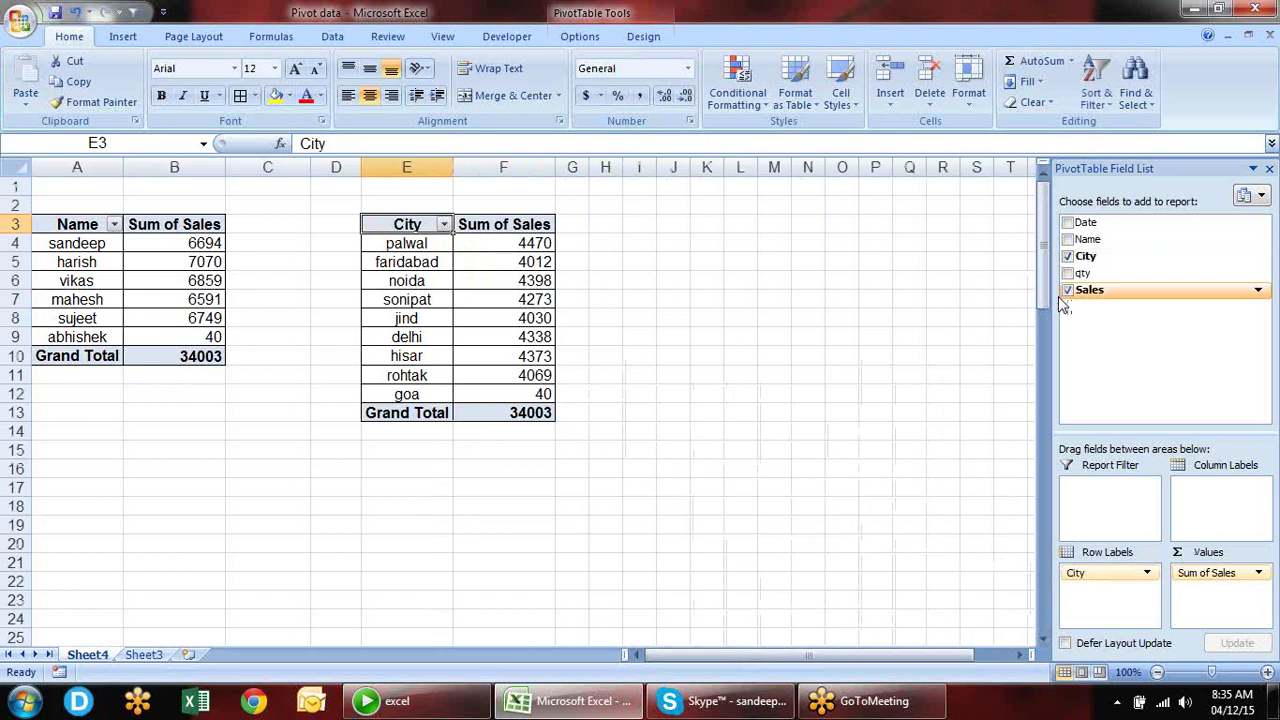
left_click(410, 299)
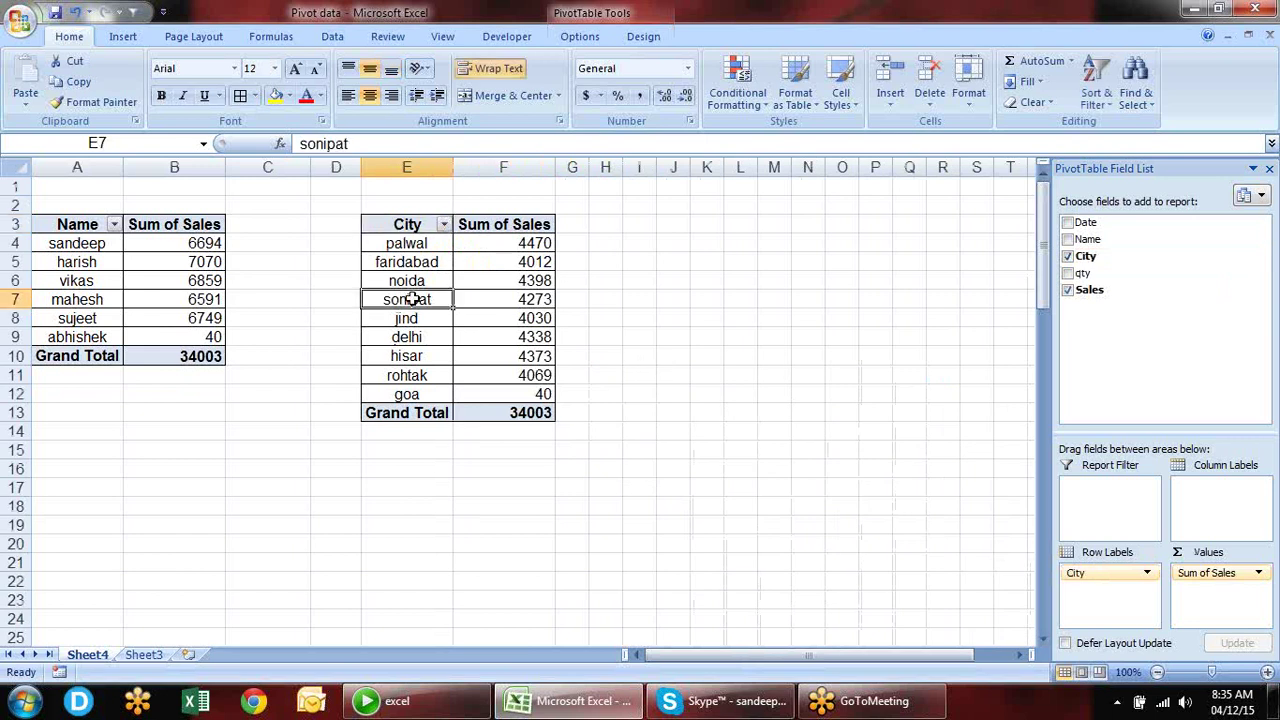
left_click(79, 243)
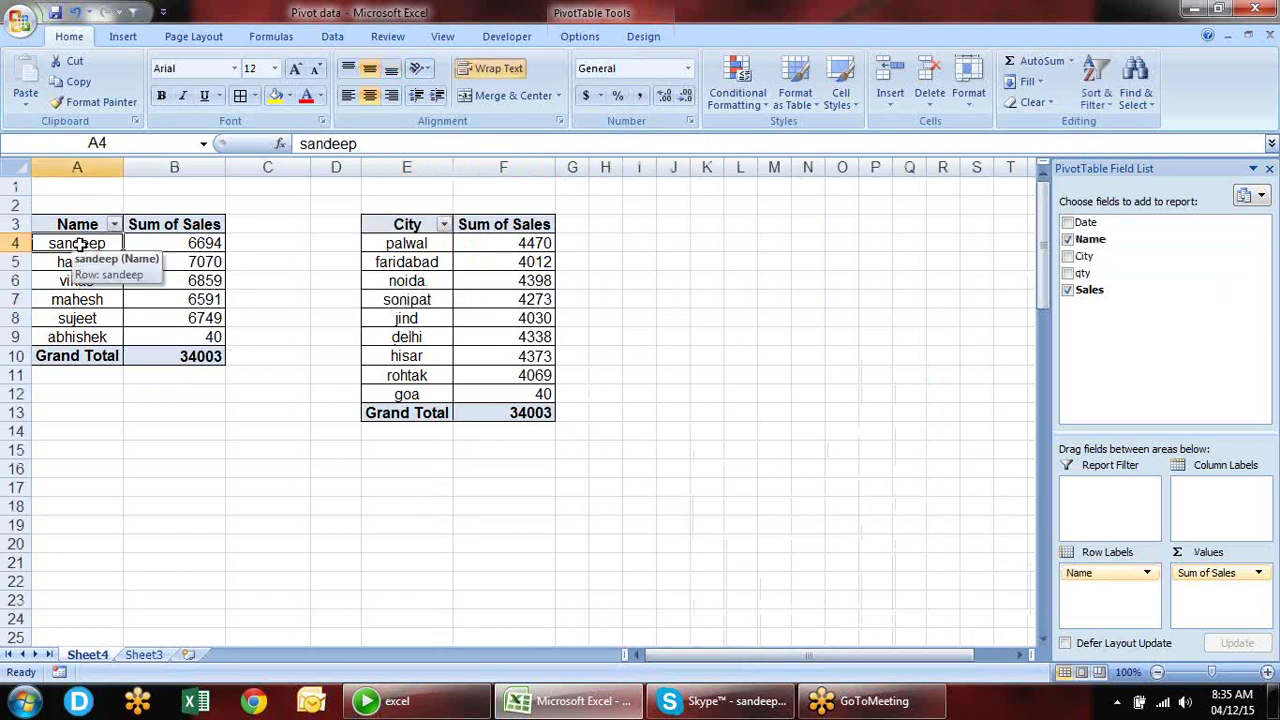
left_click(1067, 239)
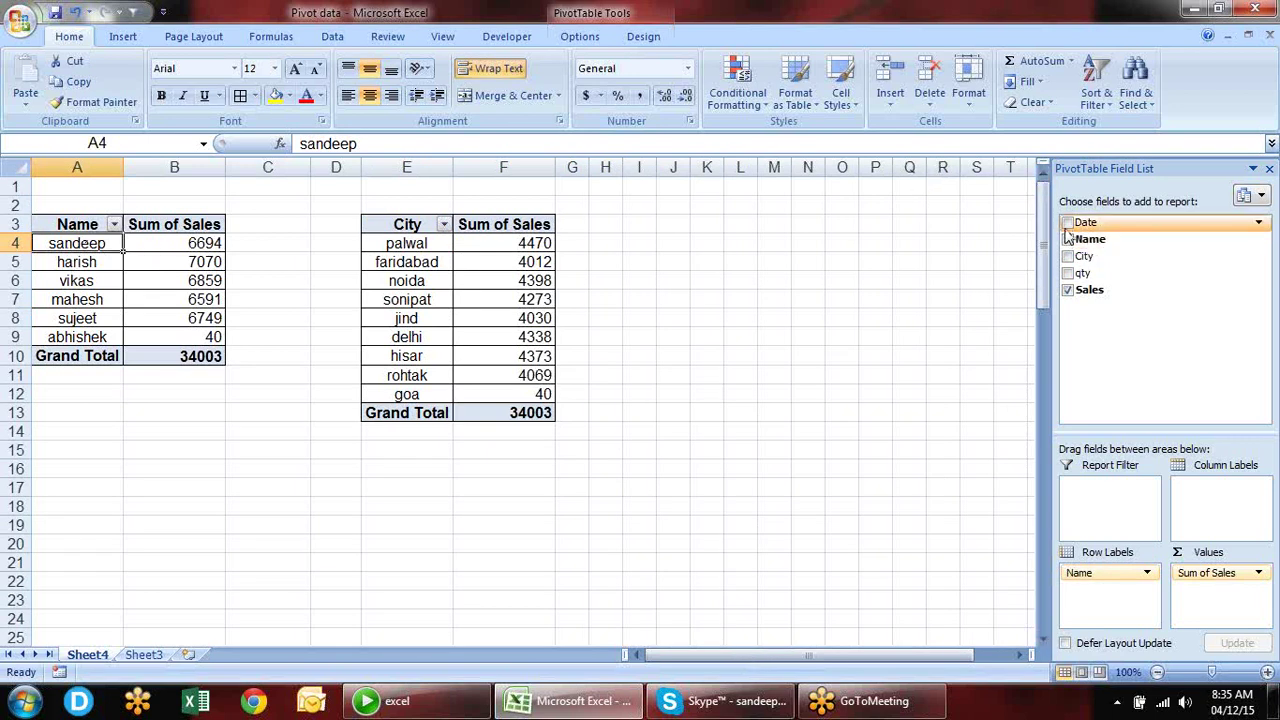
left_click_drag(1085, 222, 887, 458)
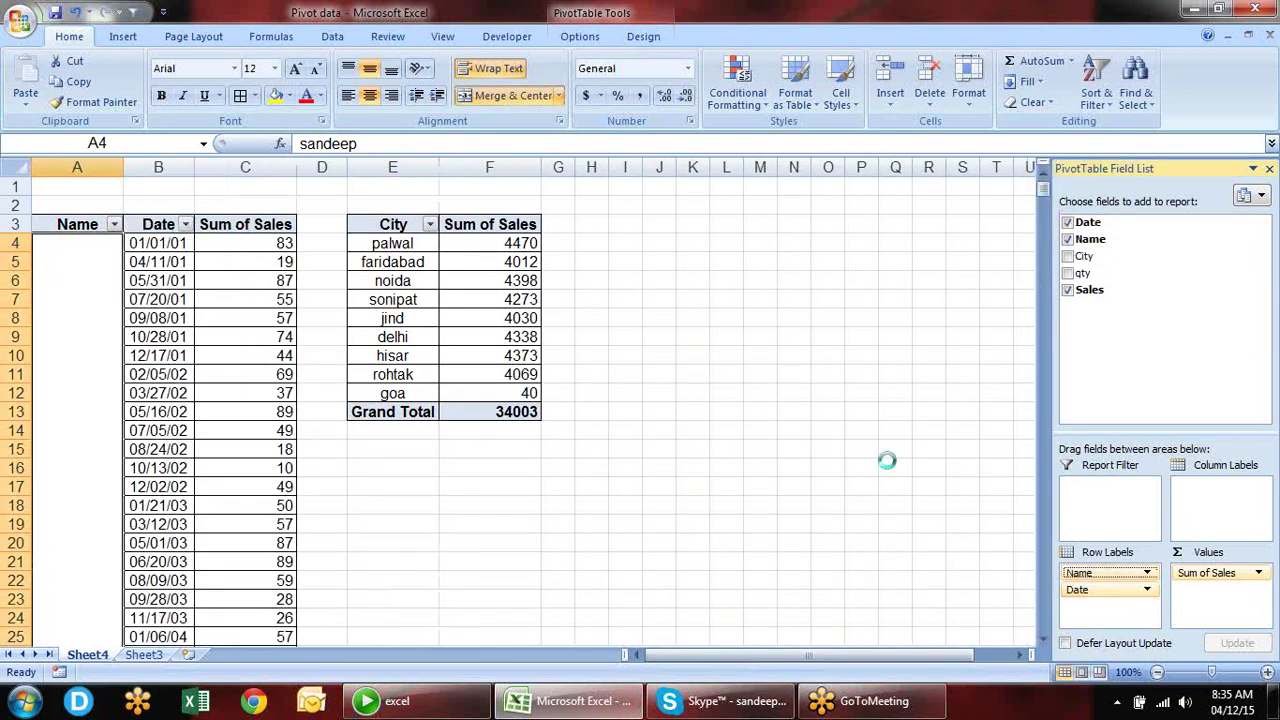
key("ctrl+z")
key("ctrl+z")
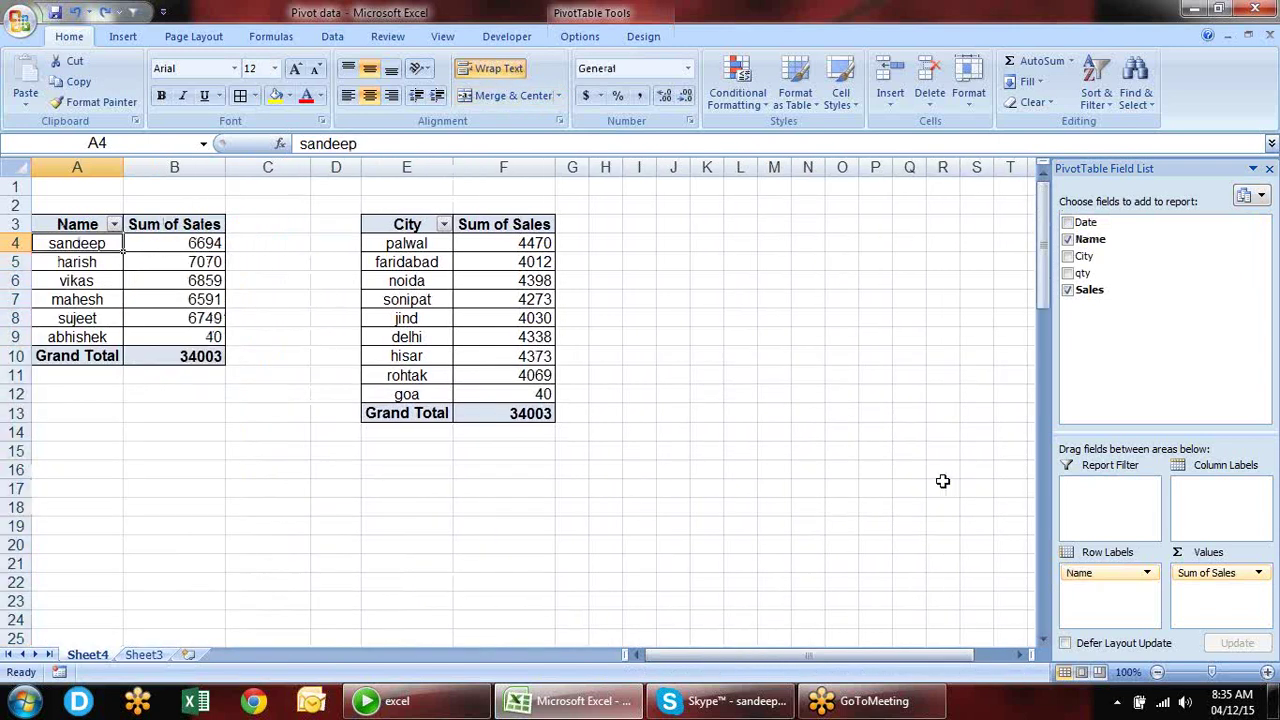
- Copy the whole City pivot table in E3:F13 and paste the copy at cell I3
left_click_drag(383, 218, 522, 410)
key("ctrl+c")
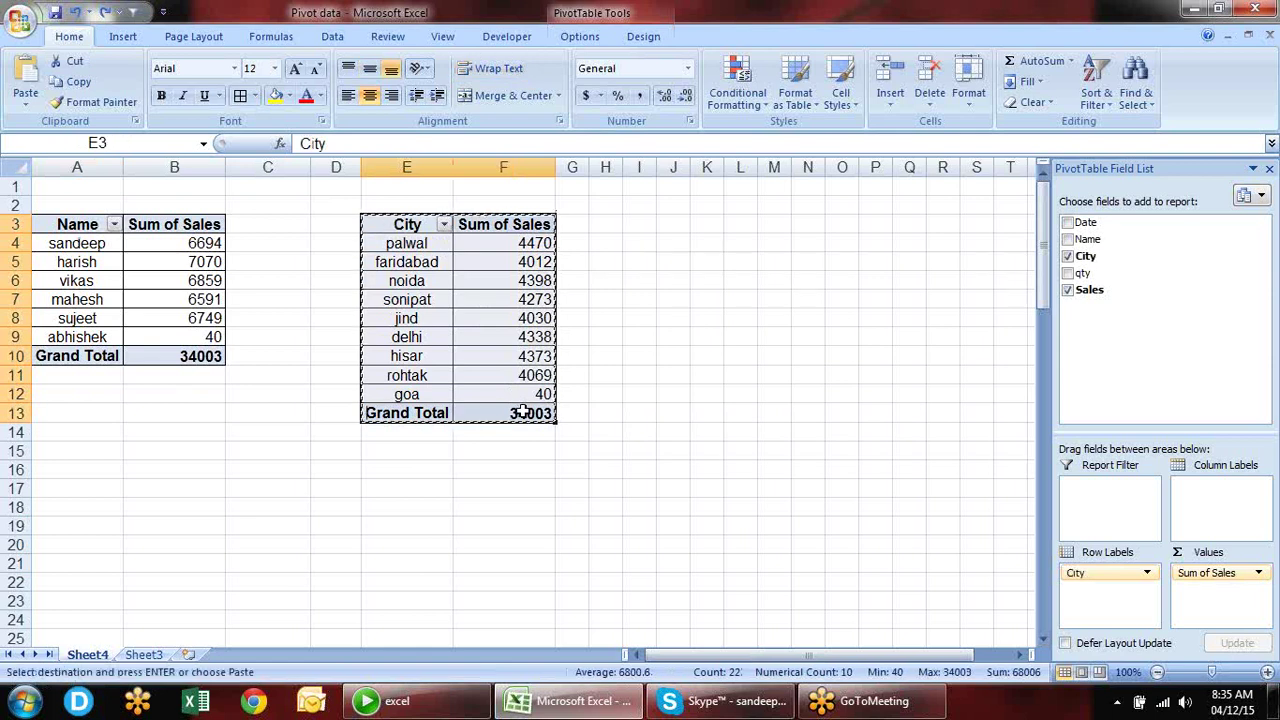
left_click(652, 229)
key("ctrl+v")
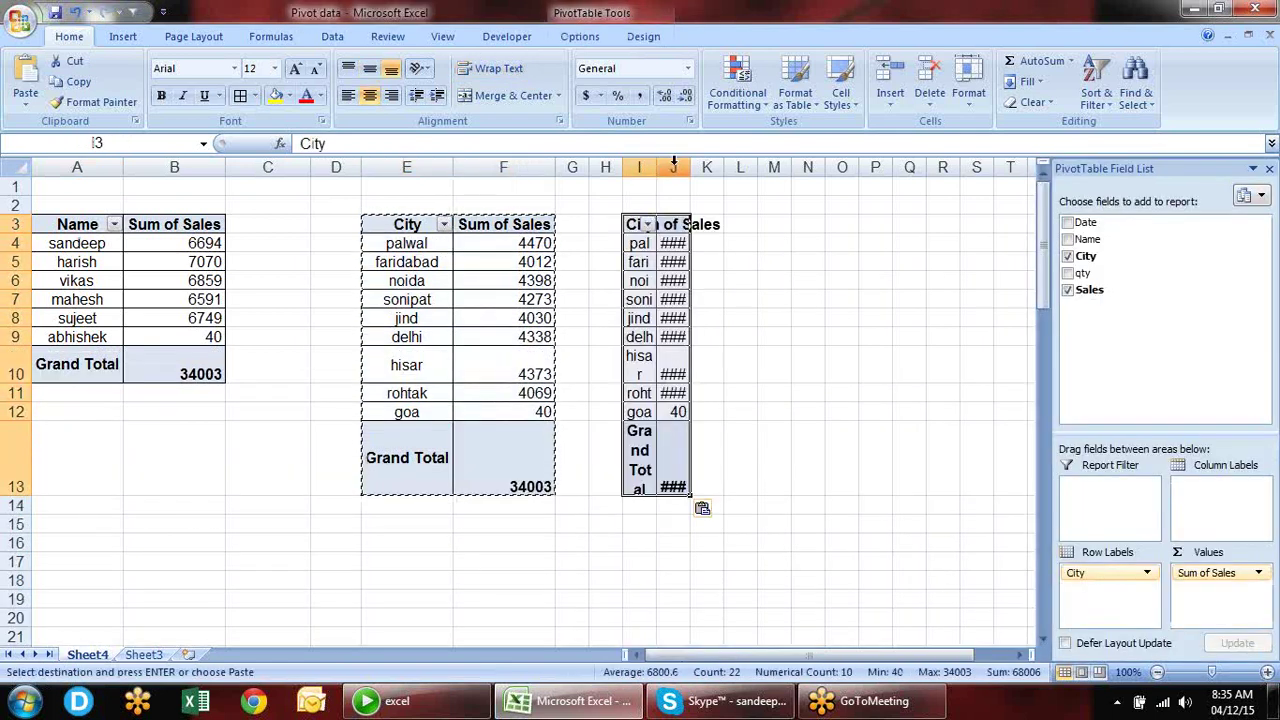
- Autofit columns I and J around the new copy and widen column I so the Grand Total label fits on one line
left_click(640, 167)
right_click(652, 168)
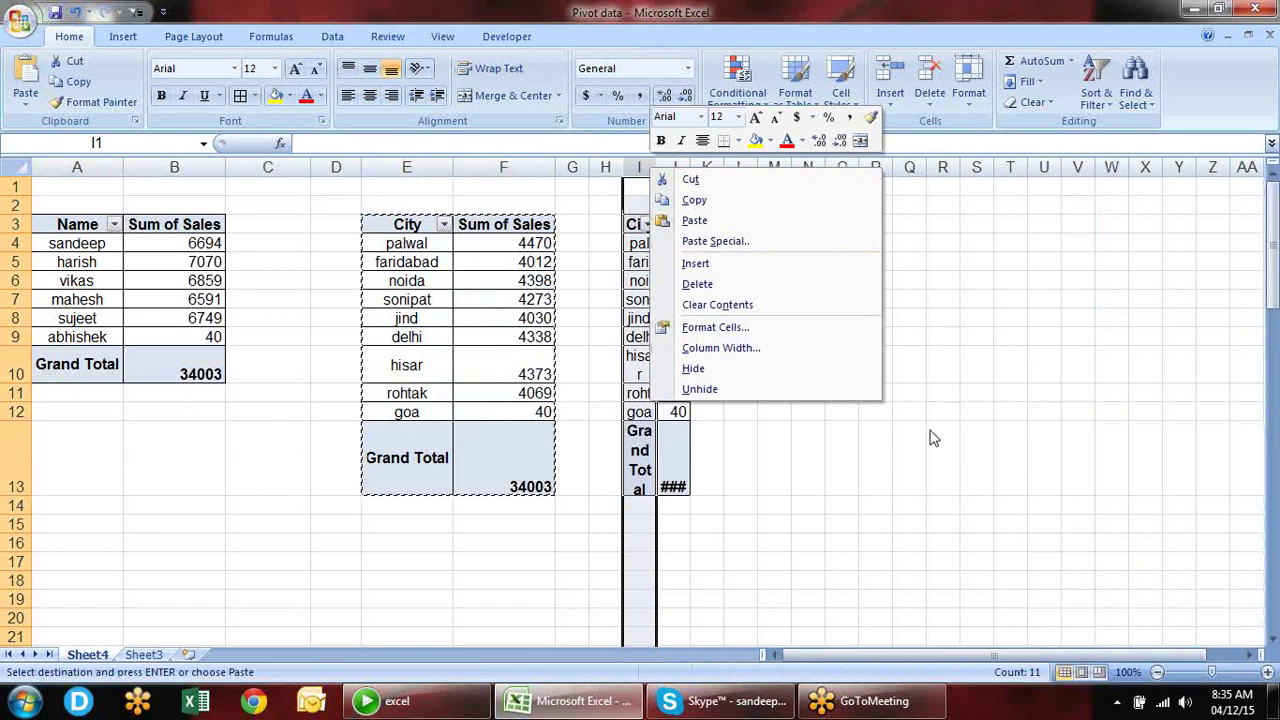
key("Escape")
right_click(645, 162)
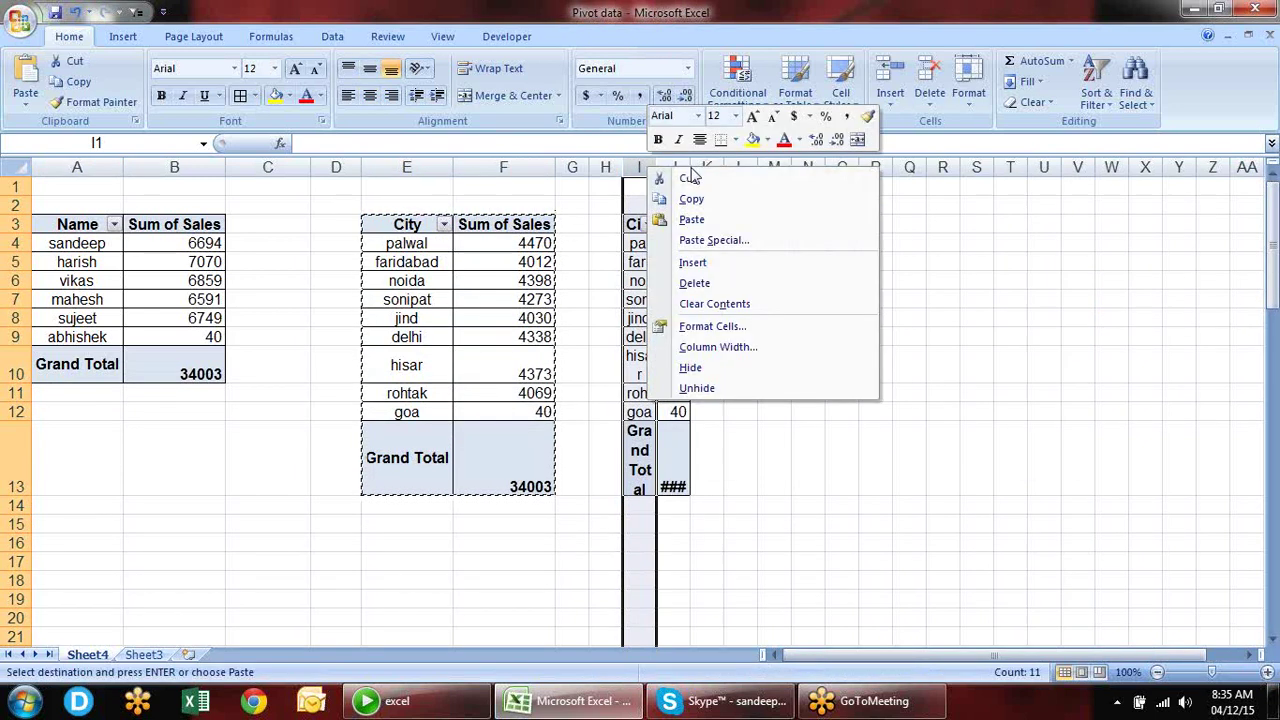
key("Escape")
left_click_drag(675, 167, 640, 167)
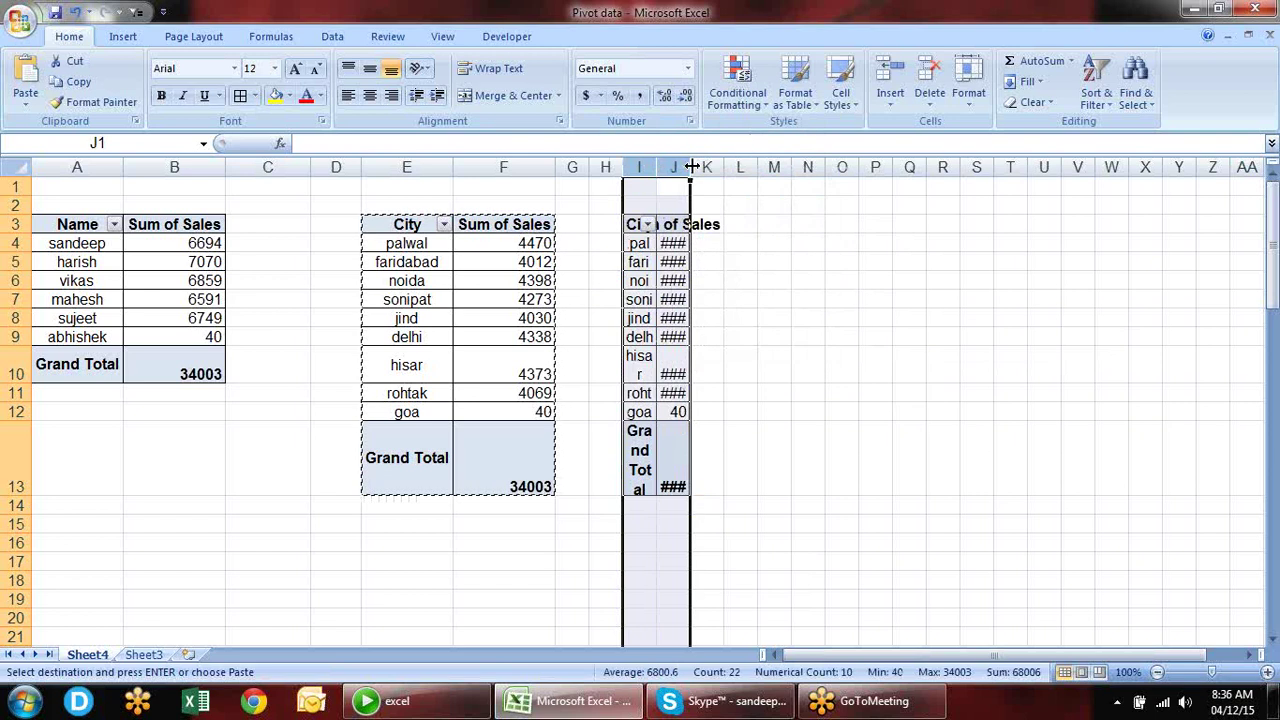
double_click(689, 166)
left_click(912, 426)
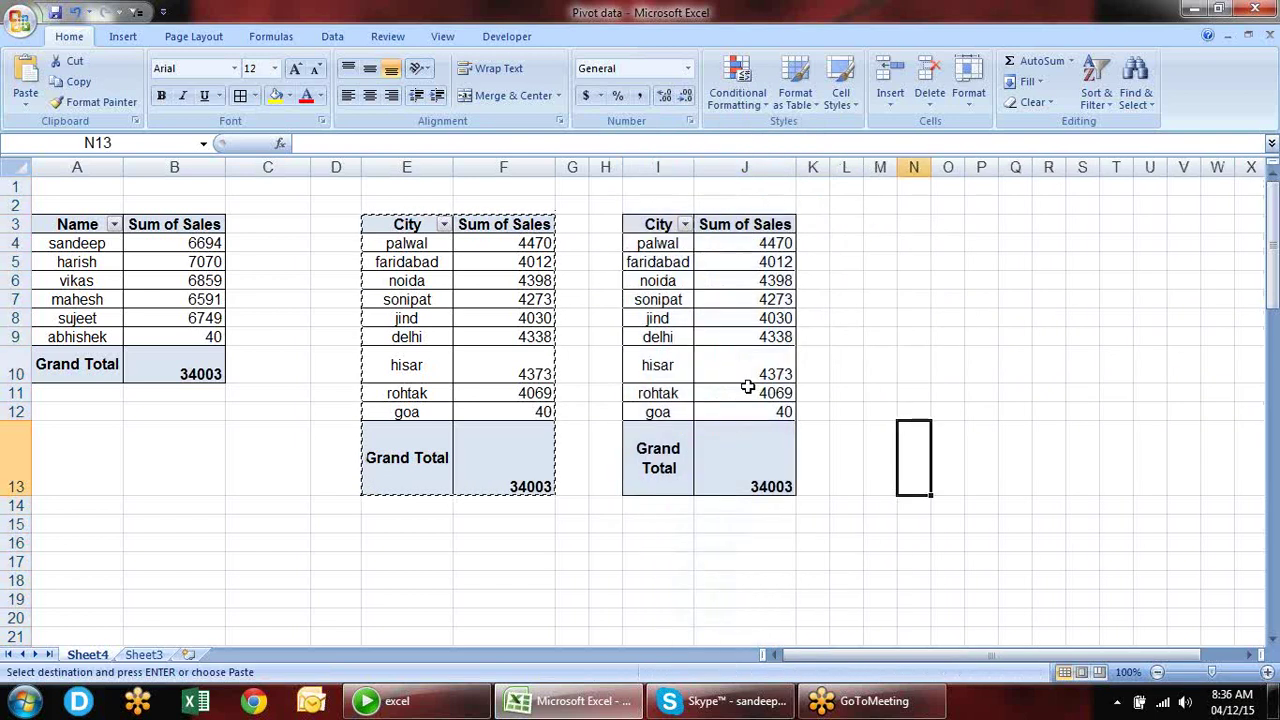
left_click(700, 370)
left_click_drag(694, 167, 731, 167)
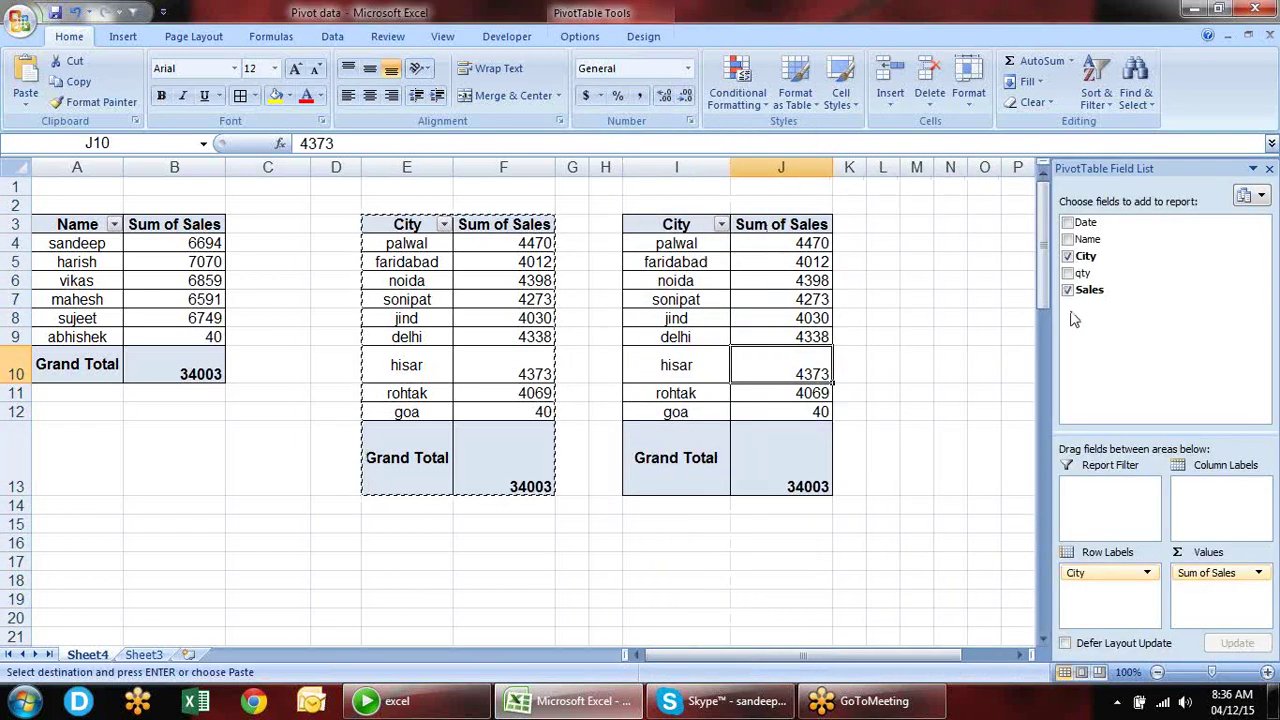
- Replace the City field with Date in the row labels of the pivot table at I3
key("Escape")
left_click_drag(1117, 580, 943, 366)
left_click_drag(1086, 223, 1130, 588)
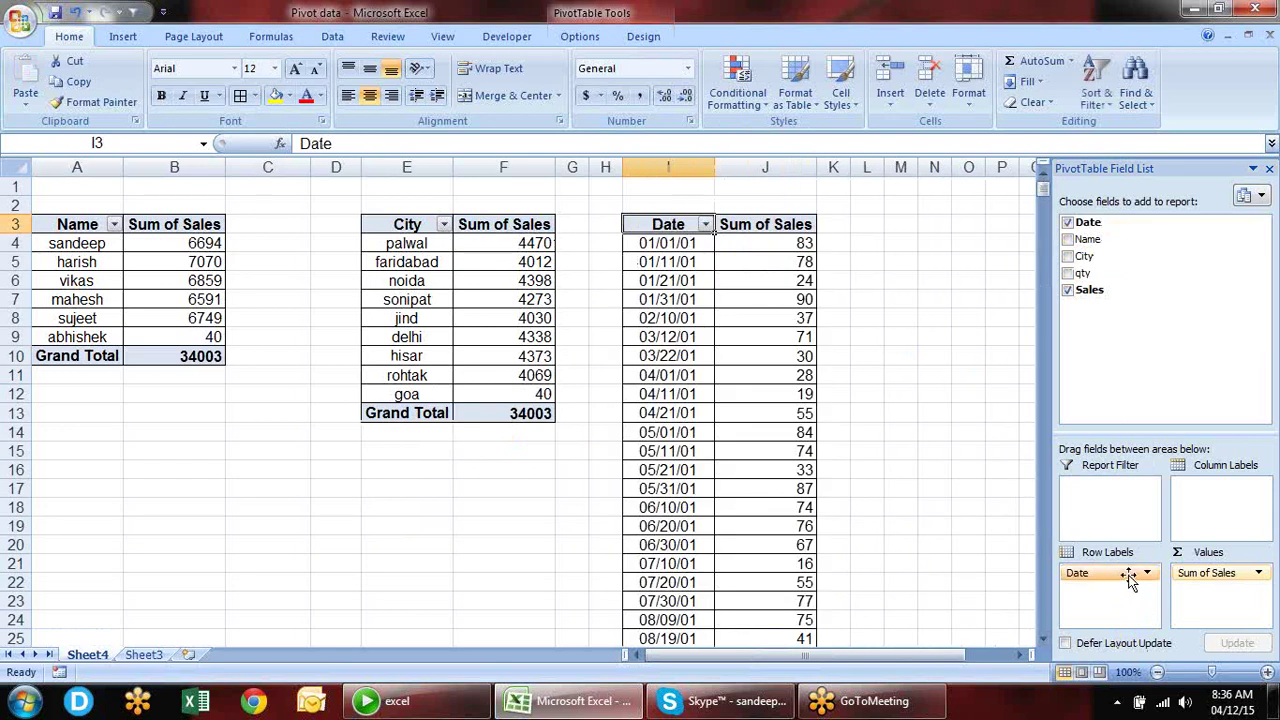
- Group the dates in the pivot table at I3 by Months and Years and collapse the entire Years field
left_click(678, 292)
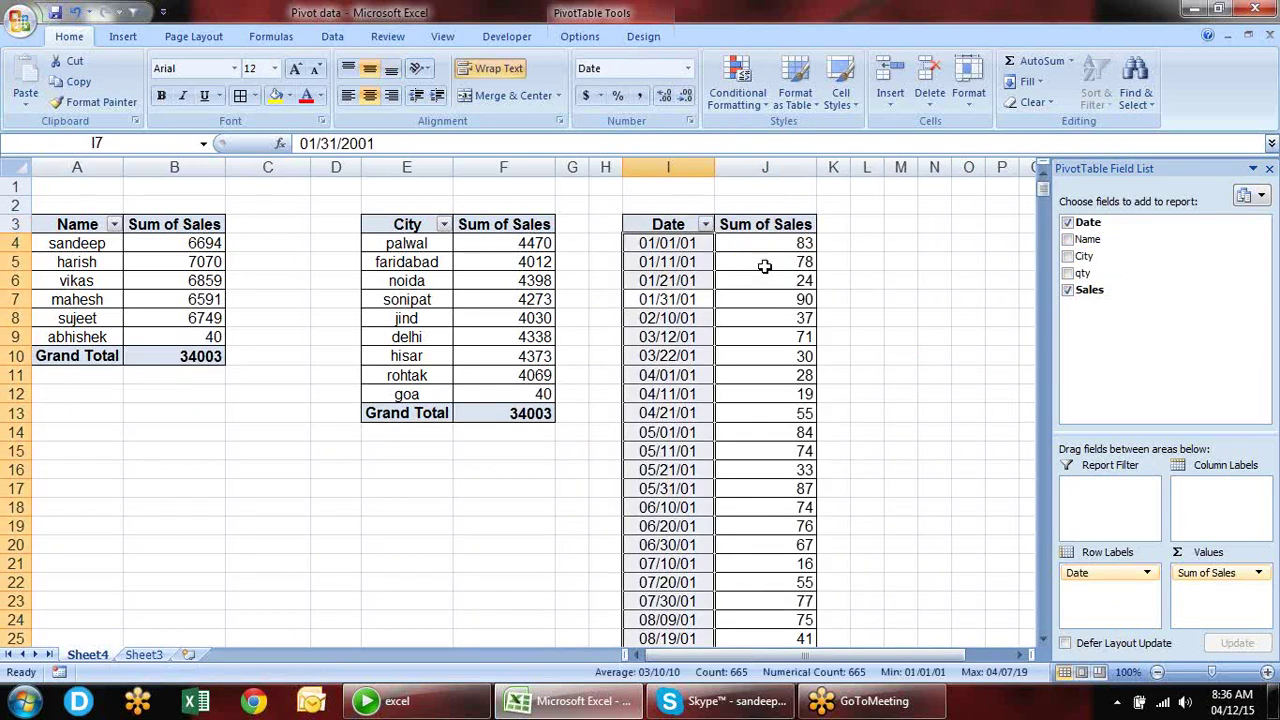
left_click(645, 280)
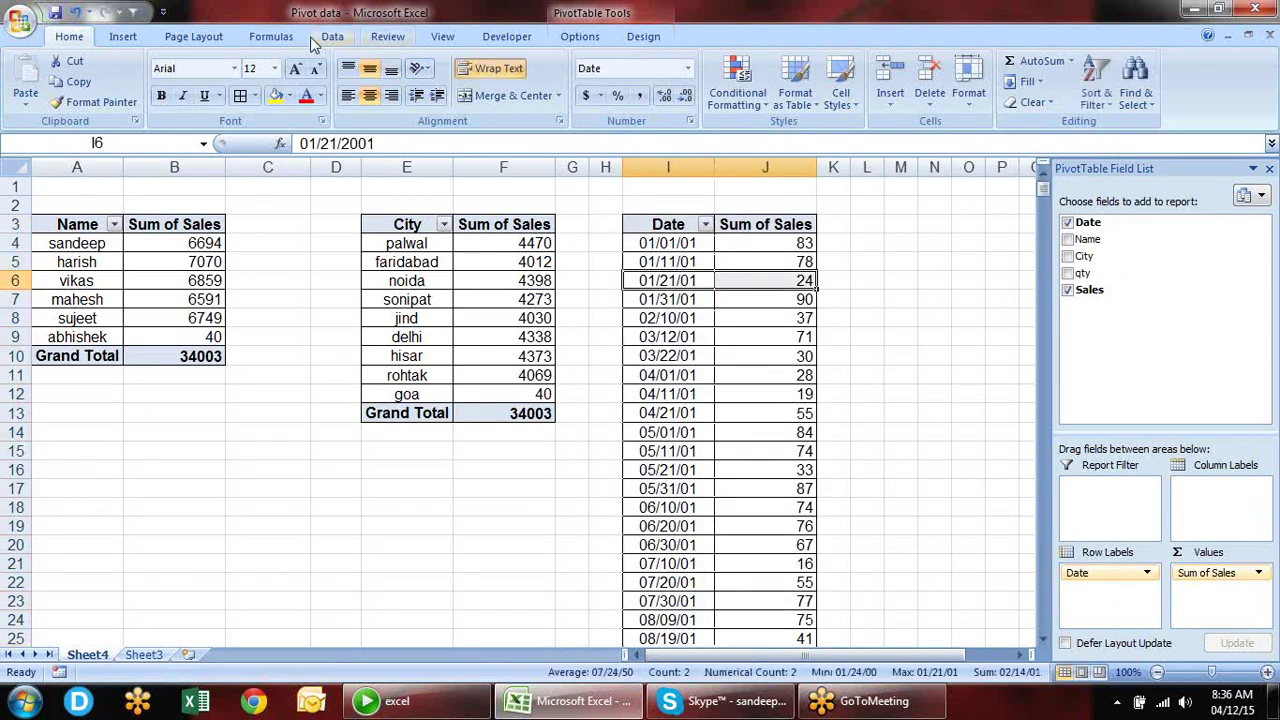
left_click(580, 38)
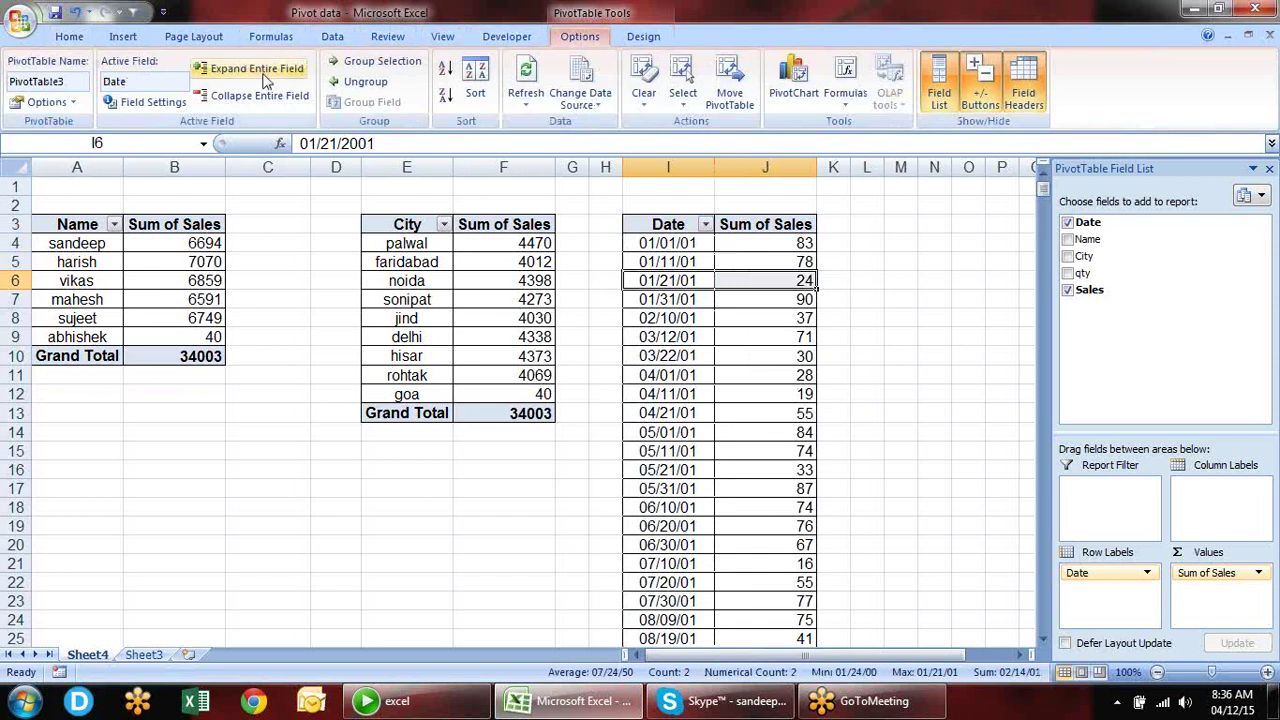
left_click(672, 318)
left_click(371, 102)
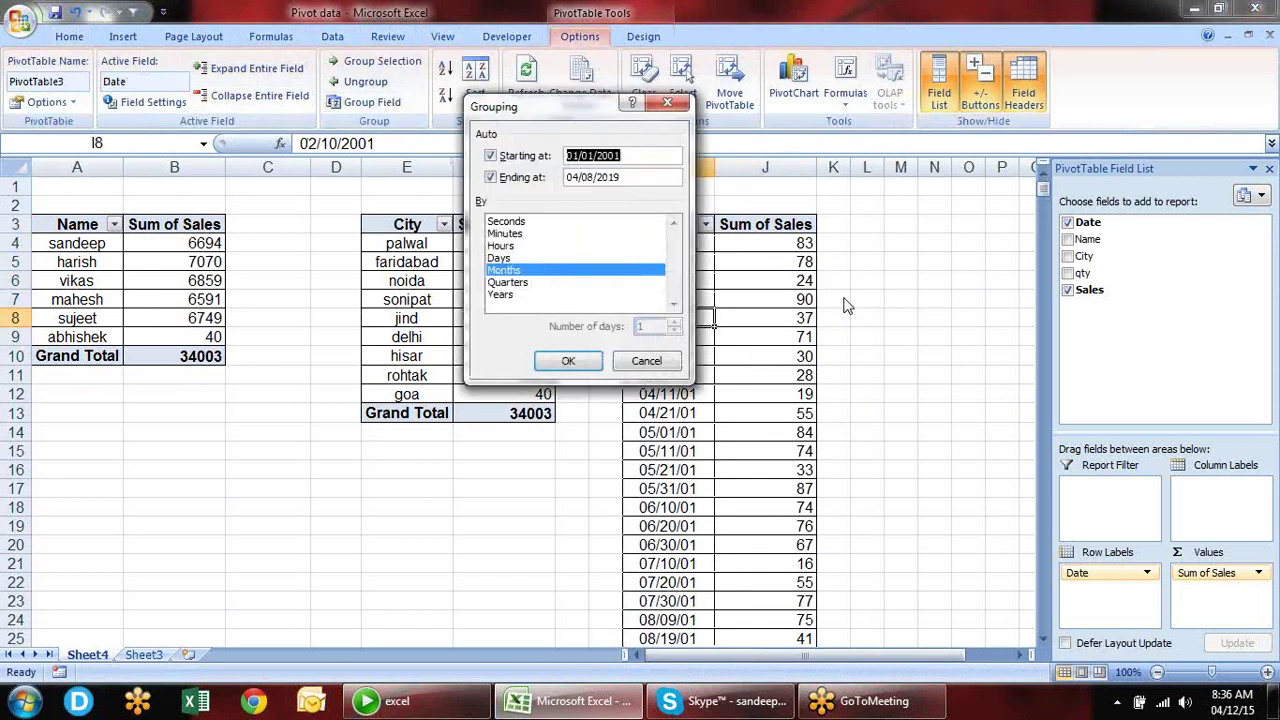
left_click(533, 296)
left_click(562, 361)
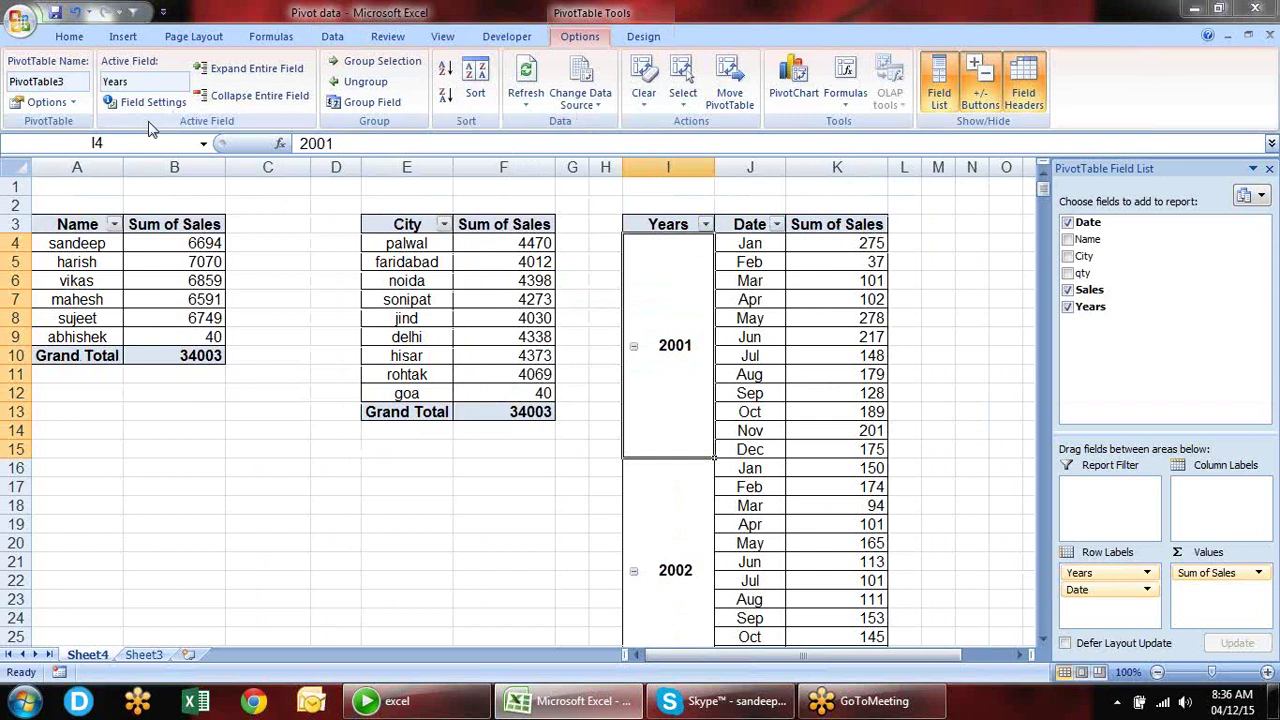
left_click(255, 97)
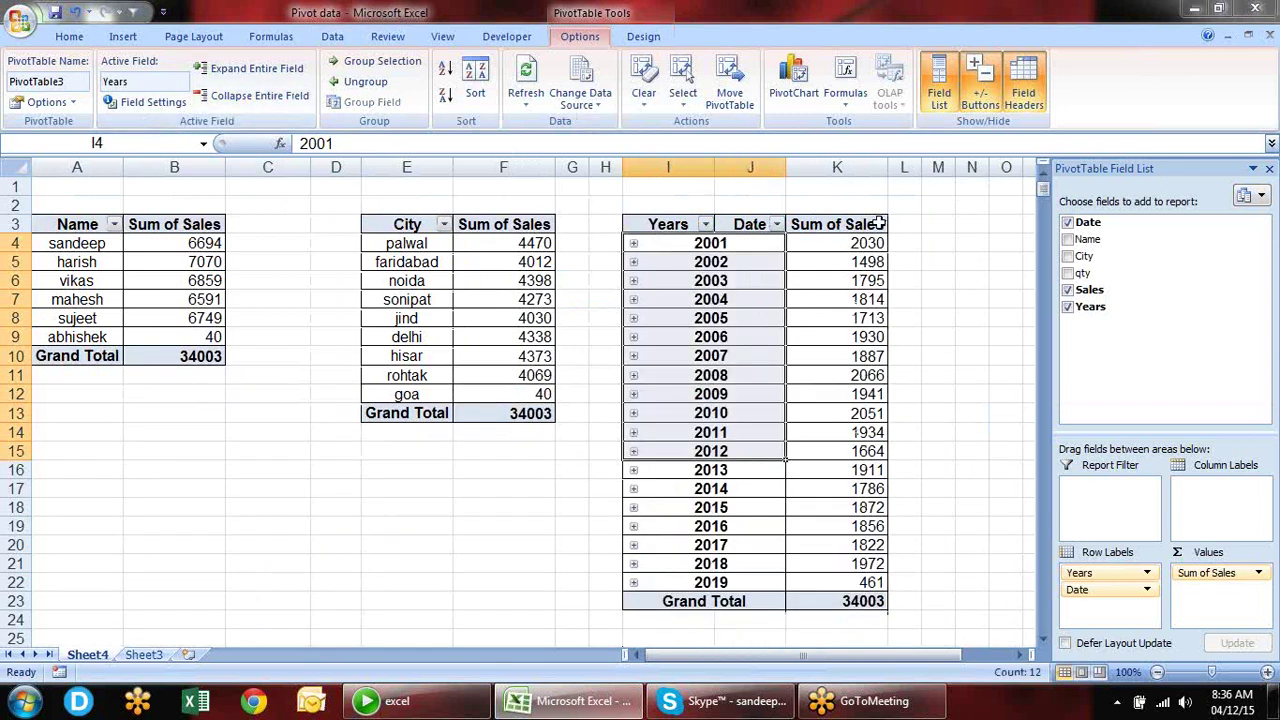
left_click(953, 256)
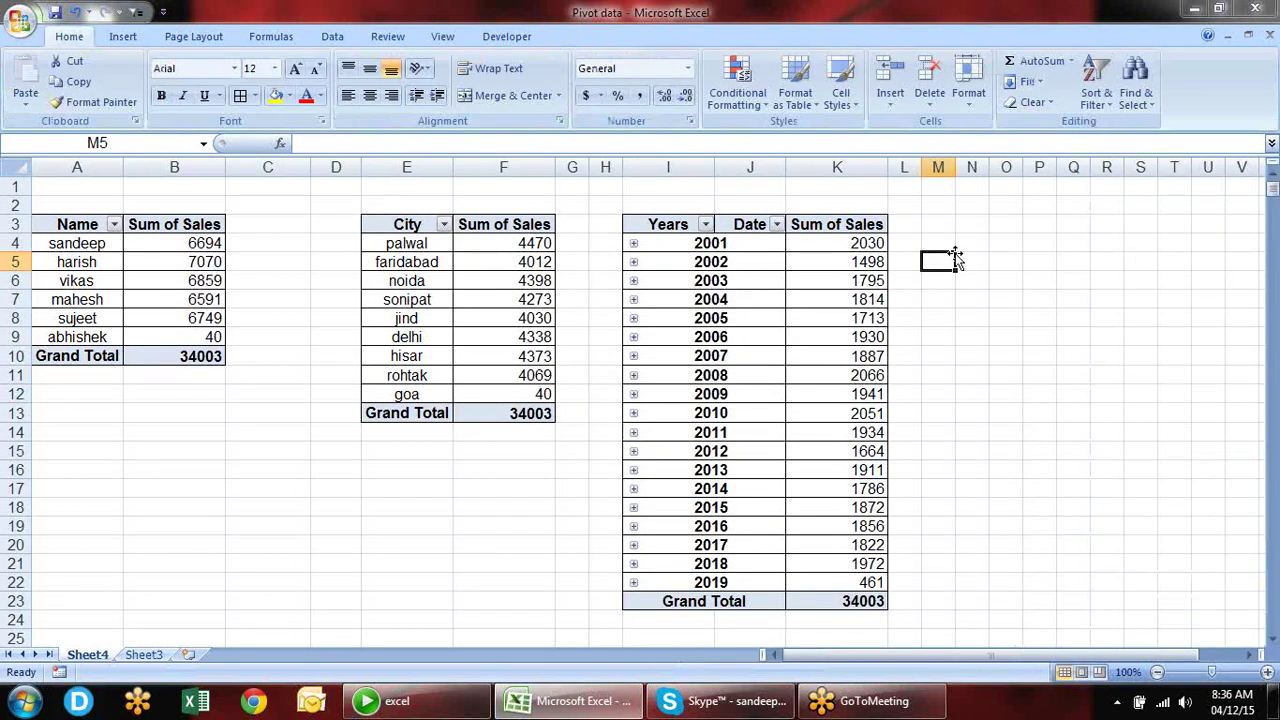
- Compare the Name, City and Years pivot tables by selecting cells in each and checking their field layouts
left_click(752, 281)
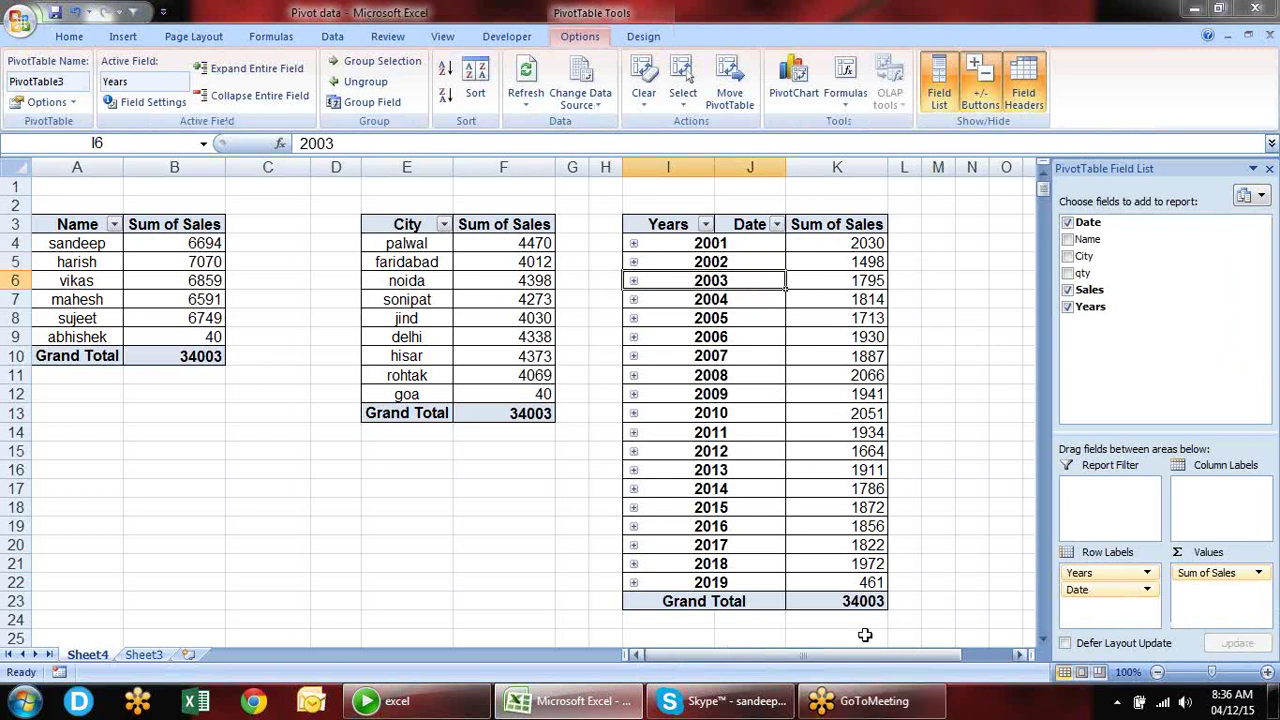
left_click(192, 299)
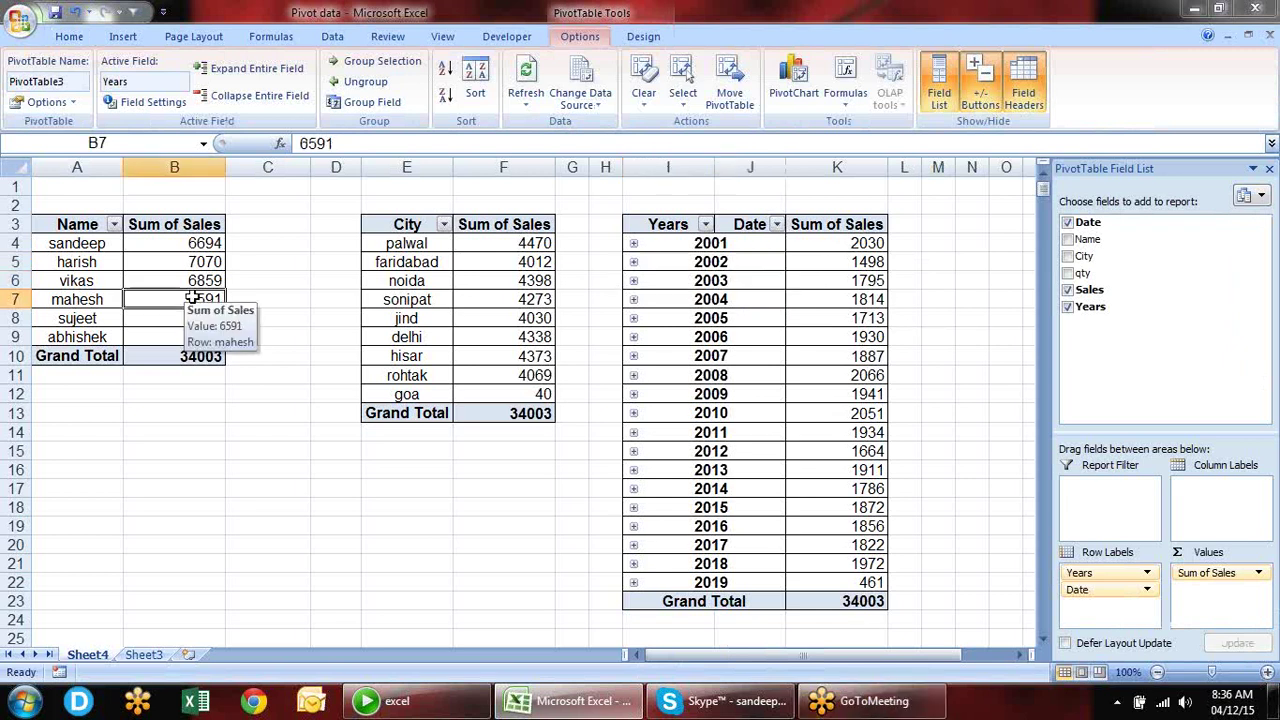
left_click(391, 315)
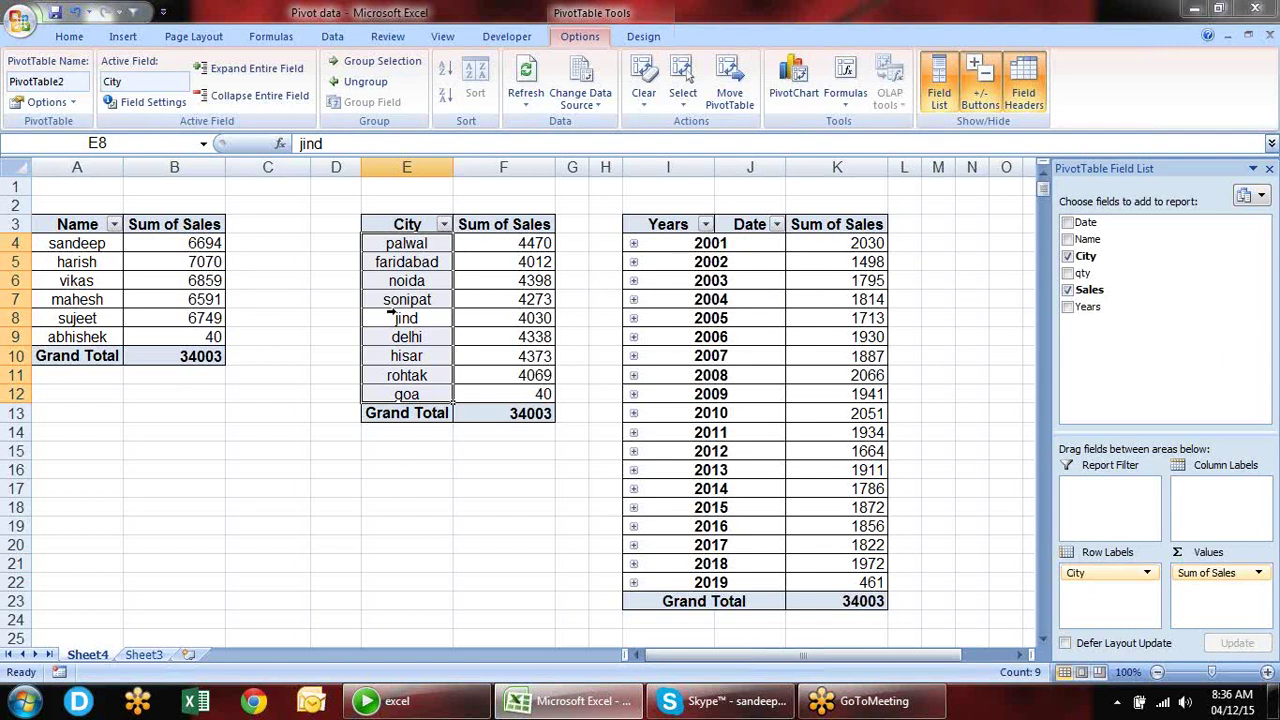
left_click(748, 299)
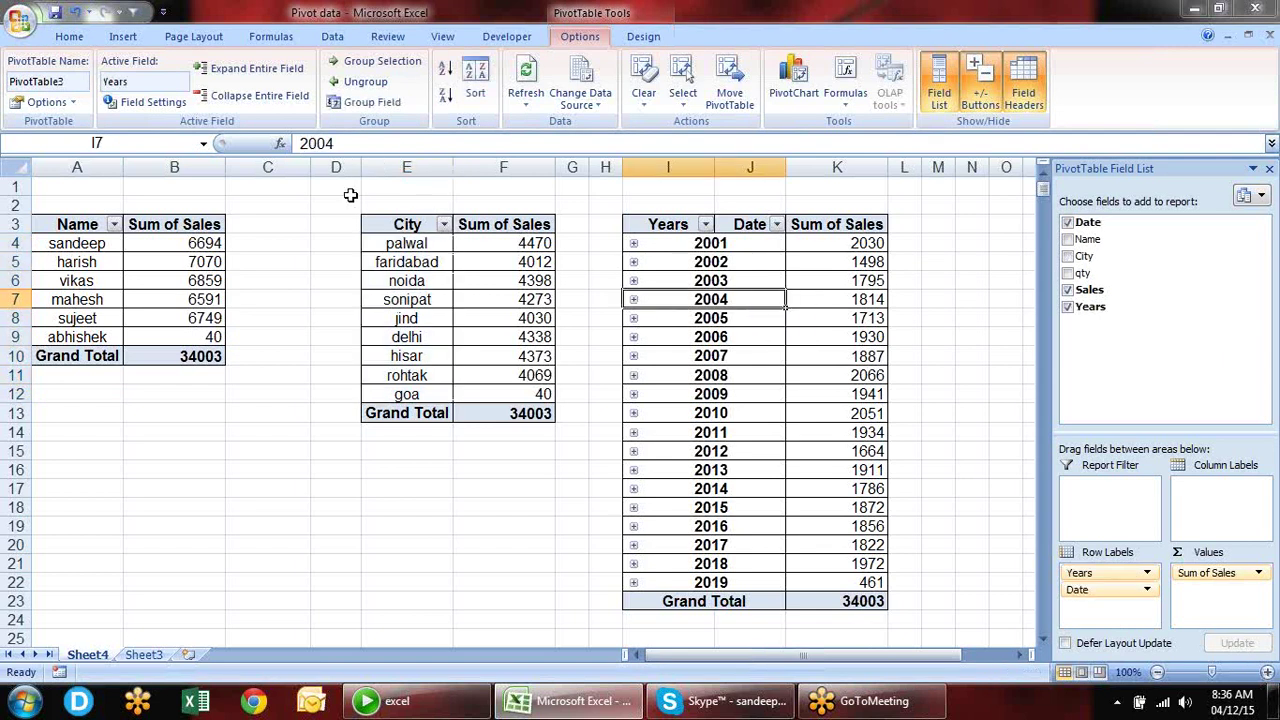
left_click(811, 285)
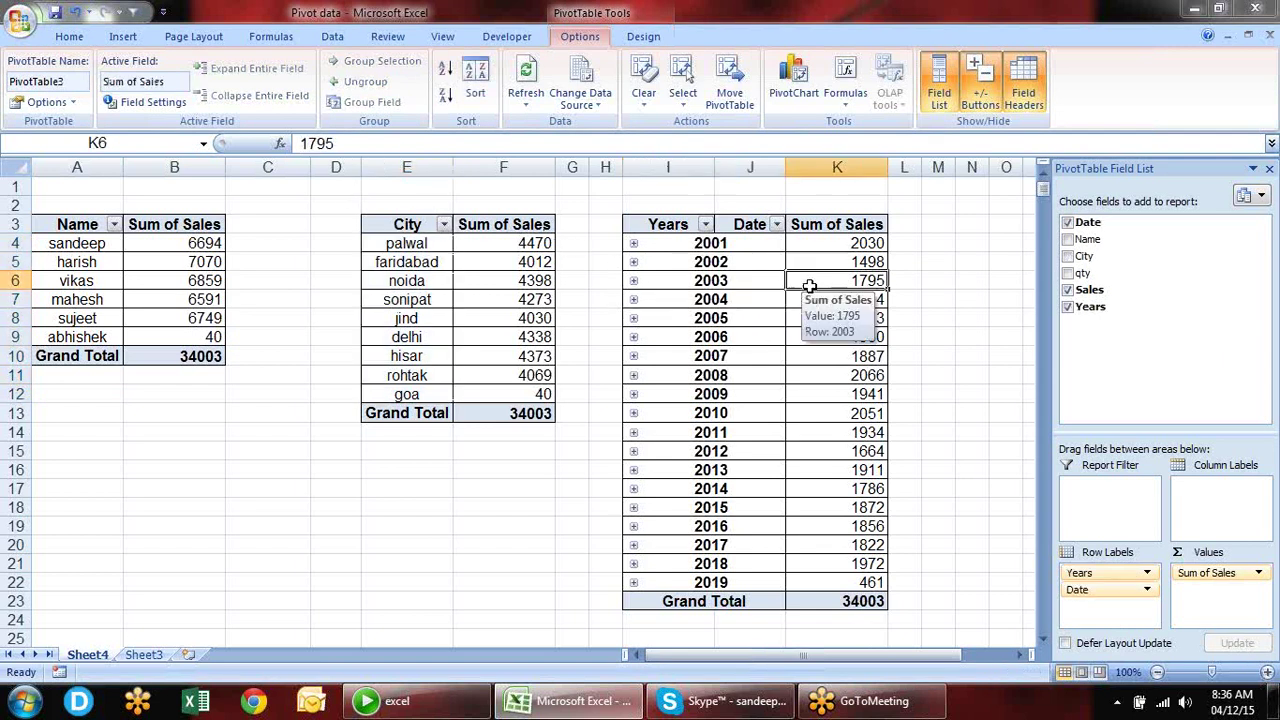
left_click(682, 282)
left_click(440, 277)
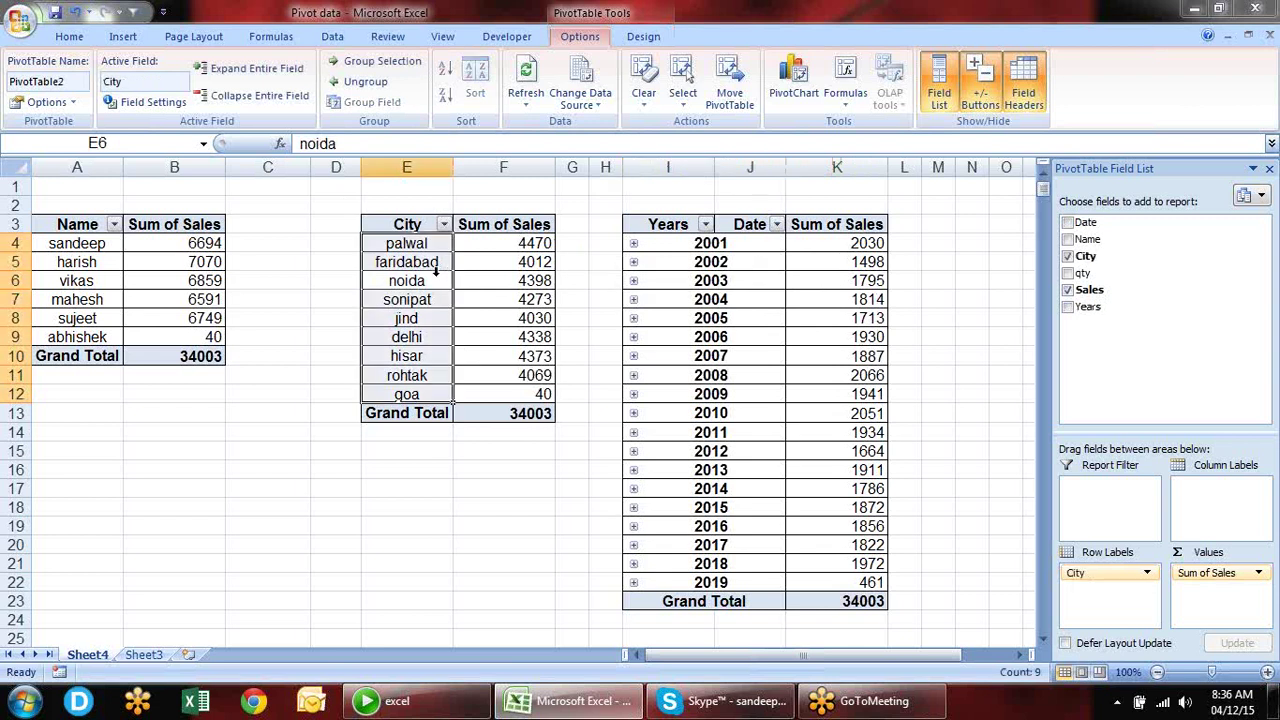
left_click(180, 265)
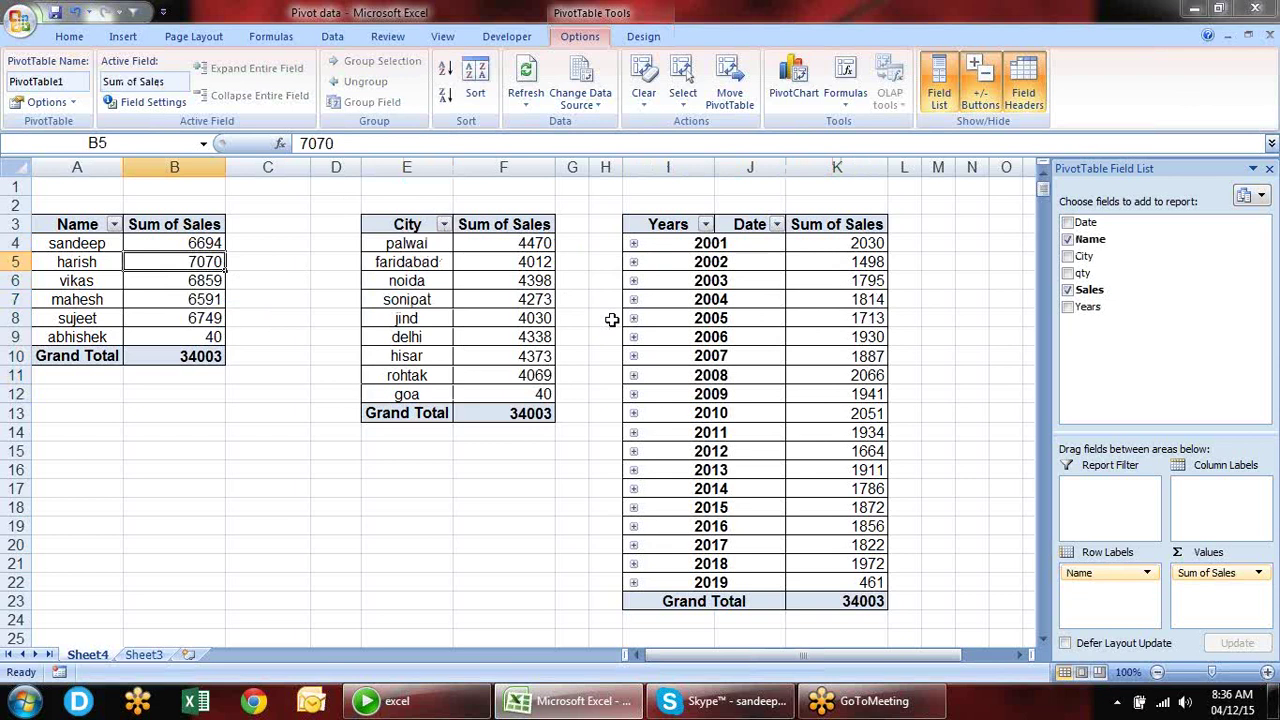
- Set the qty in cell D2 of the source data on Sheet3 to 500
left_click(143, 655)
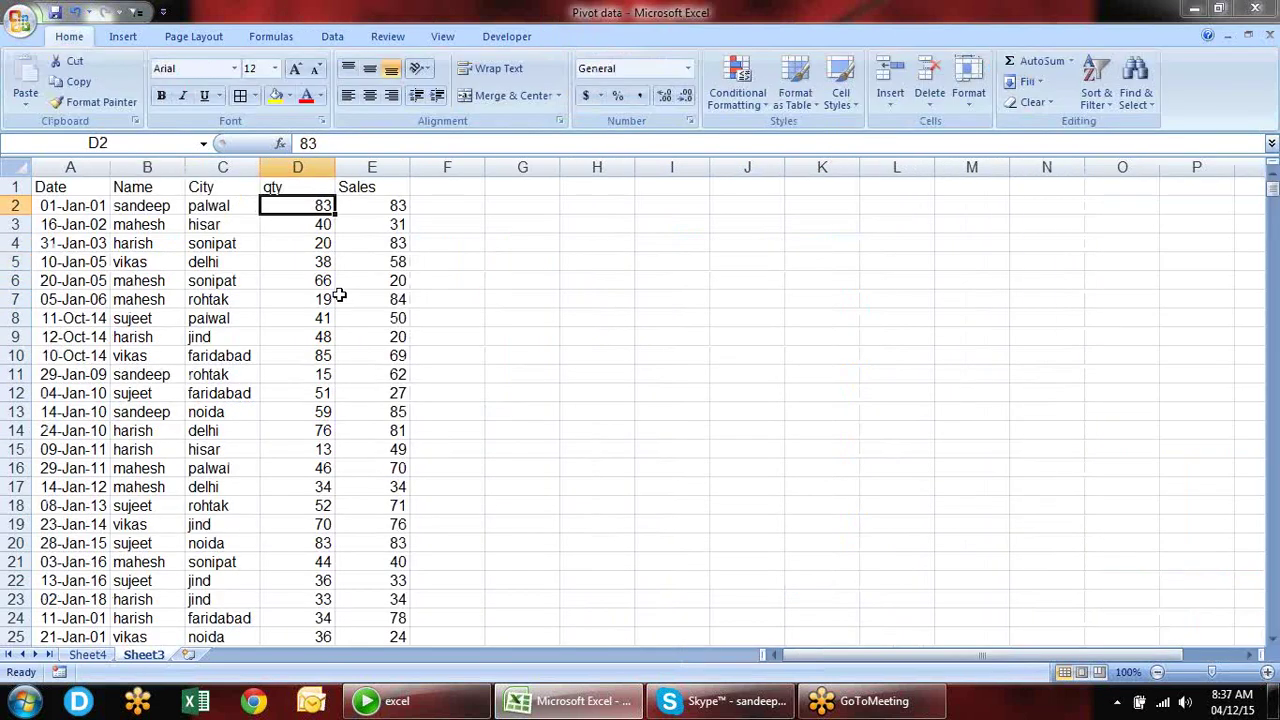
type("500")
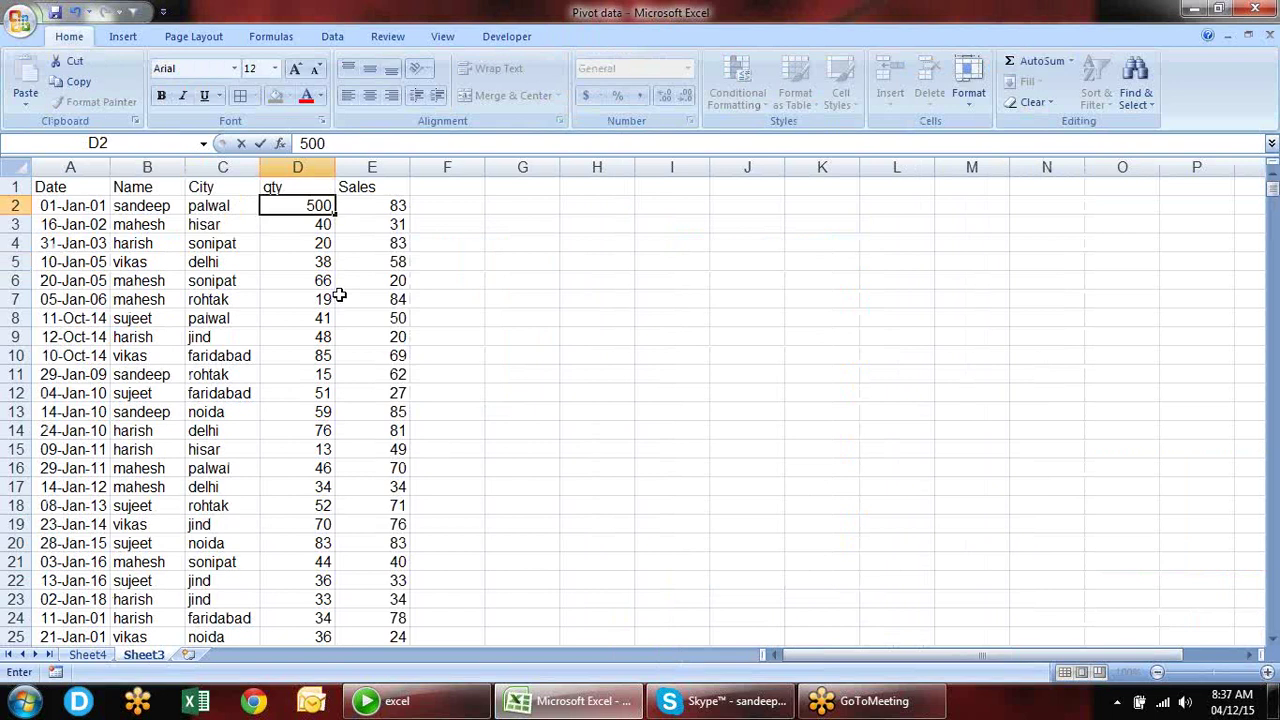
key("Return")
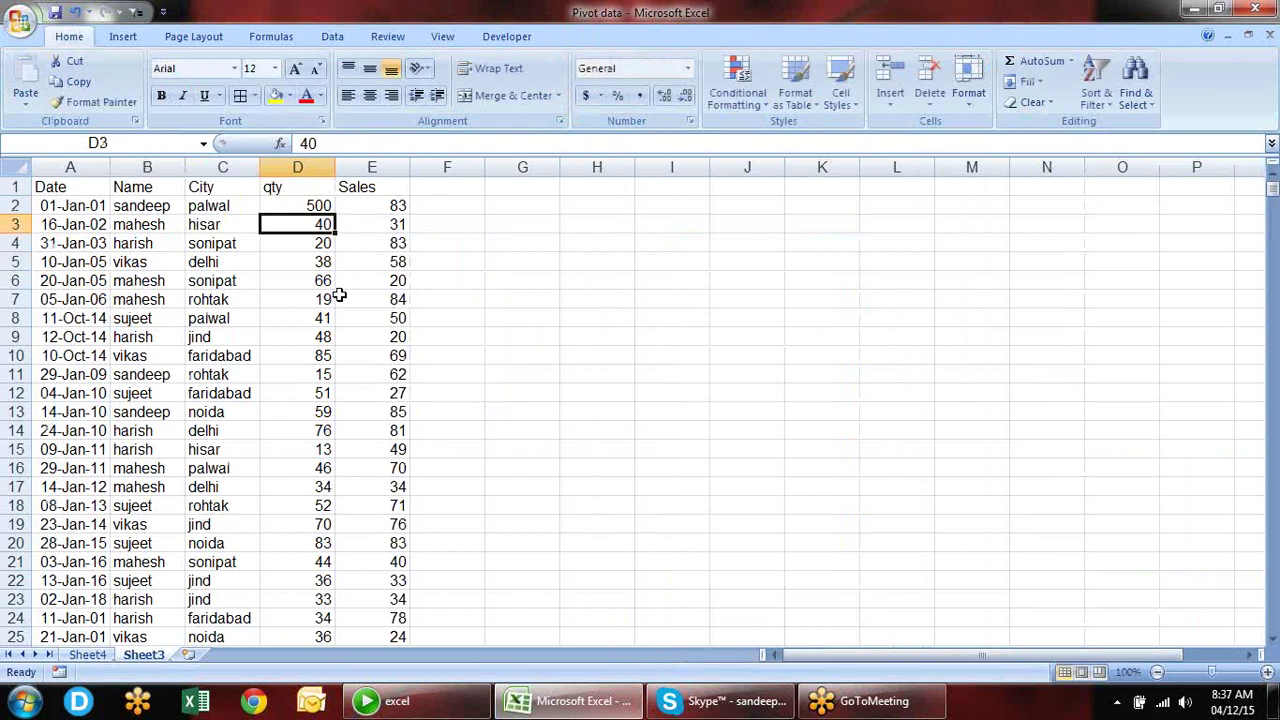
- Refresh the Name and City pivot tables on Sheet4 from the edited source data
left_click(87, 655)
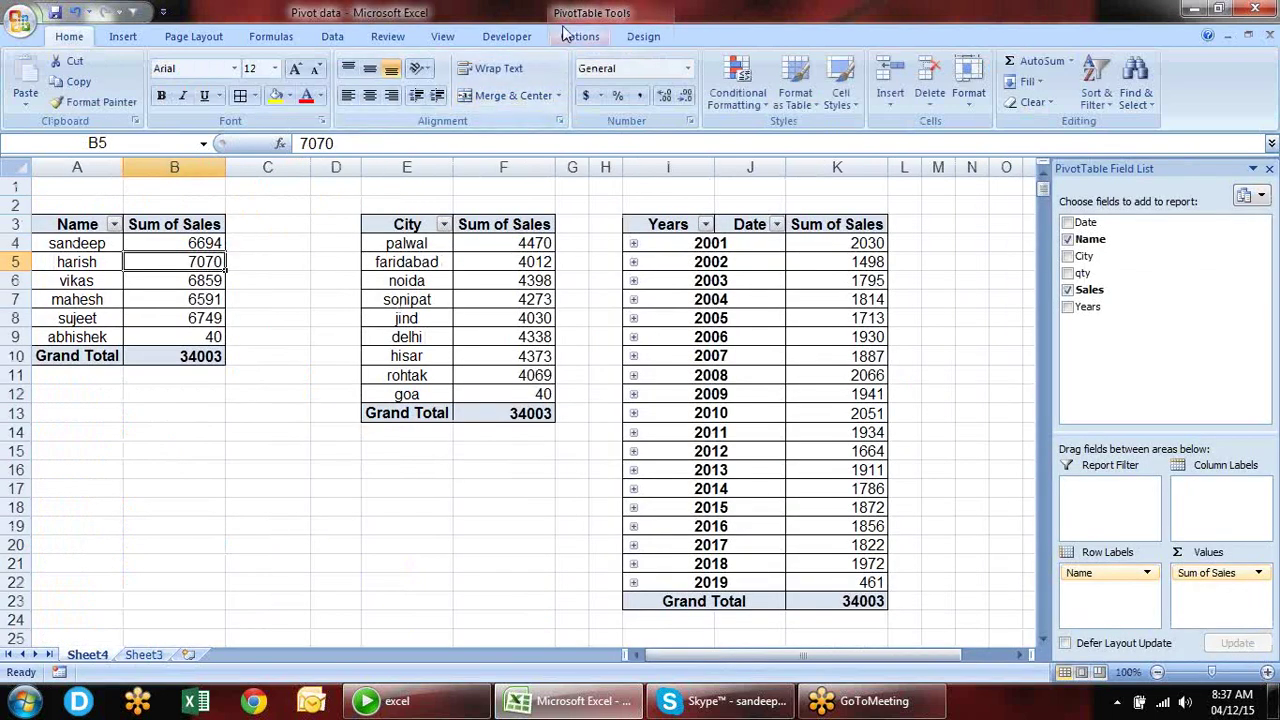
left_click(568, 36)
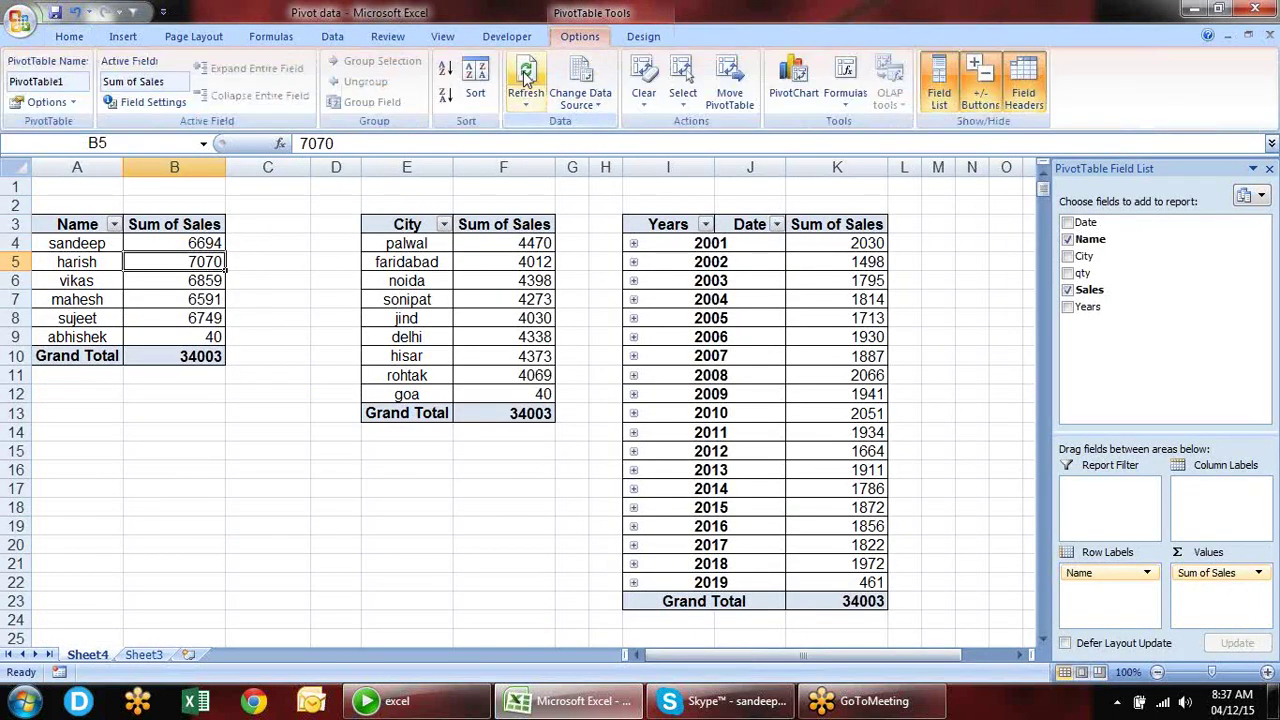
left_click(526, 80)
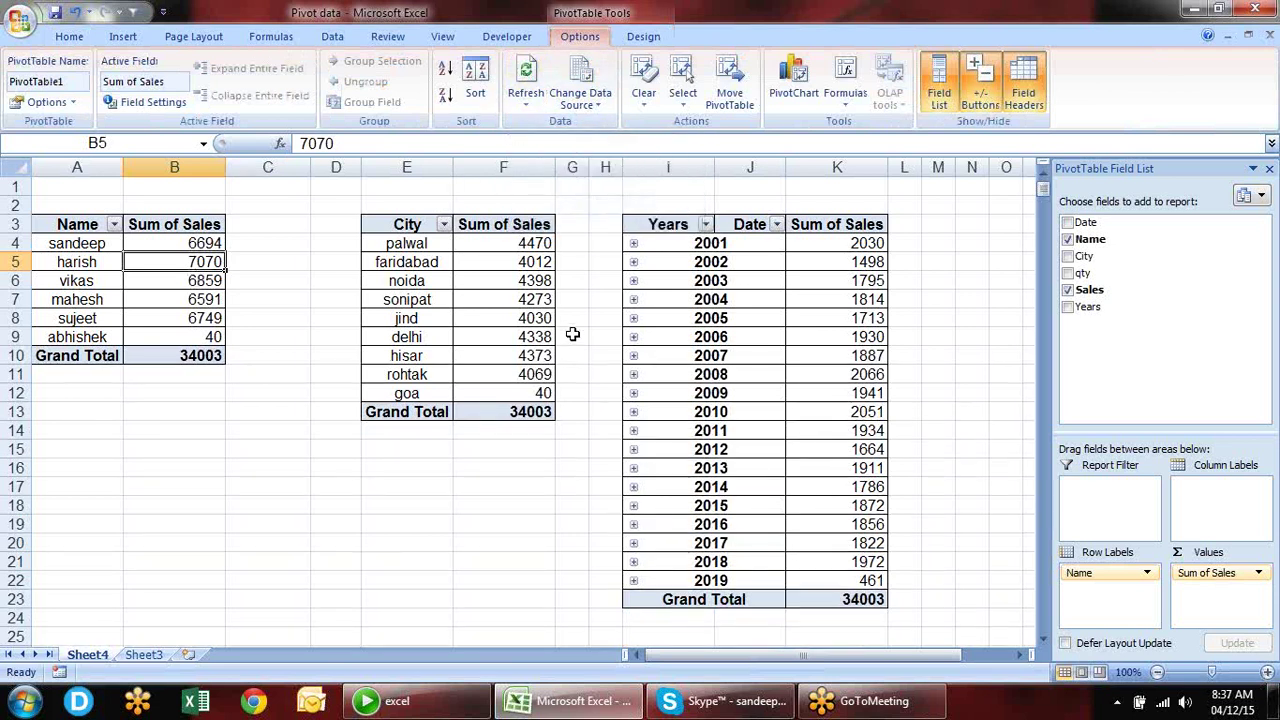
left_click(530, 85)
left_click(506, 281)
left_click(533, 88)
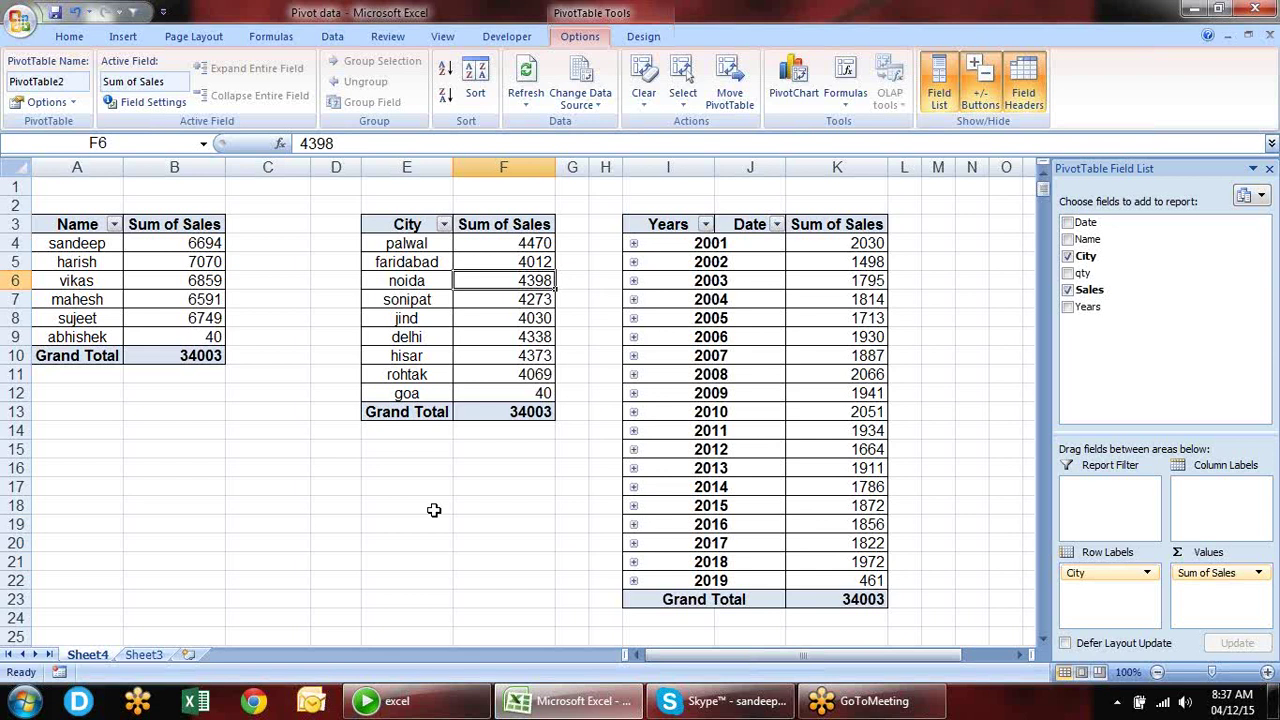
- Delete columns D to L on Sheet4 to remove the City and Years pivot tables
left_click(679, 291)
left_click(512, 298)
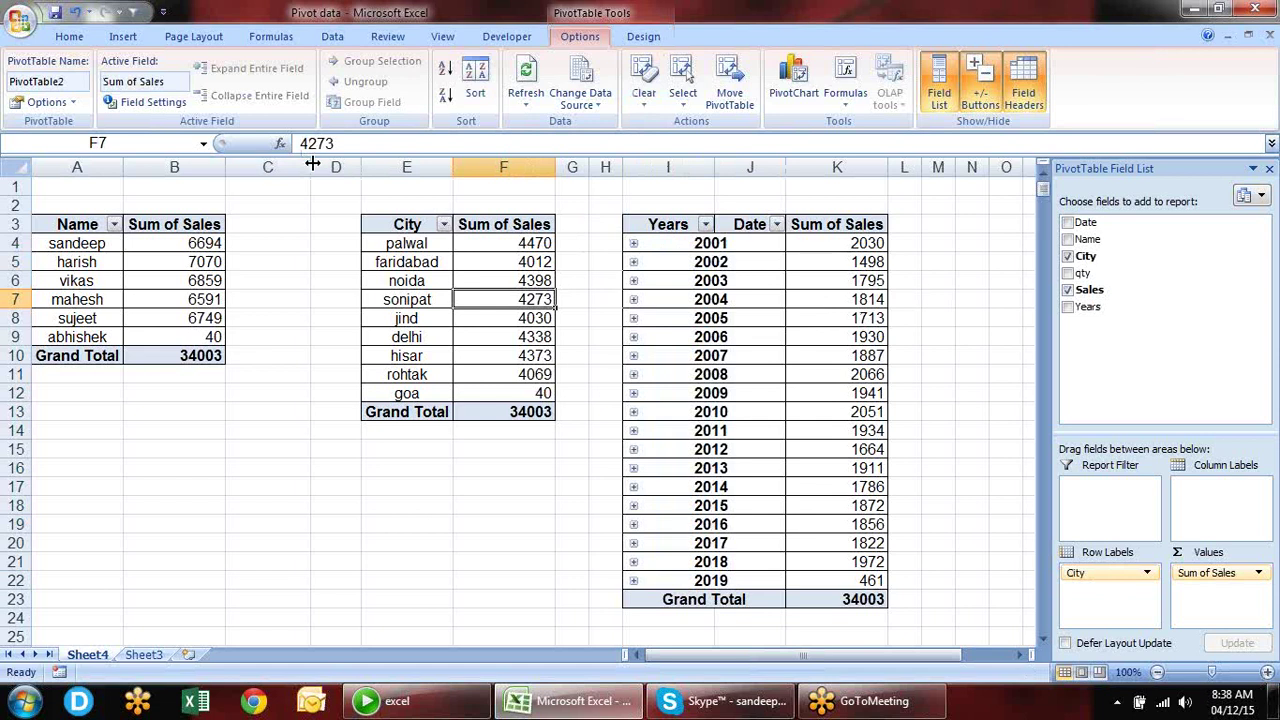
left_click_drag(330, 167, 893, 191)
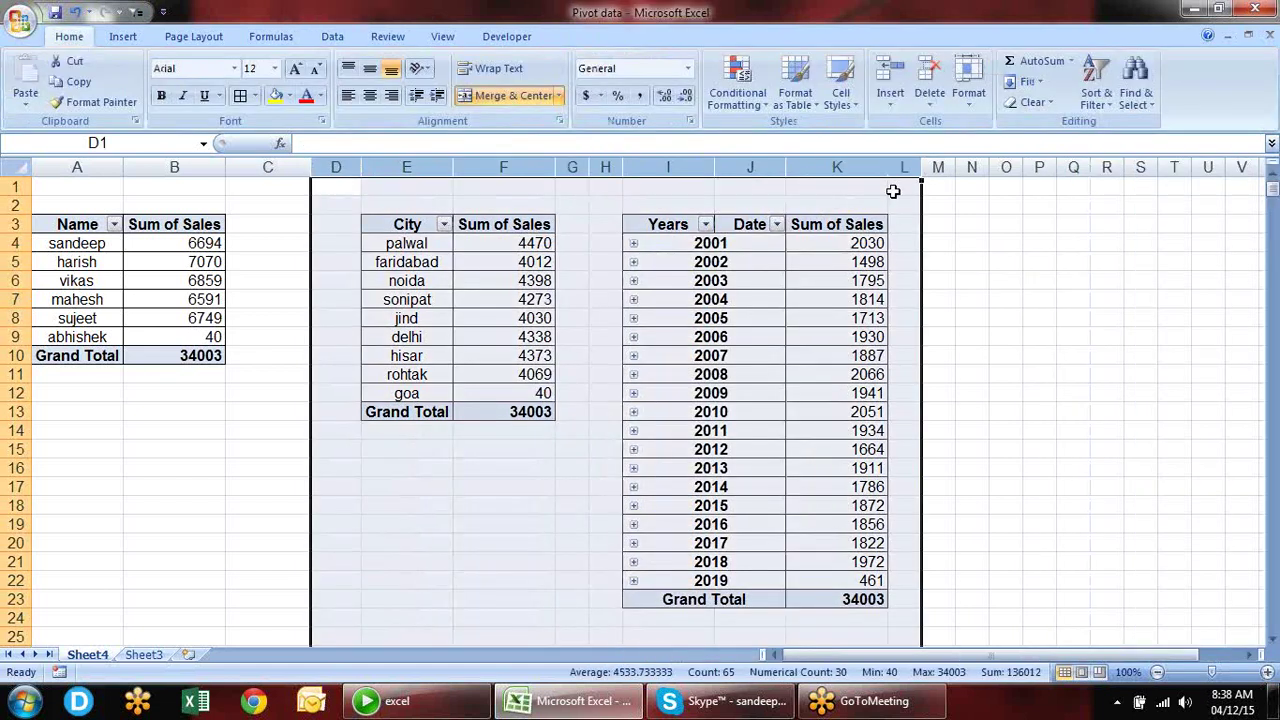
key("ctrl+minus")
left_click(756, 335)
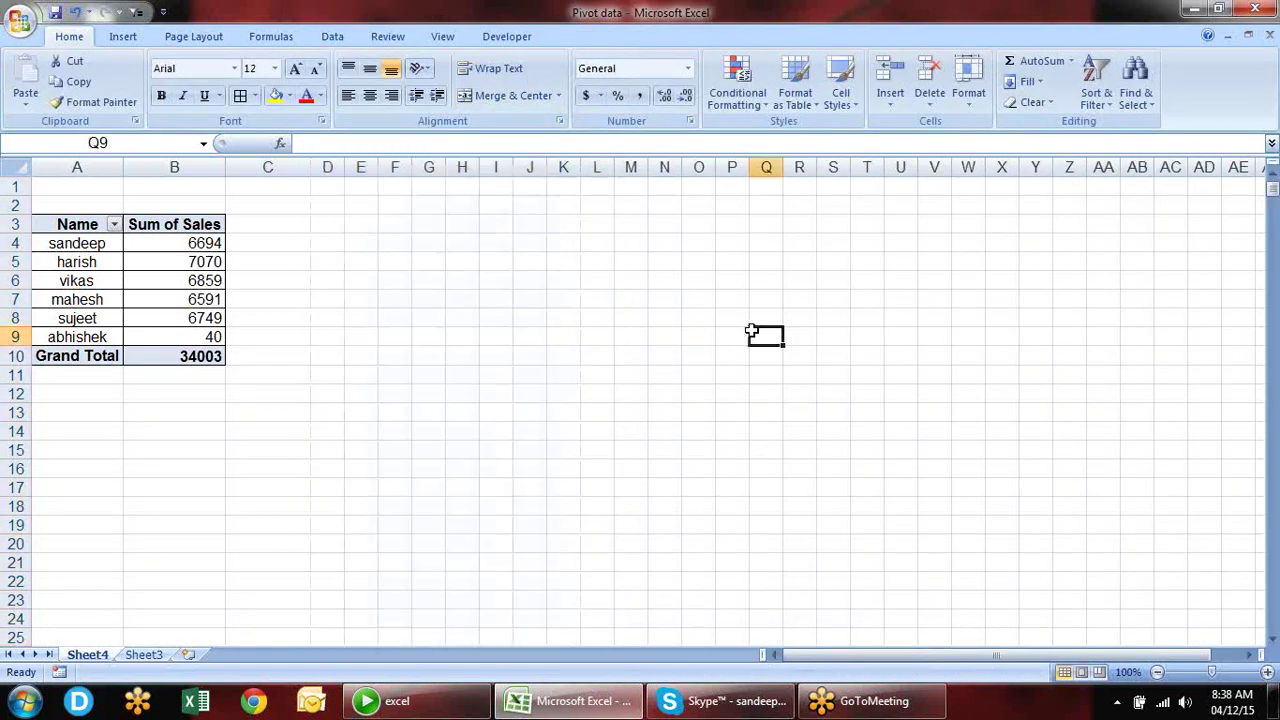
- Add the City field as a report filter to the remaining Name pivot table
left_click(112, 262)
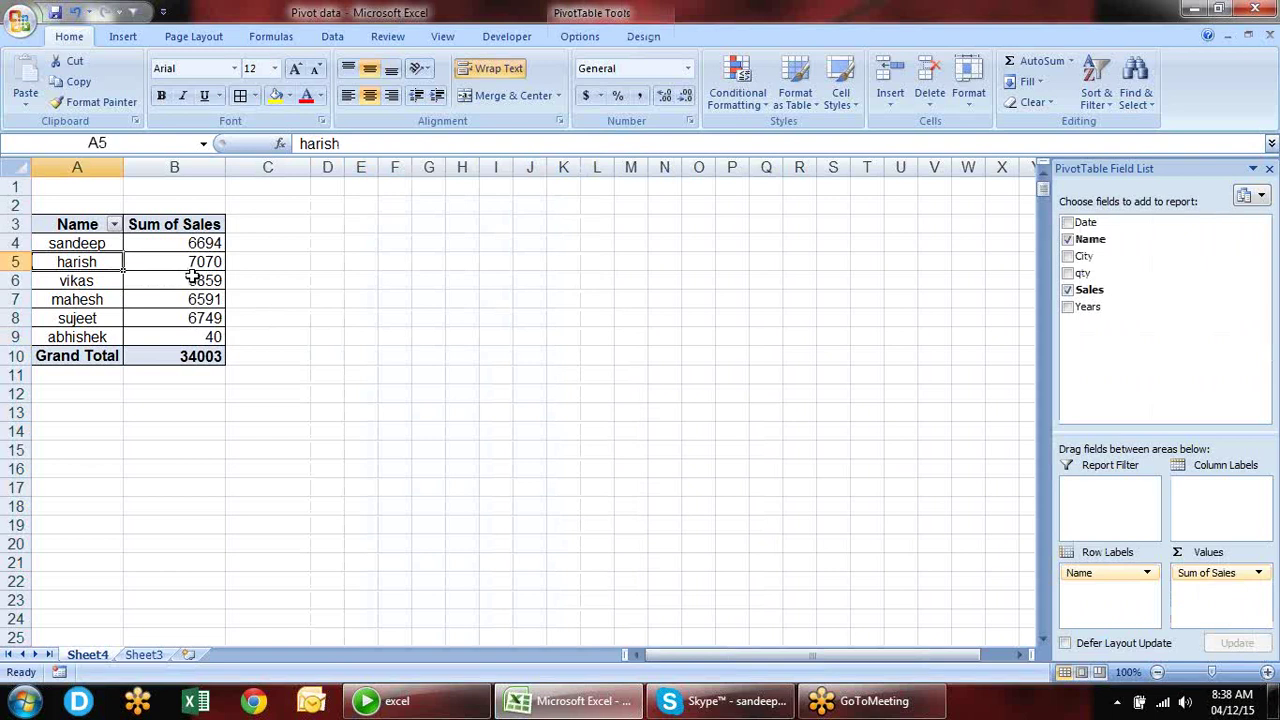
left_click(155, 270)
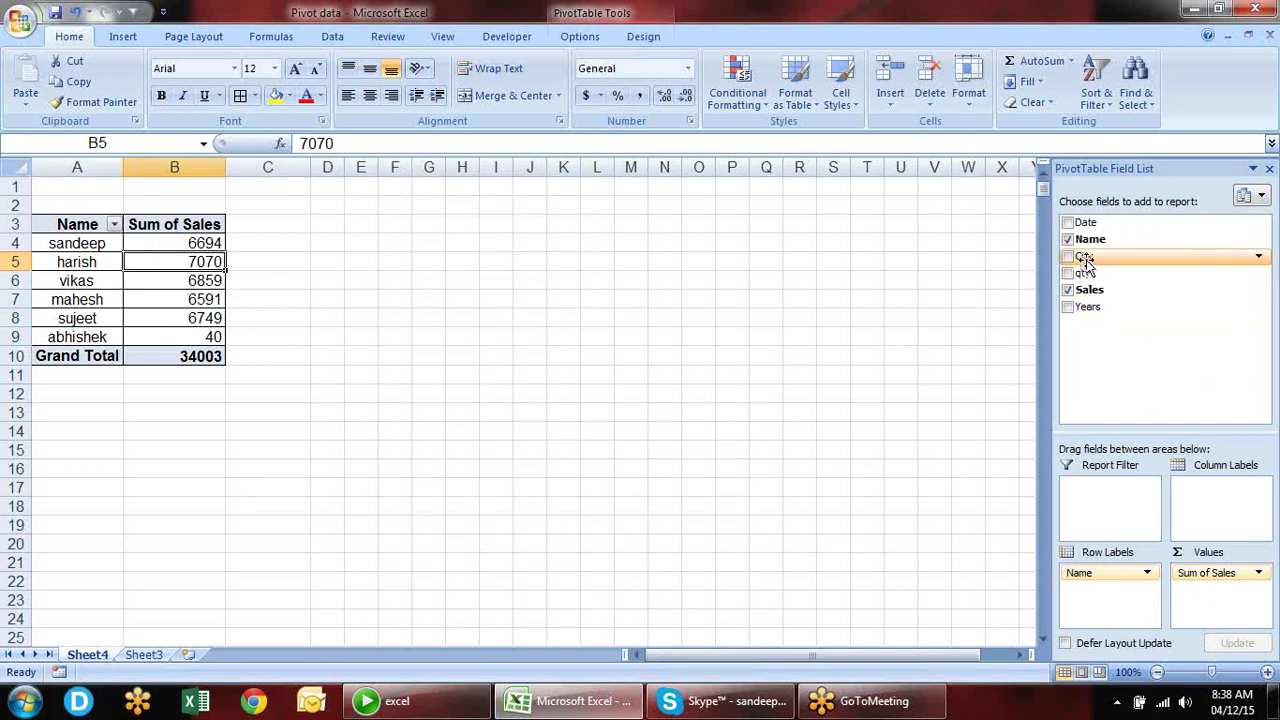
left_click_drag(1084, 260, 1125, 504)
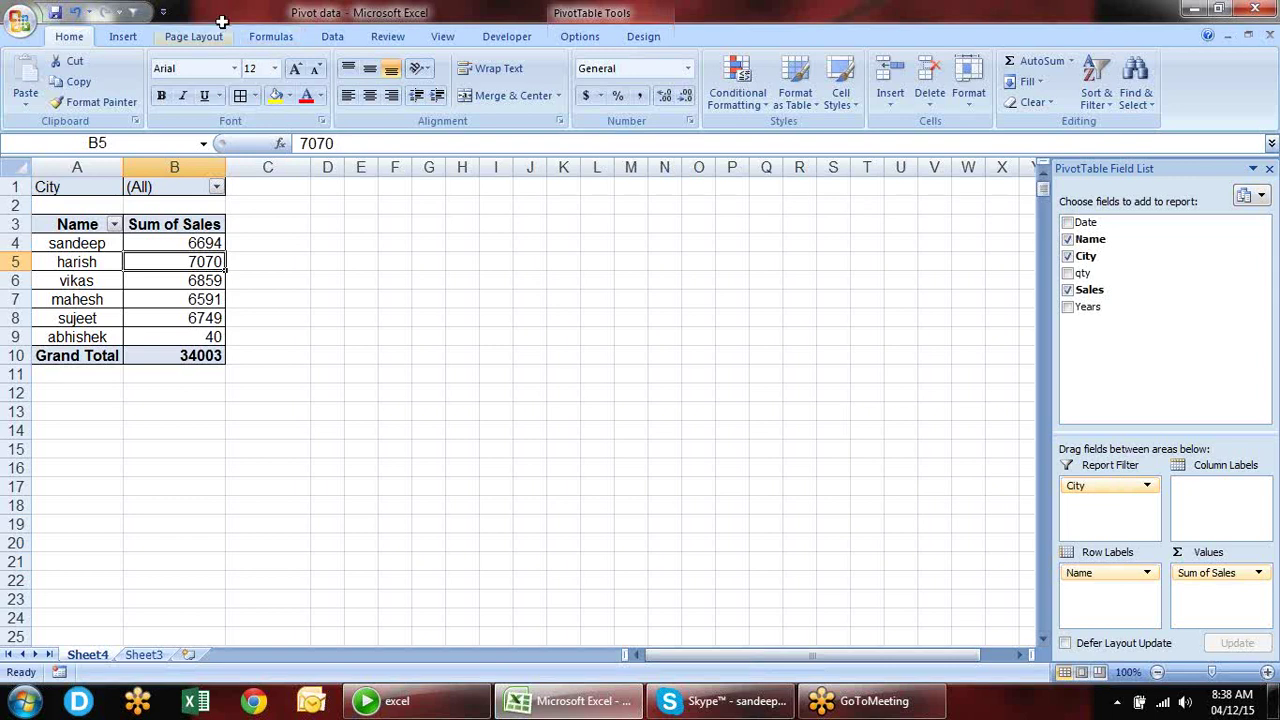
- Filter the pivot table's City report filter to faridabad, and switch it to jind
left_click(216, 187)
left_click(70, 238)
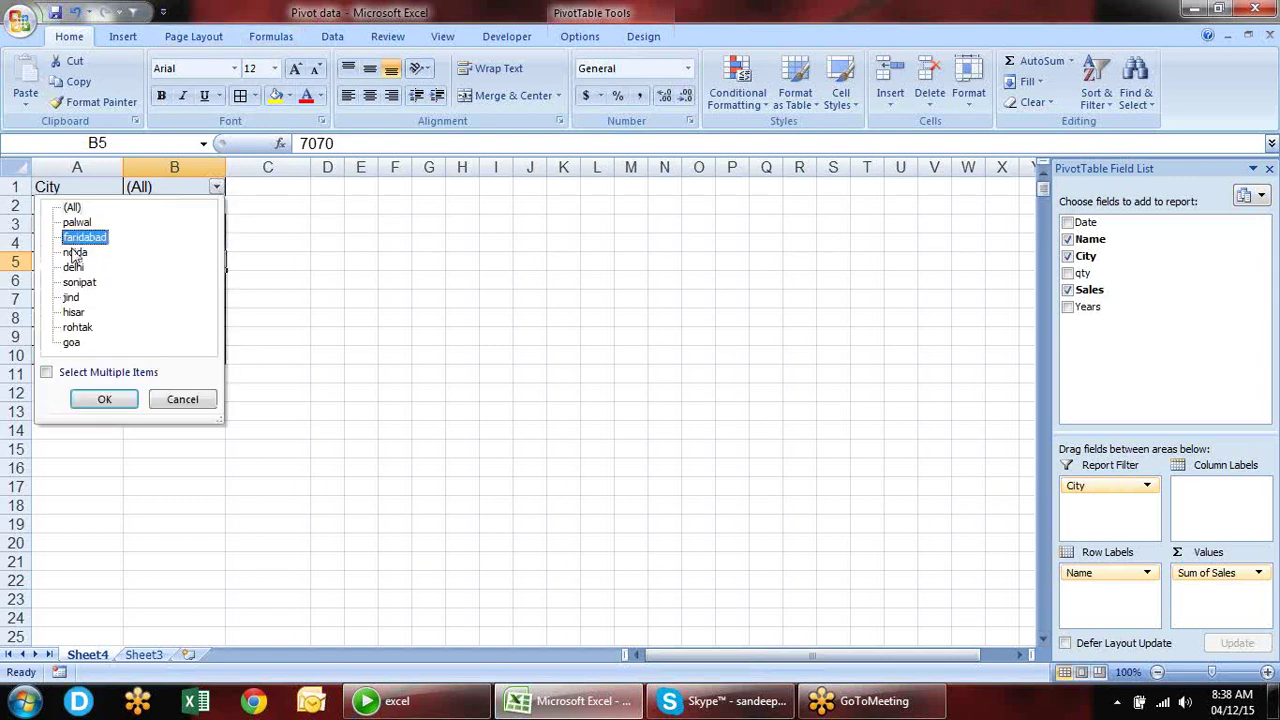
left_click(104, 400)
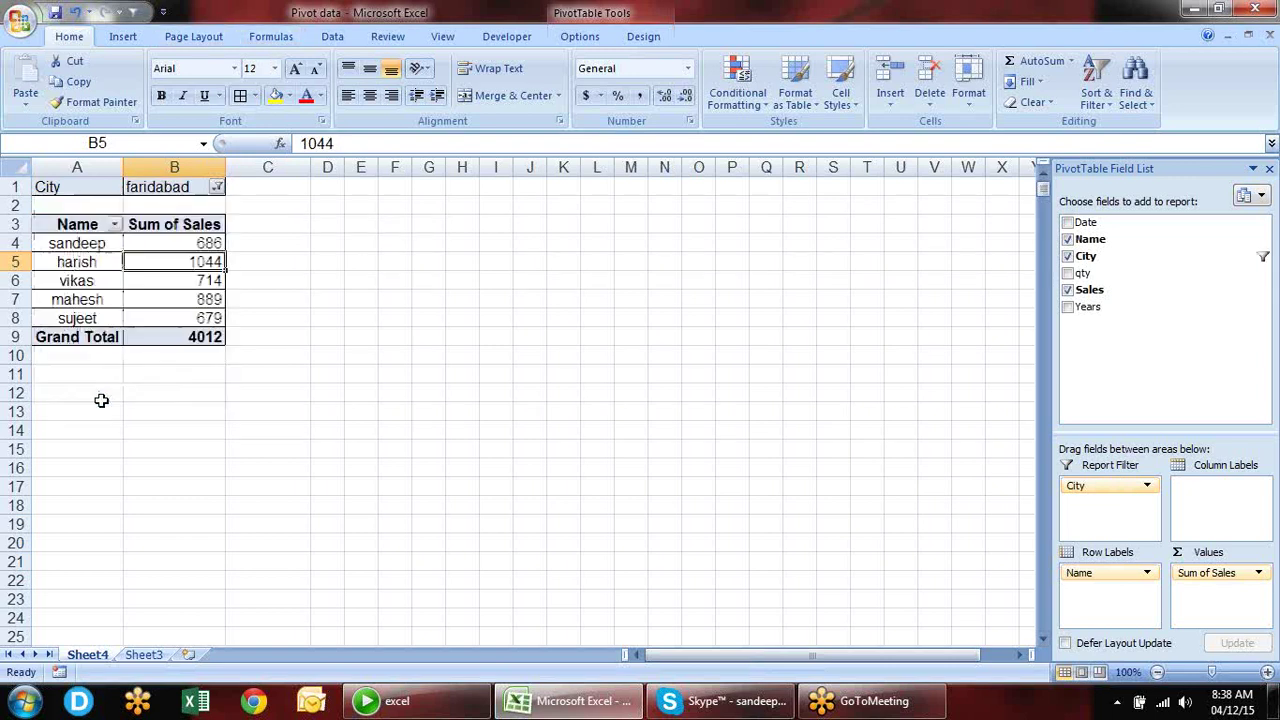
left_click(216, 187)
left_click(71, 297)
left_click(108, 400)
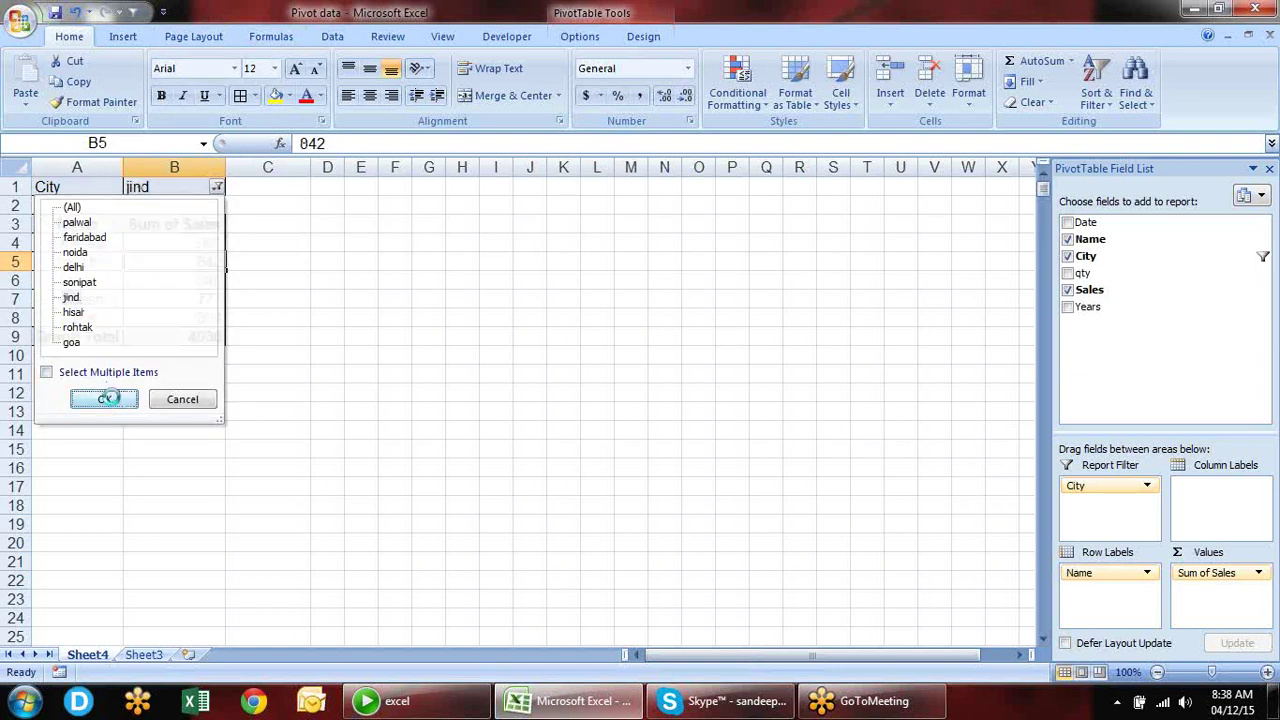
- Allow multiple items in the City report filter and show delhi together with jind
left_click(216, 187)
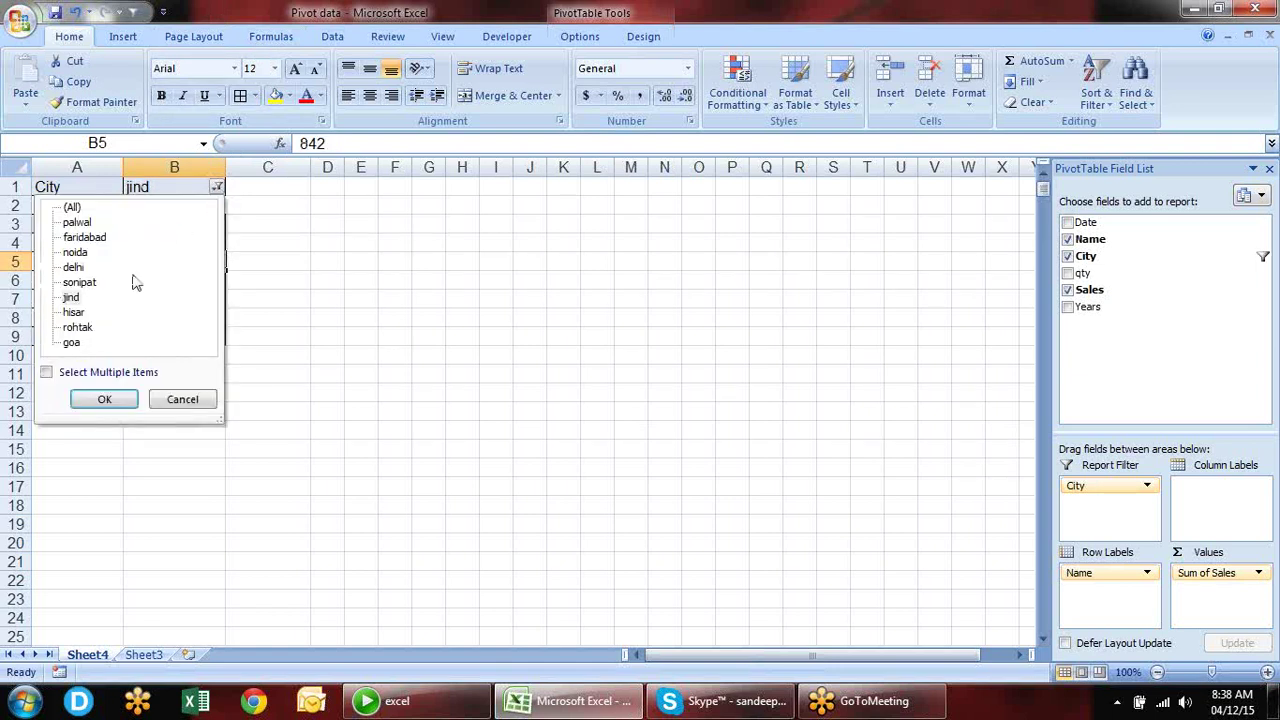
left_click(100, 374)
left_click(68, 268)
left_click(104, 400)
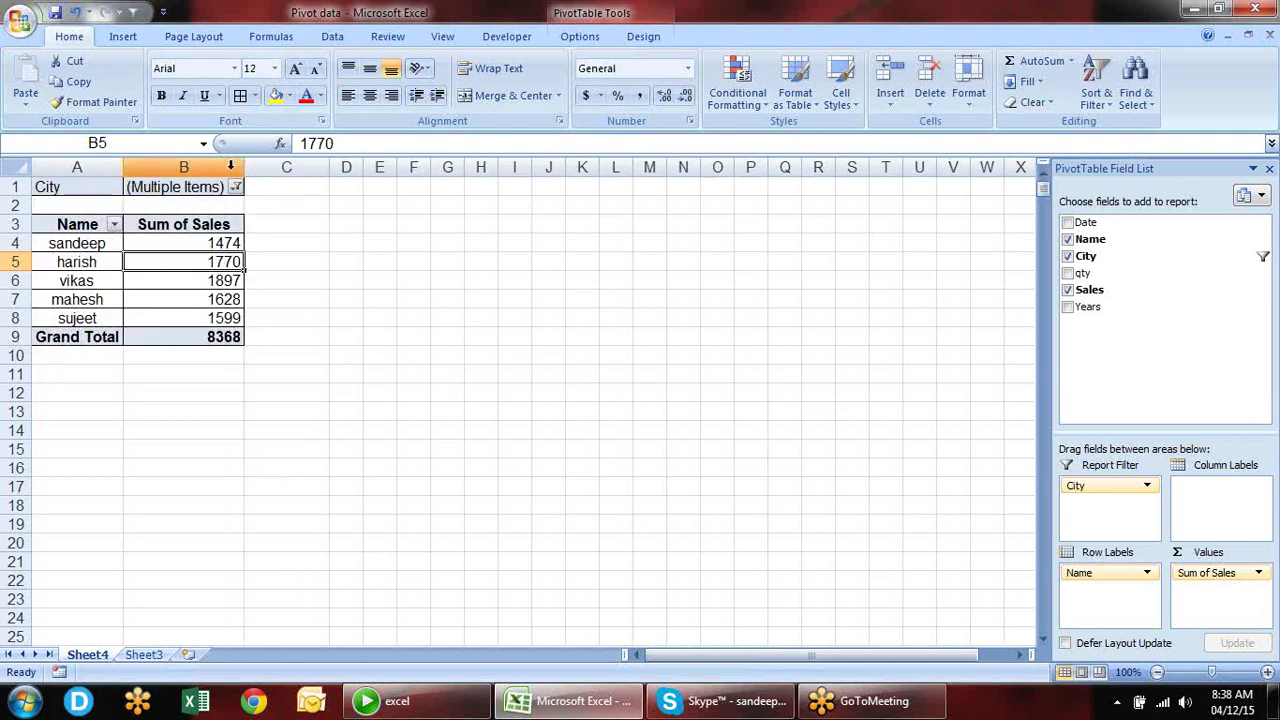
- Reset the City report filter to include all cities and select the vikas sales value in the pivot table
left_click(236, 187)
left_click(85, 207)
left_click(123, 400)
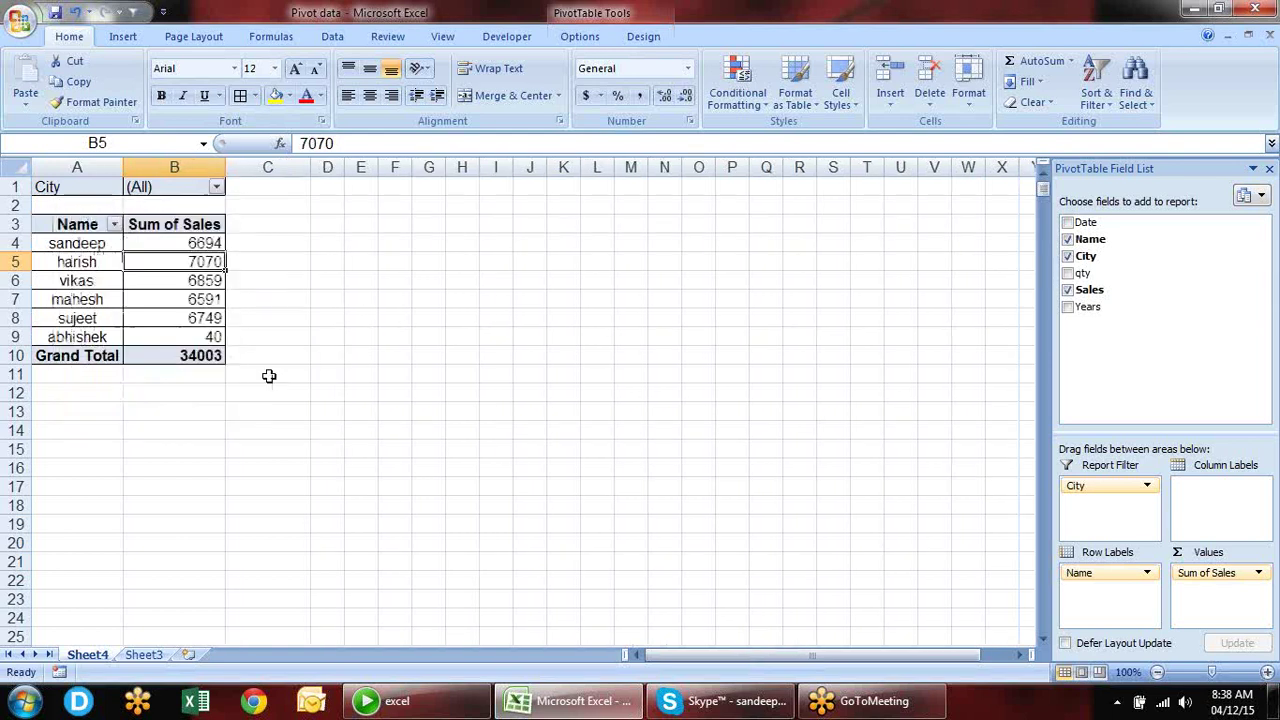
left_click(318, 316)
left_click(205, 280)
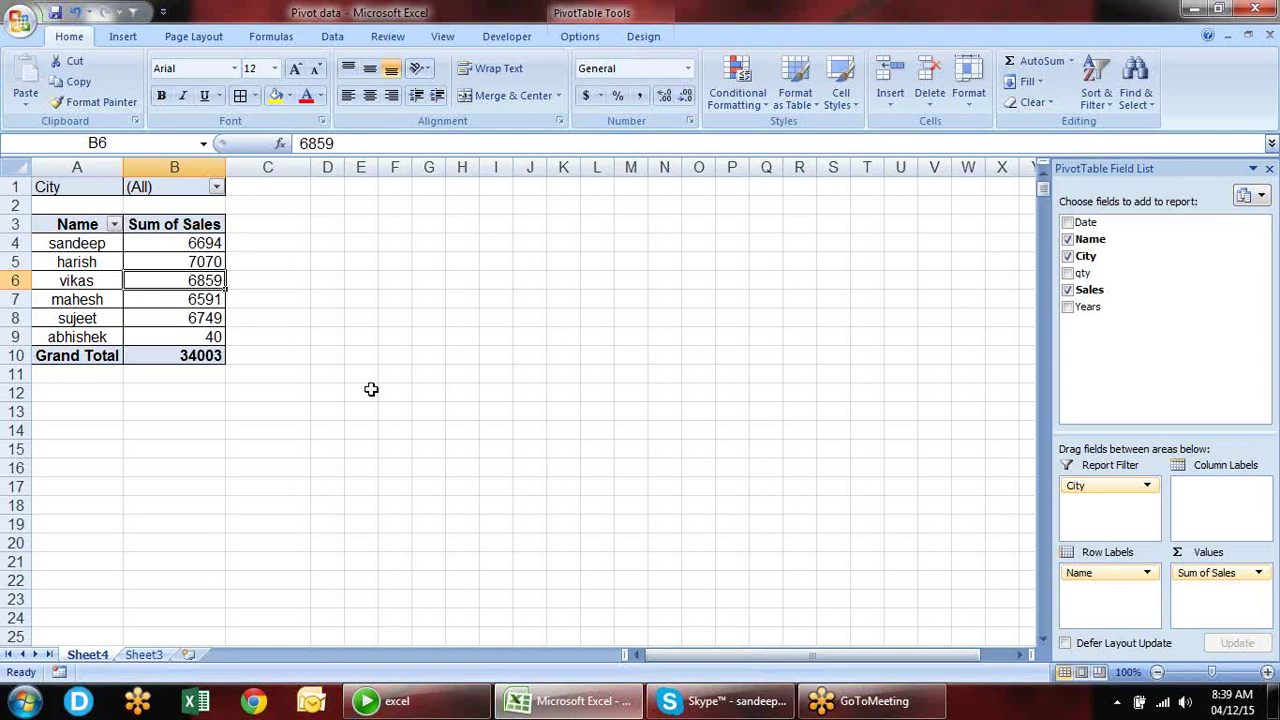
- Filter the pivot table to the city palwal only and select the report range A1:B9
left_click(213, 190)
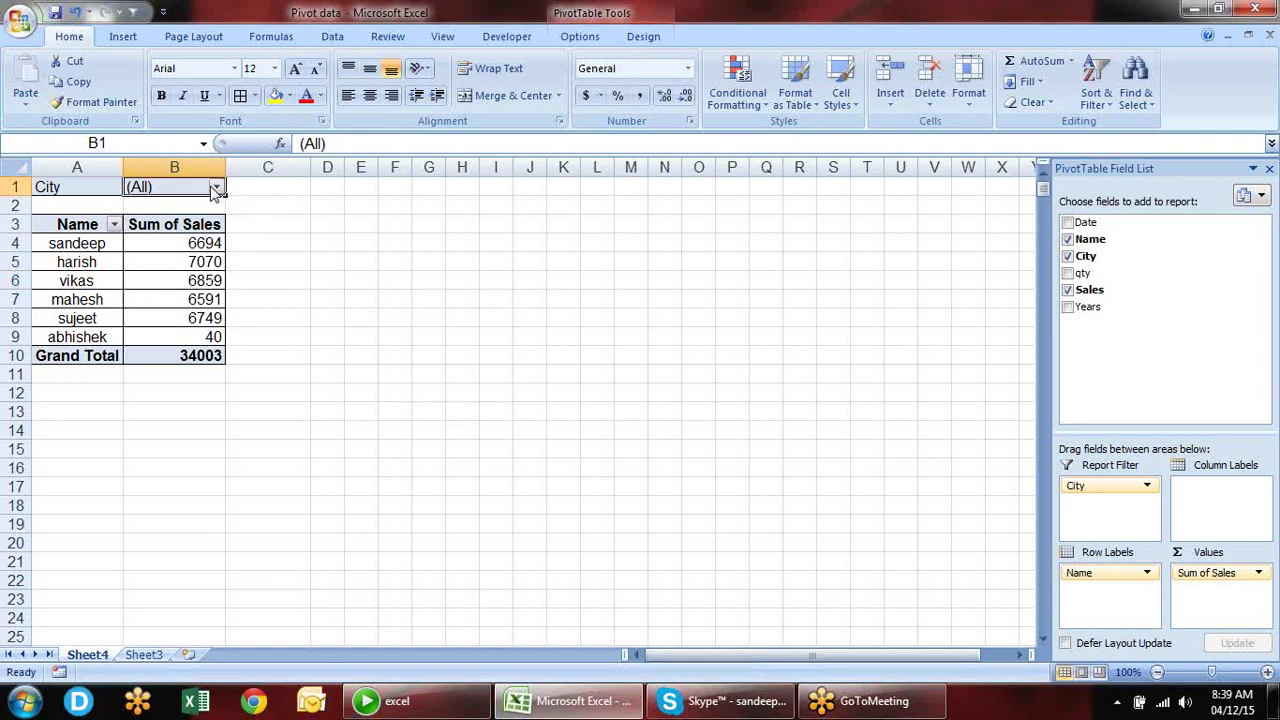
left_click(216, 188)
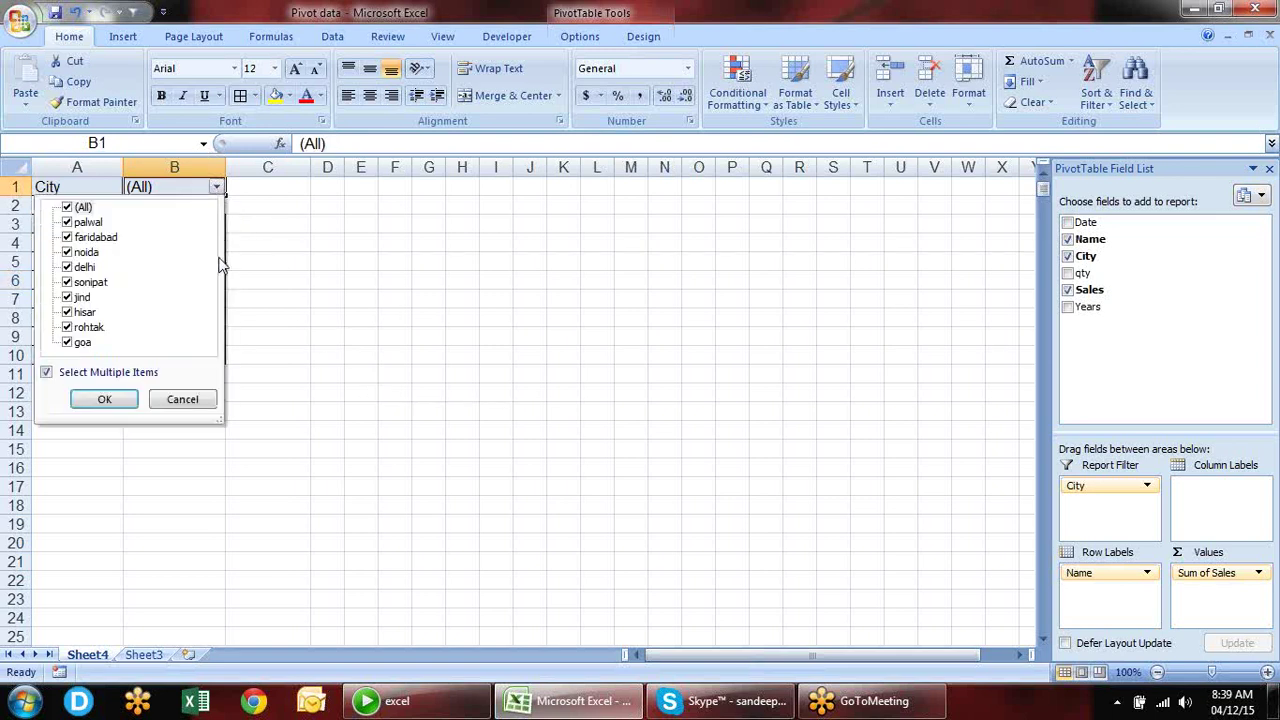
left_click(380, 283)
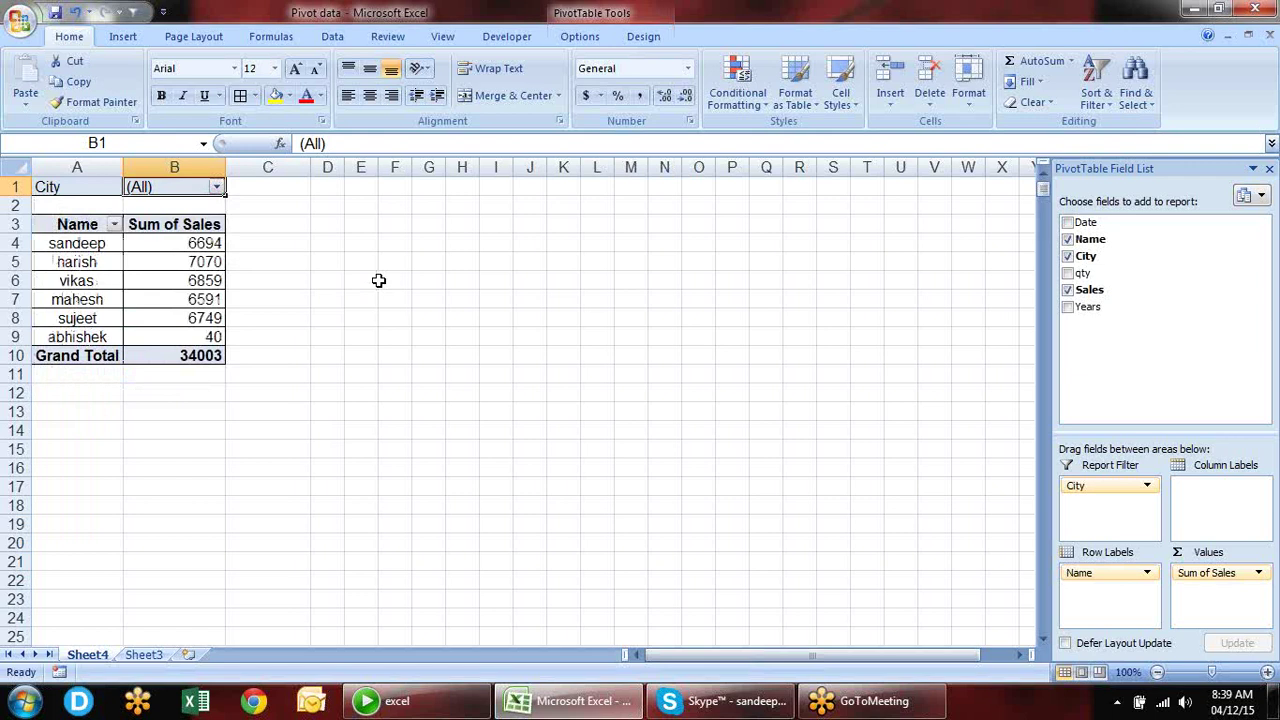
left_click(216, 187)
left_click(67, 207)
left_click(67, 222)
left_click(105, 399)
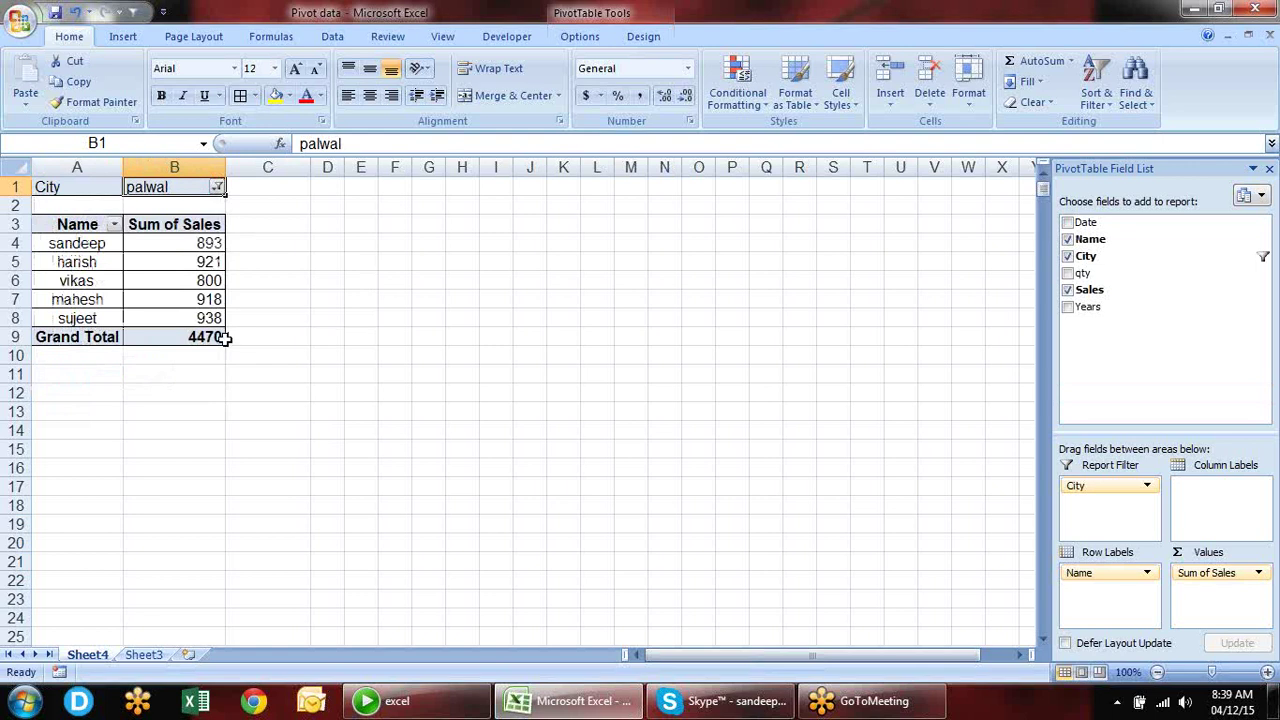
left_click_drag(224, 338, 45, 188)
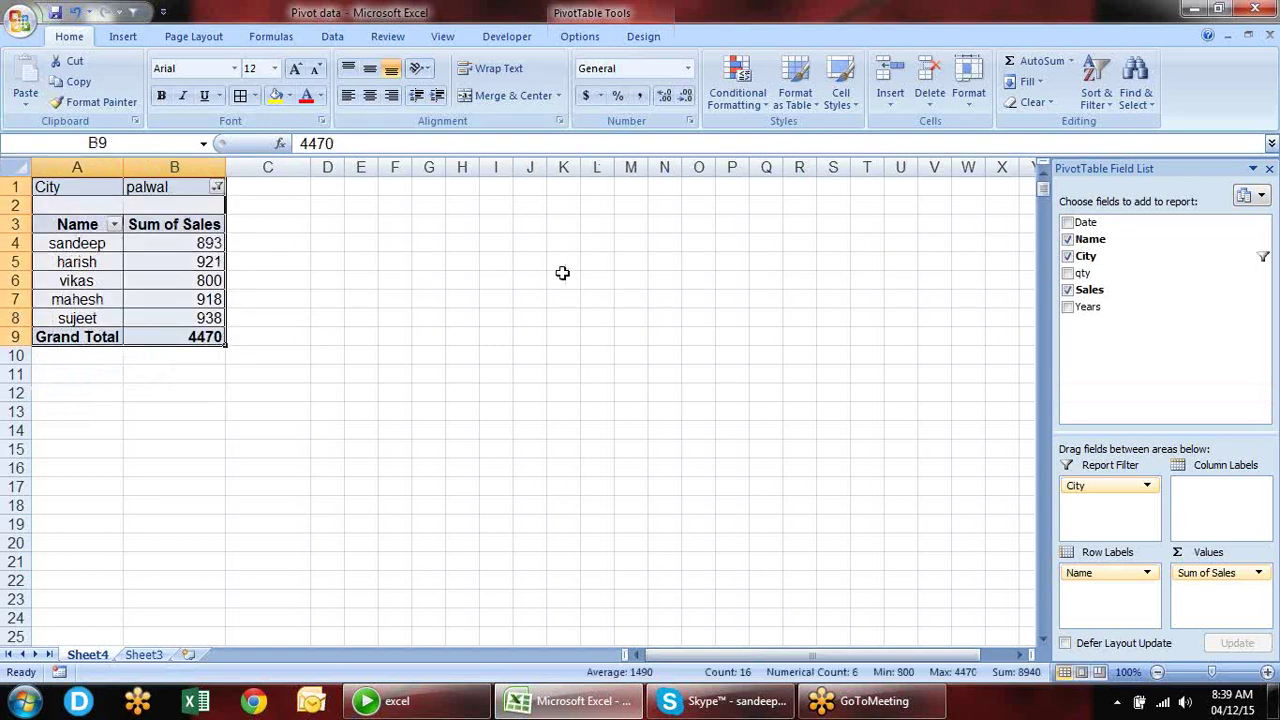
- Change the City report filter from palwal to faridabad only
left_click(217, 187)
left_click(67, 237)
left_click(67, 222)
left_click(102, 398)
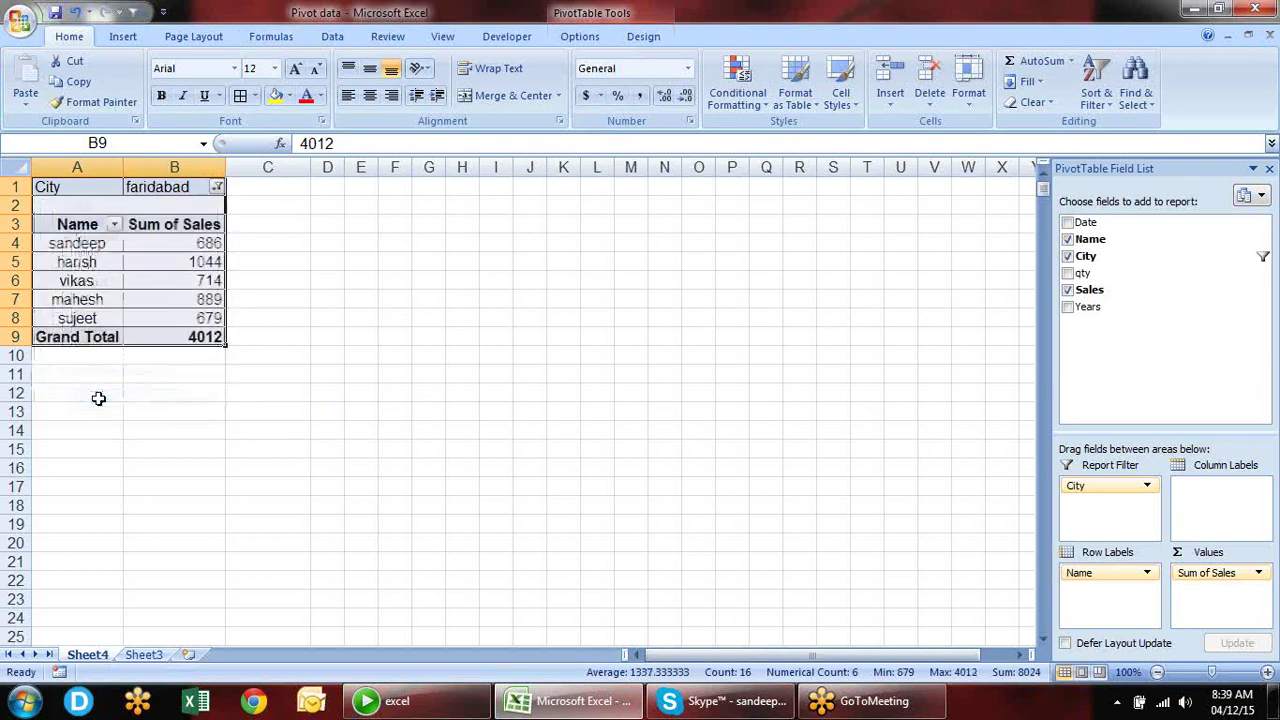
- Restore all cities in the City report filter and select cell B7 inside the pivot table
left_click(217, 188)
left_click(67, 207)
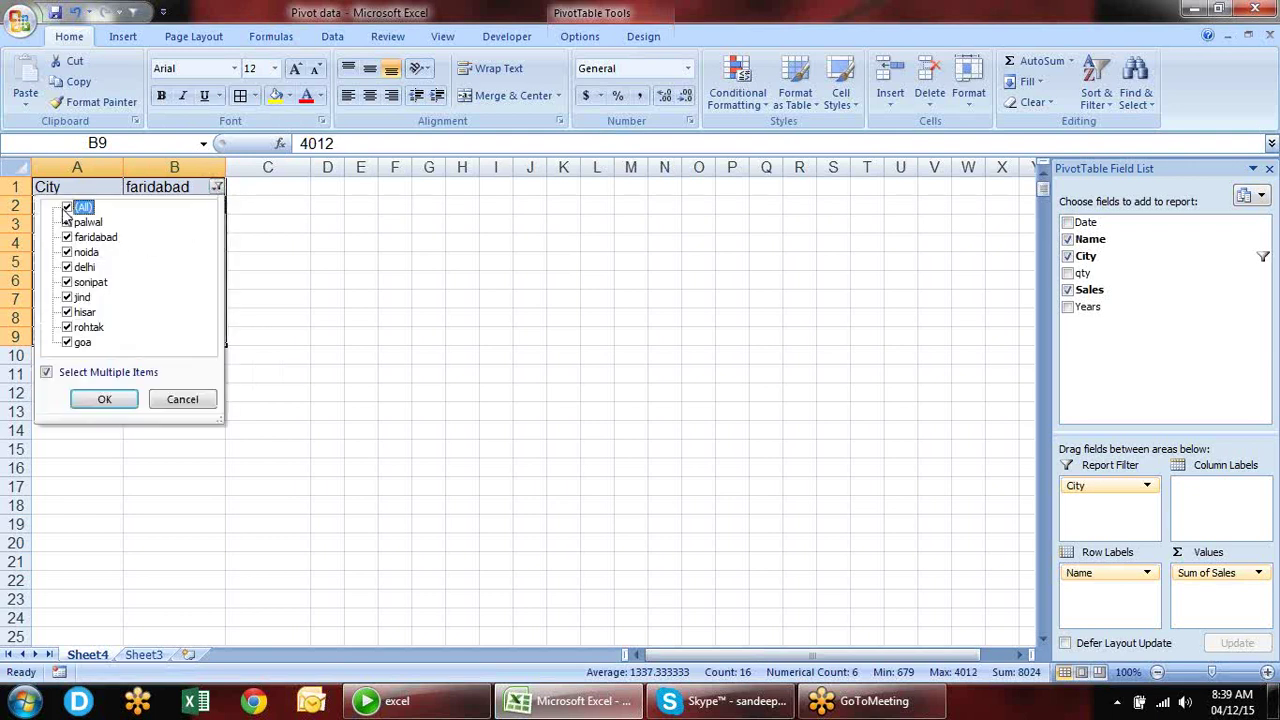
left_click(125, 400)
left_click(259, 368)
left_click(171, 297)
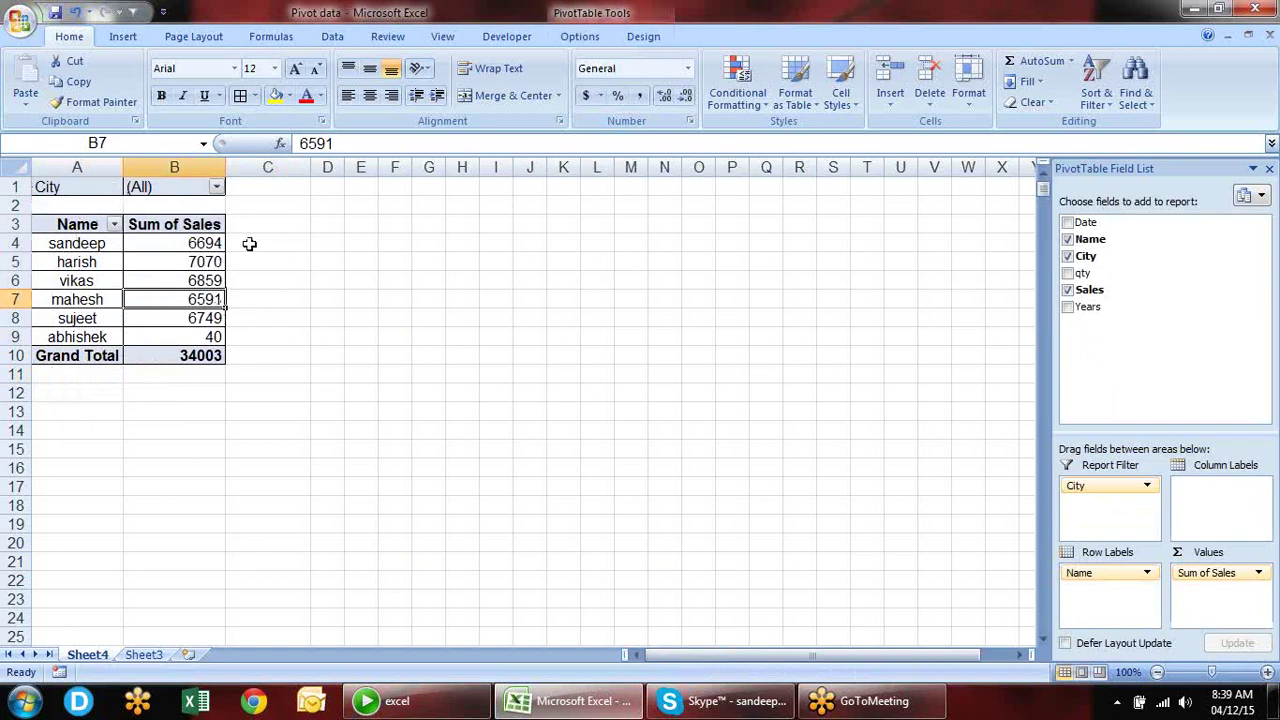
- Generate a separate report filter page for each City item and check the faridabad, noida, delhi and sonipat sheets
left_click(578, 40)
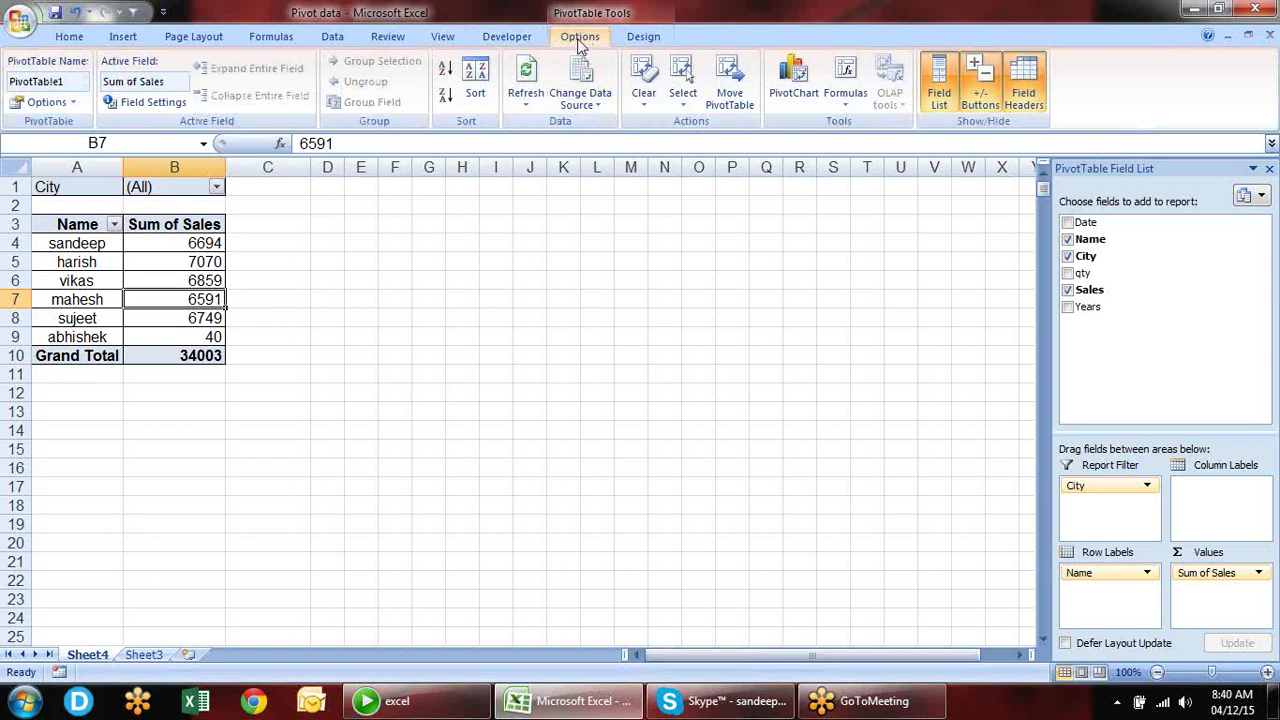
left_click(73, 104)
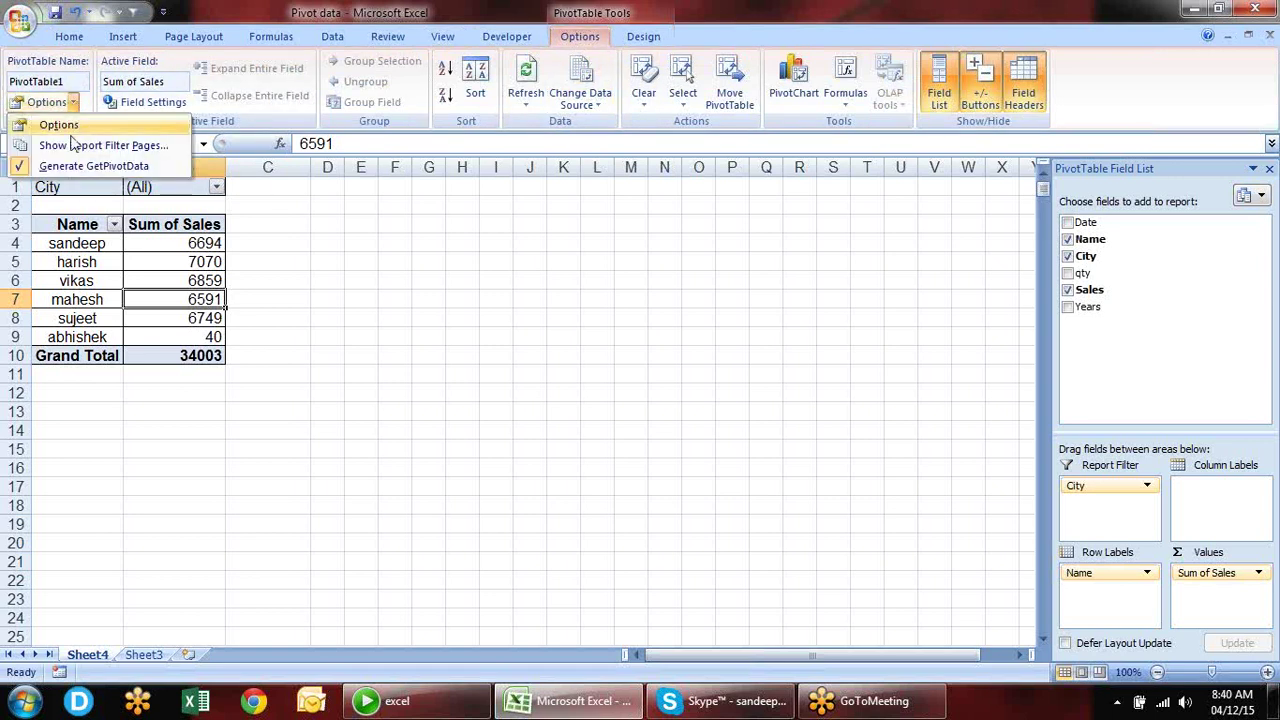
left_click(138, 147)
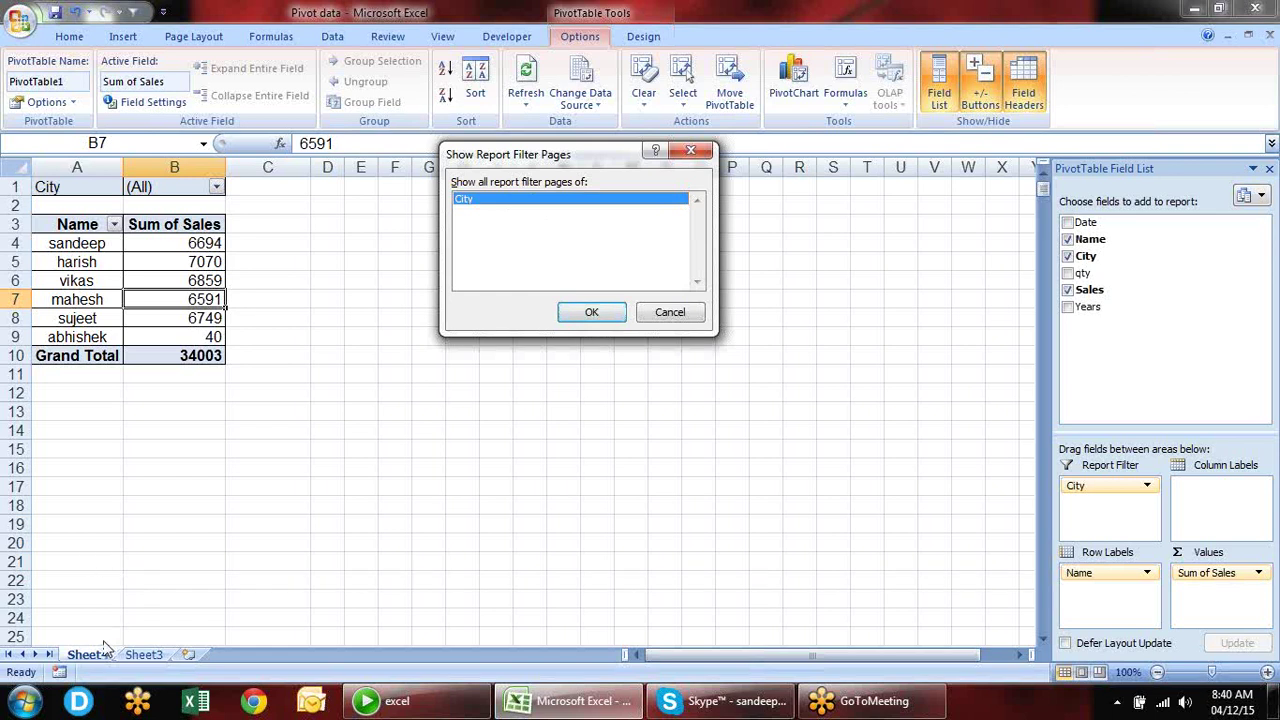
left_click(598, 314)
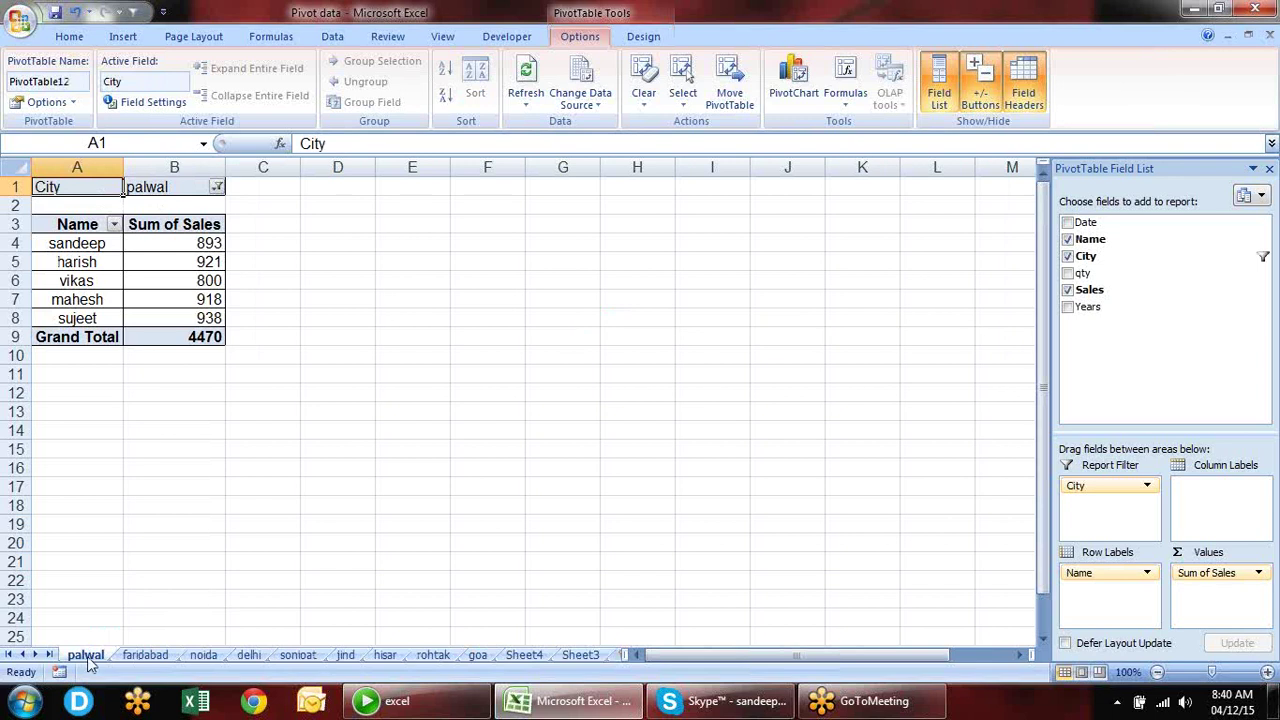
left_click(145, 656)
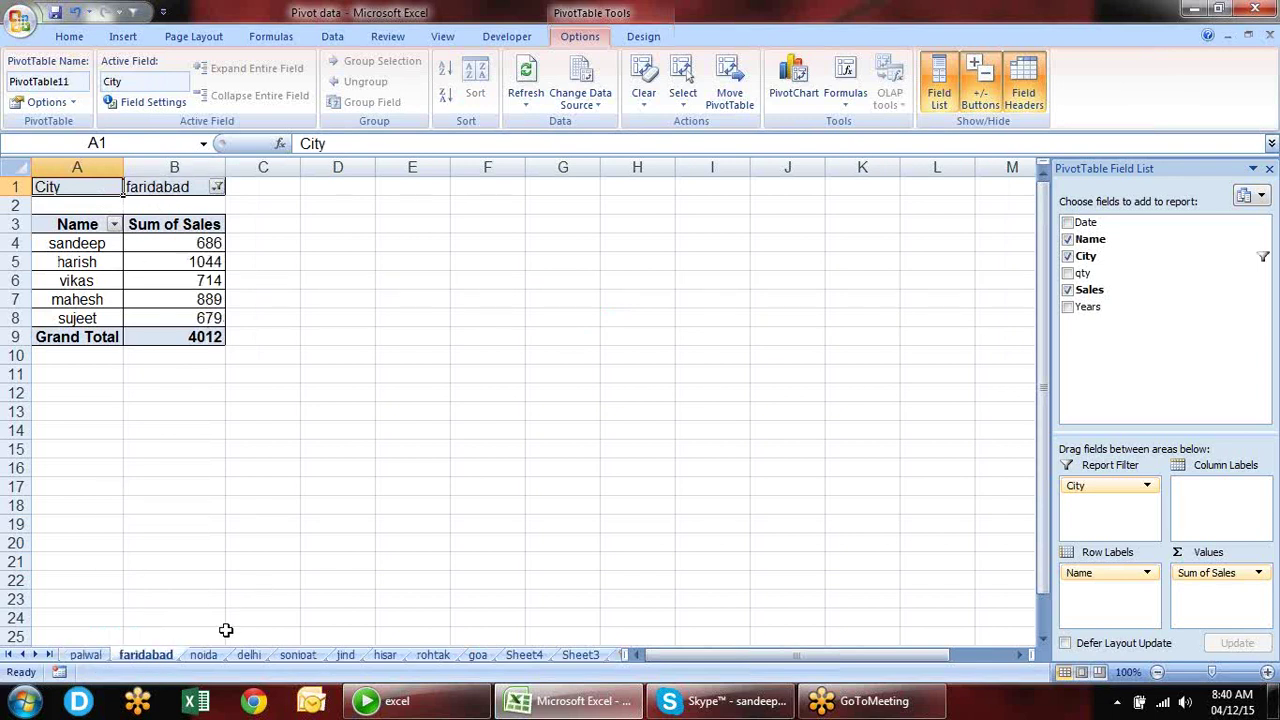
left_click(205, 655)
left_click(250, 655)
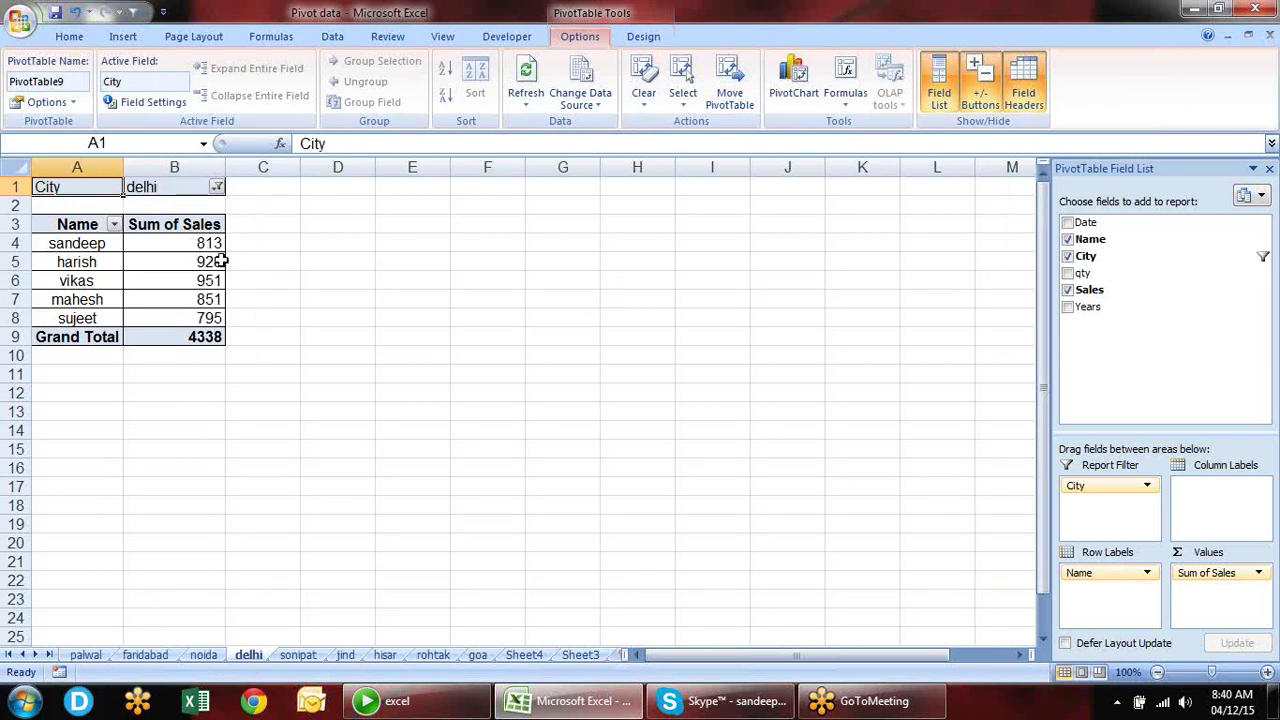
left_click(300, 654)
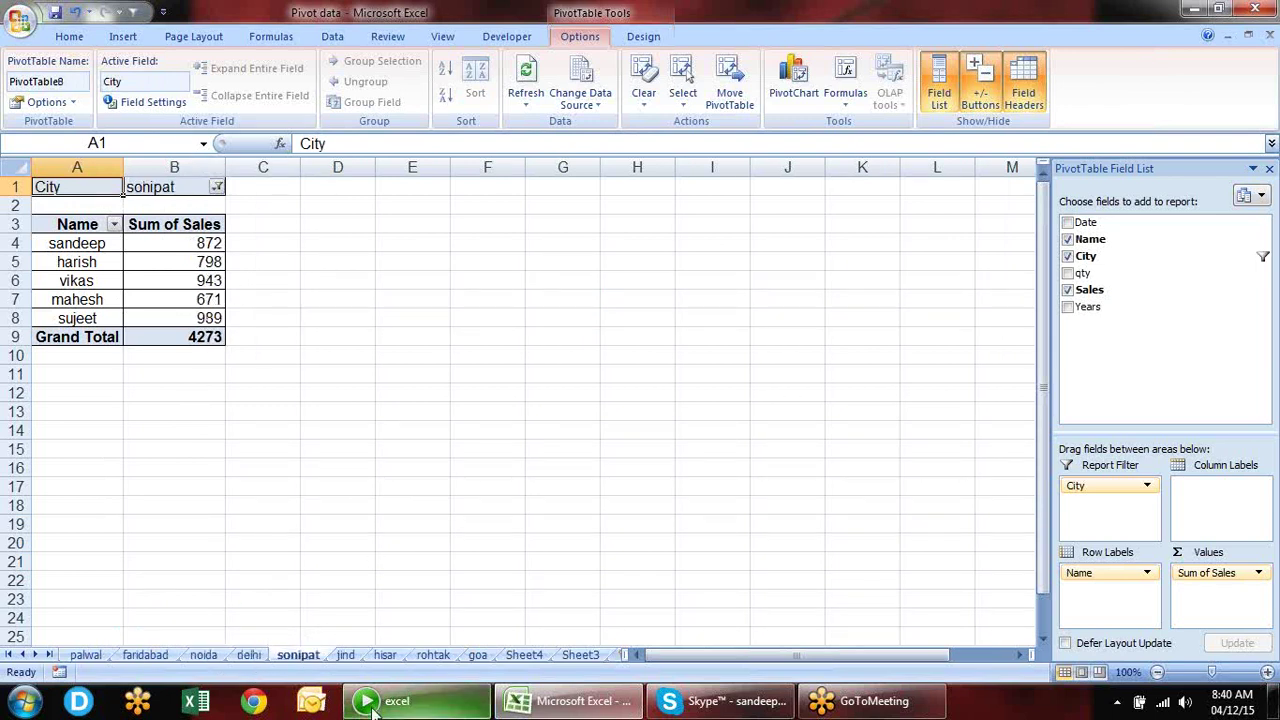
- Look through the generated city sheets from jind to goa and back to palwal, examining each city's sales by name
left_click(345, 656)
left_click(387, 656)
left_click(440, 656)
left_click(477, 656)
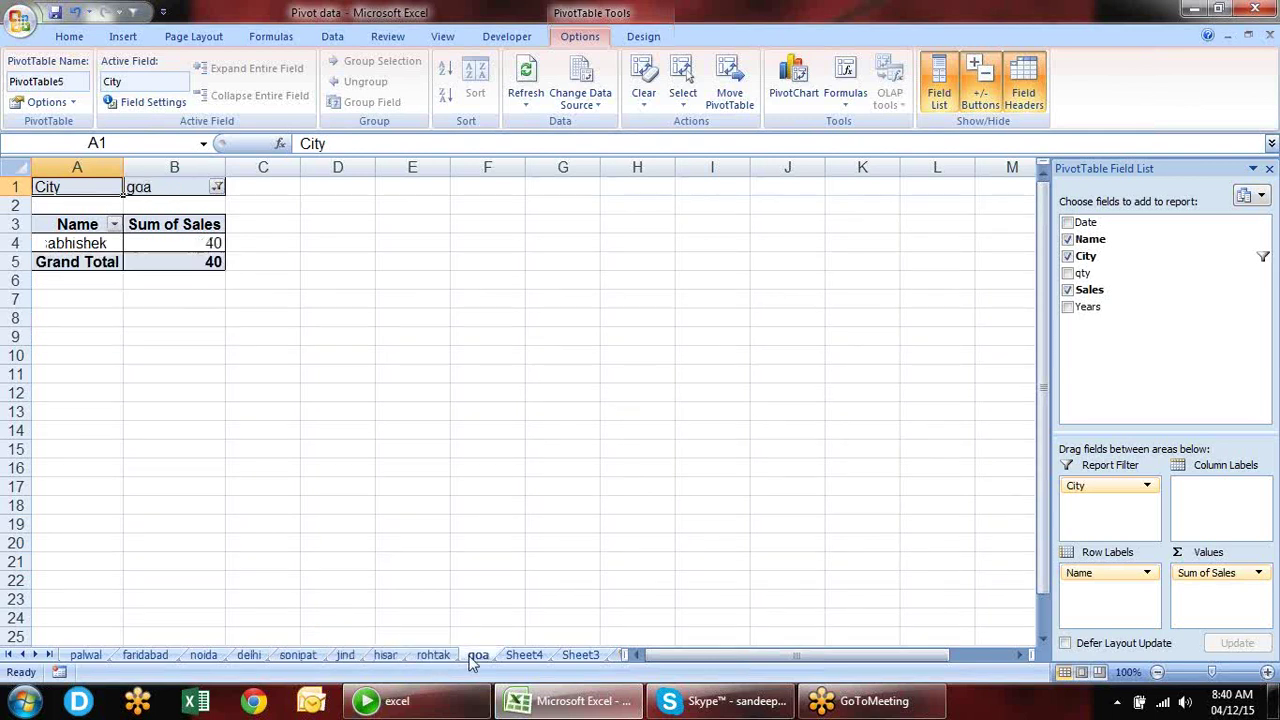
left_click(433, 656)
left_click(386, 656)
left_click(347, 658)
left_click(298, 656)
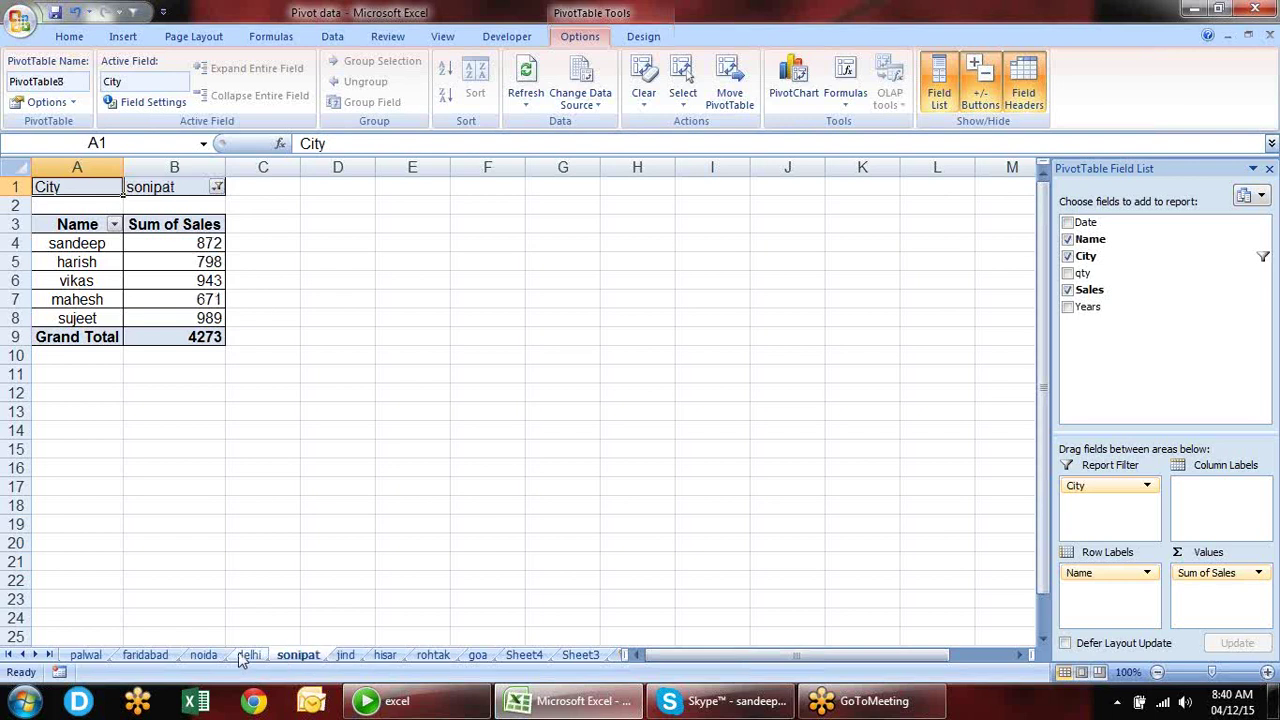
left_click(246, 658)
left_click(203, 657)
left_click(147, 657)
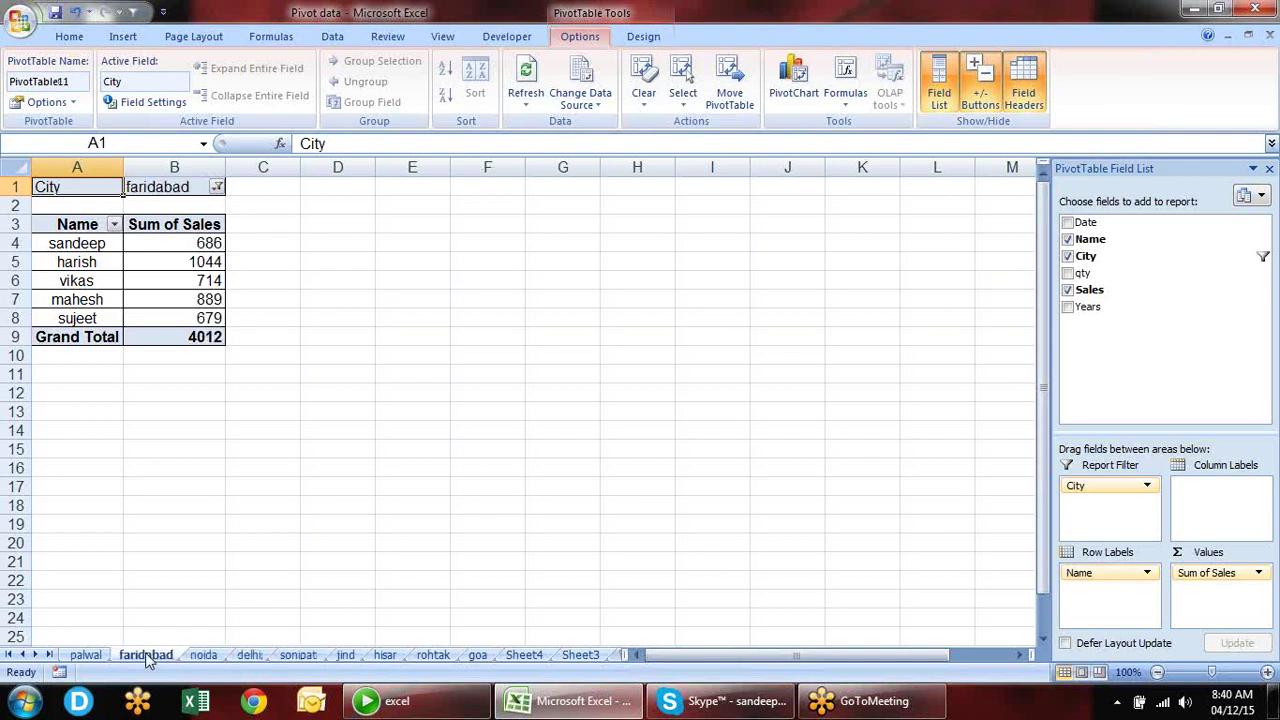
left_click(84, 652)
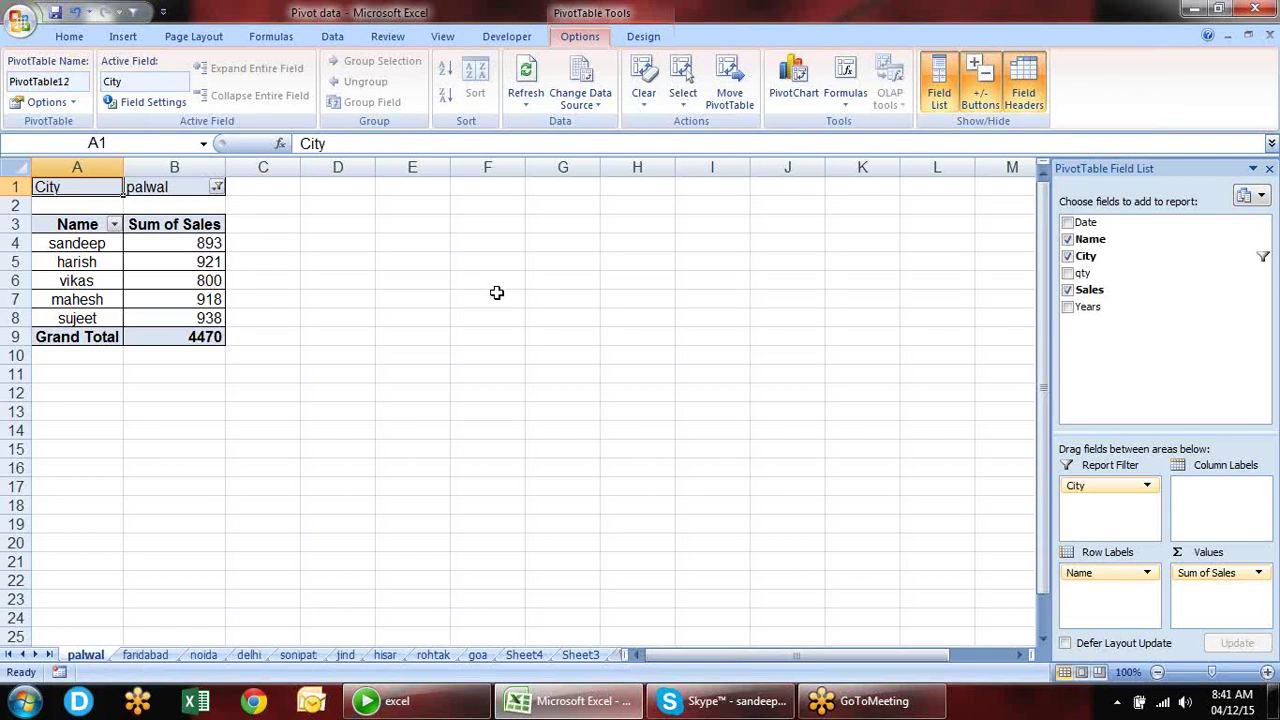
- Swap the fields on the palwal sheet so Name is the report filter and City the row label, and generate filter pages for Name
mouse_move(1088, 487)
left_mouse_down()
mouse_move(1098, 600)
mouse_move(1091, 500)
left_mouse_up()
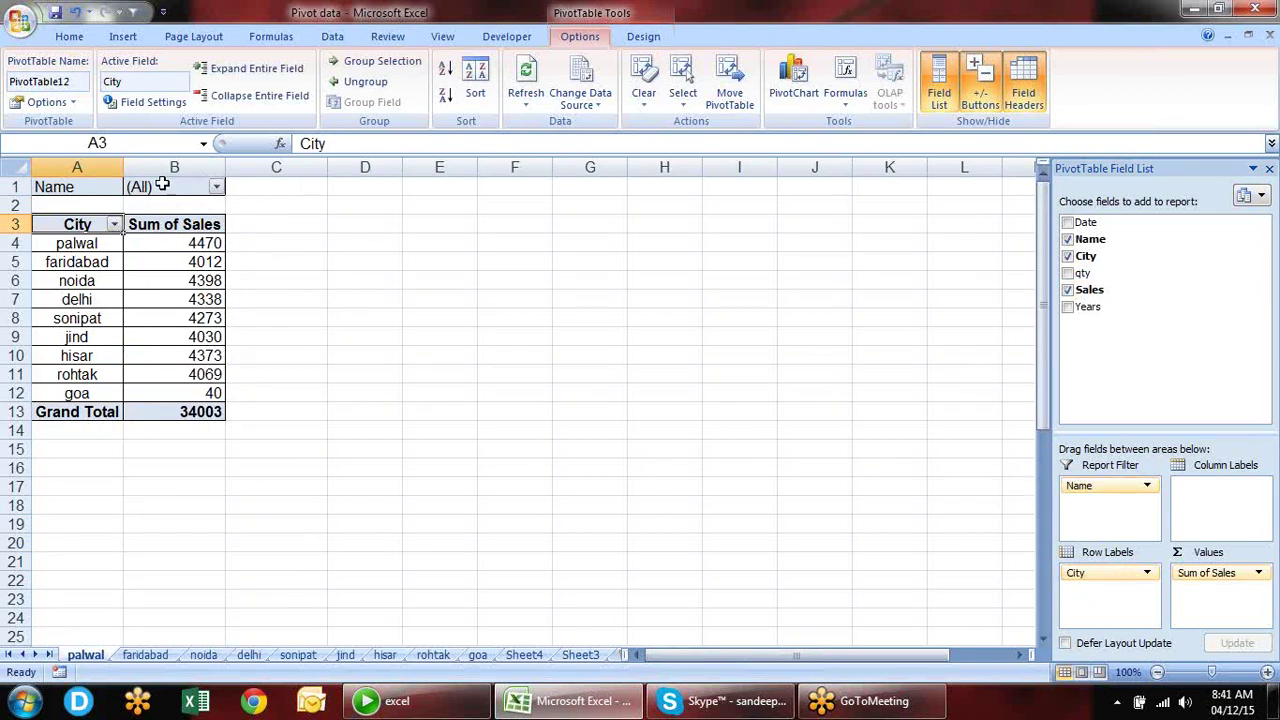
left_click(72, 103)
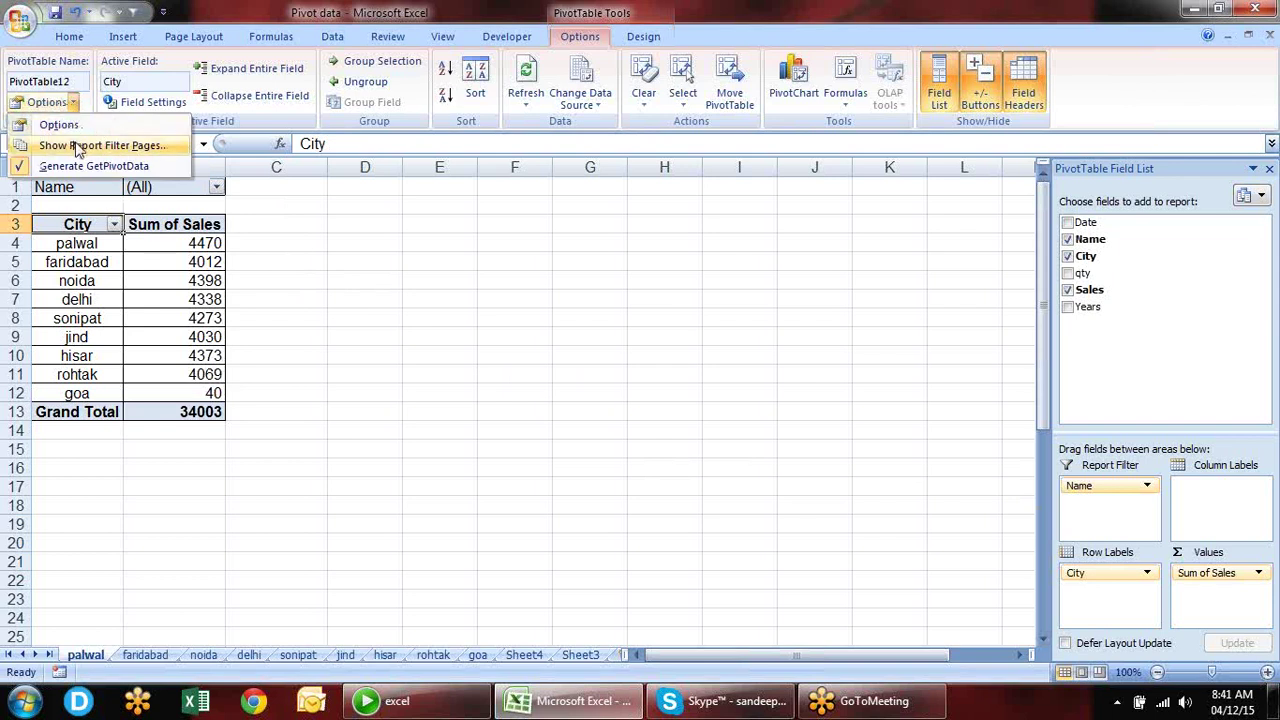
left_click(75, 147)
left_click(592, 313)
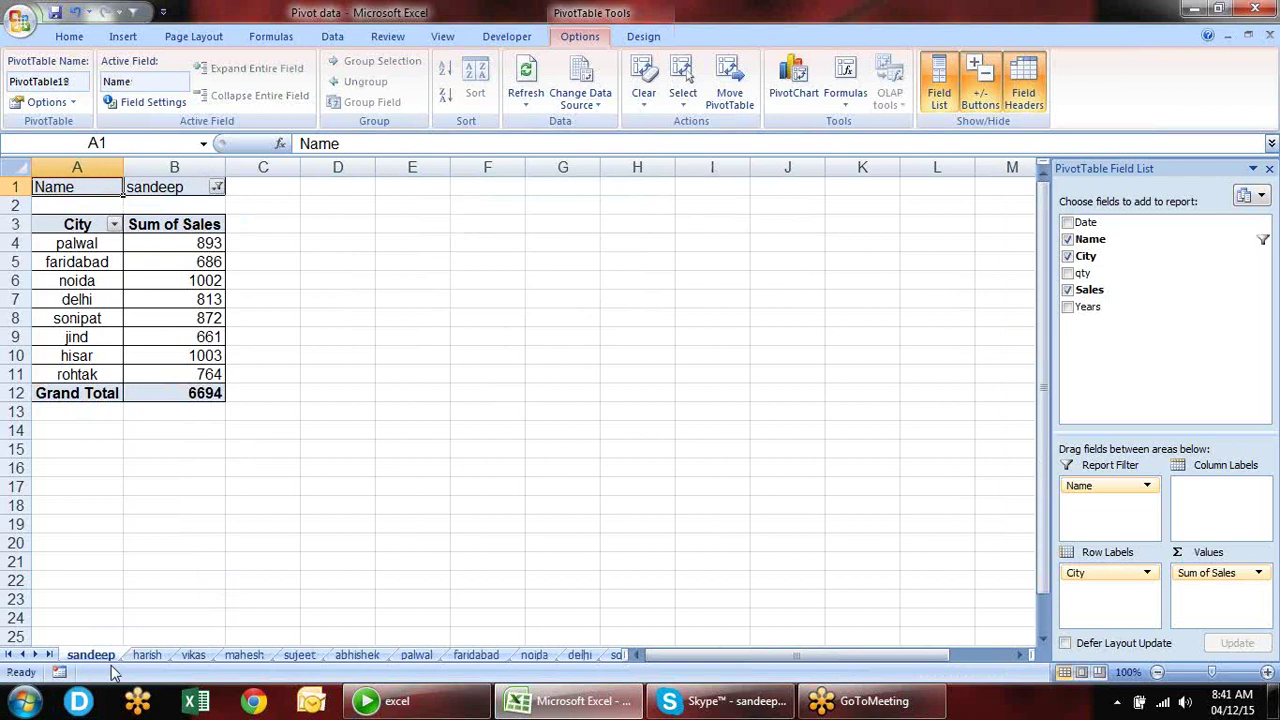
- Check the generated sheets for the individual names, then the palwal and faridabad sheets
left_click(148, 654)
left_click(195, 654)
left_click(238, 655)
left_click(300, 654)
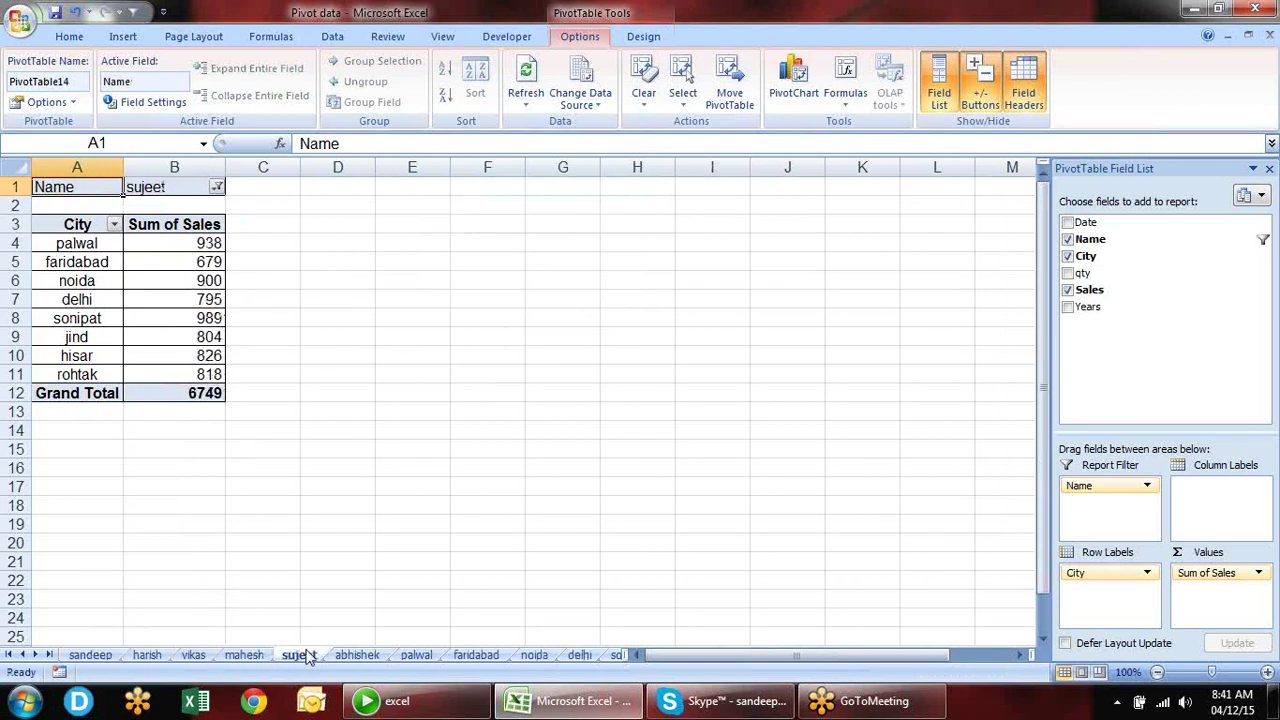
left_click(357, 654)
left_click(420, 654)
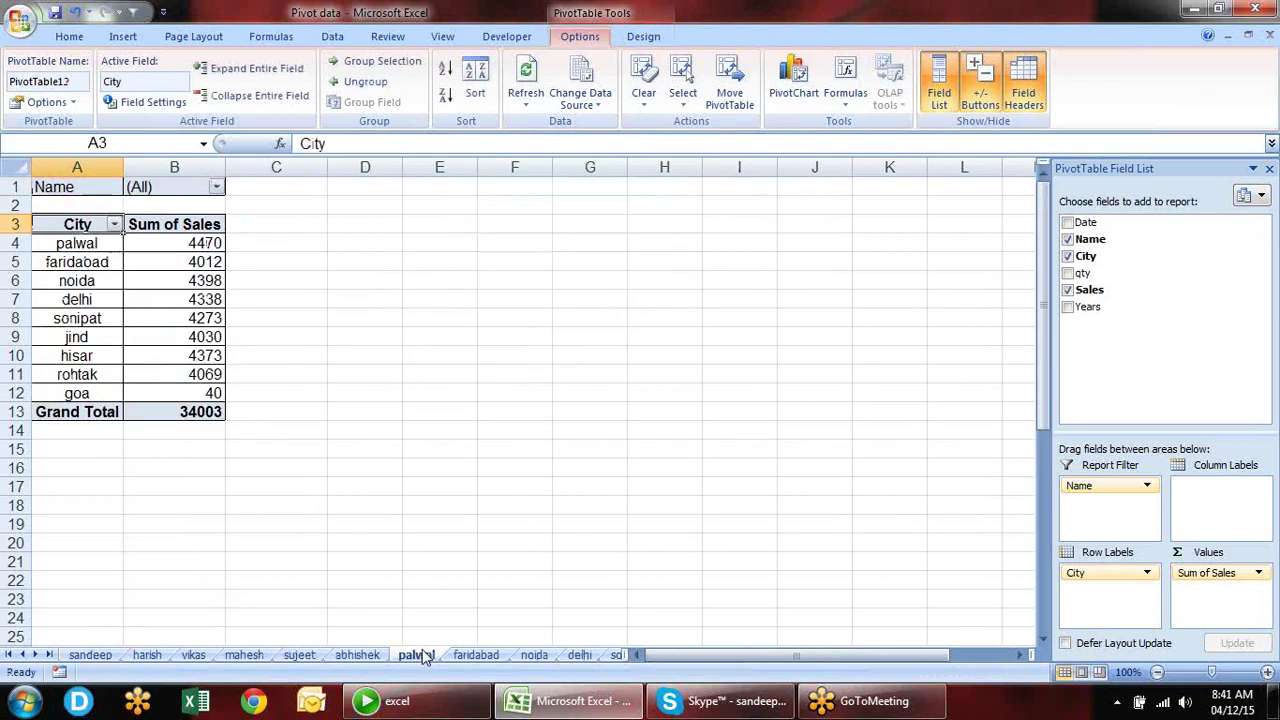
left_click(485, 654)
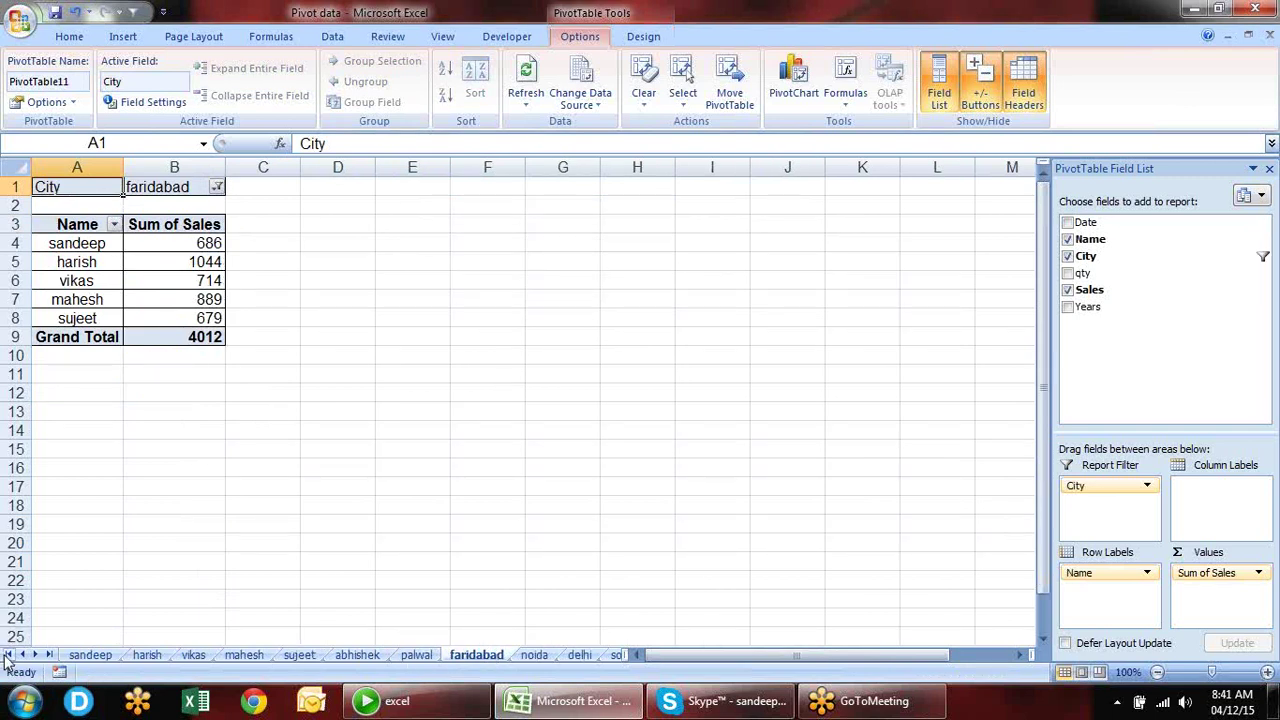
- Delete all generated sheets, from the first name sheet through goa, keeping only Sheet4 and Sheet3
left_click(91, 658)
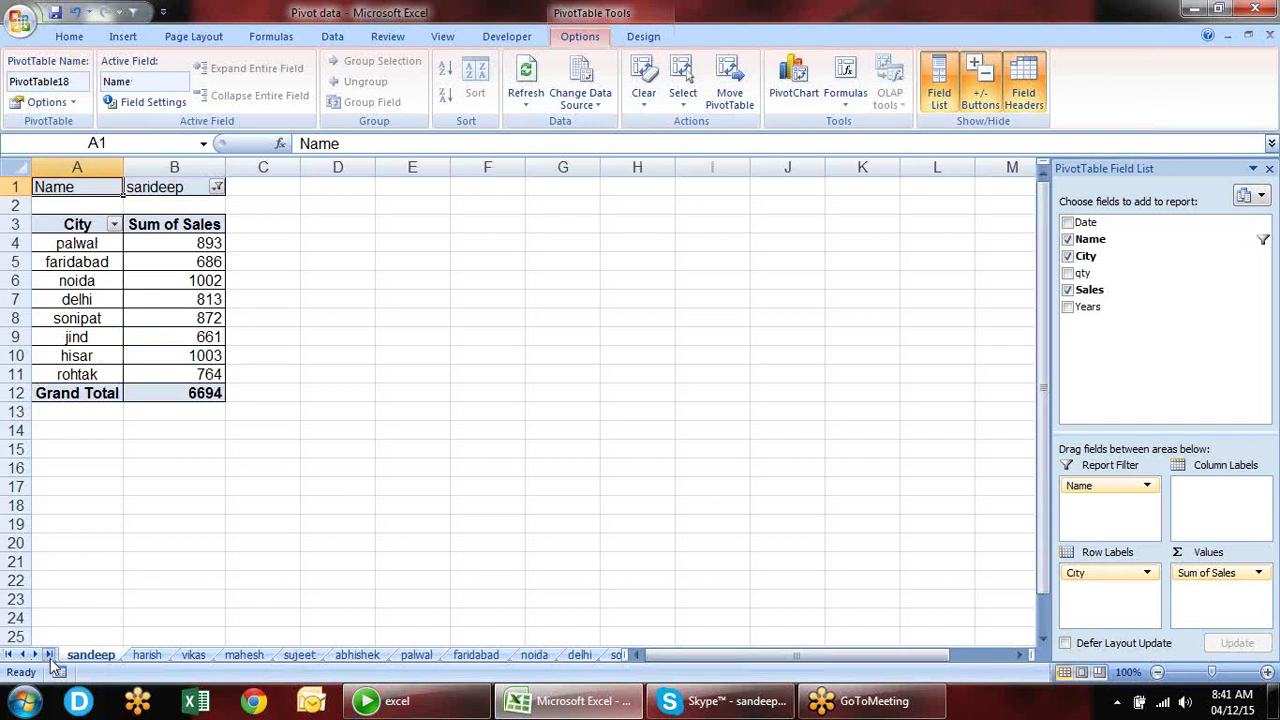
left_click(49, 654)
left_click(428, 661, "shift")
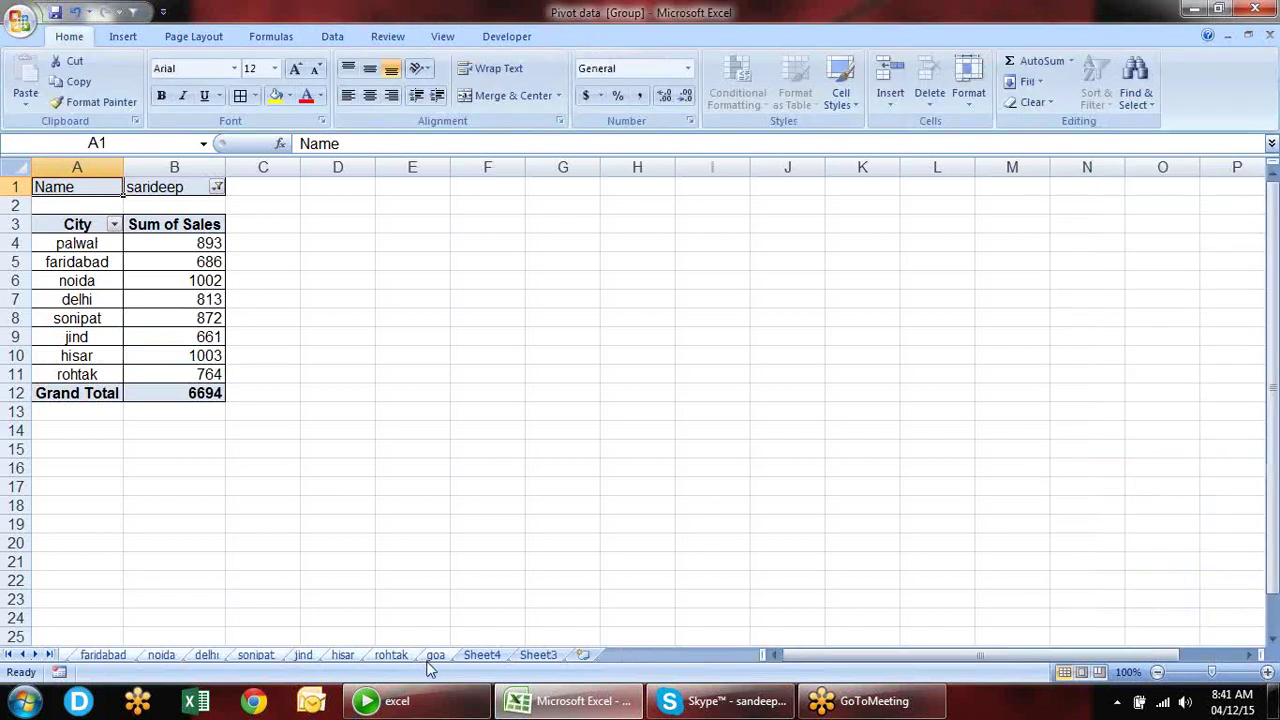
key("alt+e")
key("l")
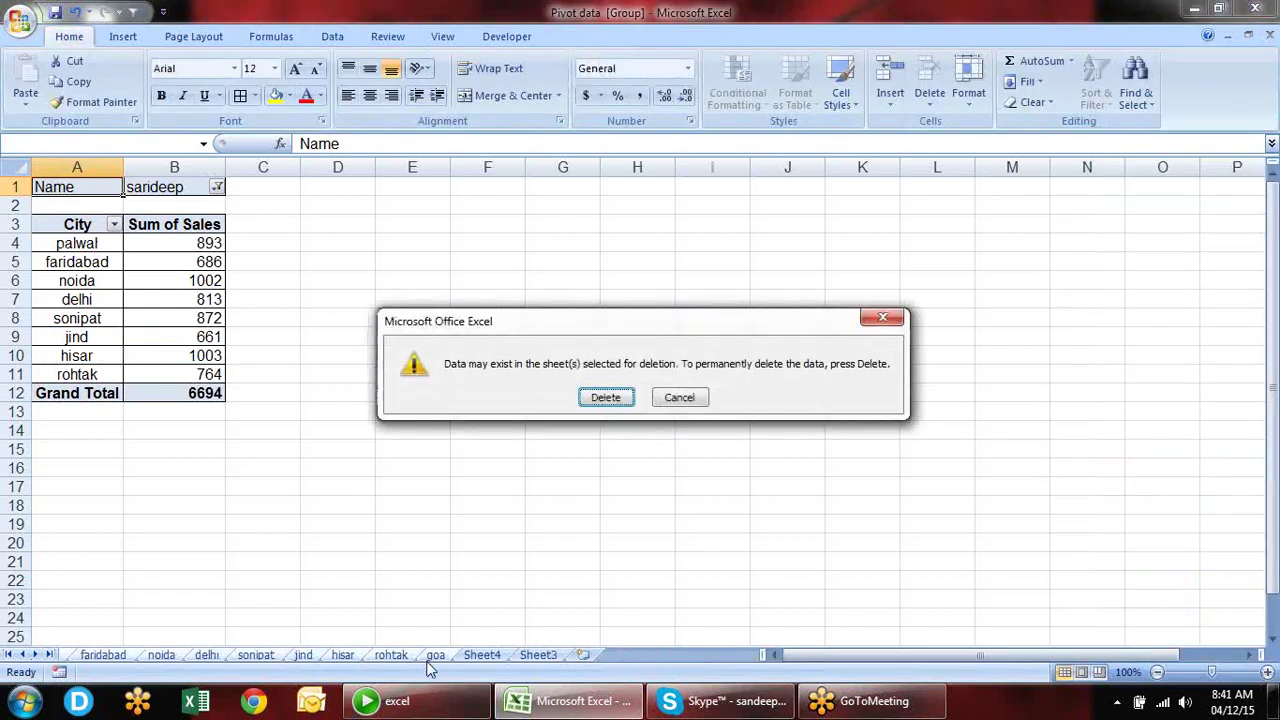
key("Return")
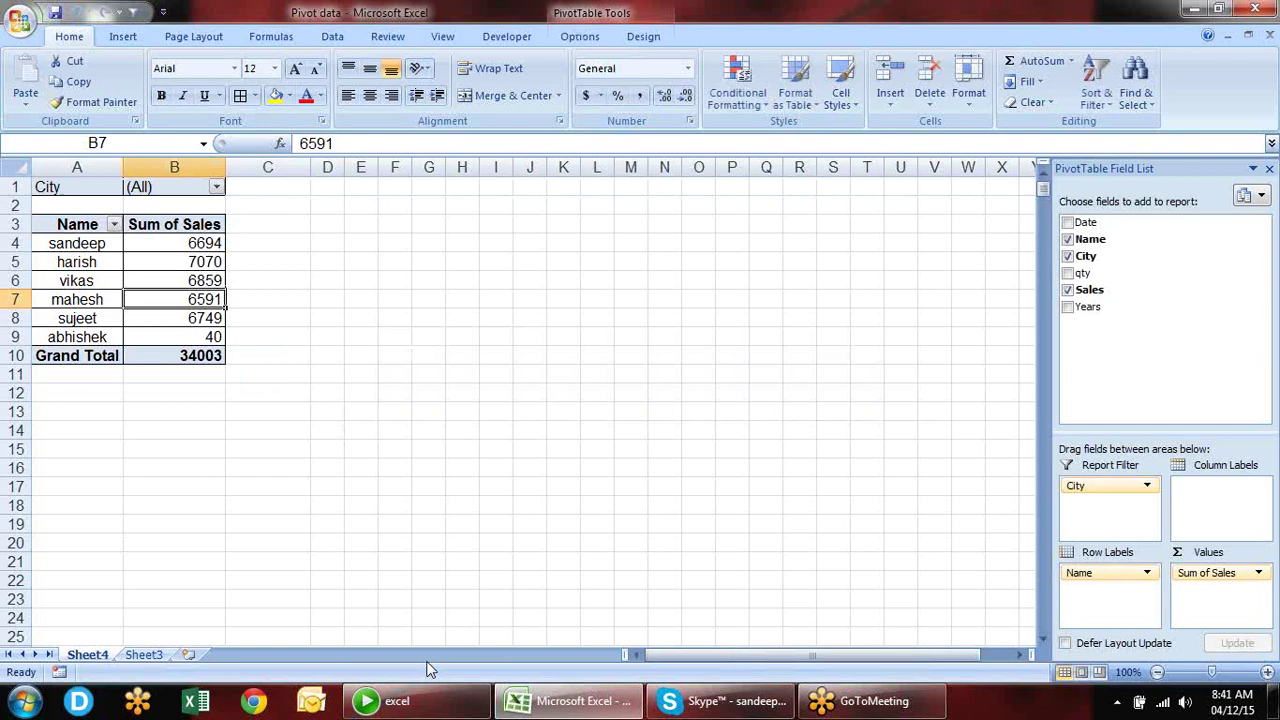
- Generate a separate report filter page for each City item from the pivot table on Sheet4
left_click(451, 425)
left_click(205, 285)
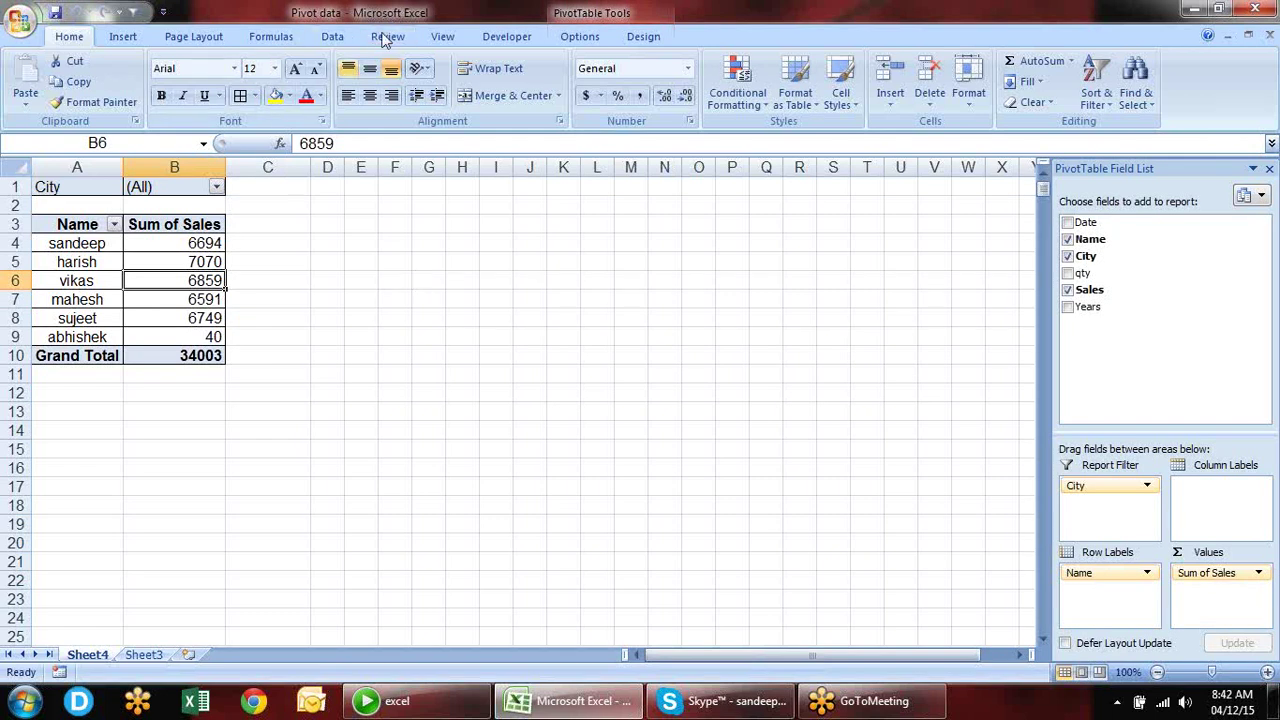
left_click(576, 38)
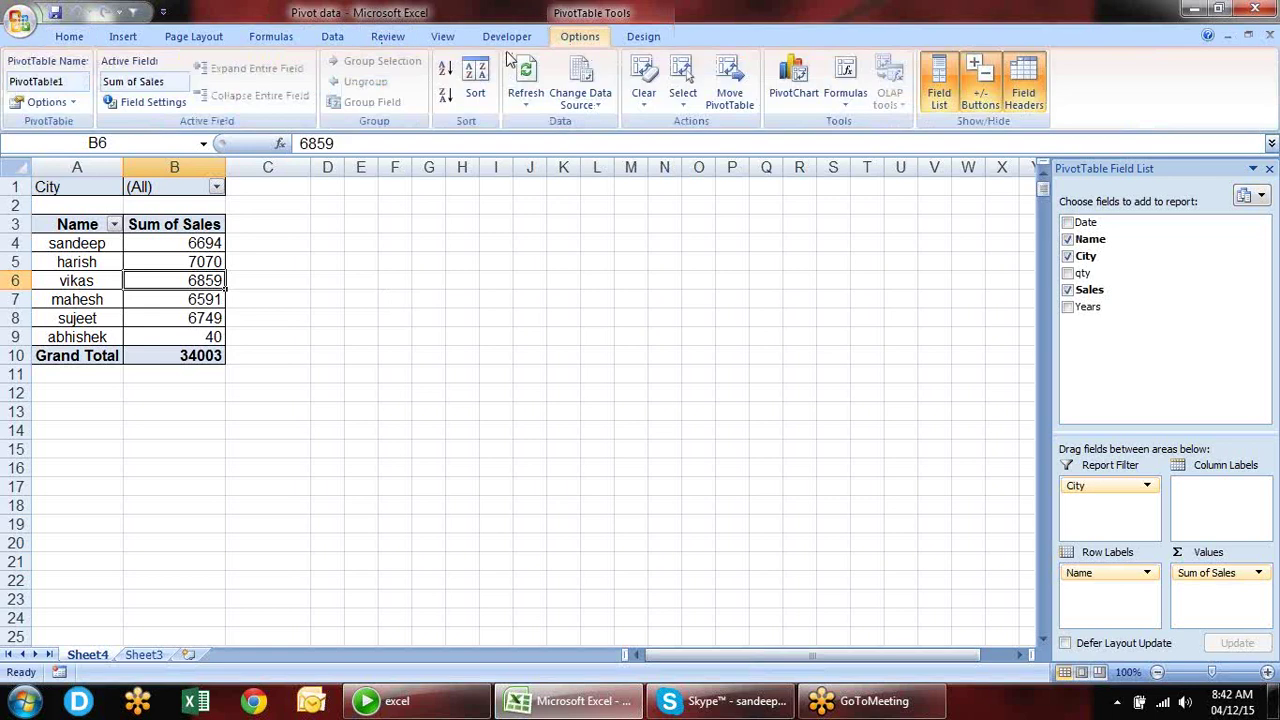
left_click(74, 103)
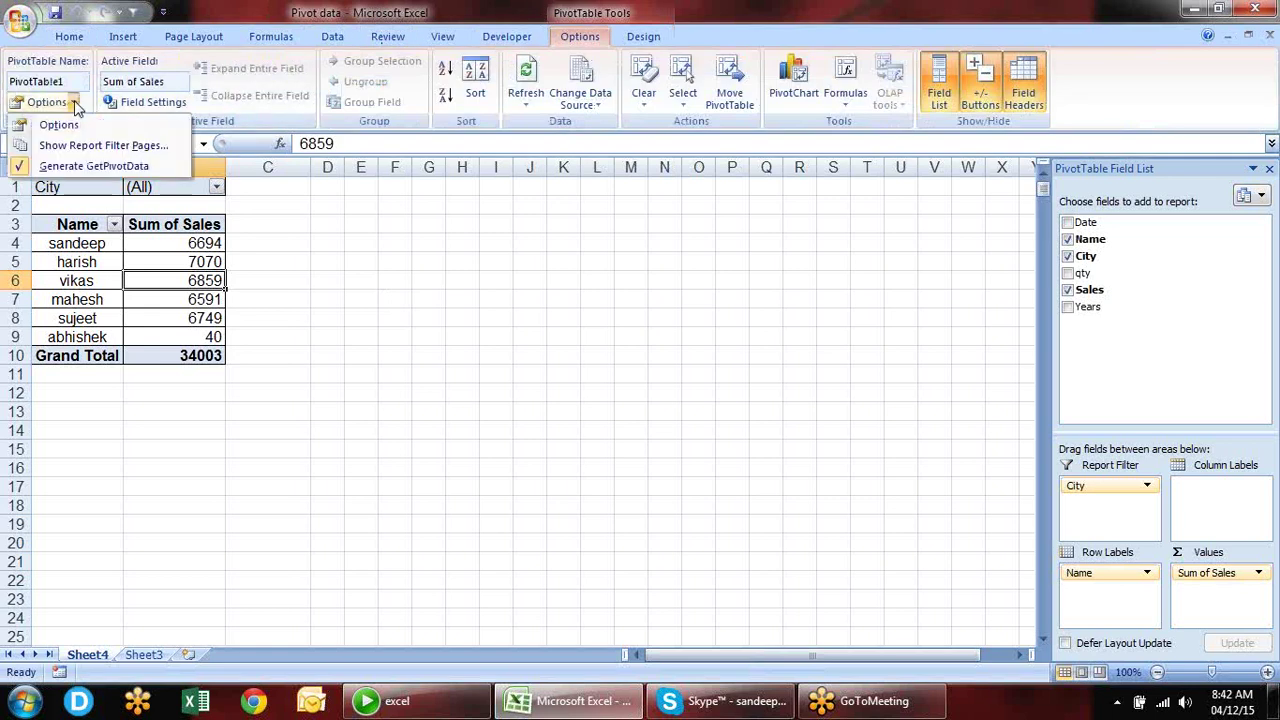
left_click(84, 148)
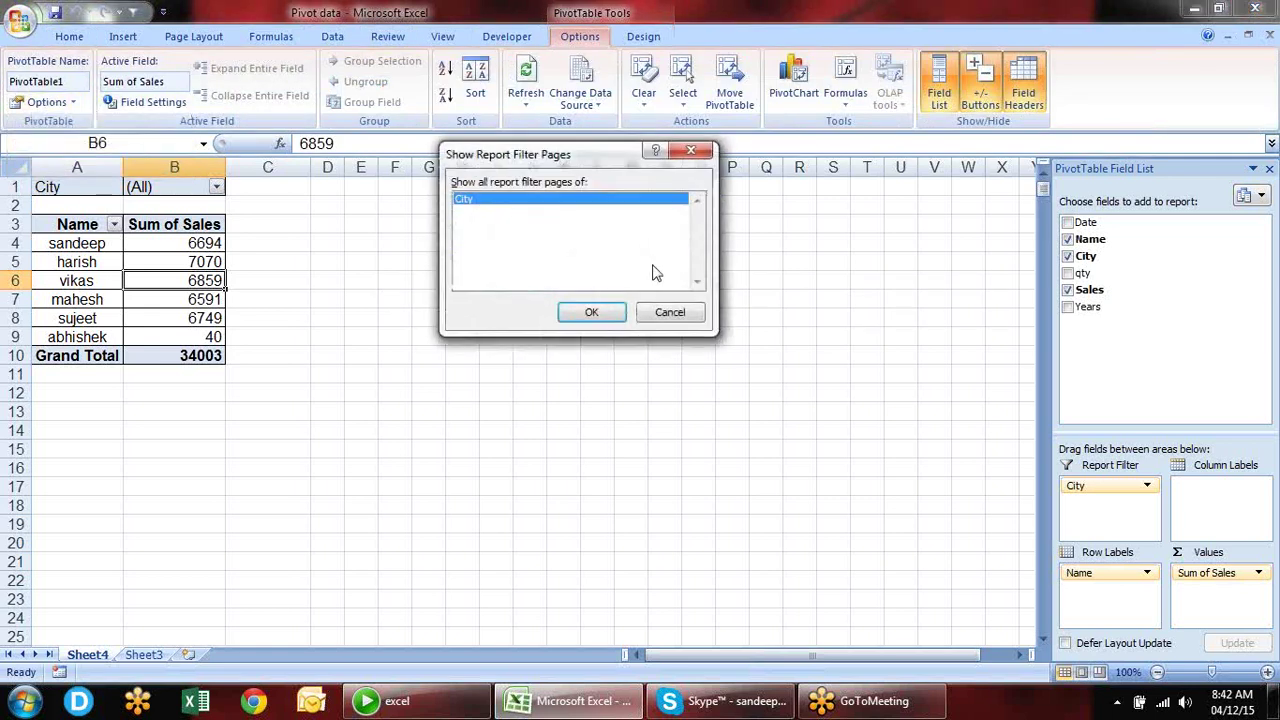
left_click(604, 314)
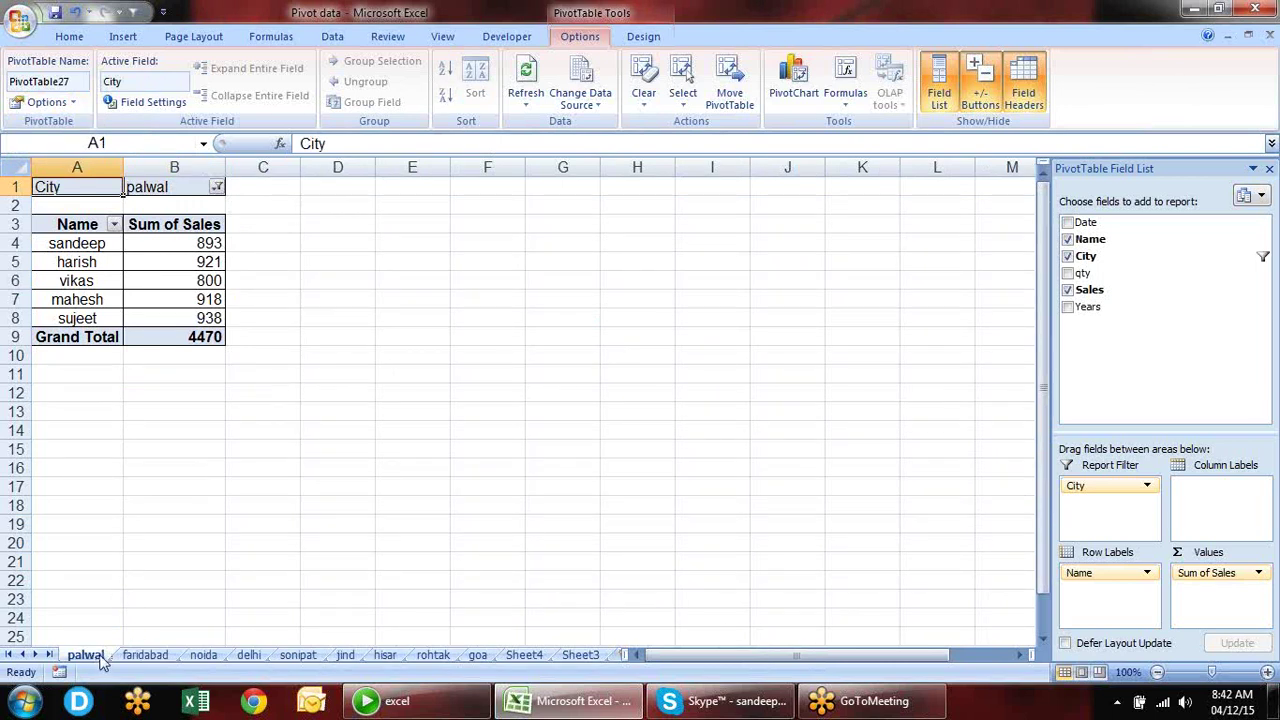
- Group the sheets from palwal to goa and convert columns A:B to static values with Paste Special Values
left_click(483, 662, "shift")
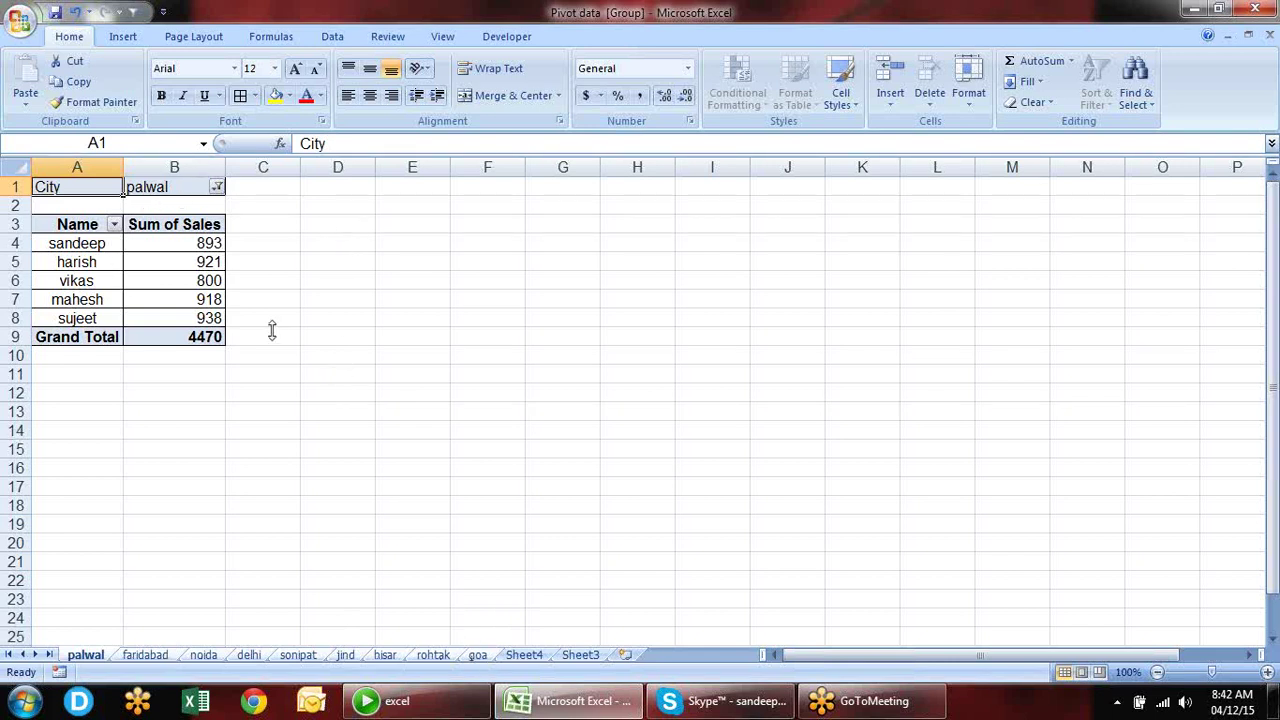
left_click_drag(64, 163, 177, 166)
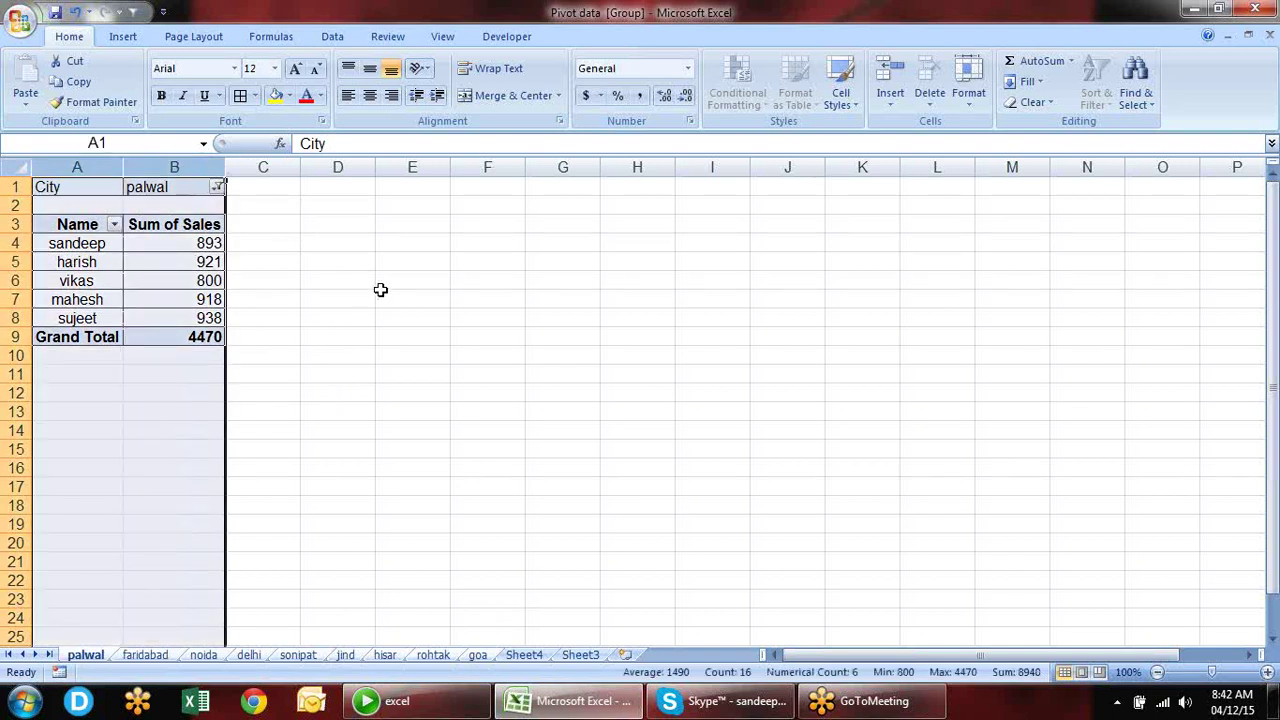
key("ctrl+c")
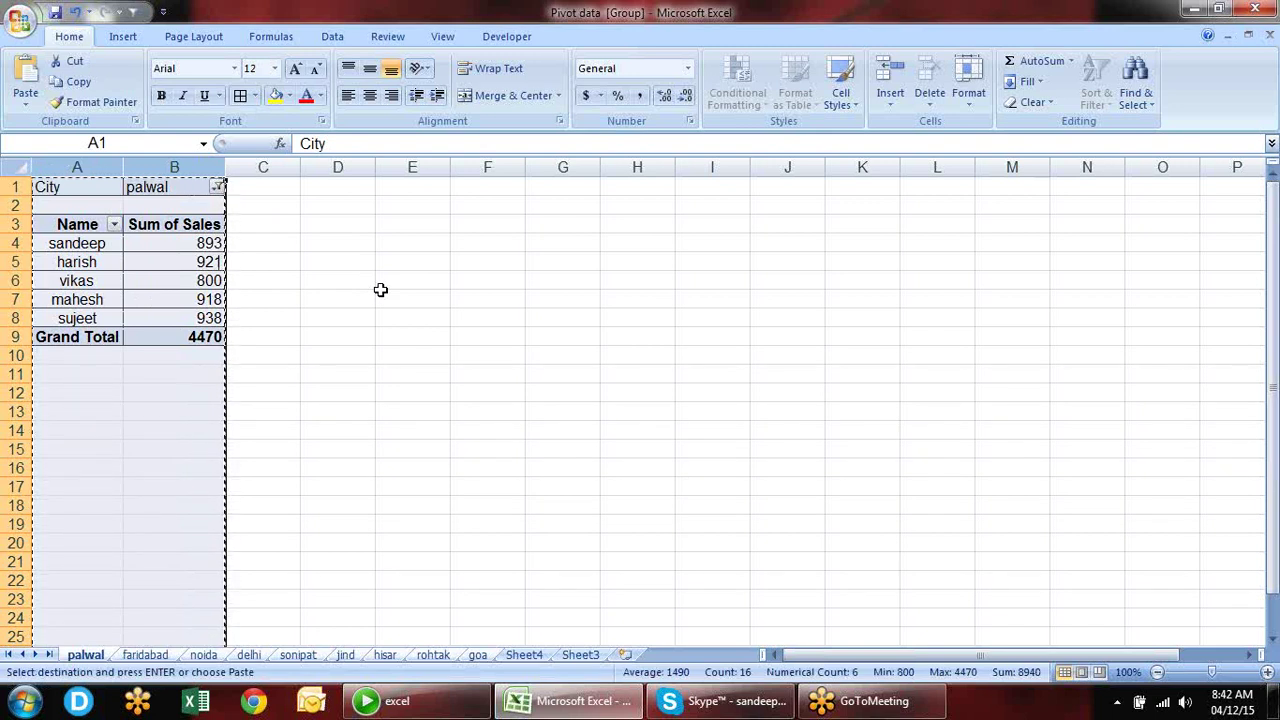
key("ctrl+alt+v")
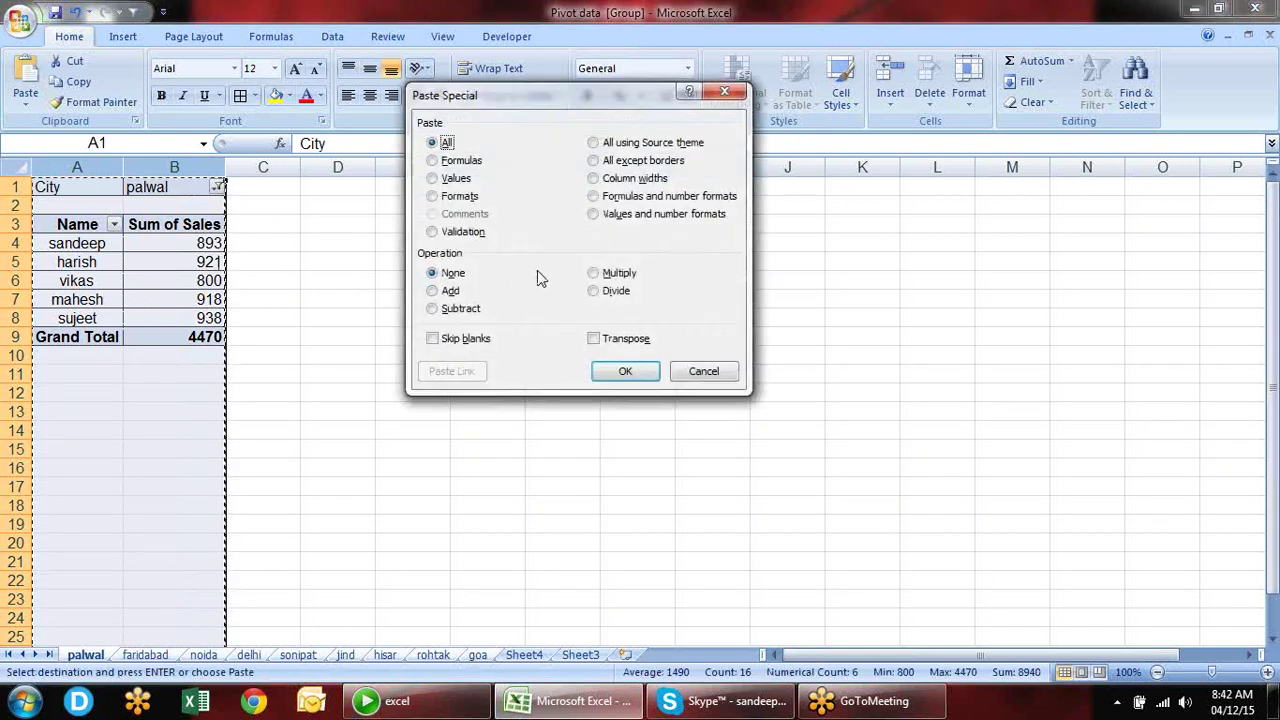
left_click(466, 180)
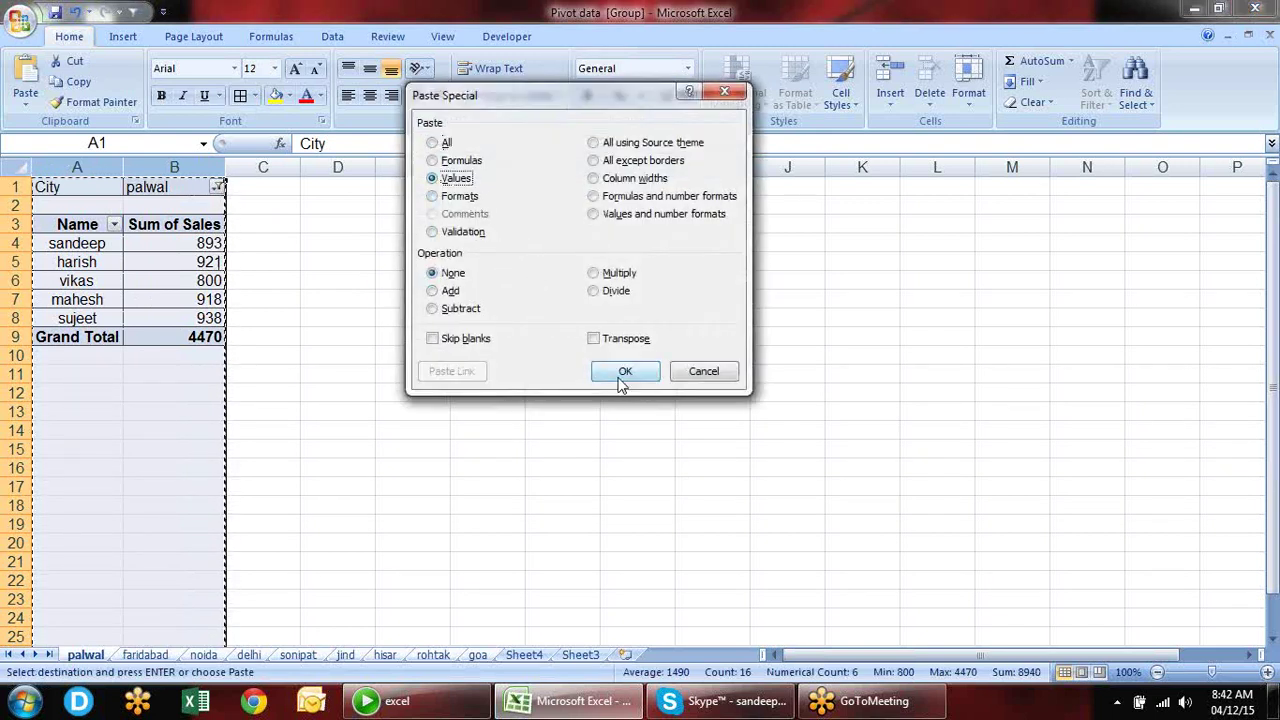
left_click(625, 371)
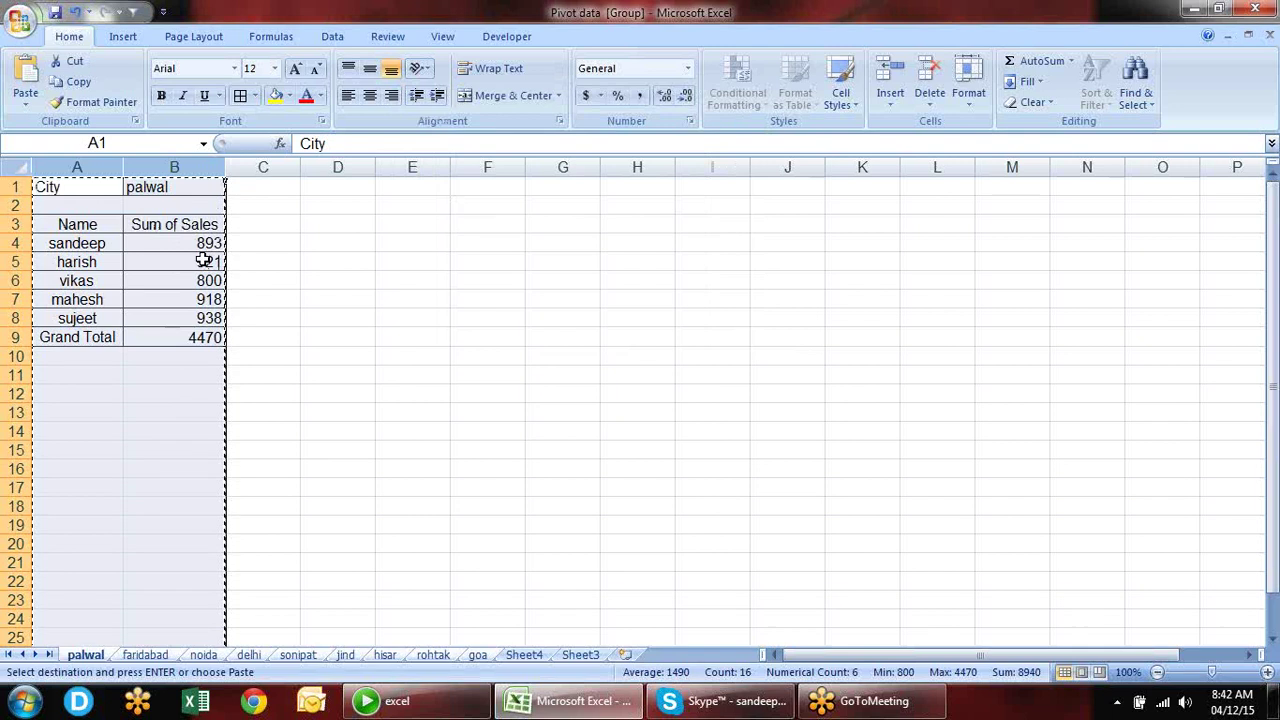
key("Escape")
- Delete rows 1 and 2, holding the City filter line and the blank row, from the grouped city sheets
left_click(190, 230)
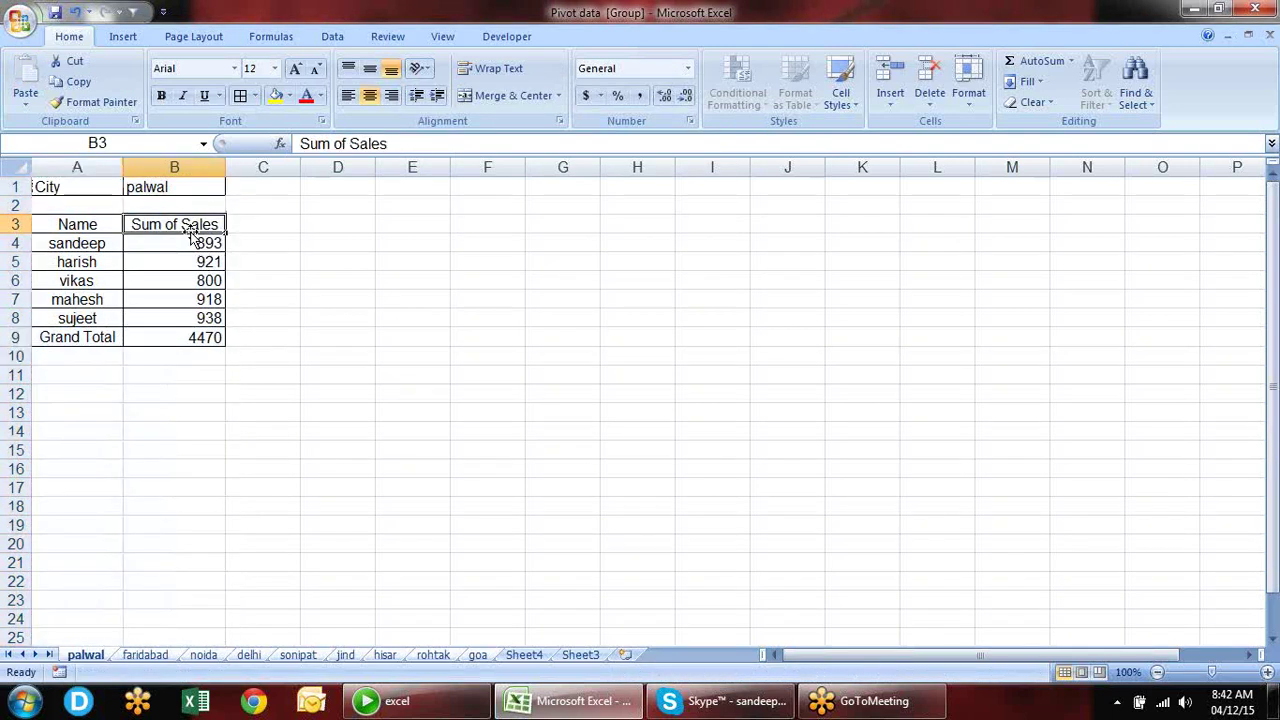
left_click(161, 187)
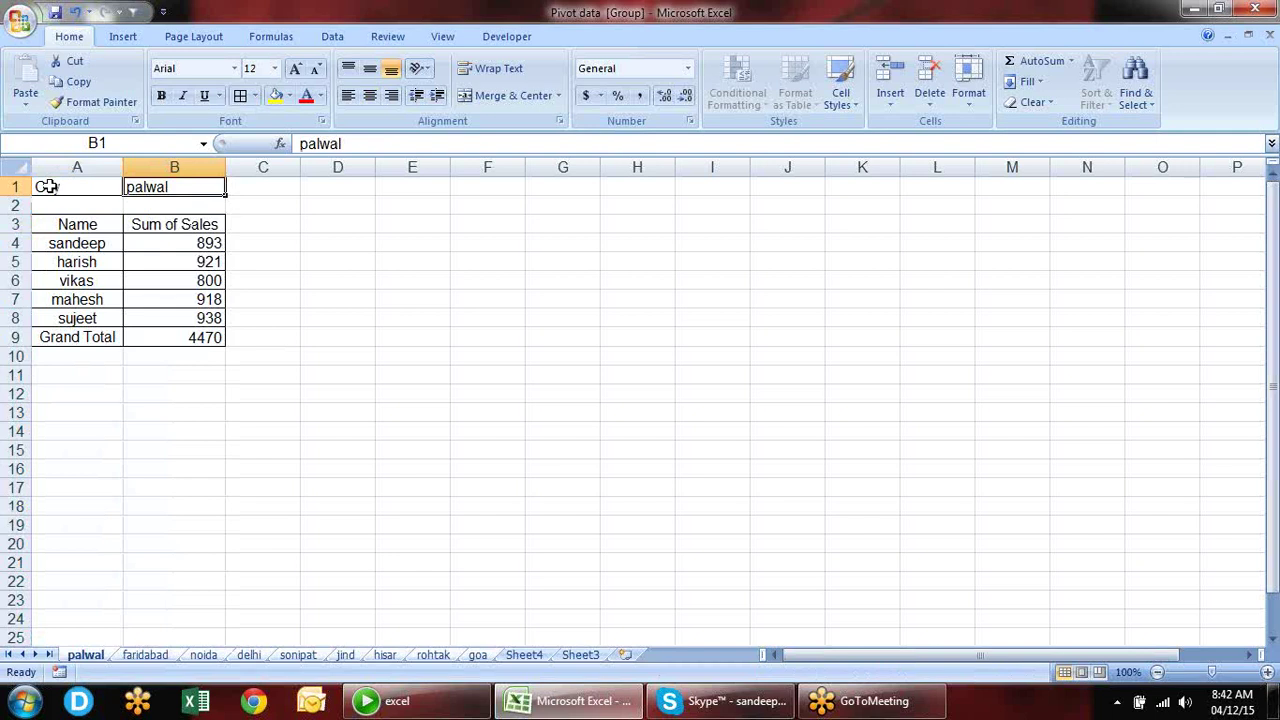
left_click_drag(14, 186, 15, 206)
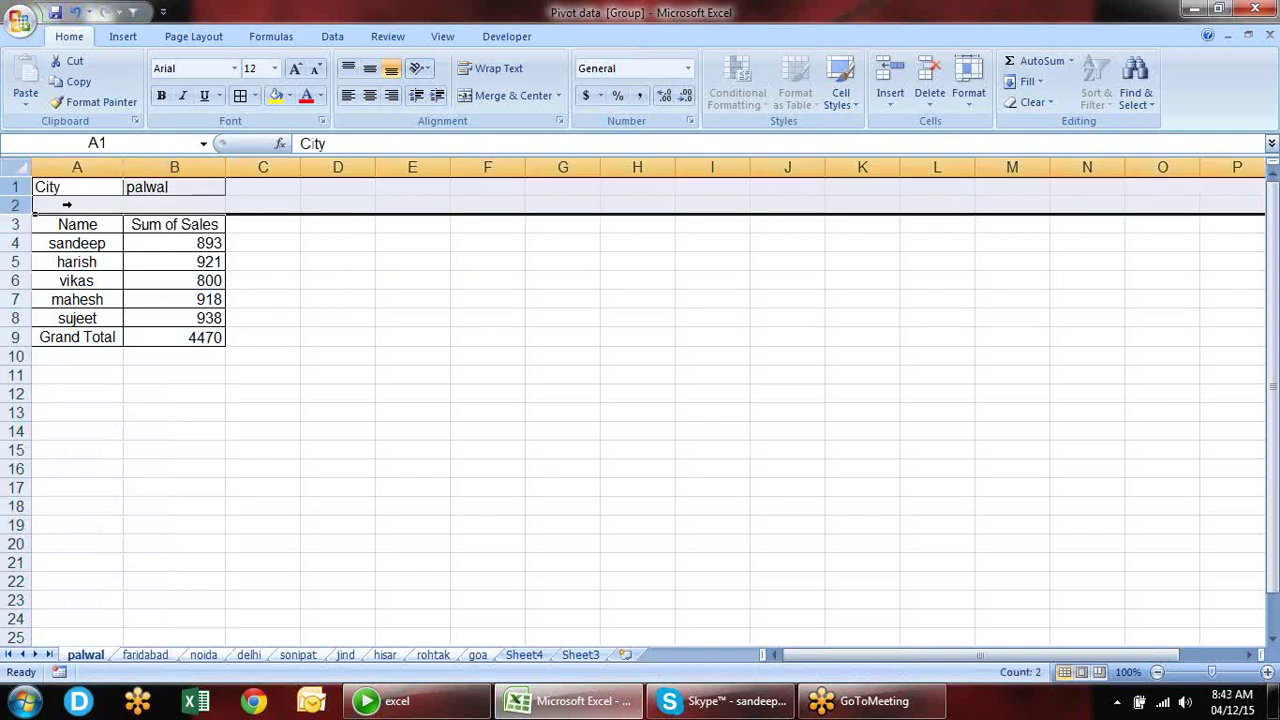
right_click(18, 194)
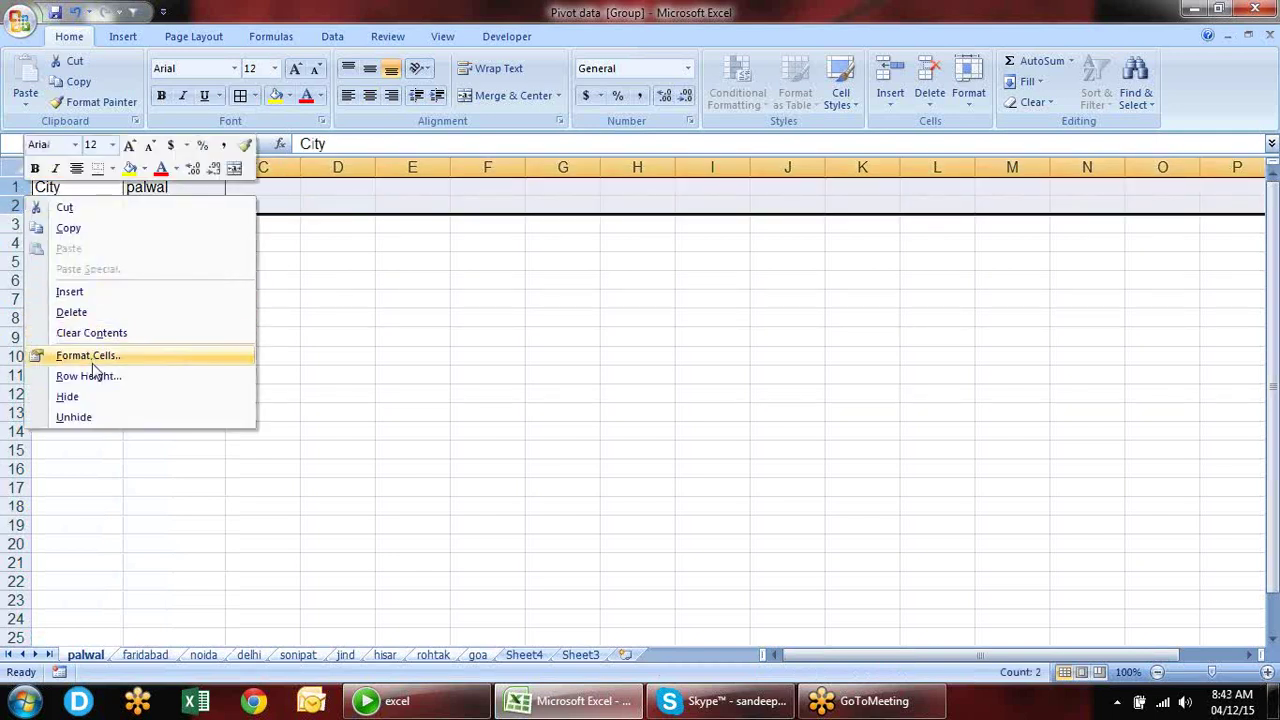
left_click(100, 311)
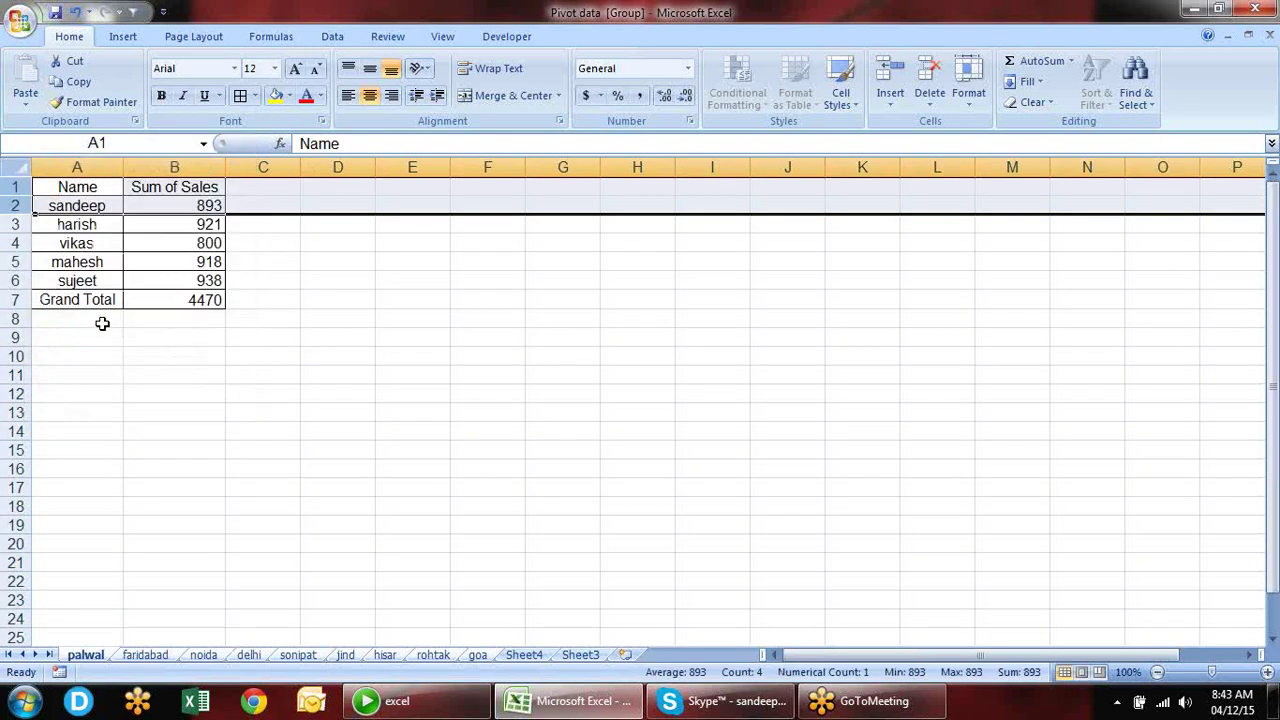
- Rename the Sum of Sales header in cell B1 to Sales on the grouped sheets
left_click(166, 295)
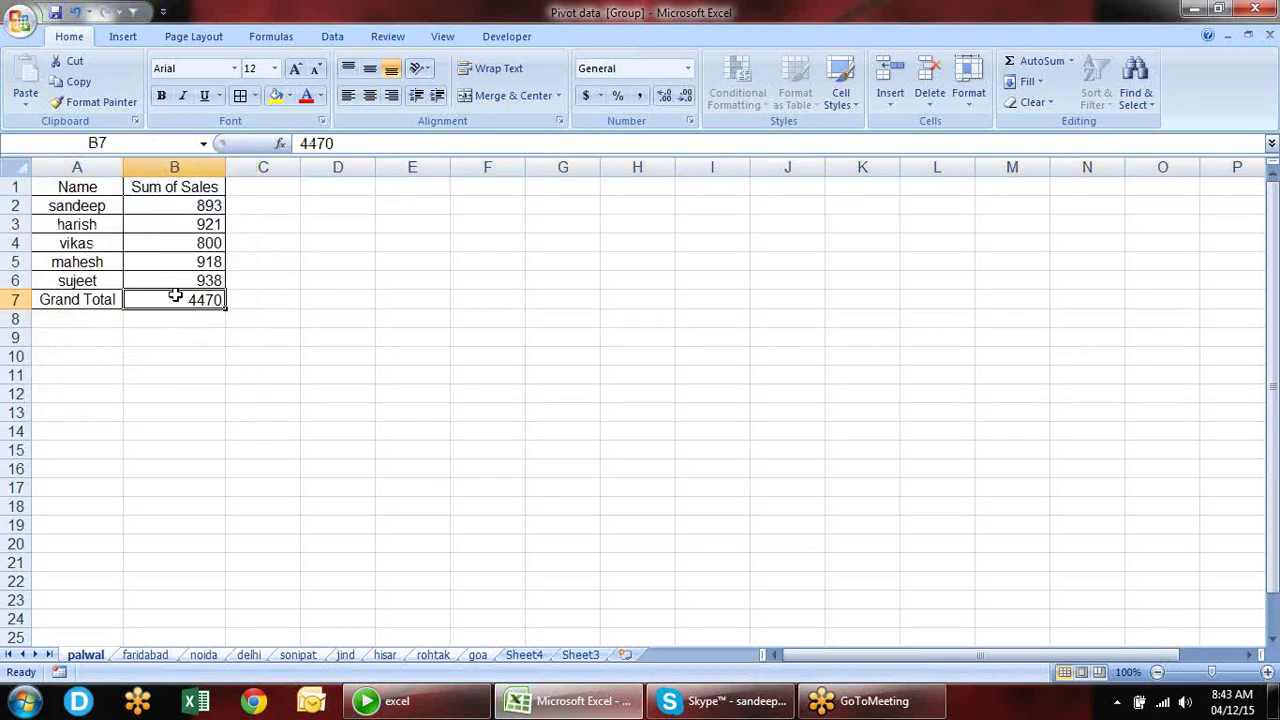
left_click(195, 193)
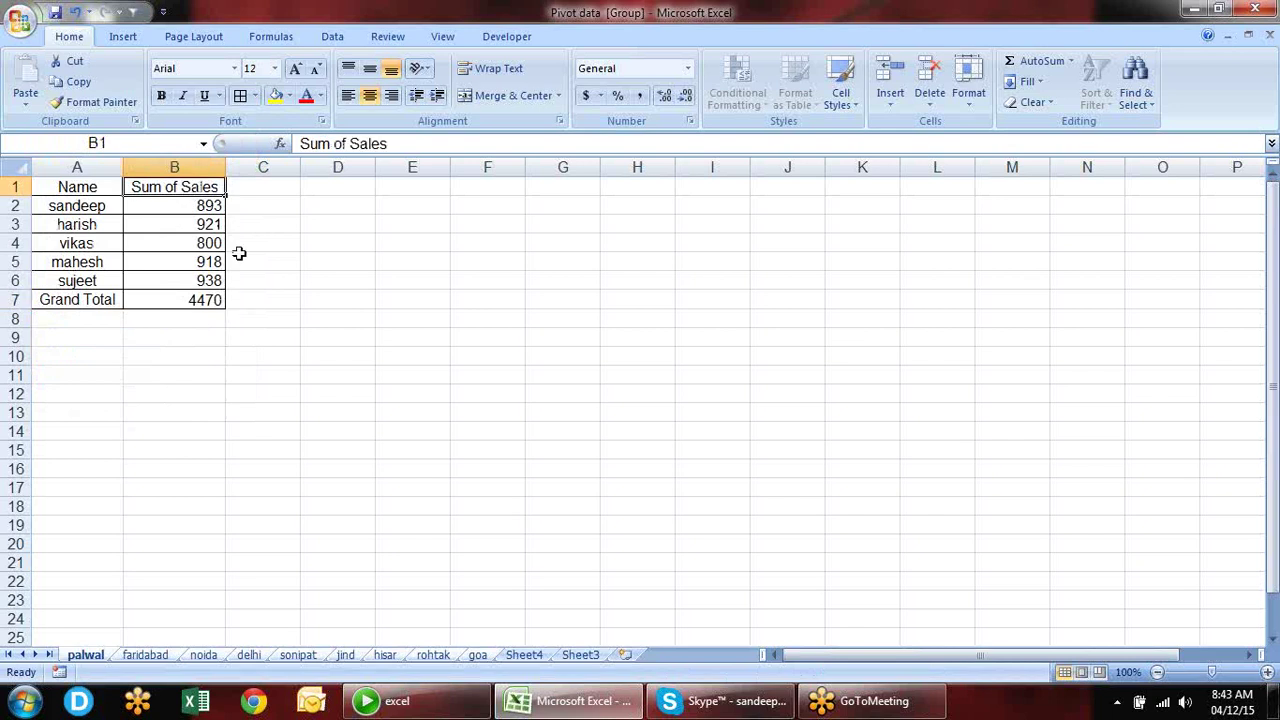
type("SAl")
key("BackSpace")
key("BackSpace")
type("ales")
key("Return")
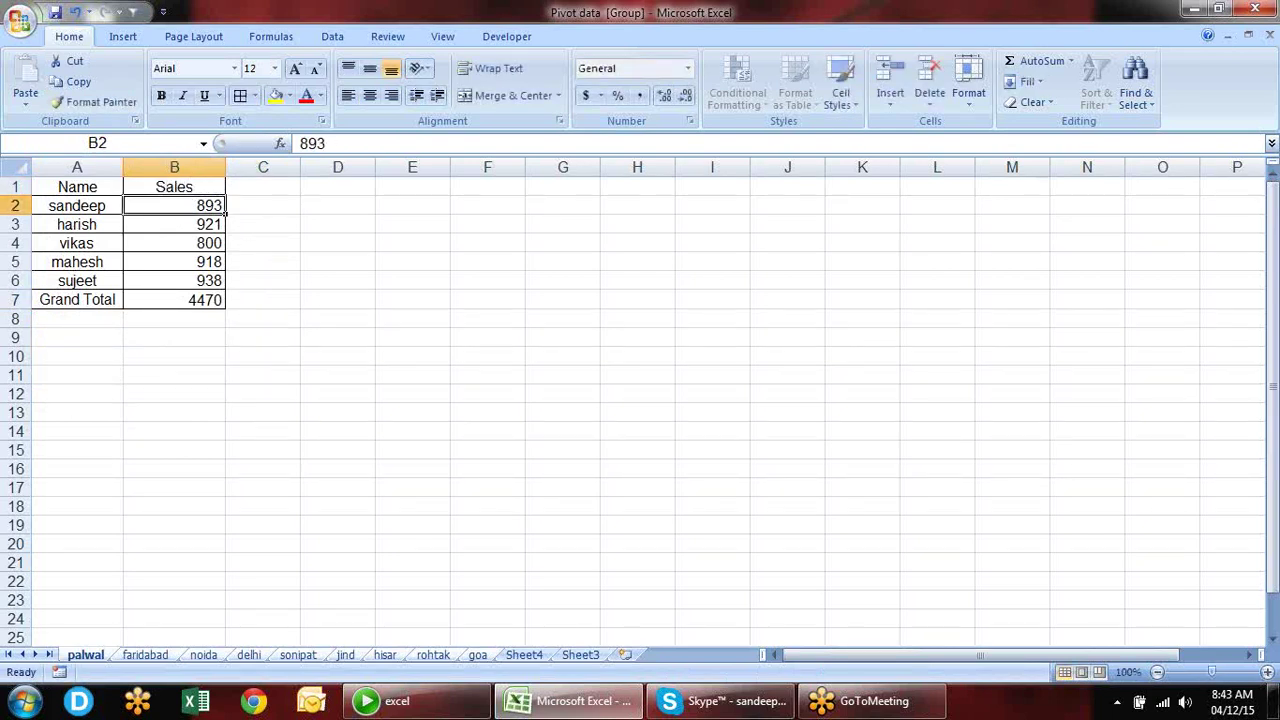
- Insert a blank row above the Name and Sales headers on the grouped sheets and select A1:B1
right_click(14, 187)
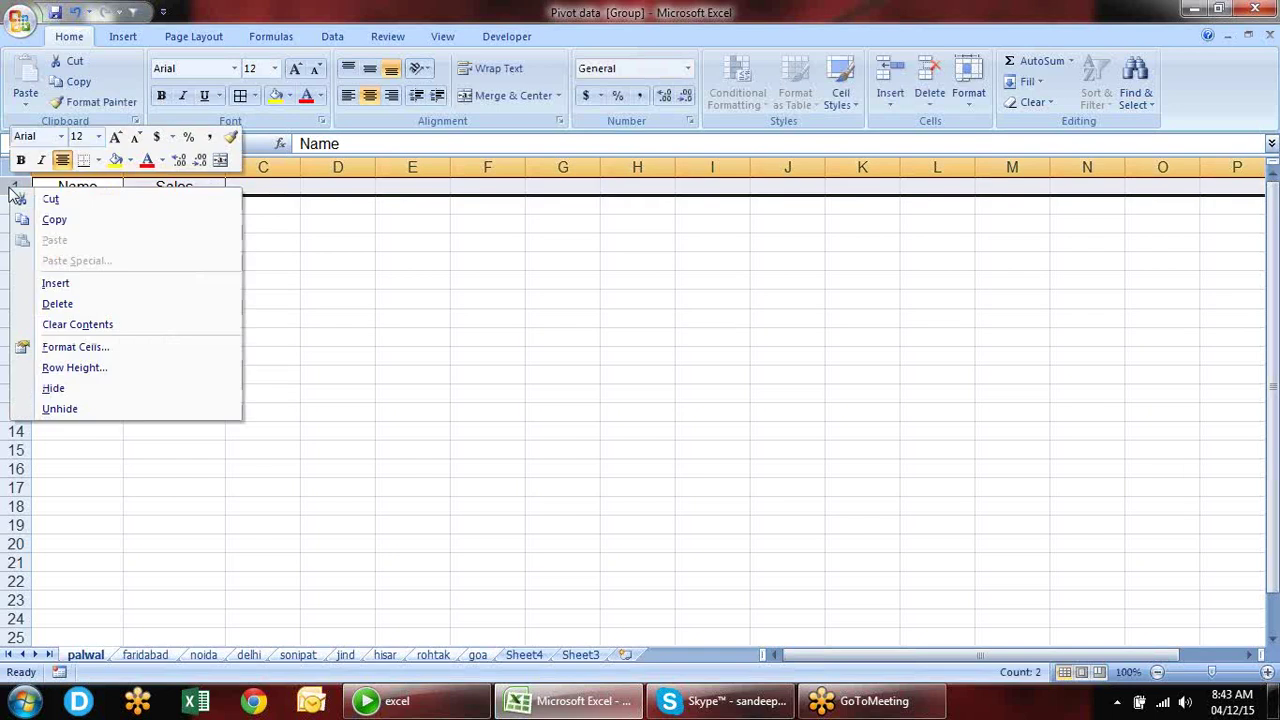
left_click(62, 285)
left_click_drag(106, 186, 181, 183)
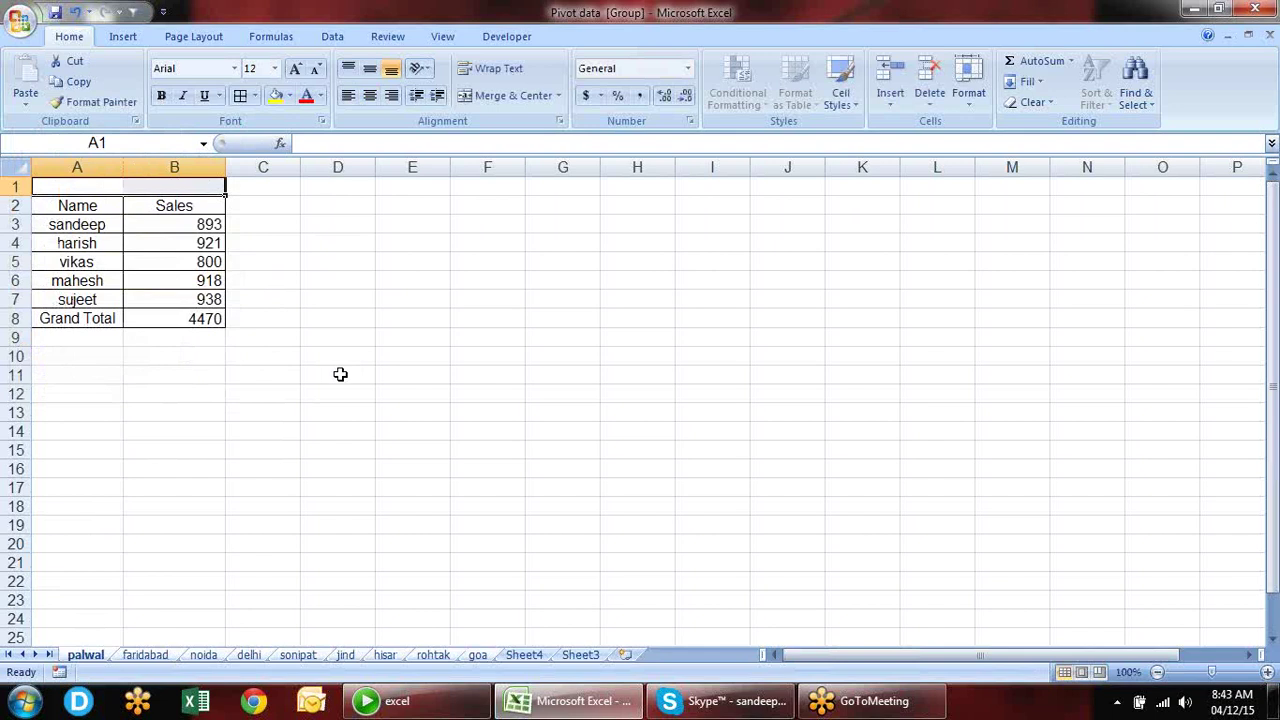
- Enter the title Employee Sales Report in A1 on the grouped city sheets and give A1:B1 a yellow fill and bold text
type("Employee Sa")
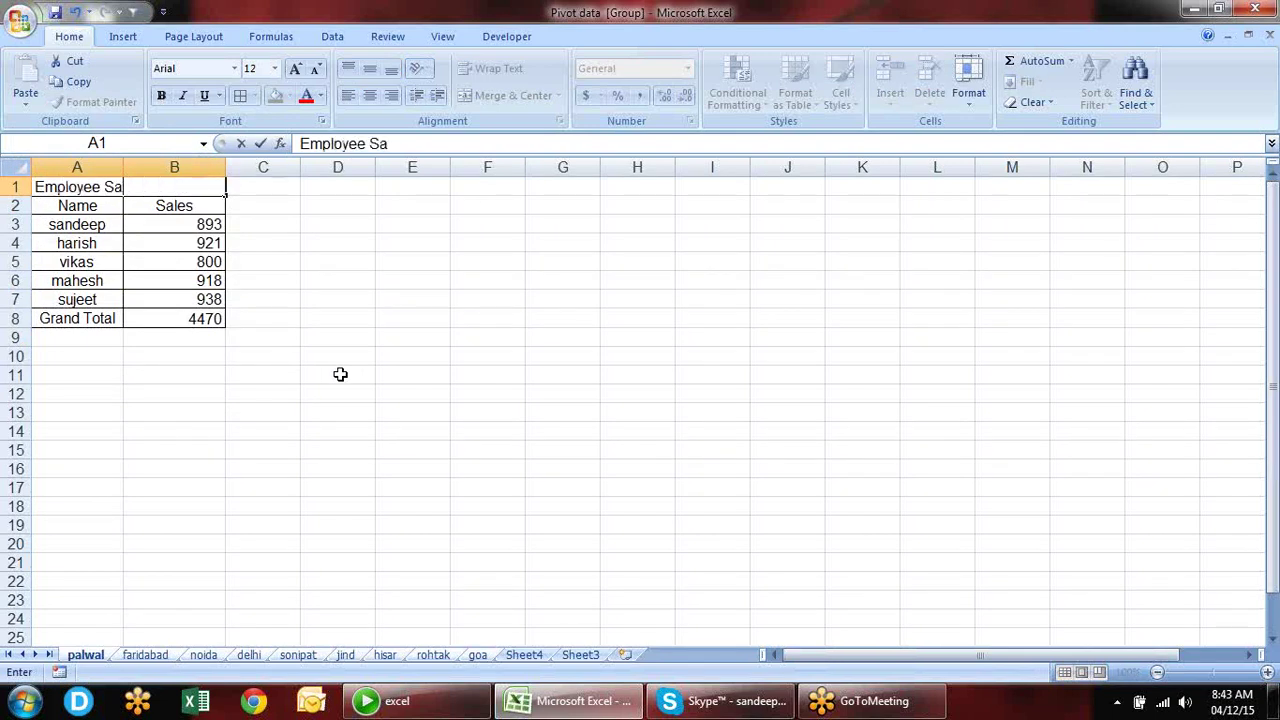
type("les Report")
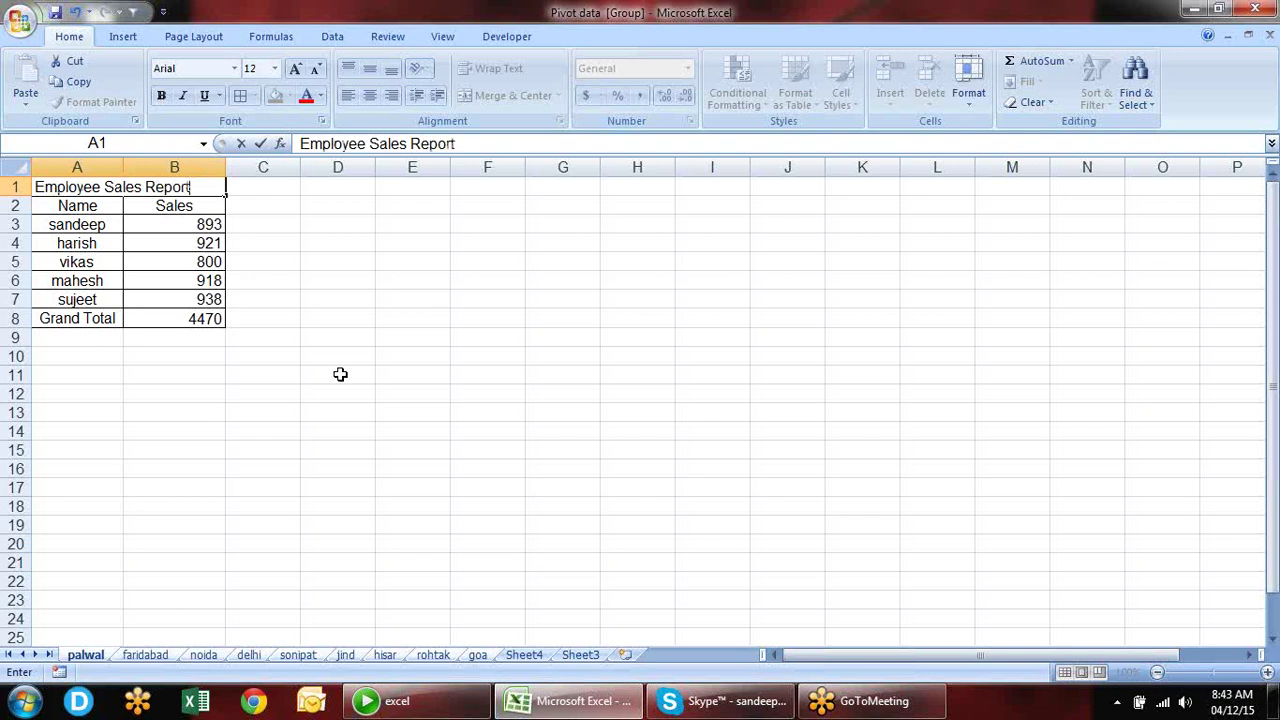
key("Return")
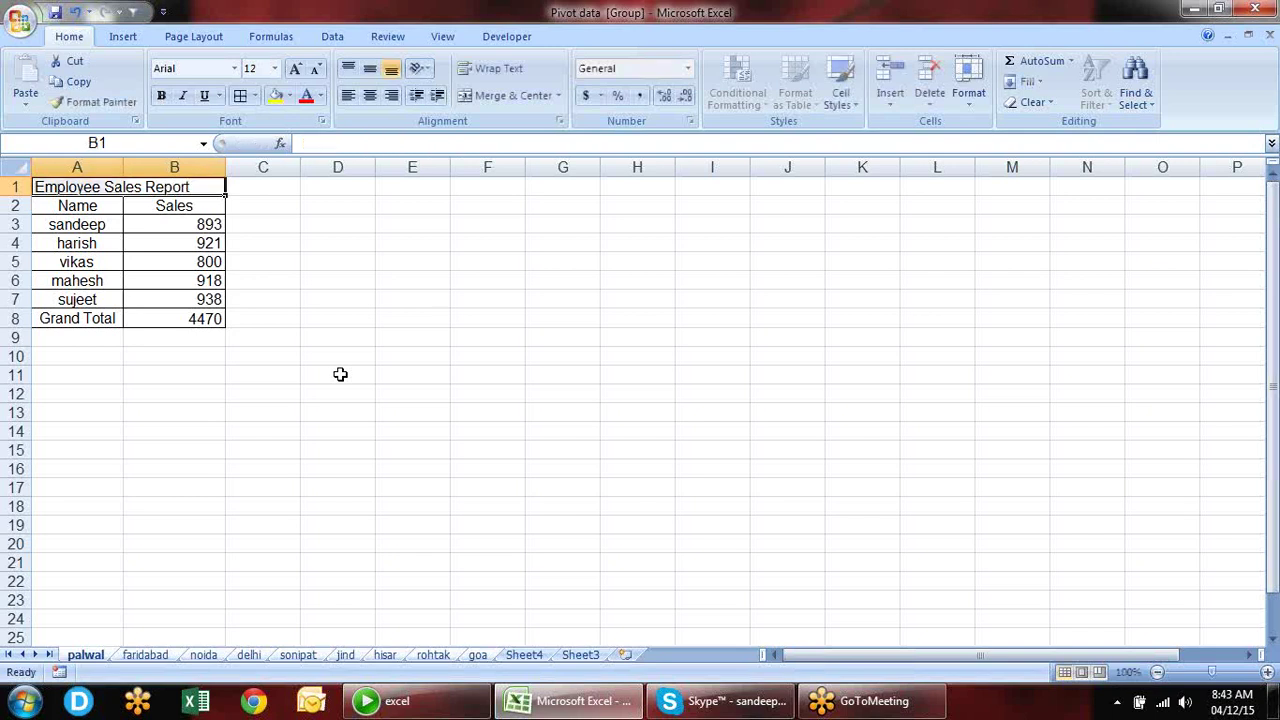
left_click(275, 95)
left_click(160, 97)
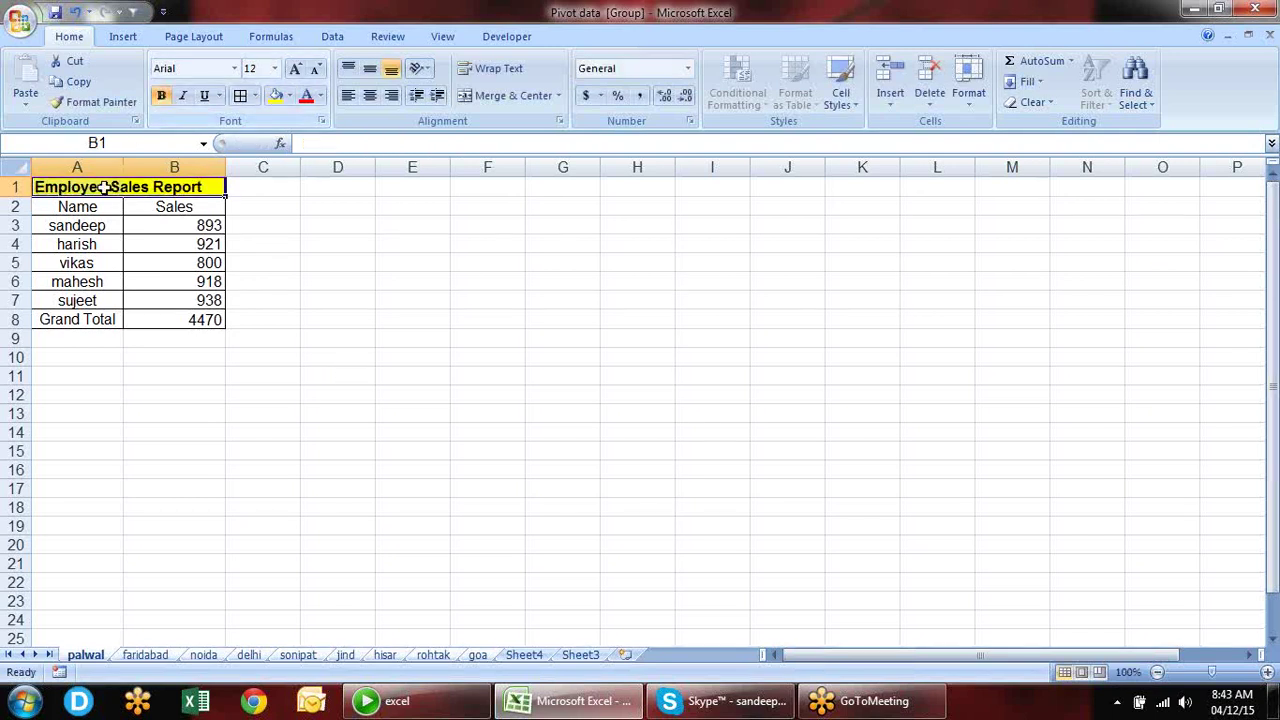
- Bold the Name and Sales headers in row 2 of the grouped sheets
left_click_drag(94, 209, 170, 213)
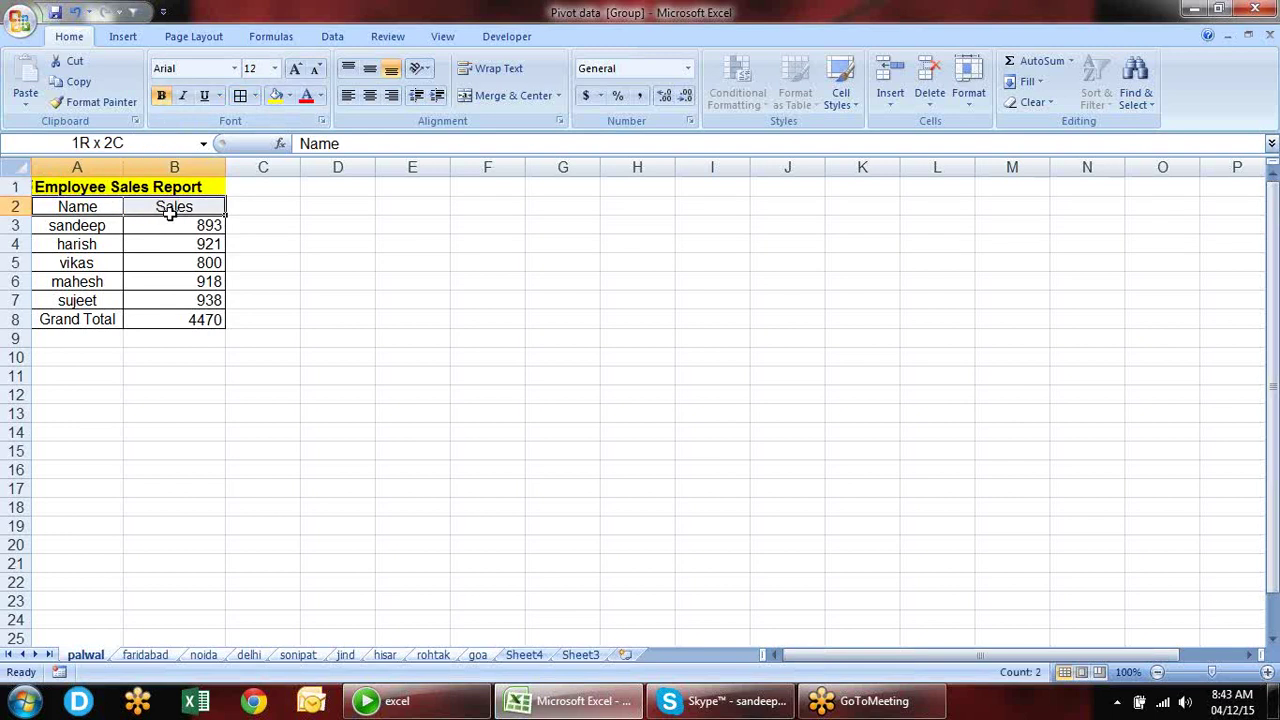
left_click(161, 95)
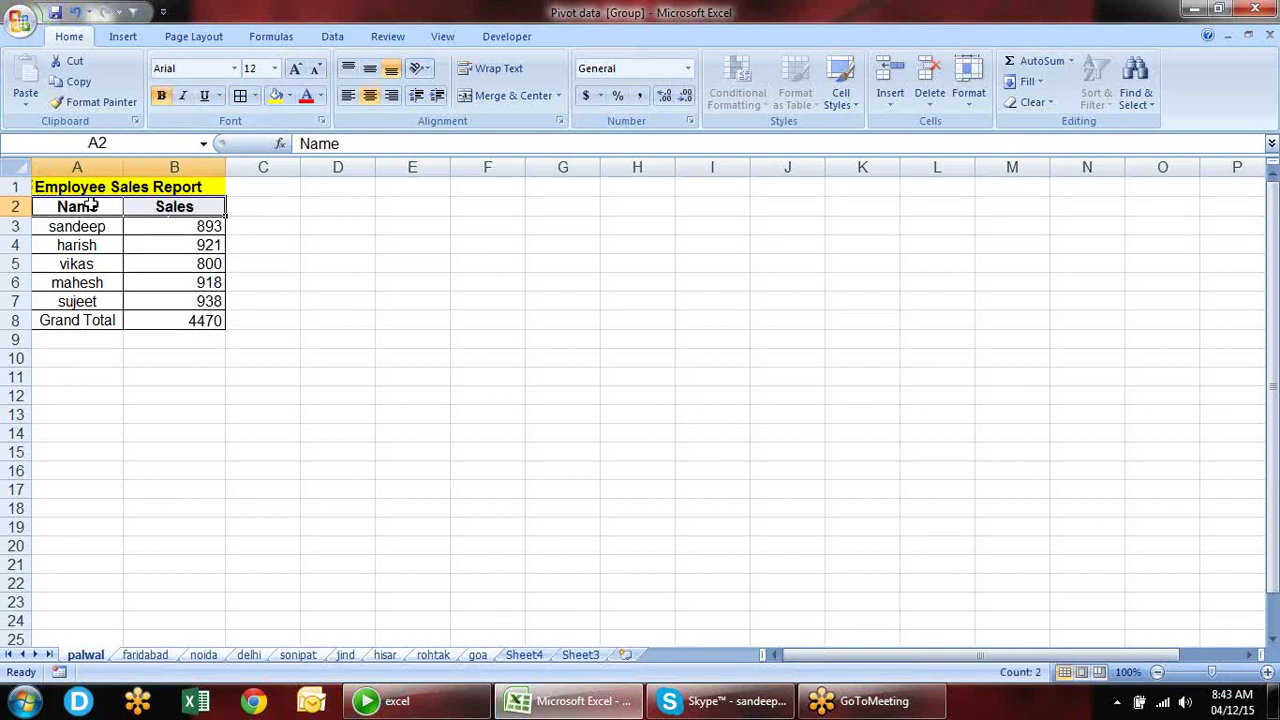
left_click(175, 187)
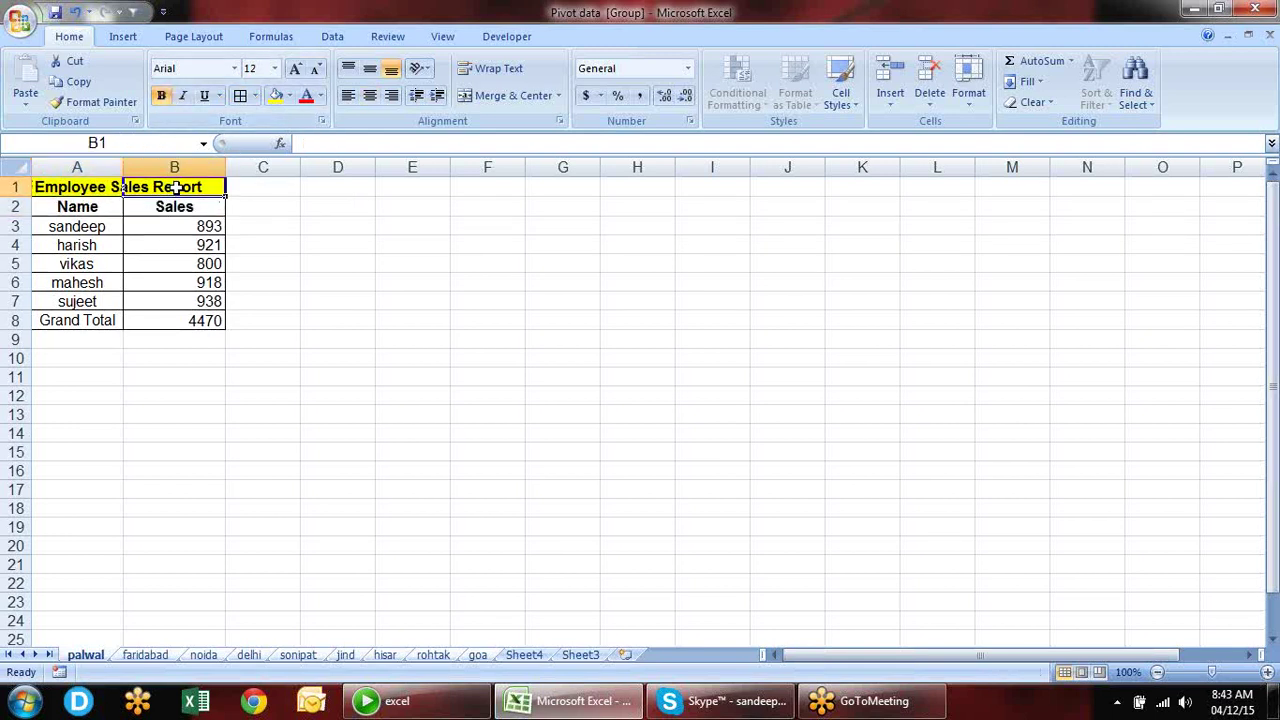
key("Left")
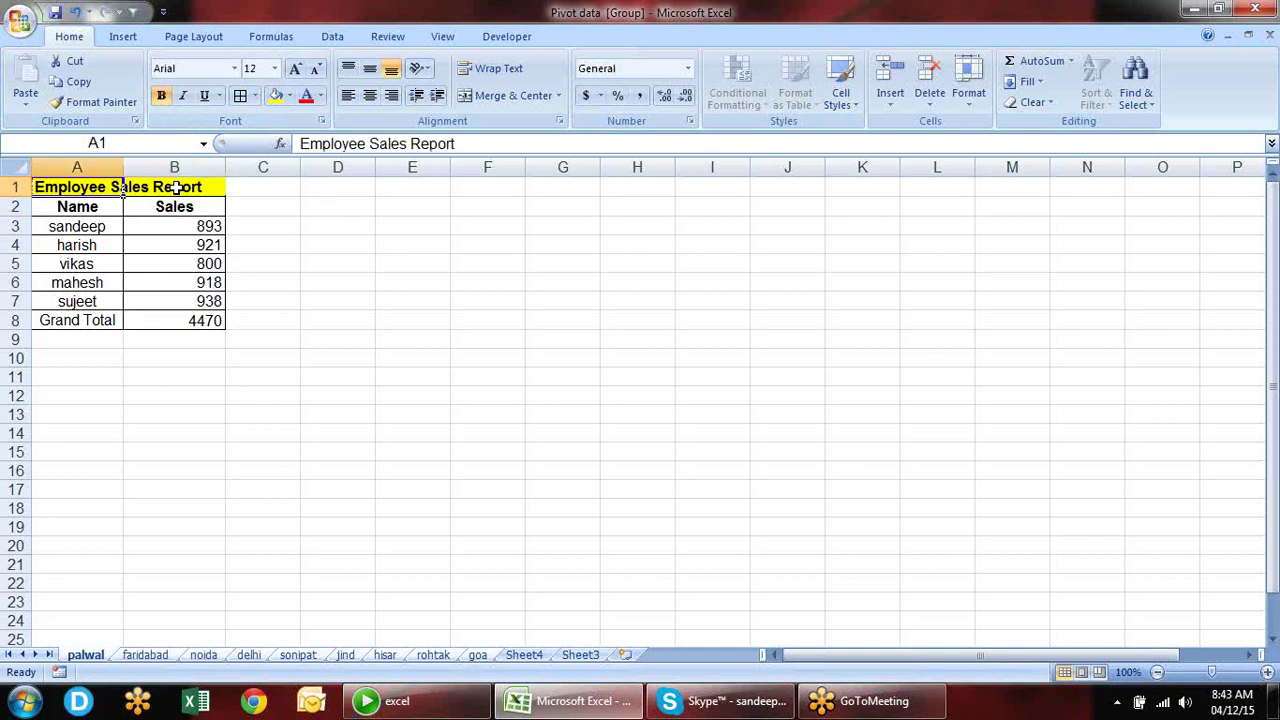
key("Right")
key("Right")
key("Right")
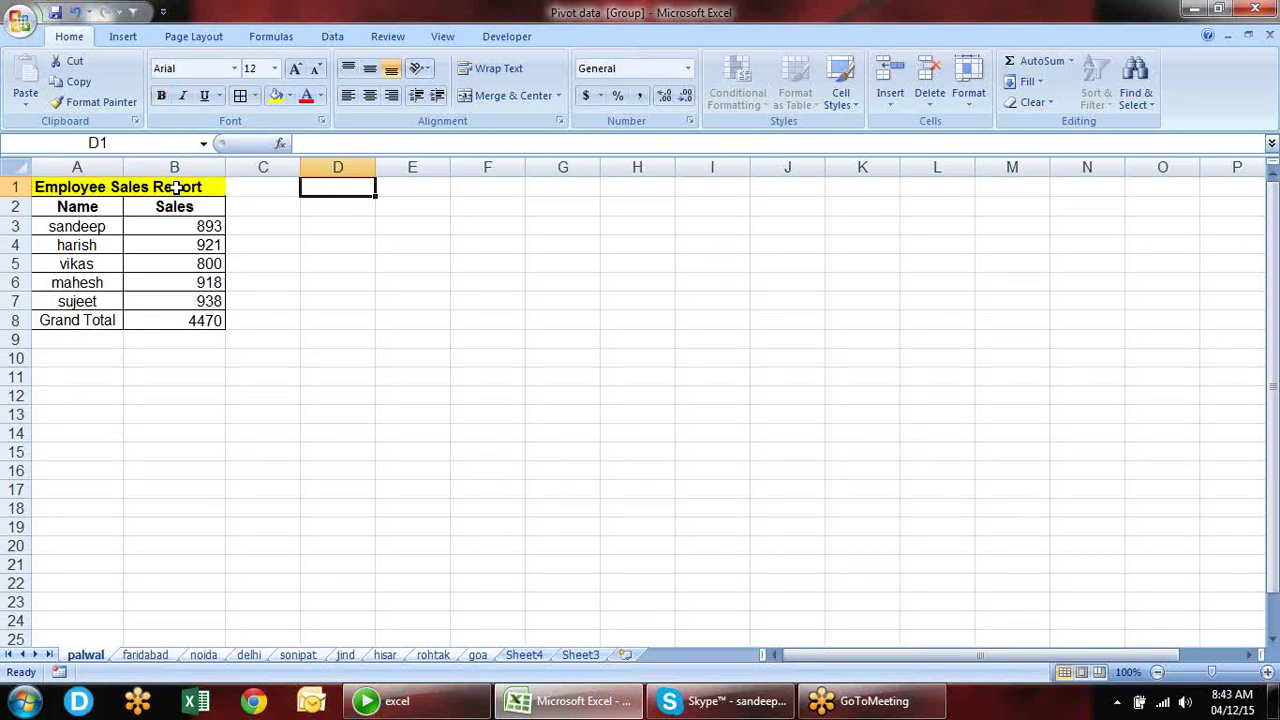
- Left-align column A on the grouped city sheets
left_click(98, 167)
left_click(348, 95)
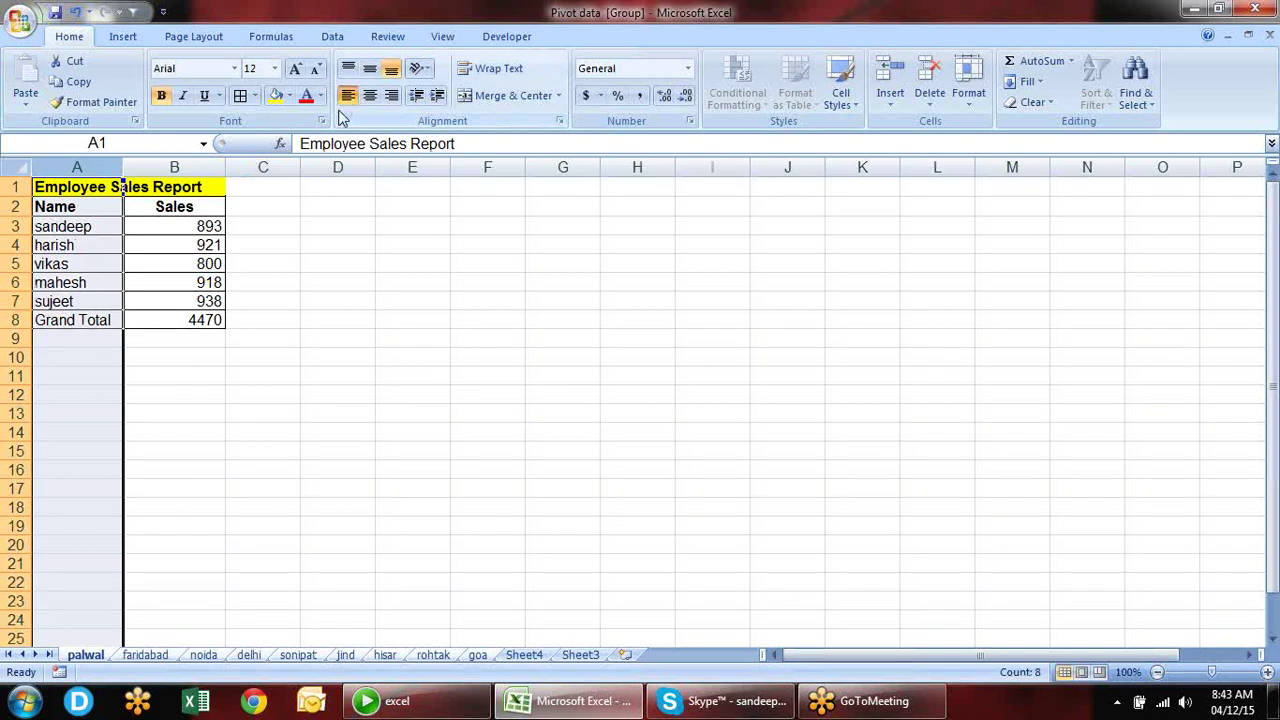
left_click(168, 186)
left_click_drag(86, 186, 137, 186)
left_click(389, 336)
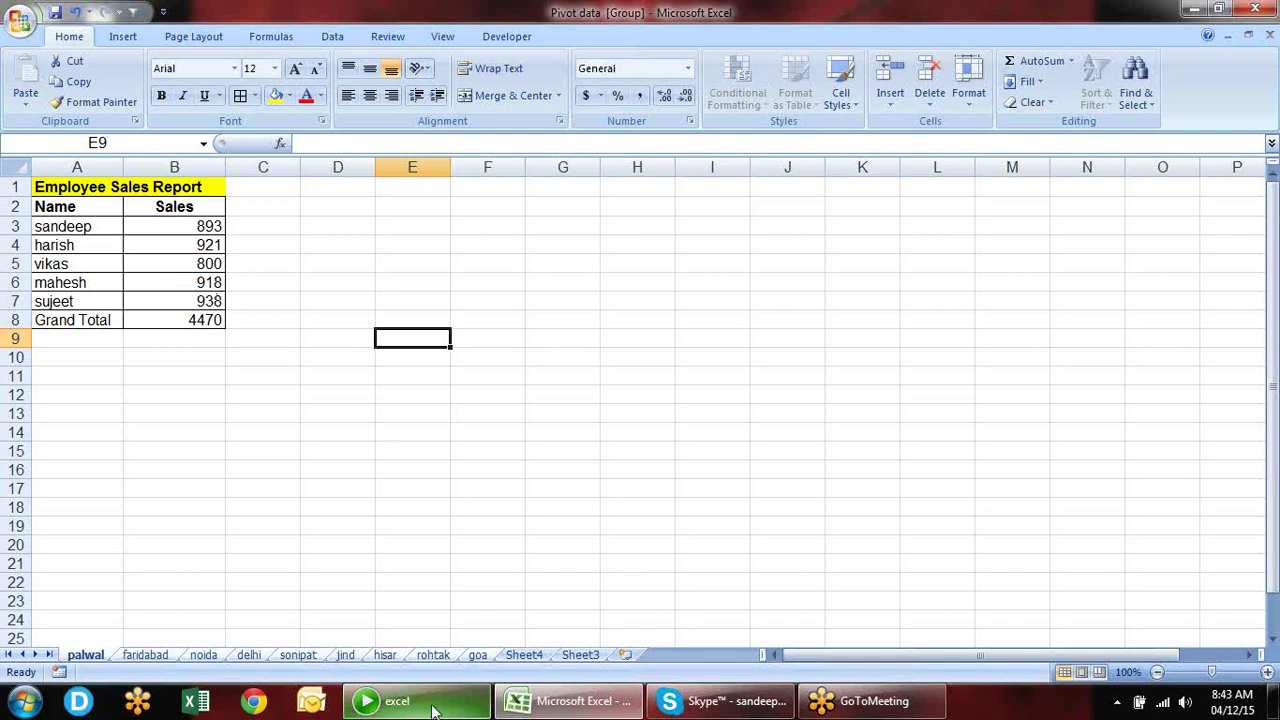
- Ungroup the sheets by switching to Sheet4 and review the formatted report on each city sheet from palwal to goa
left_click(533, 658)
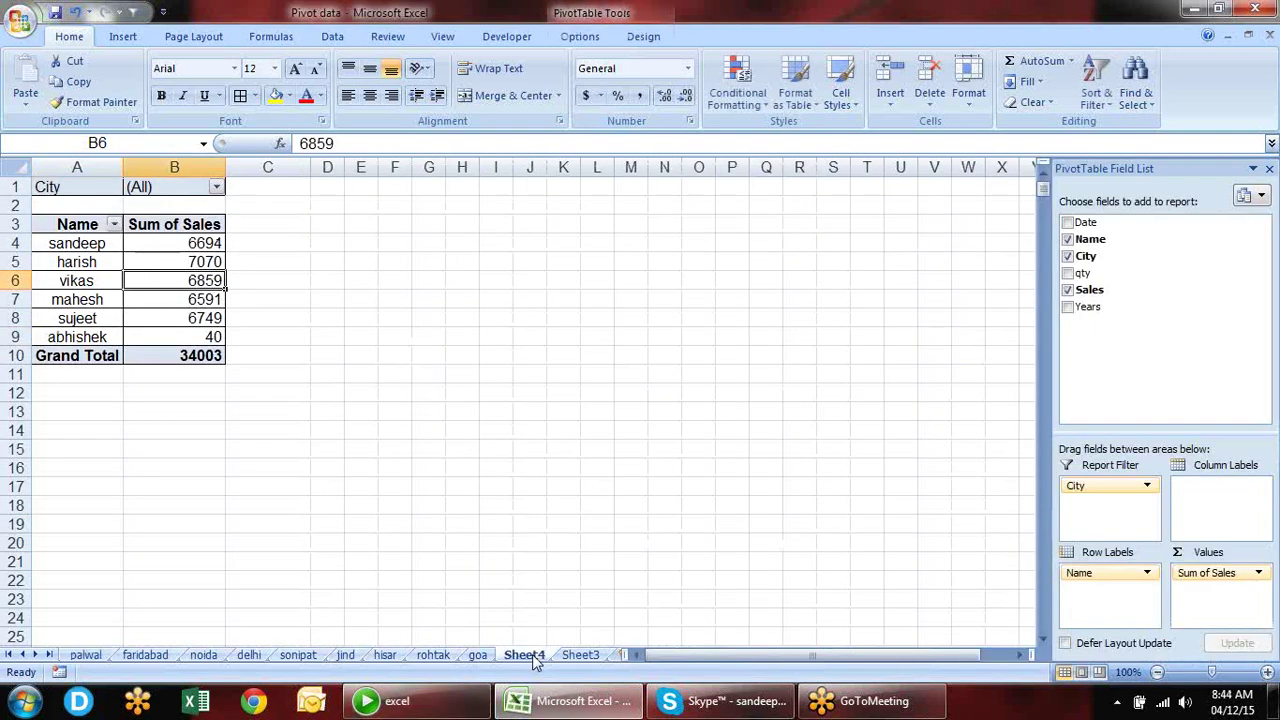
left_click(85, 654)
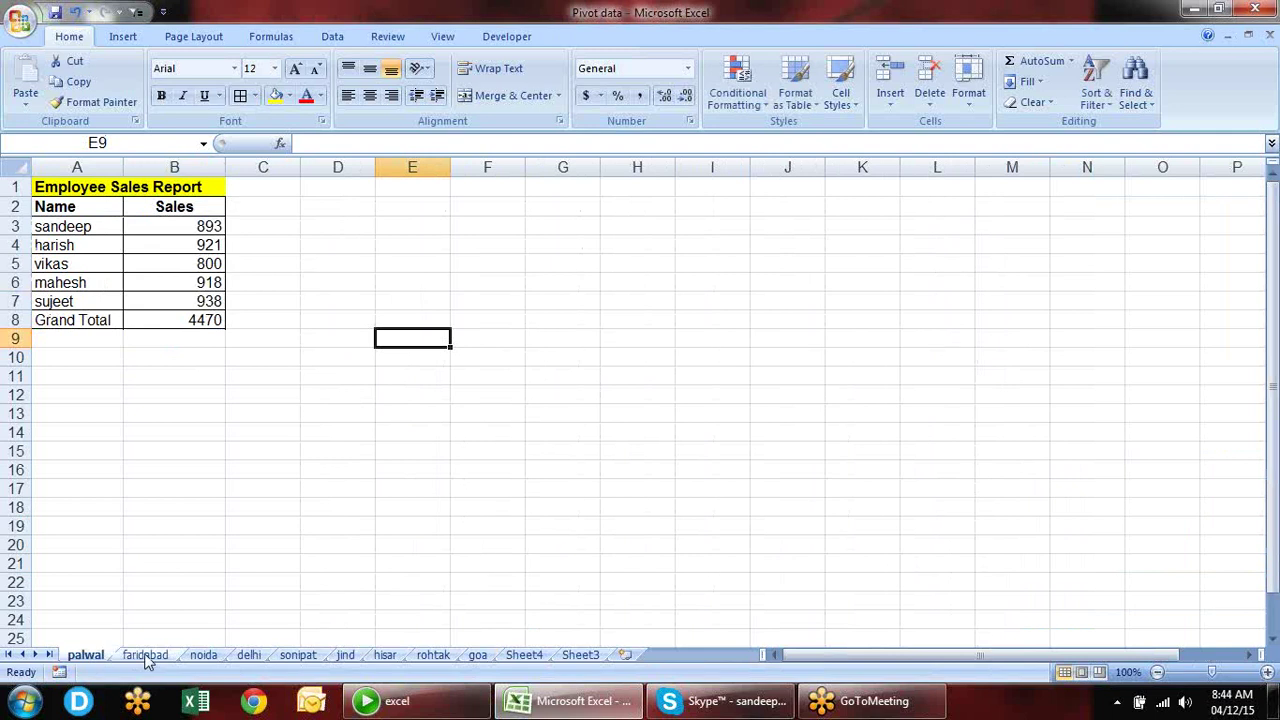
left_click(153, 658)
left_click(207, 656)
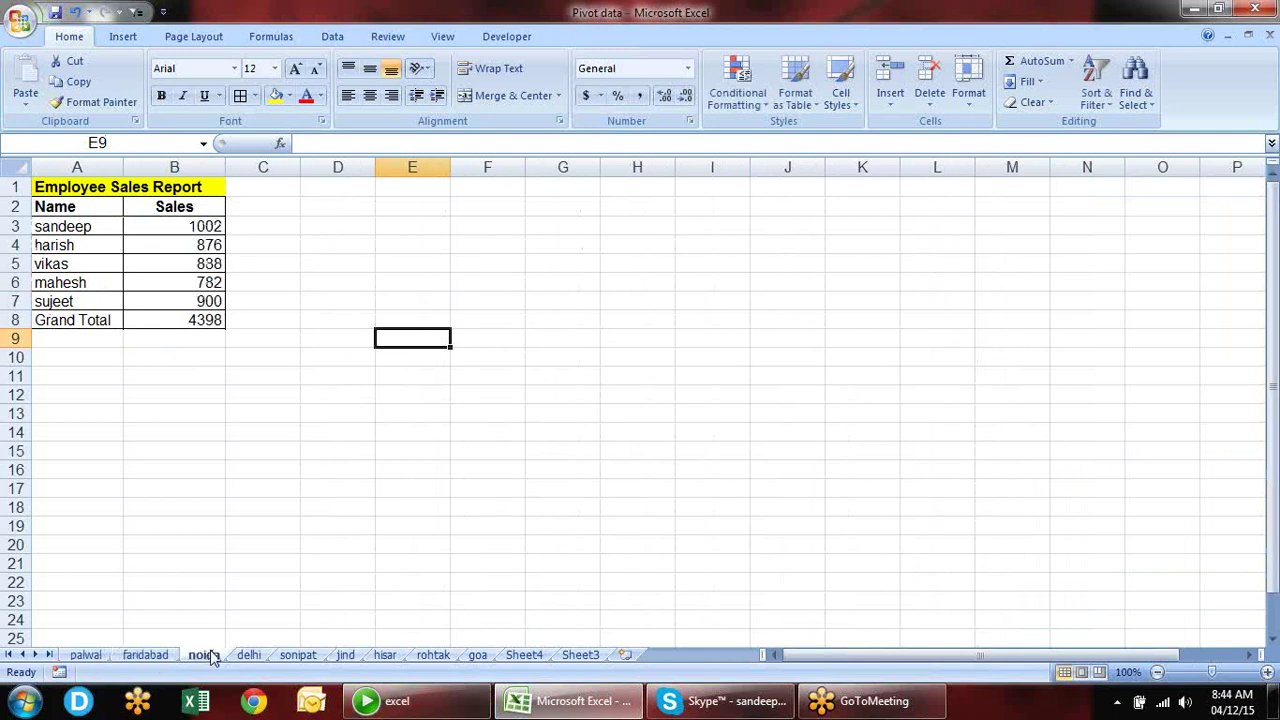
left_click(250, 655)
left_click(298, 656)
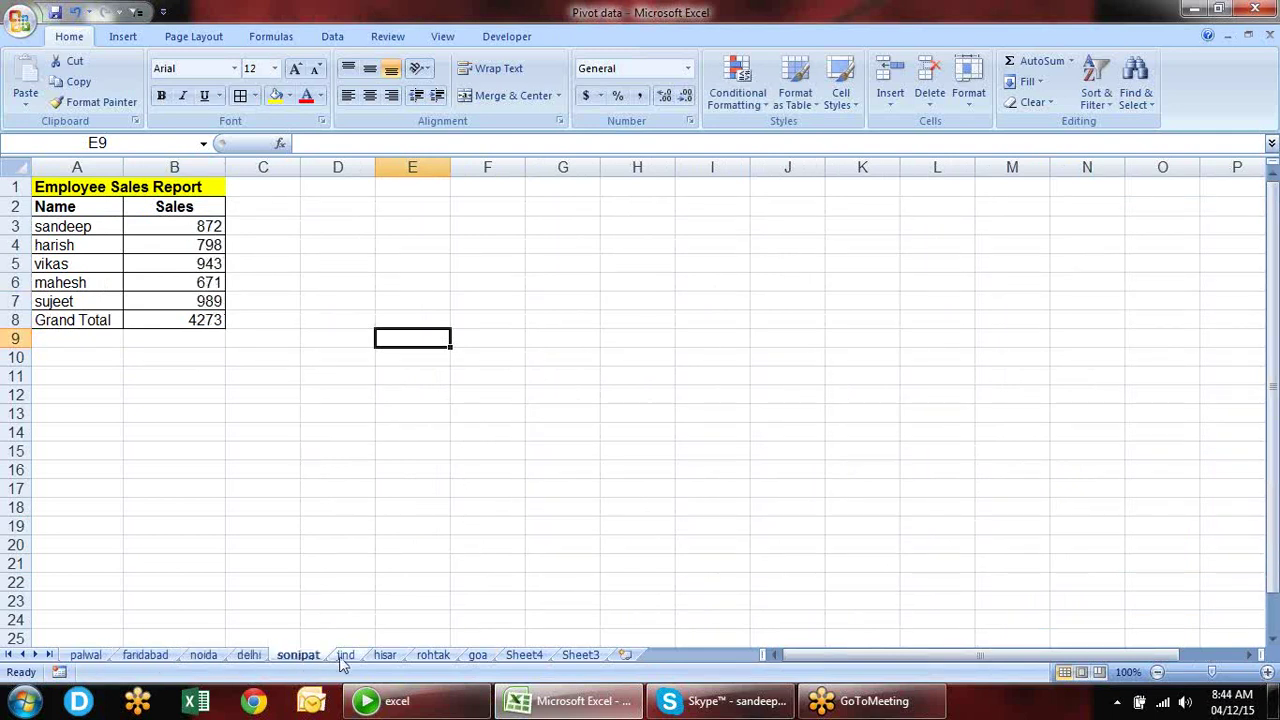
left_click(346, 656)
left_click(386, 654)
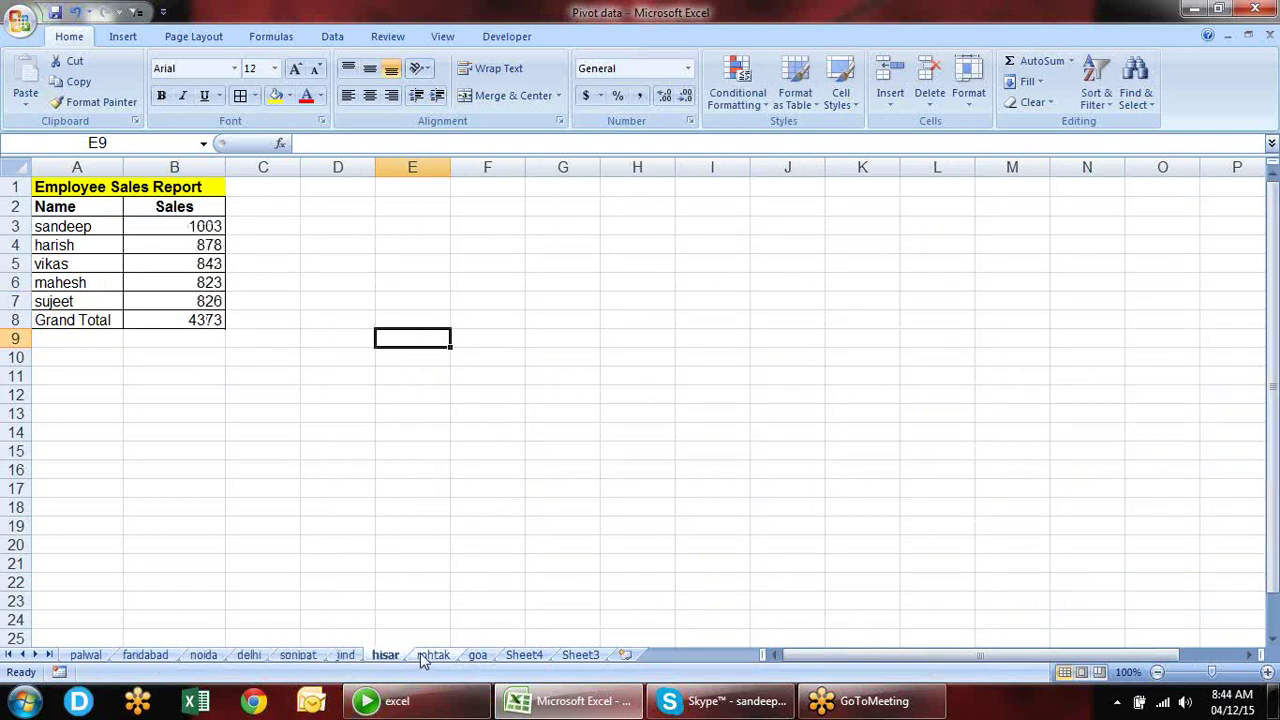
left_click(425, 658)
left_click(478, 658)
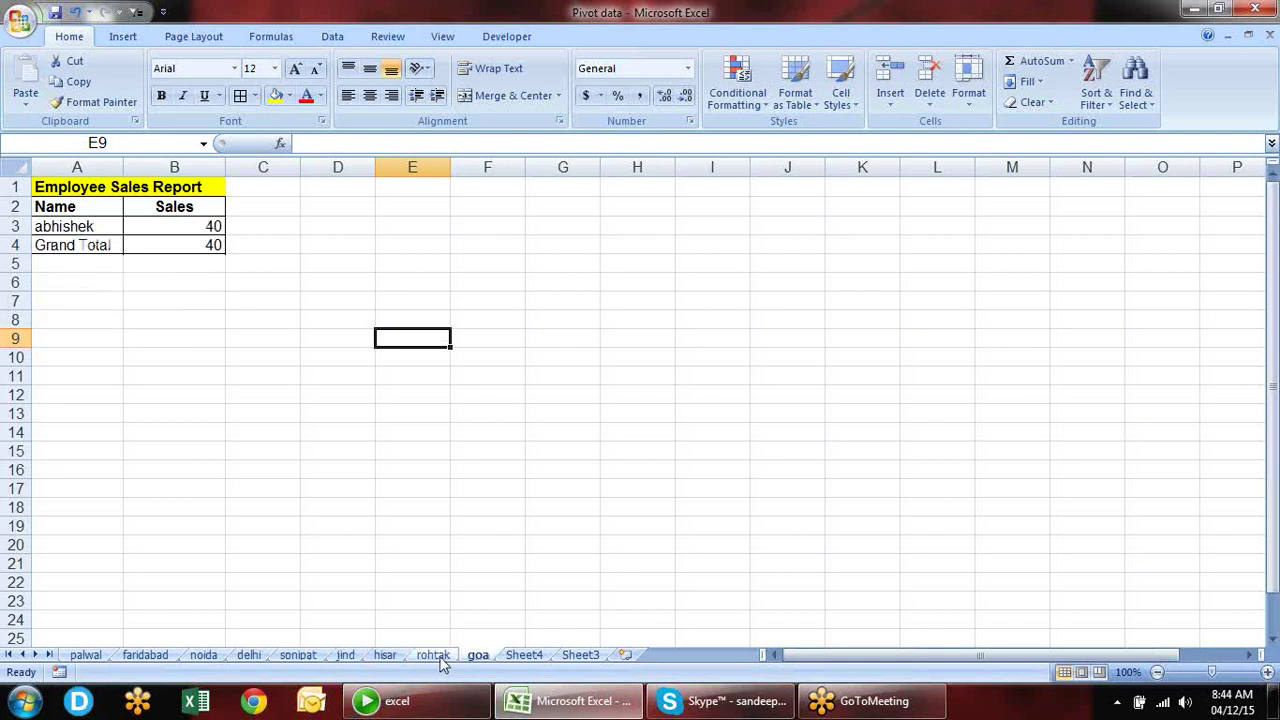
- Compare the Grand Total row position and the two heading rows on the goa and rohtak sheets
left_click_drag(75, 248, 180, 259)
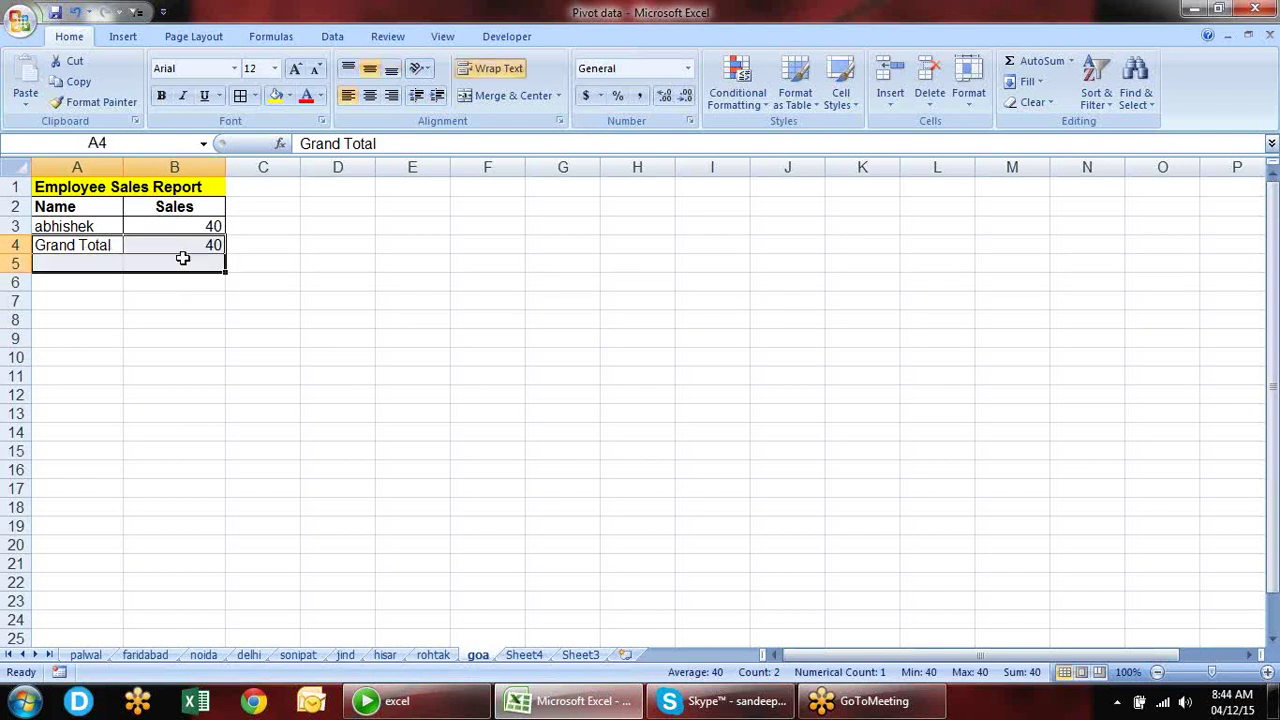
left_click(65, 261)
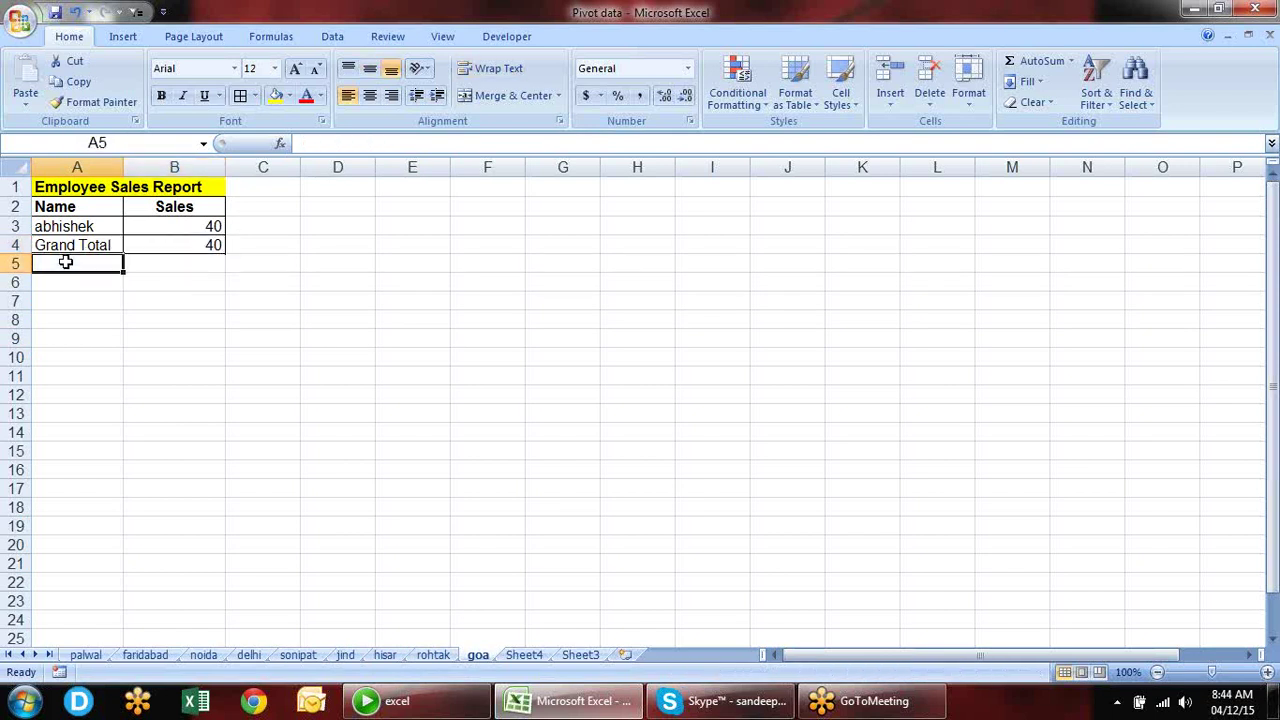
left_click(436, 657)
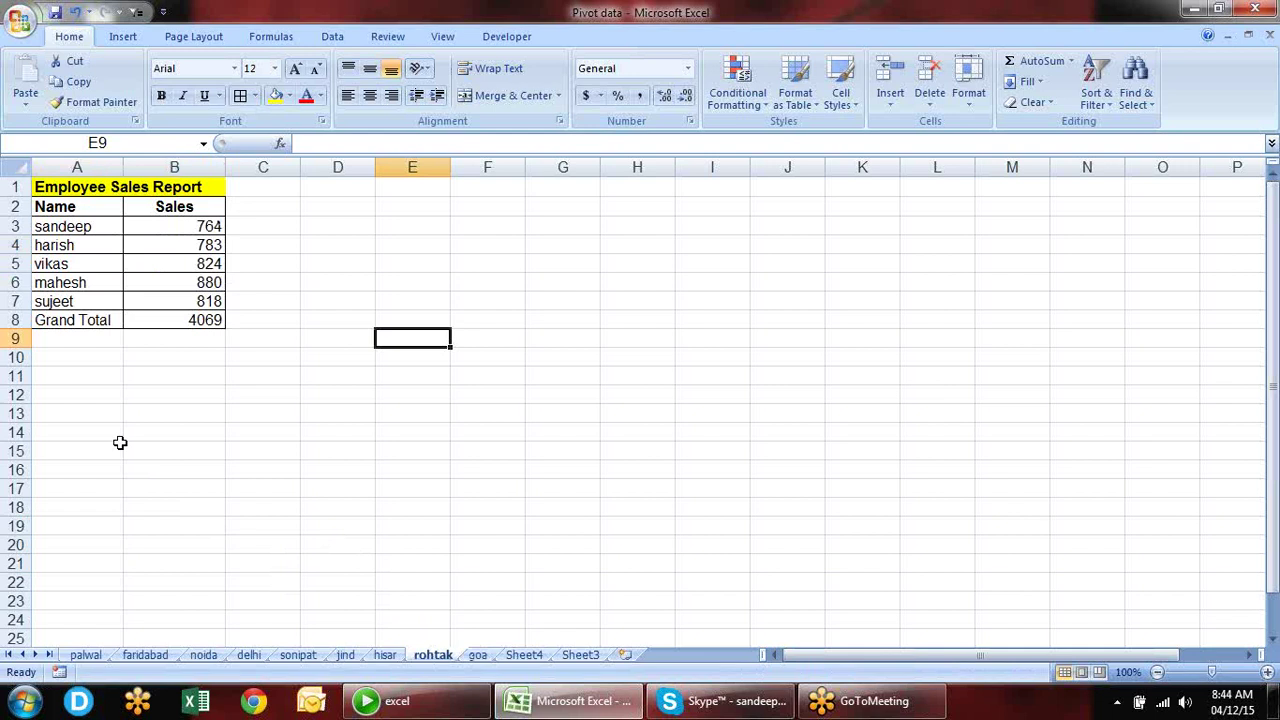
left_click(86, 268)
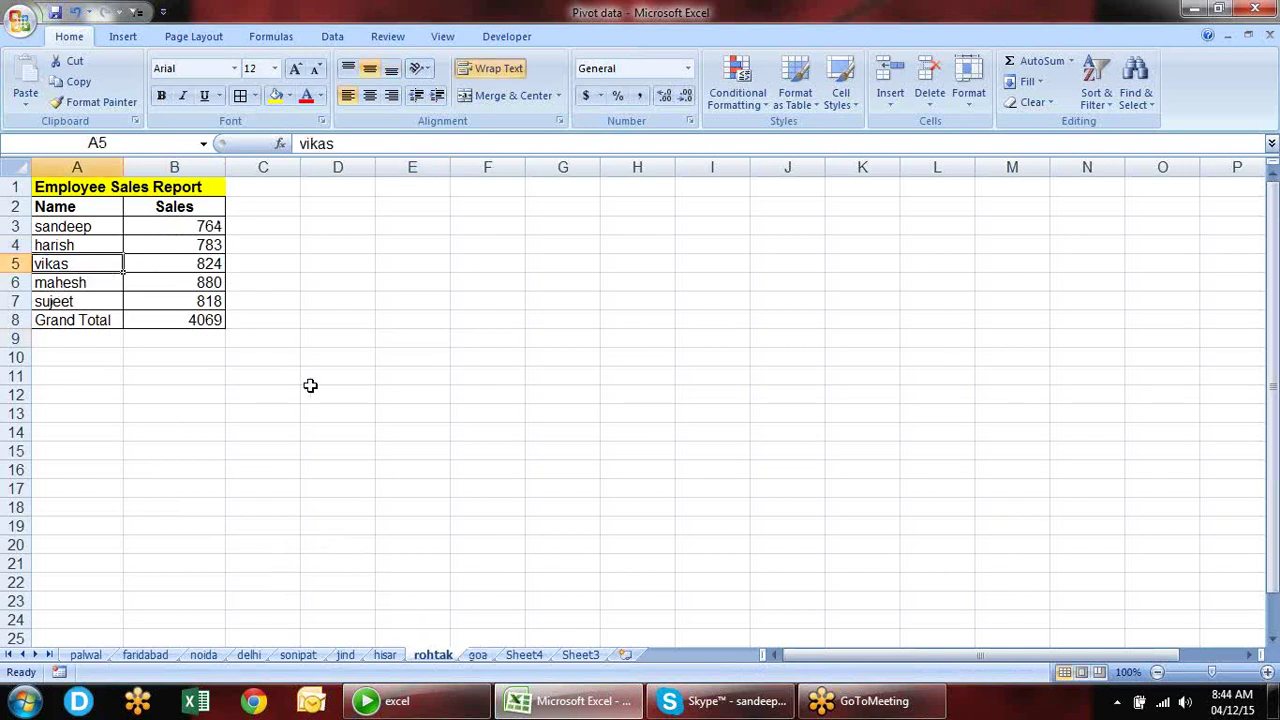
left_click(310, 380)
left_click_drag(13, 187, 18, 207)
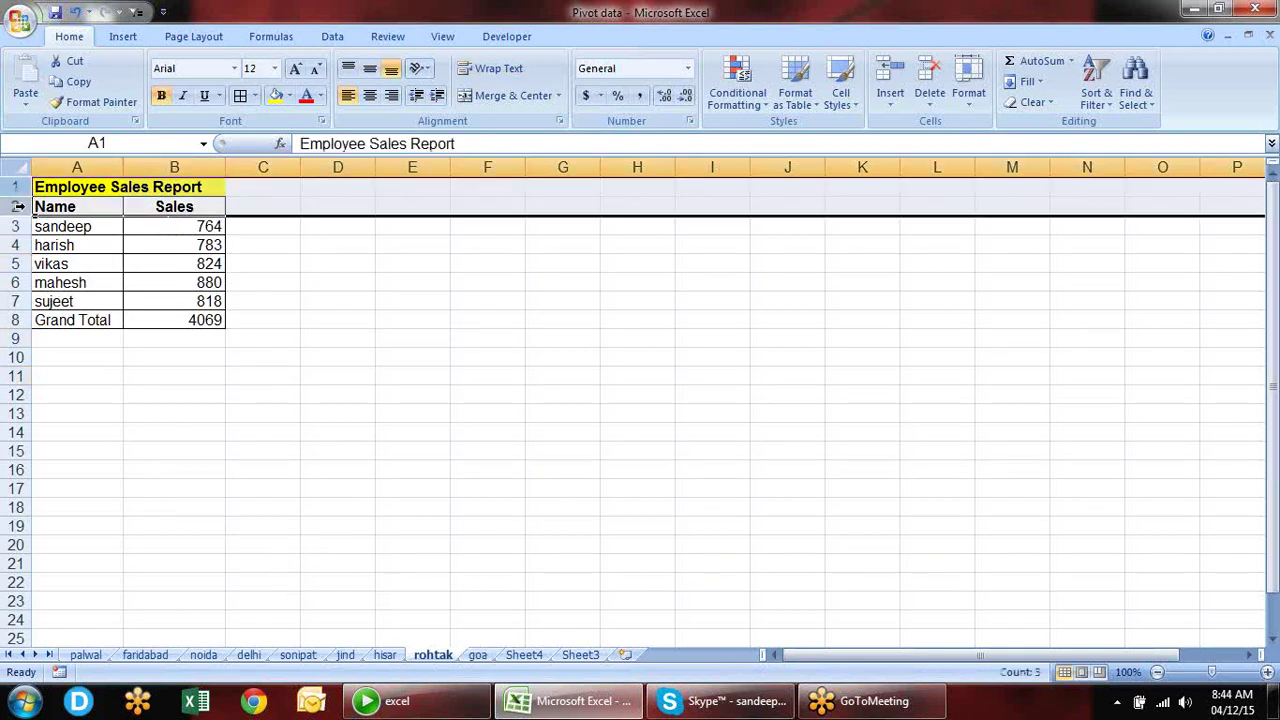
left_click(287, 301)
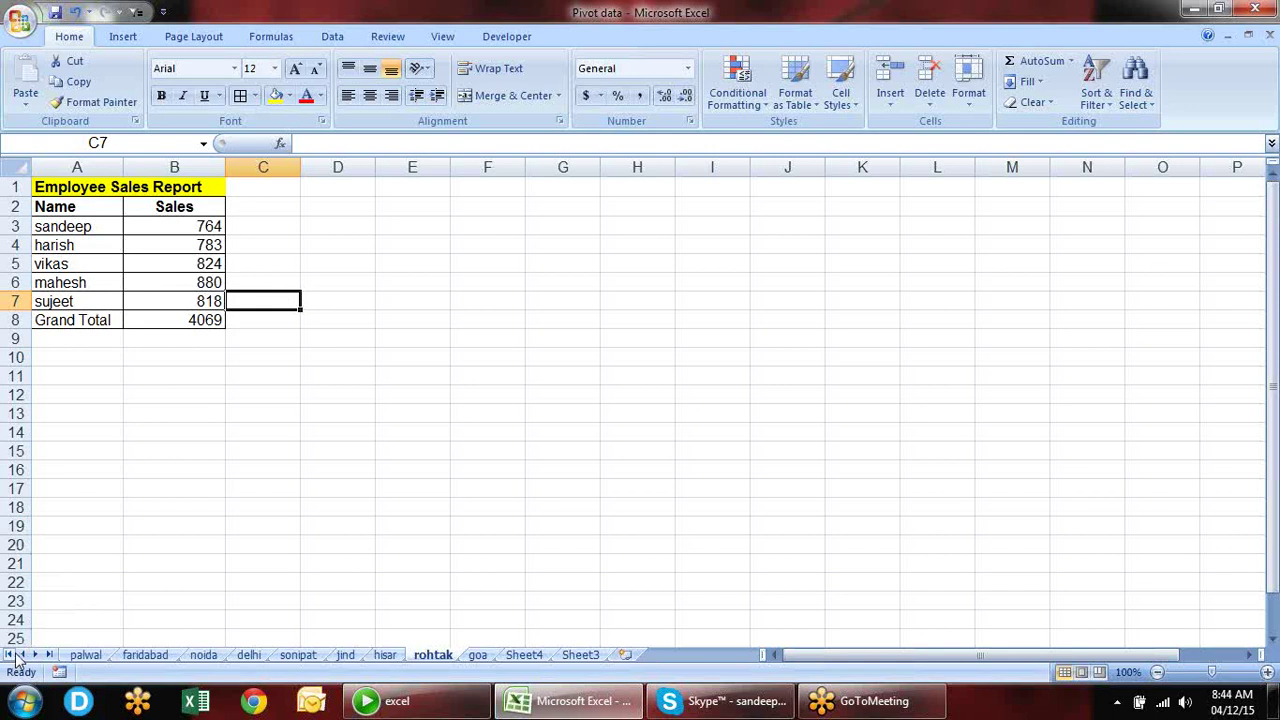
- Delete all city sheets from palwal to goa and remove City from the report filter of the PivotTable on Sheet4
left_click(88, 656, "shift")
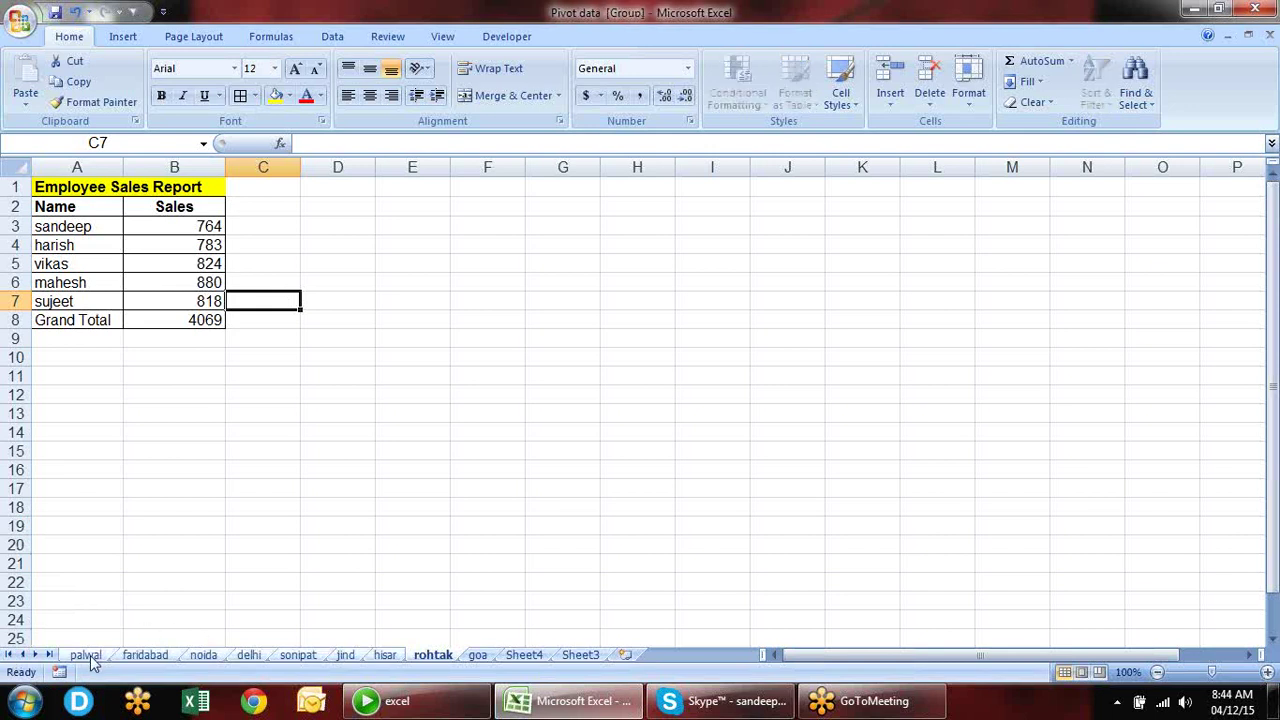
key("alt+e")
key("l")
key("Return")
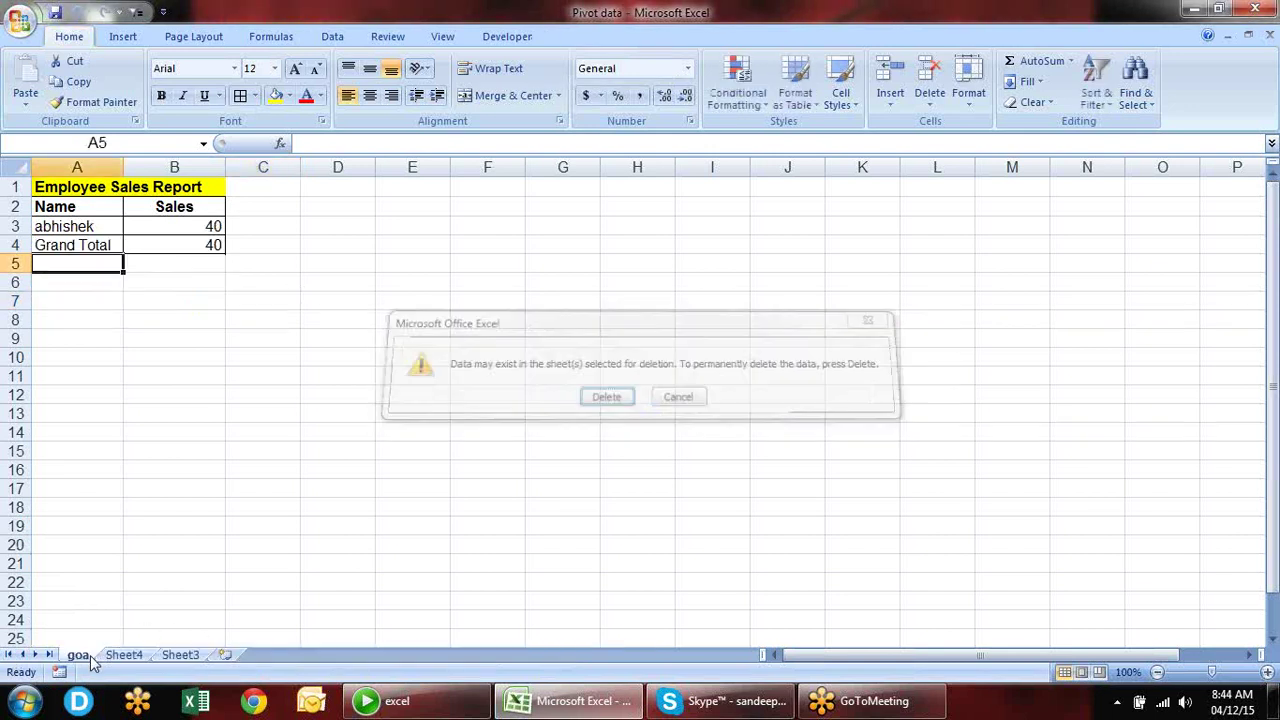
key("alt+e")
key("l")
key("Return")
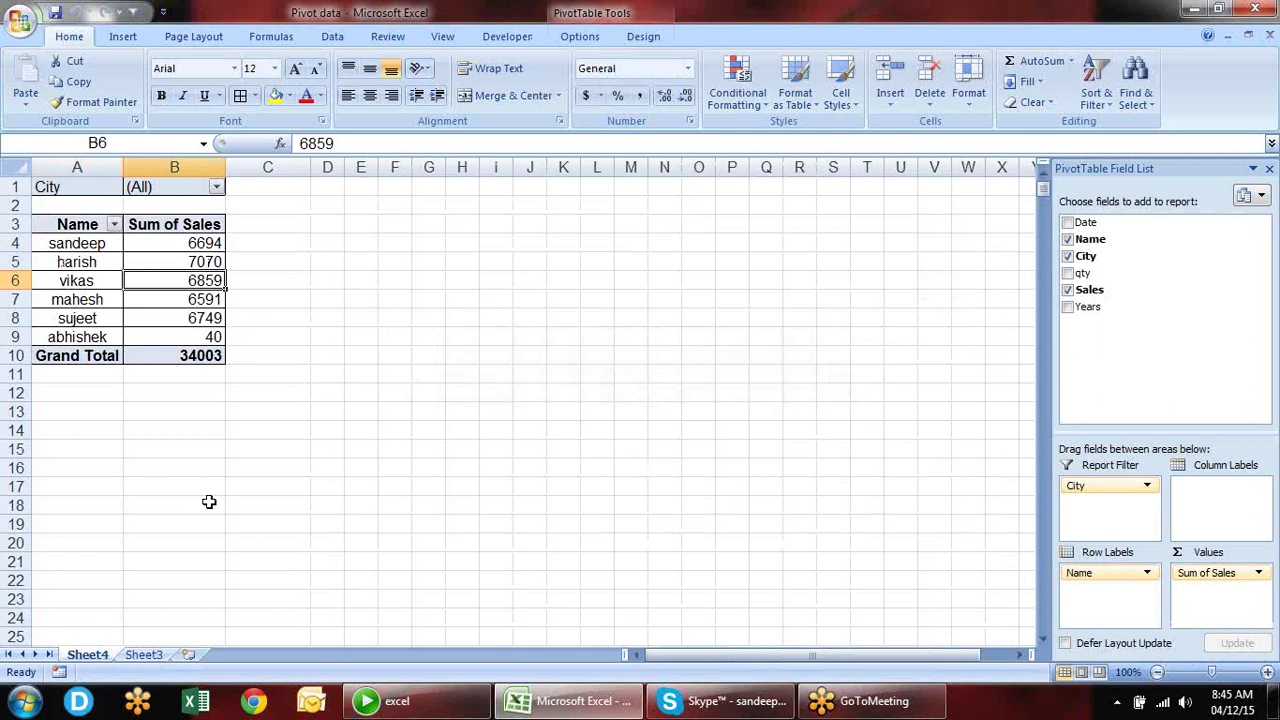
left_click_drag(1077, 484, 962, 452)
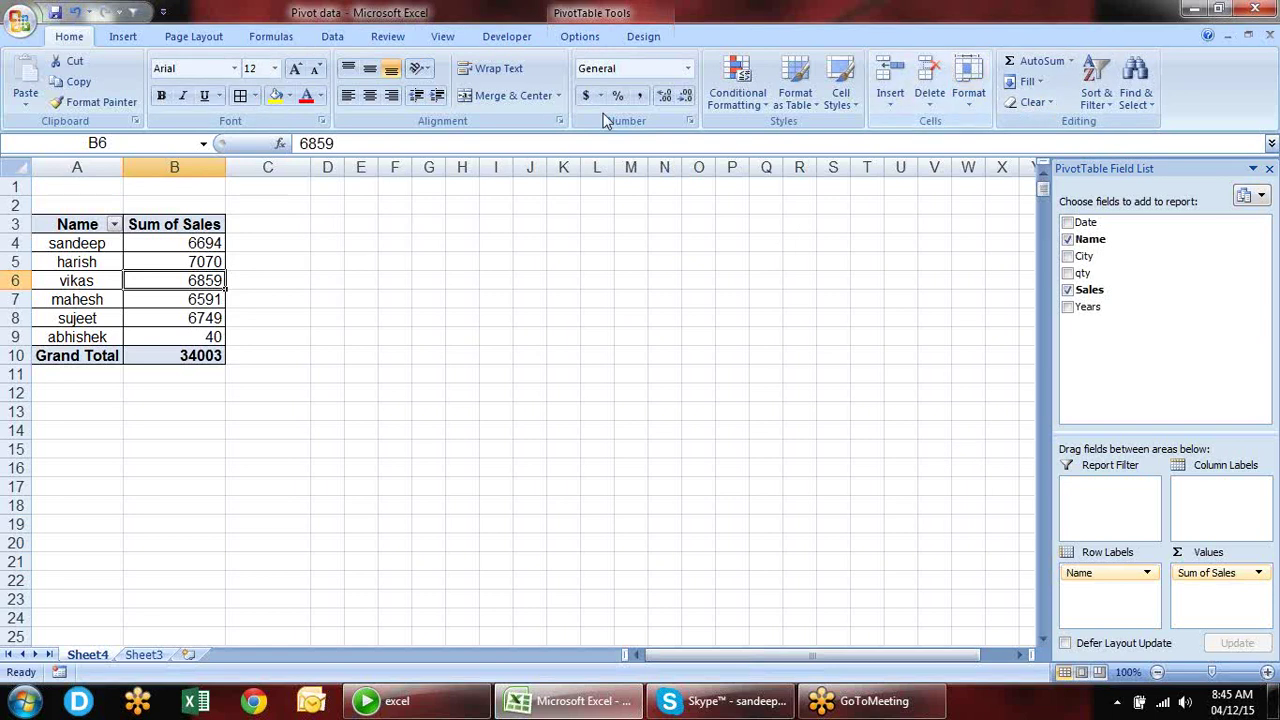
left_click(565, 37)
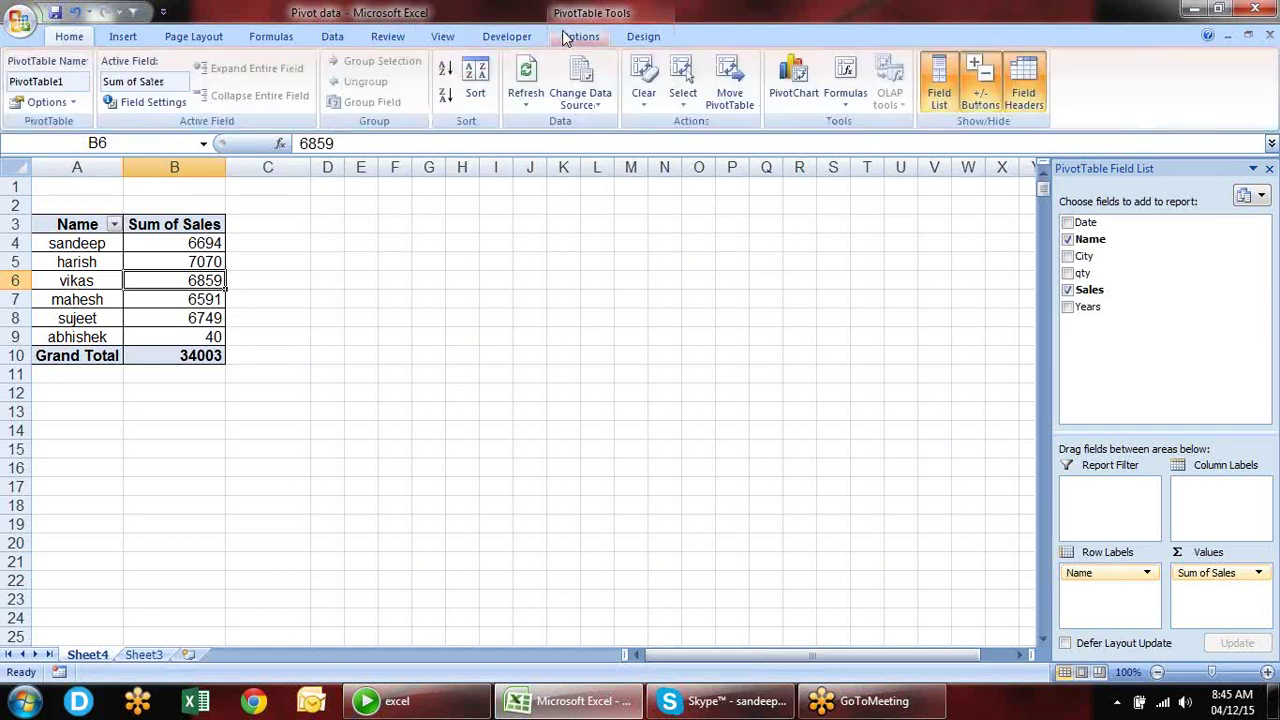
left_click(845, 95)
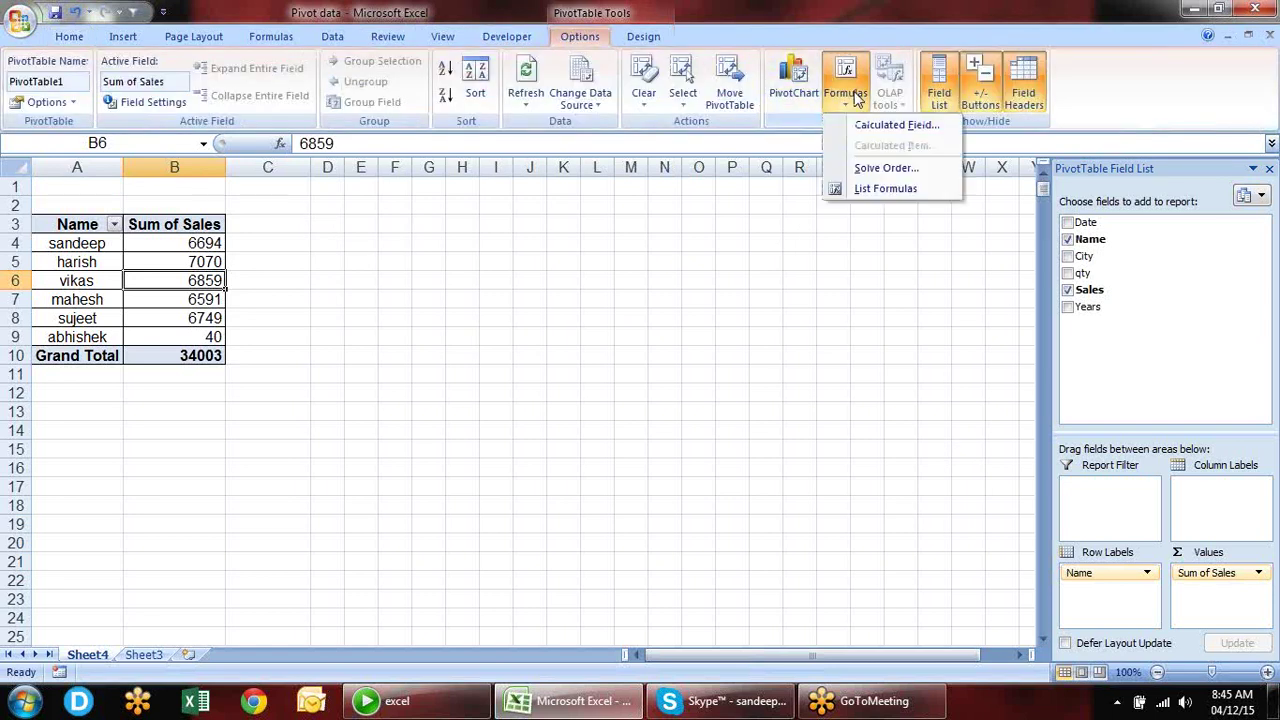
left_click(897, 126)
left_click_drag(515, 108, 619, 163)
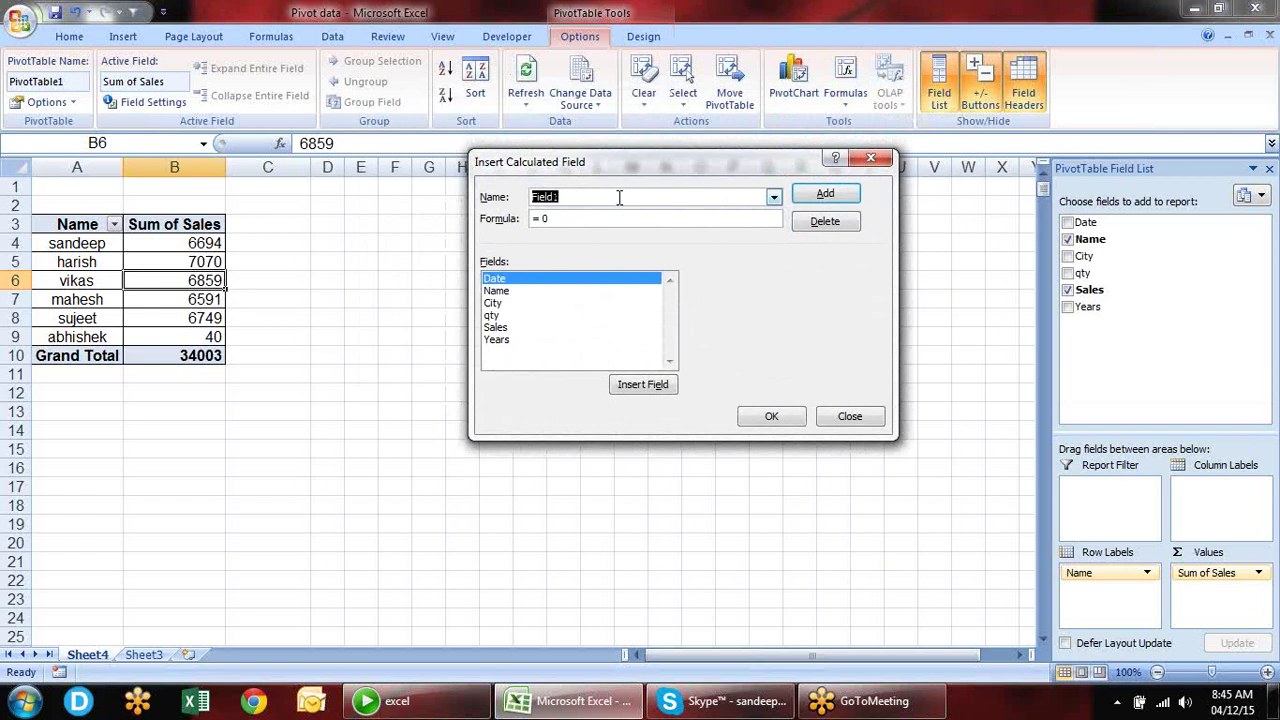
type("Avg")
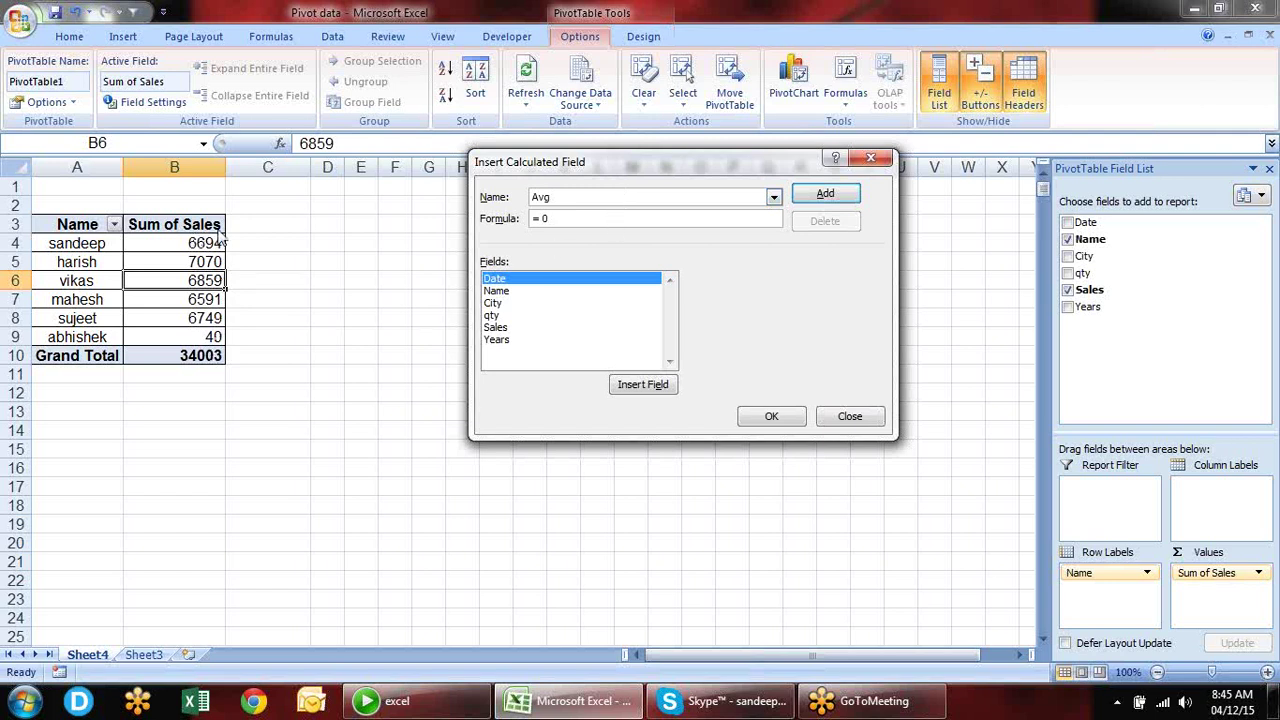
key("Escape")
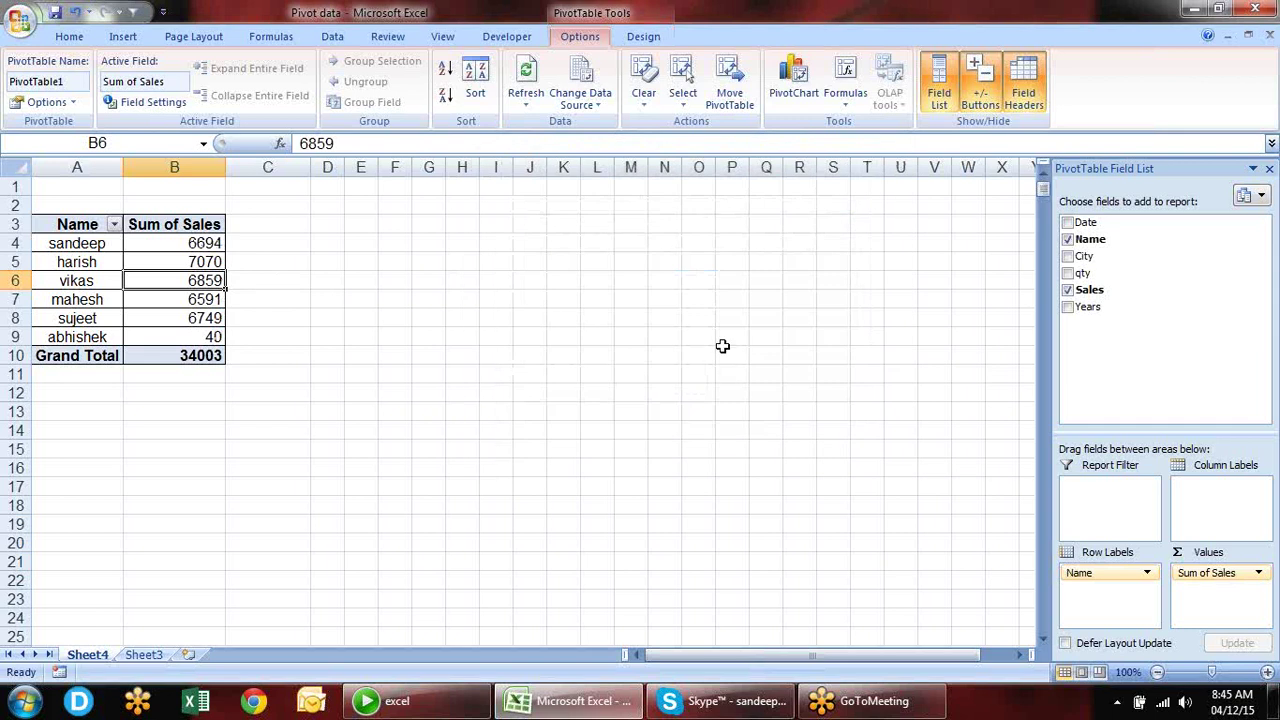
- Review the summary functions offered in the value field settings of Sum of Sales, leaving the settings as they are
left_click(1238, 588)
left_click(1233, 604)
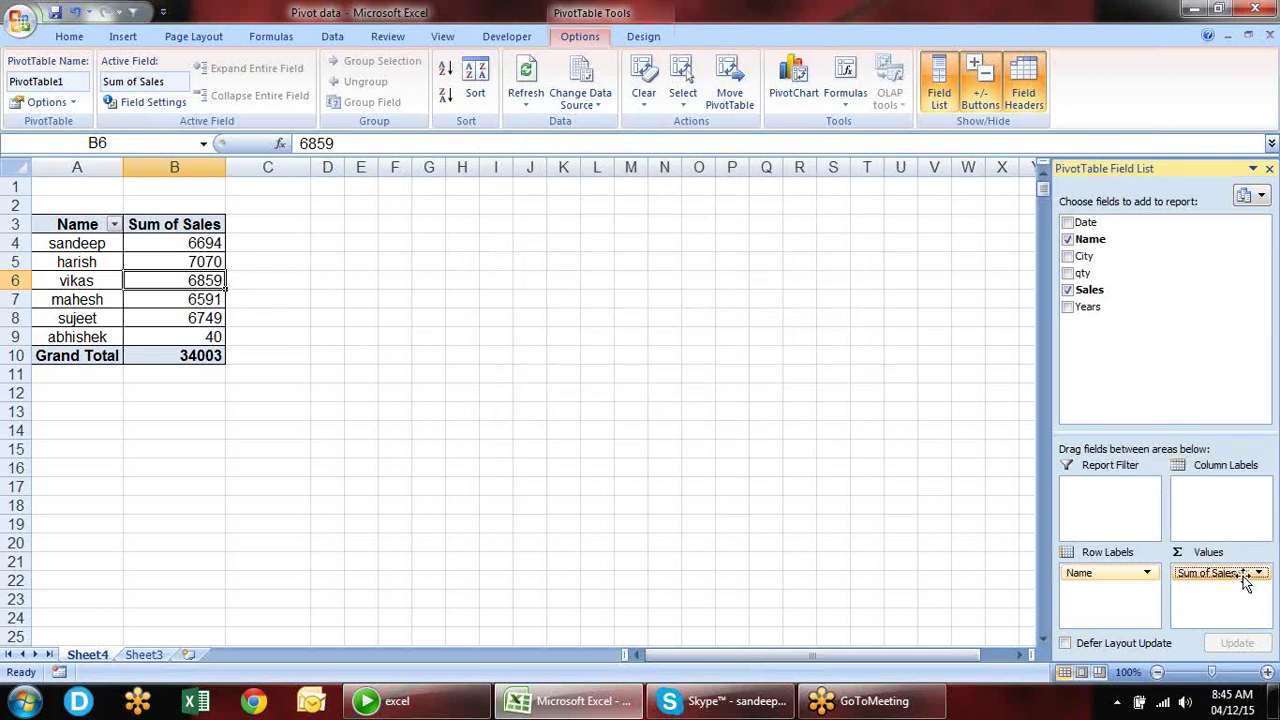
left_click(1256, 576)
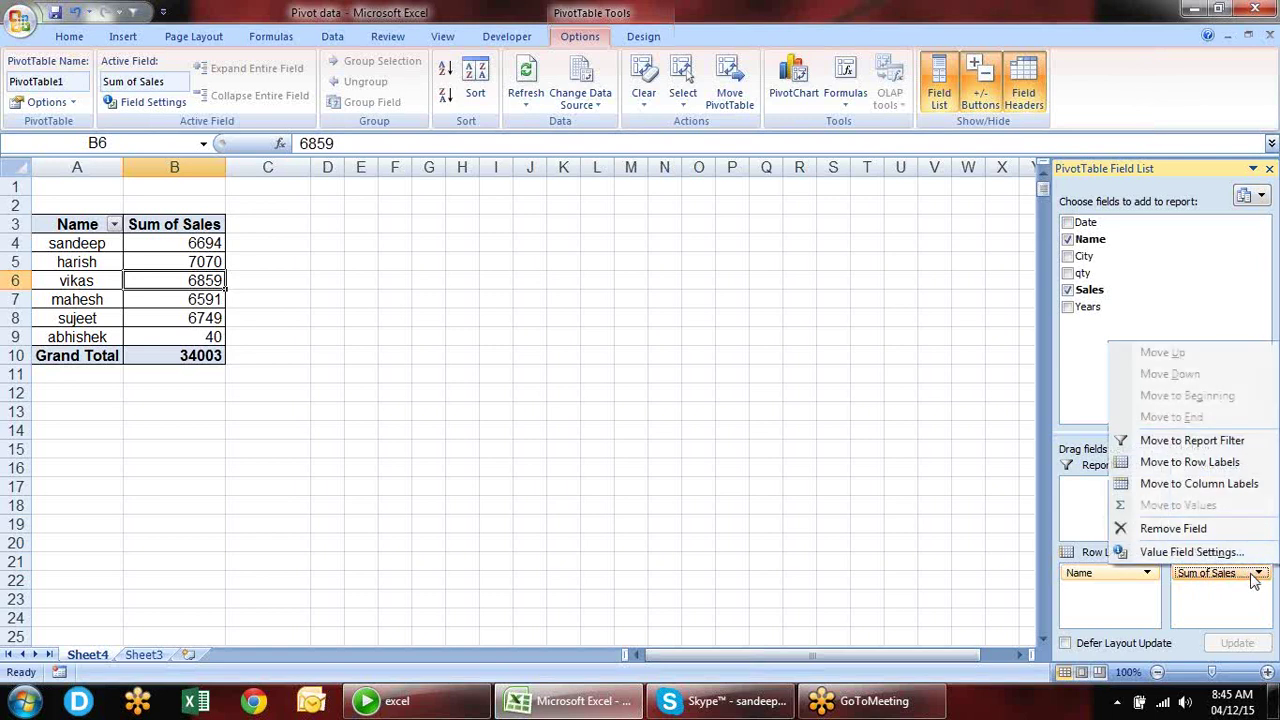
left_click(1192, 552)
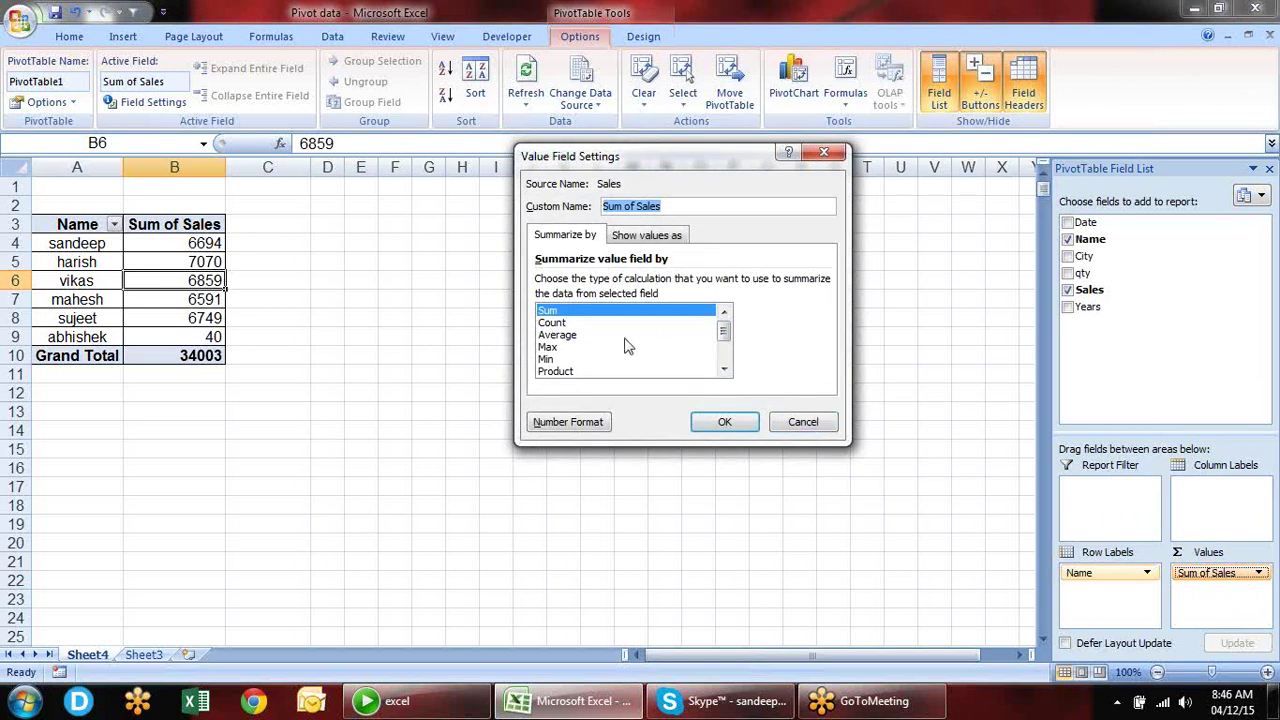
left_click(790, 421)
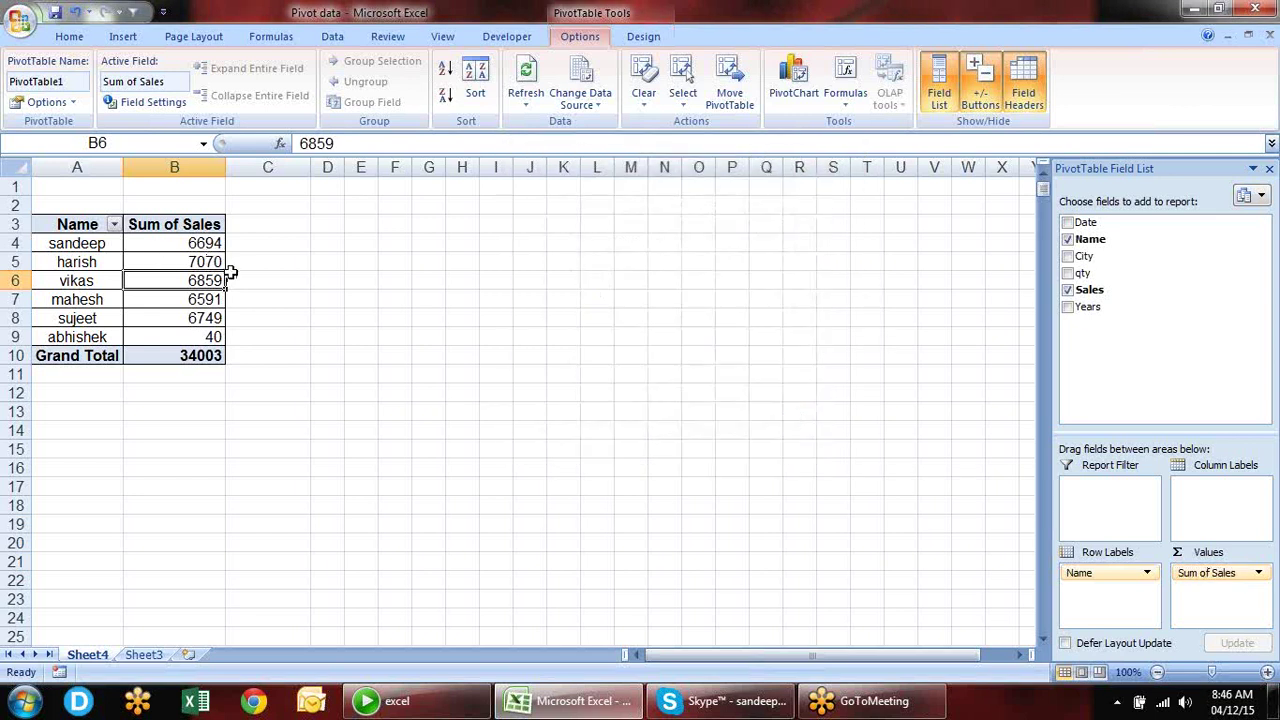
- Add a calculated field named AVG with the formula = Sales/12 to the PivotTable
left_click(848, 100)
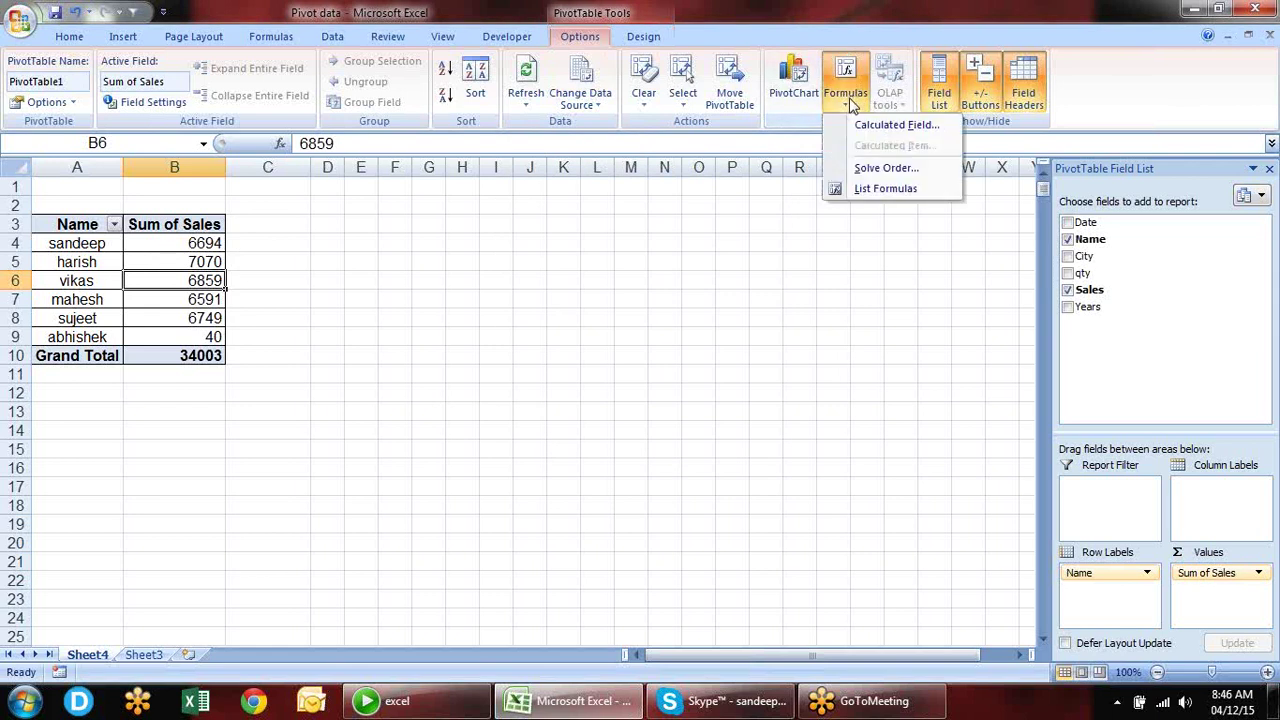
left_click(865, 126)
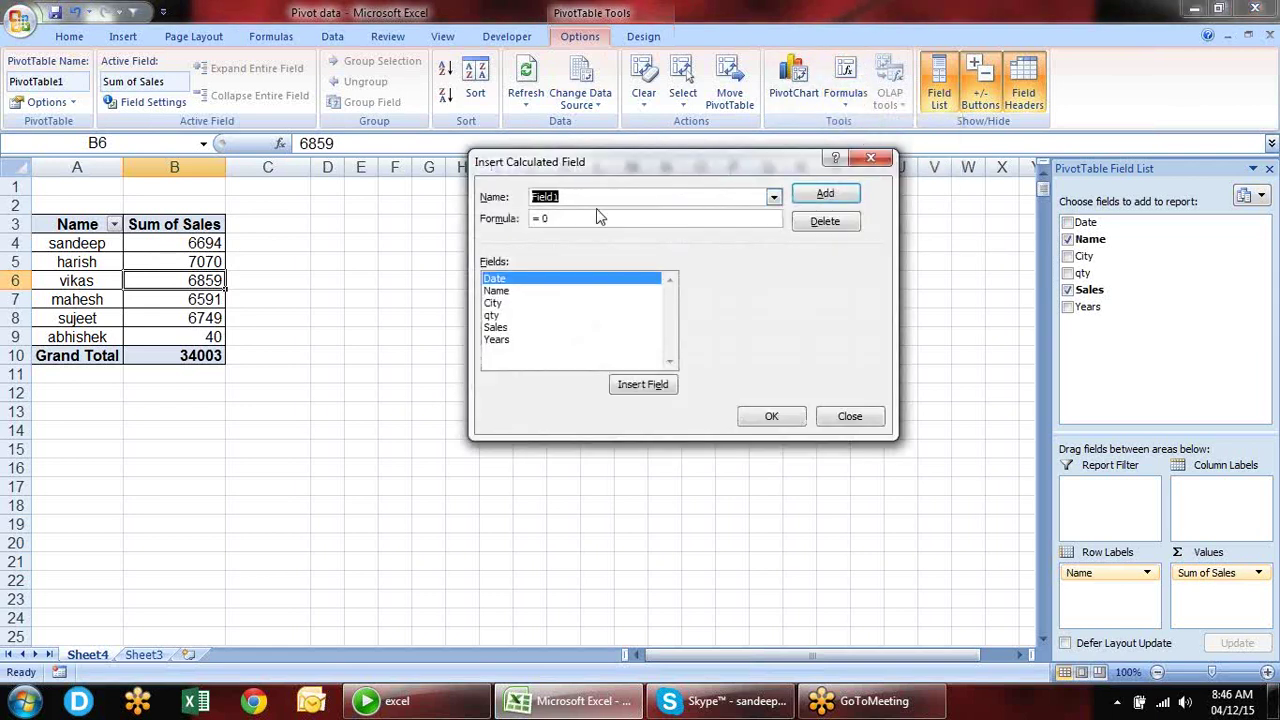
type("AVG")
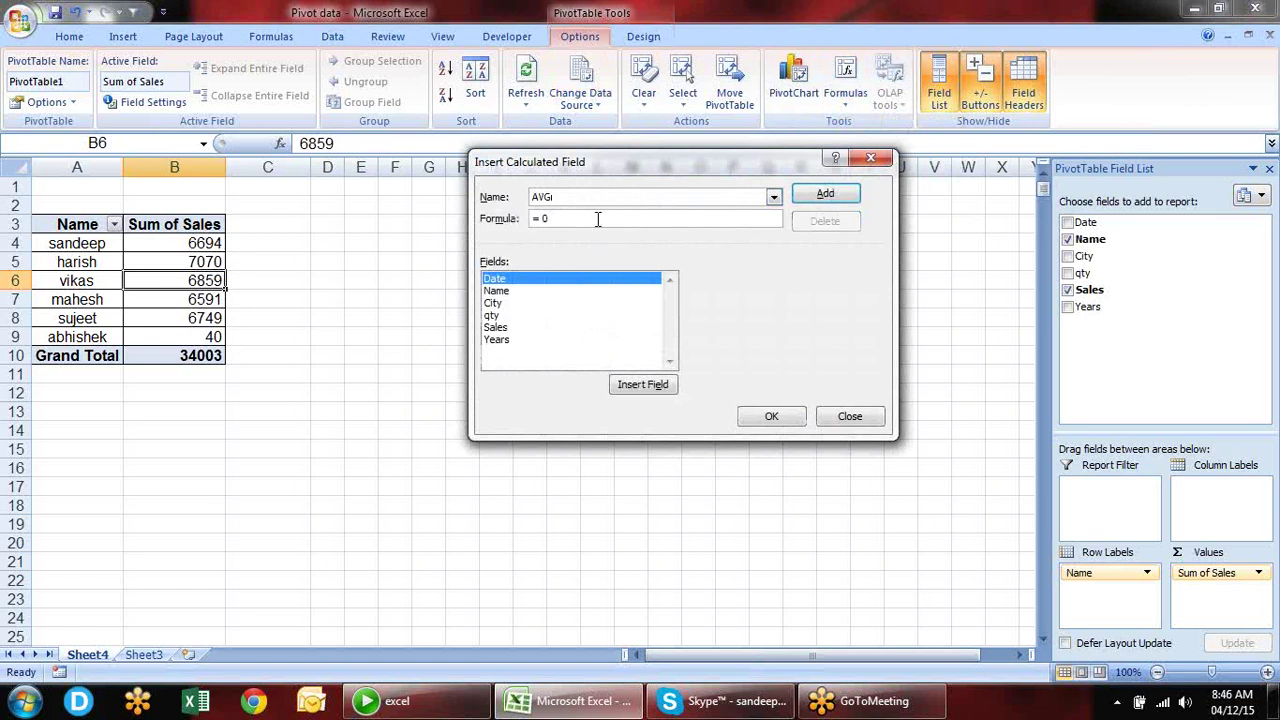
key("BackSpace")
key("BackSpace")
left_click(505, 328)
double_click(505, 330)
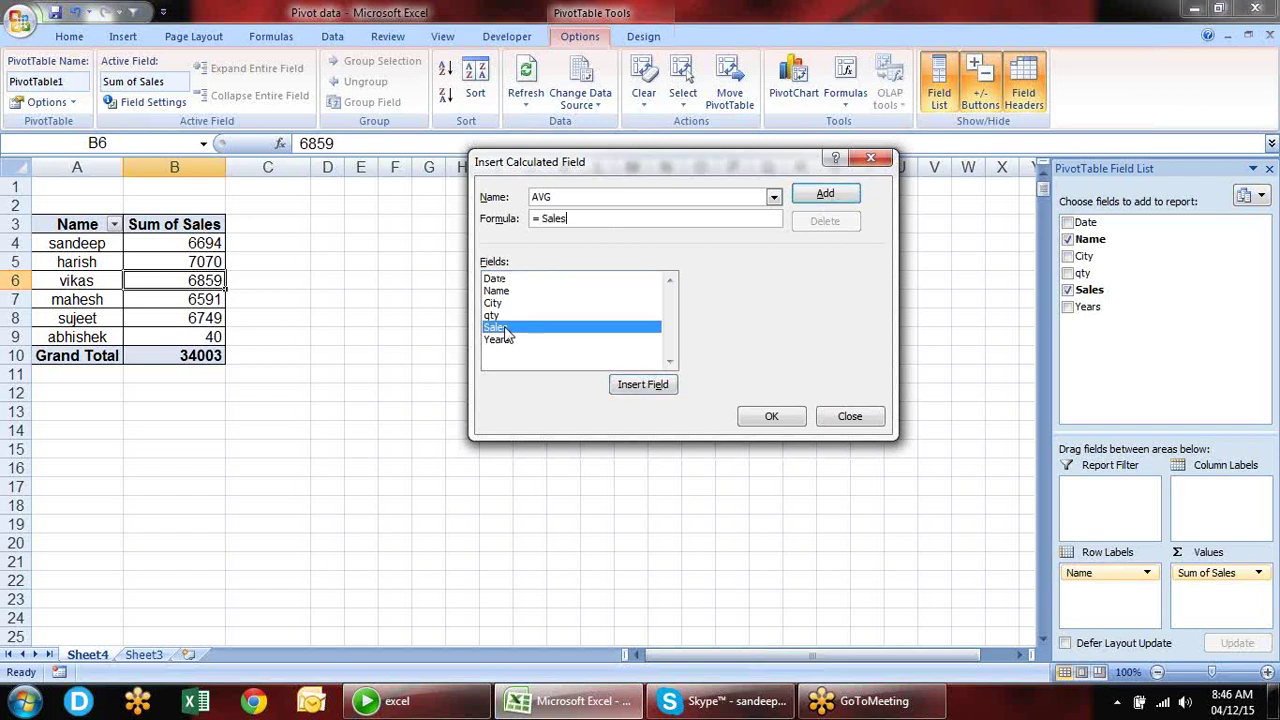
type("/12")
left_click(825, 195)
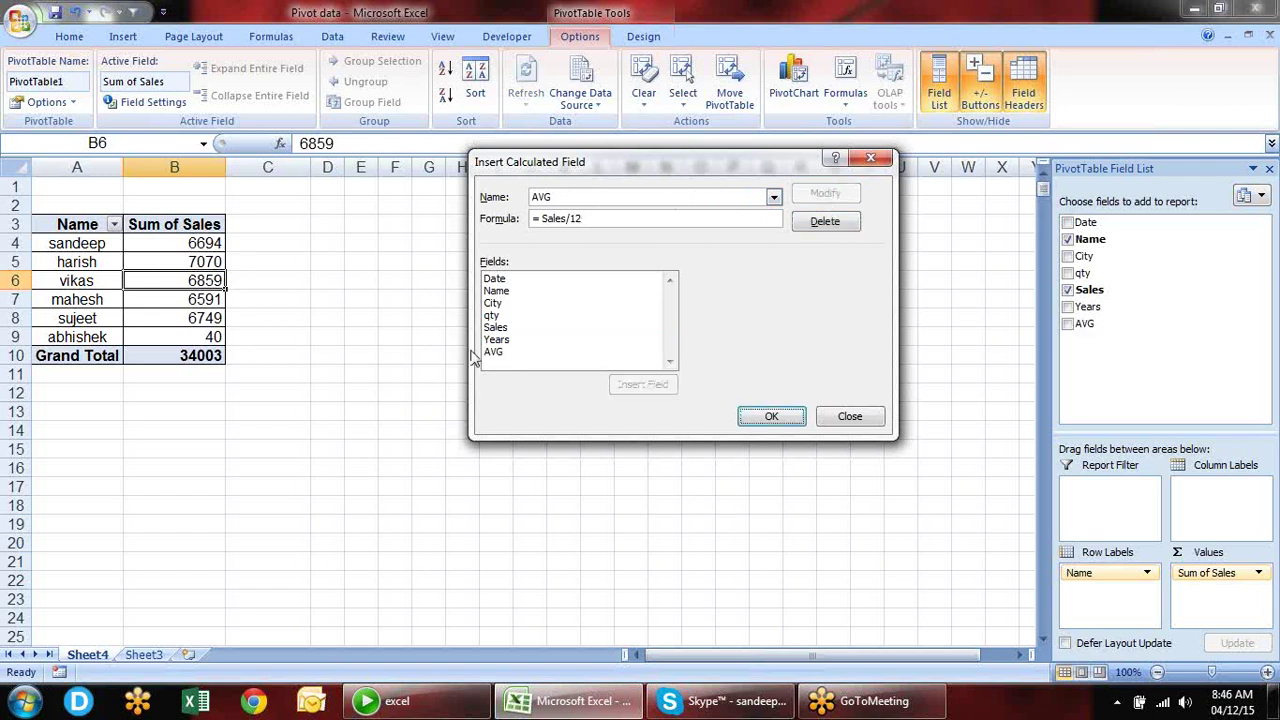
left_click(503, 354)
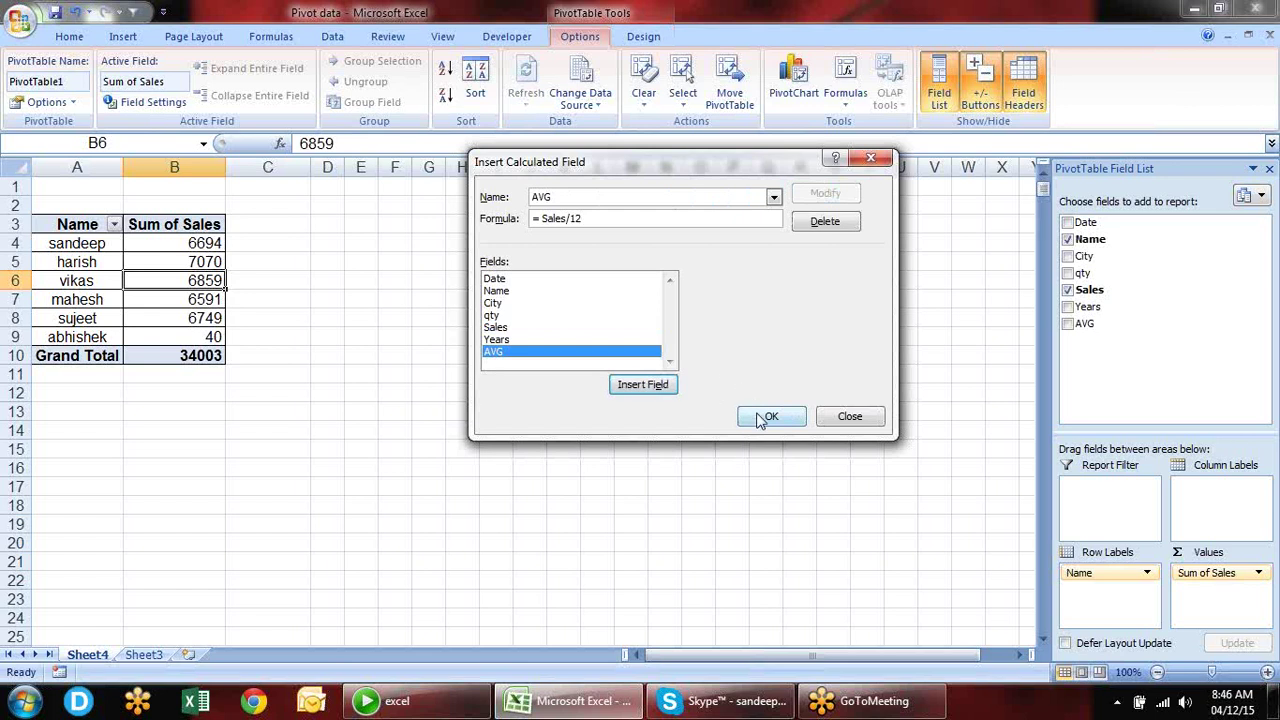
left_click(762, 417)
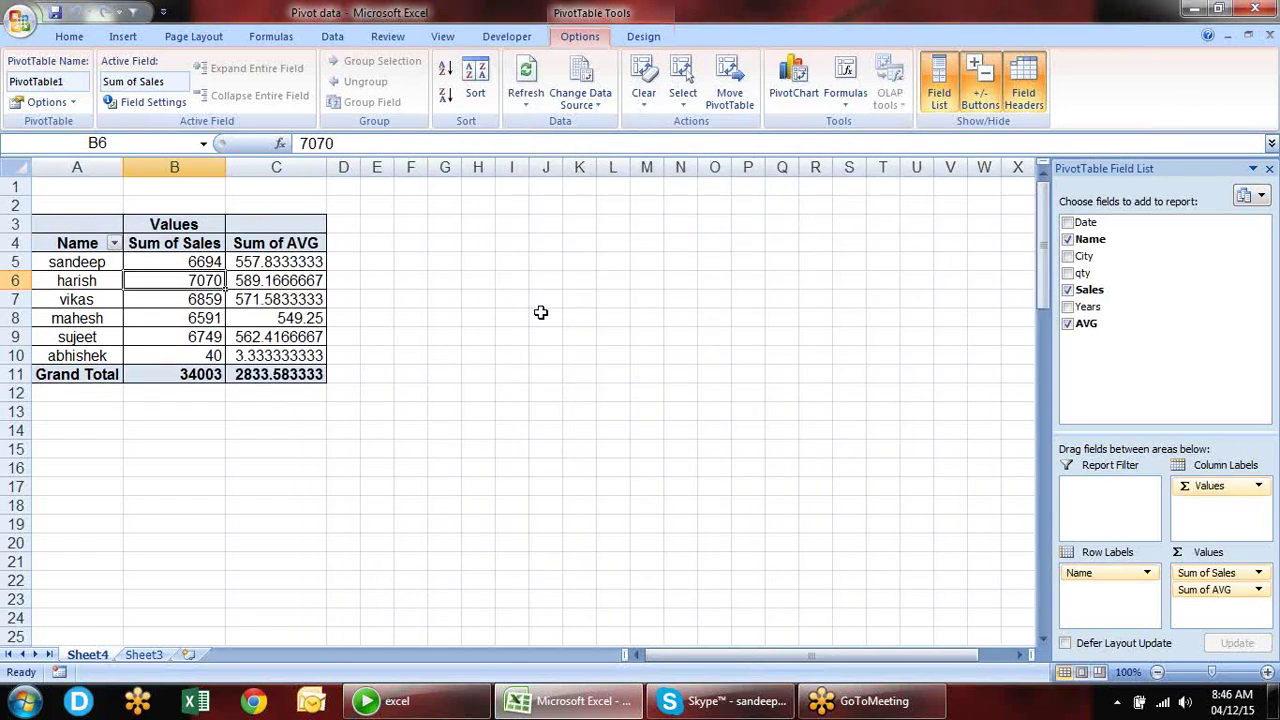
- Format the Sum of Sales values as Currency with the $ symbol and two decimal places through the value field settings
left_click_drag(320, 262, 318, 380)
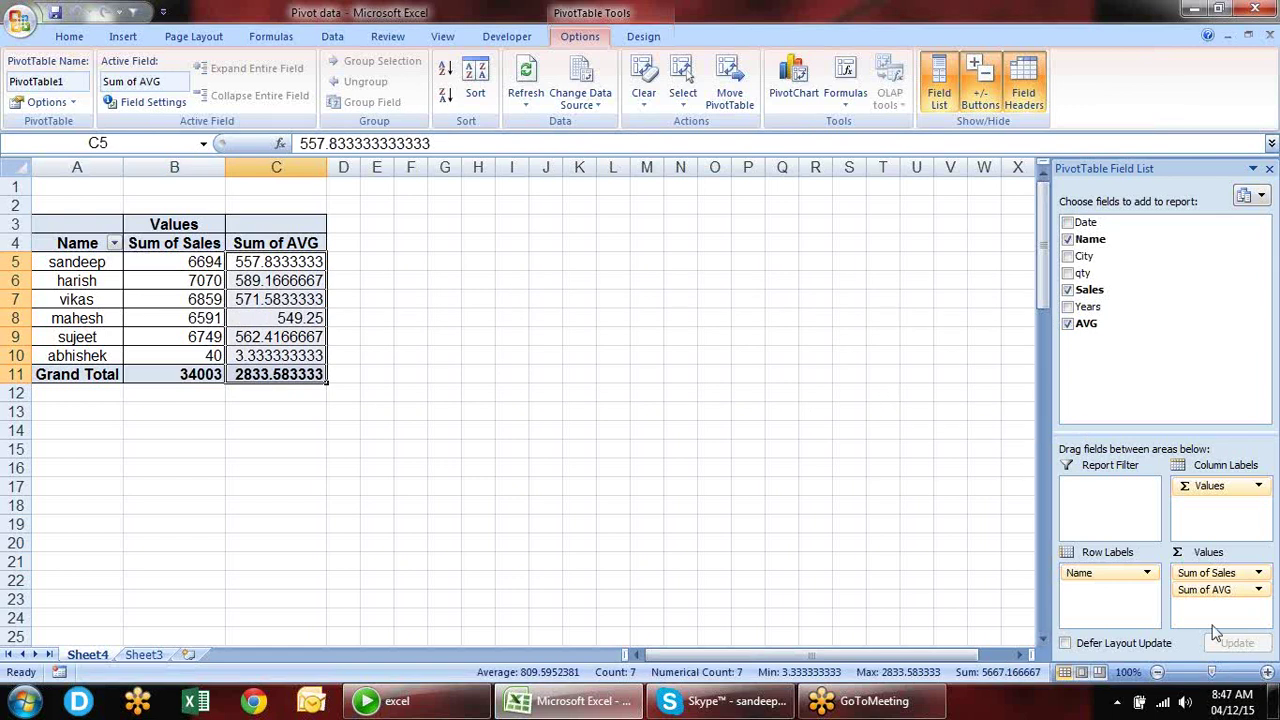
left_click(1258, 573)
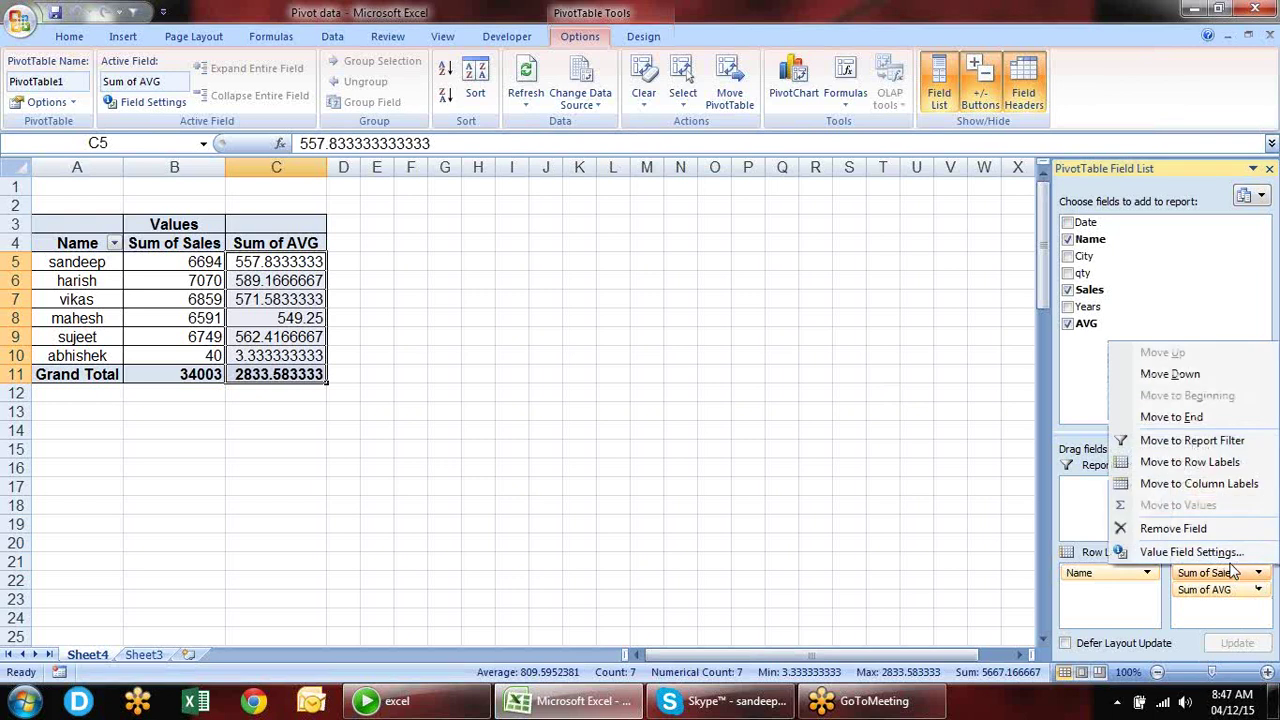
left_click(1236, 554)
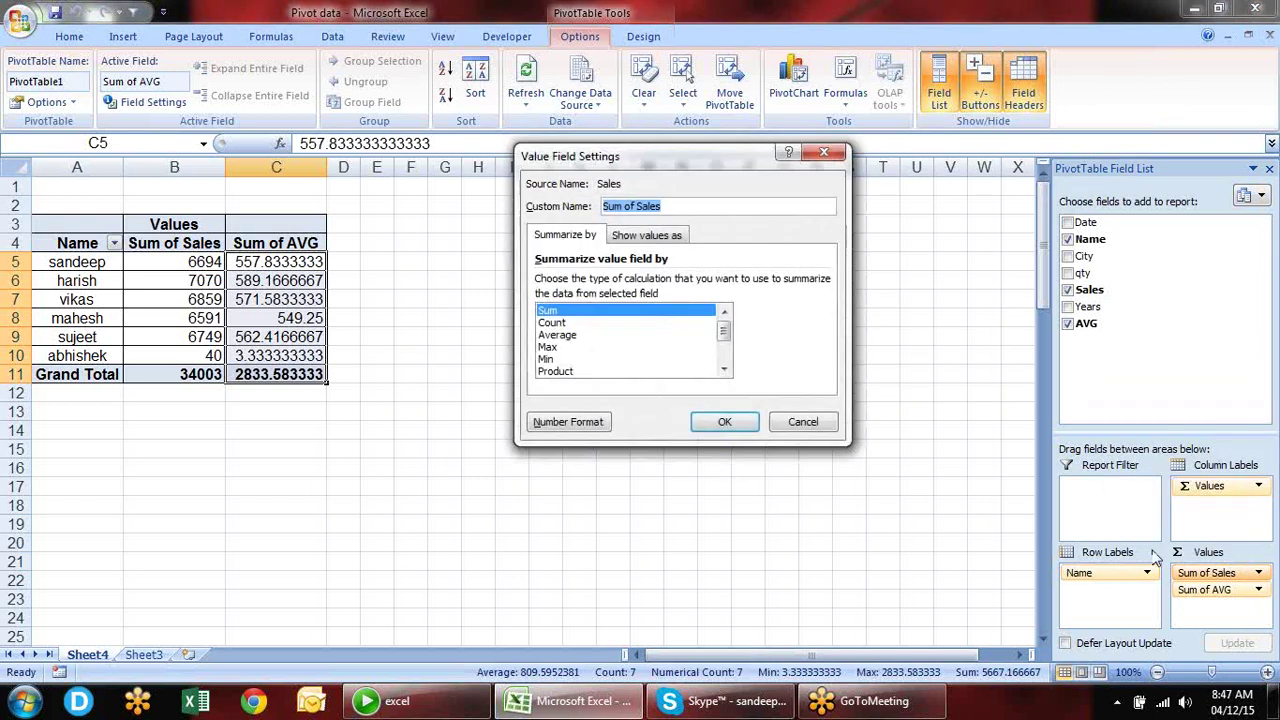
left_click(592, 424)
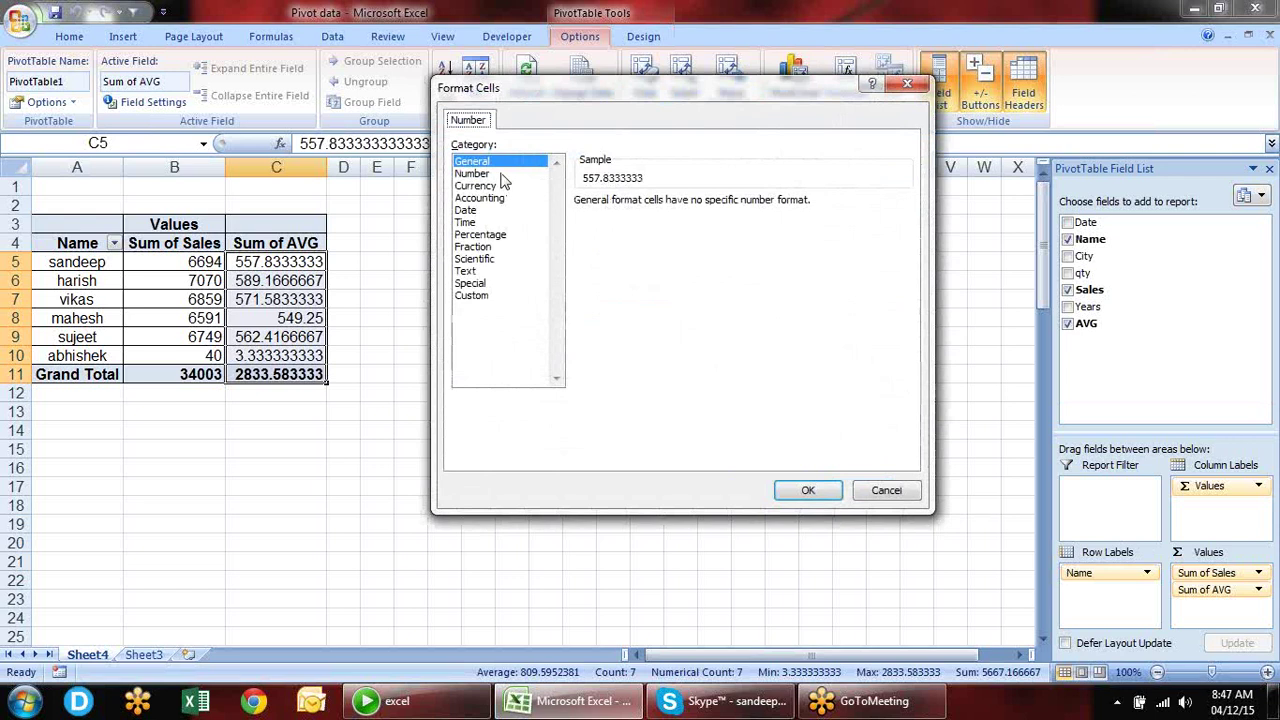
left_click(500, 186)
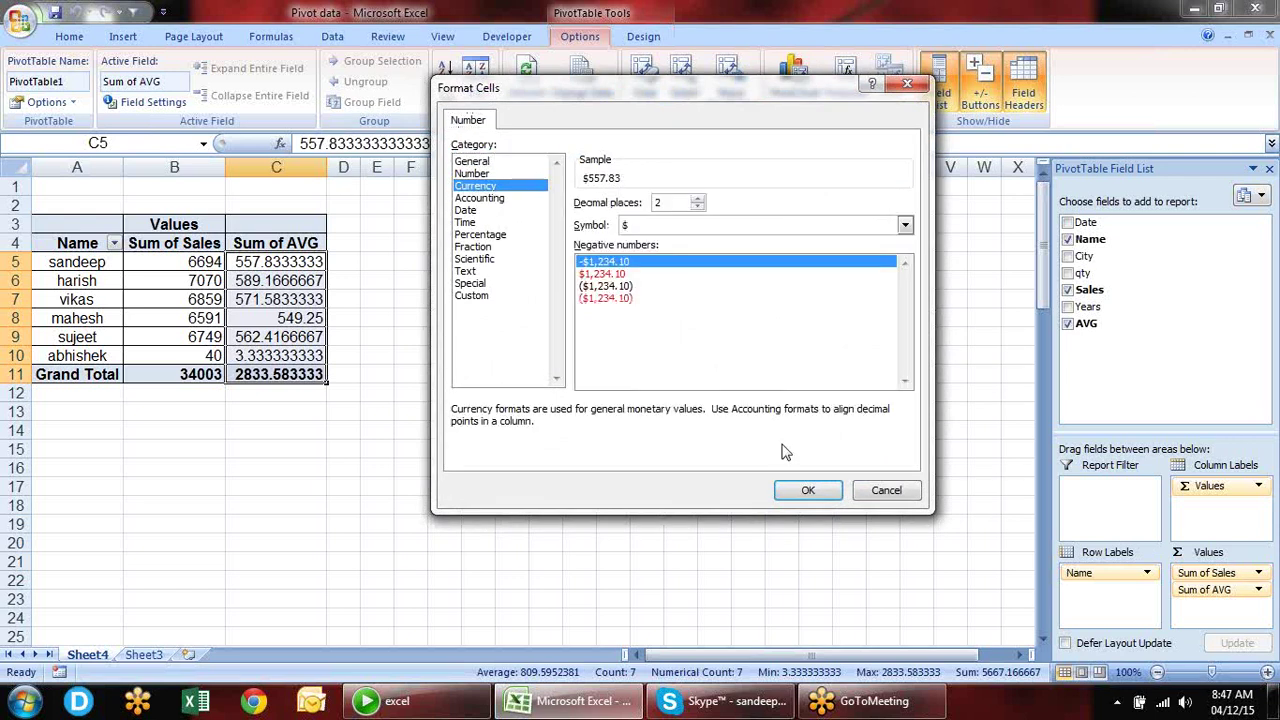
left_click(809, 490)
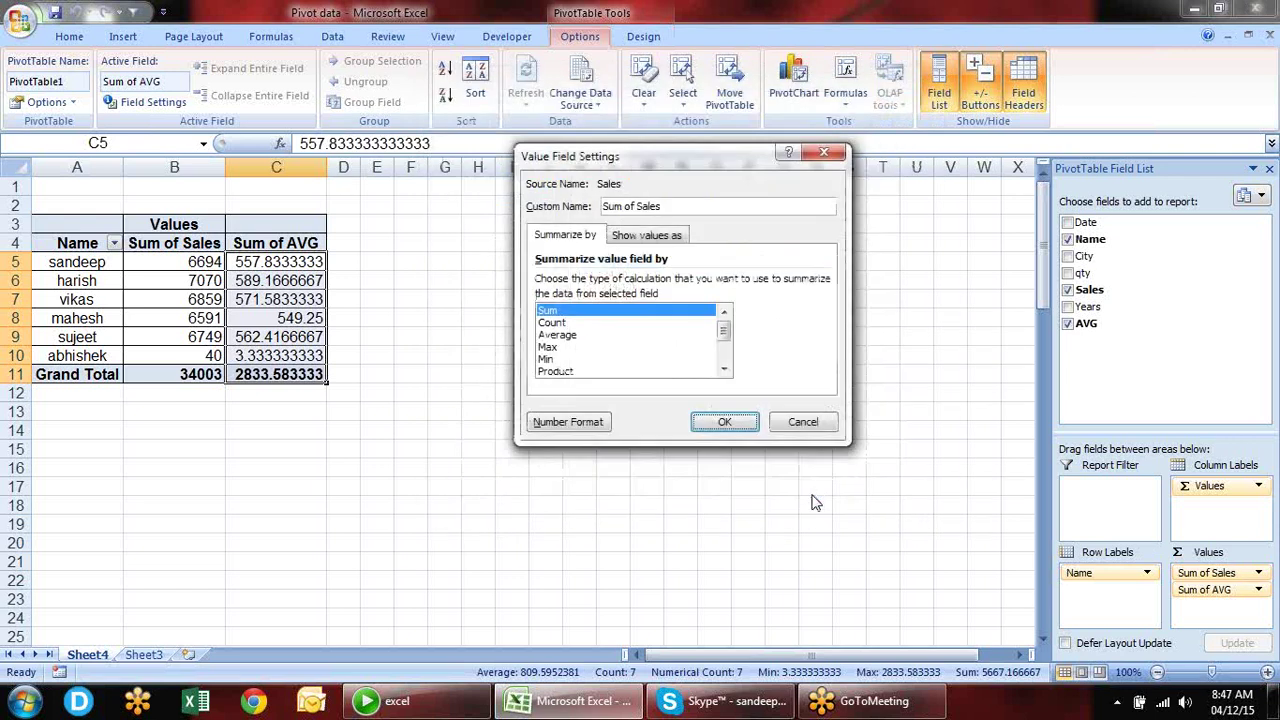
left_click(724, 422)
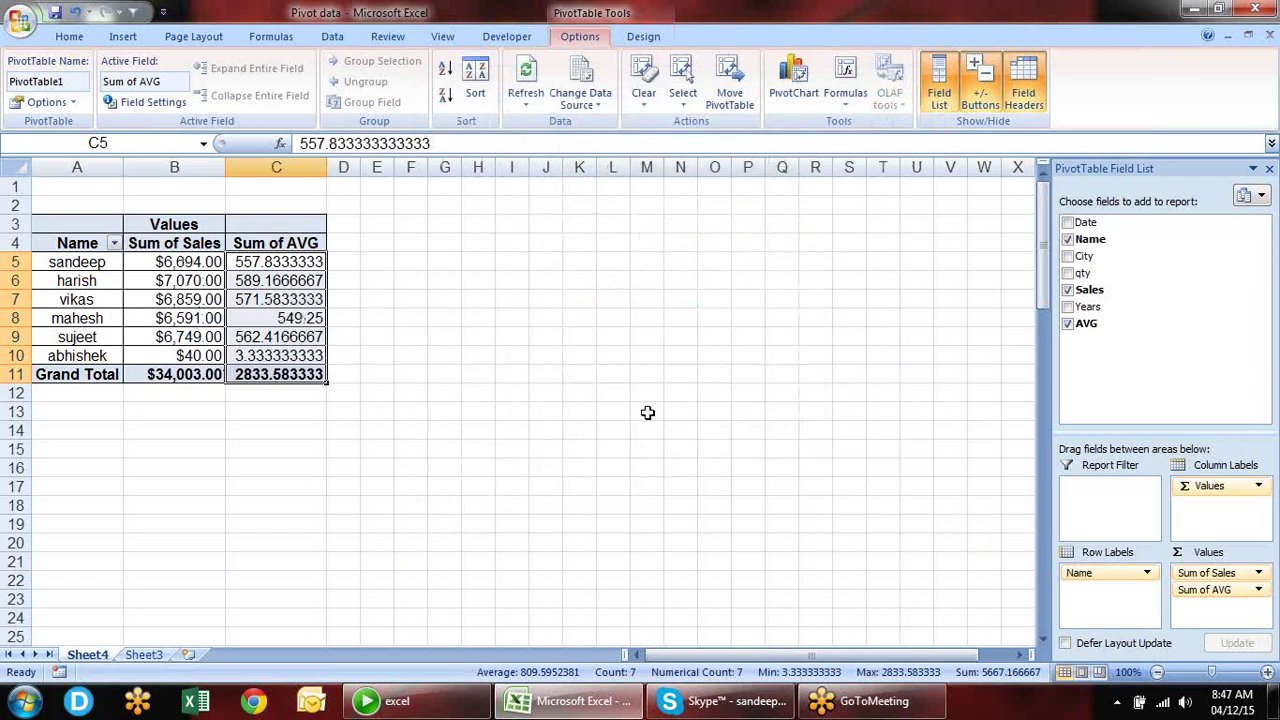
- Format the Sum of AVG values as Currency with the $ symbol and zero decimal places through the value field settings
left_click(1258, 590)
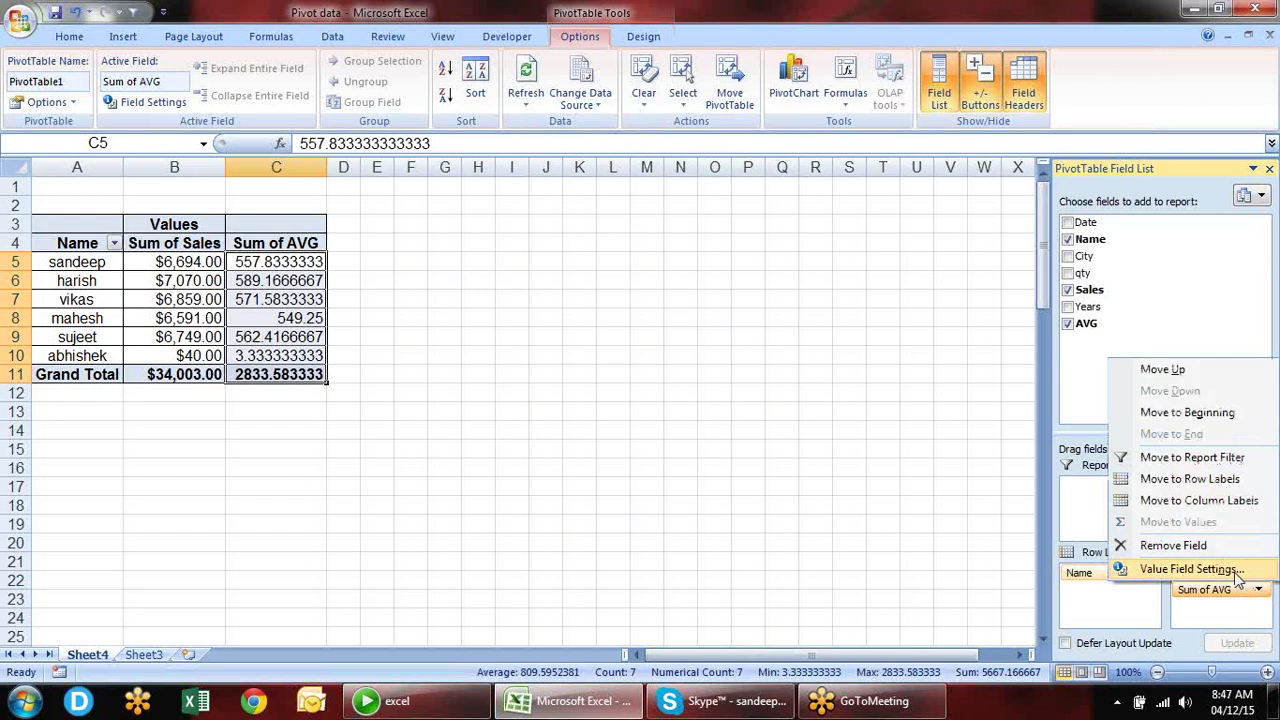
left_click(1205, 488)
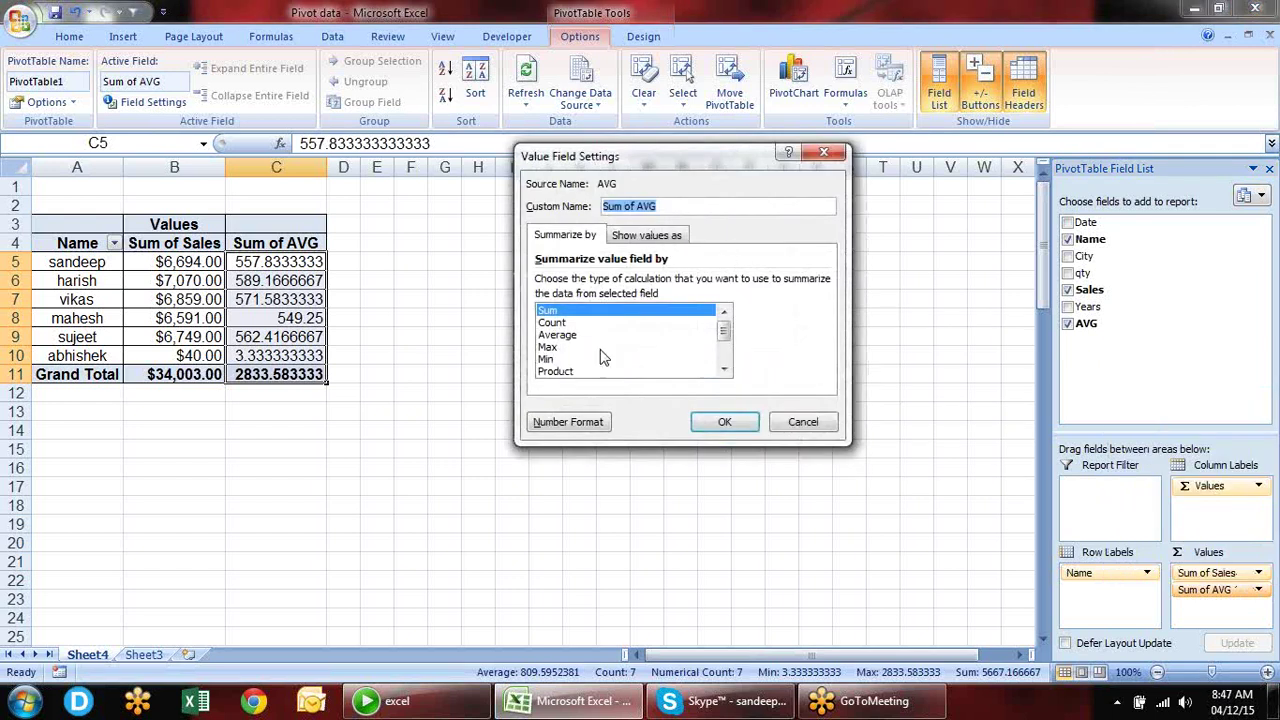
left_click(570, 421)
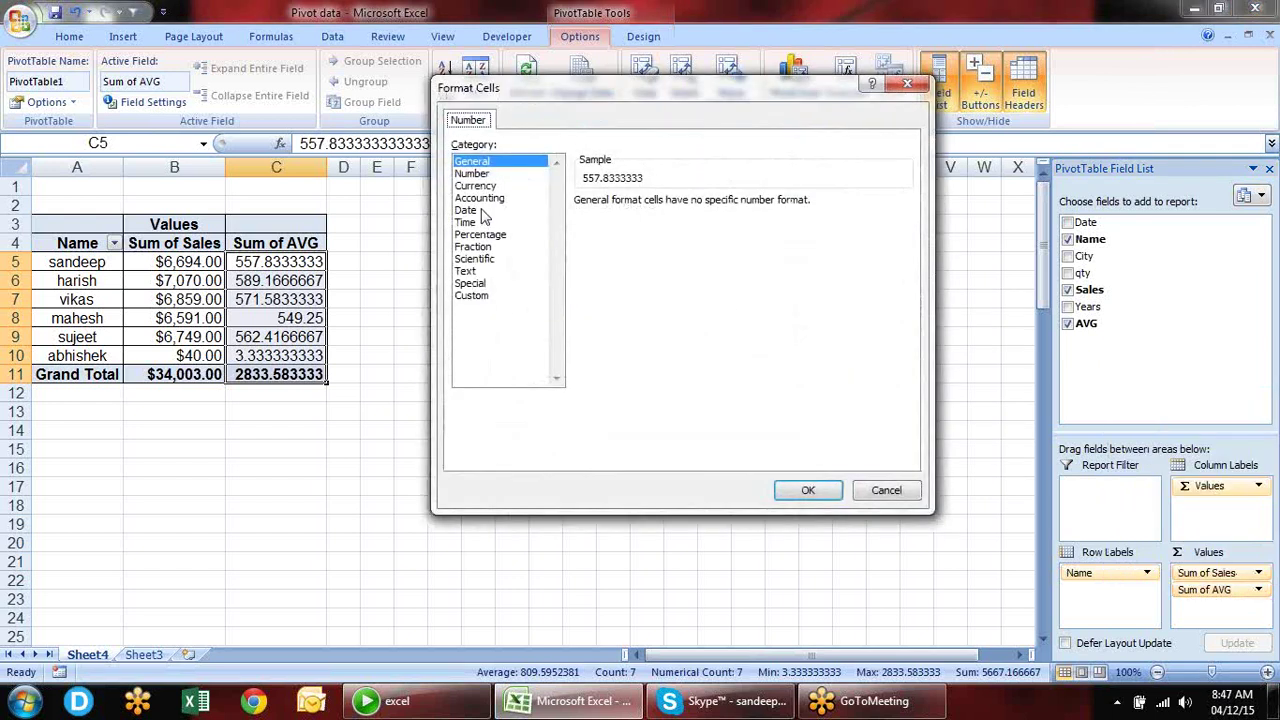
left_click(485, 186)
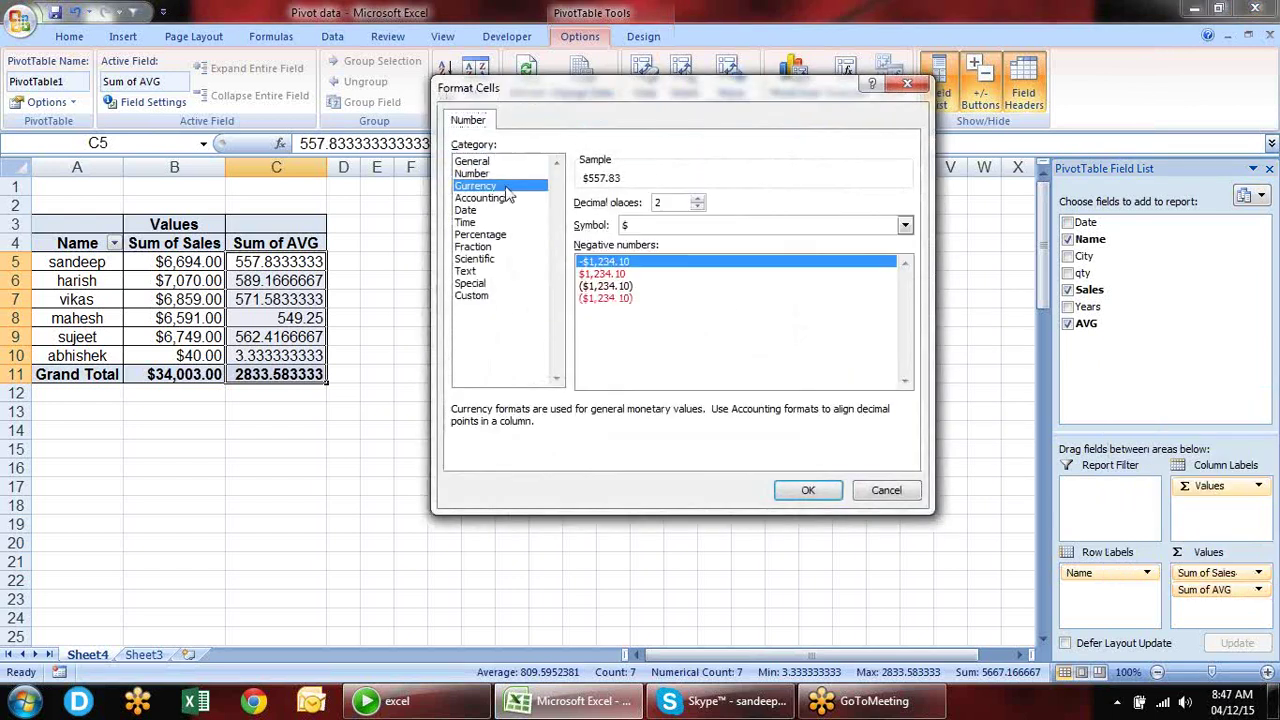
left_click(697, 207)
left_click(697, 207)
left_click(815, 490)
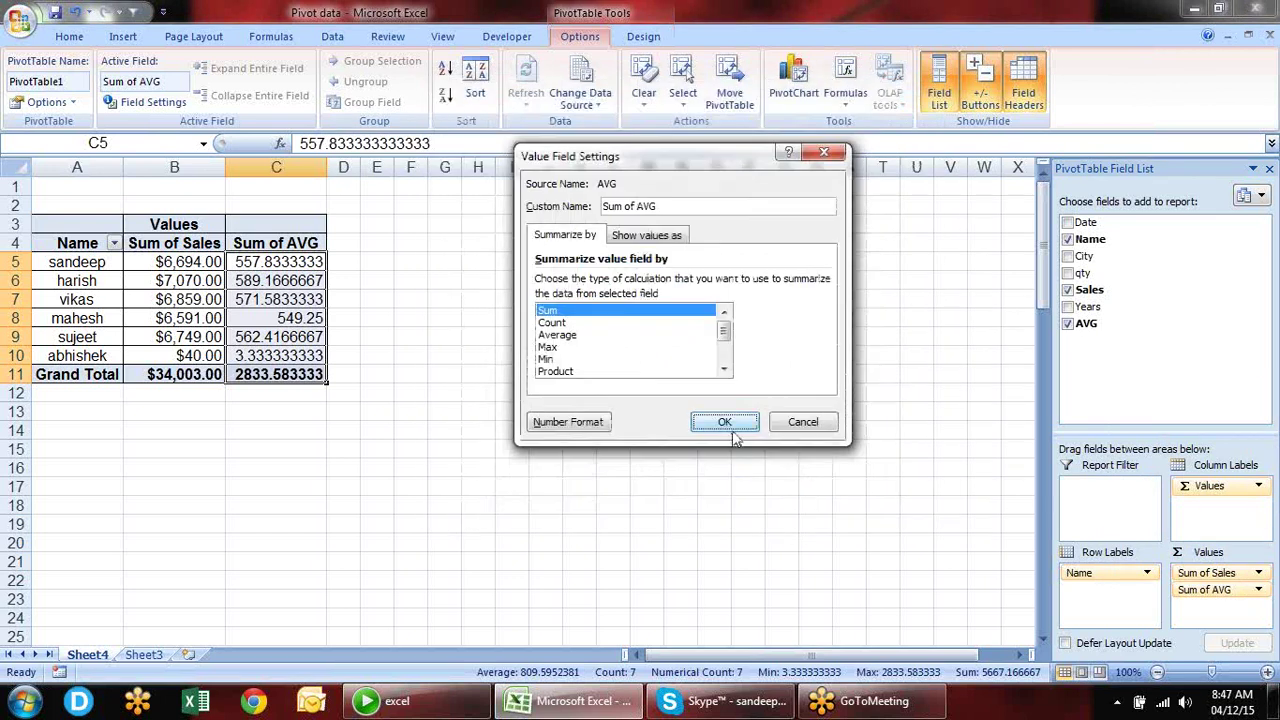
left_click(730, 428)
left_click(432, 310)
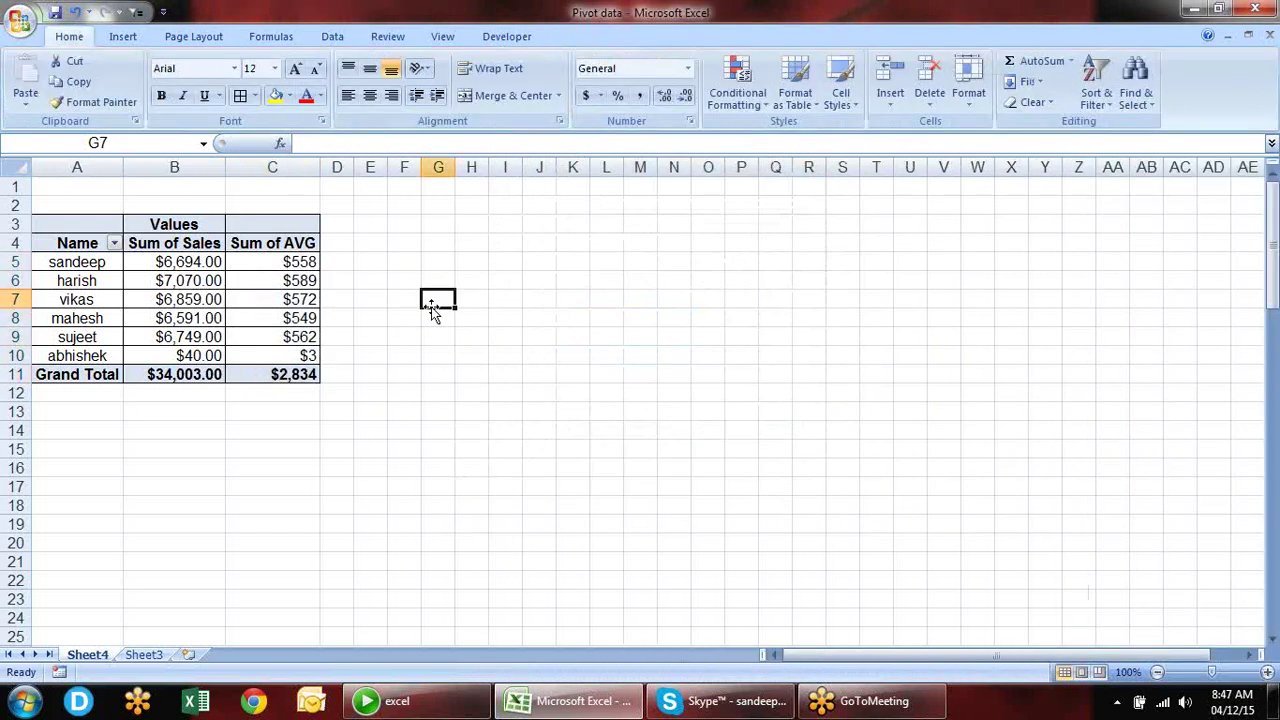
- Widen column A, which holds the Name labels of the PivotTable
left_click(288, 281)
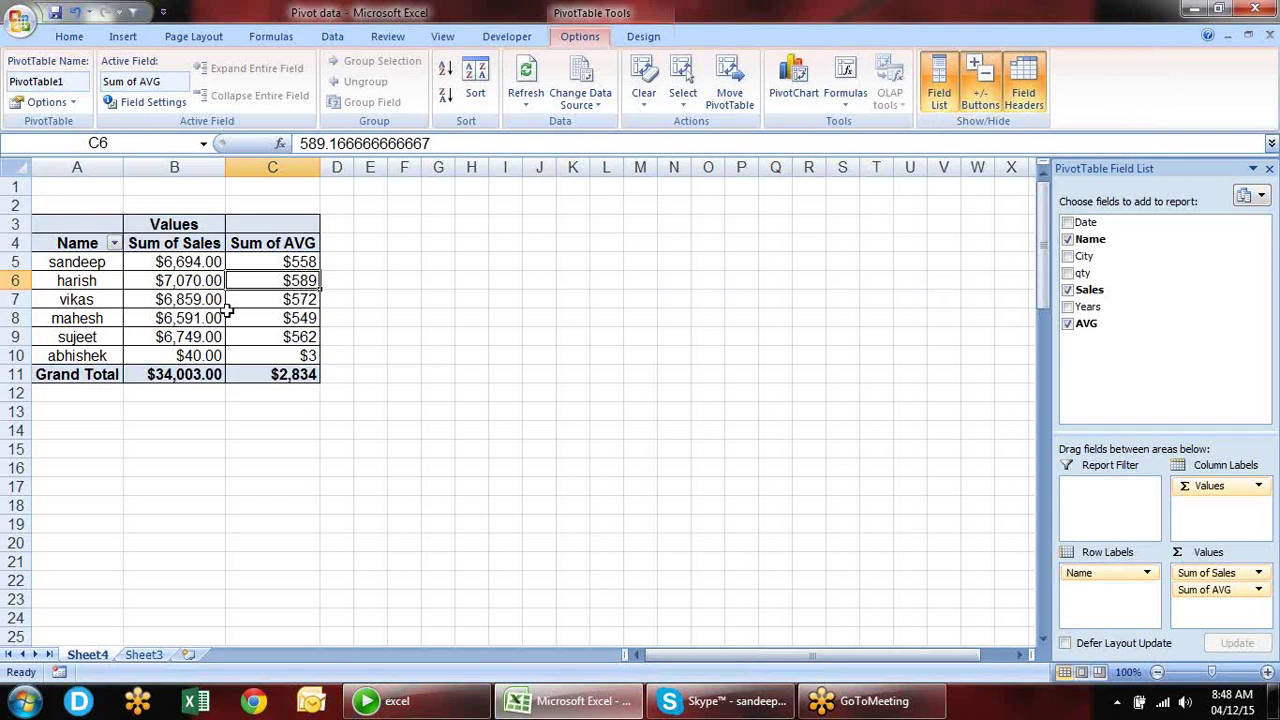
mouse_move(228, 310)
left_click(66, 284)
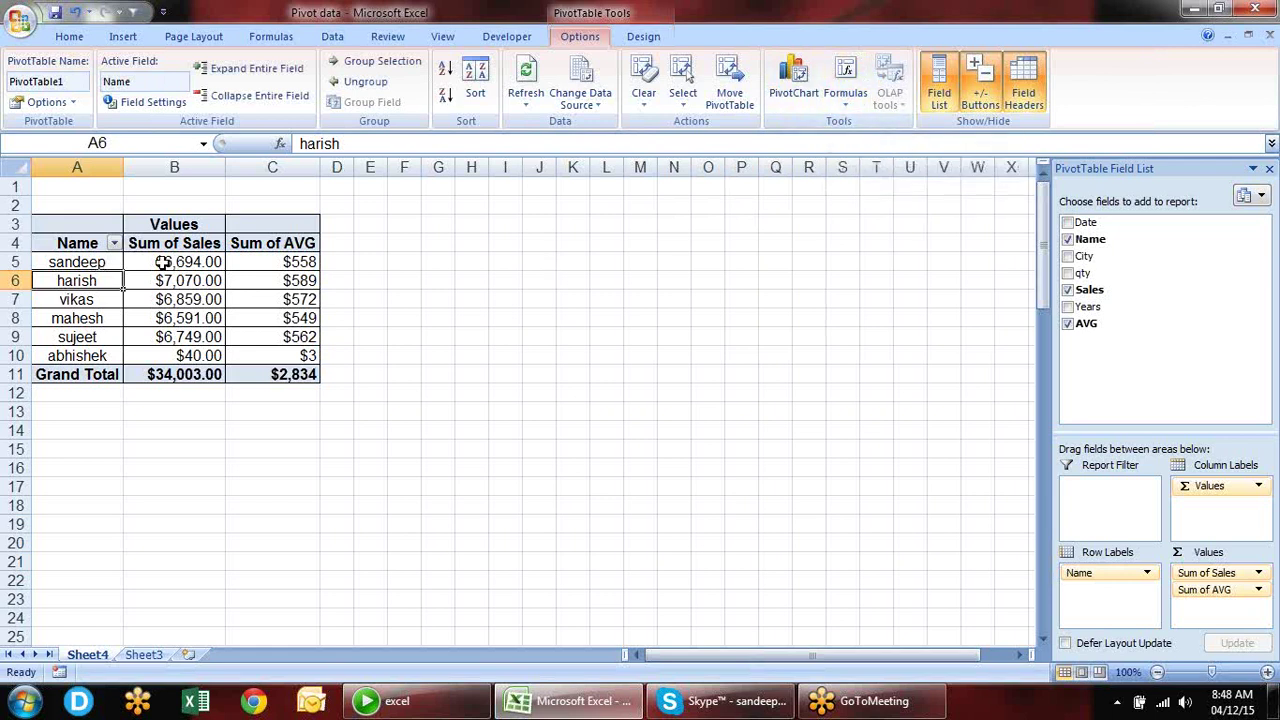
left_click_drag(123, 167, 165, 168)
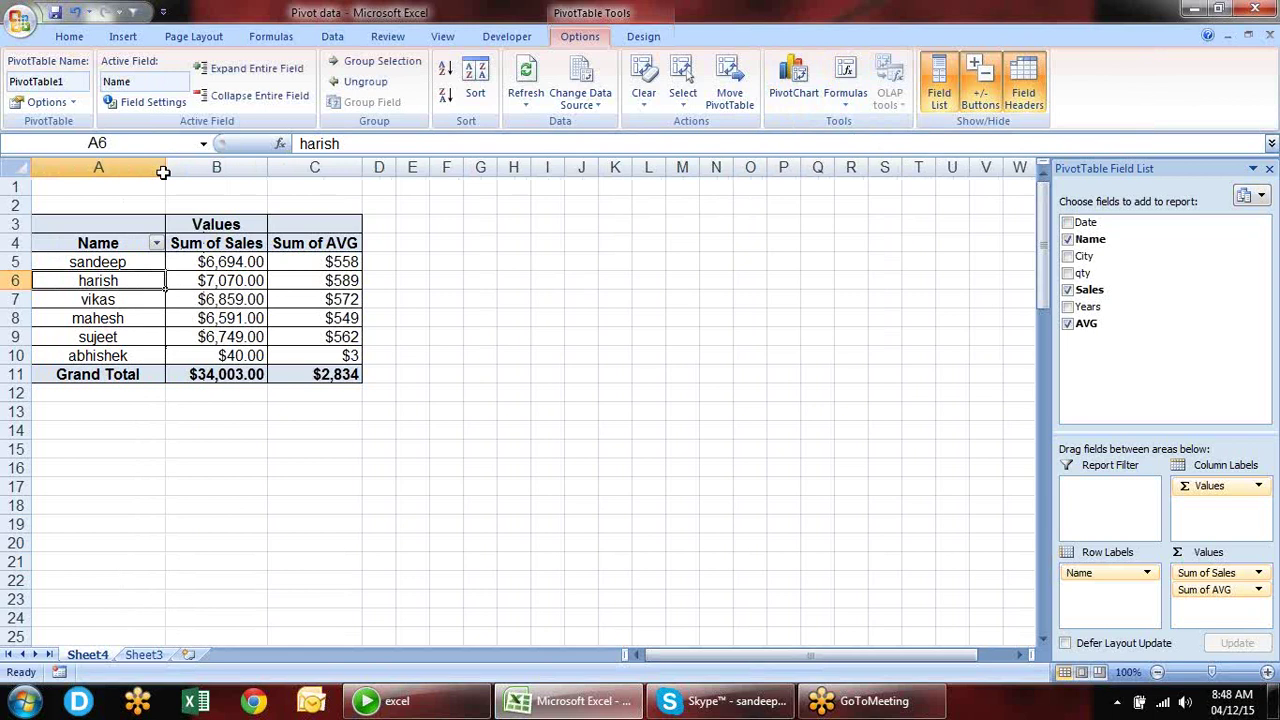
- Try to insert a calculated item in the Name field, first with three names selected and again with a single name selected
left_click_drag(129, 320, 140, 360)
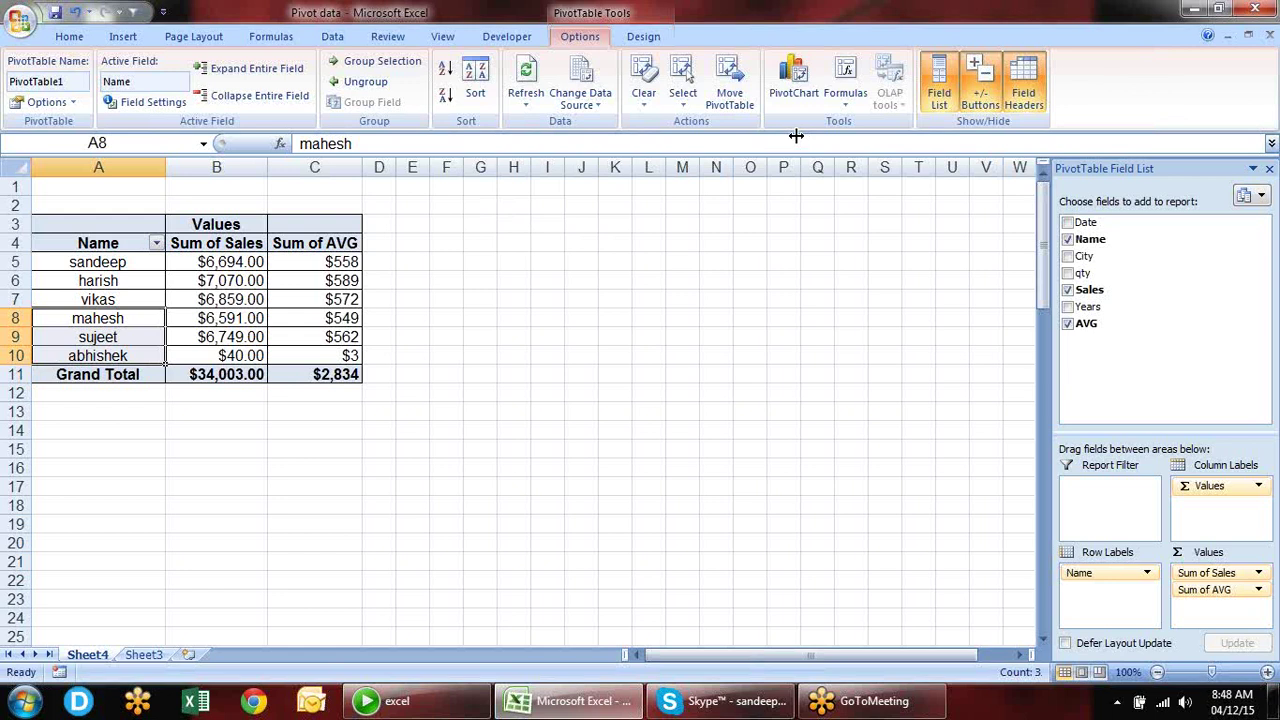
left_click(846, 88)
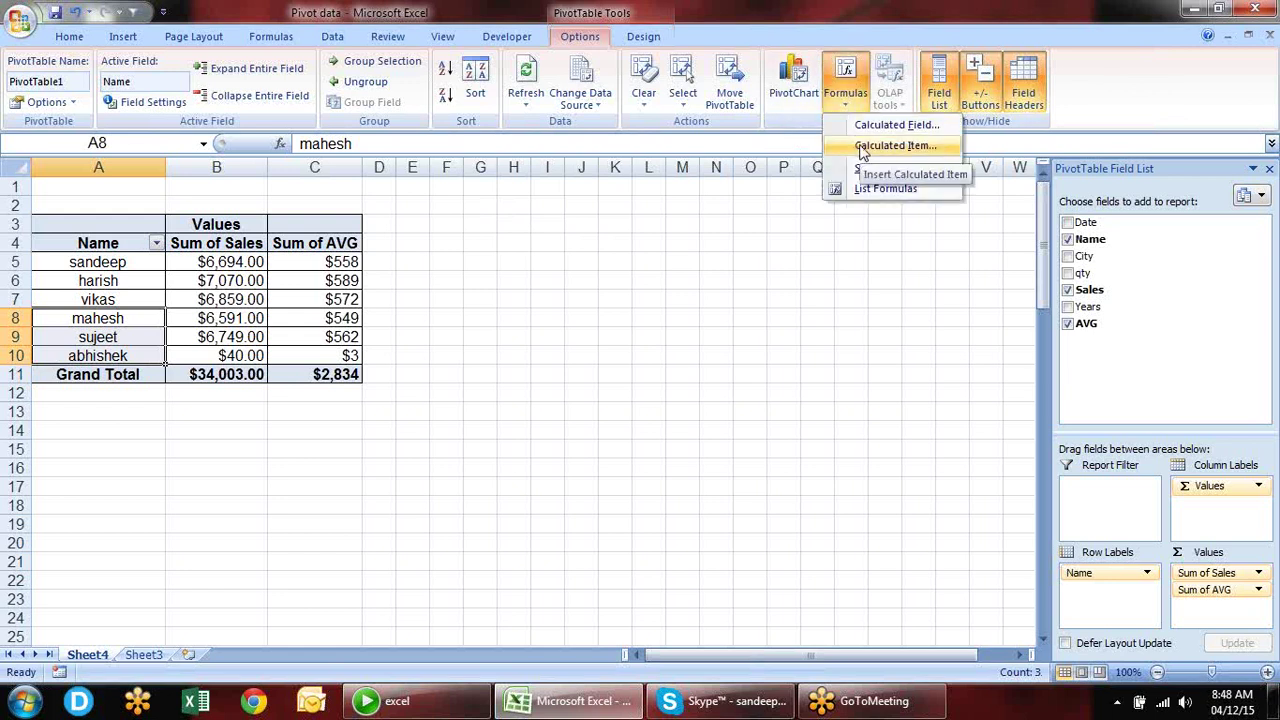
left_click(862, 147)
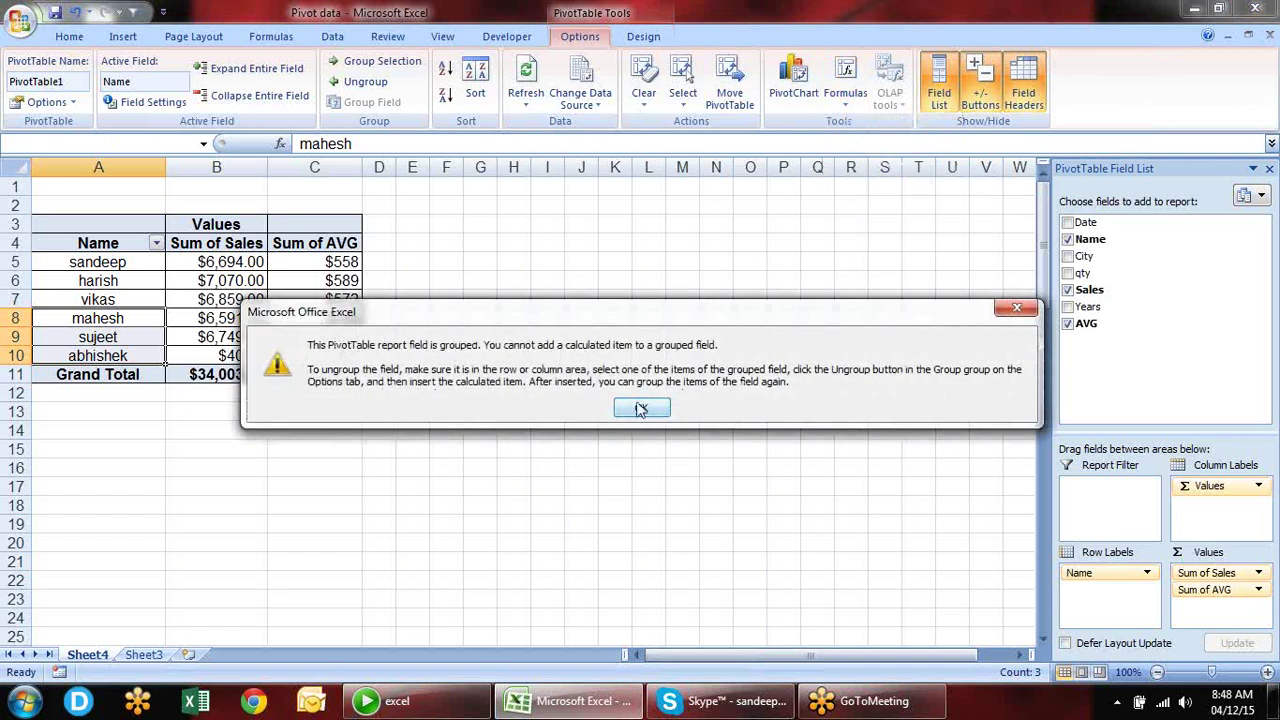
left_click(641, 408)
left_click(121, 340)
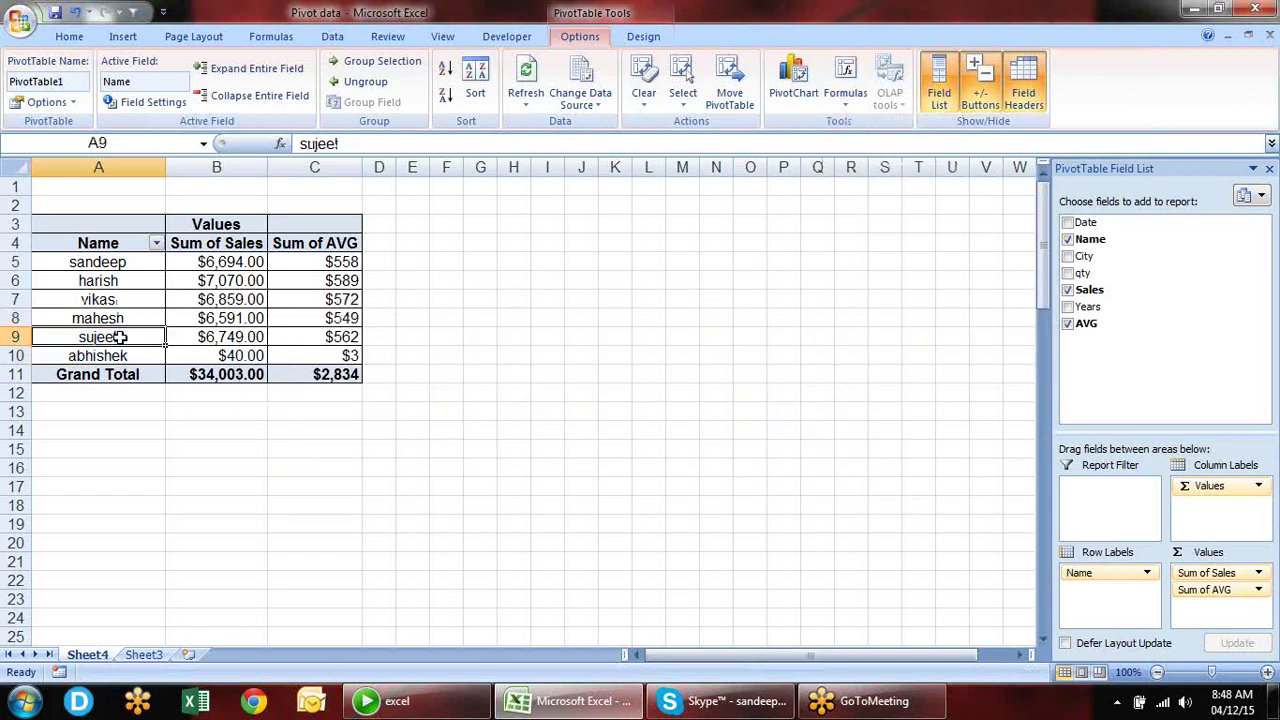
left_click(846, 106)
left_click(862, 147)
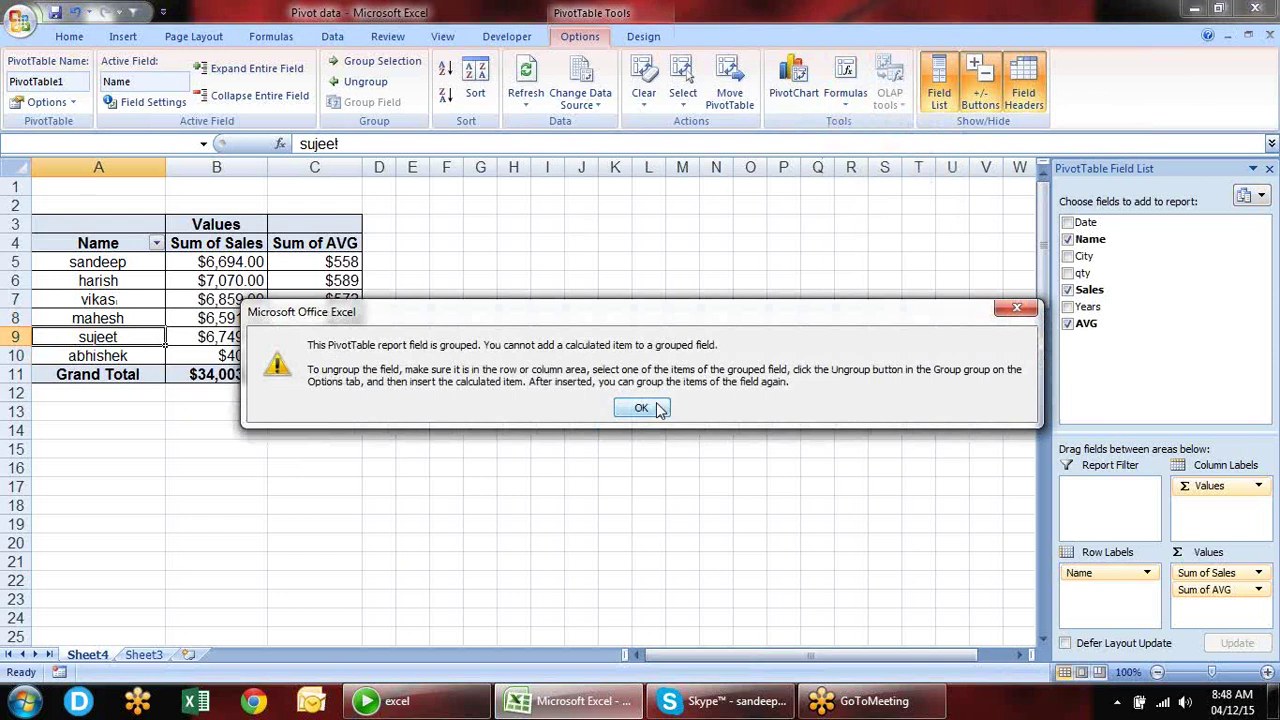
left_click(641, 408)
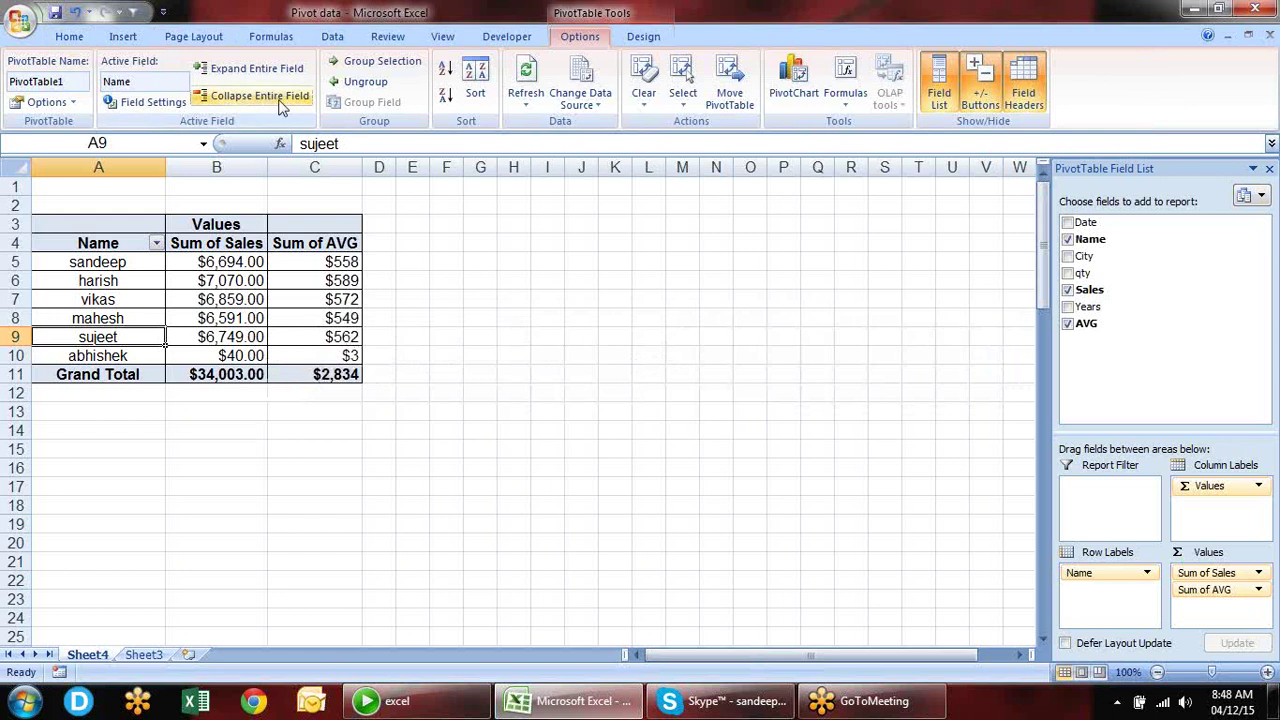
- Try to ungroup the Name field and add the Years field to the row labels below Name
left_click(390, 84)
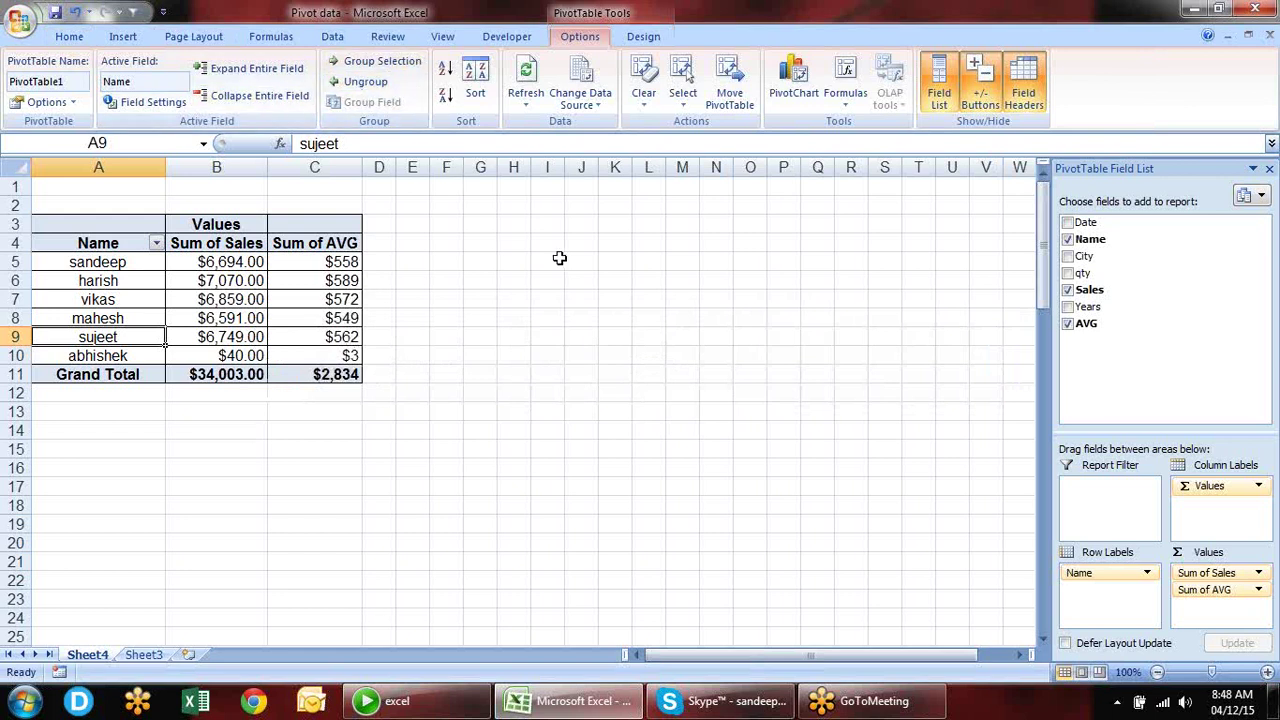
left_click_drag(1085, 310, 1095, 592)
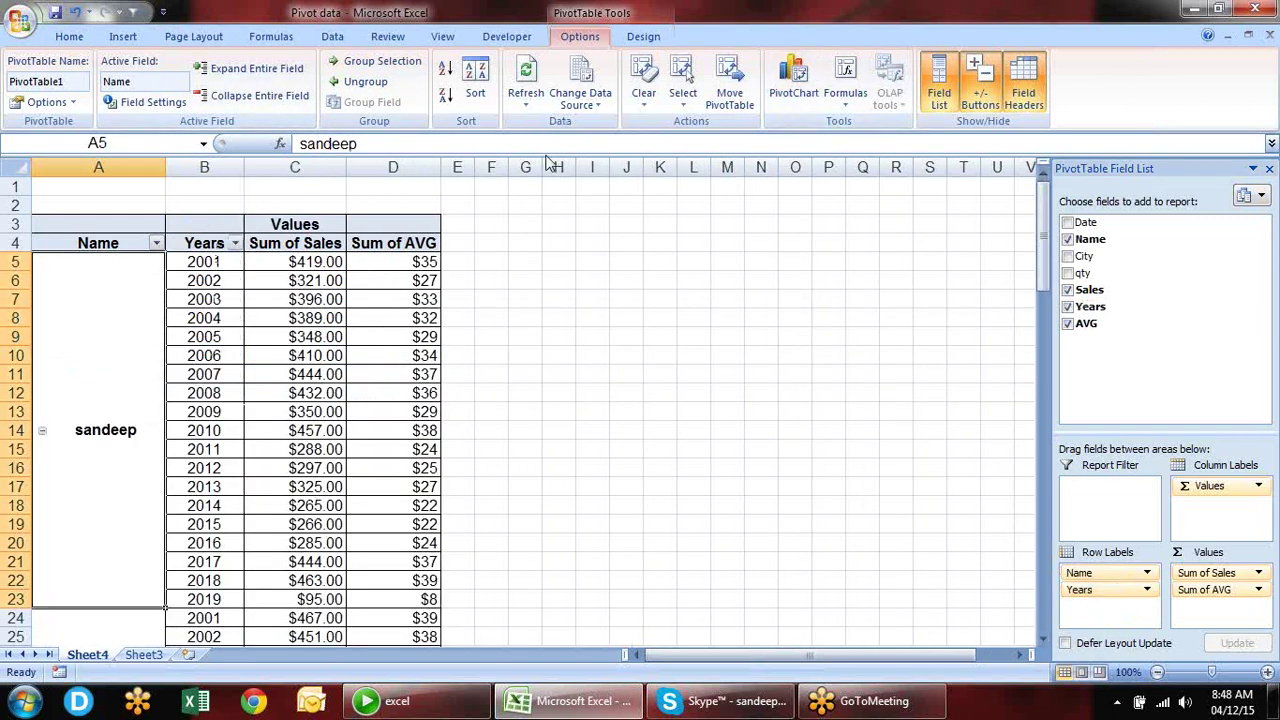
- Ungroup the Years field, remove the Date field from the row labels, and refresh the PivotTable
left_click(200, 316)
left_click(365, 82)
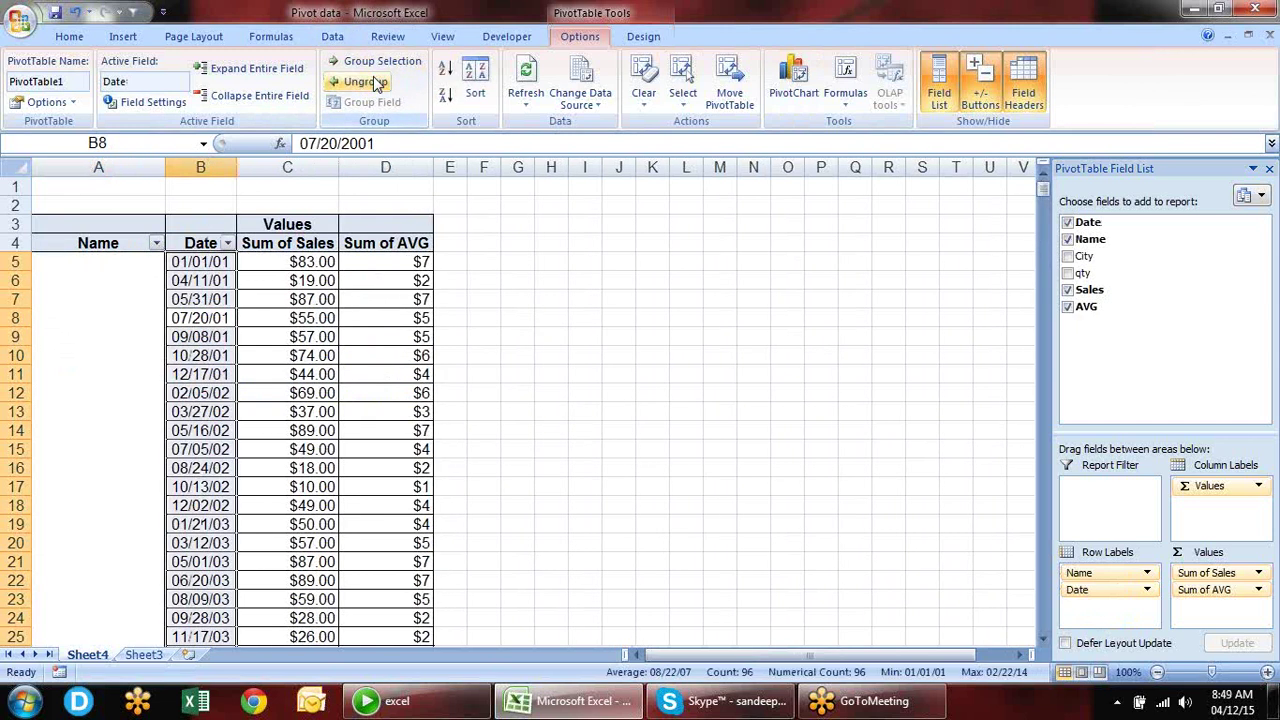
left_click_drag(1072, 590, 946, 500)
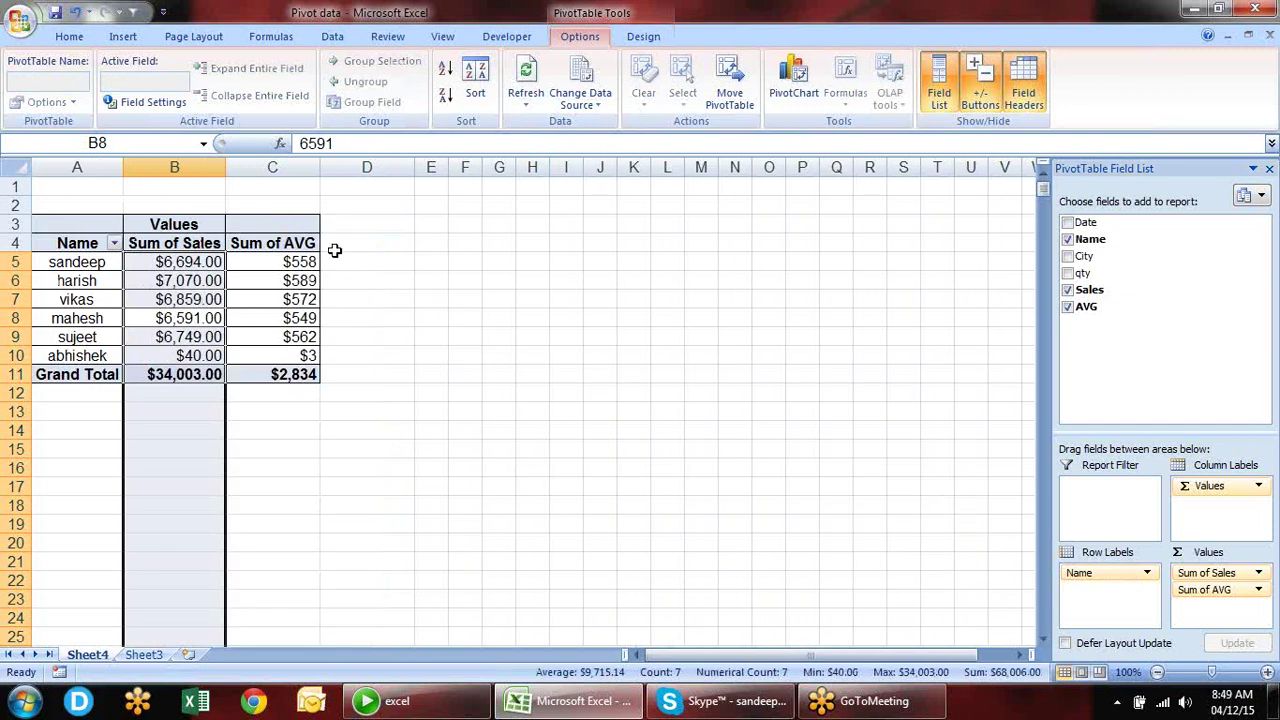
left_click(72, 283)
left_click(528, 78)
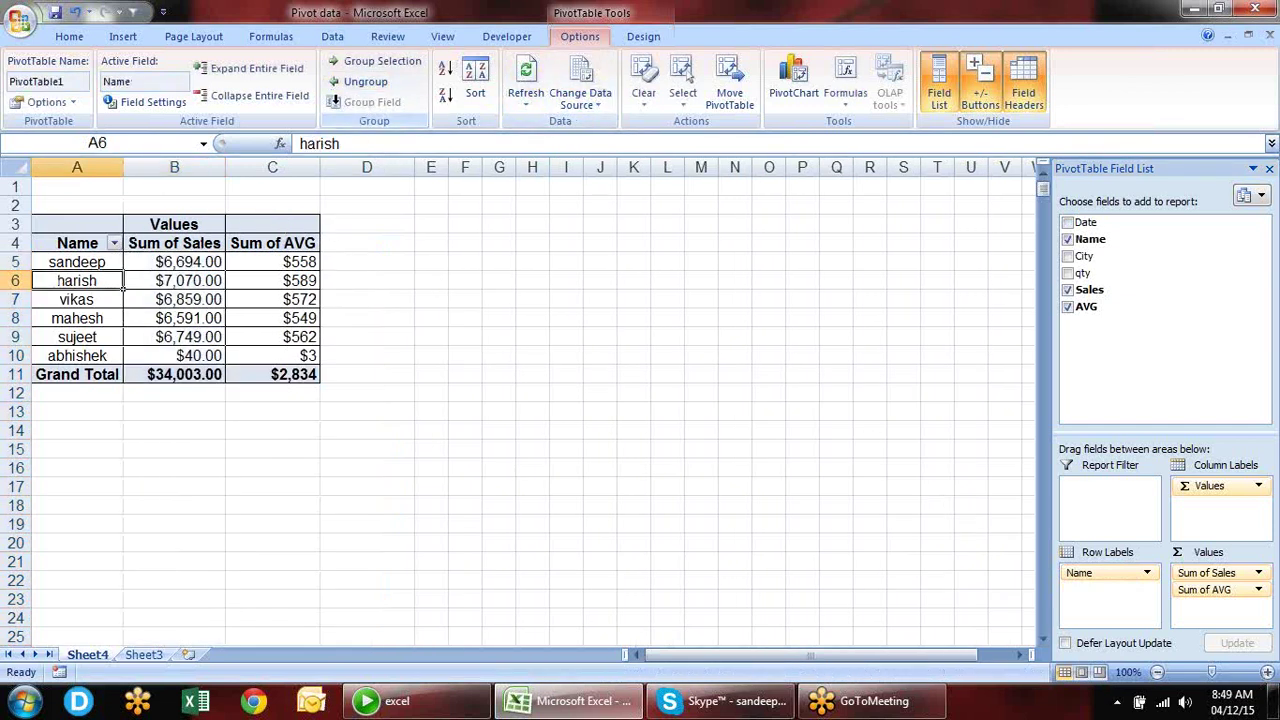
- Insert a calculated item in the Name field, named with a new person's first name, that adds the three names in rows 8 to 10
left_click(845, 85)
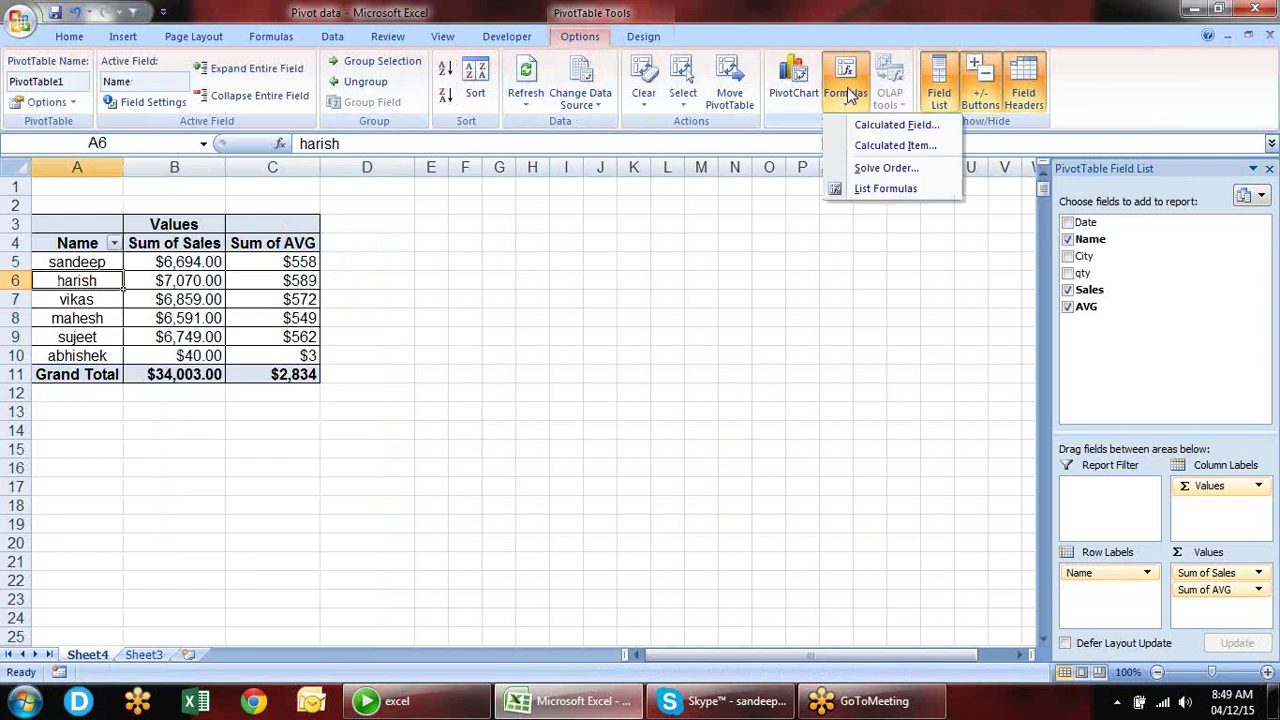
left_click(866, 148)
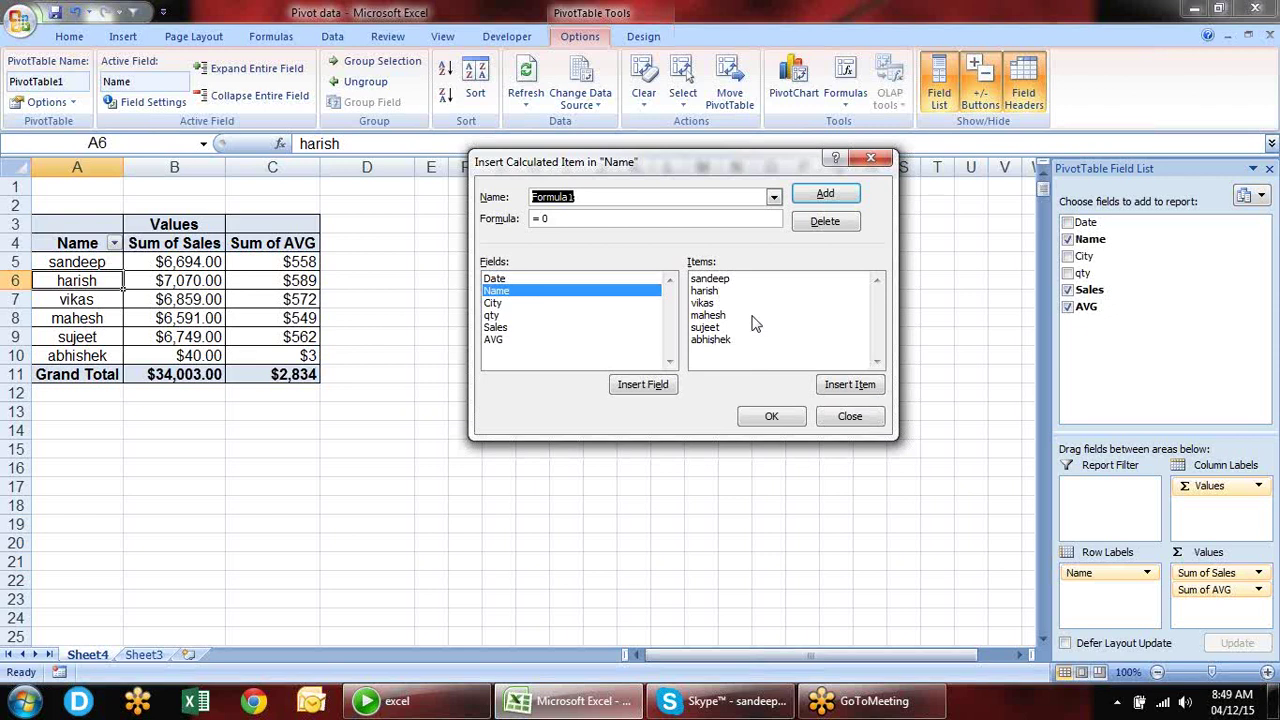
type("Vijay")
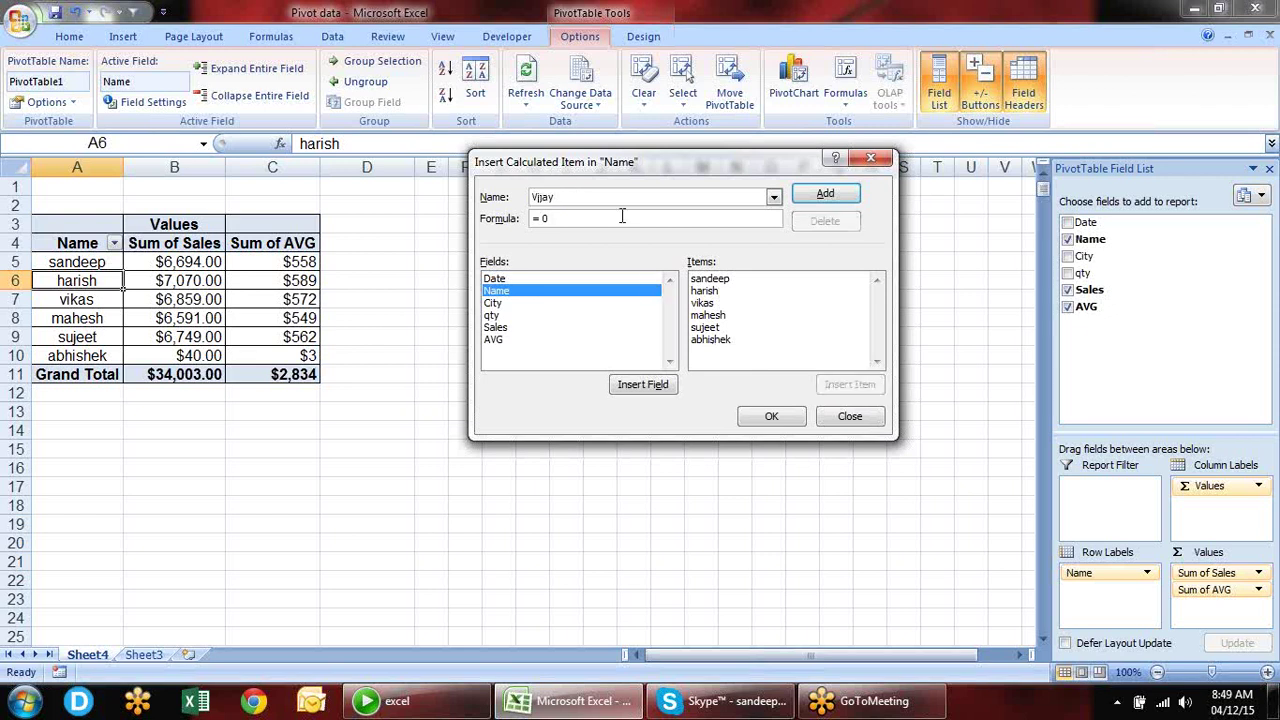
double_click(718, 315)
type("+")
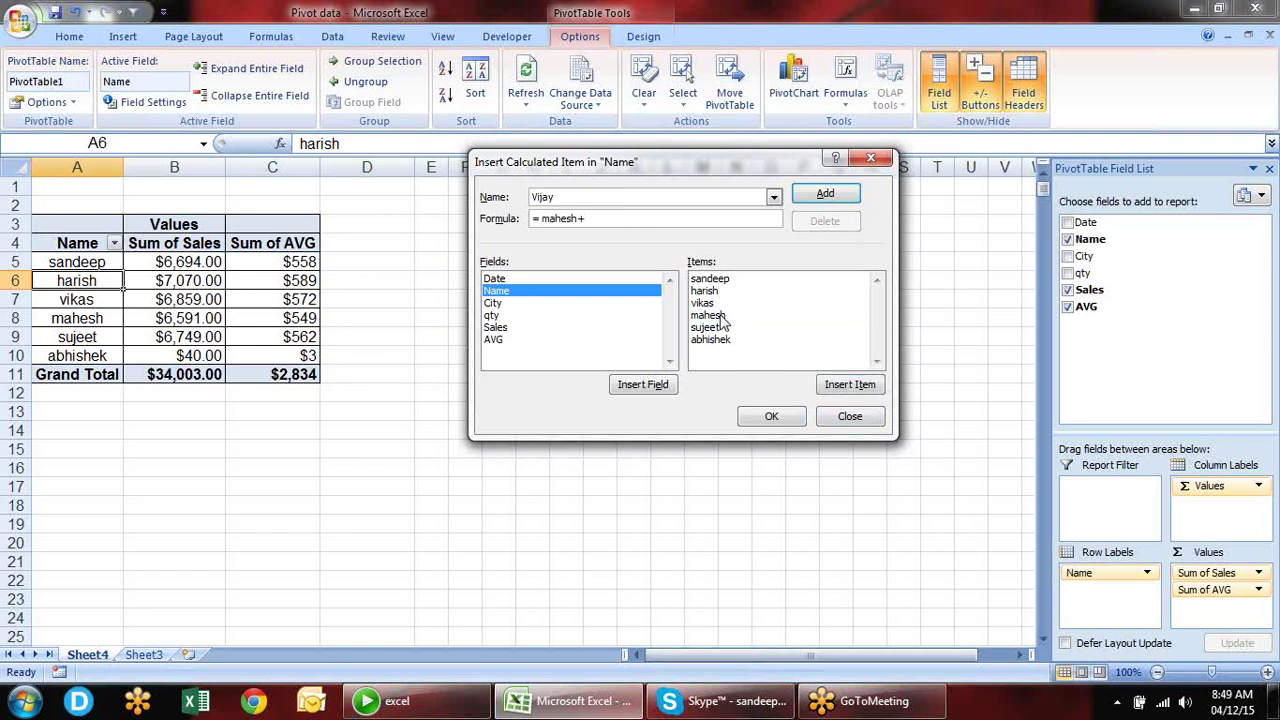
double_click(712, 327)
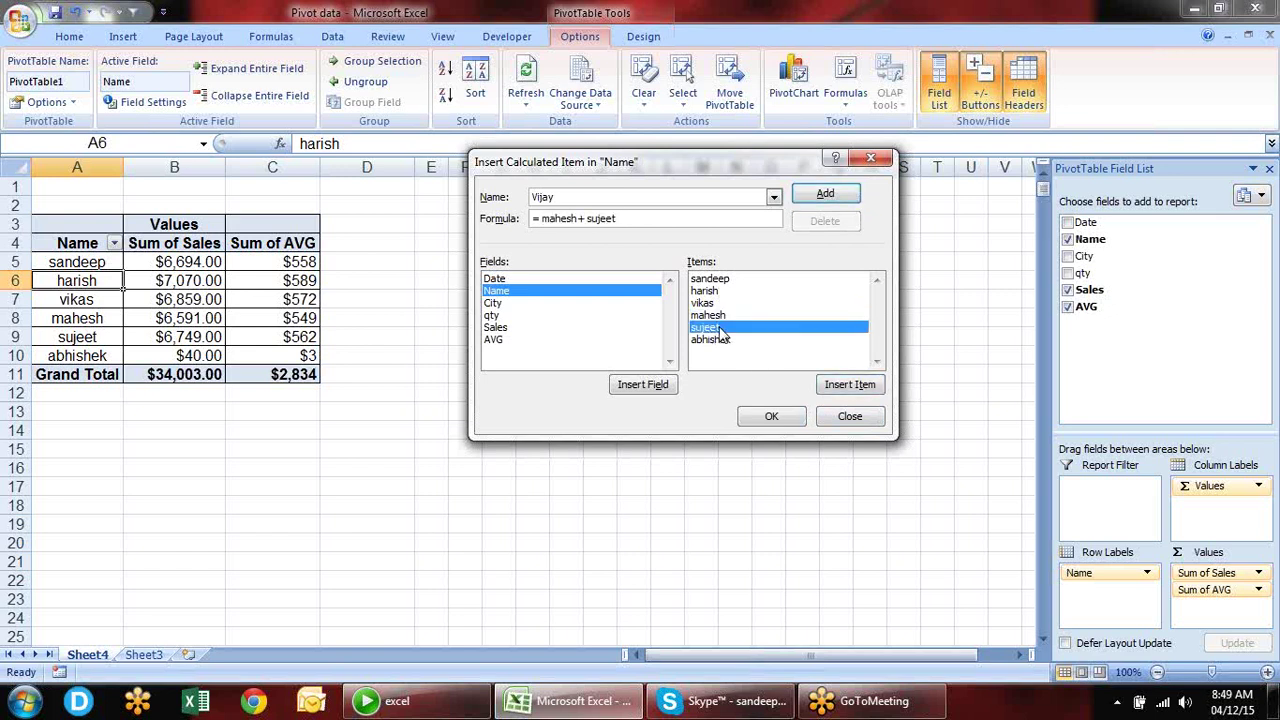
type("+")
double_click(712, 339)
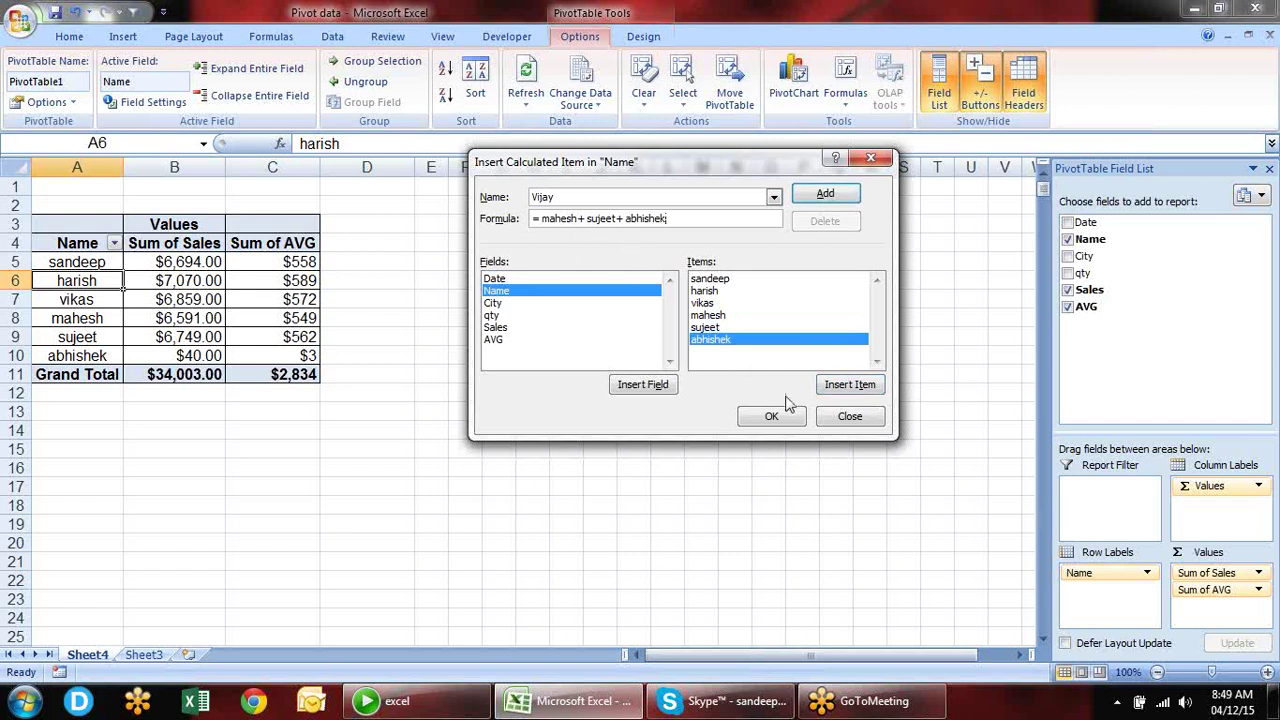
left_click(828, 196)
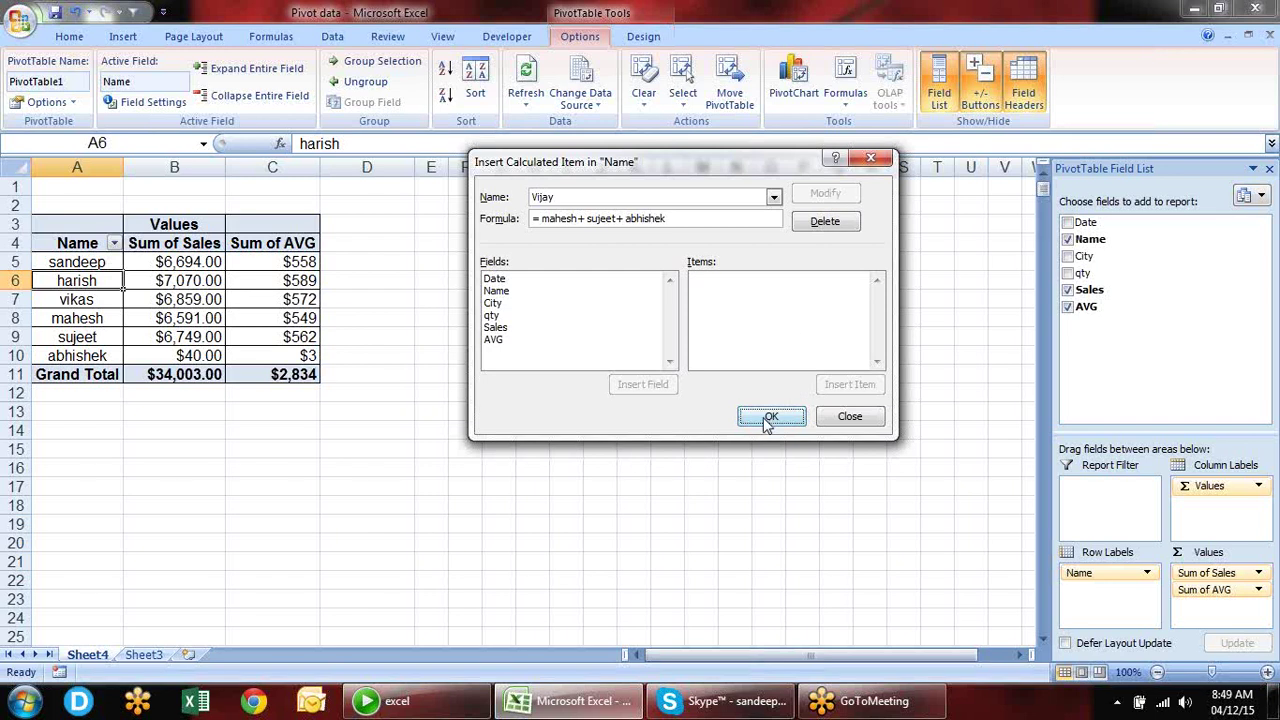
left_click(768, 418)
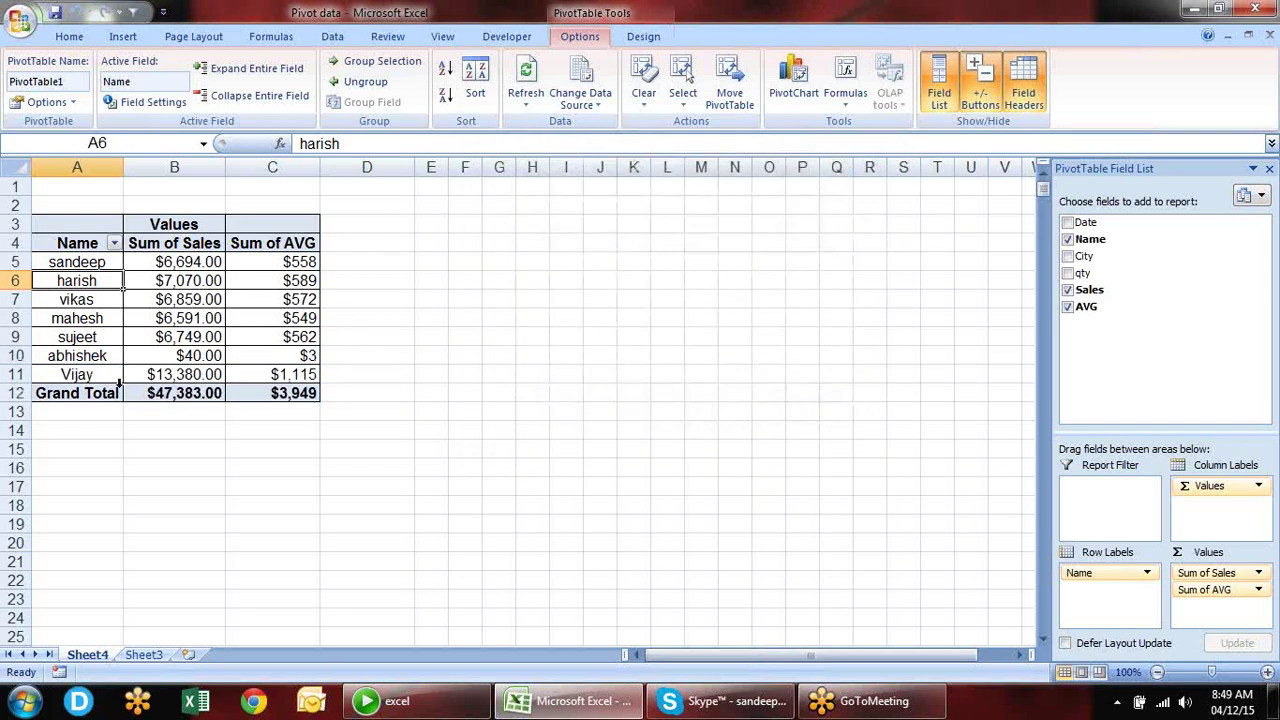
- Filter the Name field to hide the three names in rows 8 to 10 that the calculated item adds up
left_click(172, 375)
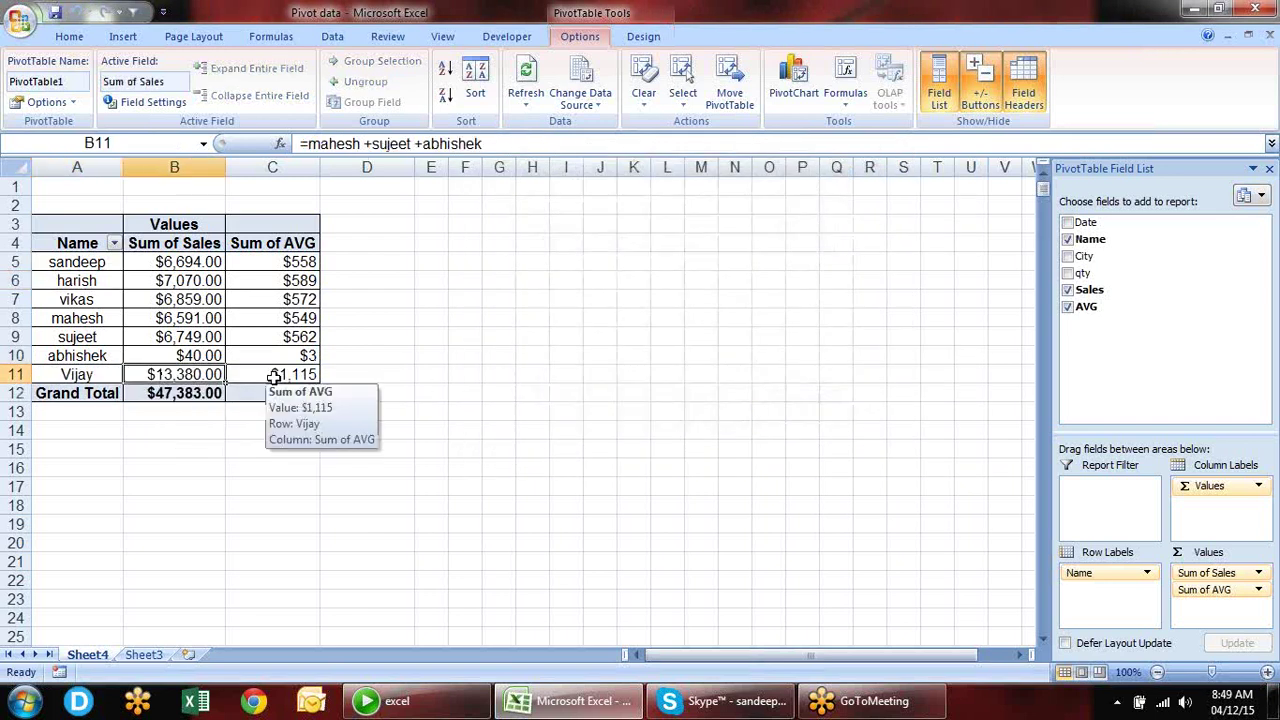
left_click(101, 374)
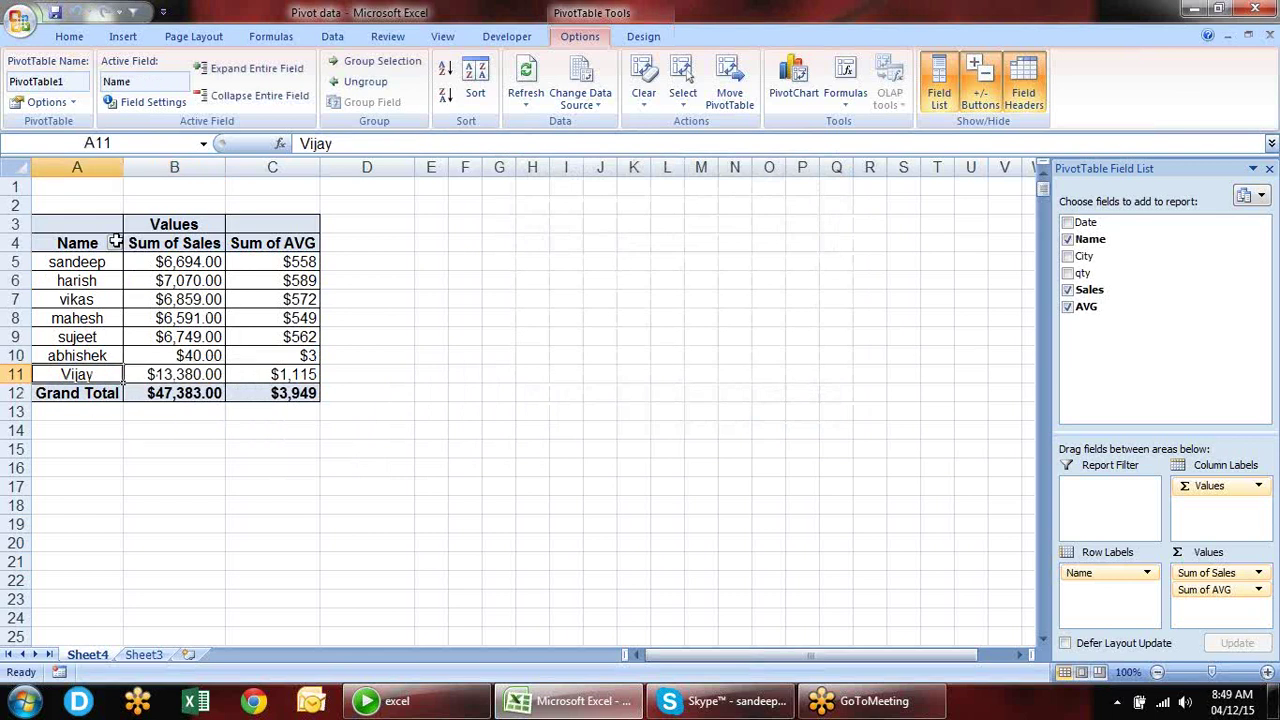
left_click_drag(105, 318, 105, 356)
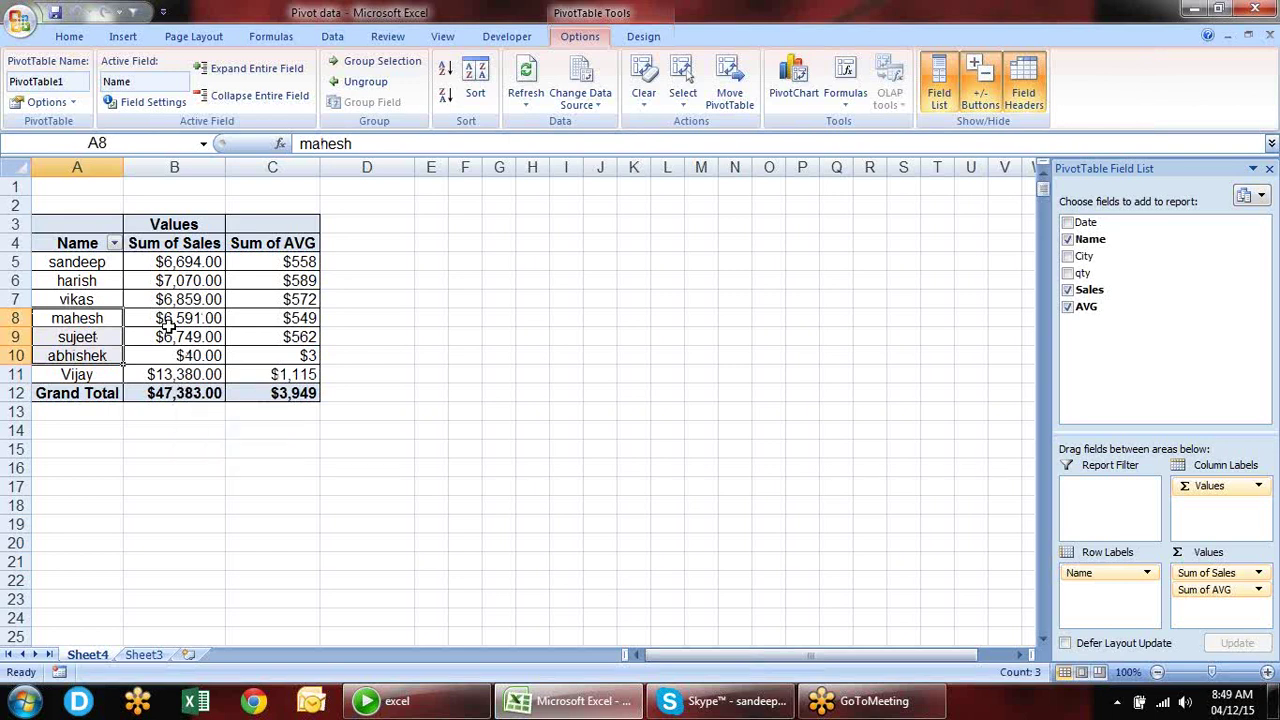
left_click(114, 243)
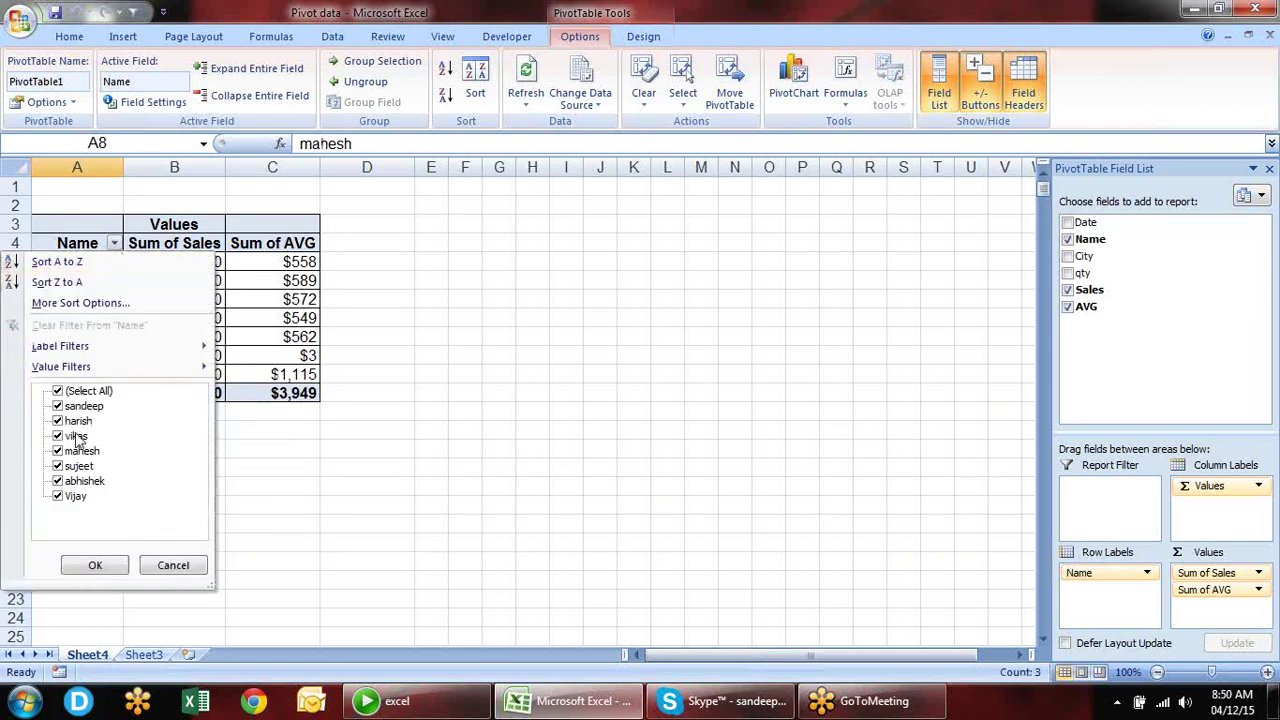
left_click(57, 451)
left_click(57, 466)
left_click(57, 481)
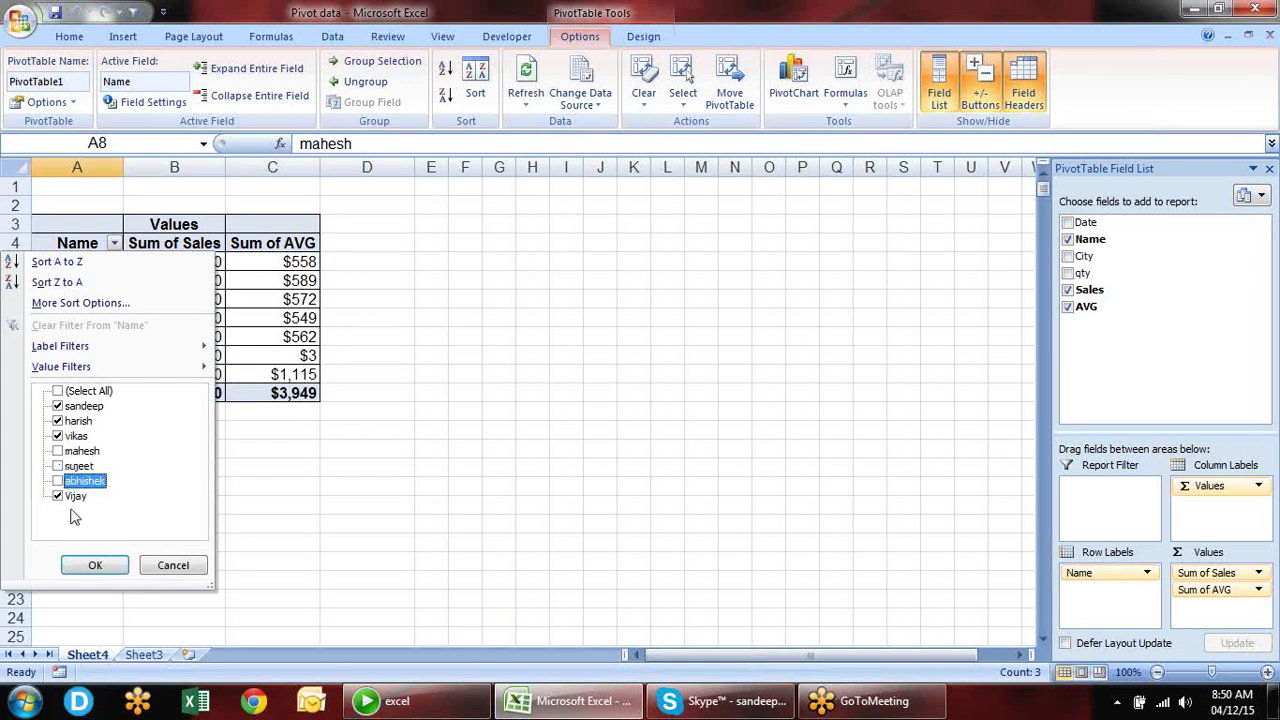
left_click(95, 565)
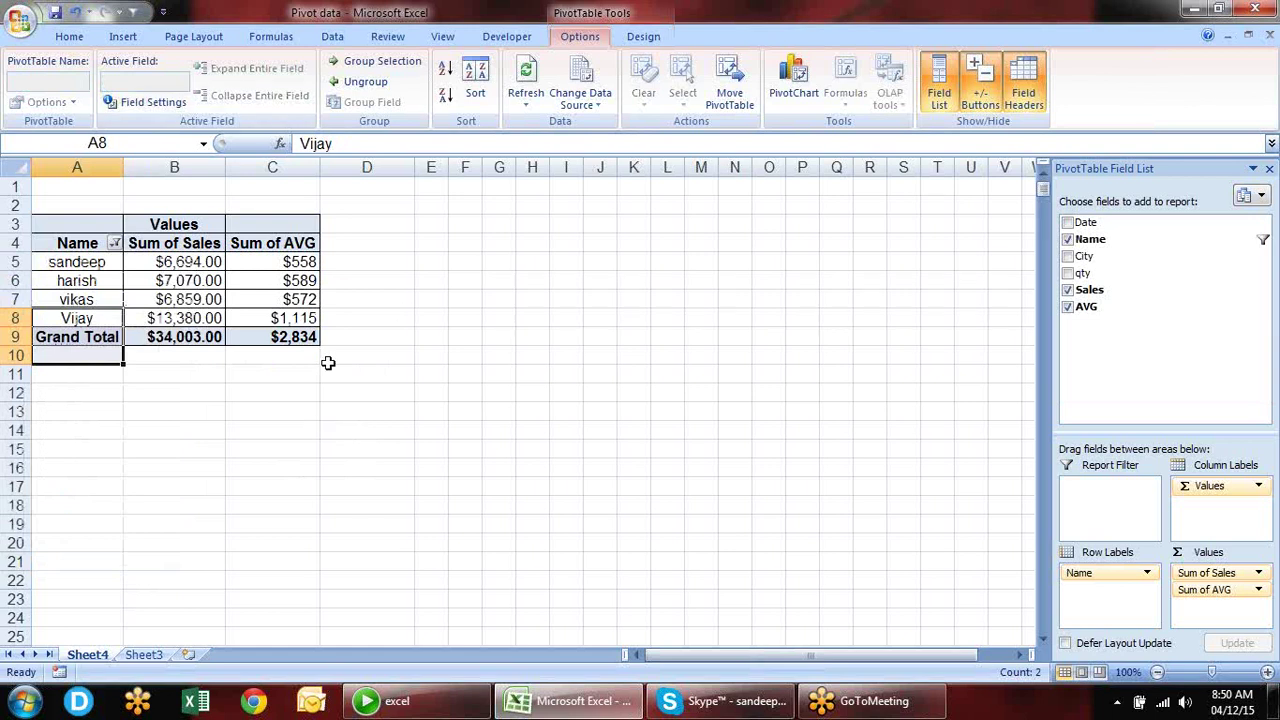
- List the PivotTable's formulas on a new sheet and examine the entries for the AVG field and the calculated item
left_click(268, 286)
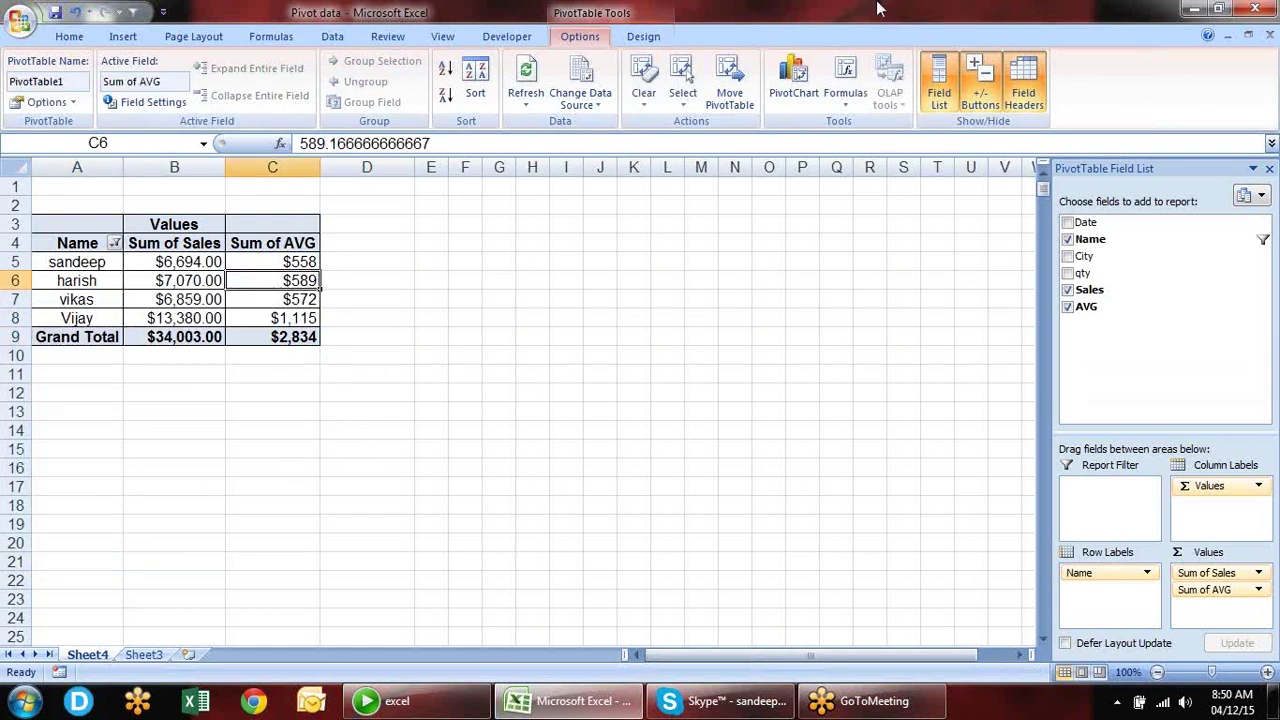
left_click(856, 110)
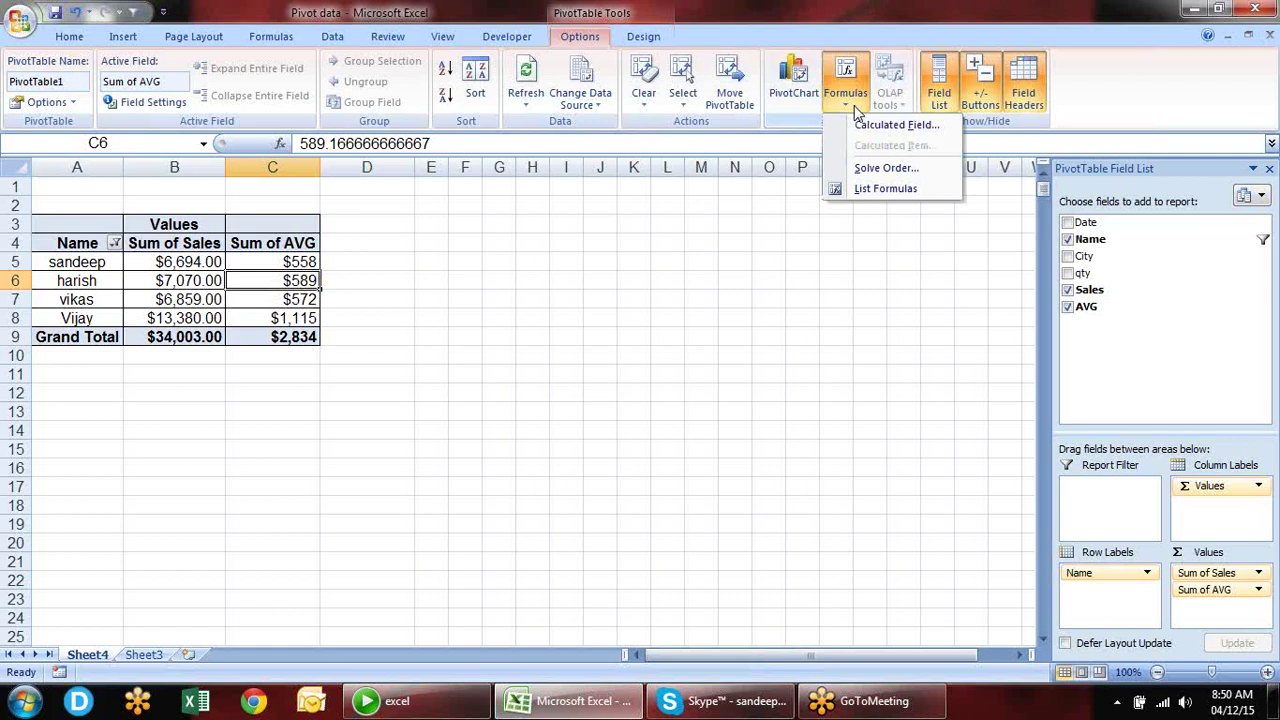
left_click(884, 190)
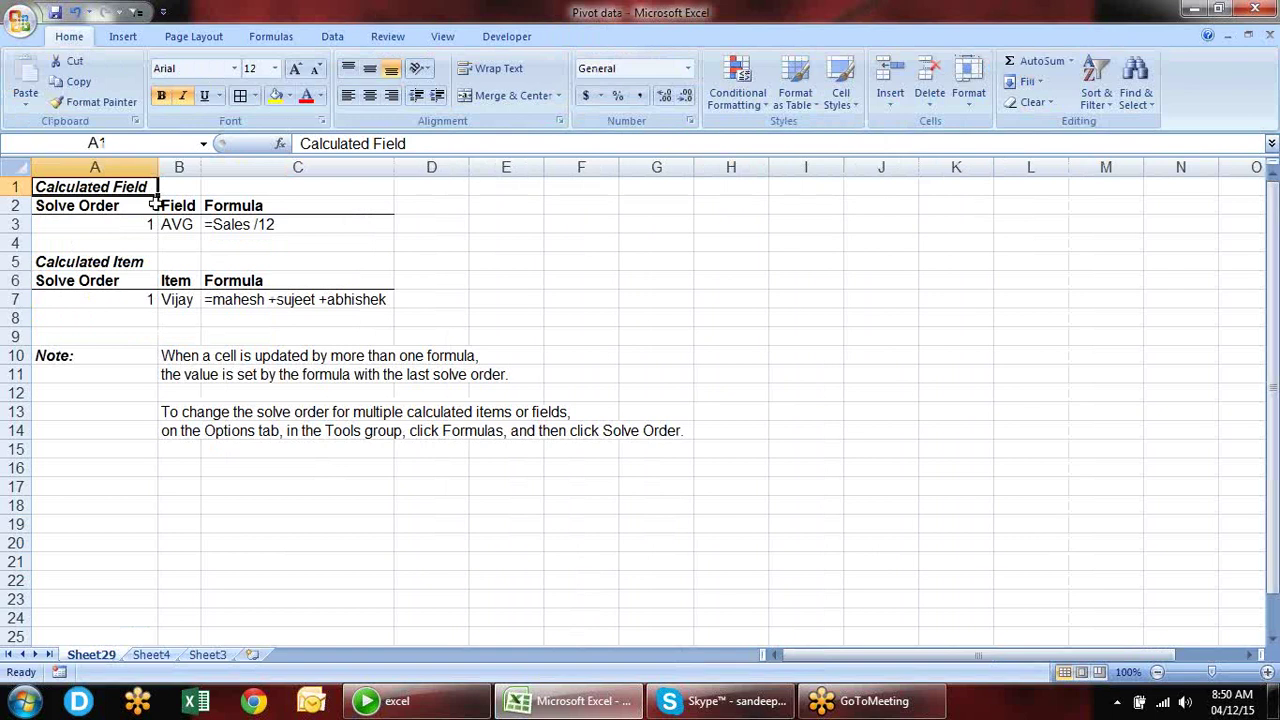
left_click_drag(167, 225, 273, 235)
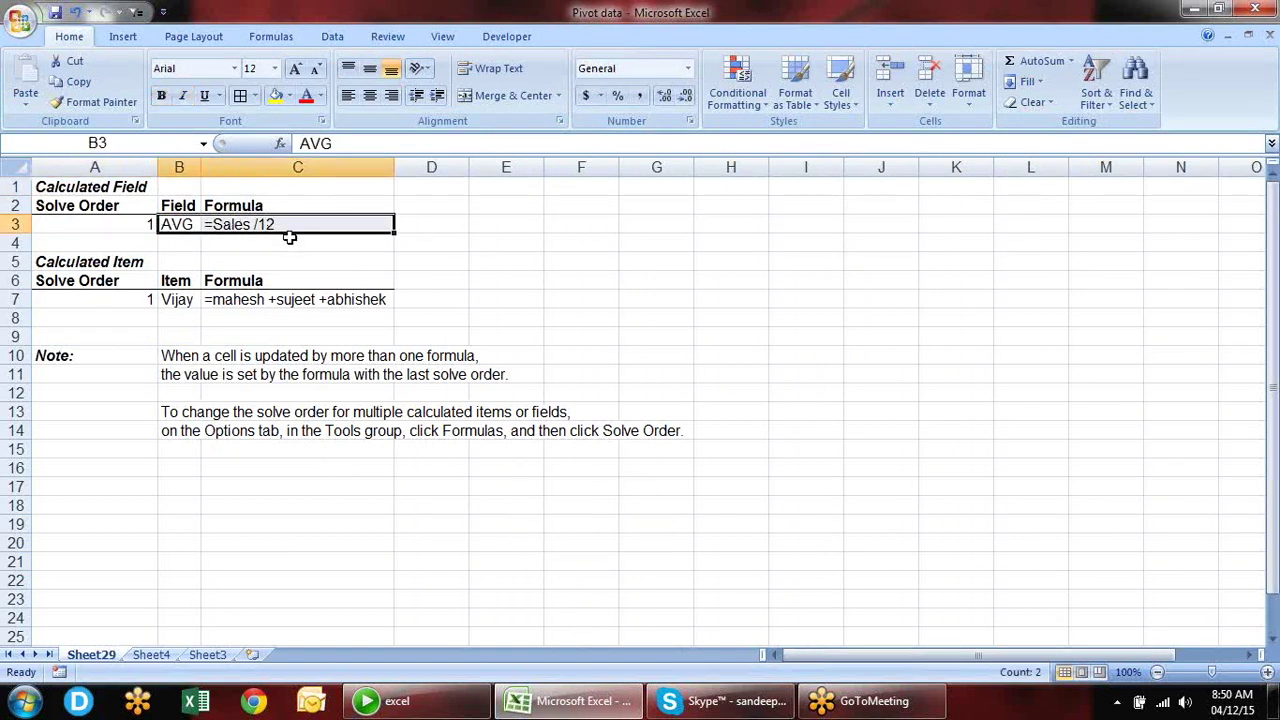
left_click(283, 220)
left_click_drag(183, 309, 292, 294)
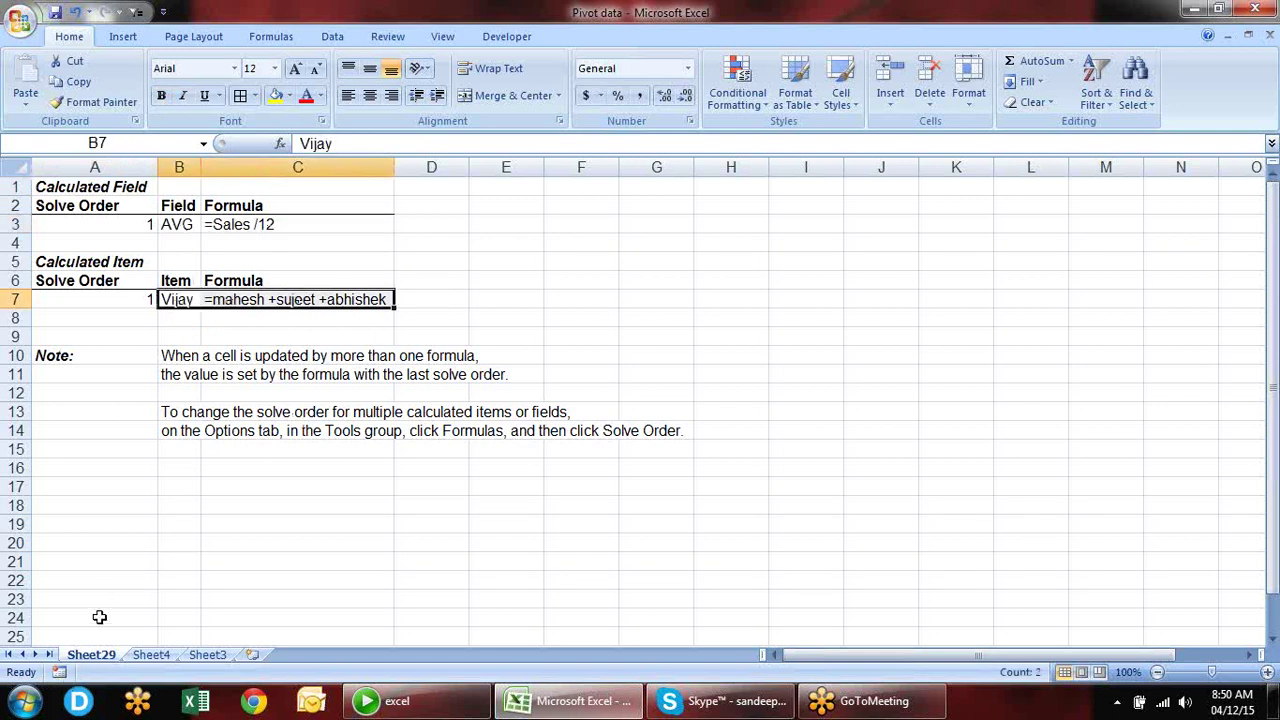
- Delete the sheet that holds the list of PivotTable formulas
key("alt+e")
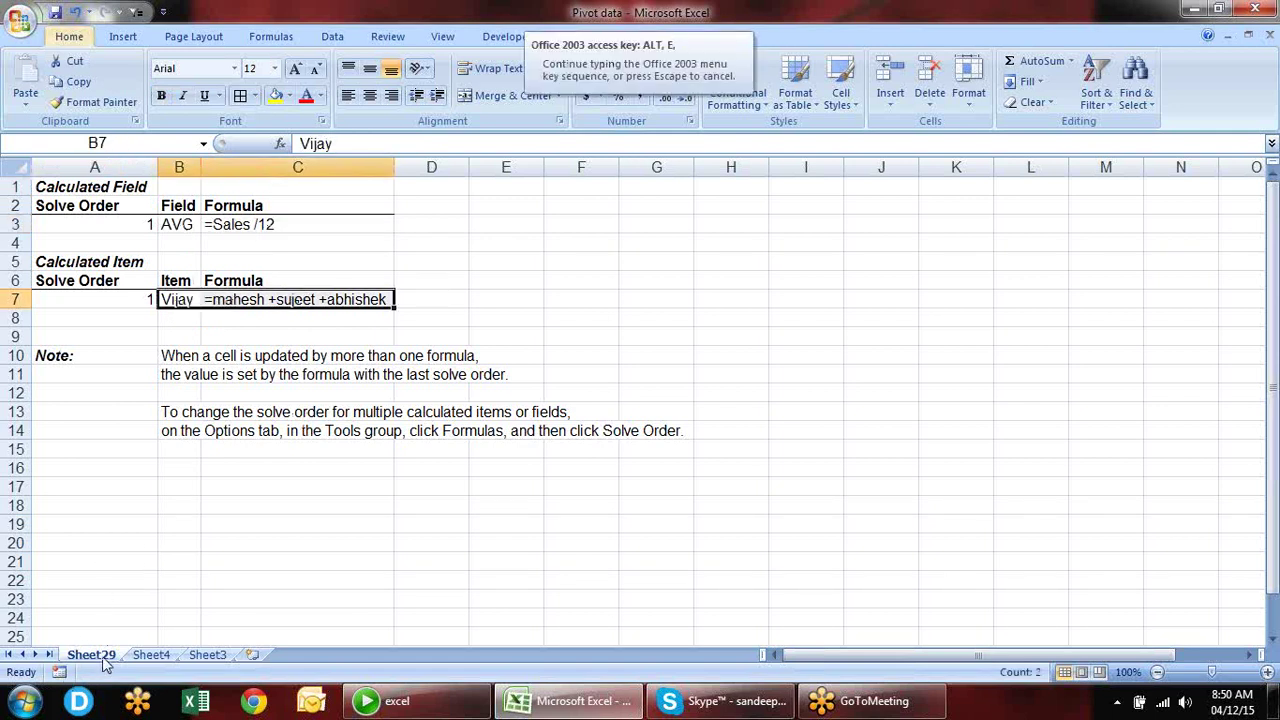
key("l")
key("Return")
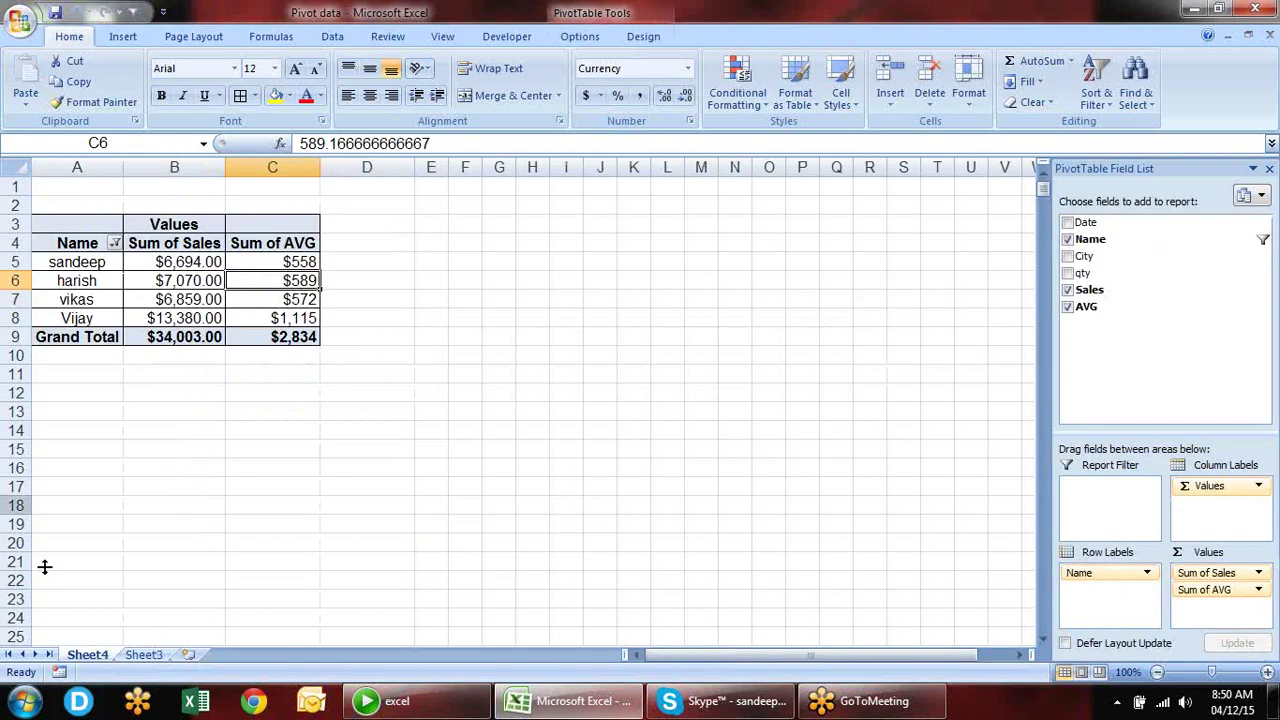
- Delete the calculated item of the Name field through the Calculated Item Solve Order settings
left_click(88, 300)
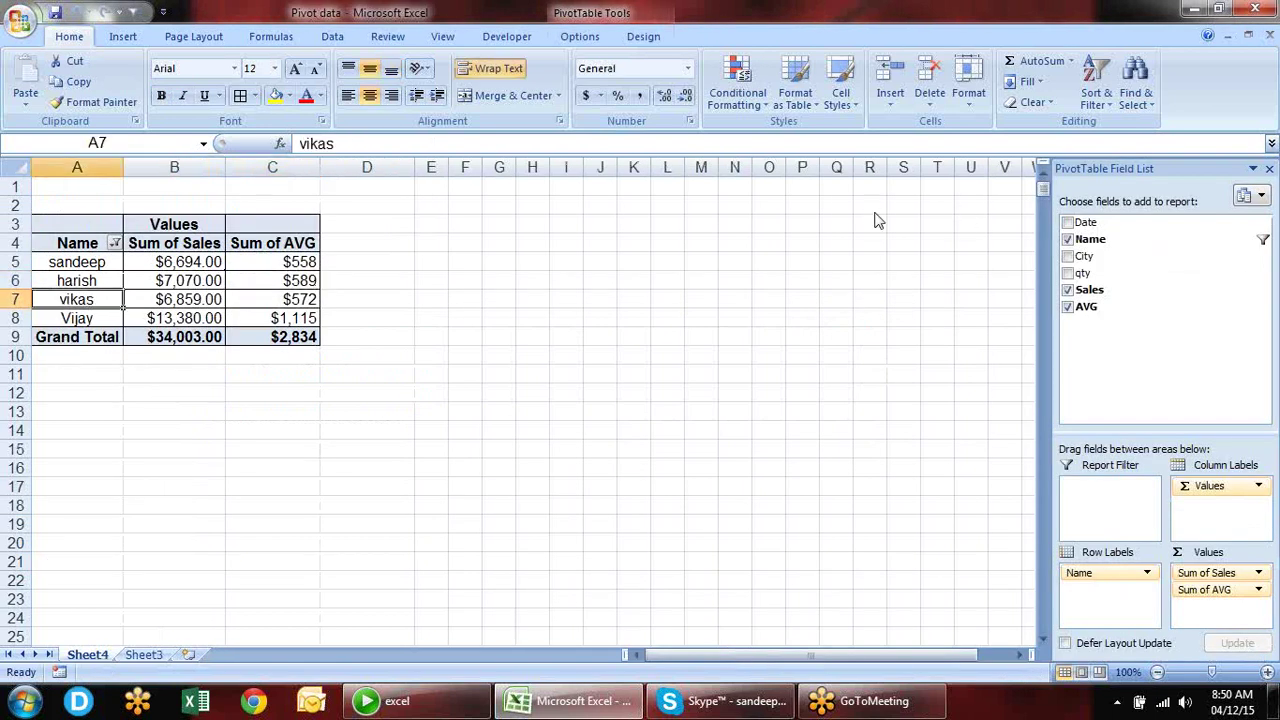
left_click(508, 38)
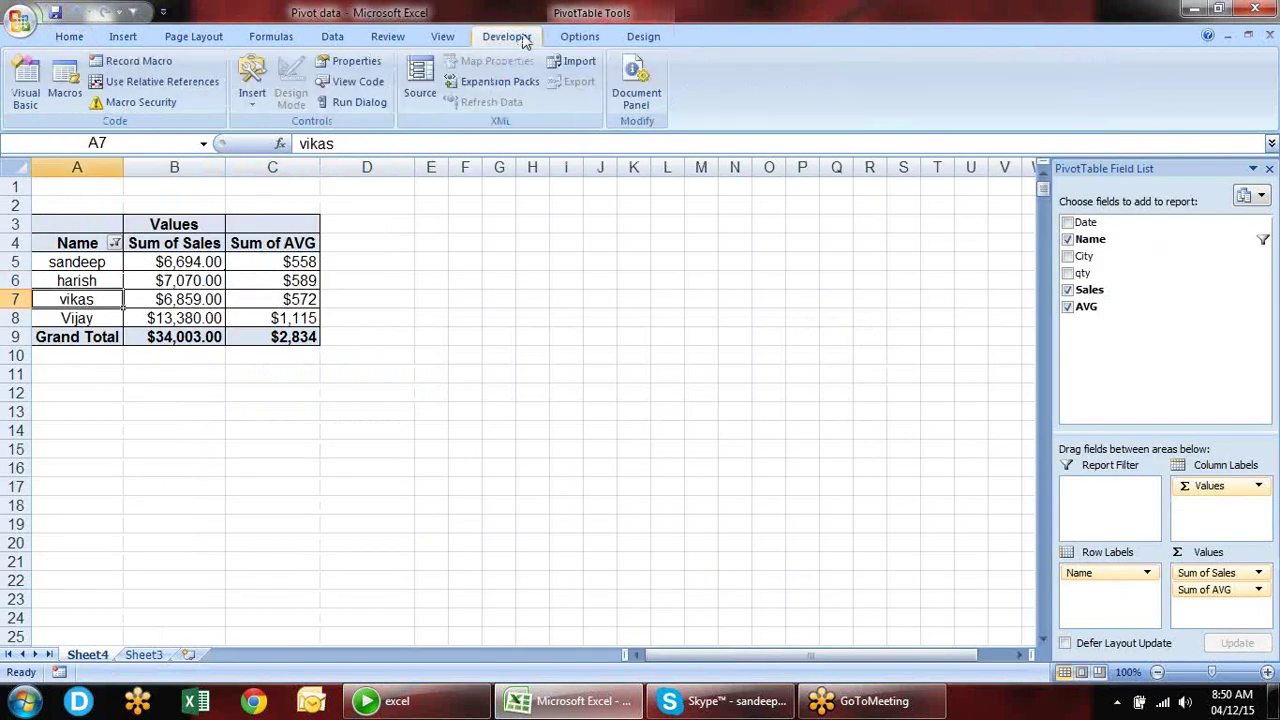
left_click(580, 37)
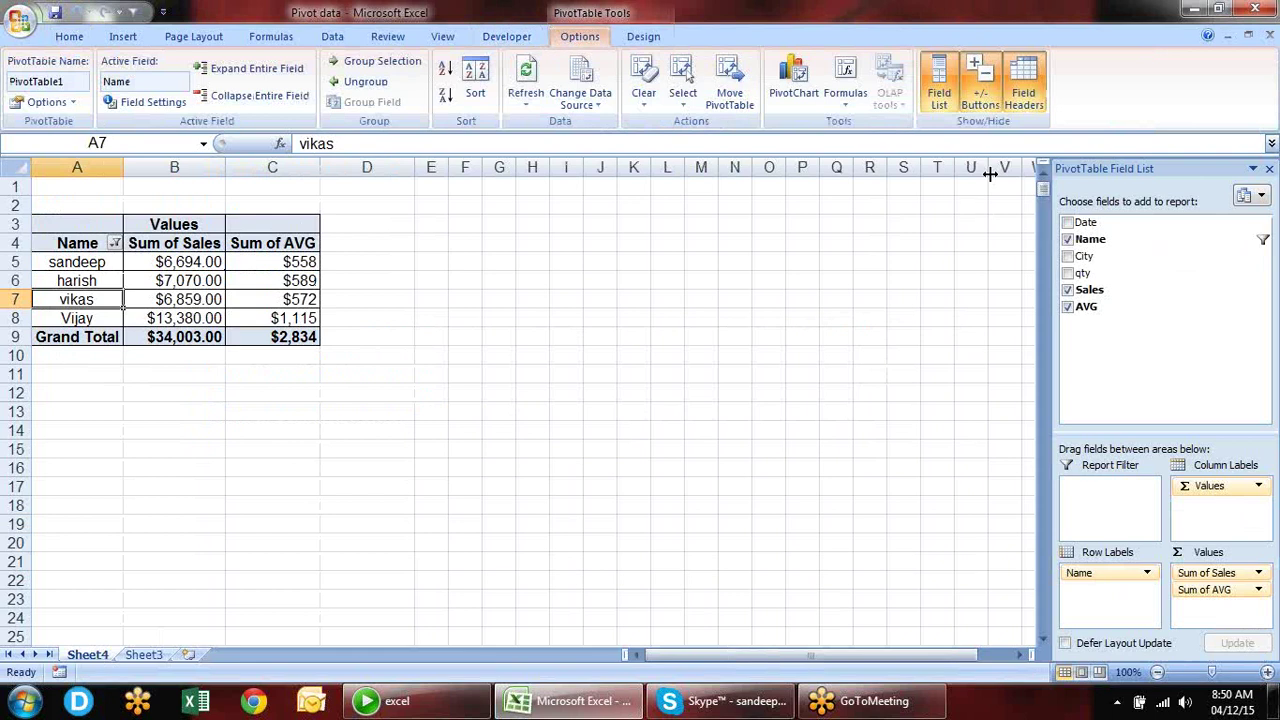
left_click(845, 100)
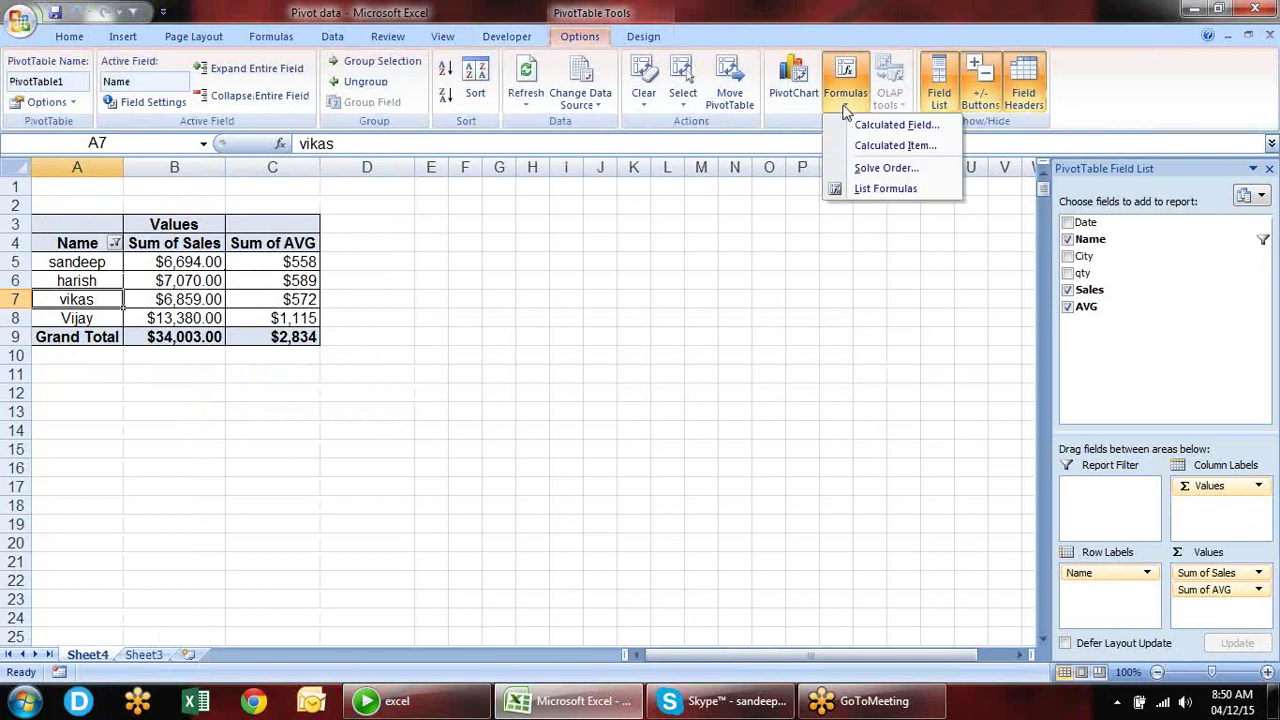
left_click(870, 170)
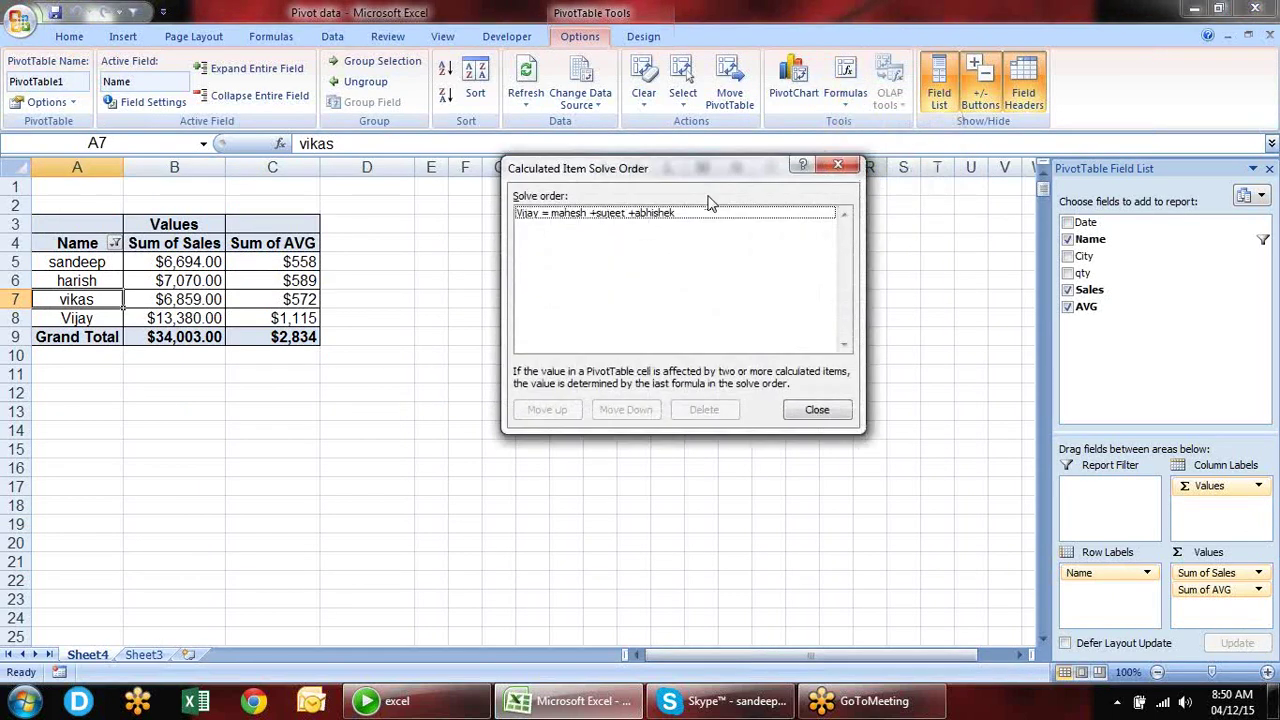
left_click(672, 215)
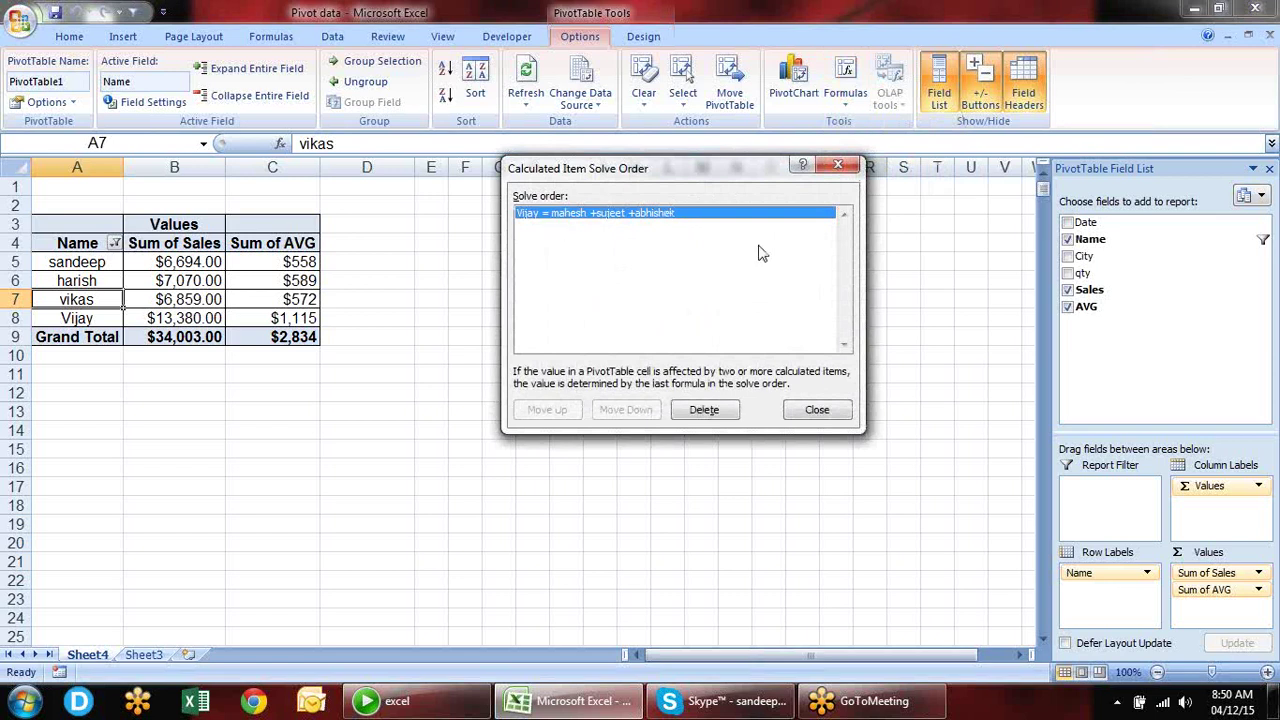
left_click(704, 409)
left_click(821, 409)
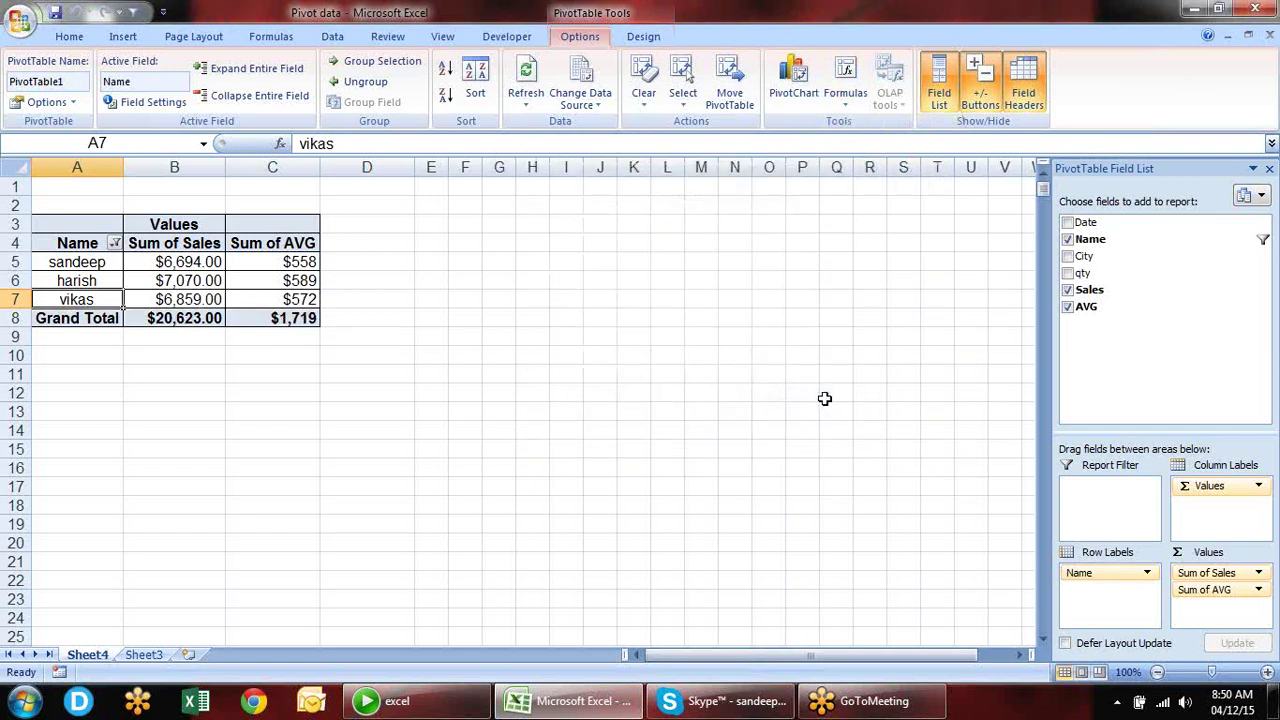
- Delete the AVG calculated field from the PivotTable
left_click(844, 108)
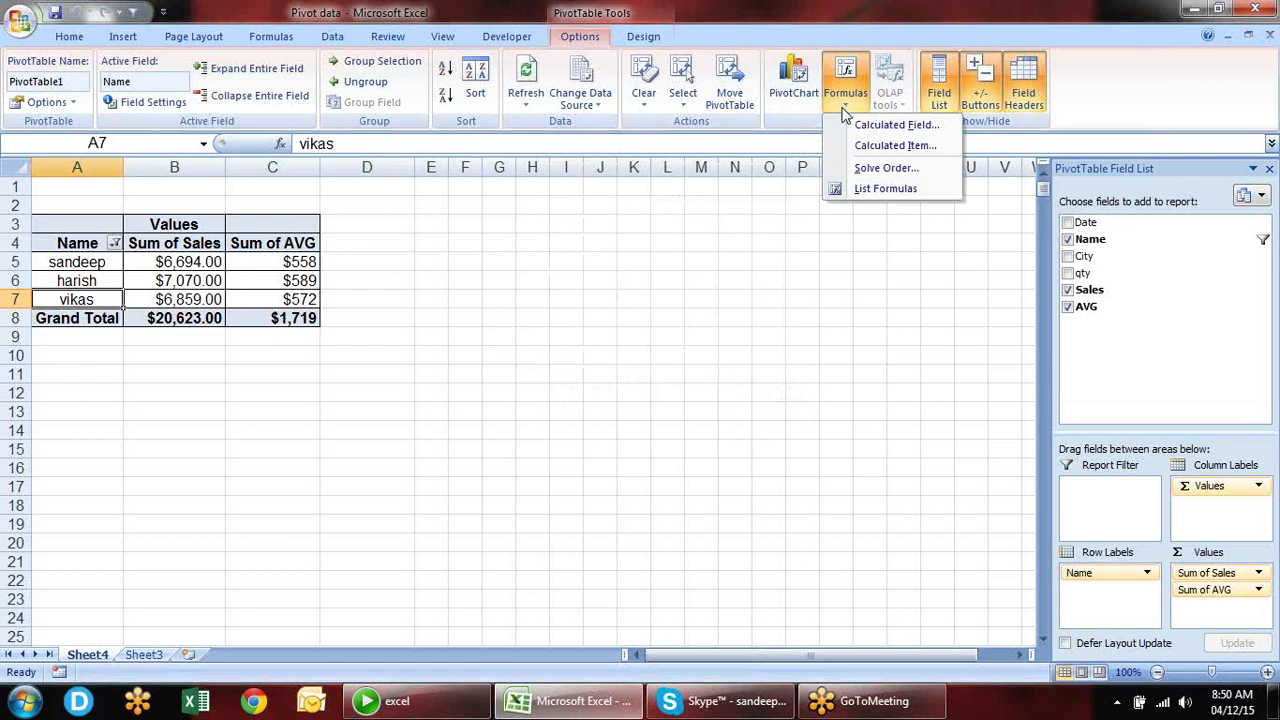
left_click(871, 126)
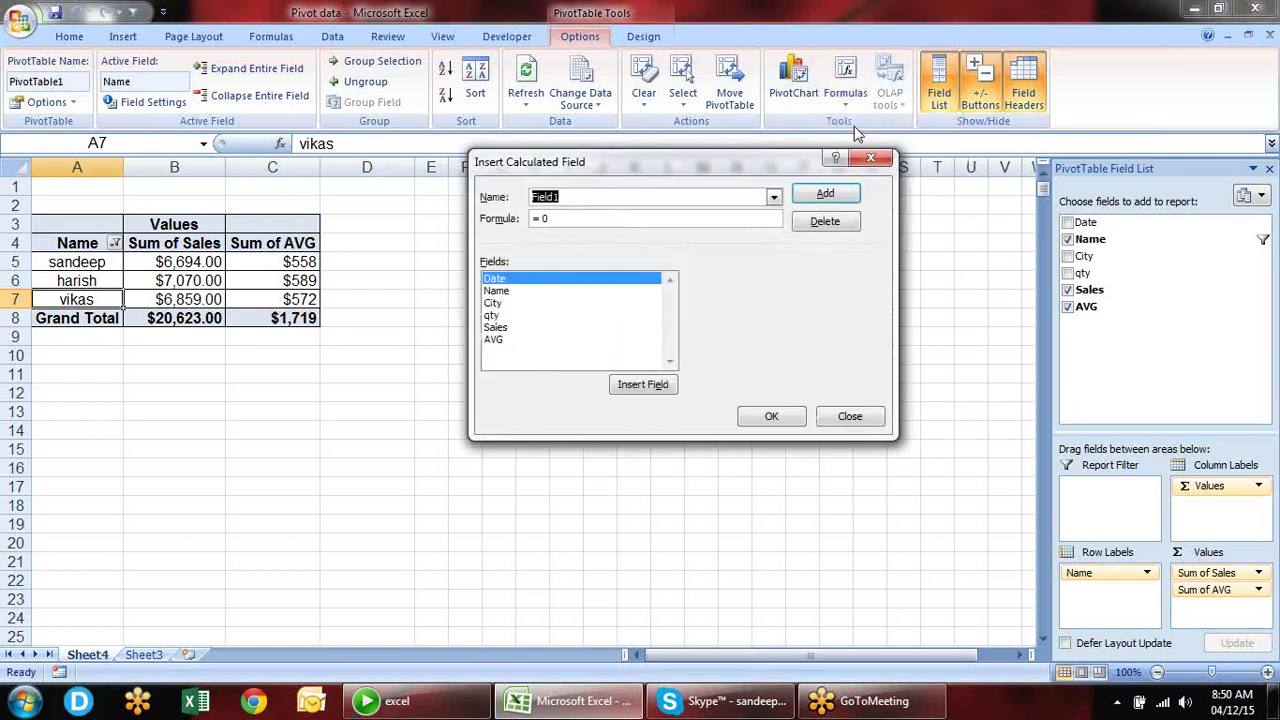
left_click(494, 340)
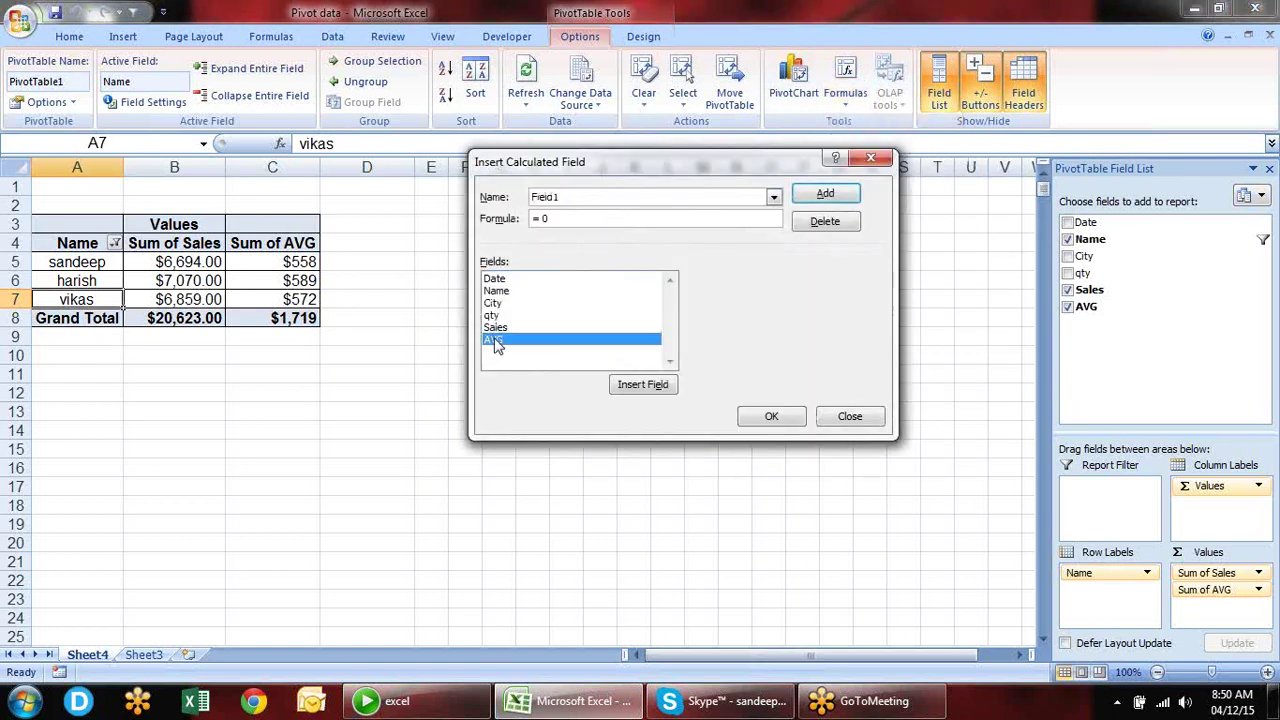
left_click(774, 200)
left_click(733, 222)
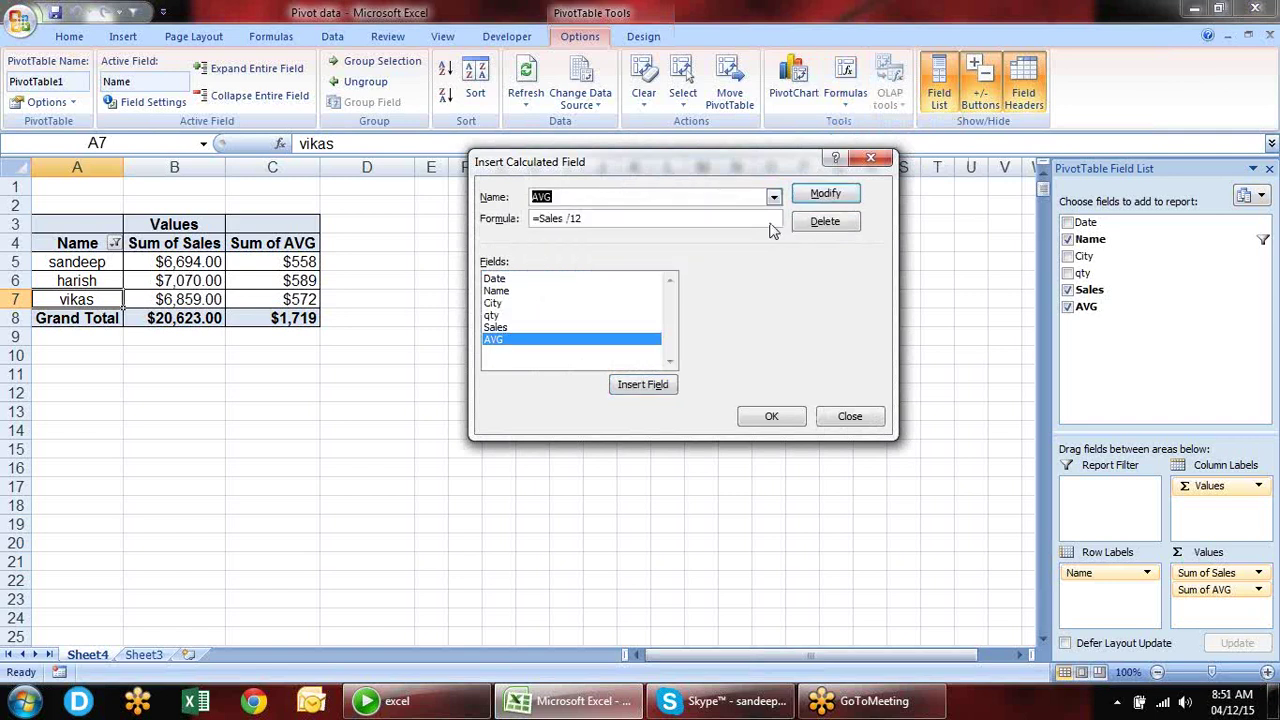
left_click(845, 226)
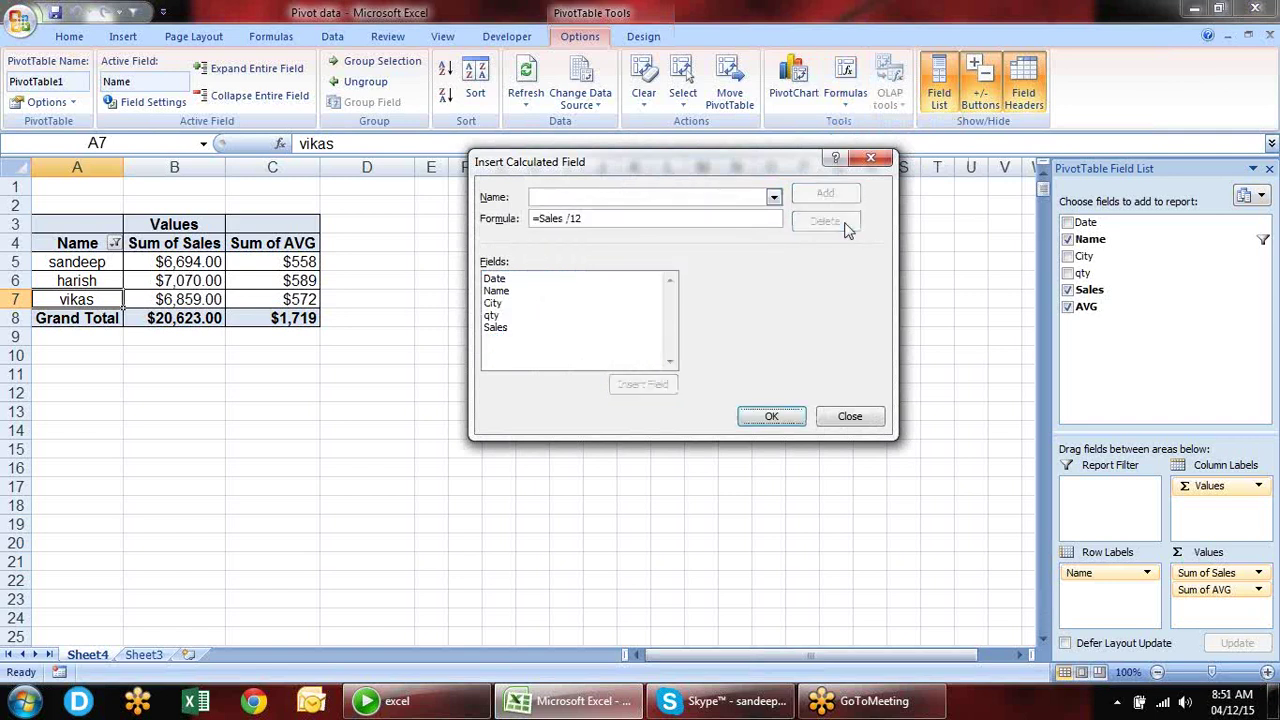
left_click(771, 417)
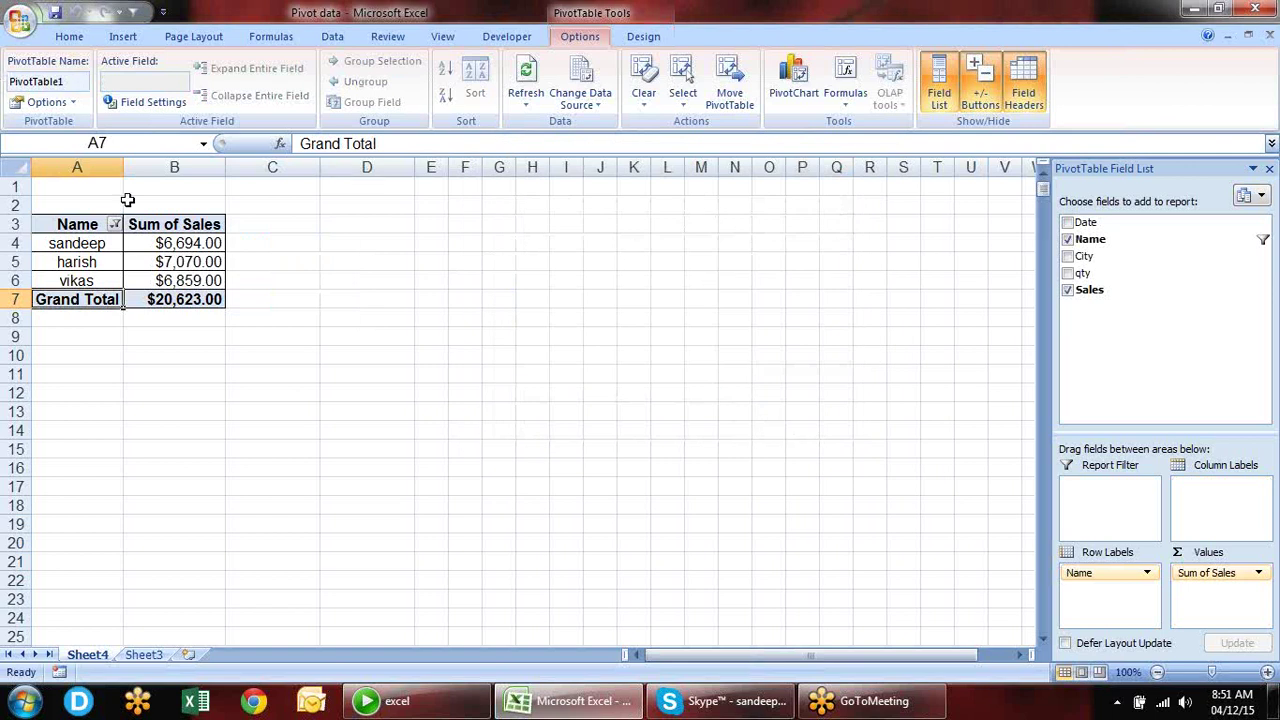
- Reselect all items in the Name field's filter so every name is included in the PivotTable
left_click(114, 225)
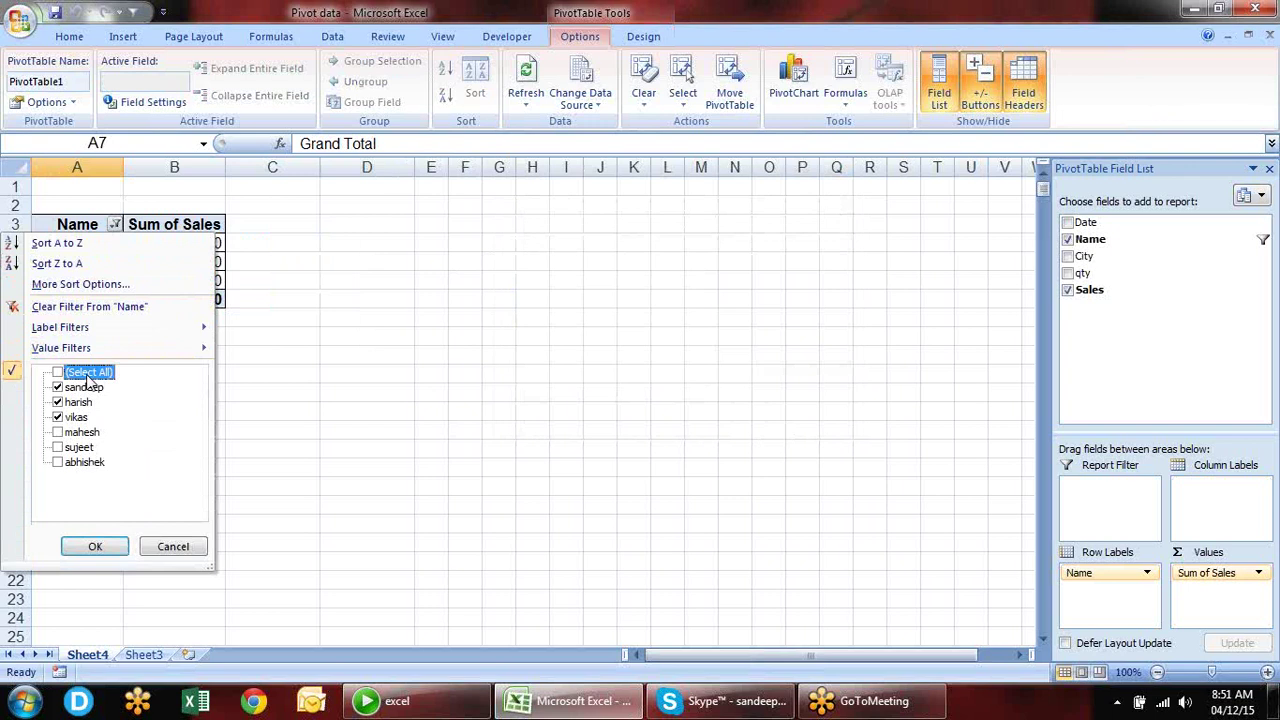
left_click(57, 372)
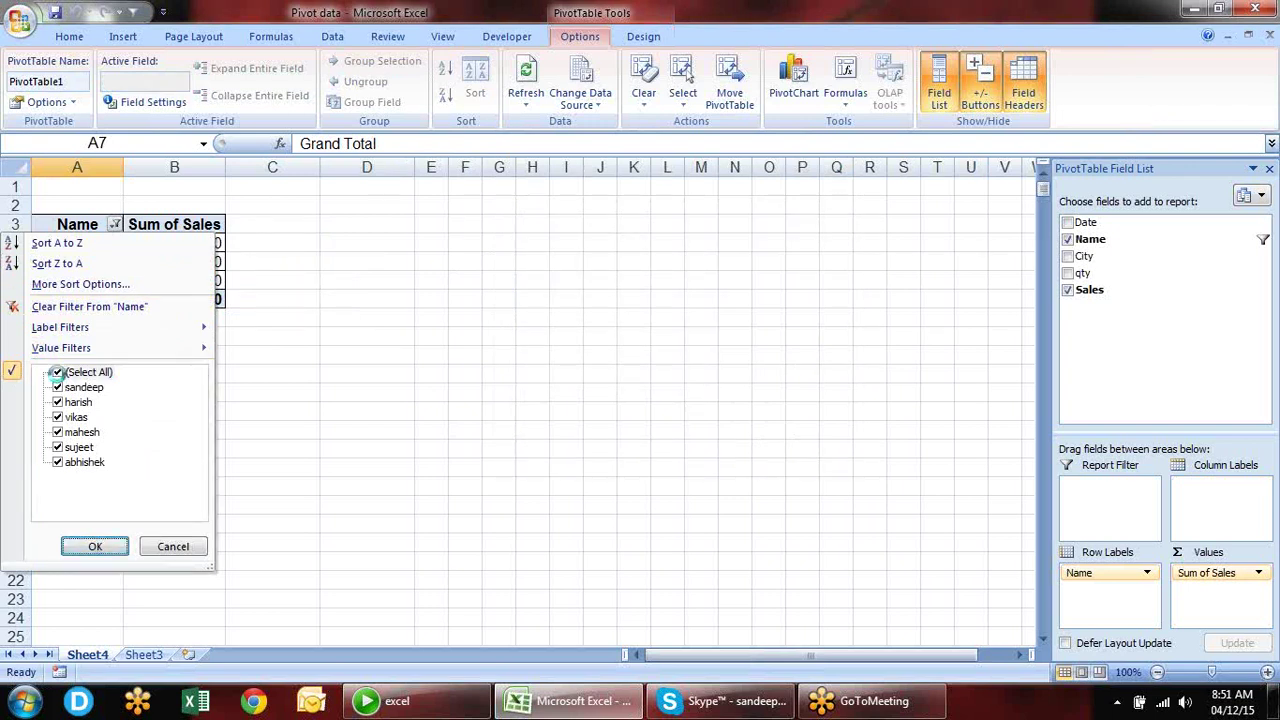
key("Return")
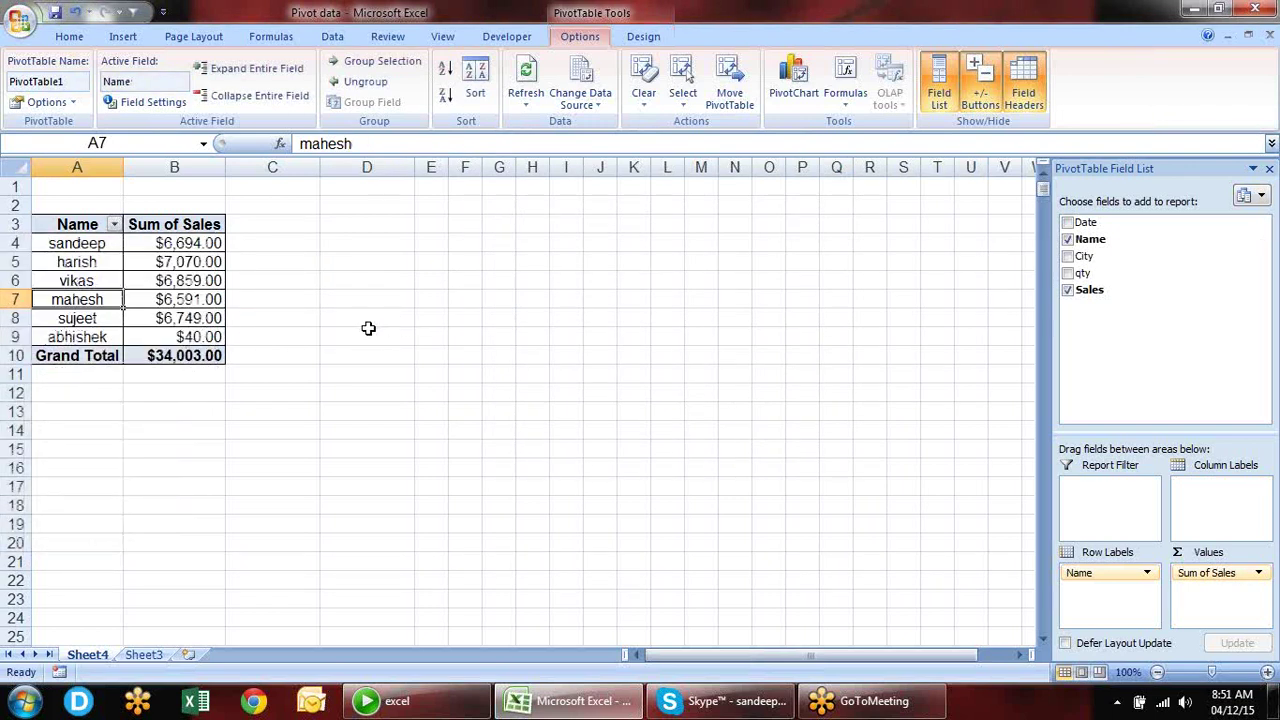
- Apply the green PivotTable style from the first row of the Dark group
left_click(645, 37)
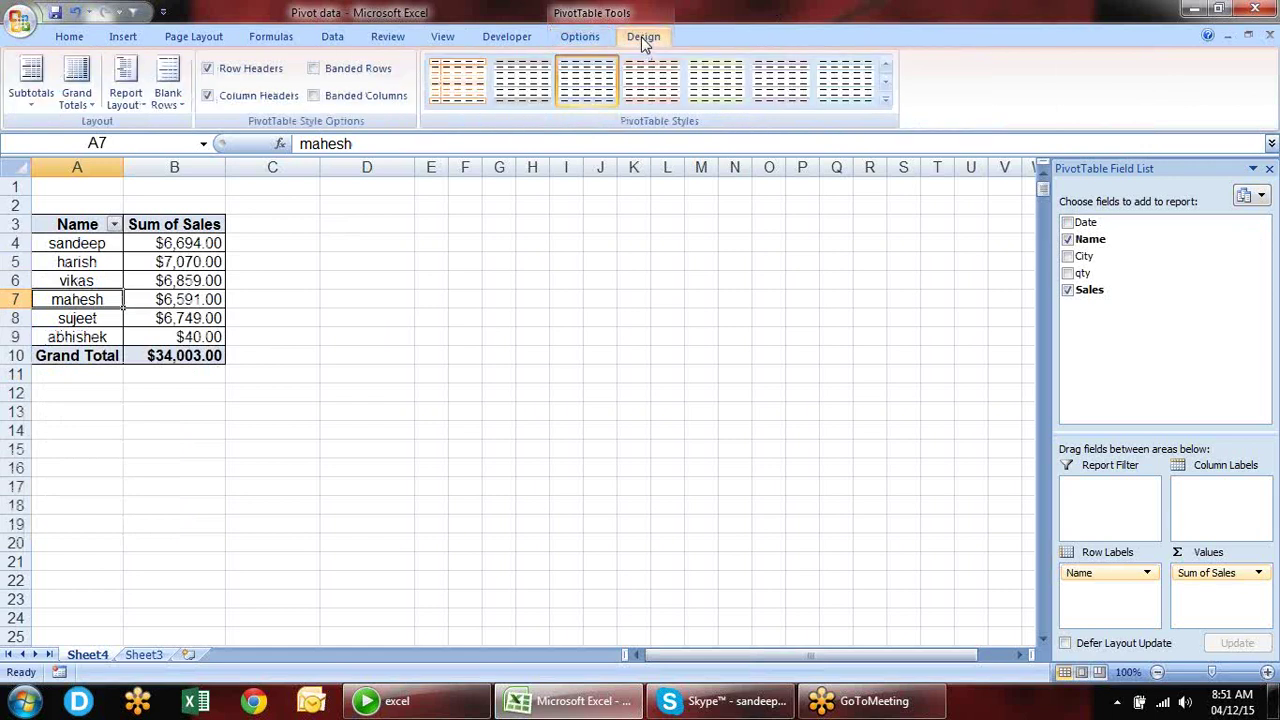
left_click(885, 103)
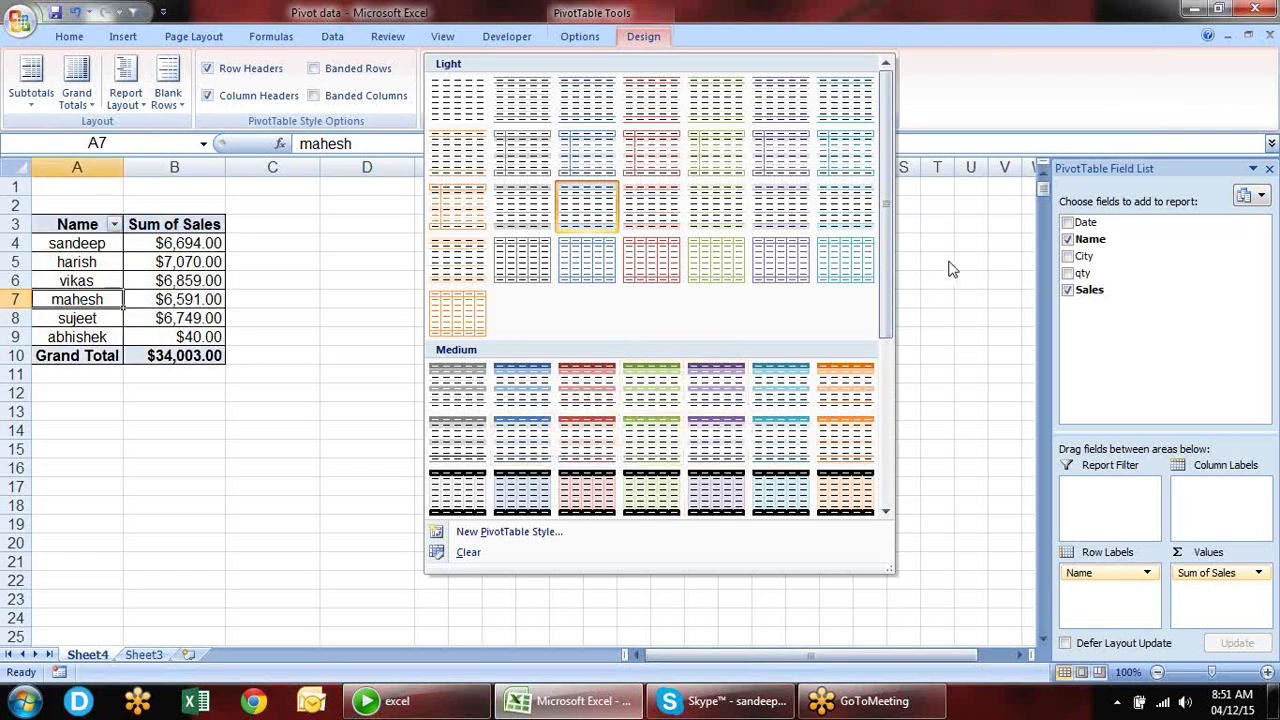
left_click_drag(890, 267, 890, 435)
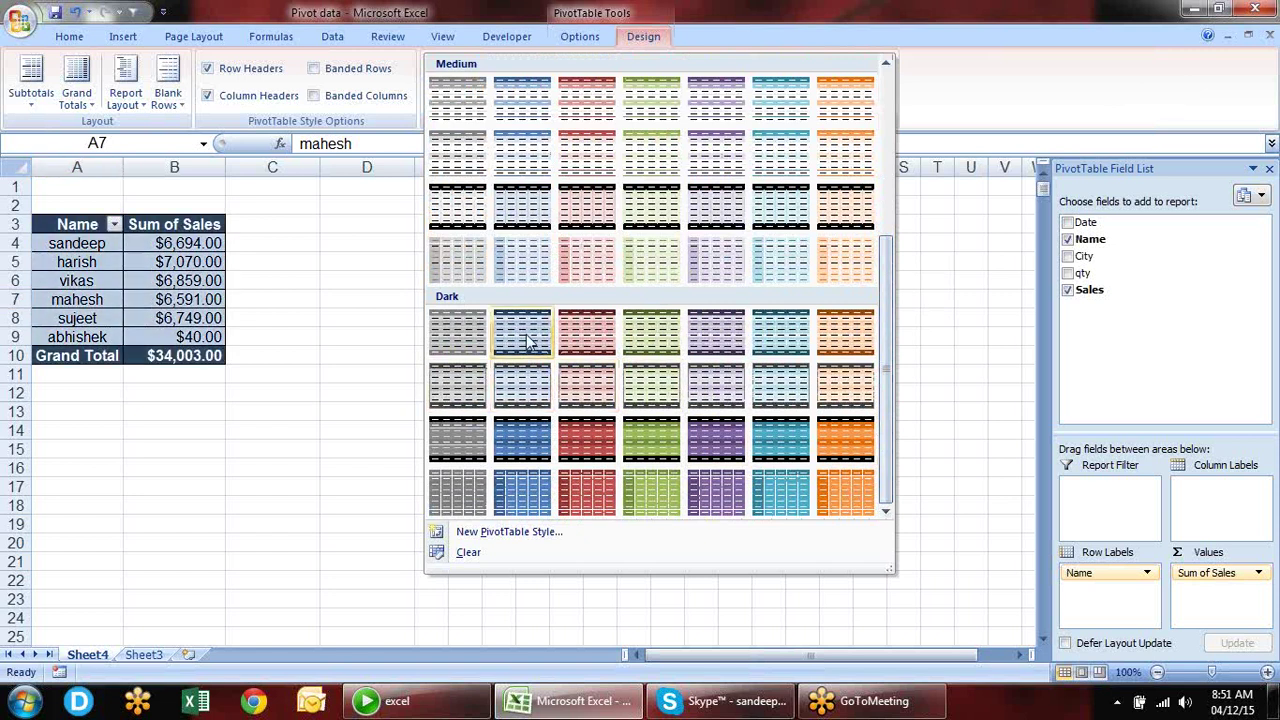
left_click(660, 327)
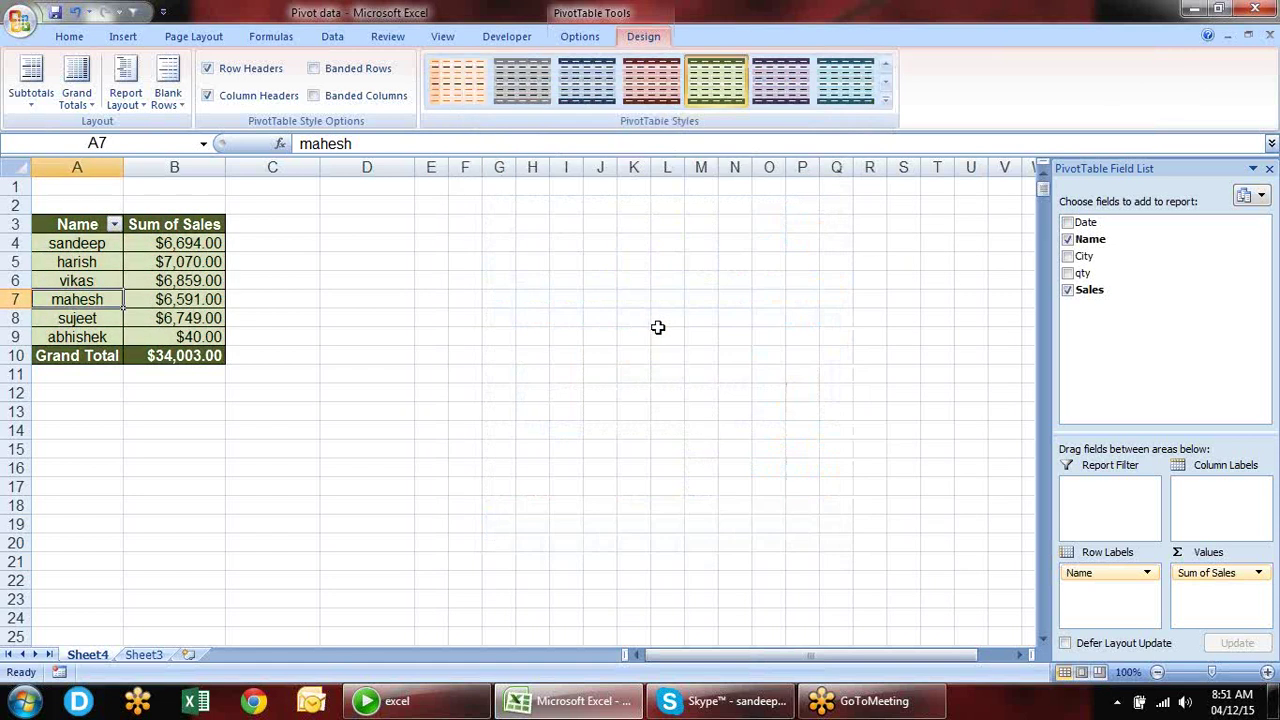
- Turn on banded rows for the PivotTable and try out banded columns, leaving the column banding off
left_click(355, 72)
left_click(355, 95)
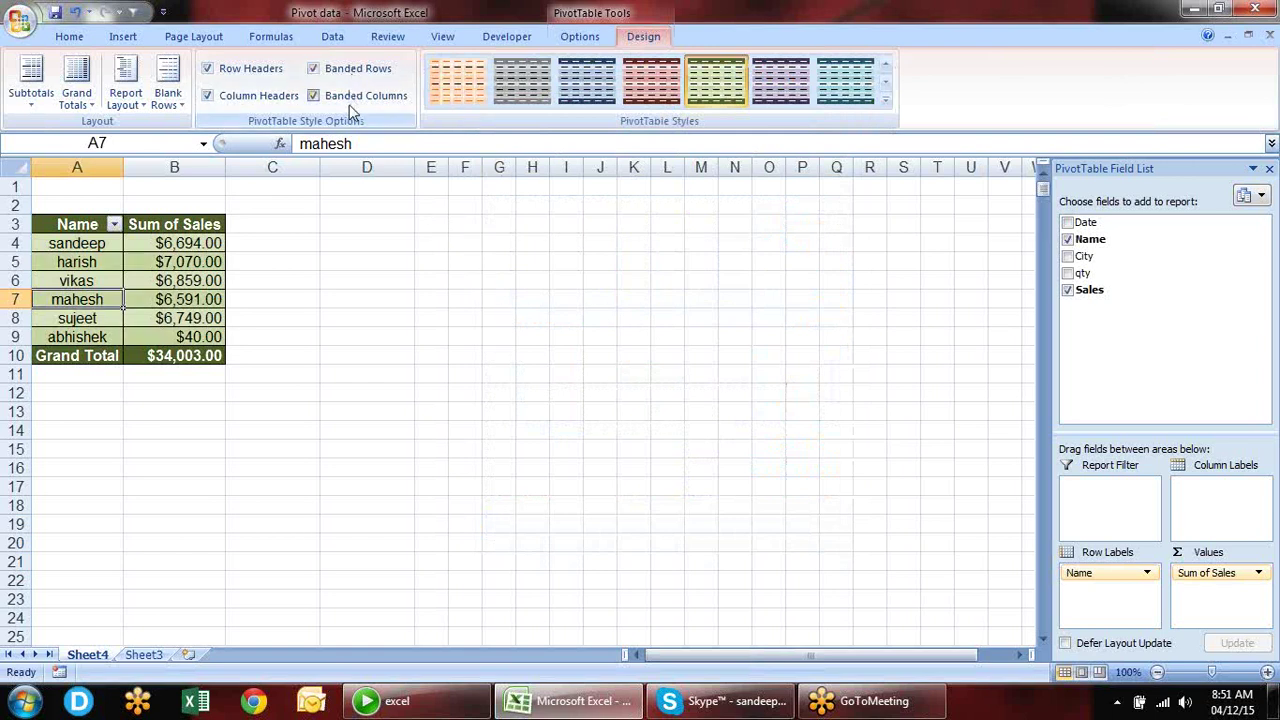
left_click(343, 95)
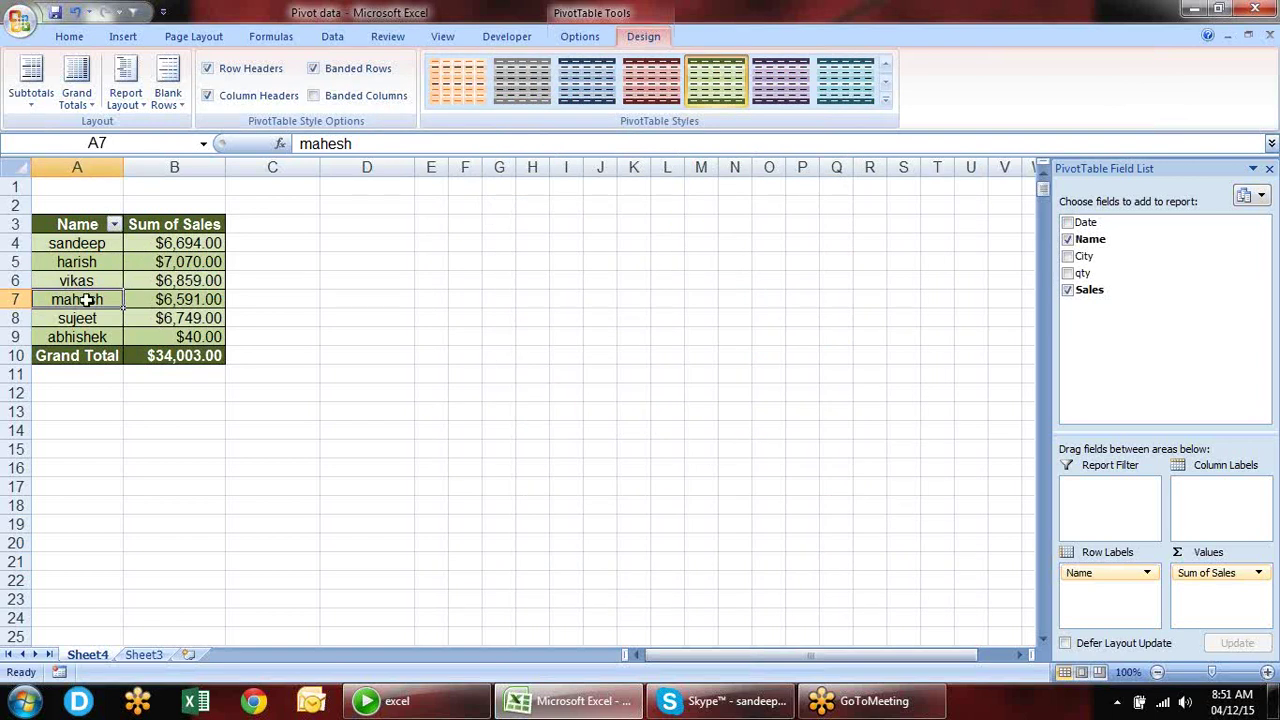
left_click(386, 326)
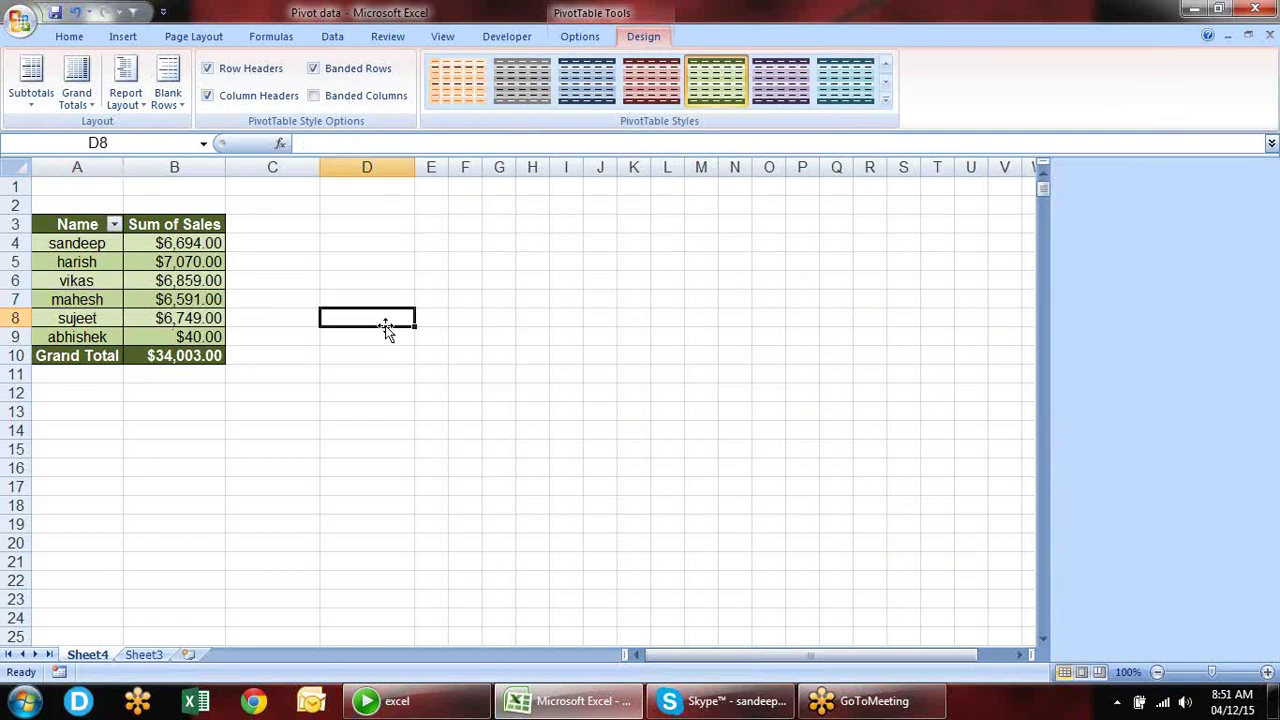
left_click(150, 280)
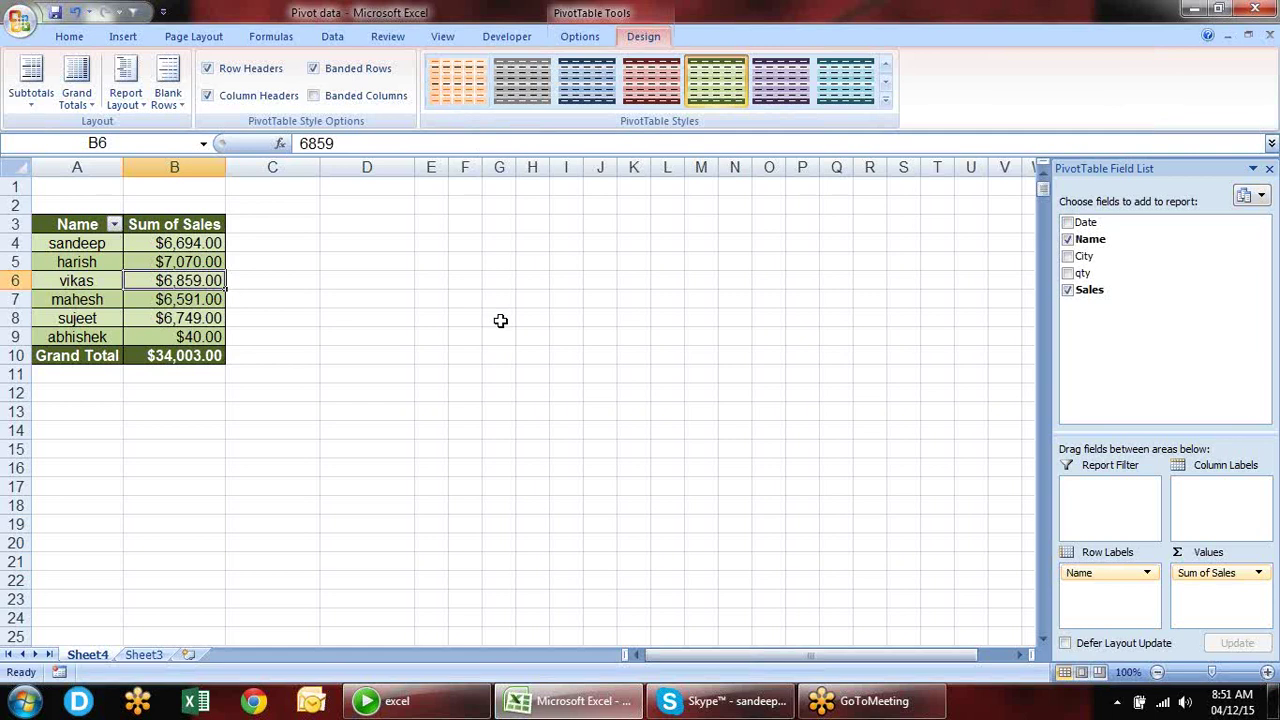
- Shorten the custom name of the Sum of Sales value field to "Sales", keeping the space in front of it
left_click(578, 37)
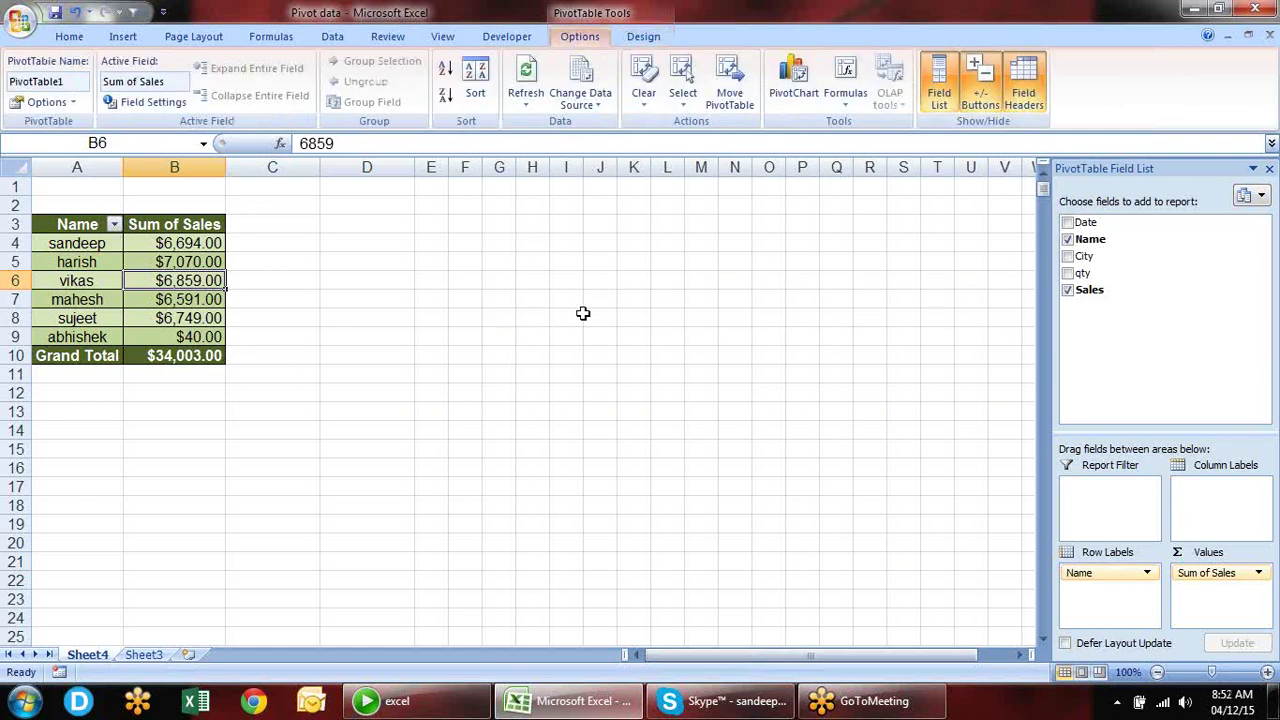
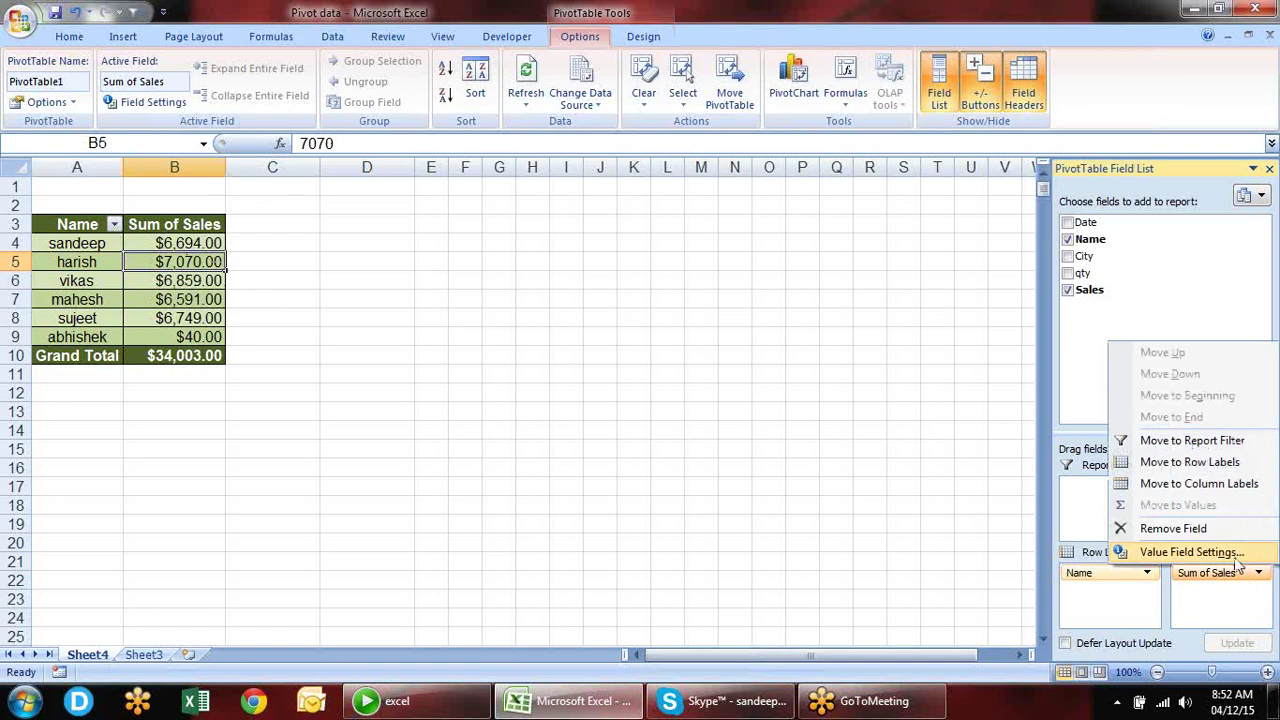
left_click(1230, 554)
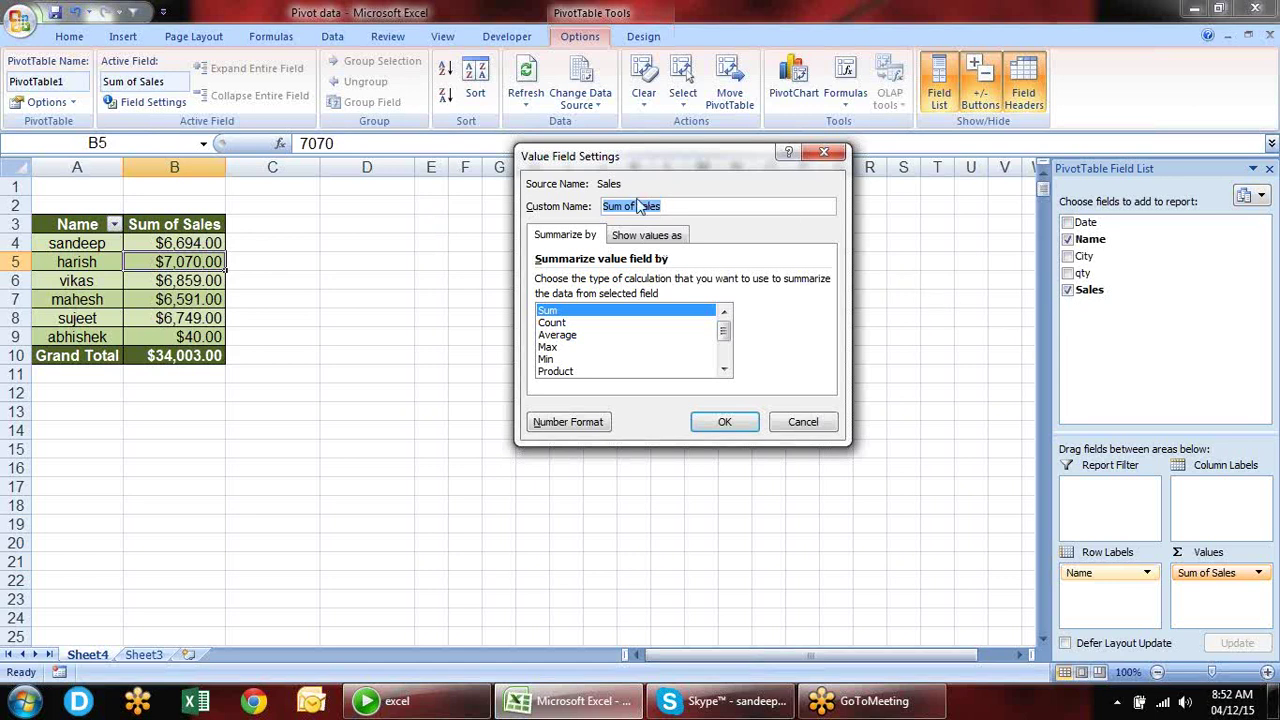
left_click_drag(636, 206, 455, 215)
key("Delete")
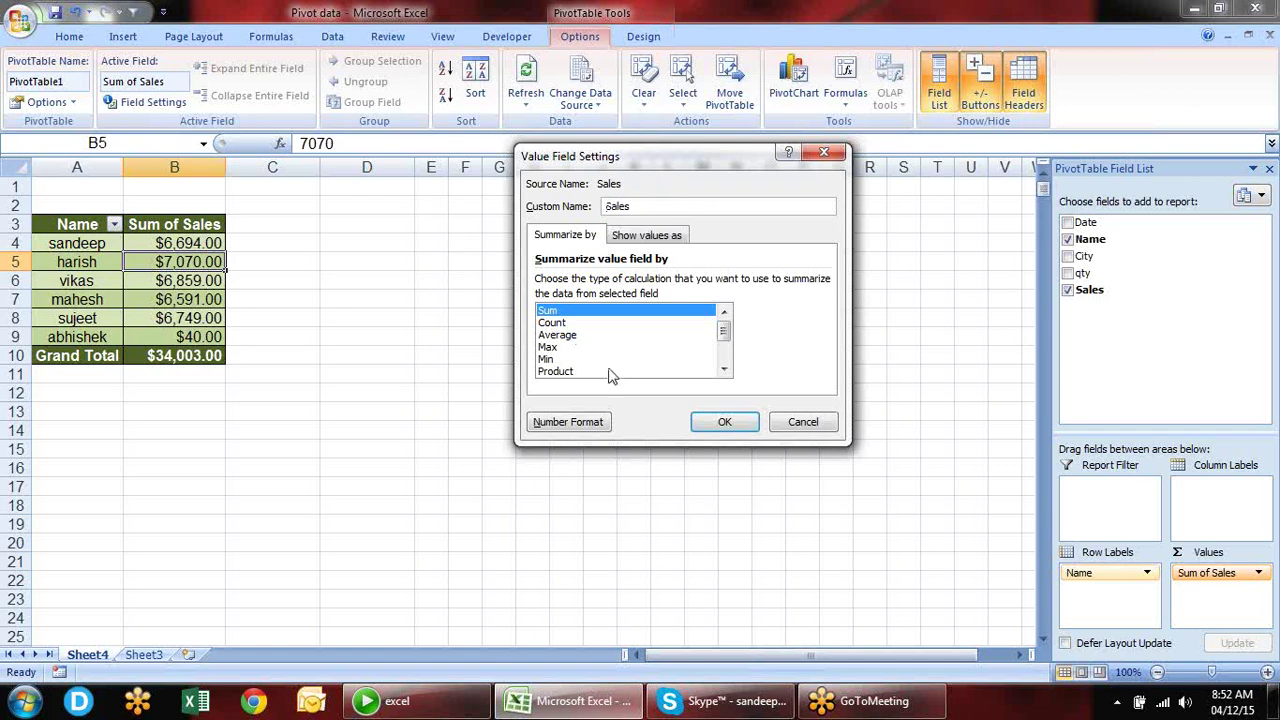
left_click(729, 423)
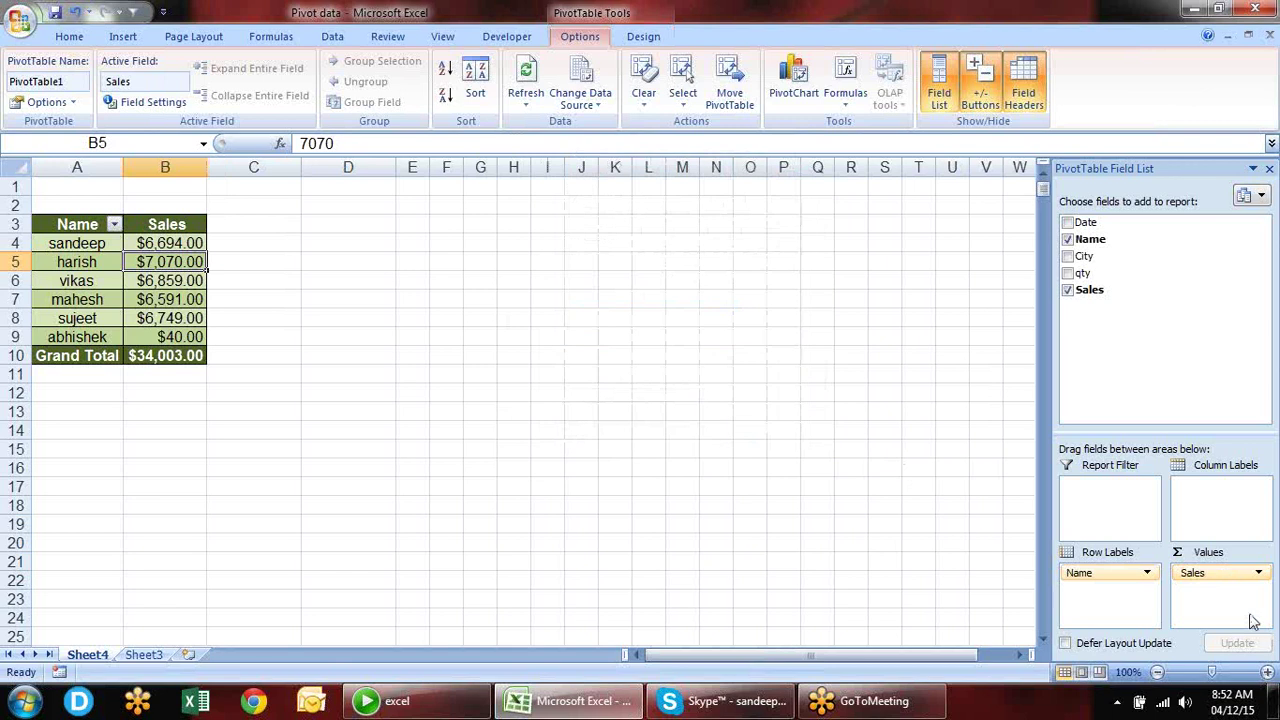
- Show the Sales values as Difference From, with Name as base field and the first listed person as base item
left_click(1260, 575)
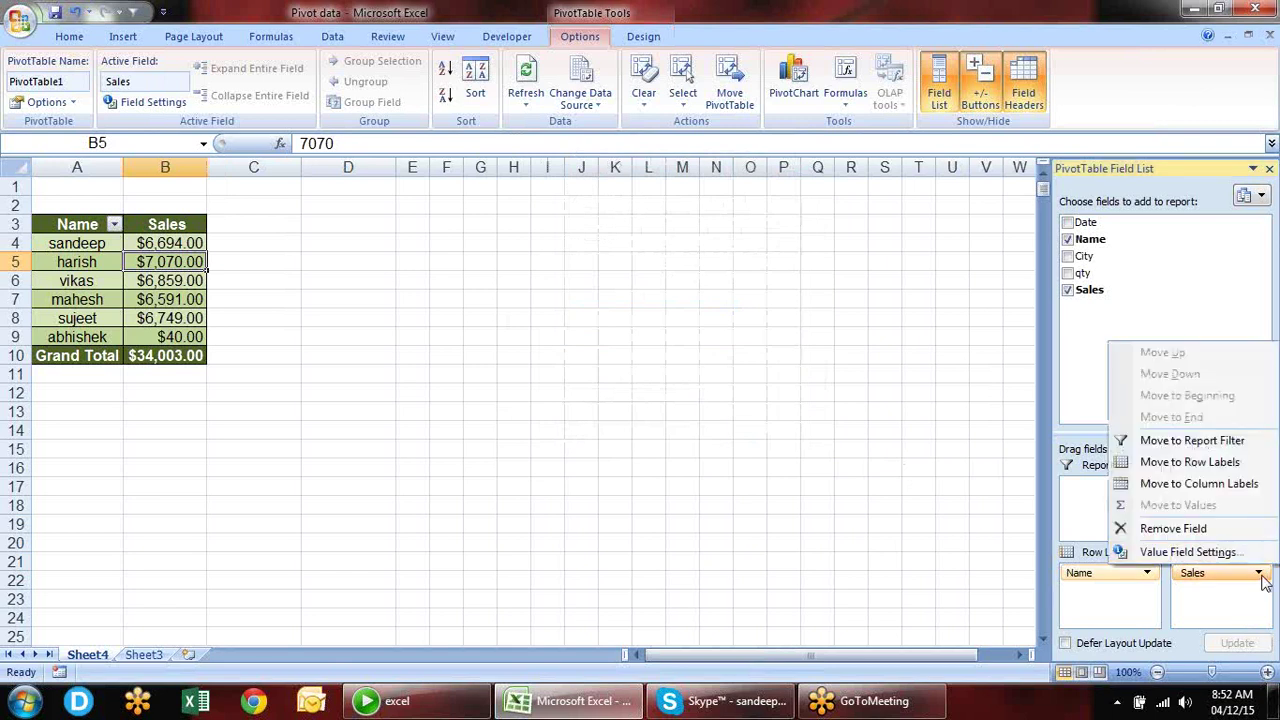
left_click(1230, 559)
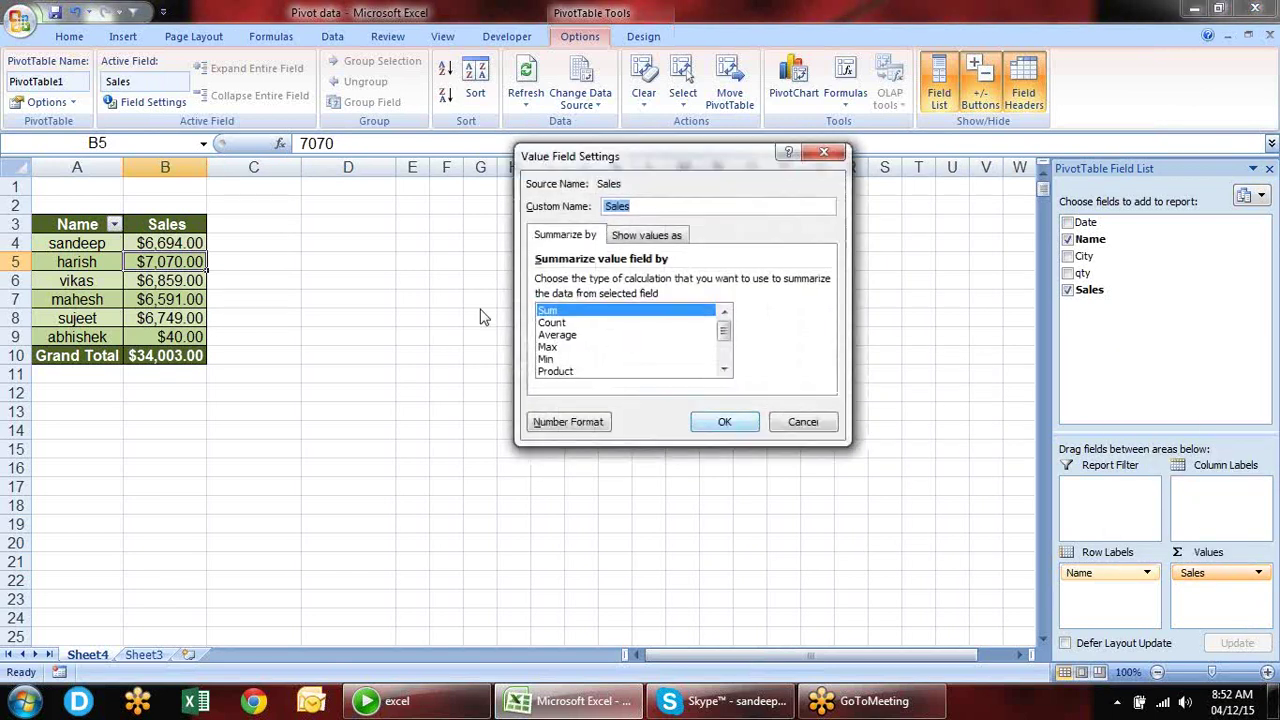
left_click(686, 236)
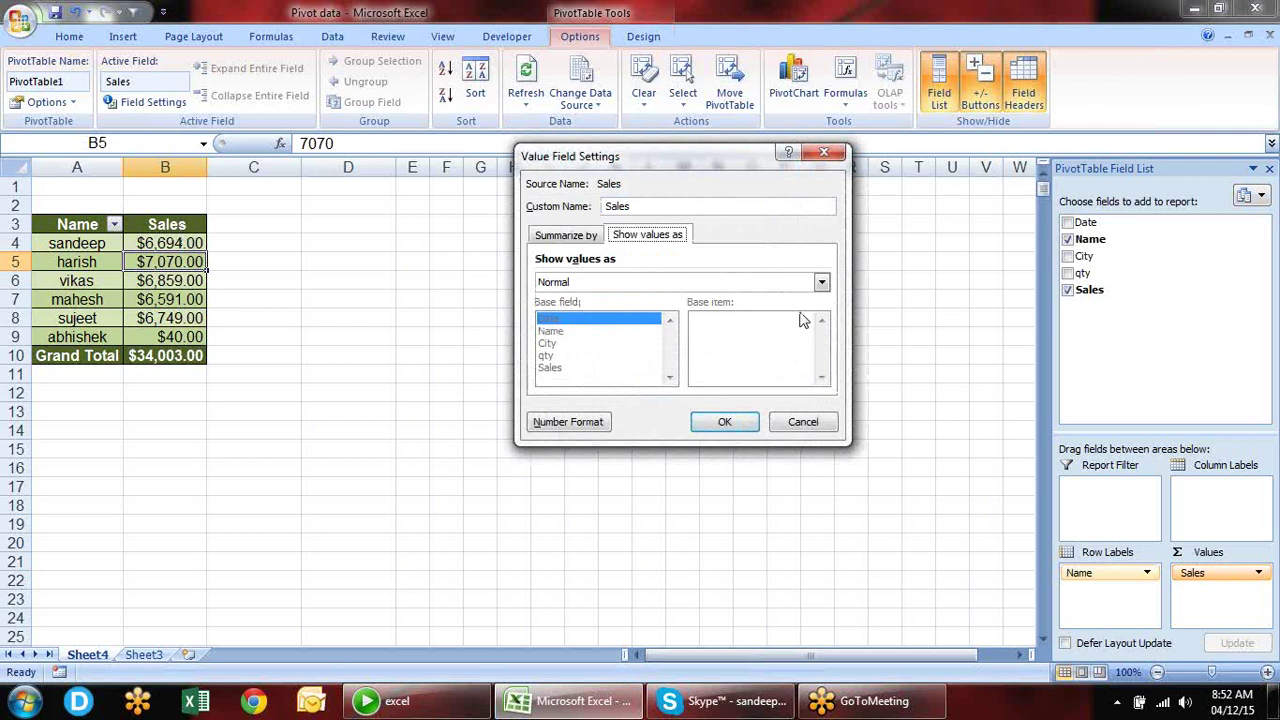
left_click(820, 283)
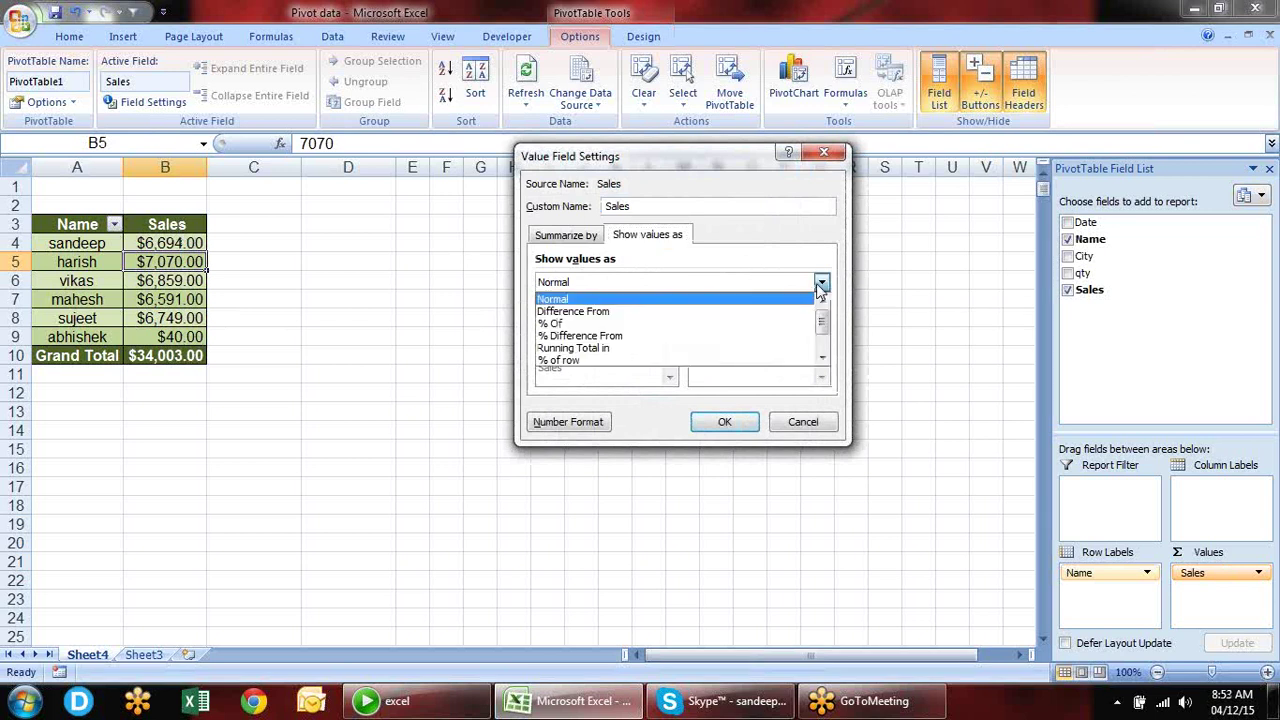
left_click(742, 312)
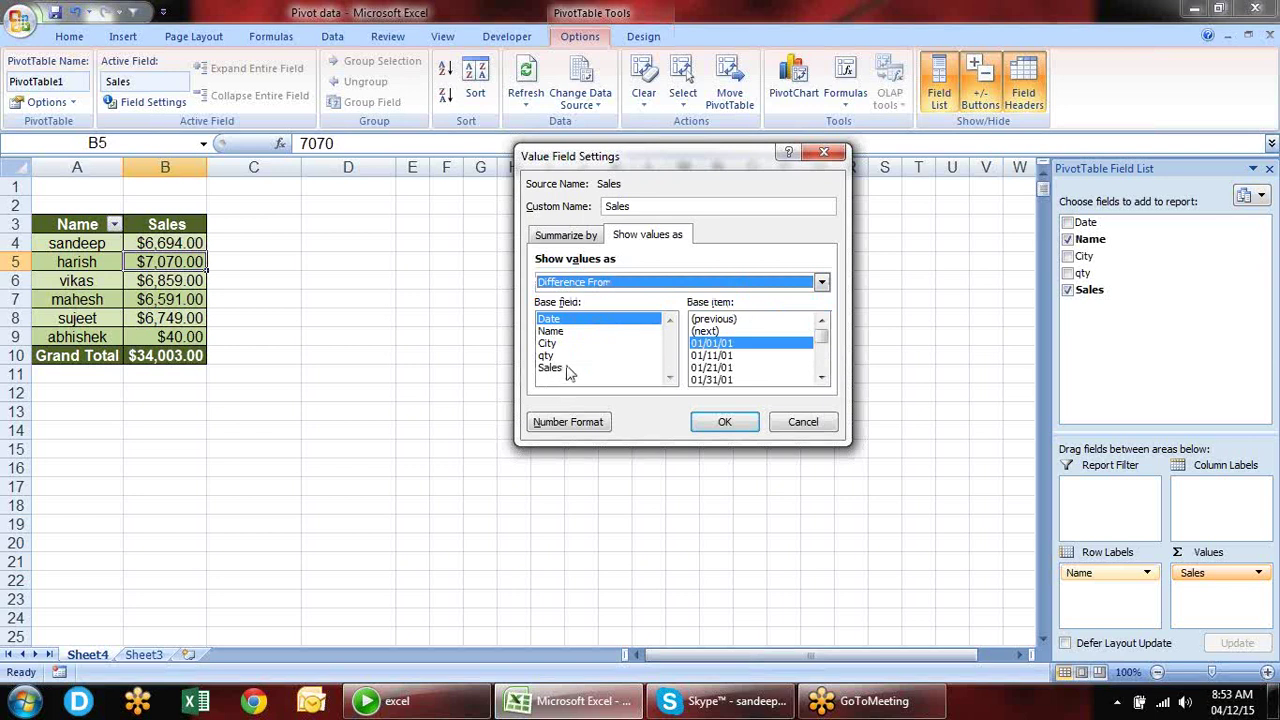
left_click(564, 333)
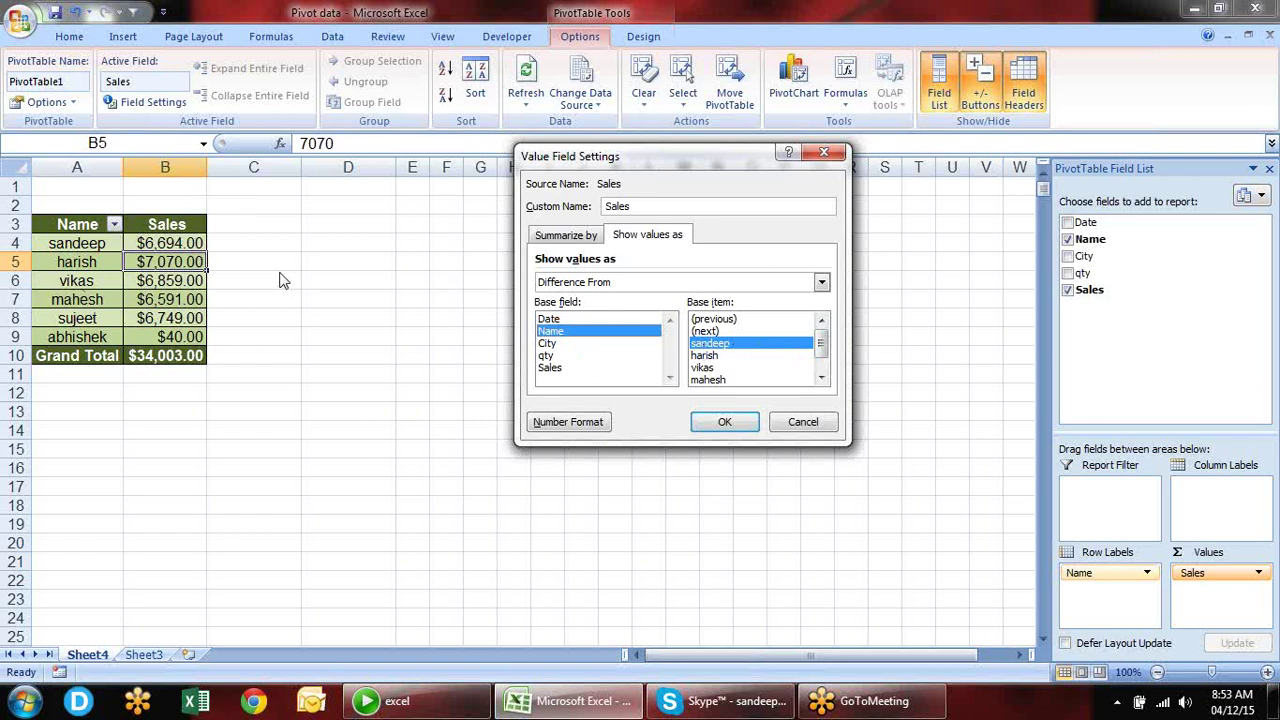
left_click(727, 423)
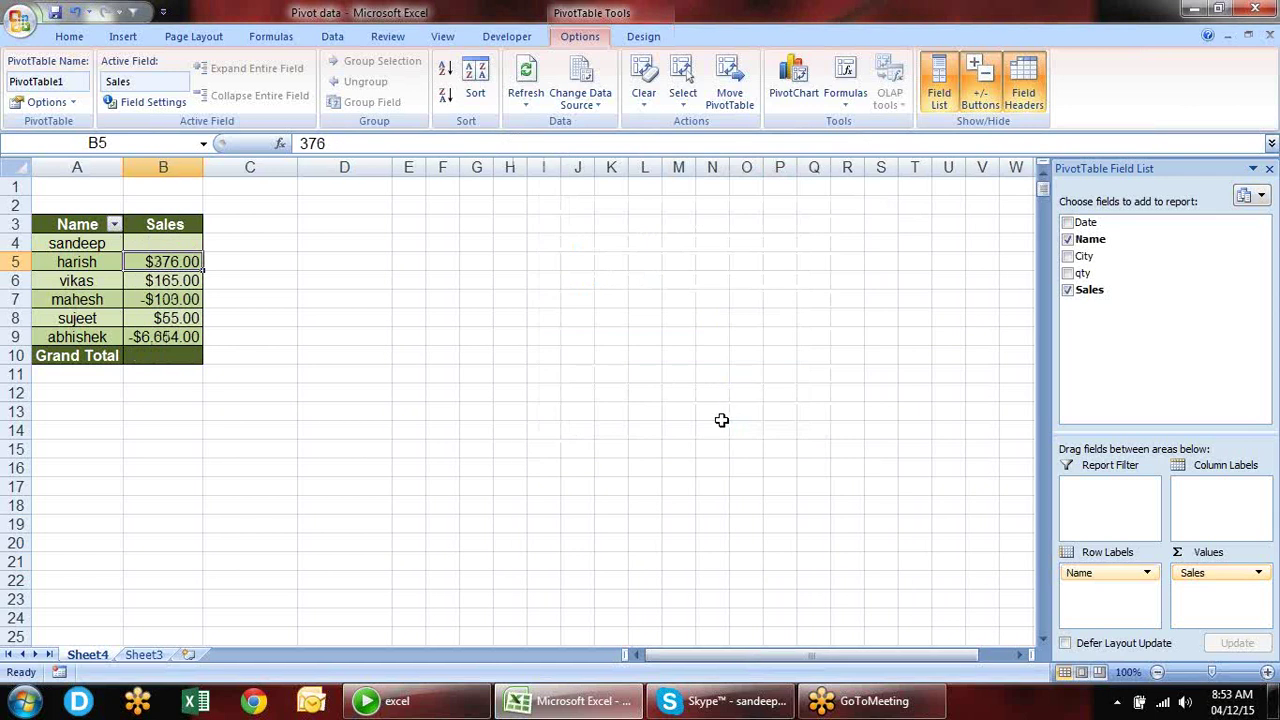
- Examine the Sales differences of each name in B4 to B9 against the base item in row 4
left_click(165, 248)
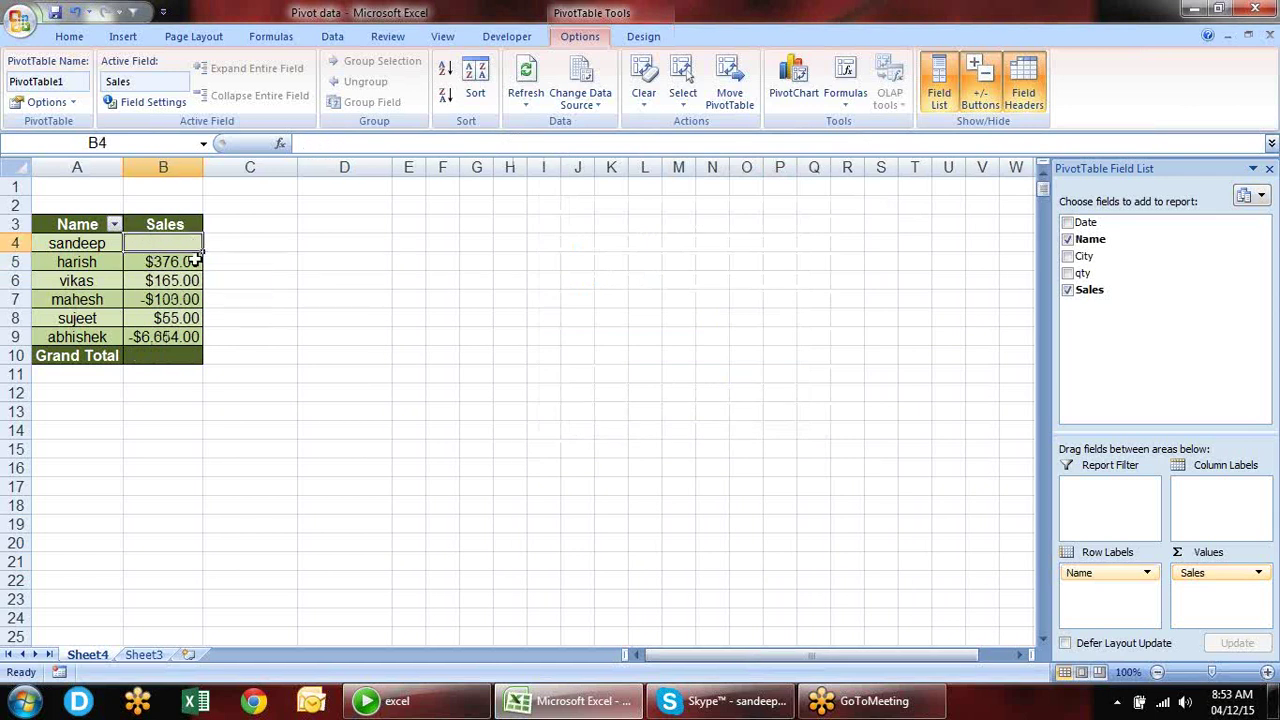
left_click(150, 265)
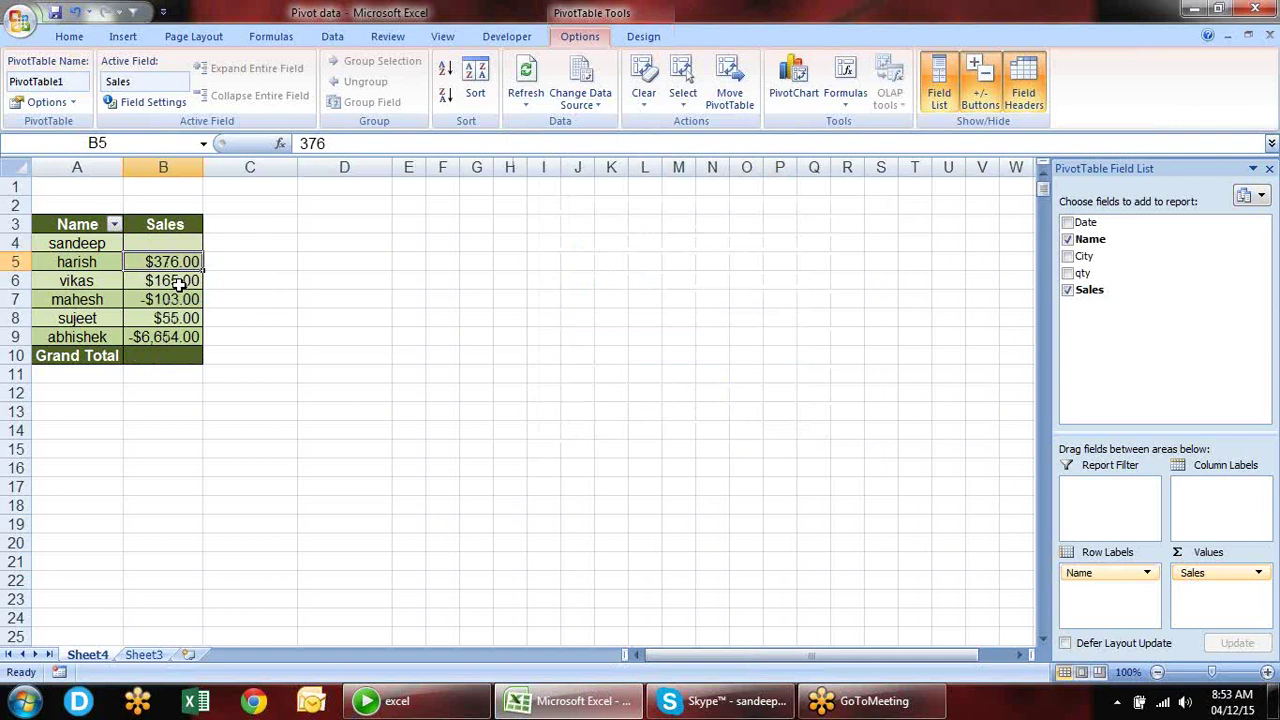
left_click(170, 284)
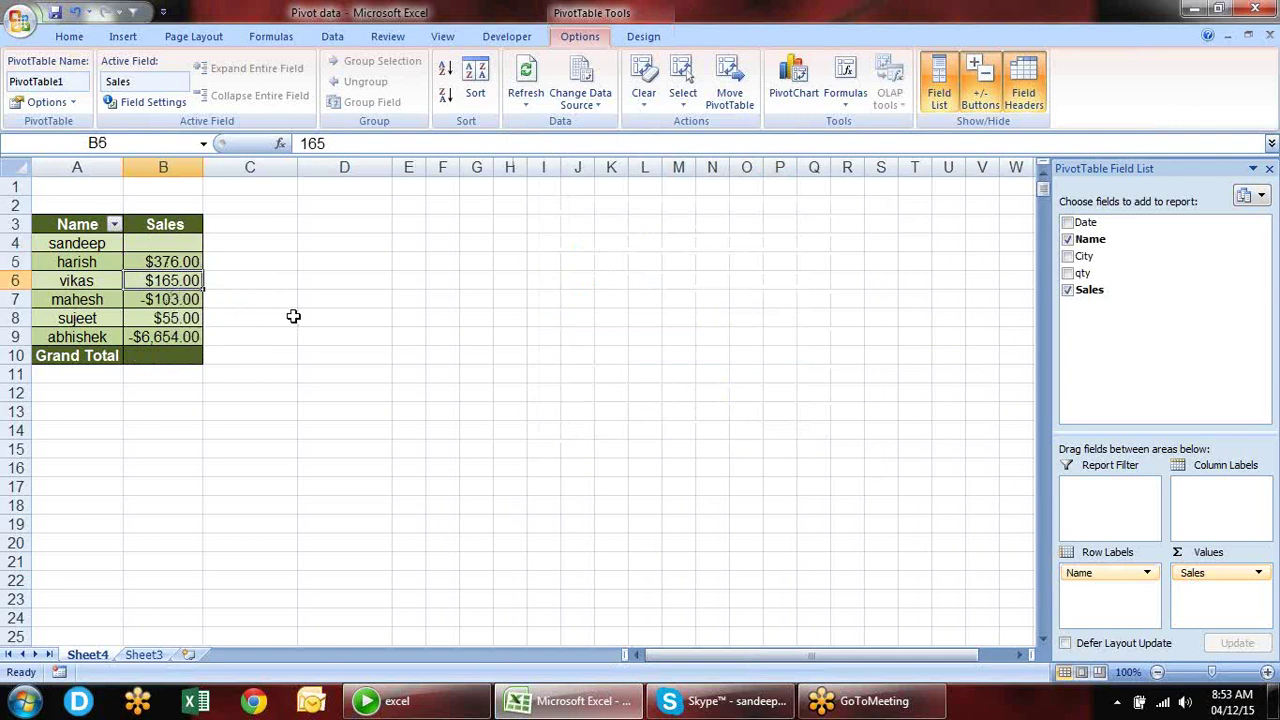
left_click(182, 244)
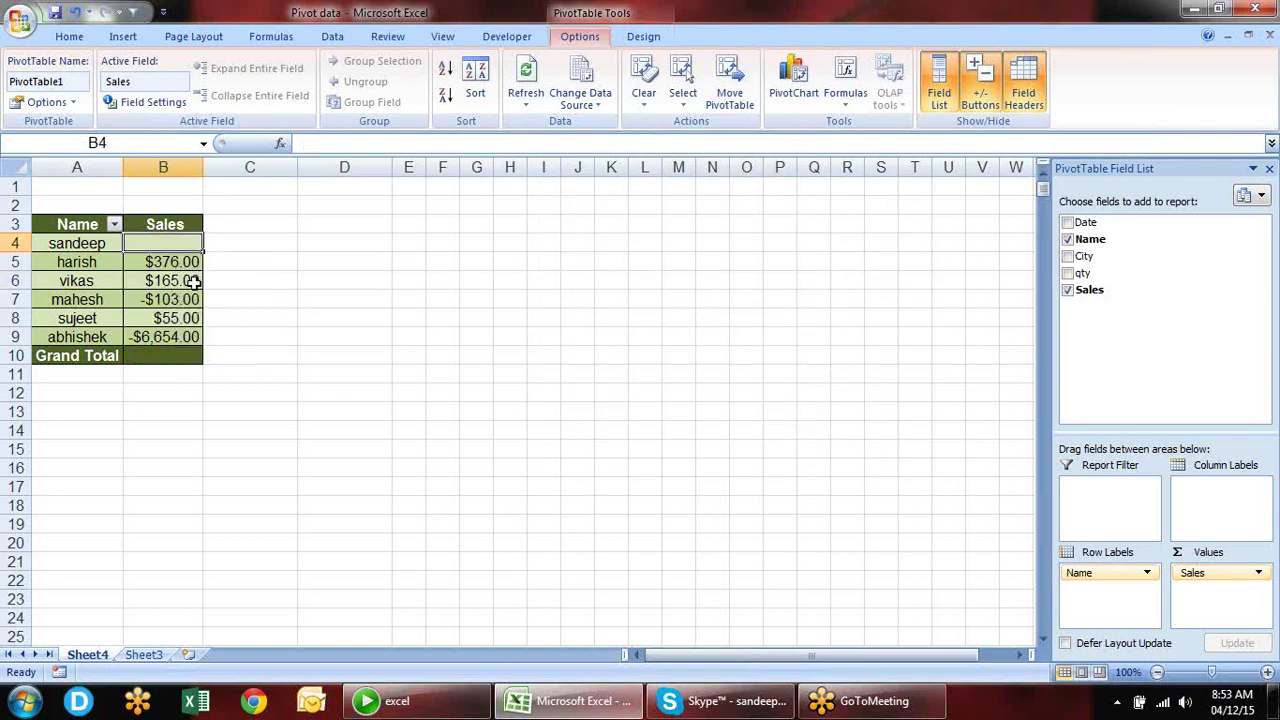
left_click(191, 280)
left_click(193, 299)
left_click(191, 318)
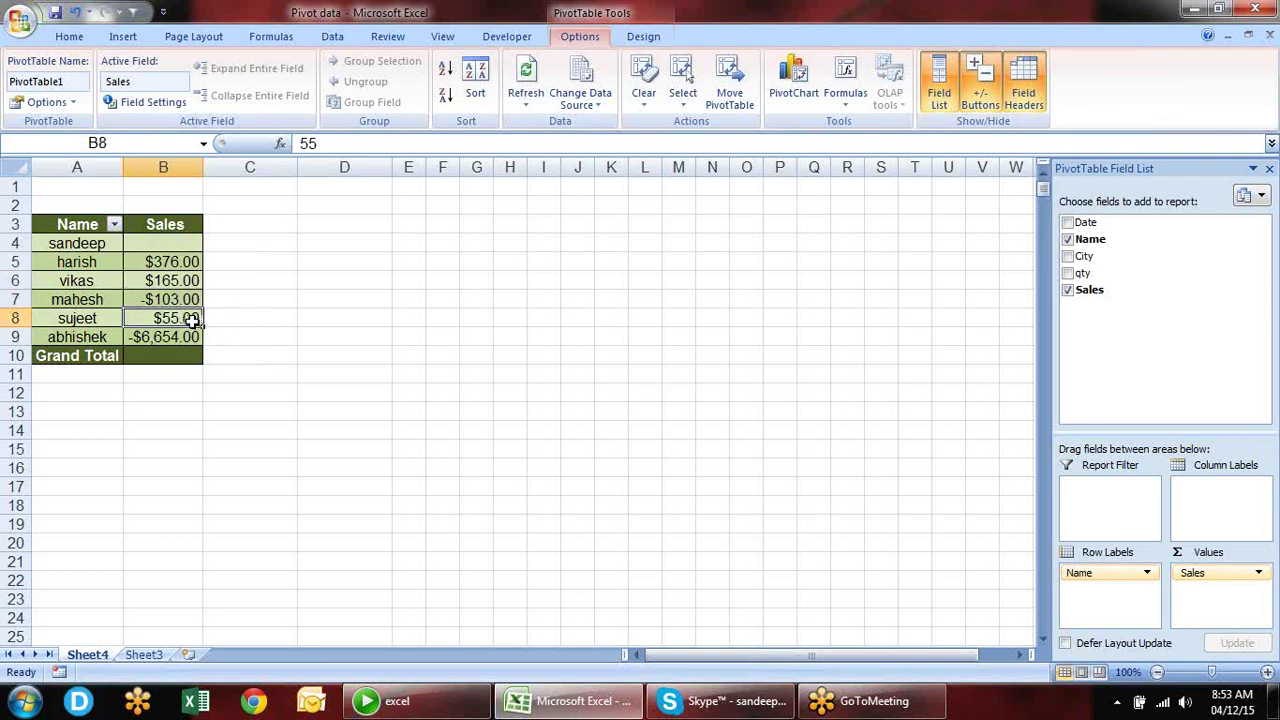
left_click(191, 336)
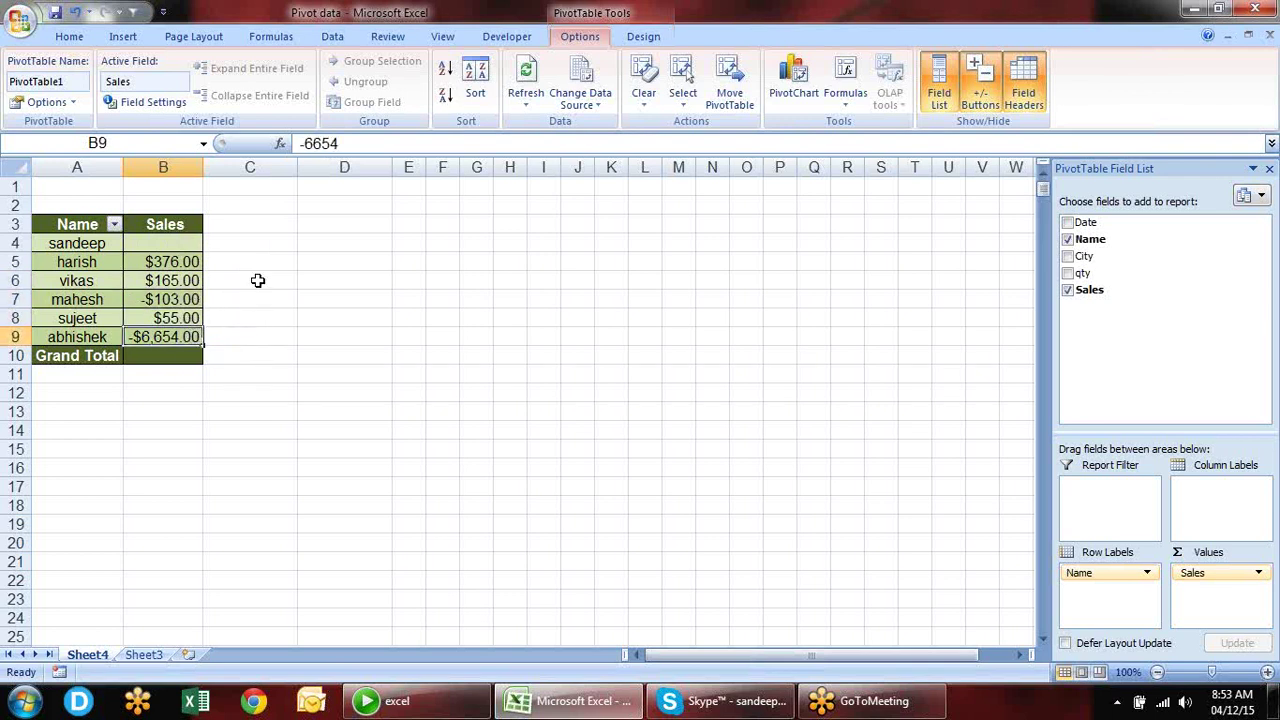
left_click(150, 240)
- Open the field options of the Sales value field
left_click(1258, 572)
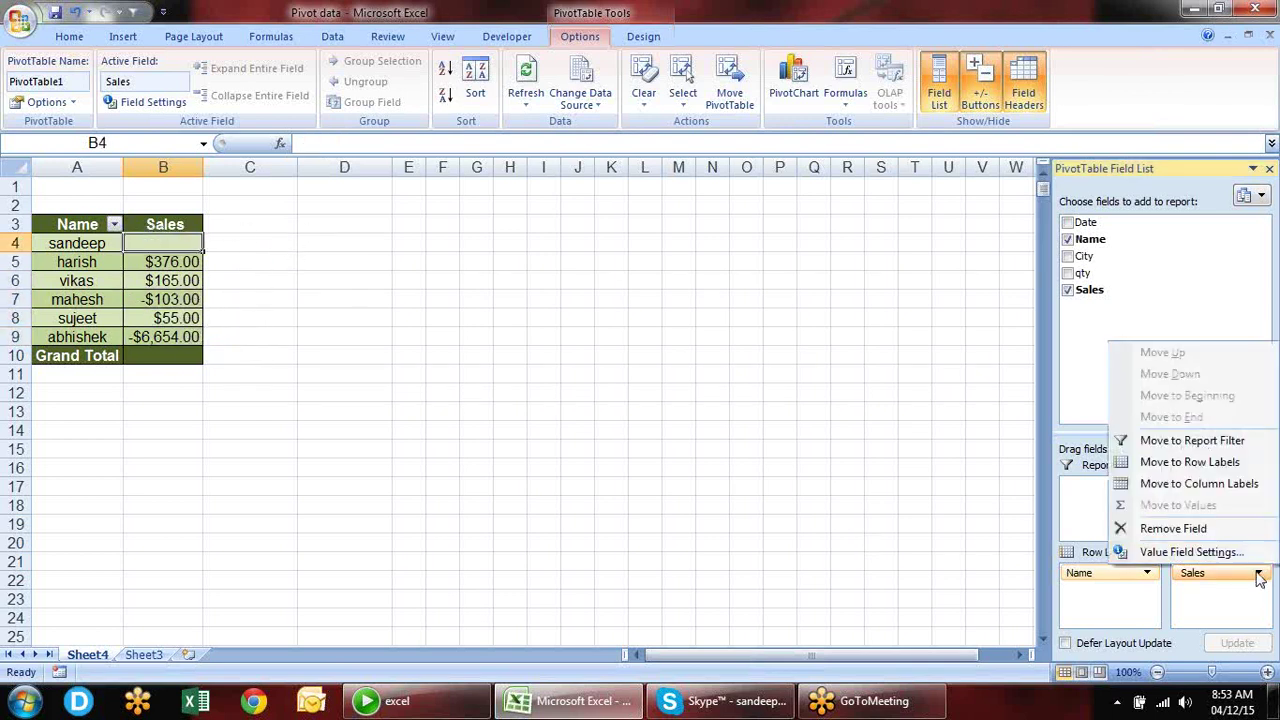
- Show the Sales values as % Of, with base field Name and the first person as base item, and check cells B4 to B6
left_click(1240, 552)
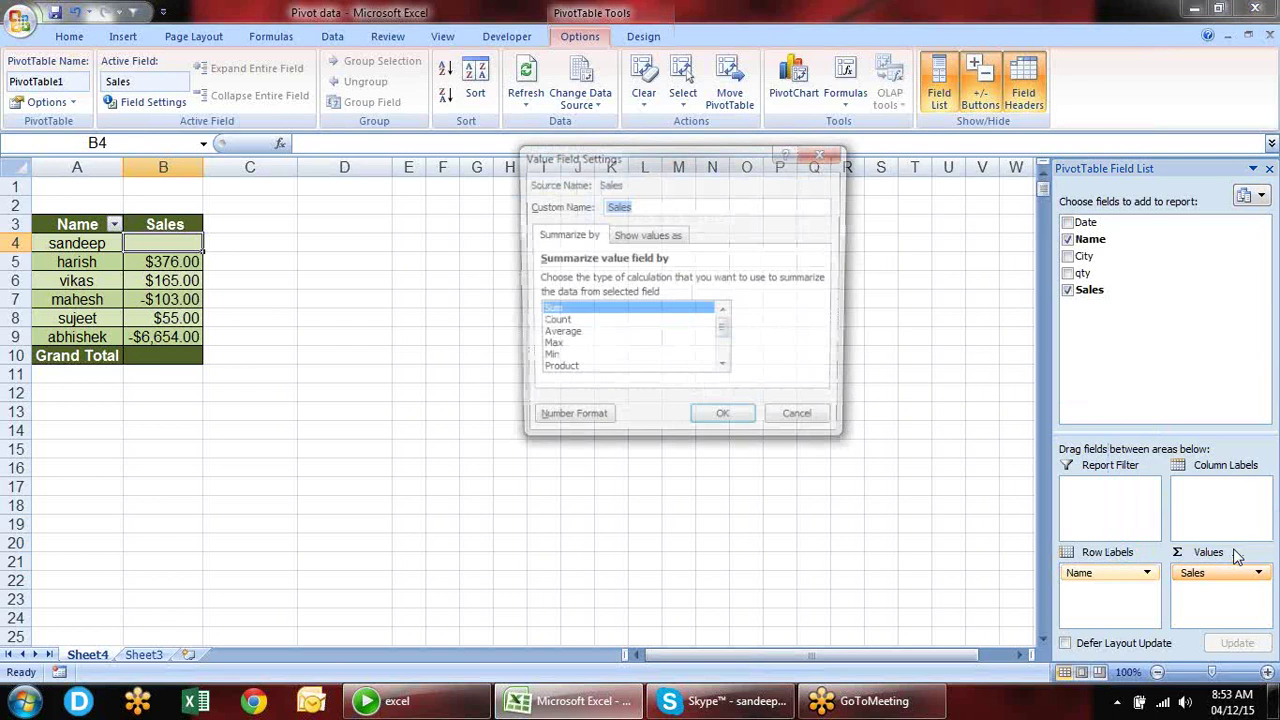
left_click(652, 234)
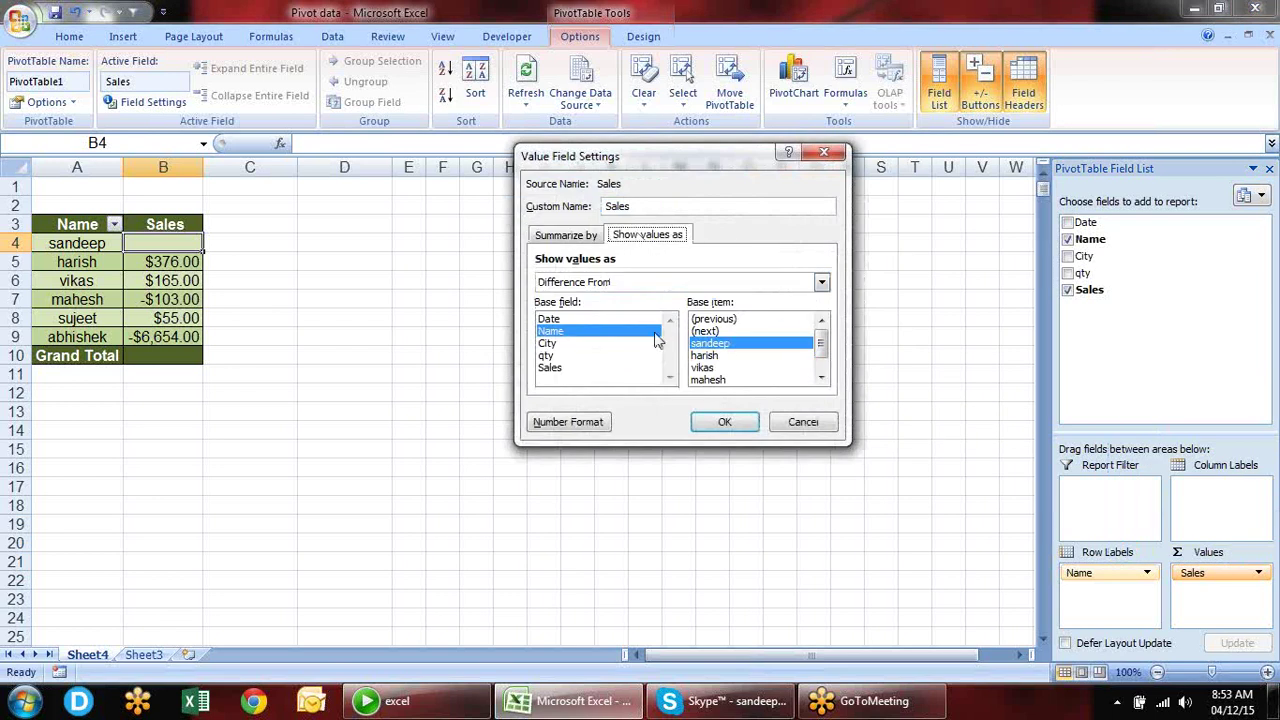
left_click(674, 282)
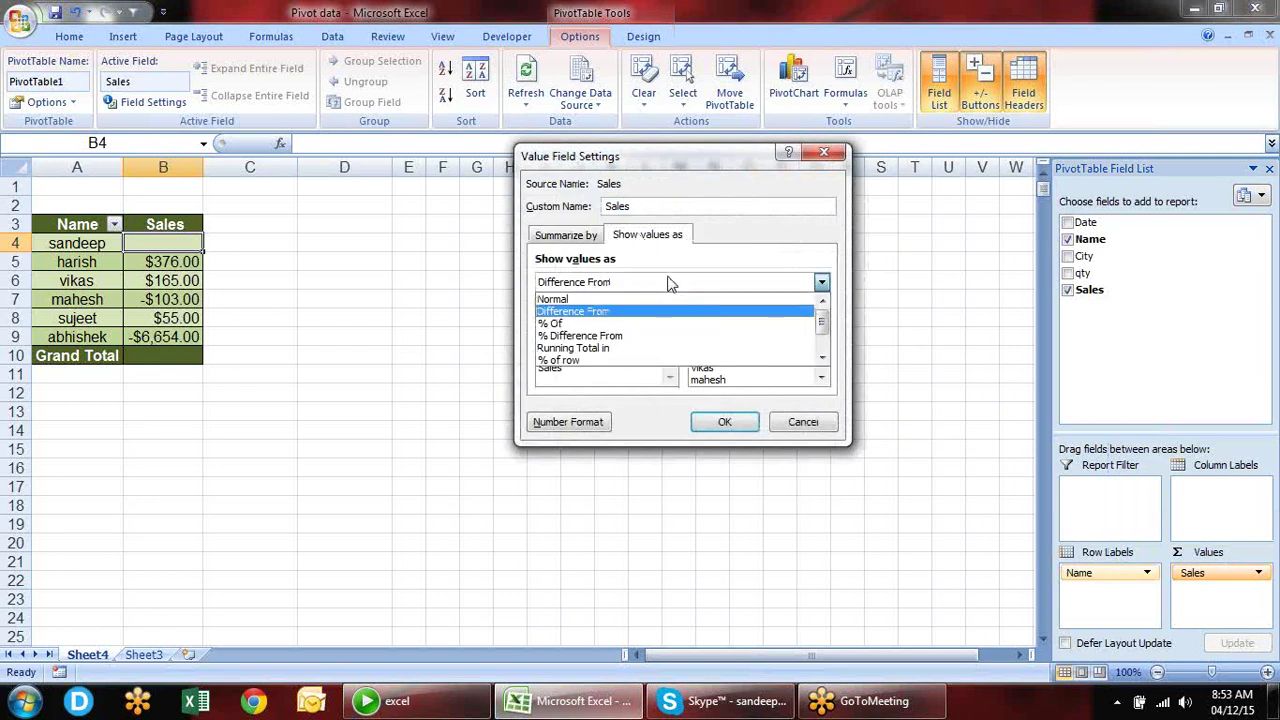
left_click(645, 324)
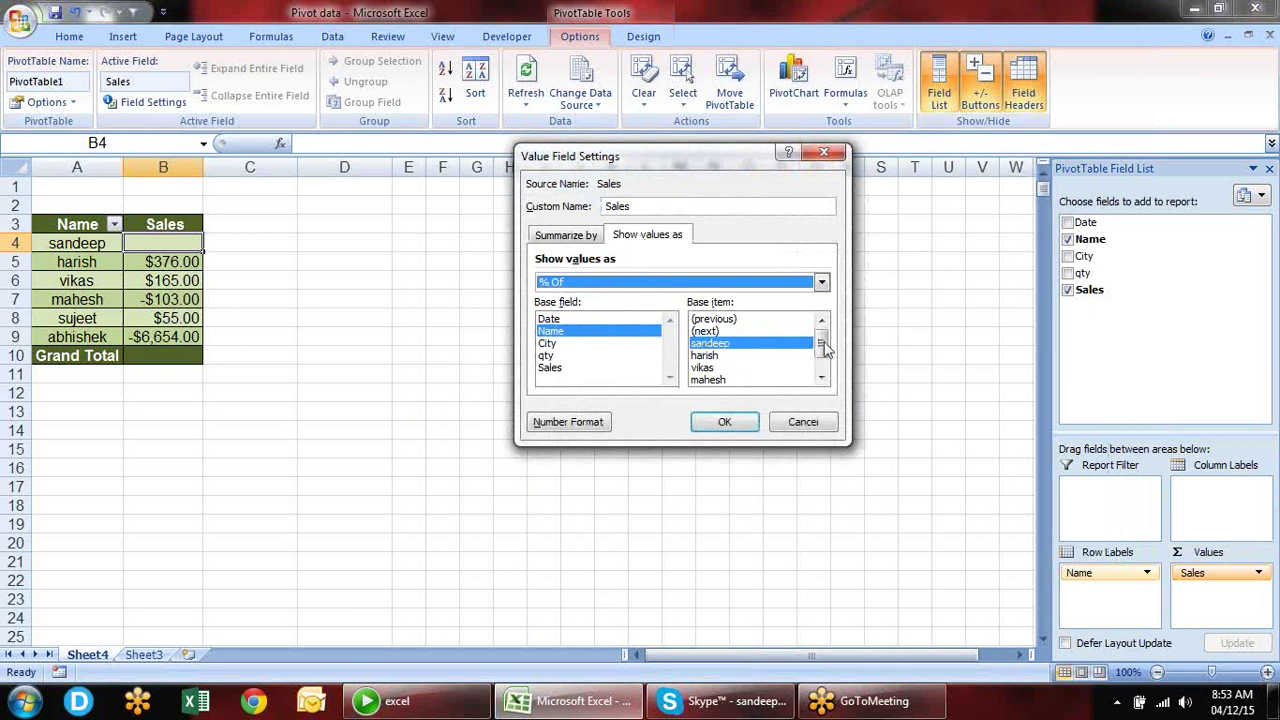
scroll(828, 350, "down", 1)
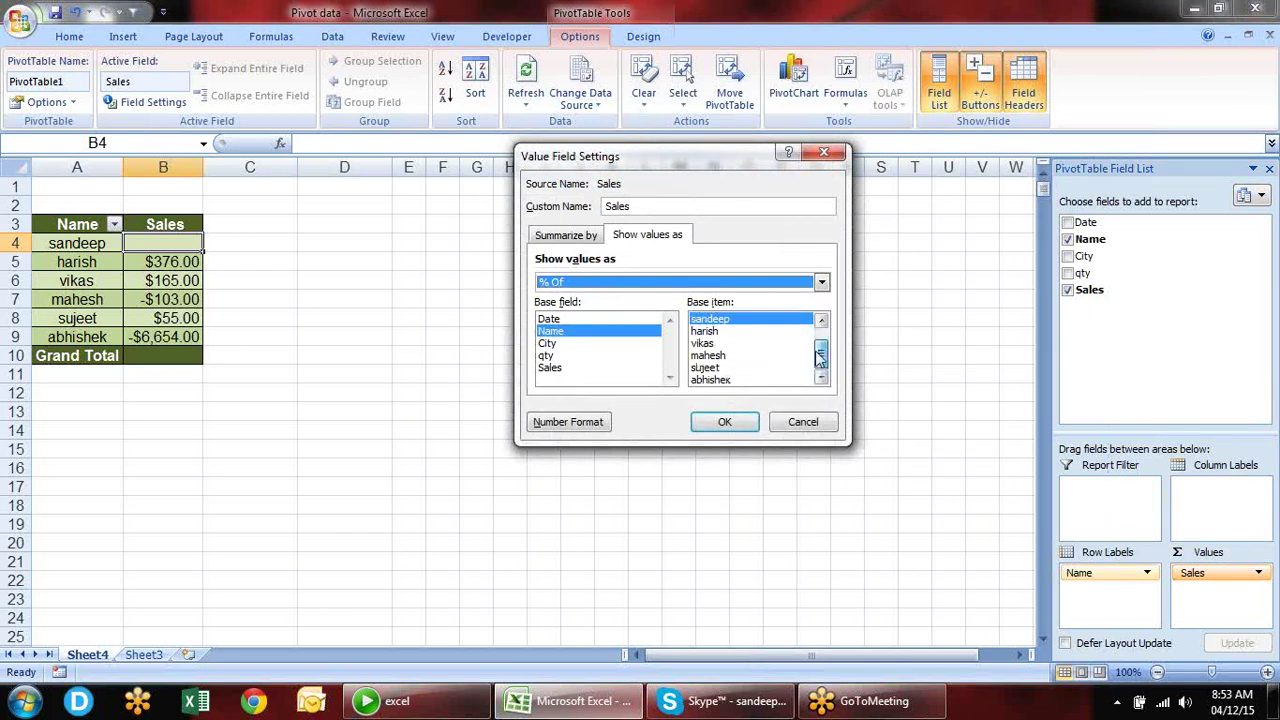
scroll(818, 340, "up", 1)
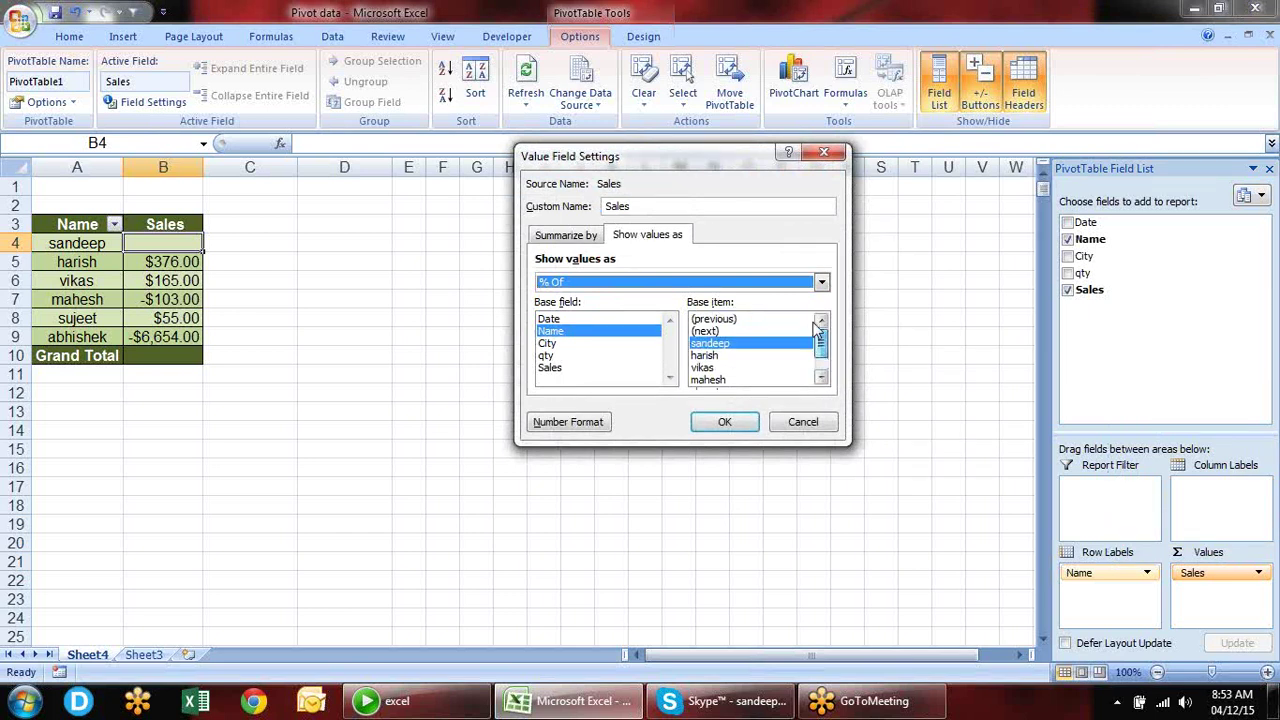
left_click(729, 422)
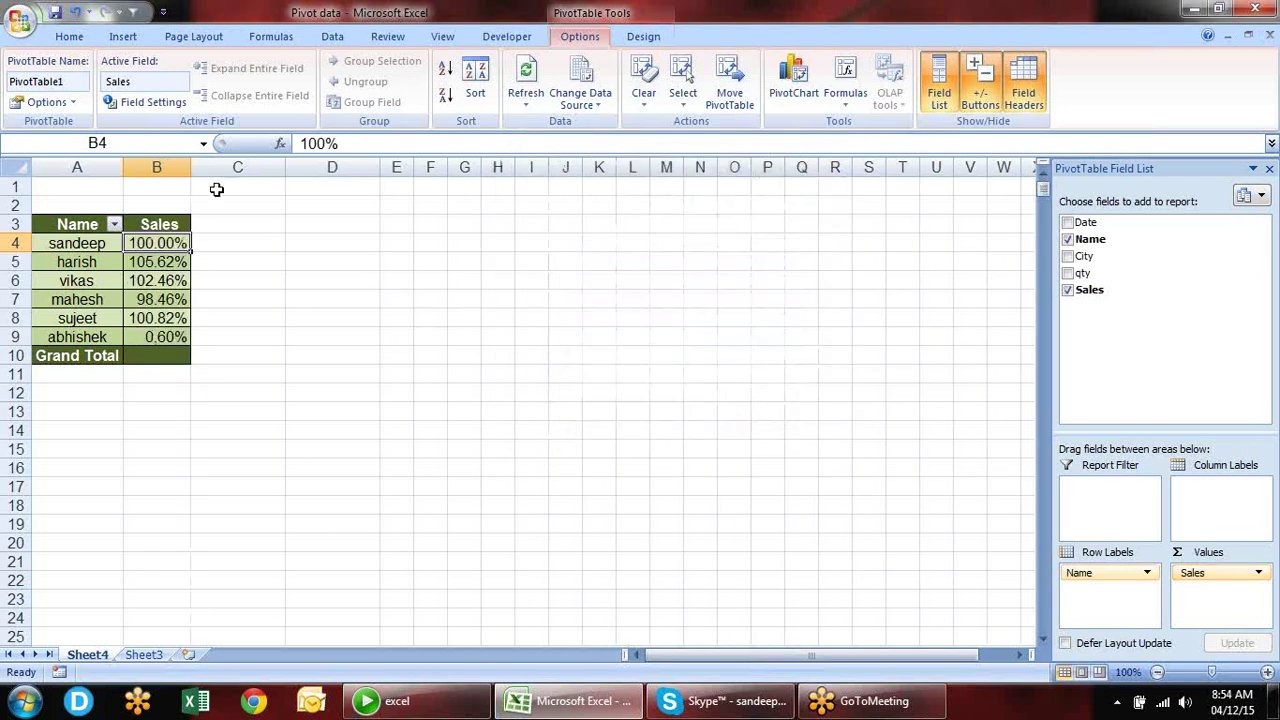
mouse_move(163, 243)
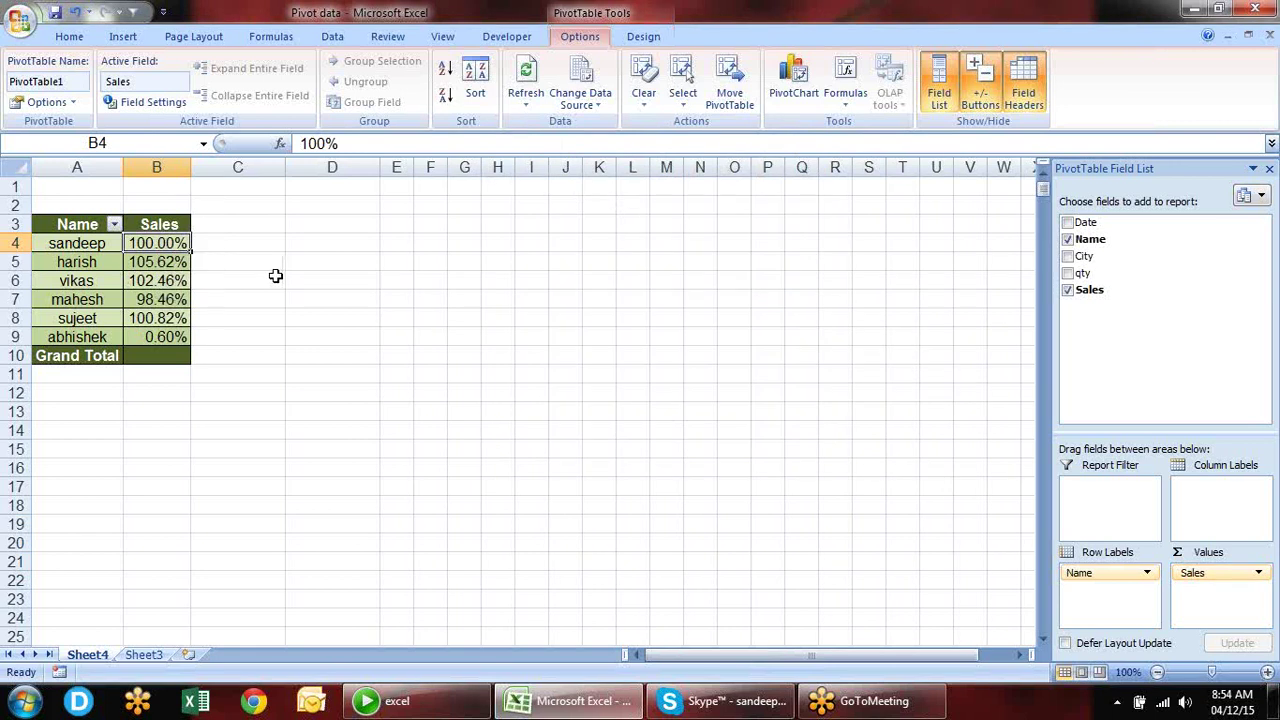
left_click(155, 262)
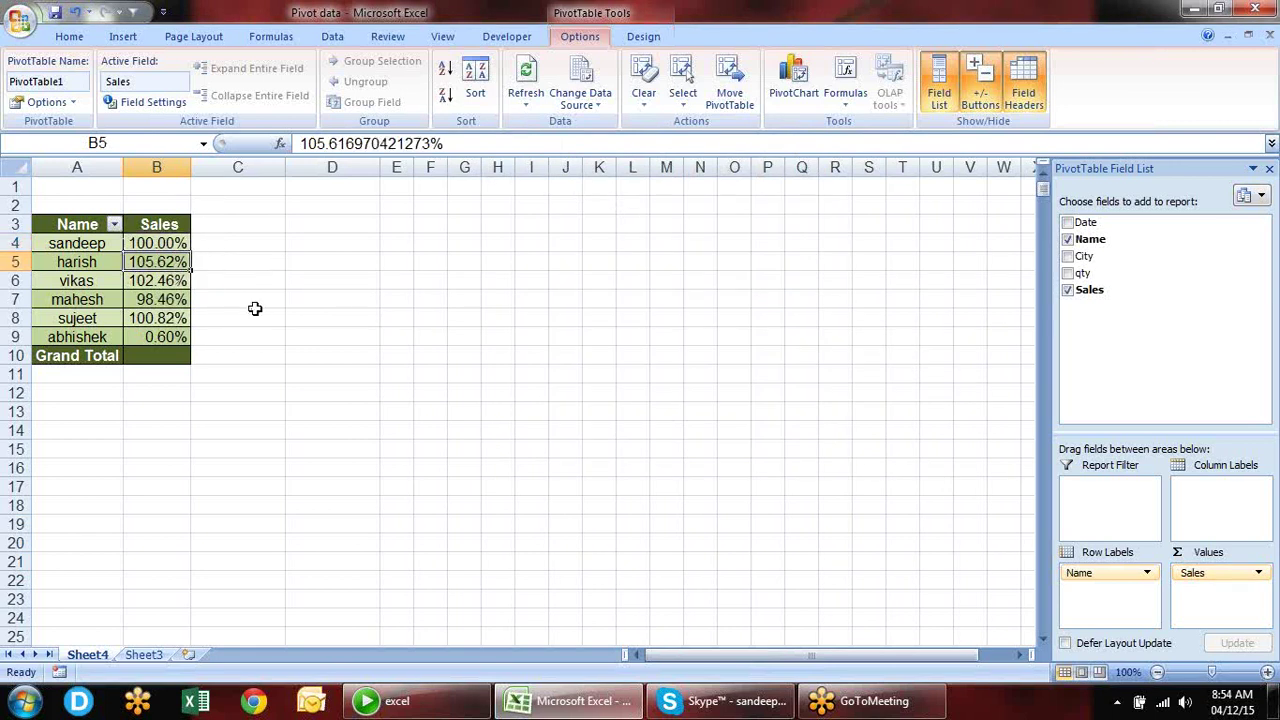
left_click(178, 282)
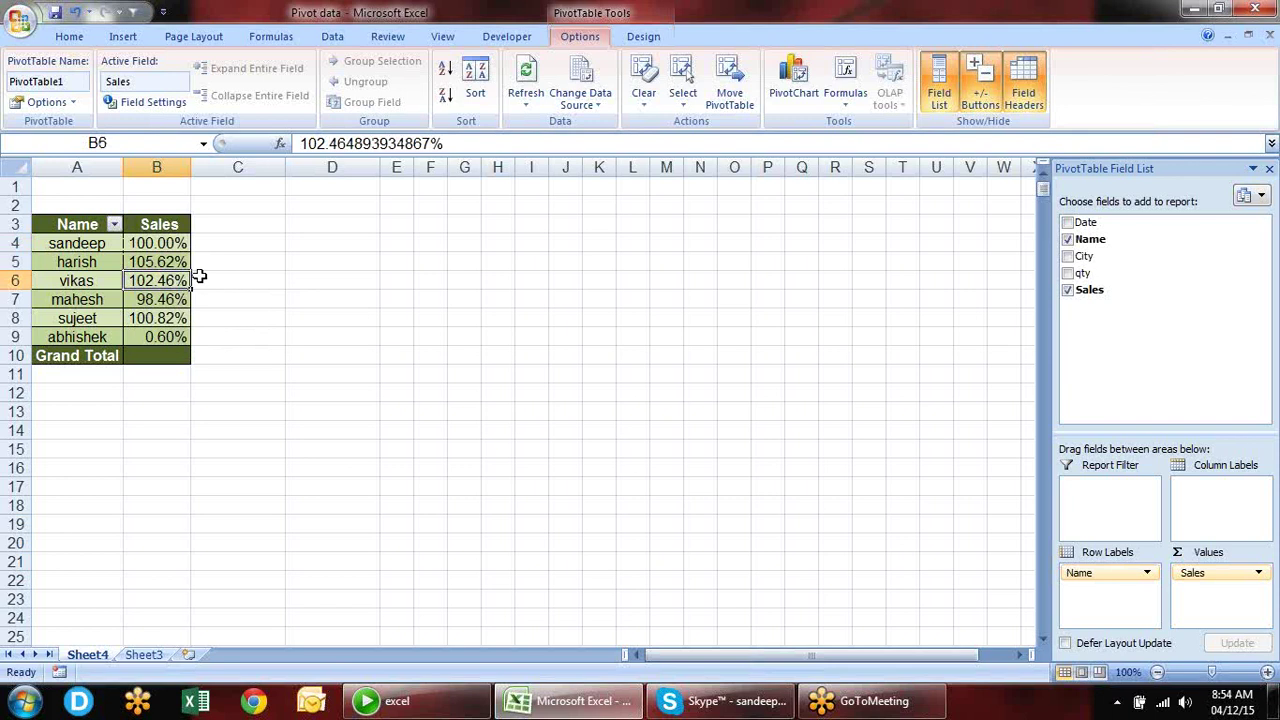
left_click(180, 246)
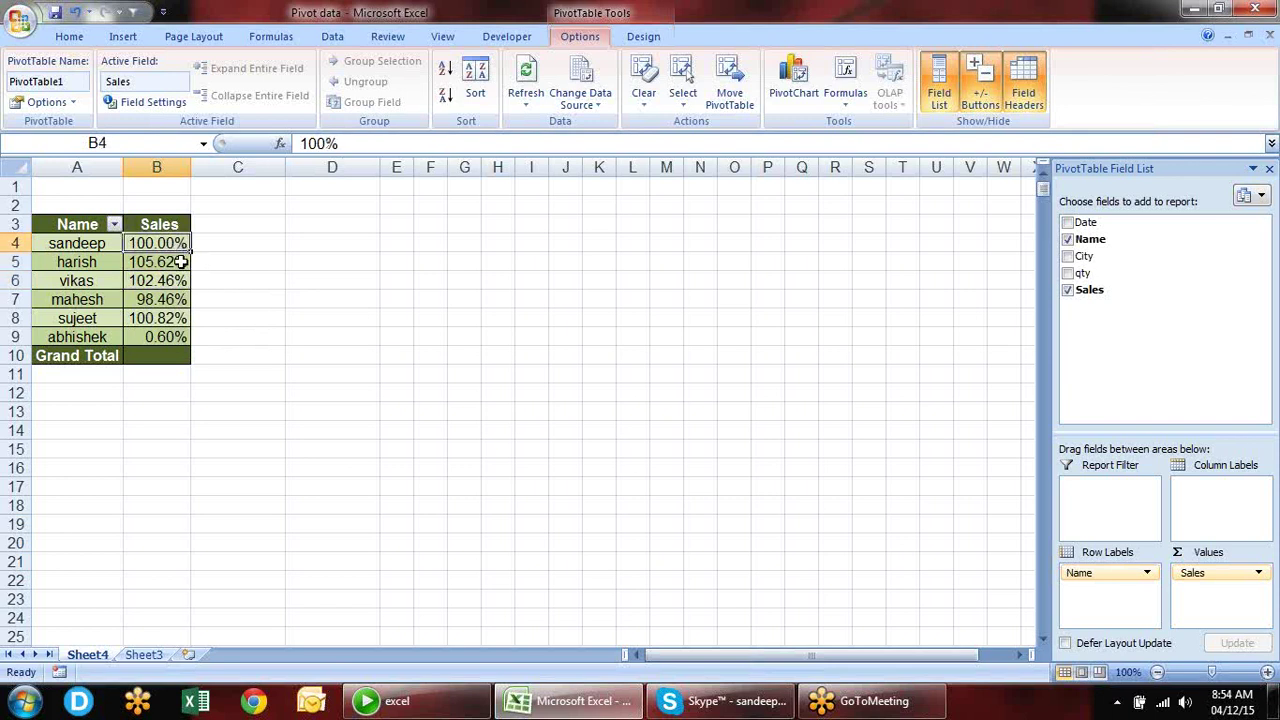
left_click(178, 261)
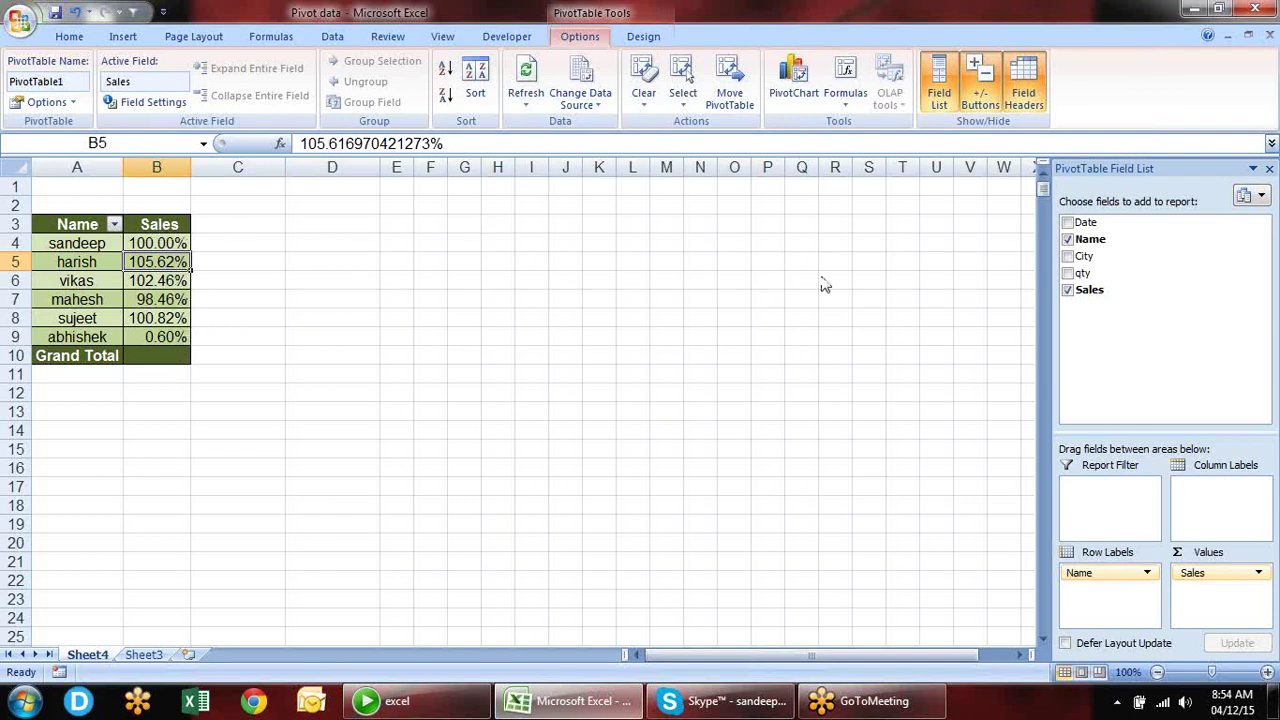
- Show the Sales values as % Difference From the first person in the Name field, and check cells B4, B5 and B7
left_click(1258, 573)
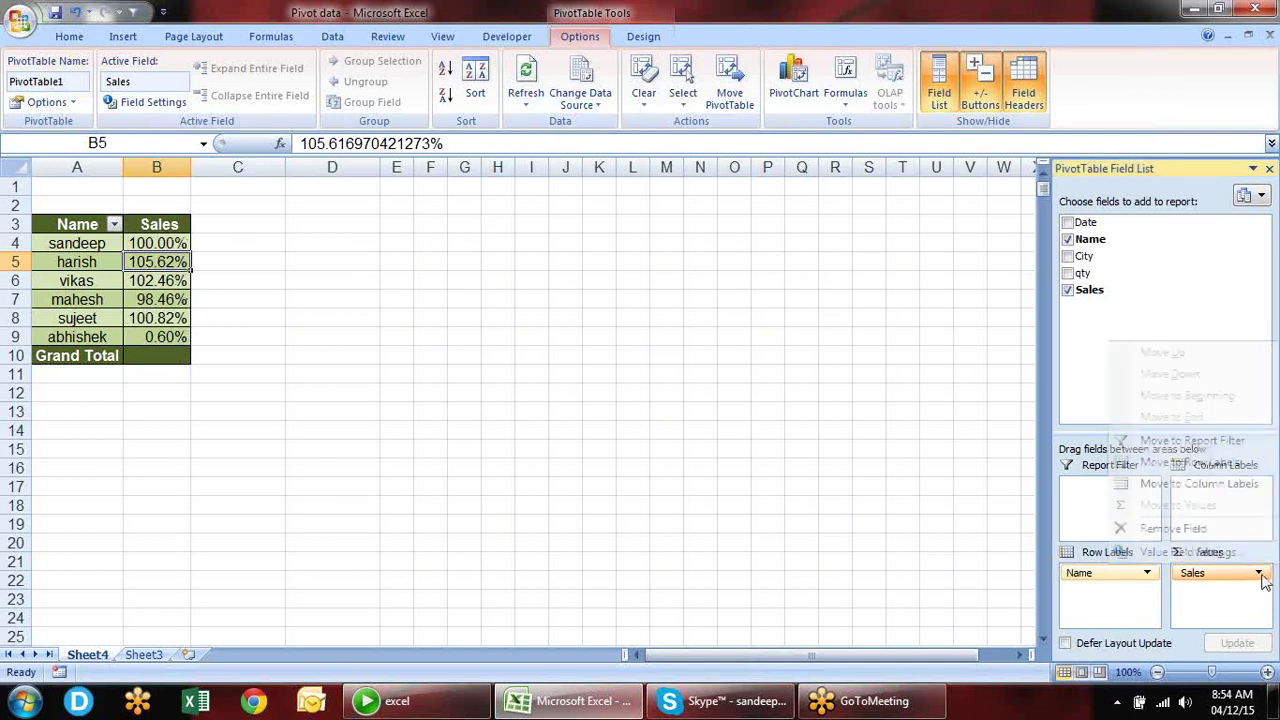
left_click(1187, 552)
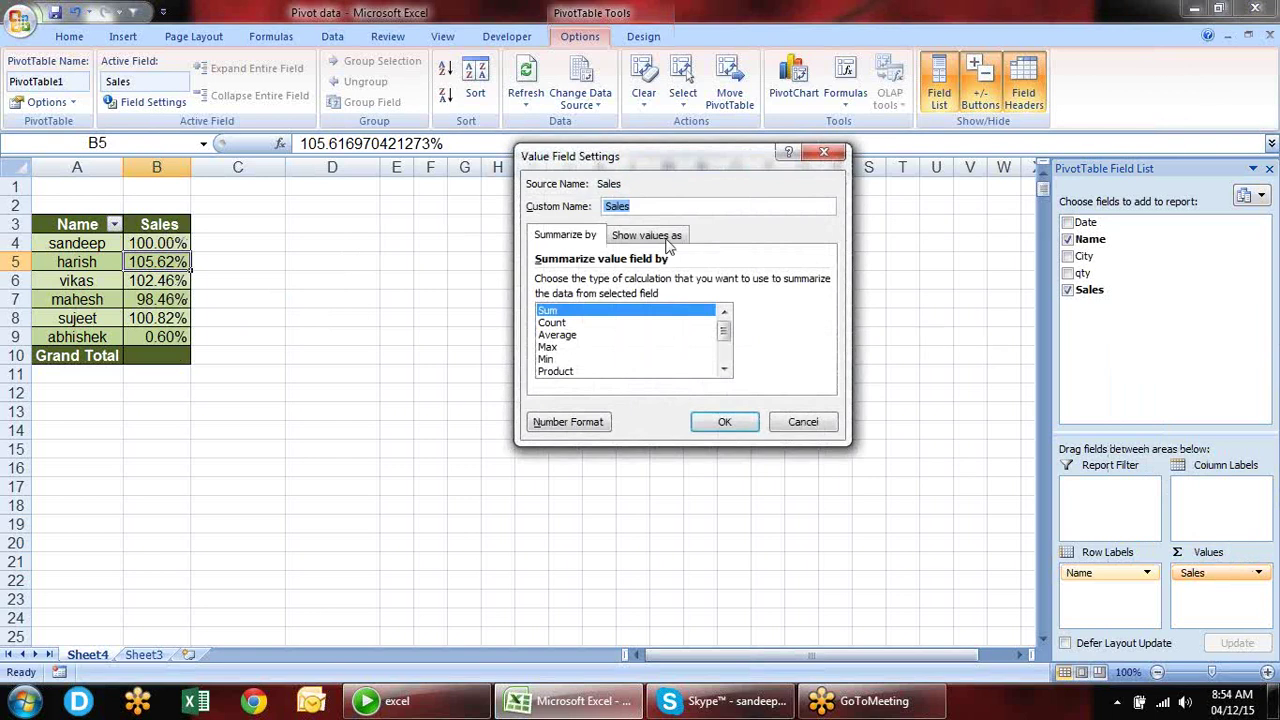
left_click(621, 241)
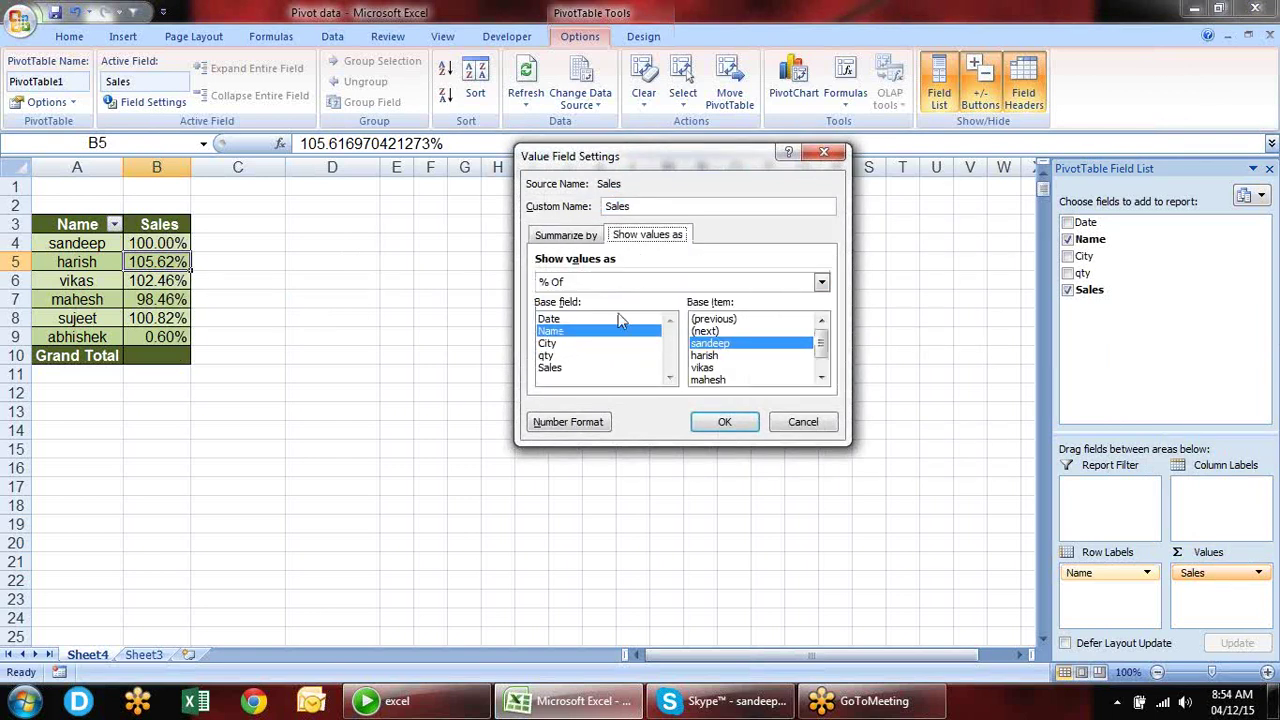
left_click(686, 286)
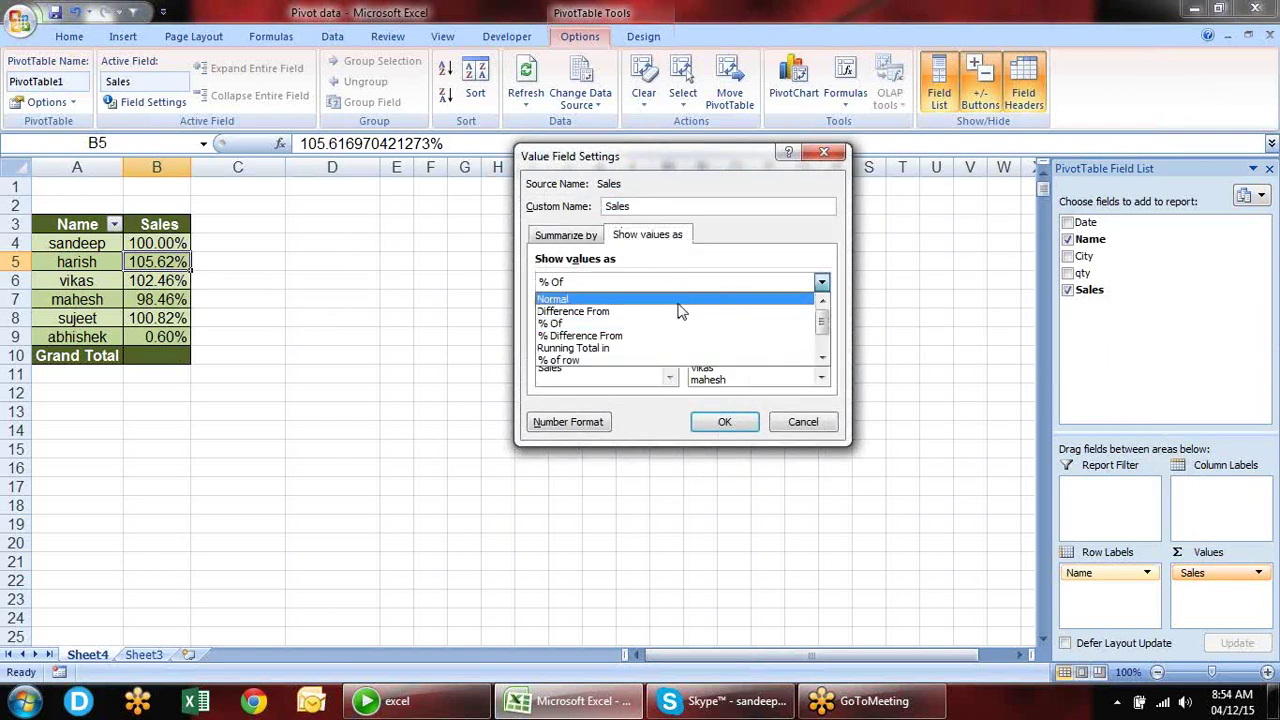
left_click(678, 336)
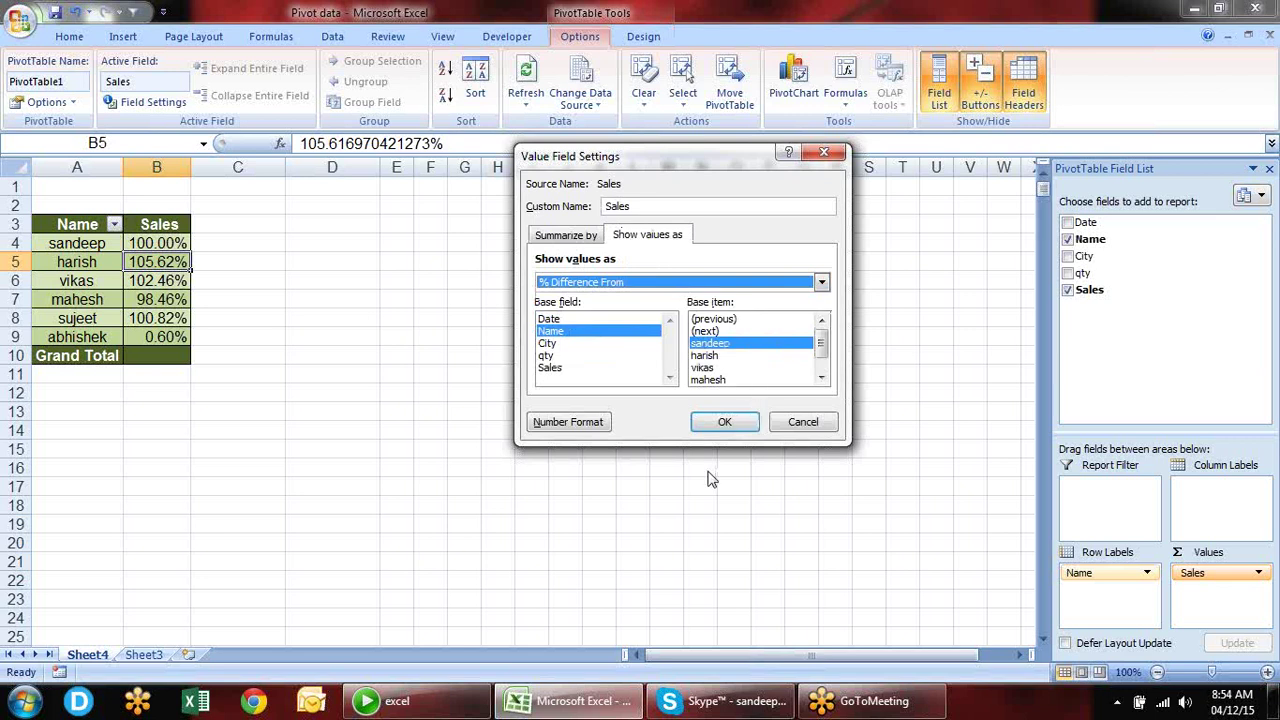
left_click(726, 424)
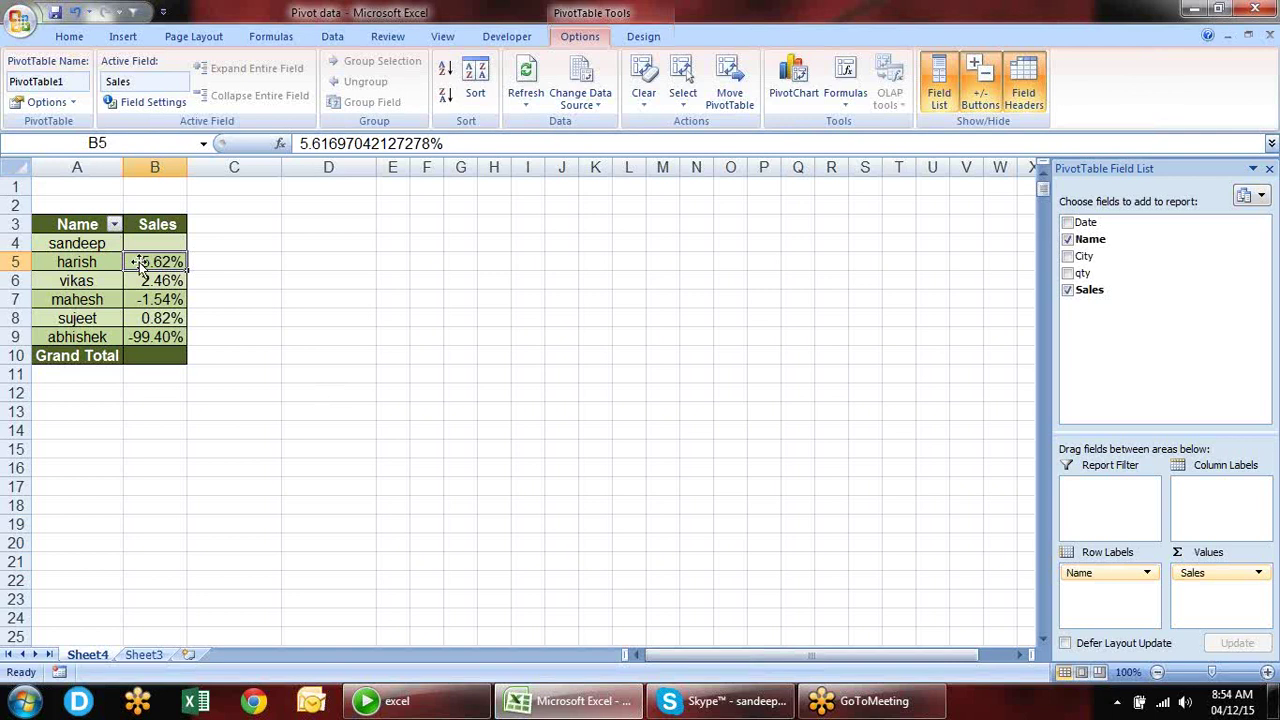
left_click(165, 246)
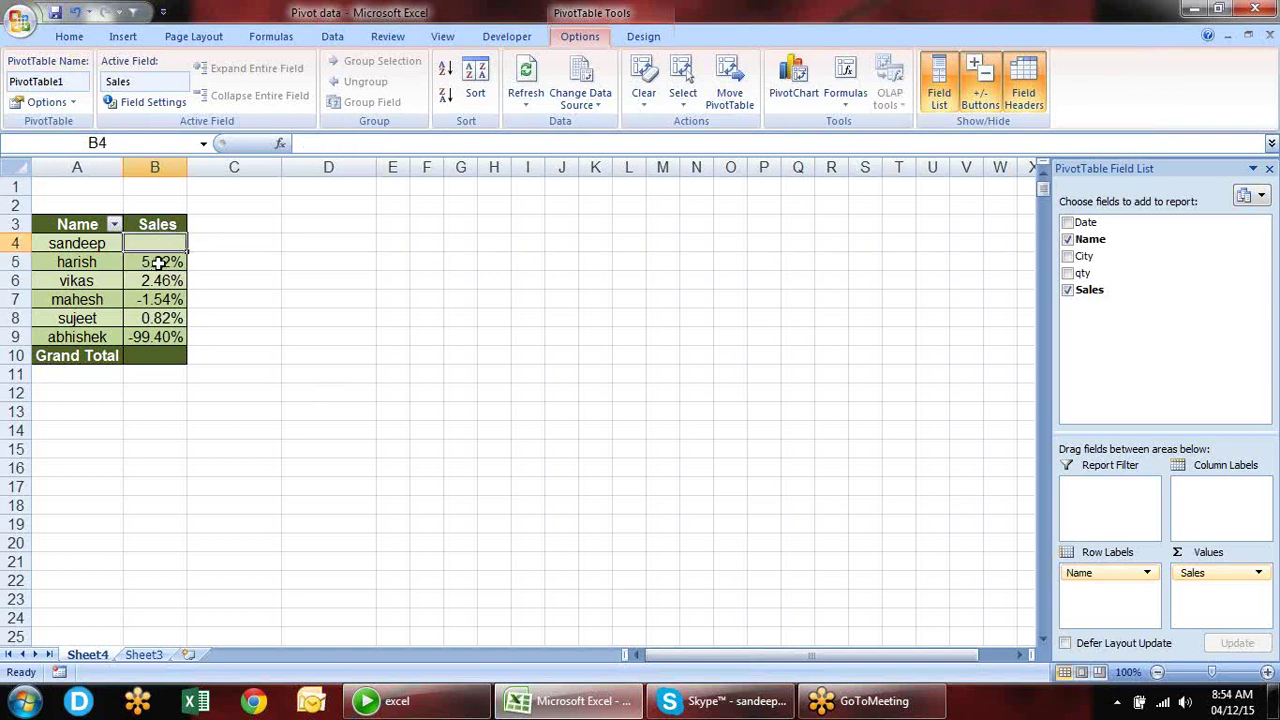
left_click(164, 263)
left_click(176, 300)
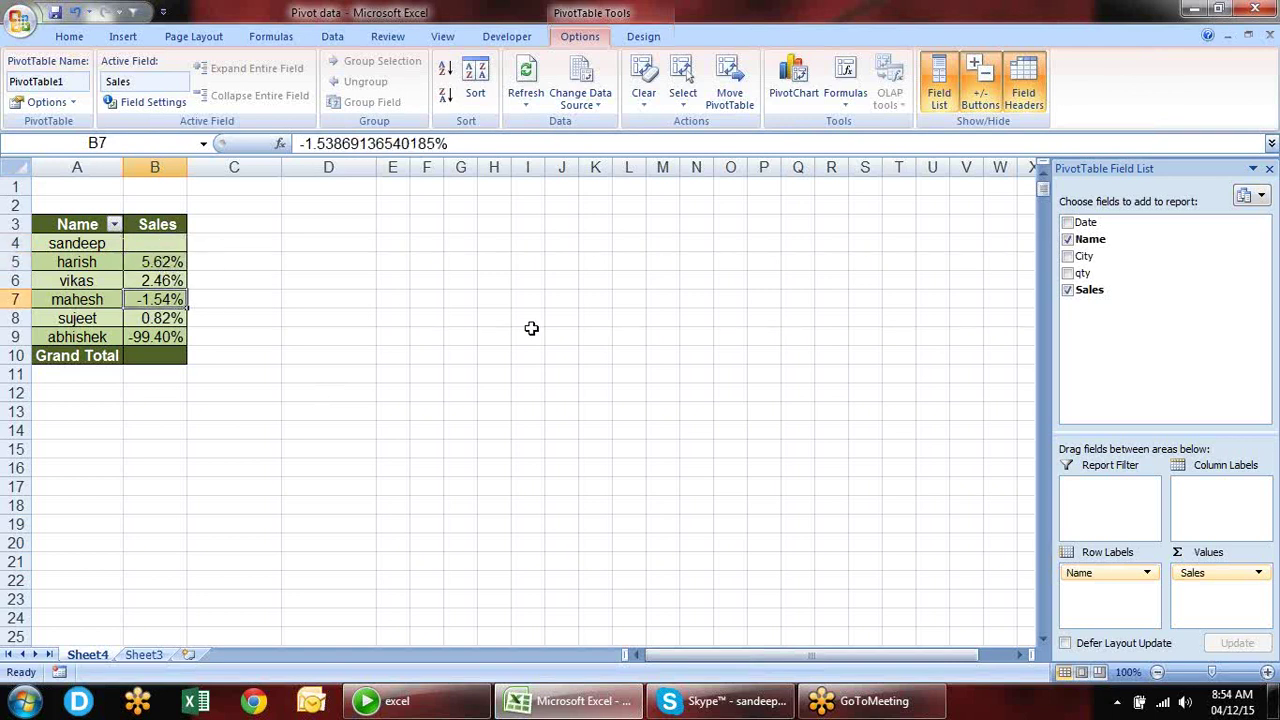
- Show the Sales values as Running Total in the Name field, and check how the totals accumulate in cells B4, B5 and B9
left_click(1257, 574)
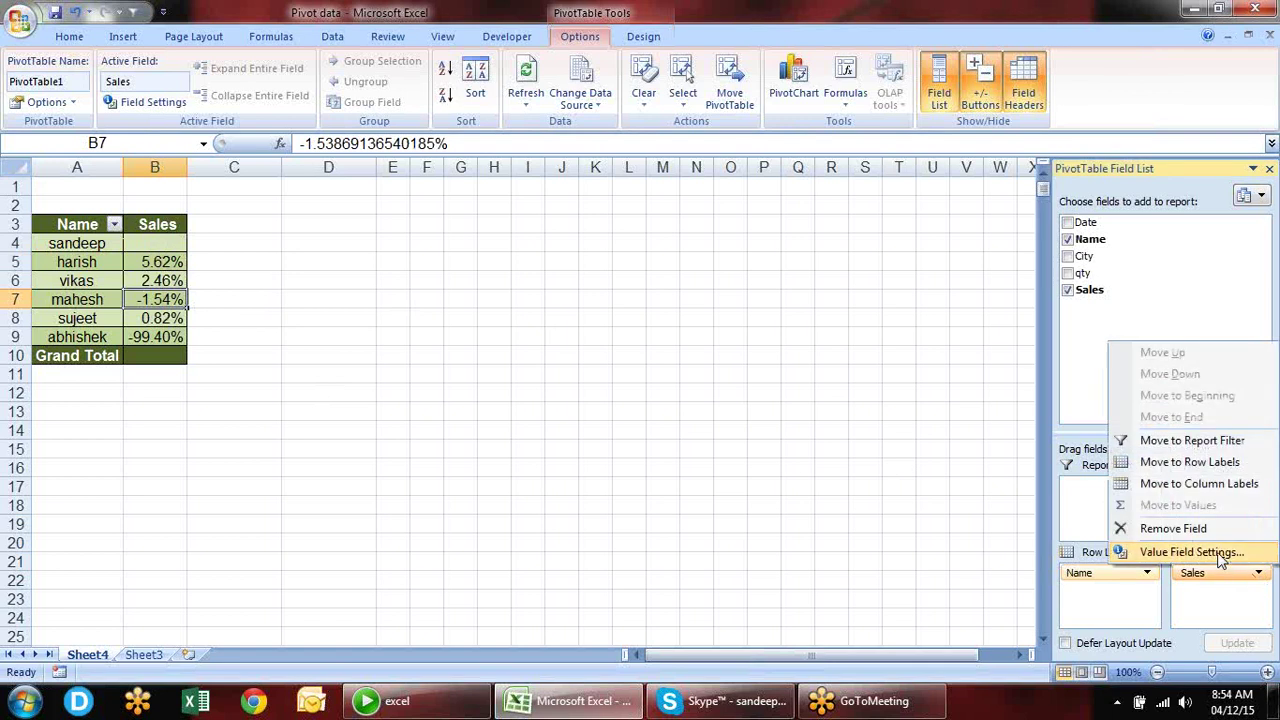
left_click(1190, 552)
left_click(638, 238)
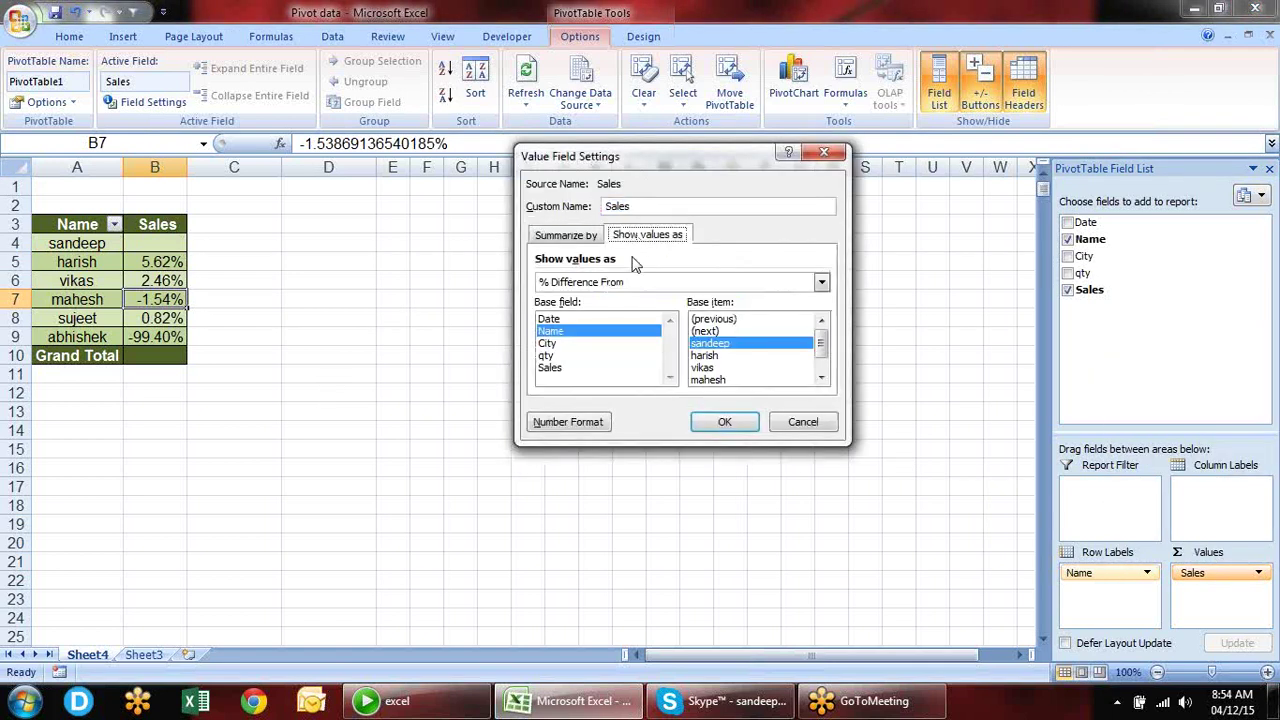
left_click(627, 283)
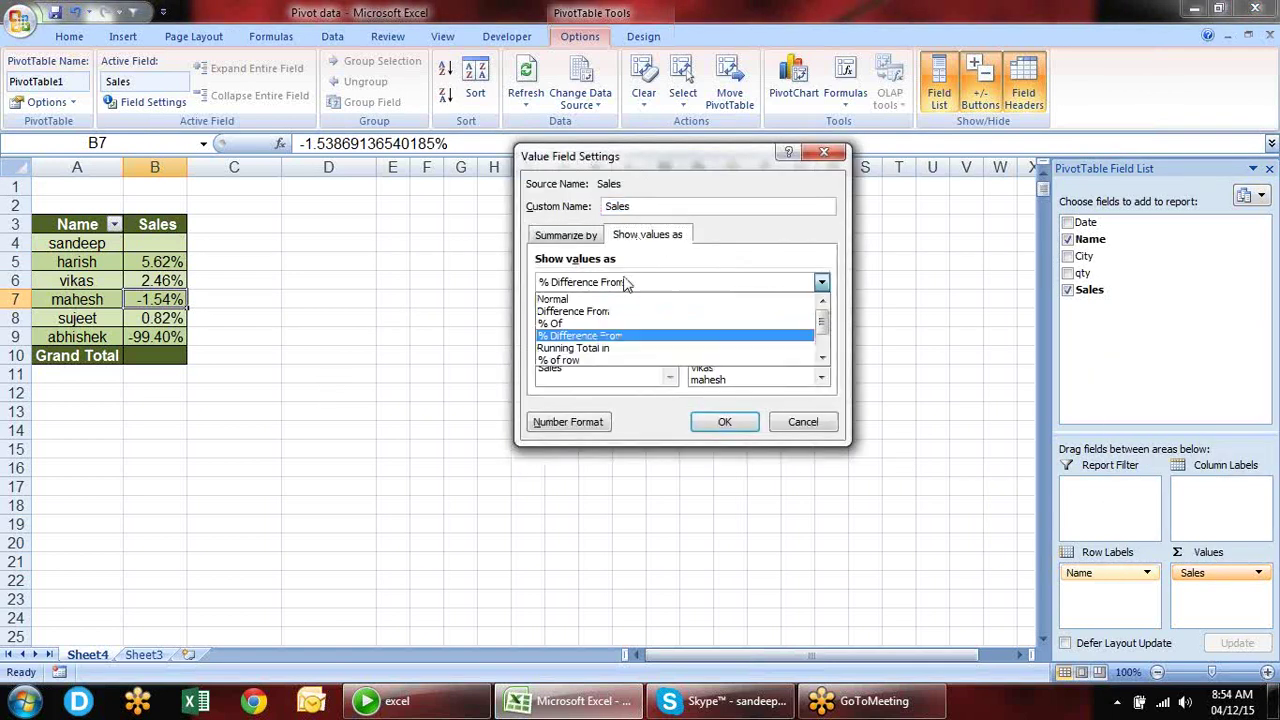
left_click(630, 349)
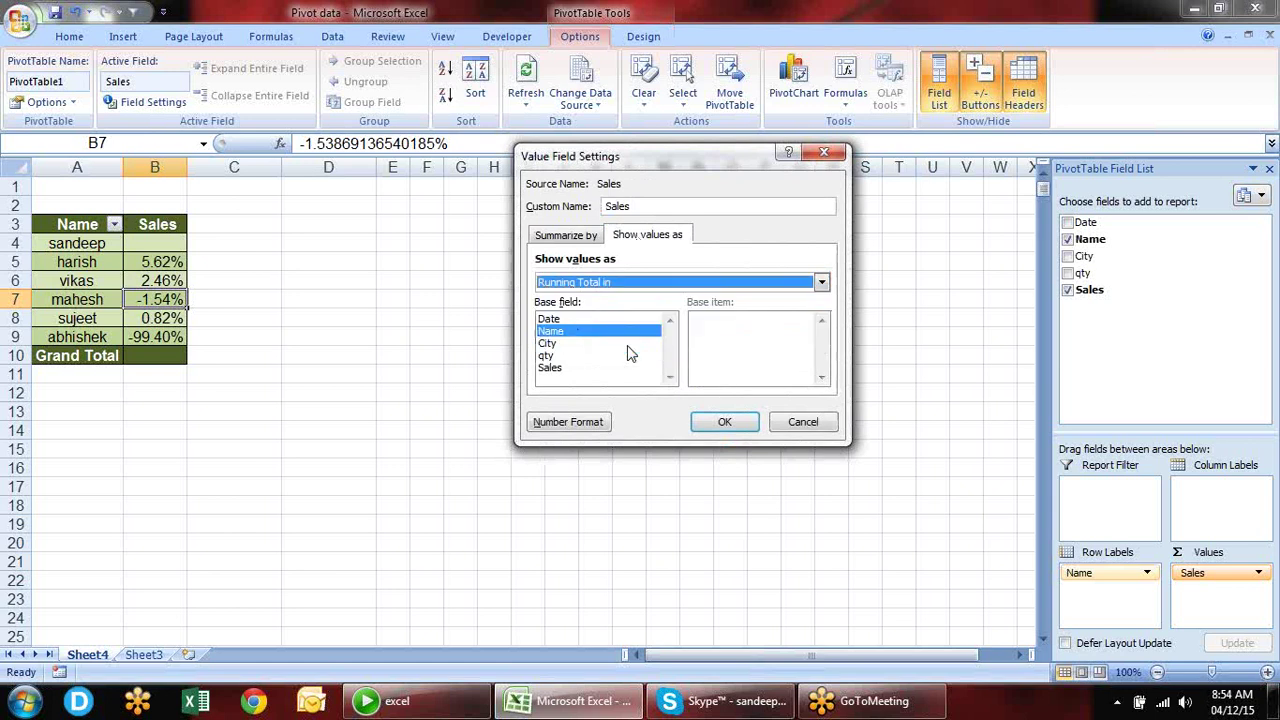
left_click(724, 422)
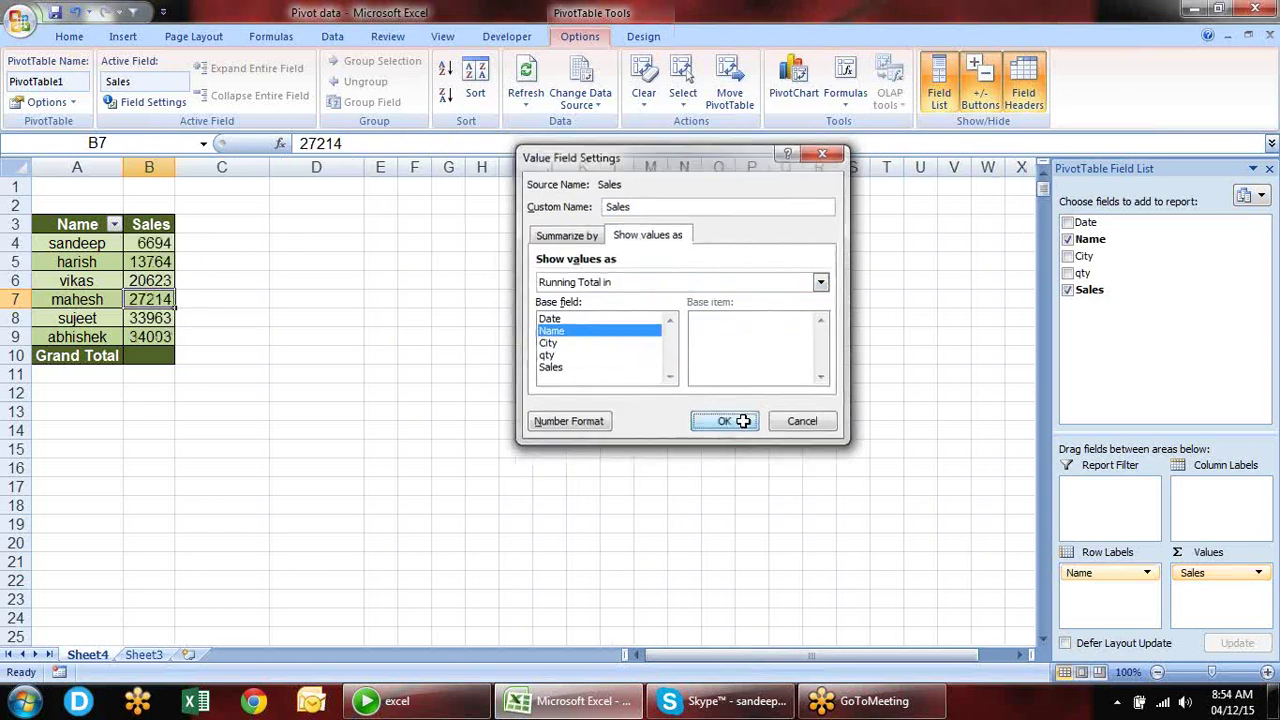
left_click(165, 242)
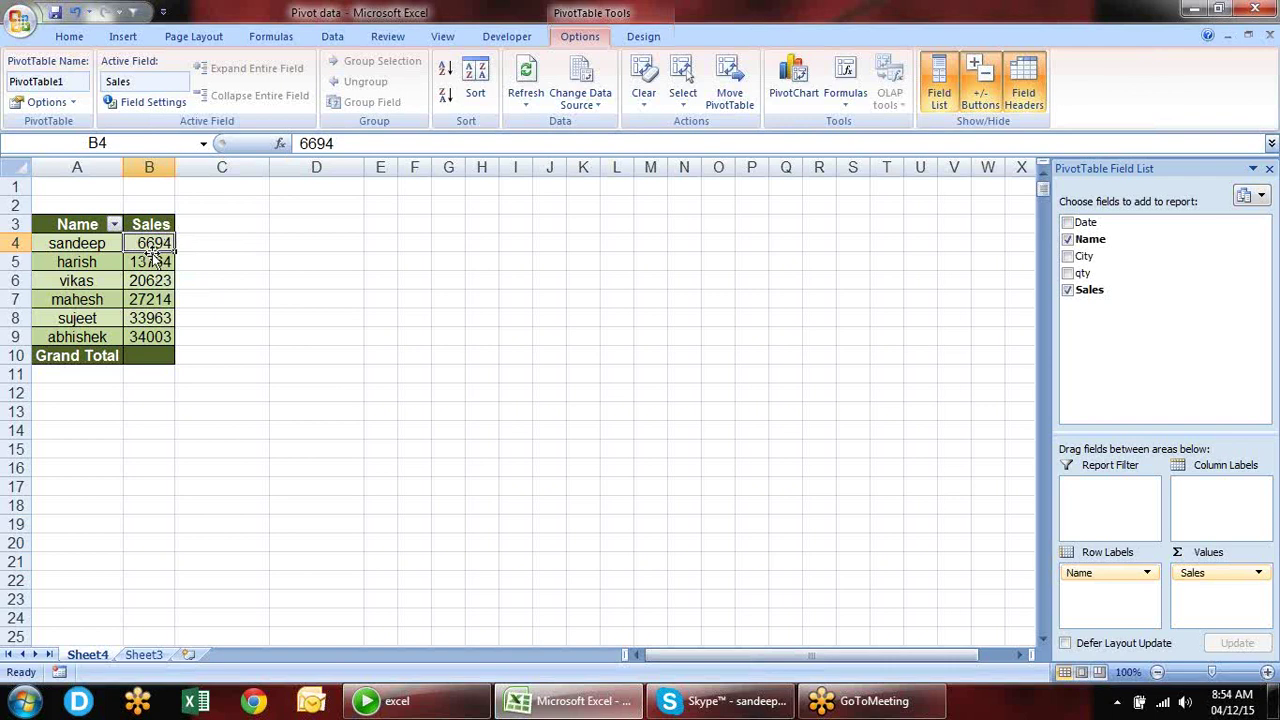
left_click_drag(146, 262, 143, 246)
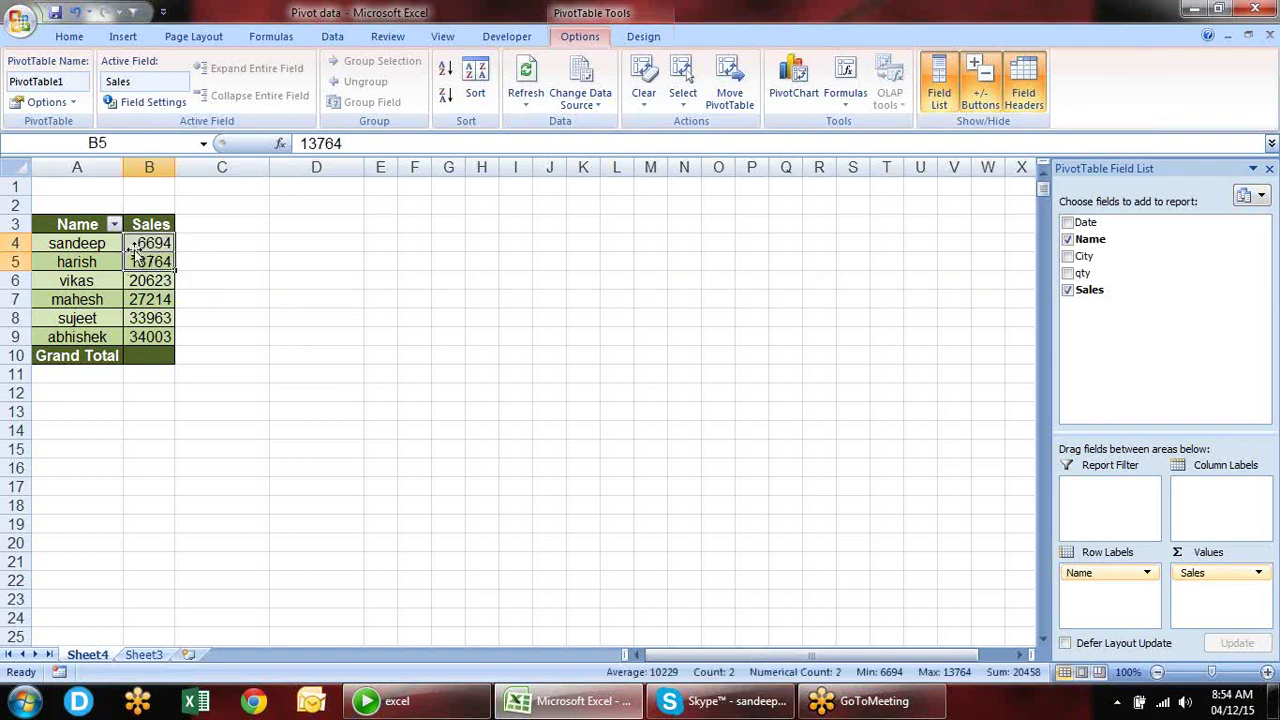
left_click(152, 338)
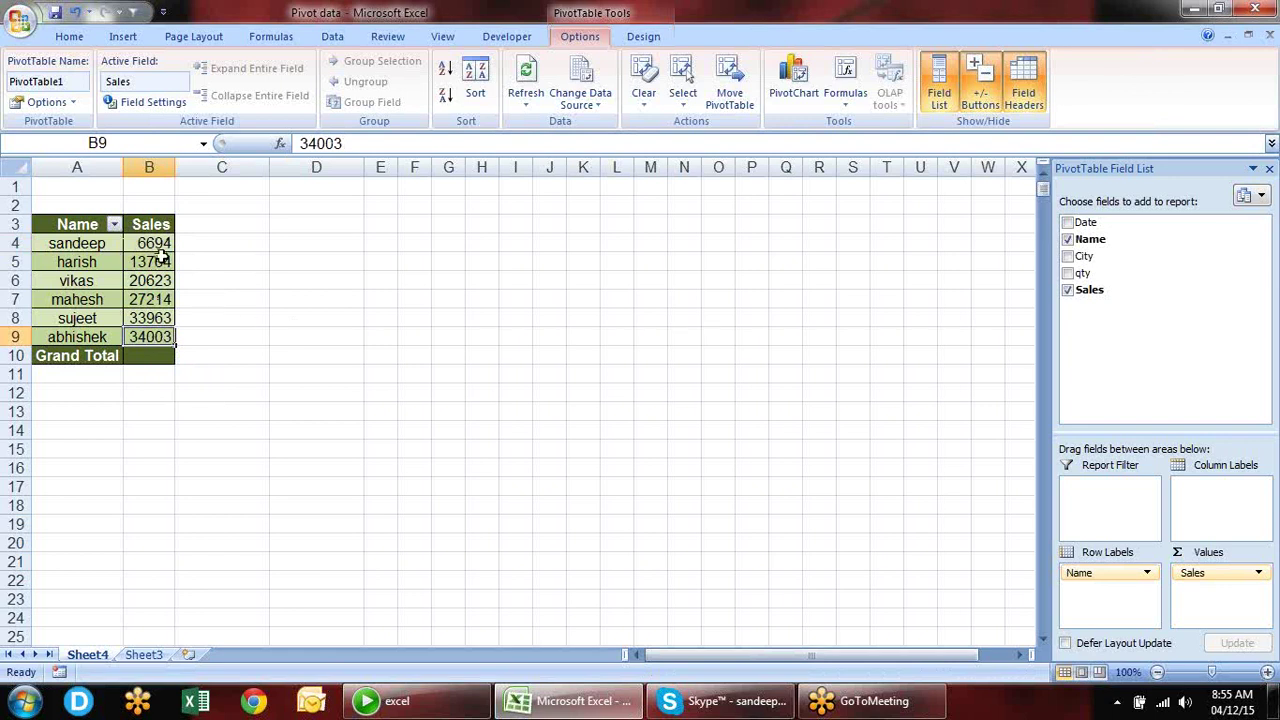
- Review the remaining Show values as options for the Sales field, from % of row to Index, and cancel the settings
left_click(1258, 572)
left_click(1232, 551)
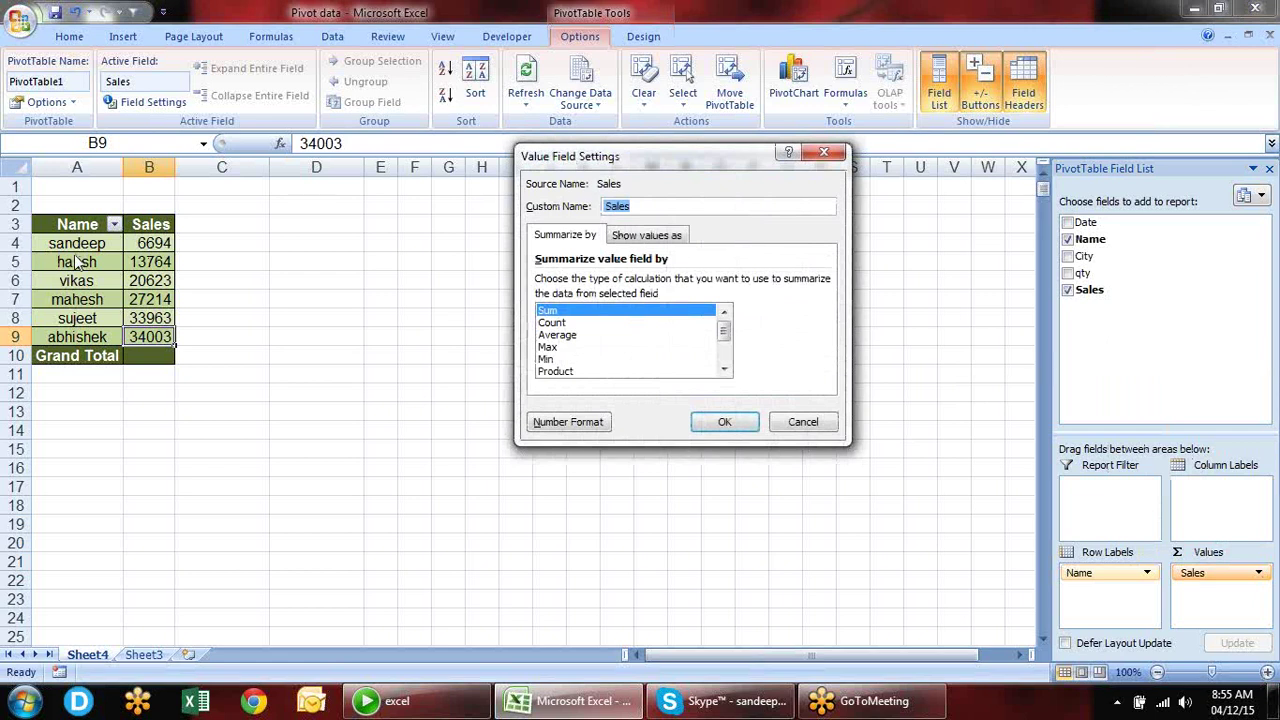
left_click(679, 236)
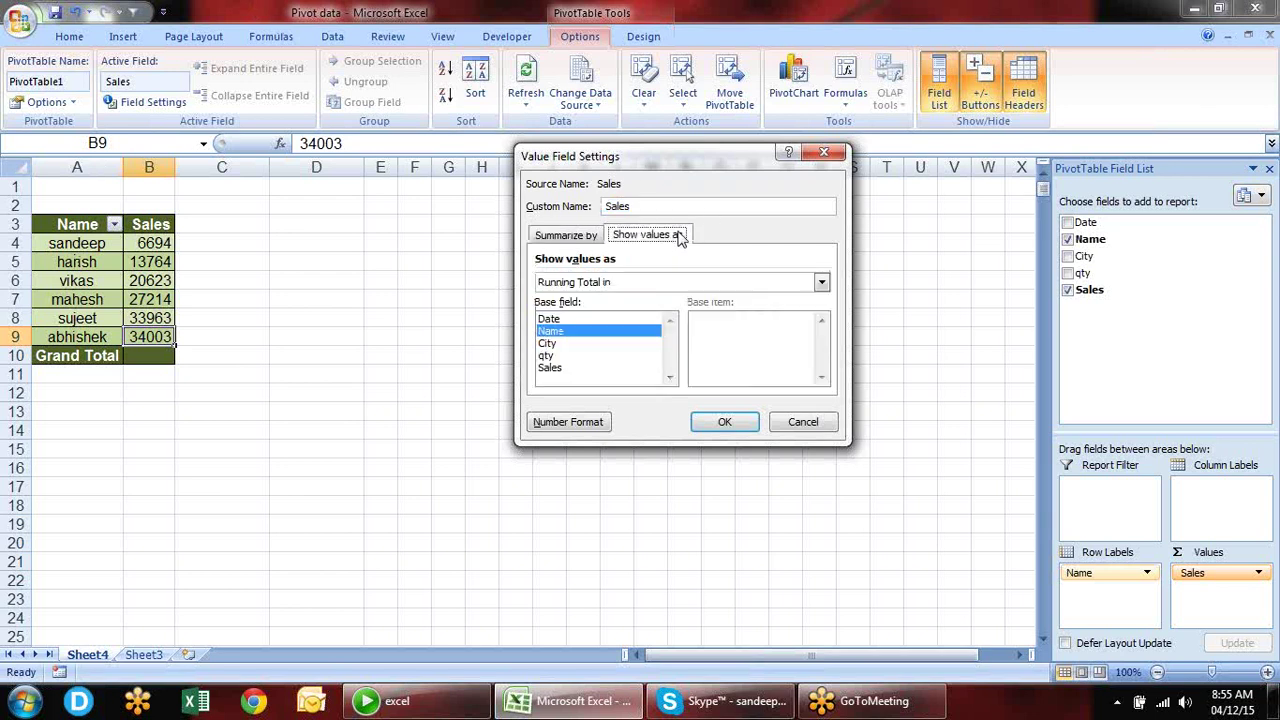
left_click(685, 285)
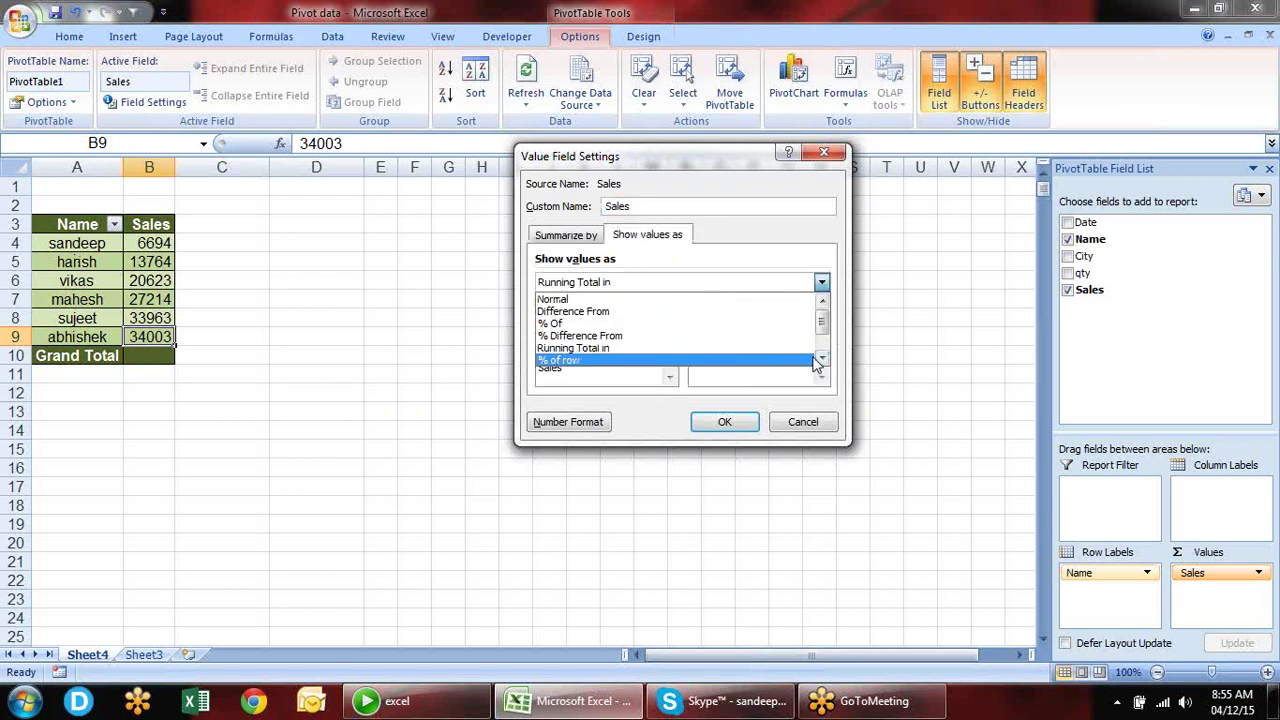
left_click(820, 360)
left_click(820, 360)
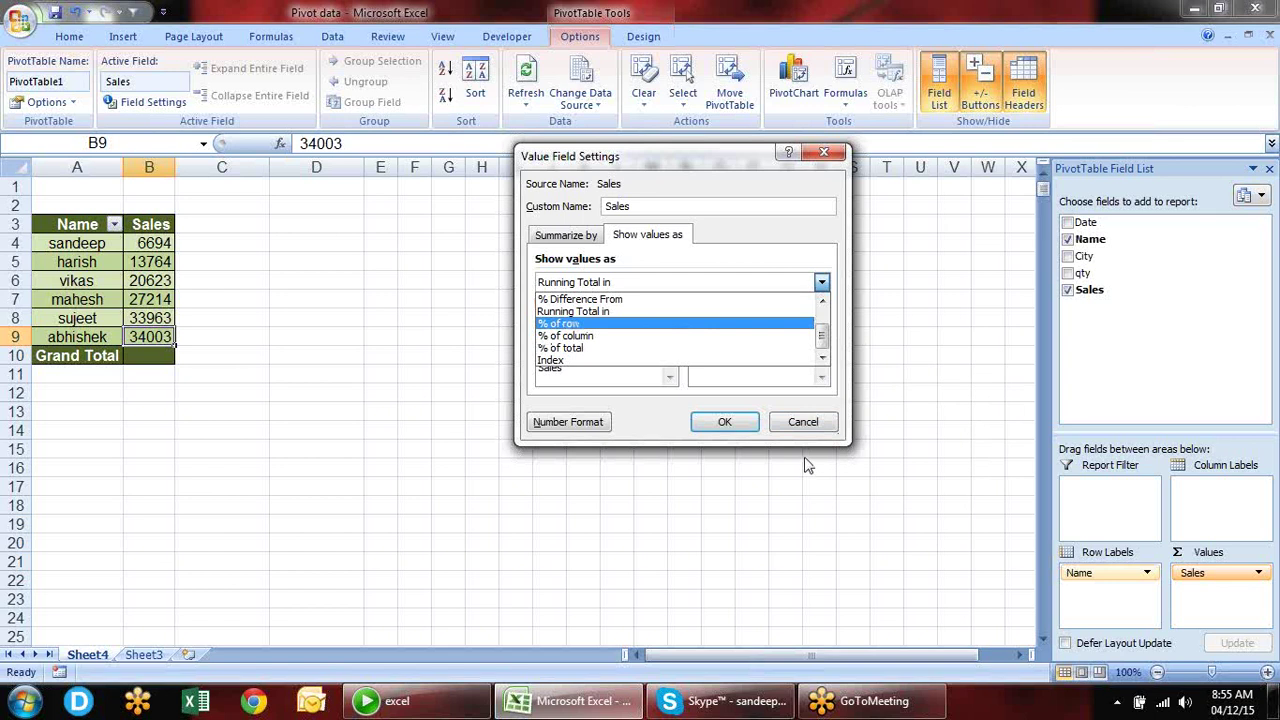
left_click(815, 423)
left_click(817, 423)
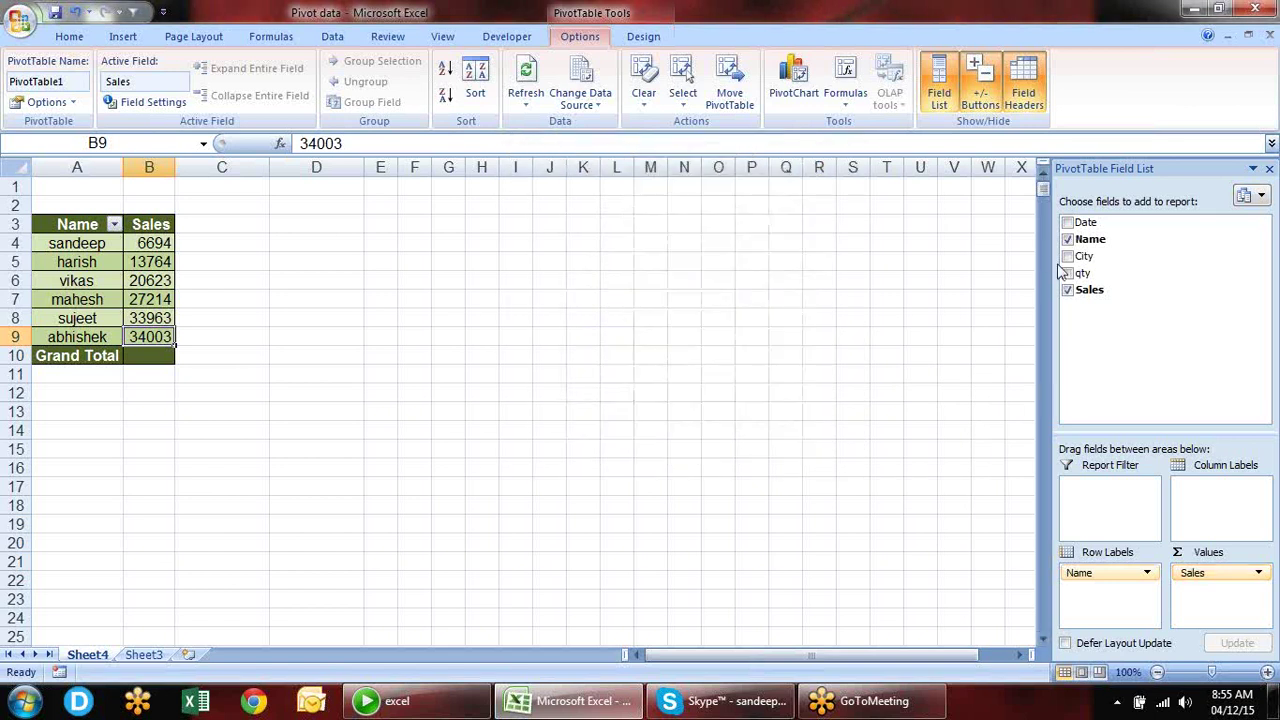
- Add City to the pivot table's column labels and show the Sales values as % of row
left_click_drag(1092, 262, 1200, 522)
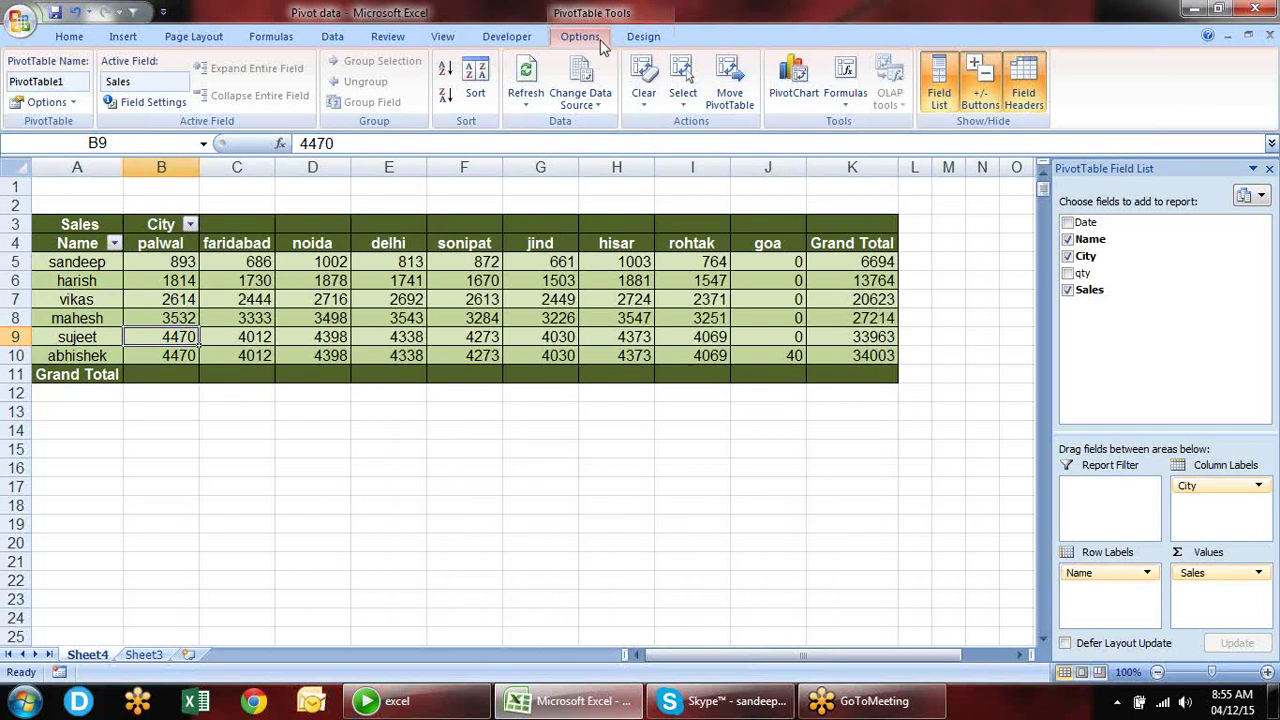
left_click(1232, 576)
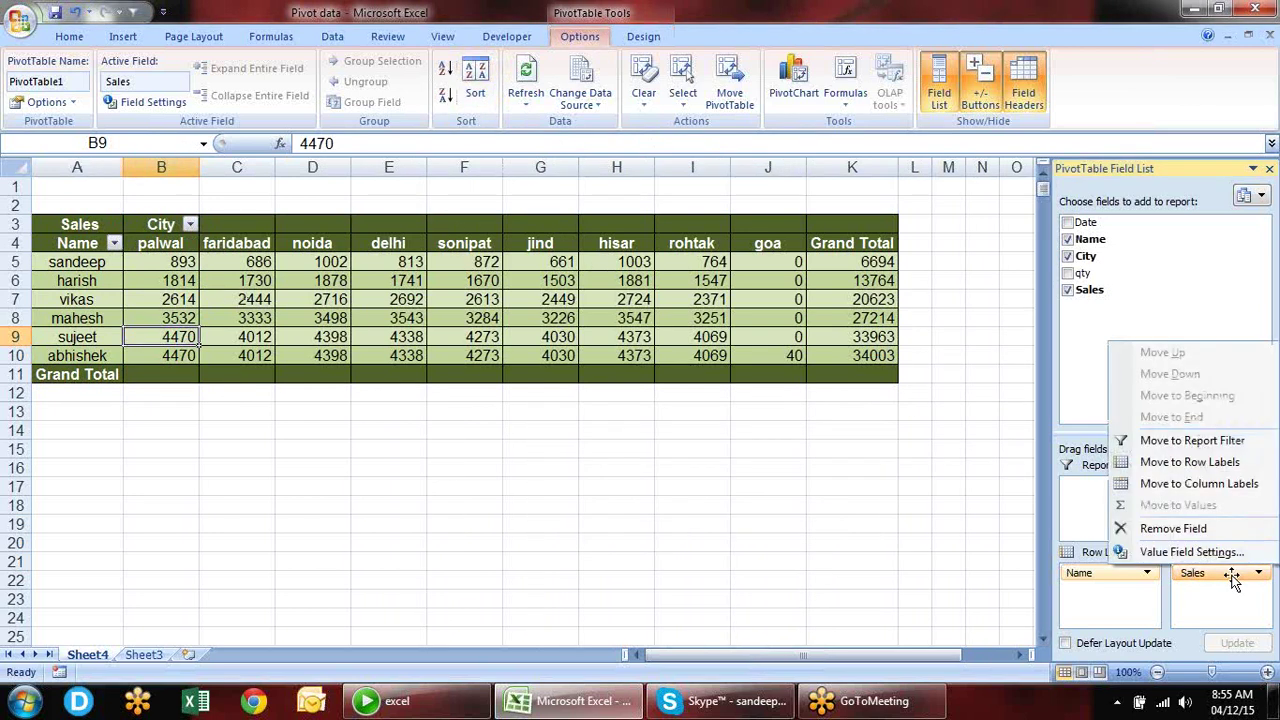
left_click(1203, 551)
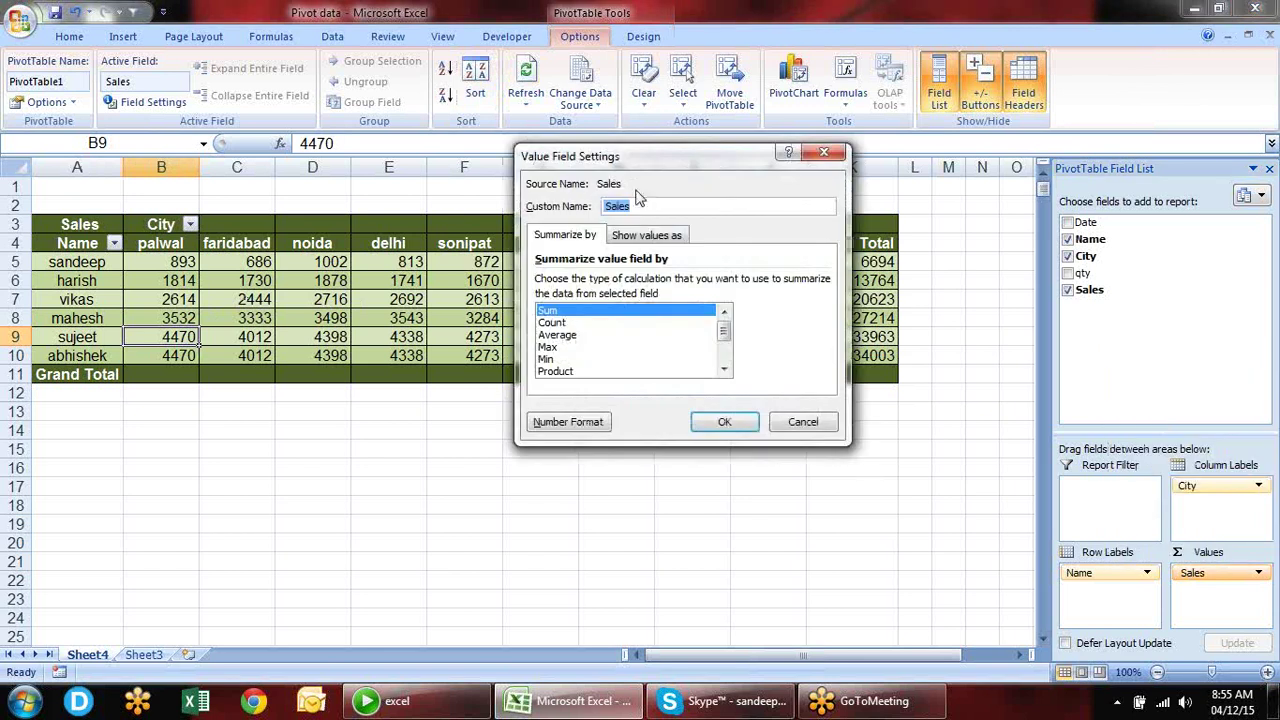
left_click(647, 236)
left_click(669, 287)
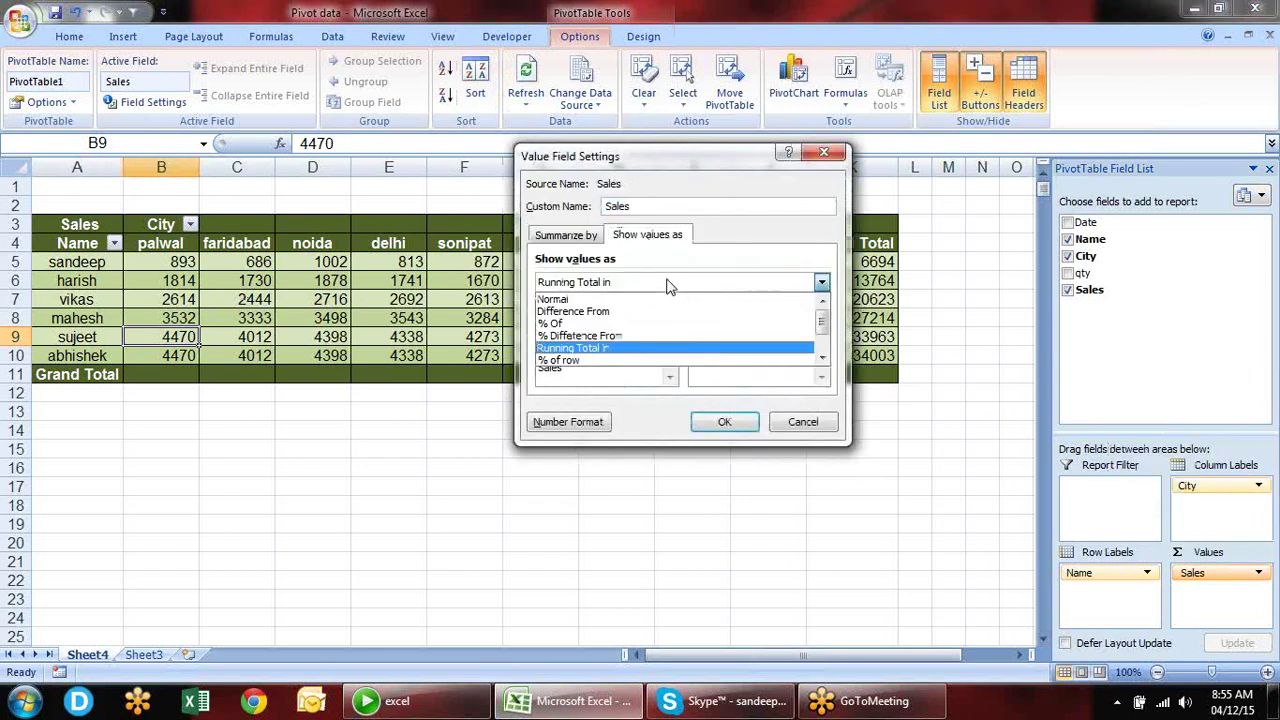
left_click(743, 361)
left_click(722, 421)
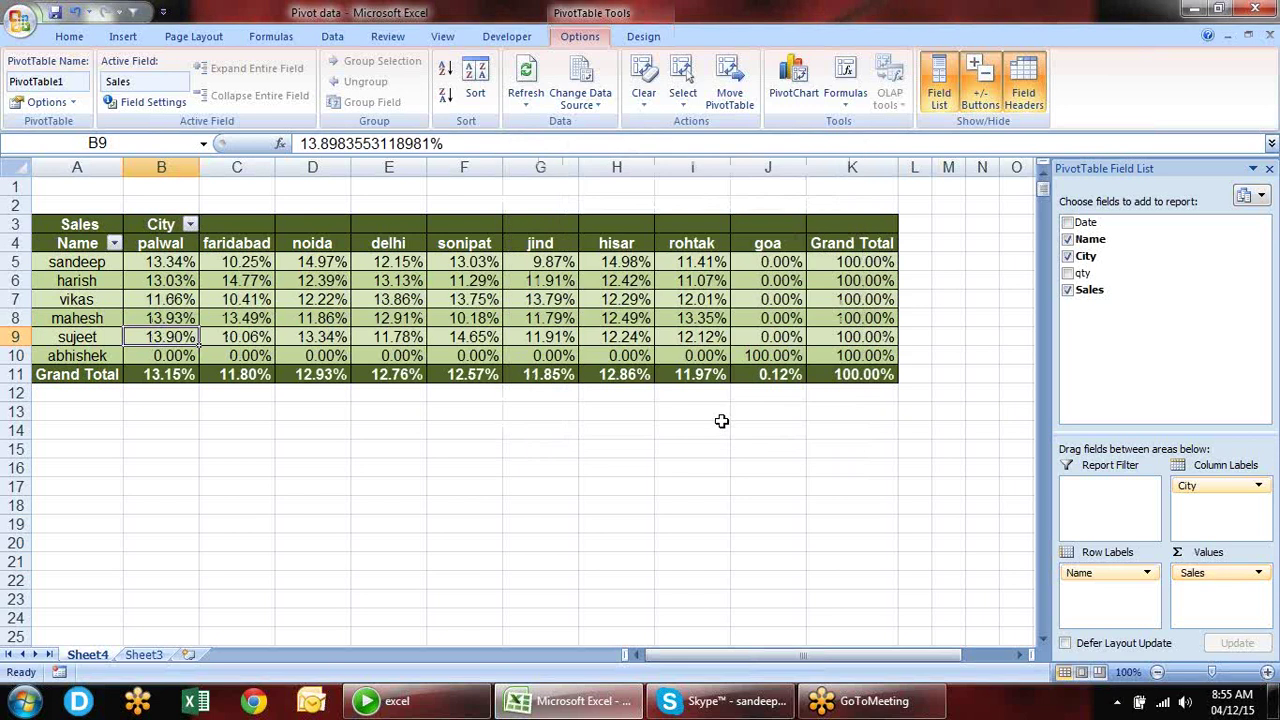
- Check the grand total in K5 and the row percentages across all cities in B5:J5
left_click(828, 261)
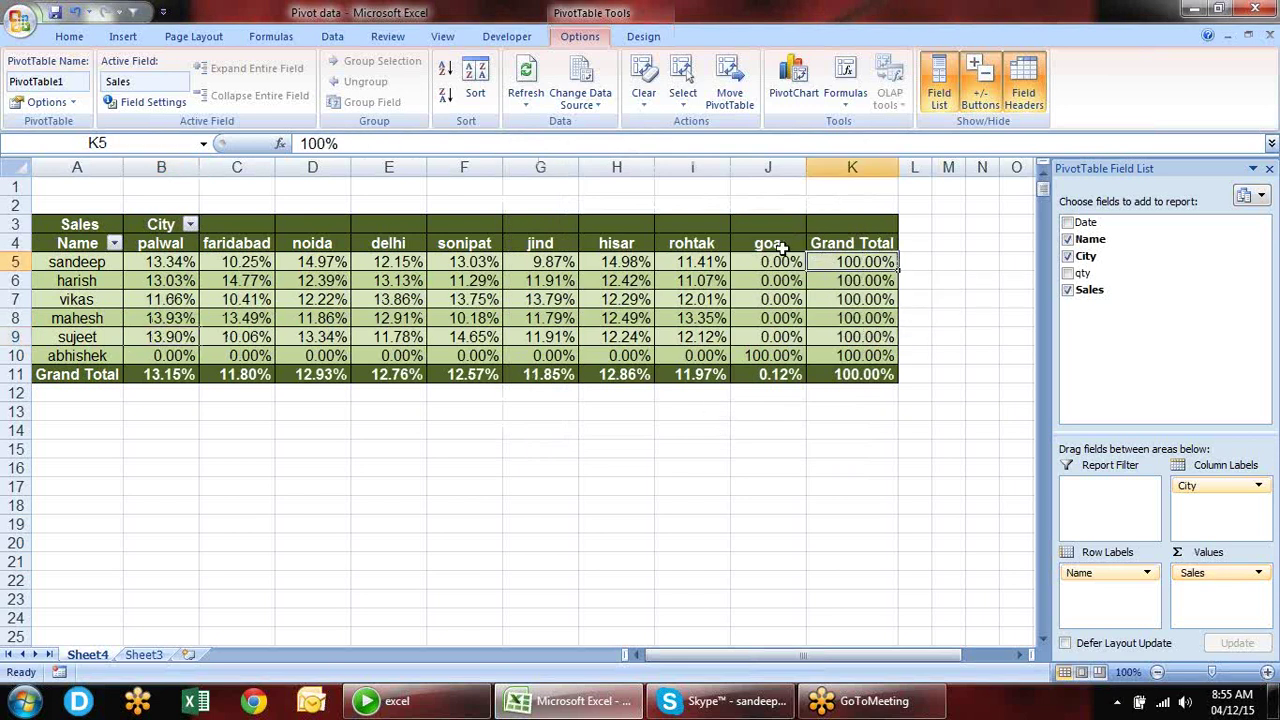
left_click_drag(762, 261, 178, 262)
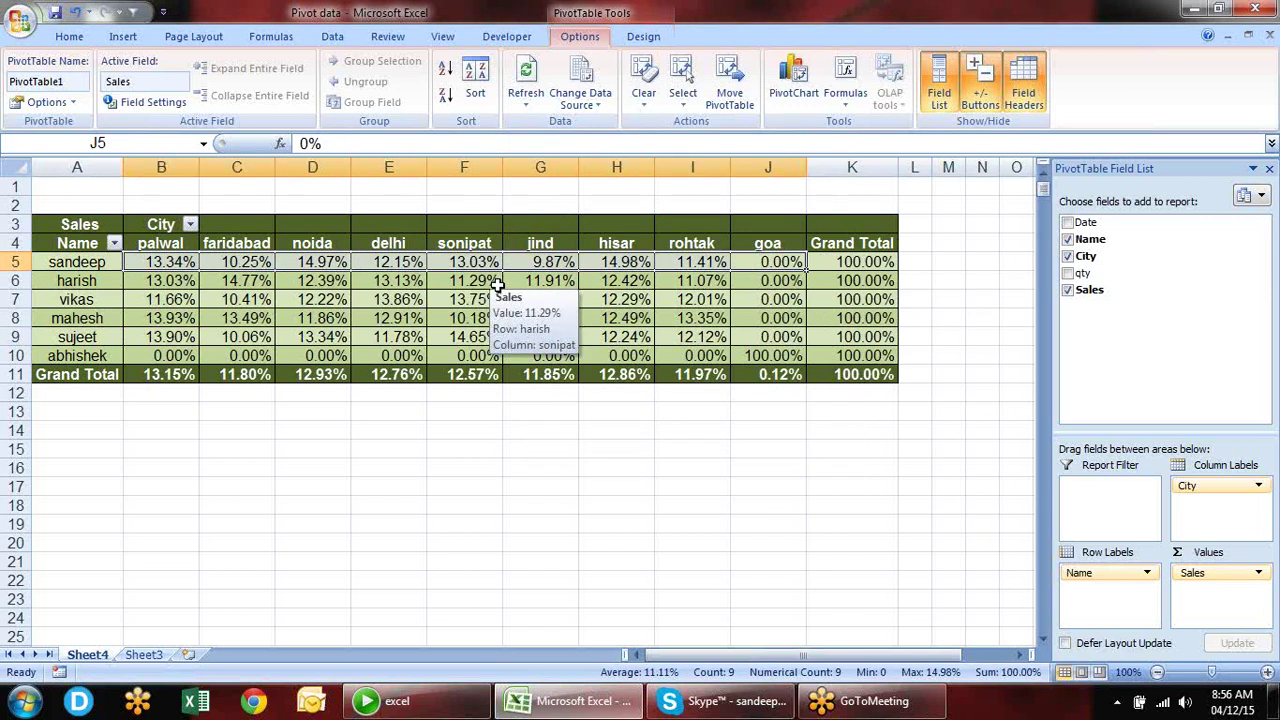
left_click(610, 524)
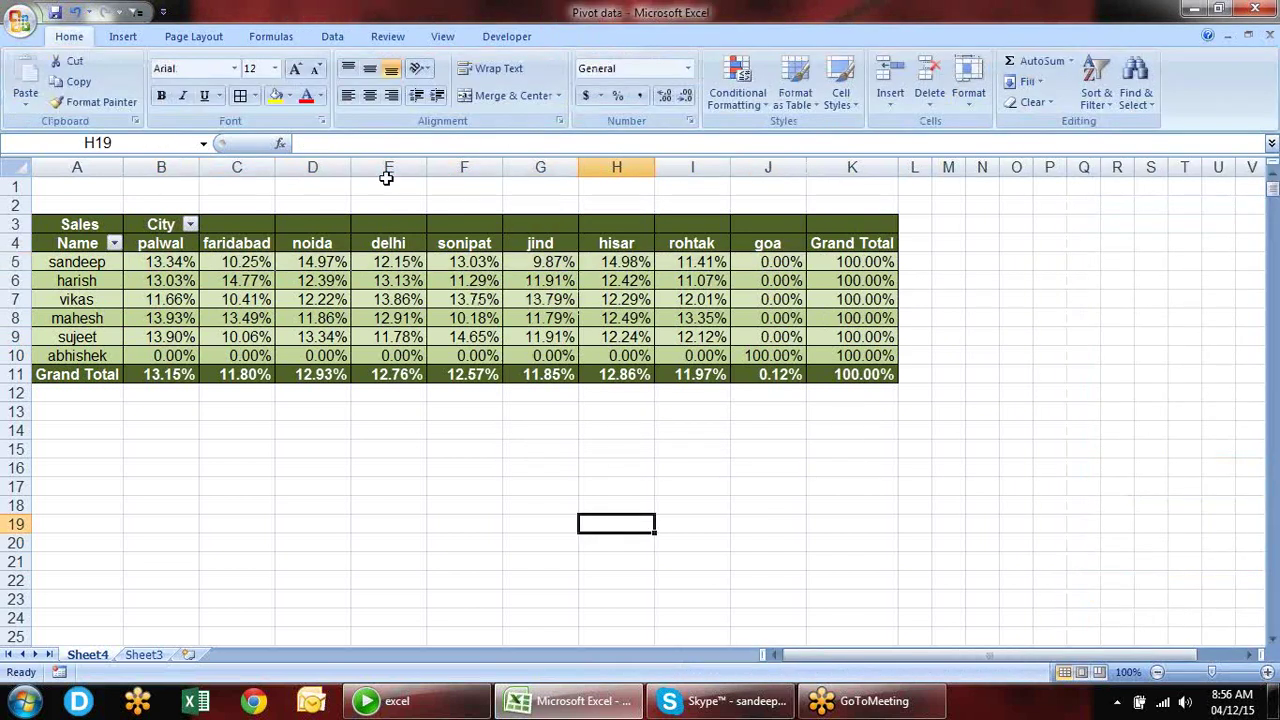
- Show the Sales values in the pivot table as % of column
left_click(400, 320)
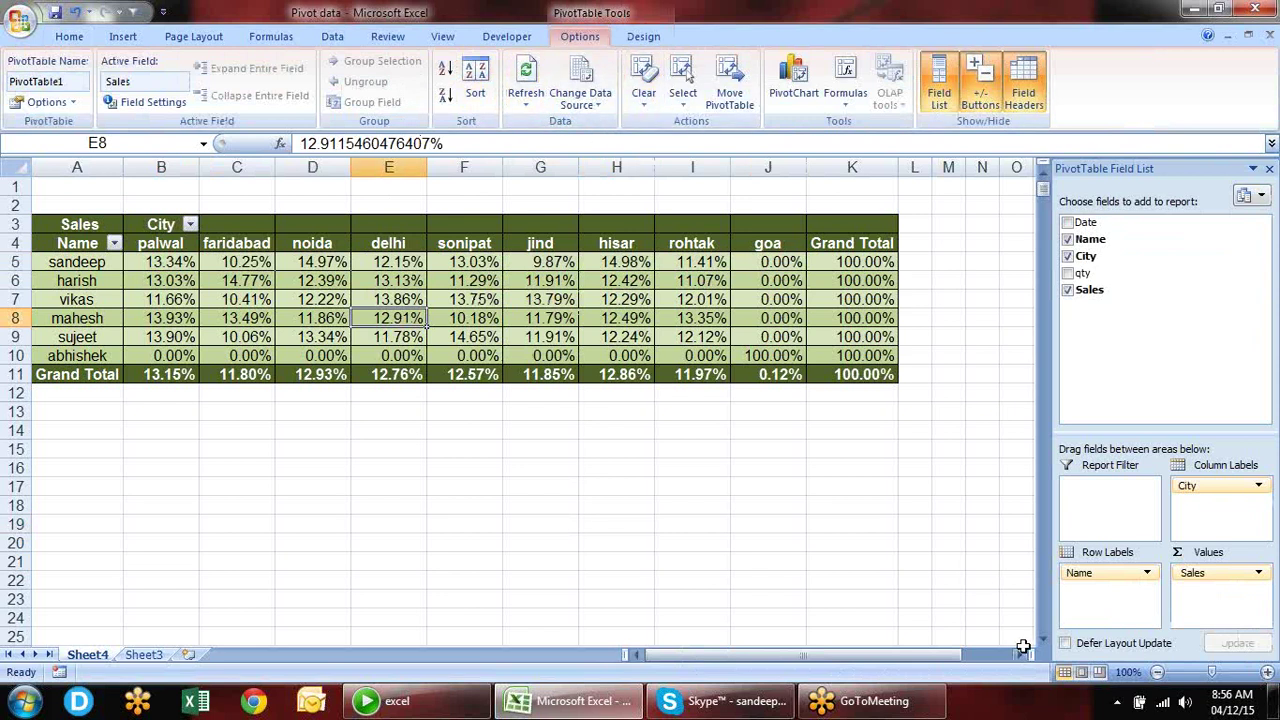
left_click(1252, 572)
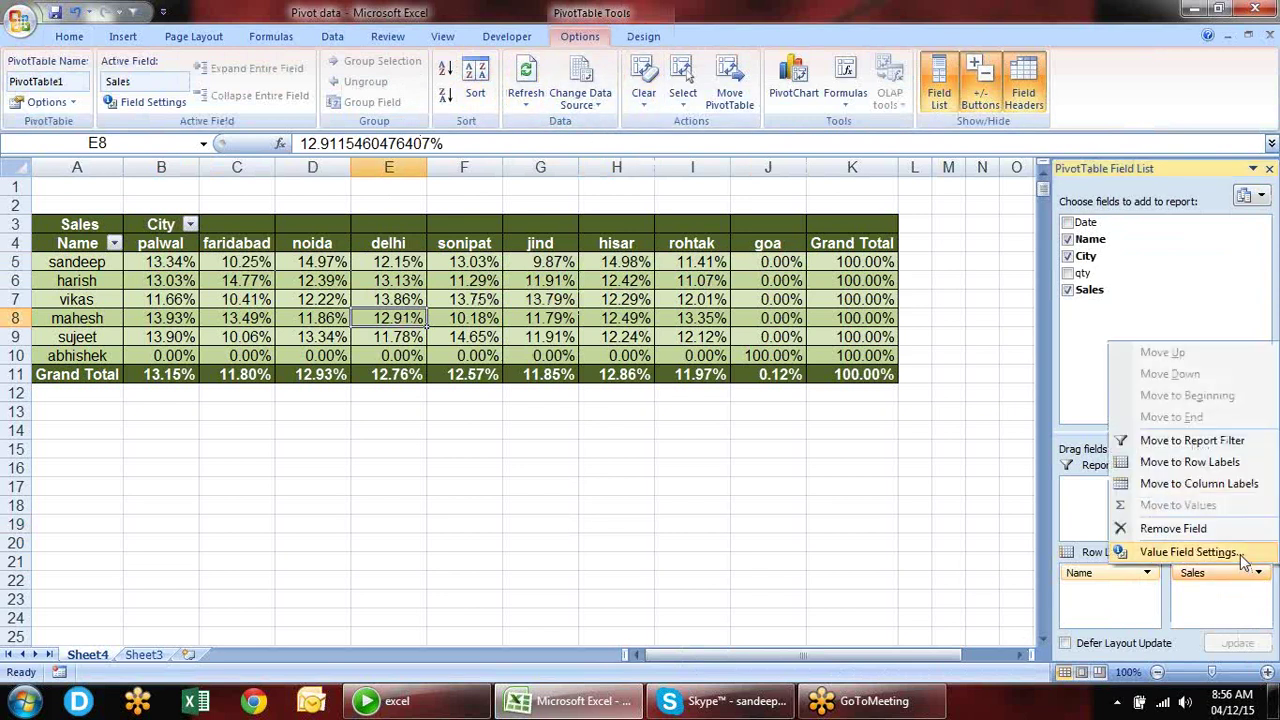
left_click(1243, 556)
left_click(655, 238)
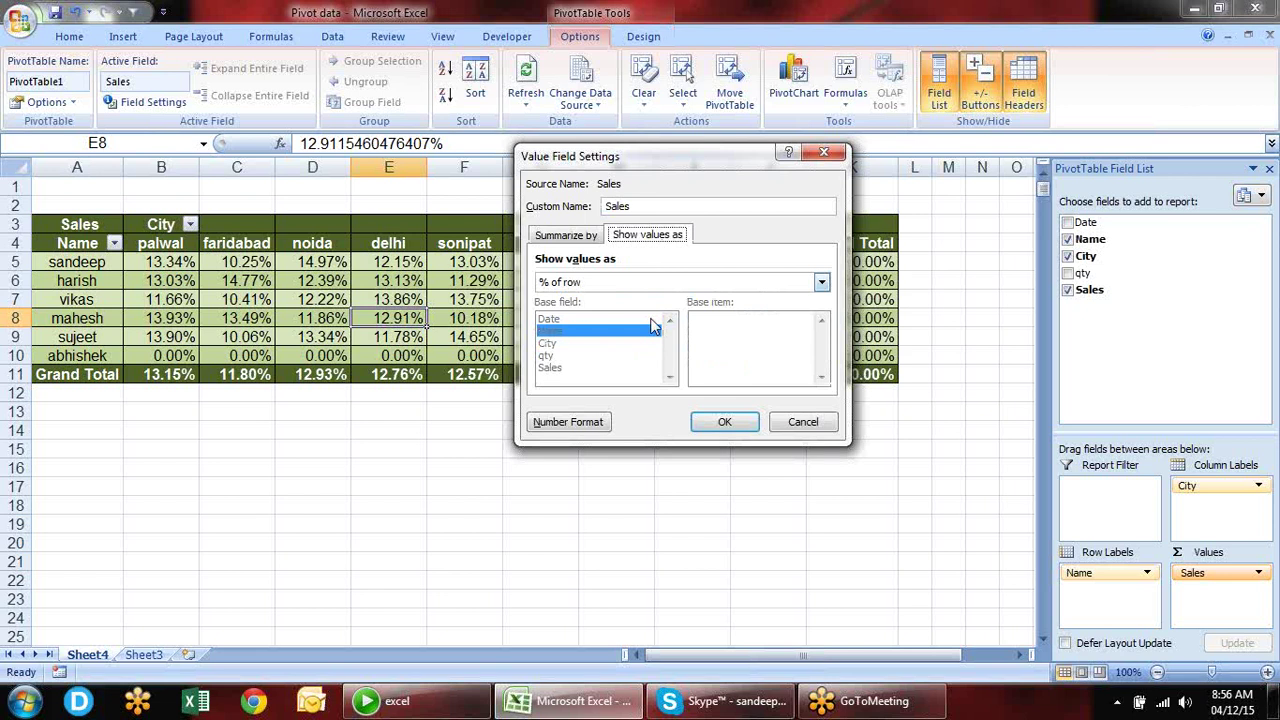
left_click(821, 282)
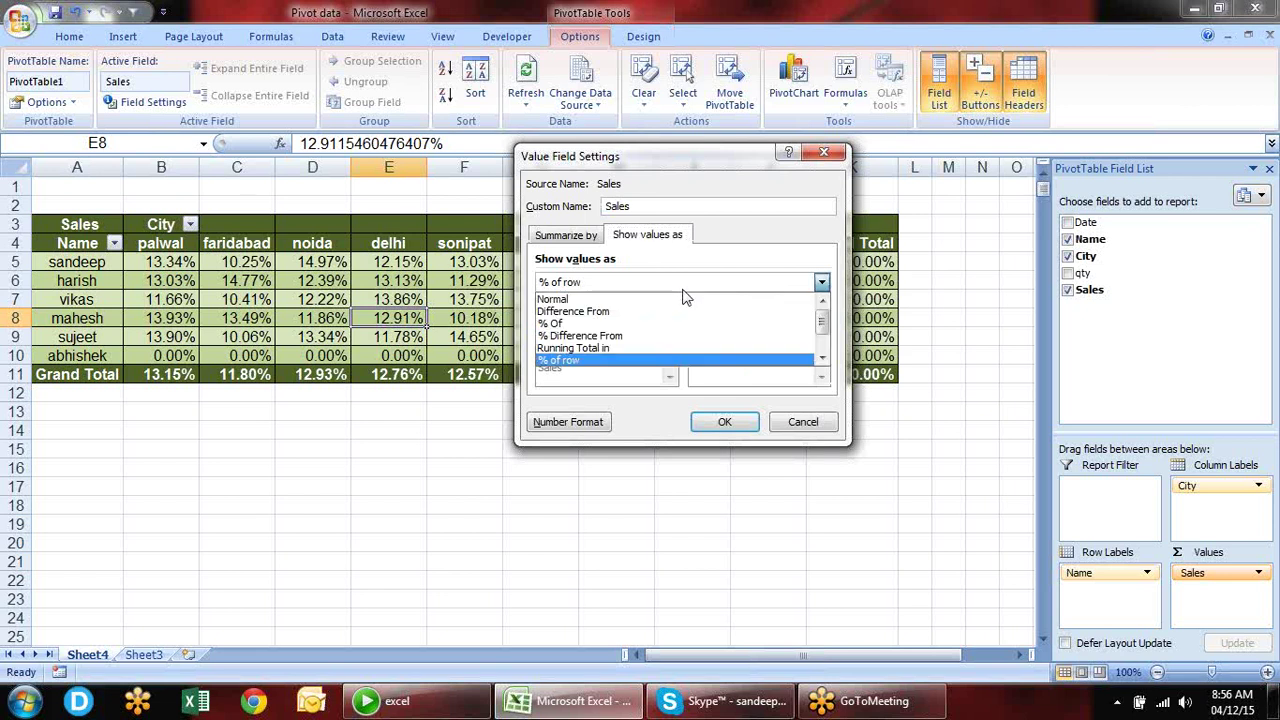
left_click(822, 358)
left_click(777, 362)
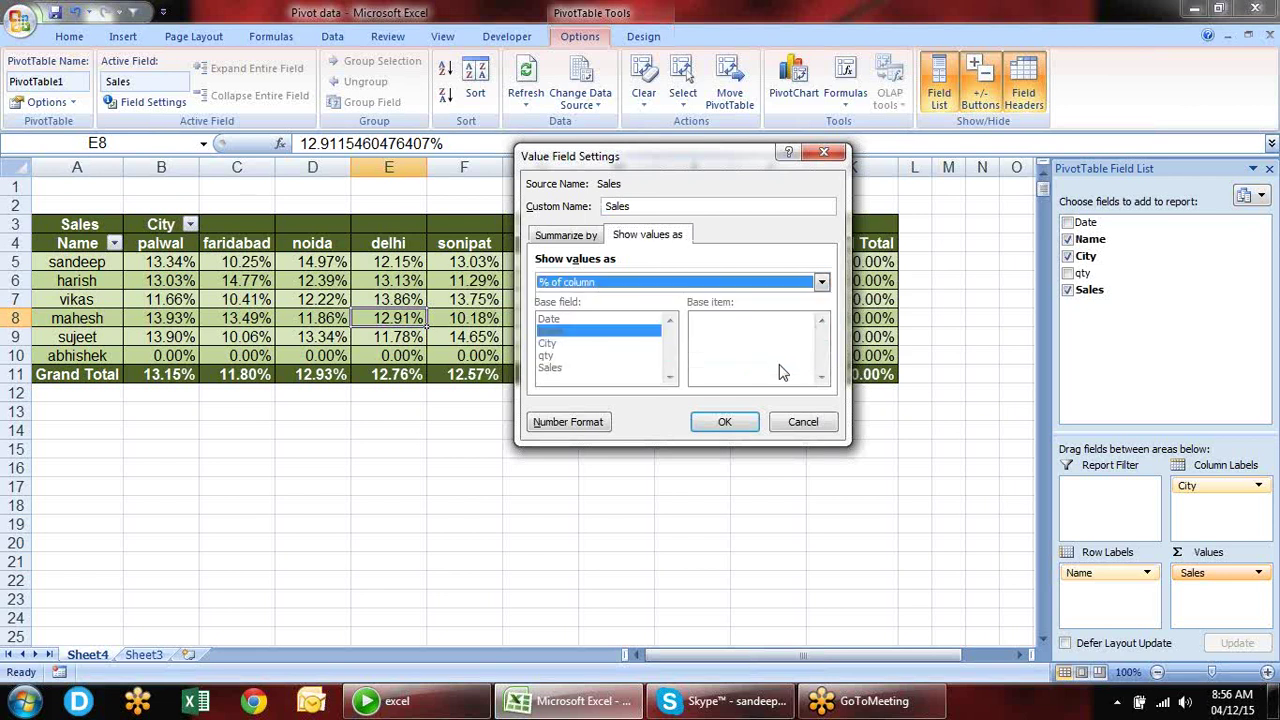
left_click(725, 422)
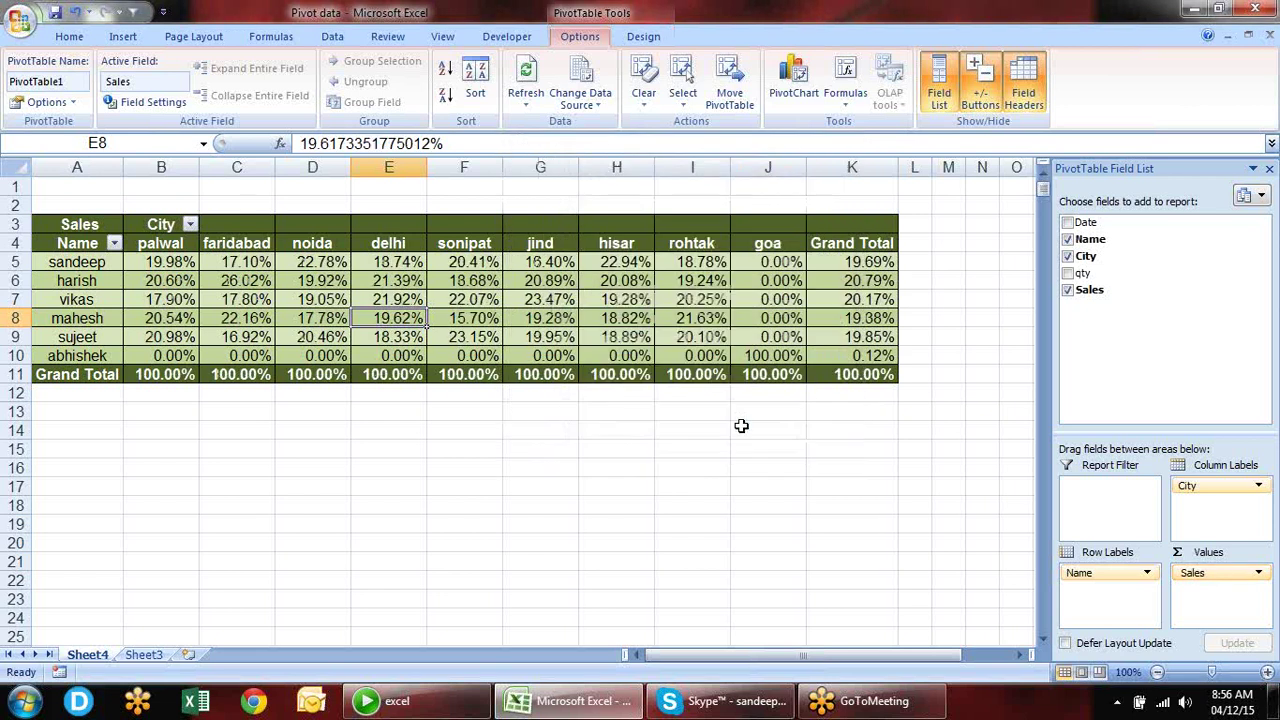
- Check the palwal column percentages from its grand total in B11 up to B5, and the row total in K5
left_click(187, 379)
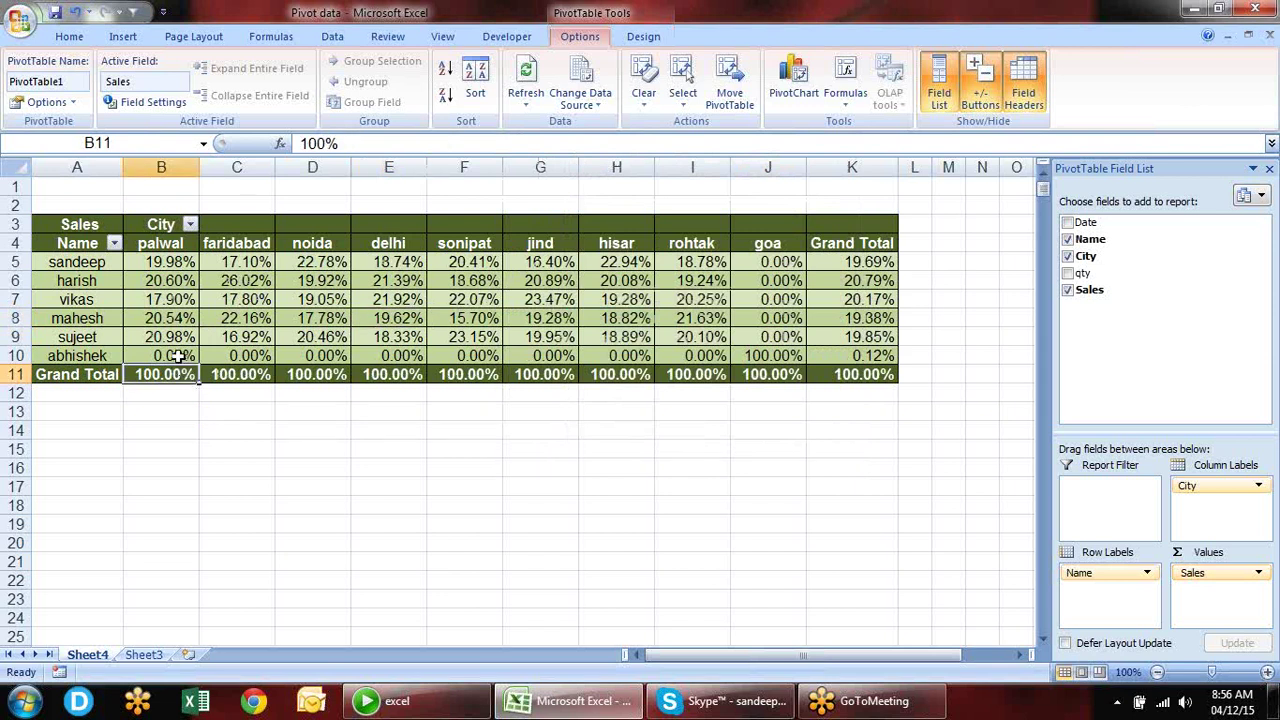
left_click(172, 357)
left_click(169, 338)
left_click(170, 300)
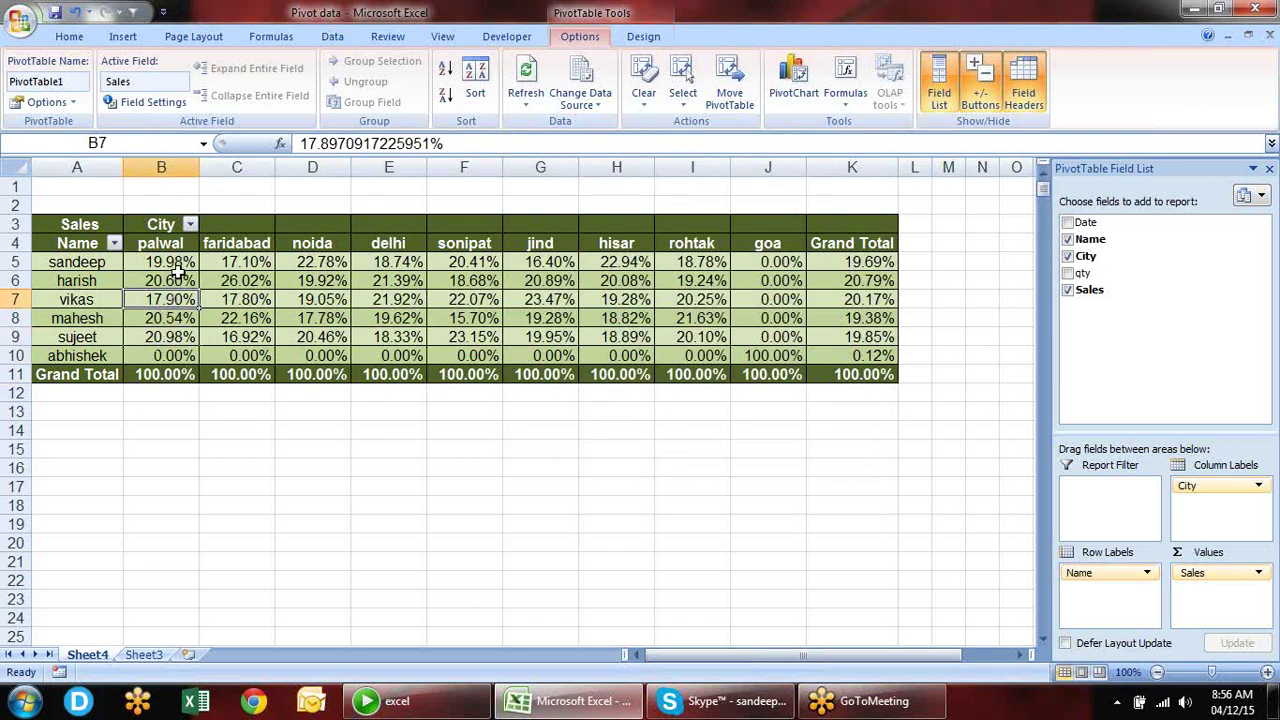
left_click(182, 265)
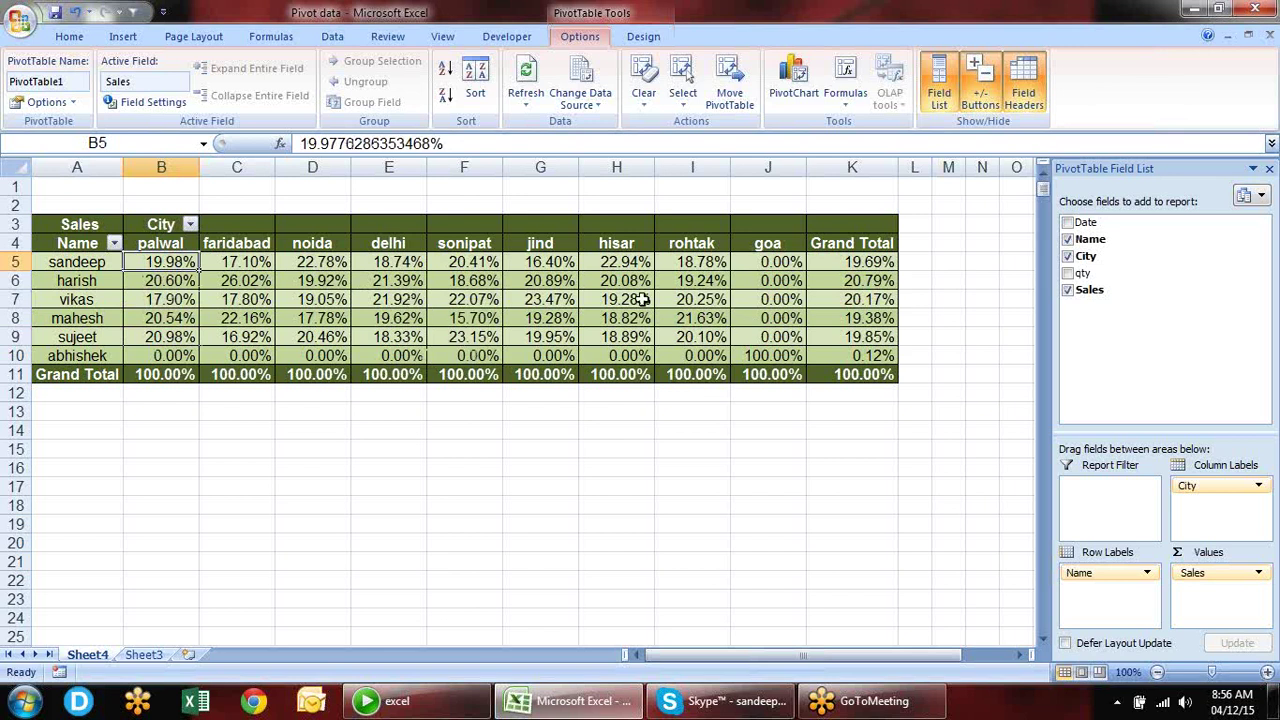
left_click(877, 257)
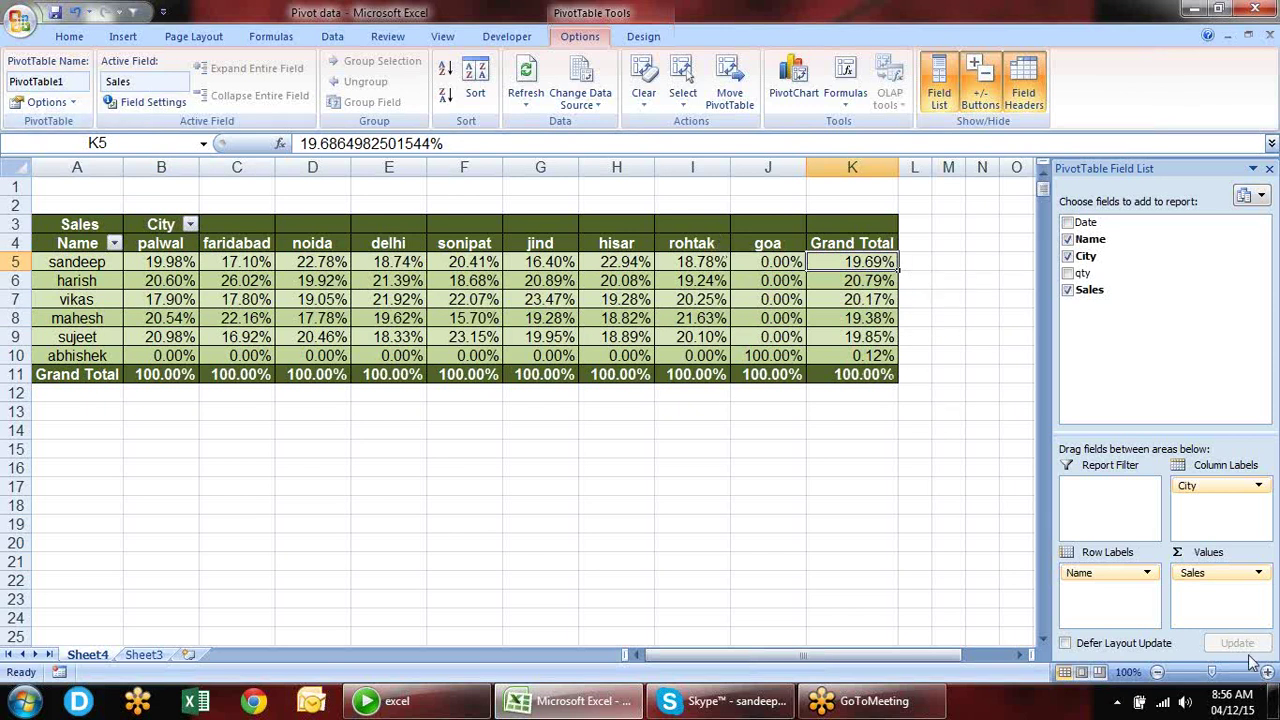
- Show the Sales values in the pivot table as % of total
left_click(1258, 573)
left_click(1231, 546)
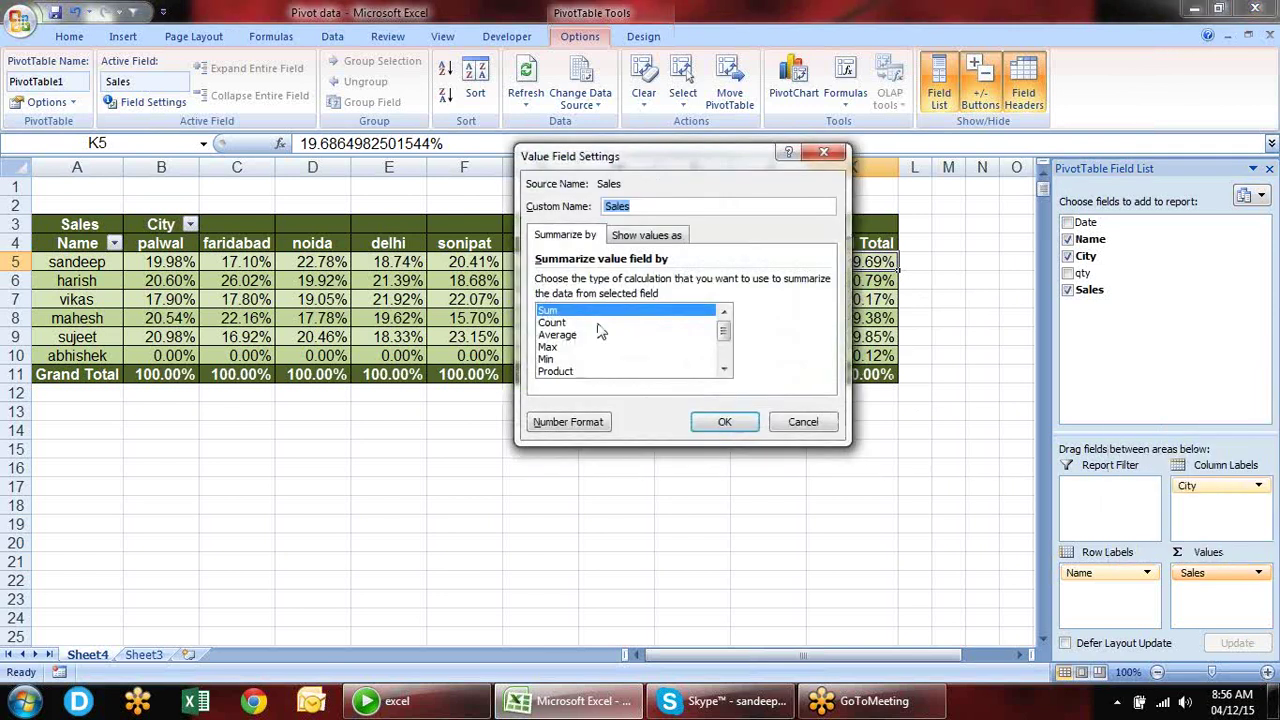
left_click(648, 234)
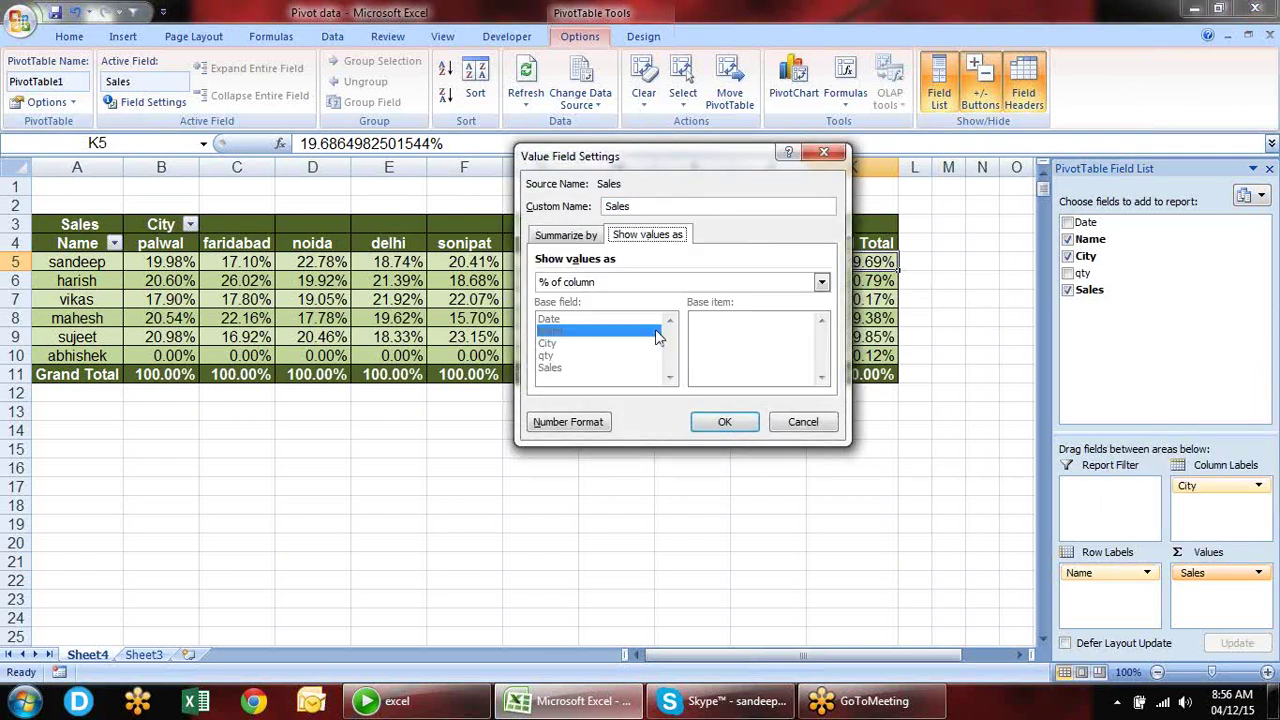
left_click(722, 285)
left_click(818, 357)
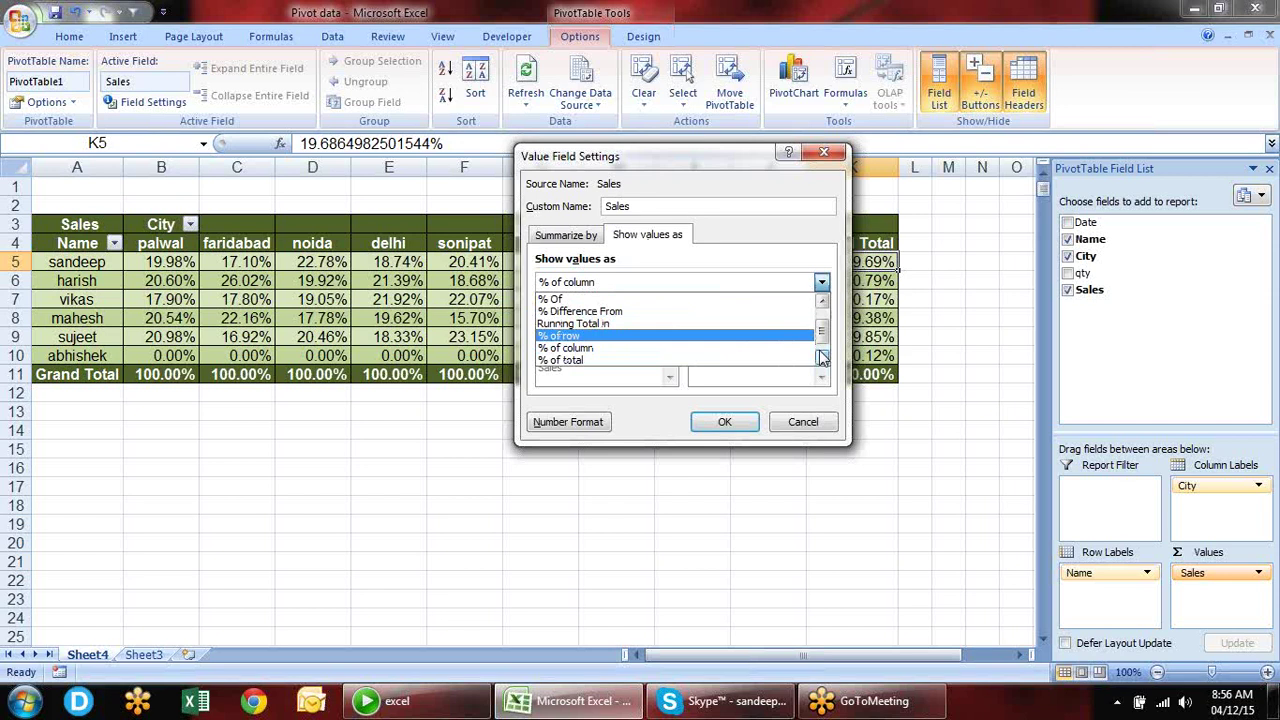
left_click(818, 357)
left_click(758, 346)
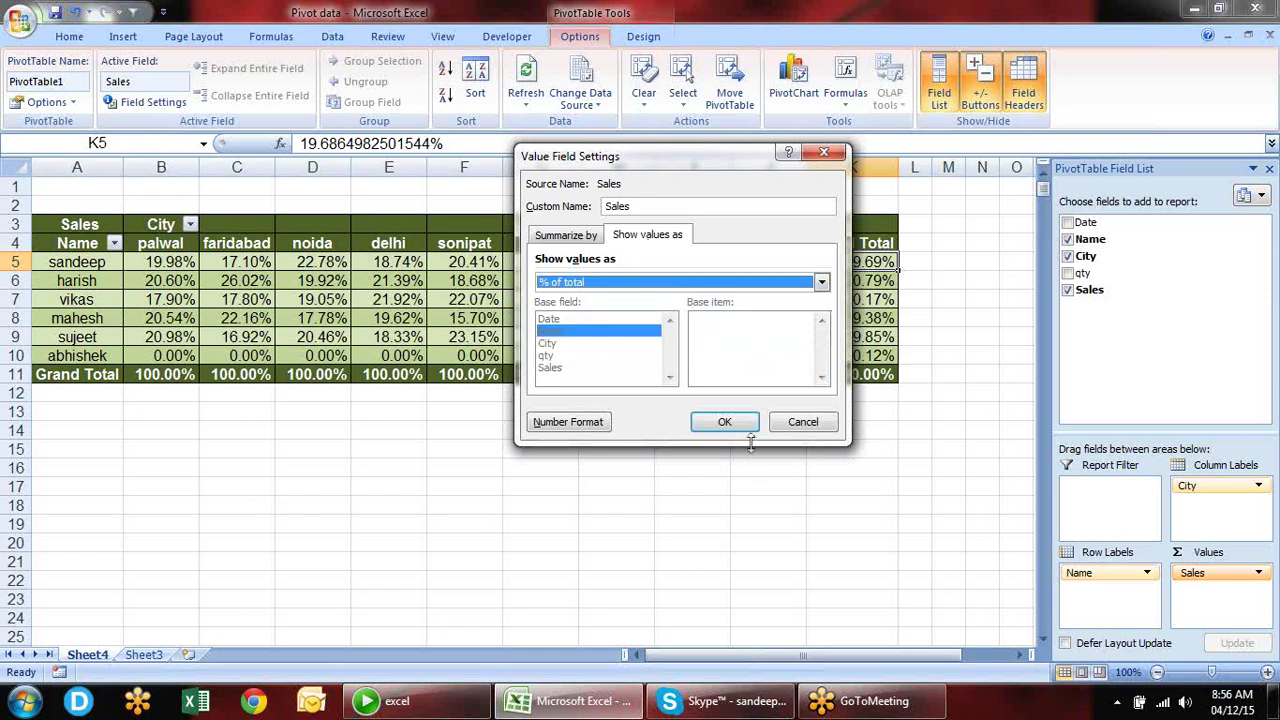
left_click(728, 421)
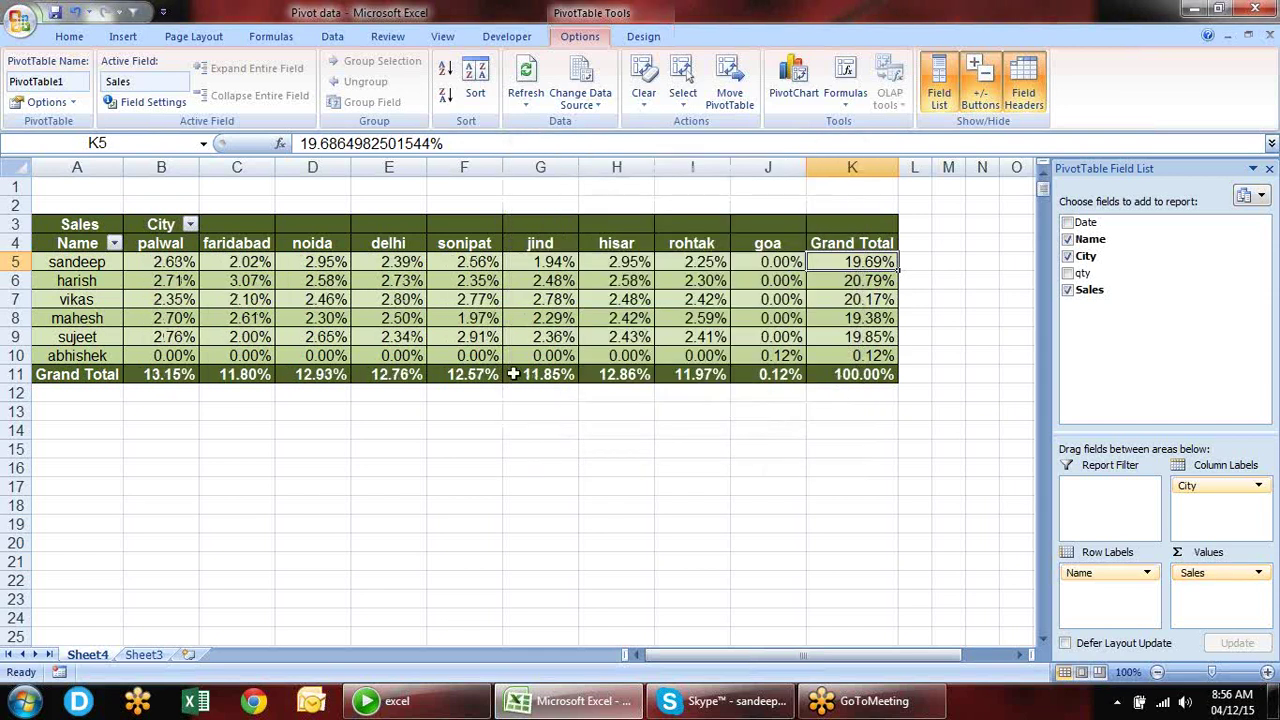
- Examine how cell B5, the city totals in row 11 and the name totals in column K relate to the overall total in K11
left_click(168, 262)
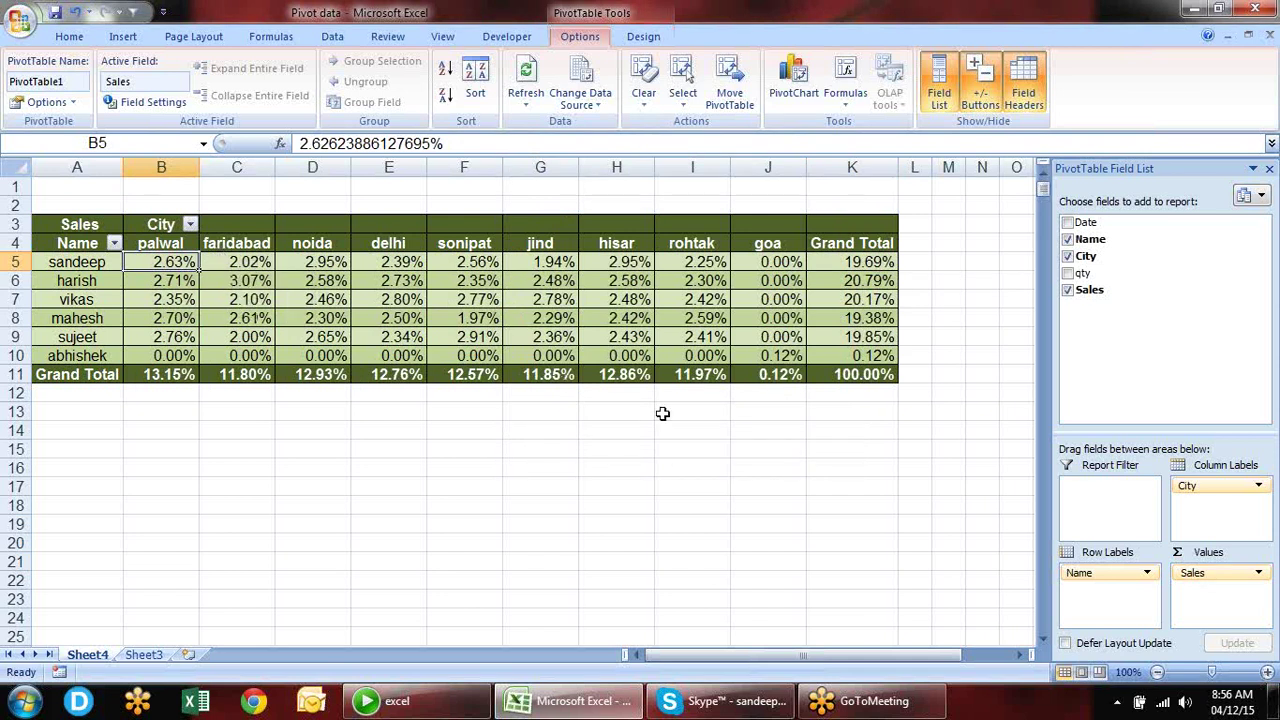
left_click(851, 377)
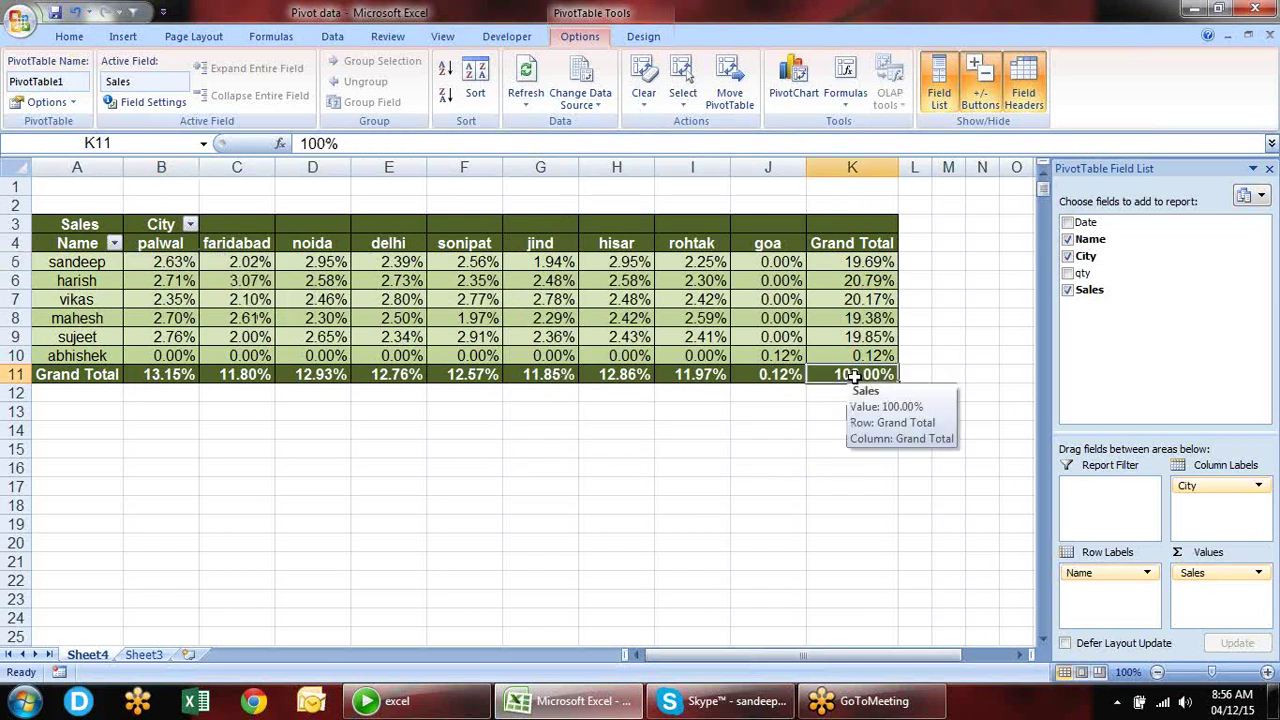
left_click(184, 372)
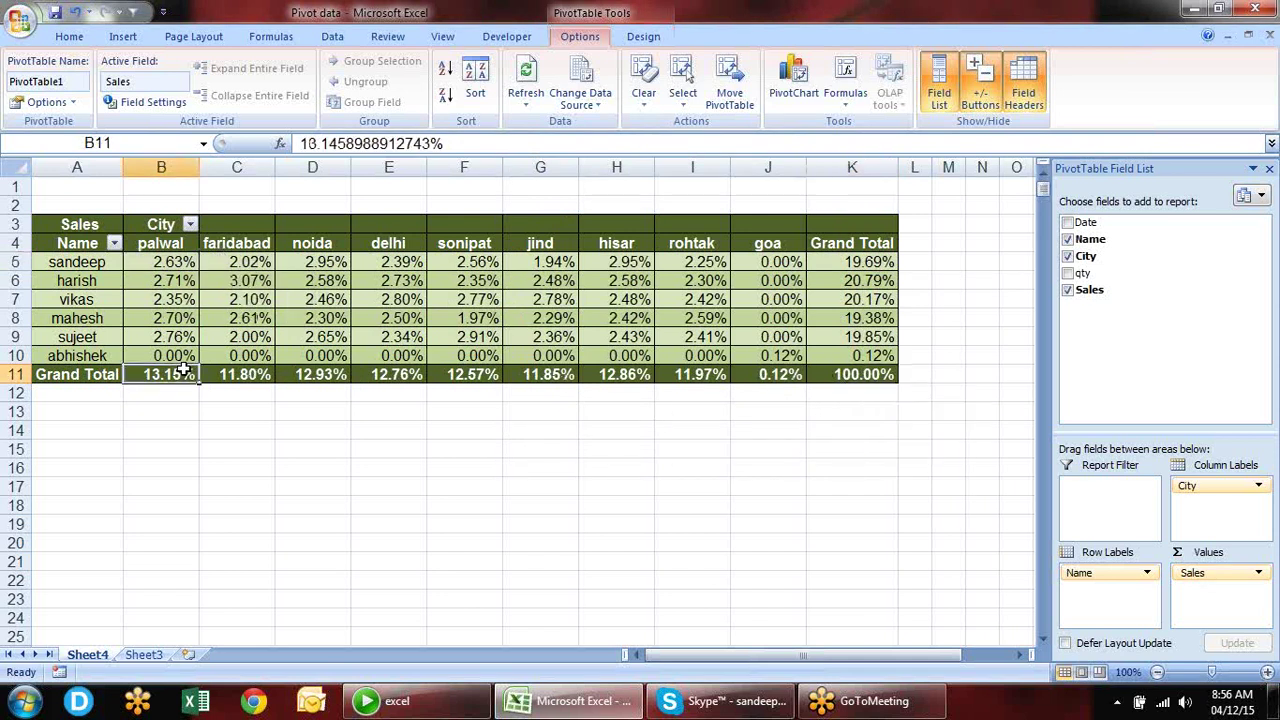
left_click(230, 374)
left_click(322, 376)
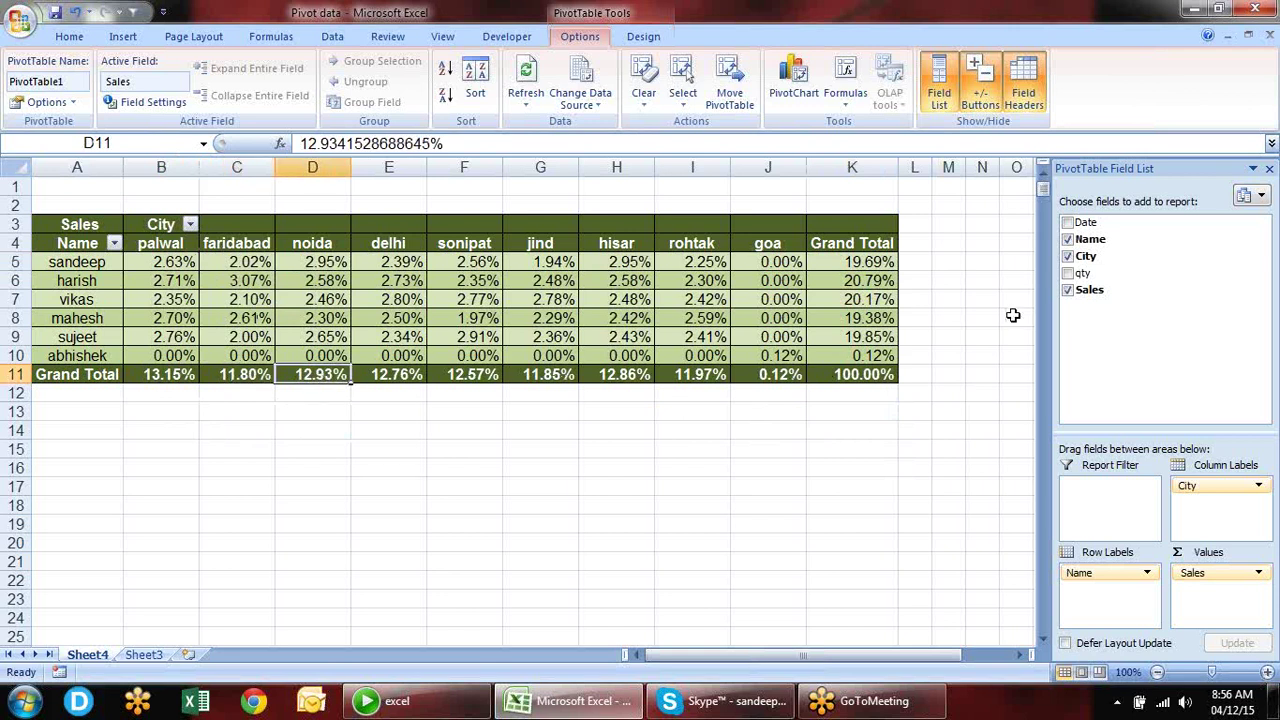
left_click(855, 261)
left_click(848, 284)
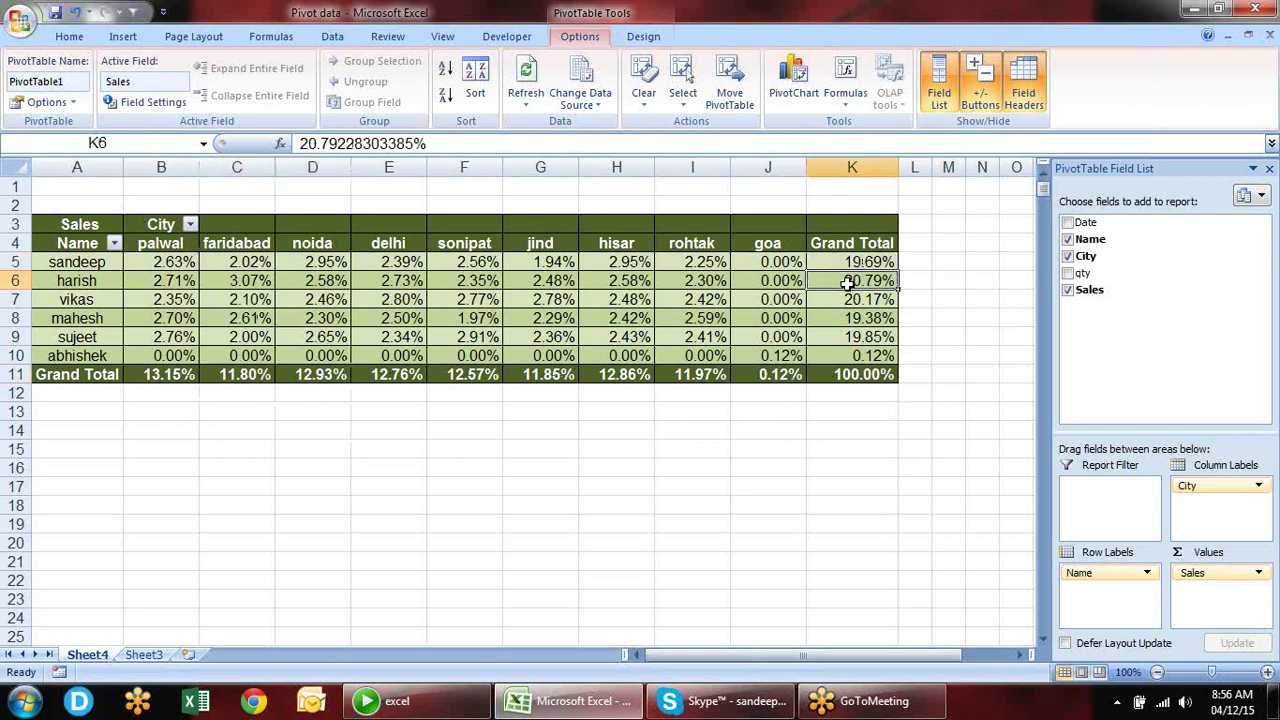
left_click(845, 317)
left_click(849, 354)
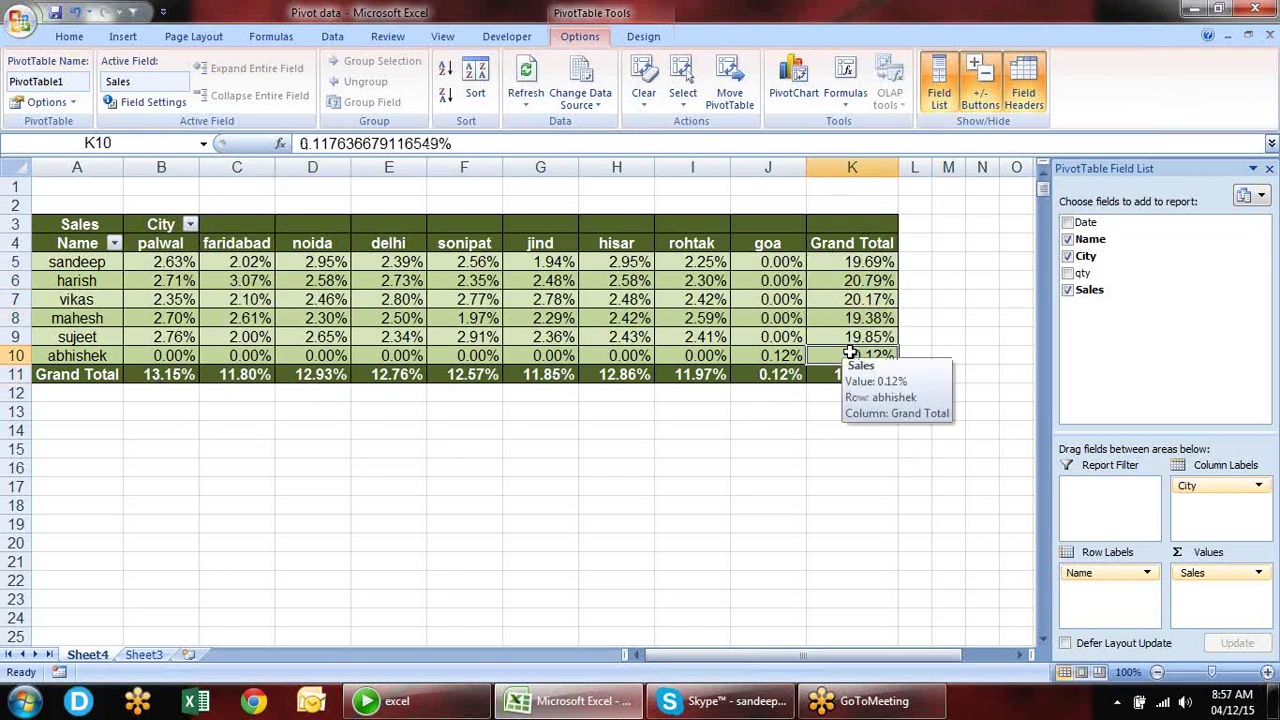
left_click(178, 265)
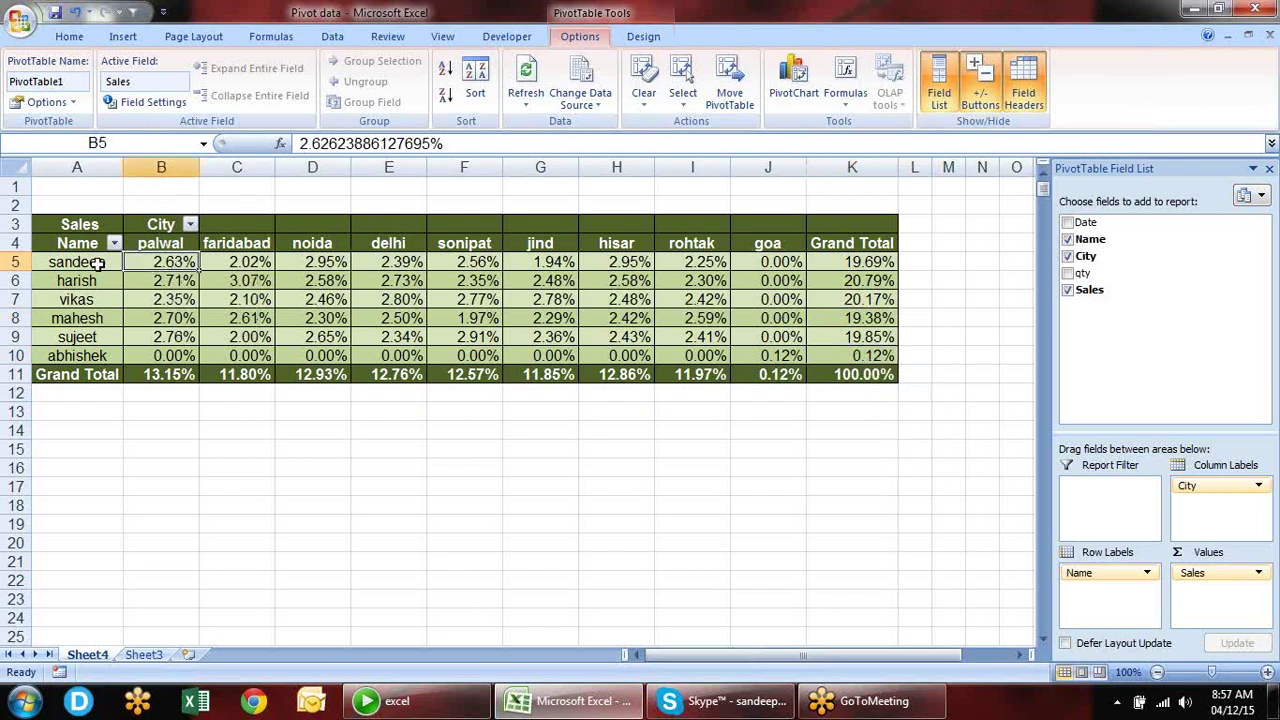
left_click(96, 263)
left_click(160, 262)
- Review the full list of Show values as options for the Sales field, from Index back to Normal, and cancel the settings
left_click(1252, 573)
left_click(1232, 552)
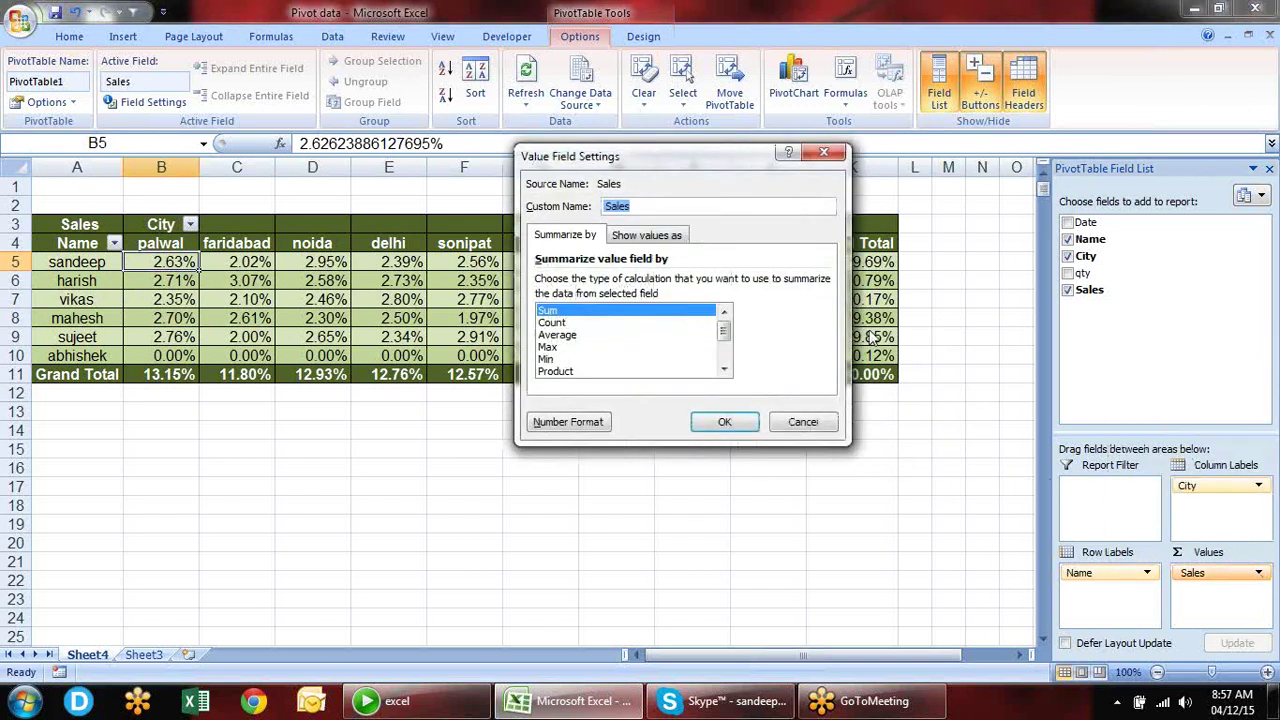
left_click(668, 240)
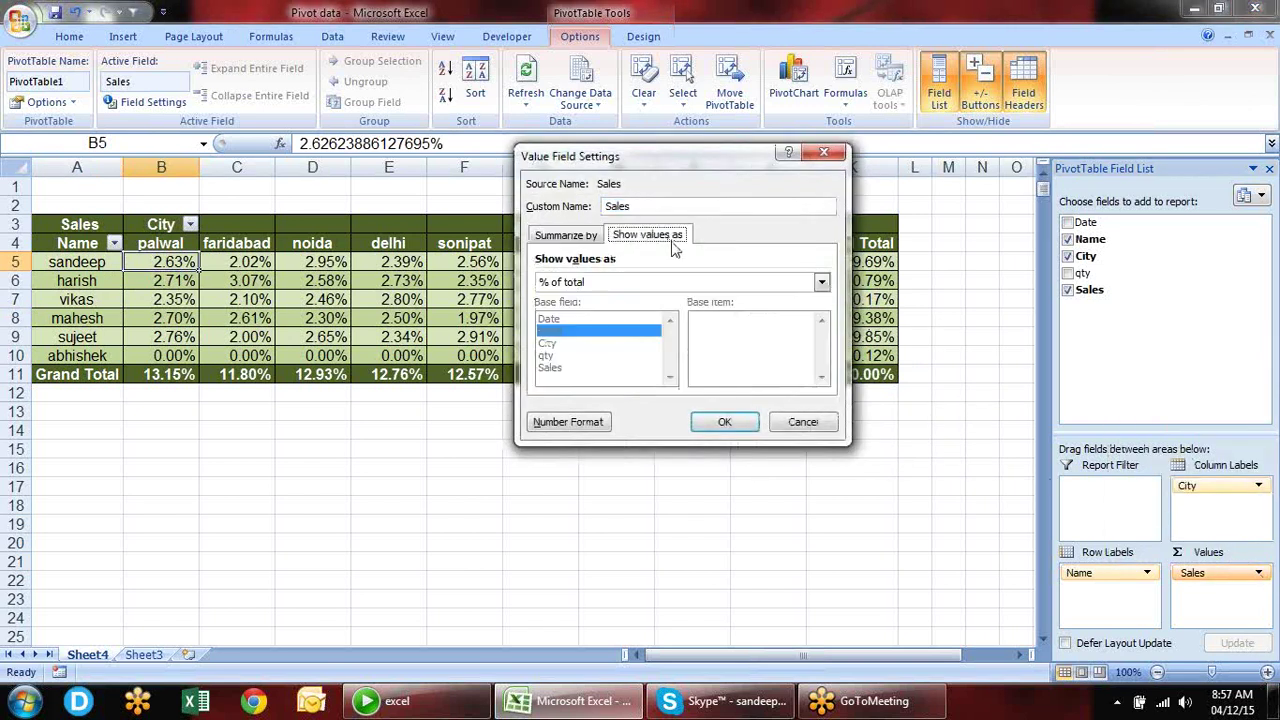
left_click(821, 284)
scroll(824, 352, "down", 1)
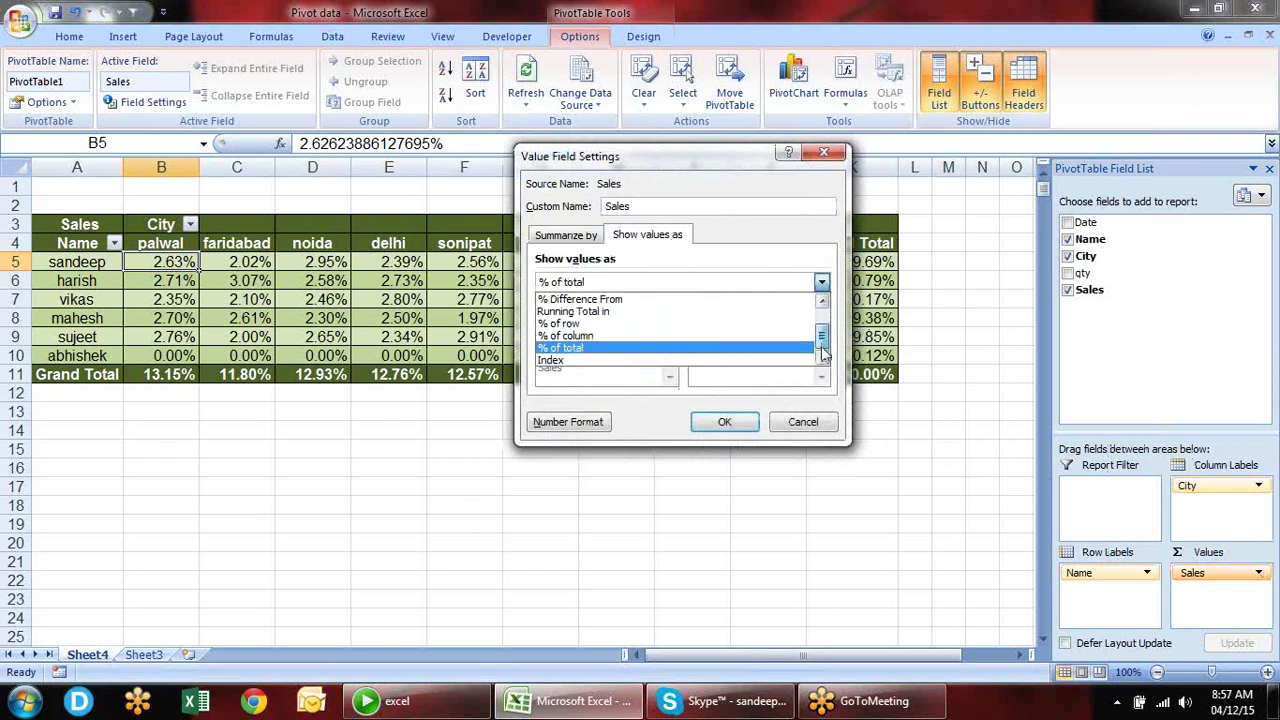
left_click_drag(824, 350, 820, 309)
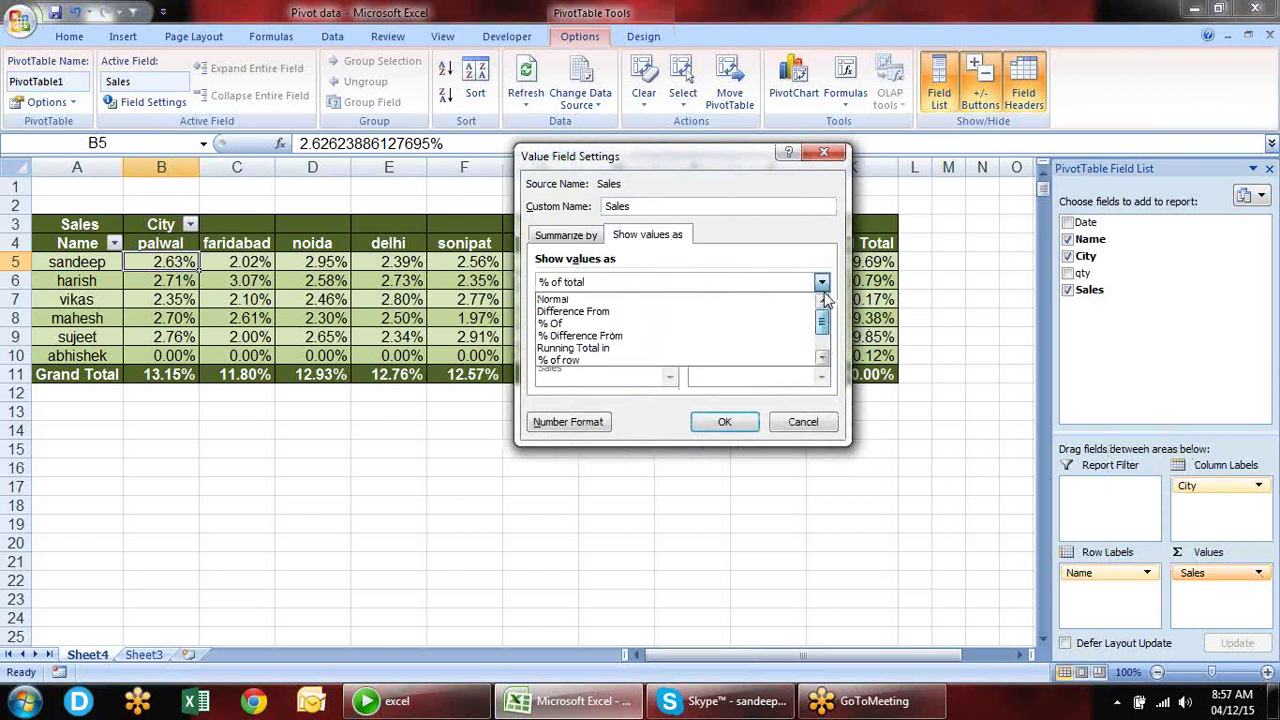
left_click(803, 421)
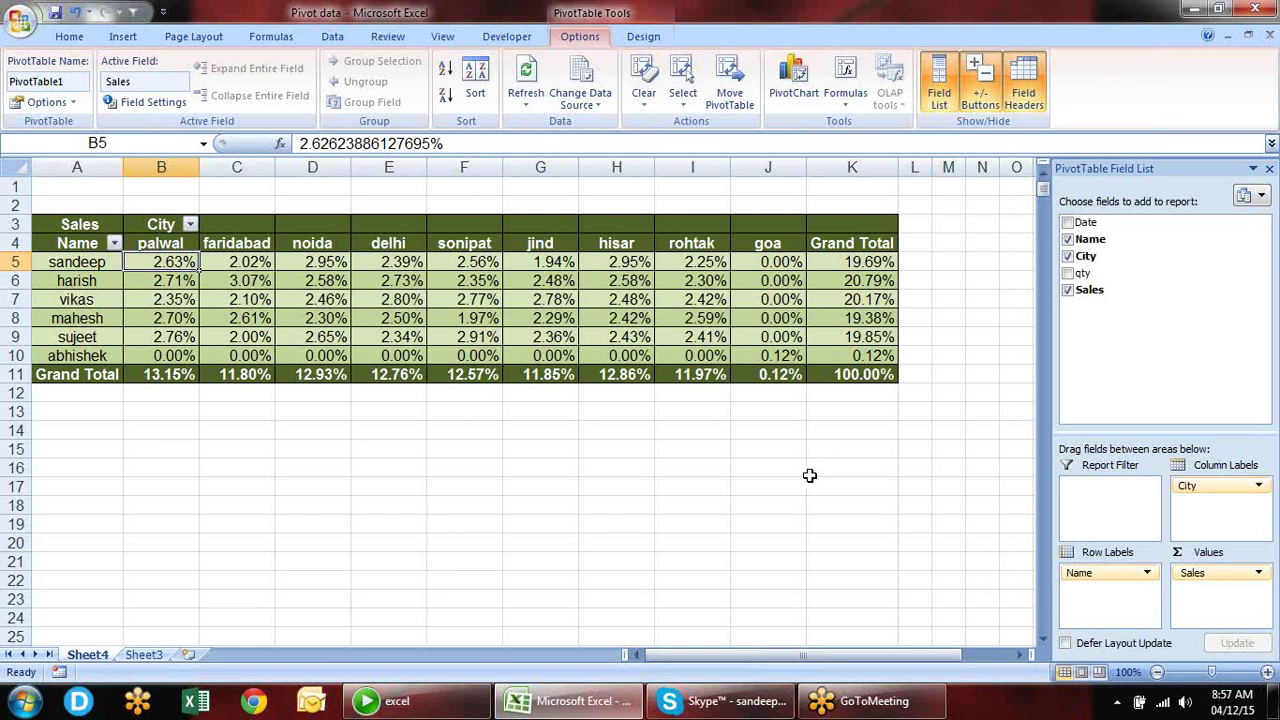
- Delete Sheet4 with its percentage pivot table from the workbook
key("alt+e")
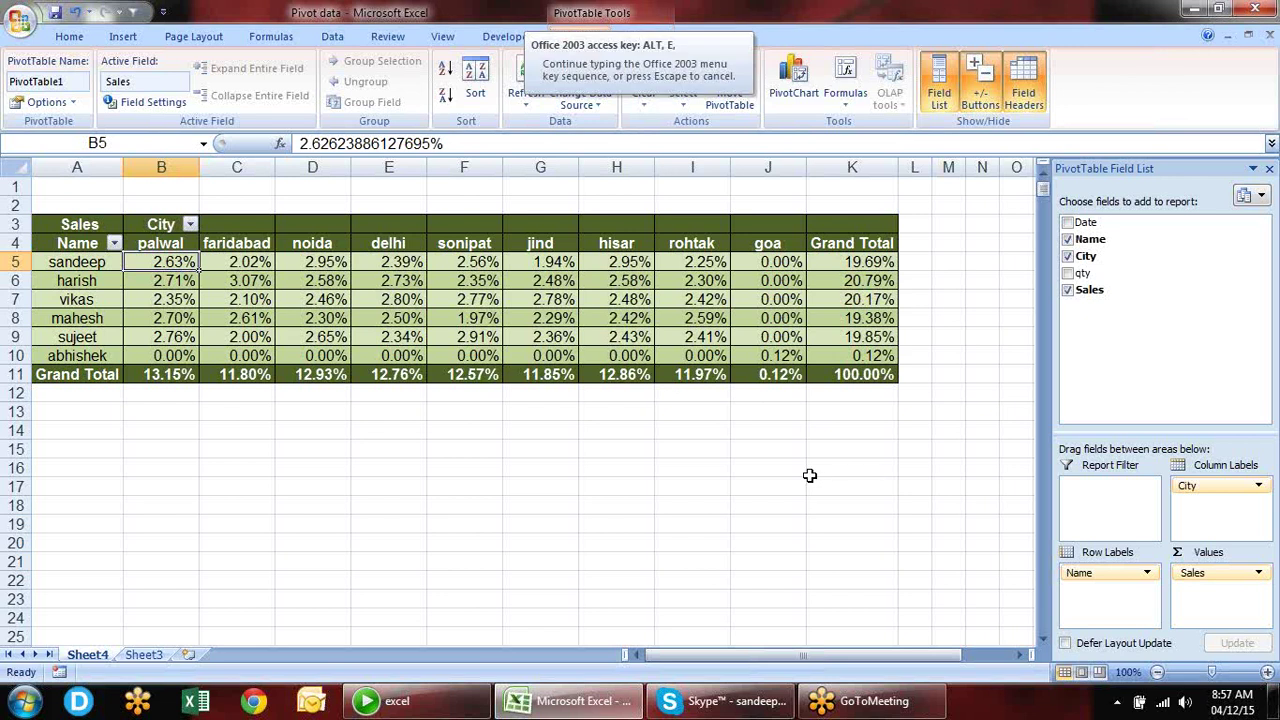
key("l")
key("Return")
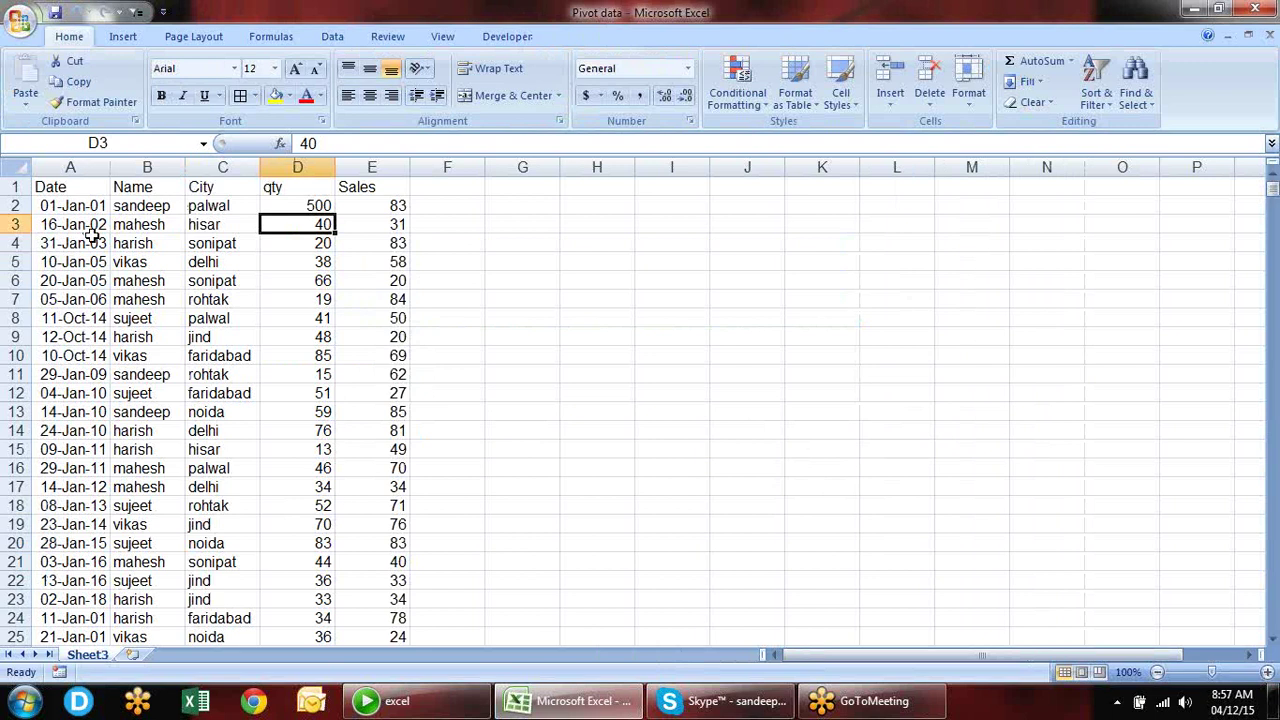
- Check the extent of the Sheet3 data down its City column and insert a pivot table from it on a new worksheet
left_click(212, 287)
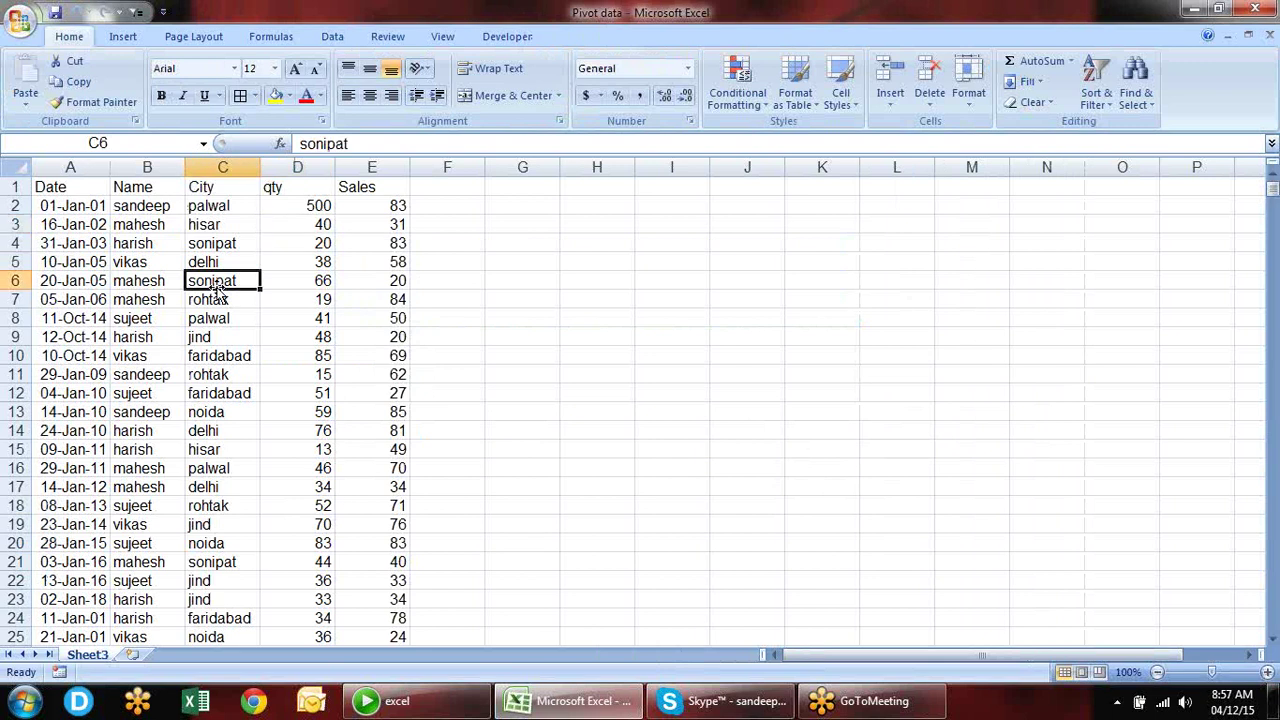
key("ctrl+Down")
key("Down")
key("Up")
key("Up")
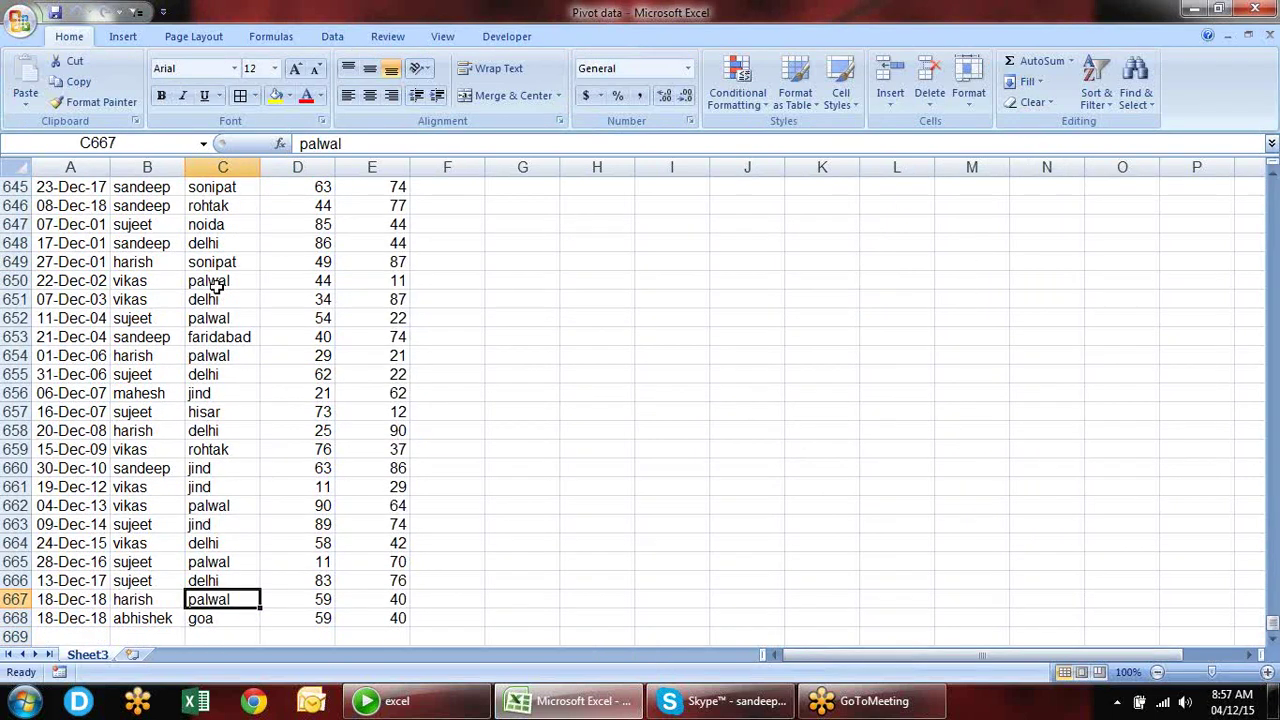
key("ctrl+Up")
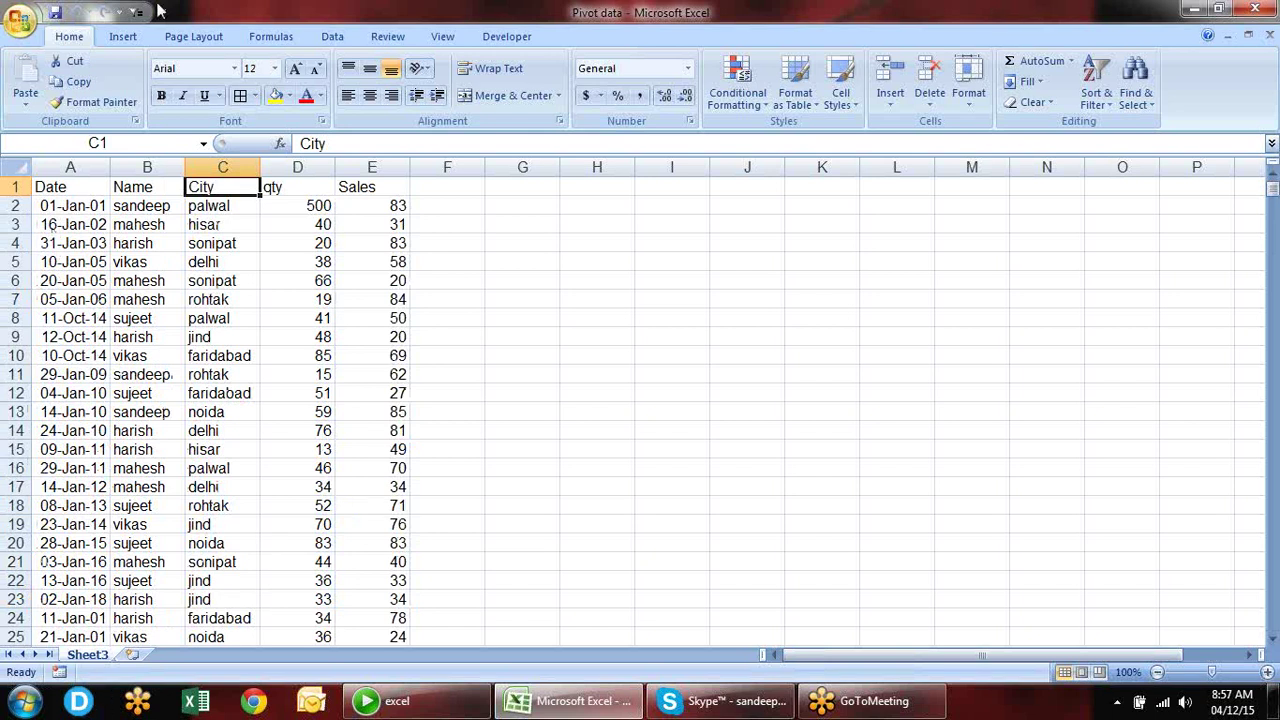
left_click(122, 37)
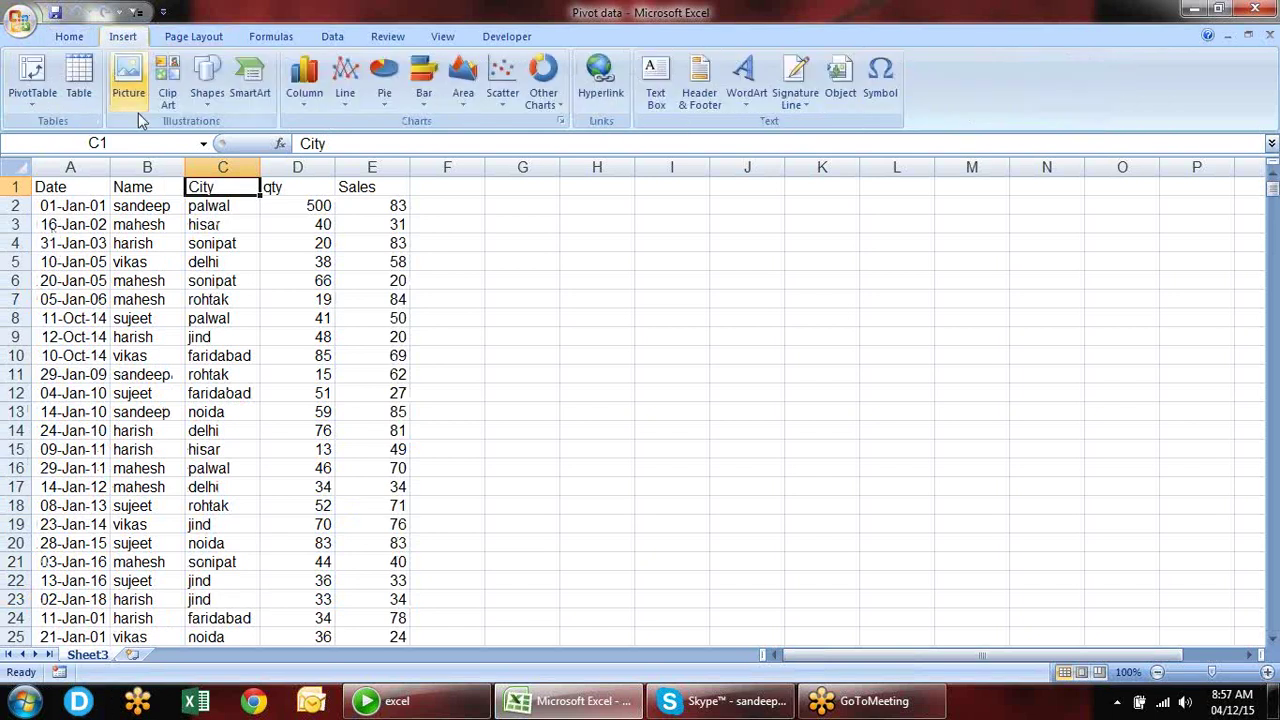
left_click(22, 80)
key("Return")
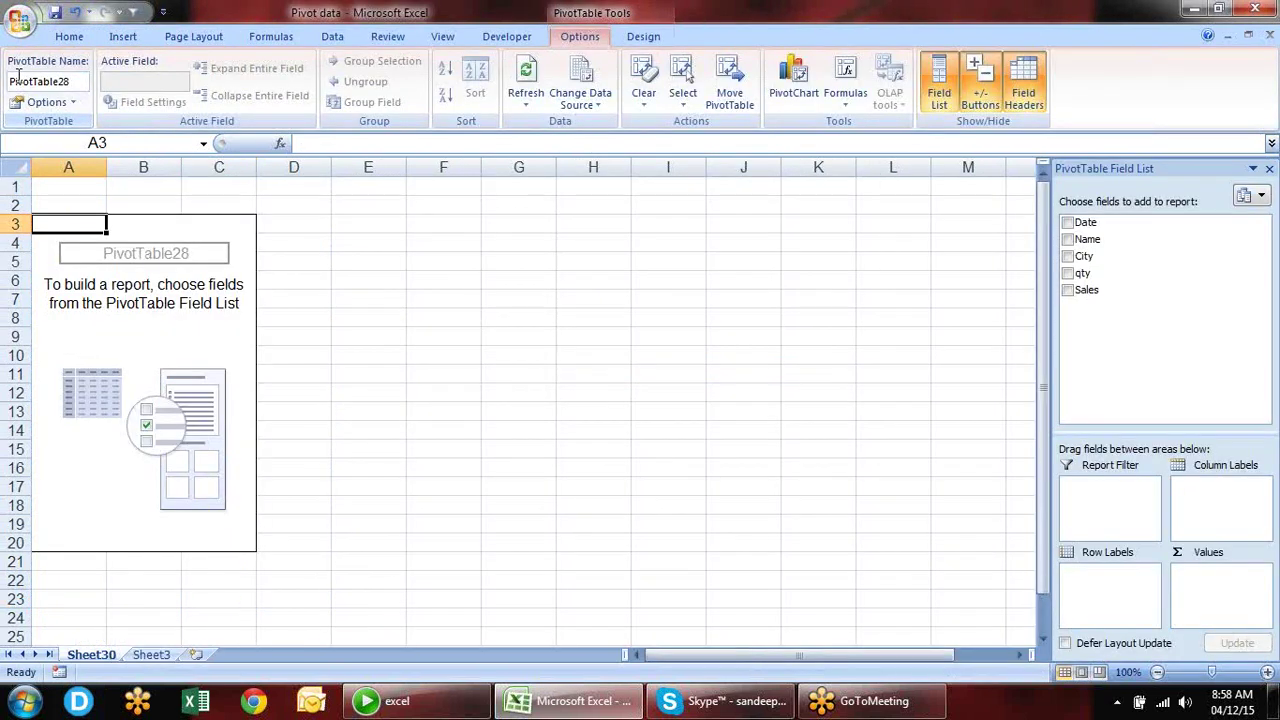
- Build the pivot table with Name as row labels, City as column labels and Sales as summed values
left_click(1068, 239)
left_click(1075, 258)
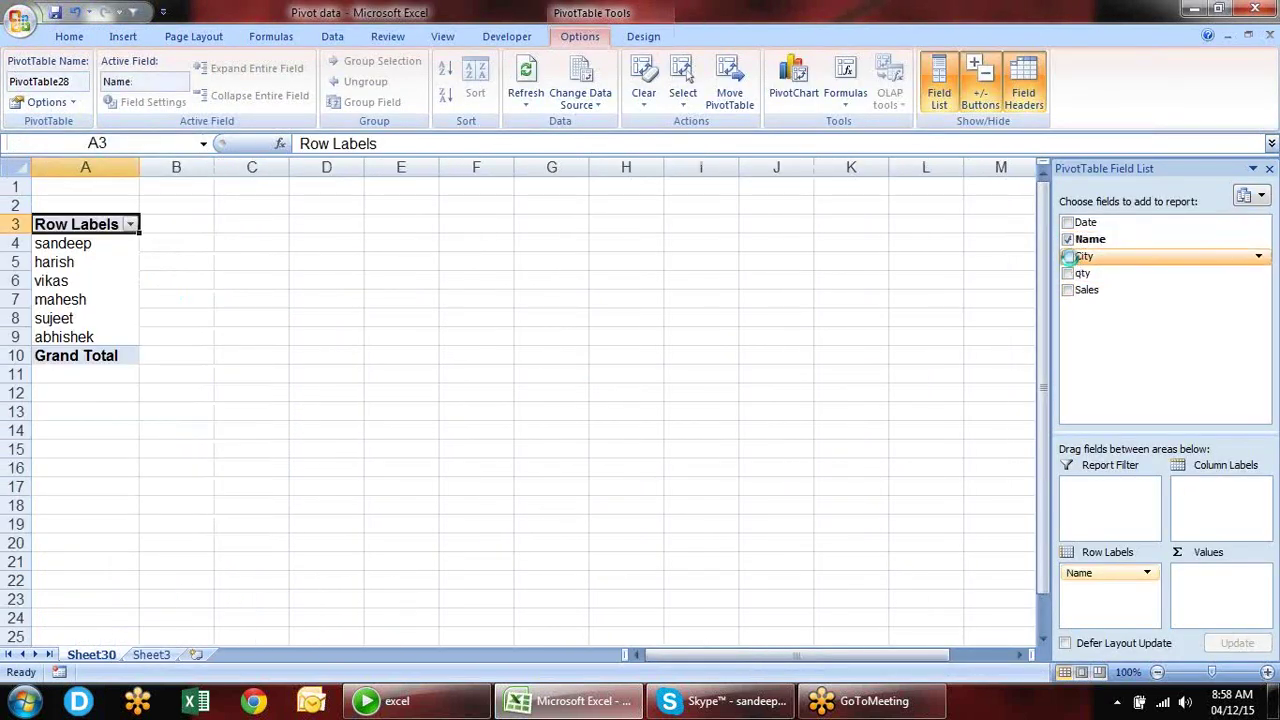
left_click(1068, 290)
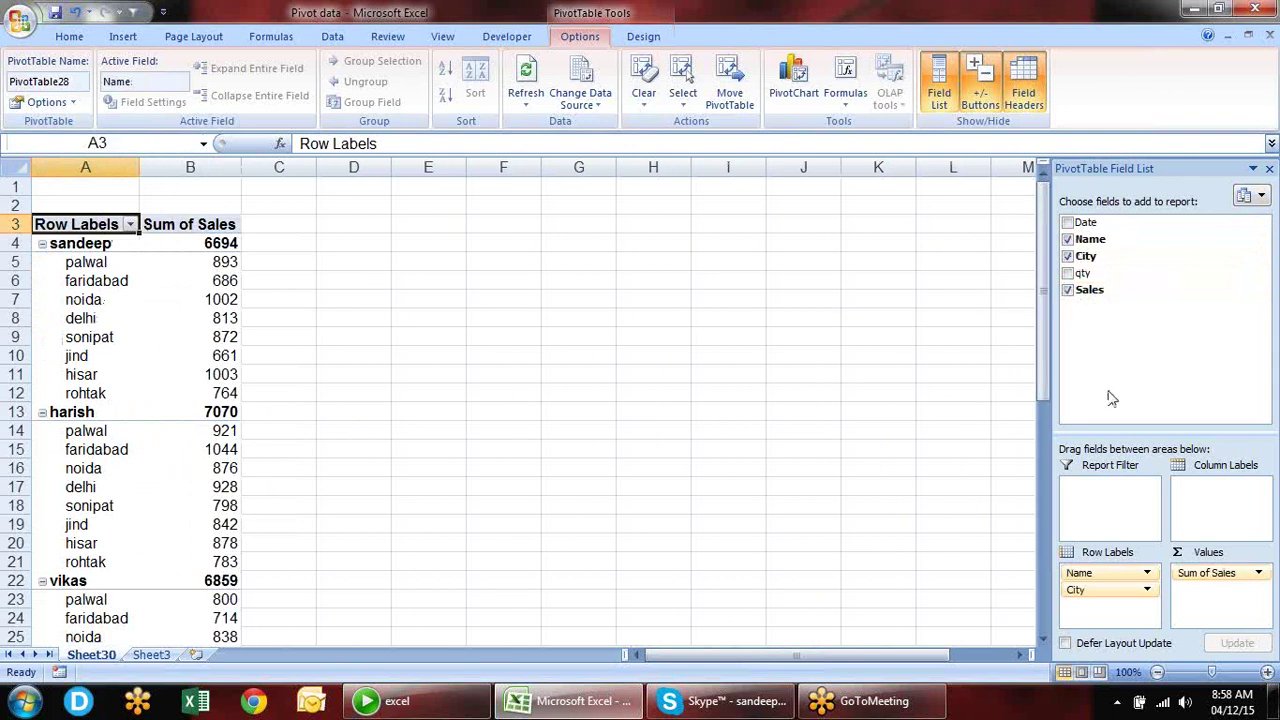
left_click_drag(1126, 590, 1215, 487)
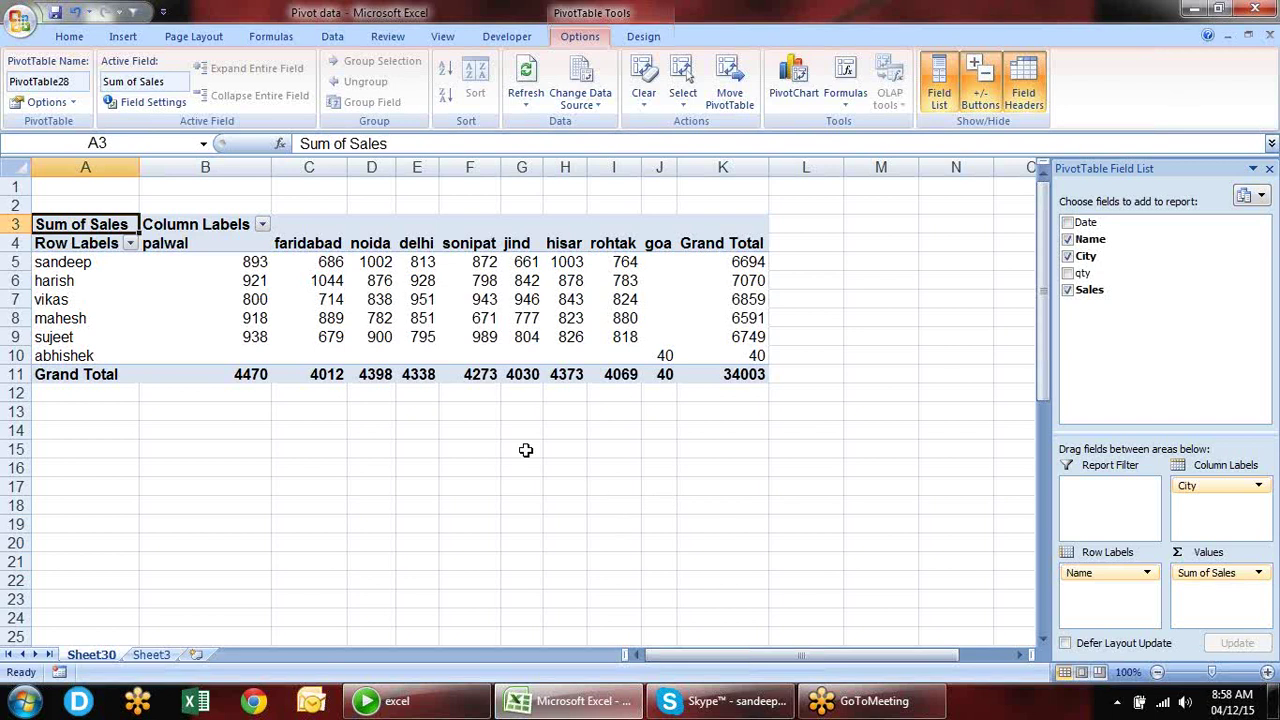
- Check the goa sales cell in the pivot table and set the matching Sales value in E668 of Sheet3 to 500
left_click(671, 355)
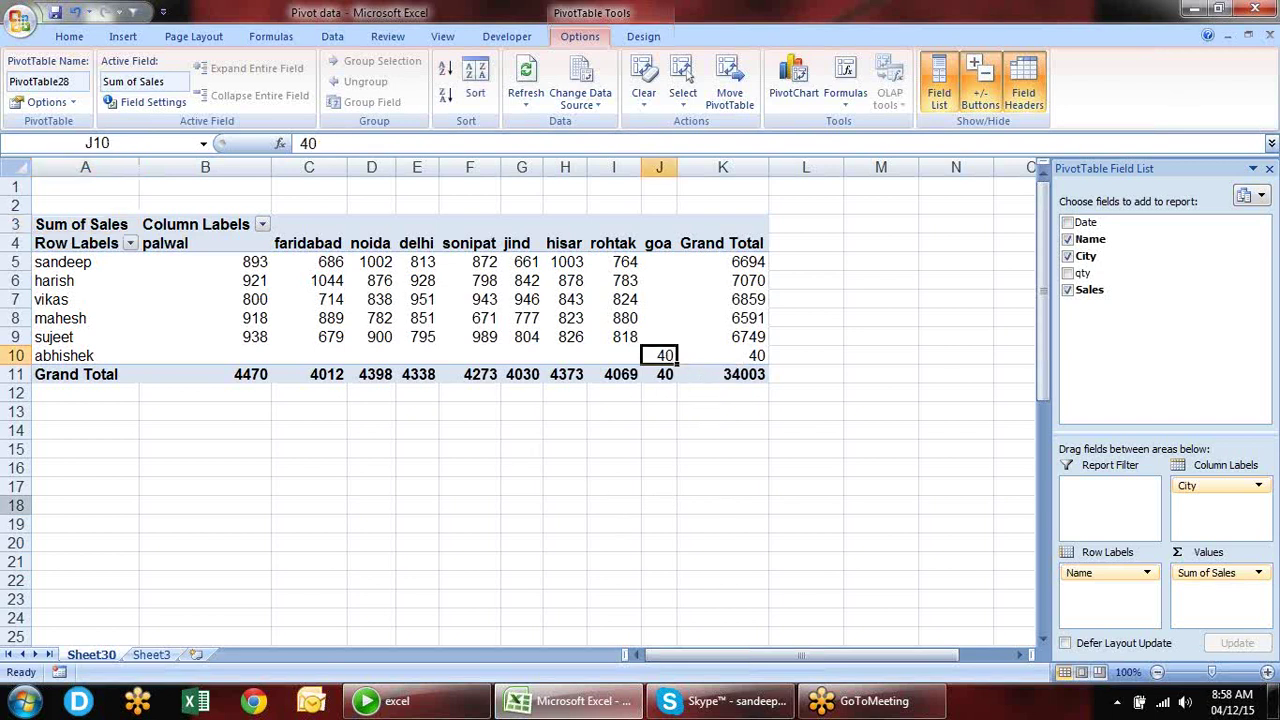
left_click(142, 657)
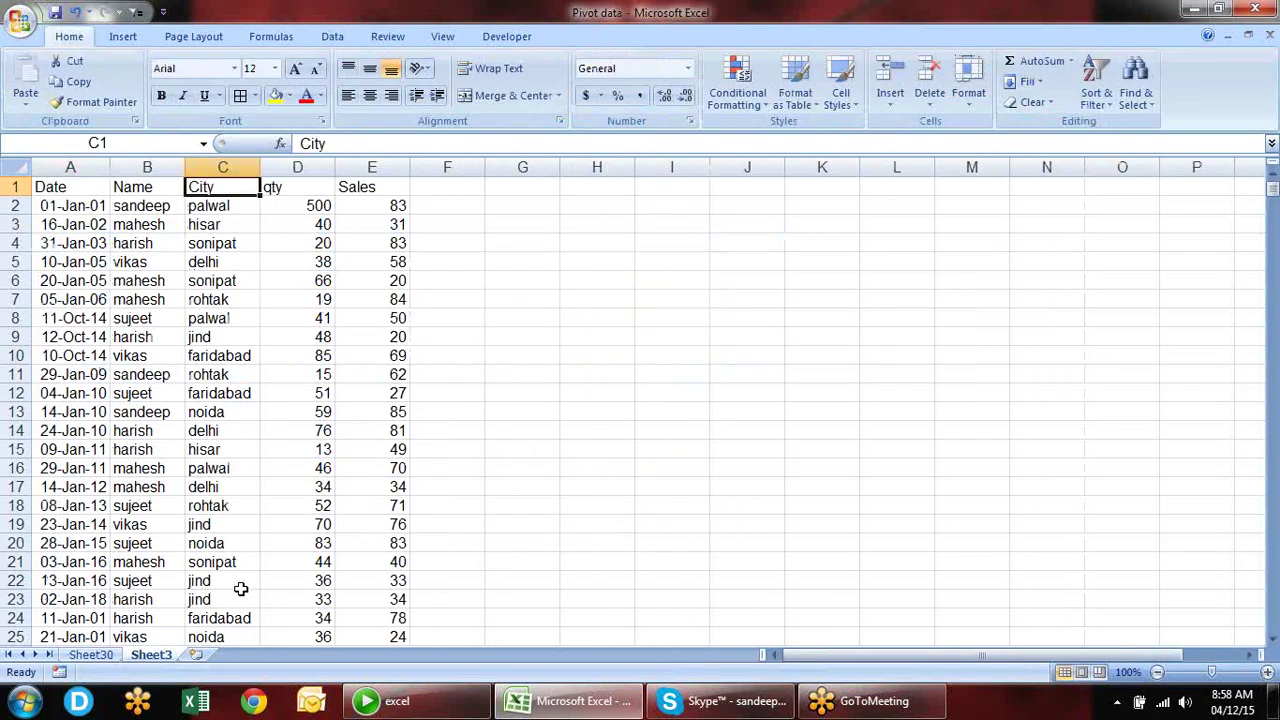
key("ctrl+Down")
scroll(241, 589, "down", 1)
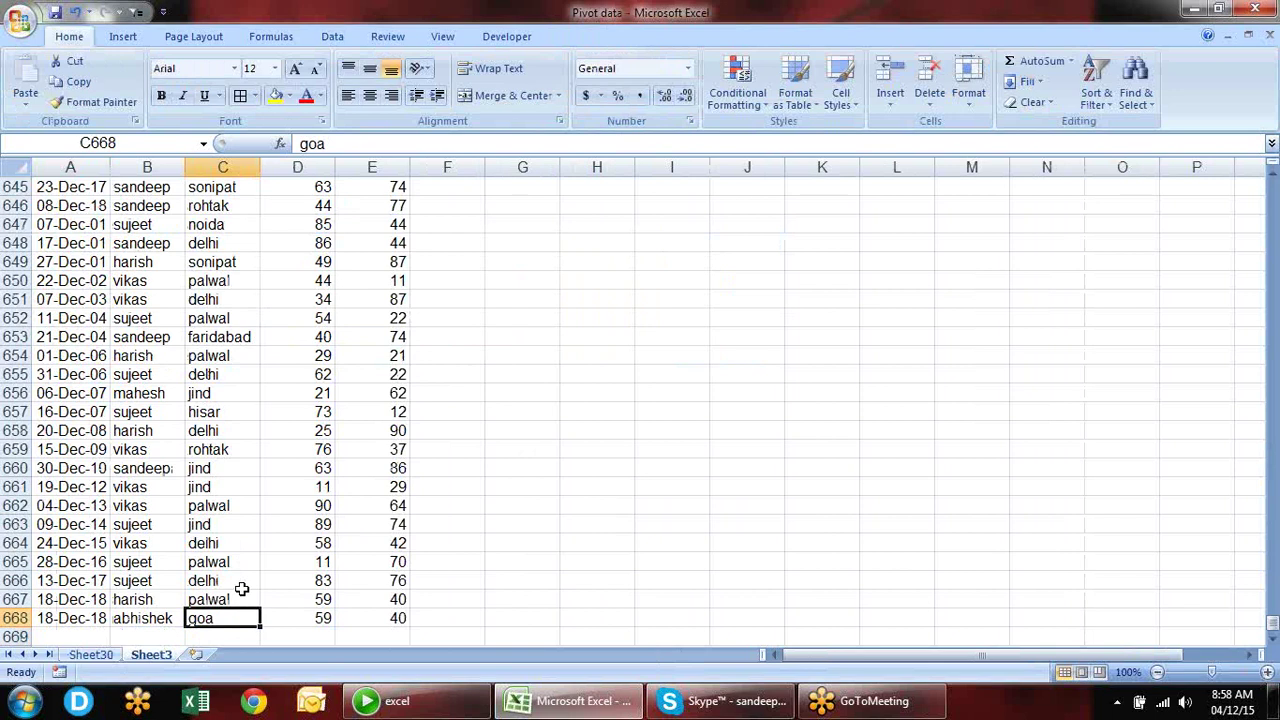
key("Right")
key("Right")
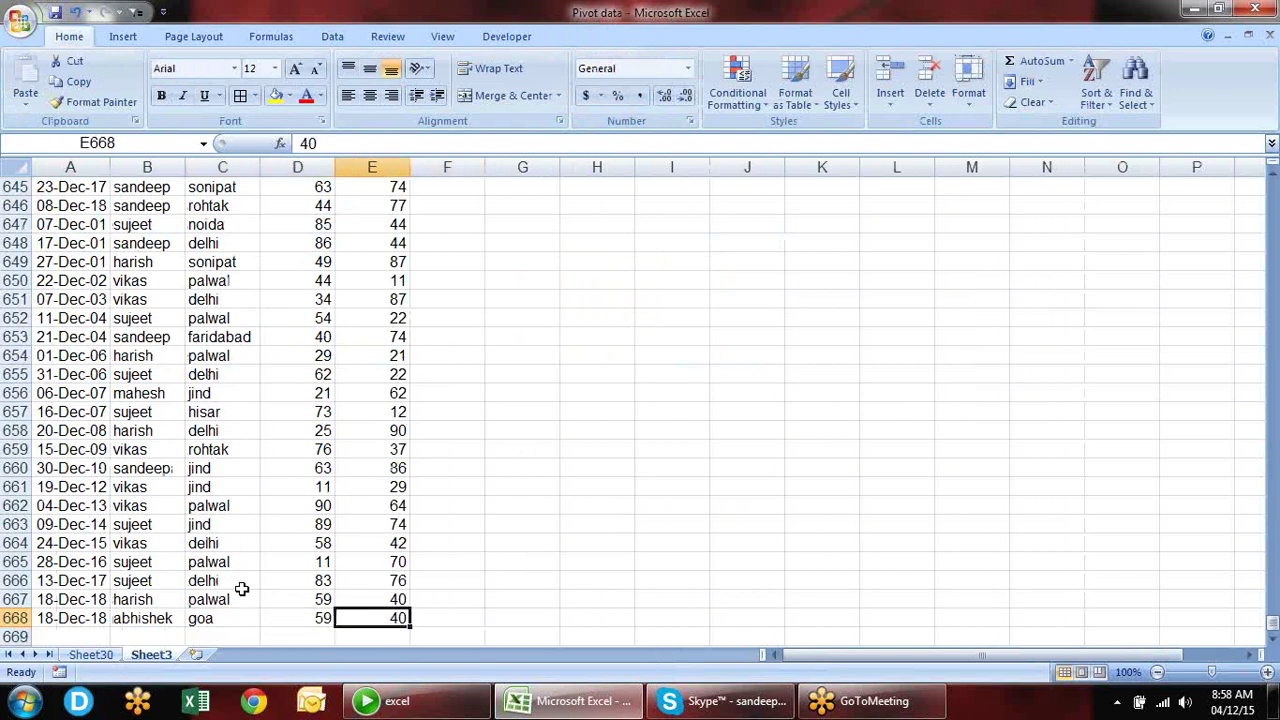
type("500")
key("Return")
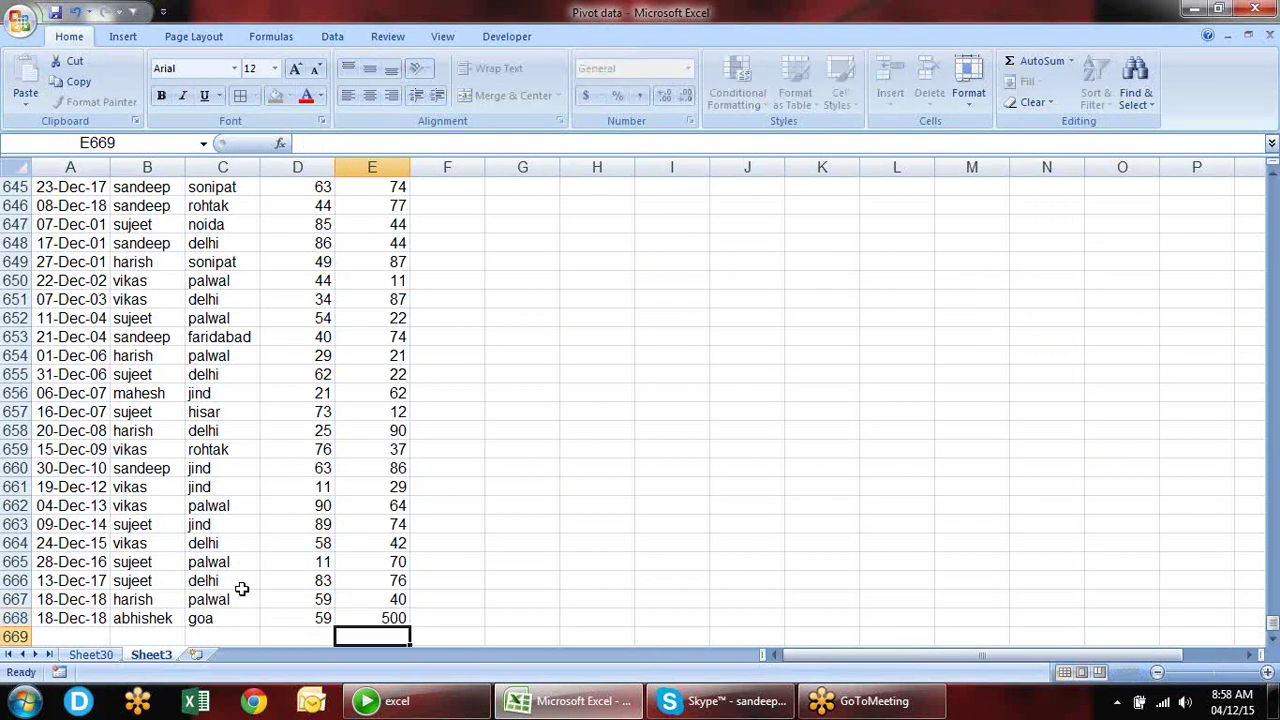
- Refresh the pivot table on Sheet30 to bring in the changed goa sales value
left_click(100, 655)
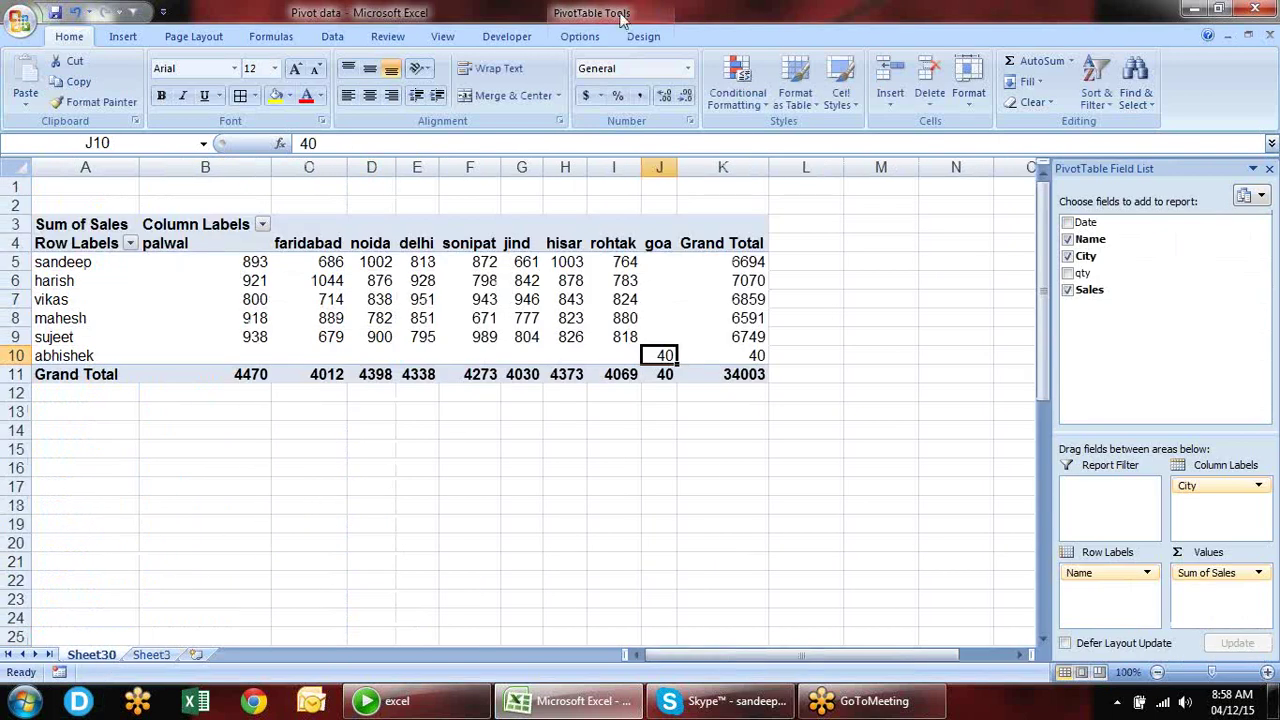
left_click(580, 37)
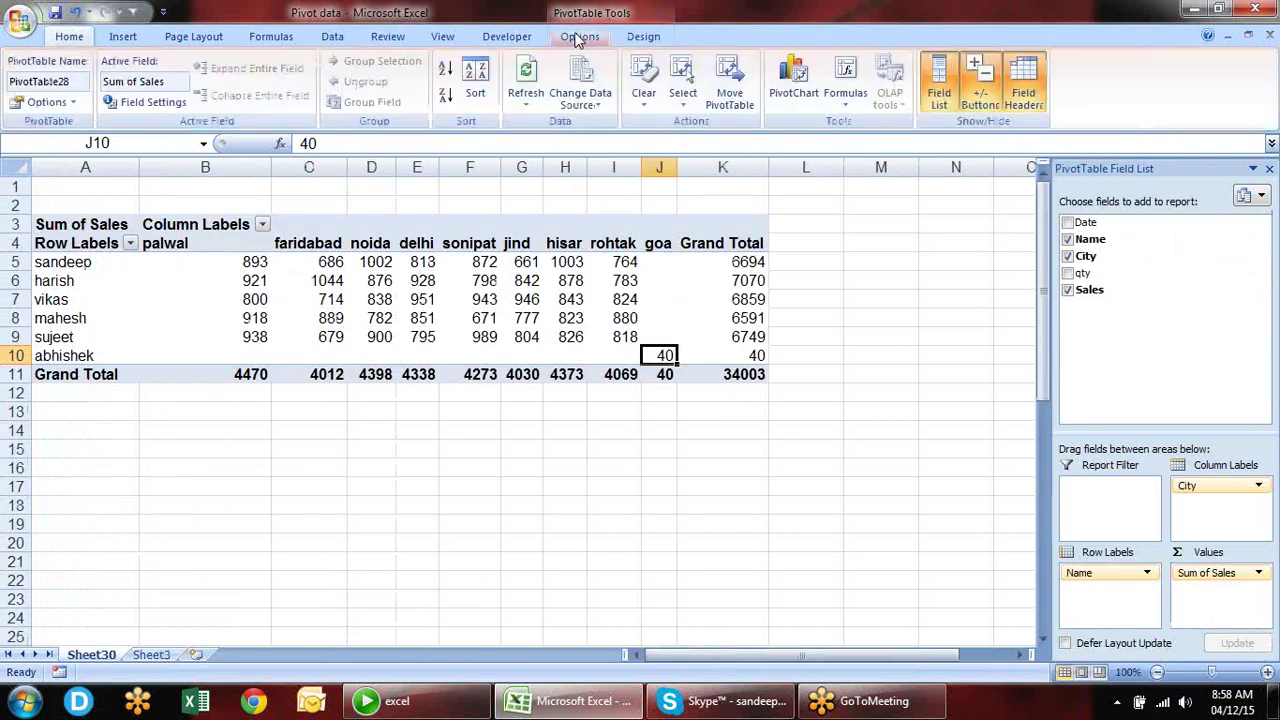
left_click(532, 76)
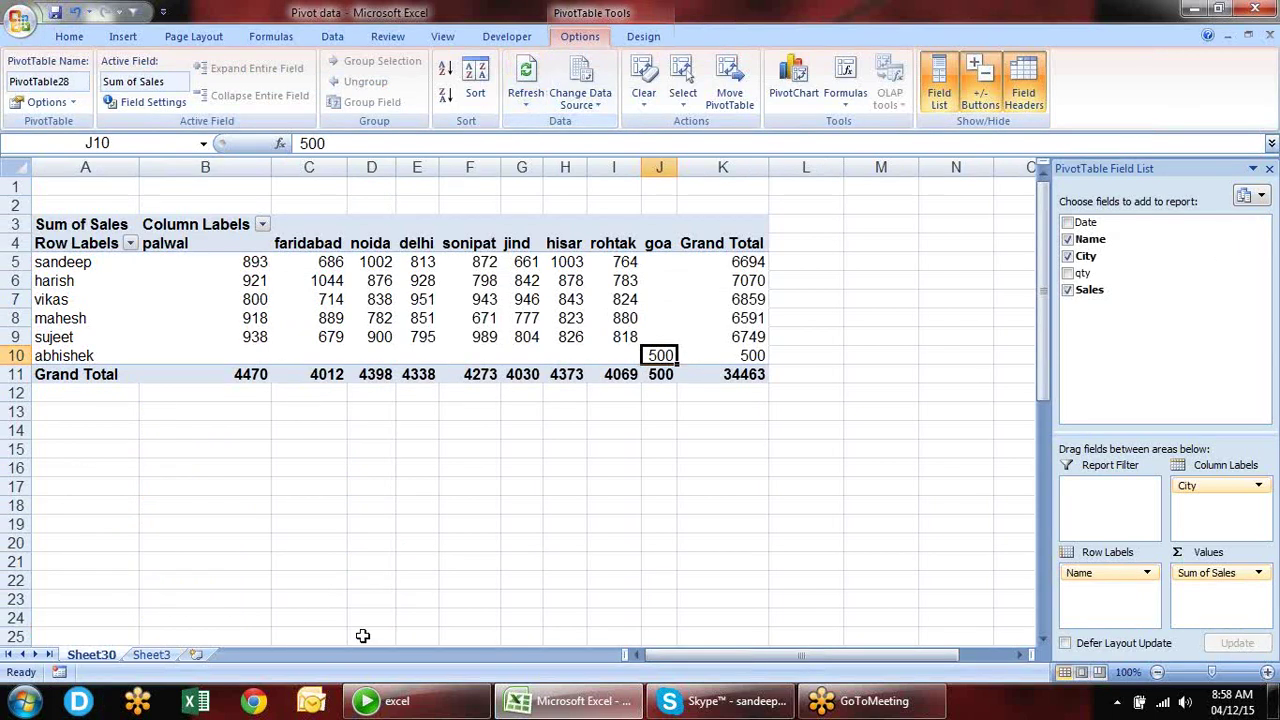
- Start a new record in row 669 of Sheet3 by copying the date 18-Dec-18 from the cell above into A669
left_click(152, 655)
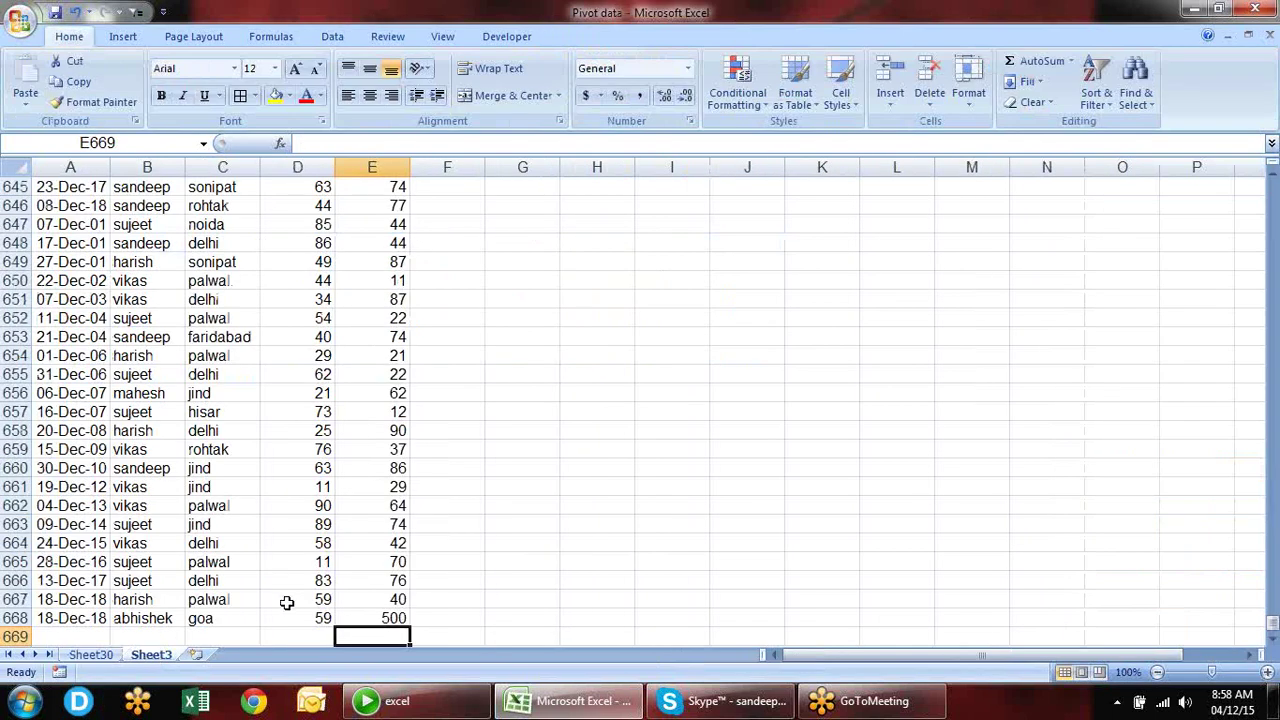
key("Down")
key("Down")
key("Up")
key("Up")
key("Left")
key("Left")
key("Left")
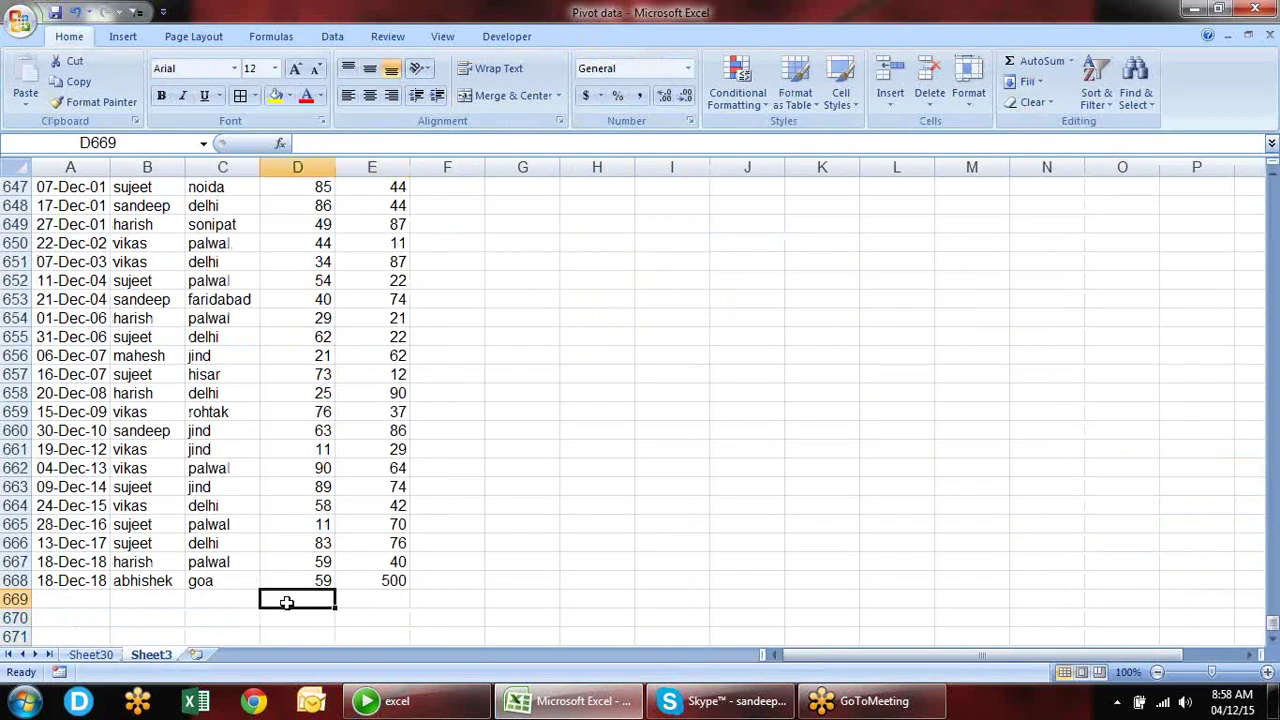
key("Left")
key("ctrl+apostrophe")
key("Tab")
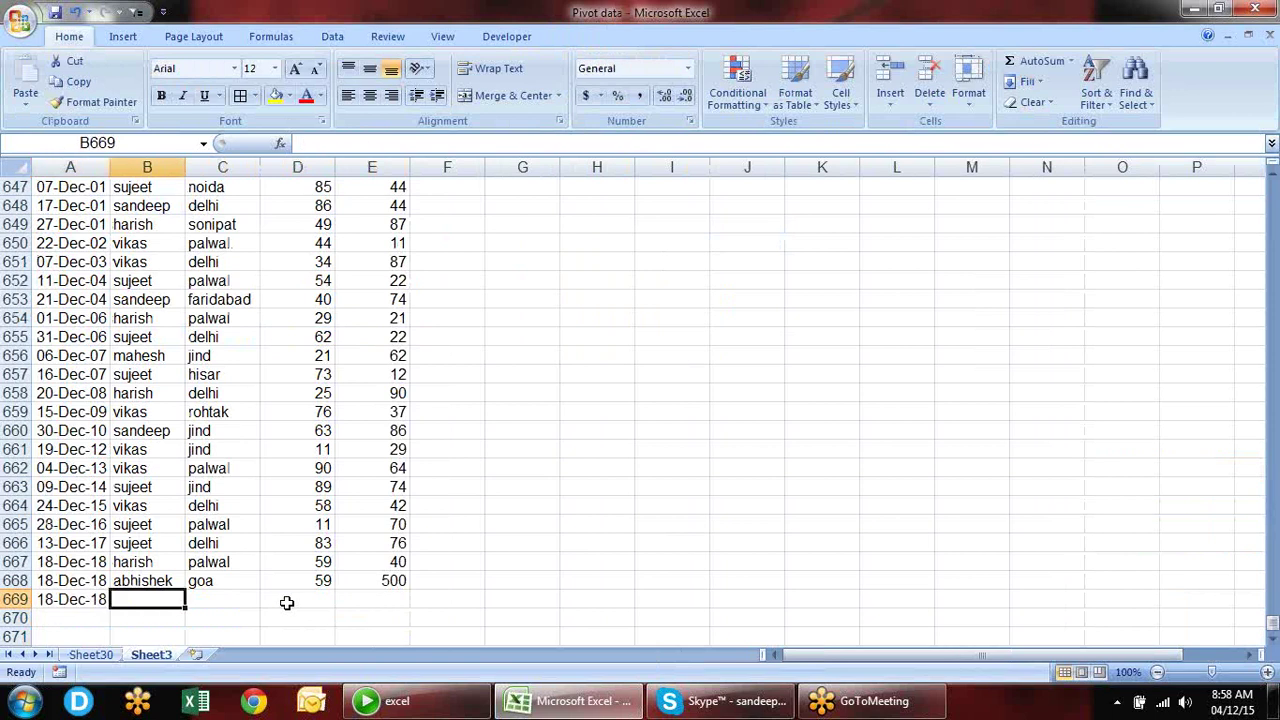
- Complete the record in row 669 with a new person's name, city Delhi, qty 90 and Sales 90
type("Vijay")
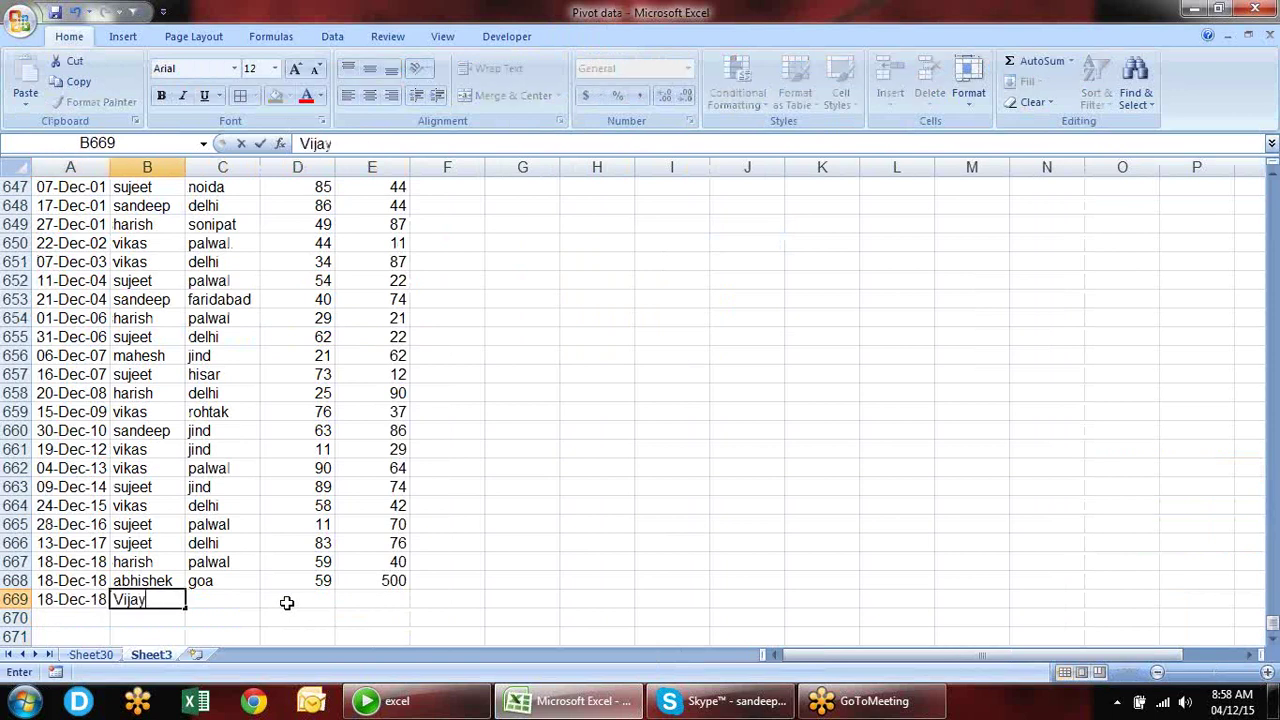
key("Tab")
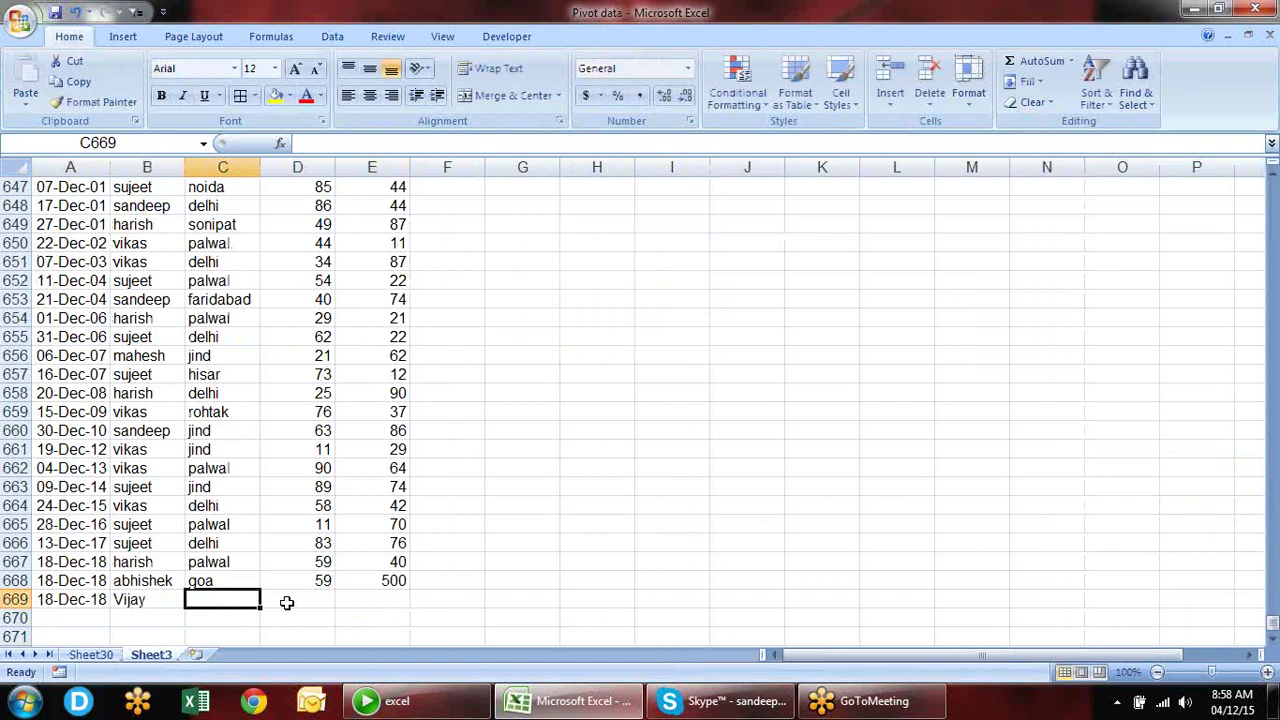
type("Delhi")
key("Tab")
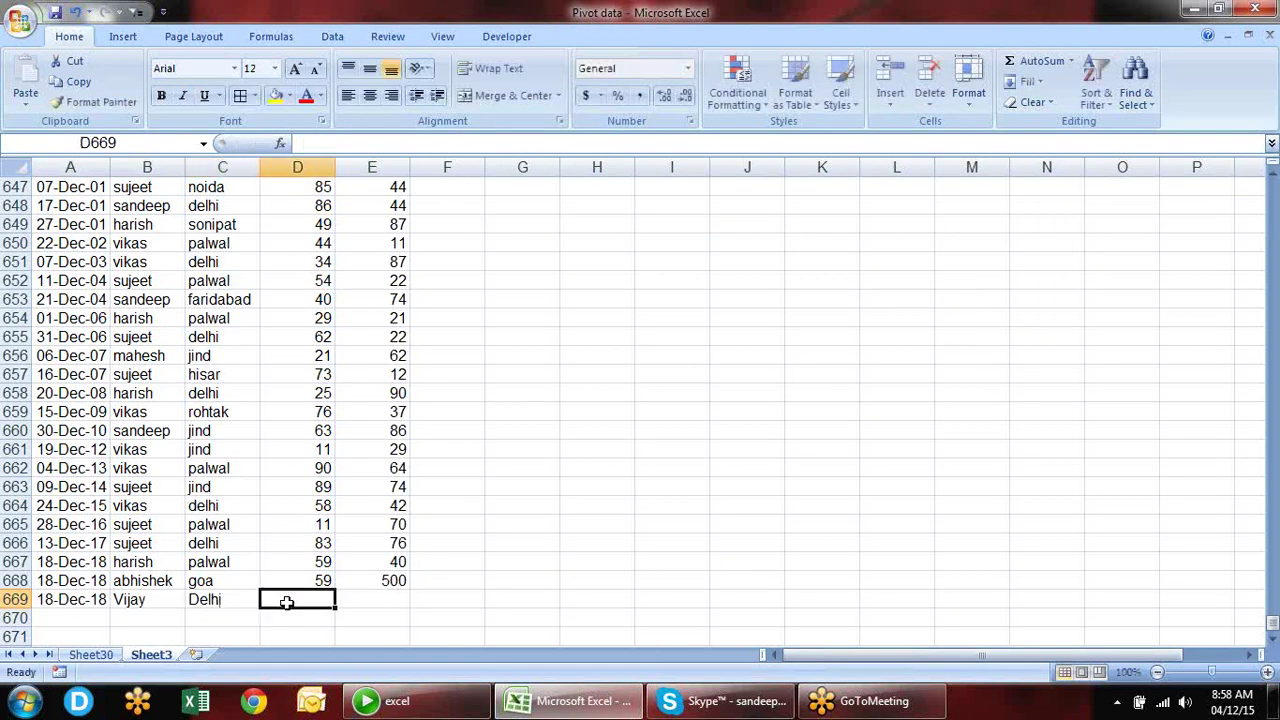
type("90")
key("Tab")
type("9")
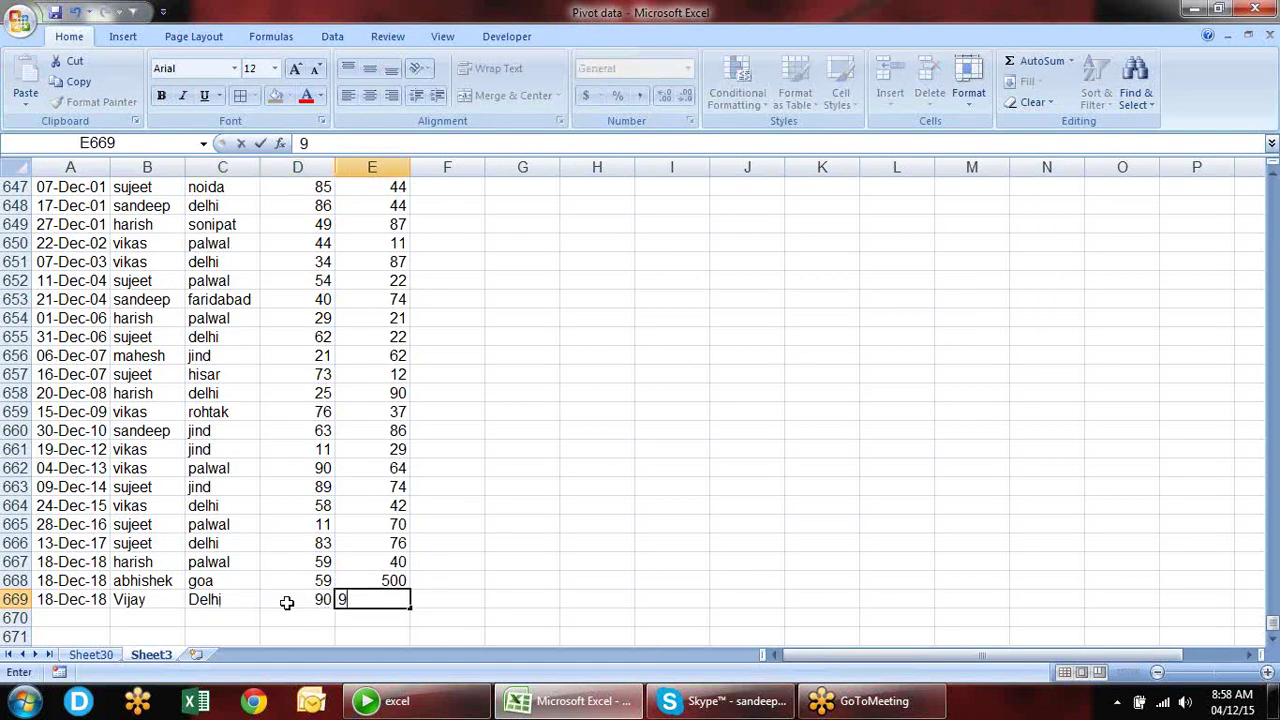
key("Return")
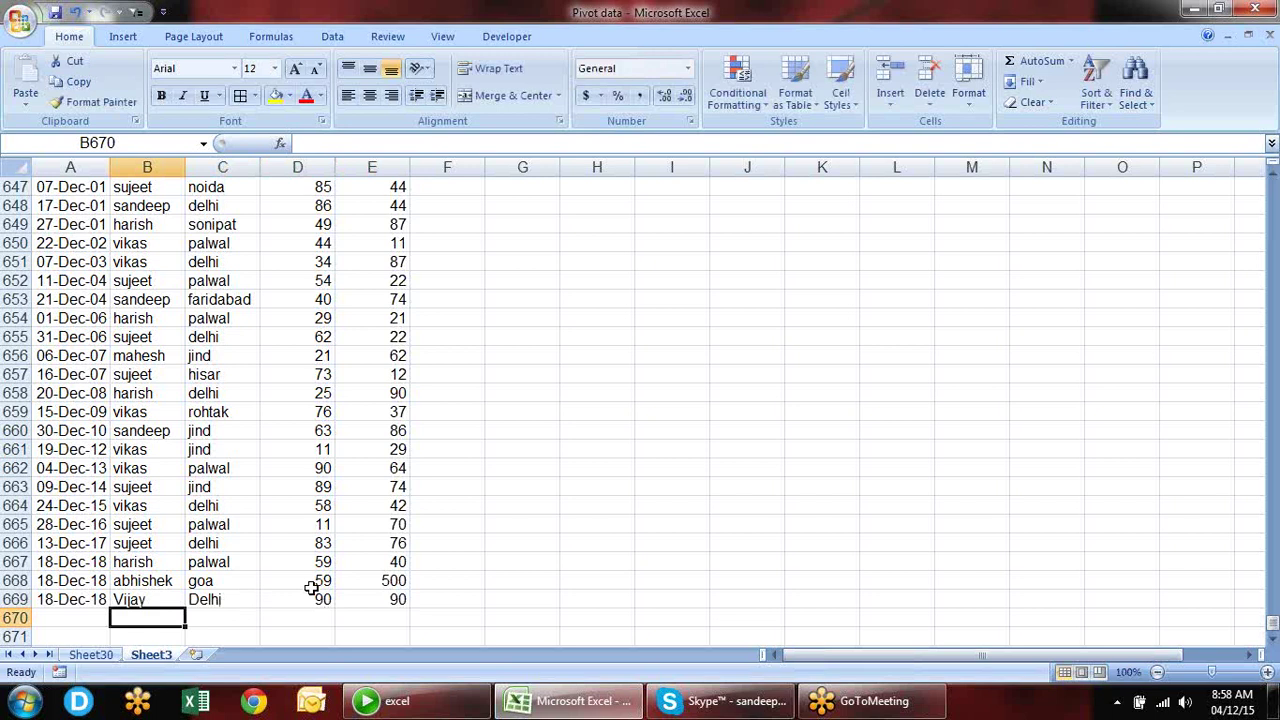
- Refresh the pivot table on Sheet30 again to test whether the record added in row 669 is included
left_click(96, 655)
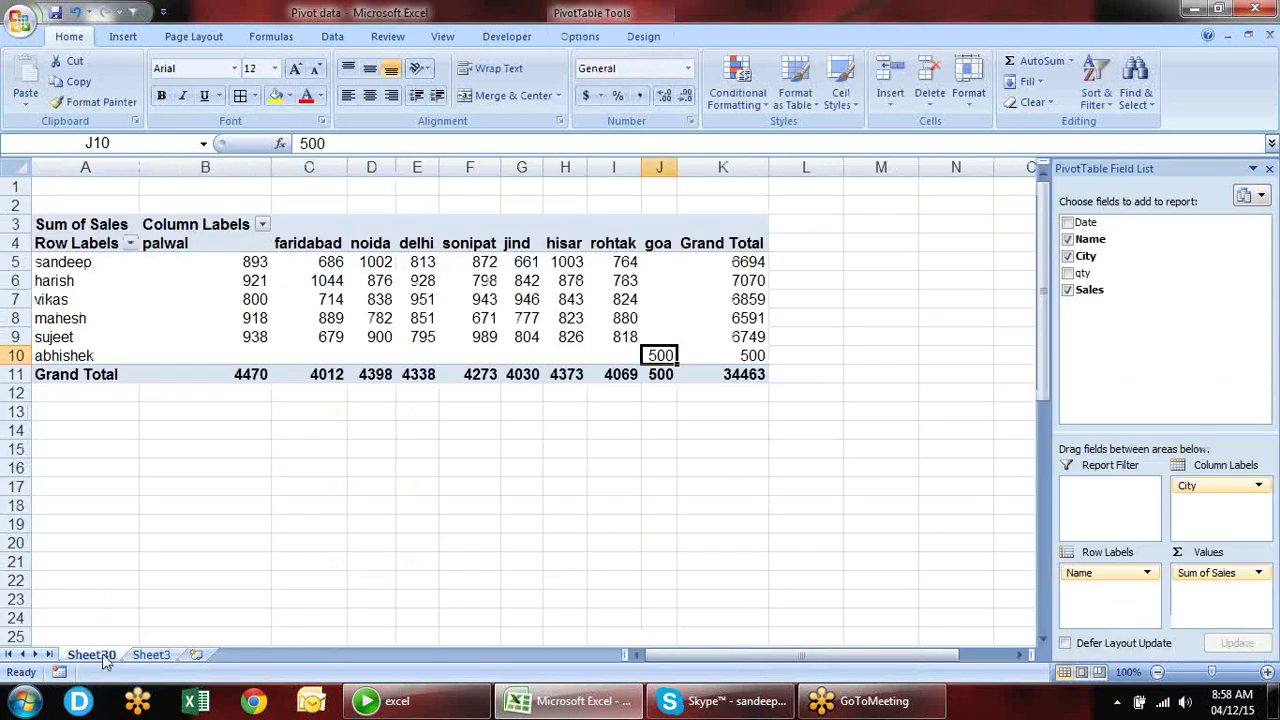
left_click(581, 38)
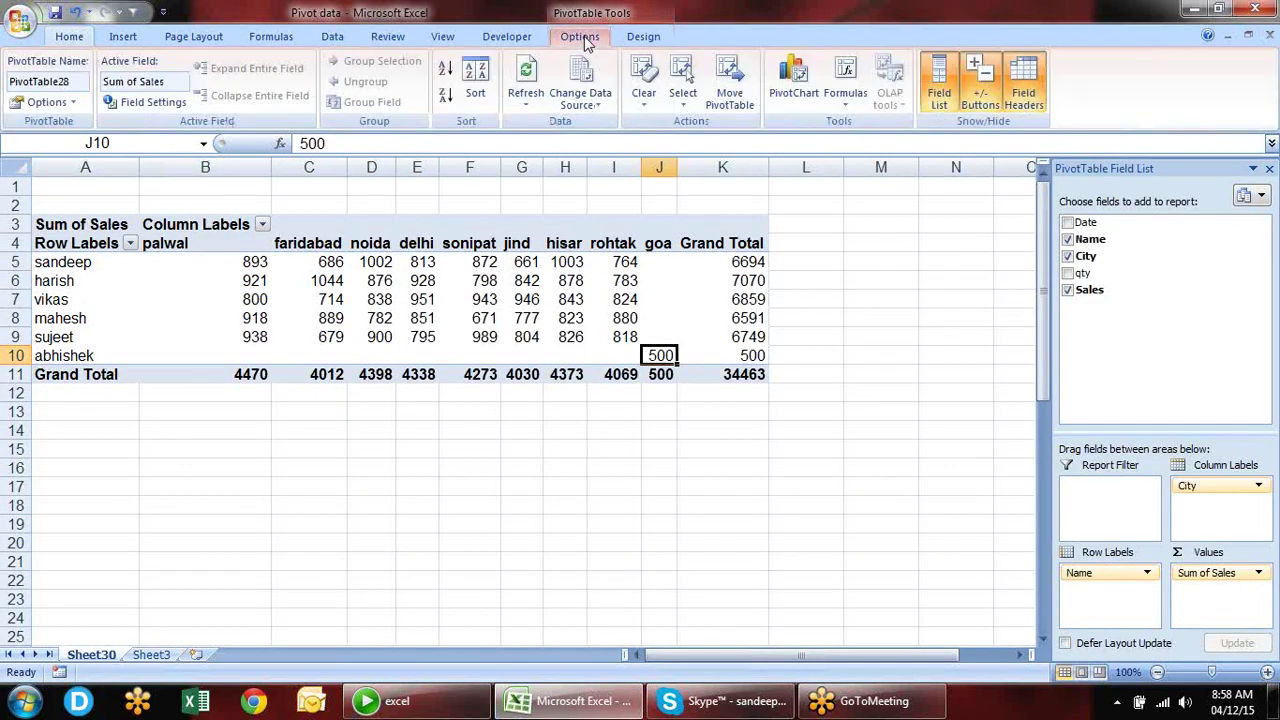
left_click(527, 80)
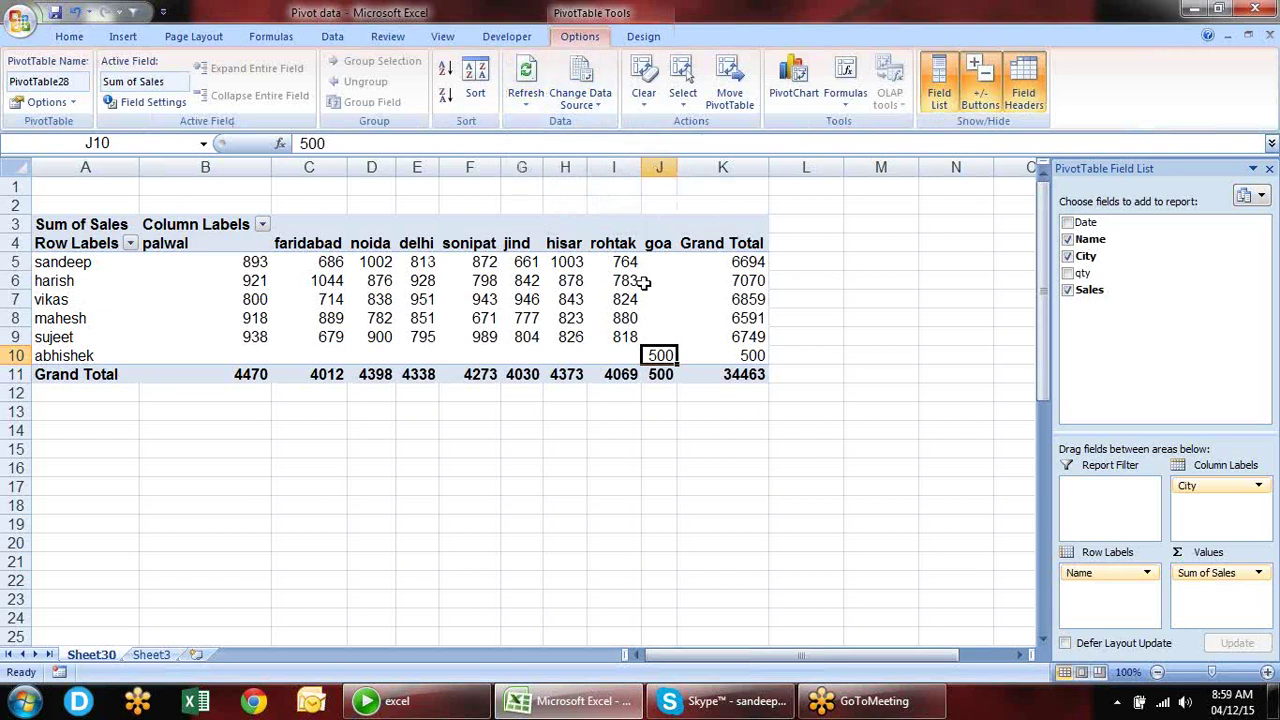
mouse_move(643, 284)
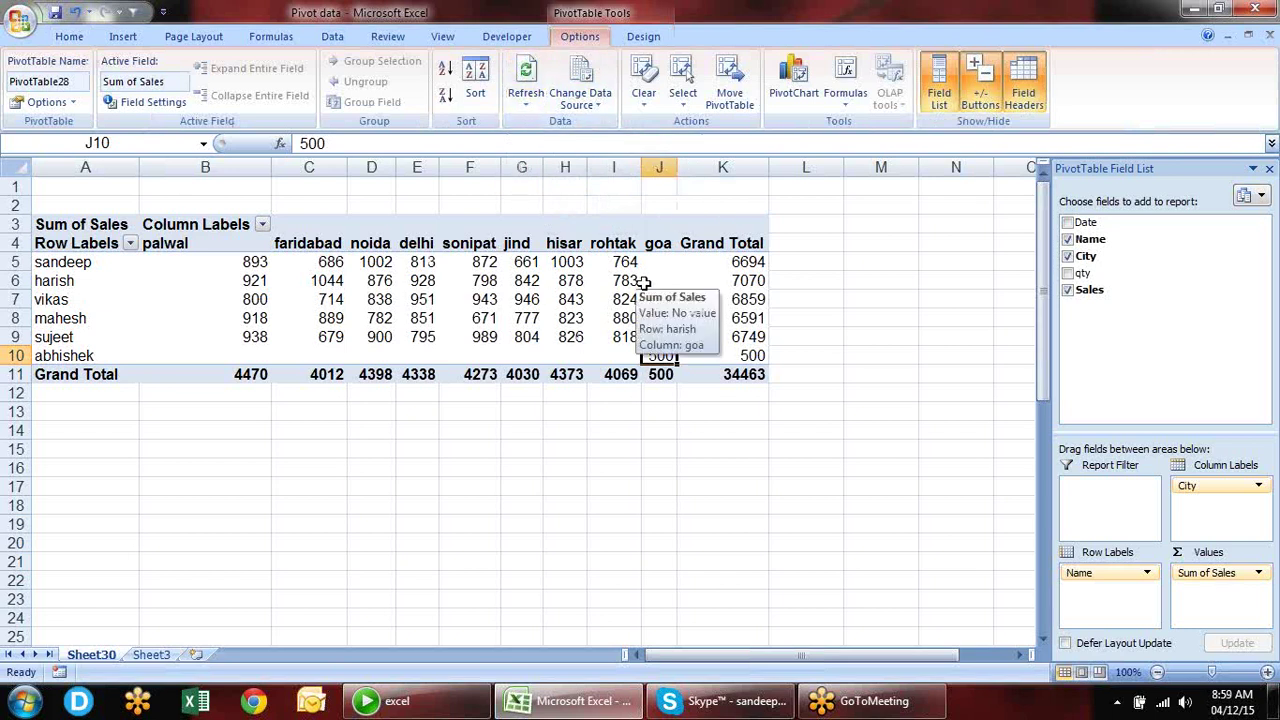
- Check the table range in the pivot table's data source settings and cancel the dialog
left_click(596, 76)
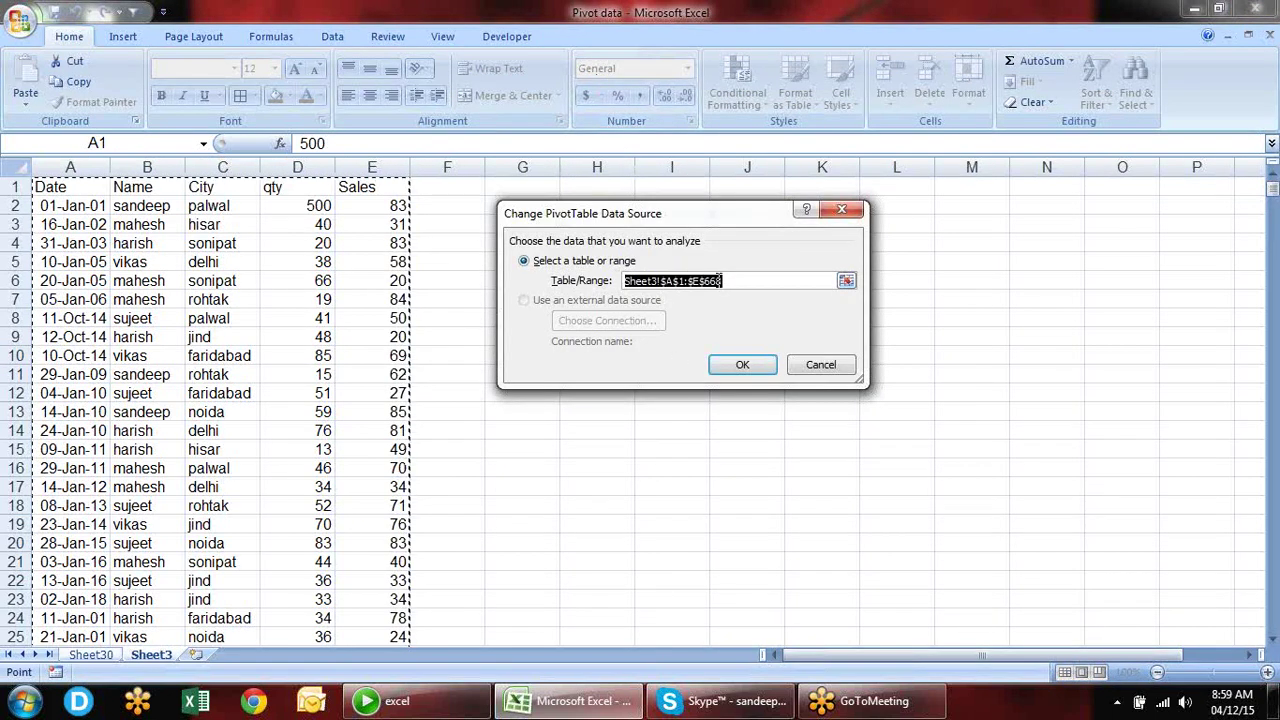
left_click(731, 281)
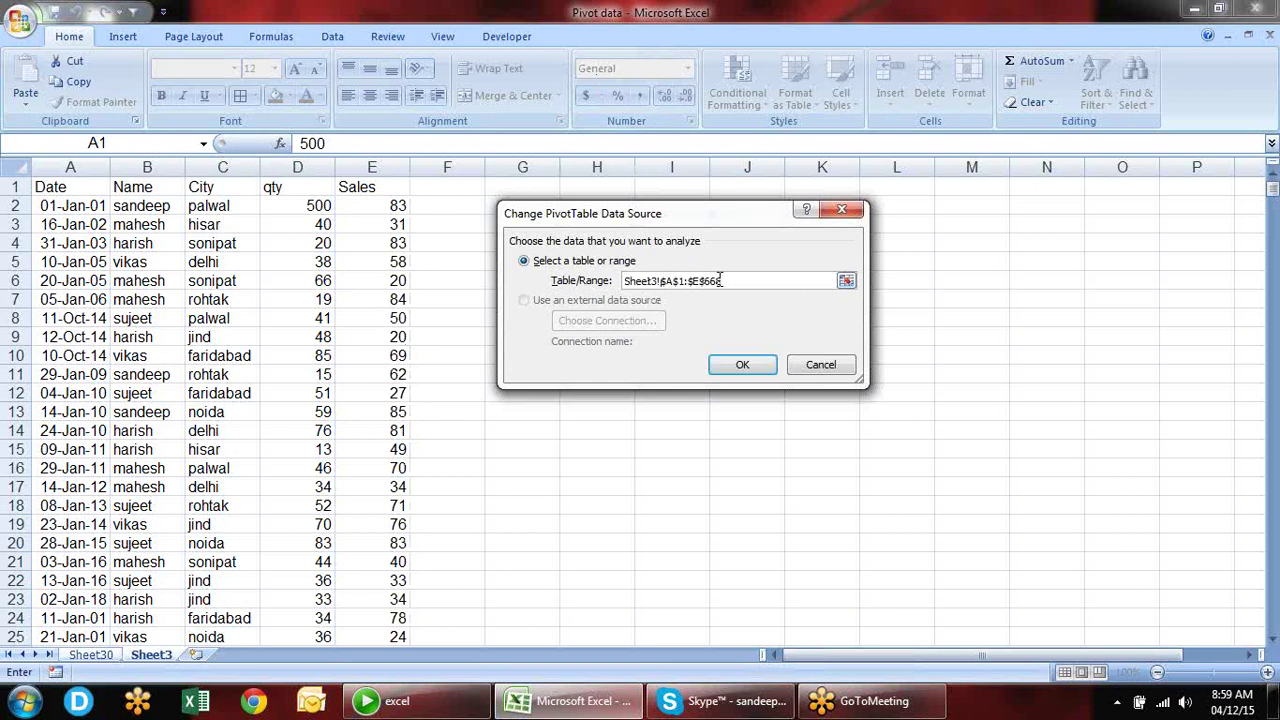
left_click(820, 365)
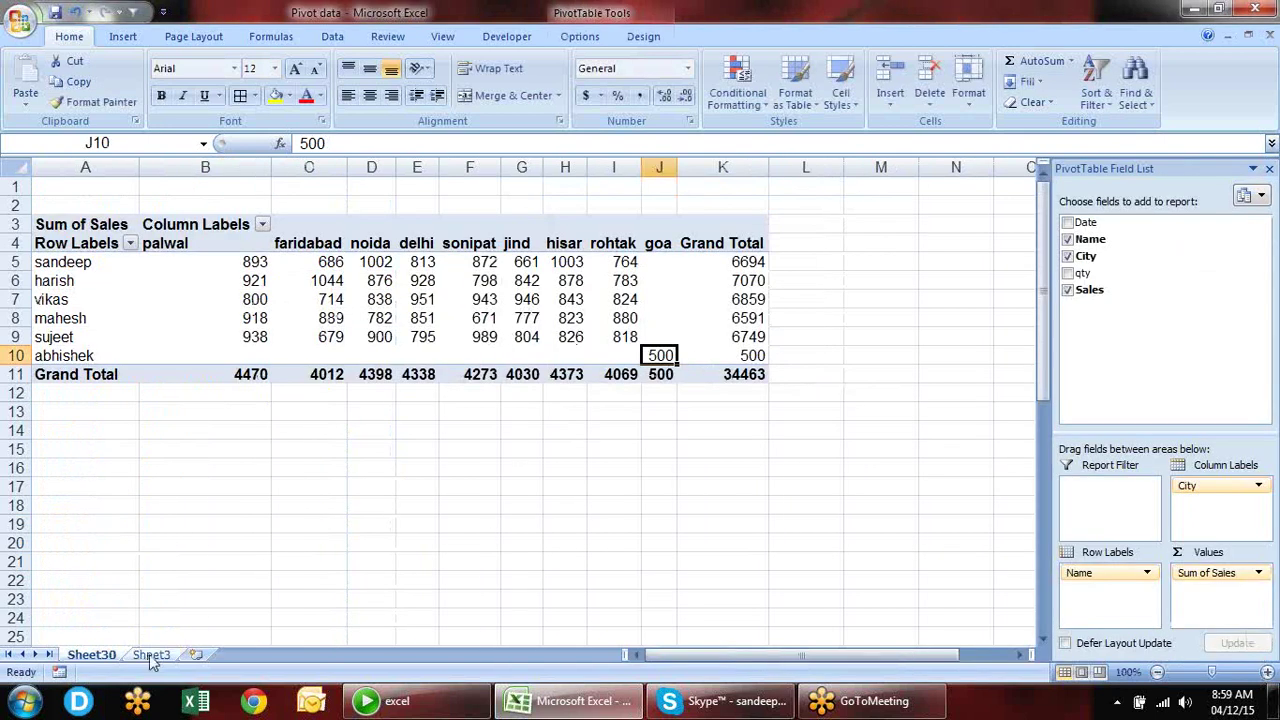
- Examine the last records on Sheet3, around rows 667 to 670, to compare the data's end with the pivot's source range
left_click(151, 655)
left_click(213, 451)
key("ctrl+Down")
key("Down")
key("Down")
key("Down")
key("Down")
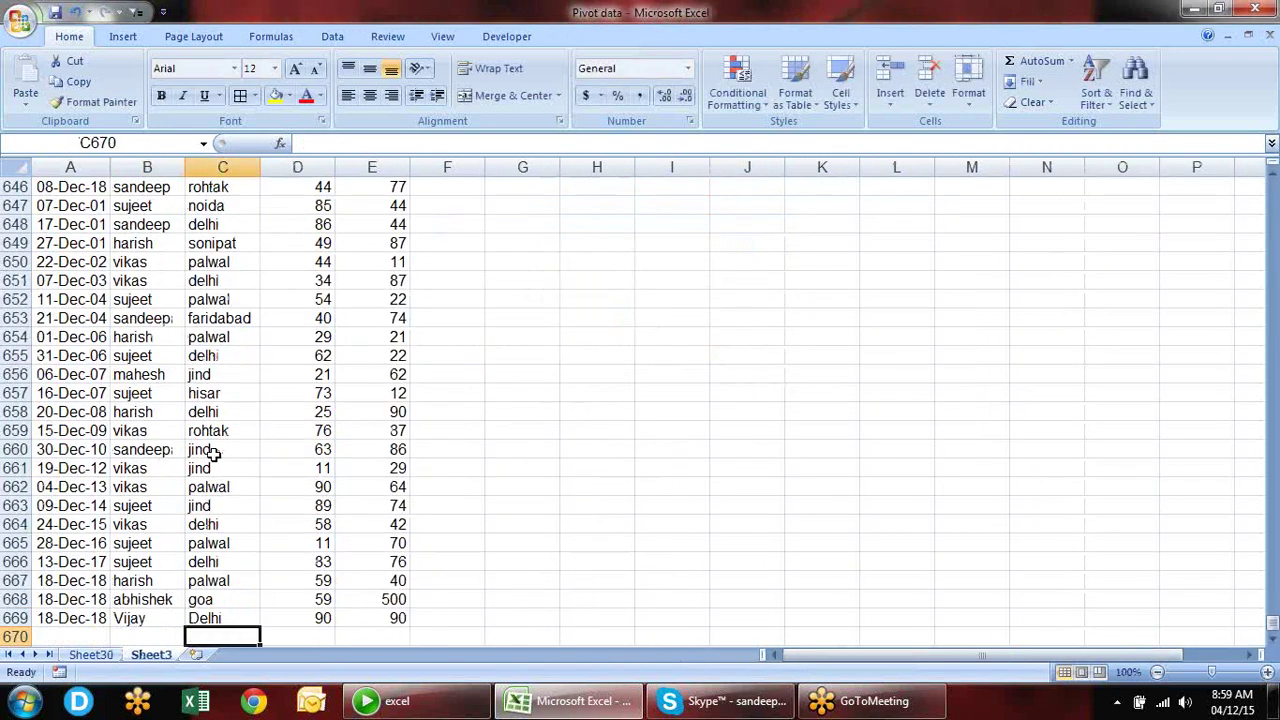
key("Up")
key("Up")
key("Up")
key("Up")
key("Up")
key("Up")
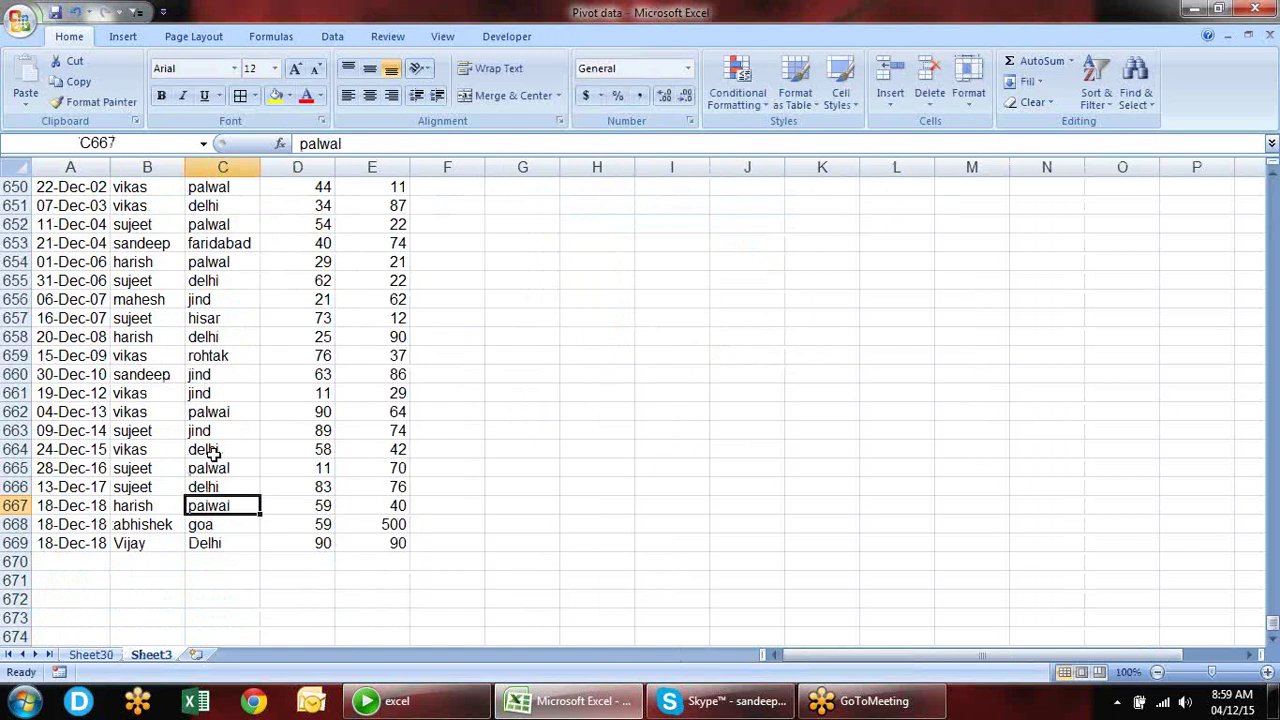
- Highlight the records in rows 665 to 668 and row 669 on Sheet3 to review which rows the pivot source covers
key("Down")
key("Right")
key("Right")
key("Right")
key("Left")
key("shift+Left")
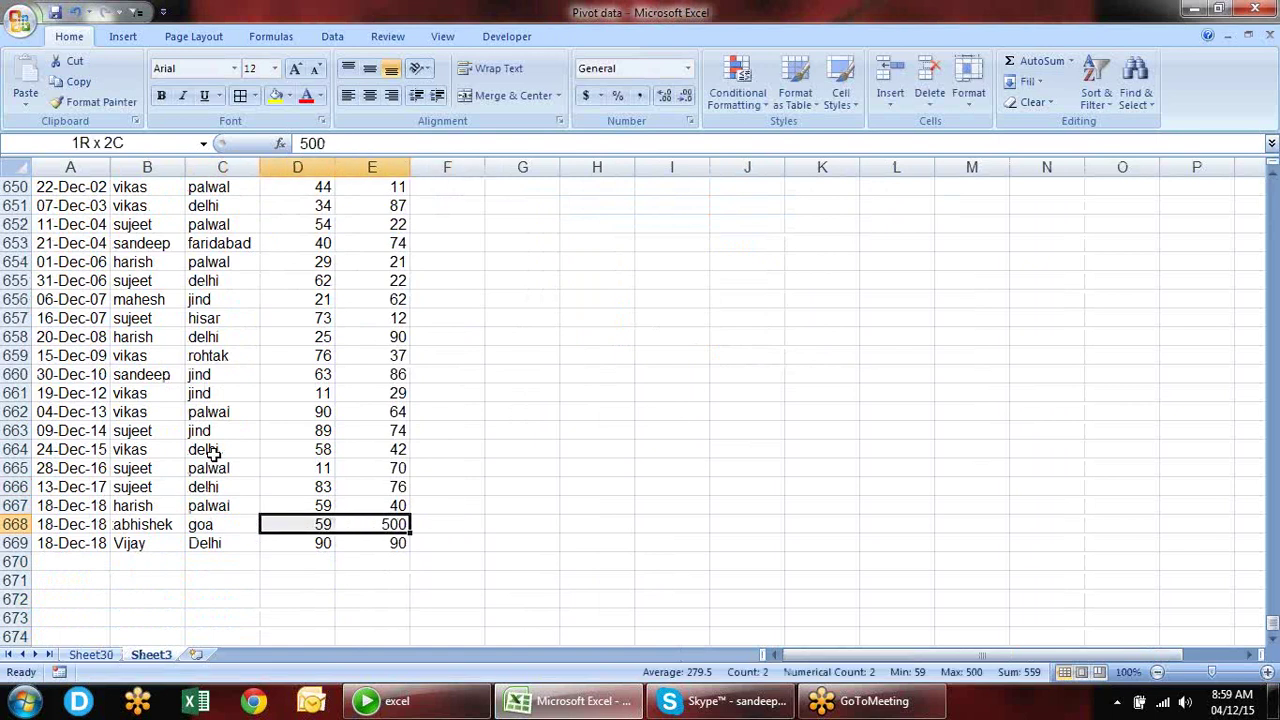
key("shift+Left")
key("shift+Left")
key("shift+Left")
key("shift+Up")
key("shift+Up")
key("shift+Up")
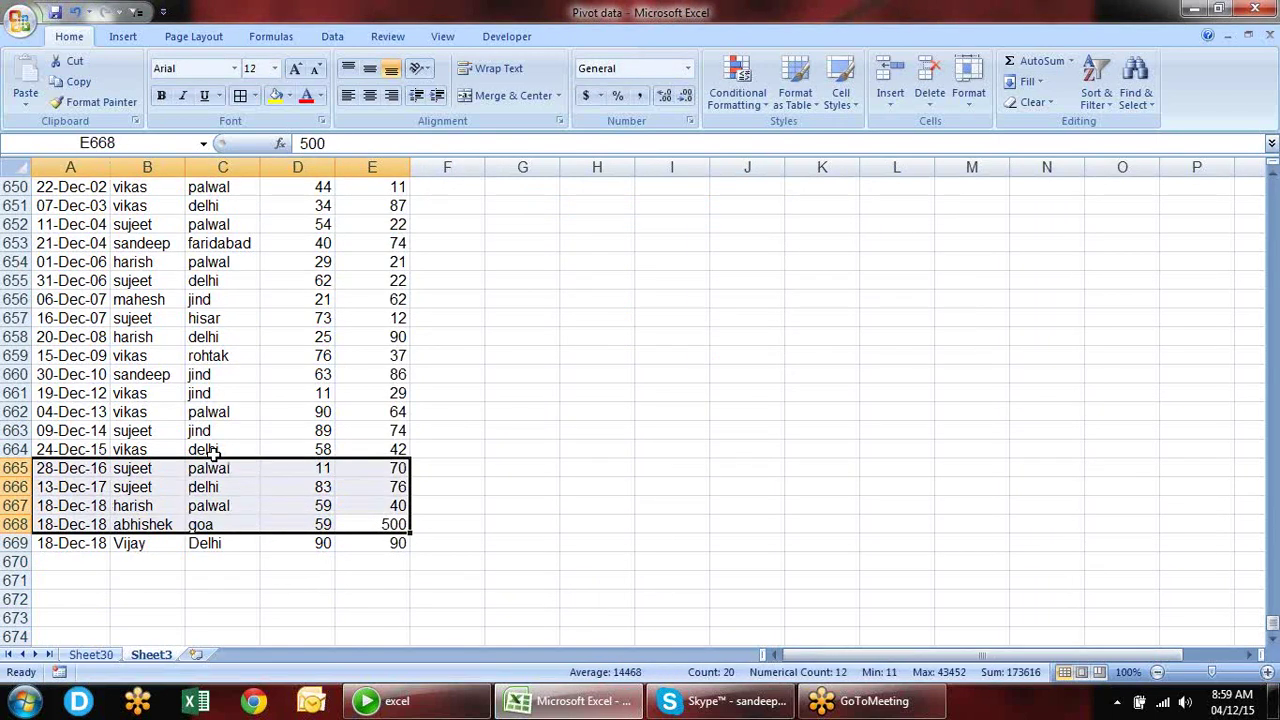
left_click(302, 449)
left_click(377, 540)
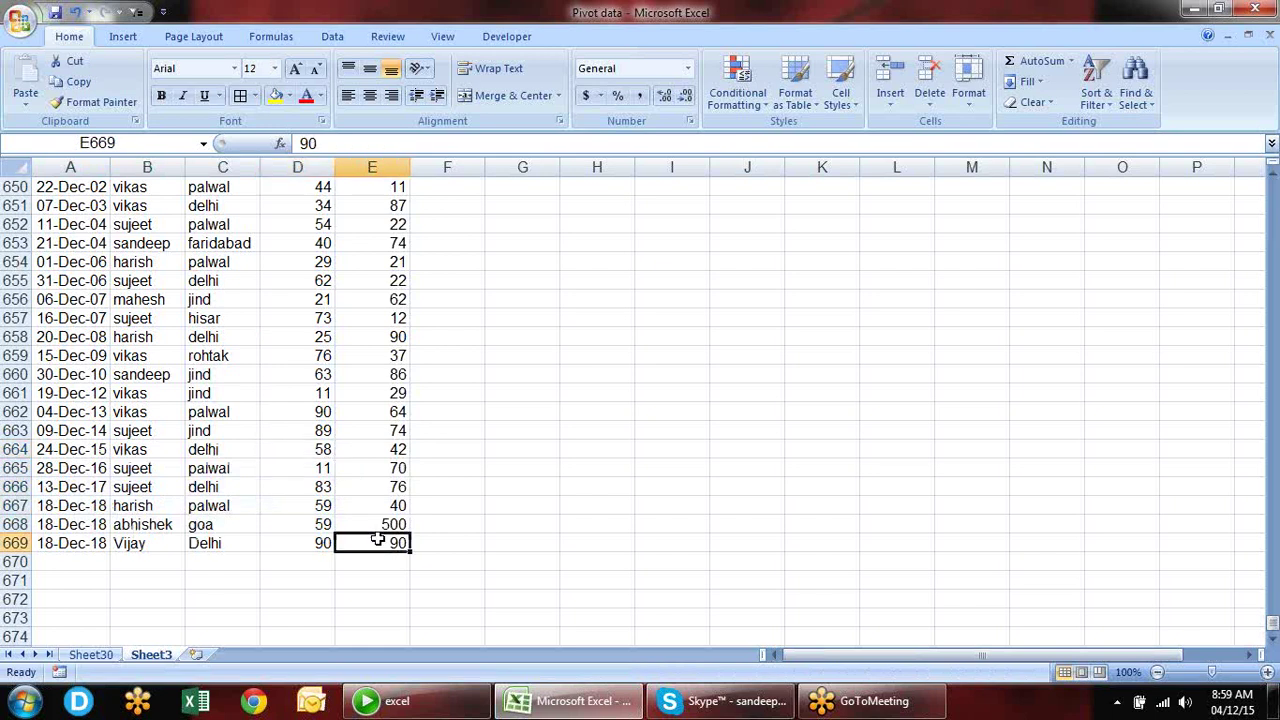
left_click_drag(377, 540, 5, 548)
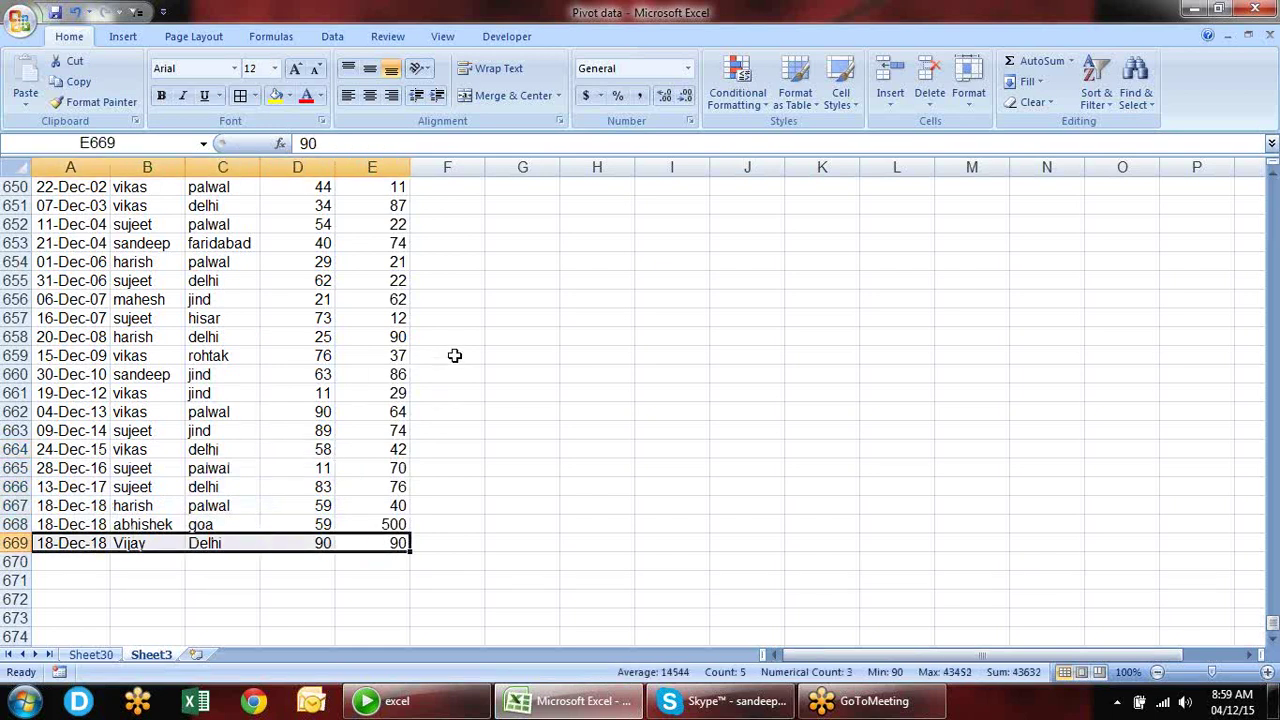
- Try reselecting the pivot table's data source by hand as Sheet3 range A1:E14
left_click(98, 656)
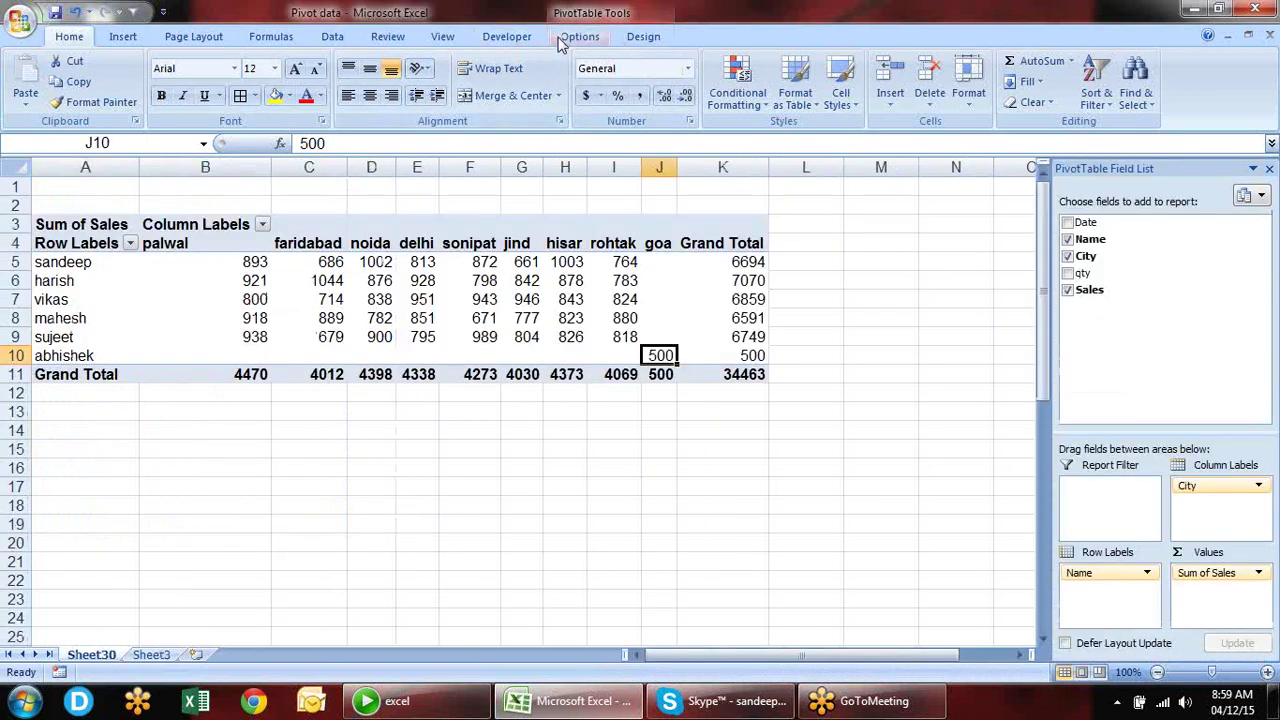
left_click(562, 40)
left_click(580, 68)
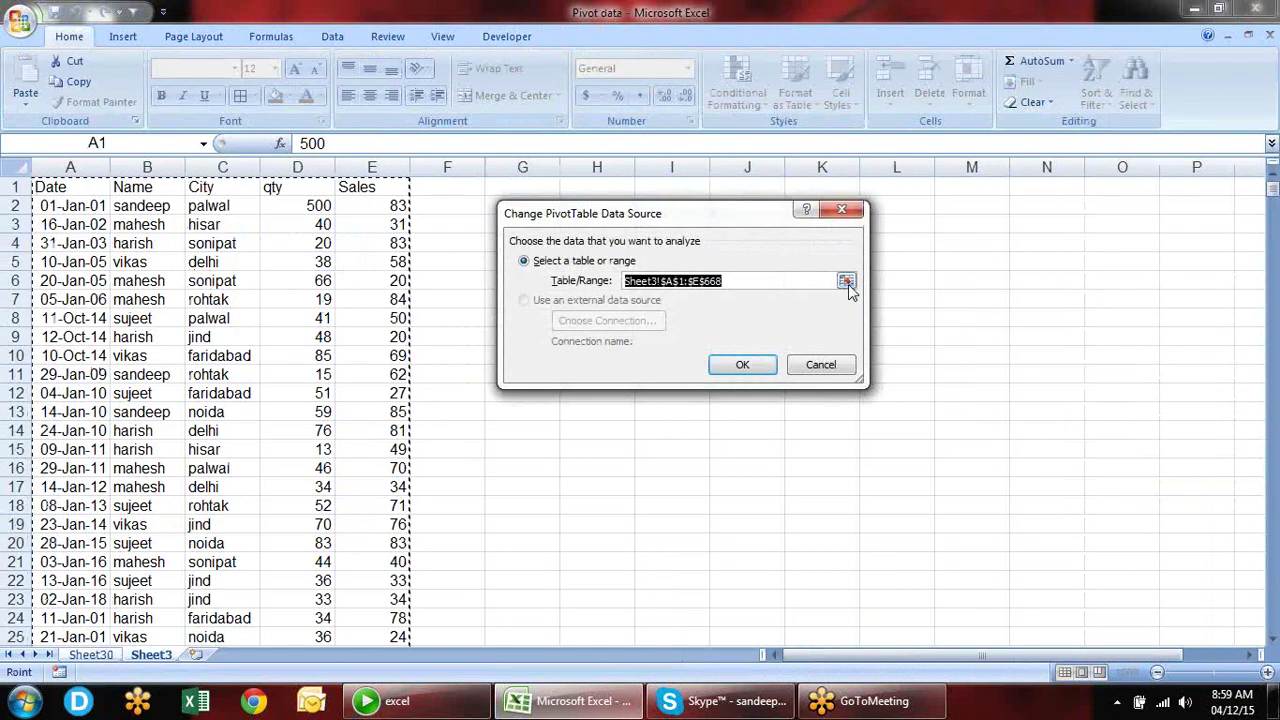
left_click(846, 281)
left_click_drag(58, 194, 392, 428)
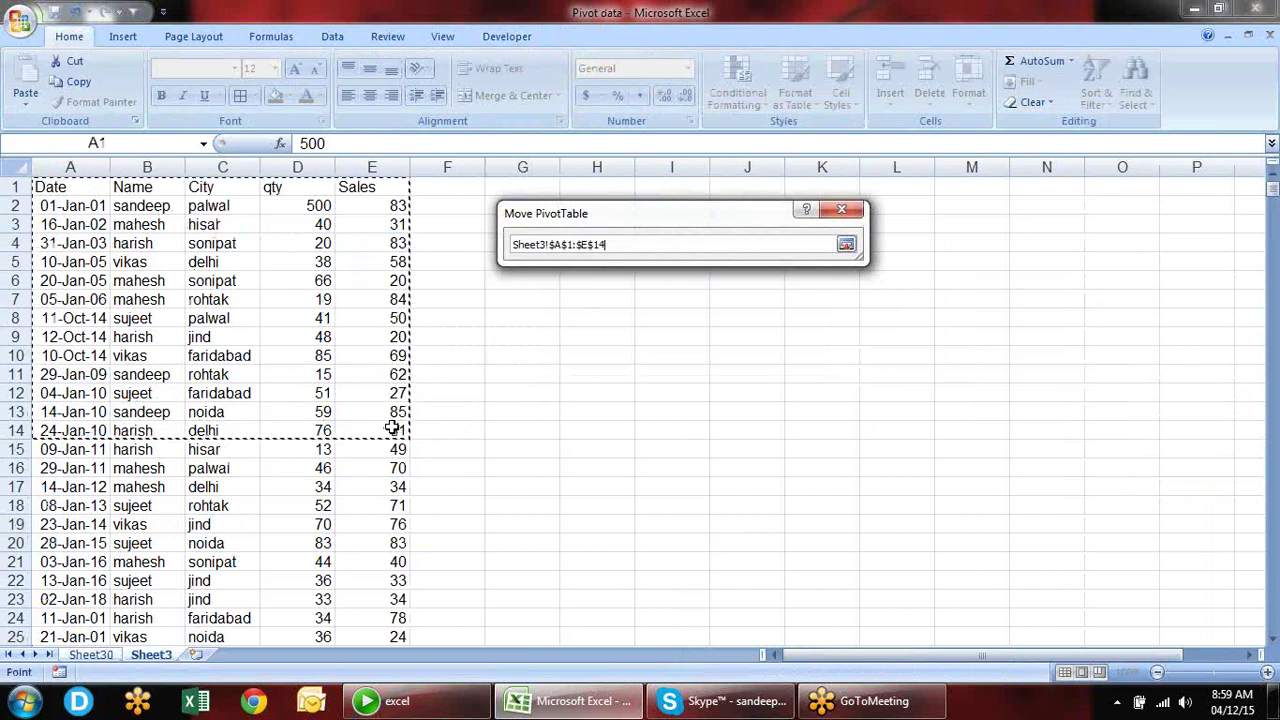
key("Return")
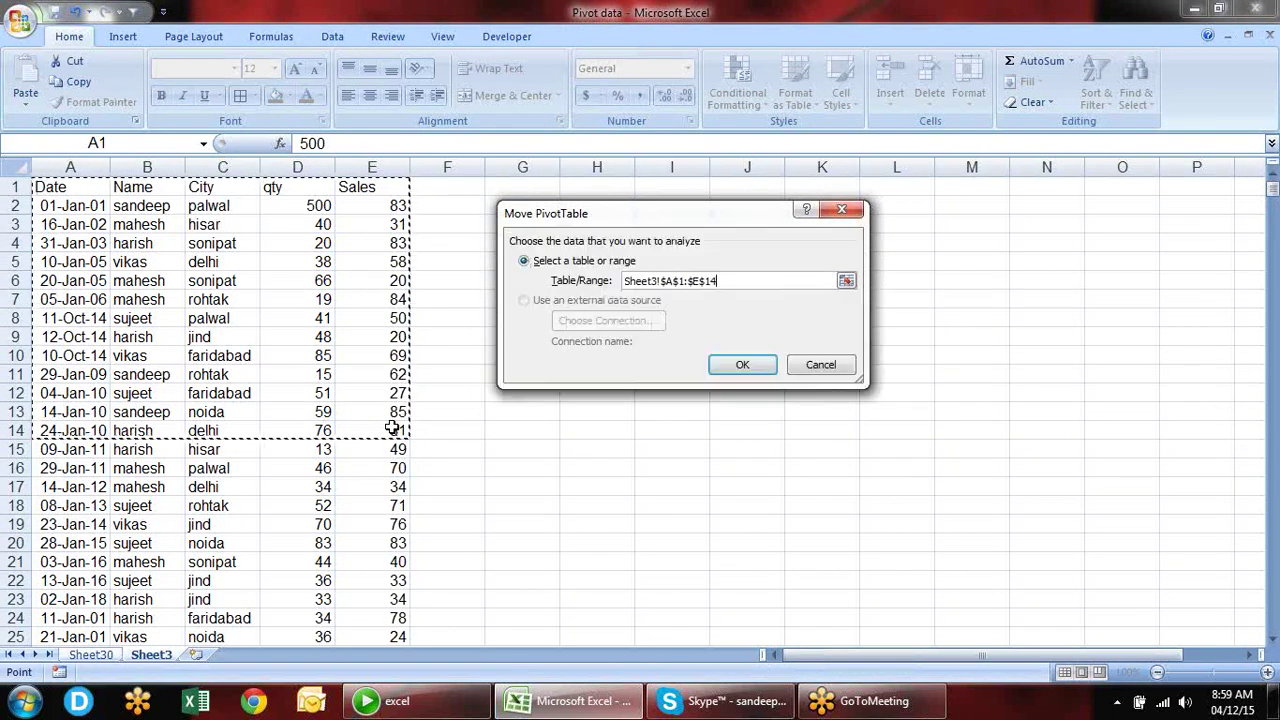
- Delete the two added records in rows 669 and 668 at the end of the Sheet3 data
left_click(152, 656)
left_click(128, 583)
key("ctrl+Down")
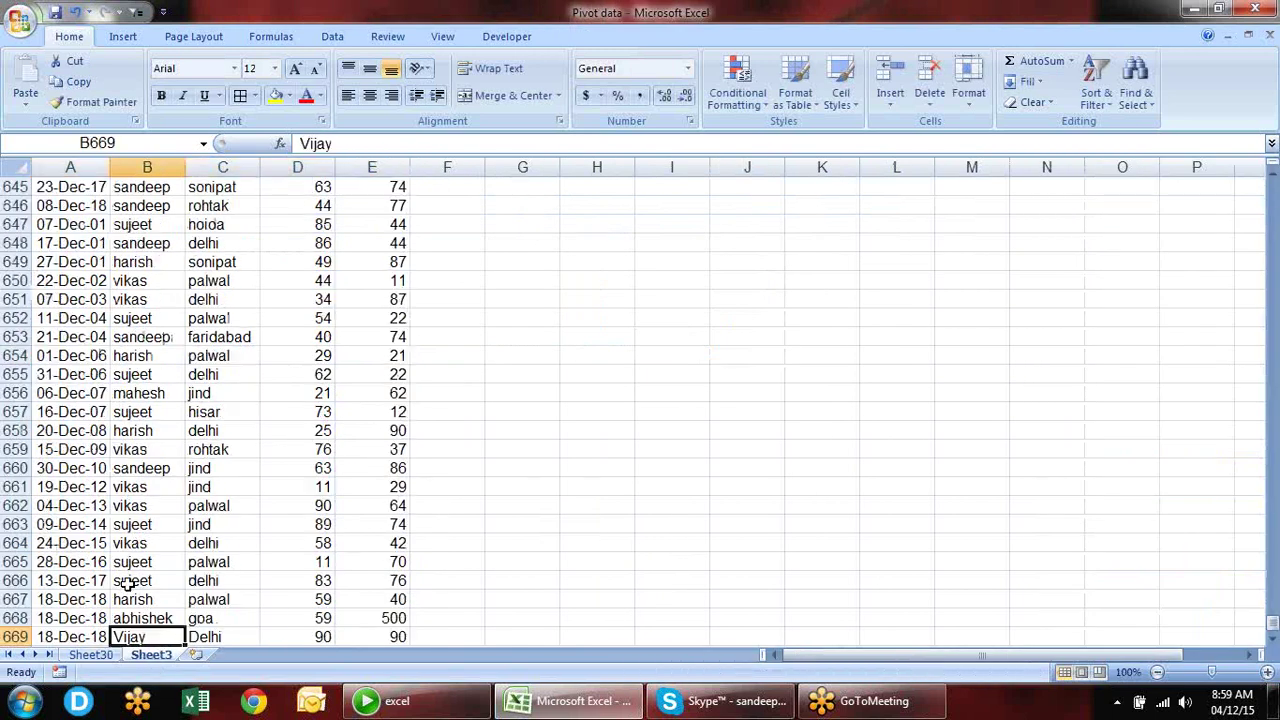
key("Down")
key("Up")
key("shift+space")
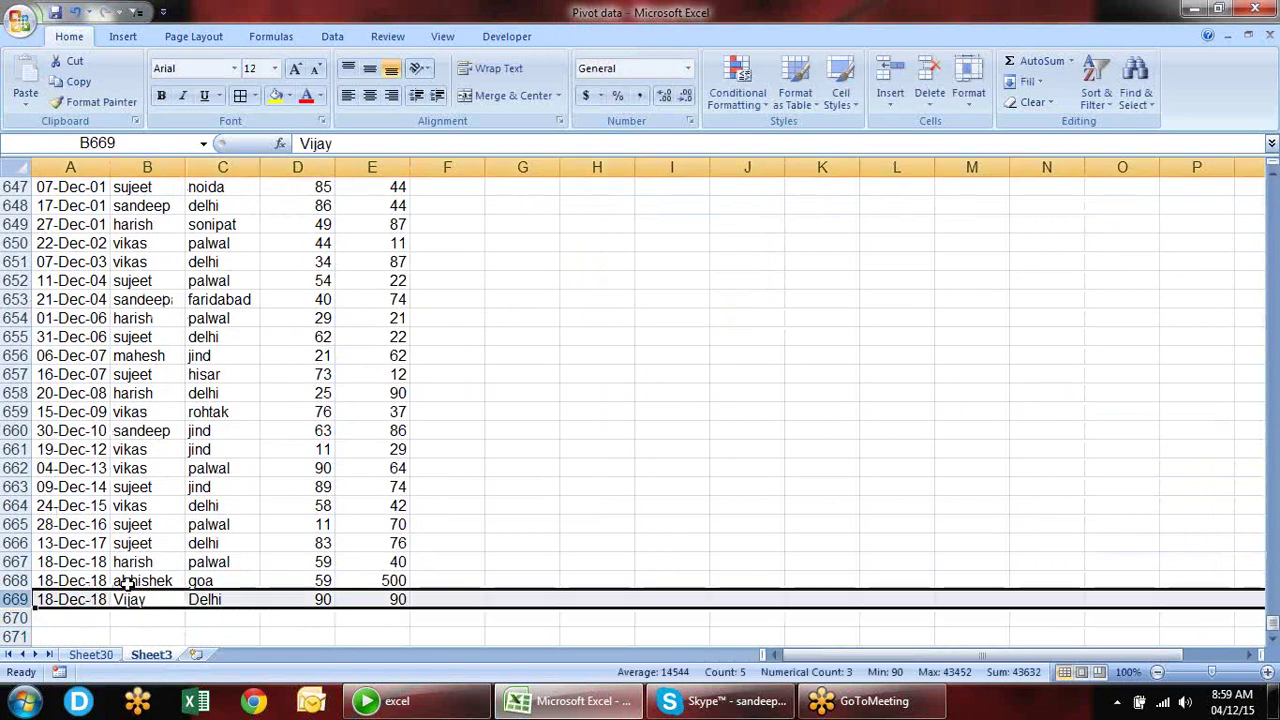
key("ctrl+minus")
left_click(128, 583)
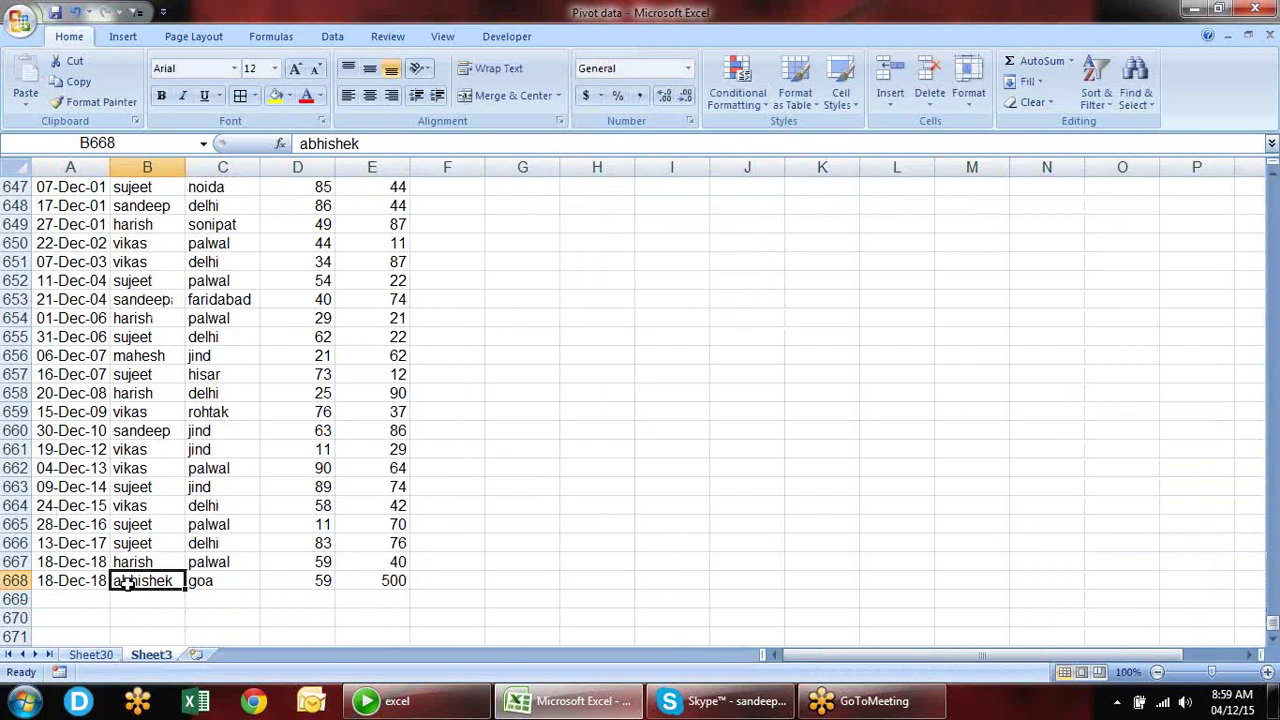
key("shift+space")
key("ctrl+minus")
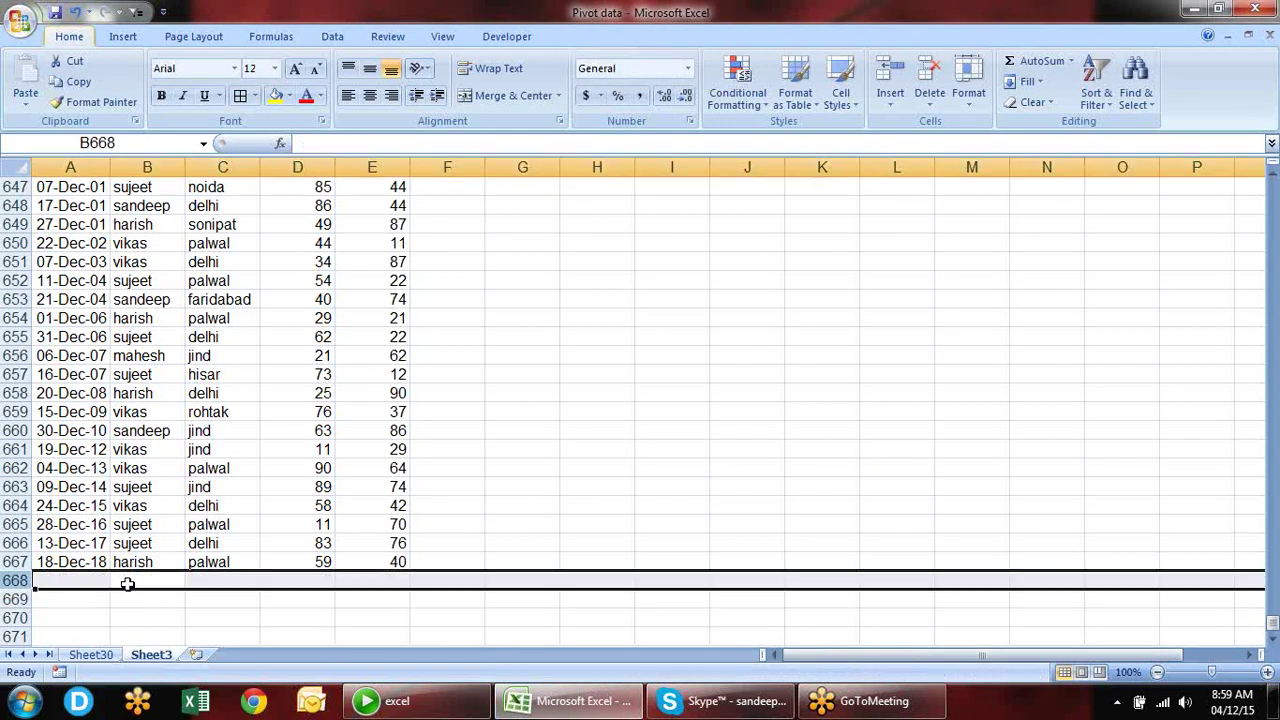
- Format the Sheet3 data in A1:E667 as a table with headers, using the blue light style with a solid header row
key("Up")
key("Up")
key("ctrl+Up")
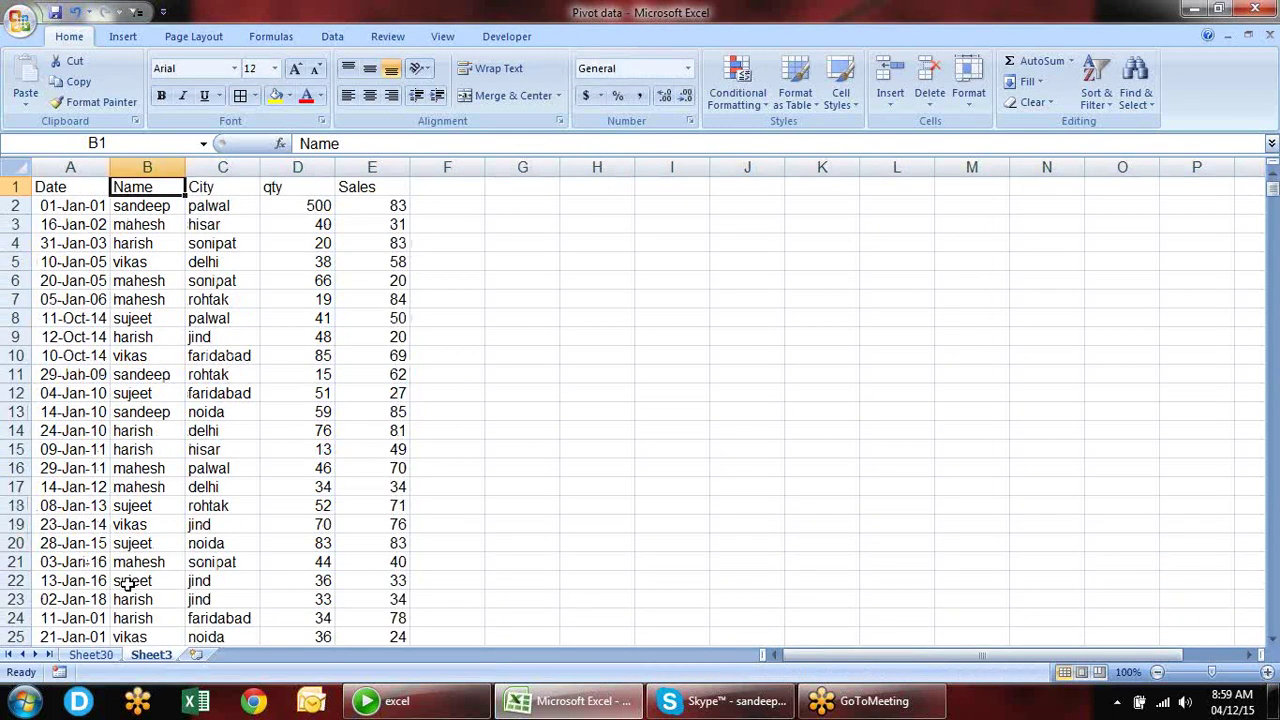
key("Left")
key("ctrl+shift+Right")
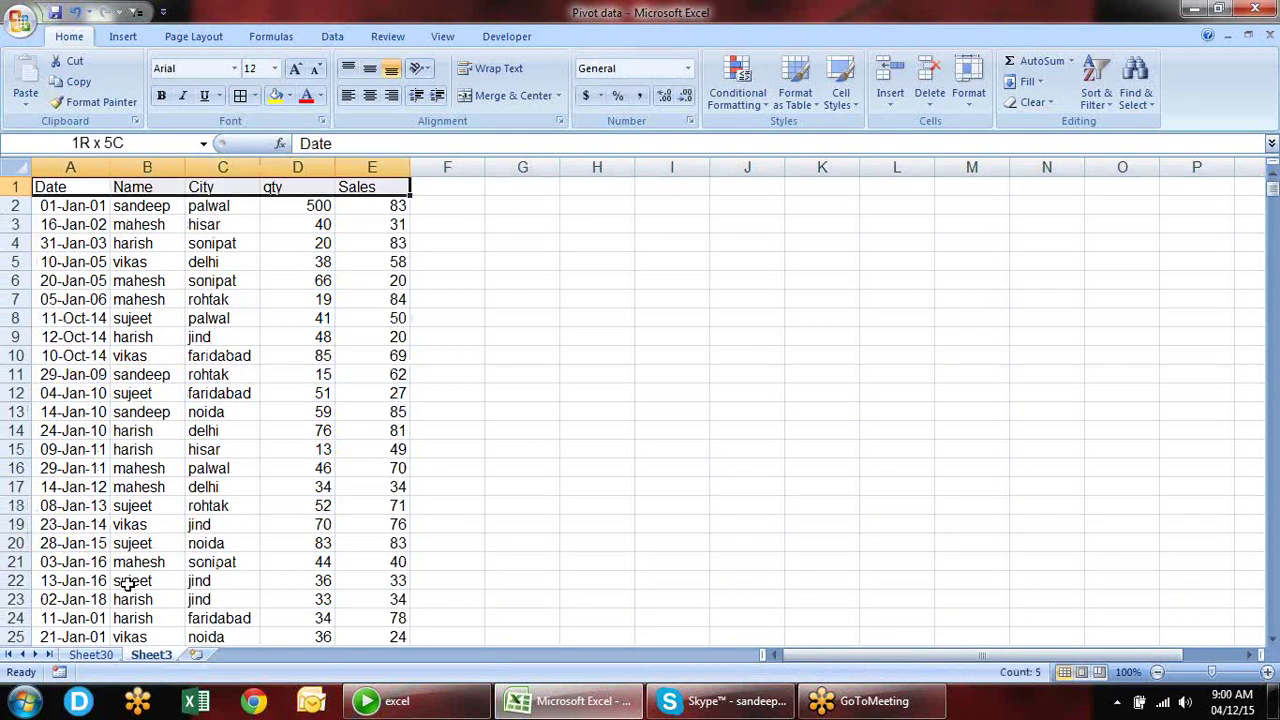
key("ctrl+shift+Down")
key("ctrl+Home")
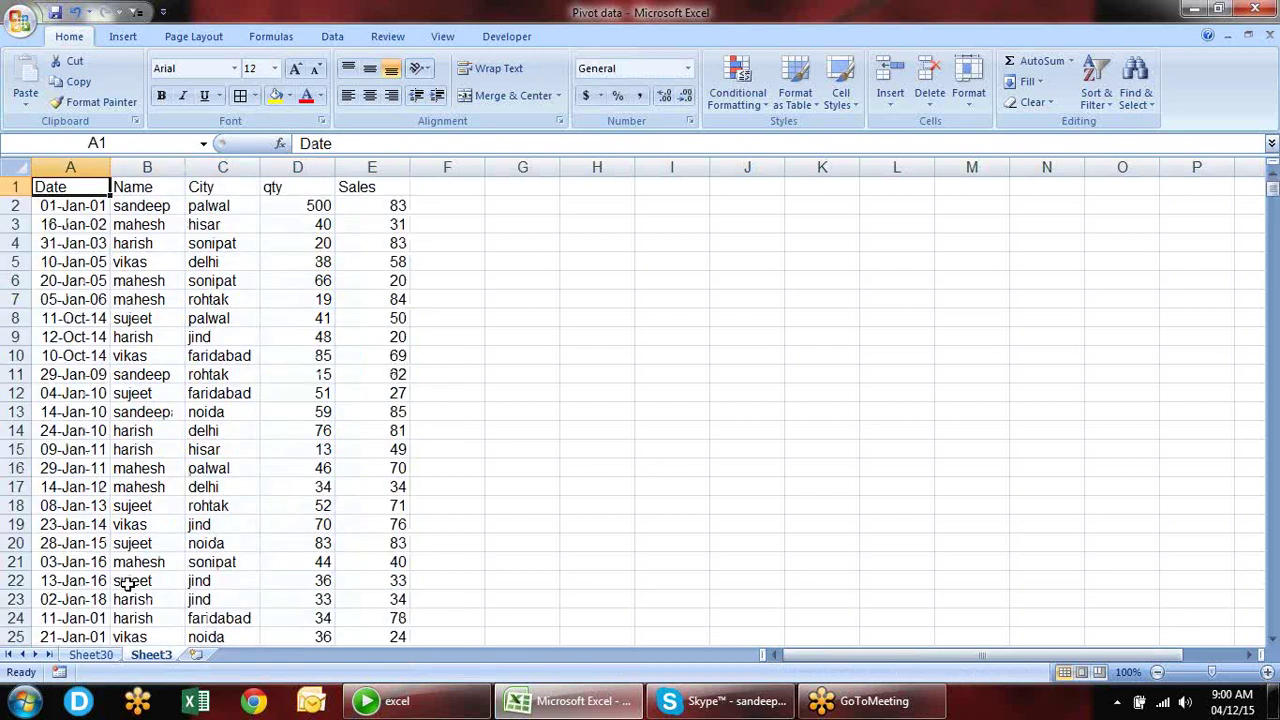
key("Down")
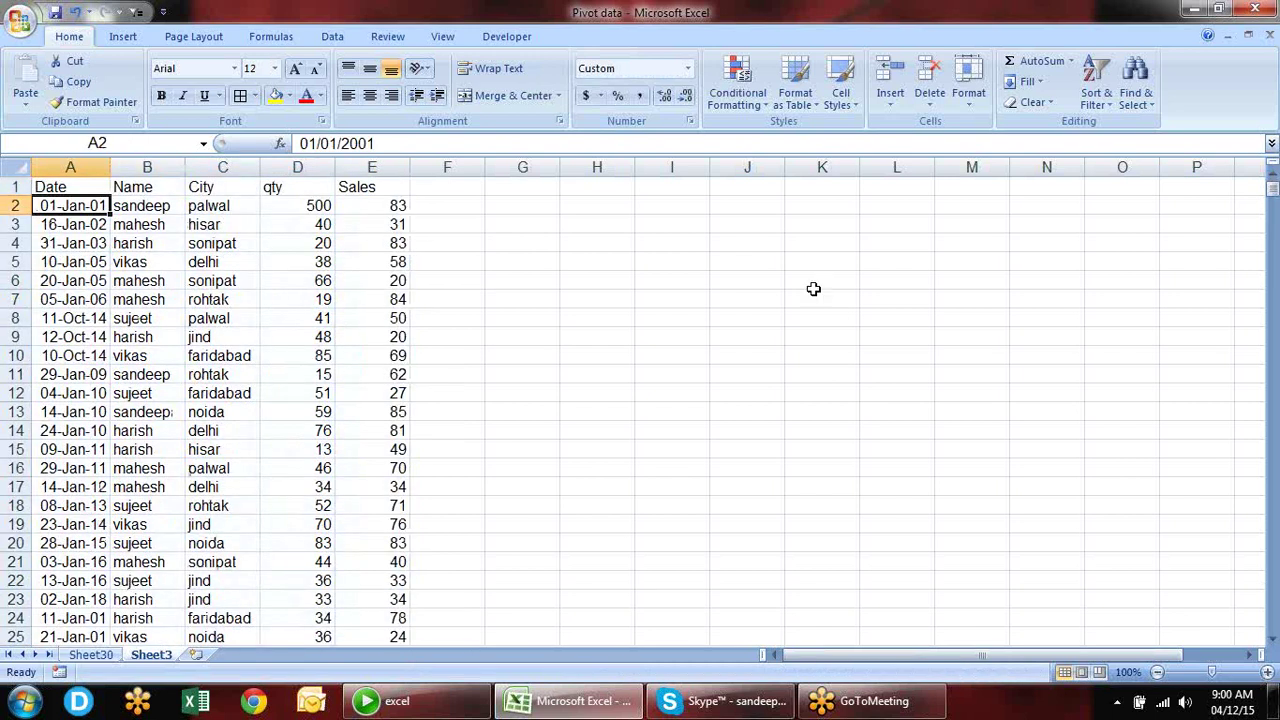
left_click(813, 99)
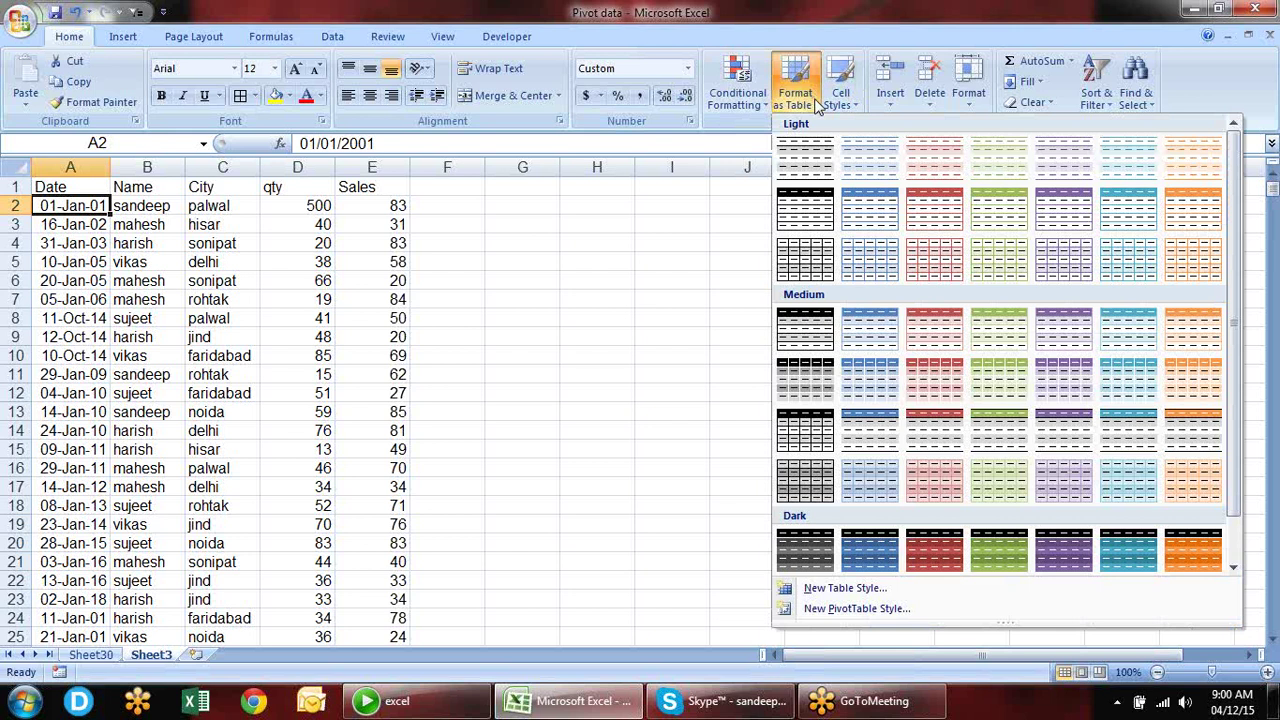
left_click(873, 203)
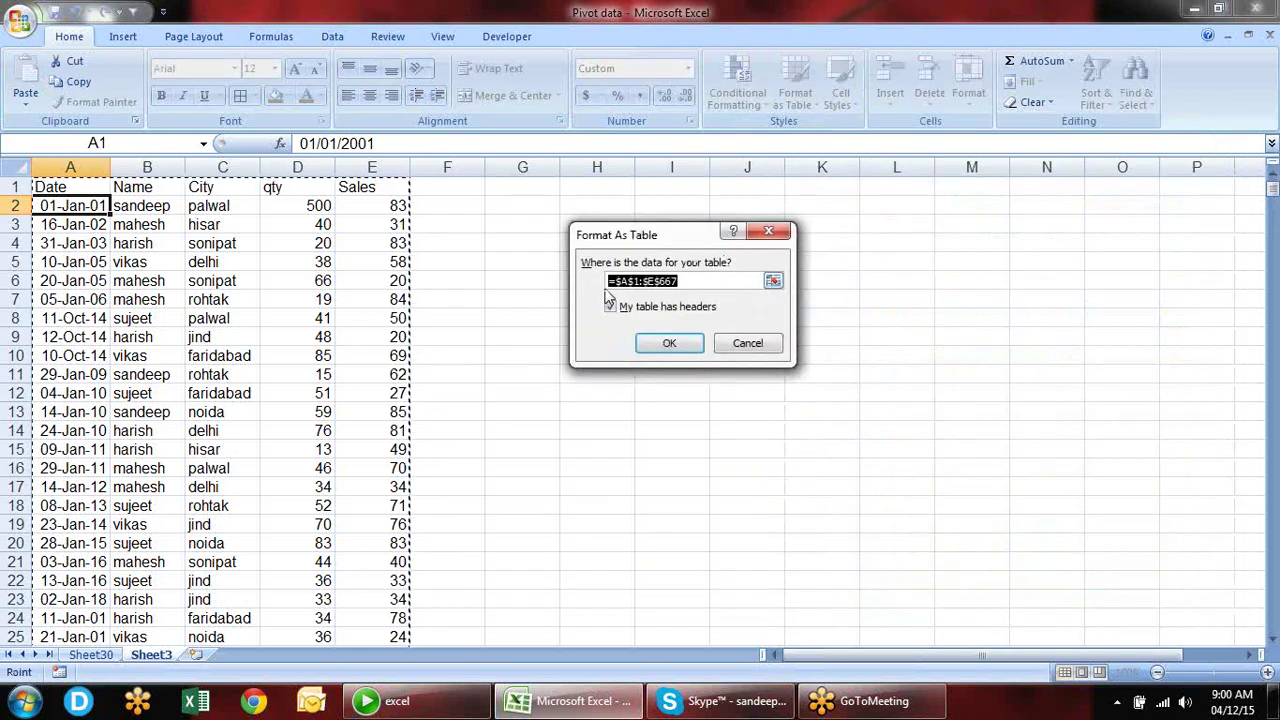
left_click(662, 343)
left_click(257, 265)
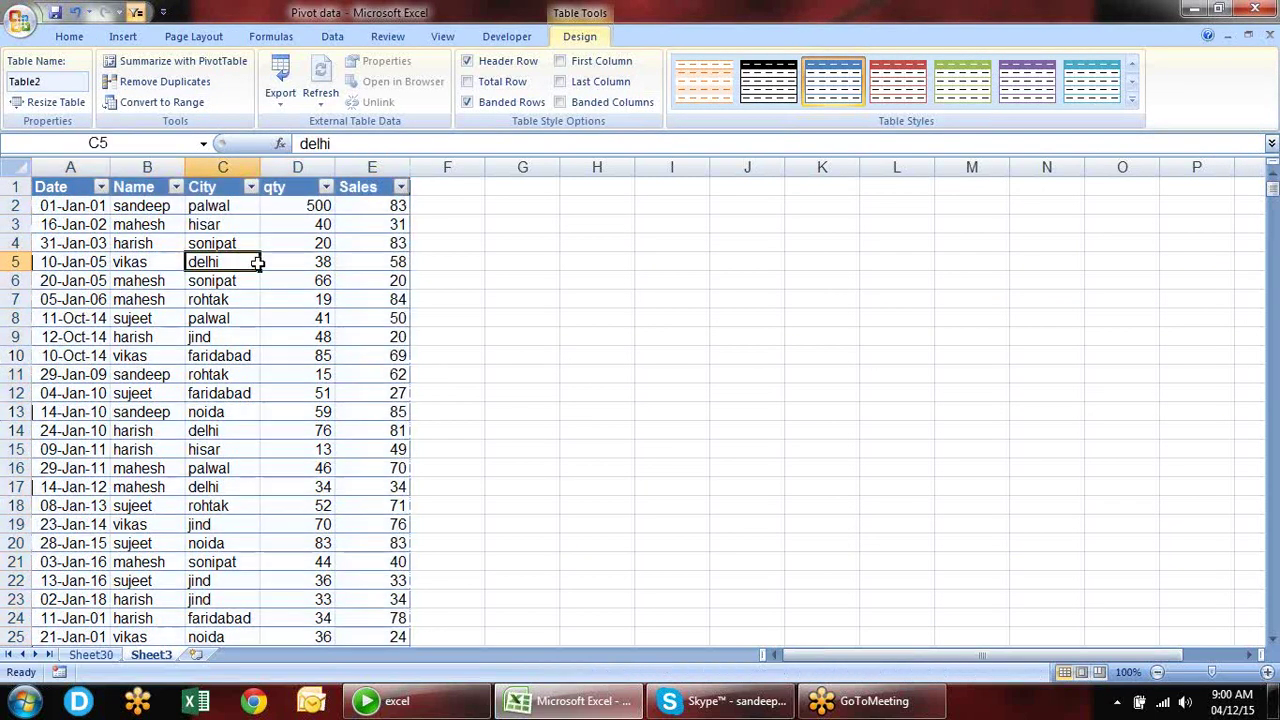
- Rename the new table on Sheet3 as data
left_click(246, 240)
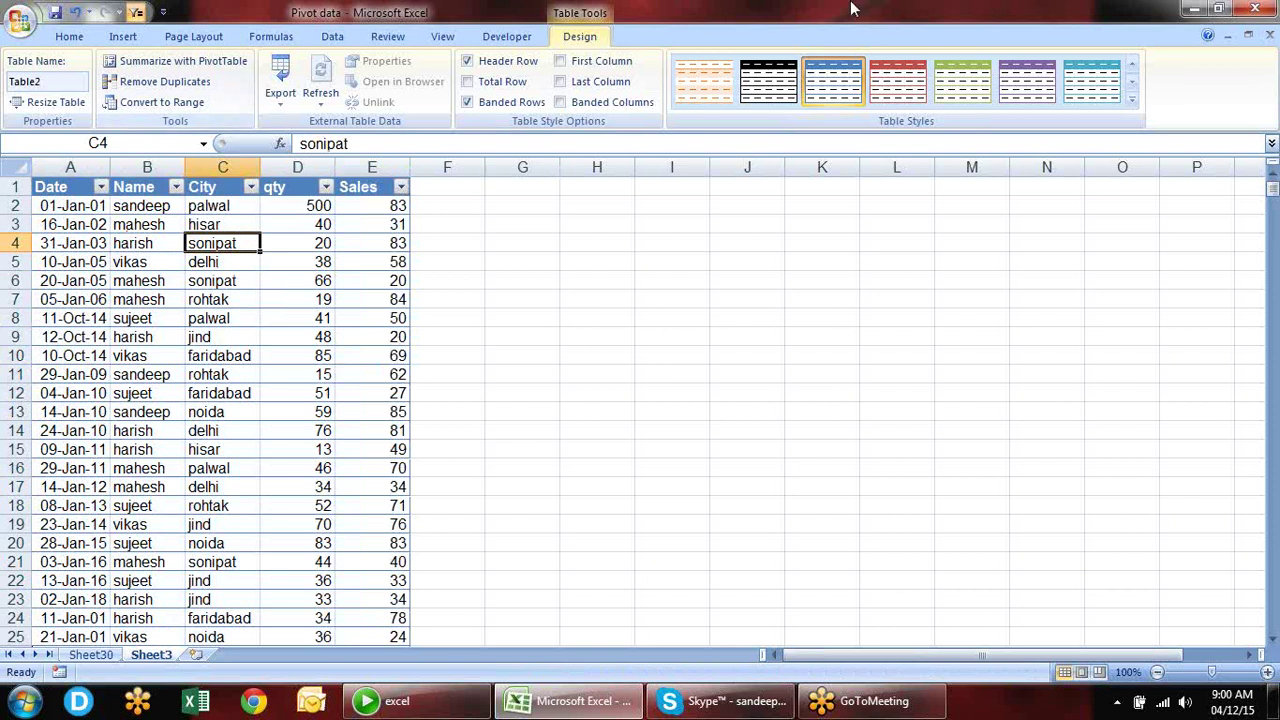
left_click(78, 82)
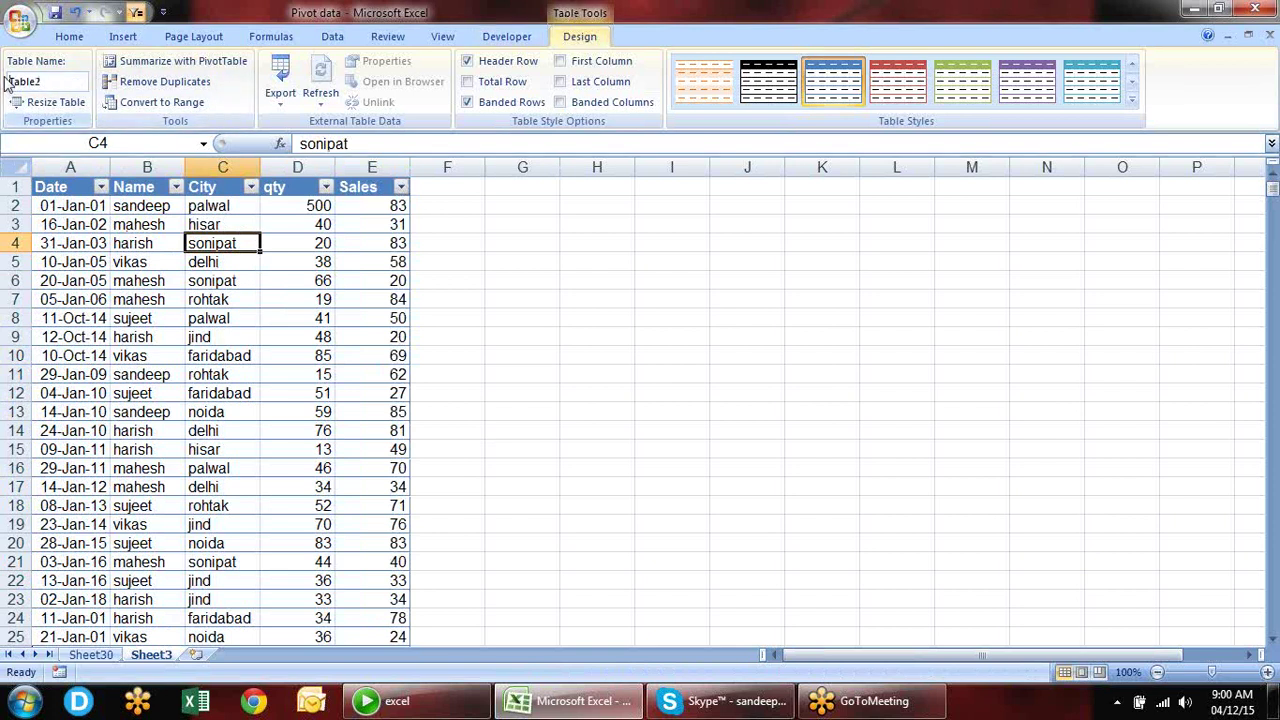
type("data")
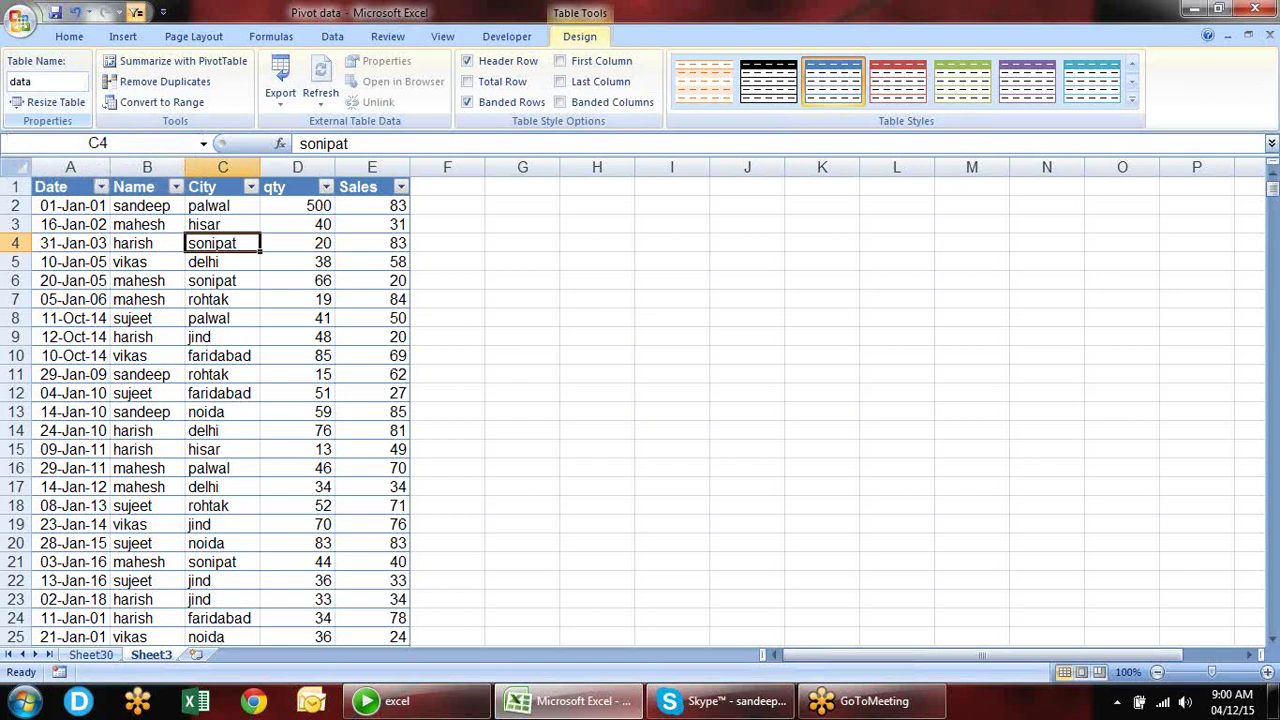
key("Return")
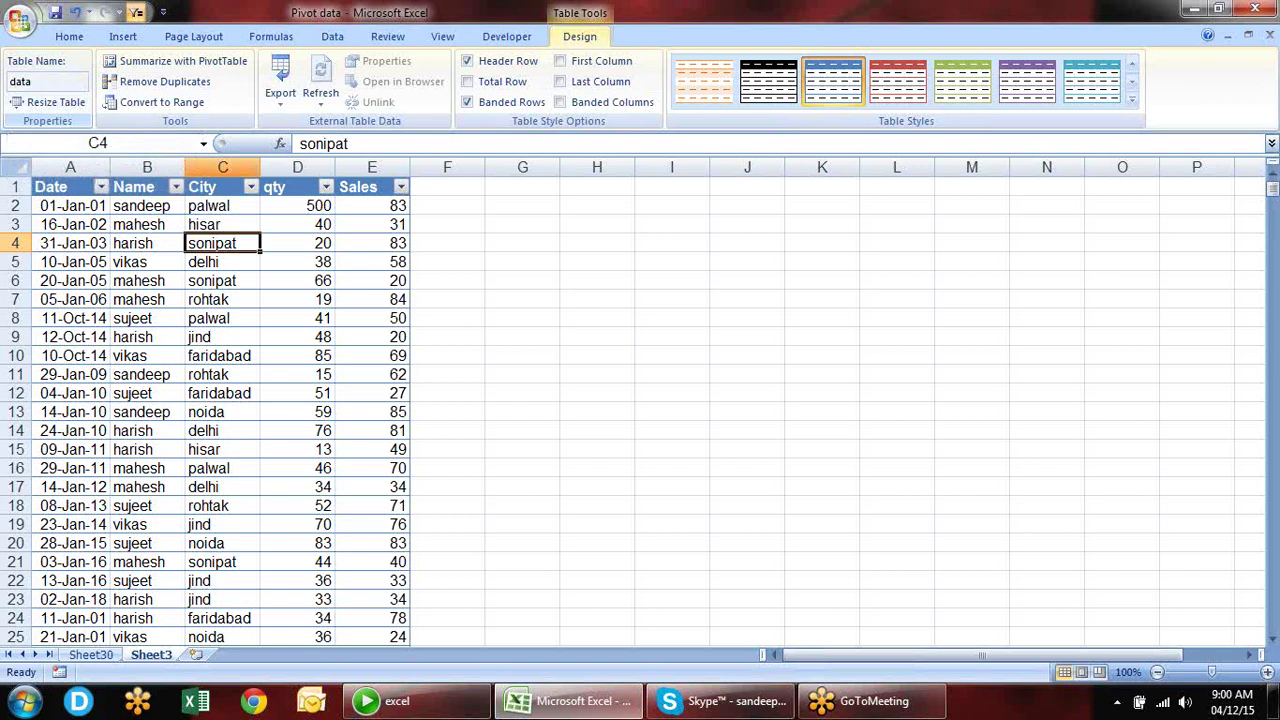
left_click(390, 285)
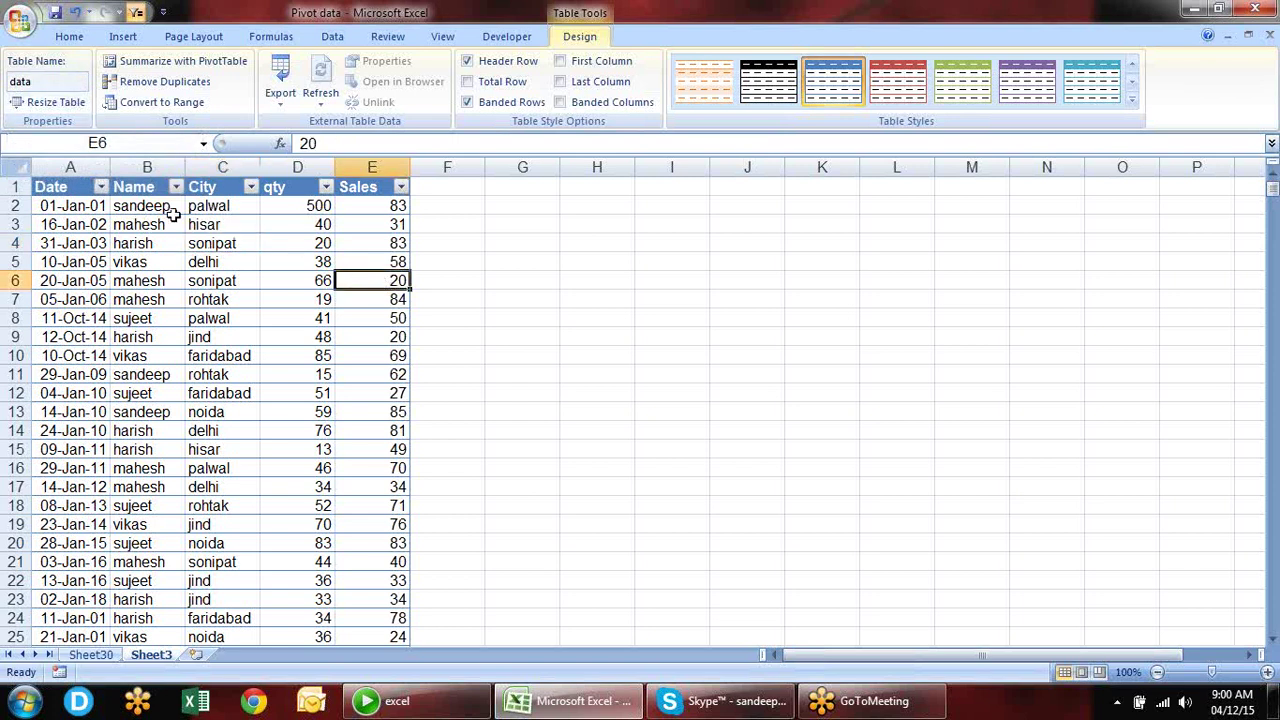
left_click_drag(193, 220, 281, 392)
left_click(503, 338)
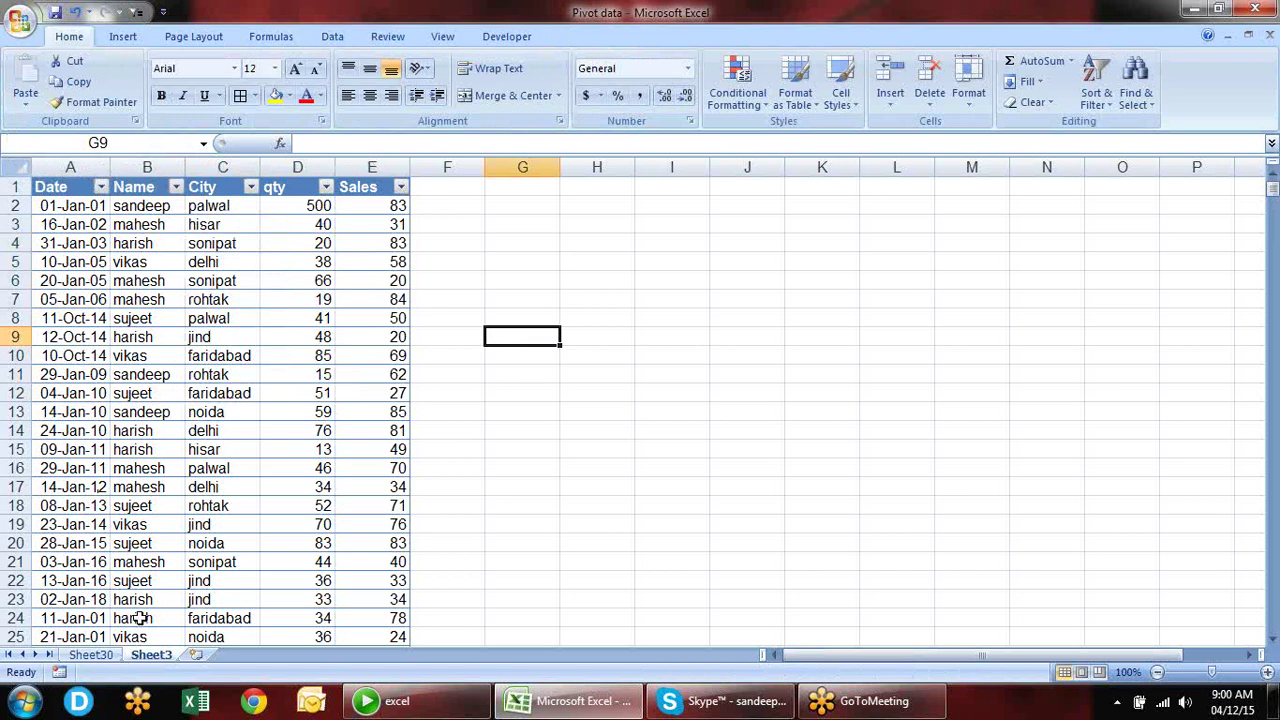
- Change the data source of the pivot table on Sheet30 to the table named data
left_click(90, 655)
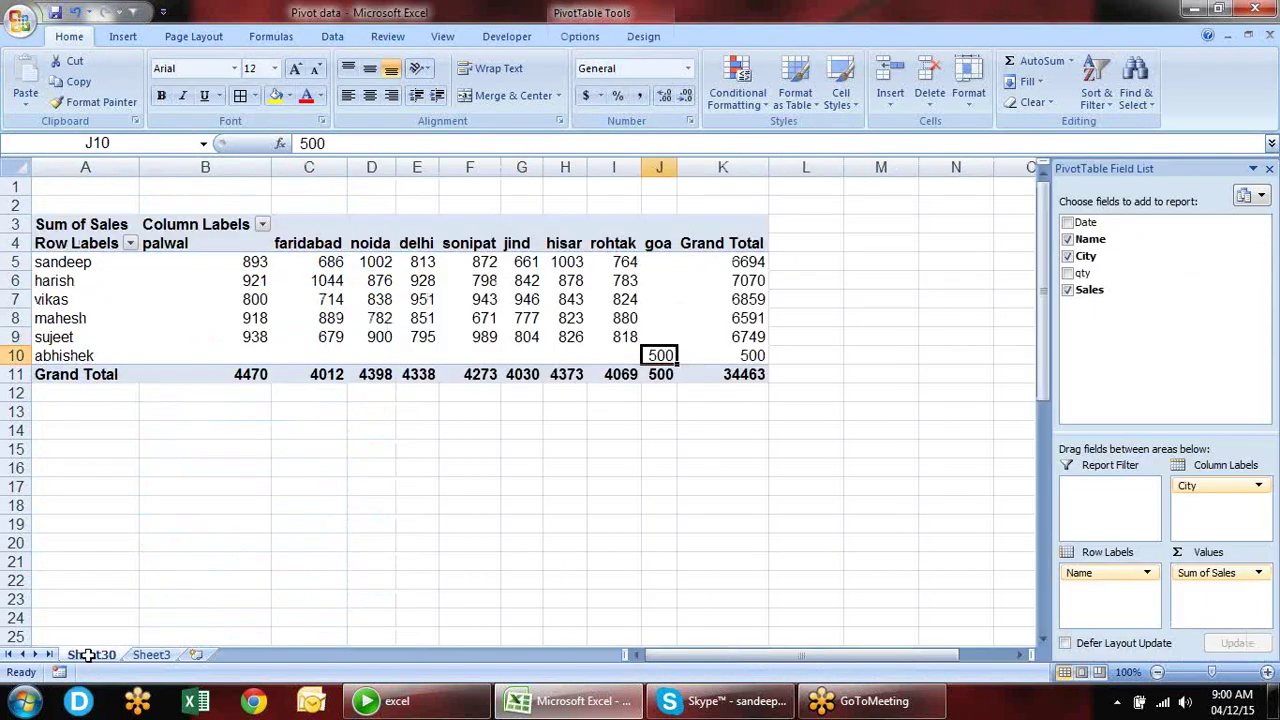
left_click(500, 38)
left_click(578, 37)
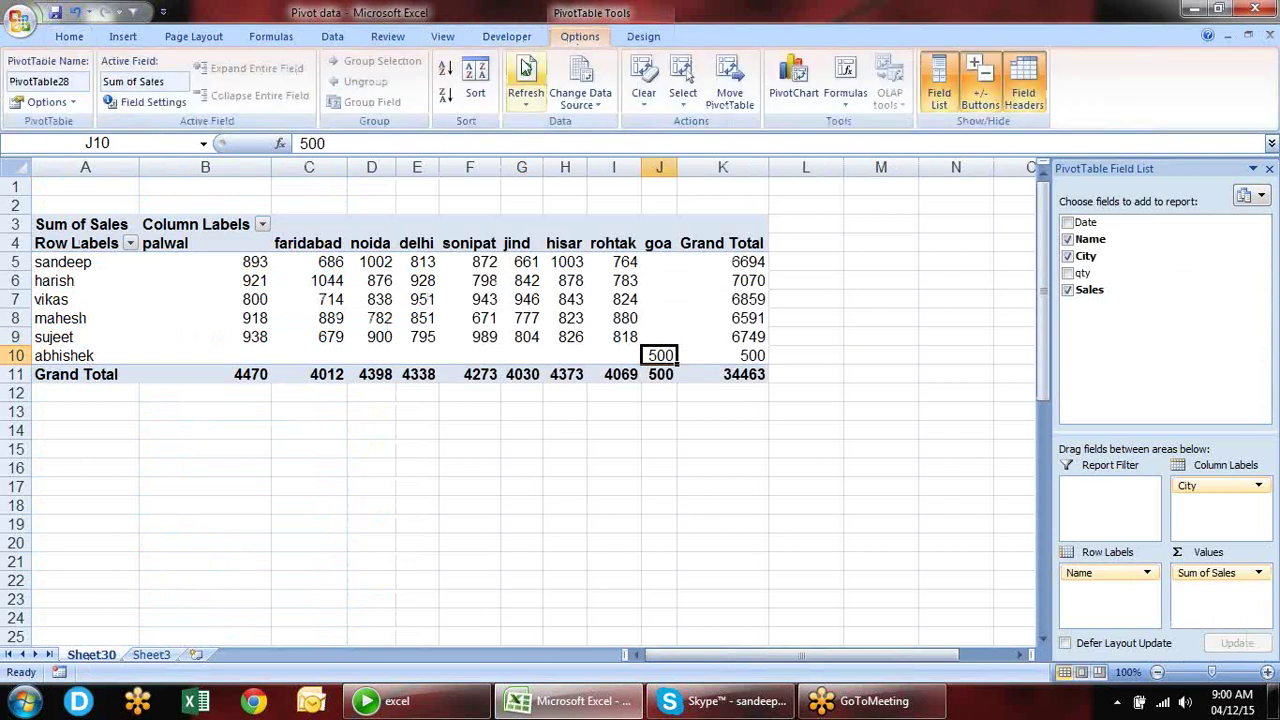
left_click(583, 74)
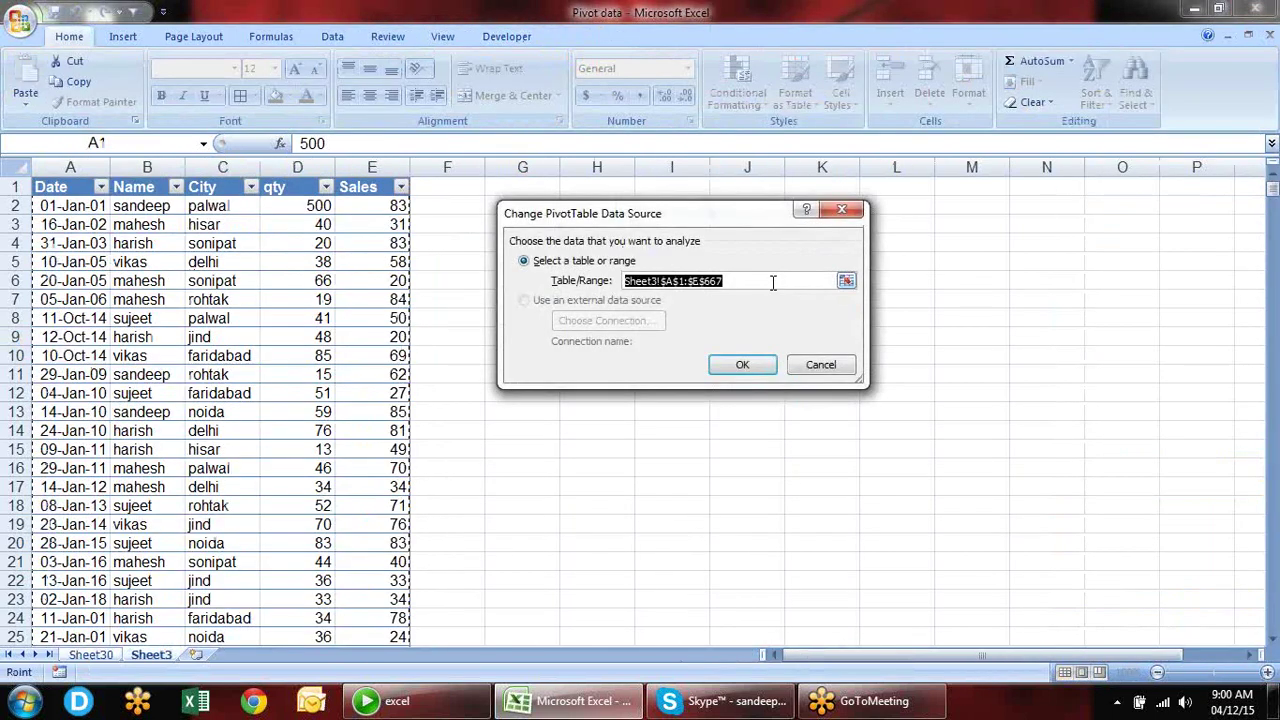
type("data")
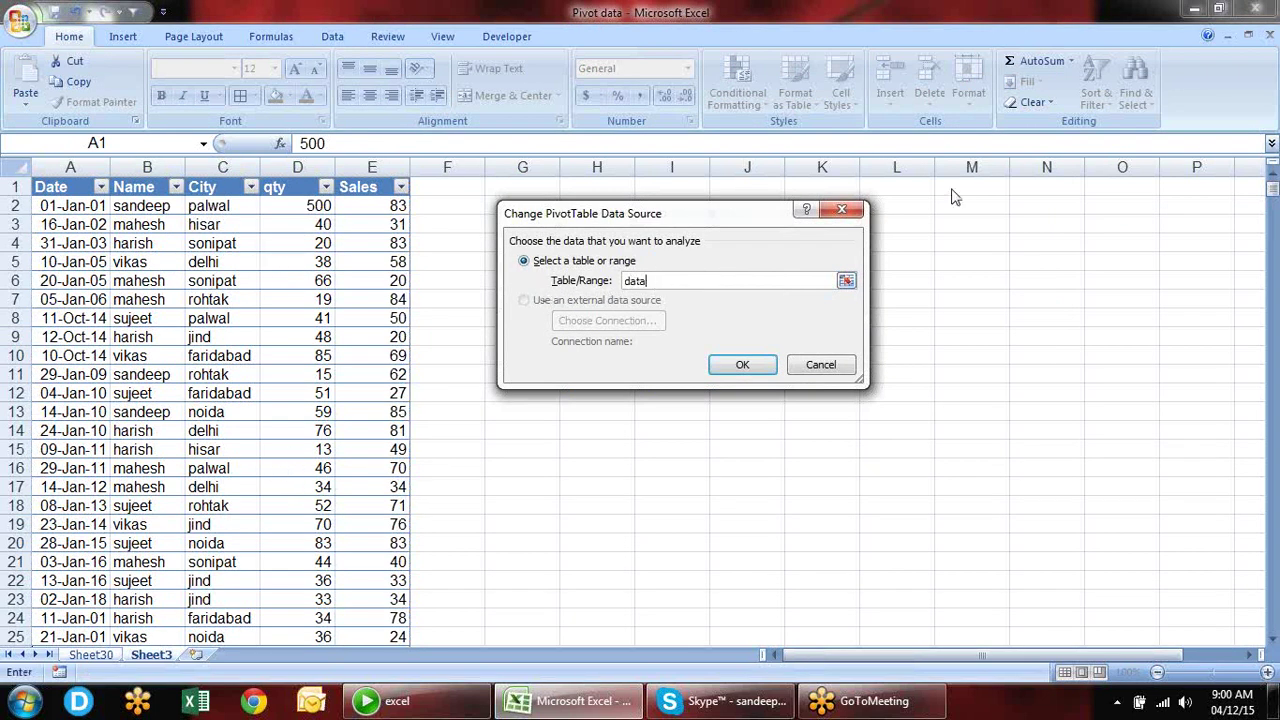
left_click_drag(664, 279, 625, 285)
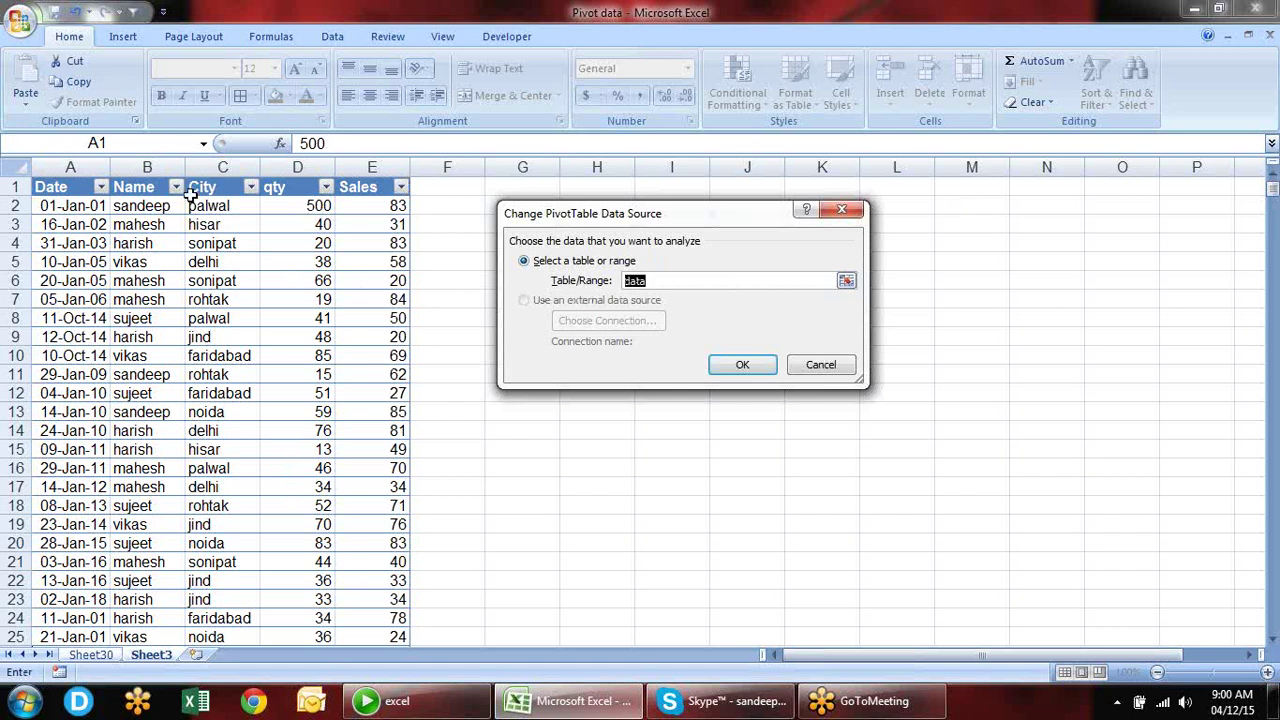
left_click(743, 366)
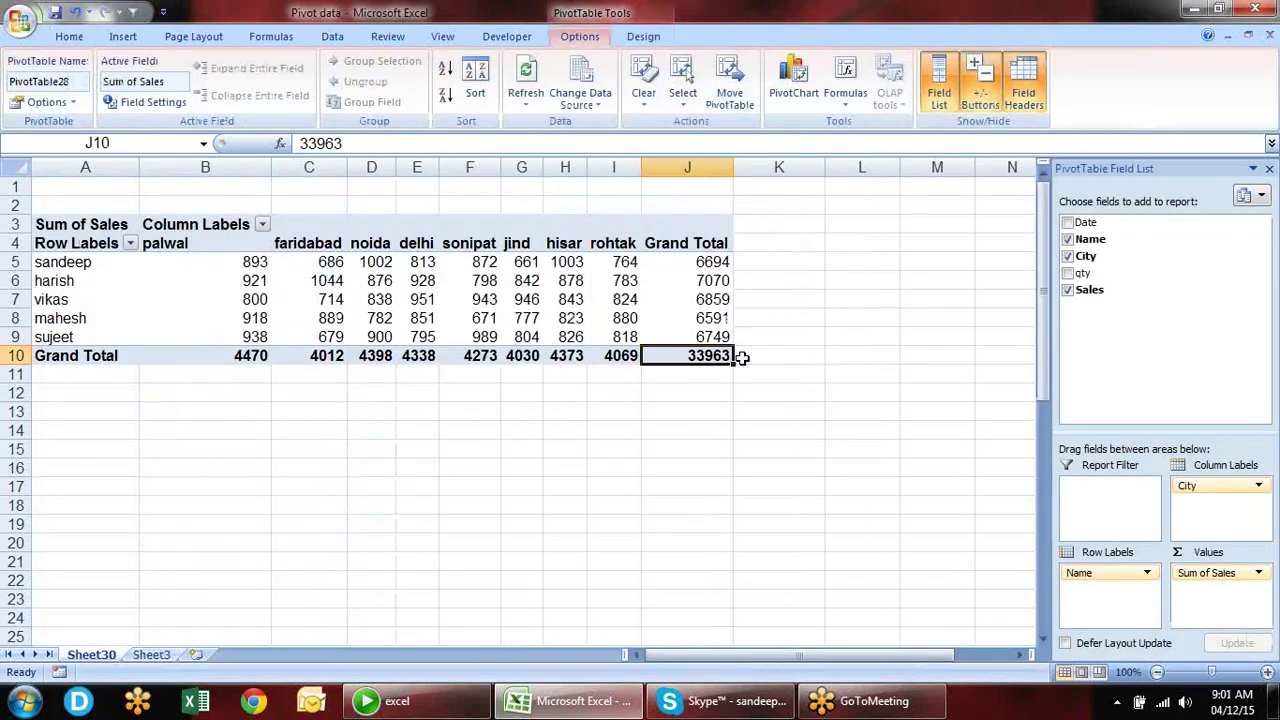
- Start a new record in row 668 of the Sheet3 table by filling the date down from row 667
left_click(151, 654)
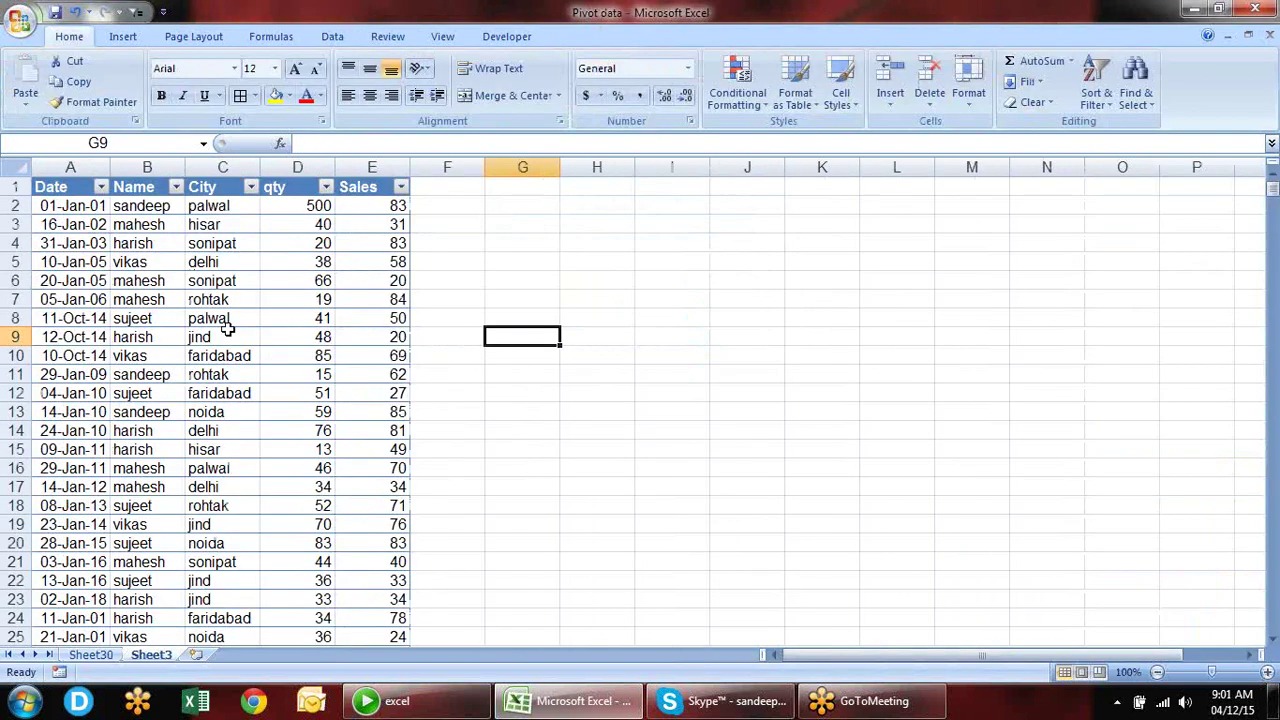
left_click(208, 288)
key("ctrl+Down")
key("Down")
key("Down")
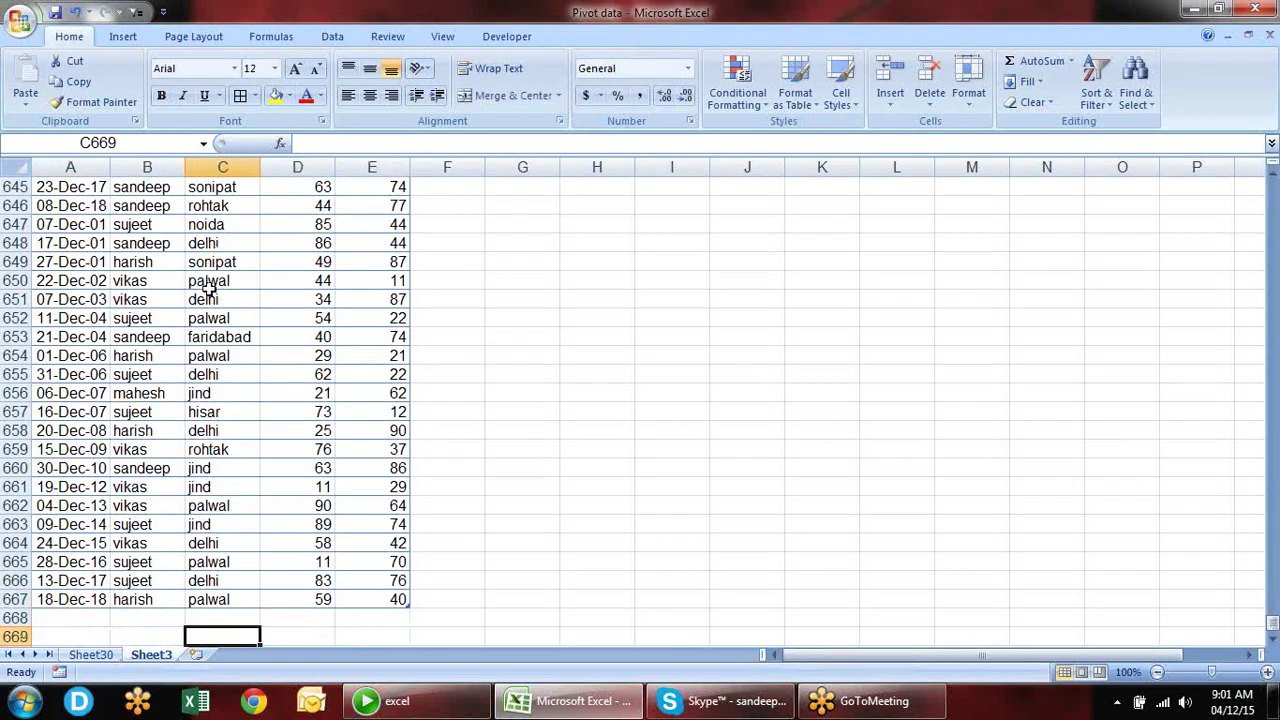
key("Up")
key("Home")
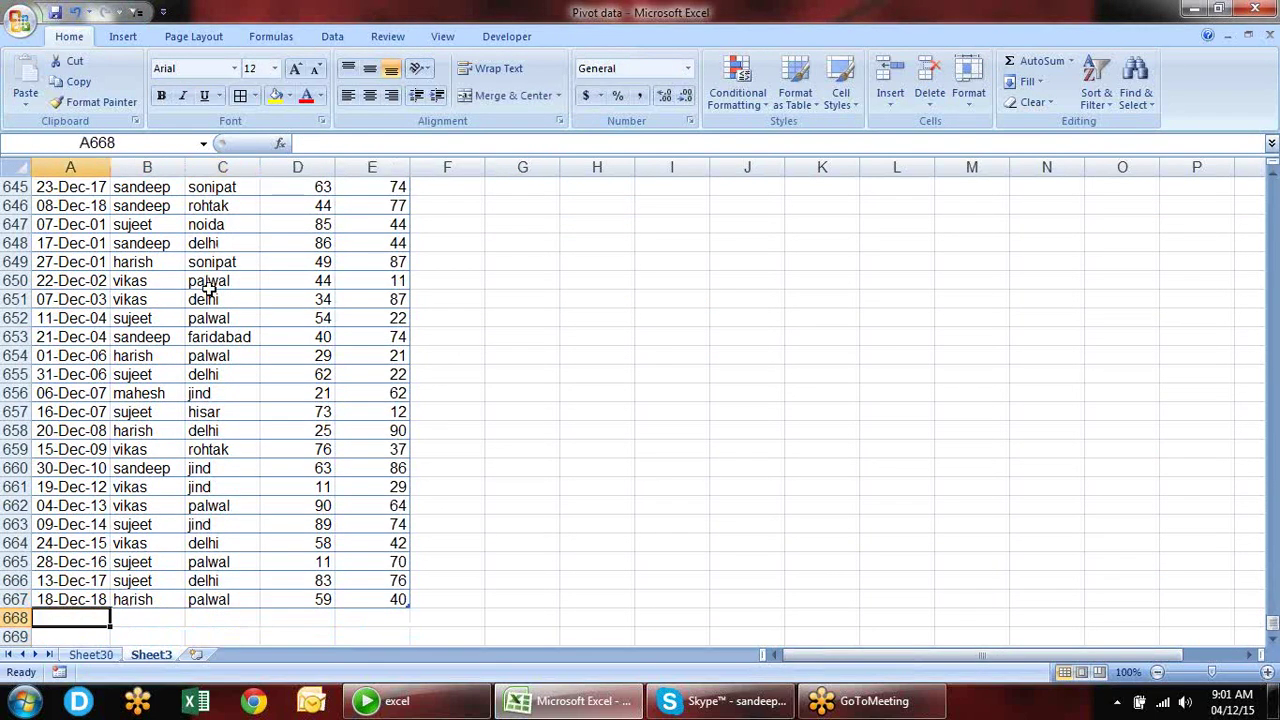
key("ctrl+d")
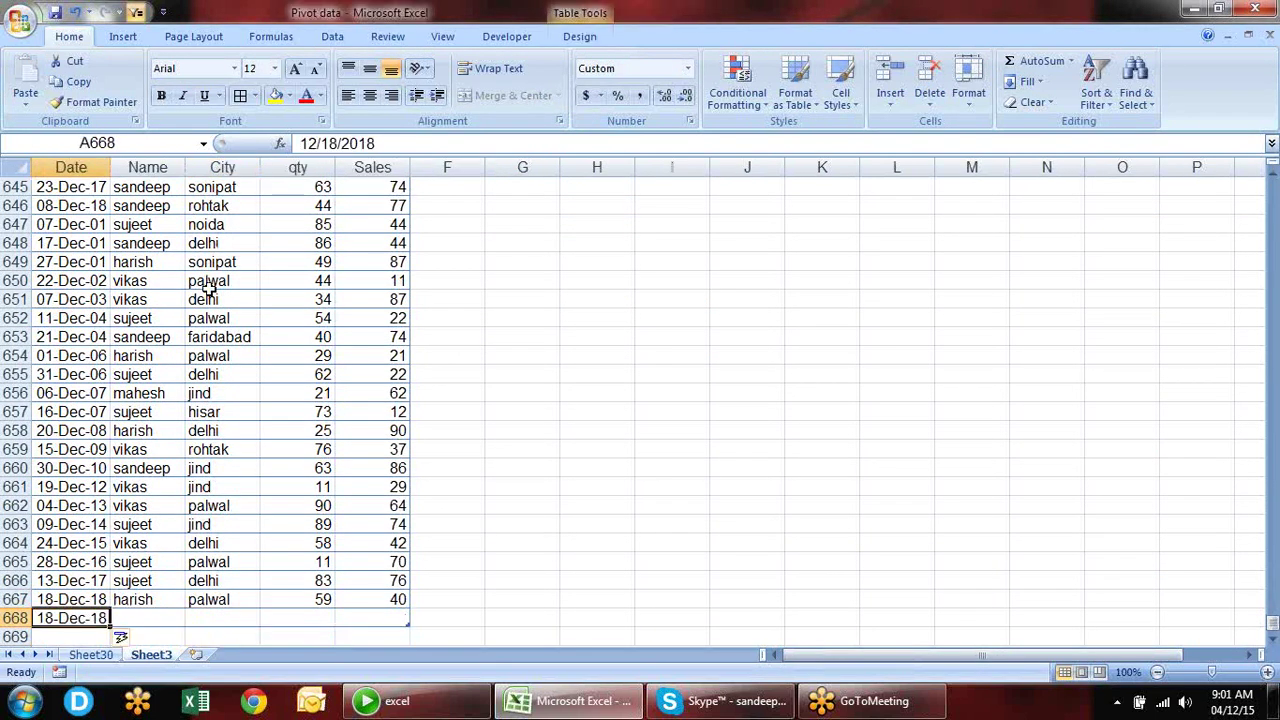
- Complete the row 668 record in the Sheet3 table with a new person's name, city delhi, qty 100 and sales 90
key("Right")
type("A bhi")
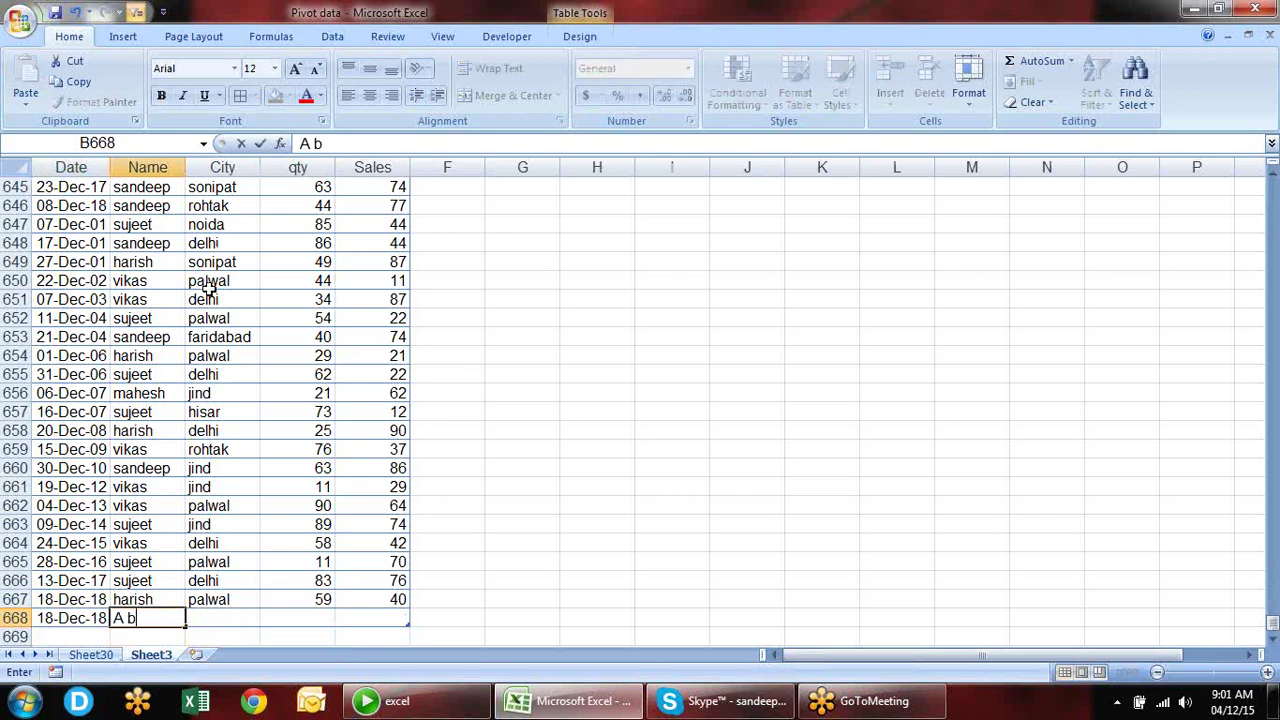
key("BackSpace")
key("BackSpace")
type("bhishek")
key("Tab")
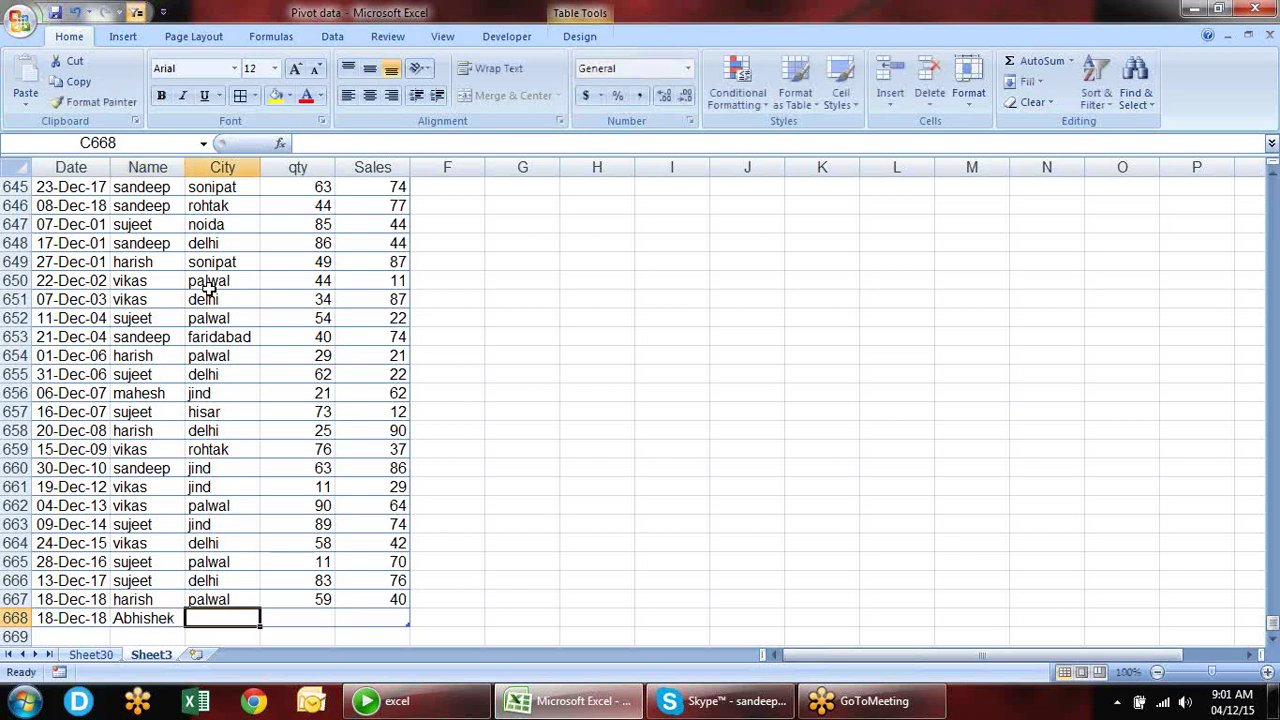
type("delhi")
key("Tab")
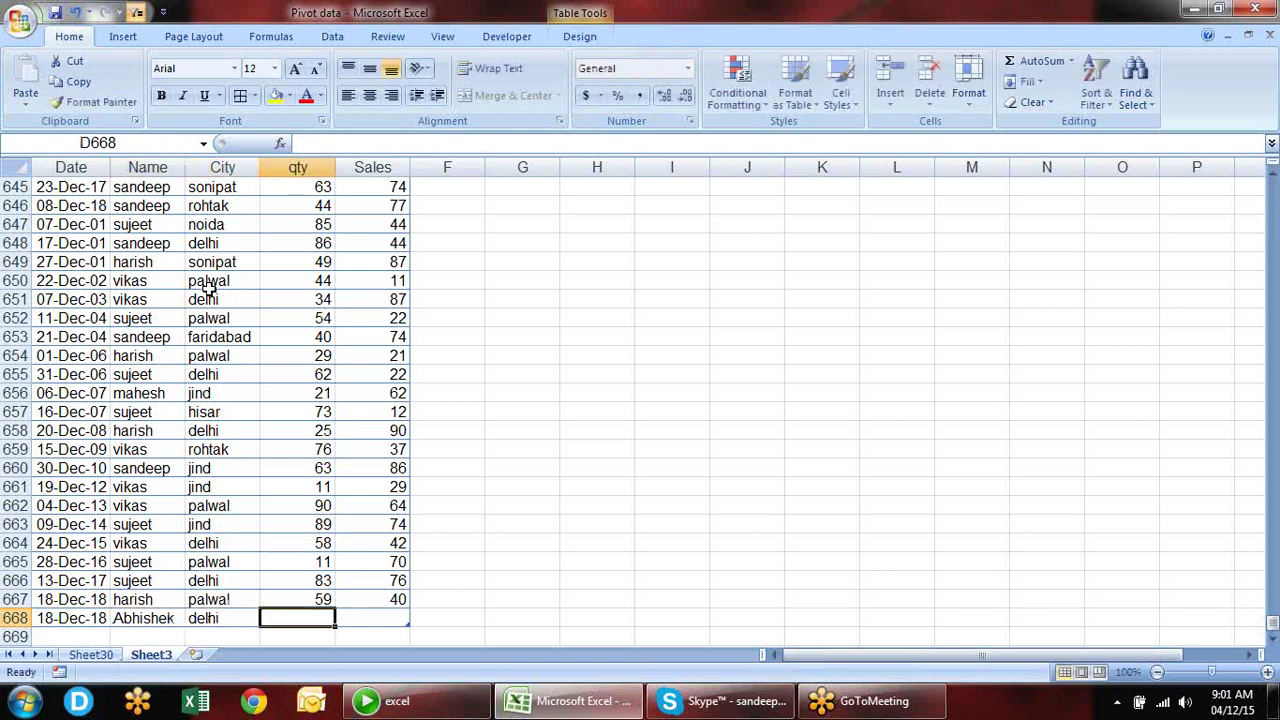
type("100")
key("Tab")
type("90")
key("Return")
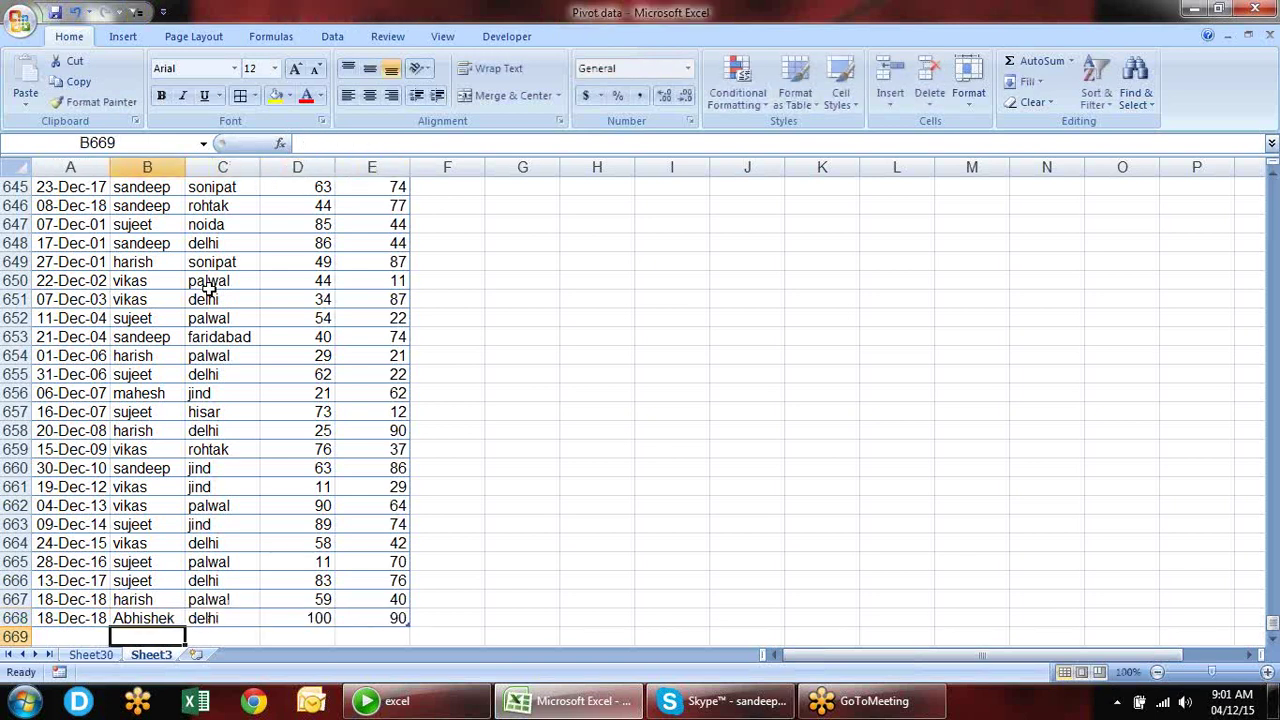
- Refresh the pivot table on Sheet30 to include the record added in row 668
left_click(90, 655)
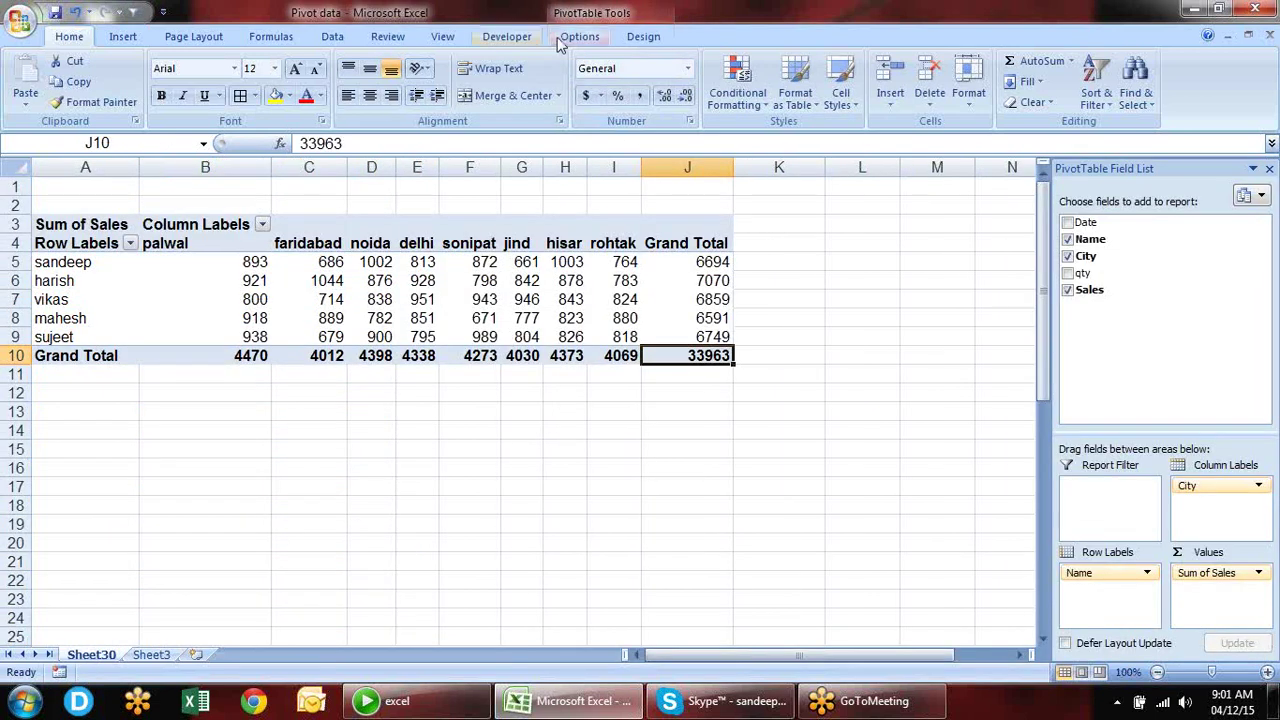
left_click(566, 40)
left_click(527, 75)
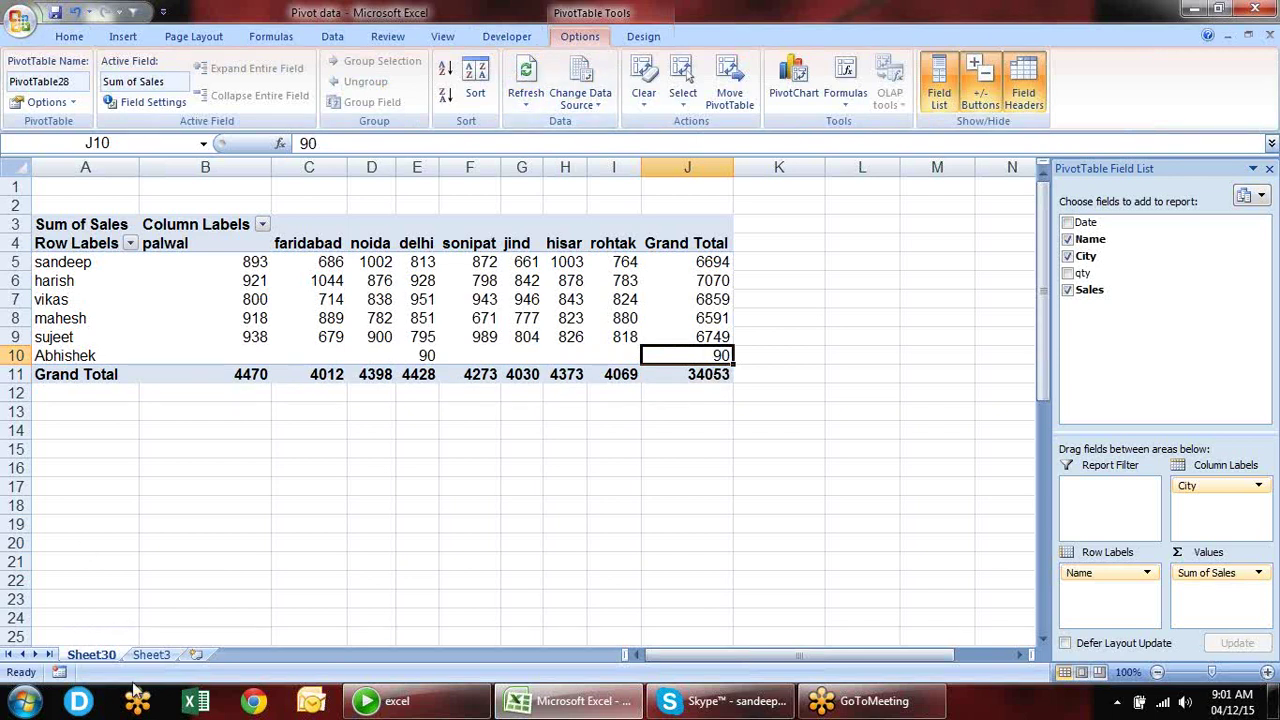
- Add a record in row 669 of Sheet3 with the date filled down, another new name, city delhi, qty 90 and sales 90
left_click(152, 655)
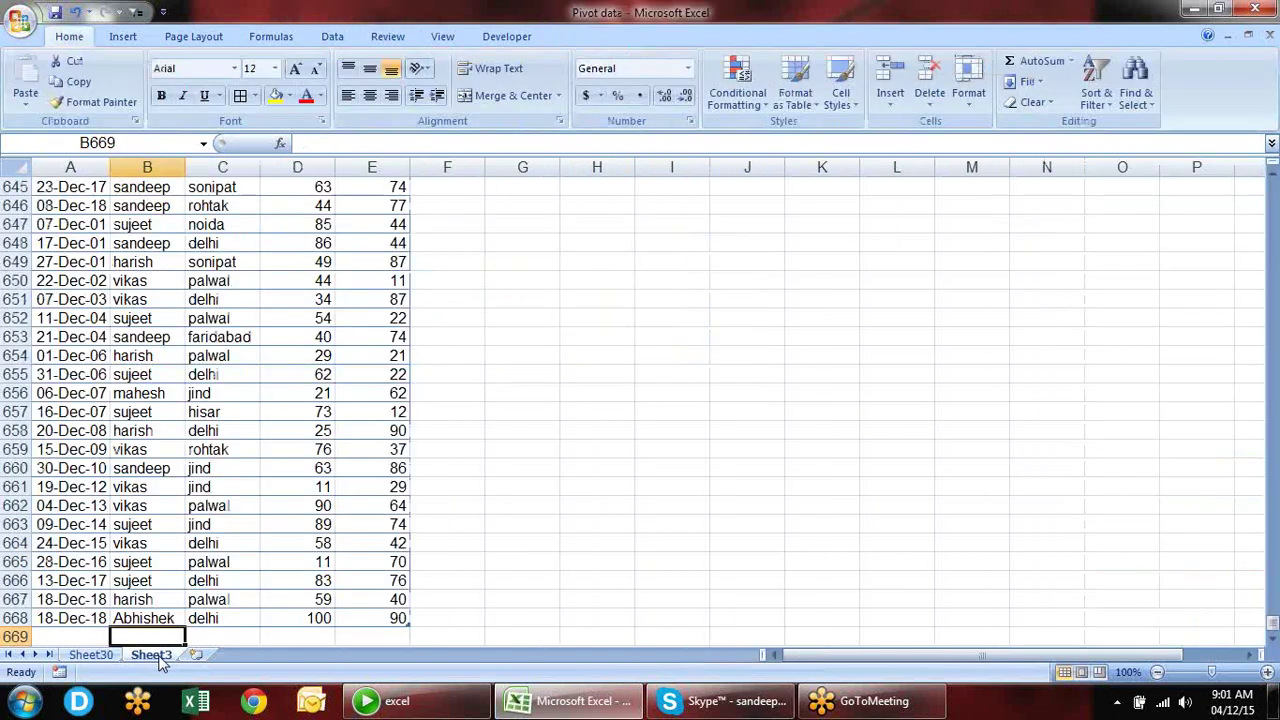
key("Left")
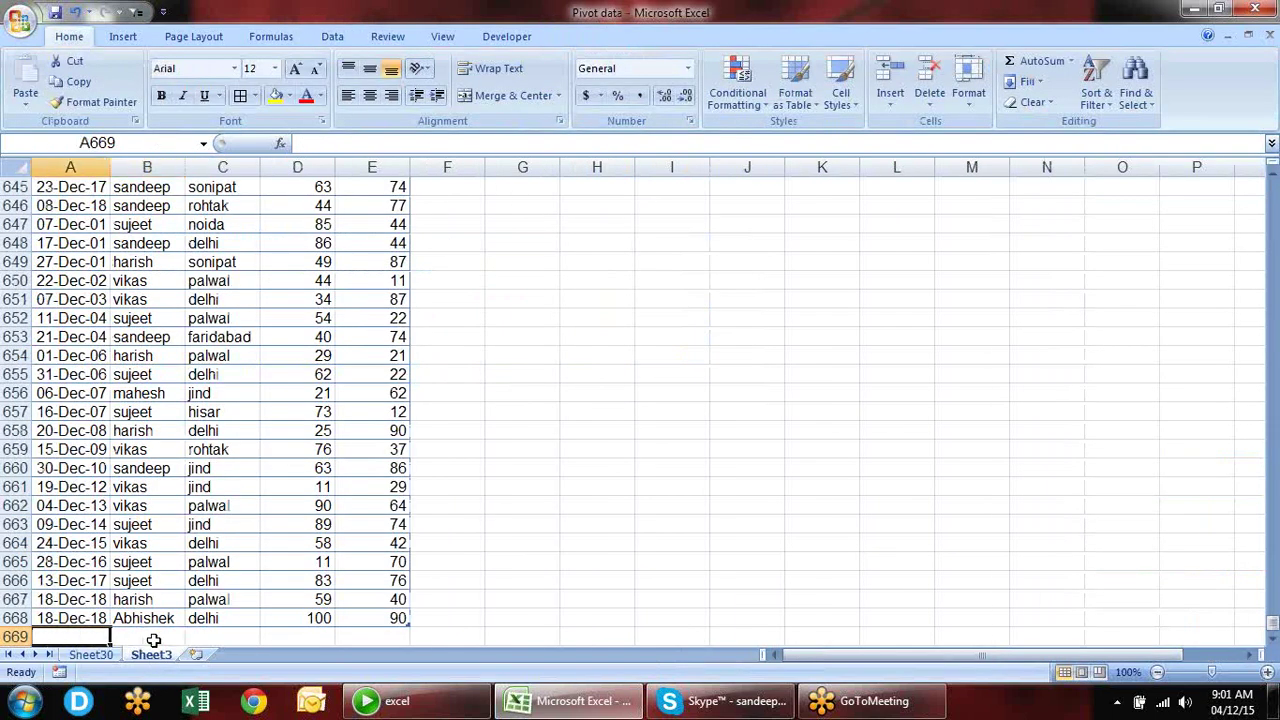
key("ctrl+d")
key("Tab")
type("vija")
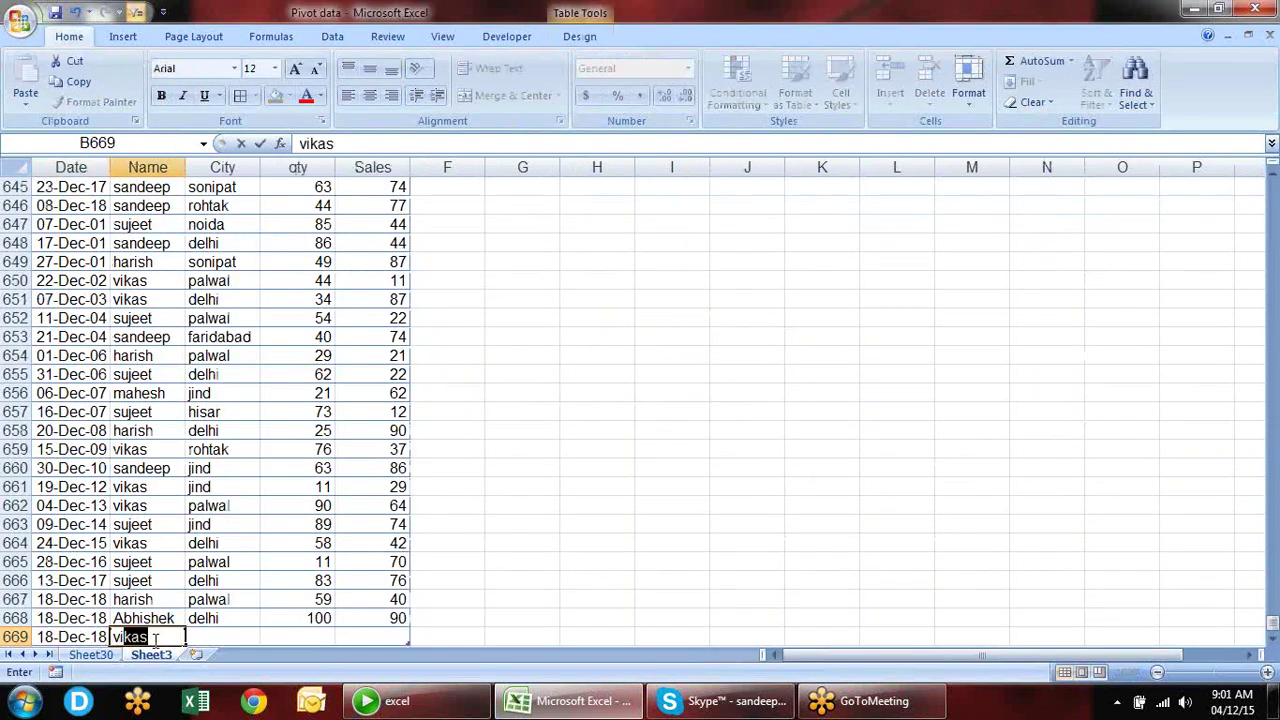
key("Tab")
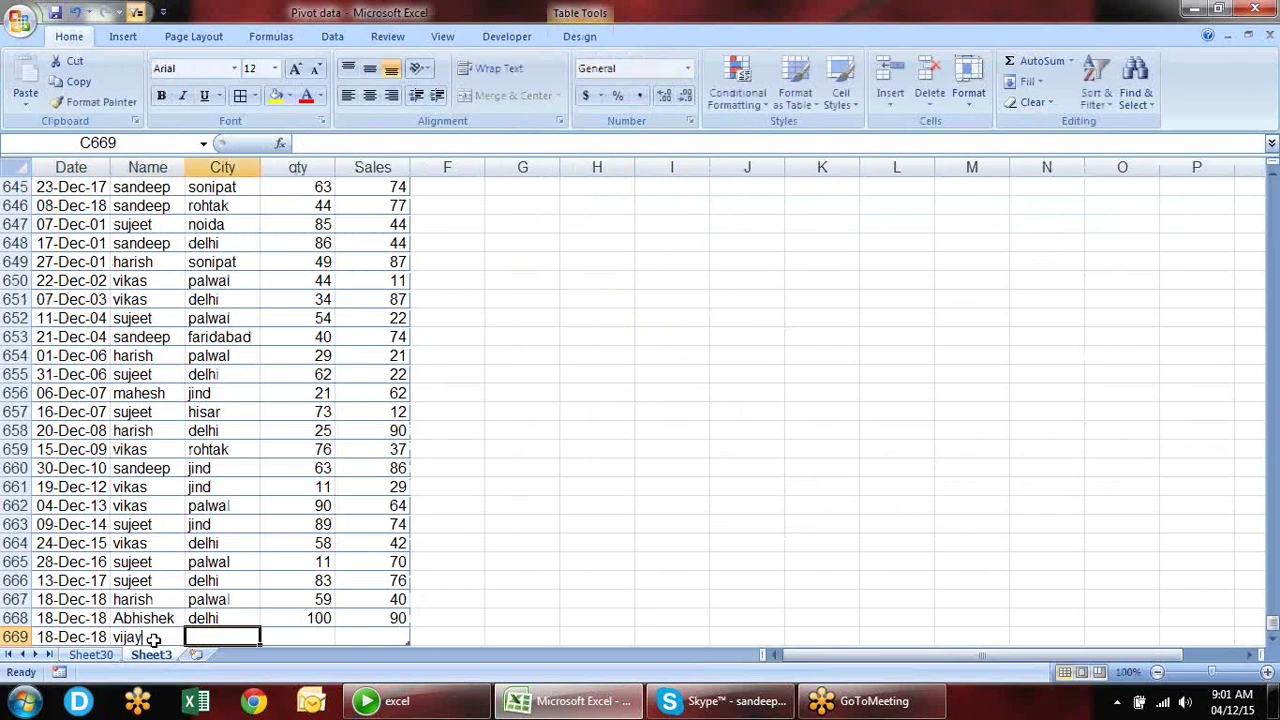
type("delhi")
key("Tab")
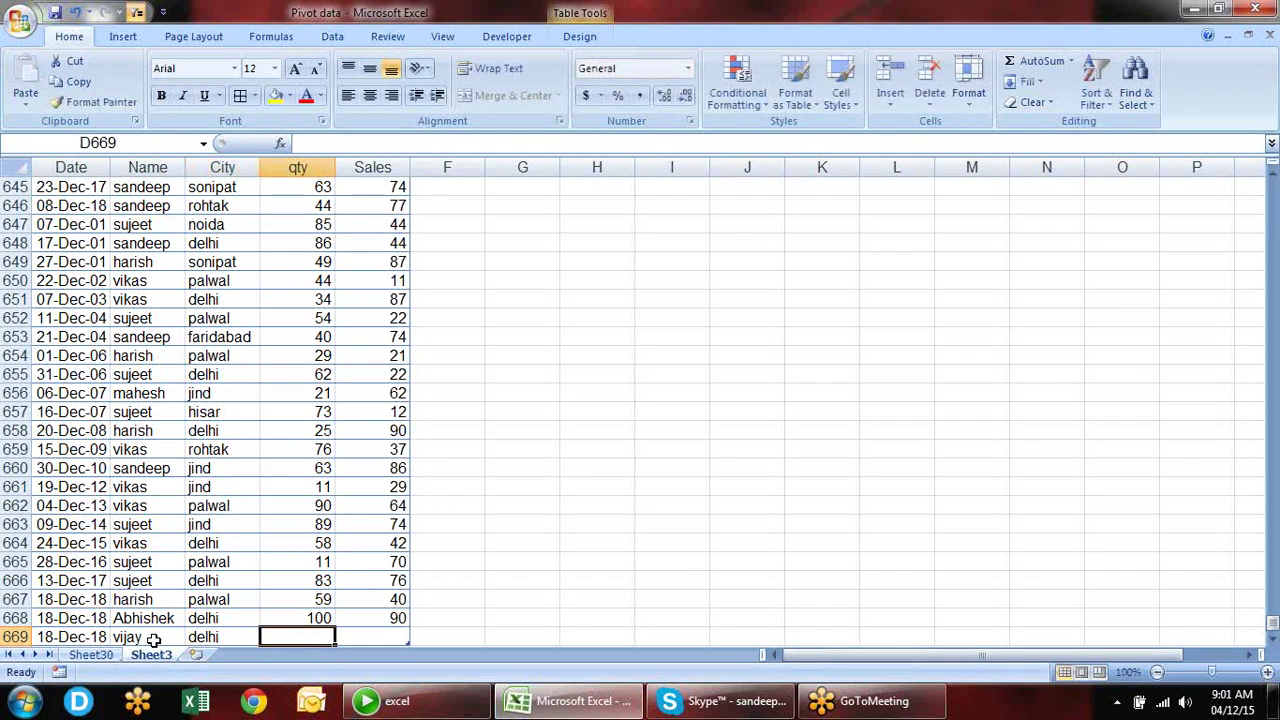
type("90")
key("Tab")
type("90")
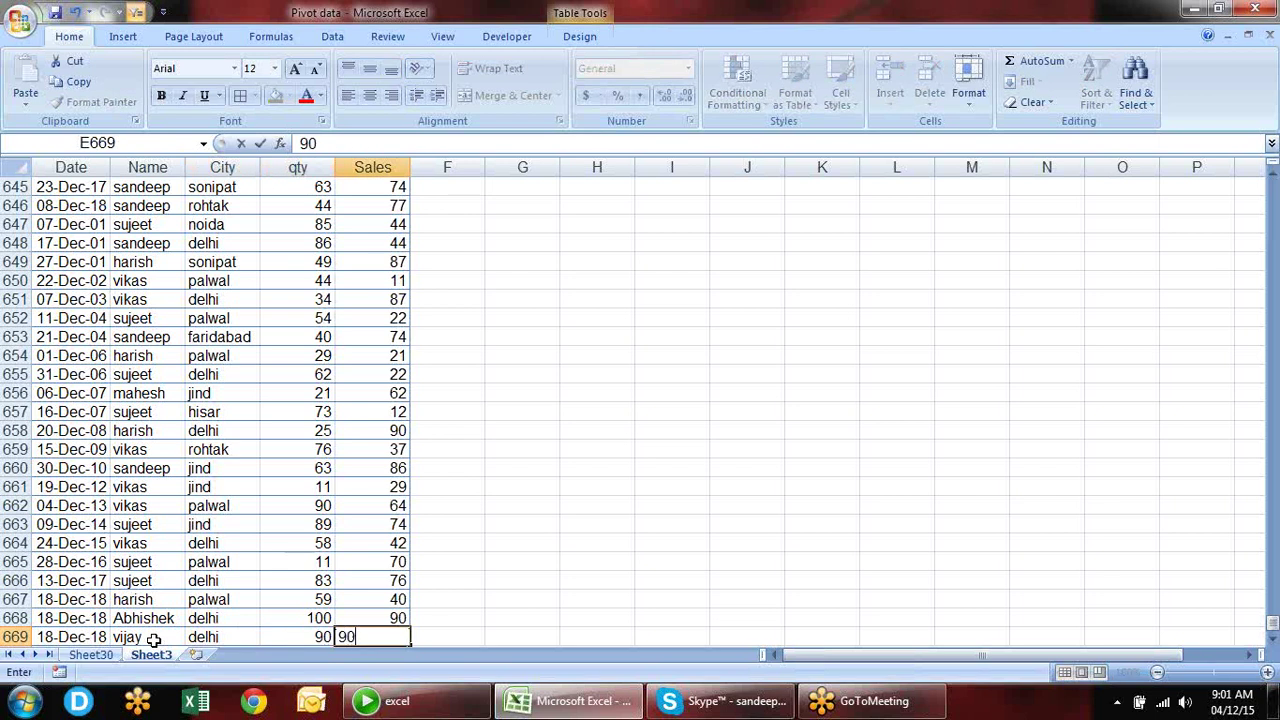
key("Return")
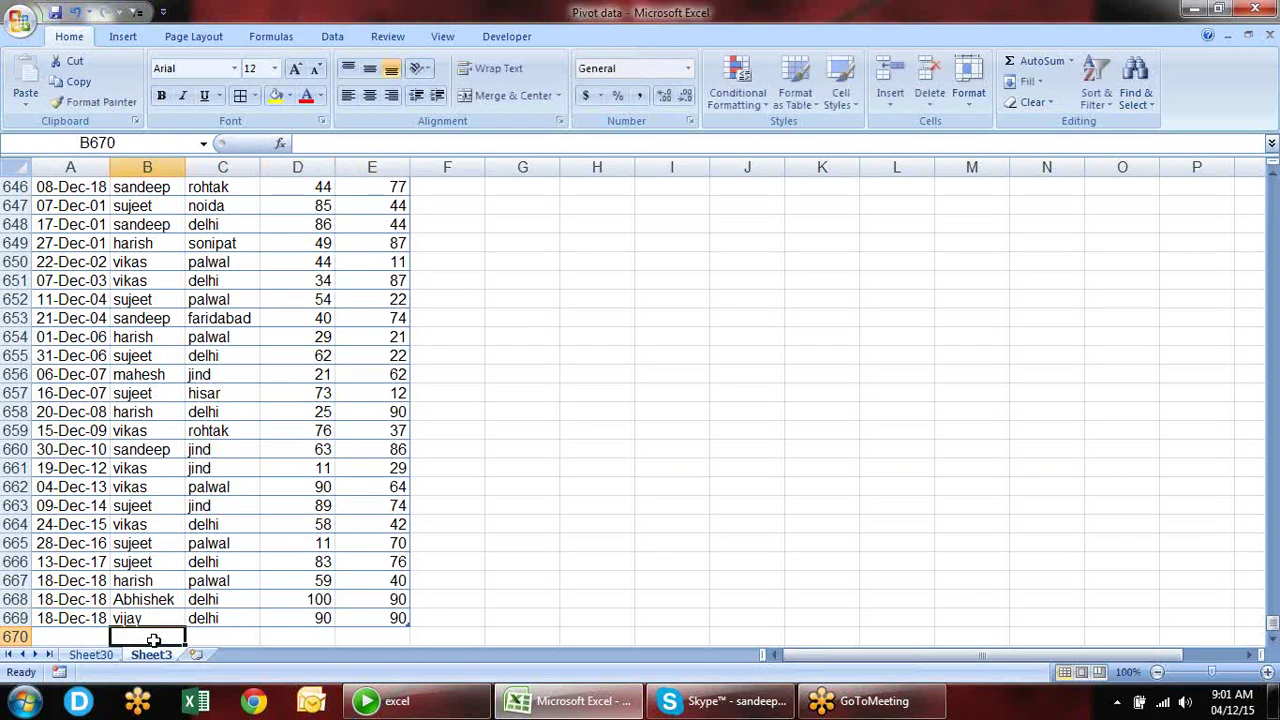
- Refresh the Sheet30 pivot table again to include the row 669 record
left_click(91, 655)
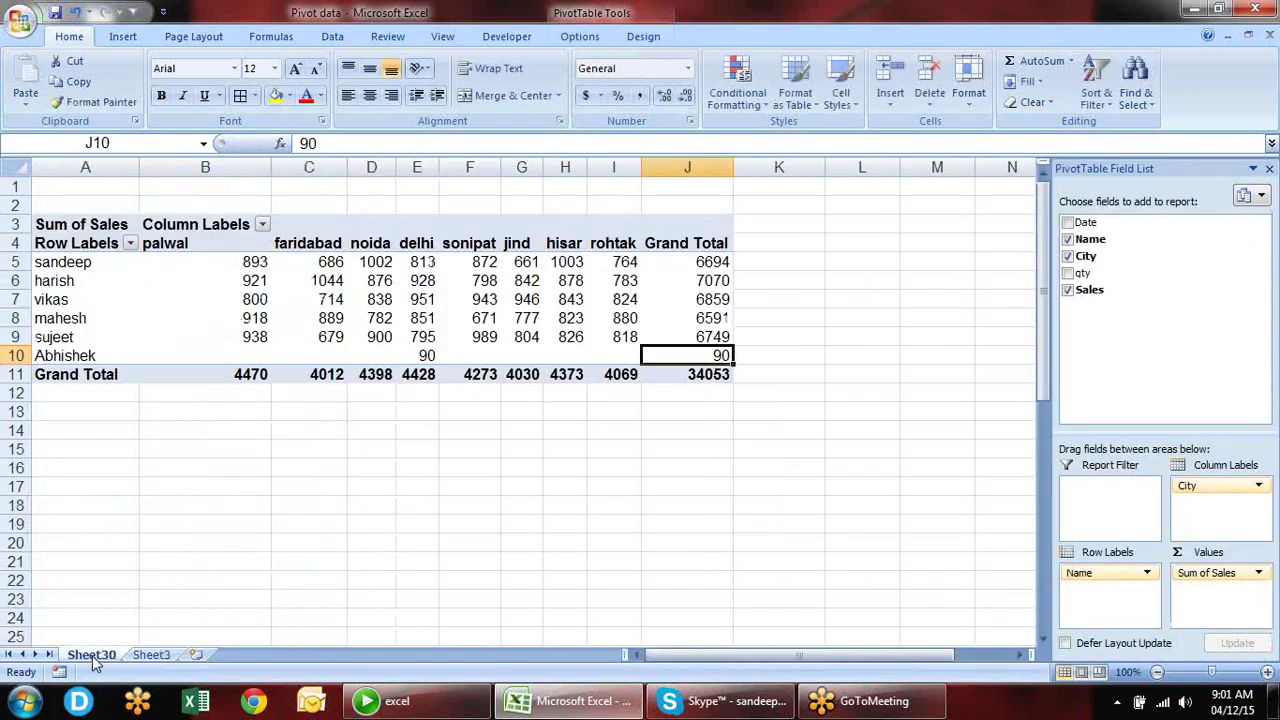
left_click(572, 36)
left_click(530, 70)
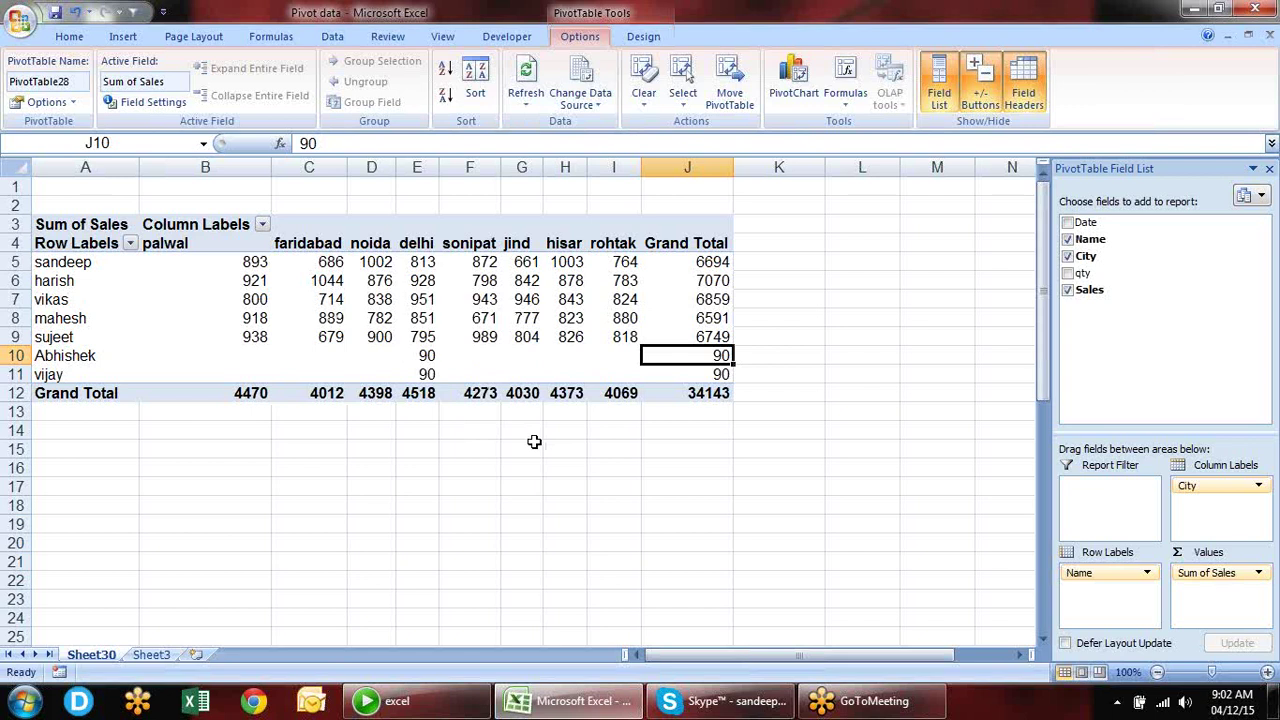
- Shrink the Sheet3 table range so that it ends at row 658, leaving the rows below outside it
left_click(166, 657)
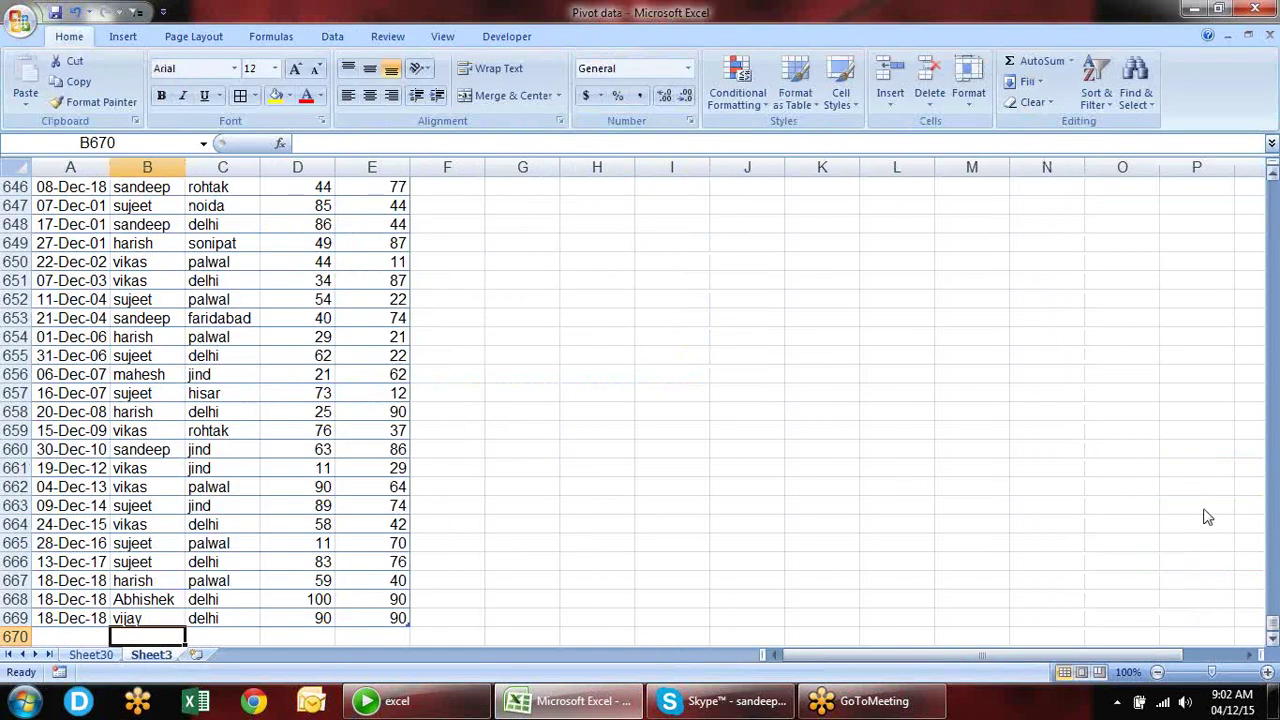
left_click(1272, 640)
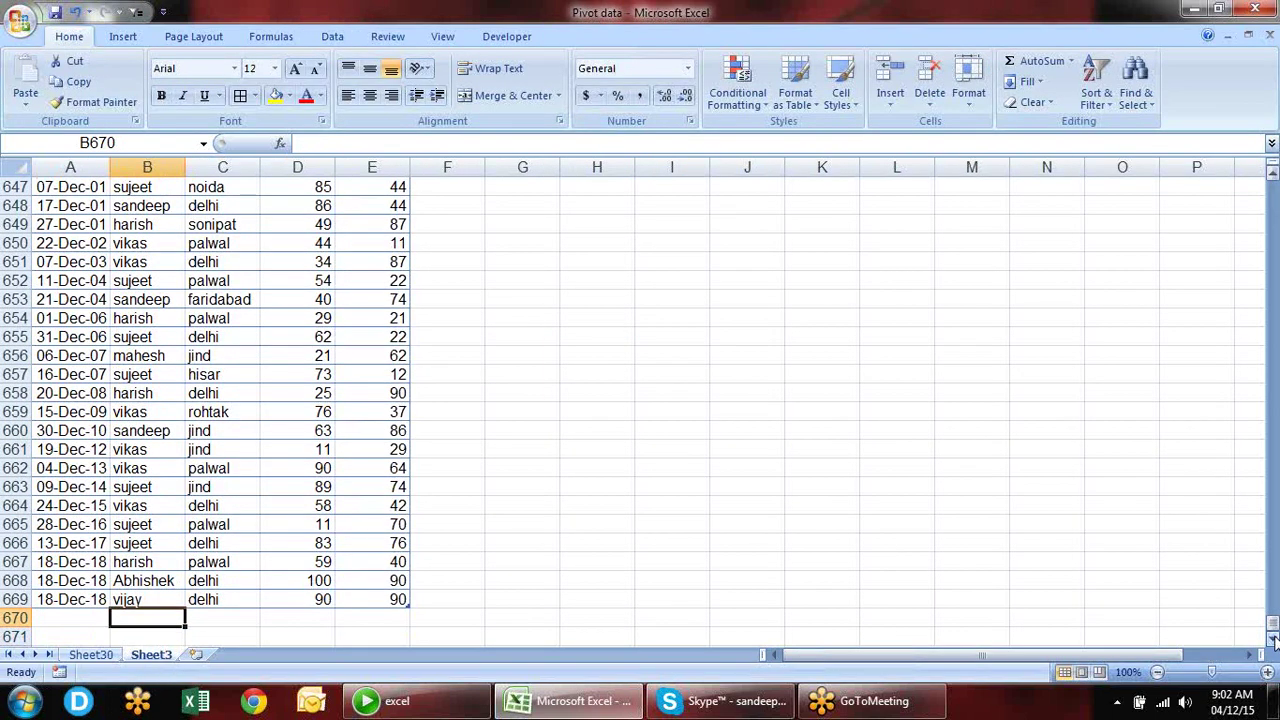
left_click(1272, 640)
left_click(1272, 640)
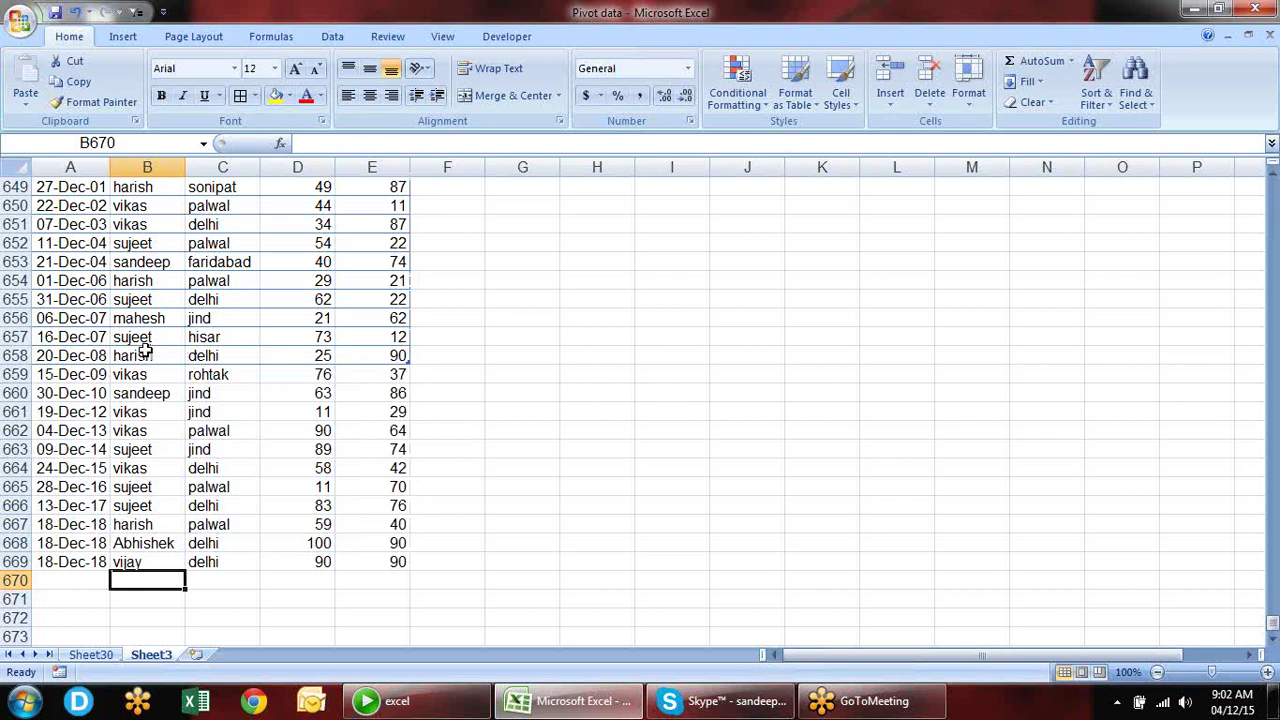
- Refresh the Sheet30 pivot table against the shortened table range
left_click(92, 655)
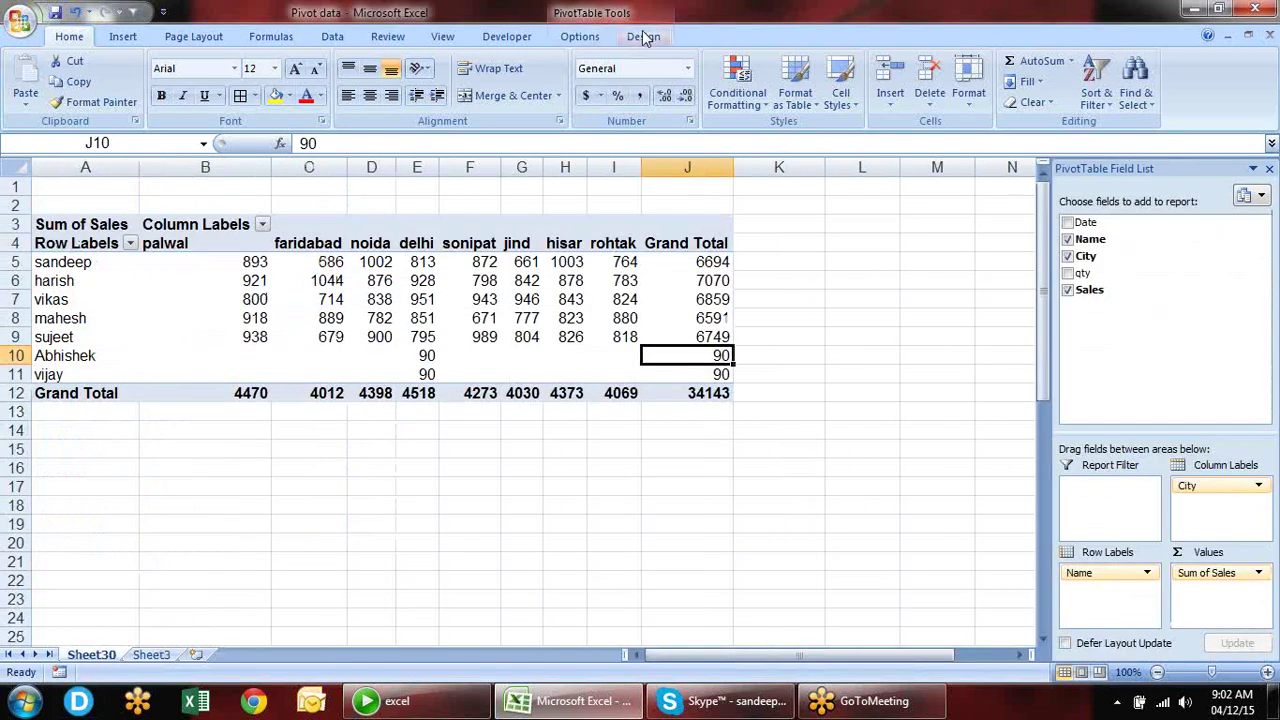
left_click(600, 38)
left_click(525, 80)
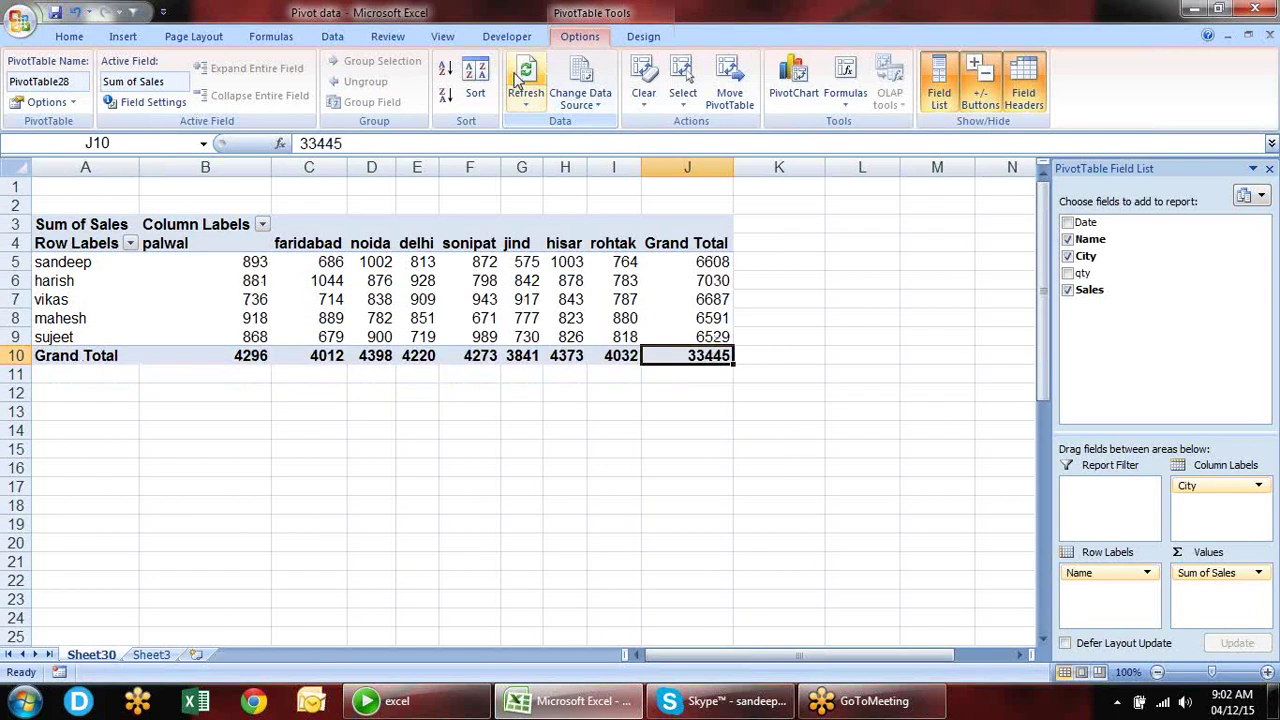
- Extend the Sheet3 table back to row 669 and enter df in the Name column of row 670
left_click(151, 655)
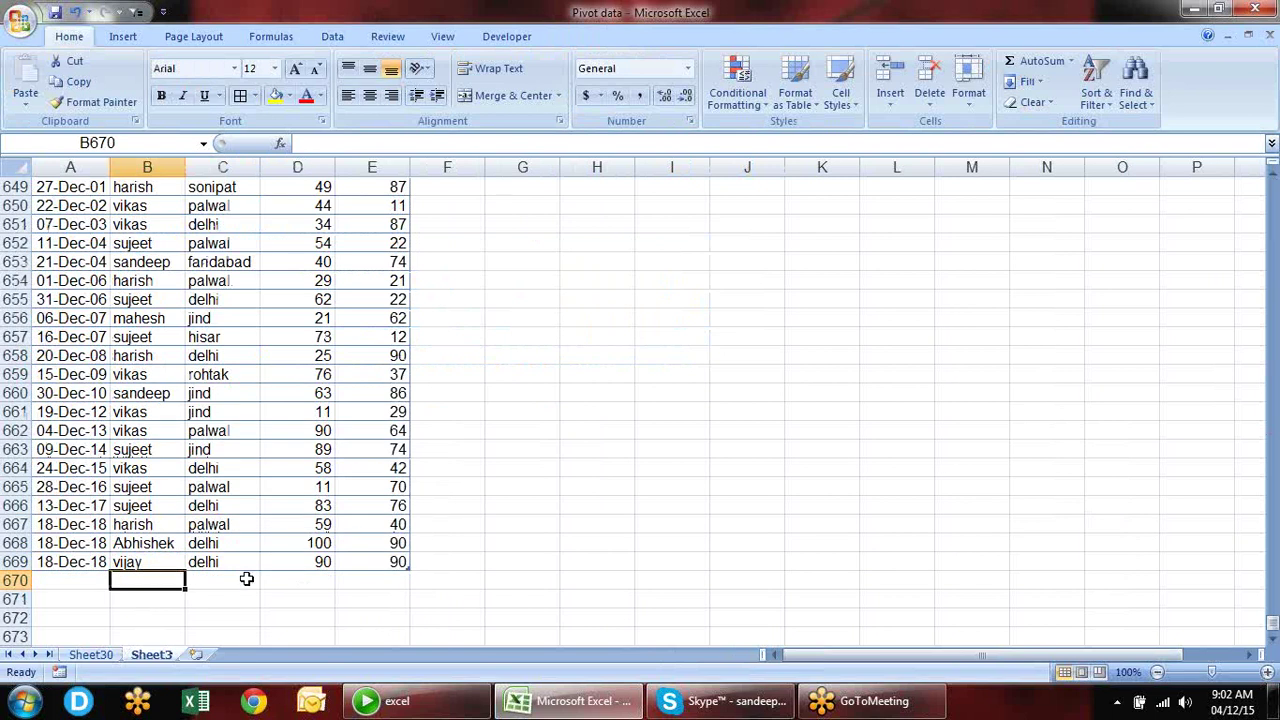
type("df")
key("Return")
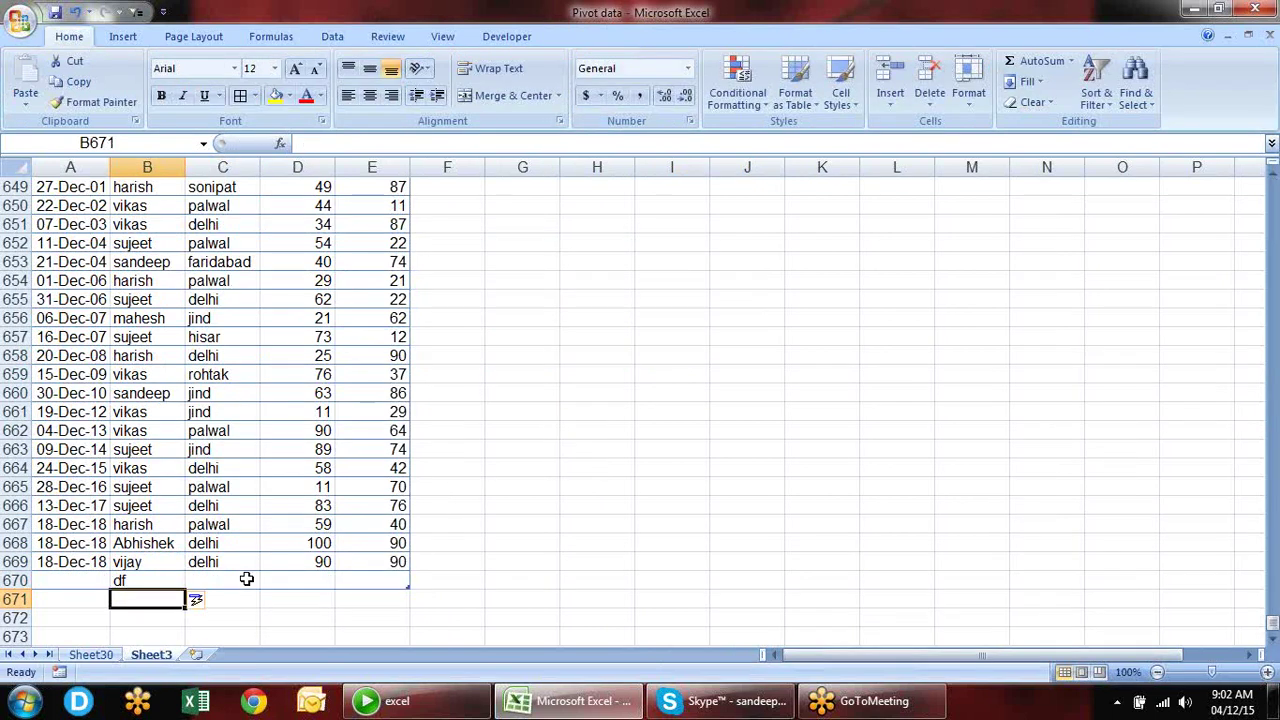
- Delete the whole of row 670 containing the df test entry on Sheet3
key("Up")
key("Right")
key("Right")
key("Right")
key("Right")
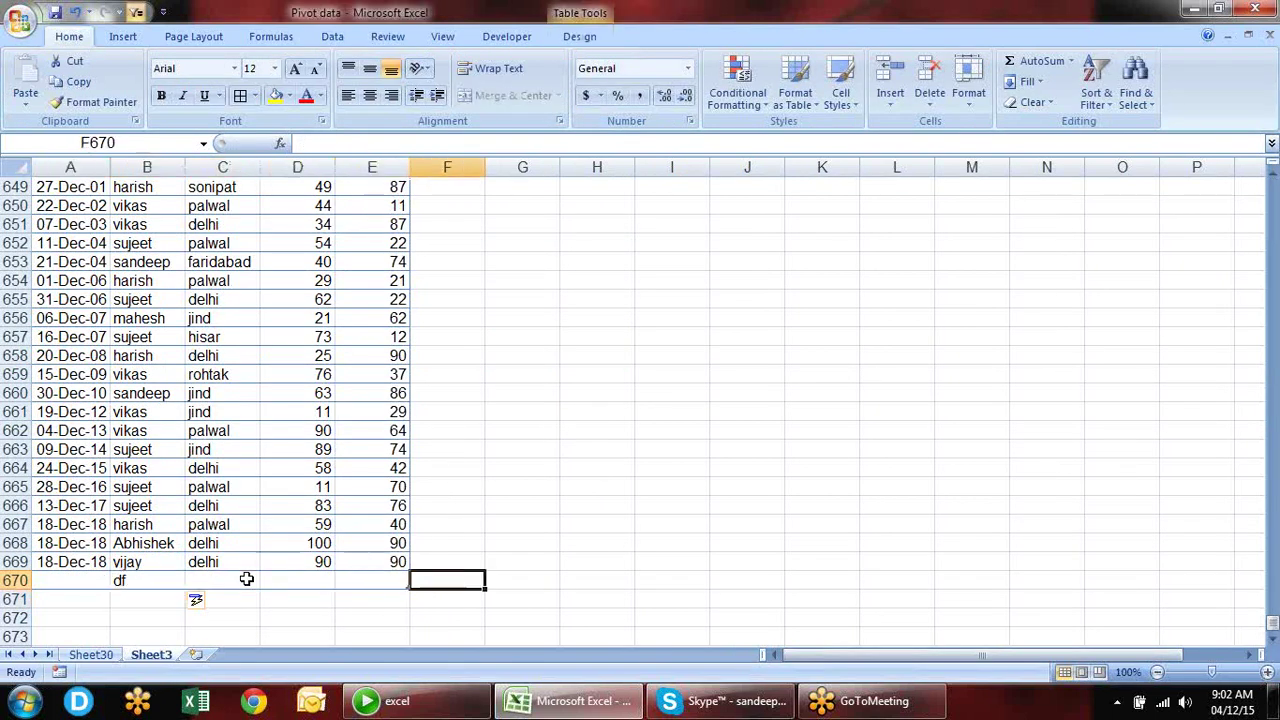
key("Left")
key("Left")
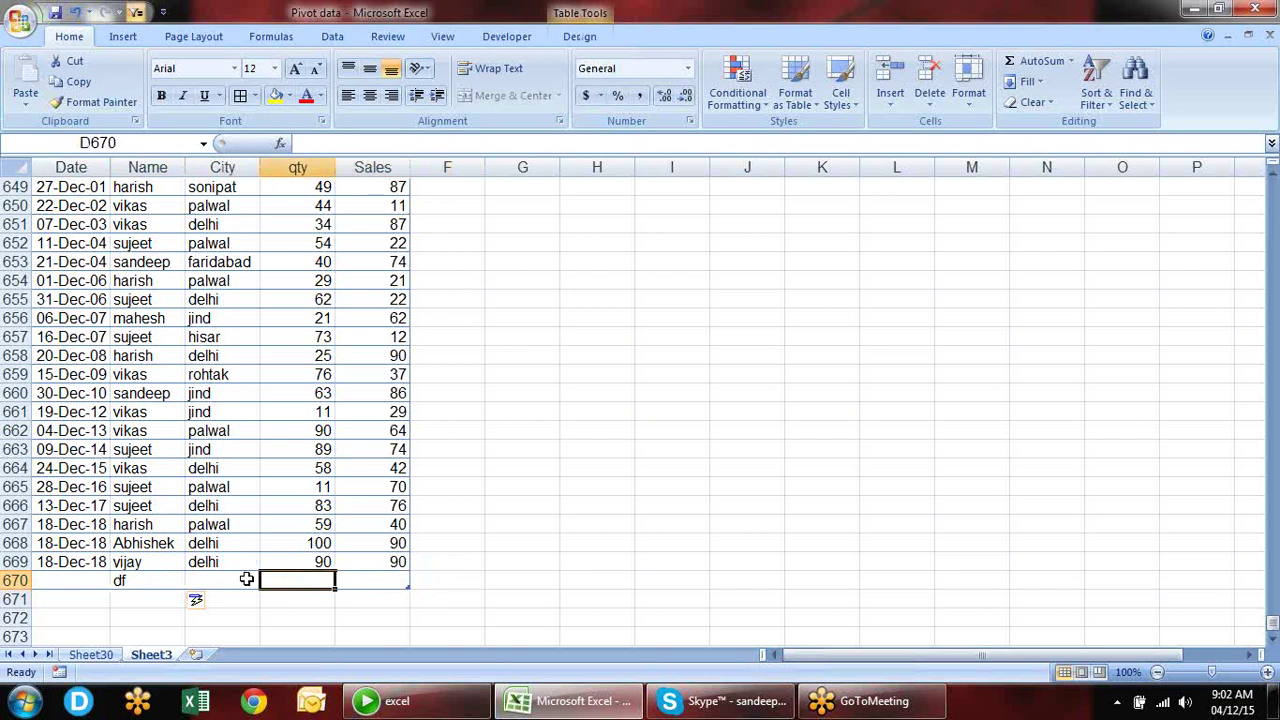
key("Right")
key("Left")
key("Left")
key("Left")
key("Left")
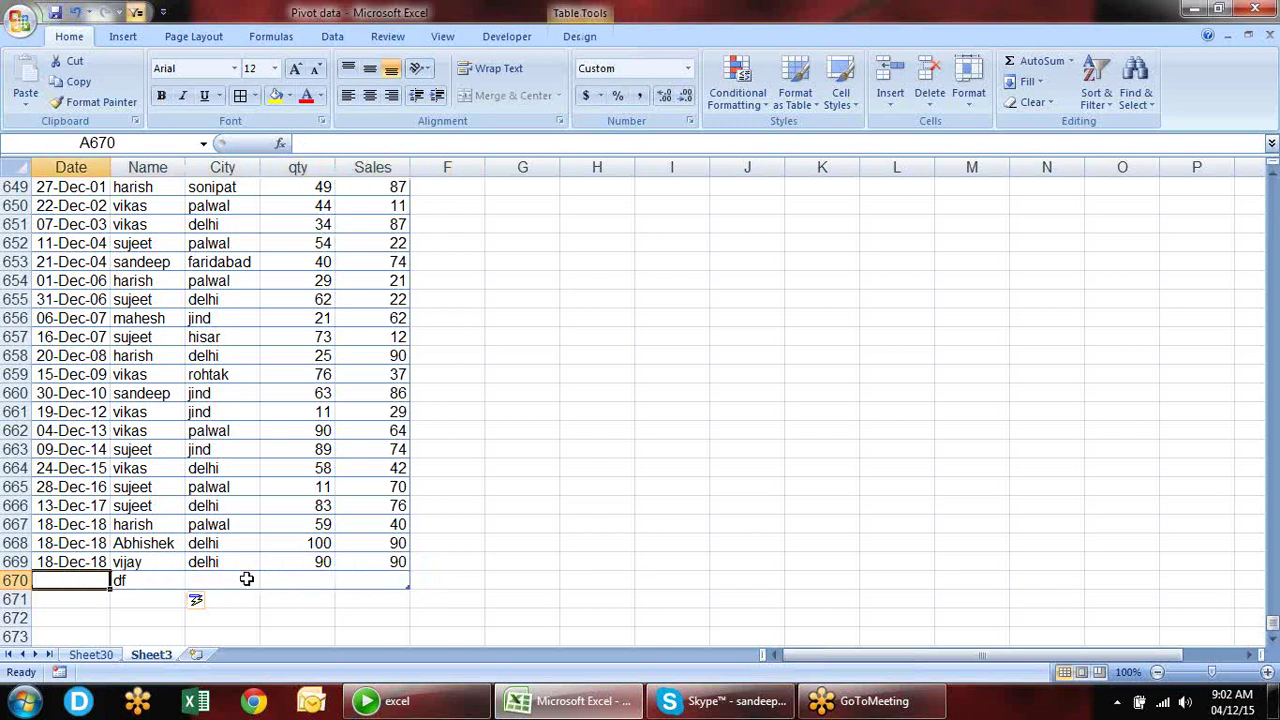
left_click(246, 579)
key("Left")
key("Left")
key("shift+Right")
key("shift+Right")
key("shift+Right")
key("shift+Right")
key("alt+e")
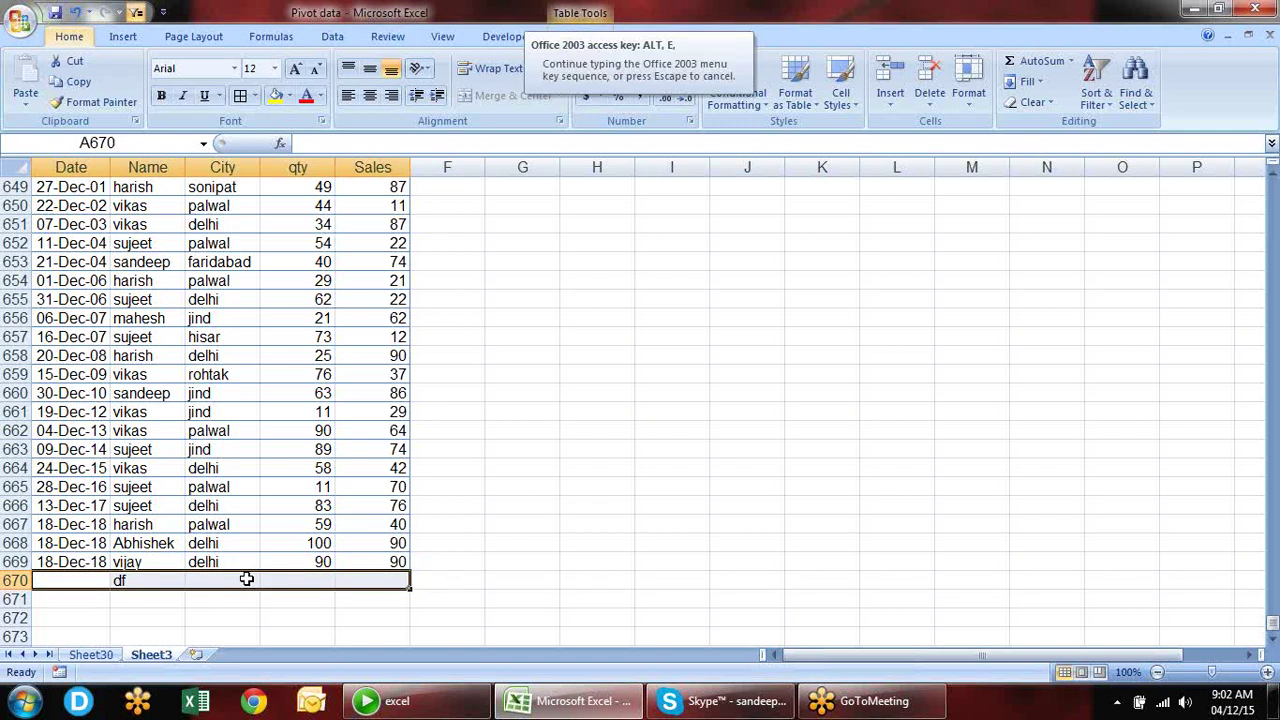
key("Escape")
key("Right")
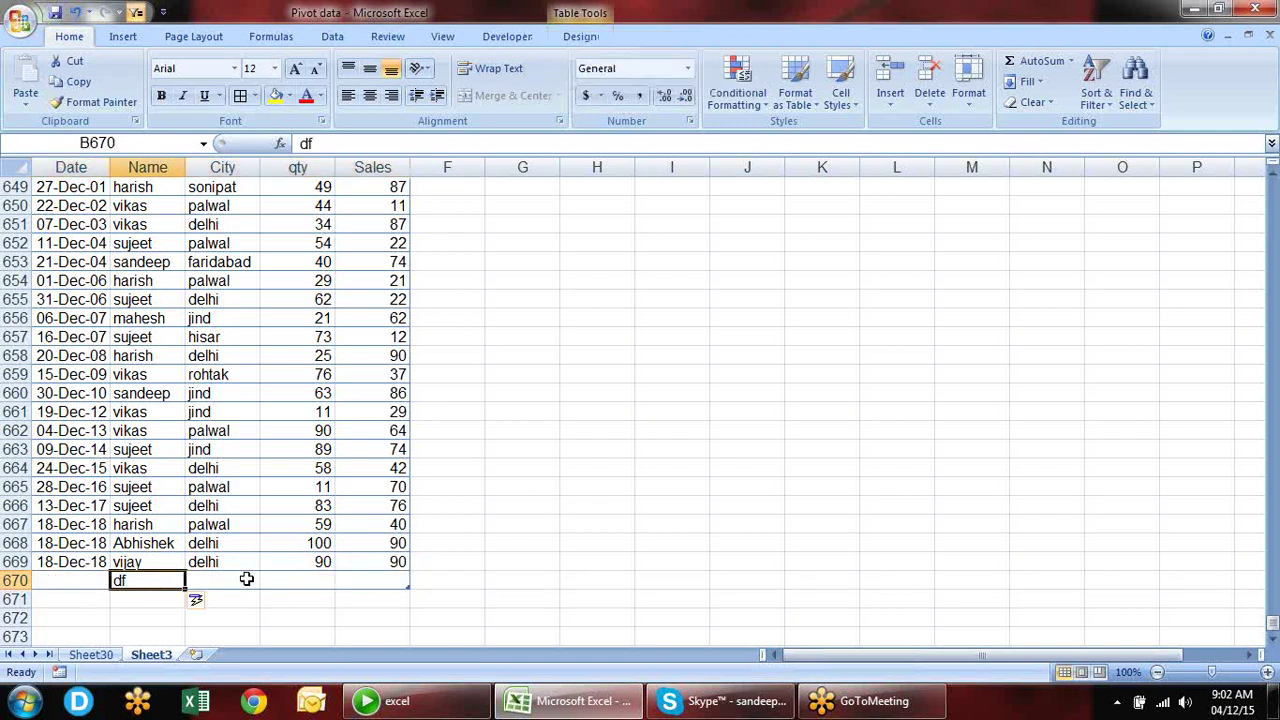
key("shift+space")
key("ctrl+minus")
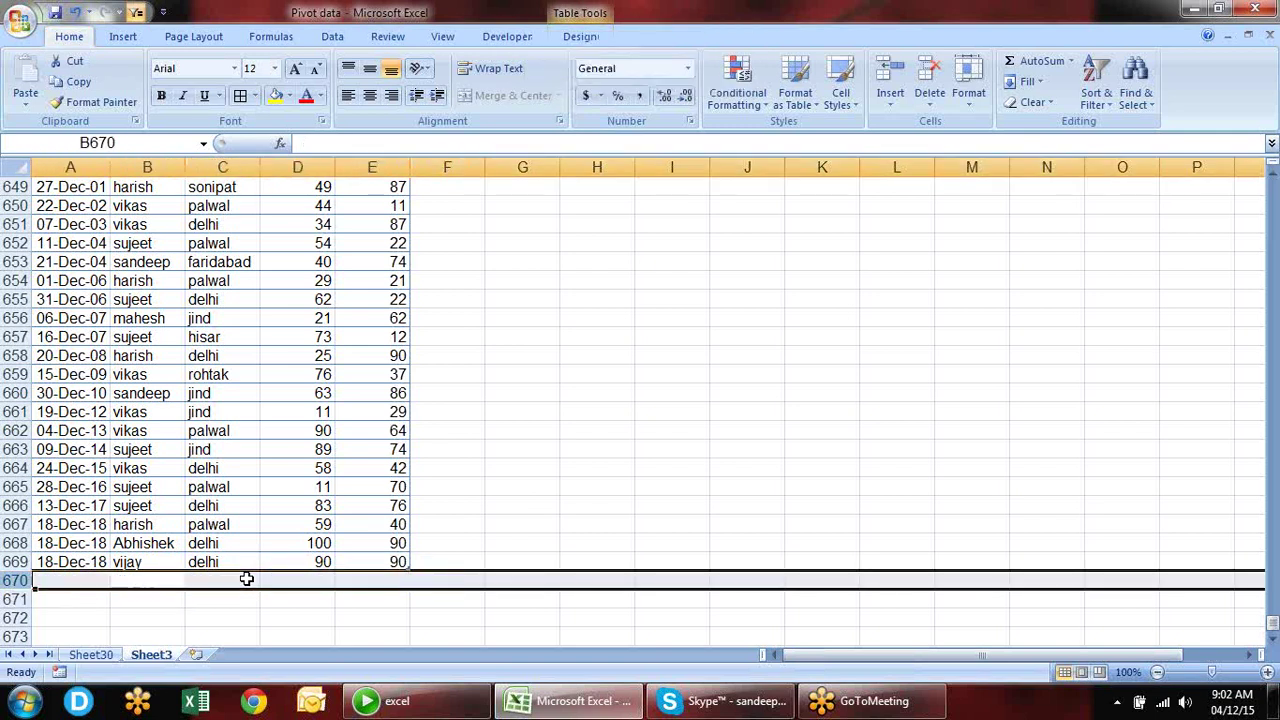
- Go back to the header row of the Sheet3 table and review its first records
key("Down")
key("Up")
key("Up")
key("Up")
key("Up")
key("Up")
key("Up")
key("Up")
key("Up")
key("Up")
key("Up")
key("Up")
key("Up")
key("Up")
key("Up")
key("Up")
key("Up")
key("Up")
key("Up")
key("Up")
key("Up")
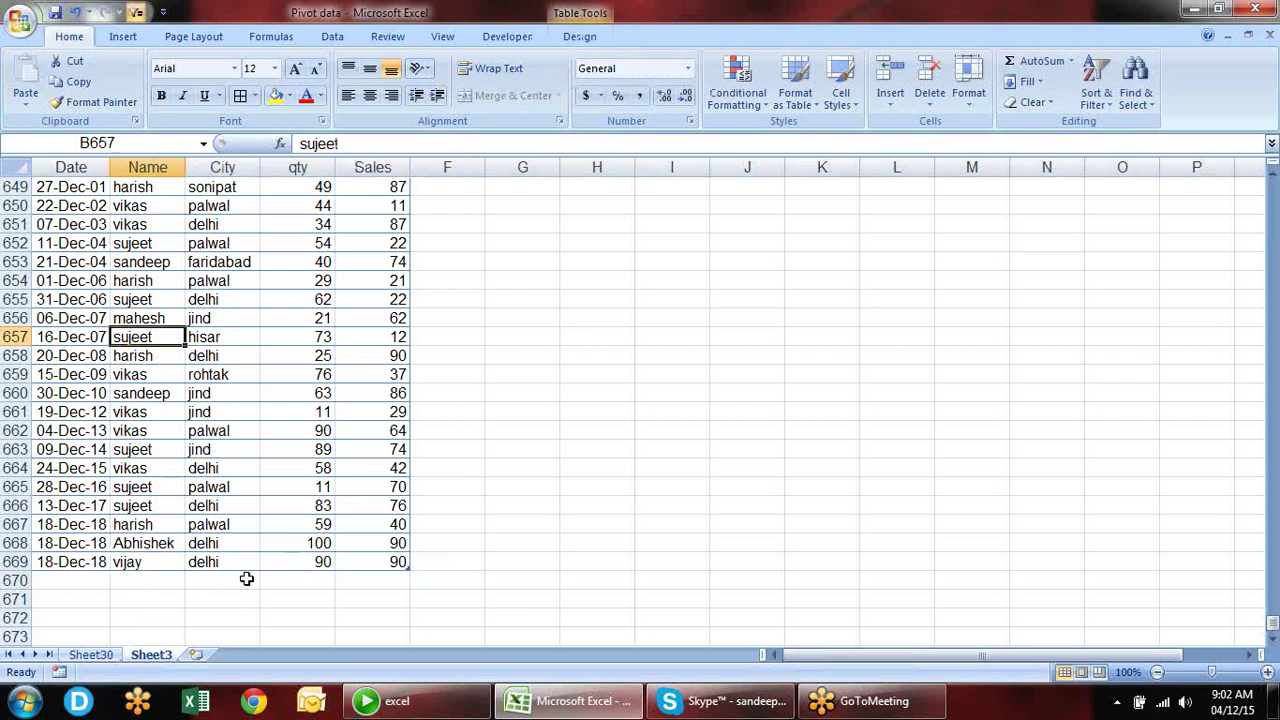
key("ctrl+Up")
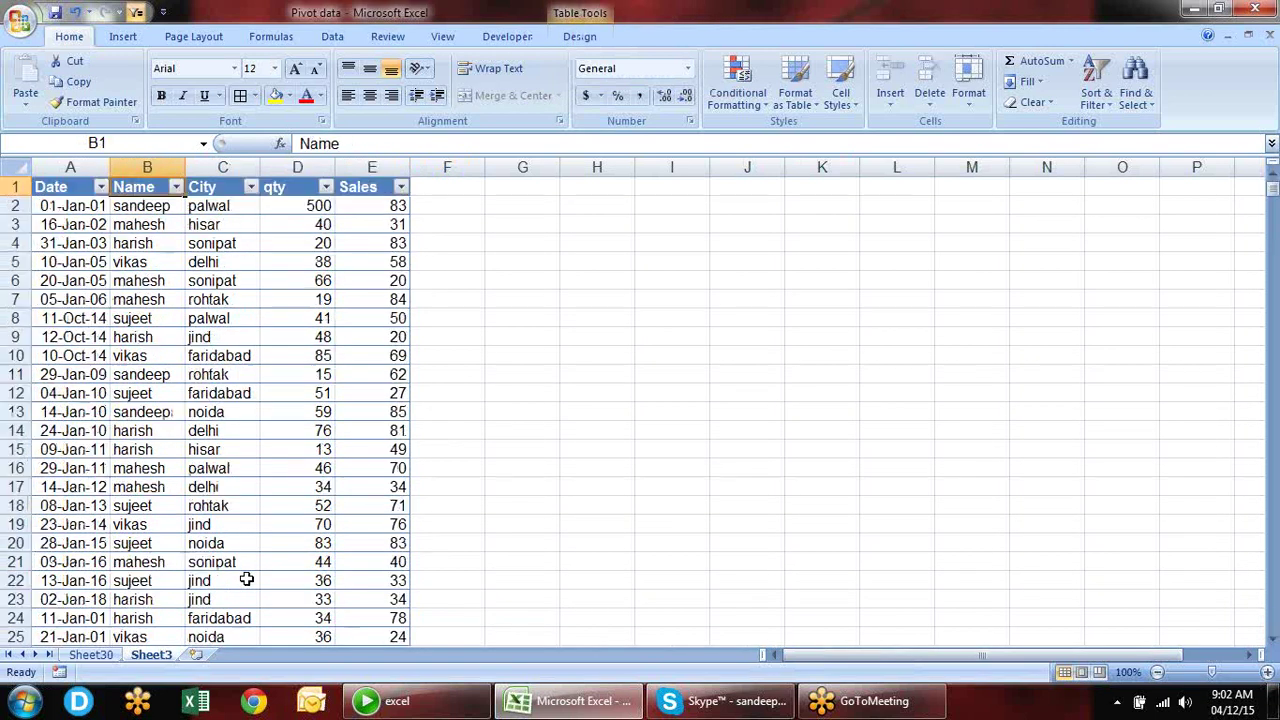
key("Right")
key("Down")
key("Down")
key("Down")
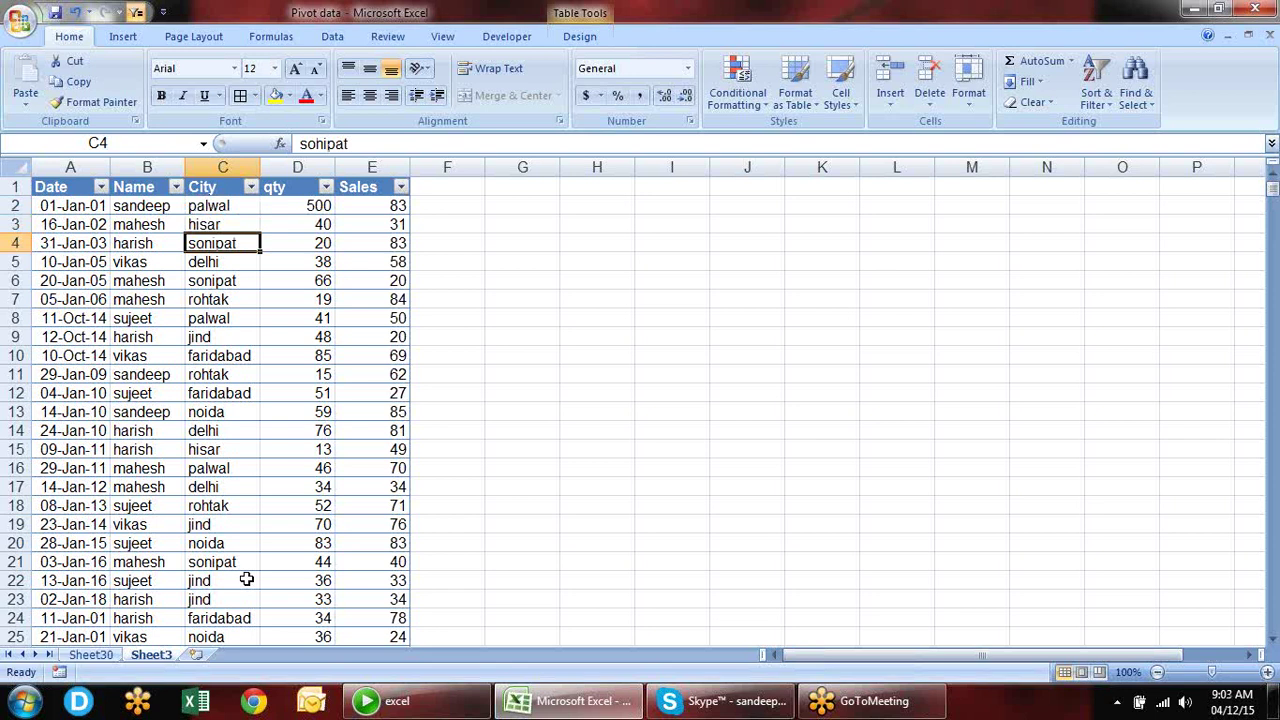
- Delete the pivot table worksheet Sheet30, keeping only Sheet3 in the workbook
left_click(98, 654)
left_click(636, 422)
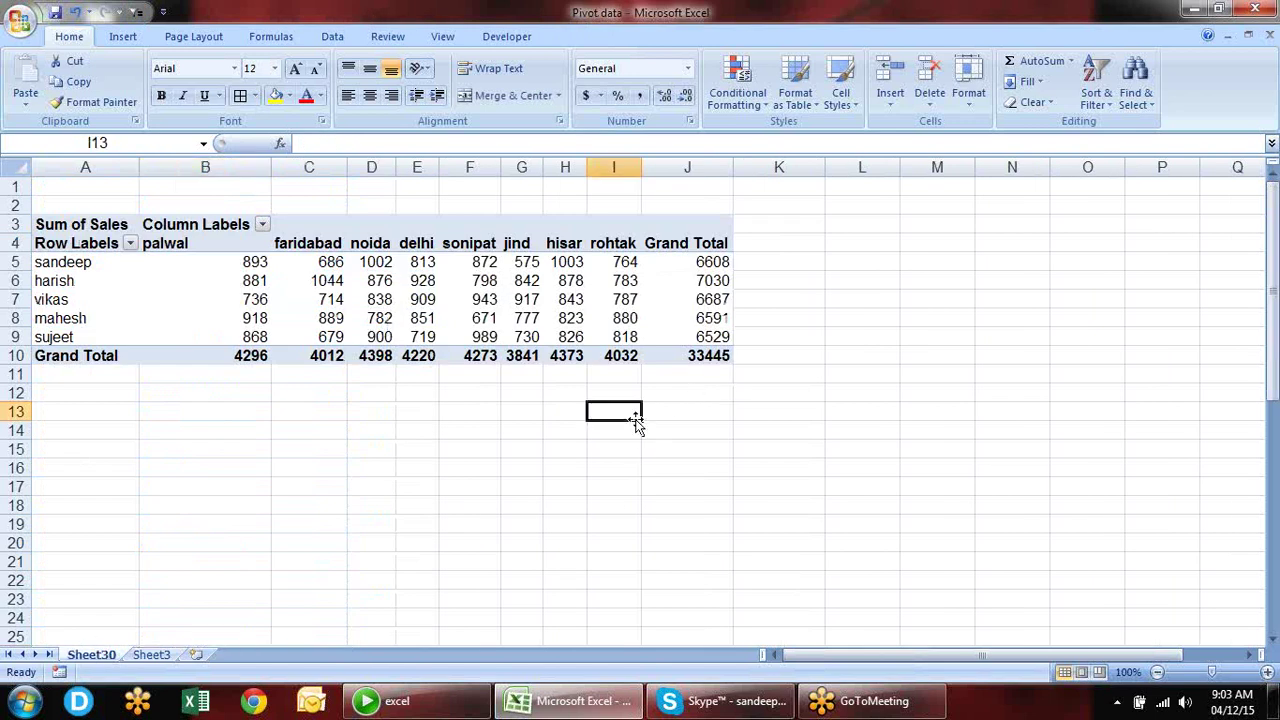
left_click(152, 655)
left_click(90, 655)
key("alt+e")
key("l")
key("Return")
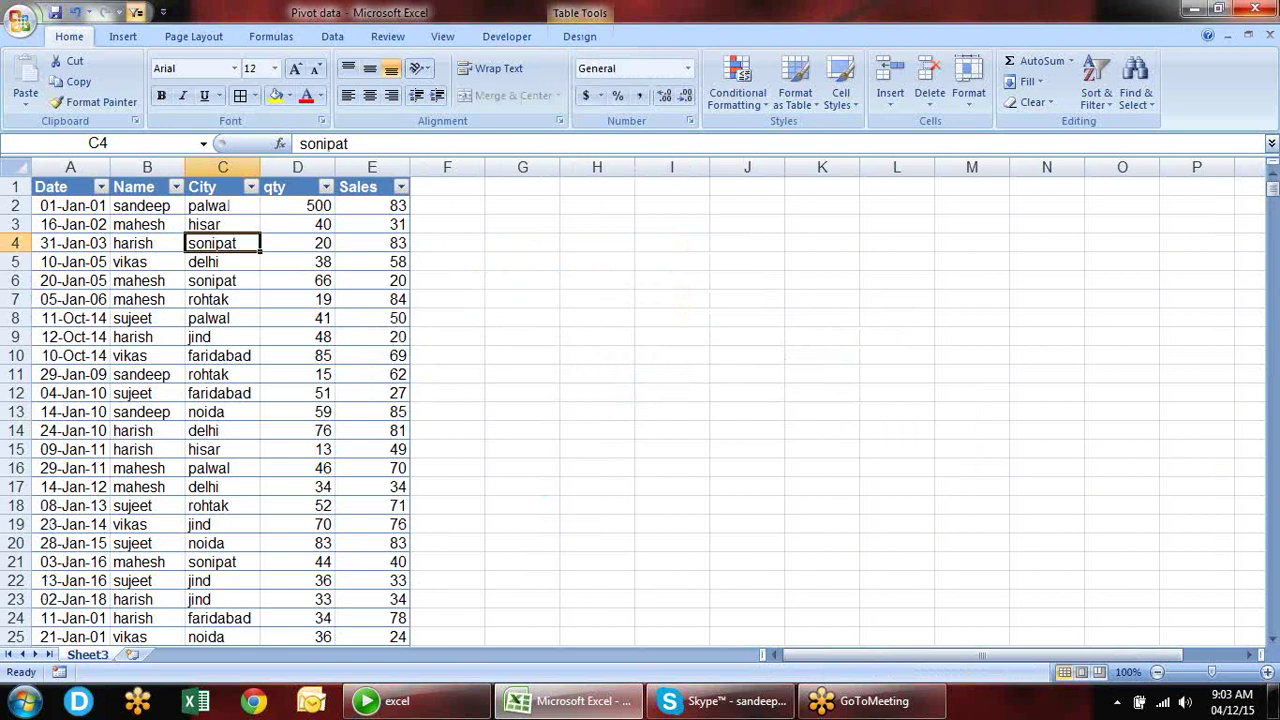
- Close the Pivot data workbook, saving its changes
left_click(1266, 8)
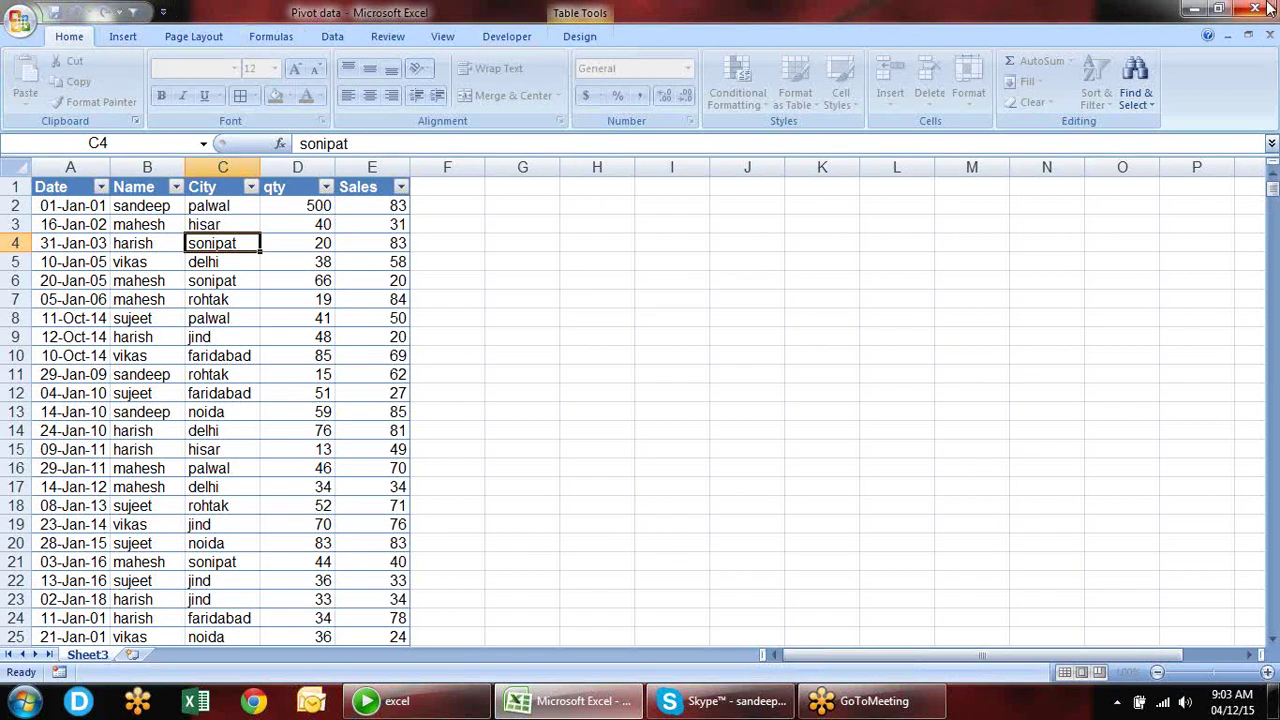
left_click(592, 703)
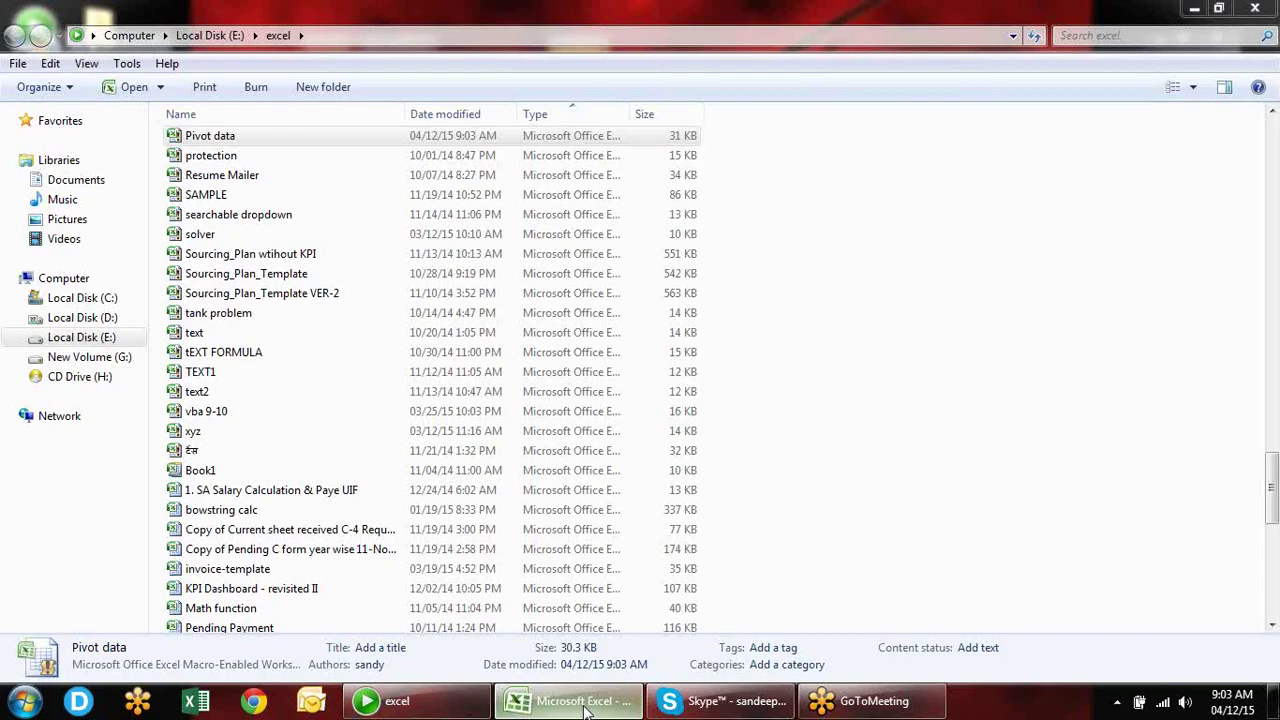
- Switch to the Excel window holding Pivot data and try to save and close it
left_click(592, 703)
left_click(747, 317)
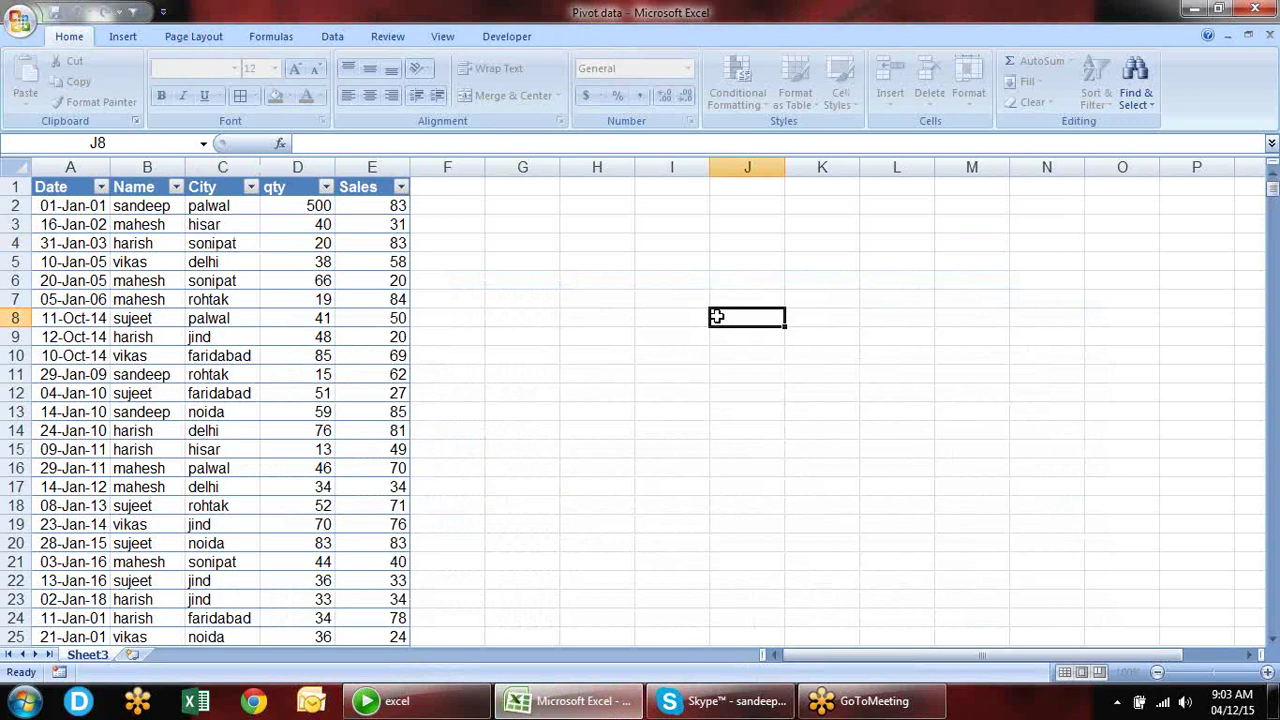
key("ctrl+s")
left_click(22, 30)
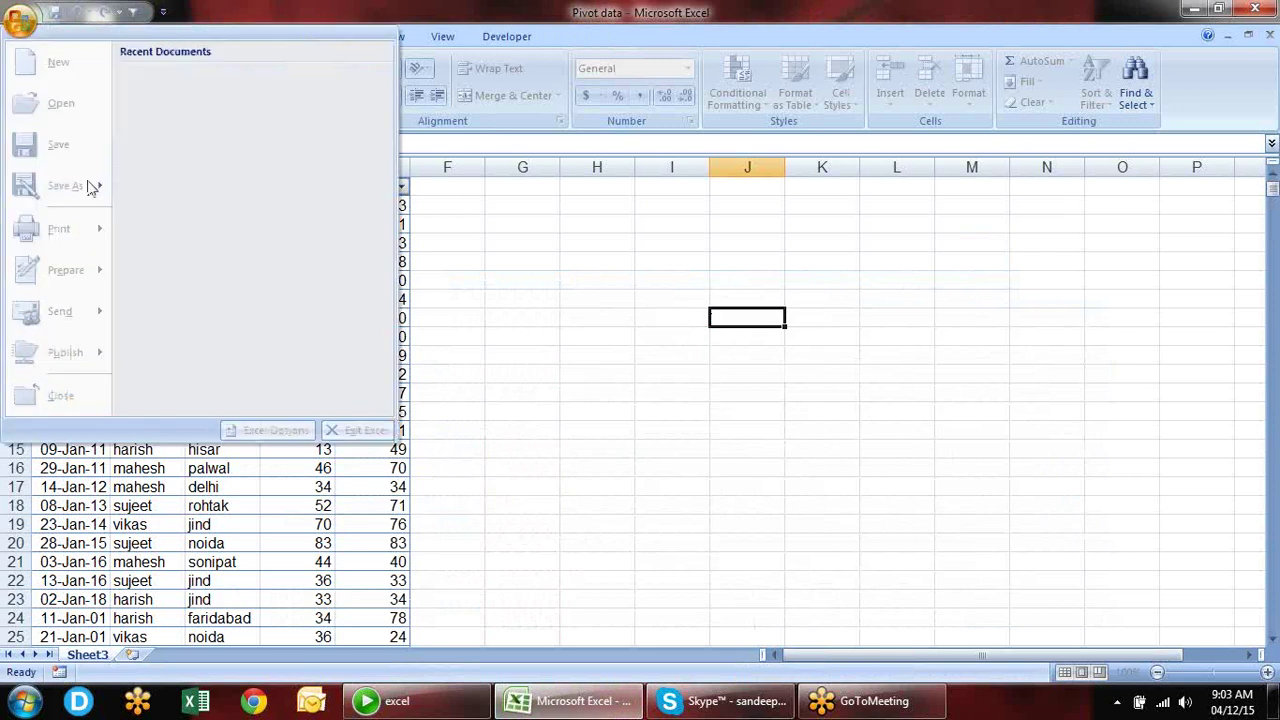
left_click(531, 362)
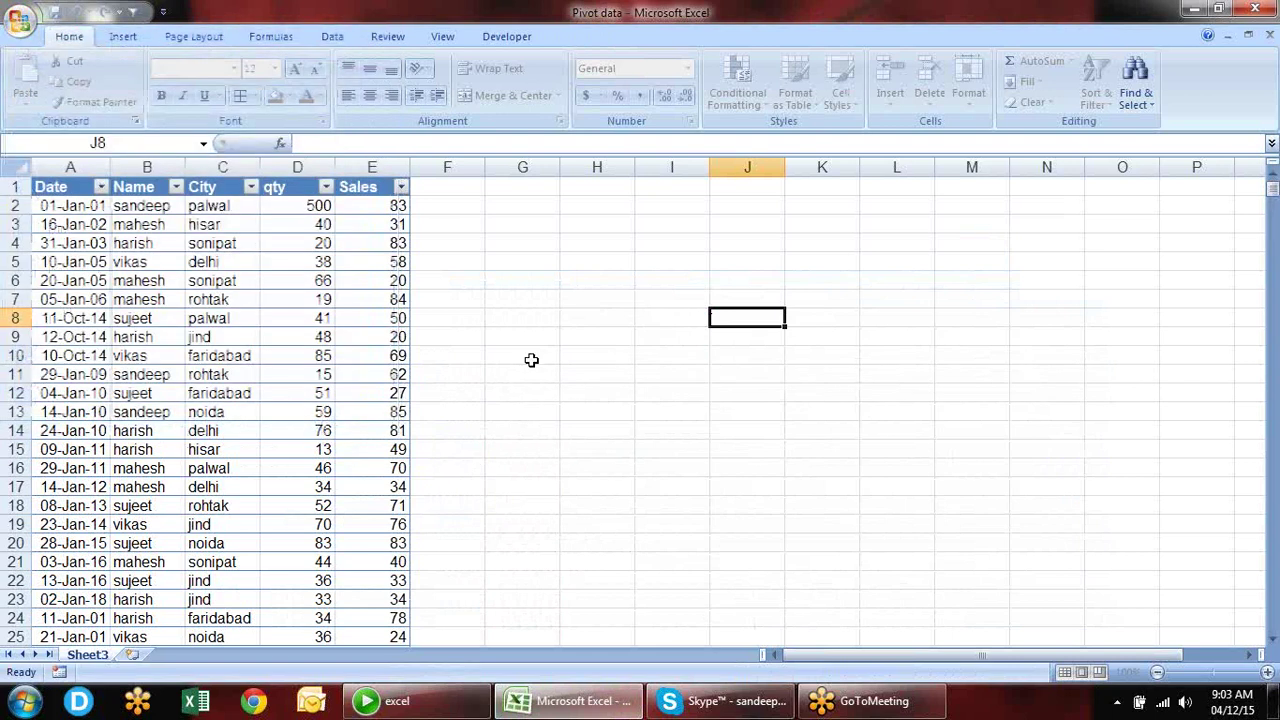
left_click(531, 360)
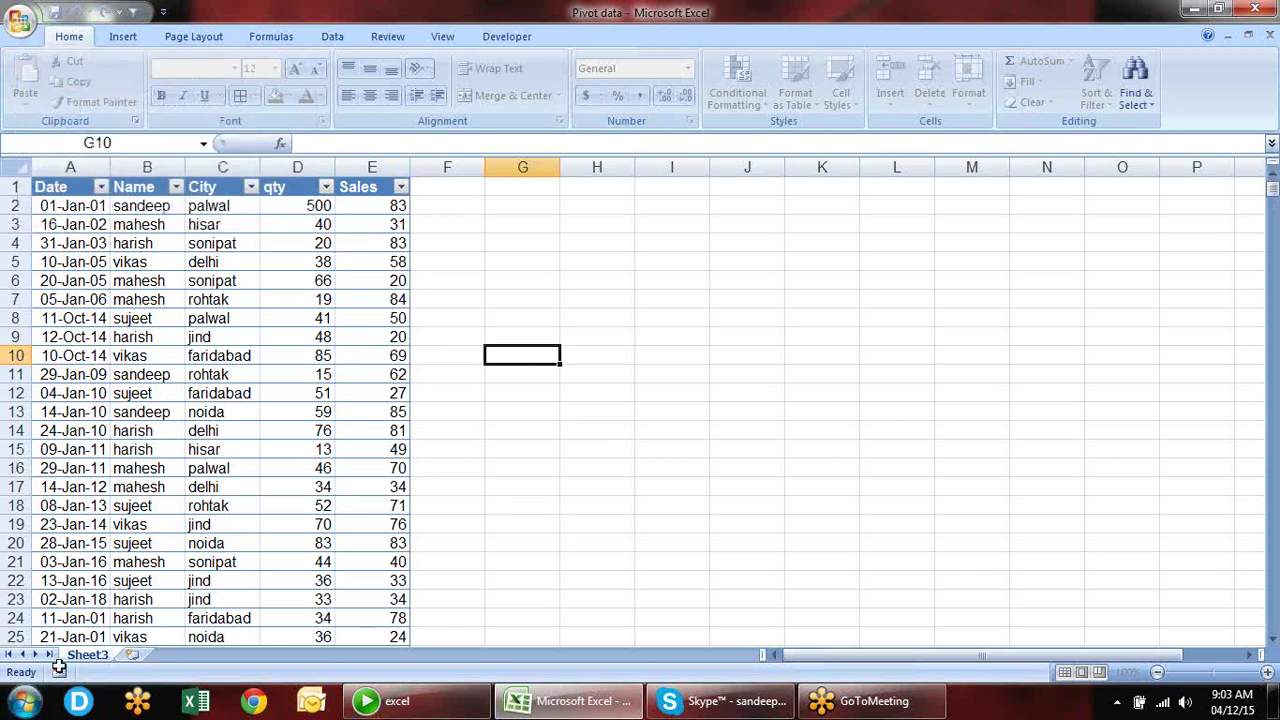
left_click(265, 361)
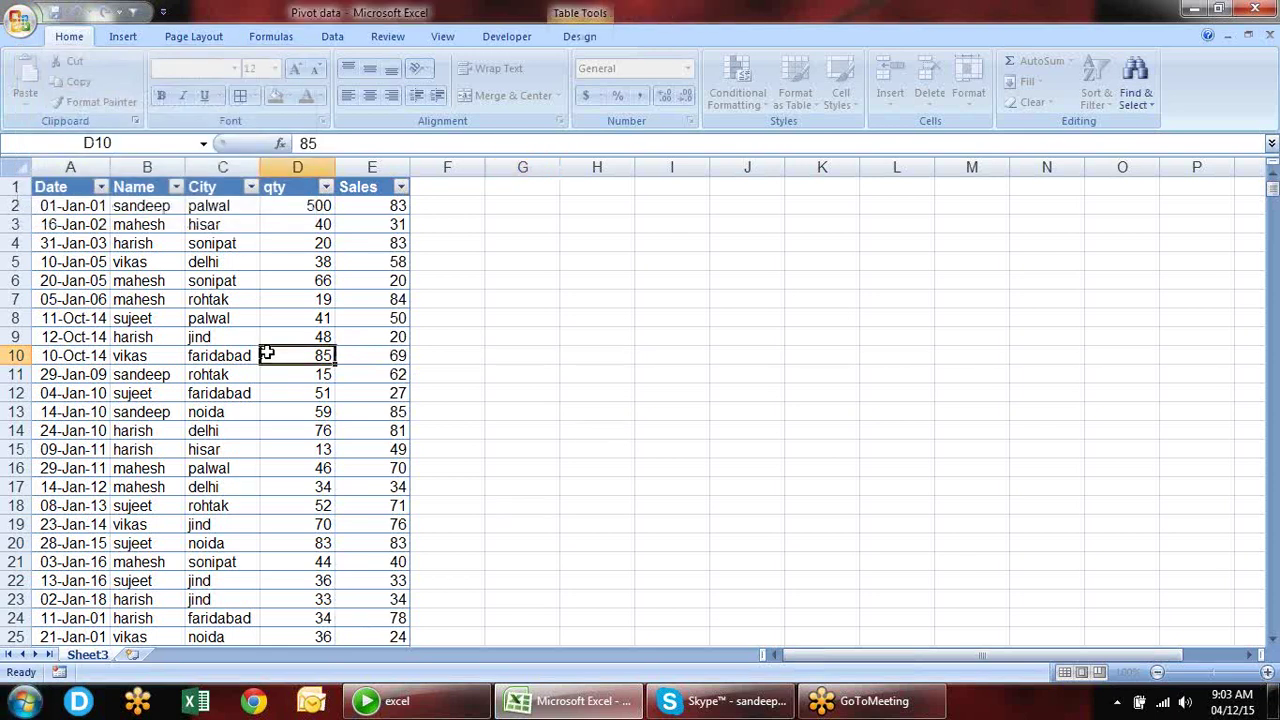
left_click(606, 11)
left_click(552, 394)
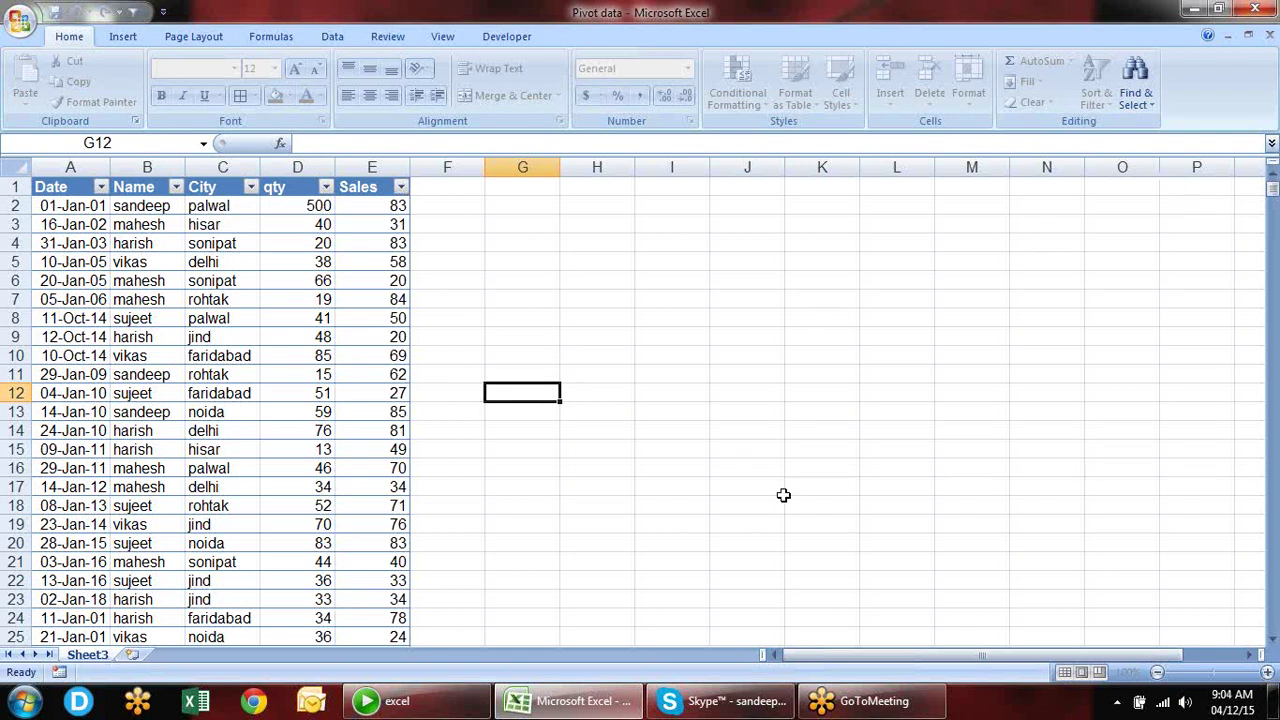
right_click(607, 706)
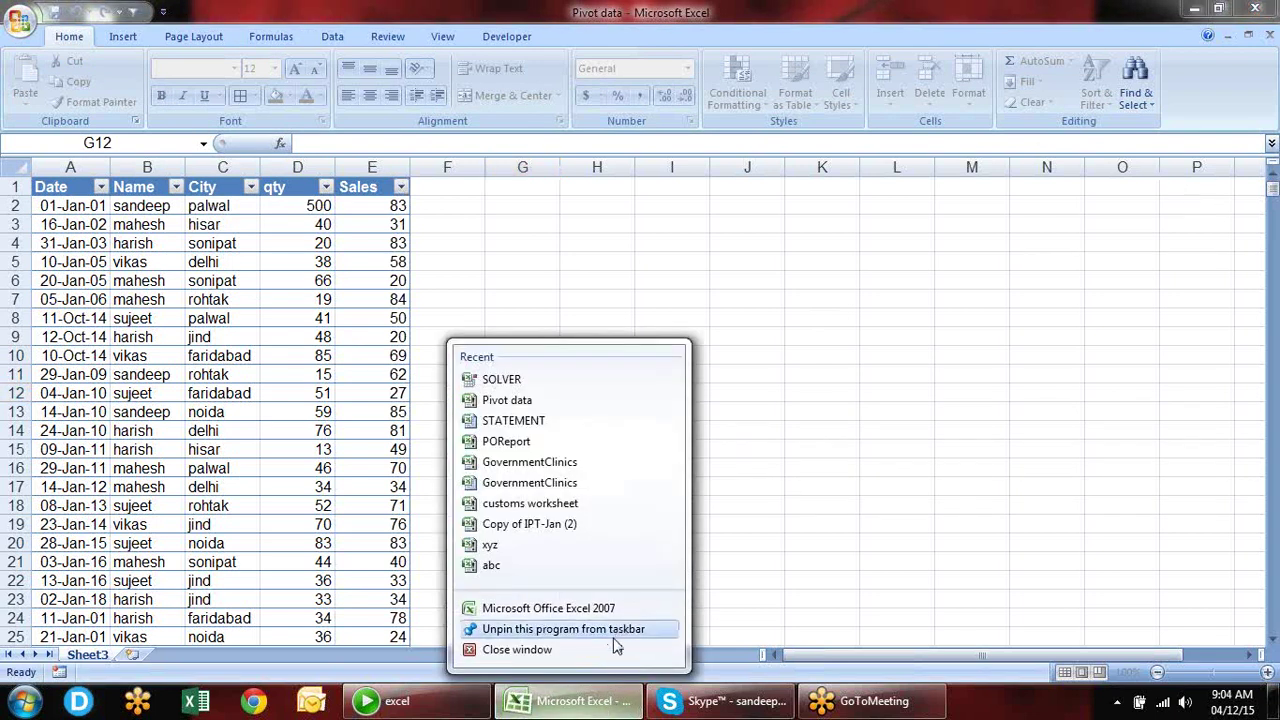
left_click(609, 651)
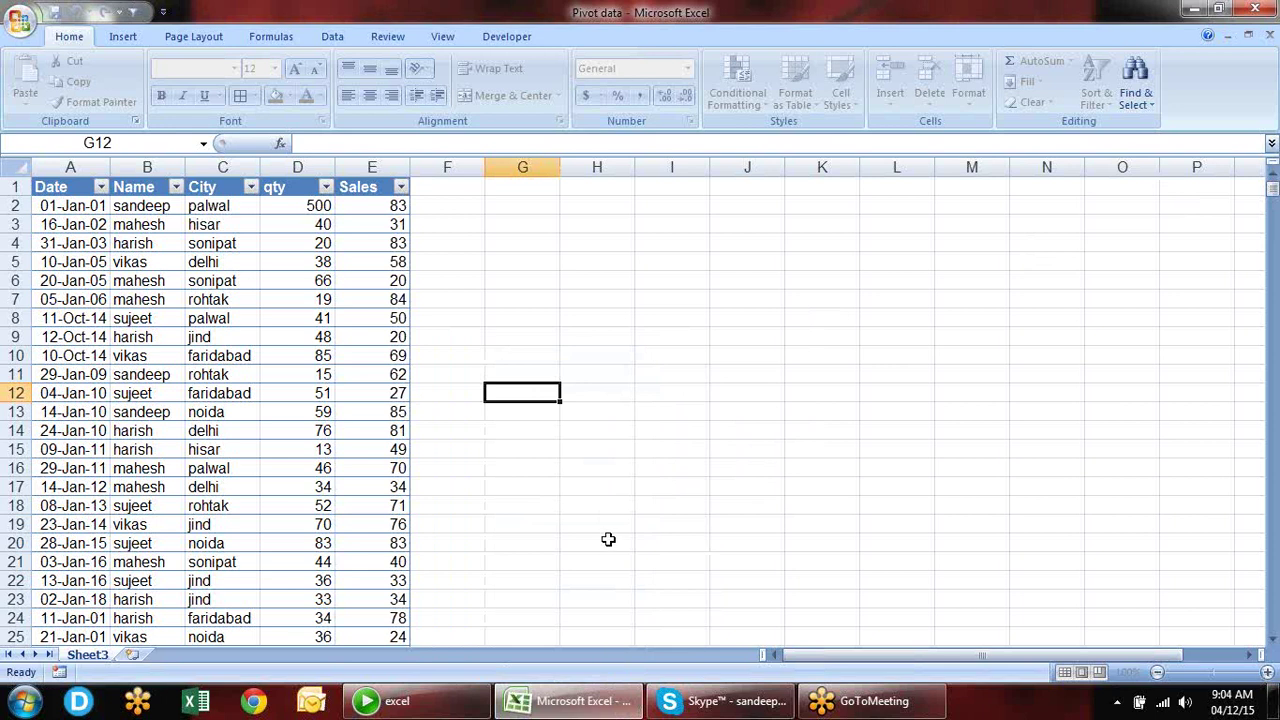
- End the EXCEL.EXE process of the Pivot data workbook through Windows Task Manager
right_click(1000, 712)
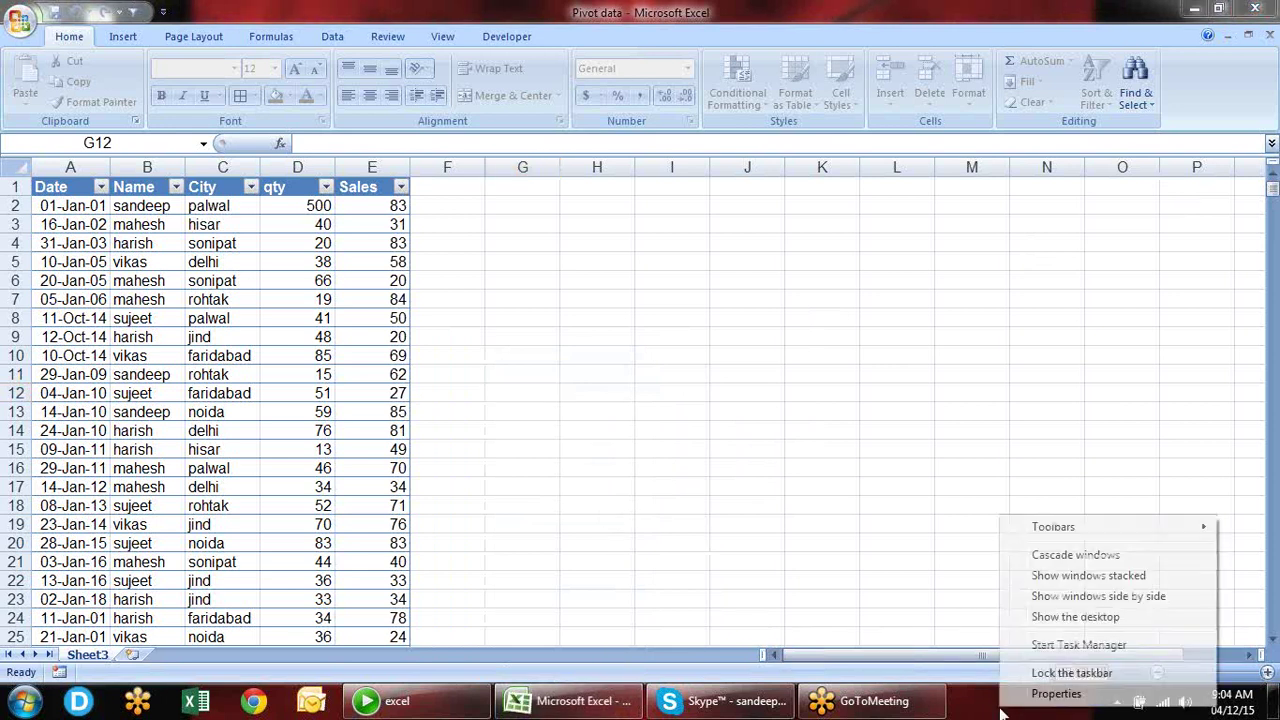
left_click(1062, 646)
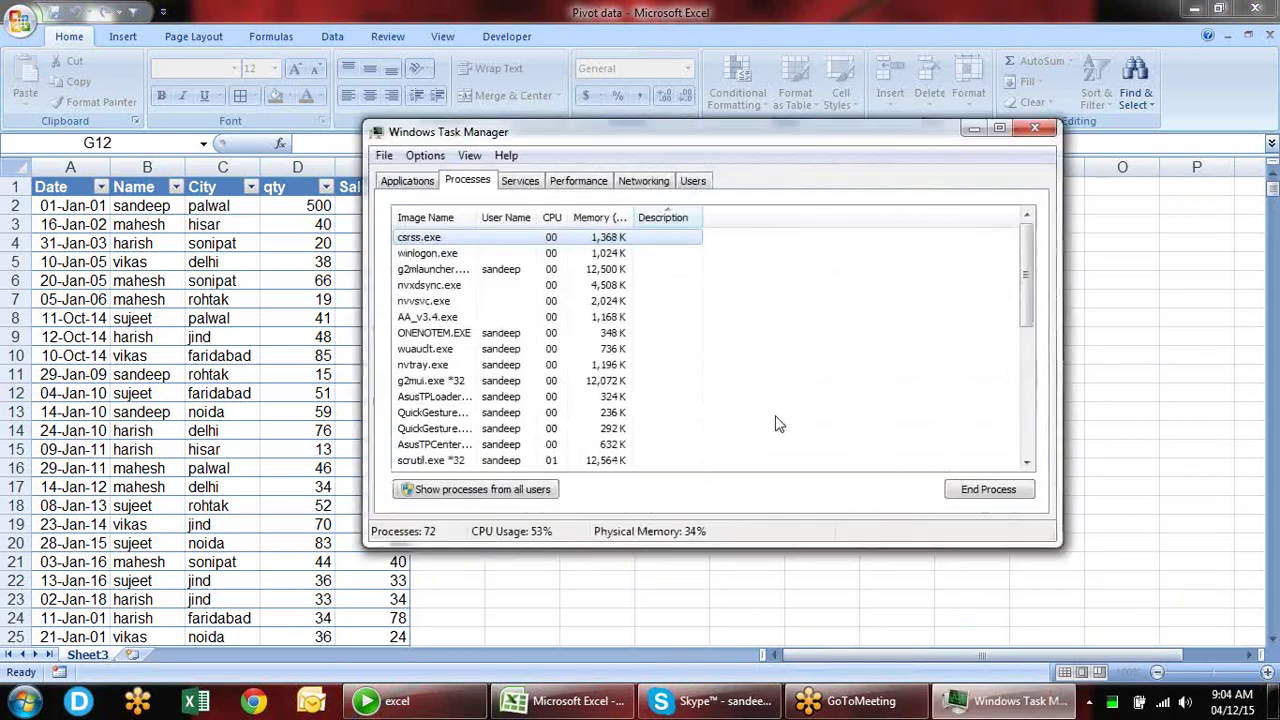
left_click(436, 182)
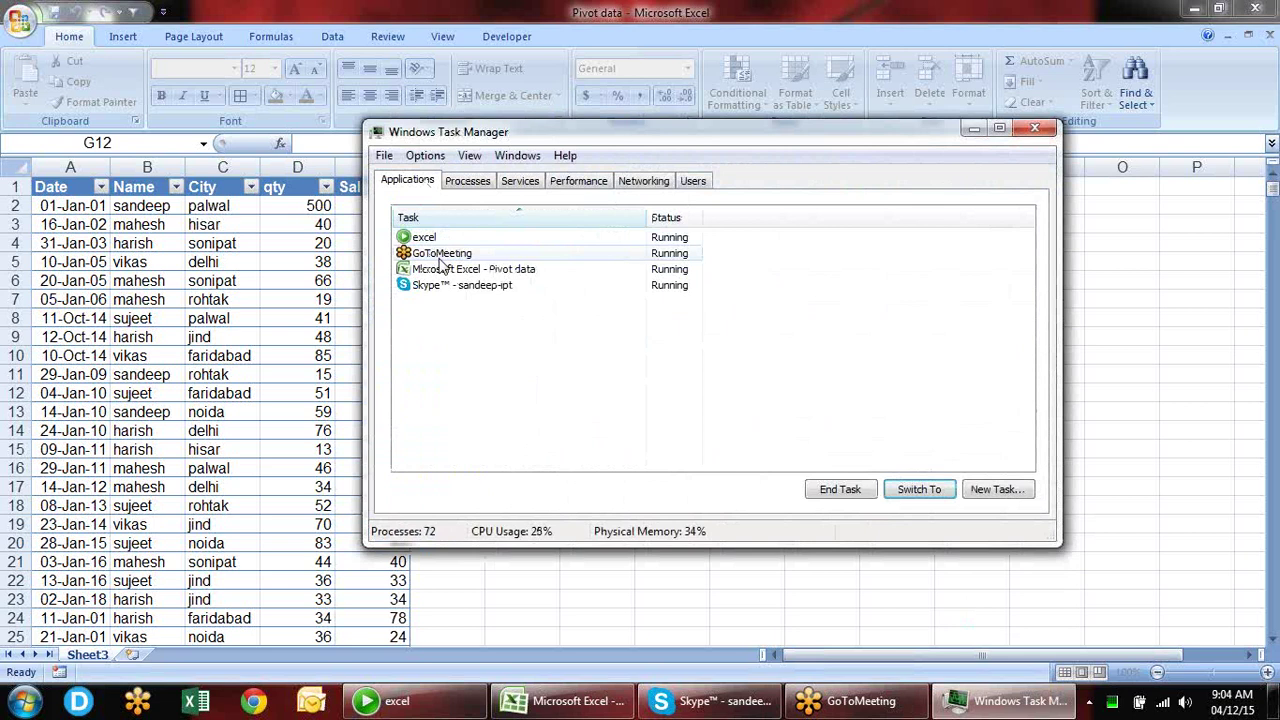
right_click(441, 272)
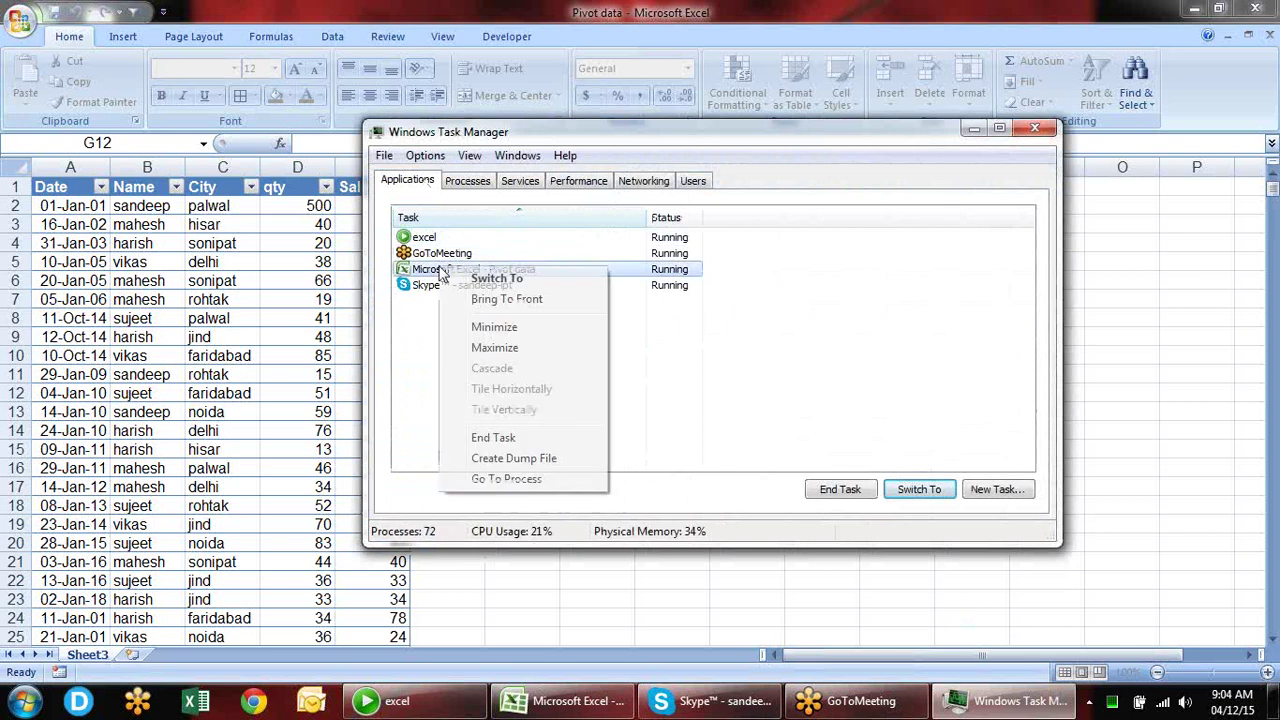
left_click(548, 480)
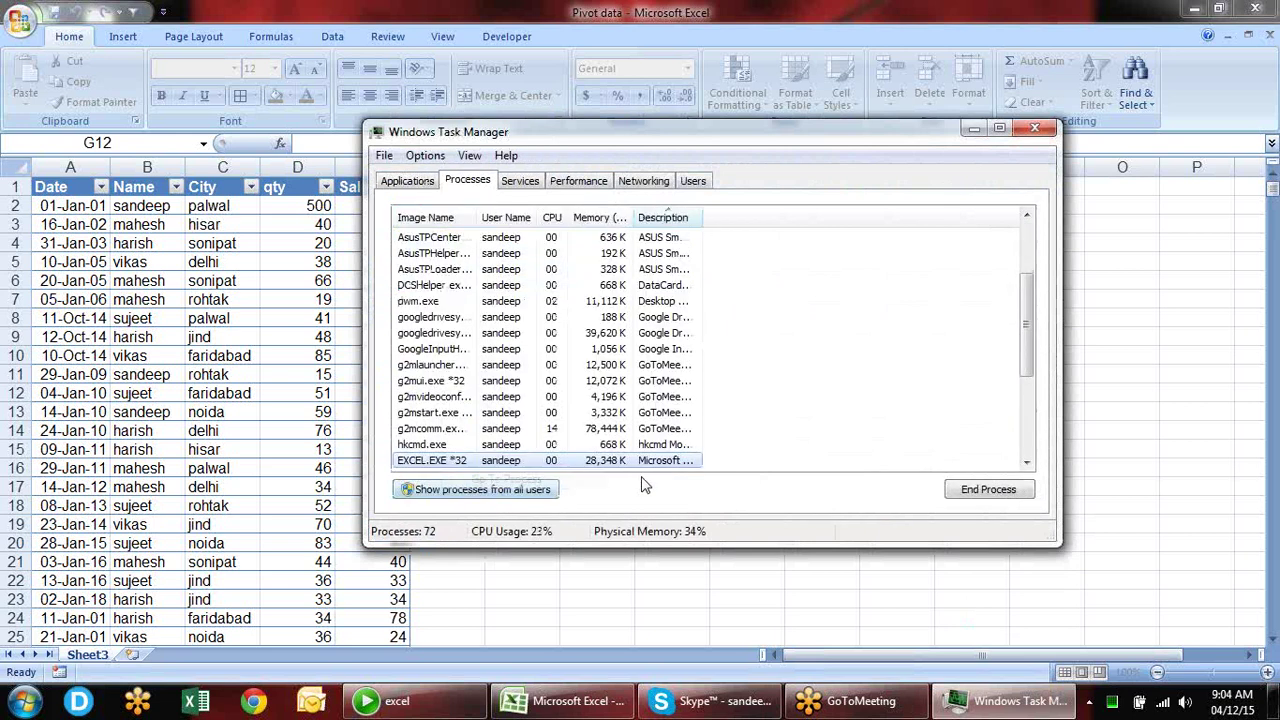
left_click(985, 492)
left_click(680, 388)
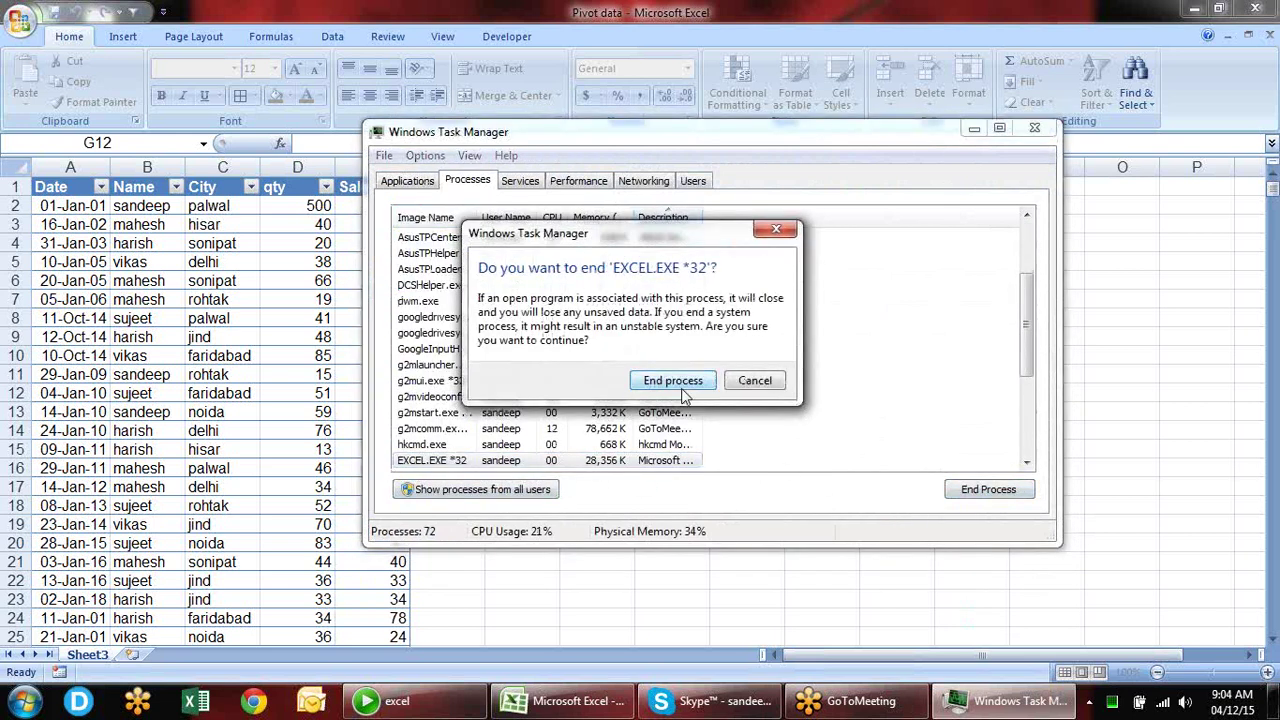
left_click(1208, 300)
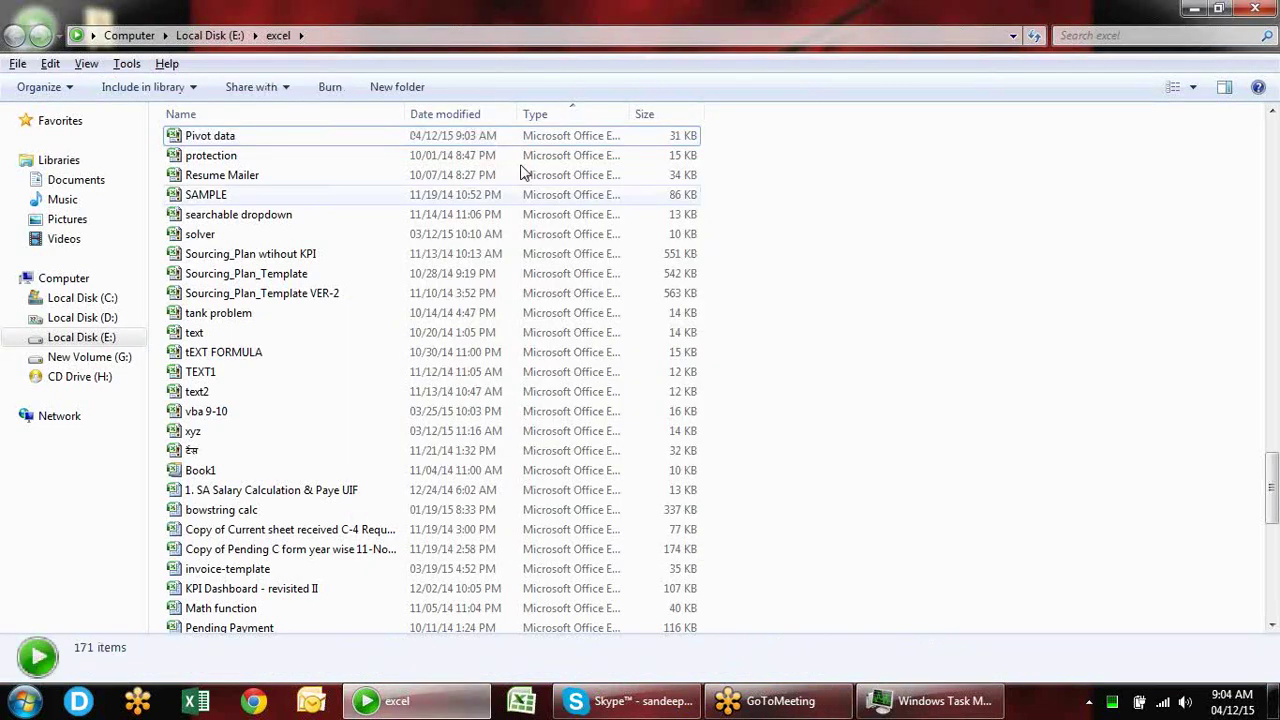
- Reopen the Pivot data workbook from the excel folder and dismiss the Document Recovery list
left_click(282, 137)
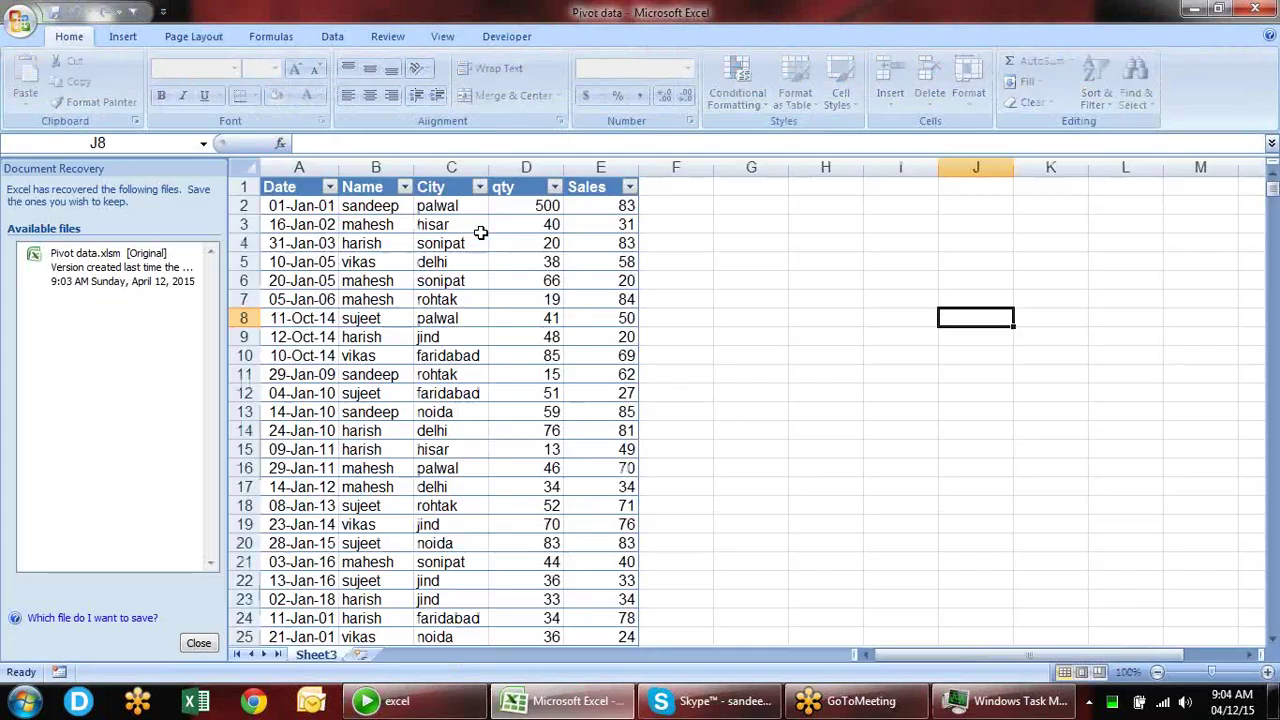
left_click(198, 643)
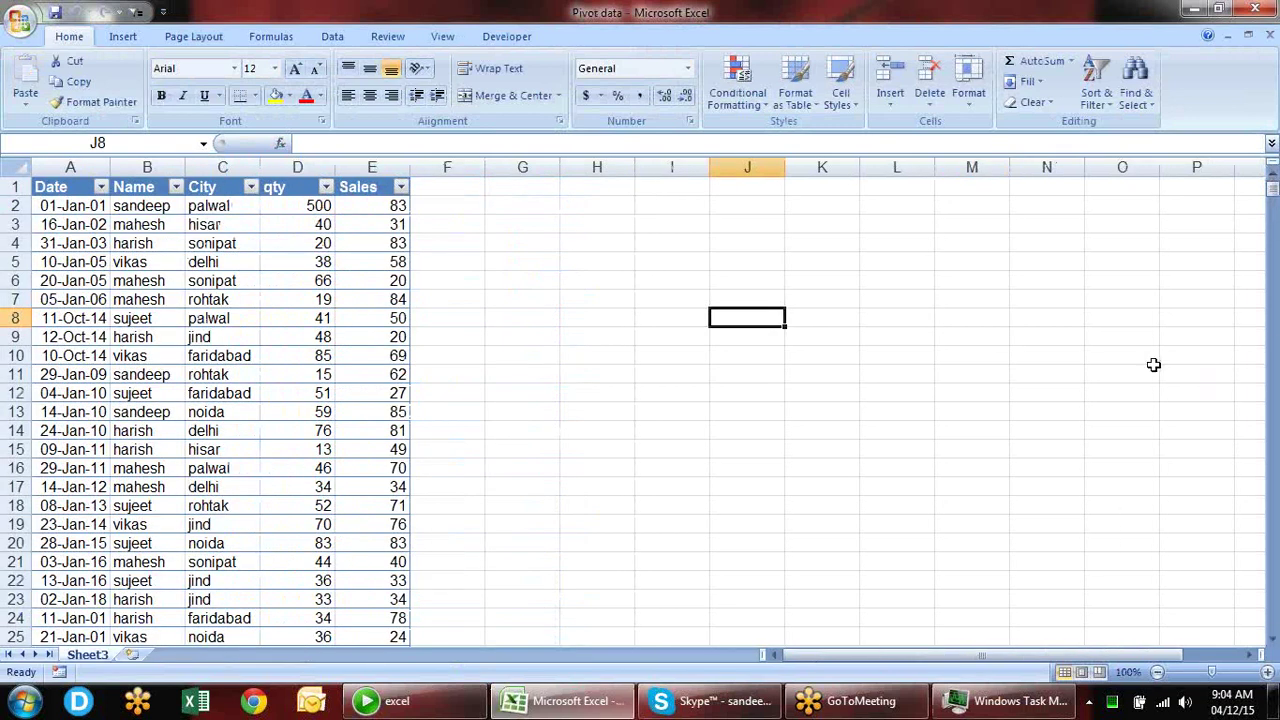
- Close the Pivot data workbook and start Excel with a new blank workbook
left_click(521, 700)
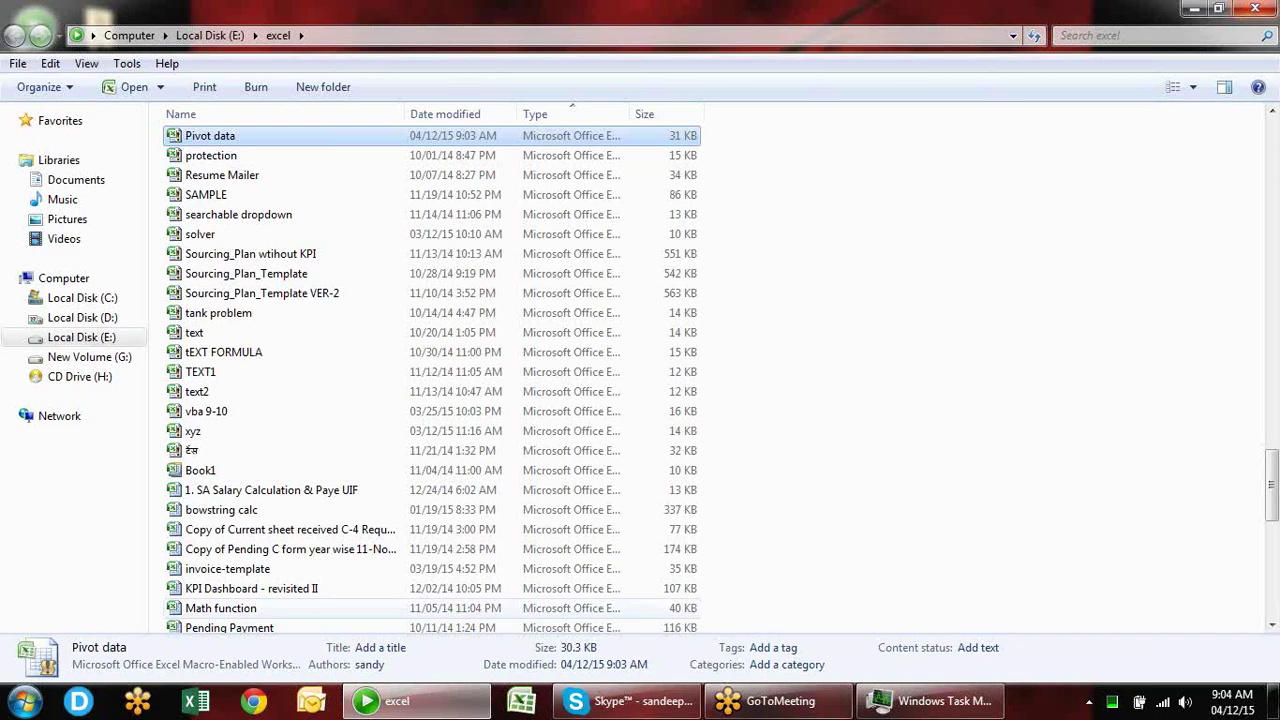
left_click(522, 700)
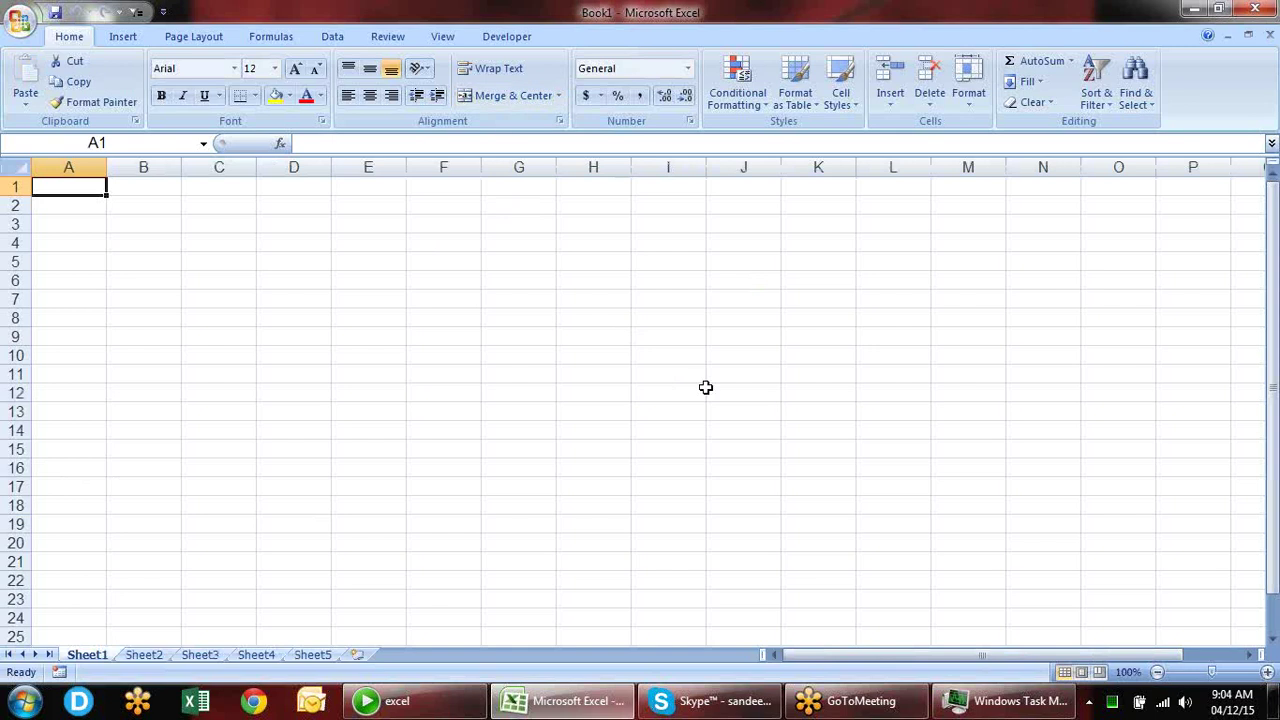
left_click(331, 36)
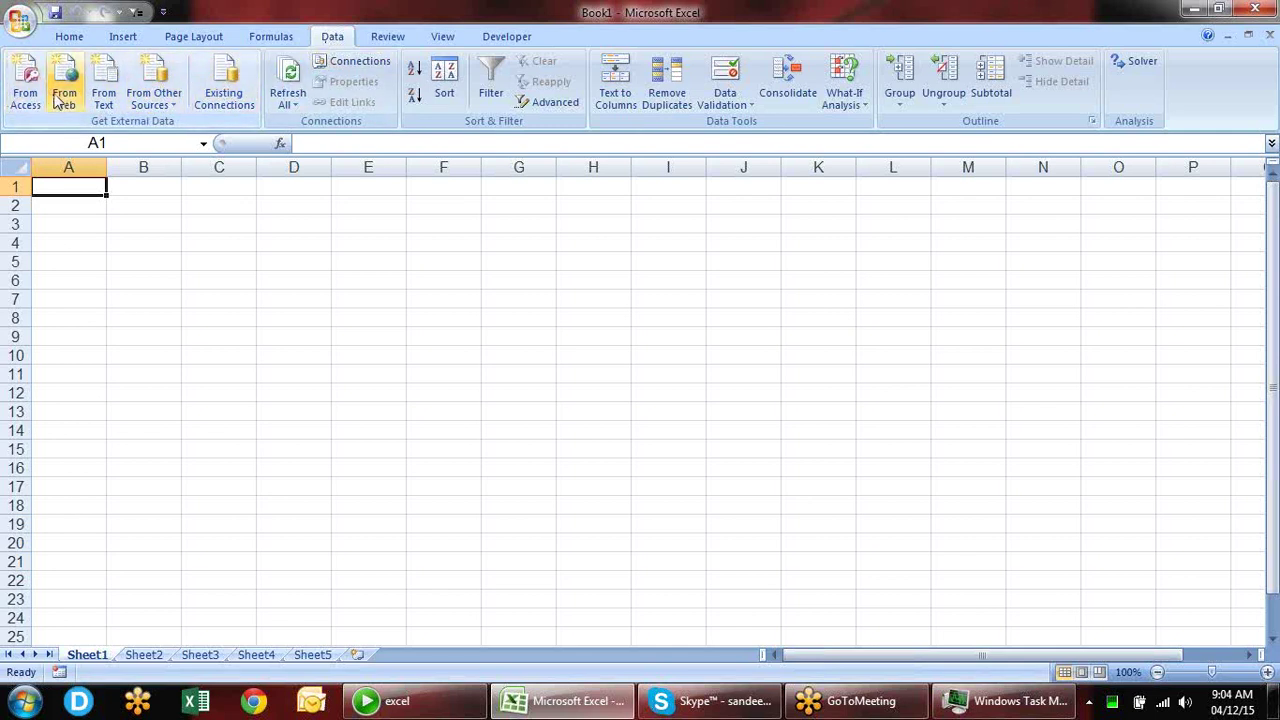
left_click(156, 104)
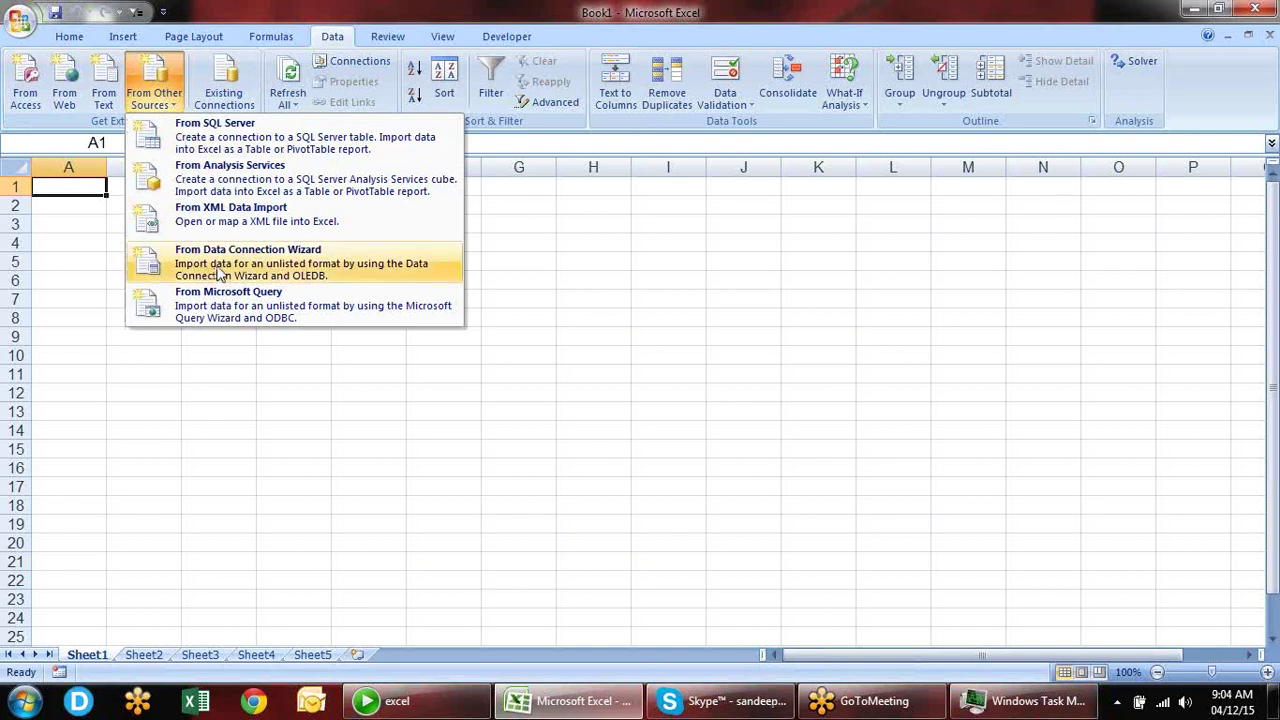
left_click(218, 264)
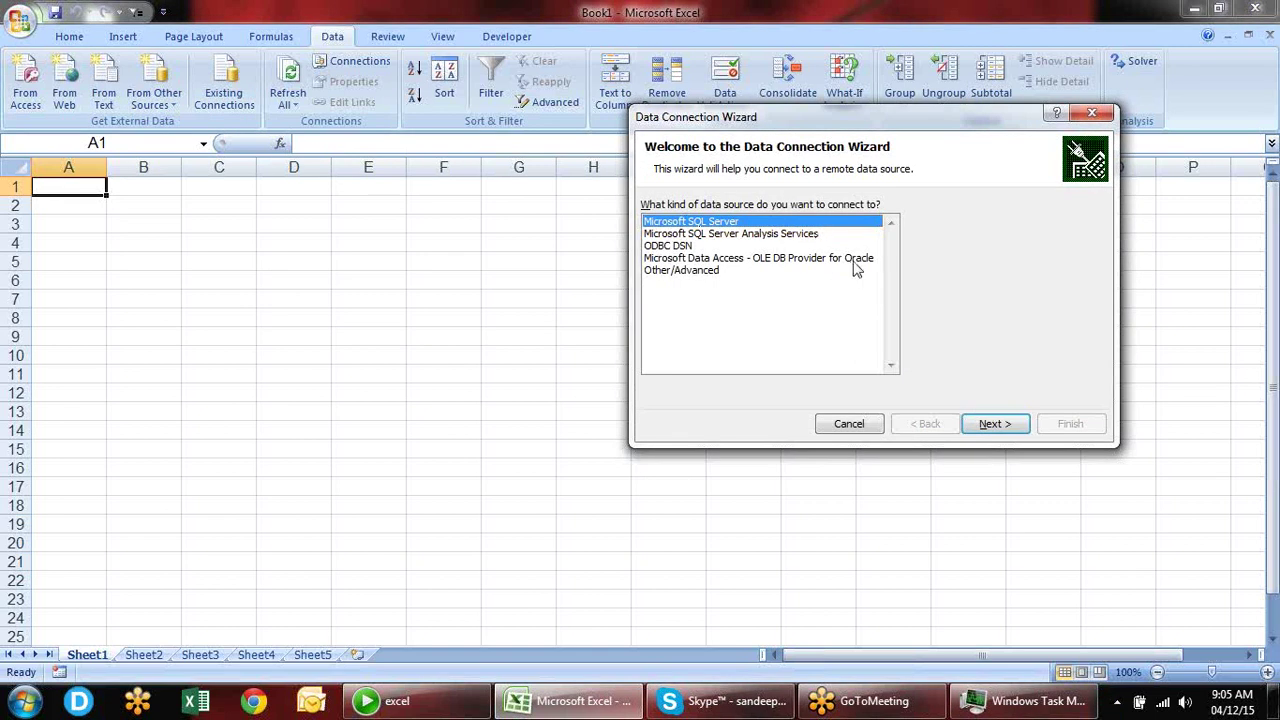
left_click(744, 272)
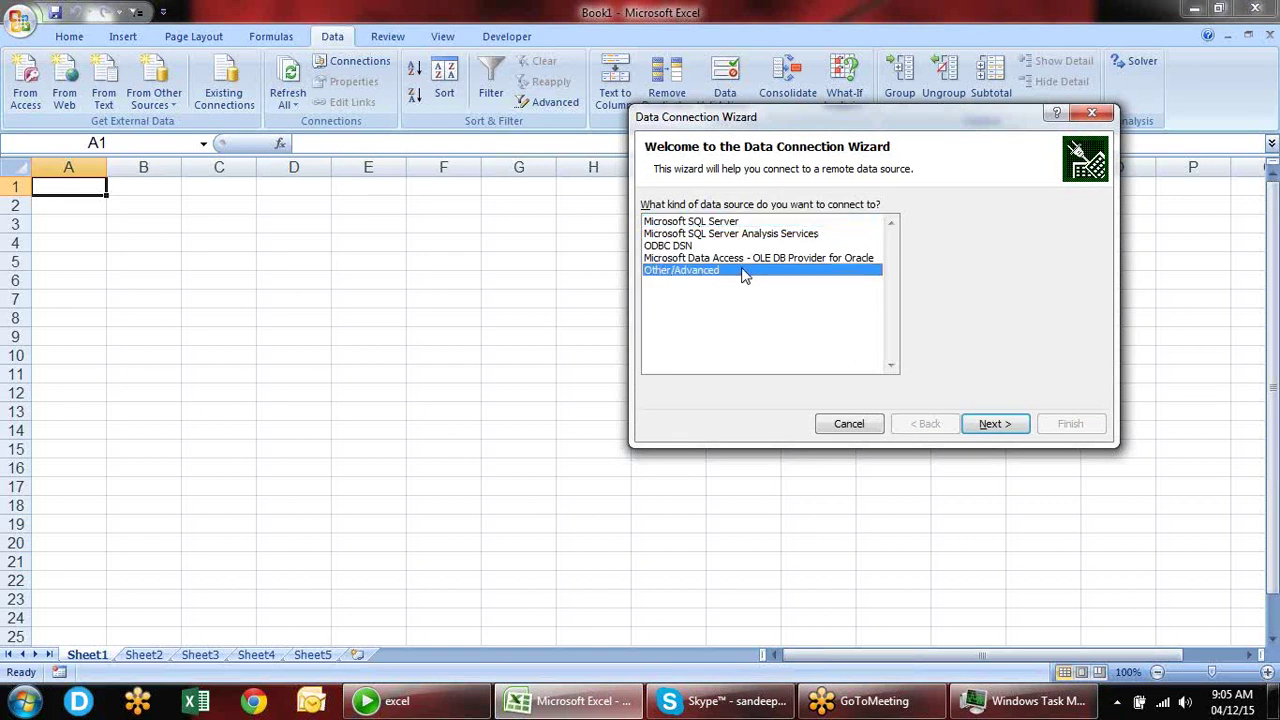
left_click(991, 425)
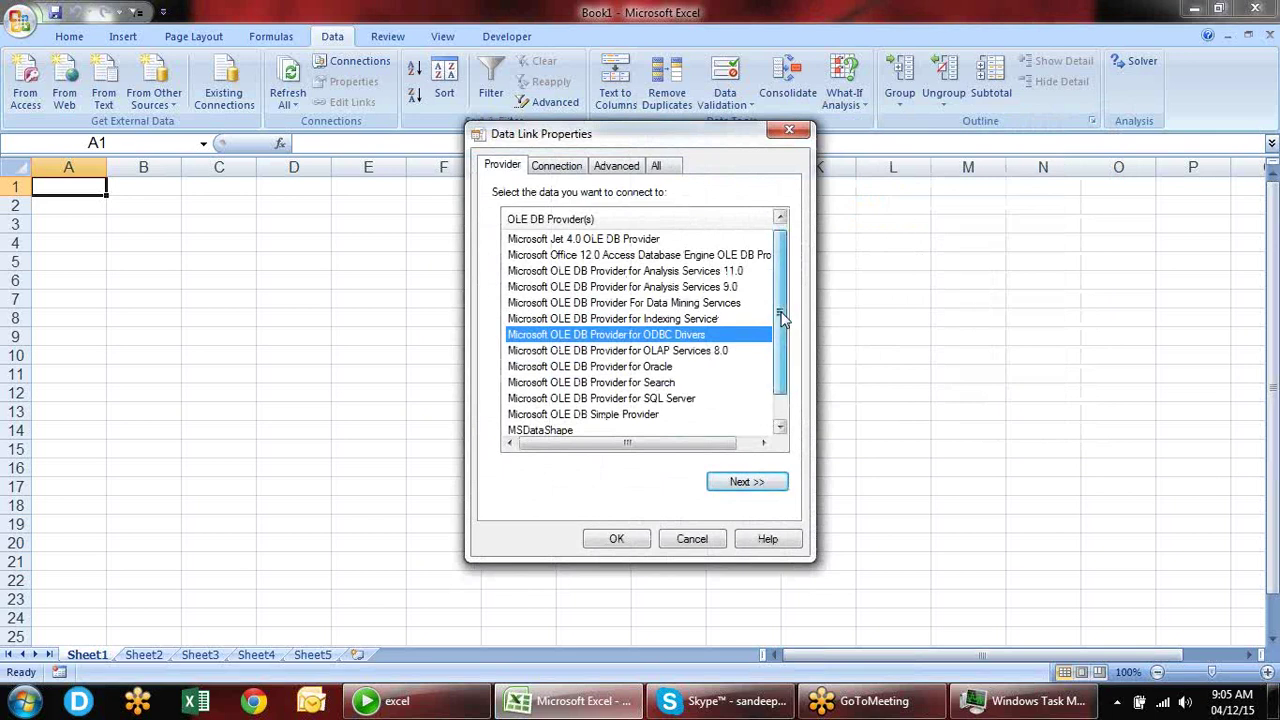
left_click_drag(781, 320, 773, 236)
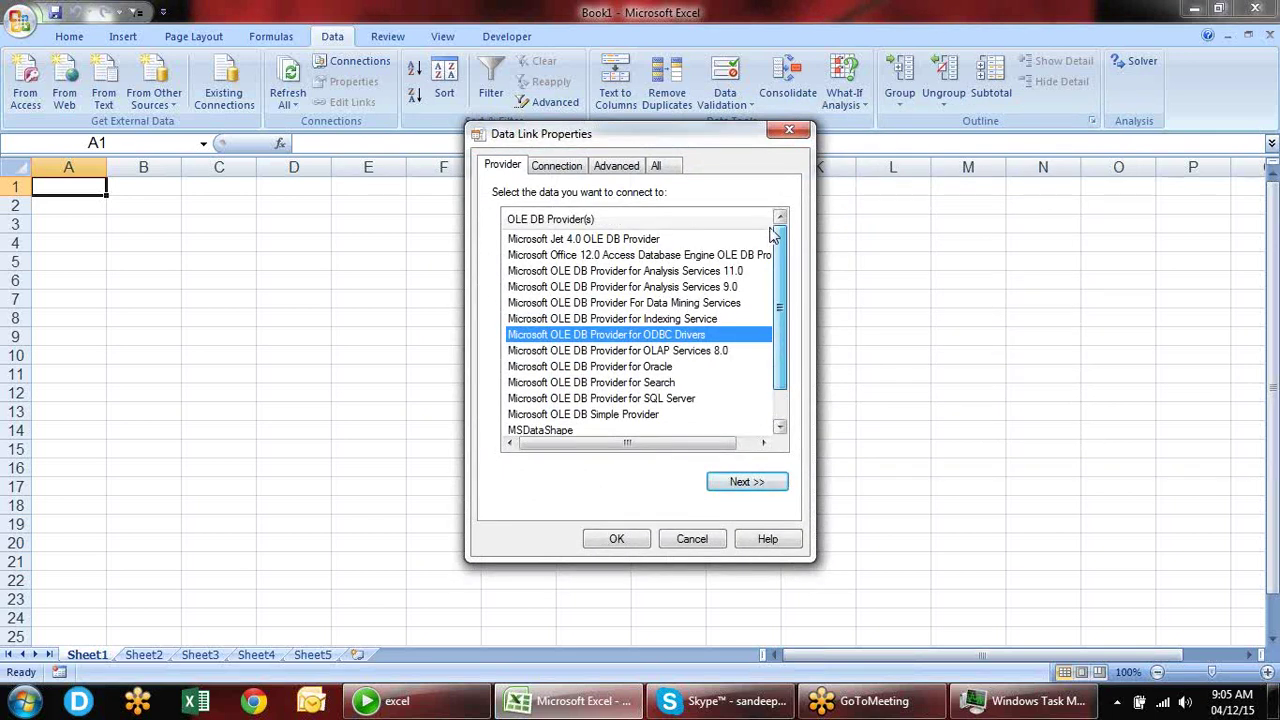
left_click(553, 166)
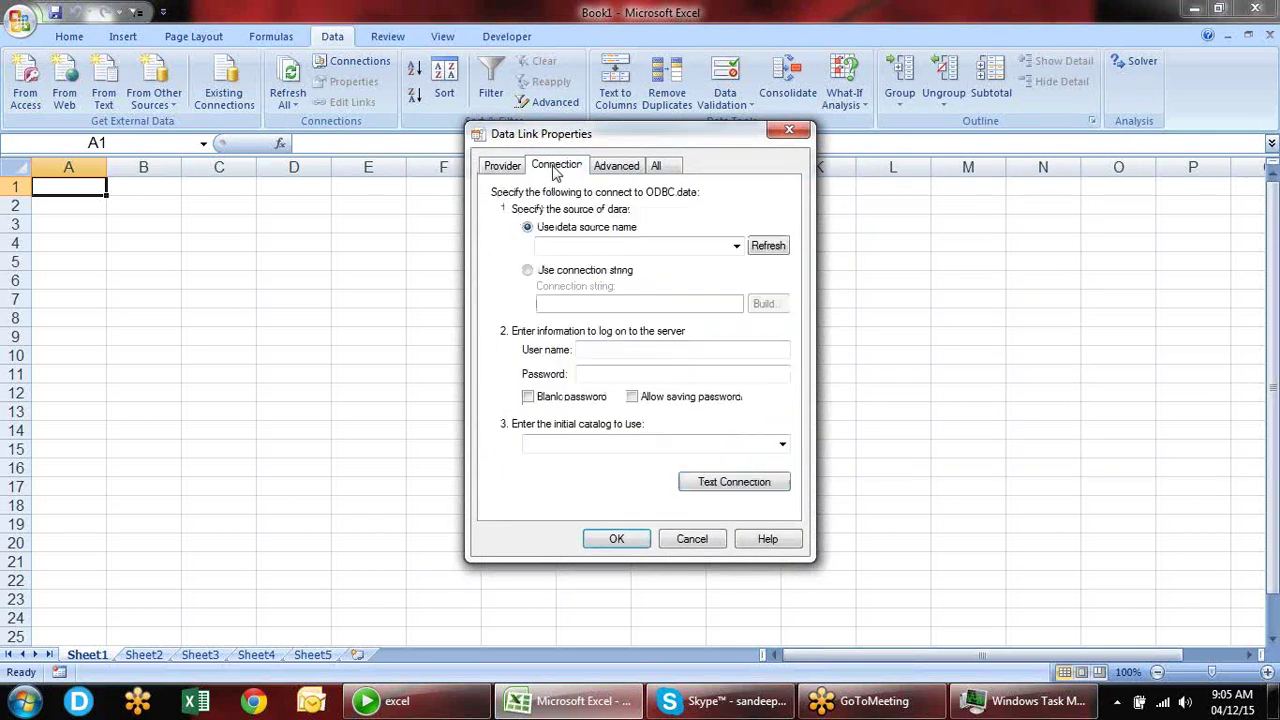
left_click(628, 170)
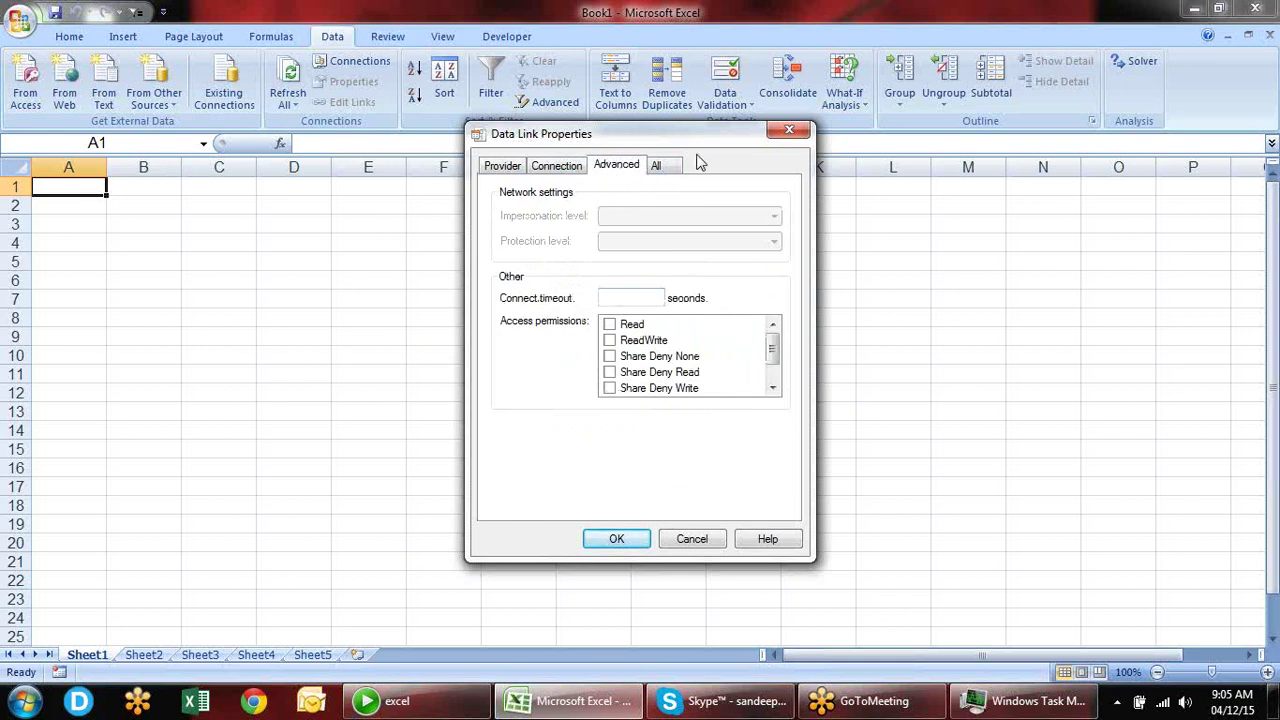
left_click(790, 132)
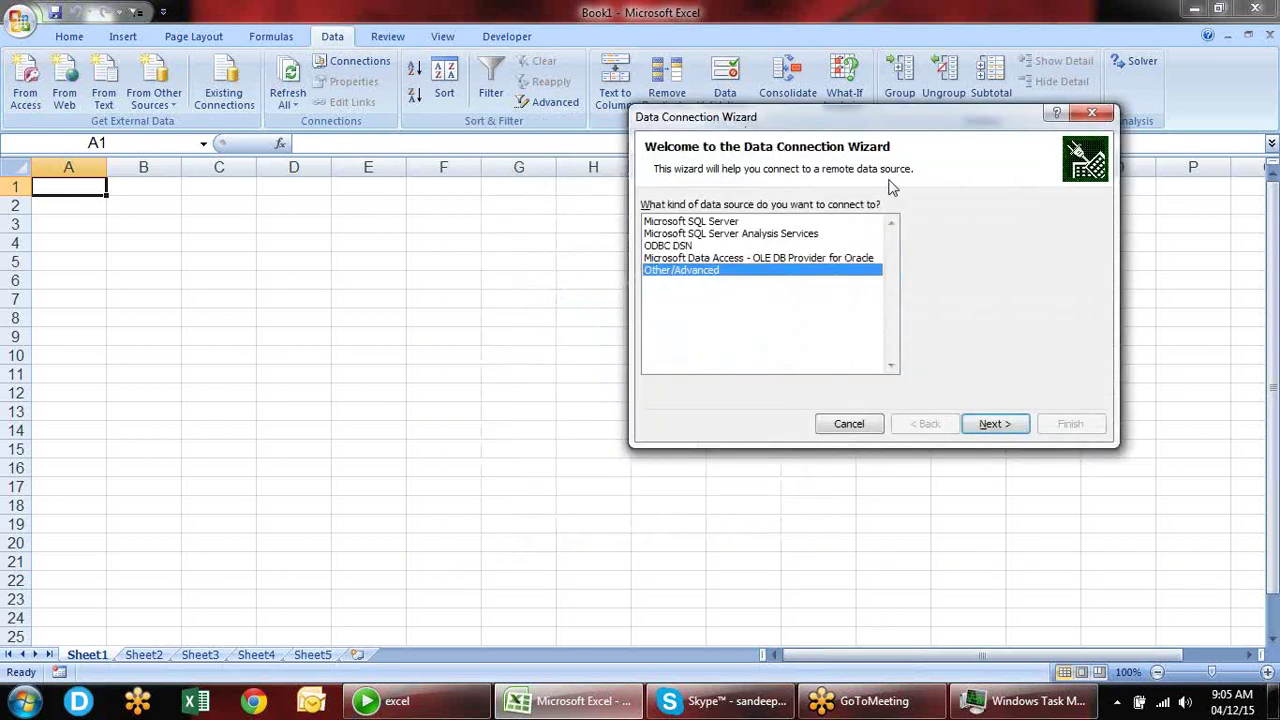
key("Escape")
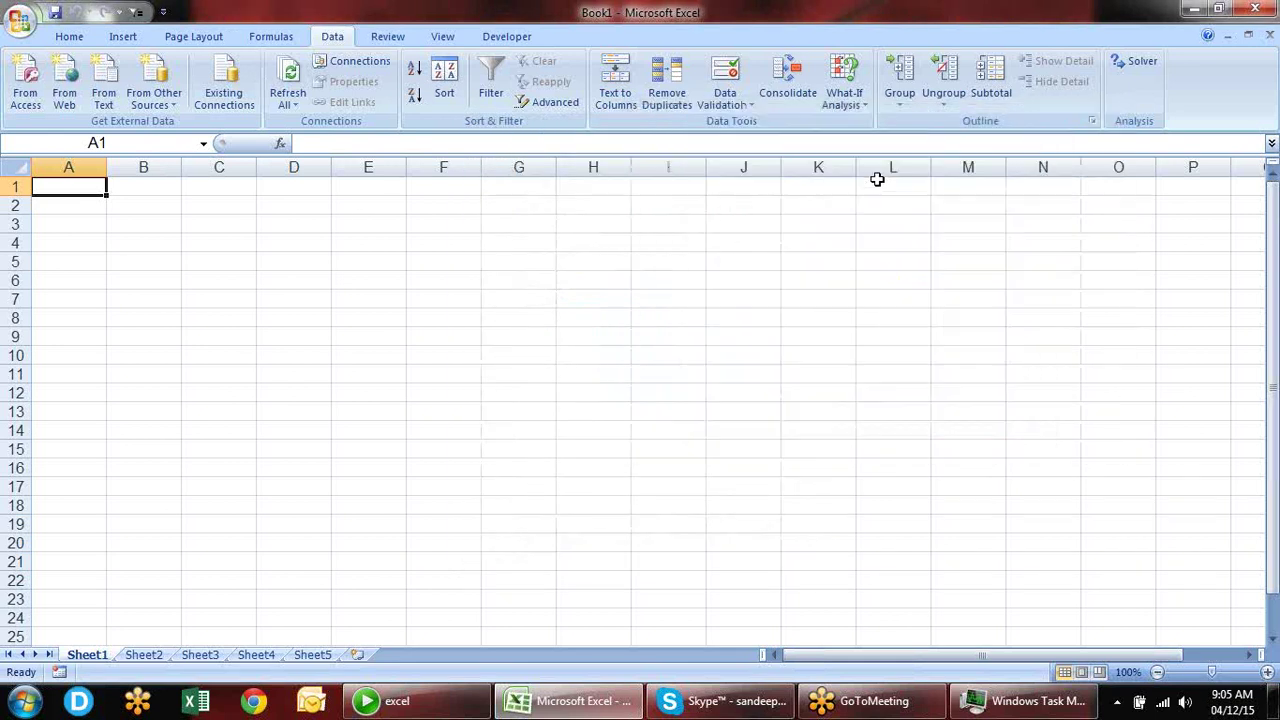
- Start adding a workbook connection and browse for its data source in the excel folder on drive E
left_click(356, 62)
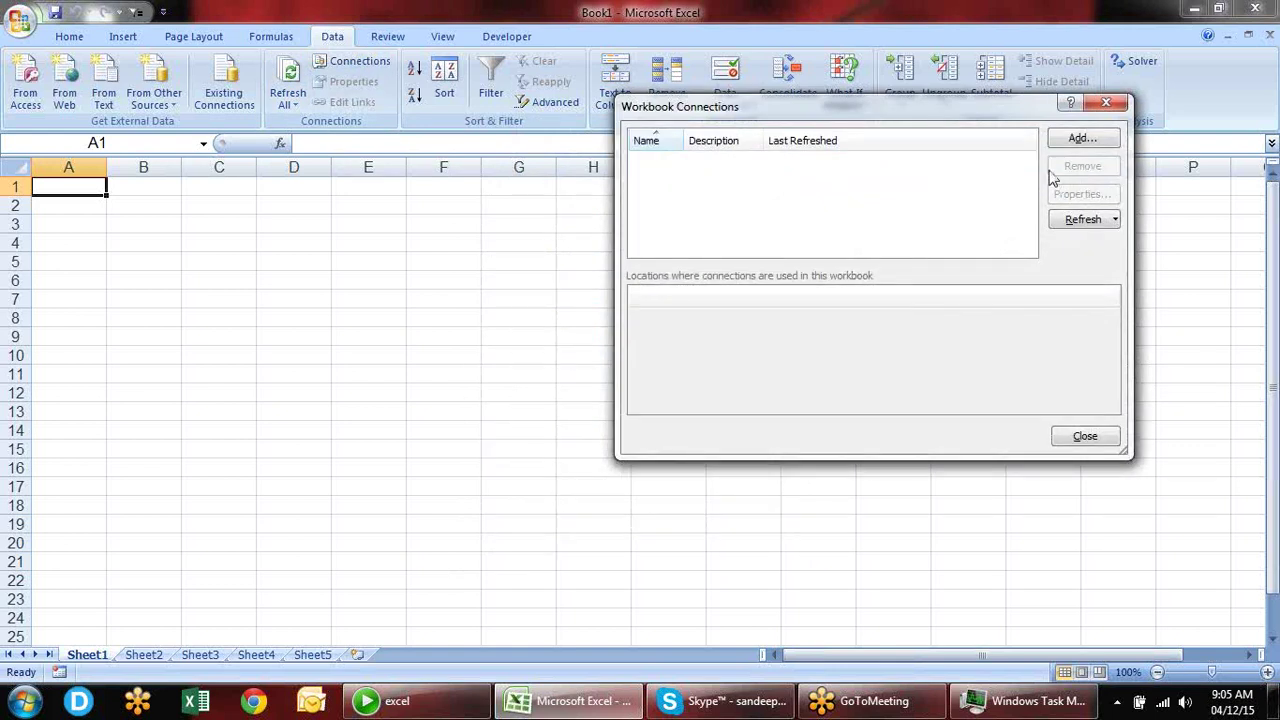
left_click(1077, 137)
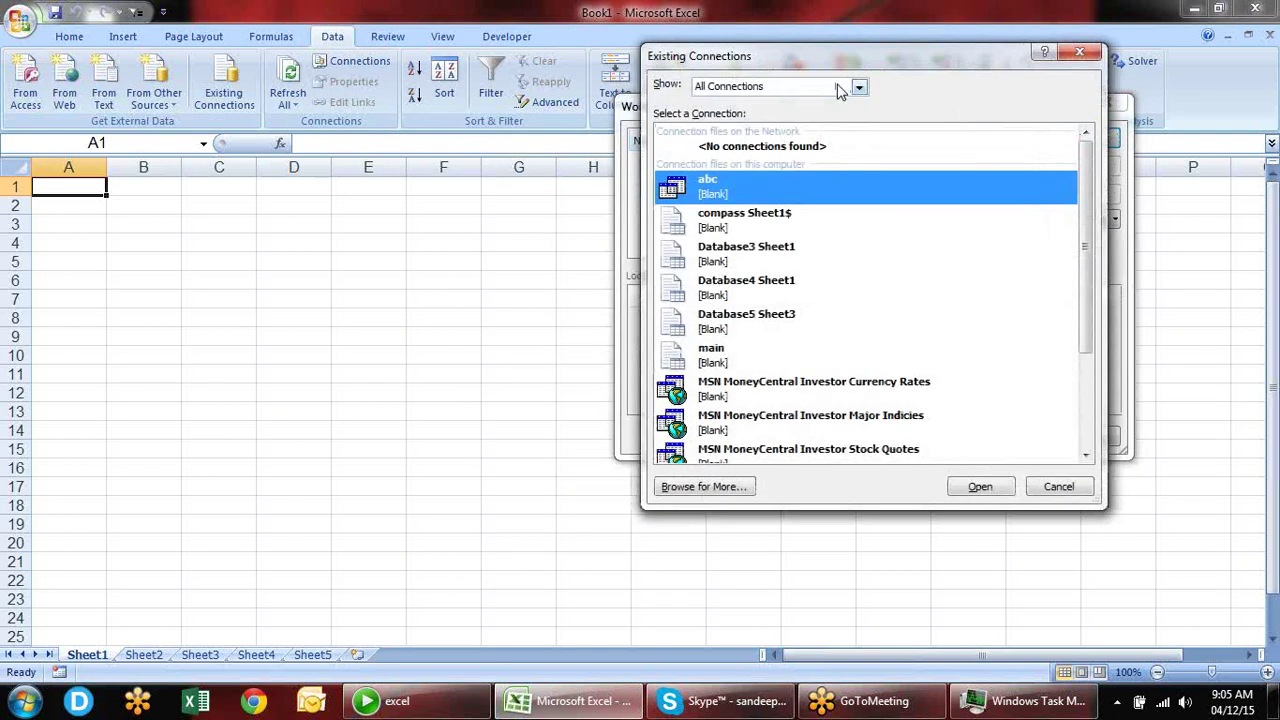
left_click_drag(842, 66, 446, 38)
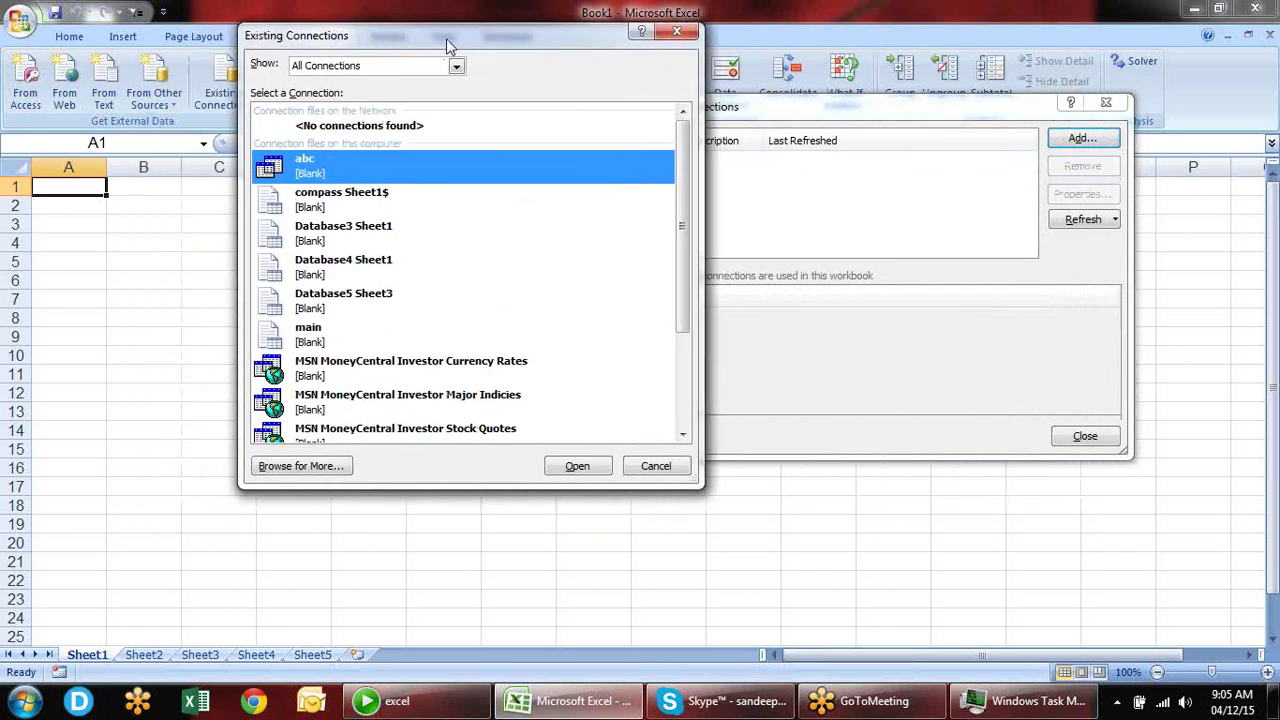
left_click(340, 468)
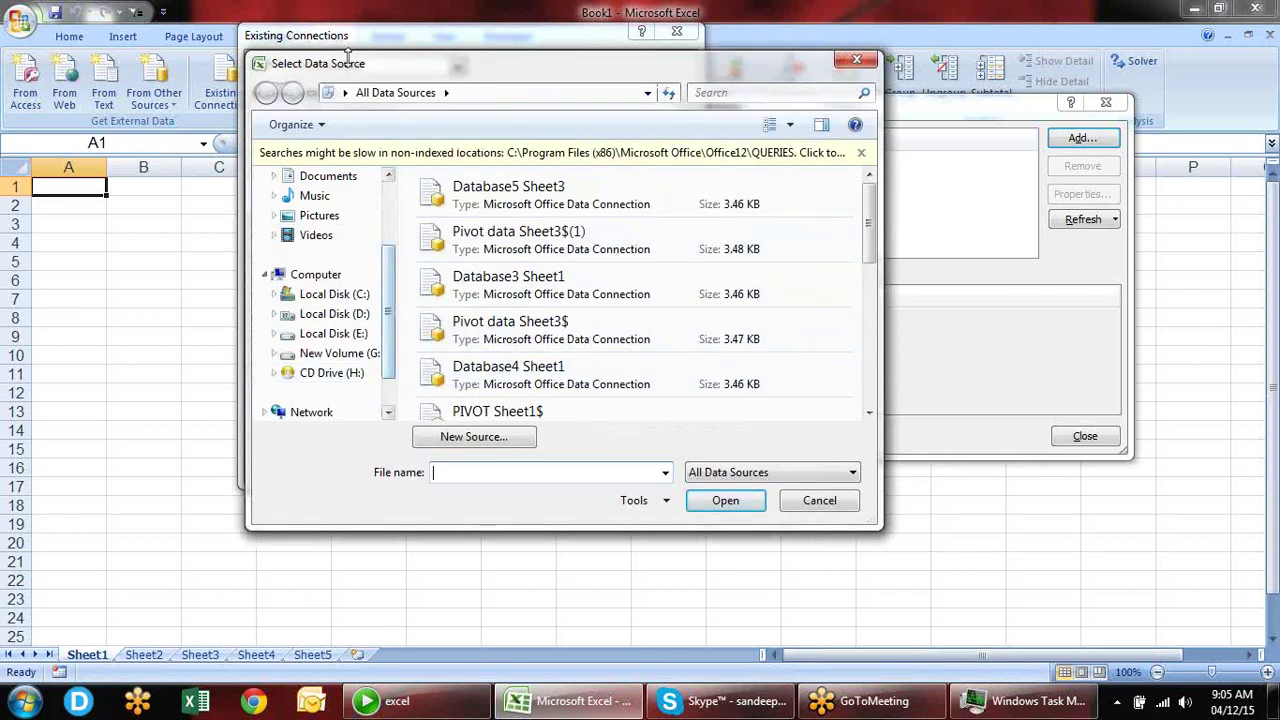
left_click(345, 94)
left_click(368, 118)
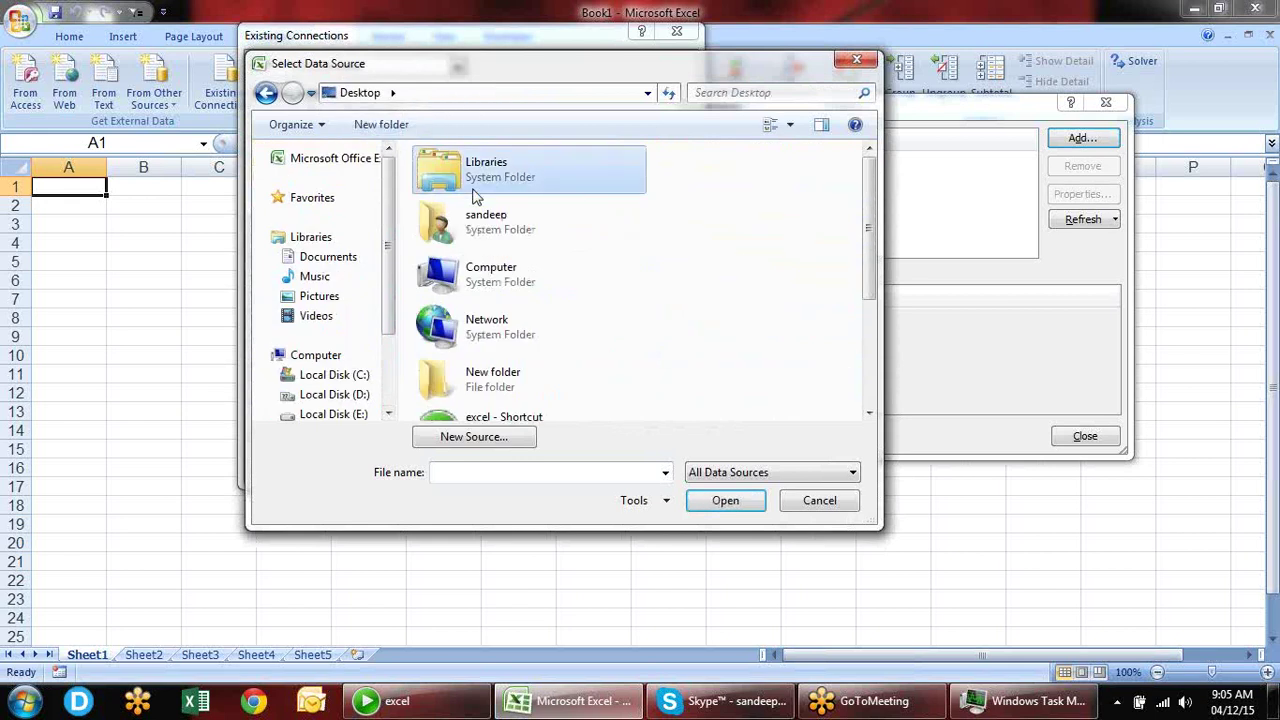
key("e")
key("Return")
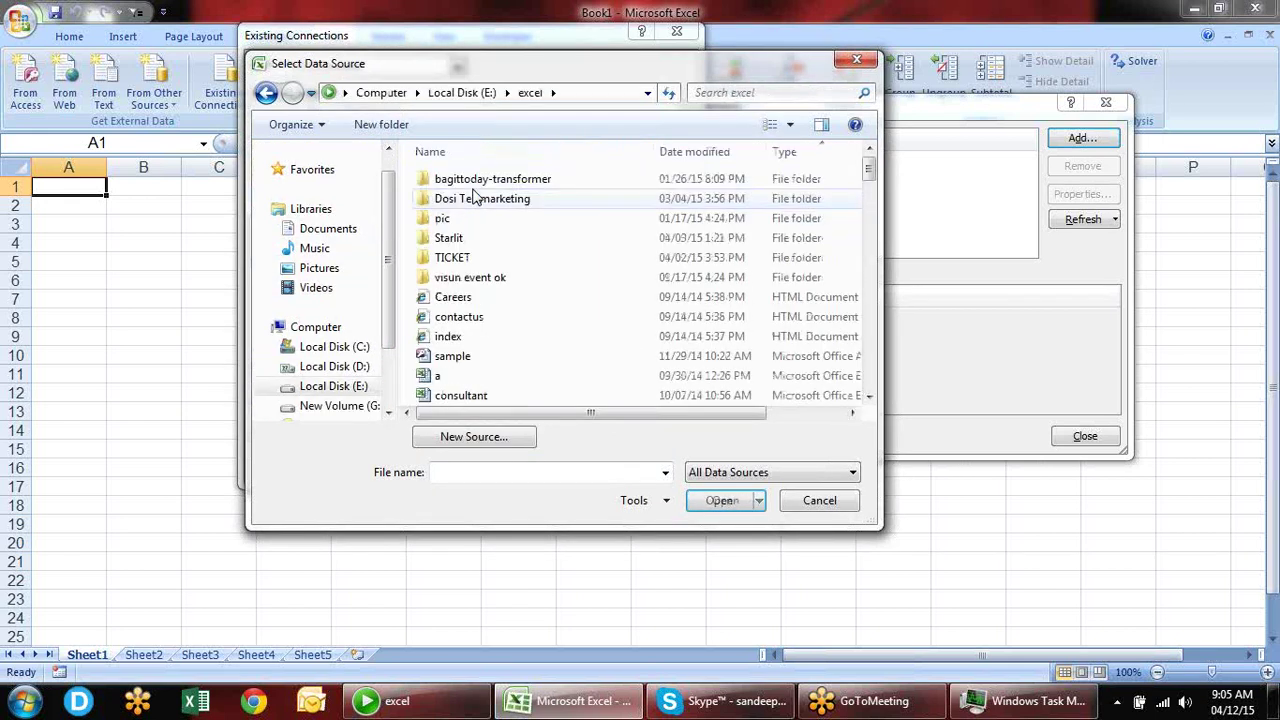
- Add the Pivot data workbook as a connection using its Sheet3$ table and close the workbook connections list
key("p")
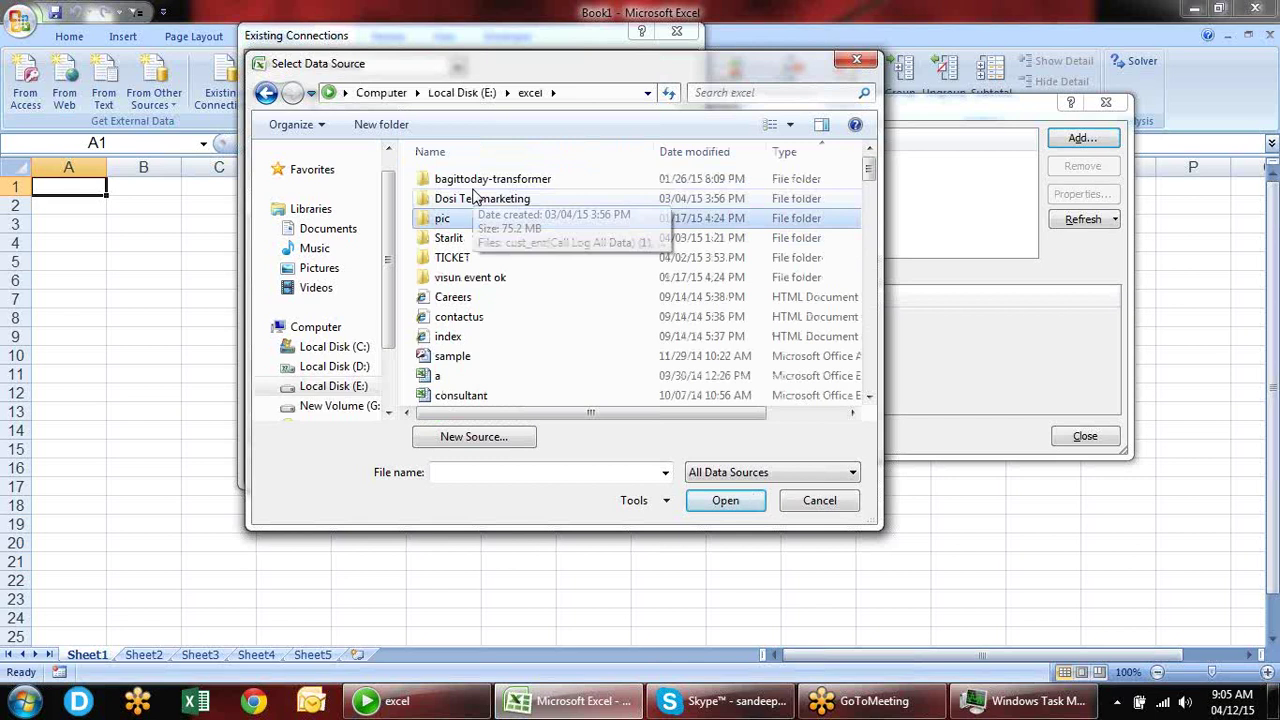
left_click(490, 279)
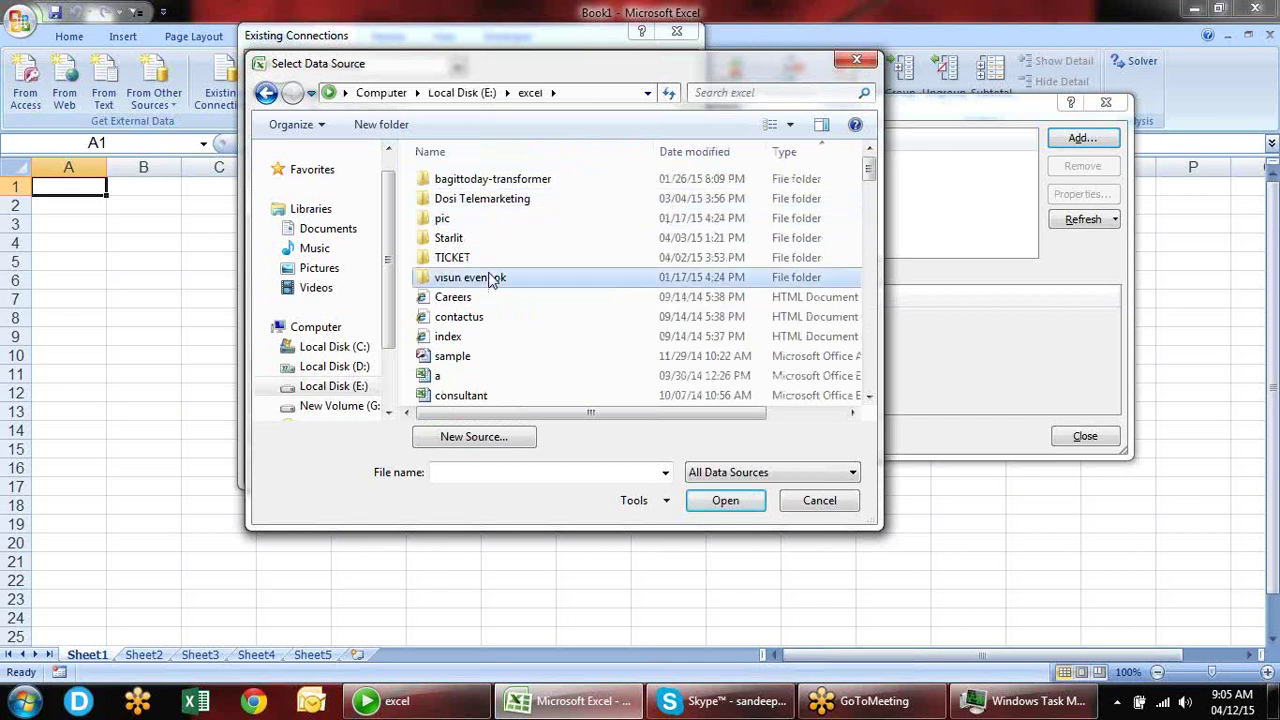
type("piv")
key("Return")
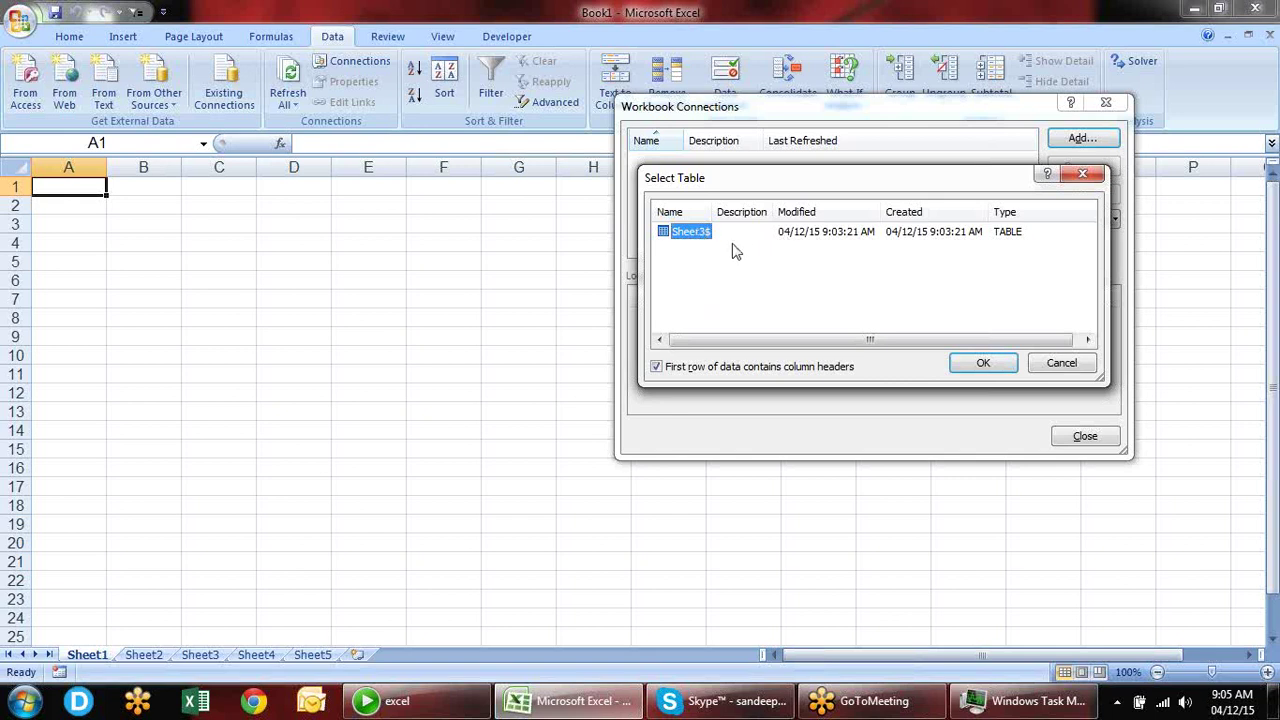
left_click(985, 367)
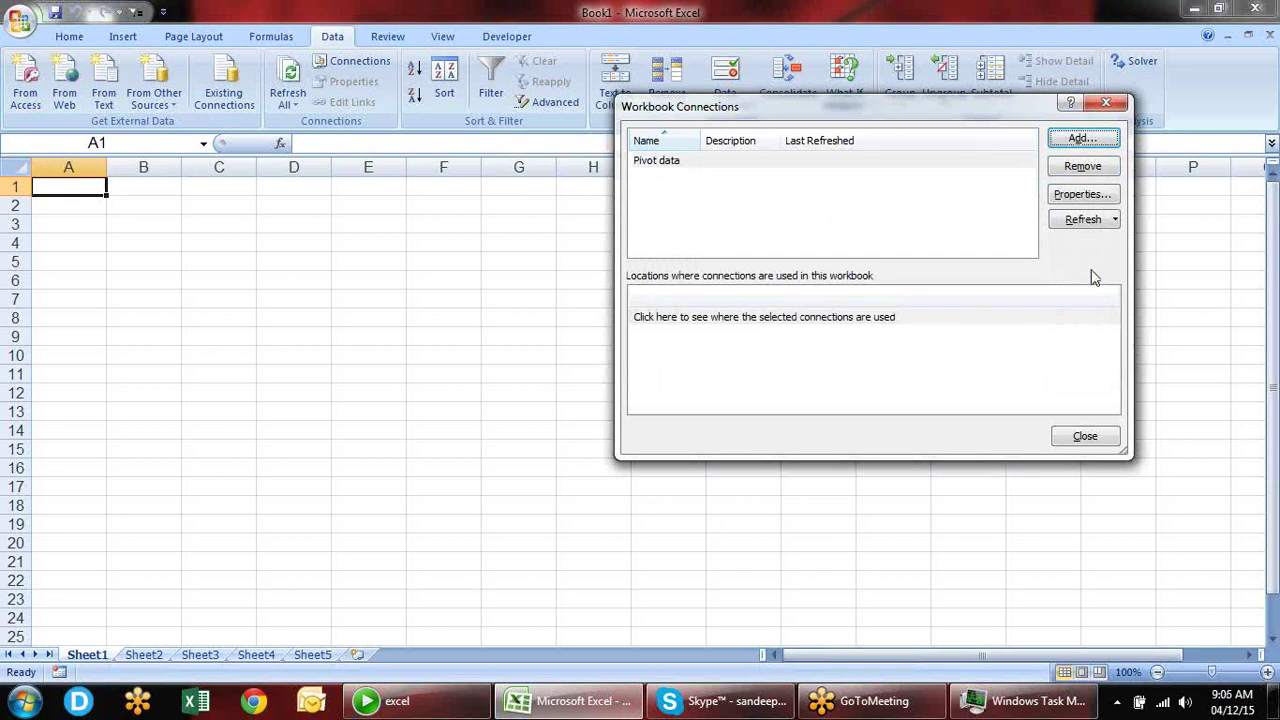
left_click(843, 165)
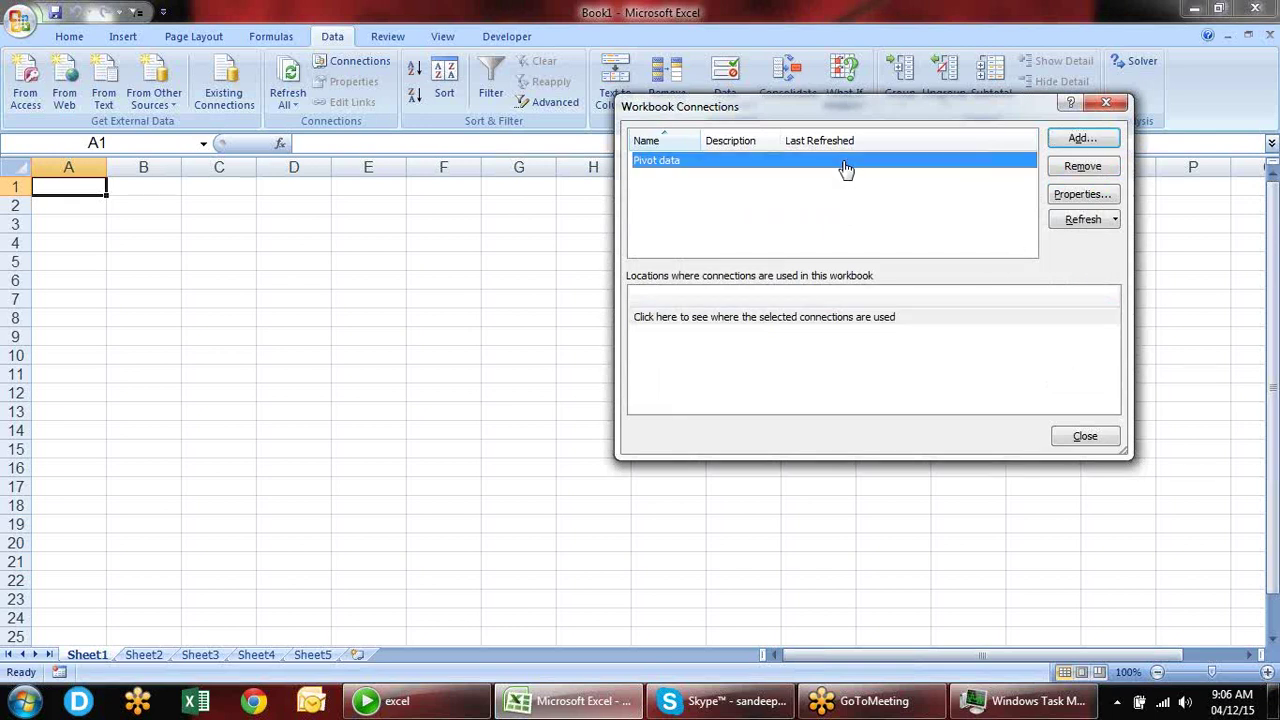
left_click(1068, 435)
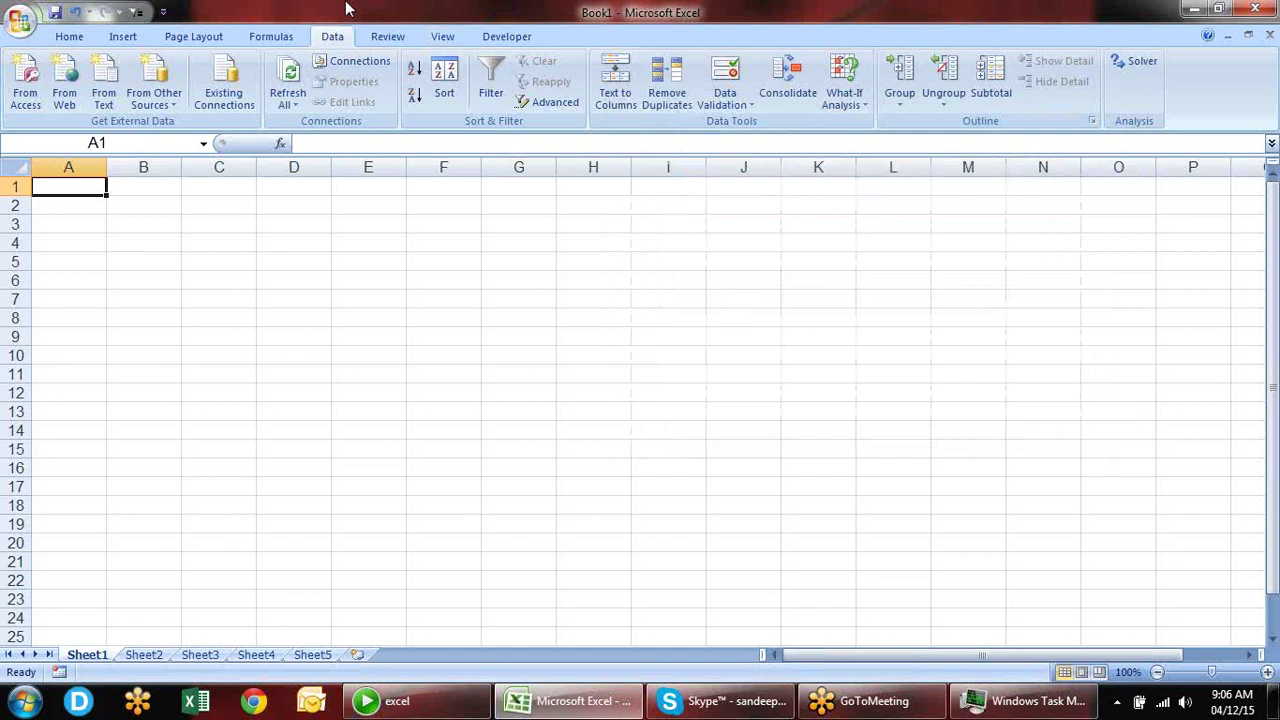
- Import the existing Pivot data connection as a PivotTable Report at cell A1 of Sheet1
left_click(224, 92)
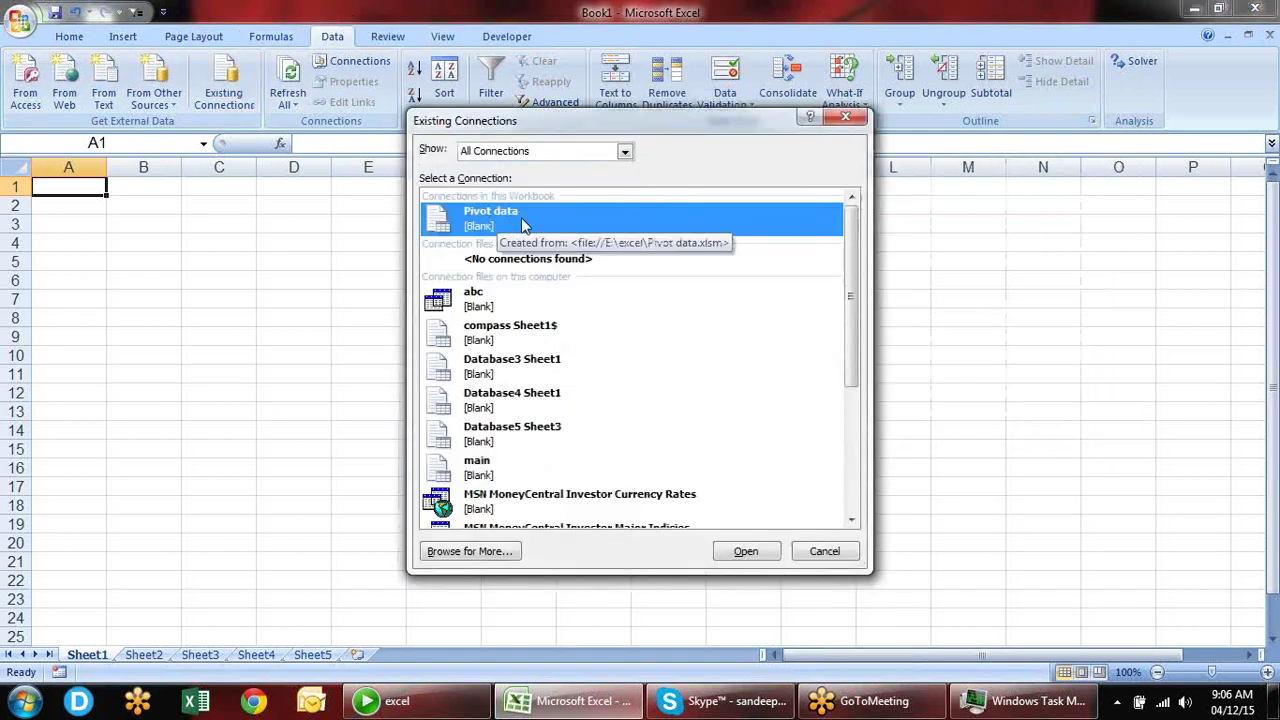
left_click(735, 552)
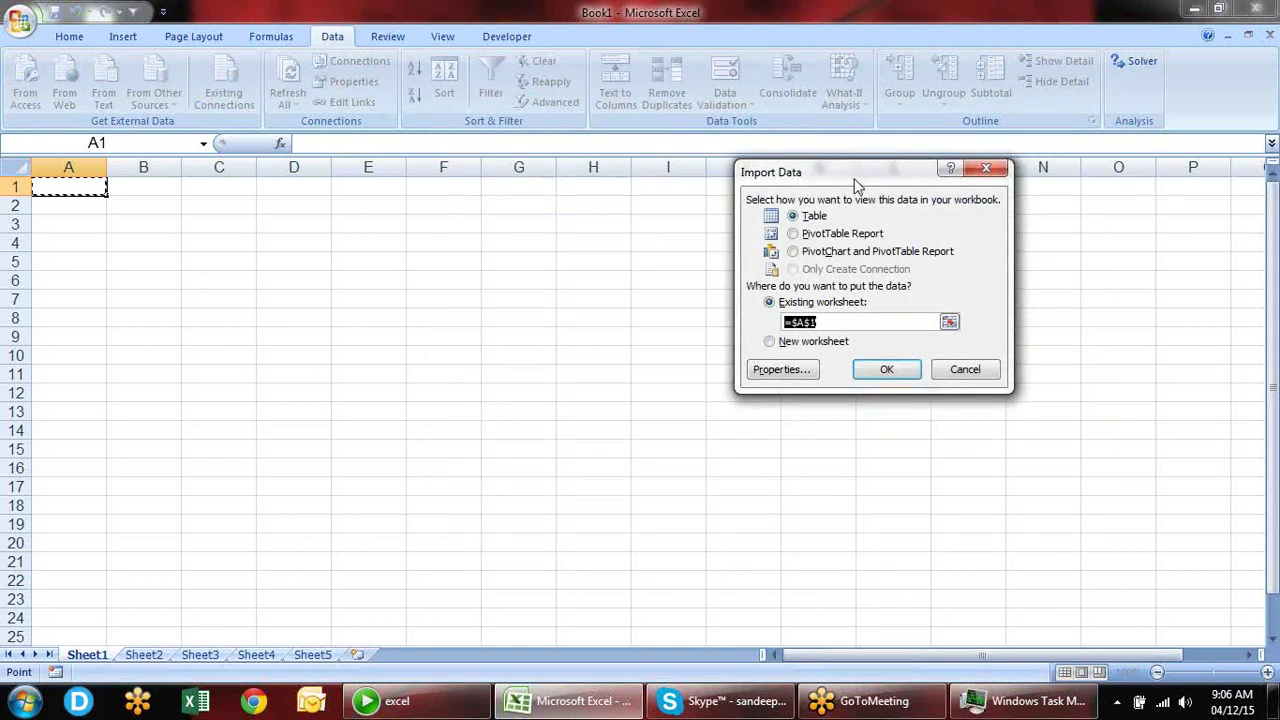
left_click_drag(856, 181, 365, 167)
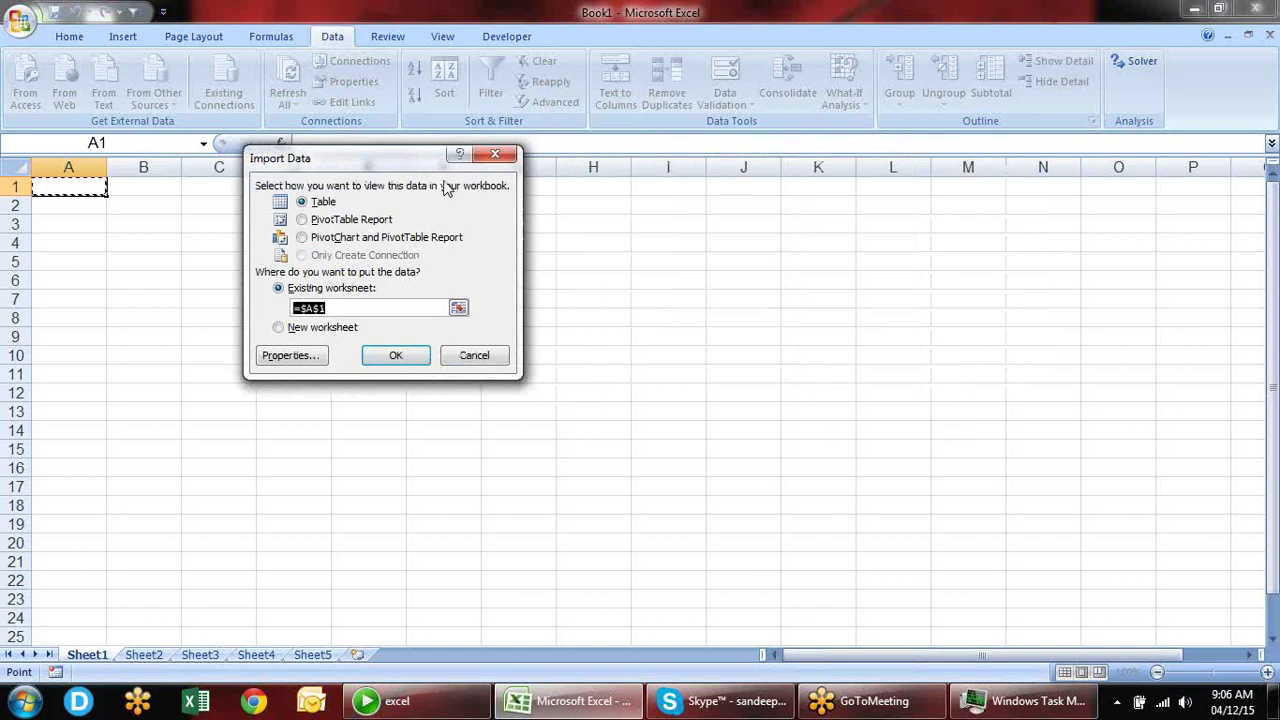
left_click(321, 224)
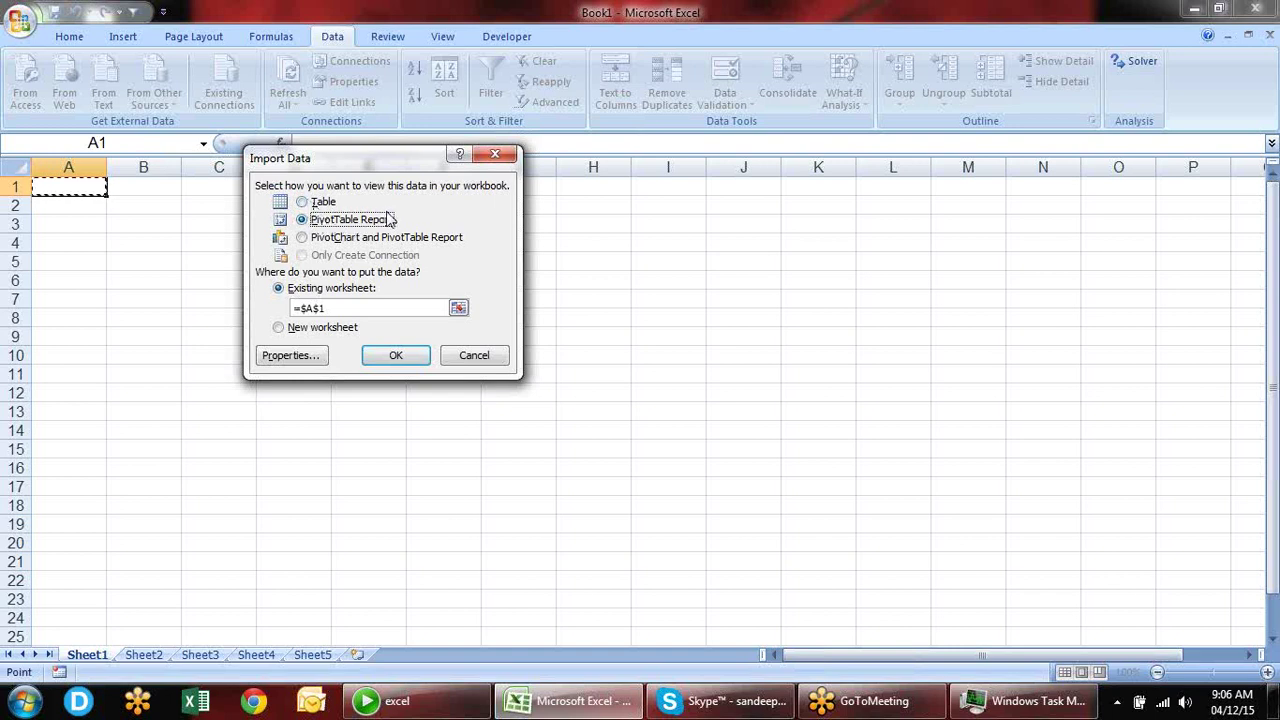
left_click(409, 357)
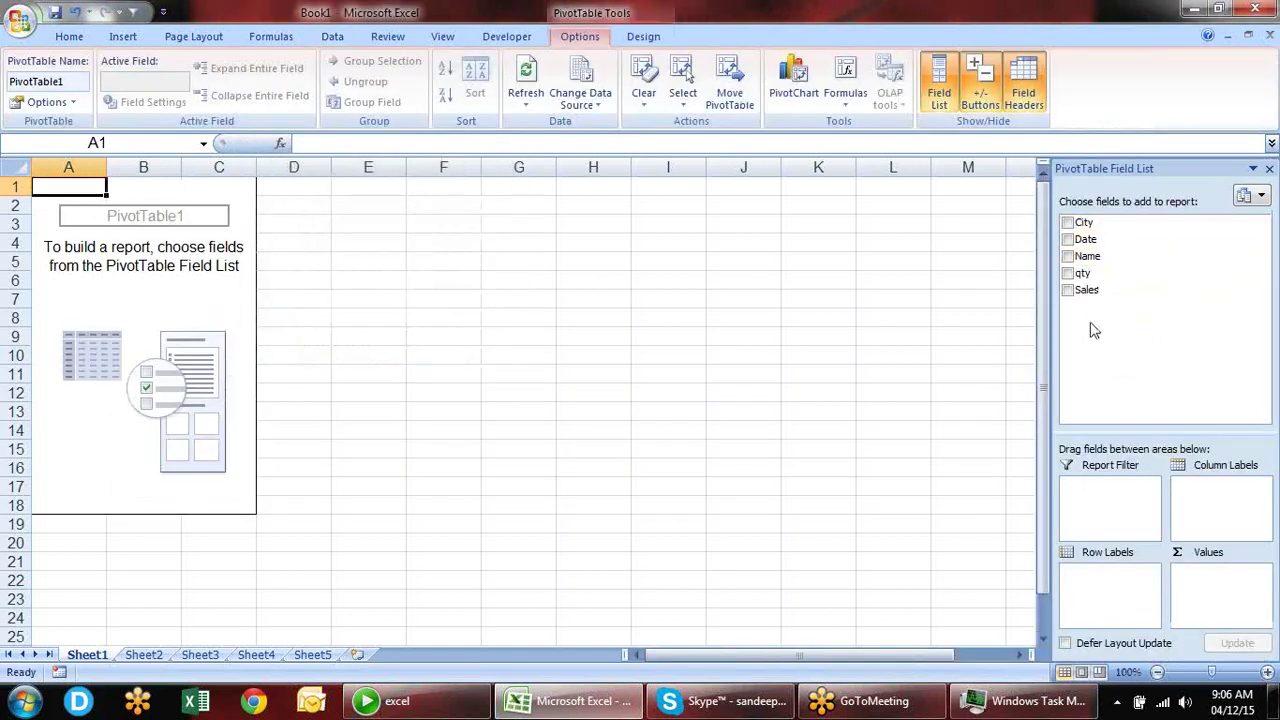
- Build the pivot table with Name as row labels, Sales as summed values and City as column labels
left_click(1069, 259)
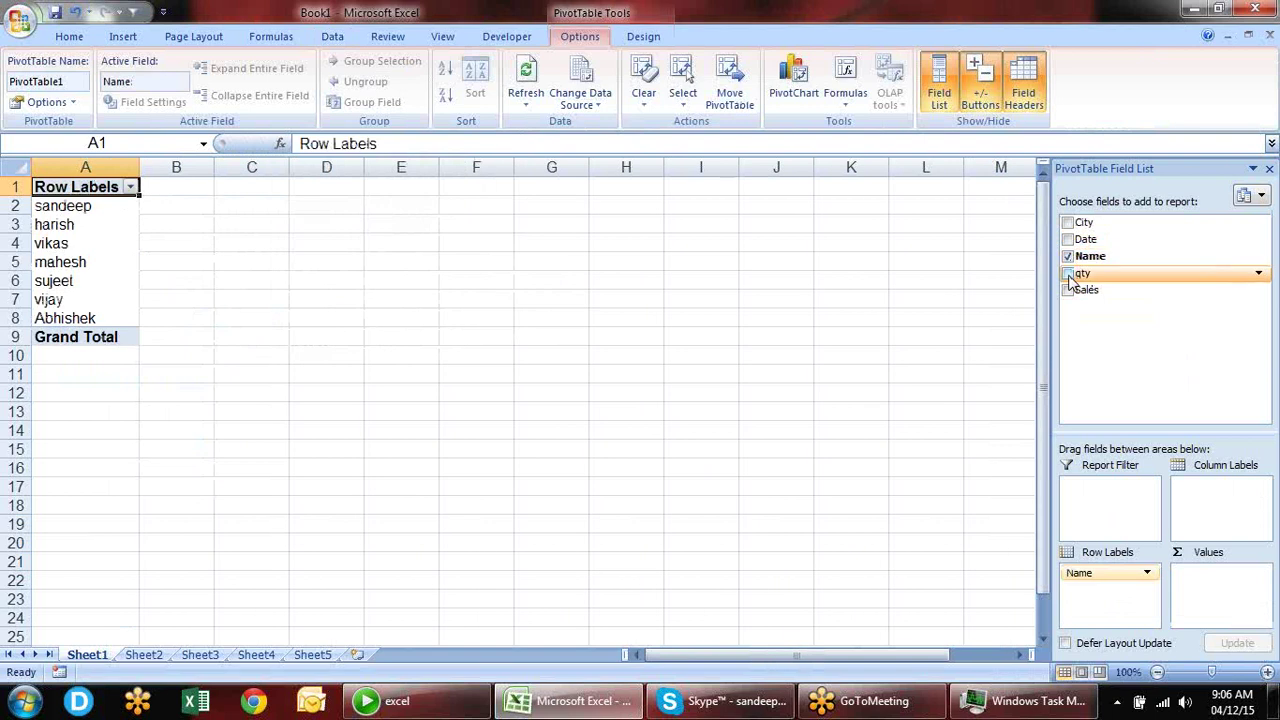
left_click(1067, 290)
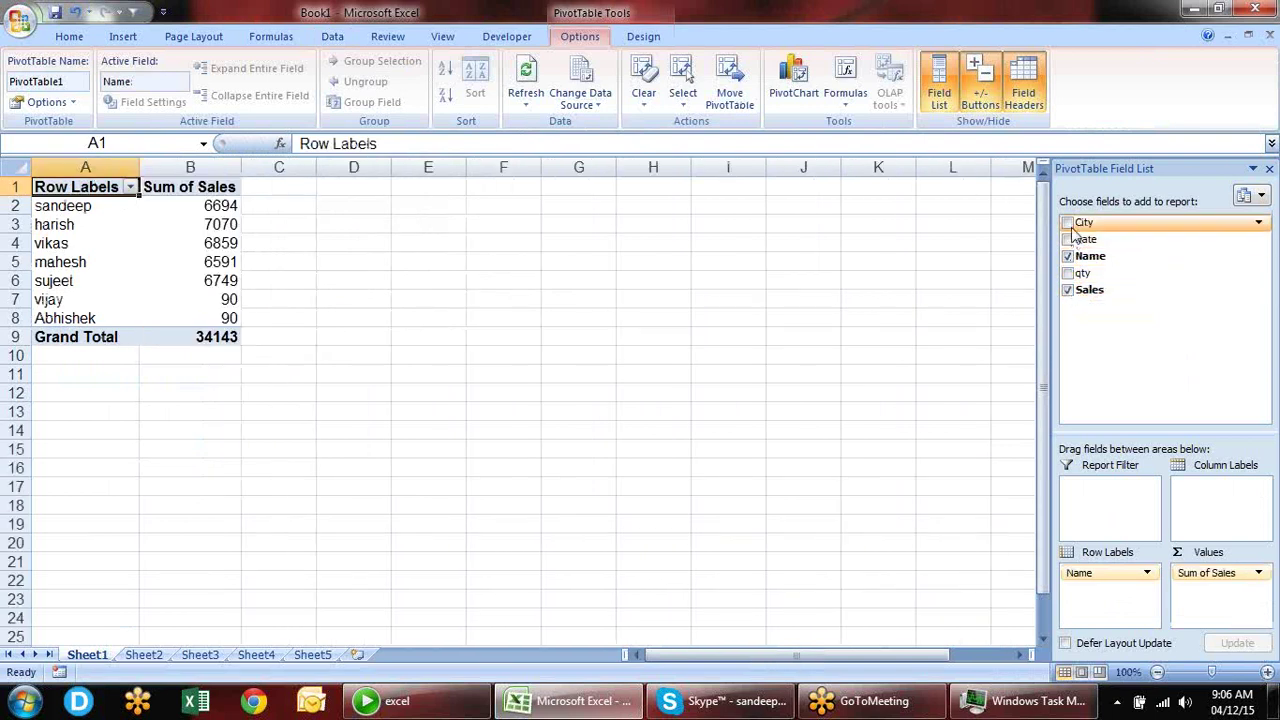
left_click_drag(1082, 226, 1232, 509)
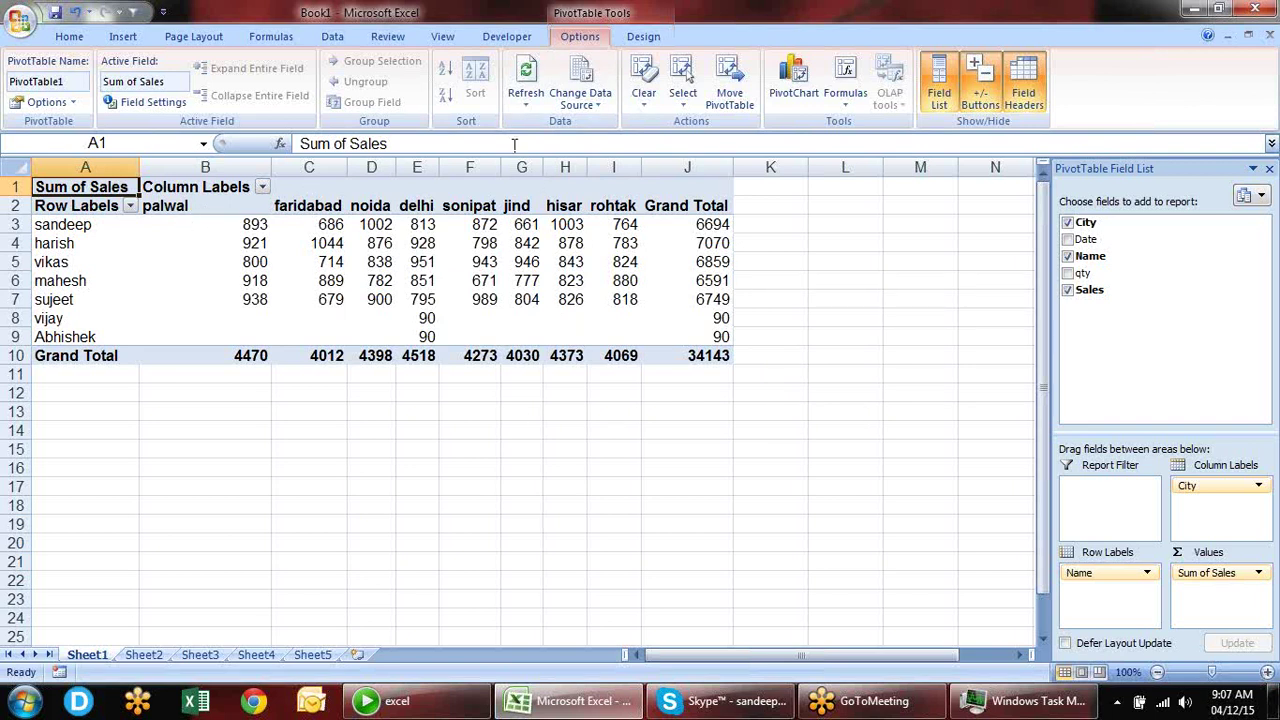
left_click(193, 40)
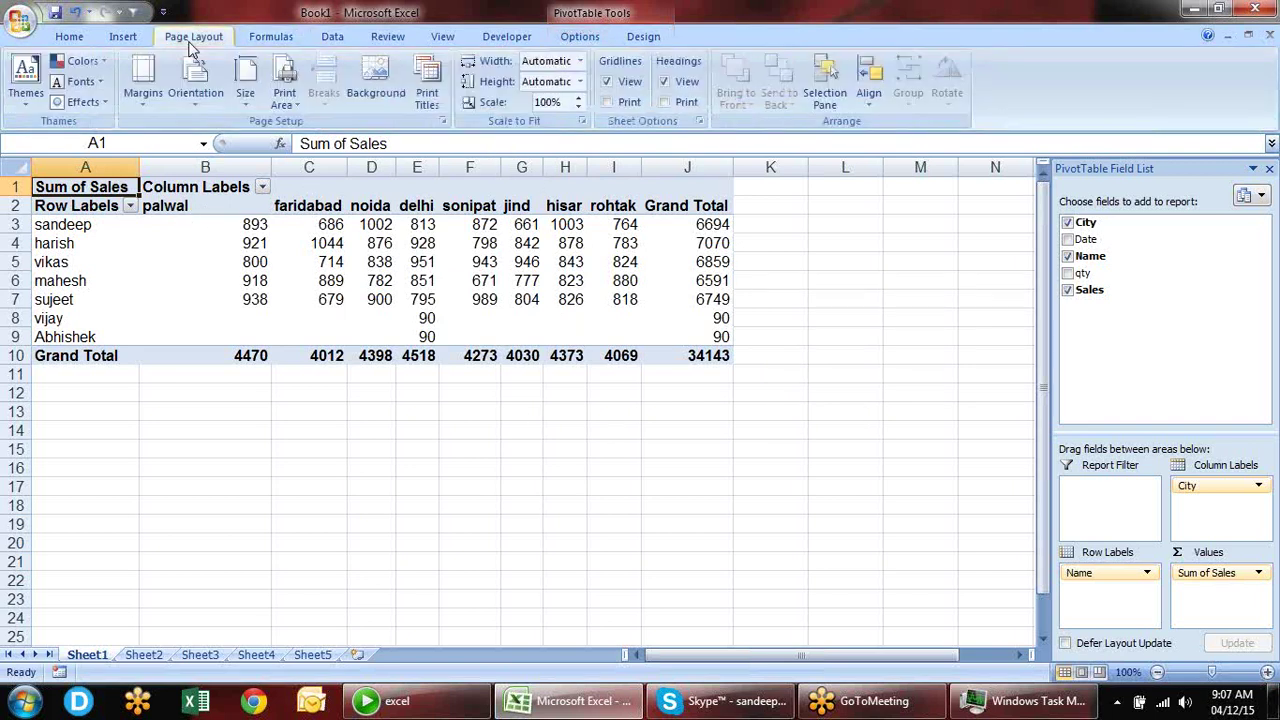
left_click(334, 37)
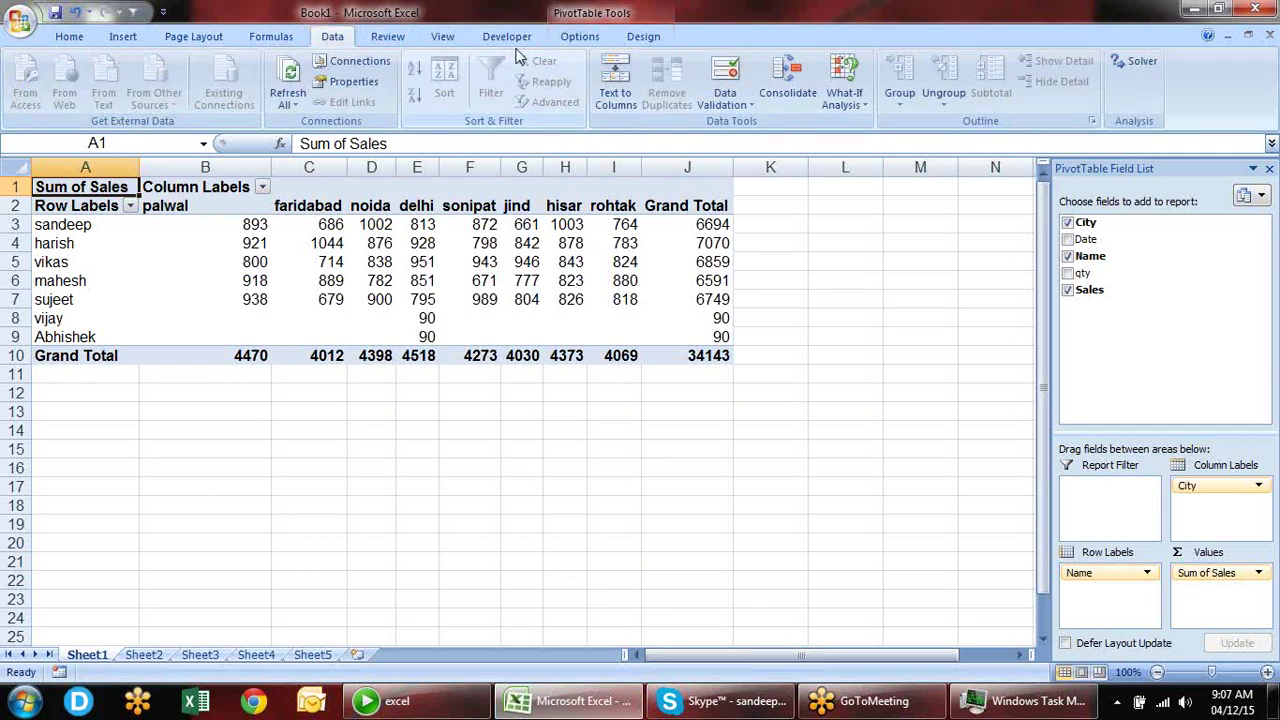
left_click(582, 37)
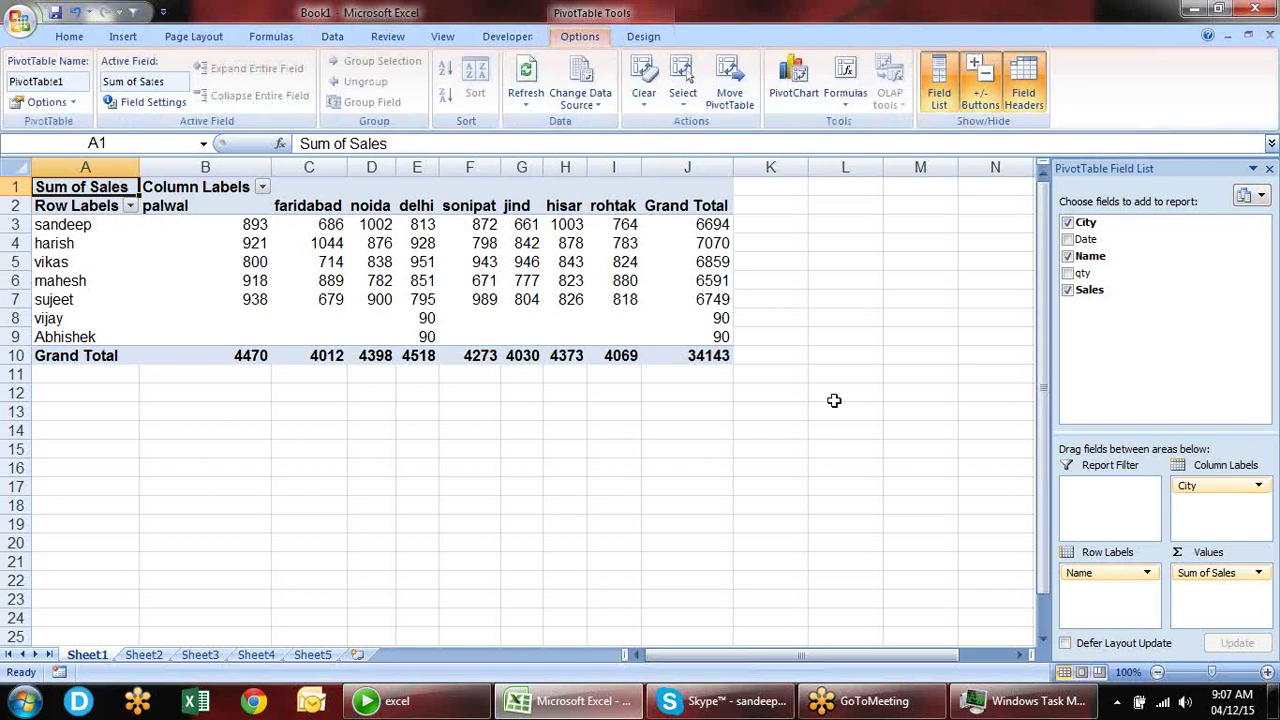
- Import the existing MSN MoneyCentral Investor Currency Rates connection into Sheet2 at cell A1
left_click(160, 658)
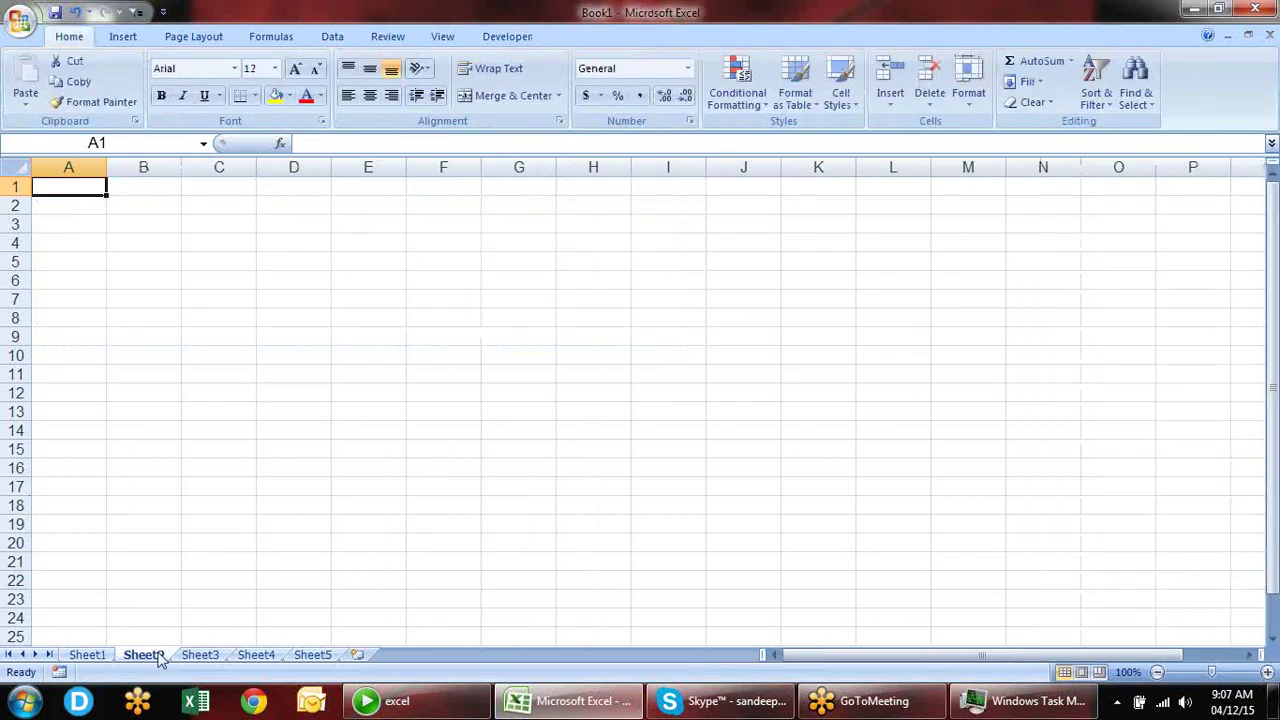
left_click(214, 36)
left_click(330, 36)
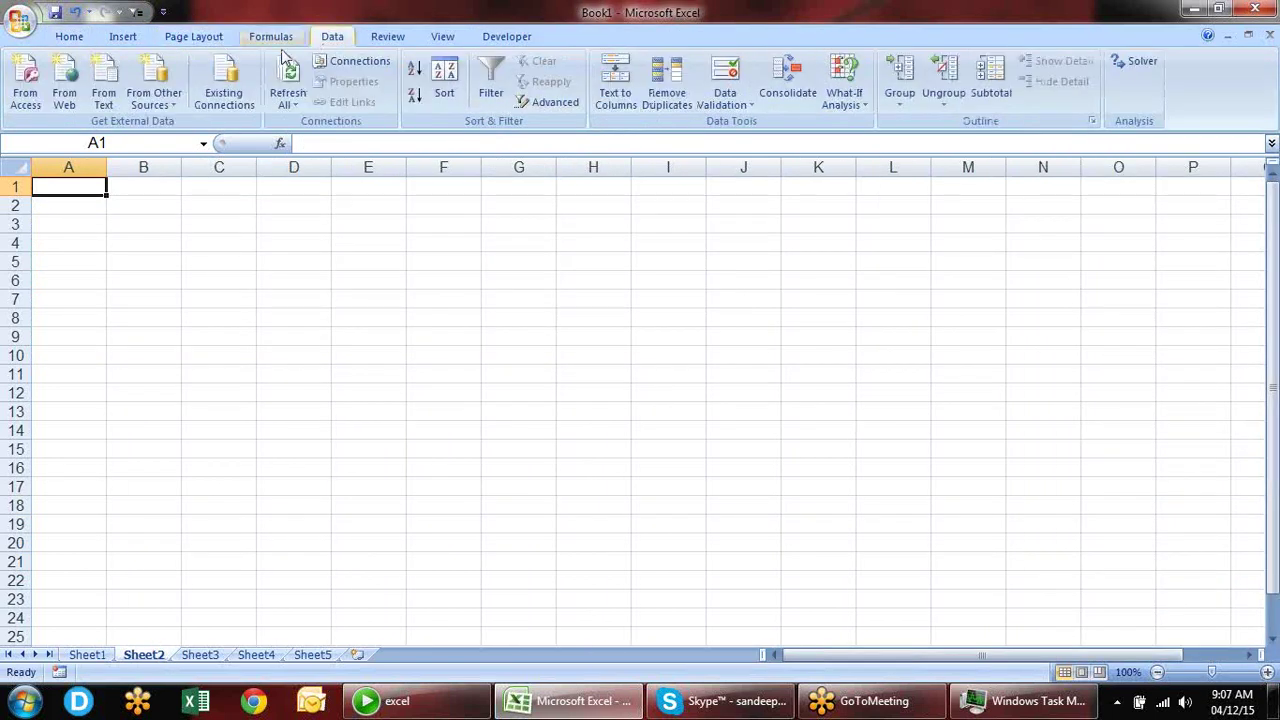
left_click(224, 80)
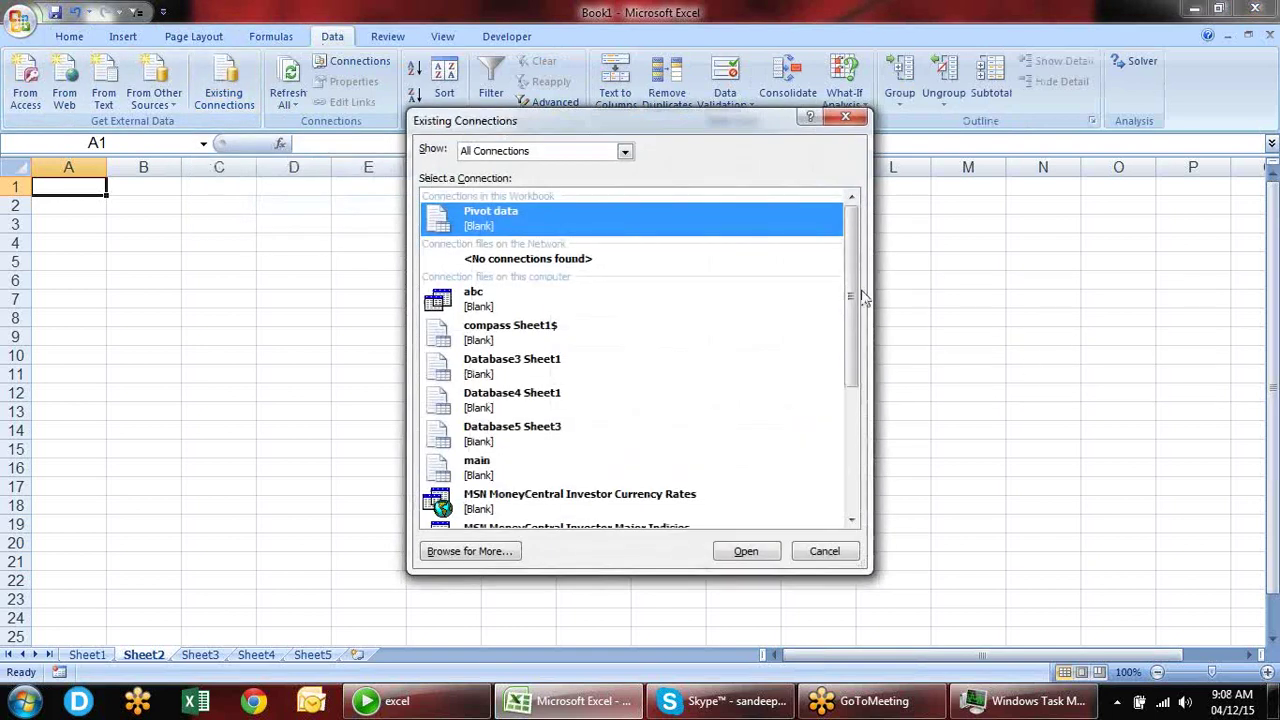
left_click_drag(852, 368, 852, 470)
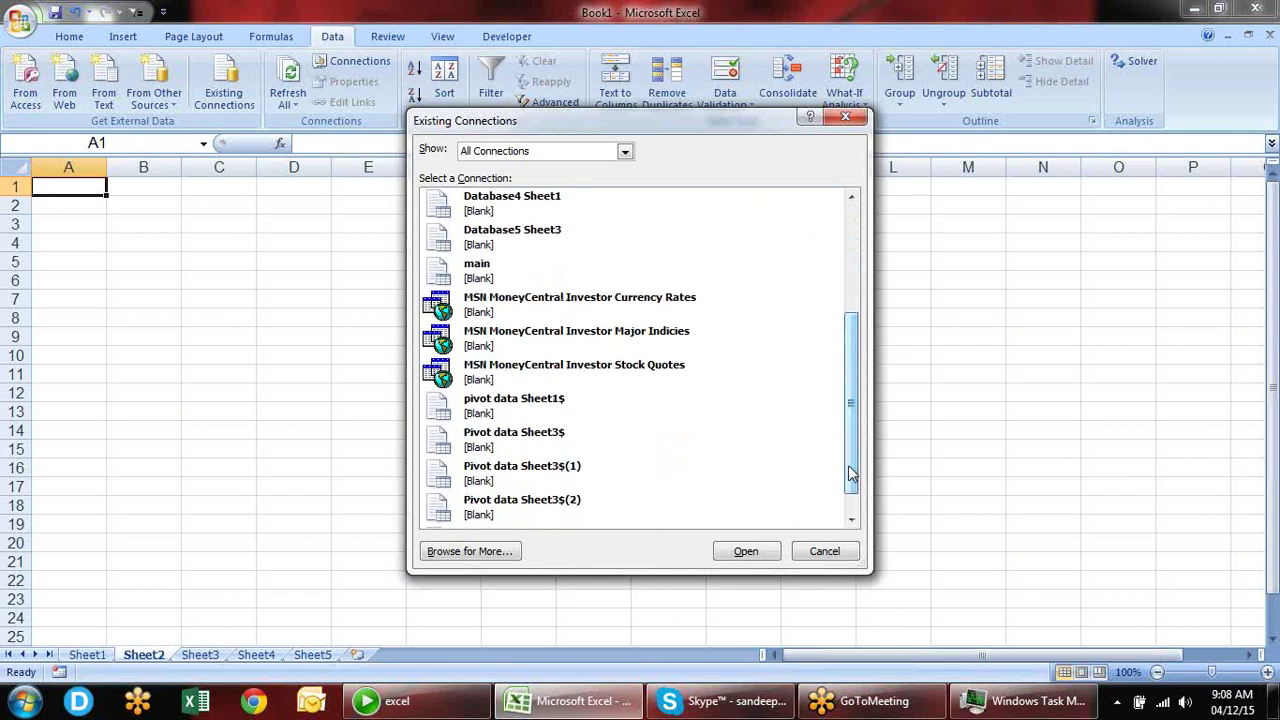
left_click(568, 368)
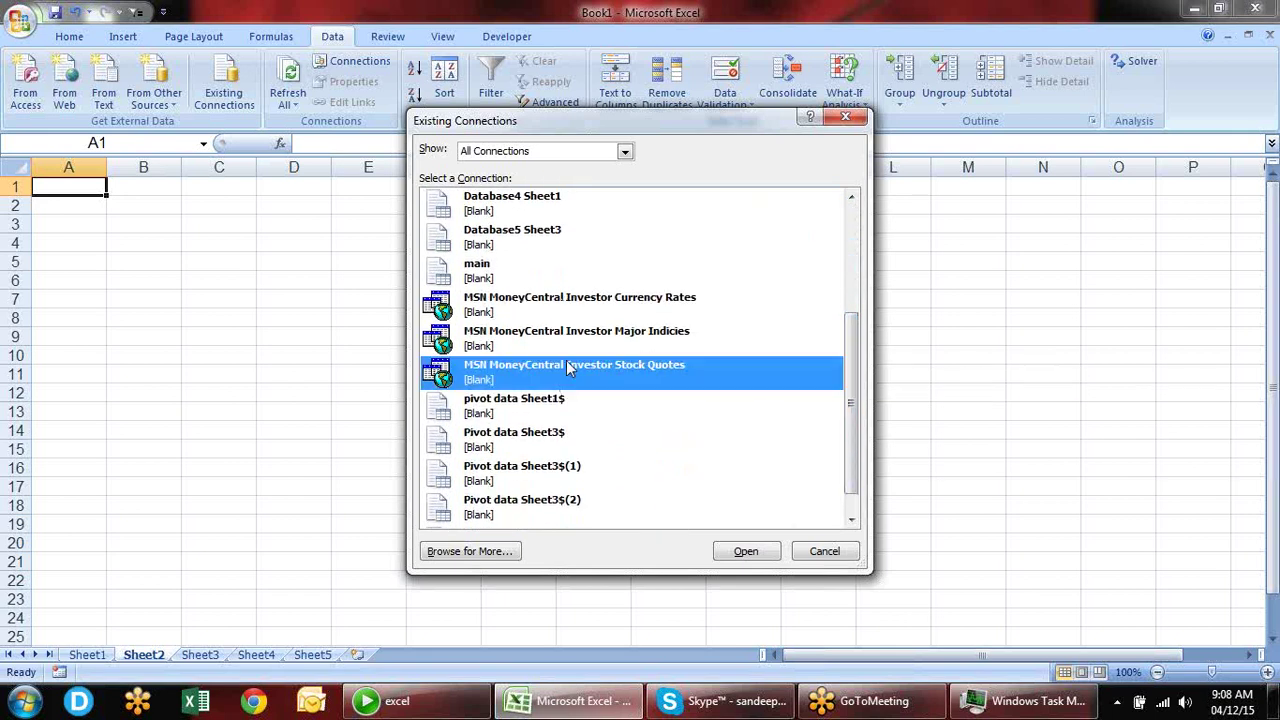
left_click(640, 302)
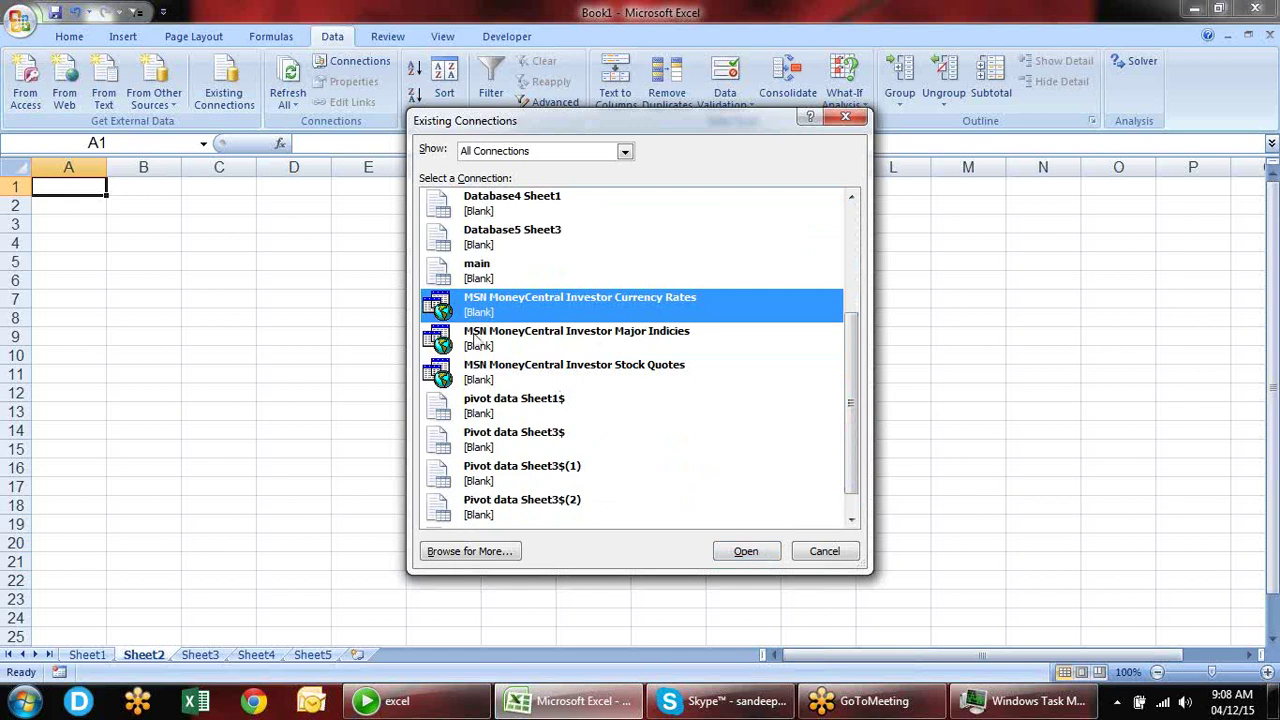
left_click(751, 546)
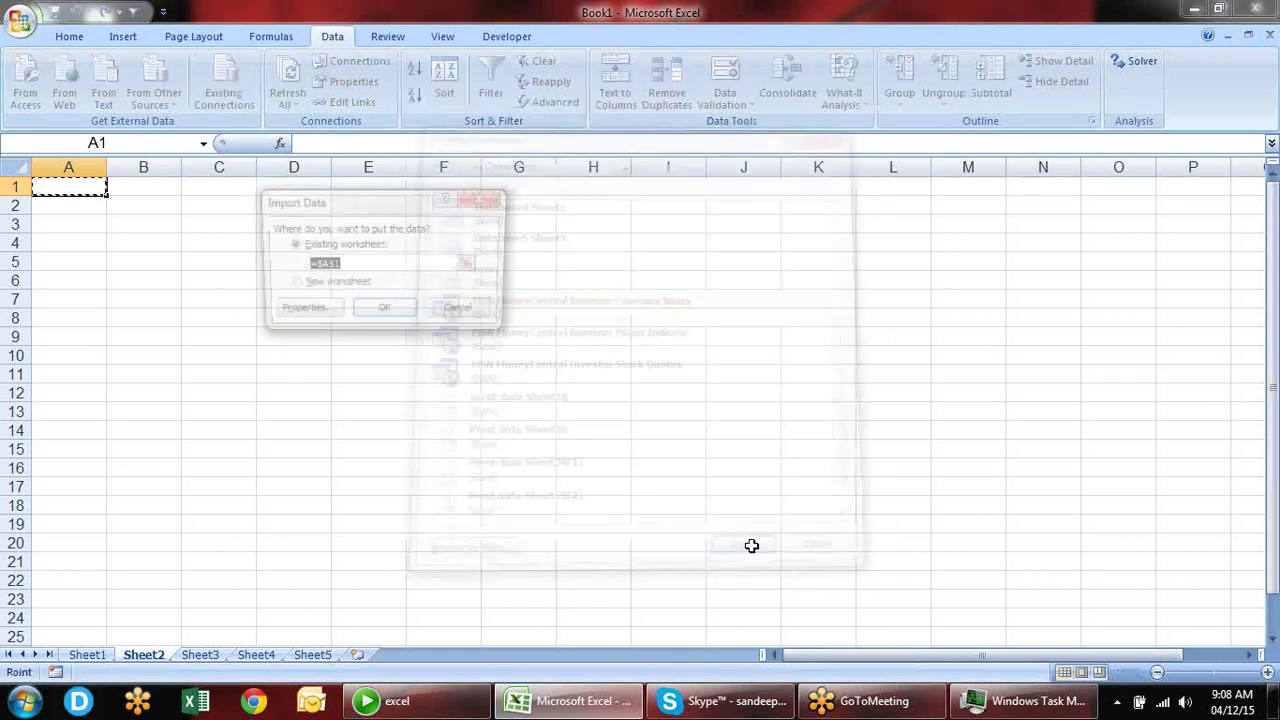
left_click(385, 313)
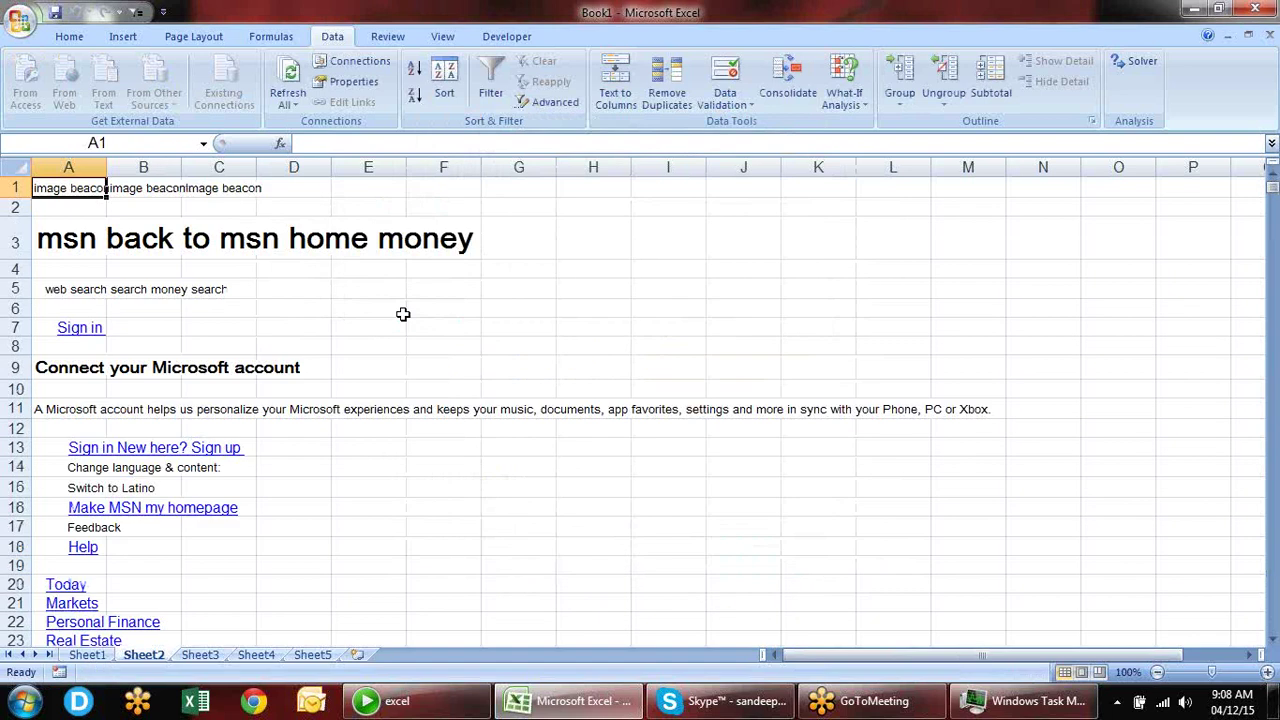
- Examine the imported MSN web page content down column A of Sheet2 and return to its beginning
key("Down")
key("Down")
key("Down")
key("Down")
key("Down")
key("Down")
key("Down")
key("Down")
key("Down")
key("Down")
key("Down")
key("Down")
key("Down")
key("Down")
key("Down")
key("Down")
key("Down")
key("Down")
key("Down")
key("Down")
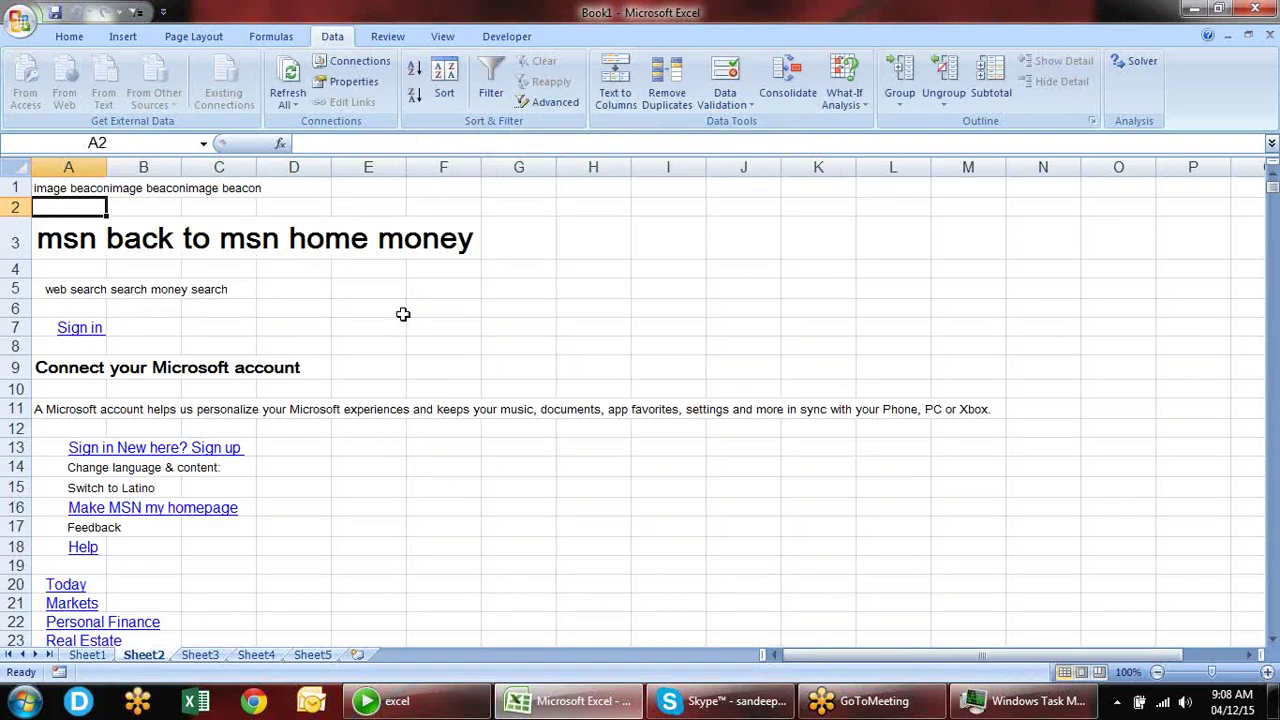
key("Down")
key("Down")
key("Down")
key("Down")
key("Down")
key("Down")
key("Down")
key("Down")
key("Down")
key("Down")
key("Down")
key("Down")
key("Down")
key("Down")
key("Down")
key("Down")
key("Down")
key("Down")
key("Down")
key("Down")
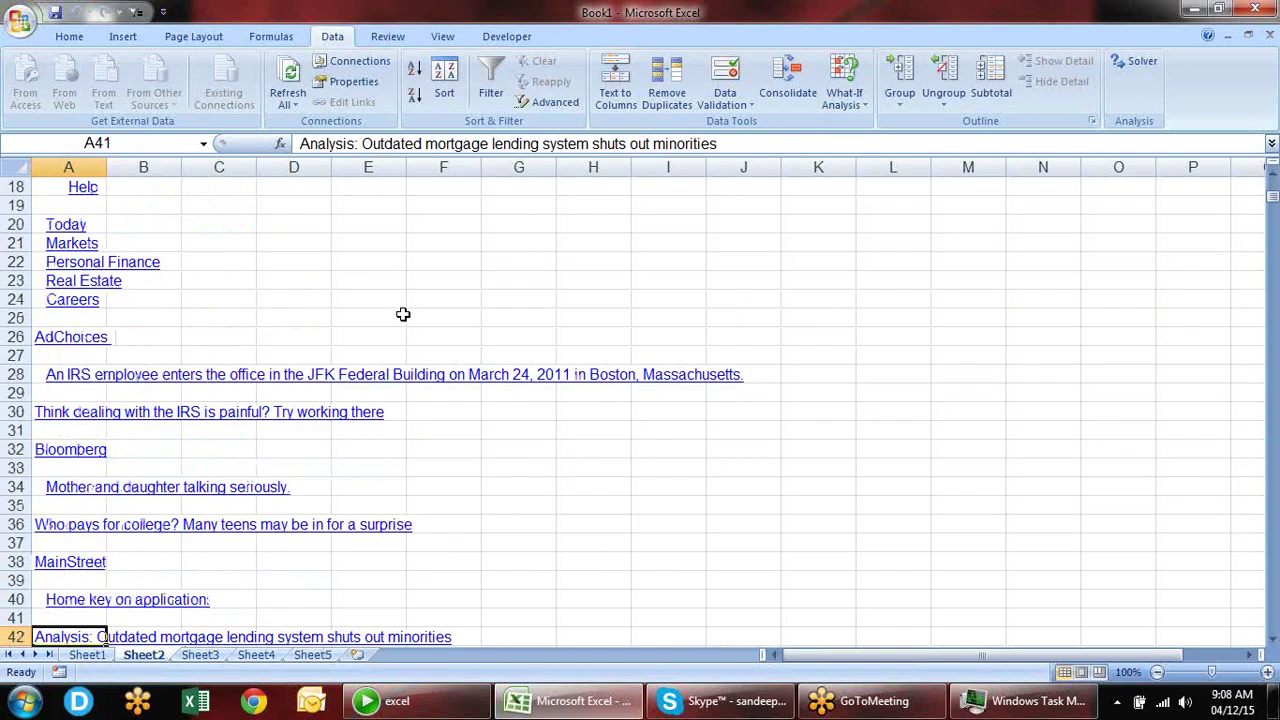
key("Up")
key("Up")
key("Up")
key("Up")
key("Up")
key("Up")
key("Up")
key("Up")
key("Up")
key("Up")
key("Up")
key("Up")
key("Up")
key("Up")
key("Up")
key("Up")
key("Up")
key("Up")
key("Up")
key("Up")
key("Up")
key("Up")
key("Up")
key("Up")
key("Up")
key("Up")
key("Up")
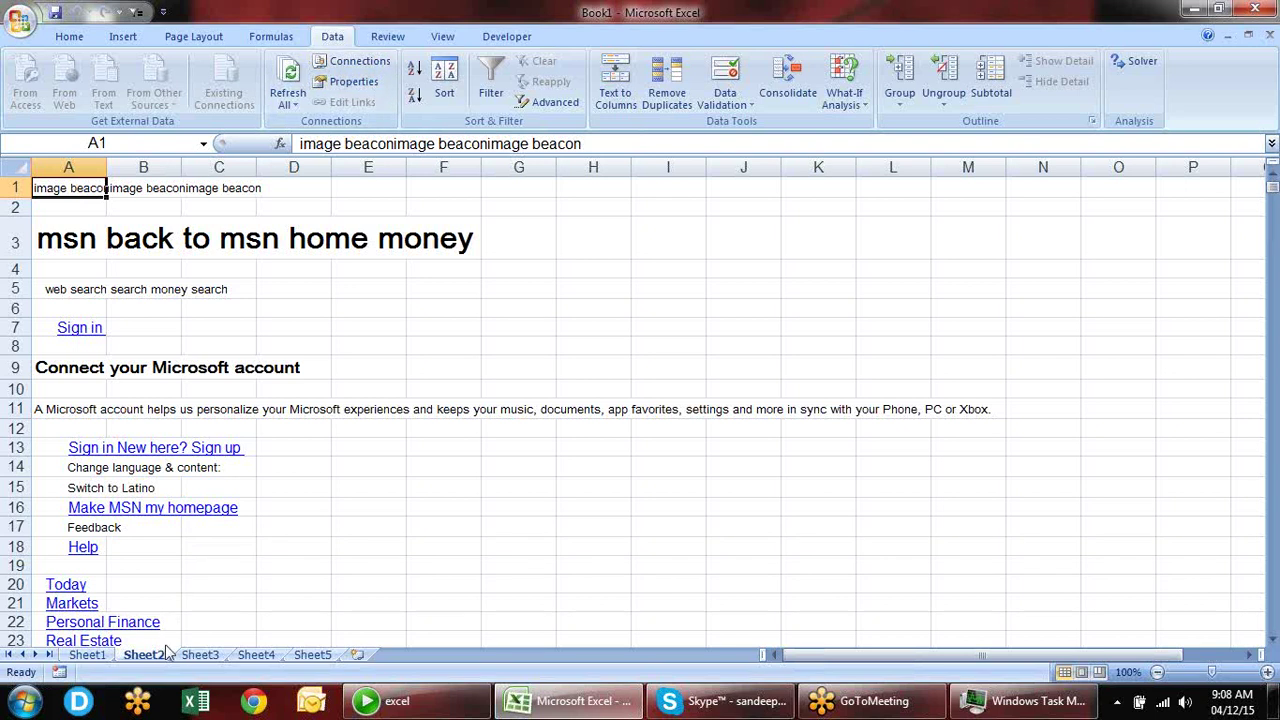
- Open Sheet3 and examine the other external data sources, the Data Connection Wizard's source types and the blank New Web Query
left_click(199, 655)
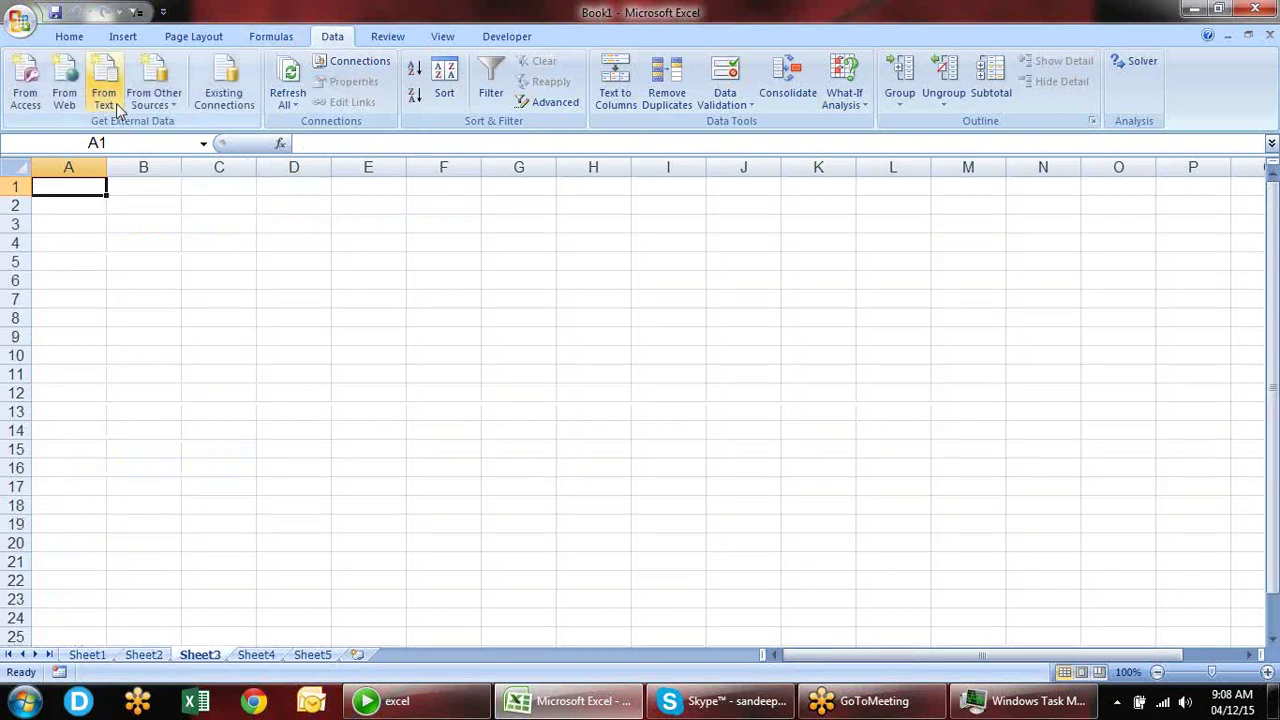
left_click(163, 80)
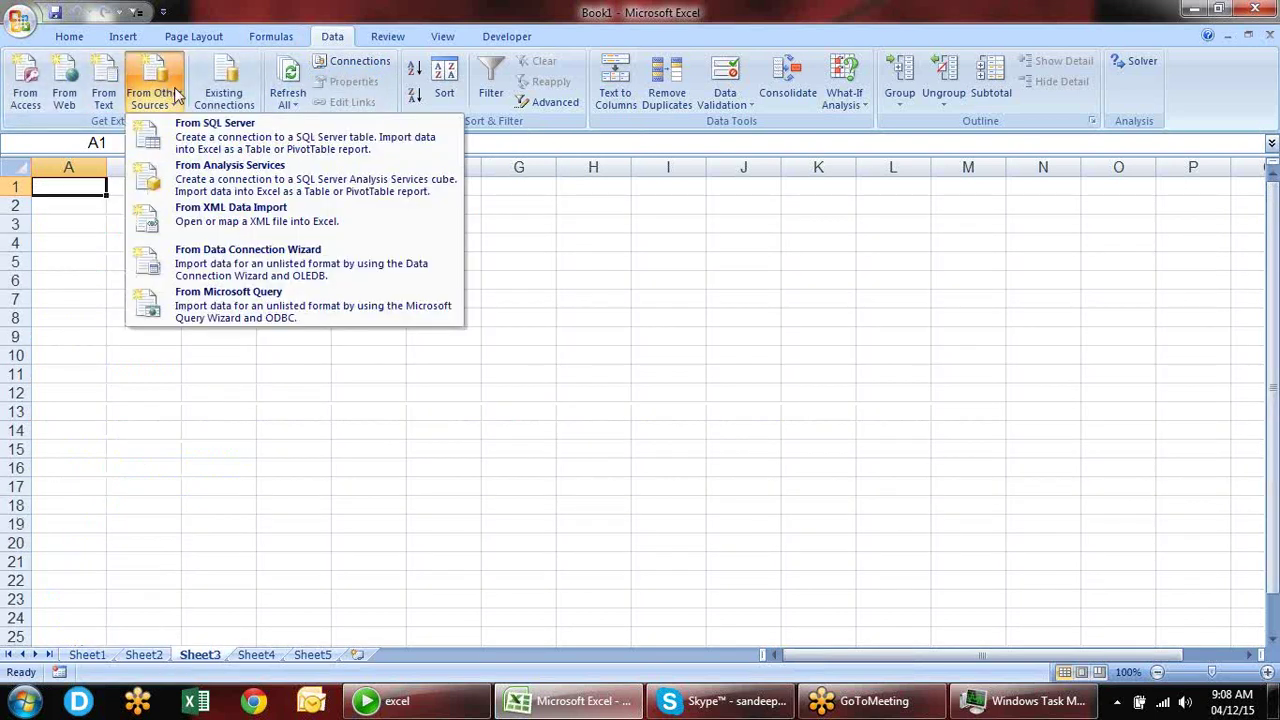
left_click(307, 180)
key("Escape")
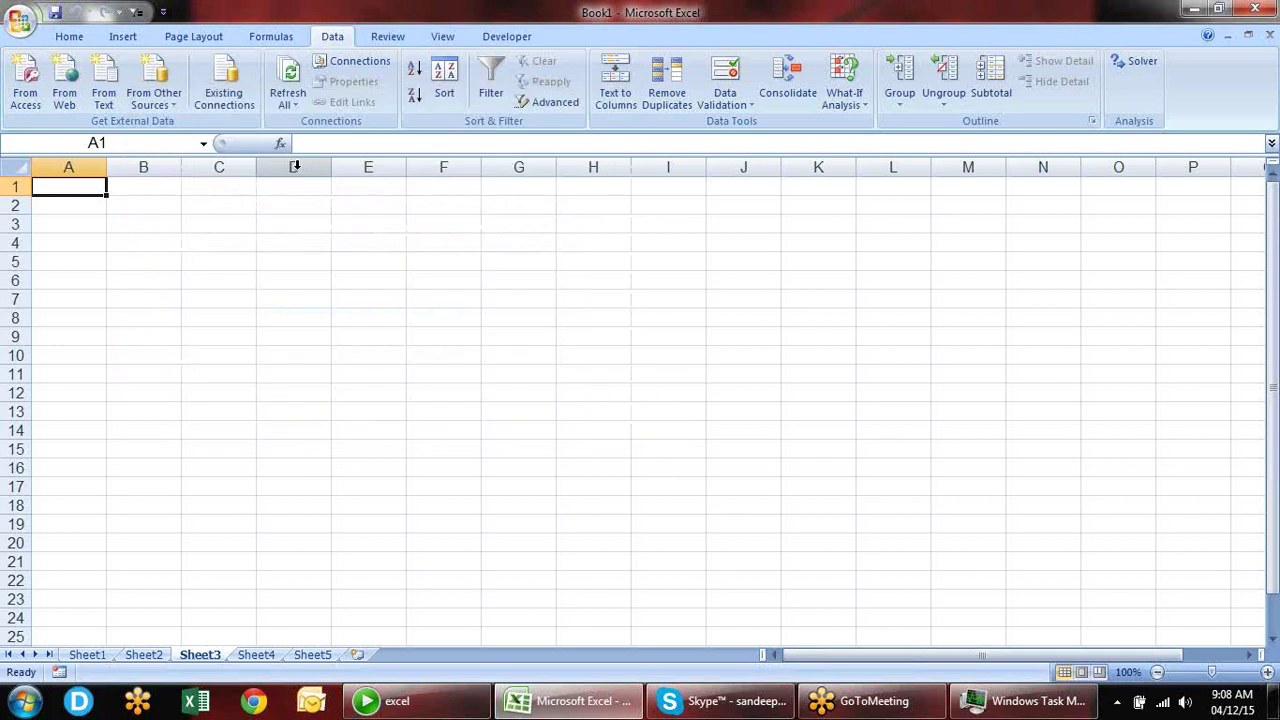
left_click(154, 92)
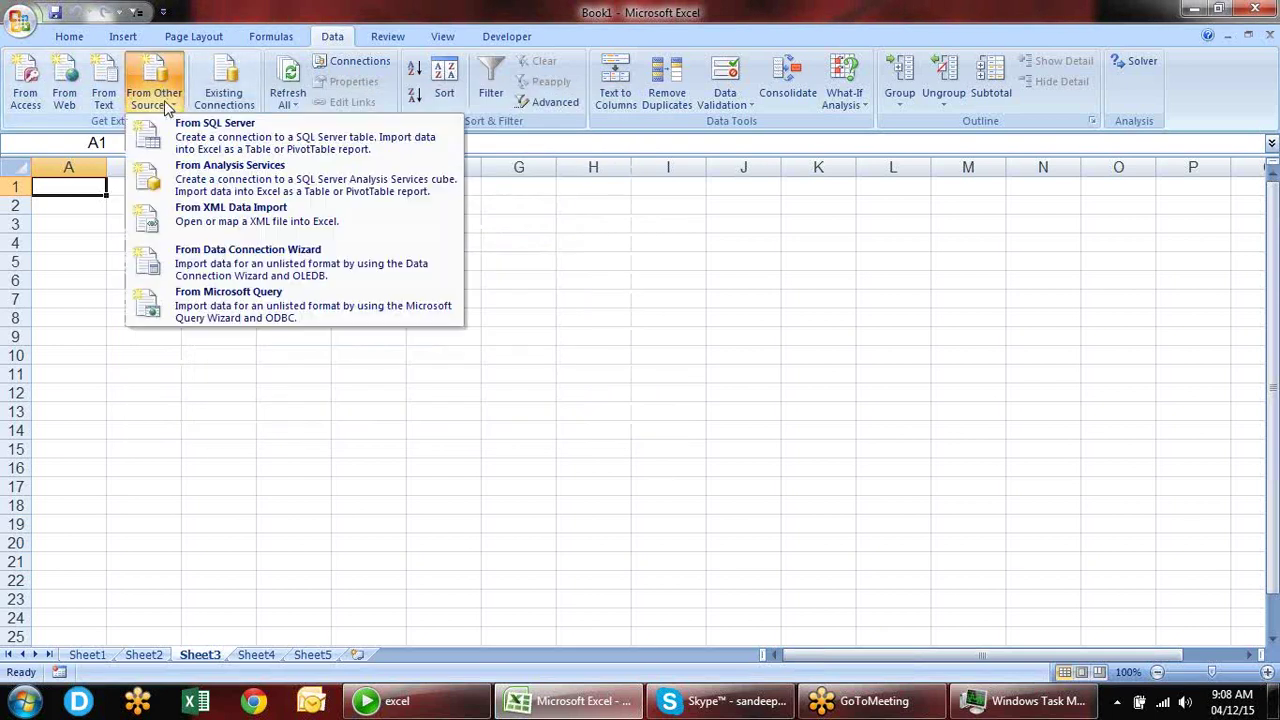
left_click(316, 268)
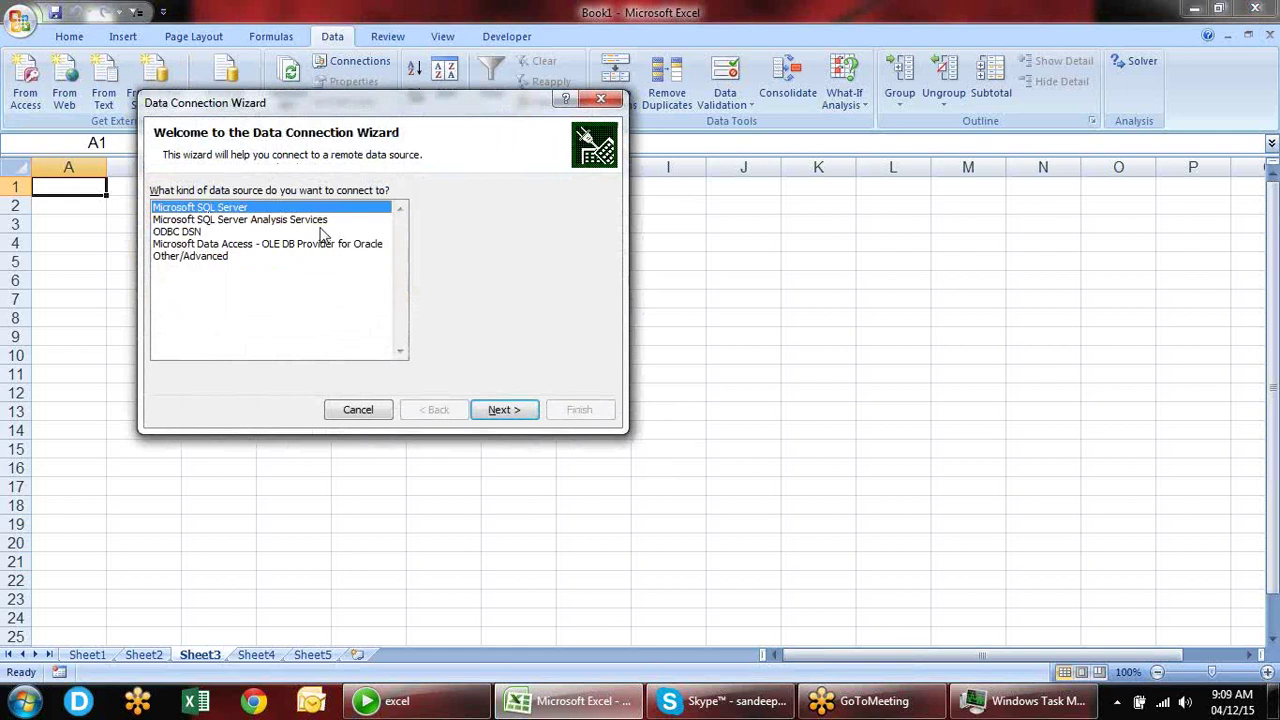
key("Escape")
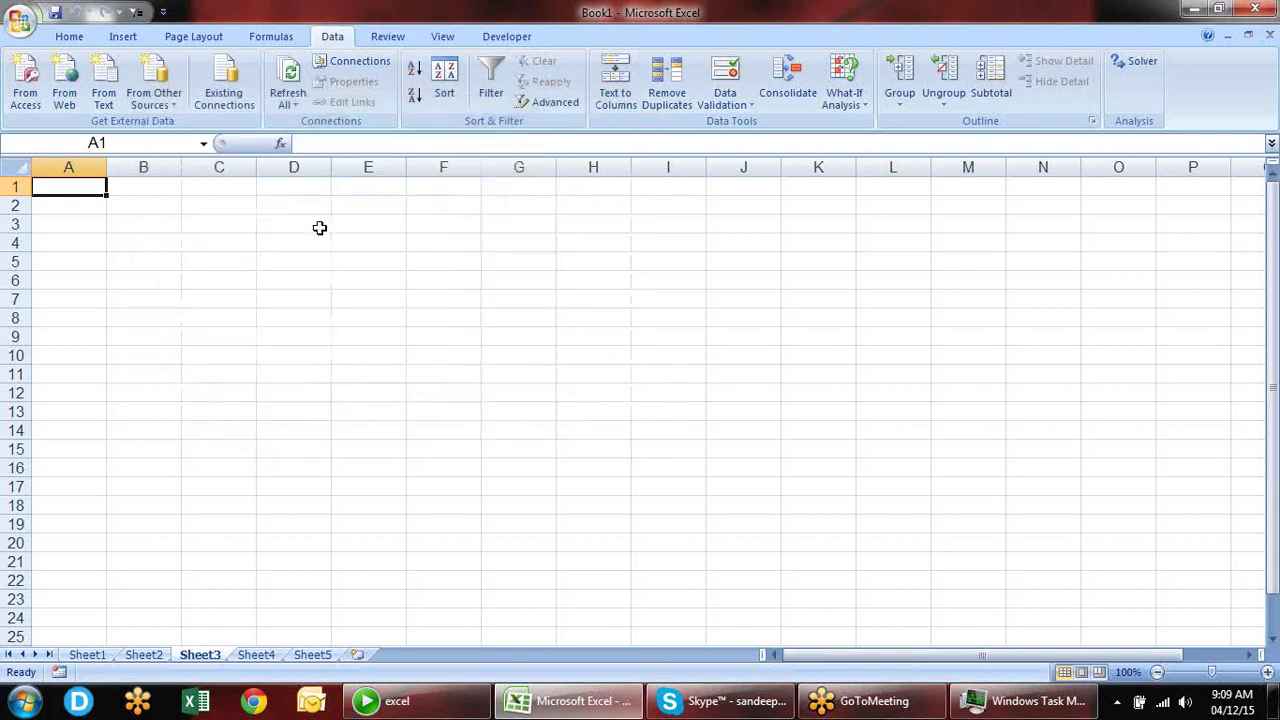
left_click(155, 93)
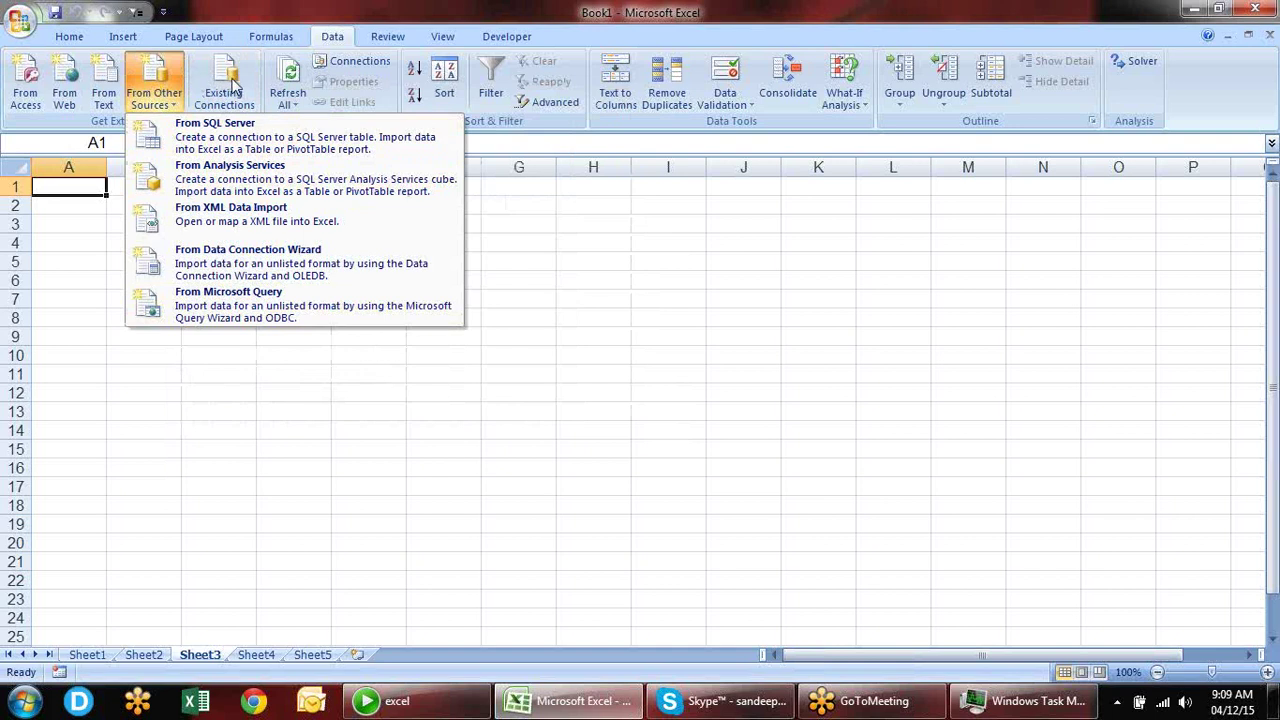
left_click(157, 80)
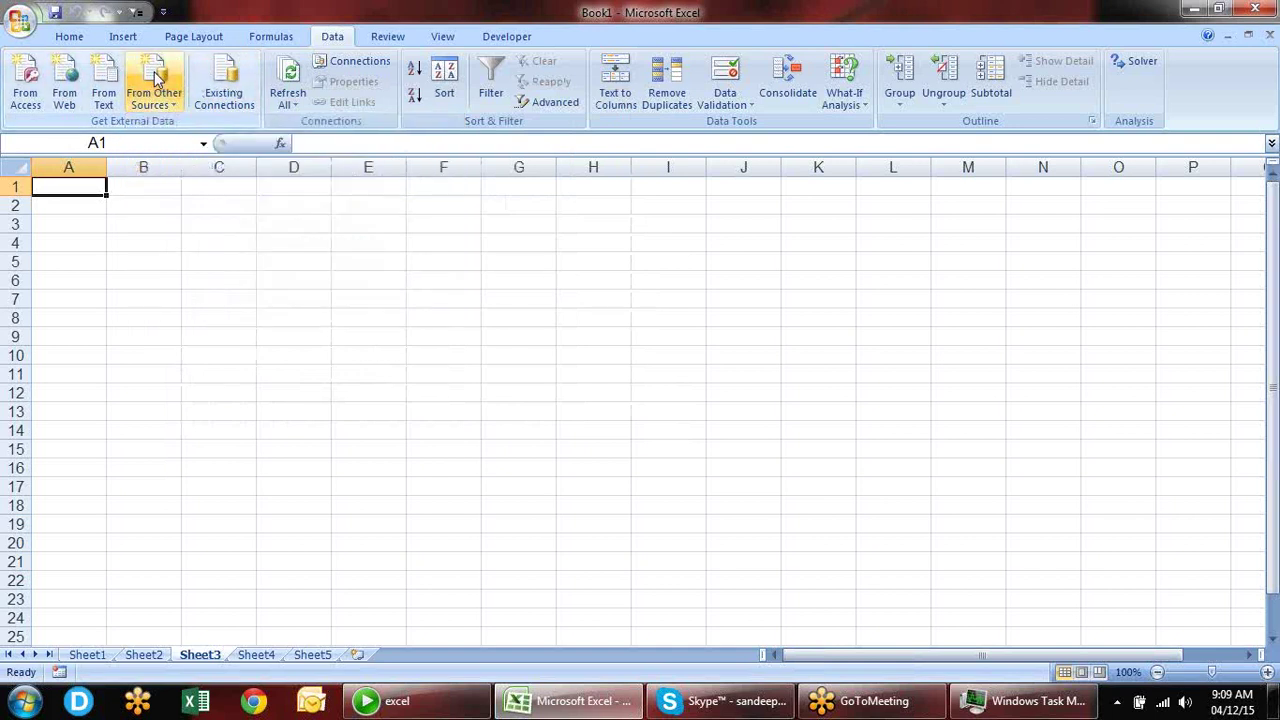
left_click(68, 90)
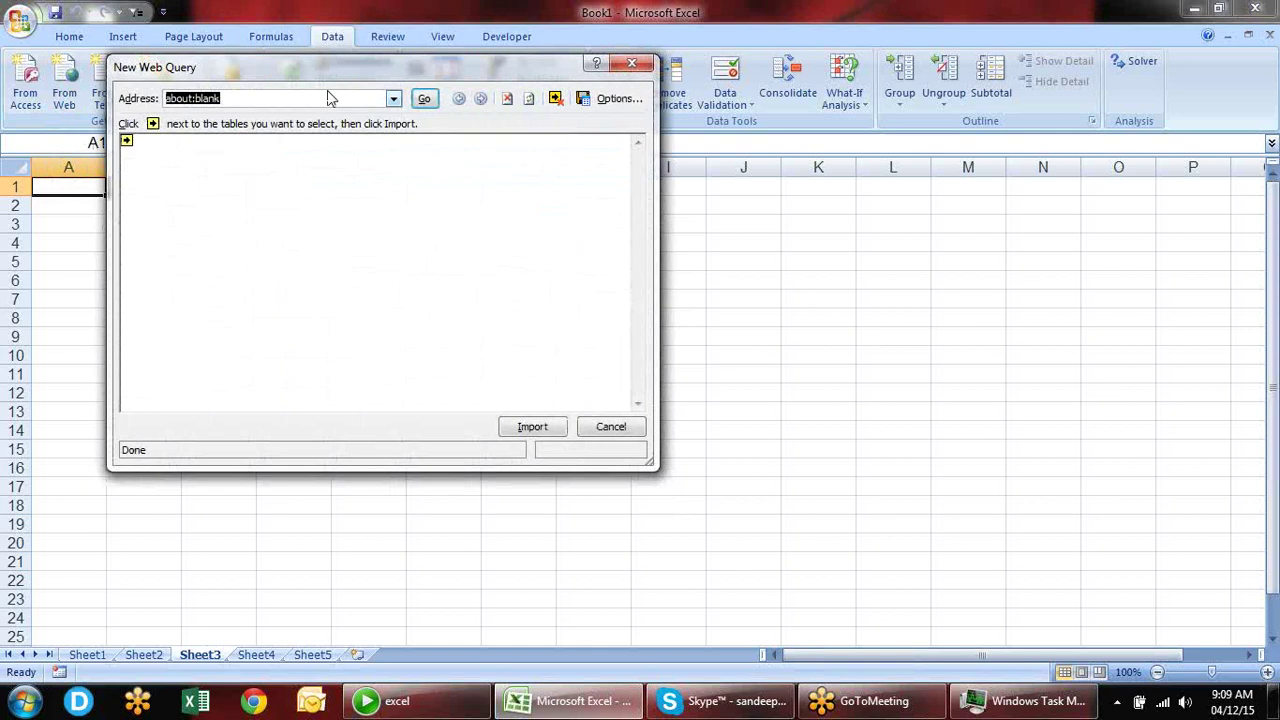
key("Escape")
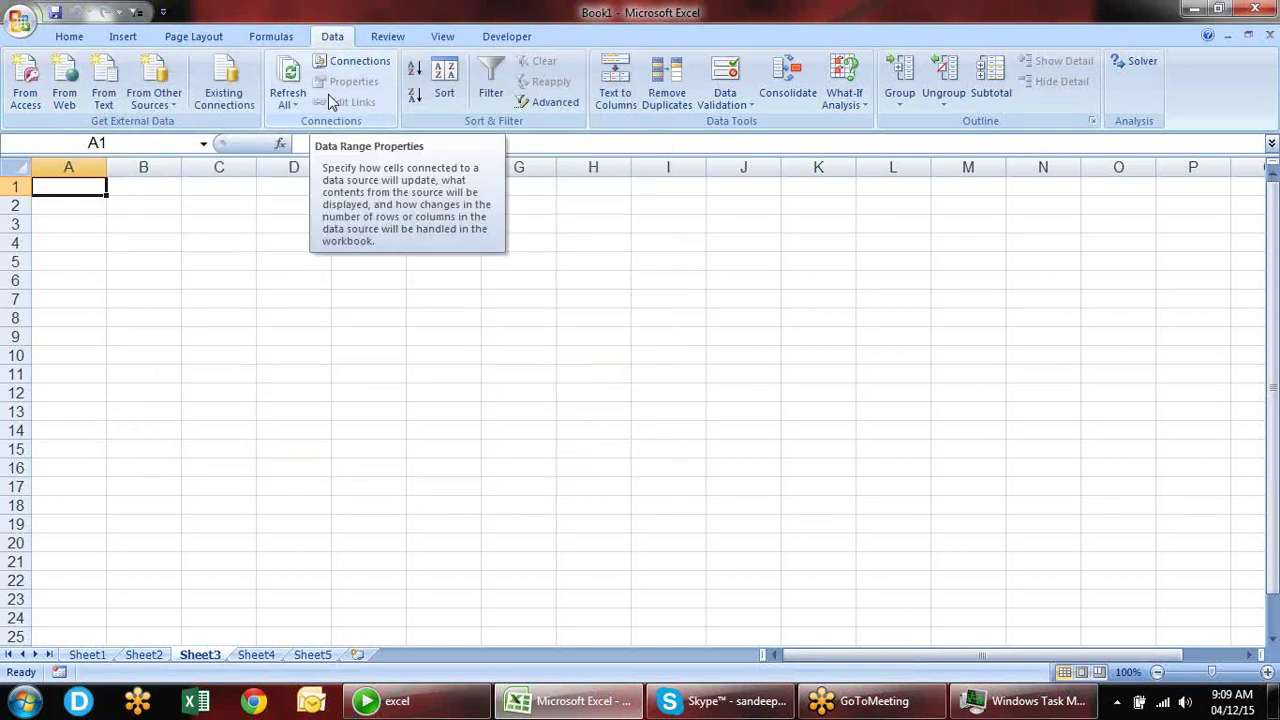
- Switch to Chrome, open Google and search for "ascii table"
left_click(254, 700)
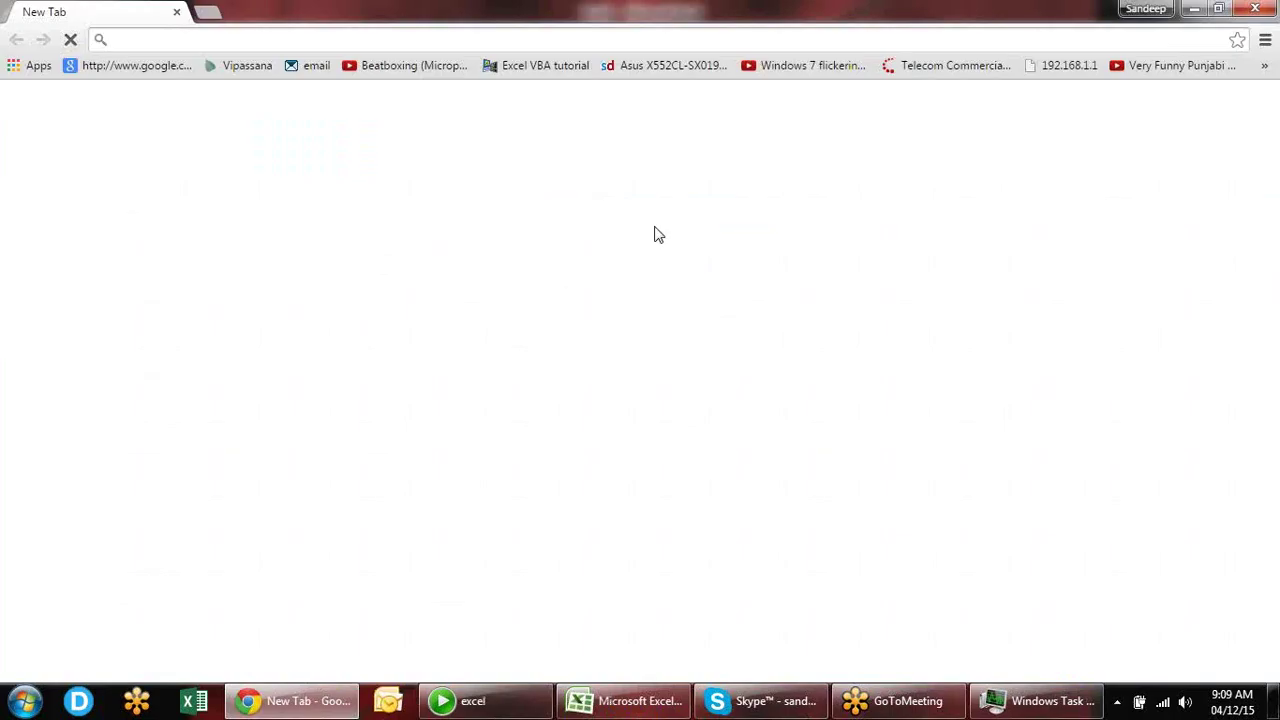
type("go")
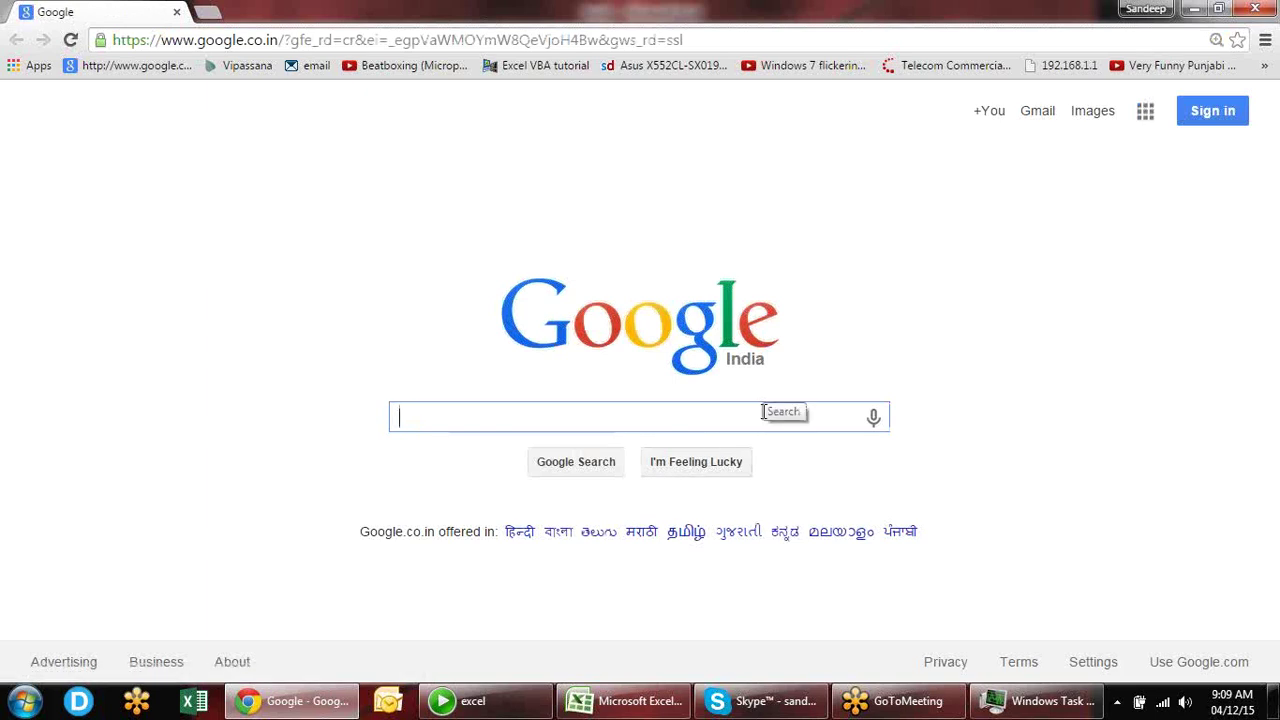
type("asi")
key("BackSpace")
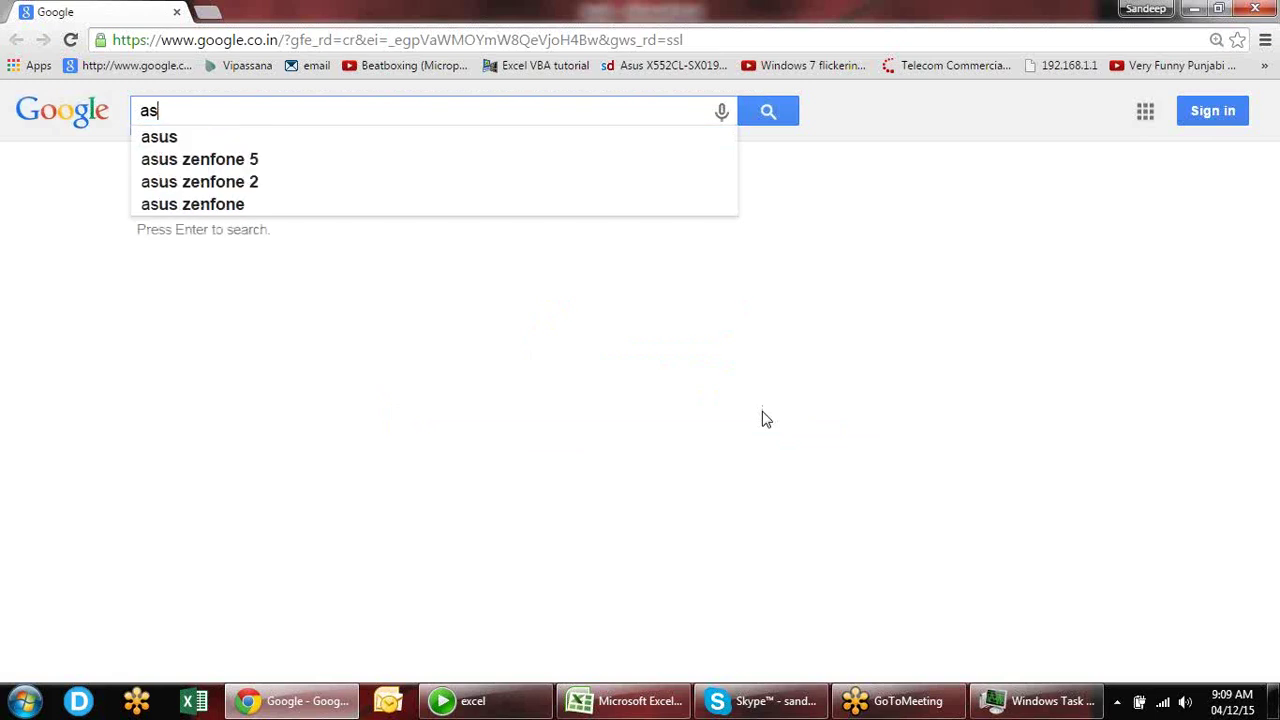
type("cii")
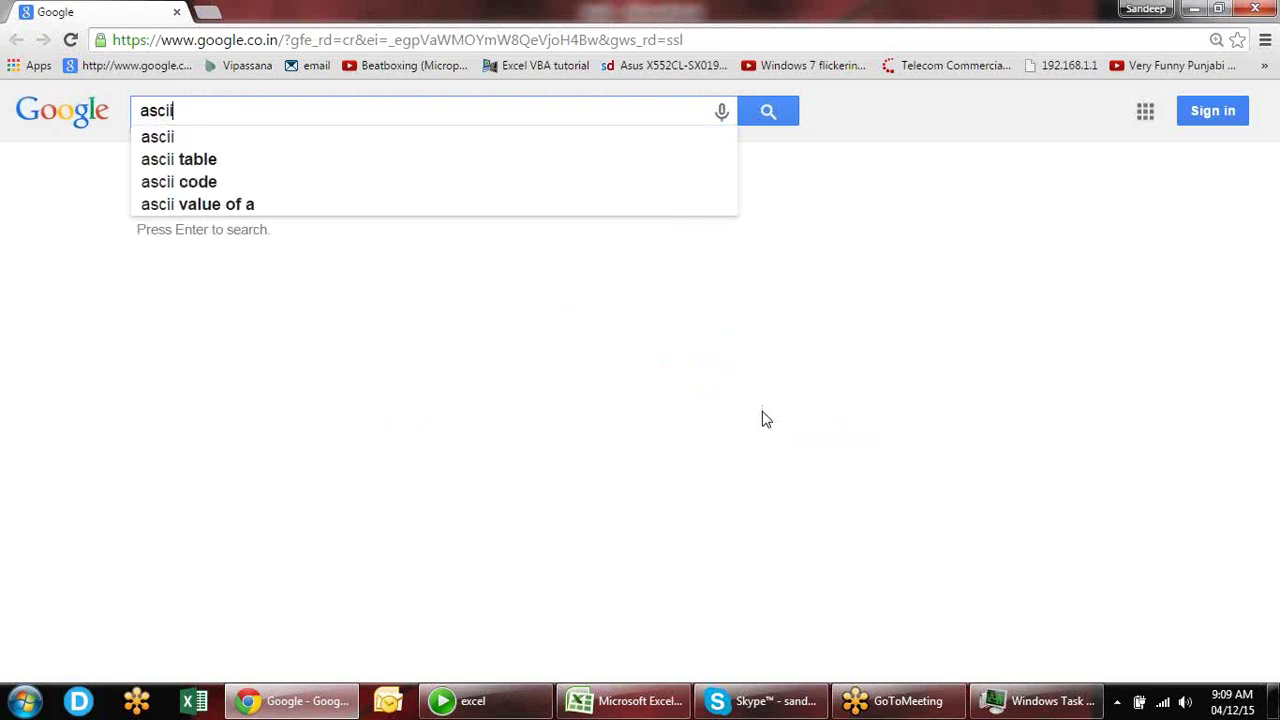
key("Down")
key("Down")
key("Return")
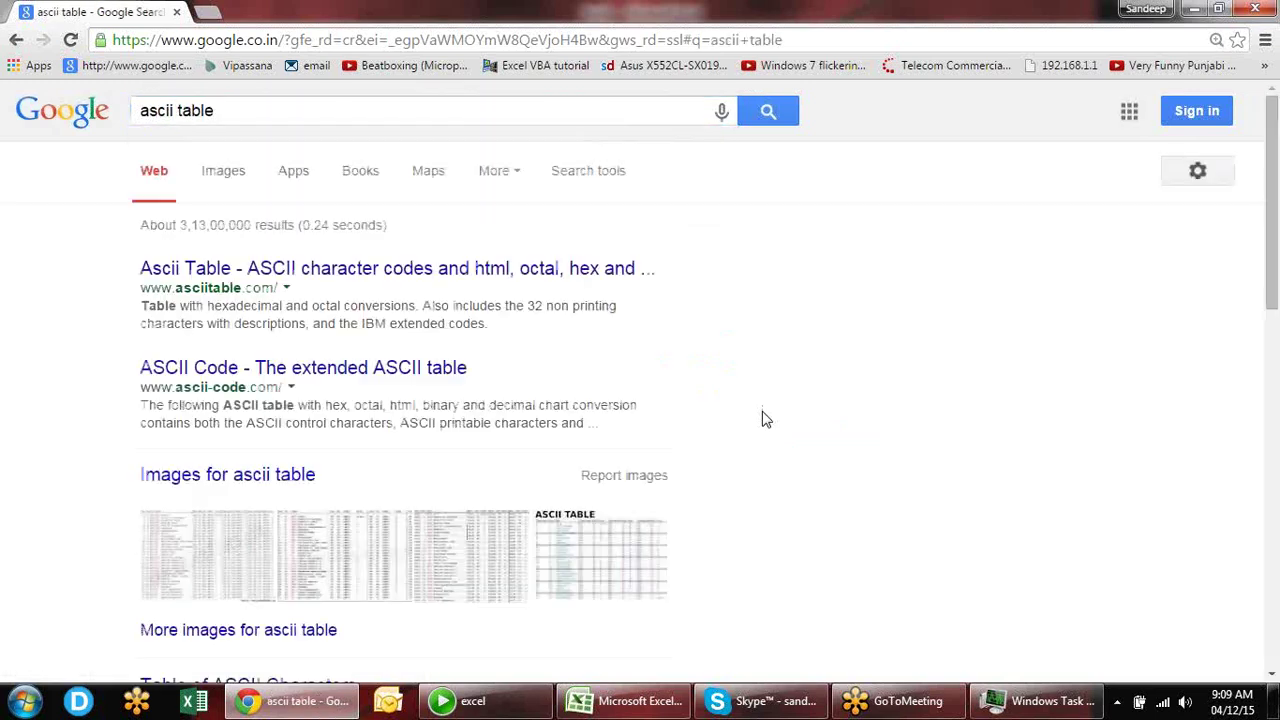
- Examine the ASCII tables and the HTML Codes page on AsciiTable.com, then return to the Excel workbook
left_click(418, 278)
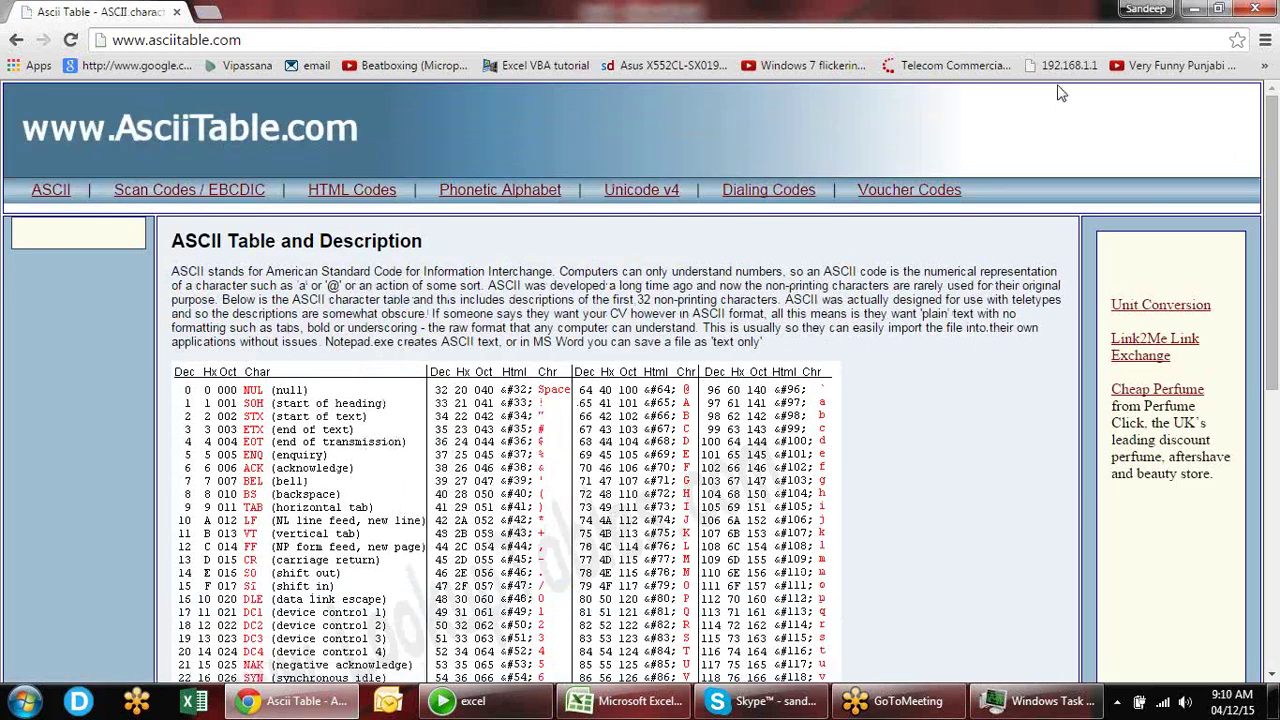
scroll(1061, 93, "down", 6)
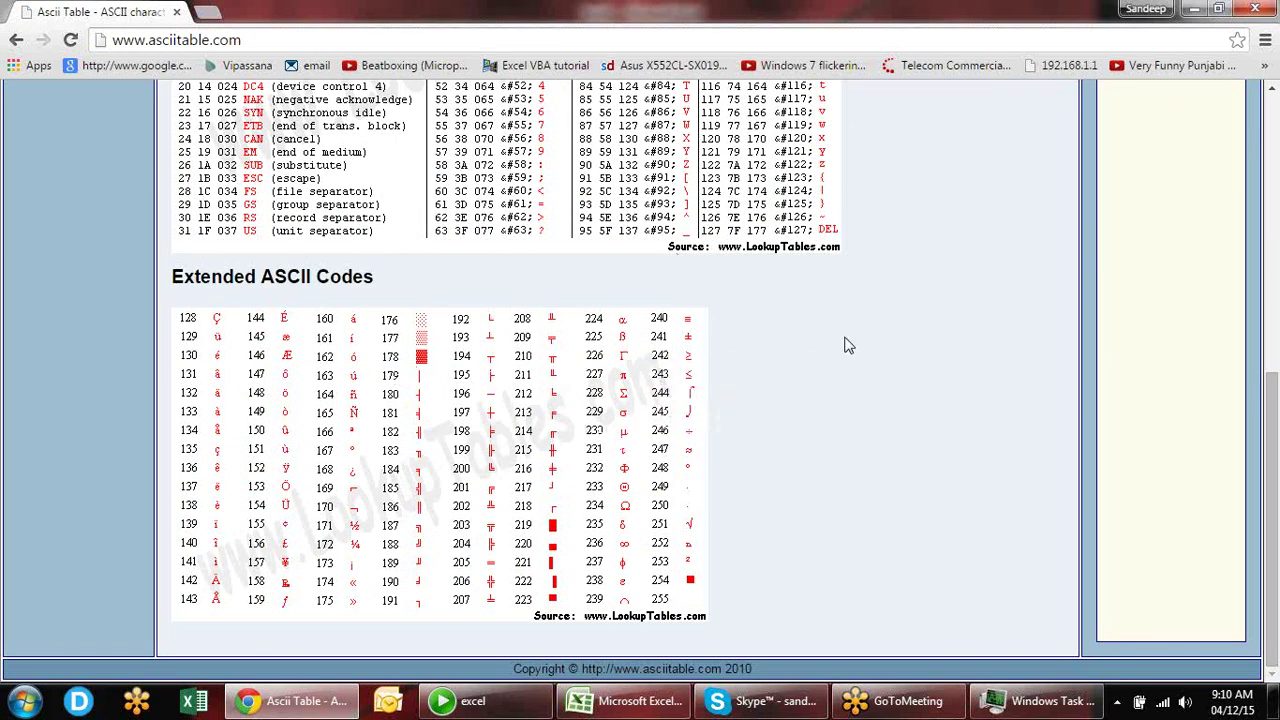
scroll(845, 345, "up", 7)
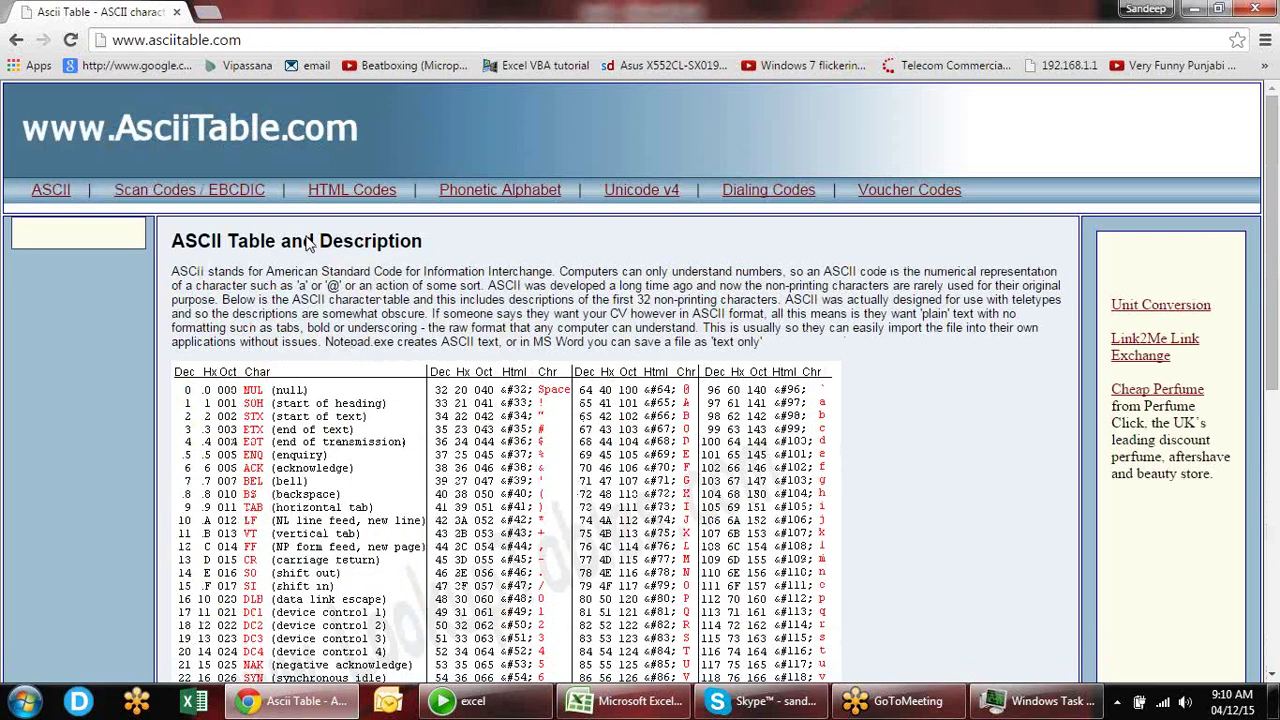
left_click(382, 196)
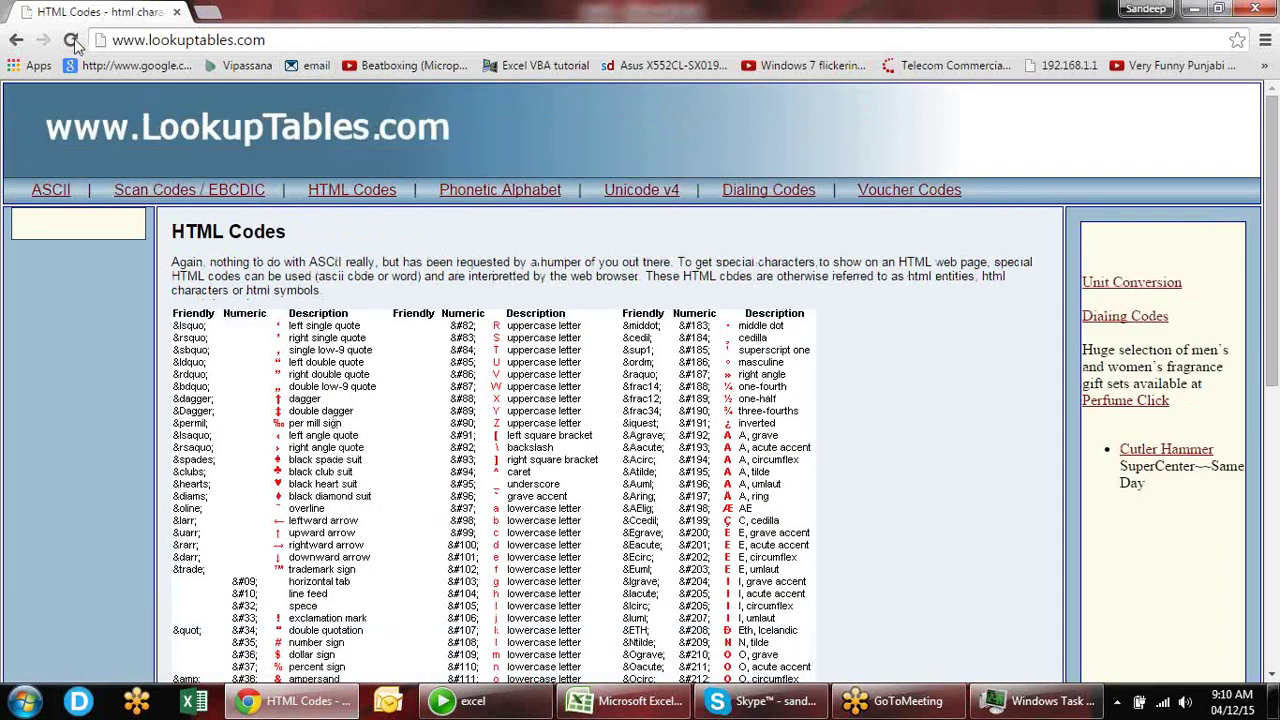
left_click(18, 40)
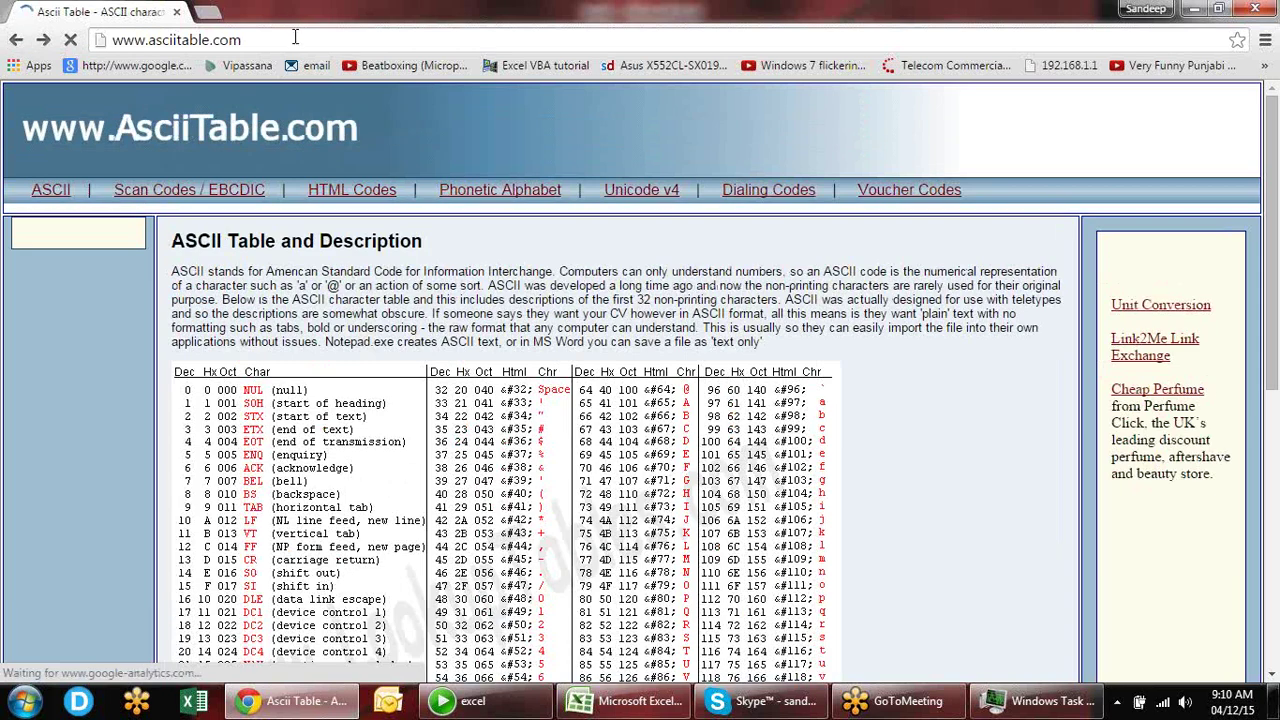
left_click(1193, 9)
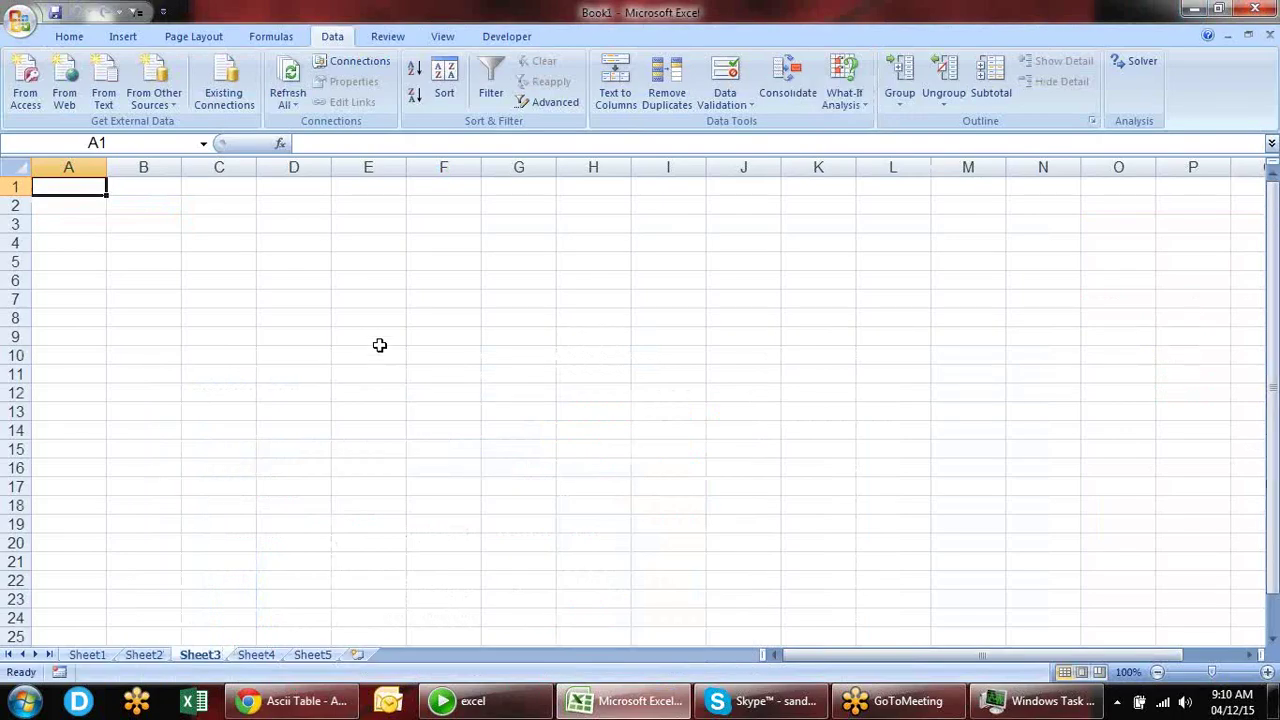
- Load google.com in a new web query on Sheet3, then select and deselect the entire page for import
left_click(71, 101)
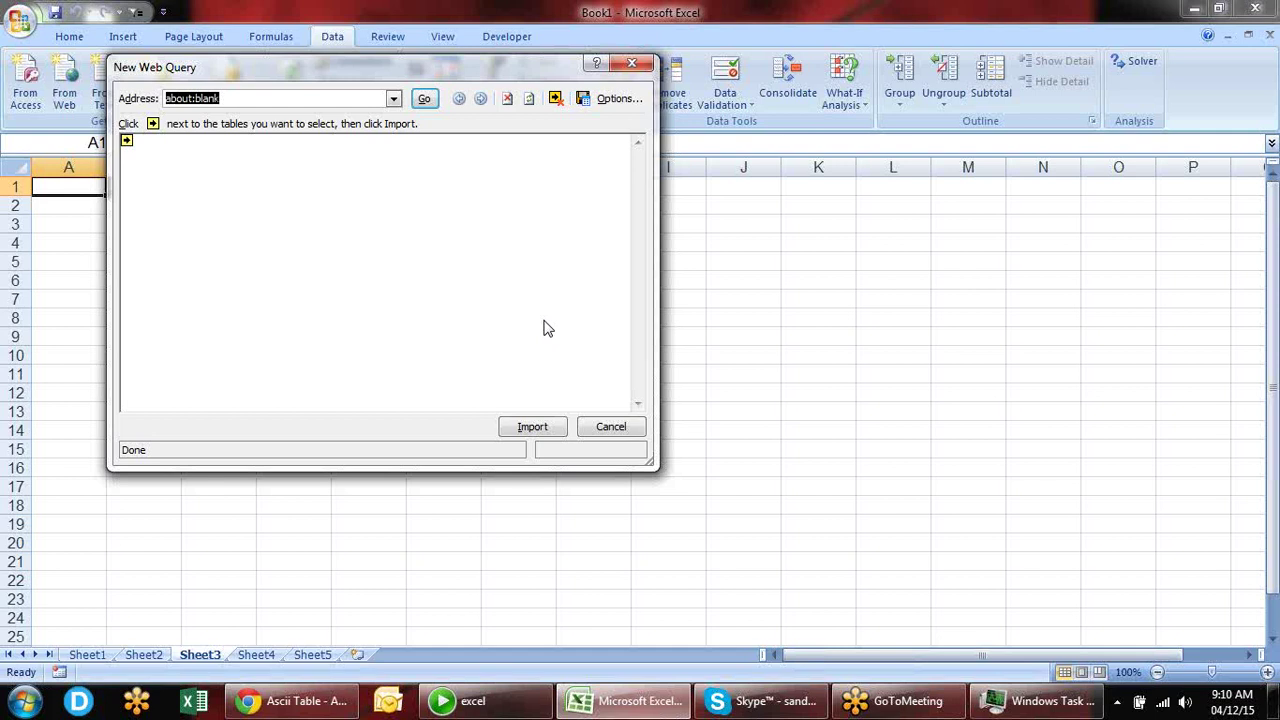
type("google.com")
key("Return")
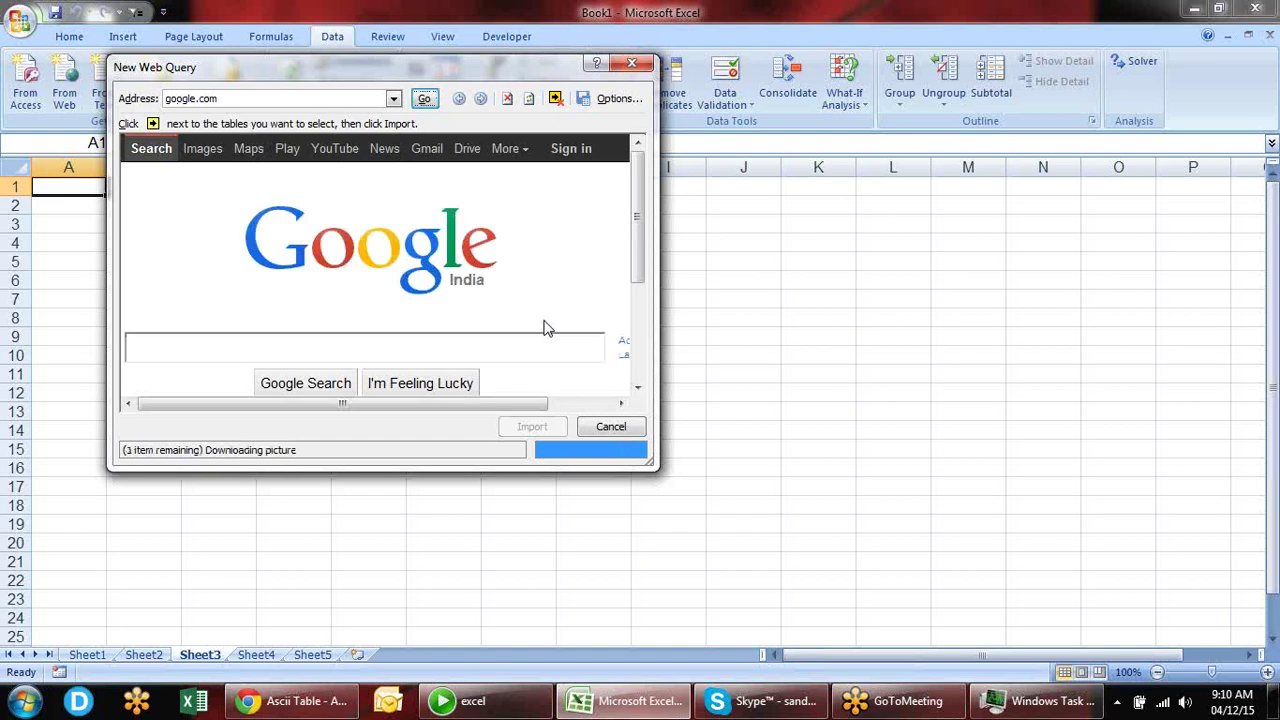
left_click(803, 397)
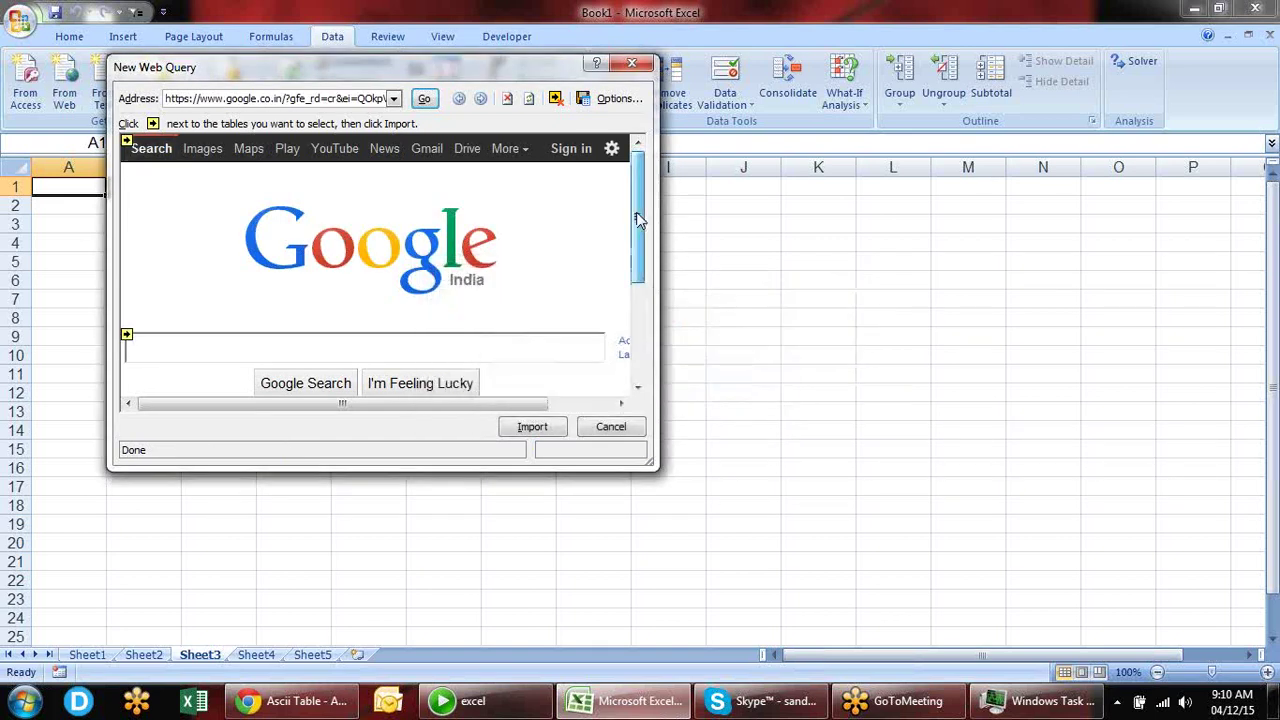
mouse_move(638, 222)
left_mouse_down()
mouse_move(641, 318)
mouse_move(643, 205)
left_mouse_up()
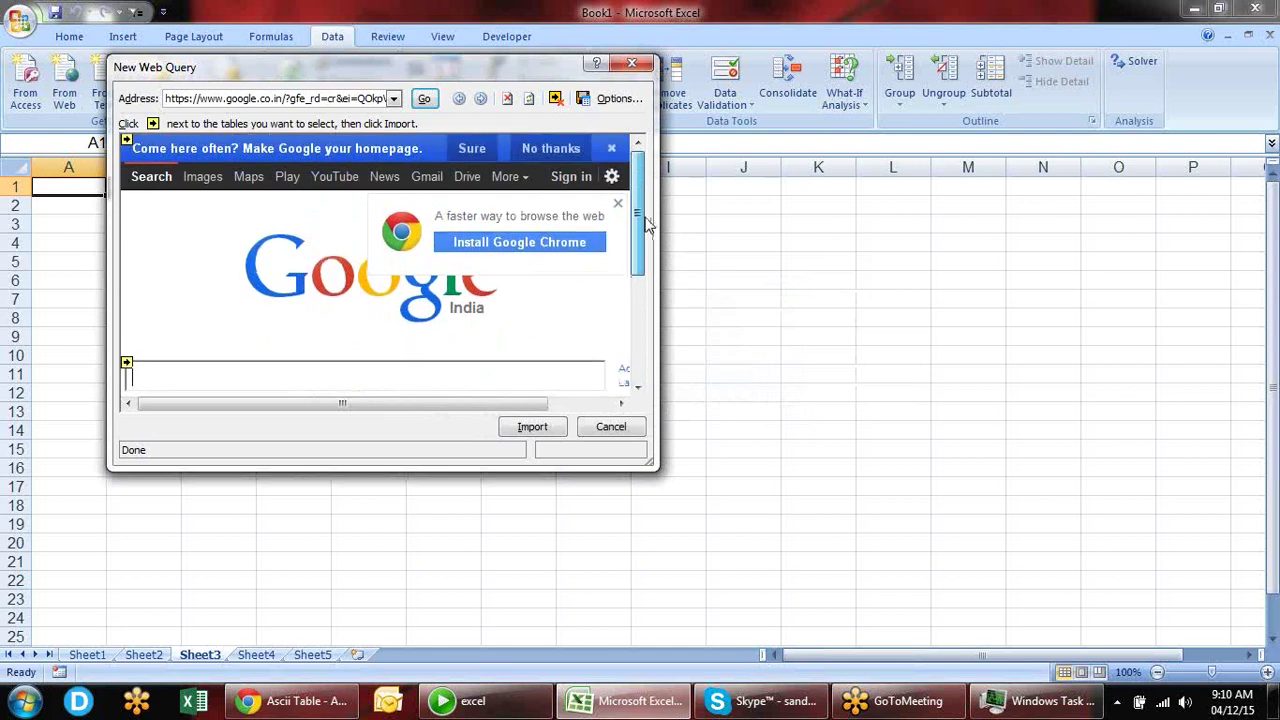
left_click(127, 141)
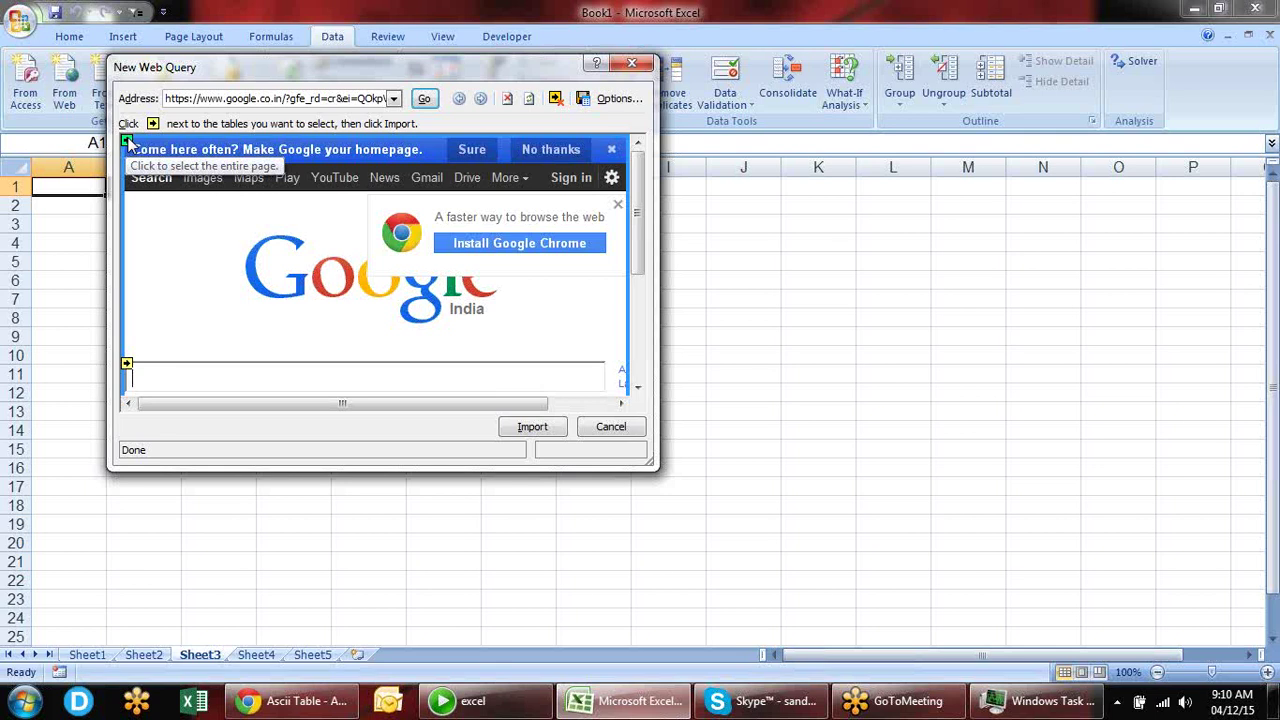
left_click(127, 141)
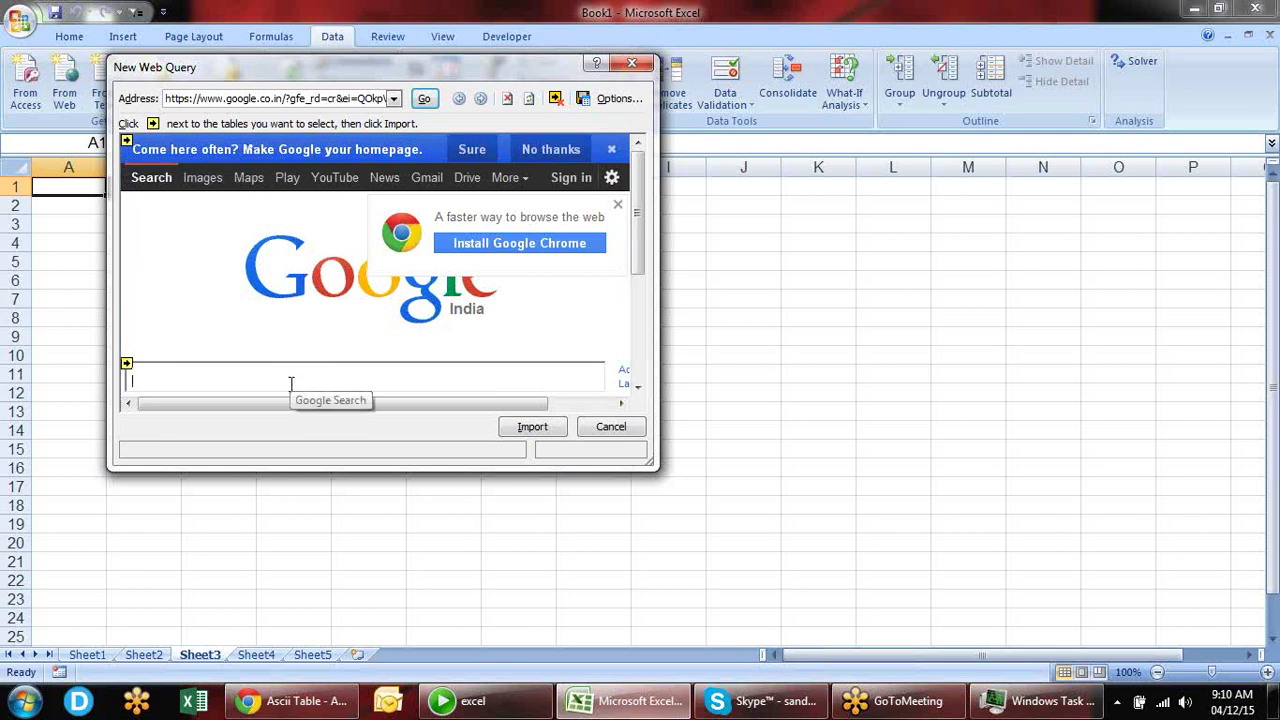
- Search Google for "basic html data" inside the web query and decline to view only securely delivered content
type("basic html d")
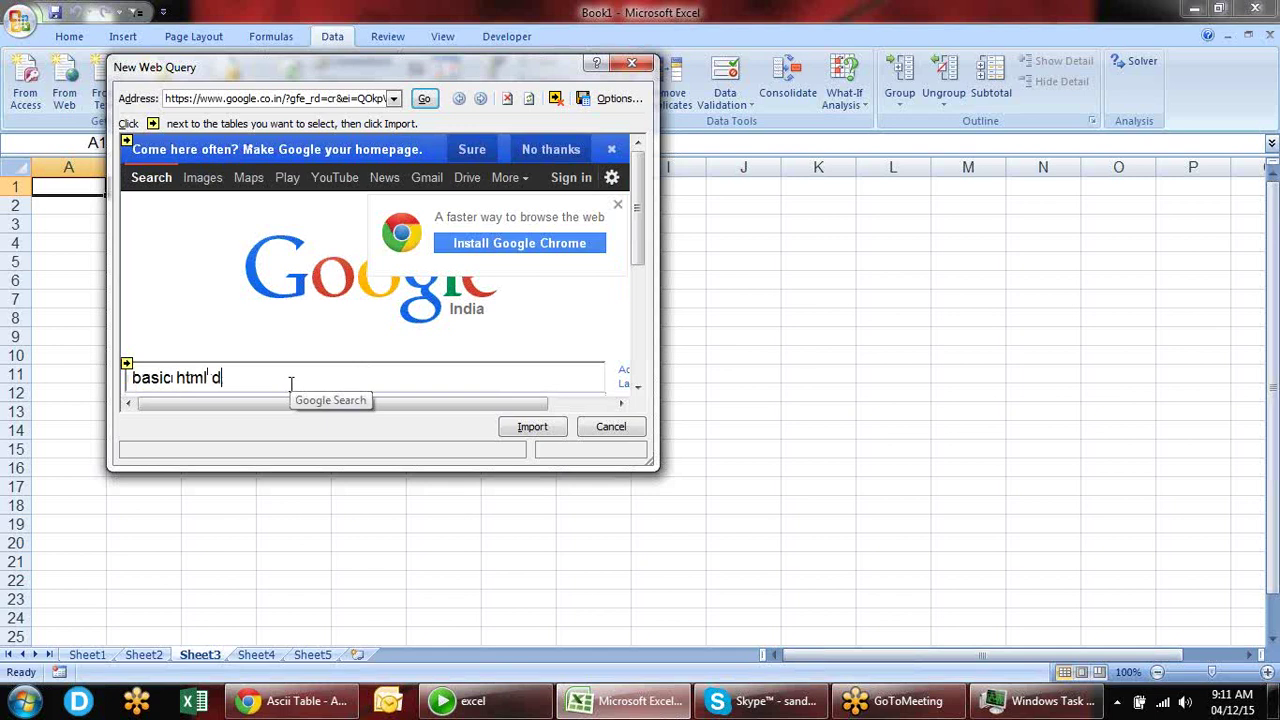
type("ata")
key("Return")
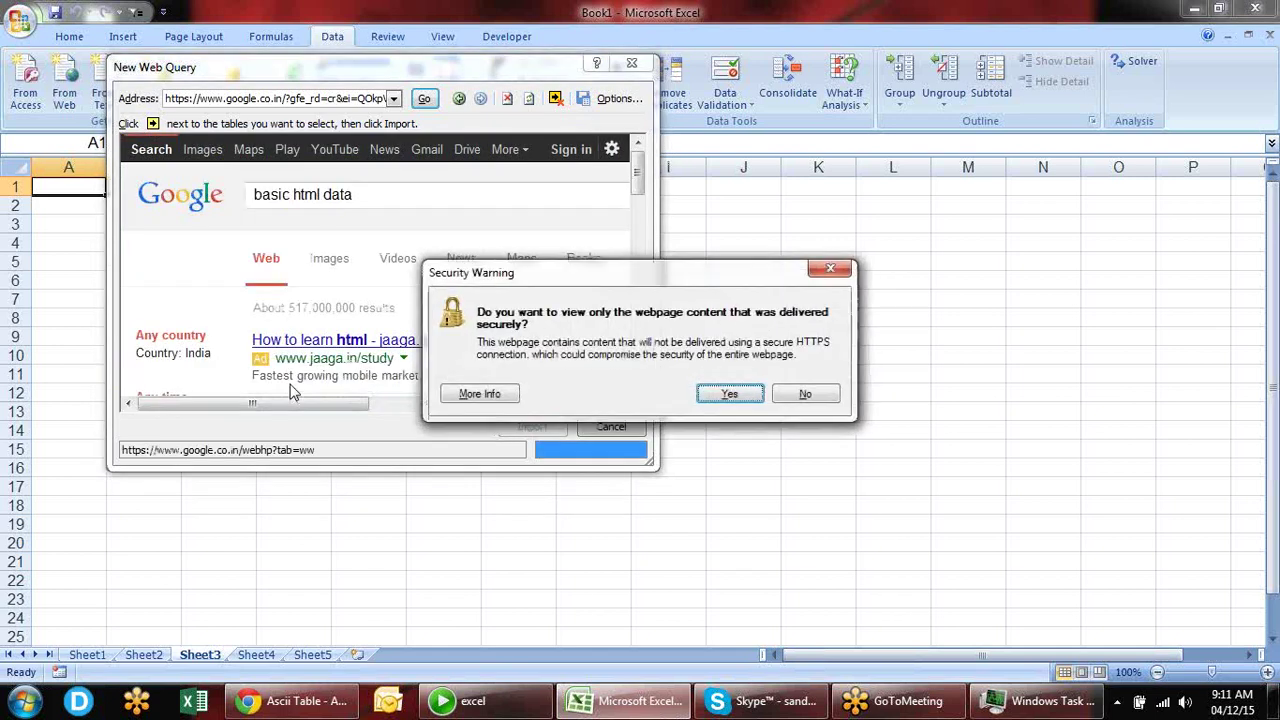
left_click(788, 399)
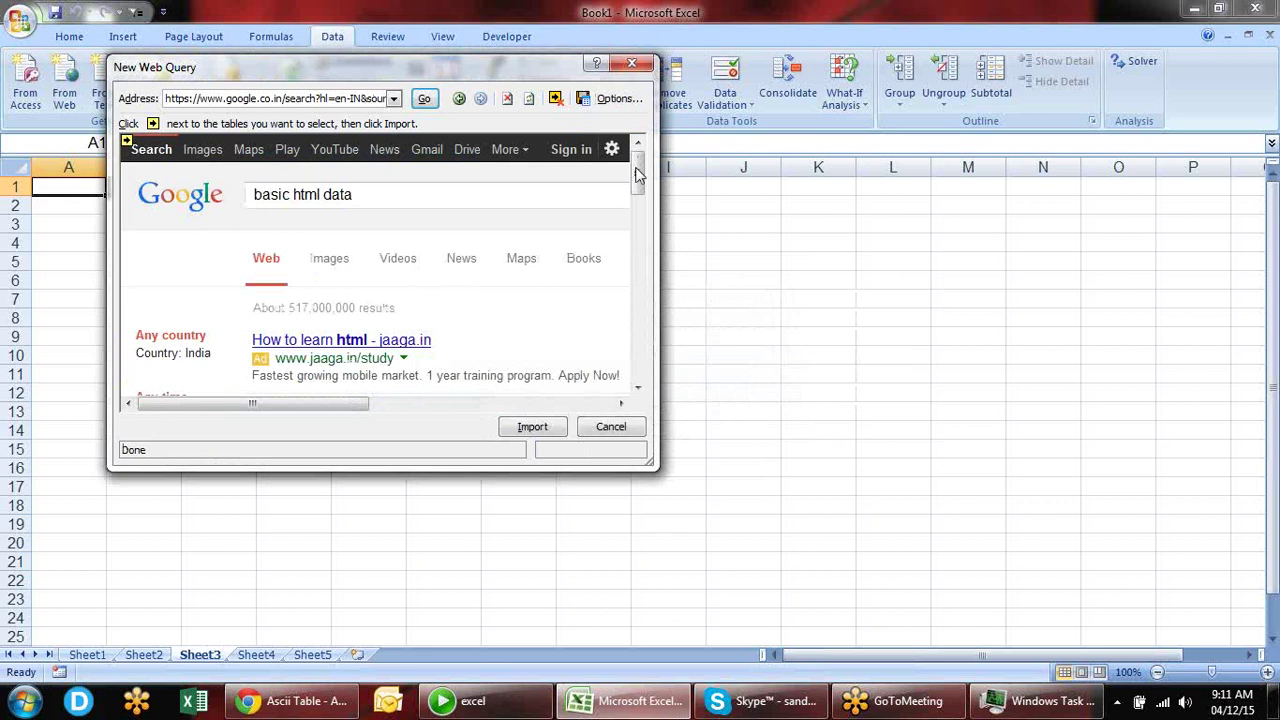
- Open the HTML tutorial result in the web query, look through to the Defining HTML Tables section and cancel the query
left_click_drag(638, 175, 638, 232)
left_click(369, 298)
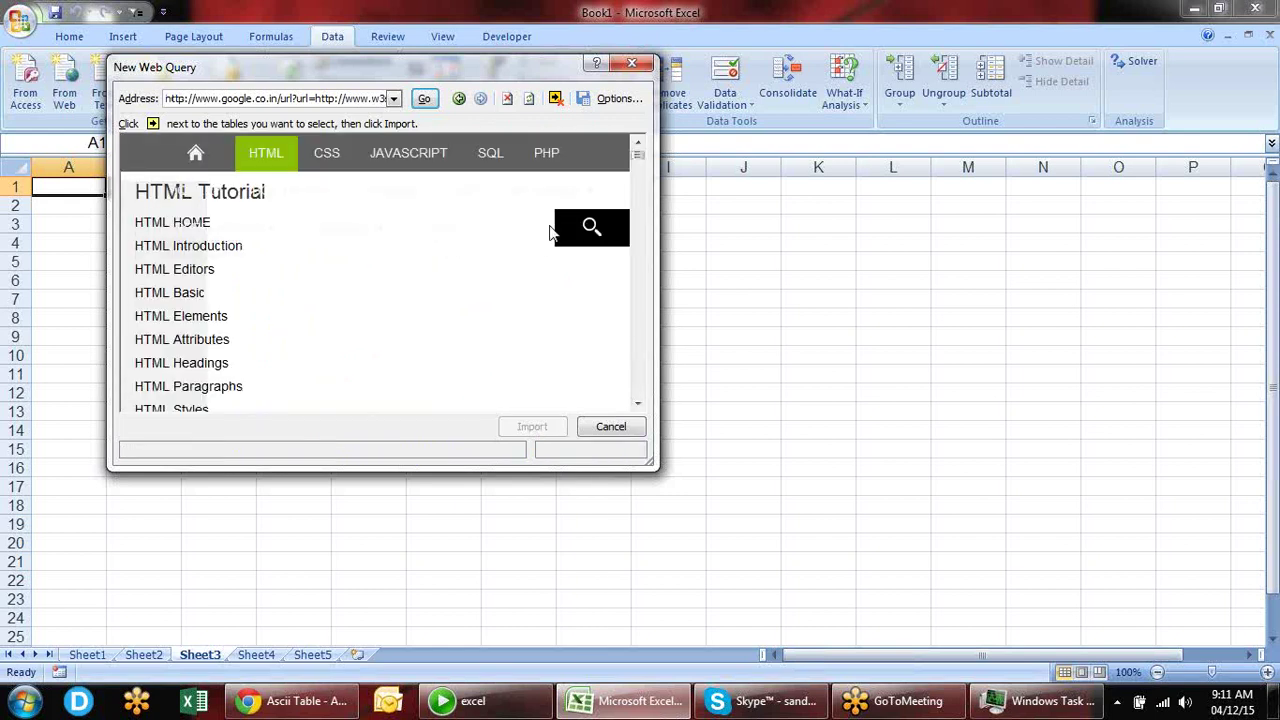
left_click(640, 172)
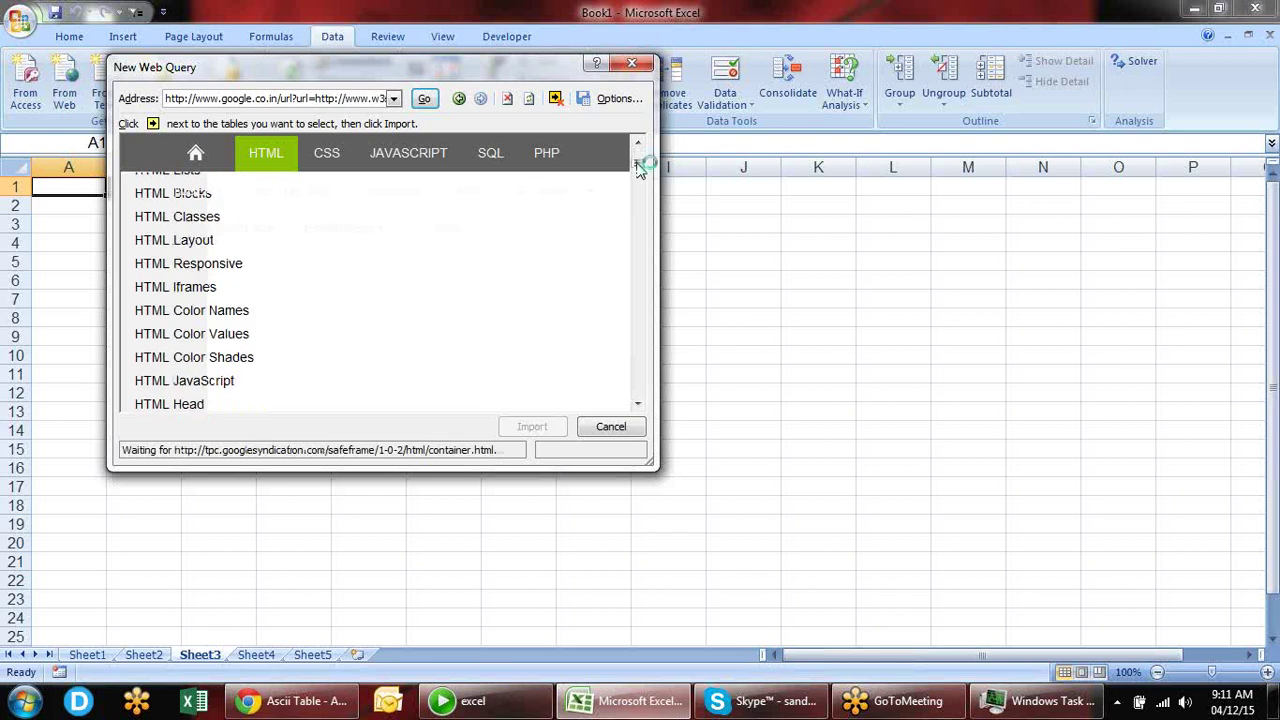
left_click(654, 454)
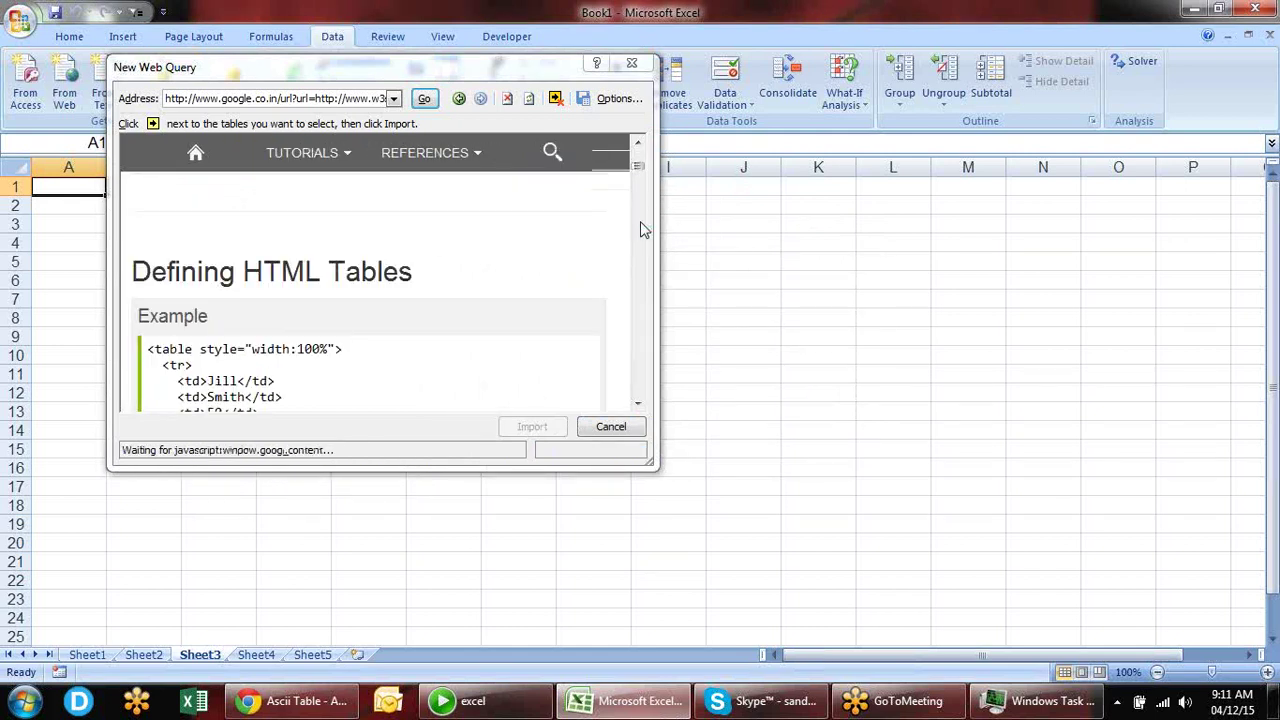
left_click(608, 427)
- Close the Book1 workbook
left_click(455, 316)
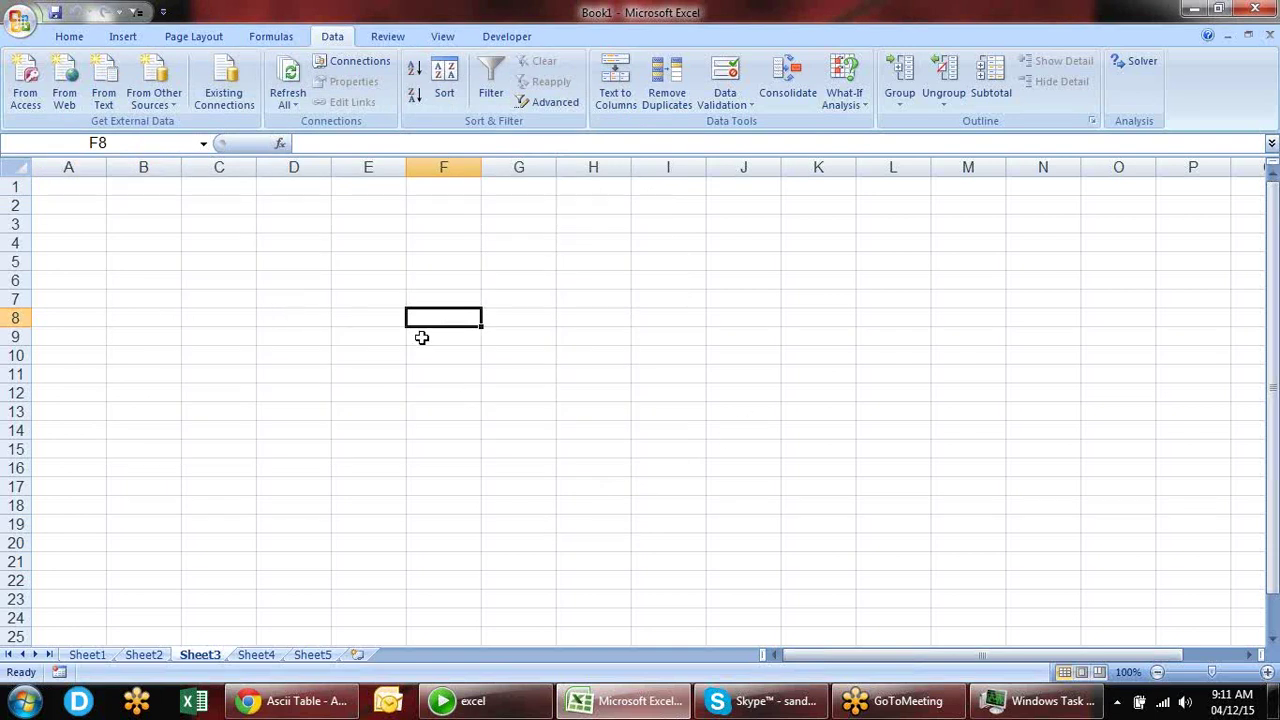
left_click(285, 228)
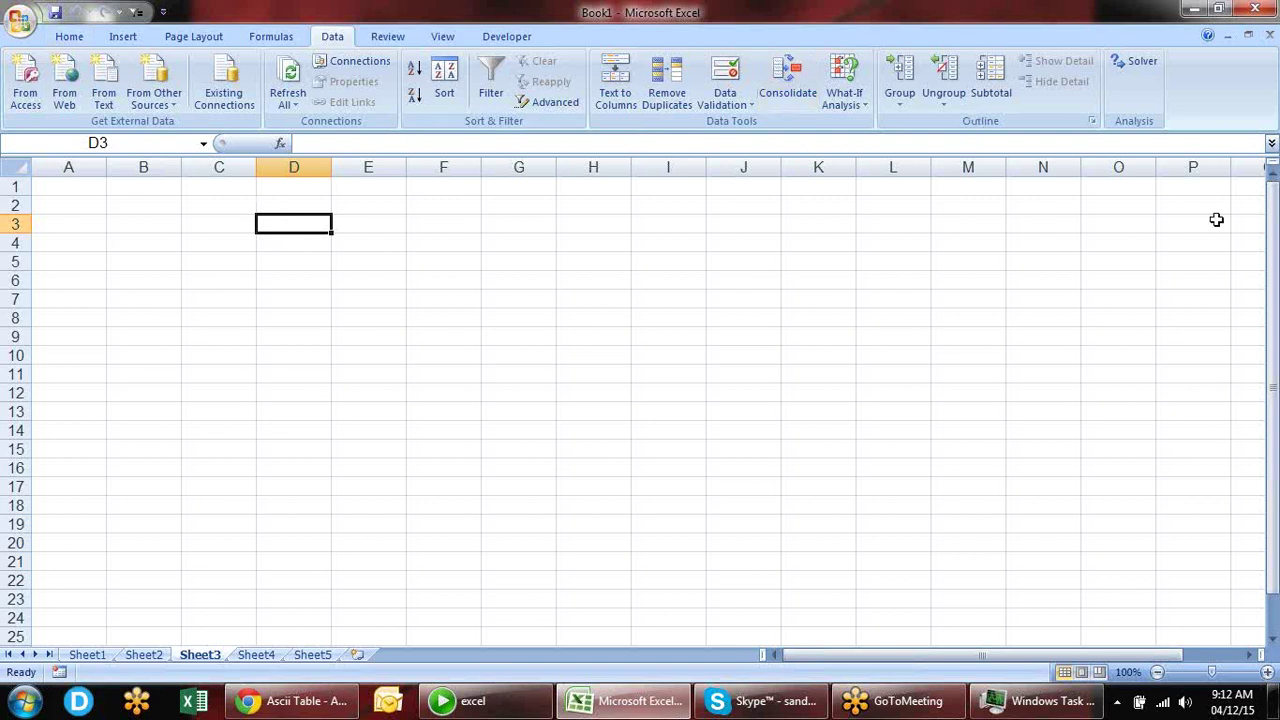
left_click(1274, 35)
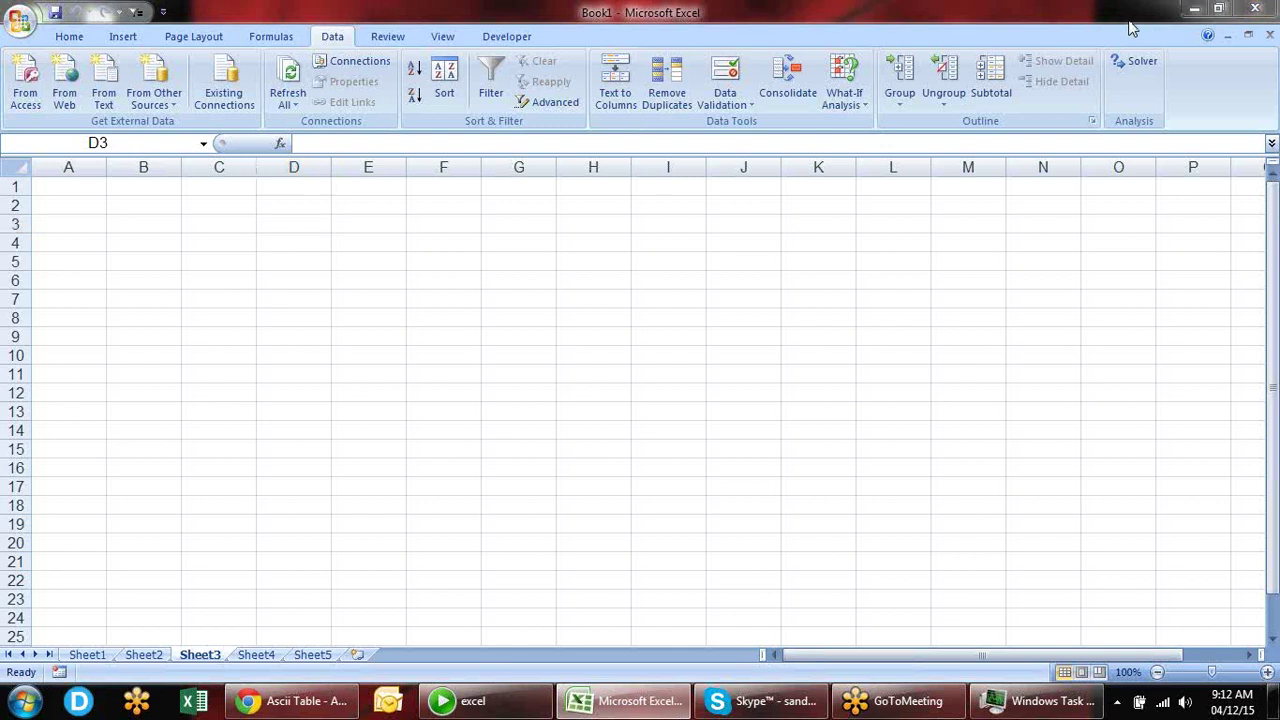